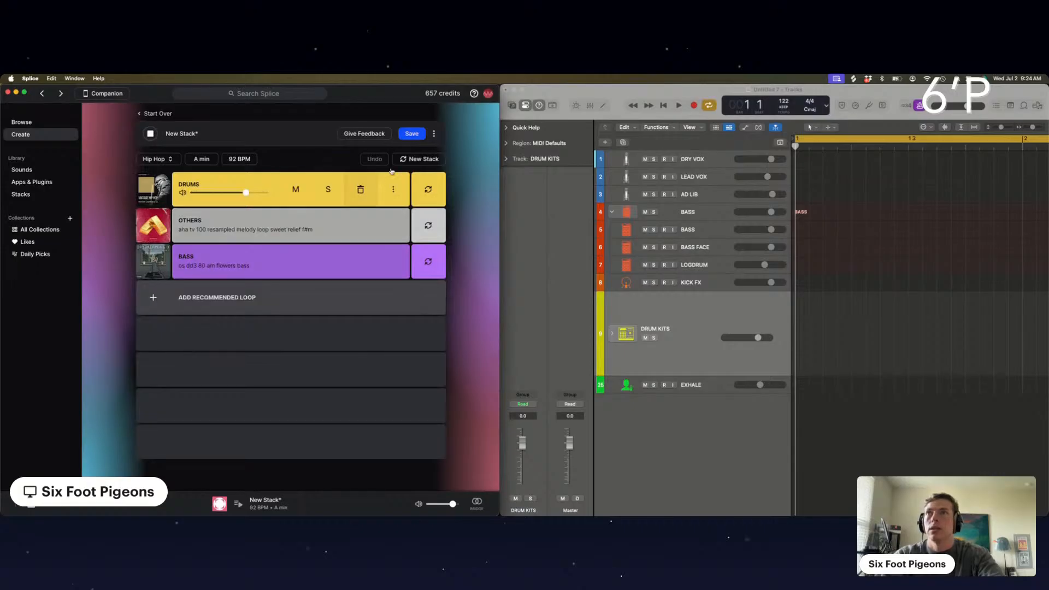
Generate new Hip Hop stacks one after another, listening to each, and stop at the C min stack at 94 BPM
mouse_move(356, 258)
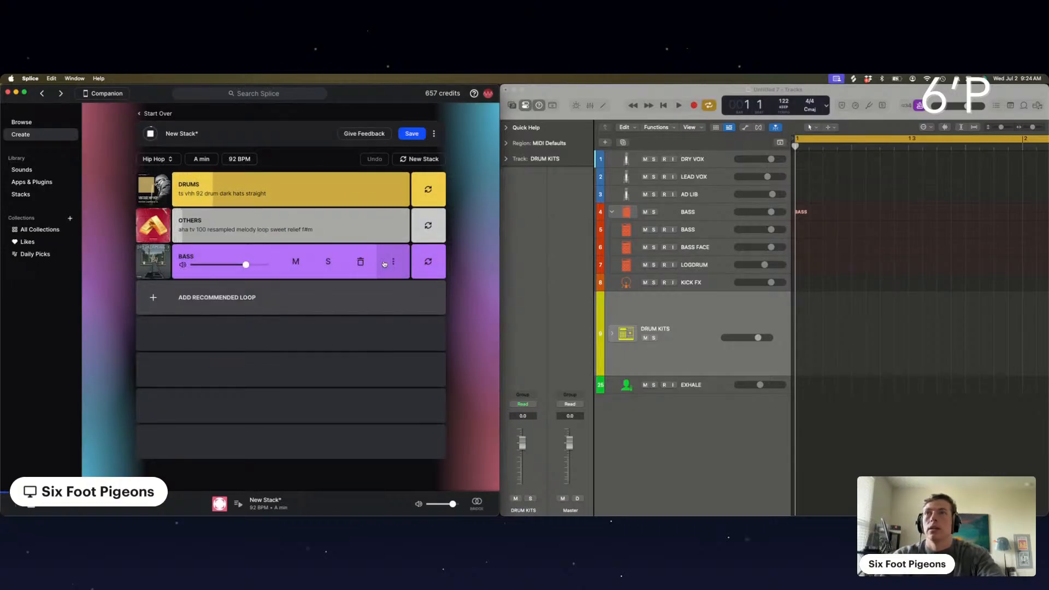
click(417, 159)
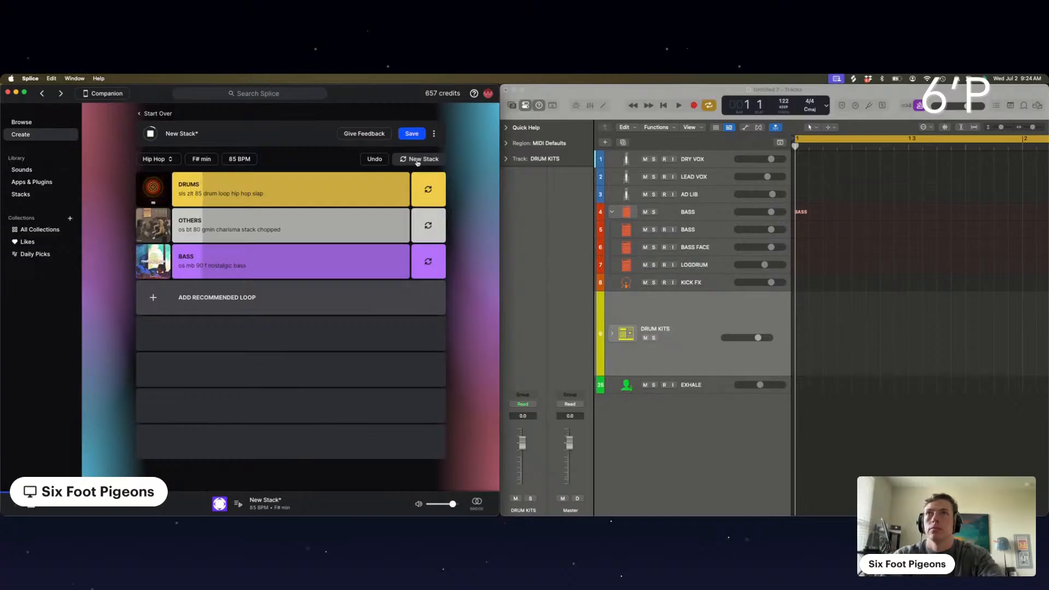
click(418, 159)
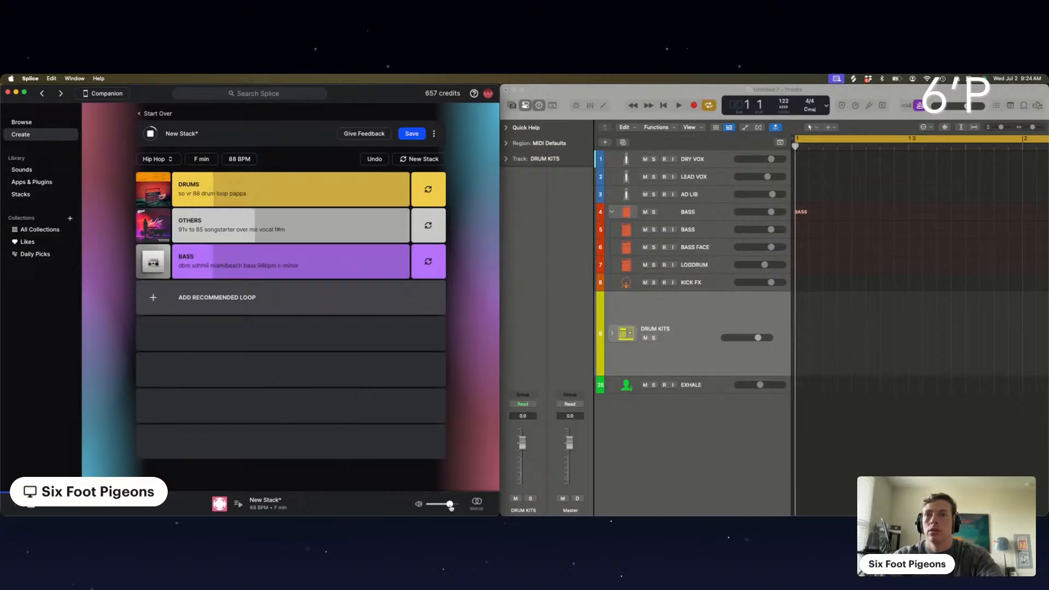
click(422, 159)
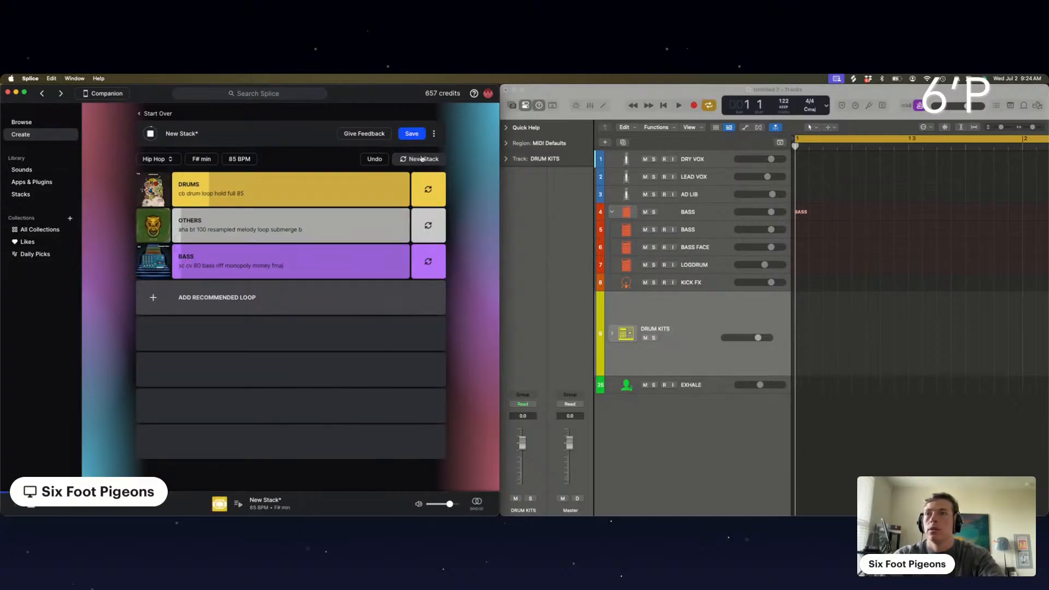
click(421, 160)
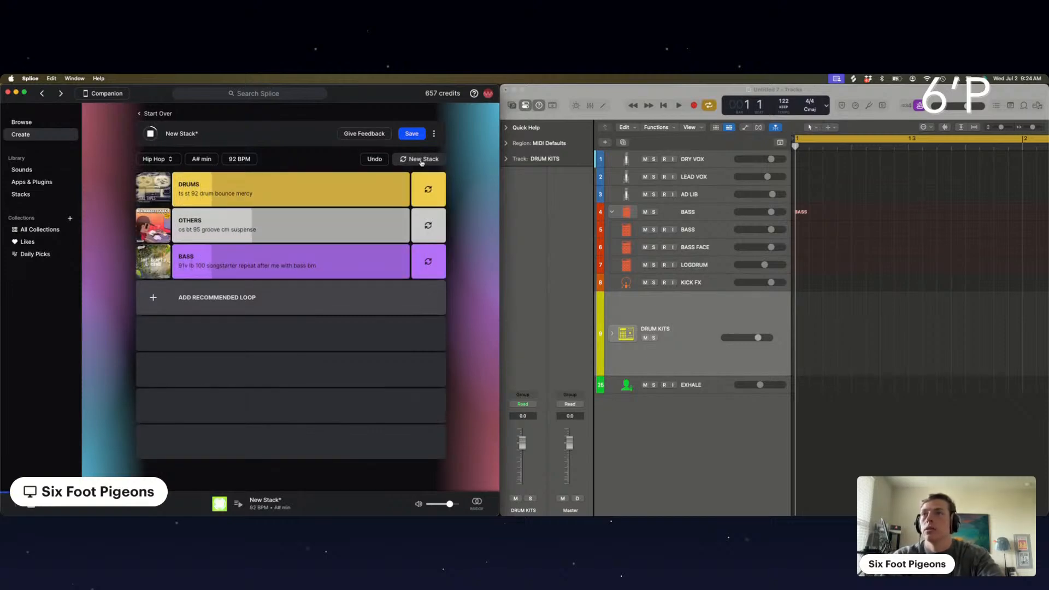
click(421, 160)
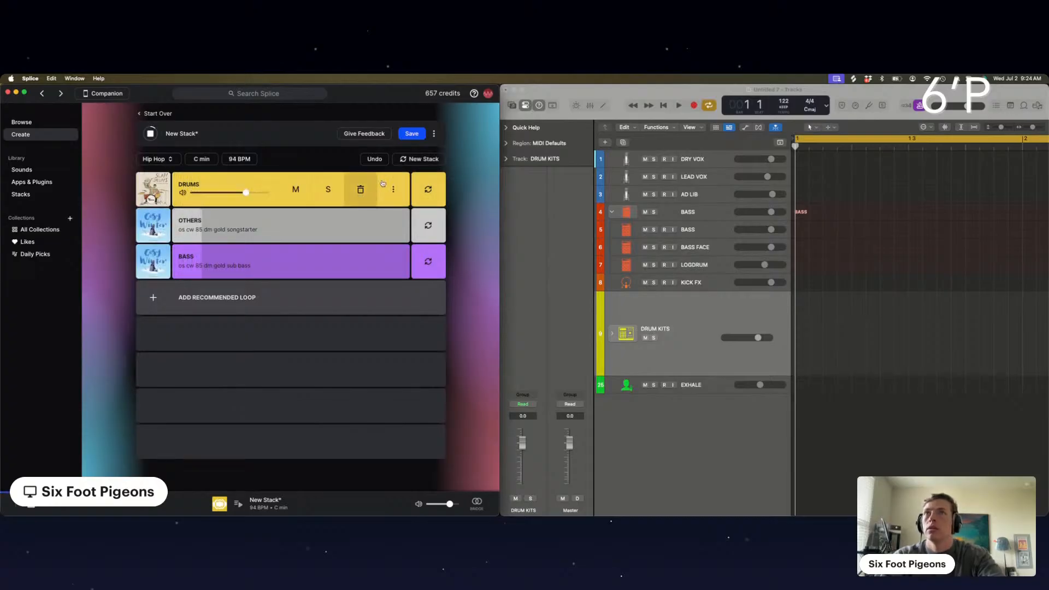
Swap the drum loop and add a recommended Others loop, with the original Others and Bass loops muted
click(428, 189)
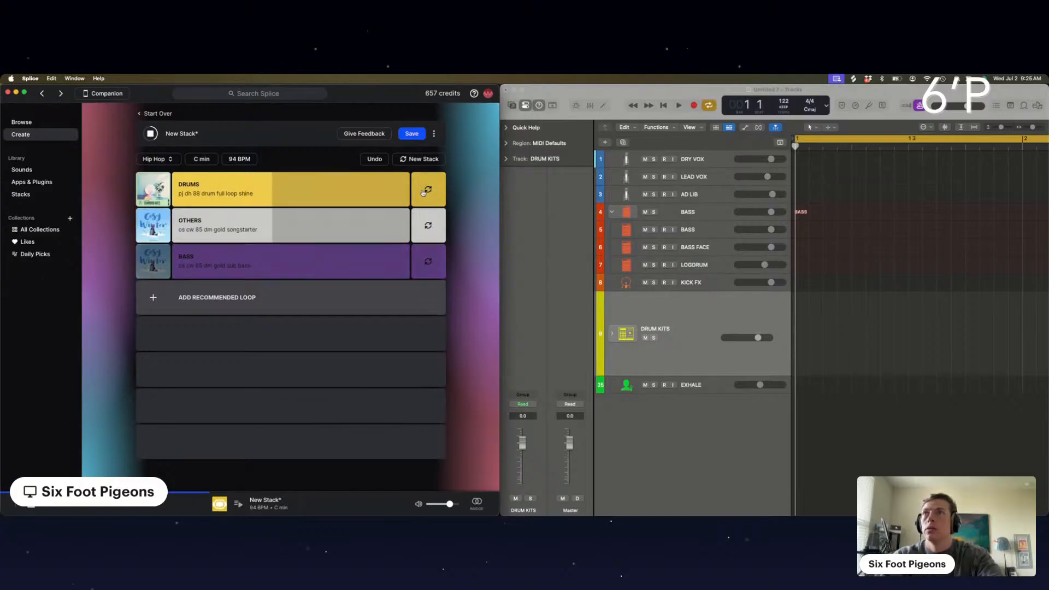
click(216, 298)
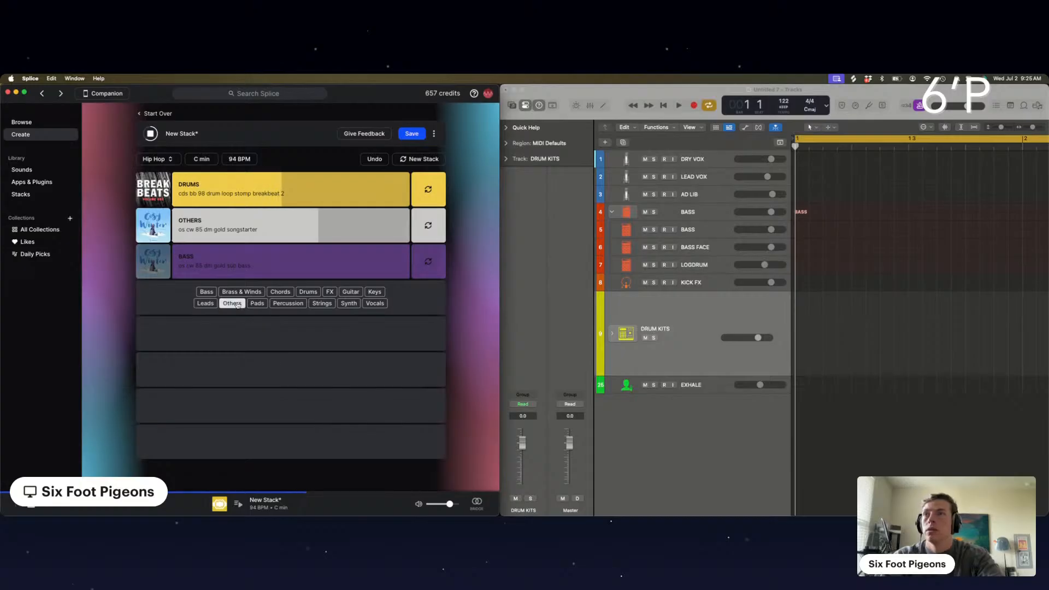
click(232, 303)
click(287, 230)
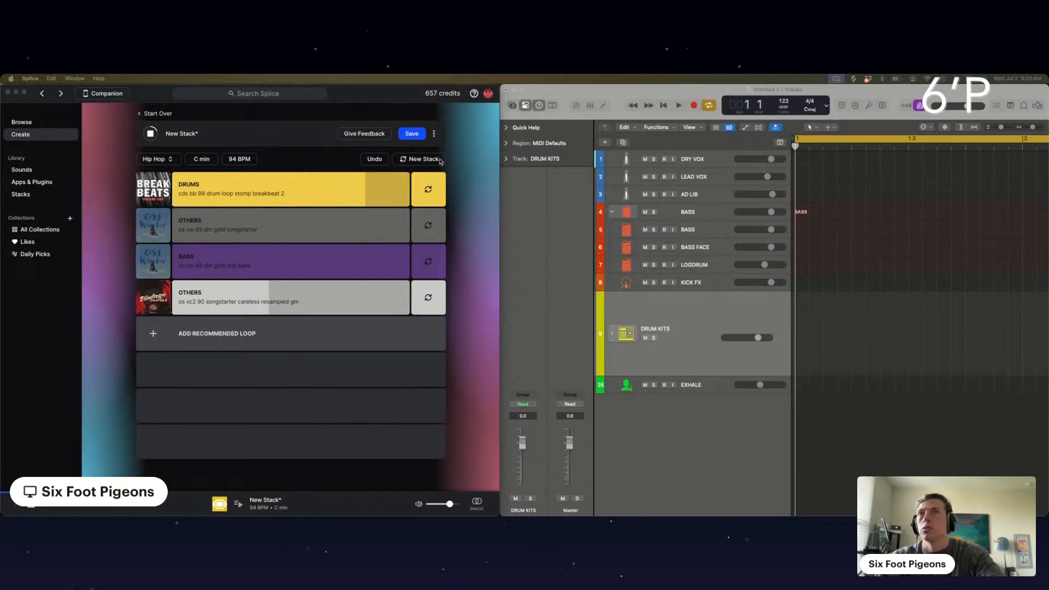
click(395, 167)
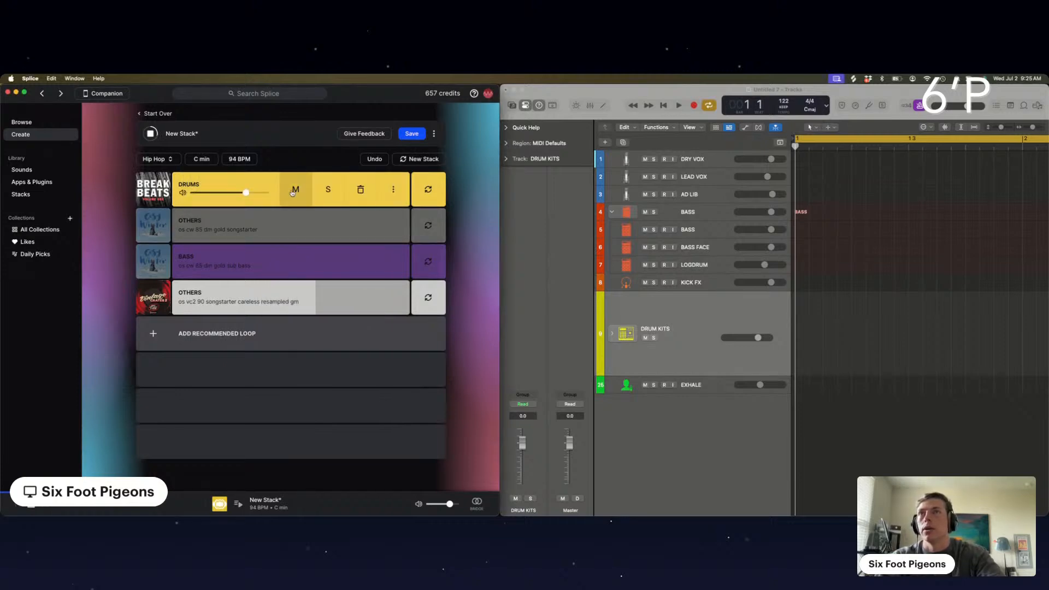
Replace the whole stack repeatedly with new Hip Hop stacks, stopping at the C# min stack at 80 BPM
click(420, 160)
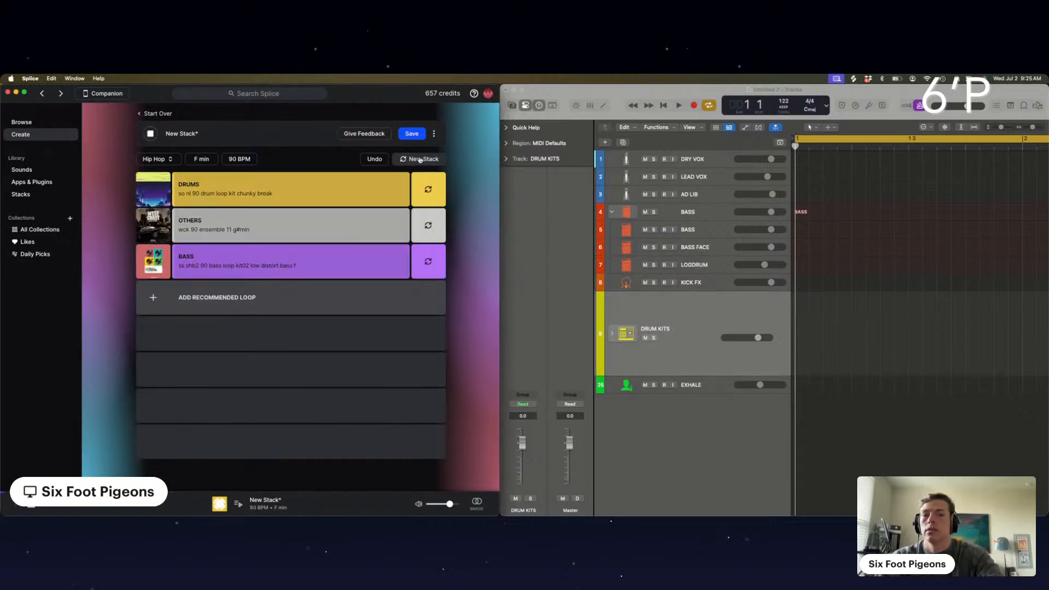
click(421, 159)
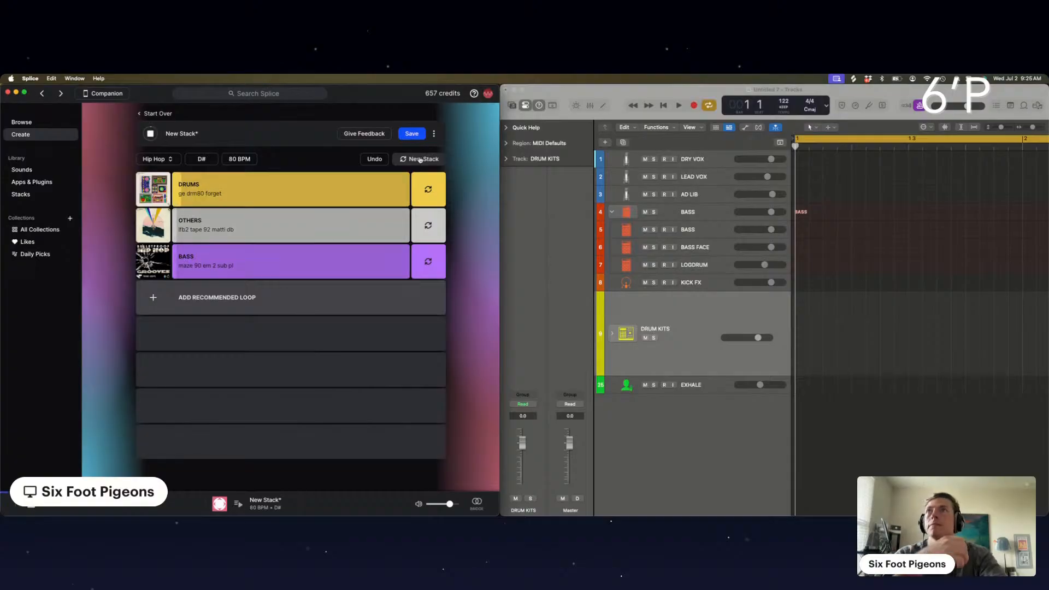
click(421, 159)
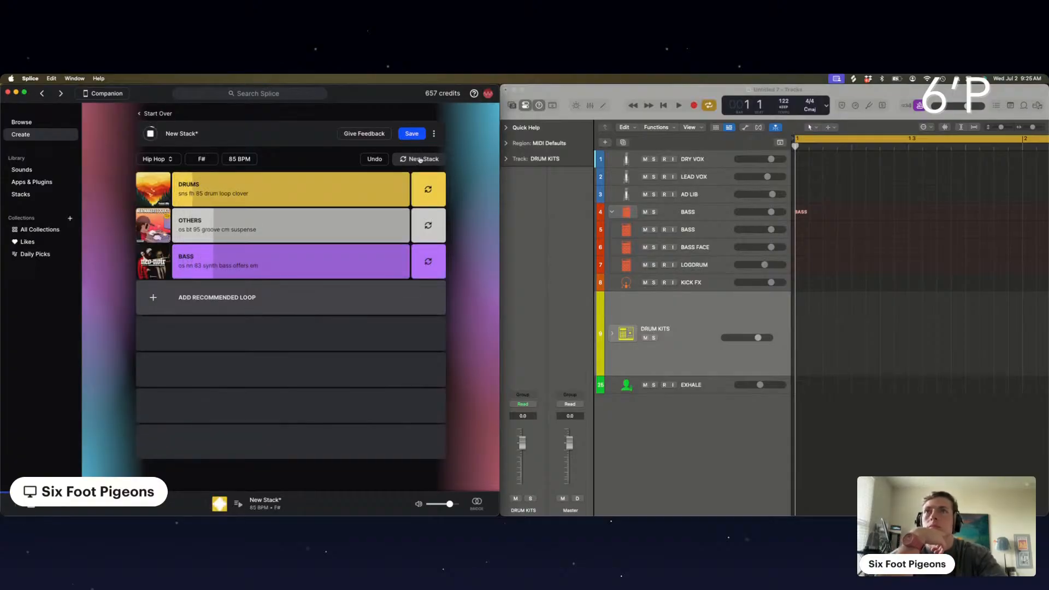
click(420, 159)
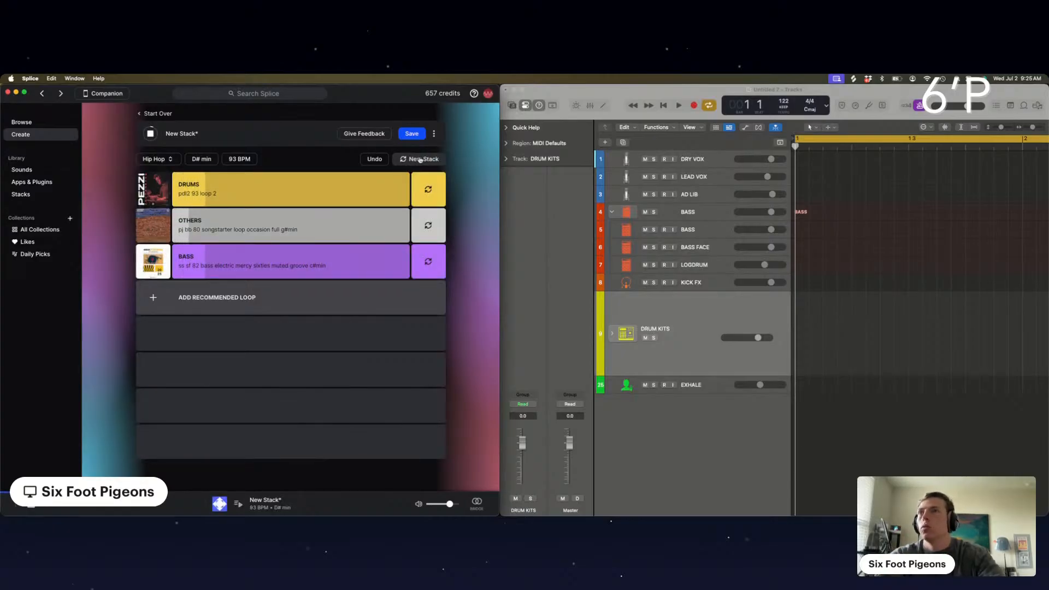
click(421, 159)
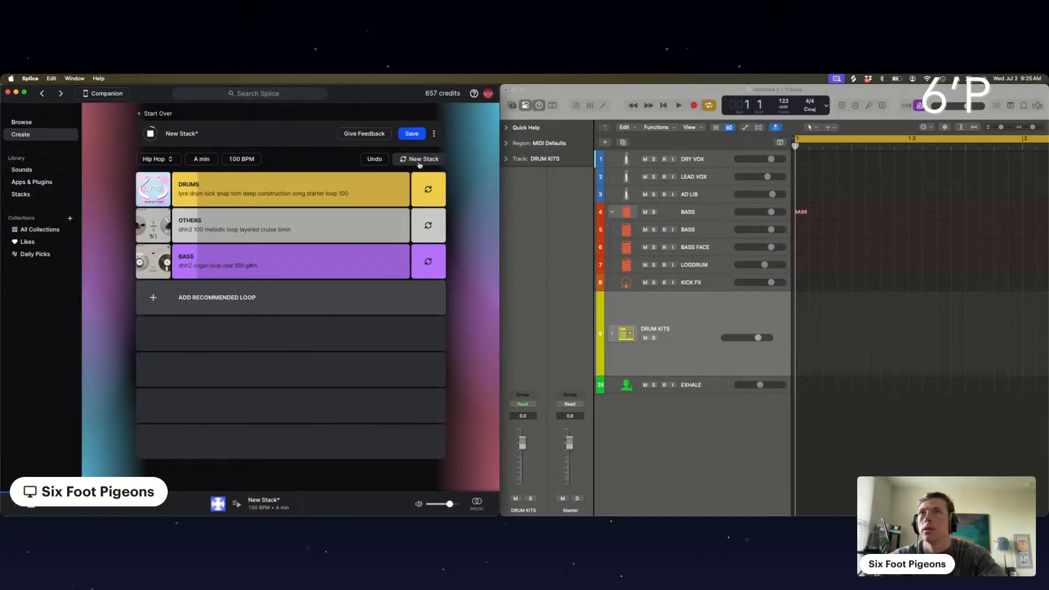
click(421, 159)
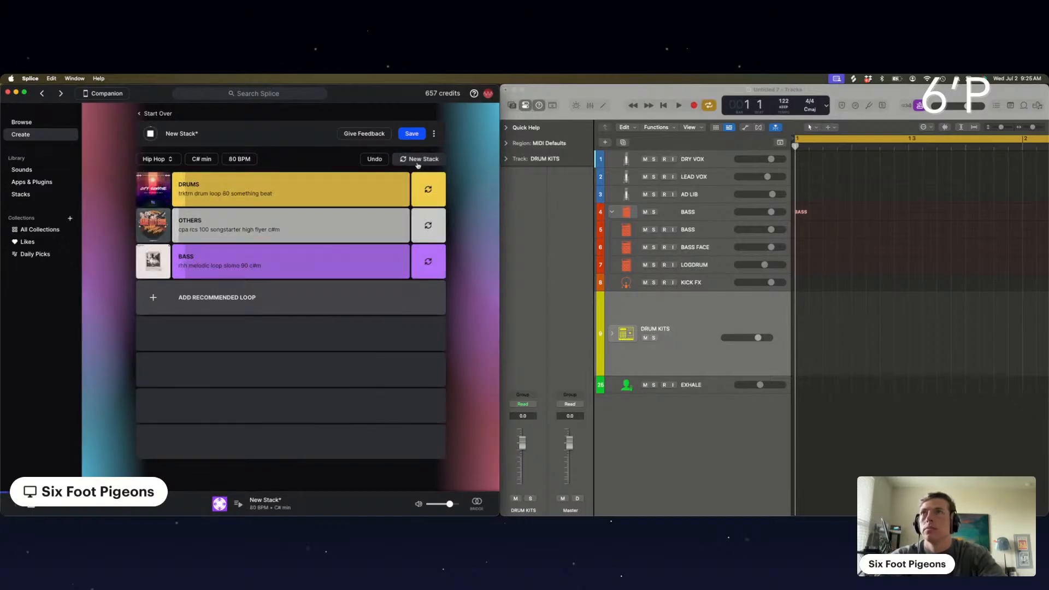
Swap the drum loop twice and the Others loop once for alternative recommendations in the C# min stack
click(429, 191)
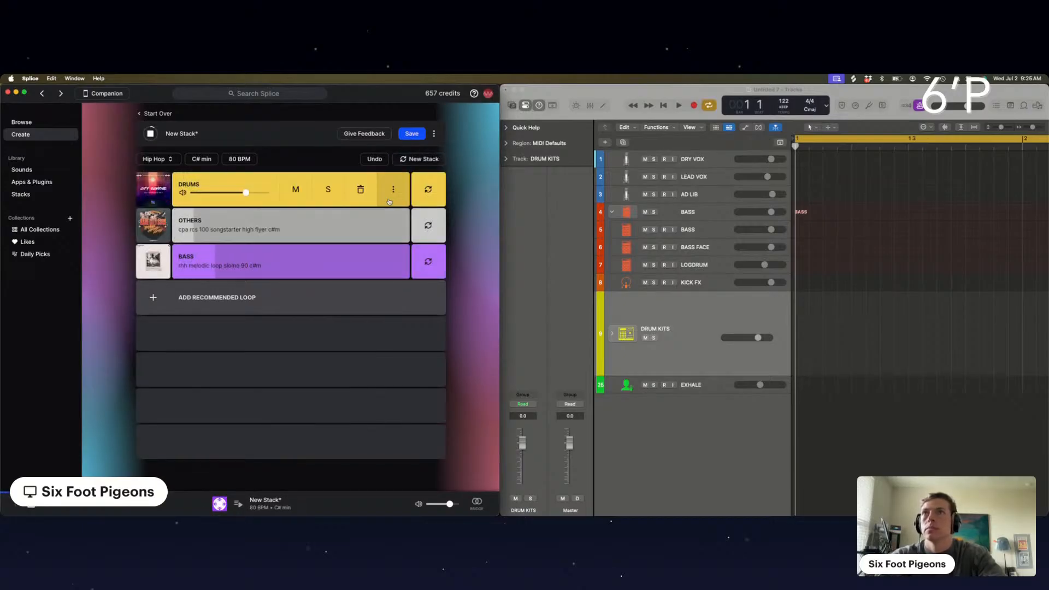
click(427, 194)
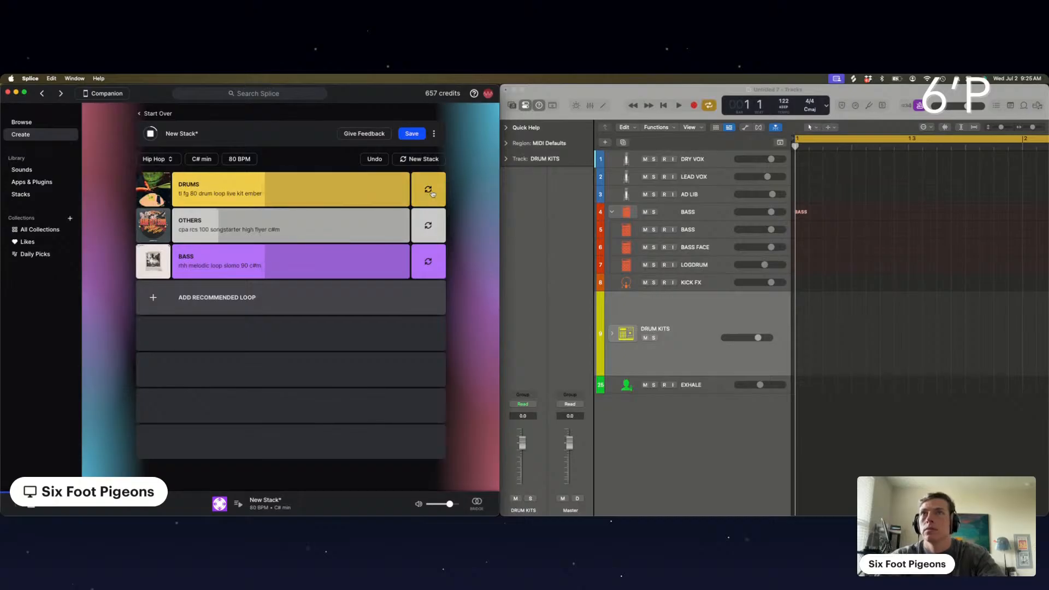
click(415, 224)
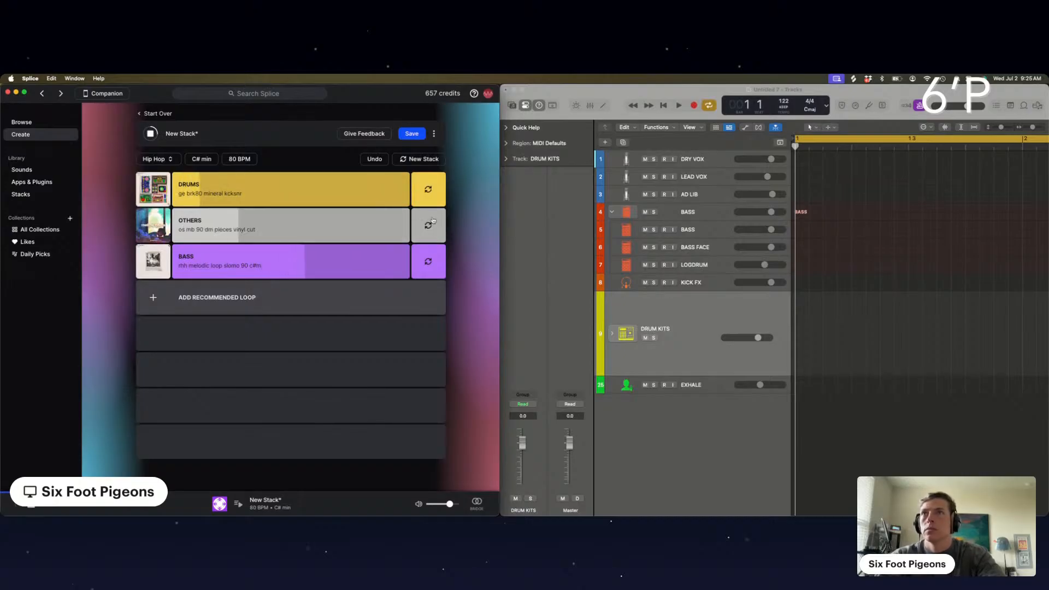
Generate further new Hip Hop stacks and keep the D min stack at 85 BPM
click(423, 159)
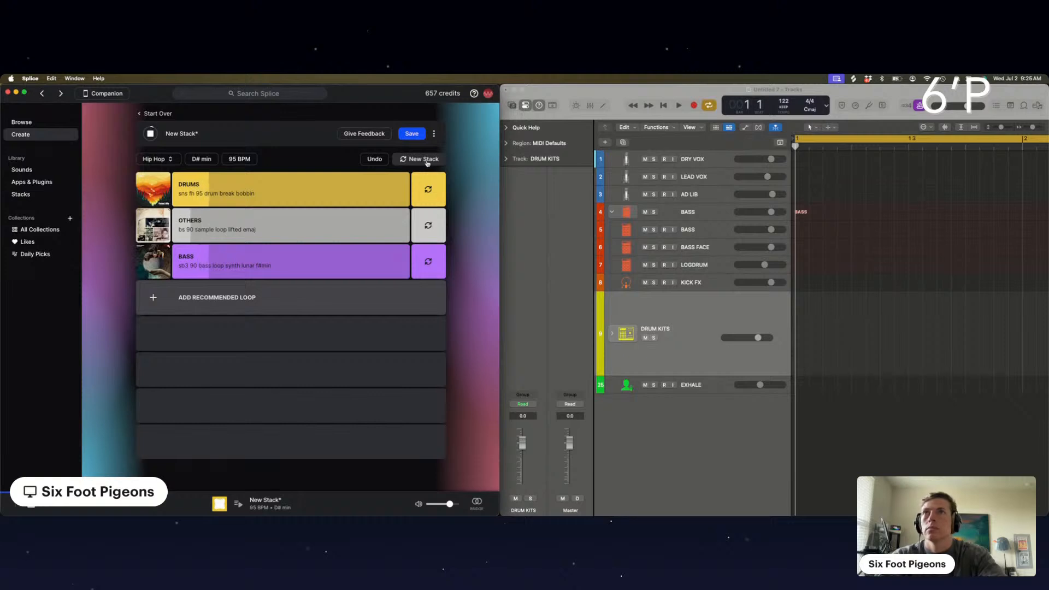
click(427, 160)
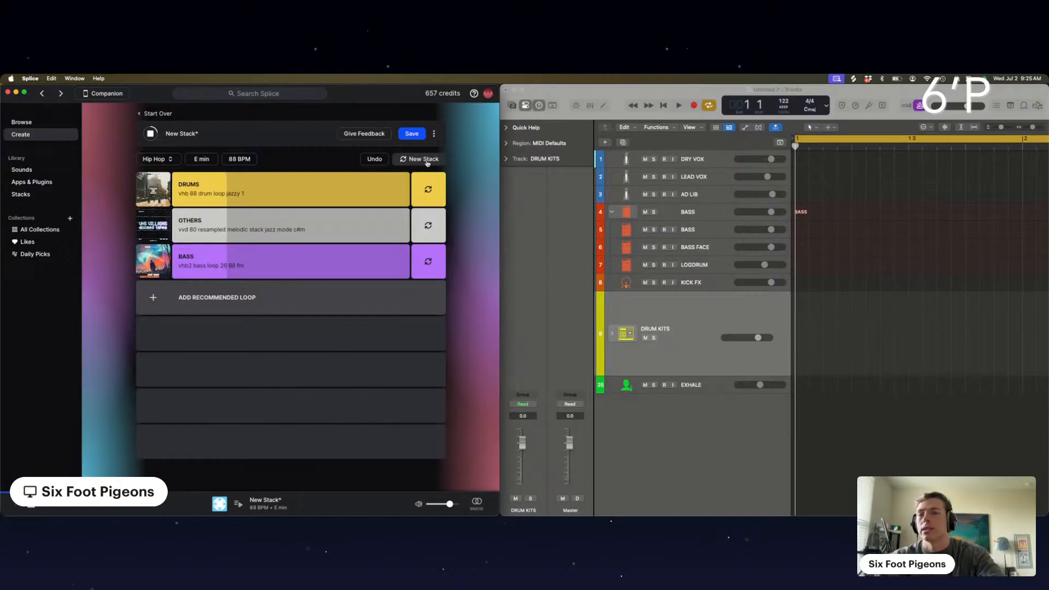
click(427, 160)
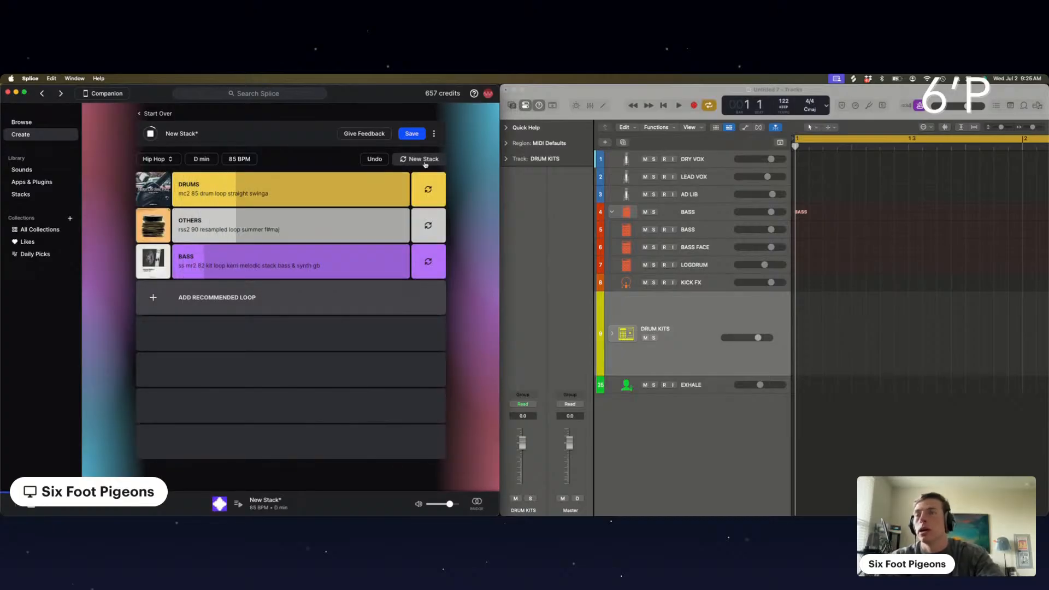
Solo the bass loop briefly and try an alternative, and replace the bass layer with a recommended Keys loop
mouse_move(360, 225)
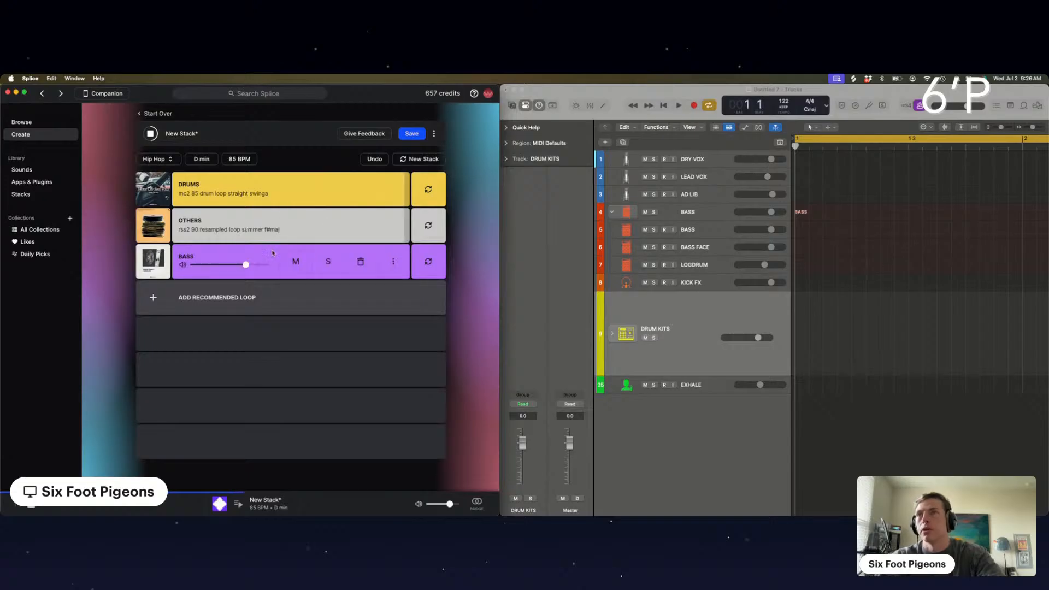
click(327, 262)
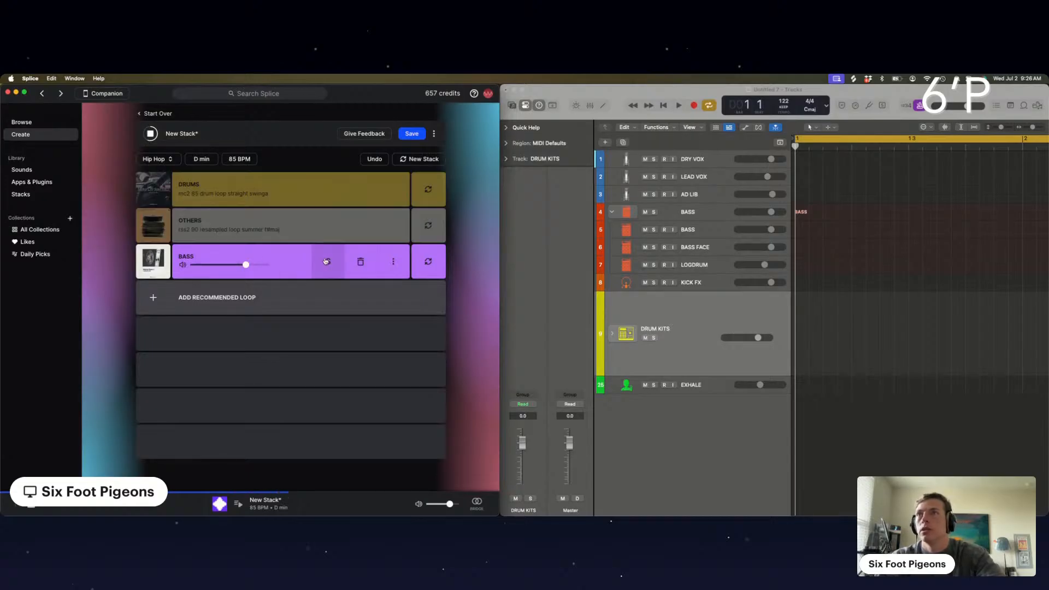
click(327, 261)
click(430, 263)
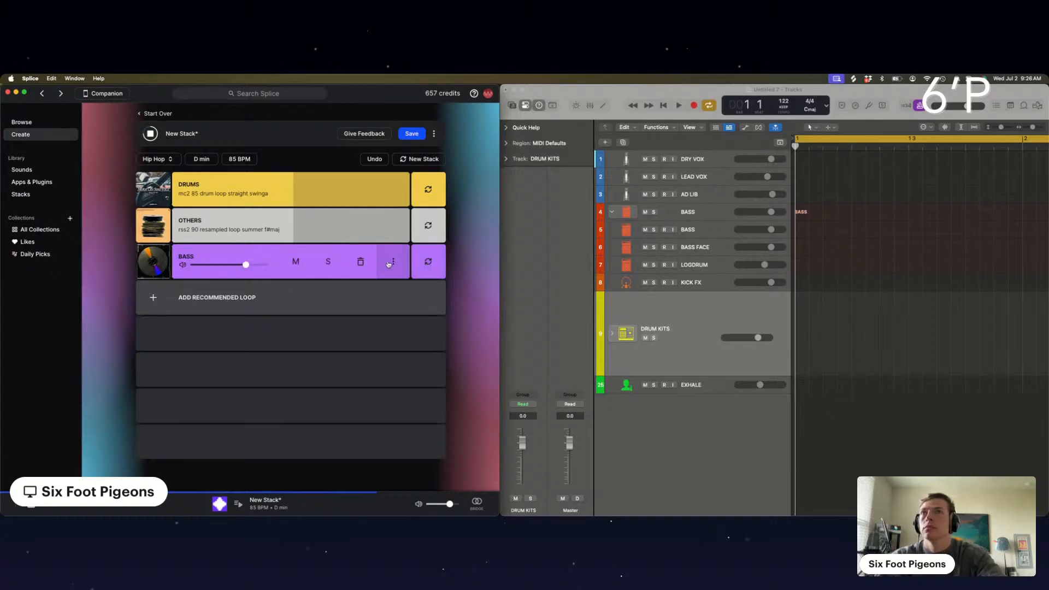
click(359, 263)
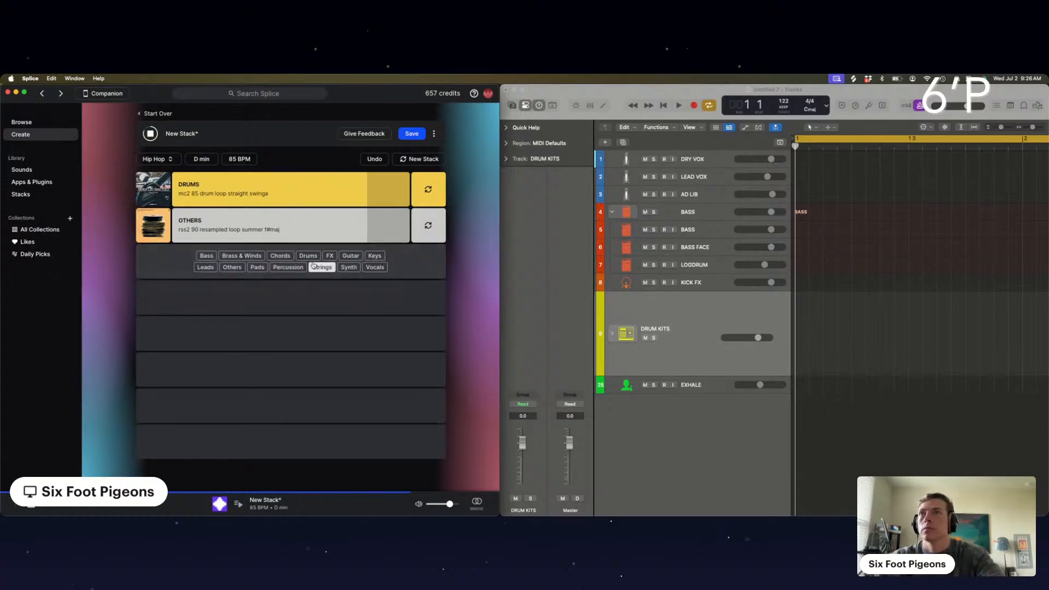
click(367, 258)
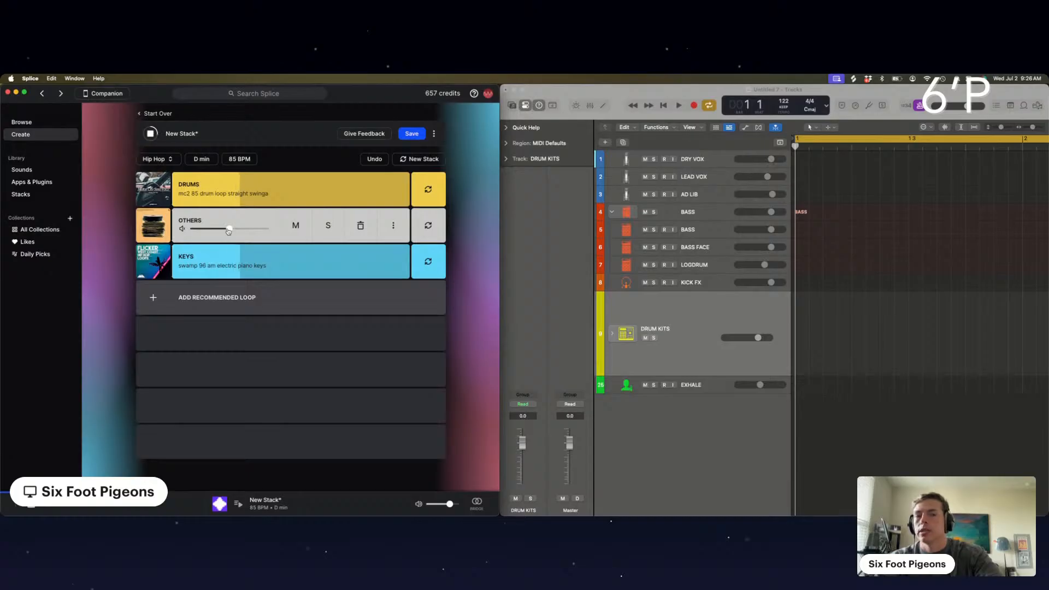
Solo the Keys loop briefly, mute the Others loop, and add a second recommended Keys loop
click(327, 262)
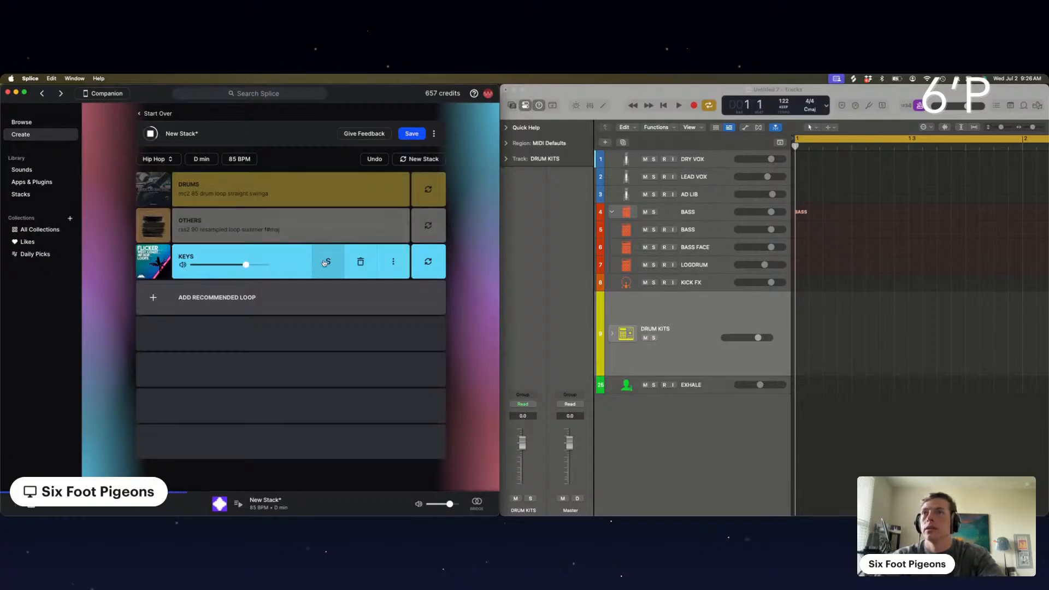
click(325, 263)
click(294, 227)
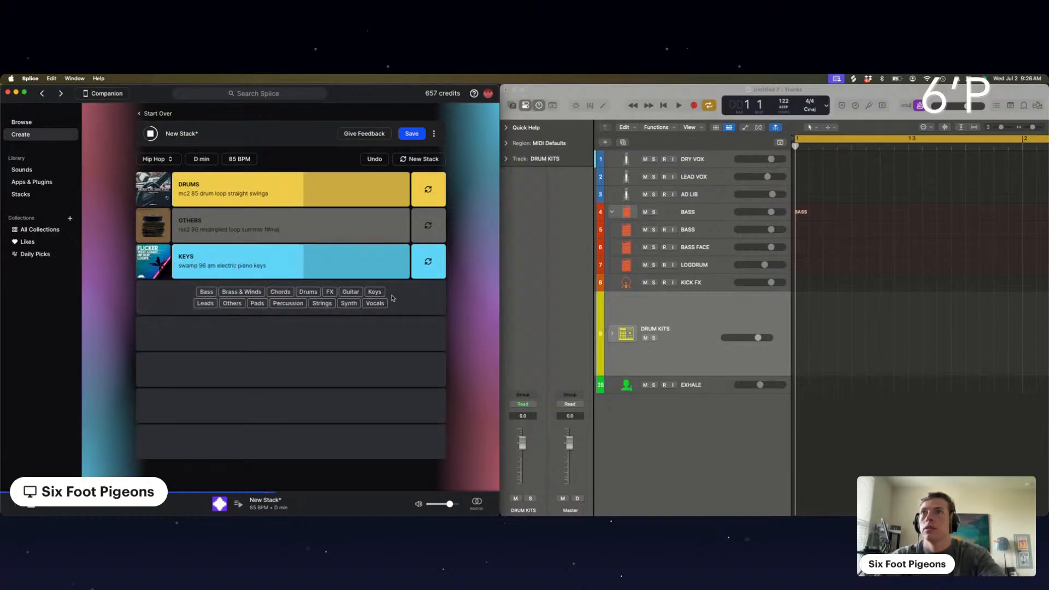
click(374, 292)
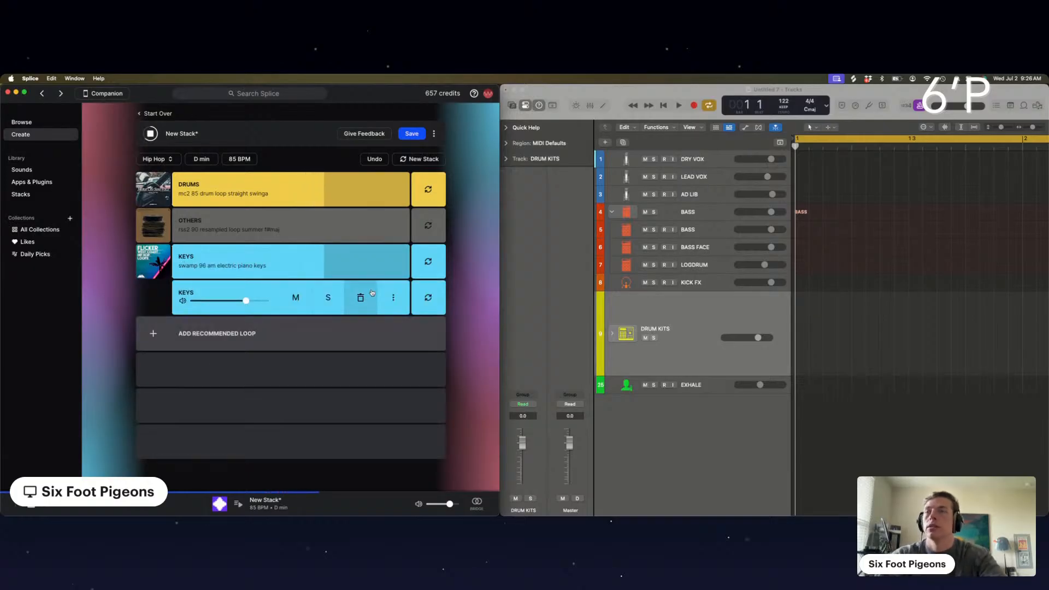
Add two recommended Percussion loops, raising the first one's volume and swapping the second for another loop
mouse_move(281, 331)
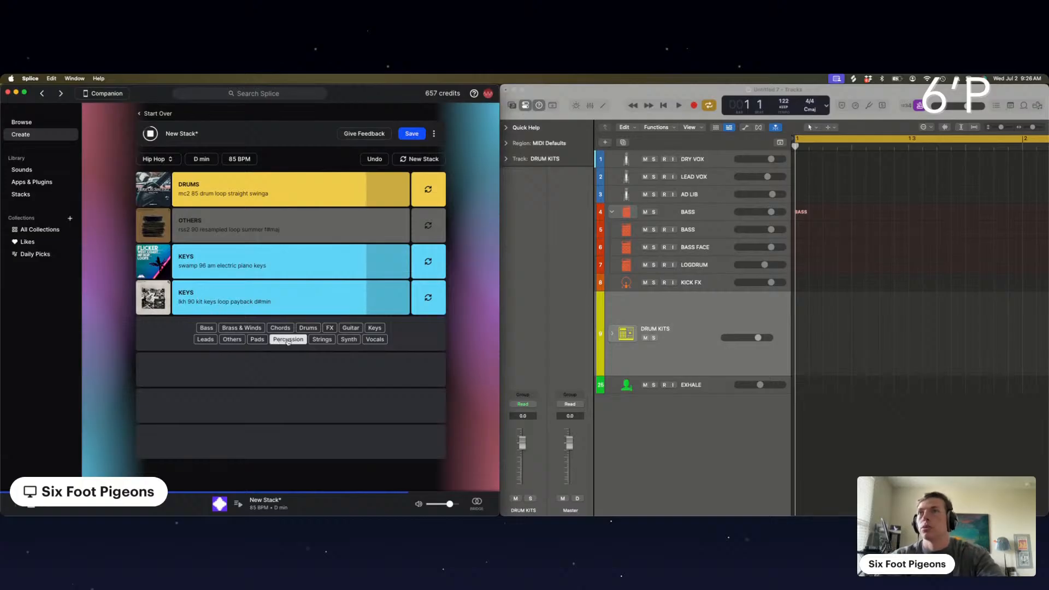
click(288, 340)
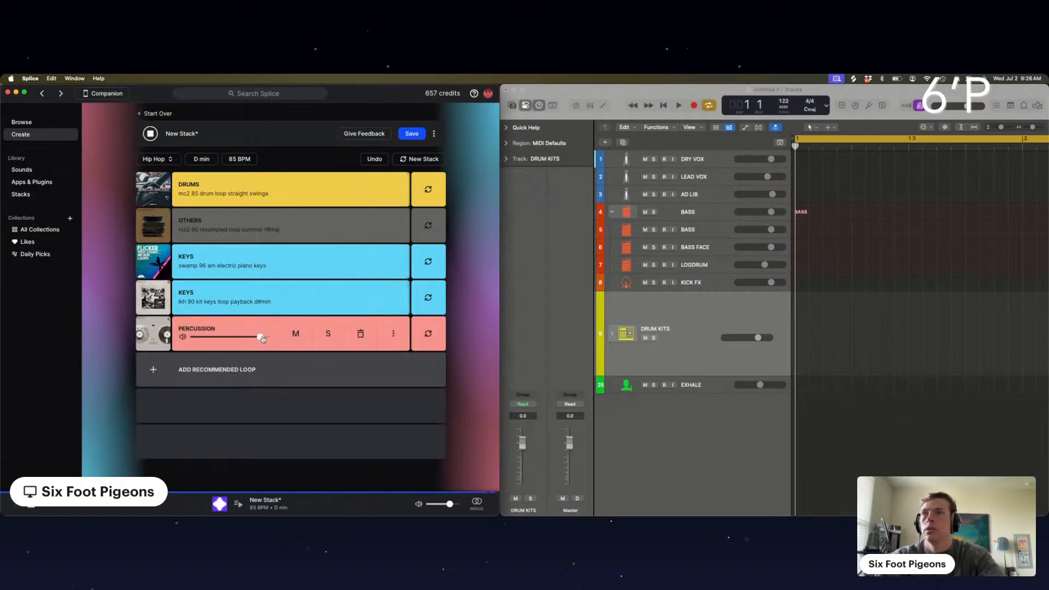
click(283, 376)
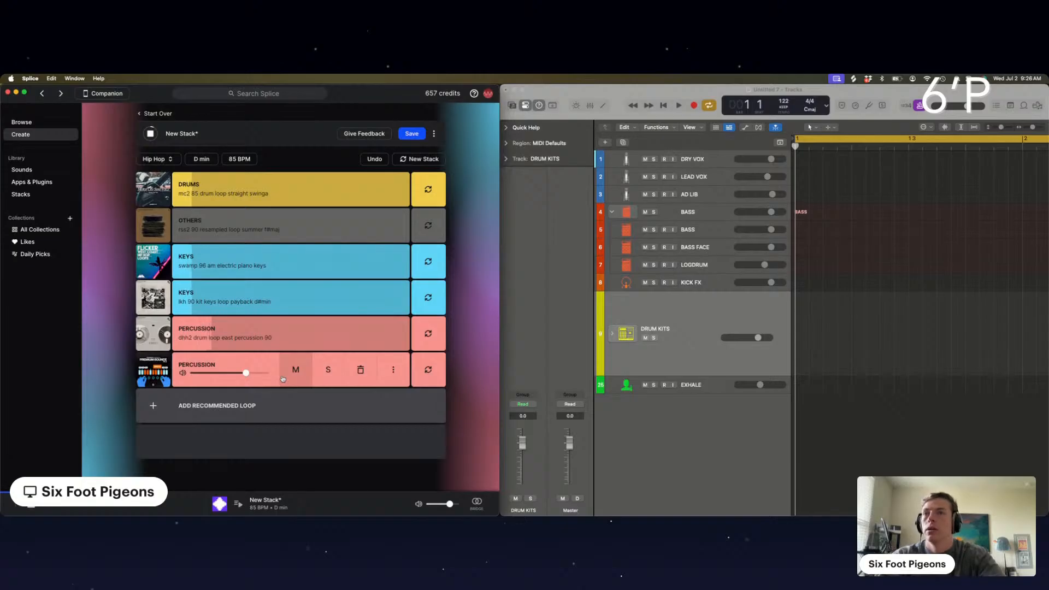
click(428, 370)
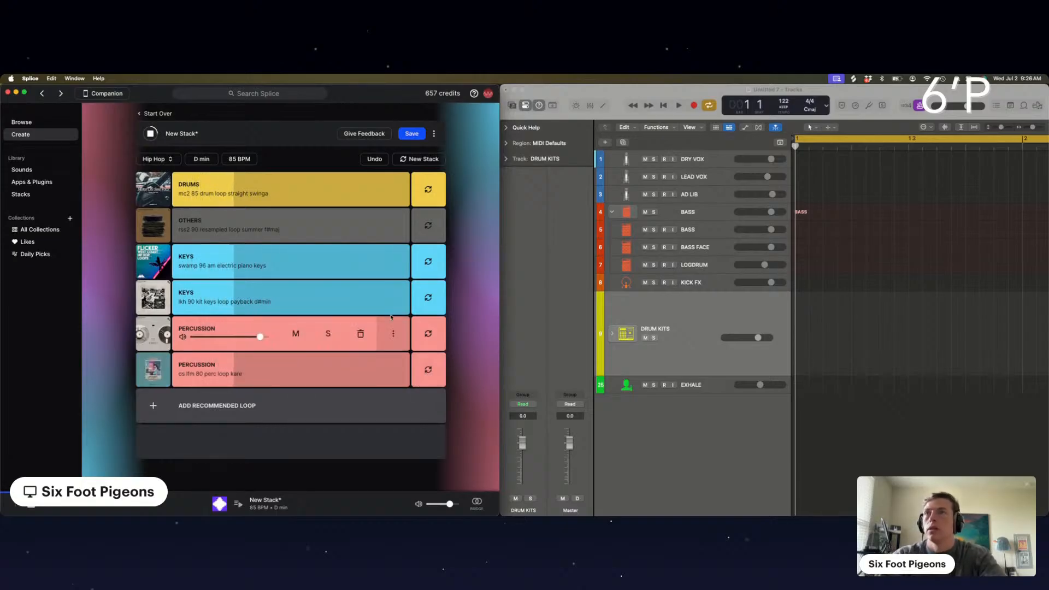
Solo the second Keys loop briefly and swap it for the "bpm80 d patience piano" loop
click(328, 299)
click(328, 299)
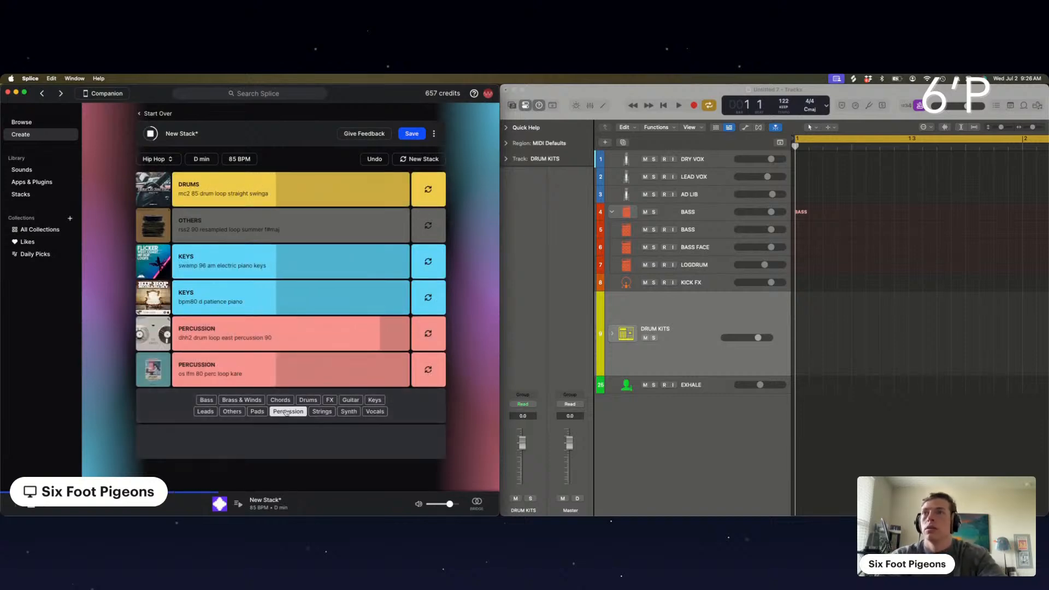
Solo the second Percussion loop briefly and swap it for the "bpm100 groovebaby perc" loop
click(320, 374)
click(321, 374)
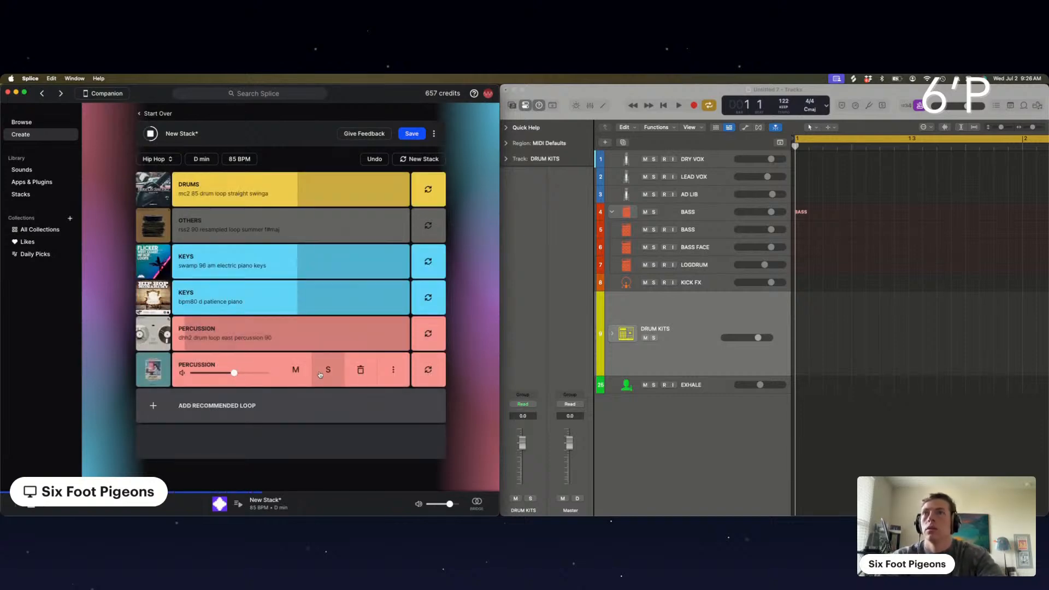
click(298, 340)
click(429, 373)
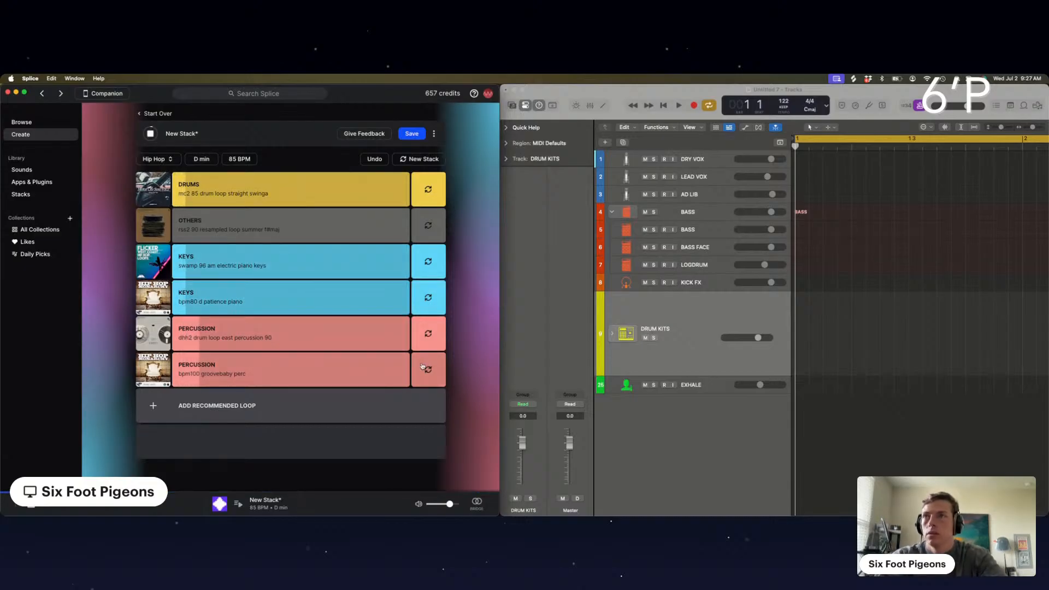
Solo each Percussion loop briefly to compare them, and raise the first one's volume to maximum while the second is temporarily muted
mouse_move(409, 369)
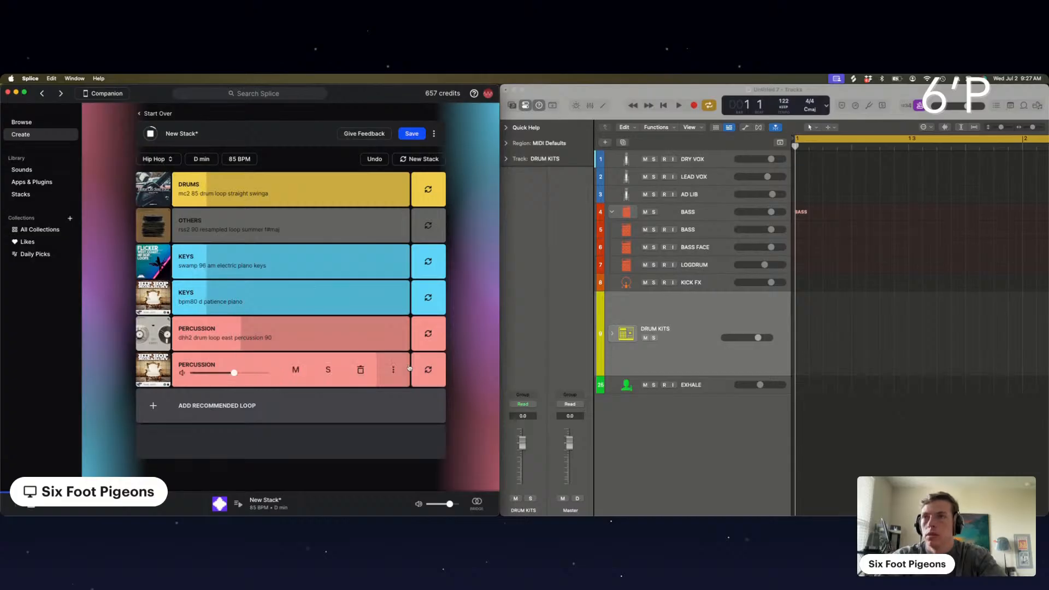
click(327, 370)
click(328, 370)
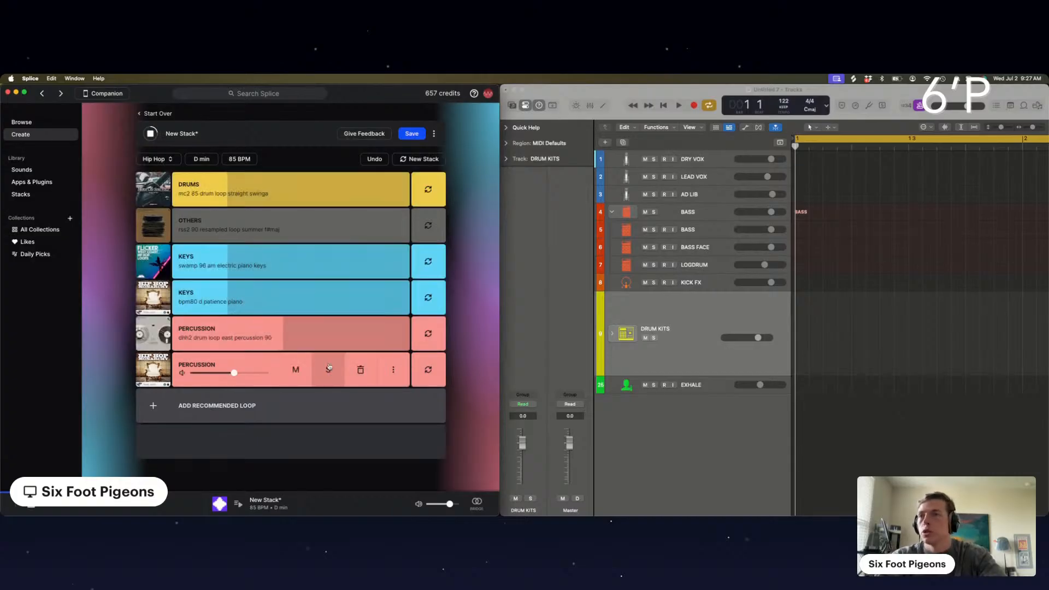
click(329, 335)
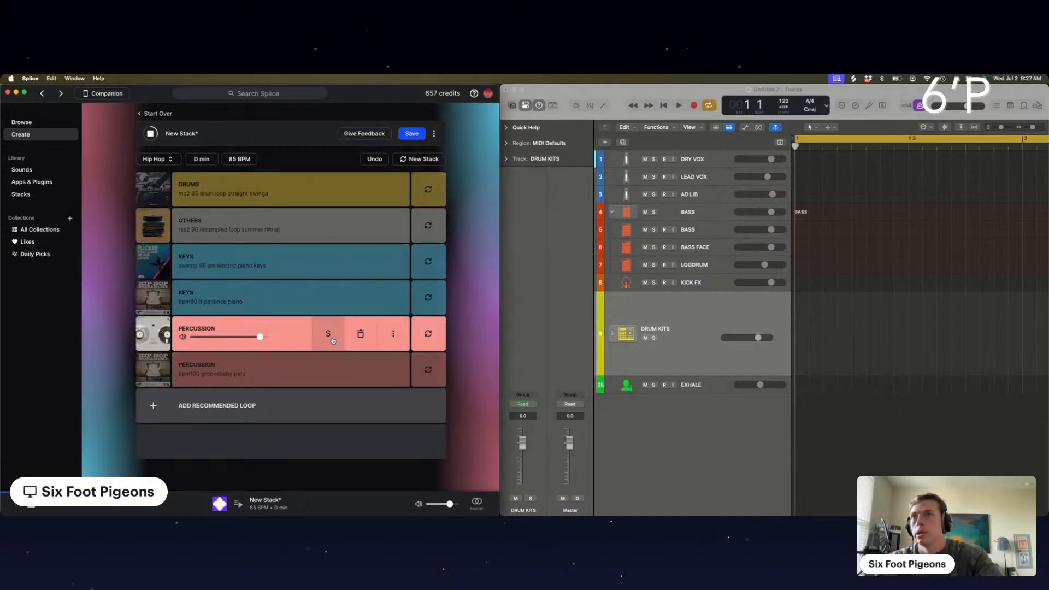
click(331, 339)
click(327, 370)
click(328, 370)
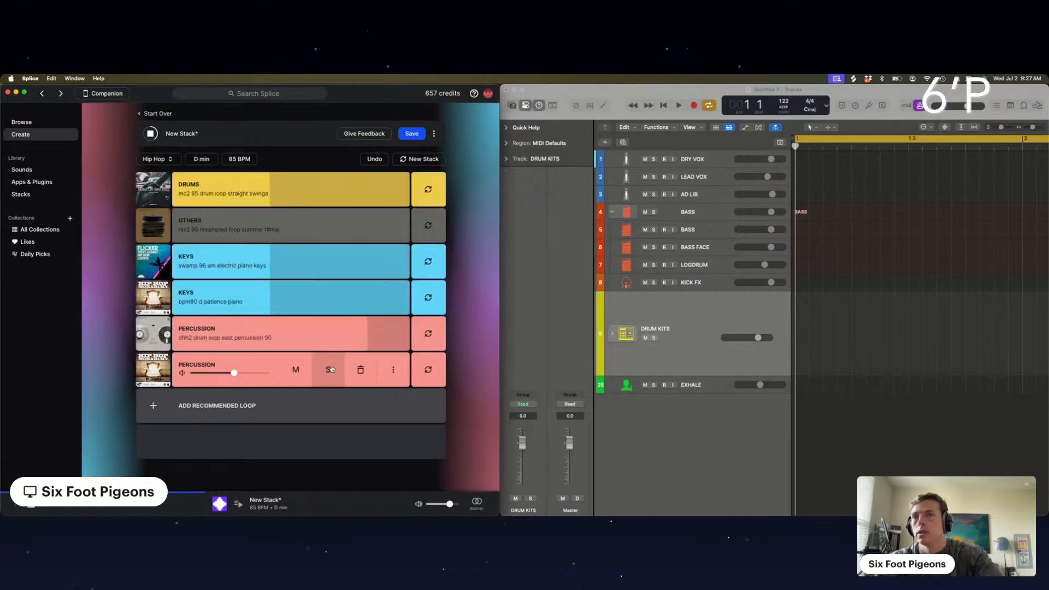
click(296, 370)
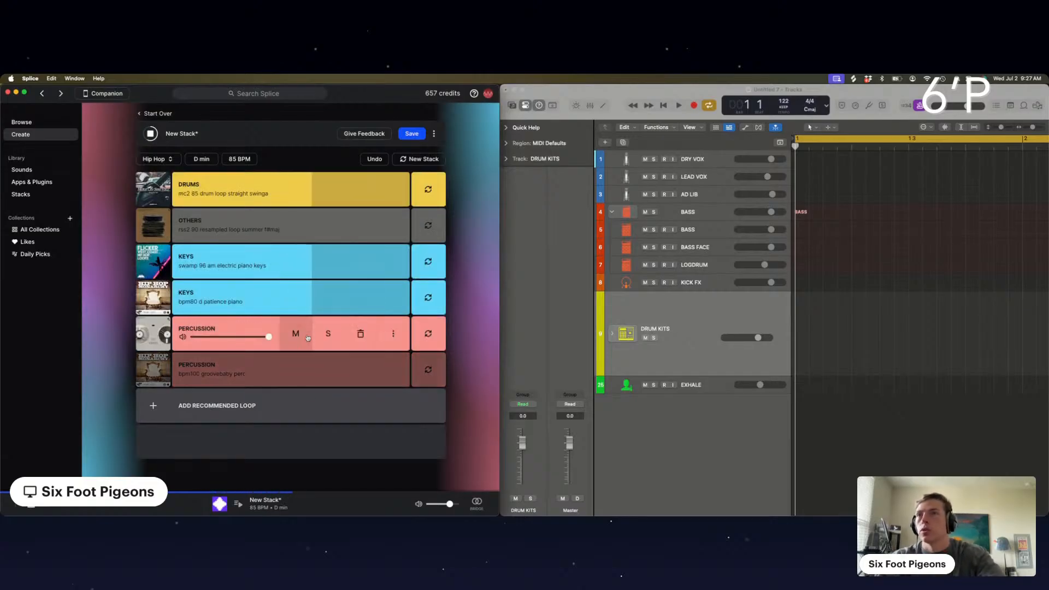
click(299, 364)
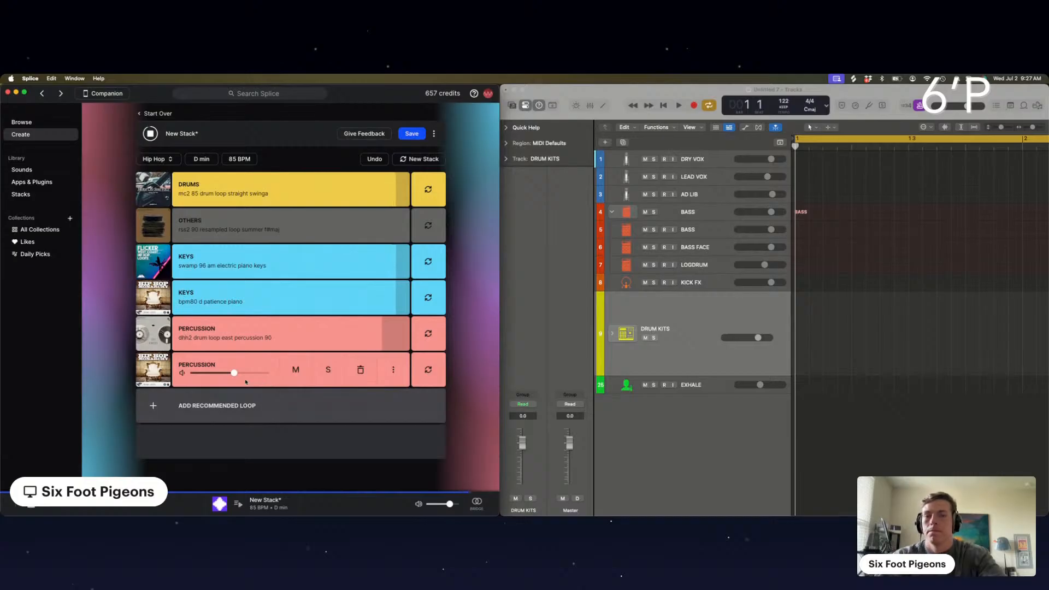
Add another recommended Percussion loop and delete the "bpm100 groovebaby perc" loop
click(289, 411)
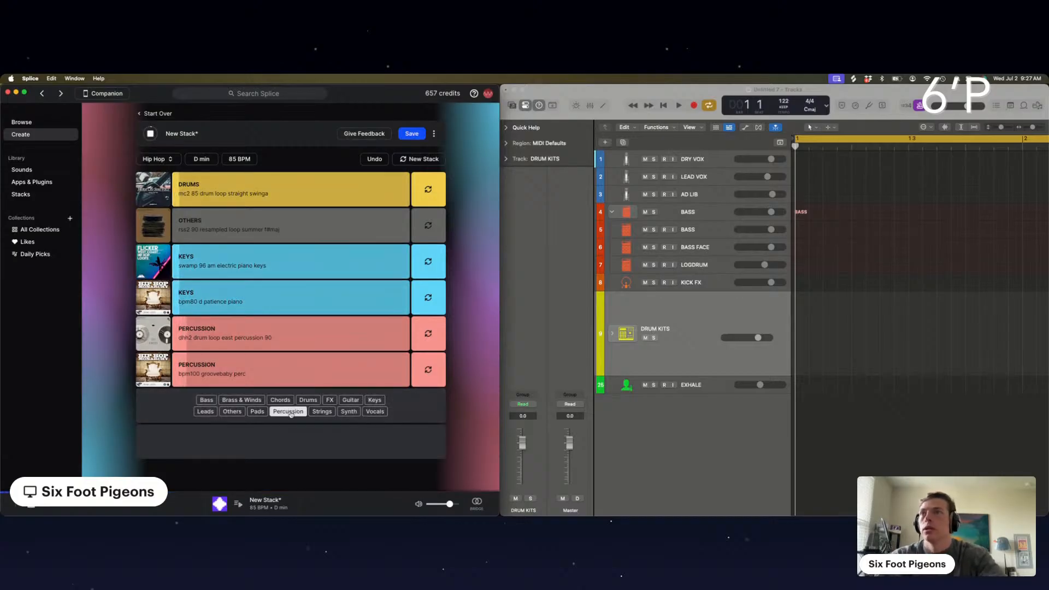
click(296, 369)
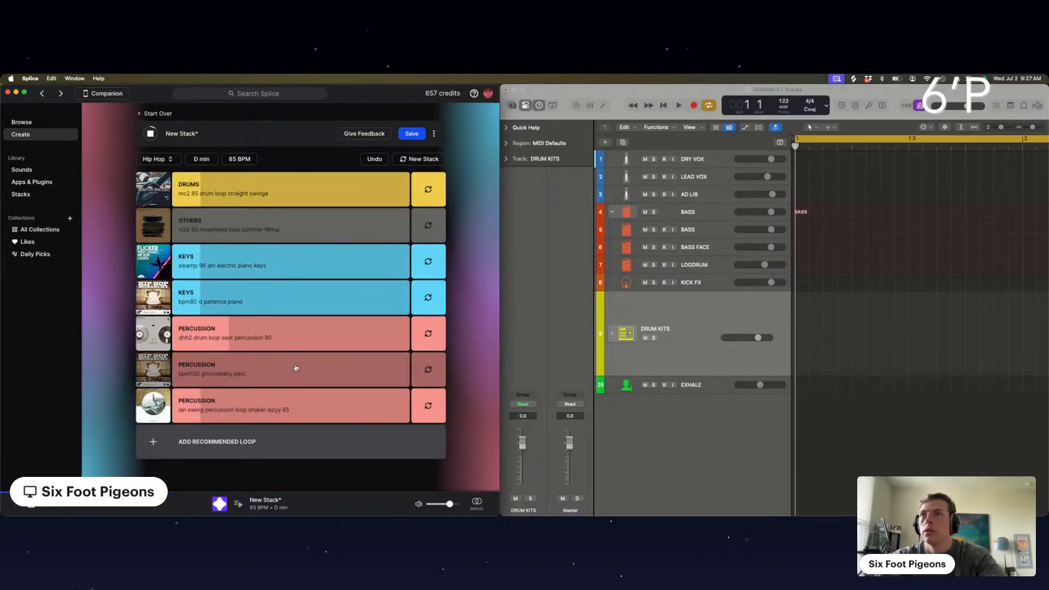
click(393, 370)
click(295, 370)
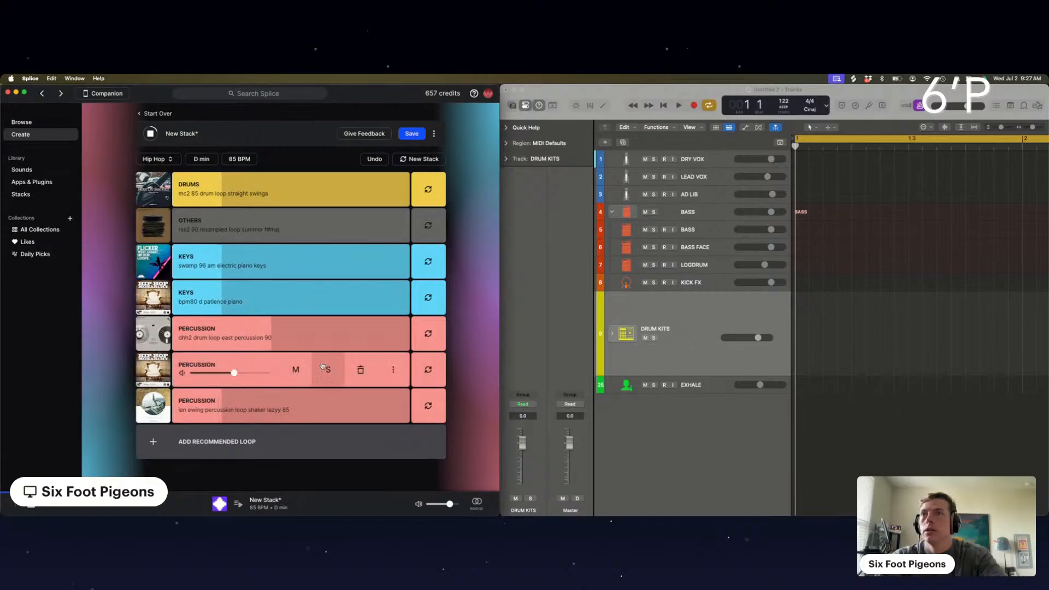
click(356, 374)
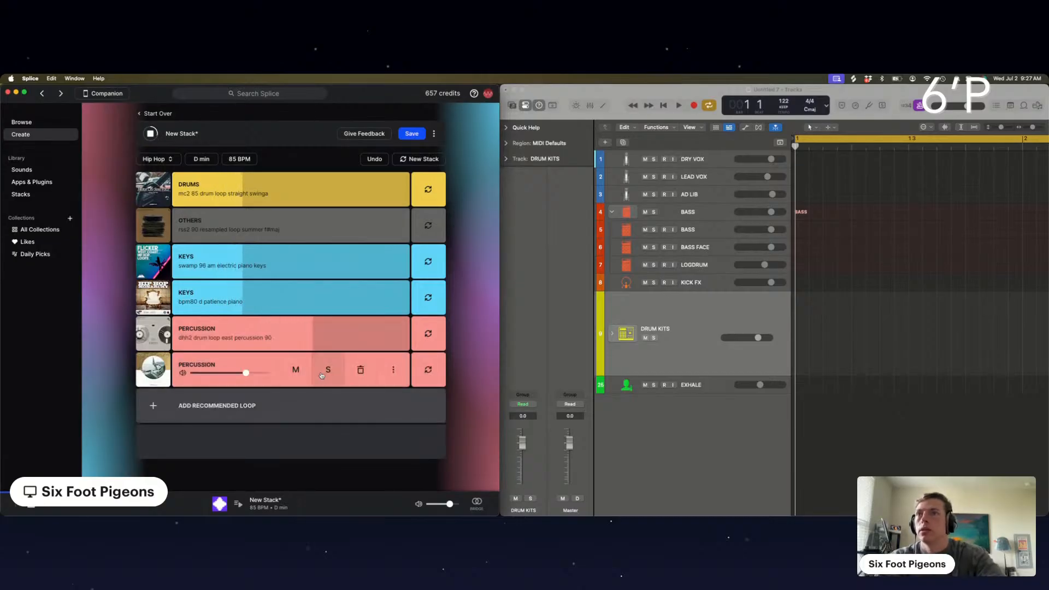
Swap the second Percussion loop through several alternatives, soloing one briefly, until it is "kmrbi pal 96 percussion hugo"
click(428, 370)
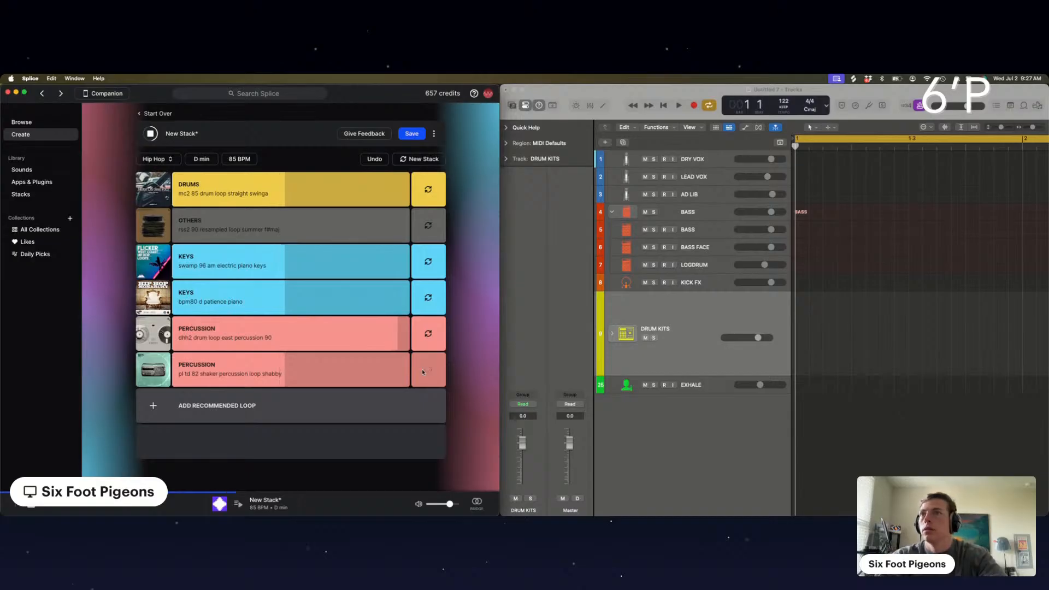
click(427, 371)
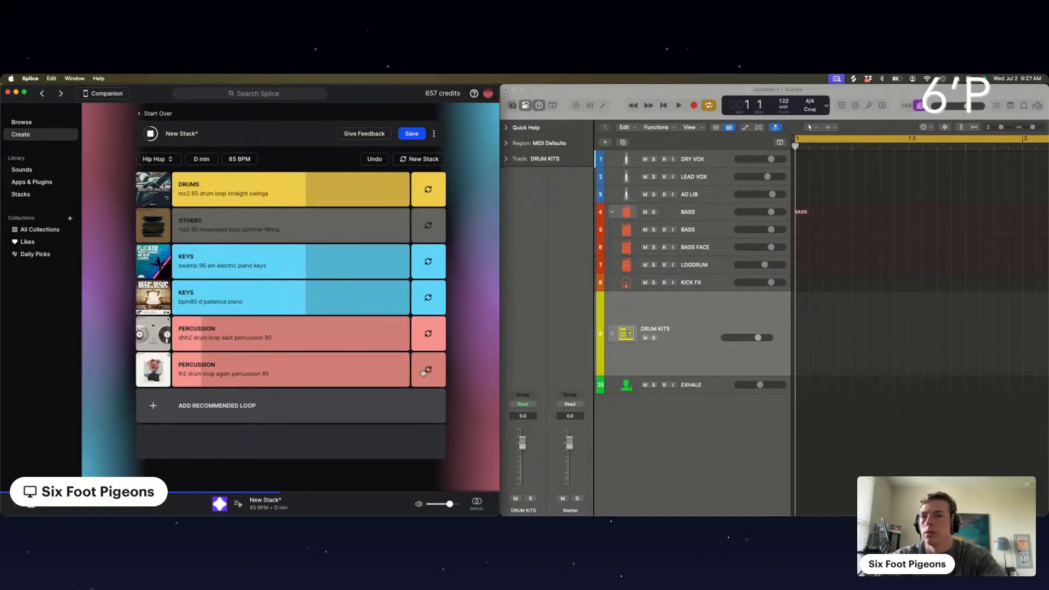
click(424, 371)
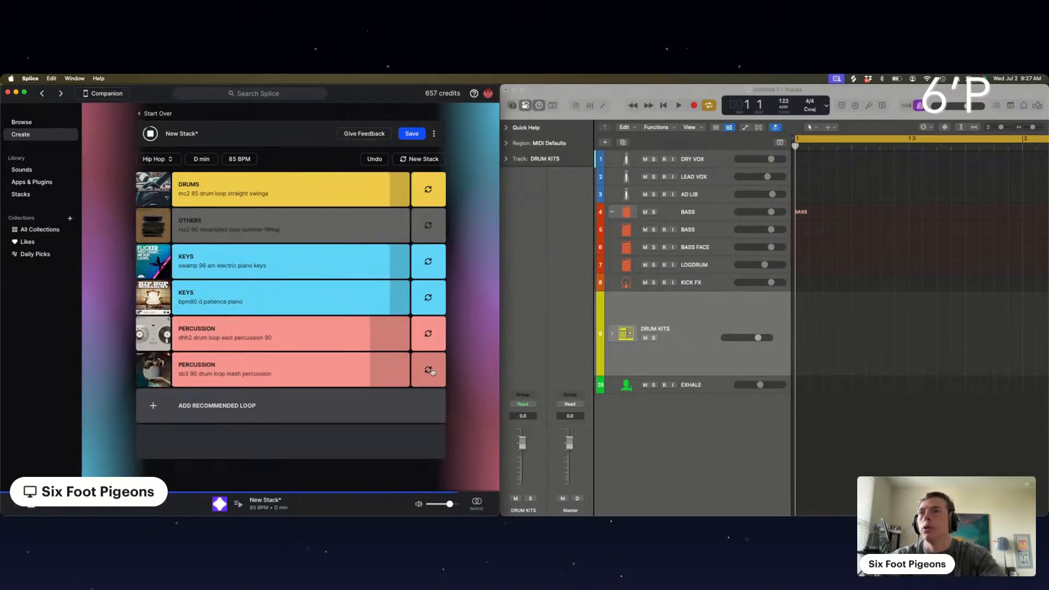
click(429, 372)
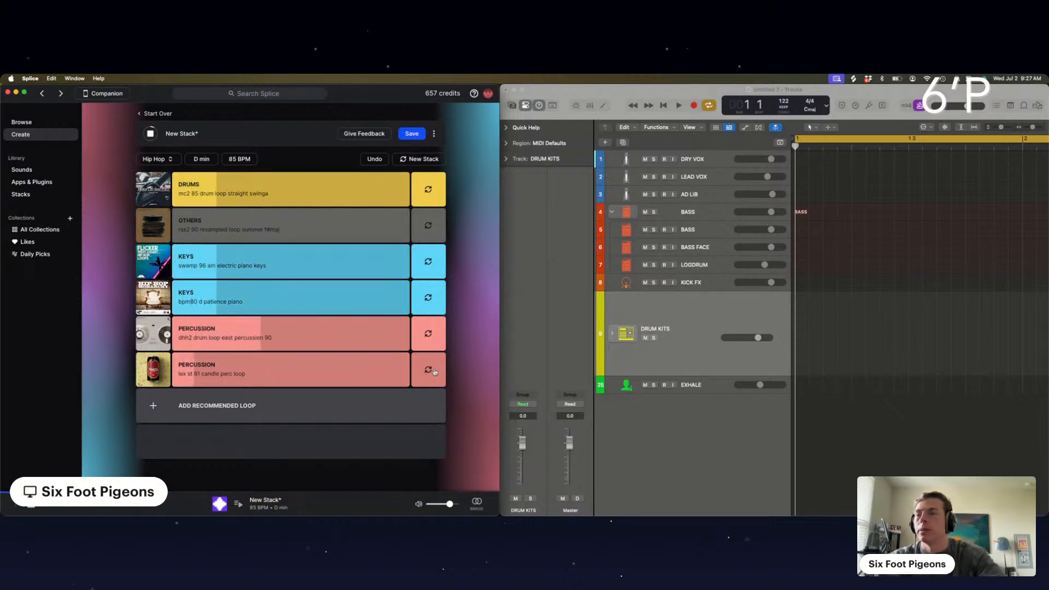
click(323, 379)
click(322, 379)
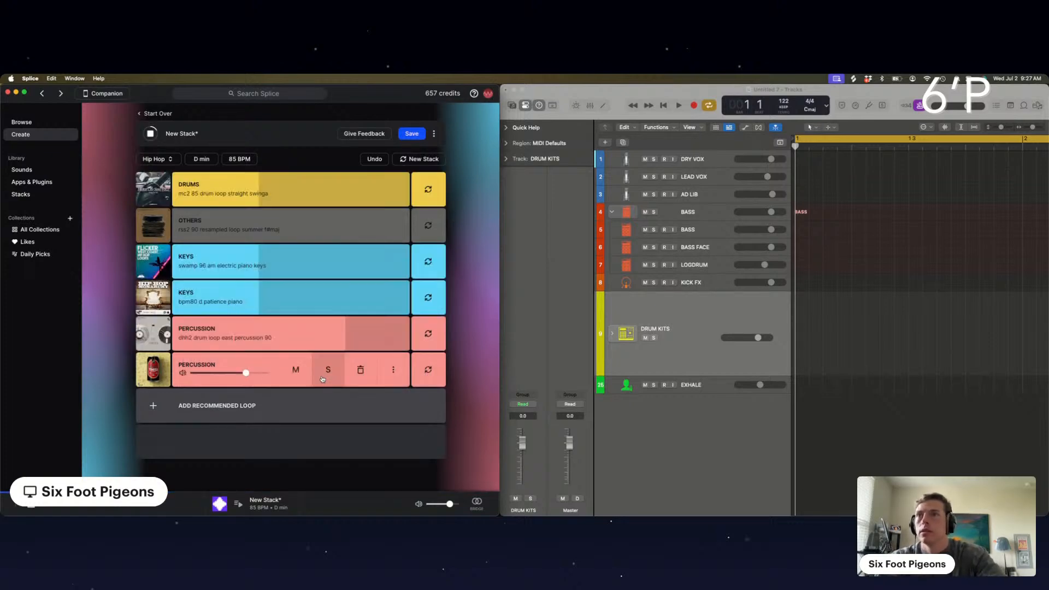
click(427, 372)
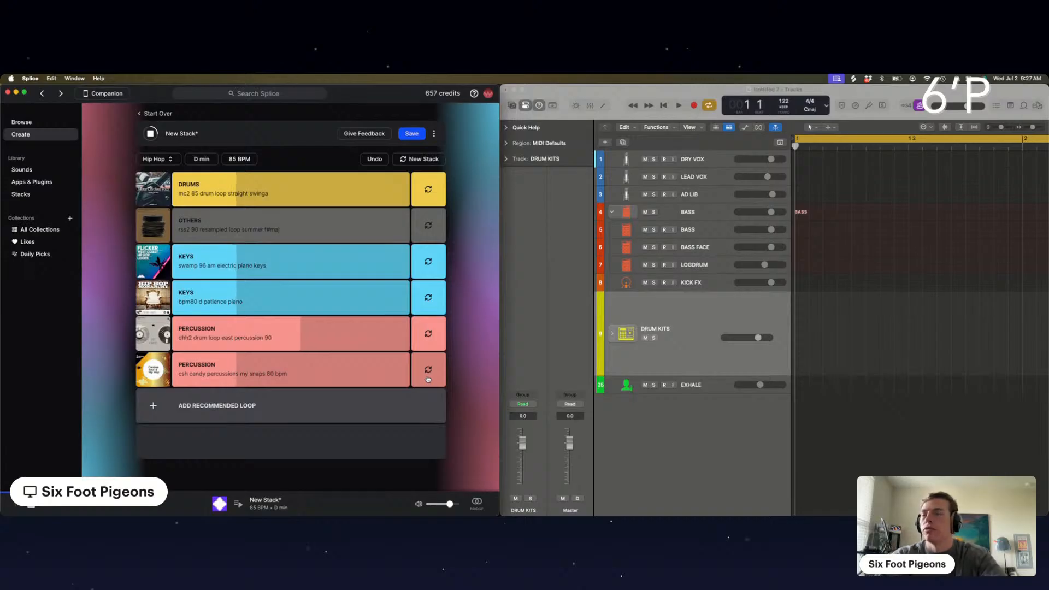
click(285, 411)
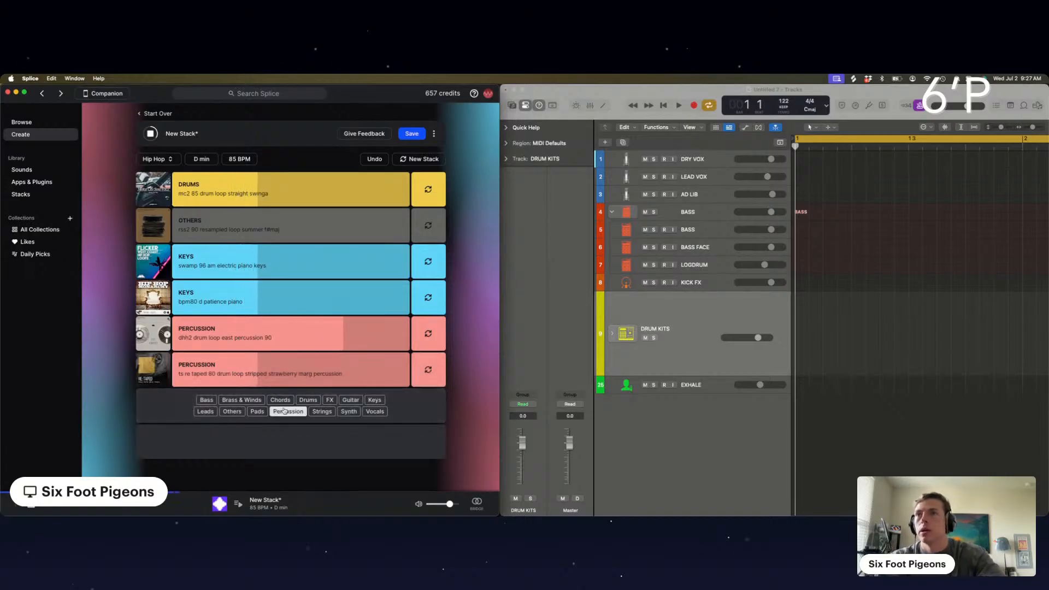
mouse_move(273, 357)
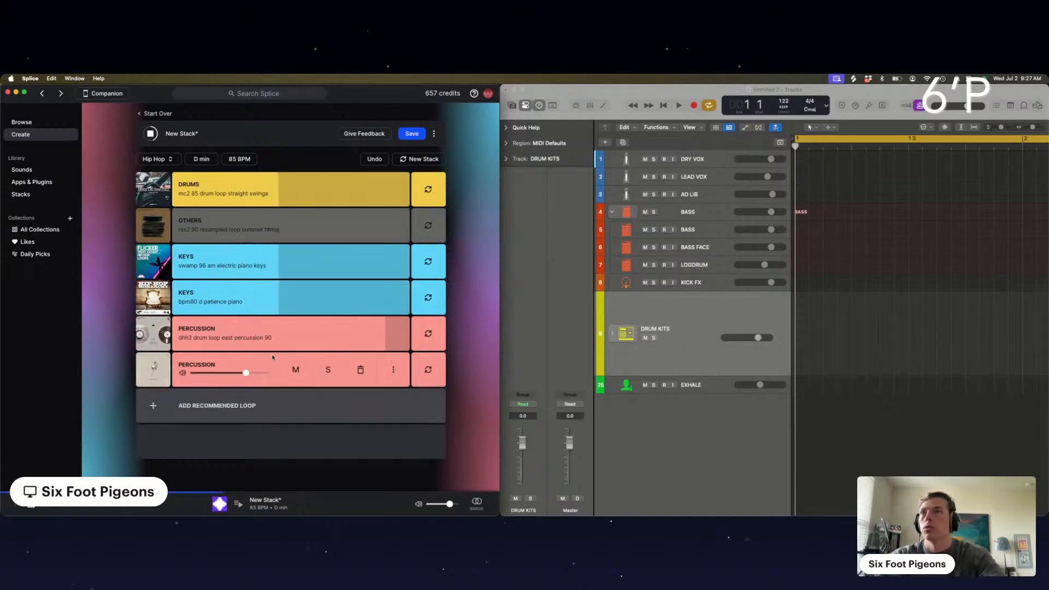
click(427, 370)
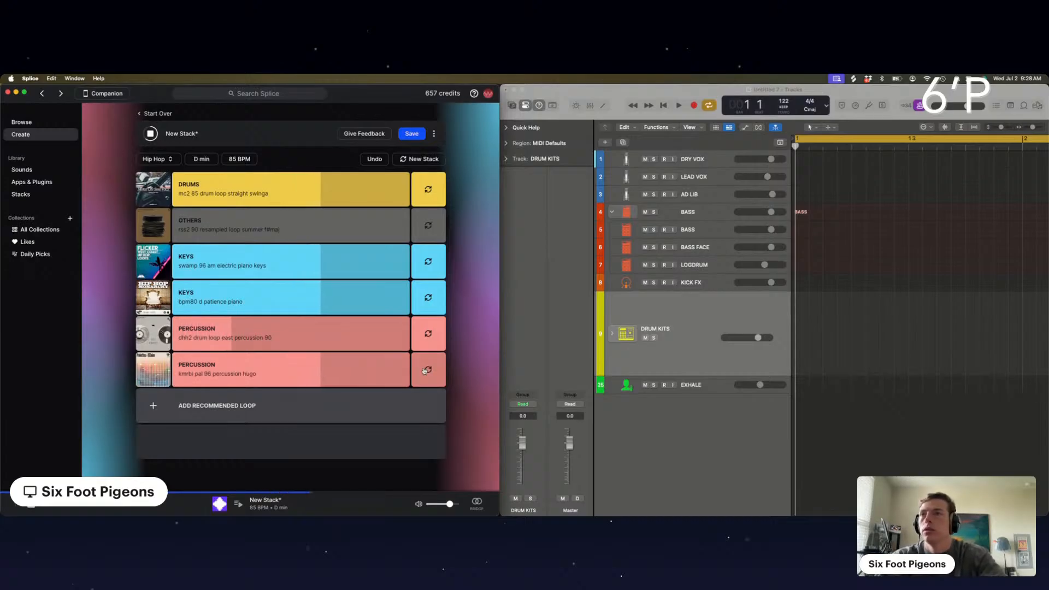
Solo the new second Percussion loop briefly to hear it alone and within the full stack
click(329, 371)
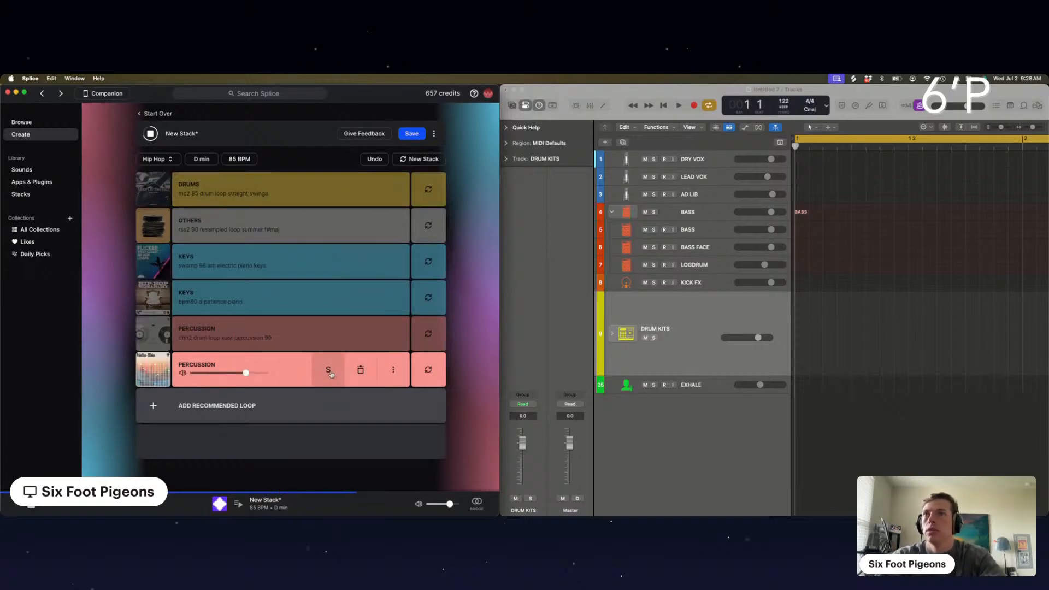
click(330, 371)
click(330, 371)
click(330, 371)
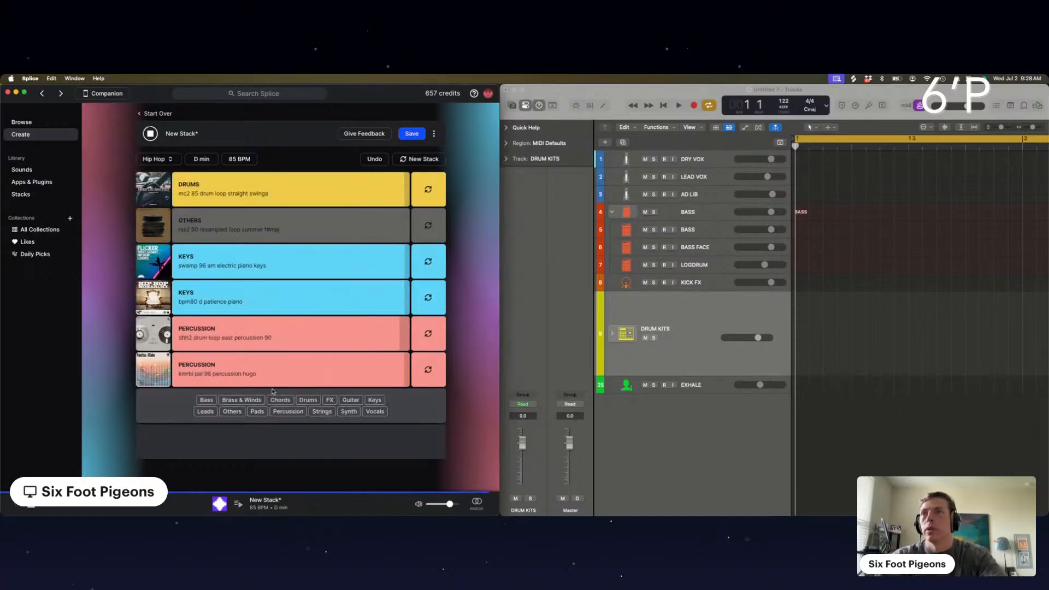
Save the stack under the name "Leave the Stoop"
click(411, 134)
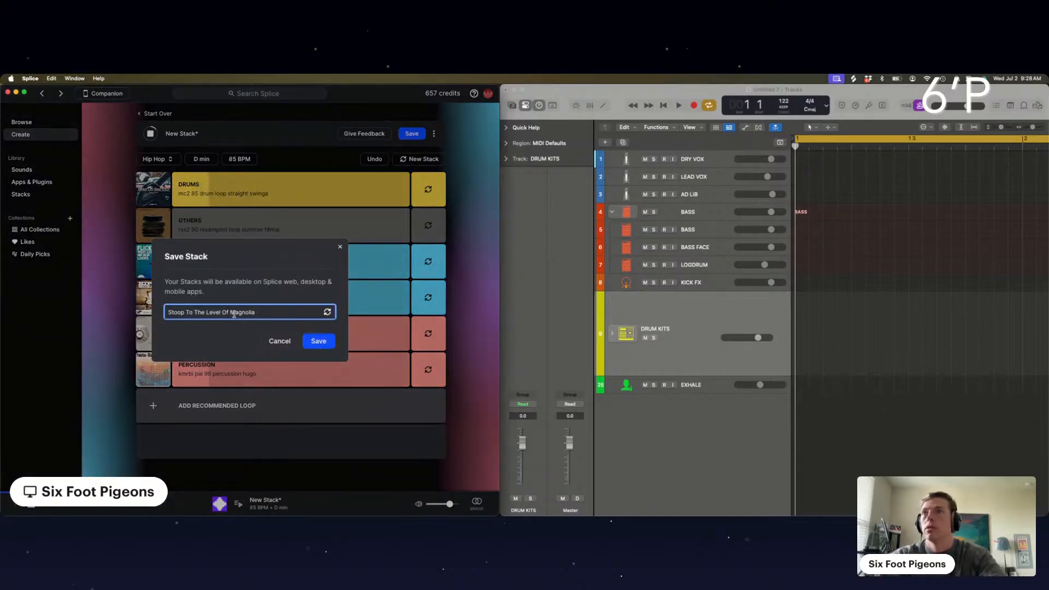
click(327, 312)
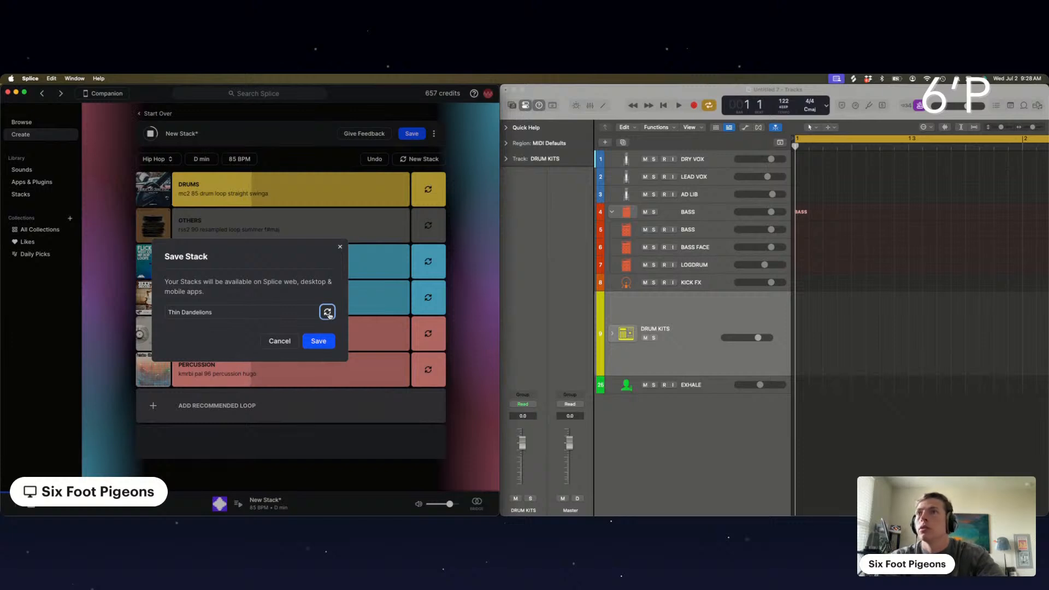
click(247, 306)
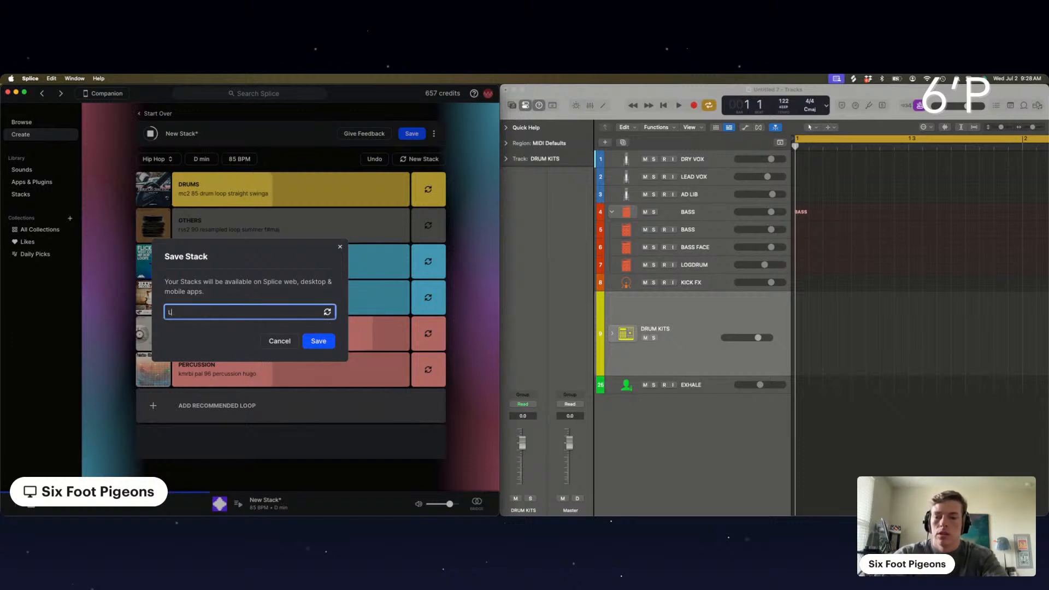
text(Leave th)
key(BackSpace)
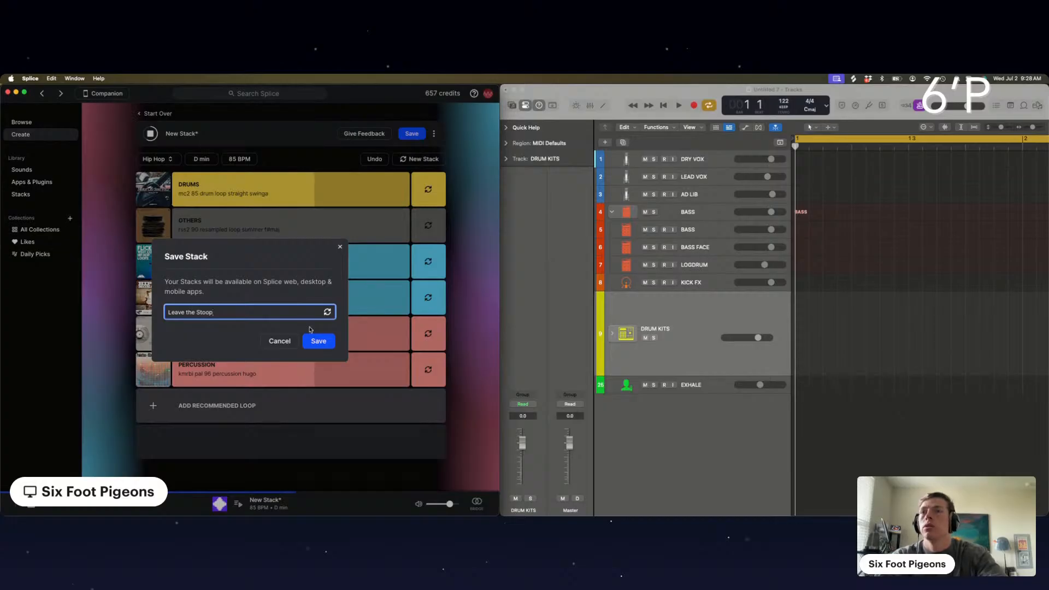
click(320, 342)
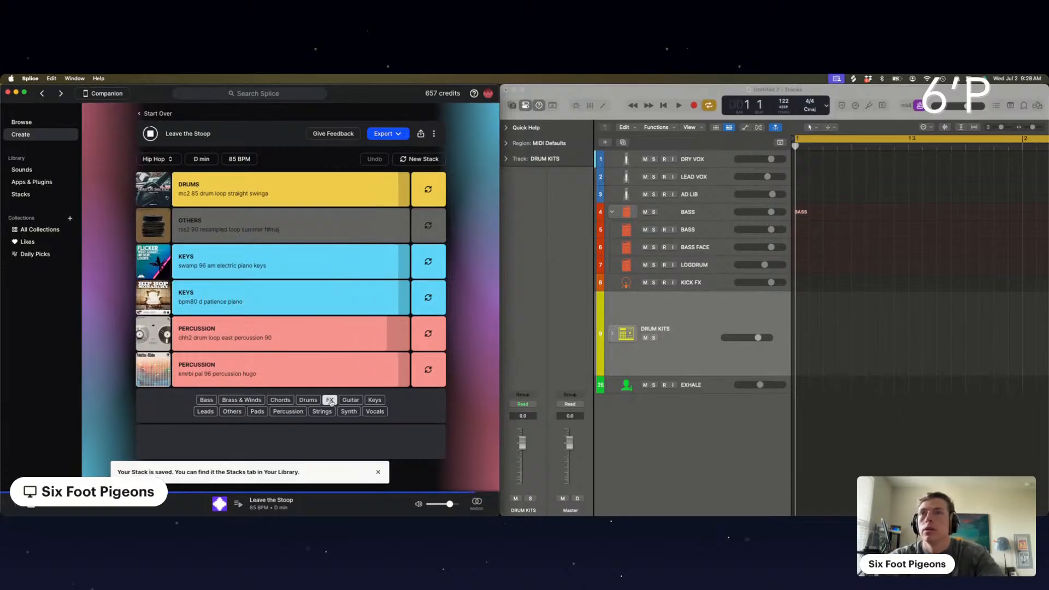
Add a recommended Vocals loop, lower its volume, and swap it through alternatives to the "vocal ambient choral feels stutter" loop
click(375, 411)
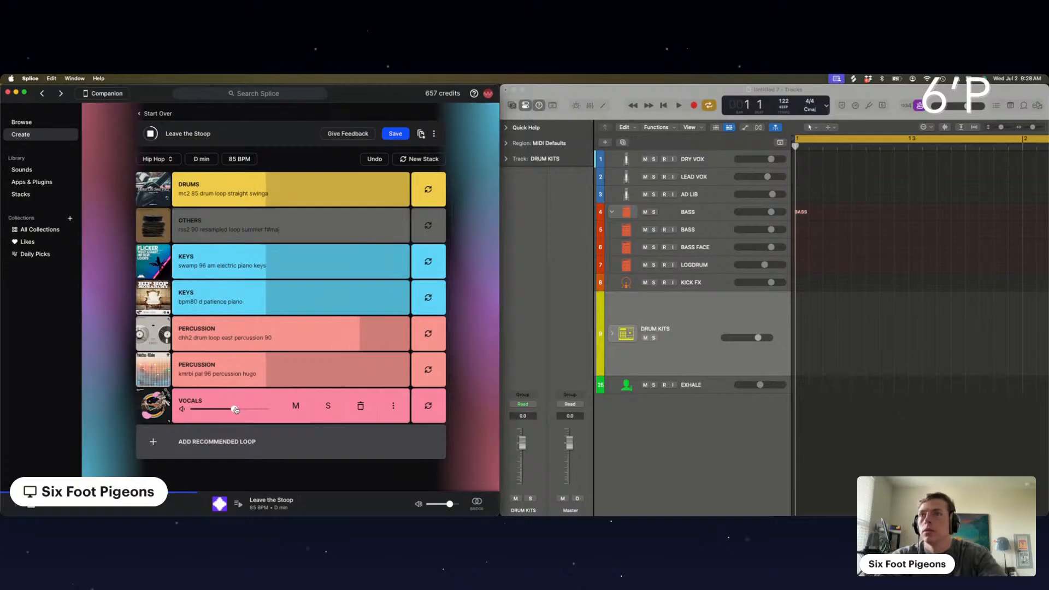
click(427, 406)
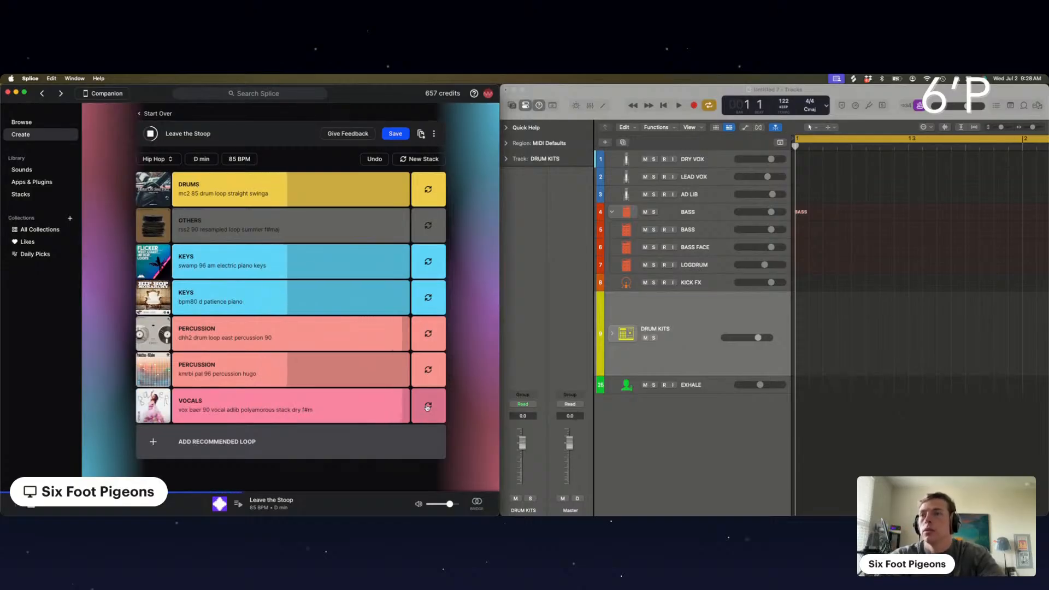
click(428, 406)
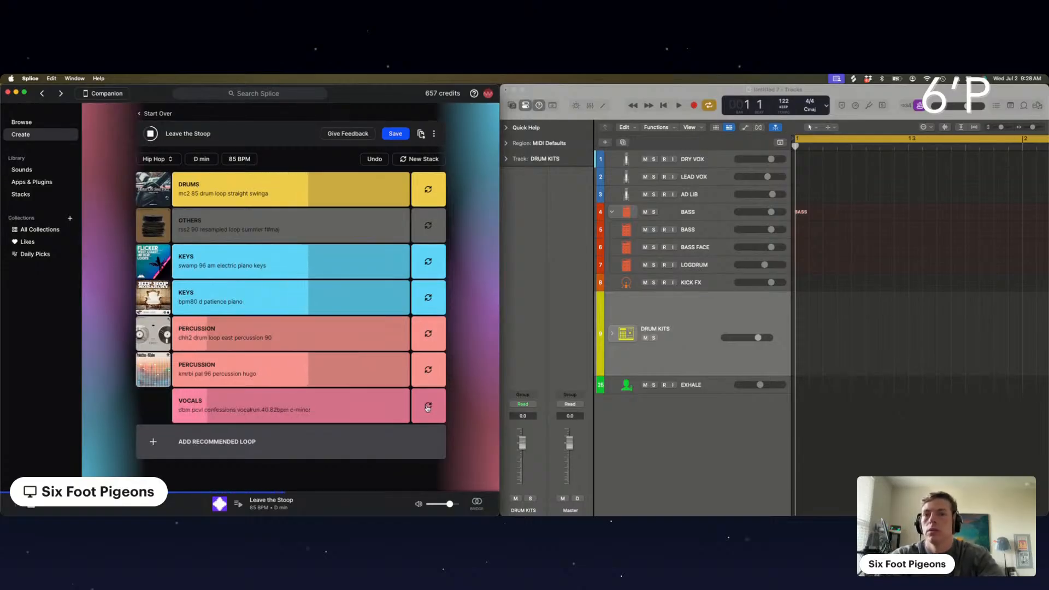
mouse_move(234, 413)
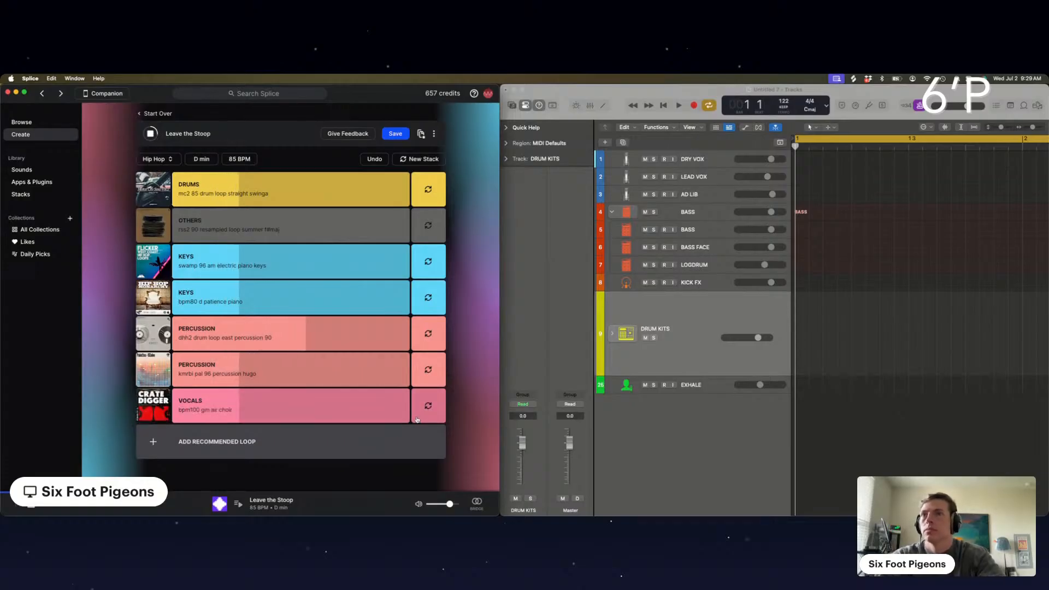
click(428, 405)
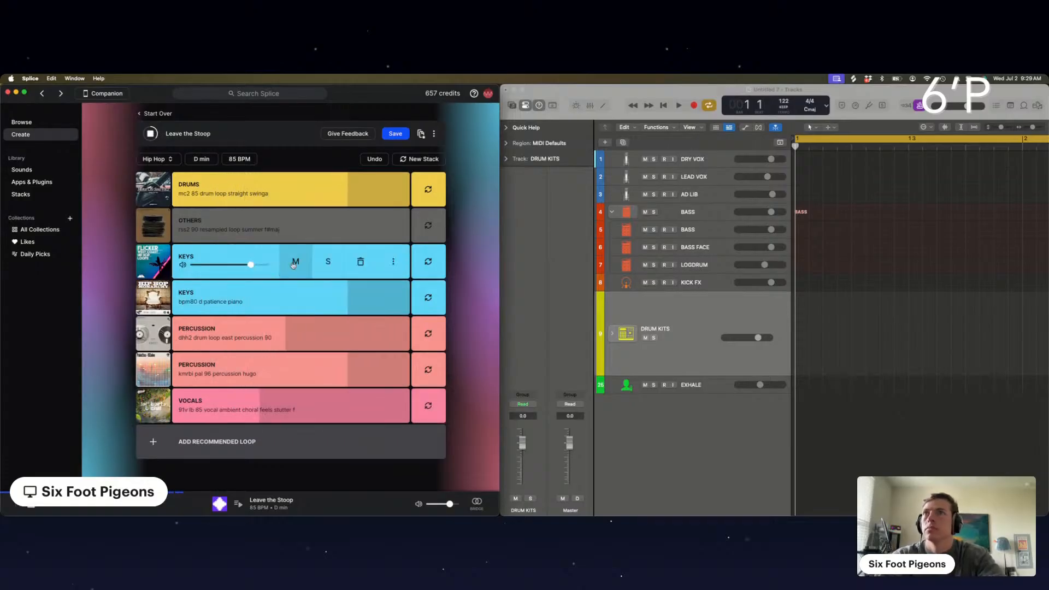
Unmute the Others loop and mute the Vocals loop
mouse_move(296, 264)
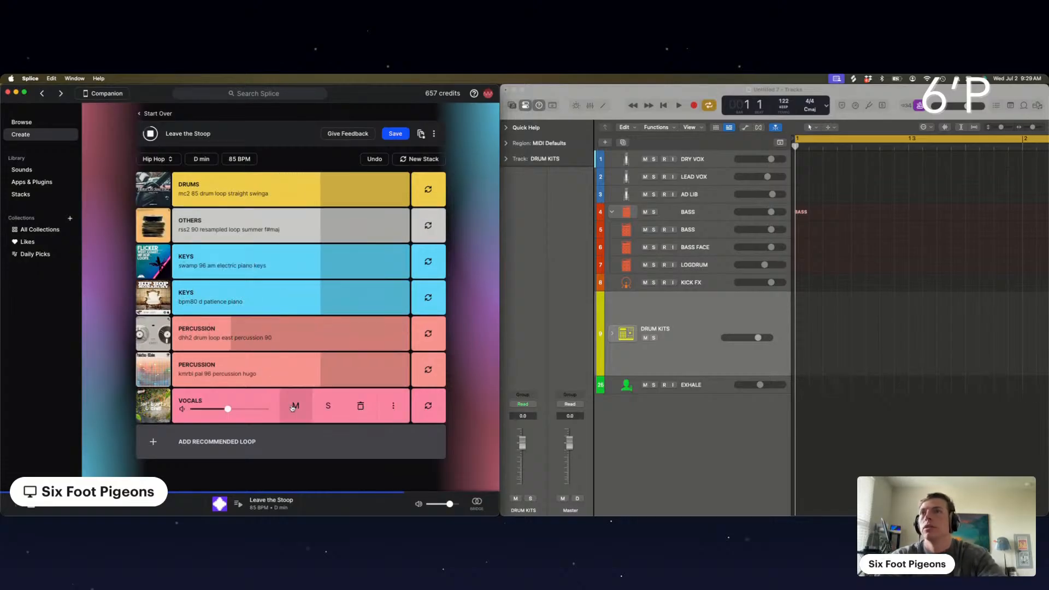
click(295, 408)
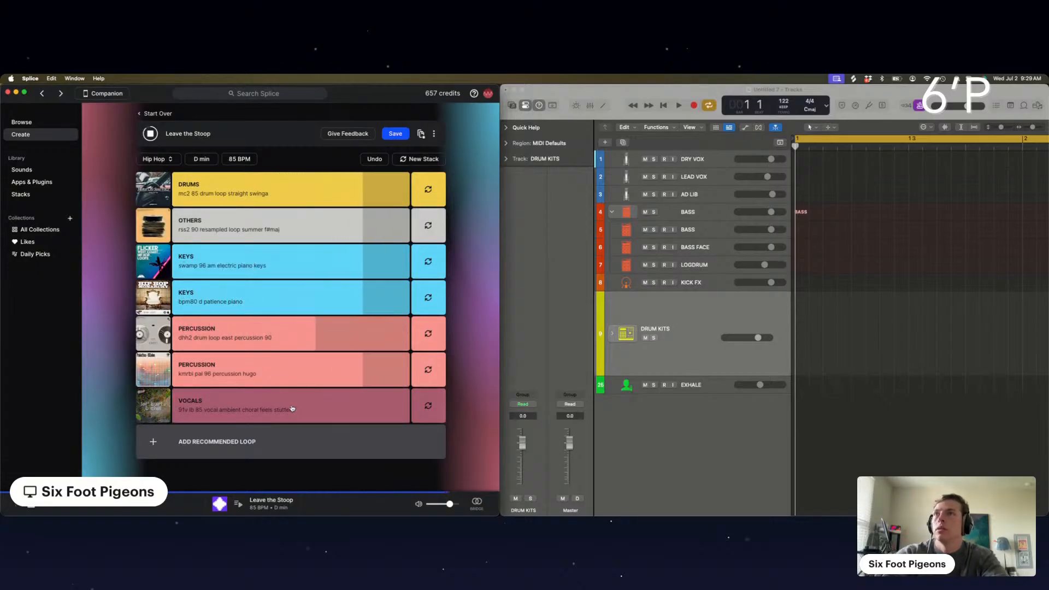
Unmute the Vocals loop and save the stack
click(293, 409)
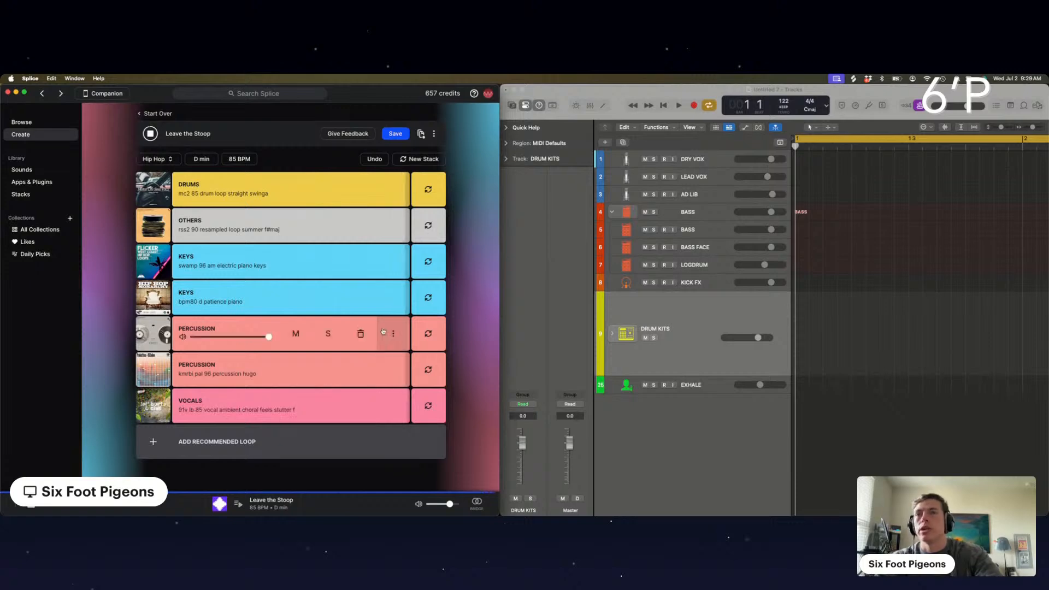
click(395, 134)
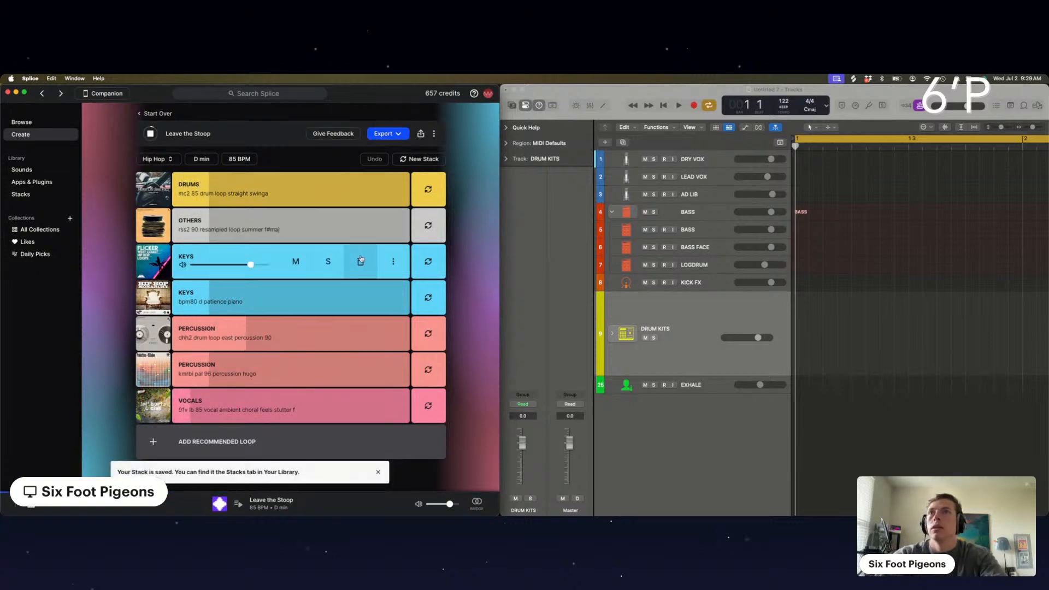
Mute the Others loop, toggling the mutes of the Vocals and second Keys loops to compare the mix
click(298, 235)
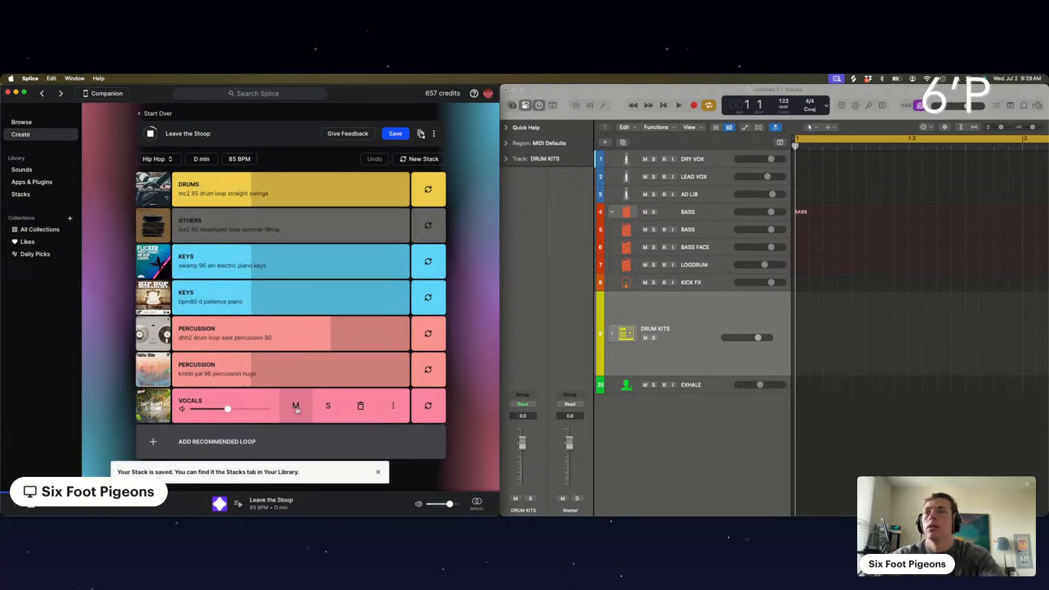
click(296, 407)
click(302, 308)
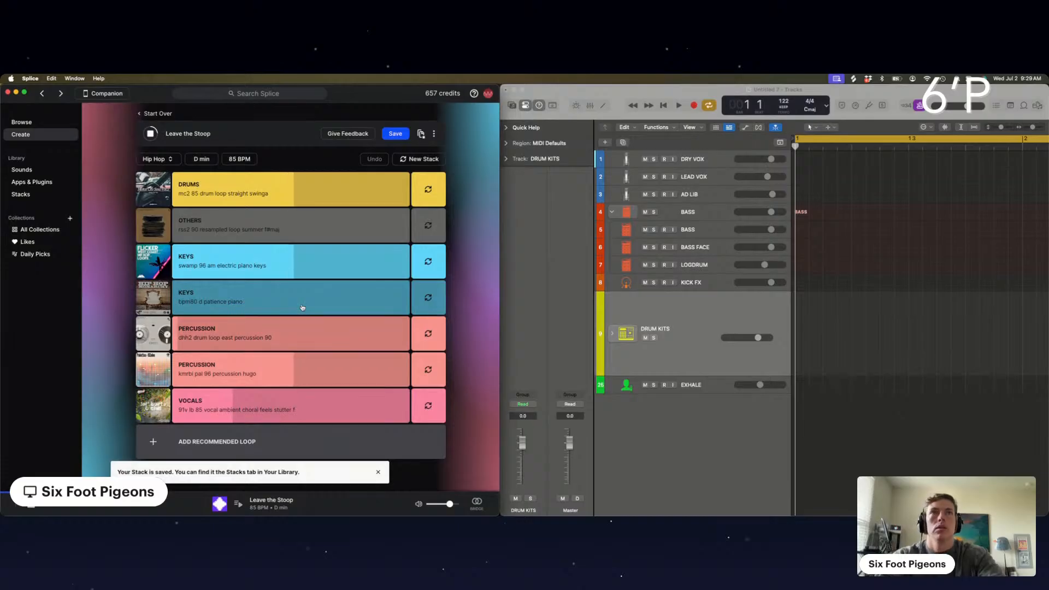
click(302, 307)
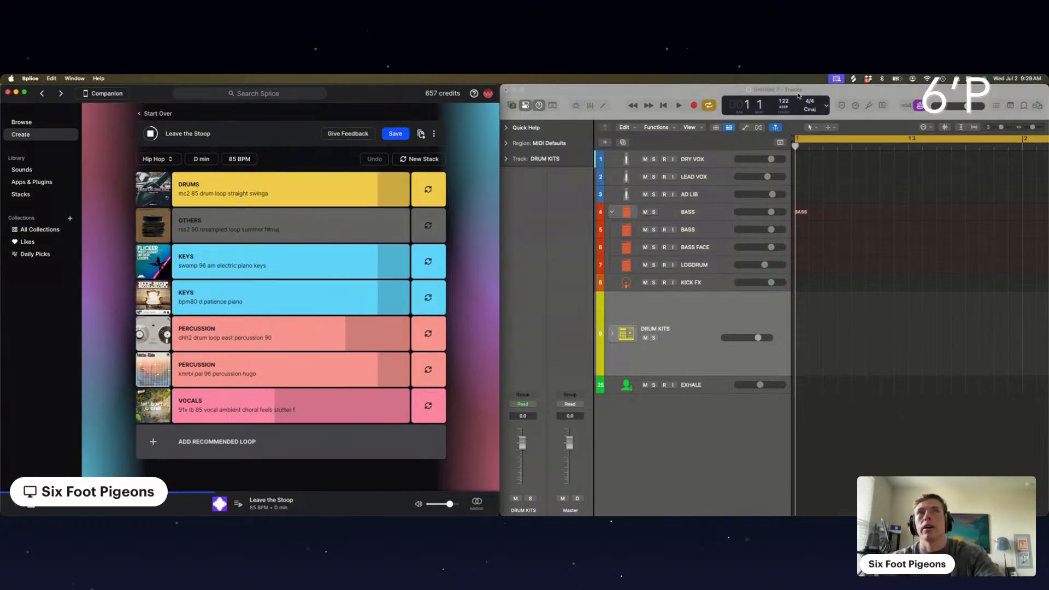
In Logic Pro, set the project tempo to 85 BPM and the Auto-Tune key on the LEAD VOX track to D
drag(784, 101, 784, 142)
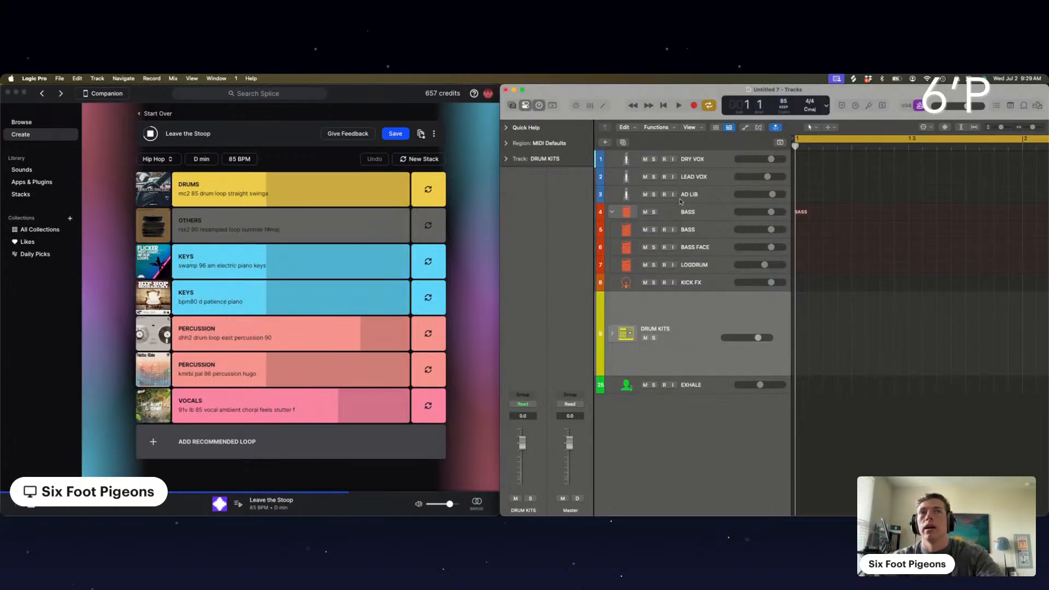
click(702, 176)
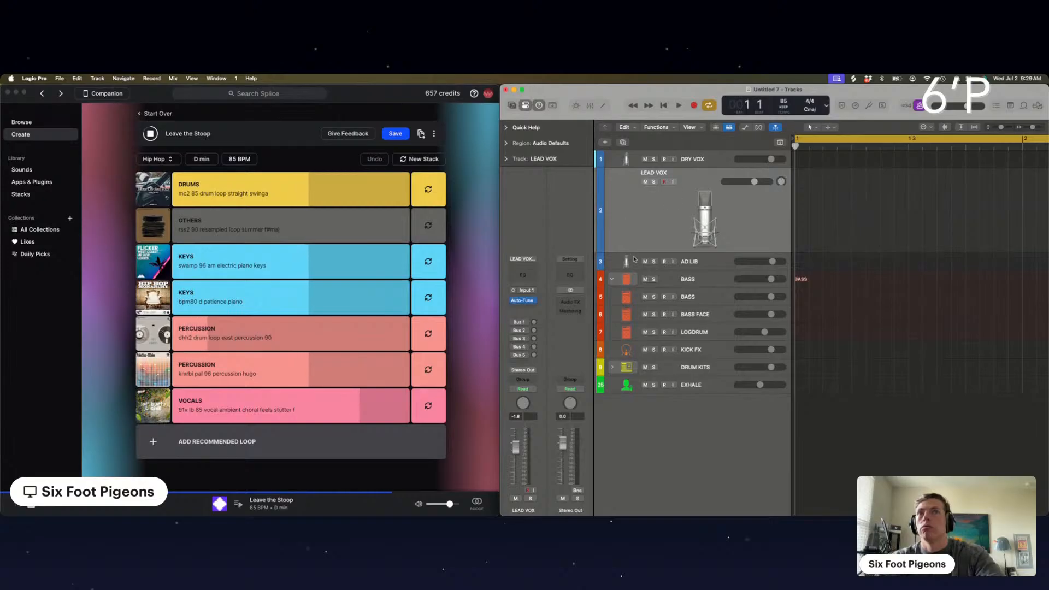
click(513, 301)
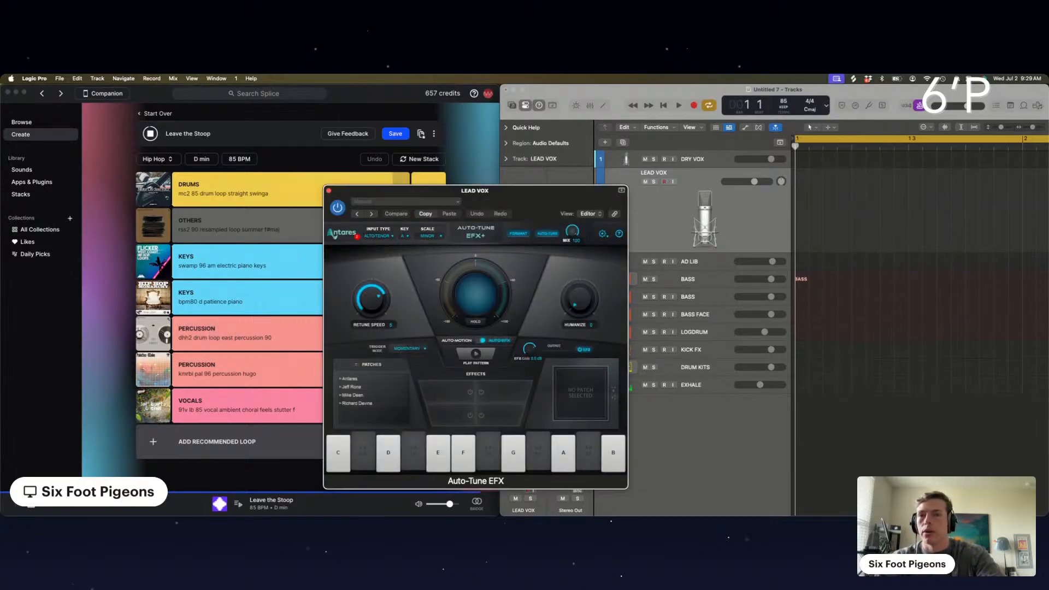
click(404, 236)
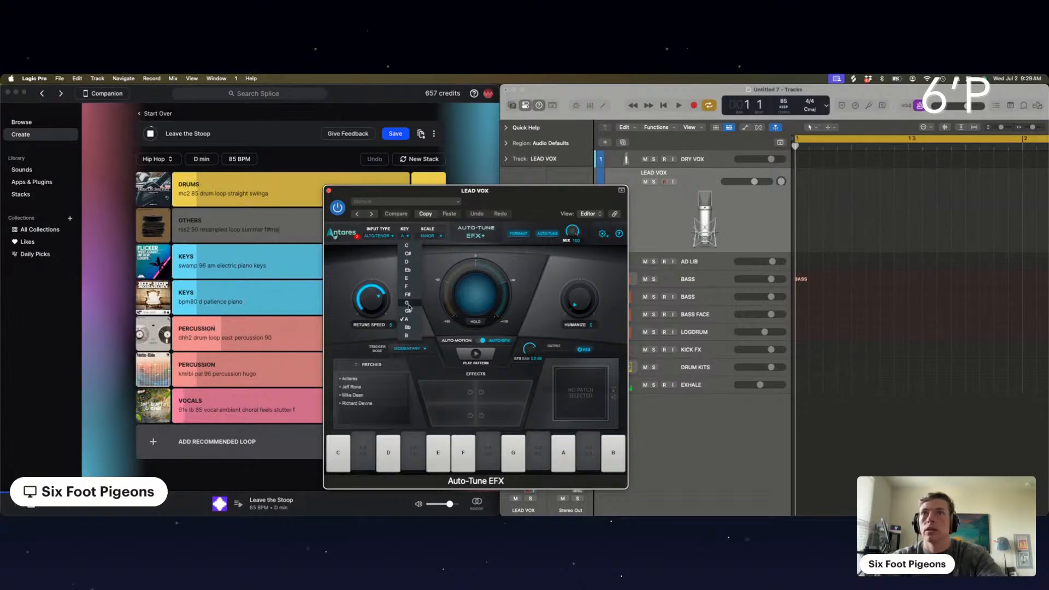
click(407, 327)
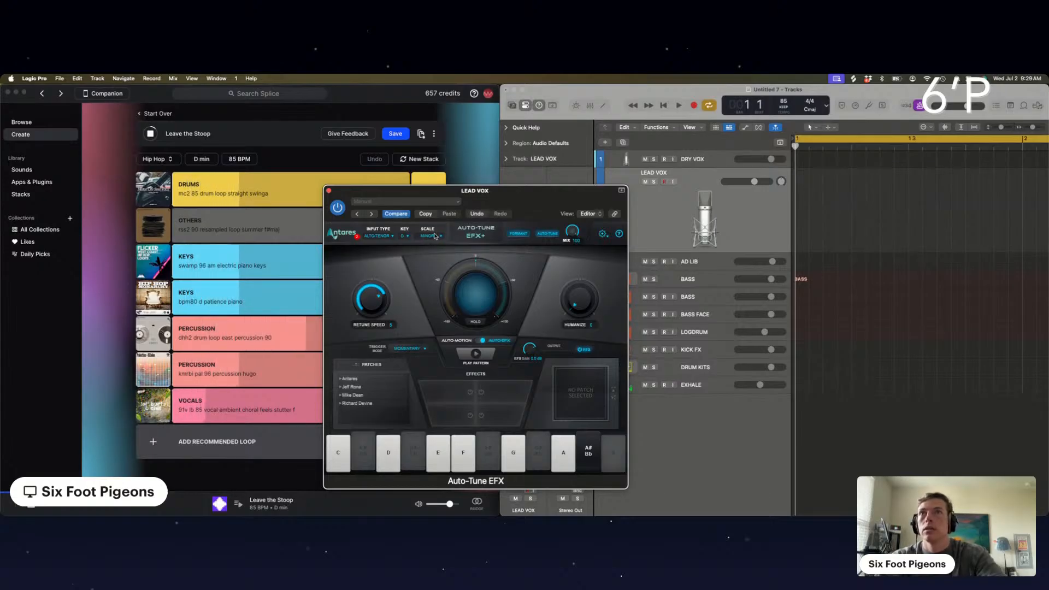
click(330, 190)
Enable input monitoring on the LEAD VOX track and raise its Bus 3 and Bus 1 sends
click(673, 182)
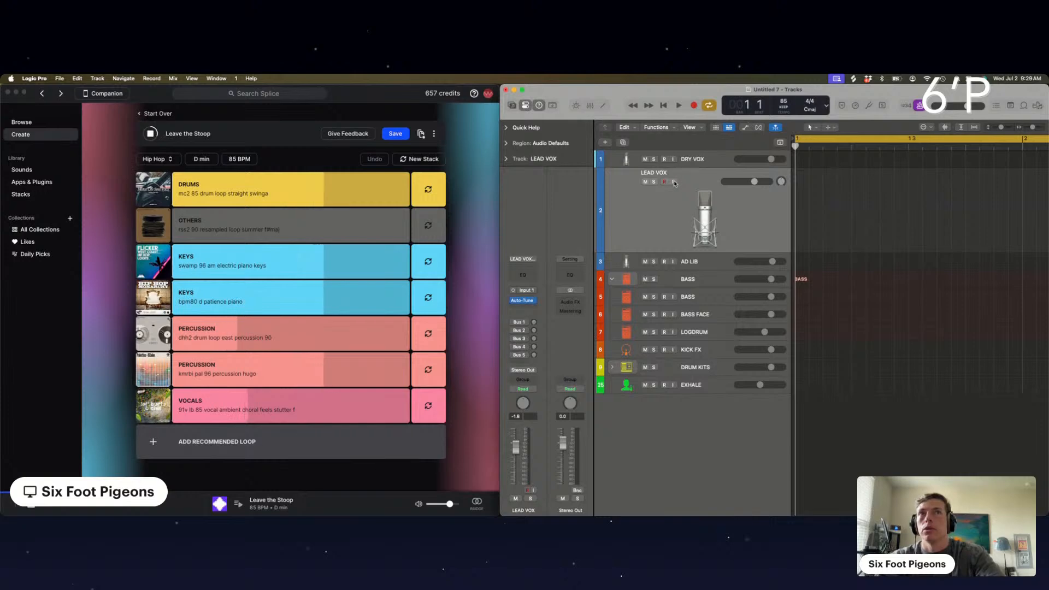
click(673, 183)
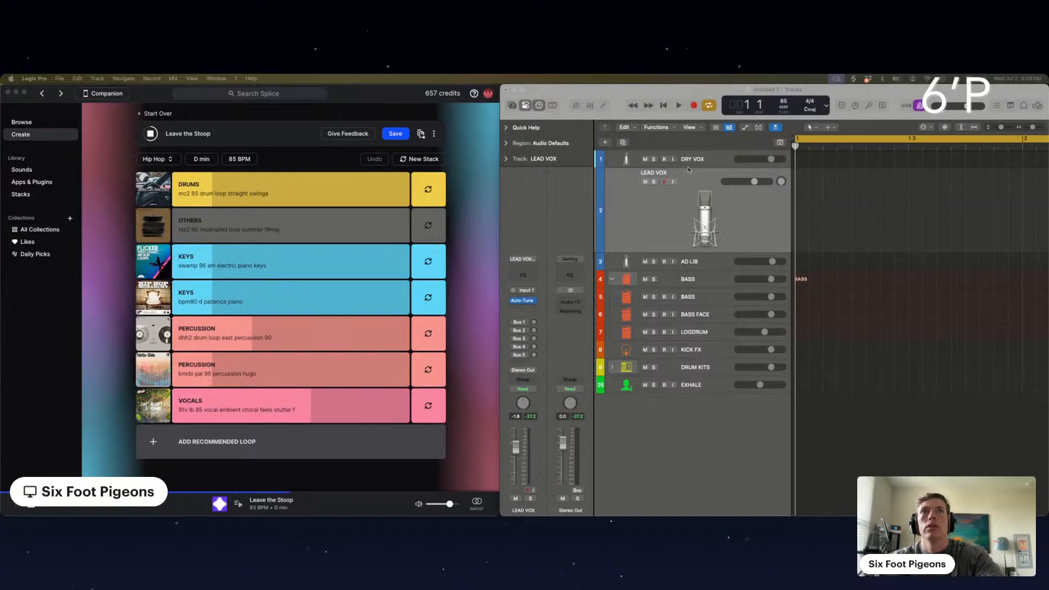
click(673, 182)
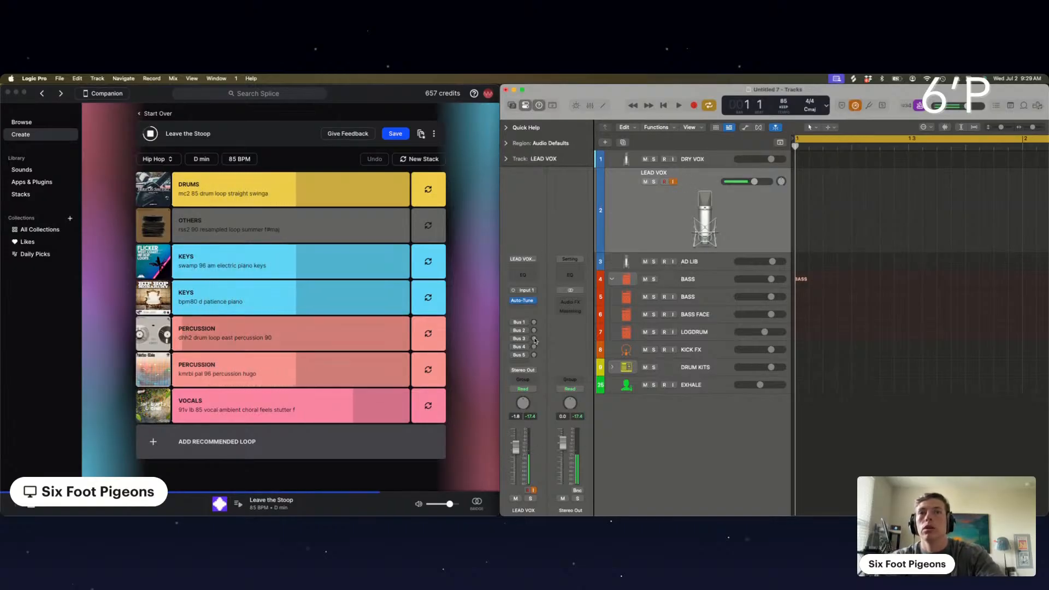
drag(534, 338, 544, 306)
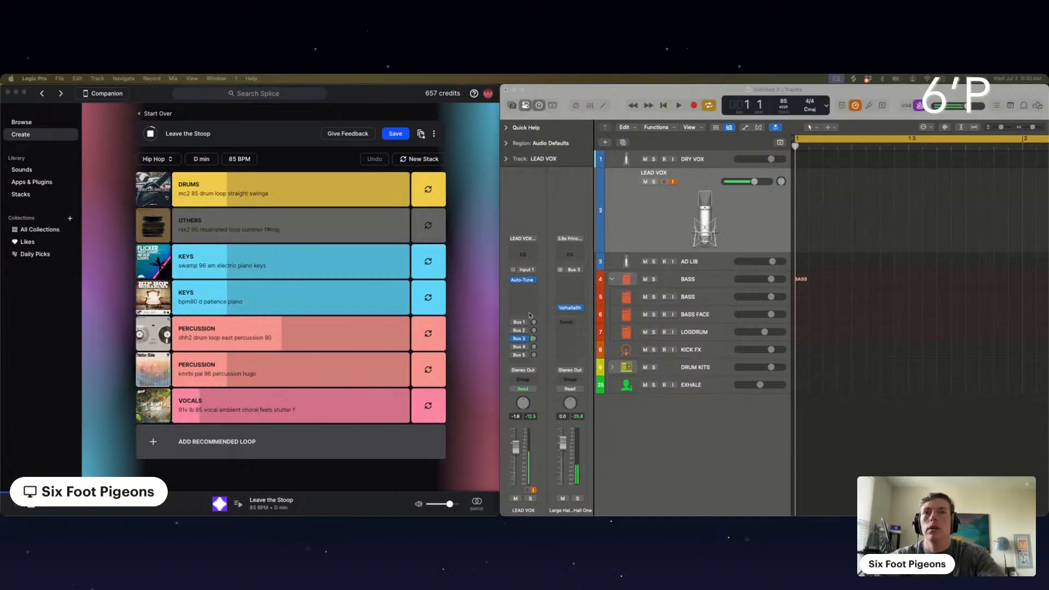
drag(534, 323, 538, 303)
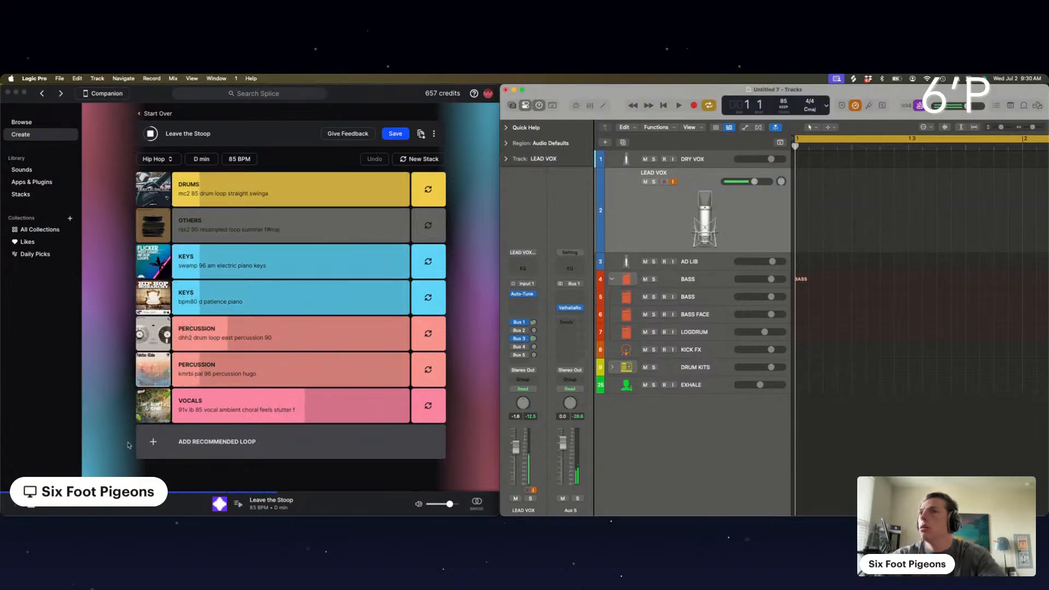
click(273, 447)
click(283, 446)
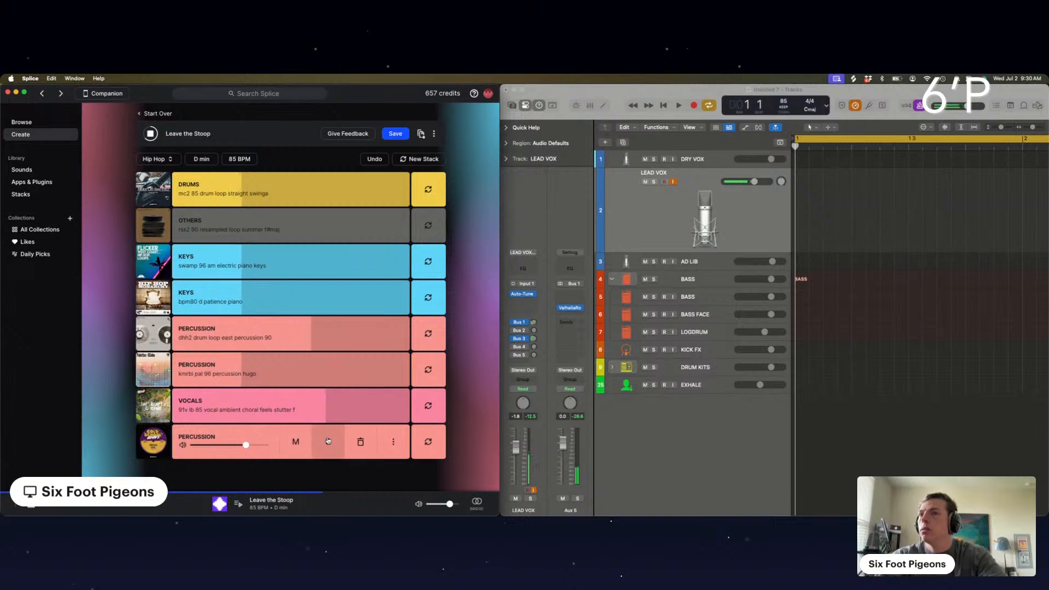
click(358, 442)
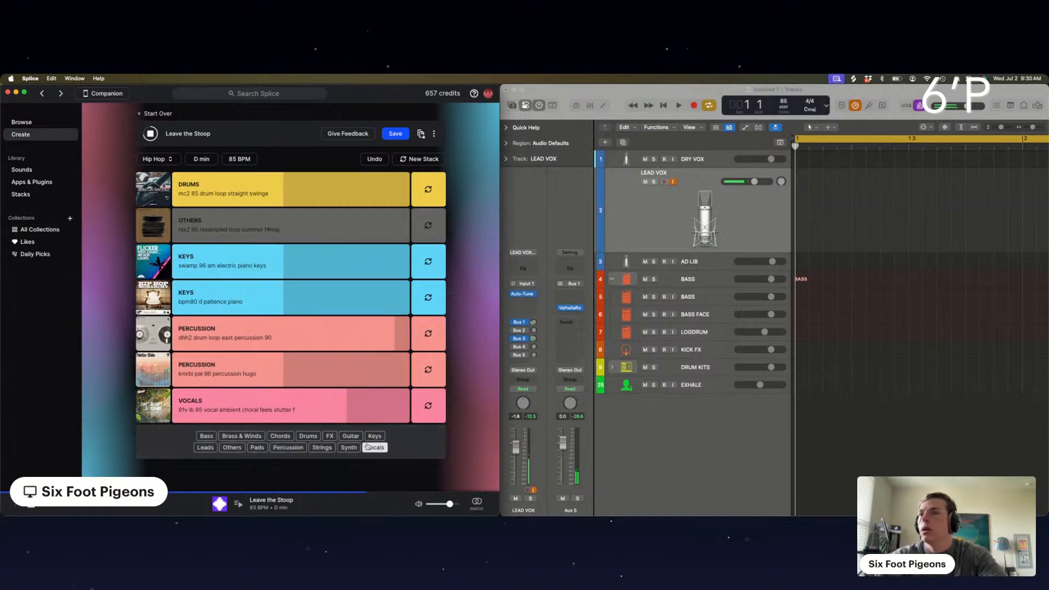
In Splice, add a Synth loop to the stack, swap it for "cb synth loop think 85 gm", and mute it
click(348, 448)
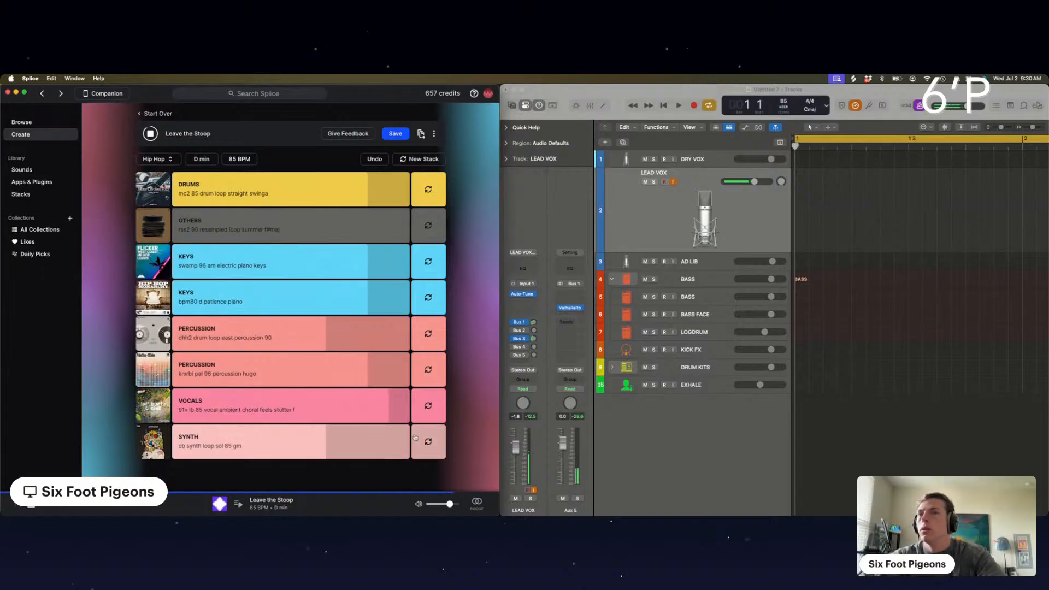
click(429, 443)
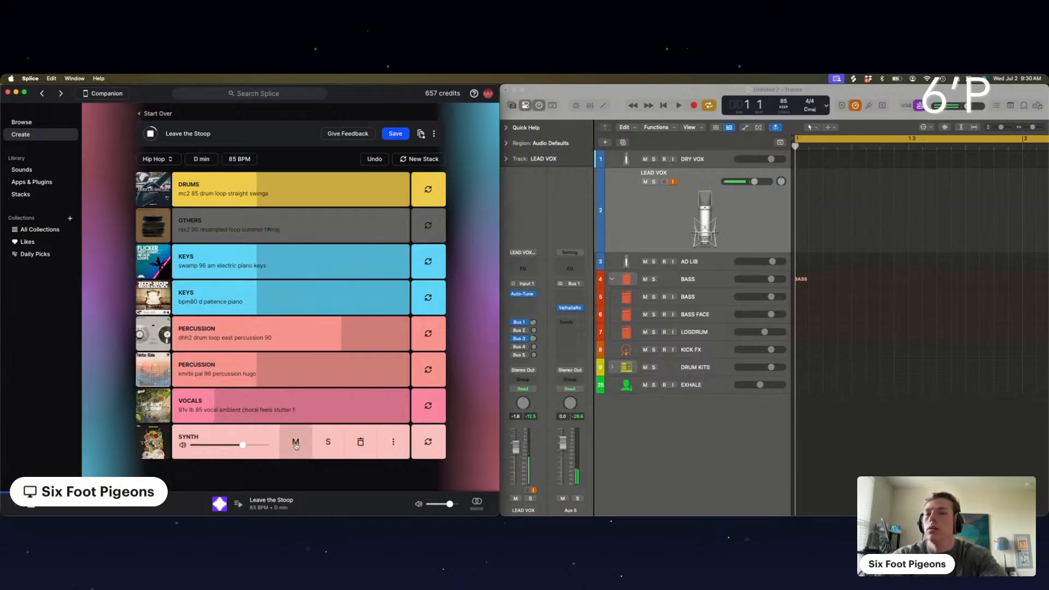
click(296, 445)
Unmute the Others loop and briefly mute the Vocals loop to compare the mix
click(296, 225)
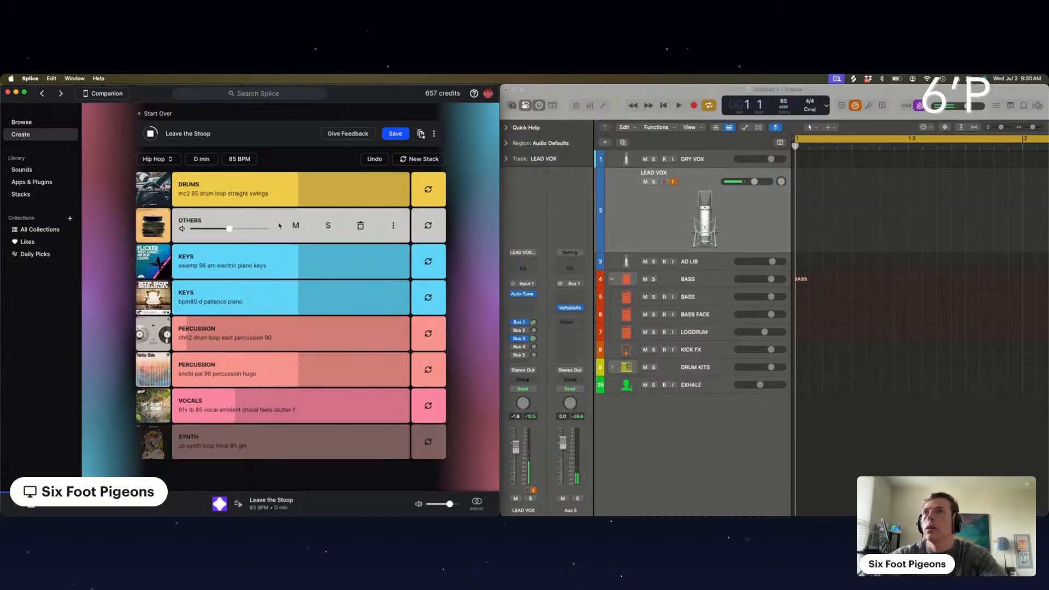
click(291, 403)
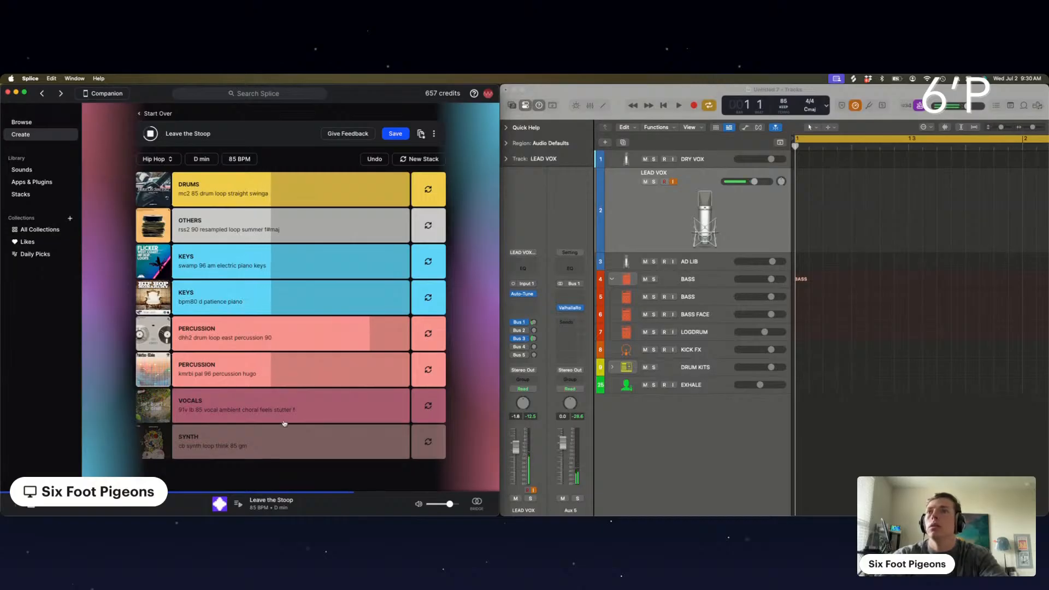
click(294, 411)
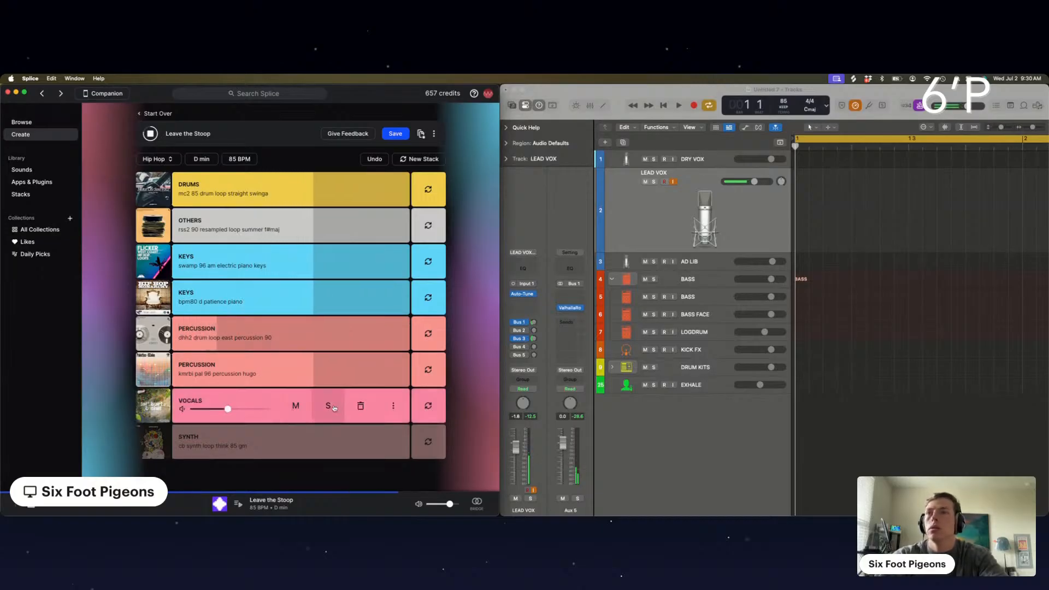
Save the stack and export it as Stems, spending 8 credits on the unowned samples
click(395, 134)
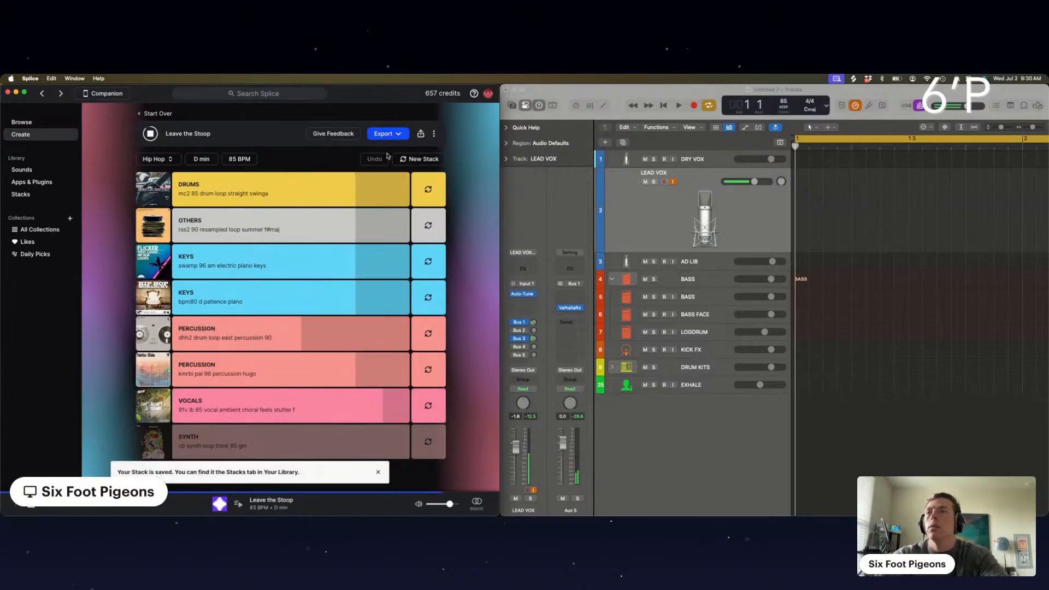
click(386, 134)
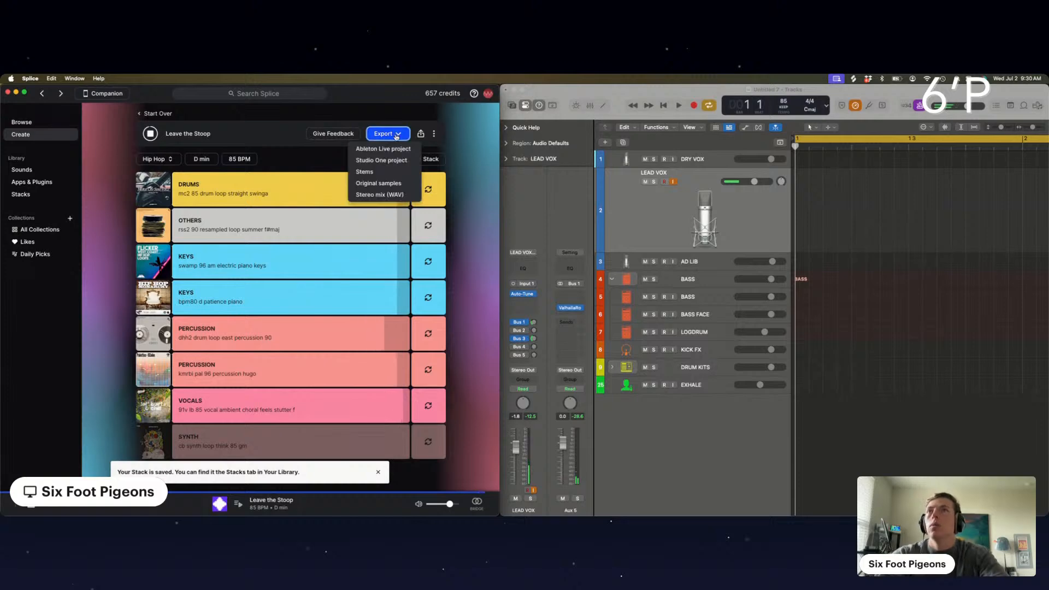
click(380, 172)
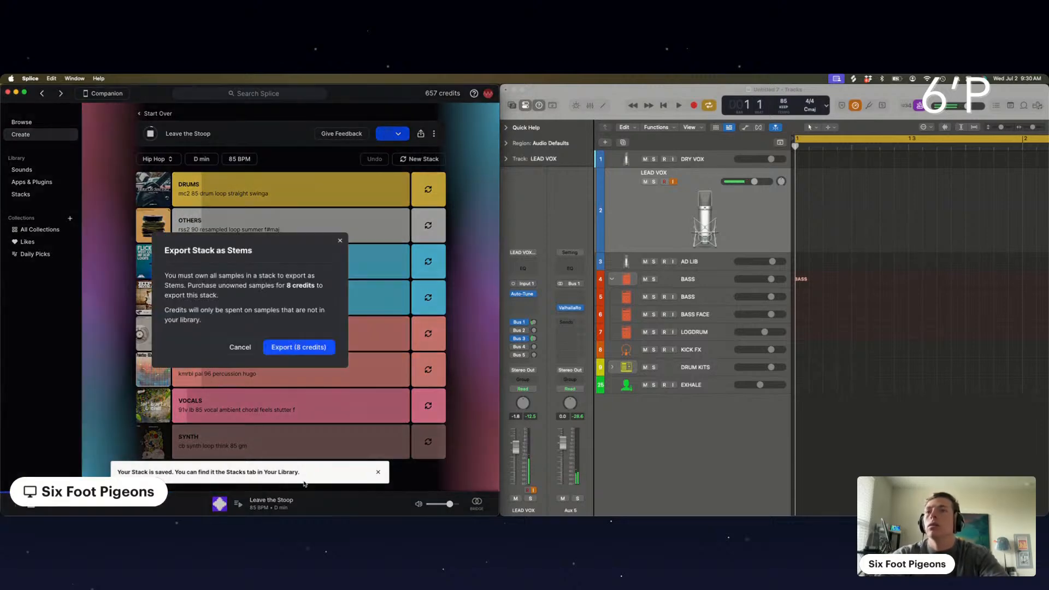
click(289, 348)
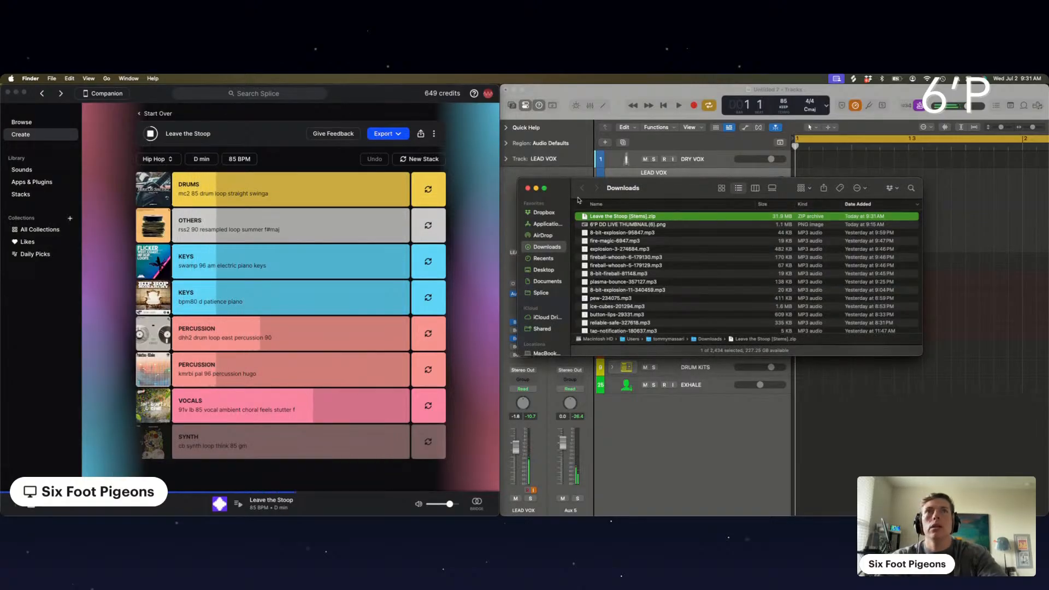
Import the exported "Leave the Stoop" stems into Logic Pro as new tracks below EXHALE and lower their volumes to -6.0 dB
drag(560, 187, 429, 515)
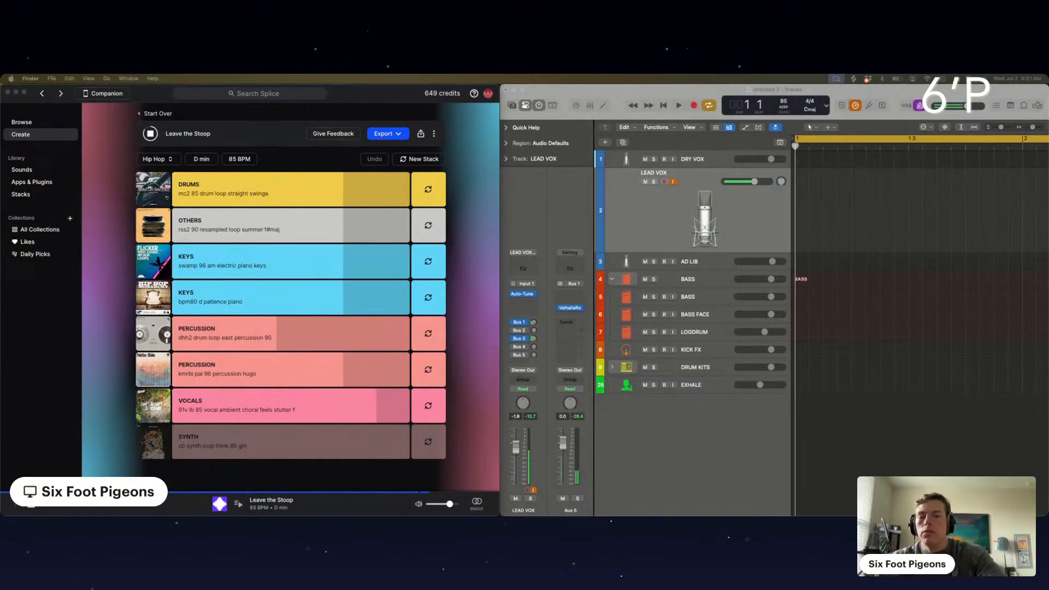
mouse_move(787, 515)
mouse_down()
mouse_move(790, 393)
mouse_move(773, 403)
mouse_move(793, 405)
mouse_up()
click(574, 258)
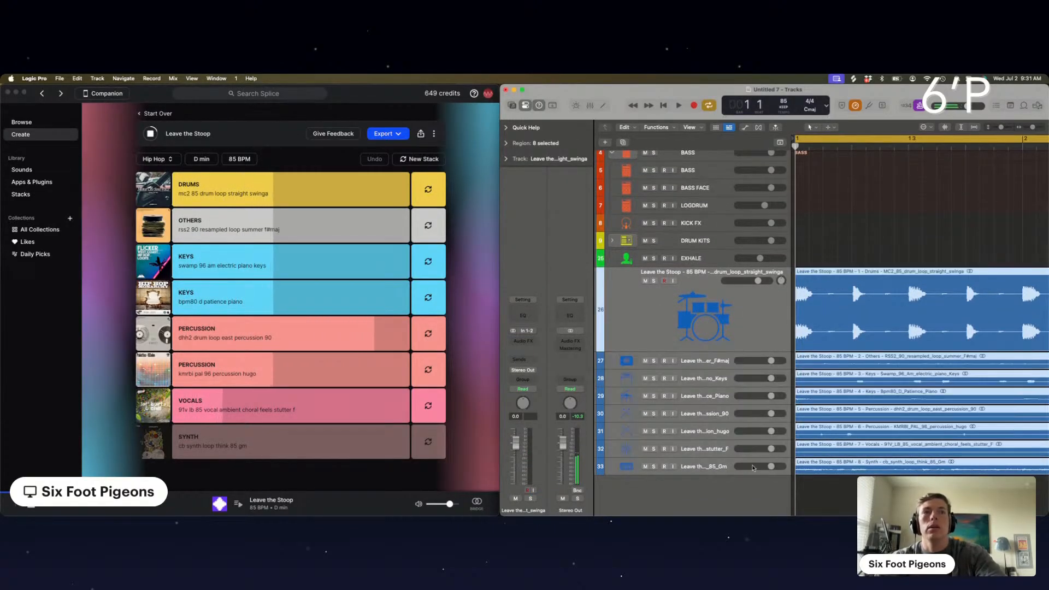
drag(771, 467, 759, 466)
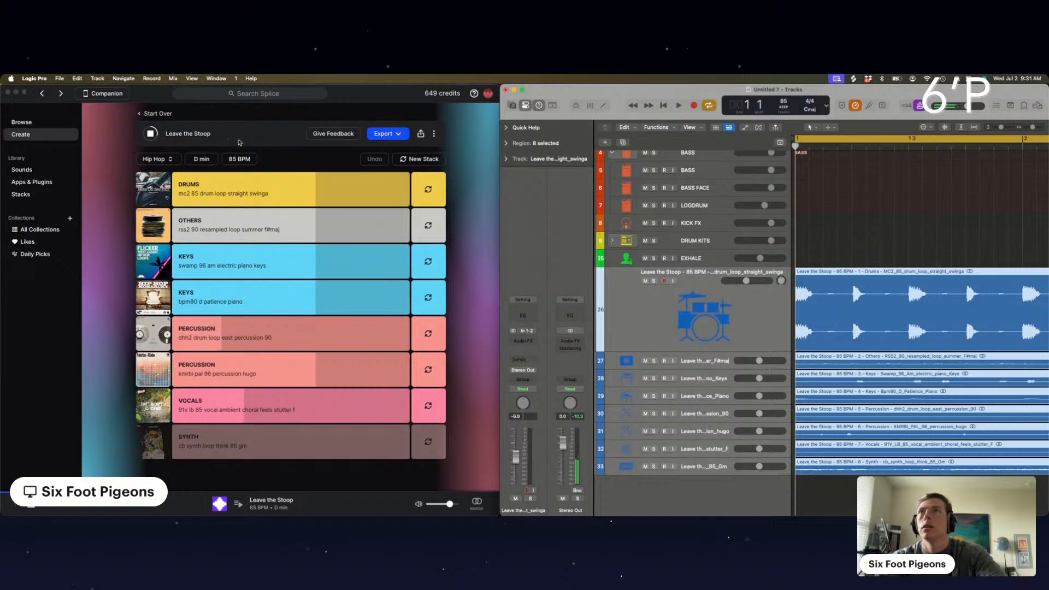
Stop the stack's playback in Splice, and play the imported stems in an enlarged Logic Pro window
click(150, 133)
click(151, 133)
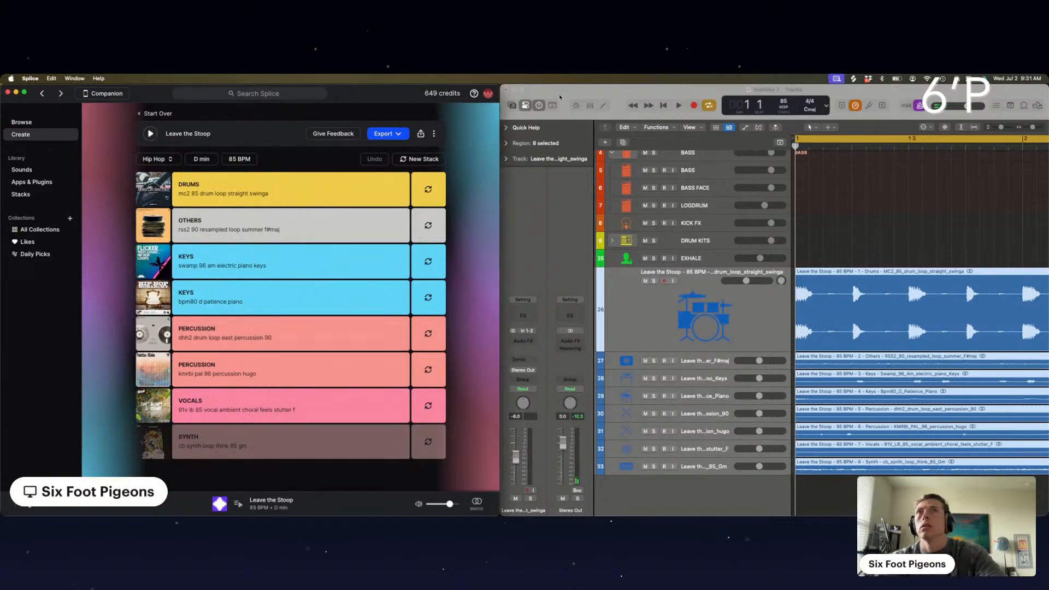
click(537, 96)
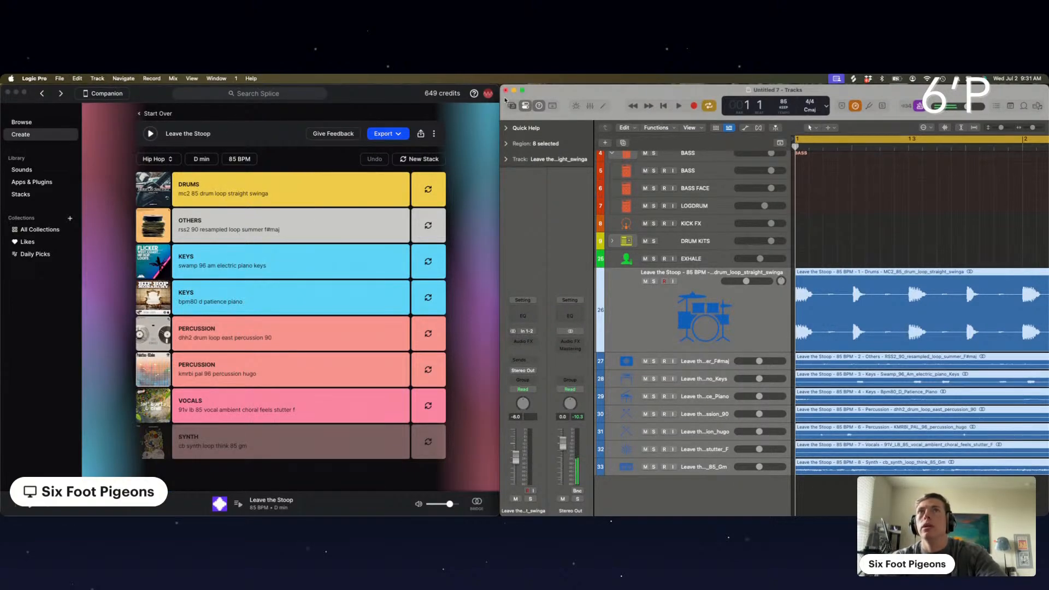
click(522, 90)
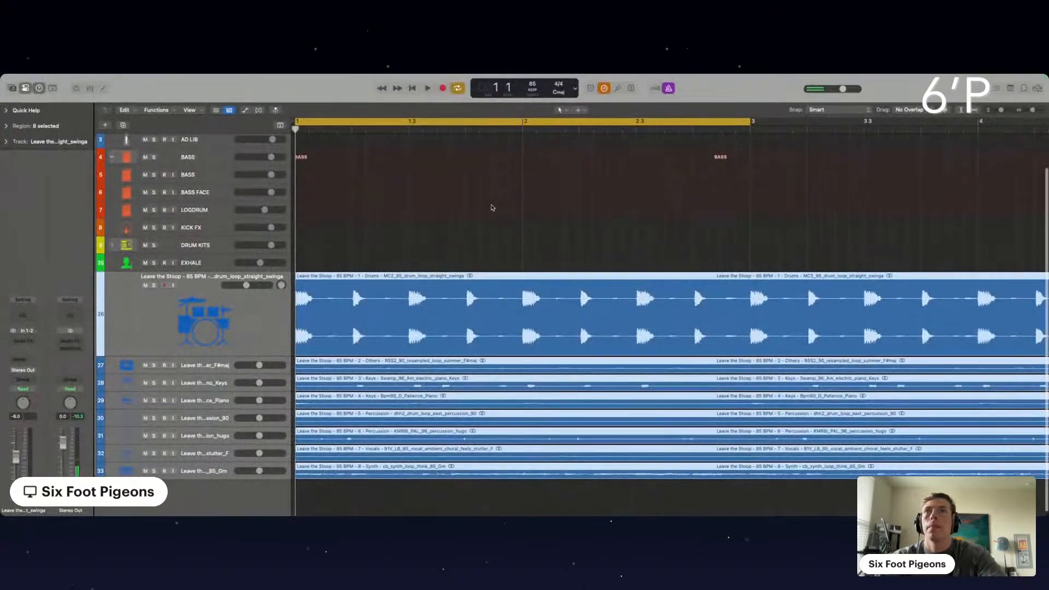
key(space)
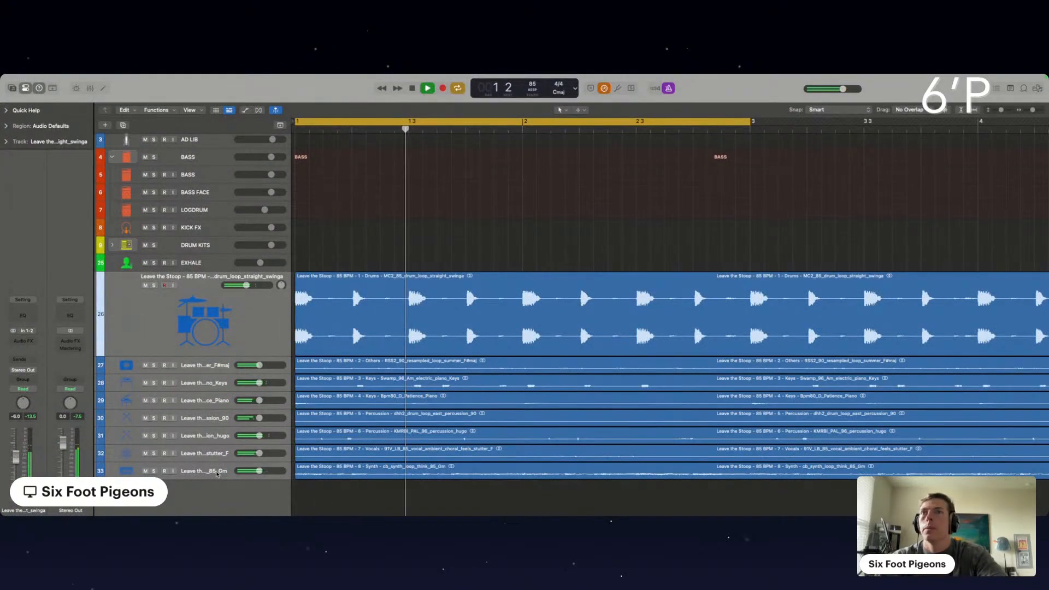
Briefly solo the imported synth stem track and delete its audio regions
click(217, 472)
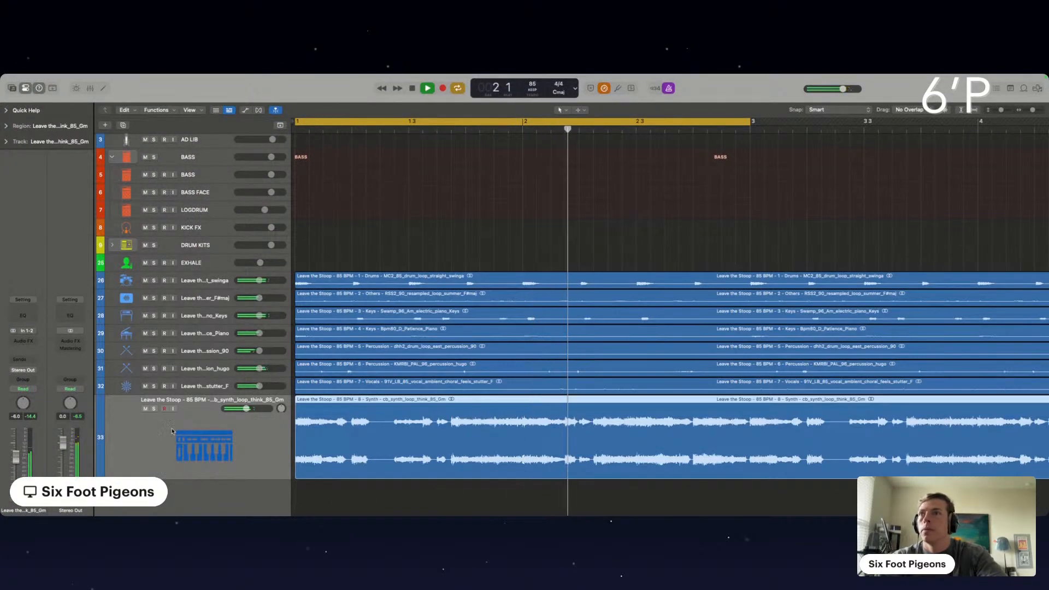
click(154, 409)
click(154, 409)
key(Delete)
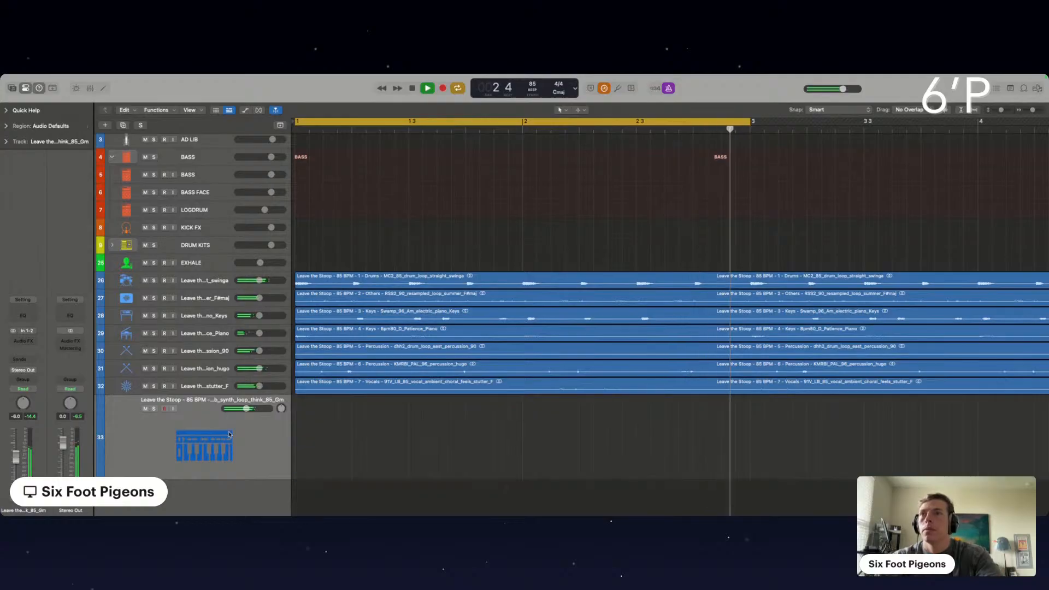
Delete the emptied synth stem track and select the LEAD VOX track
key(Delete)
scroll(236, 209, up, 2)
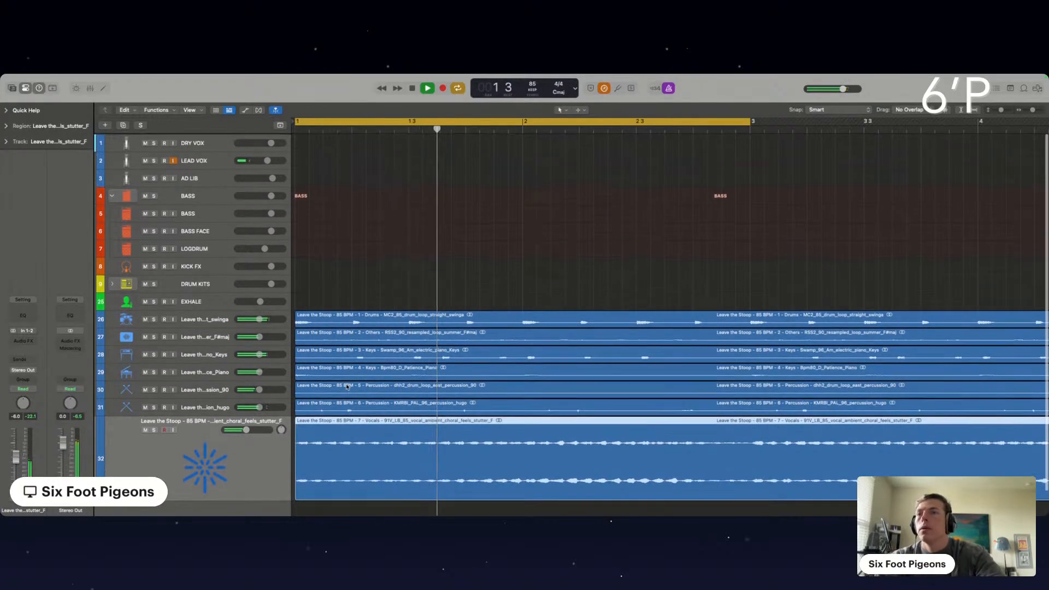
click(217, 160)
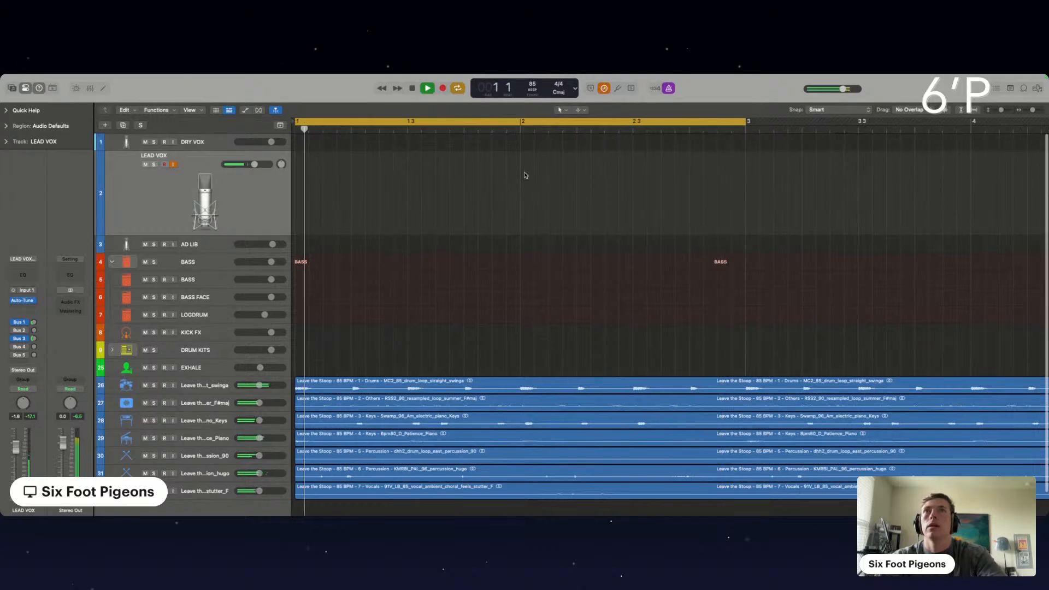
Extend the cycle range to four bars, from bar 1 to bar 5
scroll(523, 185, down, 3)
scroll(523, 184, down, 2)
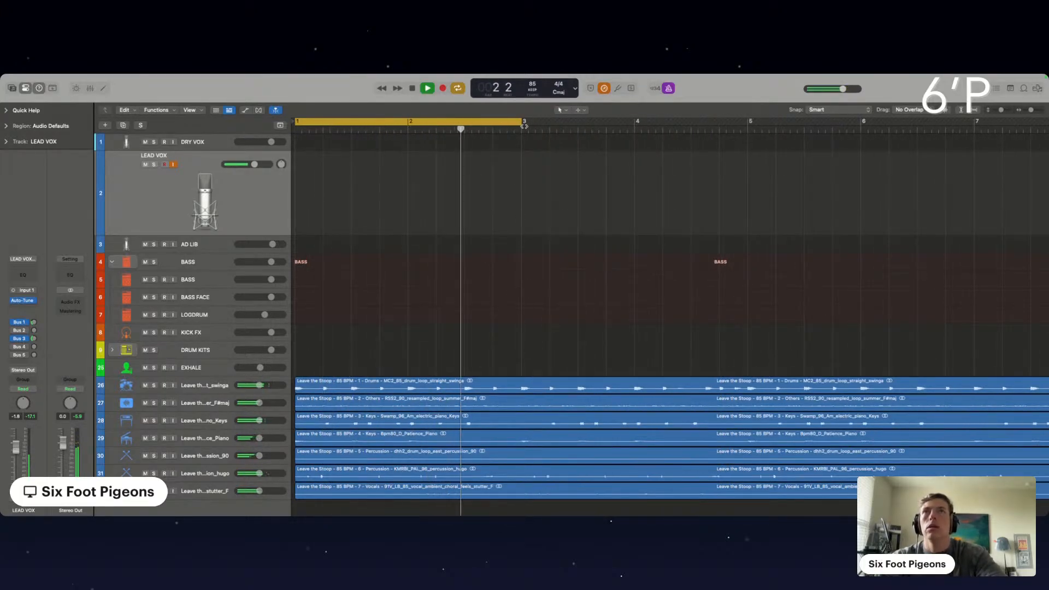
drag(522, 122, 748, 123)
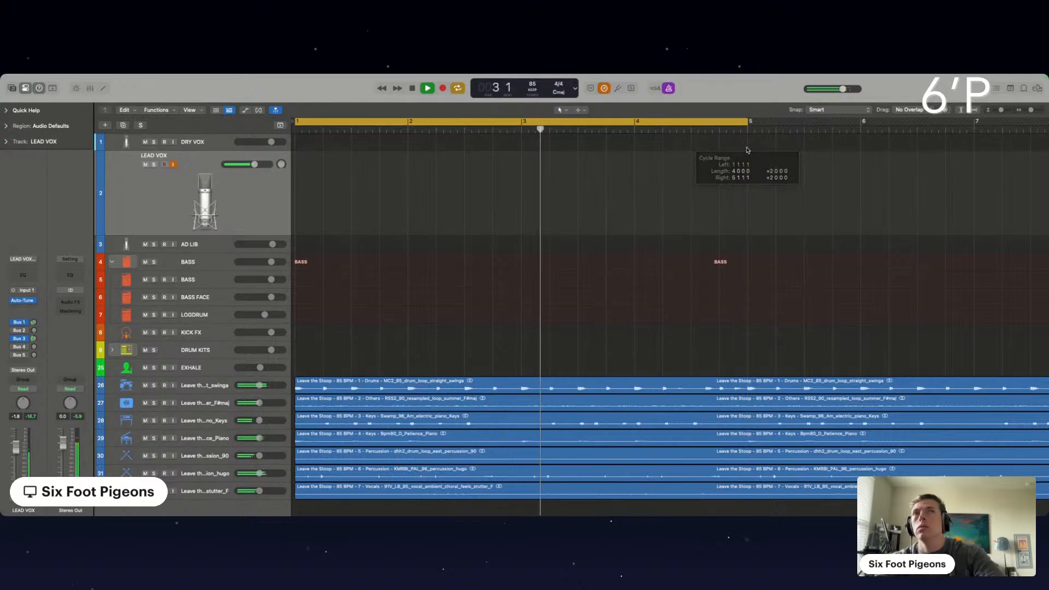
scroll(525, 166, down, 4)
scroll(525, 166, down, 1)
scroll(453, 239, down, 2)
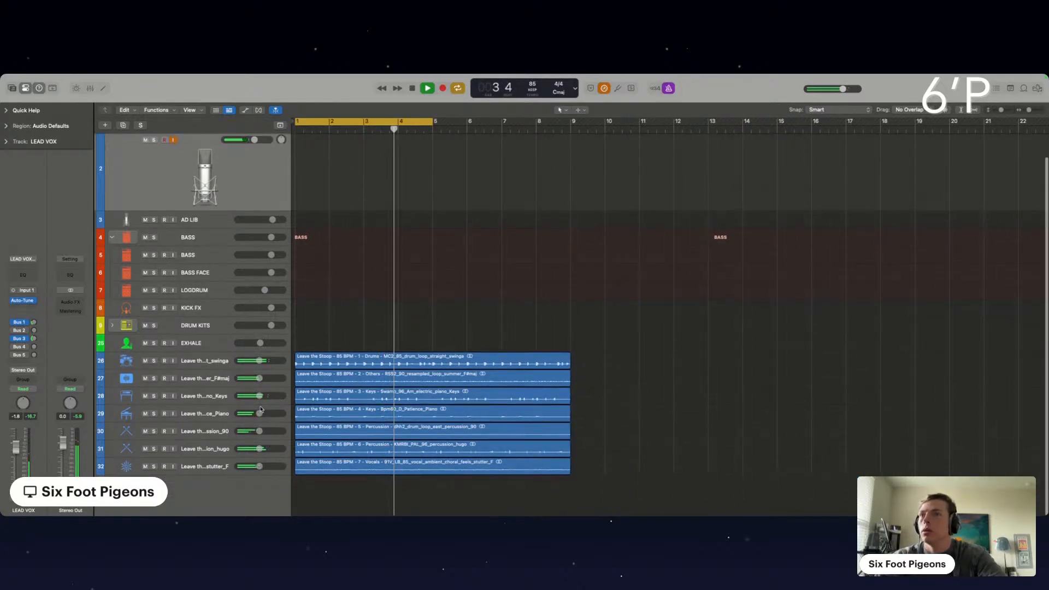
Restart playback, briefly mute the electric piano keys stem, solo the Patience_Piano keys stem to hear it, and mute it
key(space)
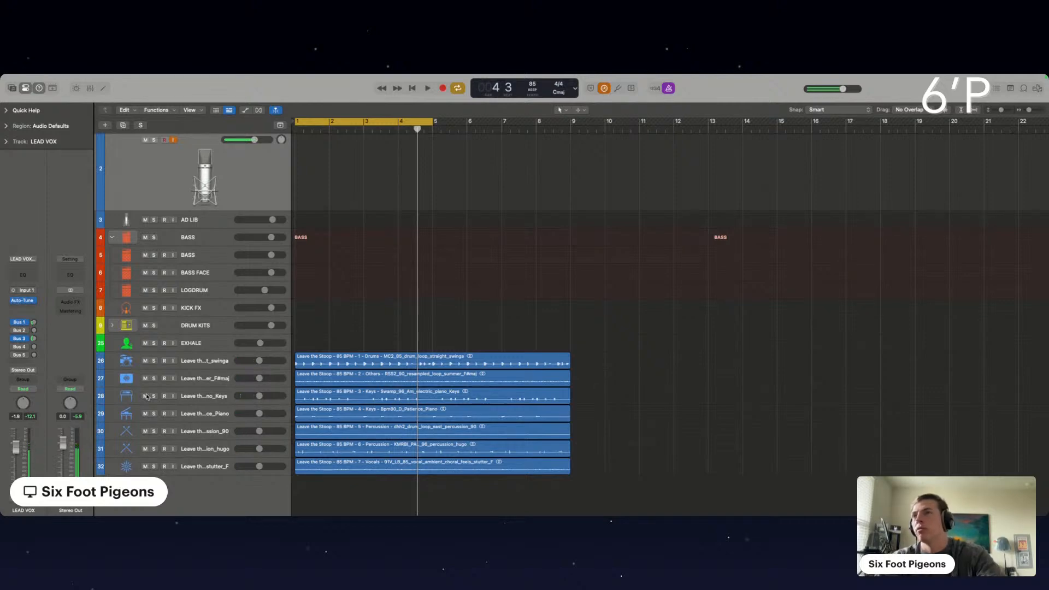
click(145, 396)
key(space)
click(146, 396)
click(154, 413)
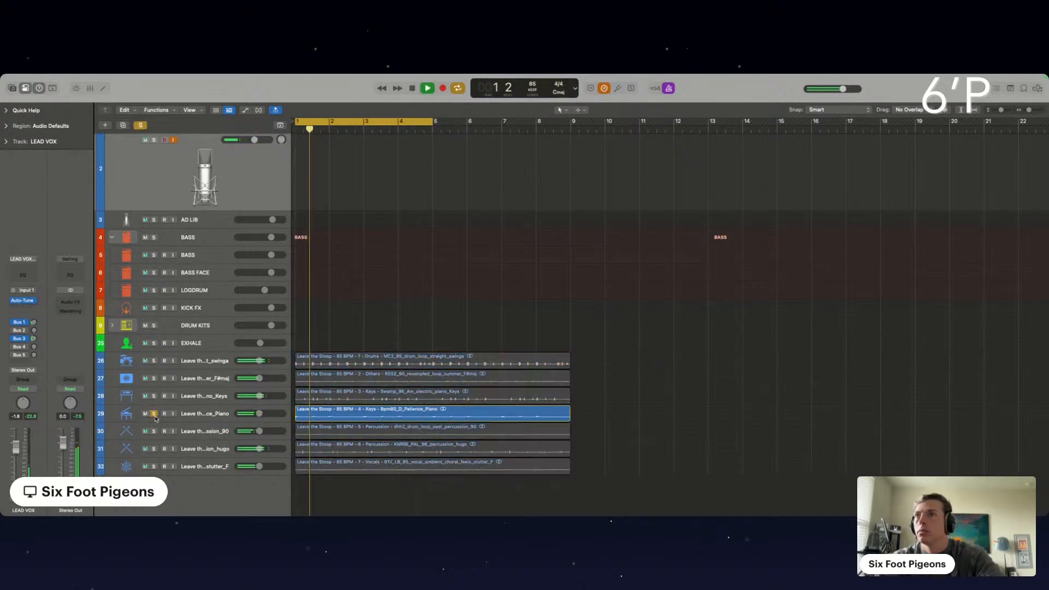
click(154, 414)
click(146, 414)
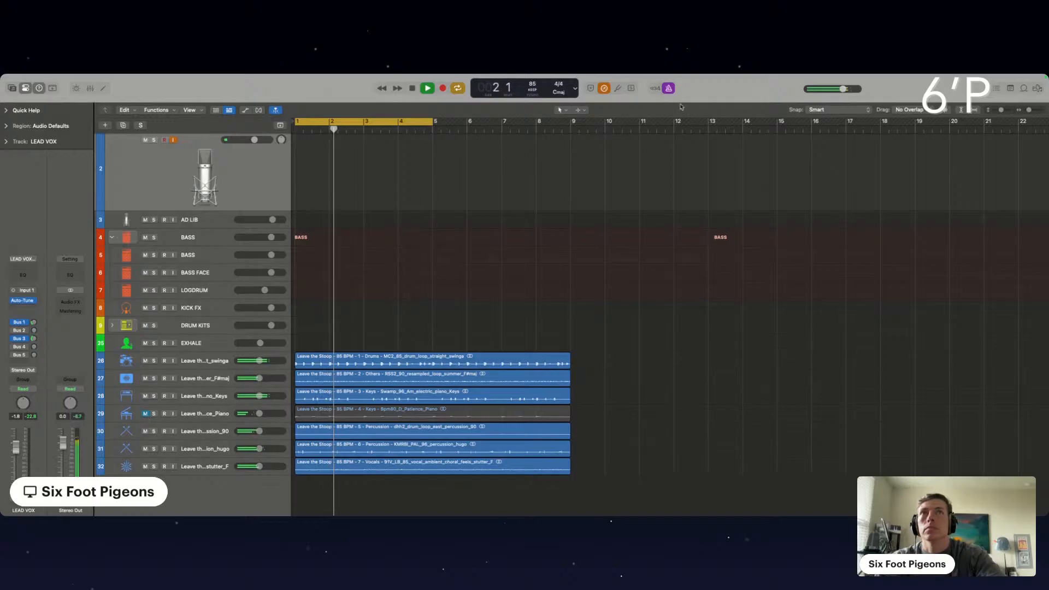
Solo the two percussion stems in turn to hear them, and mute the ambient choral stutter vocal stem
click(154, 432)
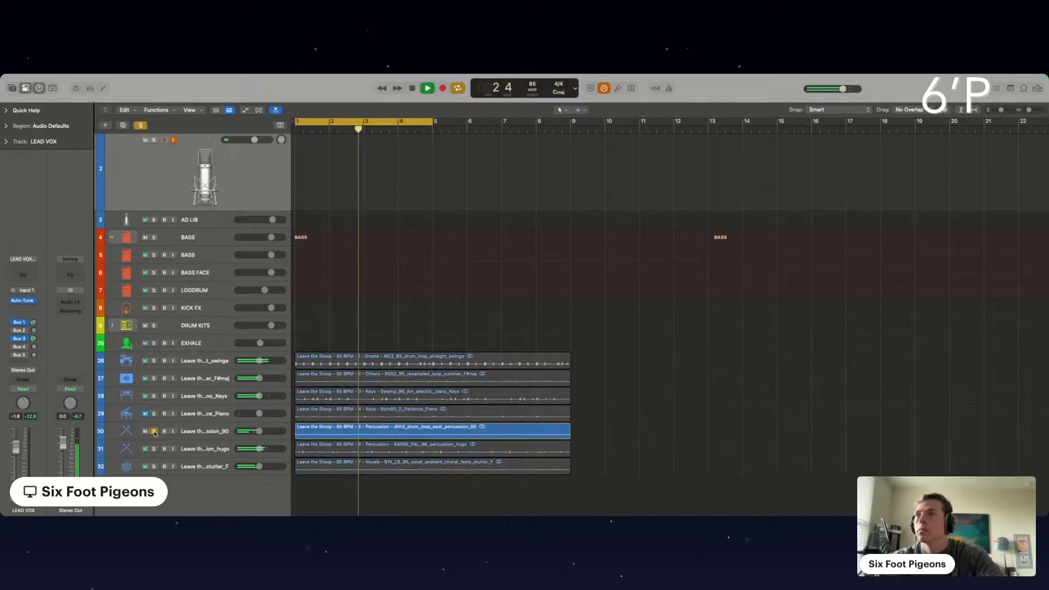
click(154, 431)
click(155, 448)
click(154, 449)
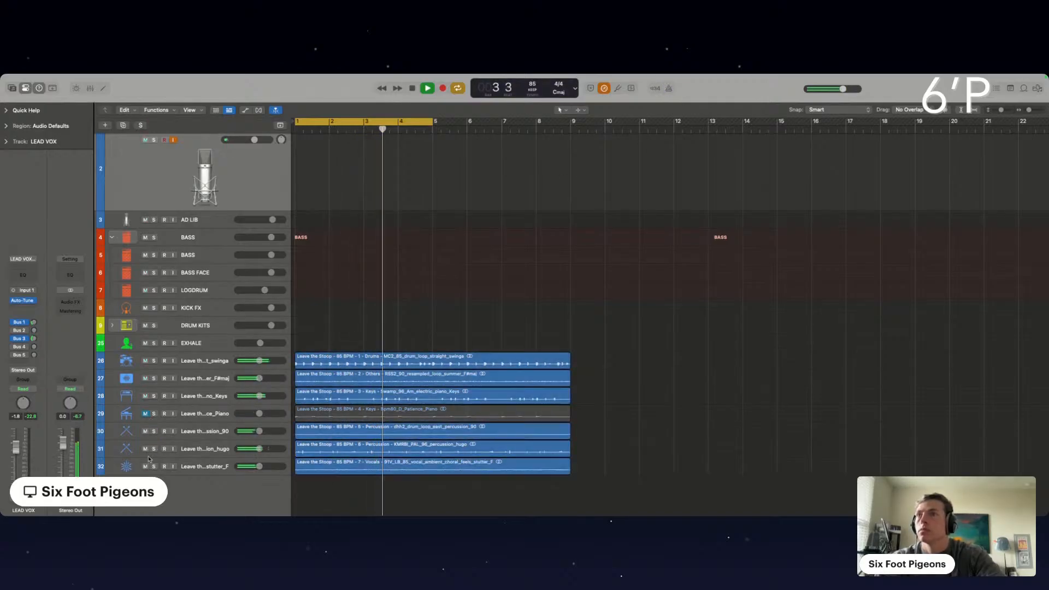
click(145, 467)
scroll(370, 304, down, 3)
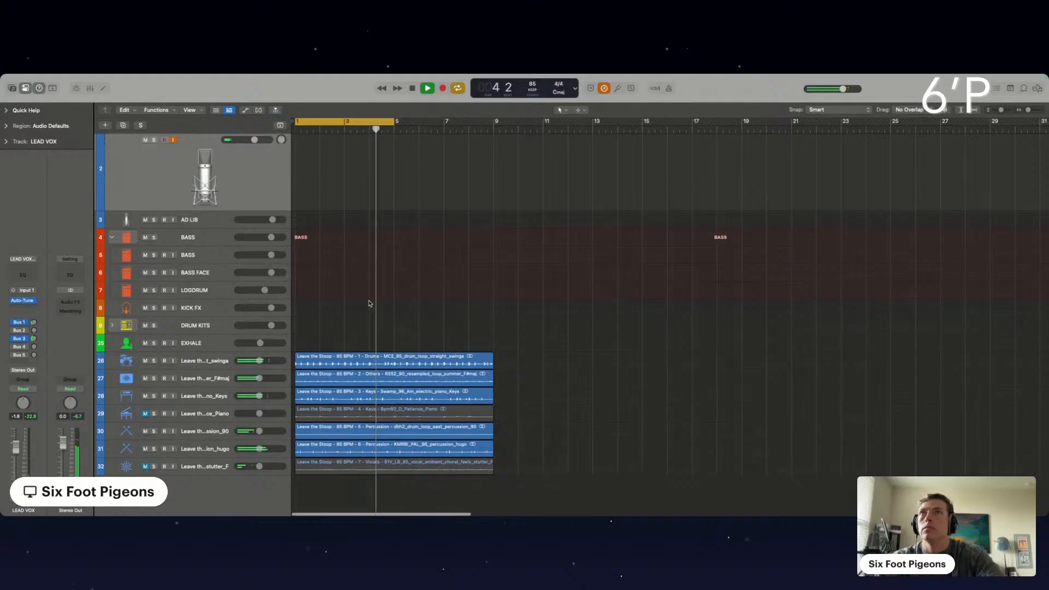
Extend the cycle range to bar 9 and record looped vocal takes on the LEAD VOX track
scroll(369, 180, up, 1)
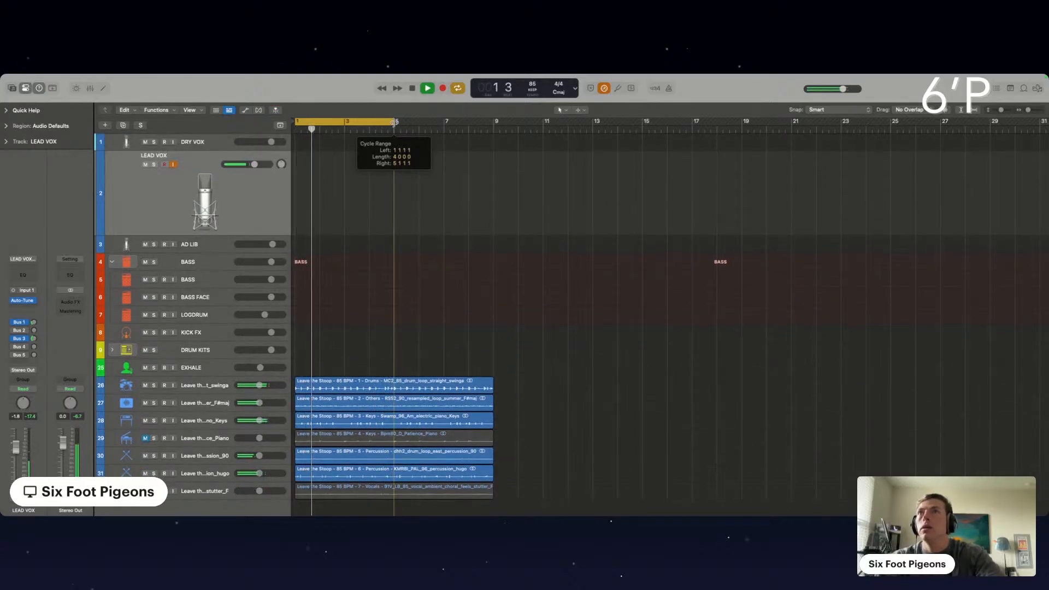
drag(394, 122, 493, 134)
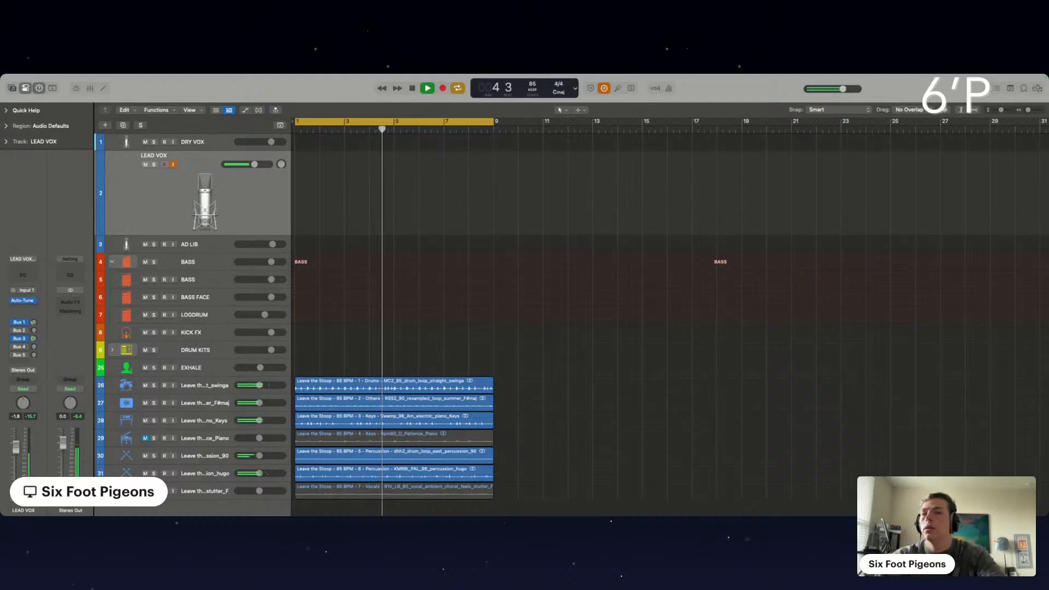
key(space)
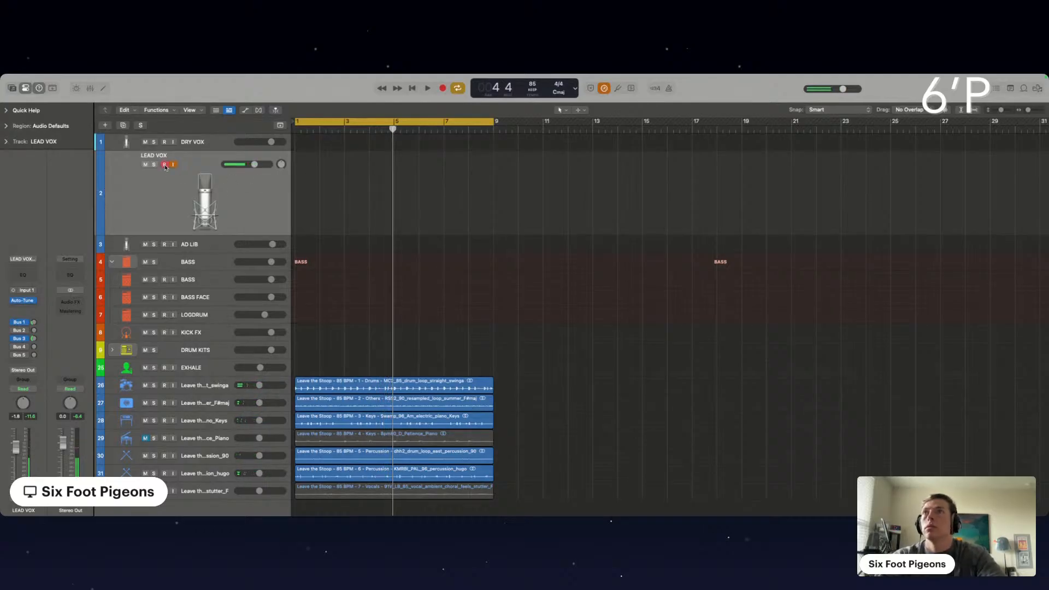
key(r)
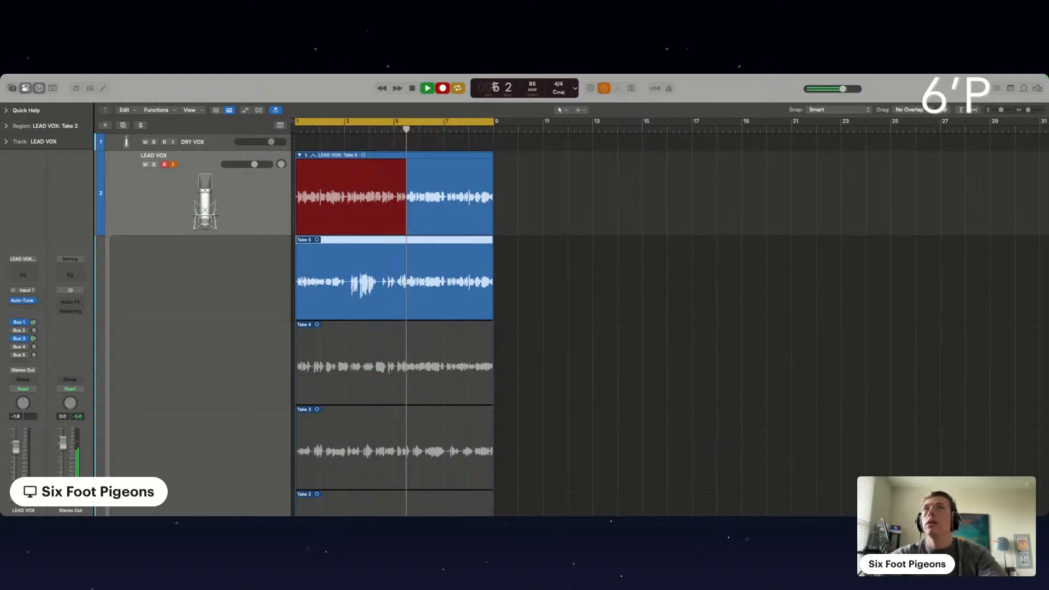
key(space)
Shorten the cycle range to end at bar 5 and record looped LEAD VOX takes over those four bars
drag(447, 122, 395, 135)
key(space)
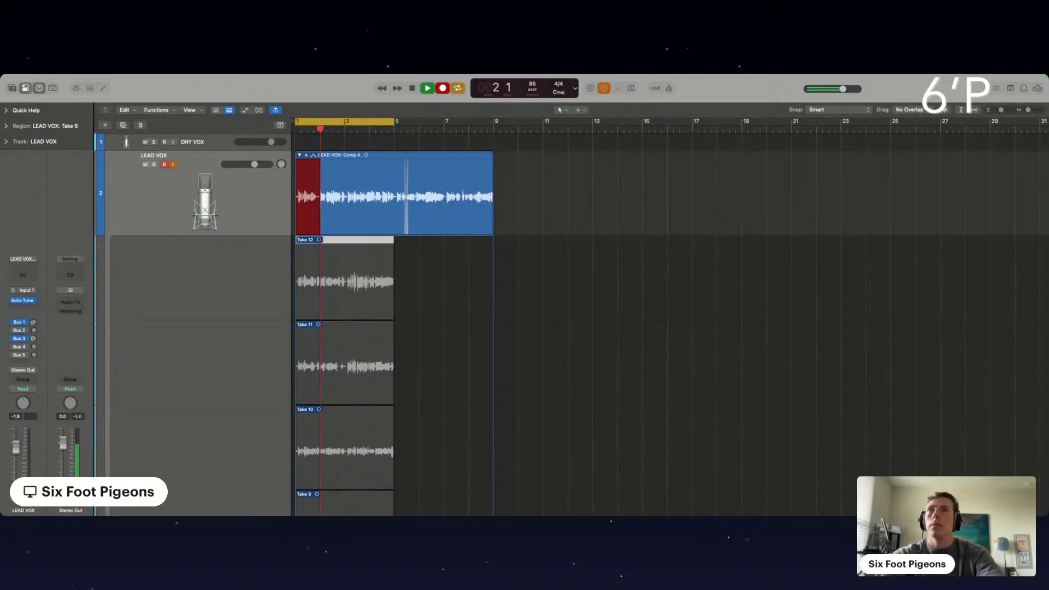
key(space)
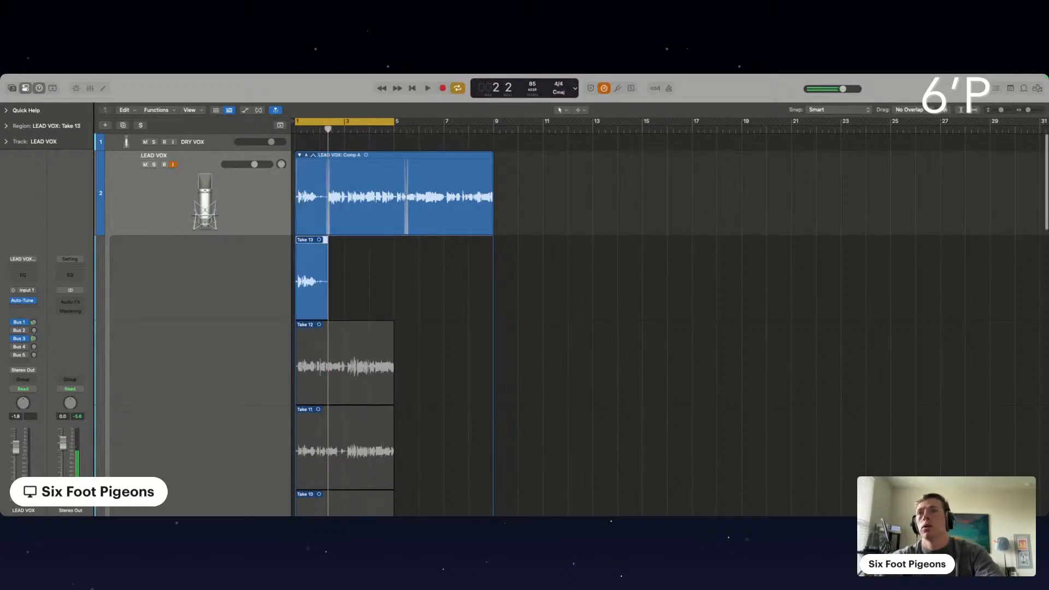
Choose take 12 for the first four bars of the LEAD VOX comp and play it back with input monitoring off
click(313, 364)
key(space)
click(358, 364)
click(173, 165)
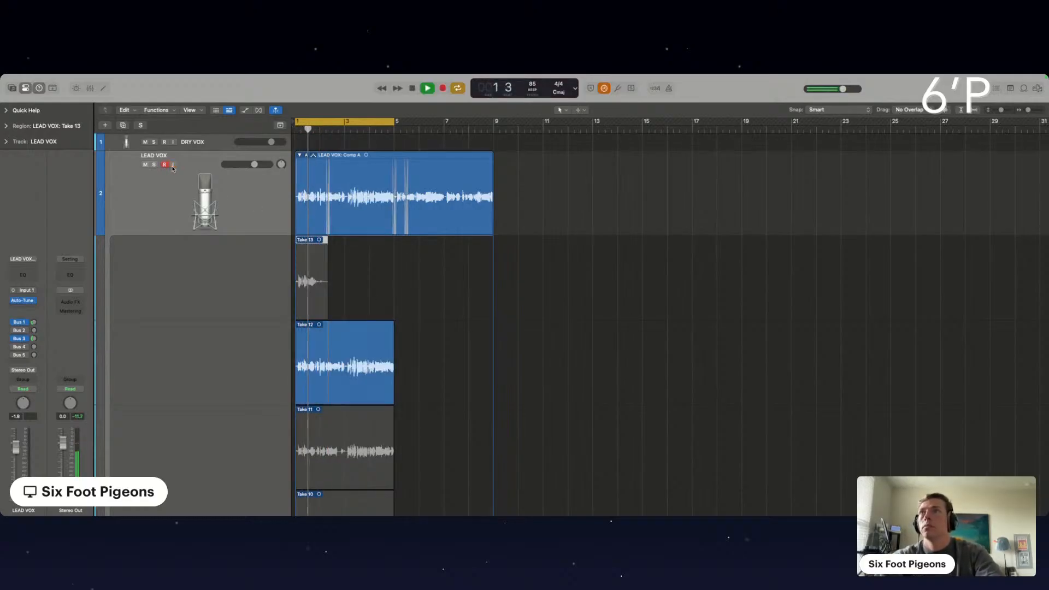
Check the Auto-Tune EFX plug-in settings on the LEAD VOX track during playback
scroll(347, 250, up, 5)
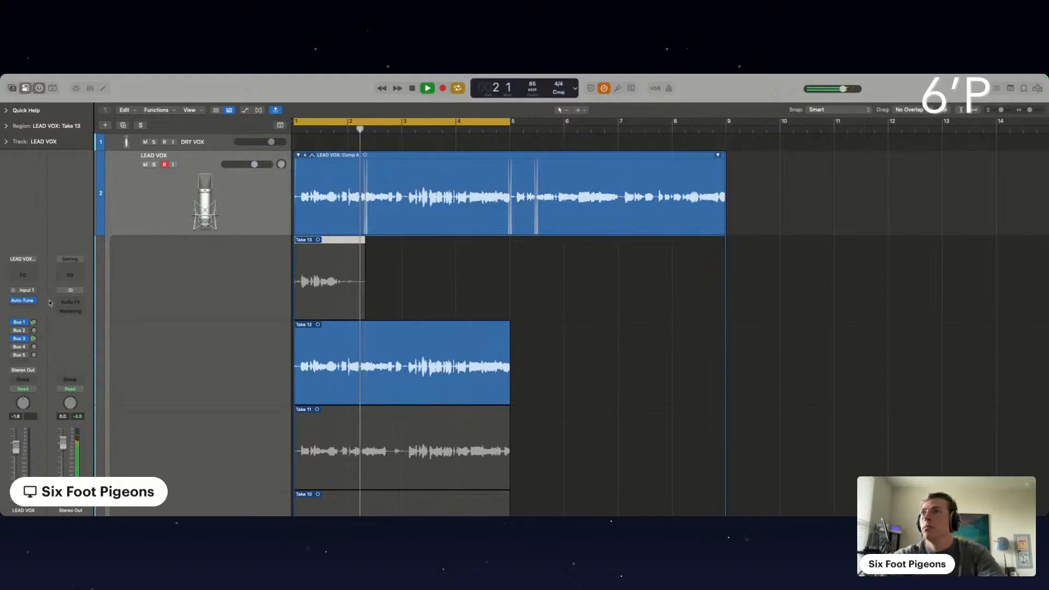
click(23, 302)
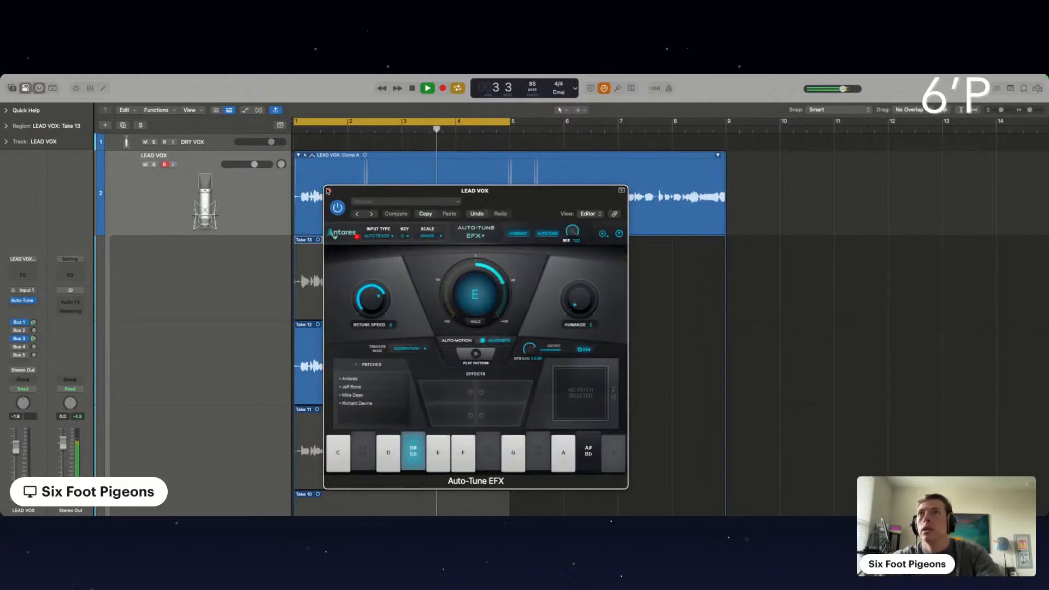
click(328, 190)
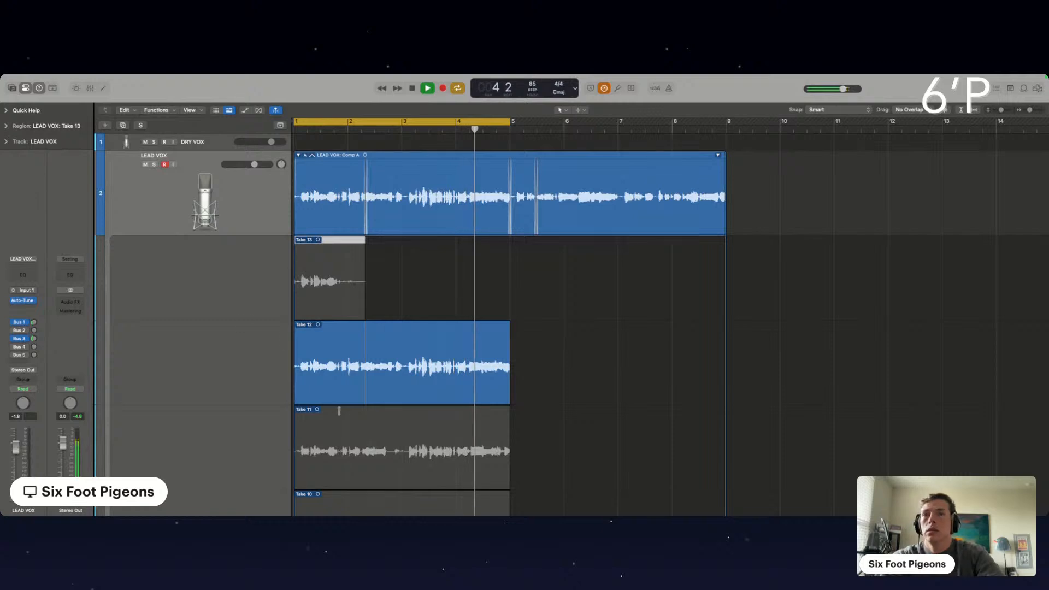
Merge the two take 12 sections at their split just after bar 2 and stop playback
scroll(339, 411, down, 3)
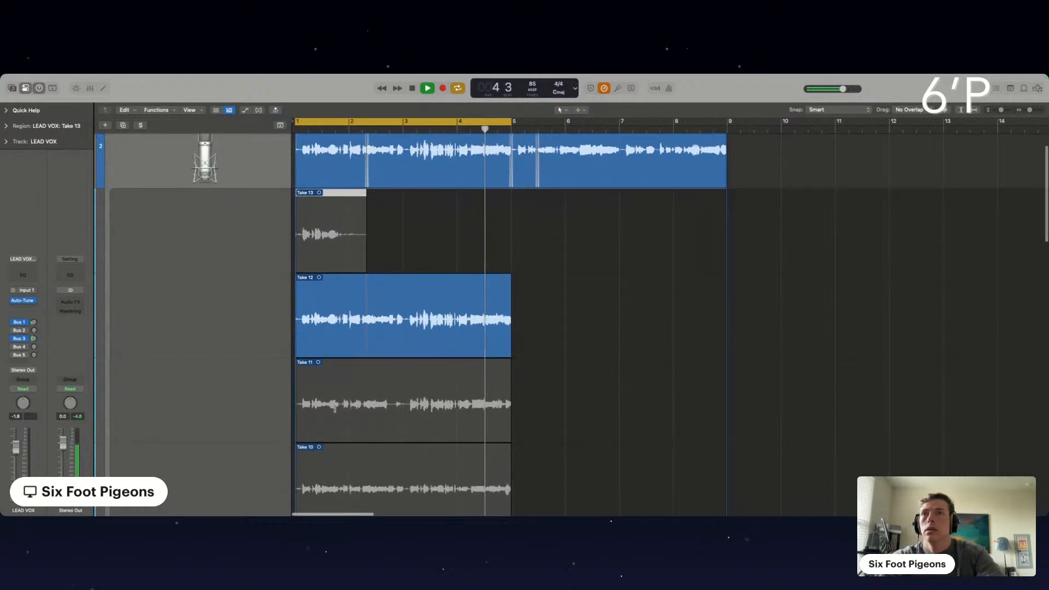
click(367, 327)
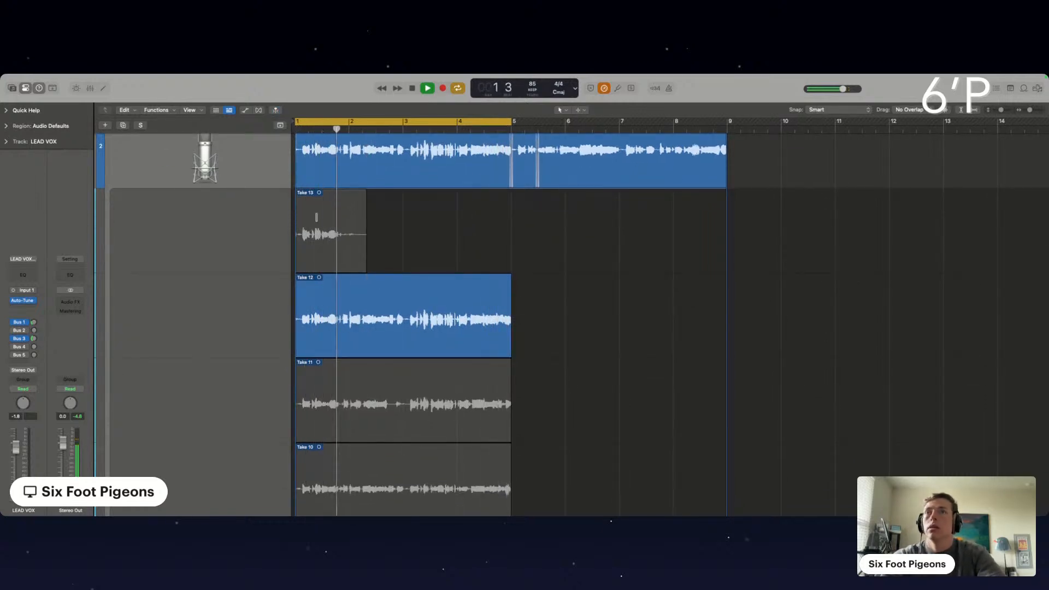
key(space)
Arm LEAD VOX with input monitoring on and record more looped takes over the four-bar cycle
scroll(164, 164, up, 3)
click(164, 165)
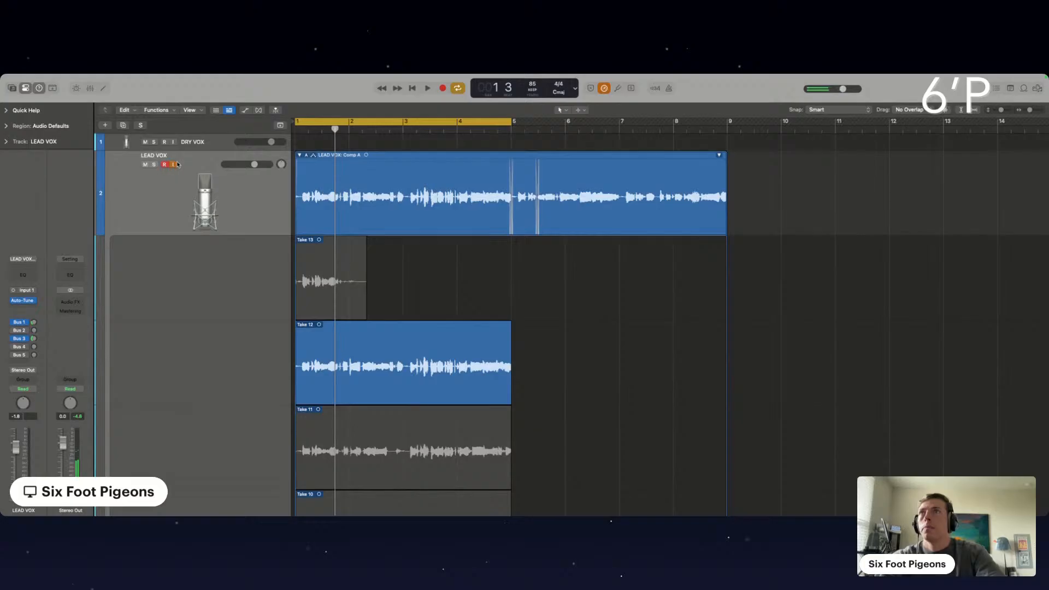
key(r)
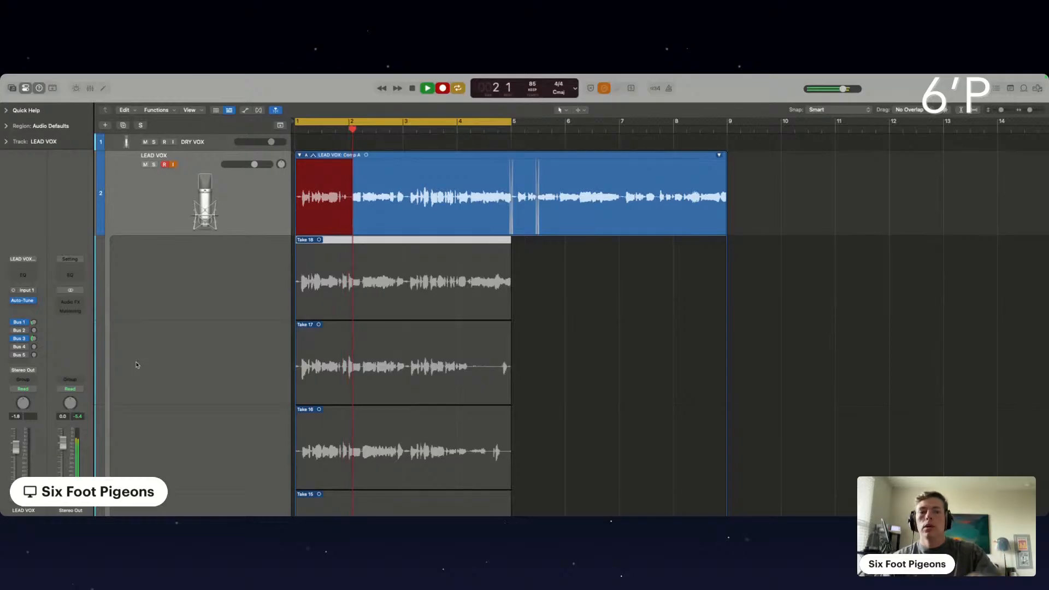
key(space)
Comp take 16 into LEAD VOX from about bar 3 to bar 5 and start playback between bars 2 and 3
scroll(586, 319, down, 3)
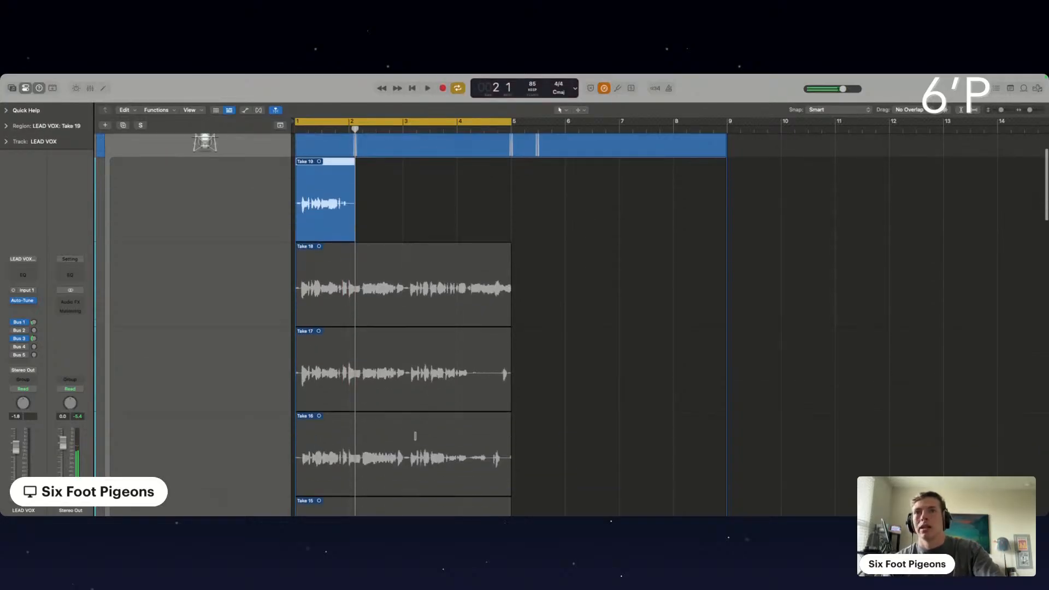
drag(407, 462, 537, 459)
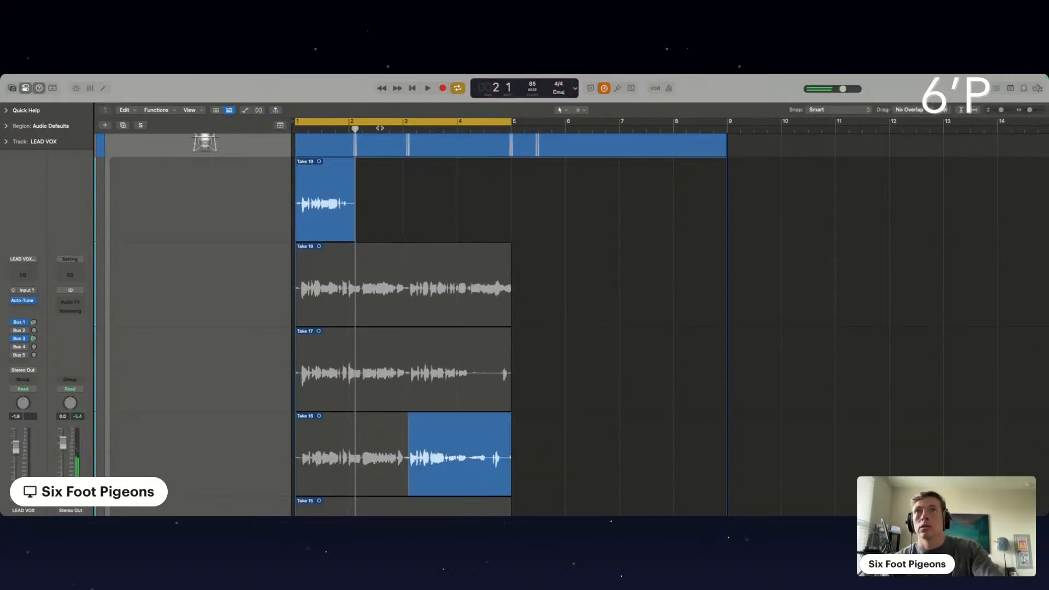
double_click(380, 128)
Listen to the LEAD VOX comp, switching input monitoring back on, and stop playback while reviewing the takes
scroll(230, 198, up, 2)
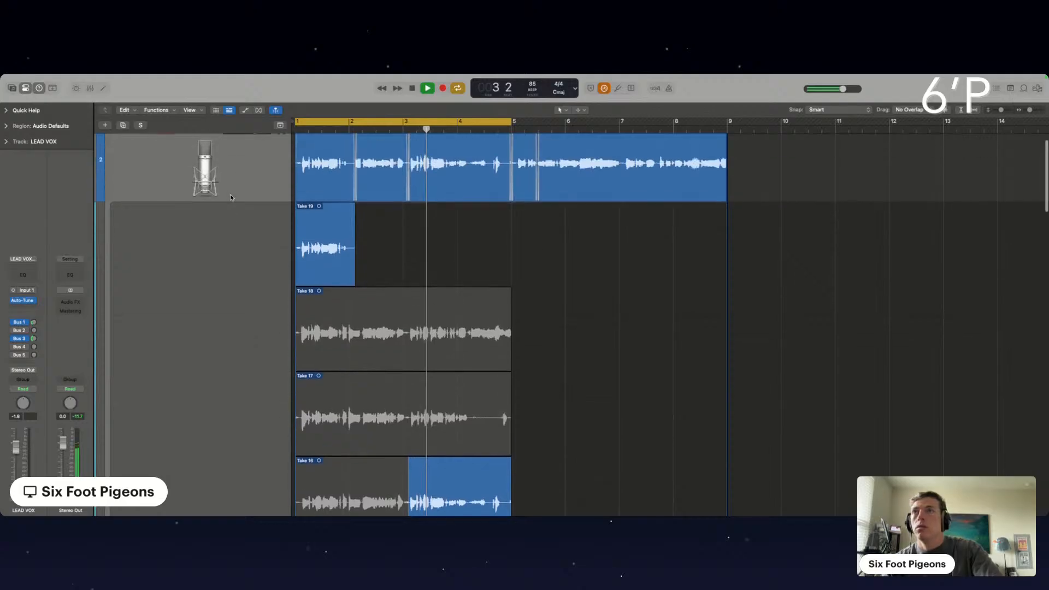
scroll(230, 198, up, 1)
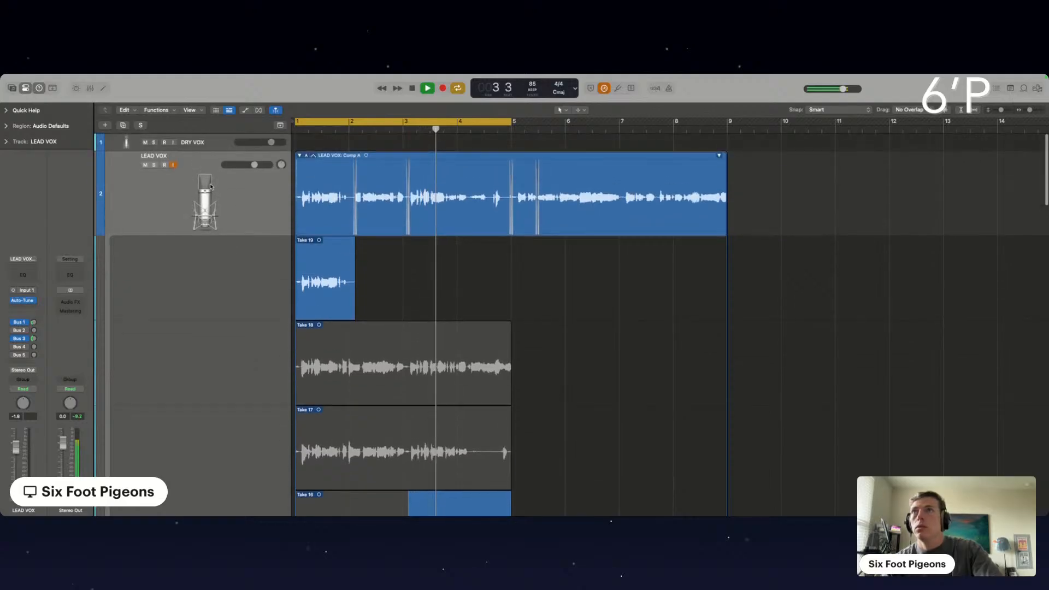
click(174, 165)
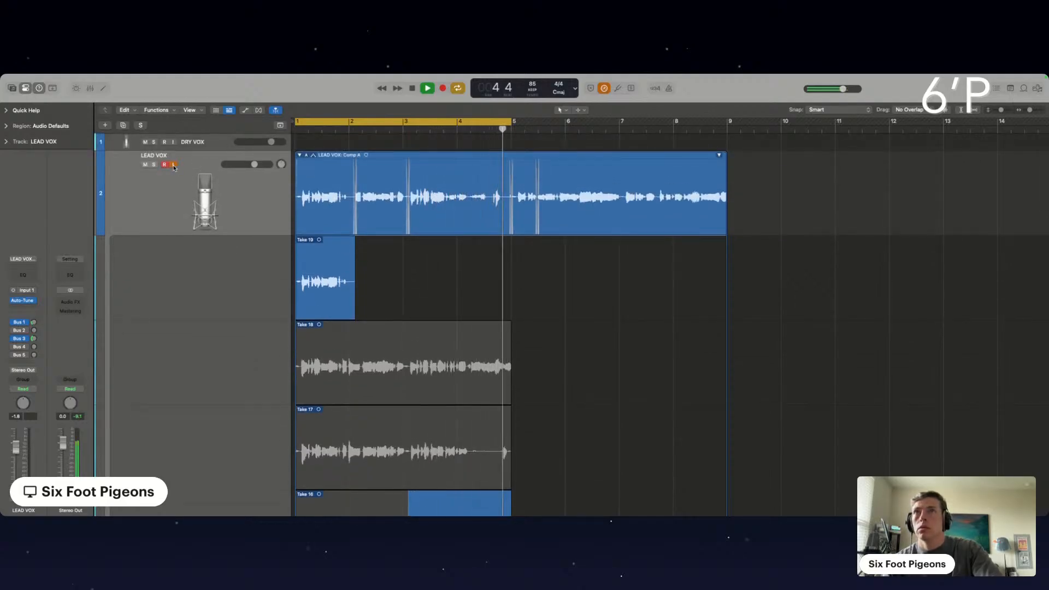
scroll(174, 165, down, 2)
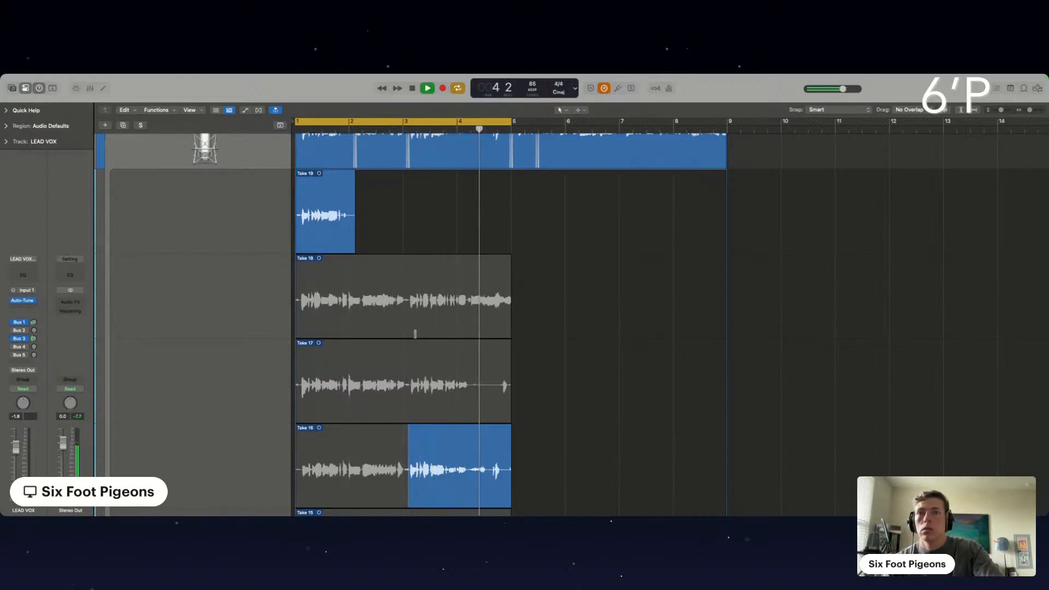
scroll(415, 334, down, 2)
key(space)
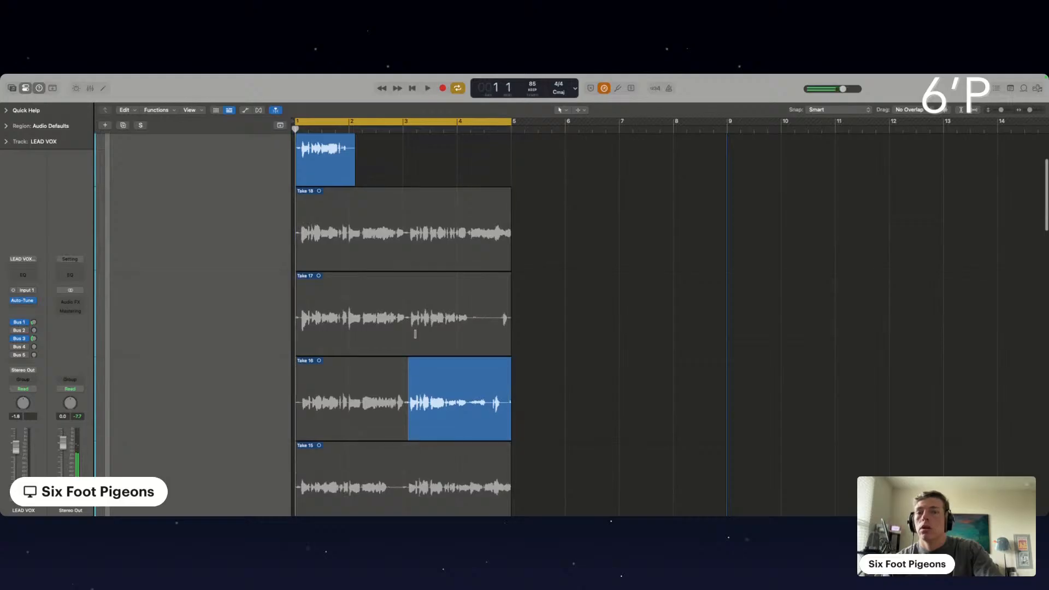
Record another round of looped LEAD VOX takes from bar 1 to bar 5 with input monitoring off
scroll(416, 333, up, 4)
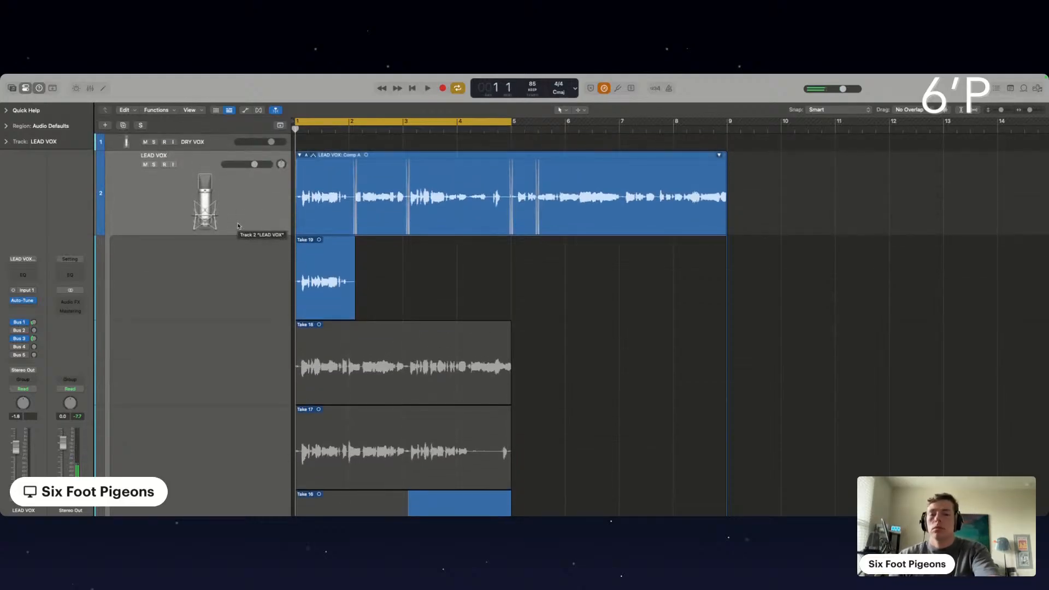
key(r)
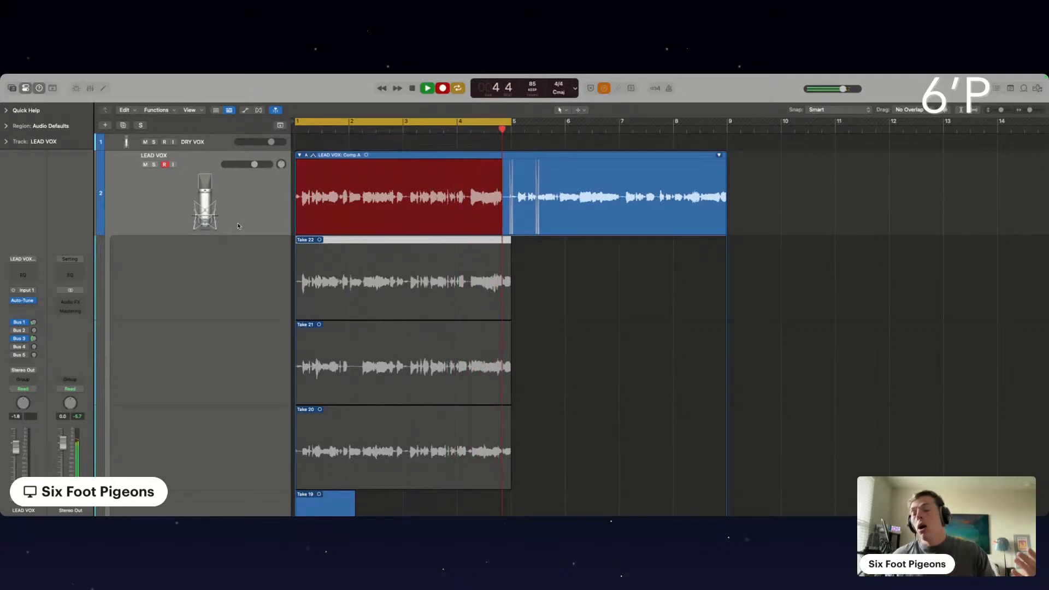
key(space)
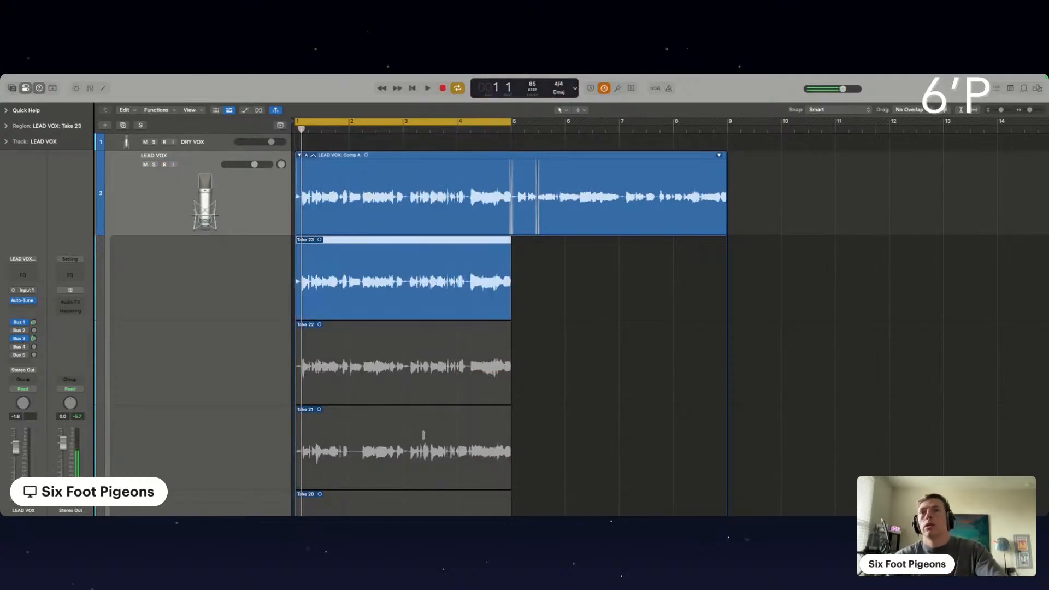
Play back the new LEAD VOX takes and comp take 20 from just before bar 2 to about bar 3
key(space)
scroll(402, 399, down, 2)
key(super+Right)
key(super+Right)
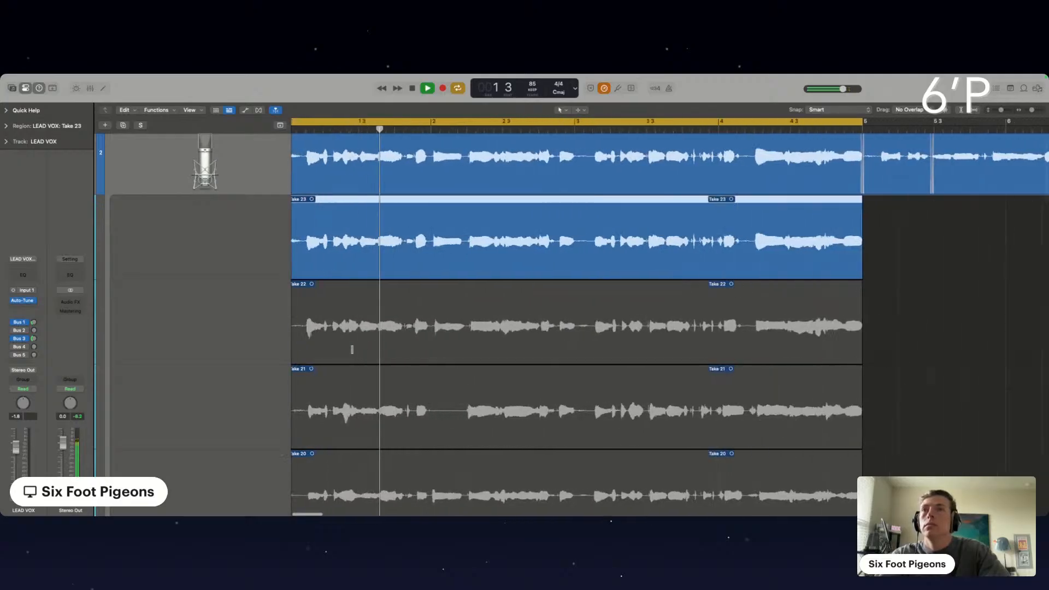
scroll(352, 350, up, 1)
scroll(441, 428, down, 1)
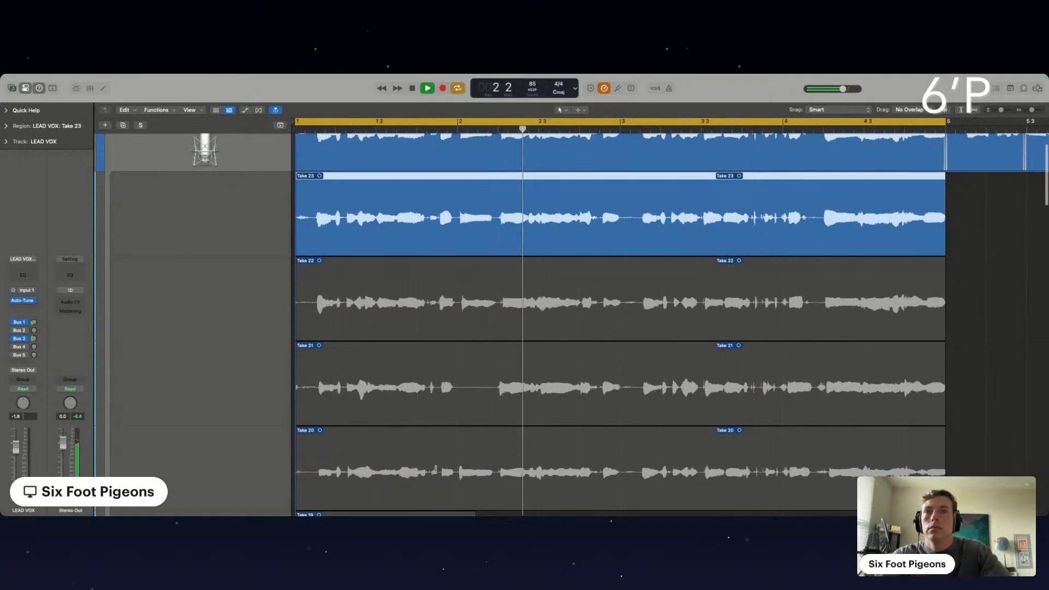
drag(438, 473, 624, 480)
Comp take 22 from just after bar 3 to about beat 2 of bar 4, starting it directly where take 20's section ends
scroll(663, 458, down, 2)
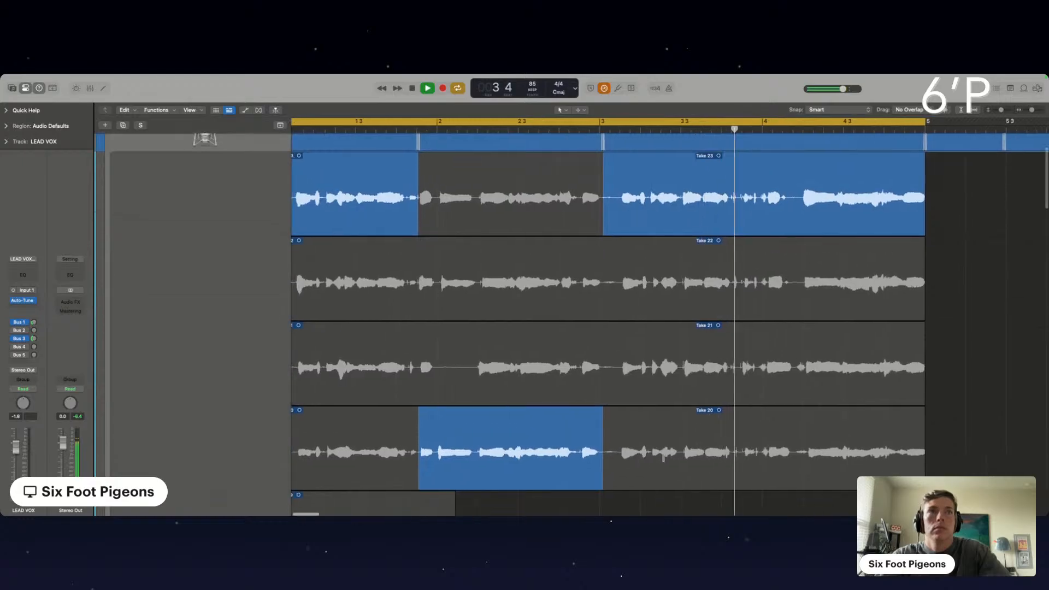
drag(618, 308, 799, 311)
scroll(798, 311, up, 4)
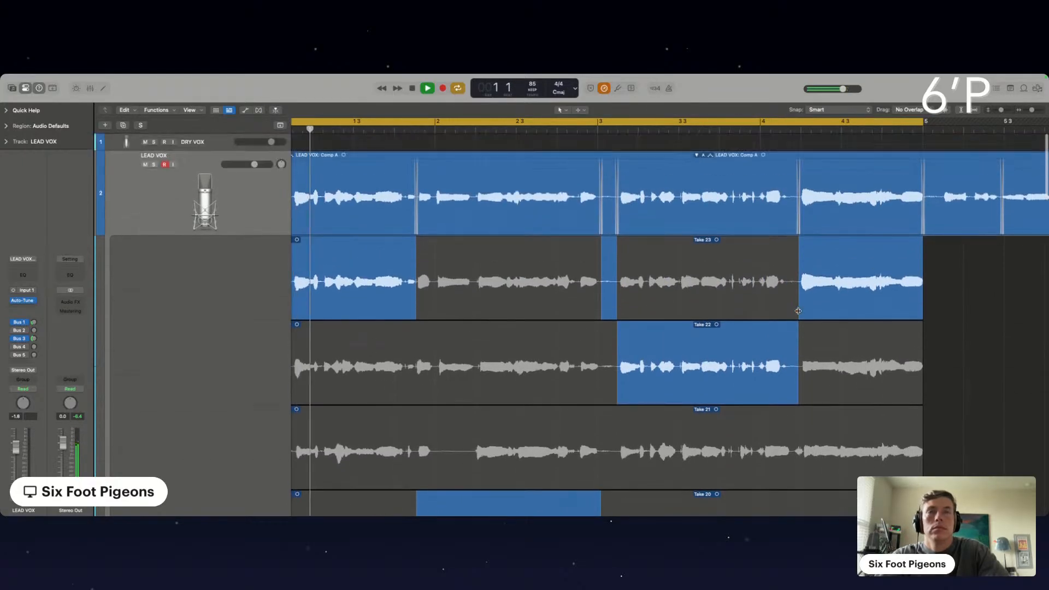
scroll(558, 310, left, 2)
drag(623, 298, 637, 298)
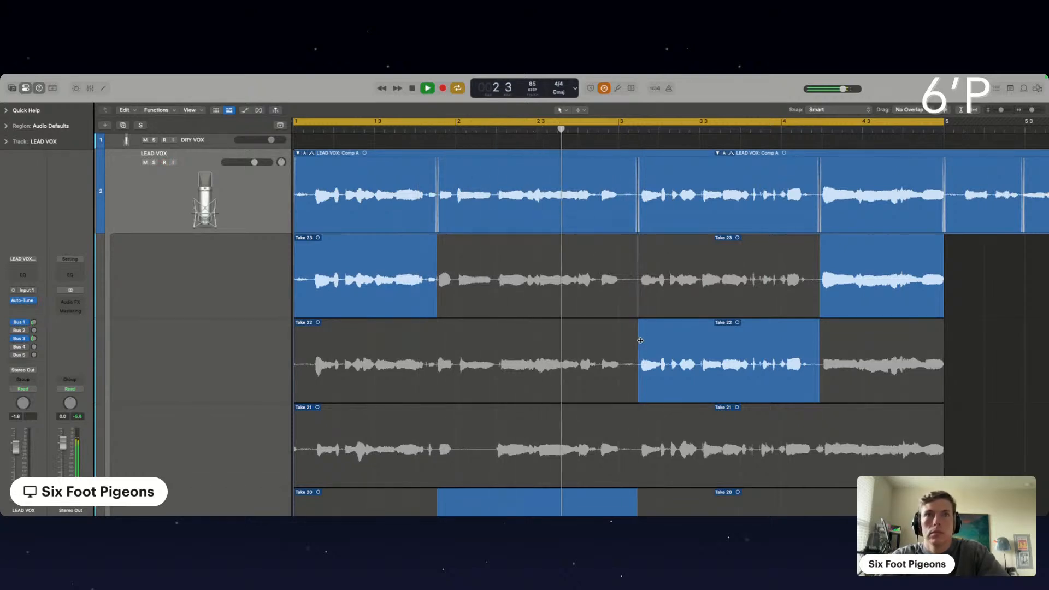
drag(640, 340, 636, 341)
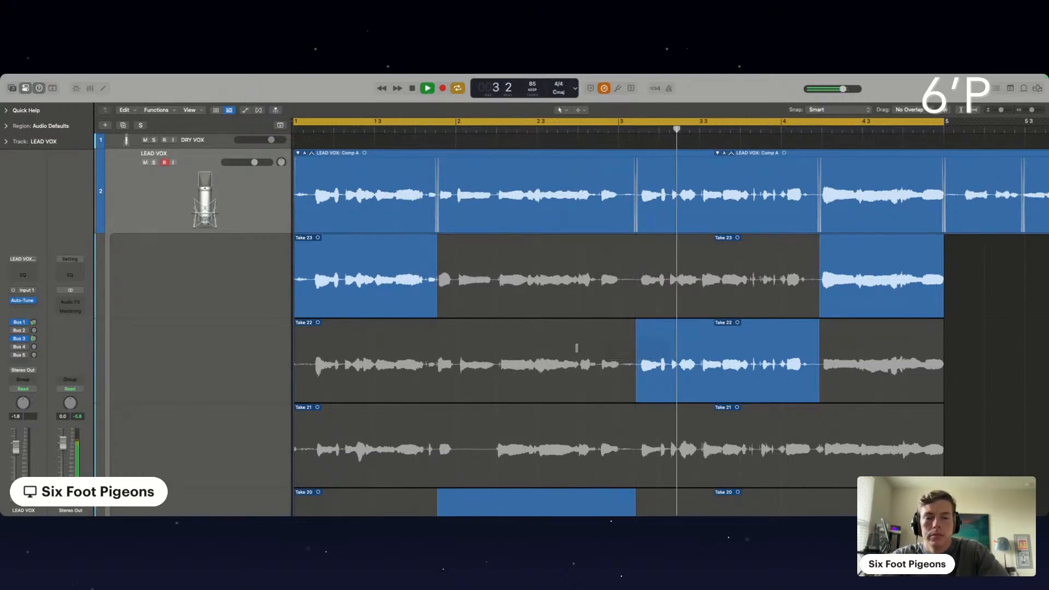
Extend take 23's opening section to about bar 2 and replay the LEAD VOX comp from the end of bar 1
scroll(495, 339, down, 3)
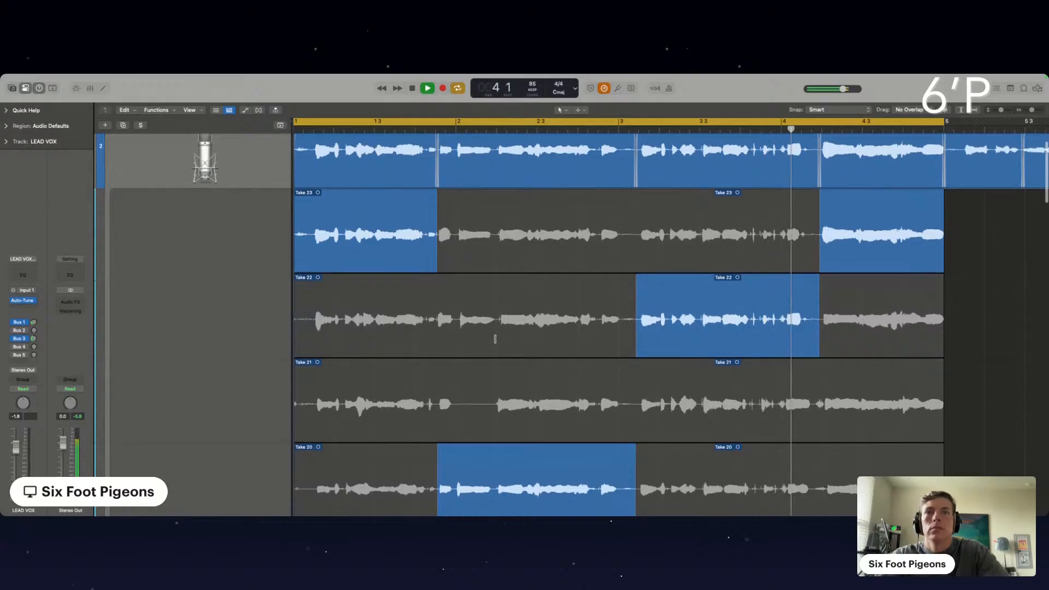
scroll(495, 339, down, 3)
scroll(495, 339, up, 3)
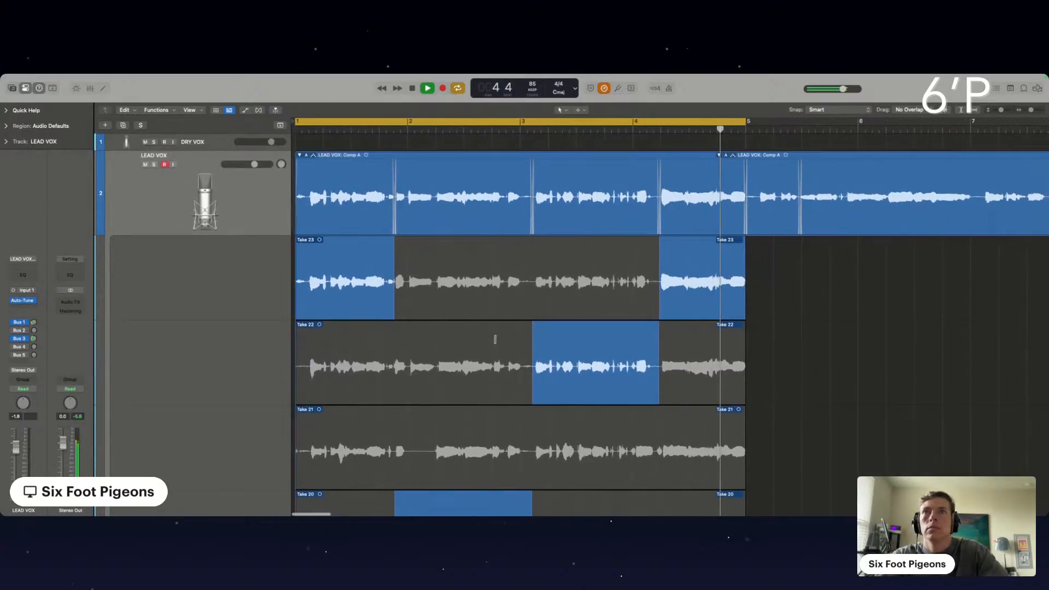
drag(396, 297, 406, 299)
scroll(406, 273, down, 3)
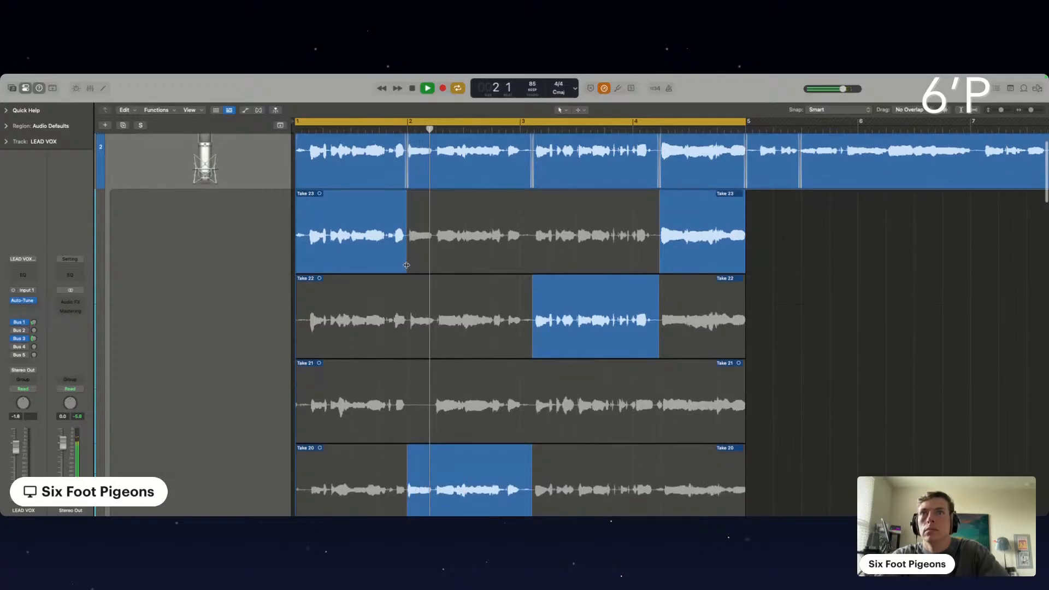
click(378, 124)
click(379, 124)
click(377, 129)
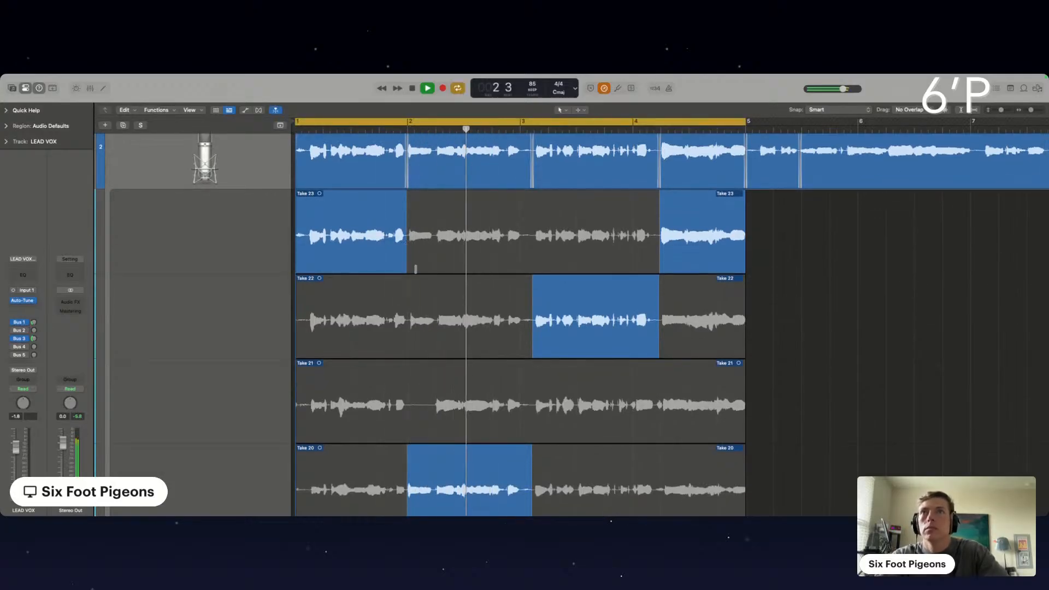
Collapse the LEAD VOX take folder and stop playback with the track's input monitoring switched on
scroll(415, 268, up, 3)
click(300, 156)
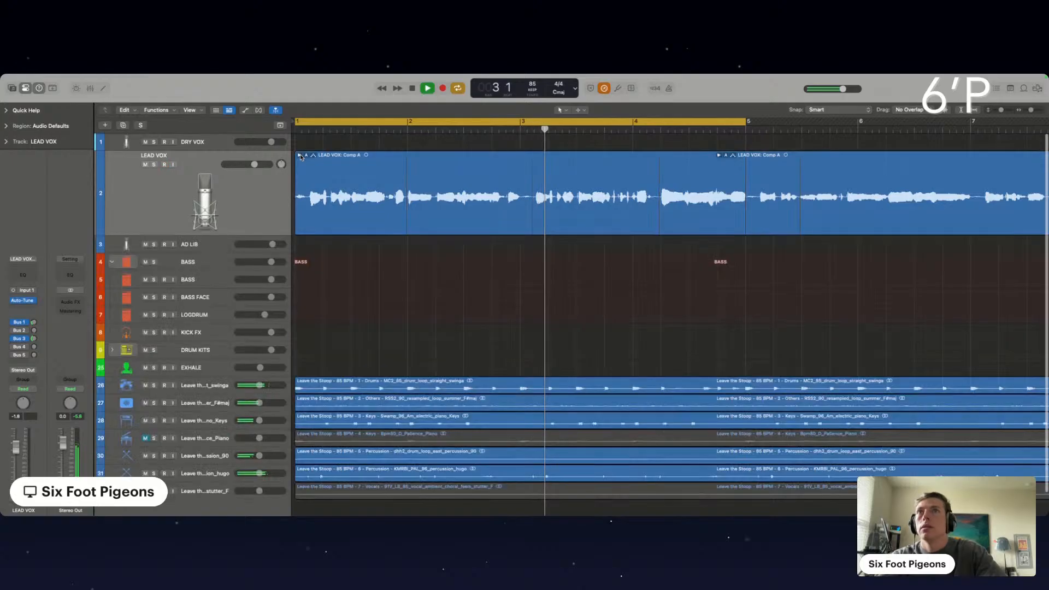
click(164, 165)
key(space)
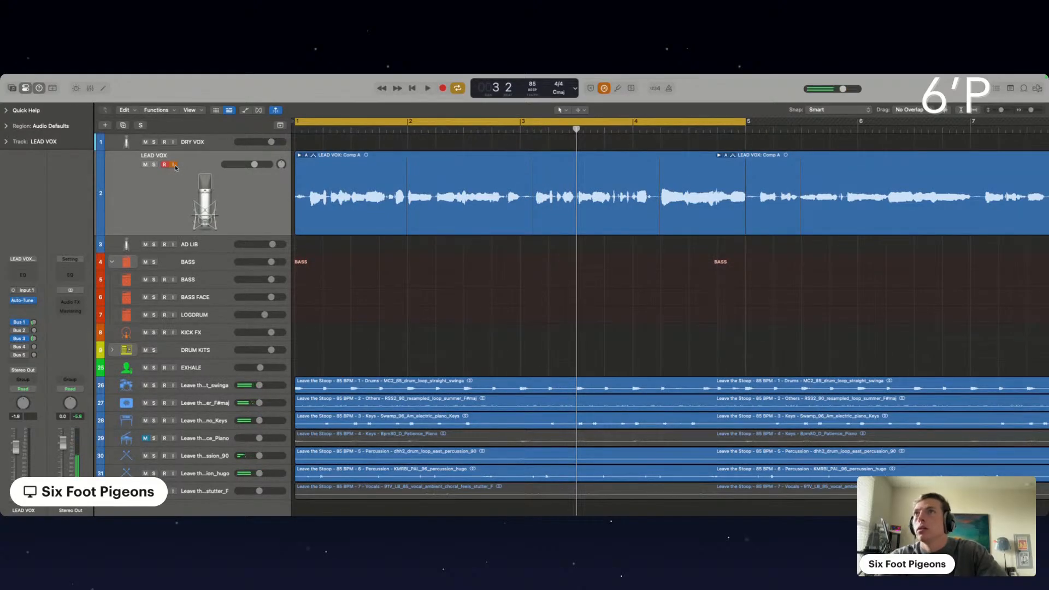
Check the Auto-Tune settings on LEAD VOX, and load the Angelic Lead channel strip setting on the track
click(24, 300)
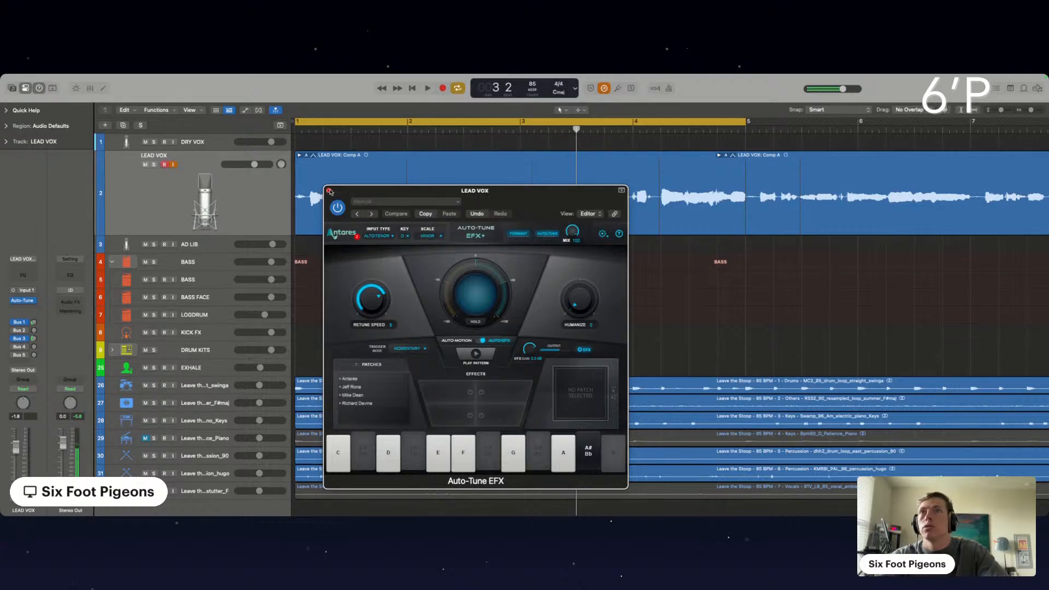
click(329, 191)
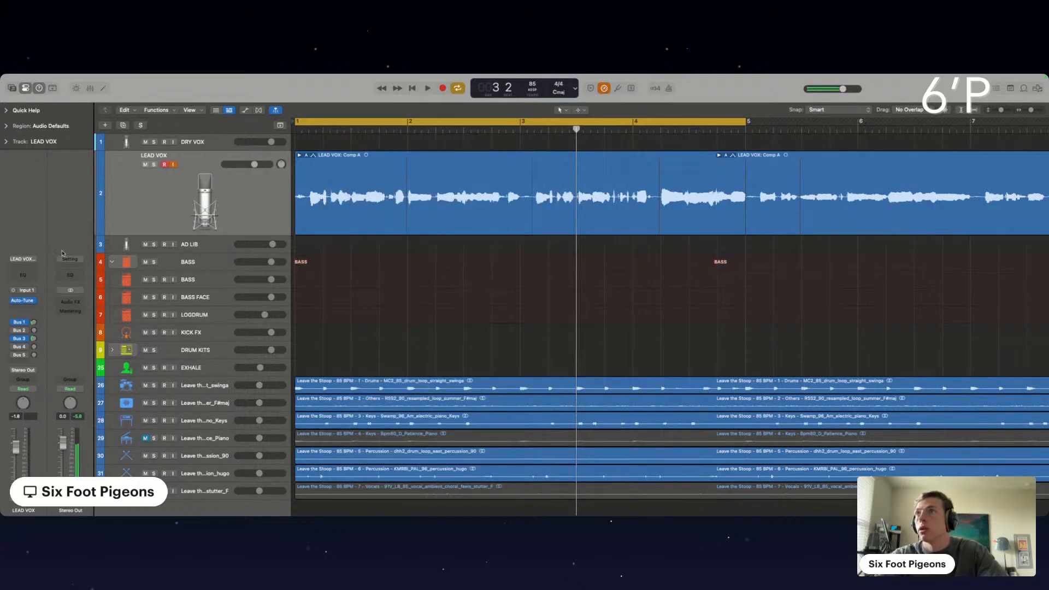
click(37, 263)
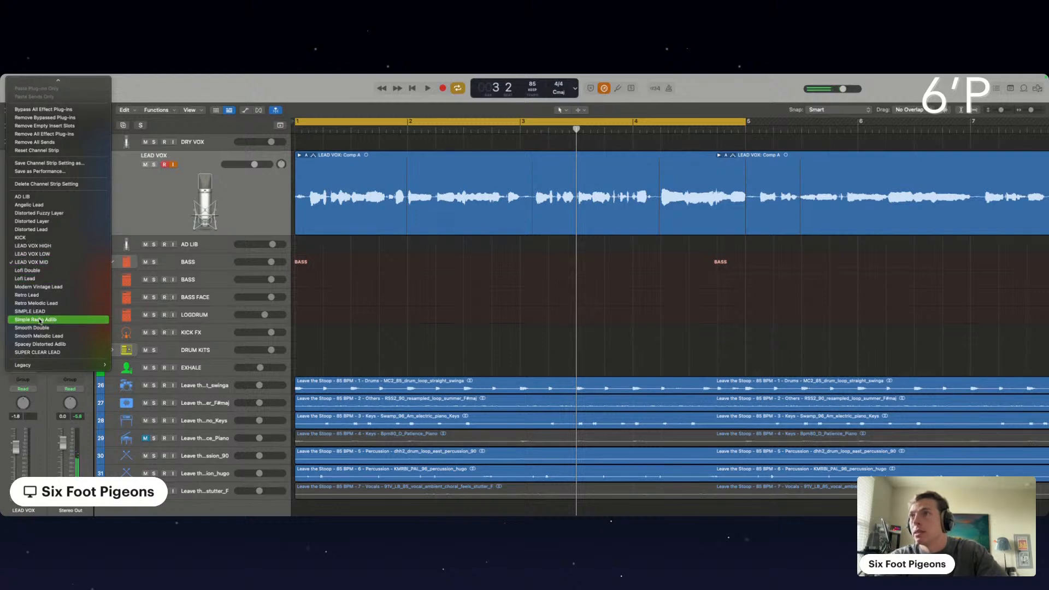
click(41, 206)
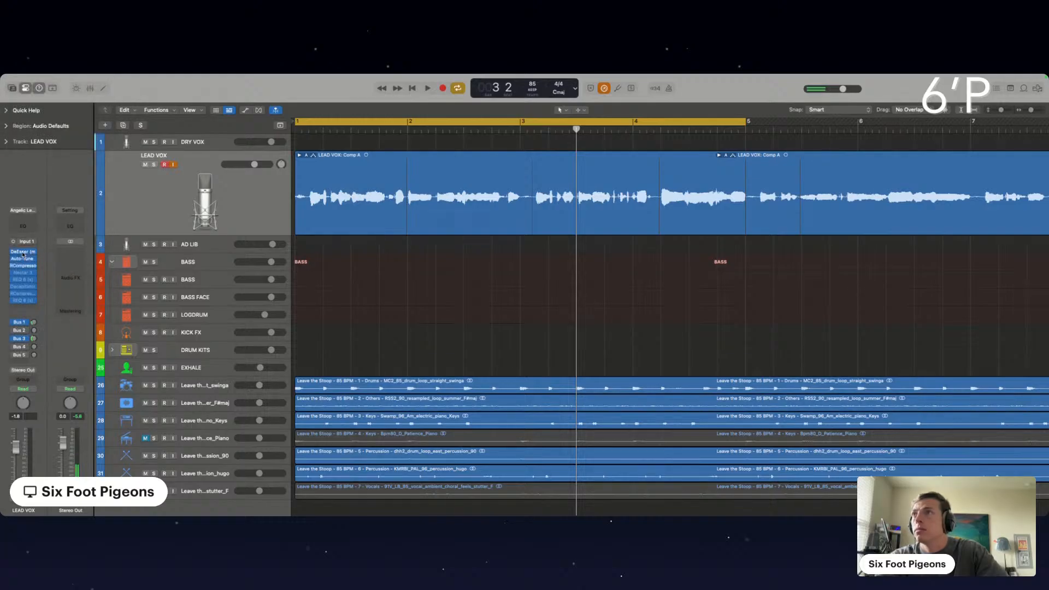
Set the key to D in the Auto-Tune plug-in of the LEAD VOX channel strip
click(24, 259)
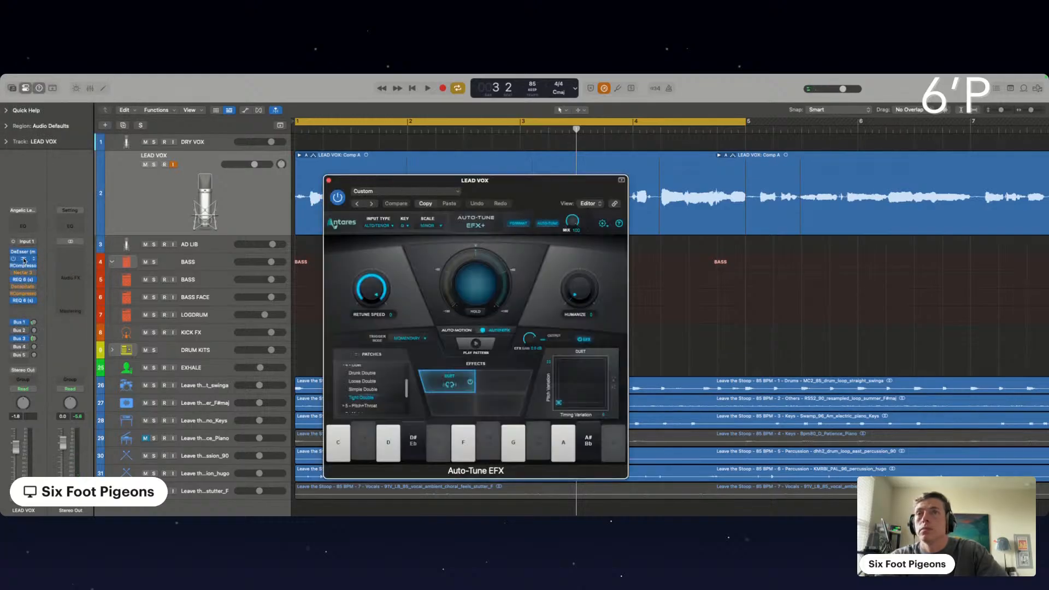
click(407, 227)
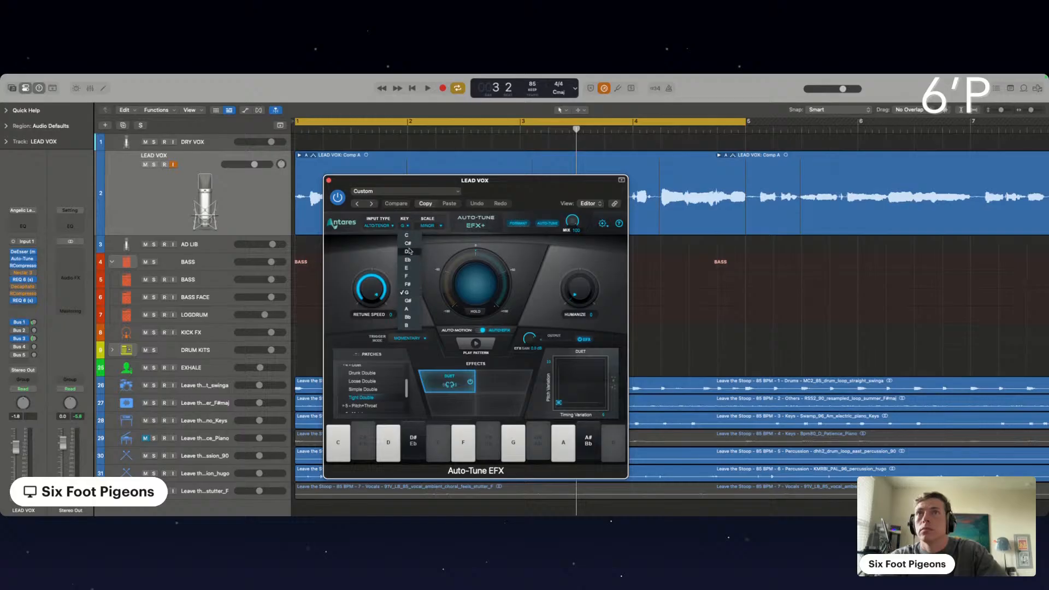
click(407, 251)
During playback, turn off Low Latency Mode and LEAD VOX input monitoring, and raise the LEAD VOX fader to 3.2 dB
key(space)
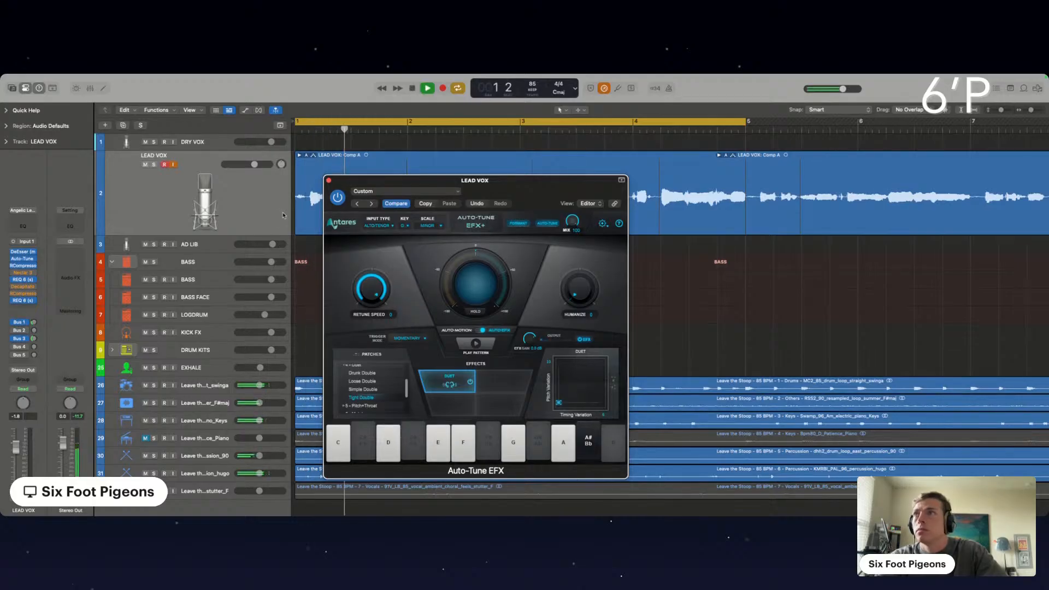
click(603, 90)
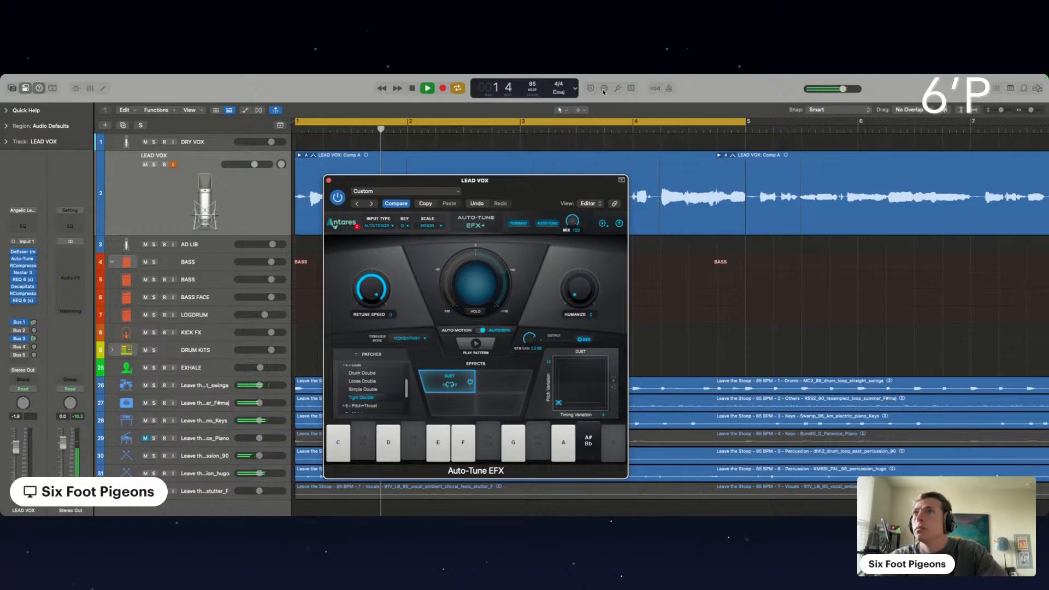
click(173, 166)
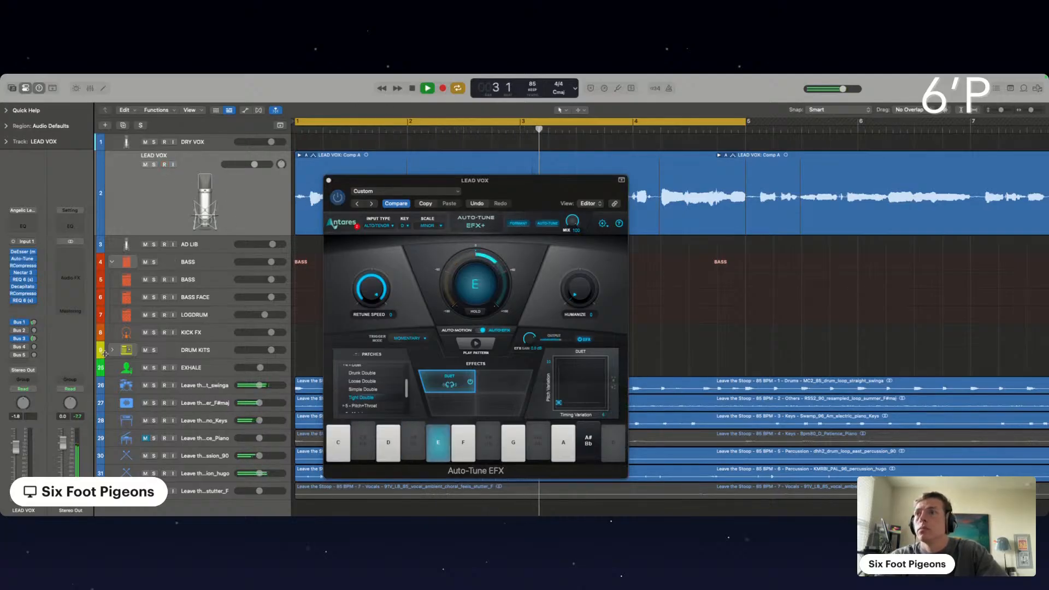
drag(16, 441, 17, 435)
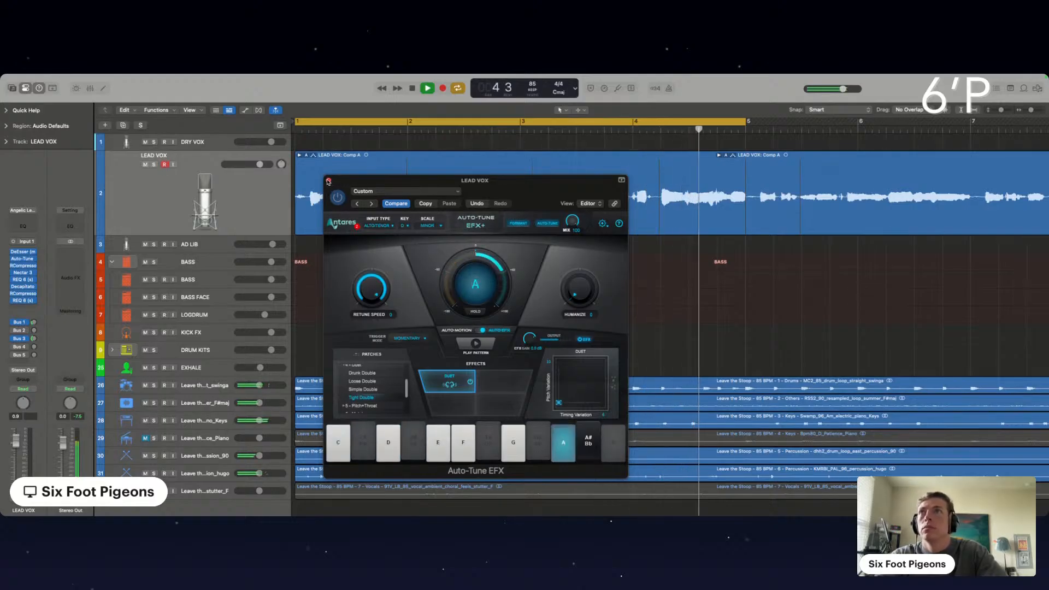
click(328, 181)
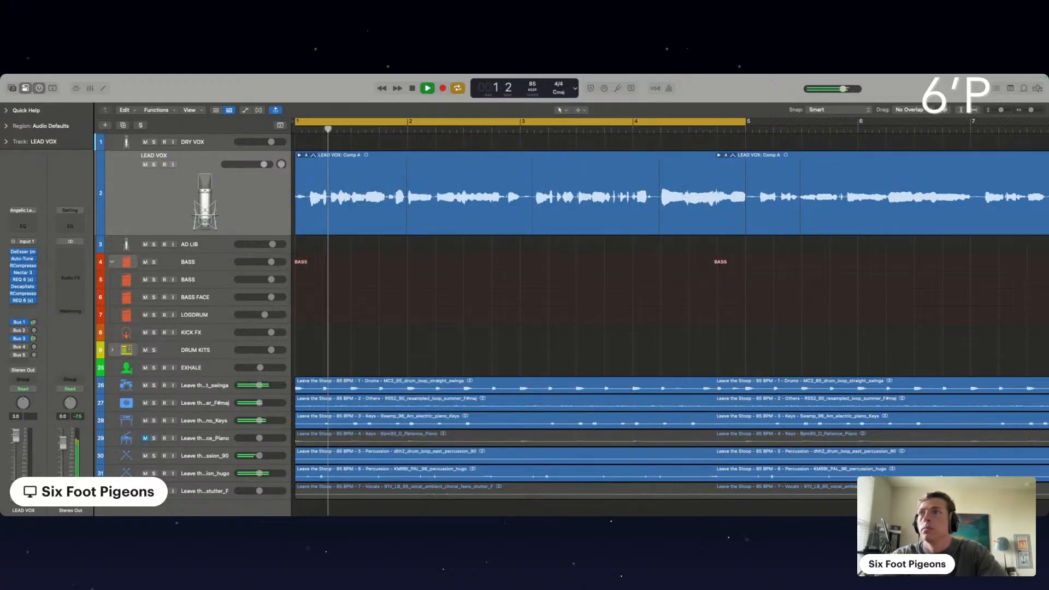
Load the Simple Radio Adlib channel strip setting on the AD LIB track and stop playback
click(200, 243)
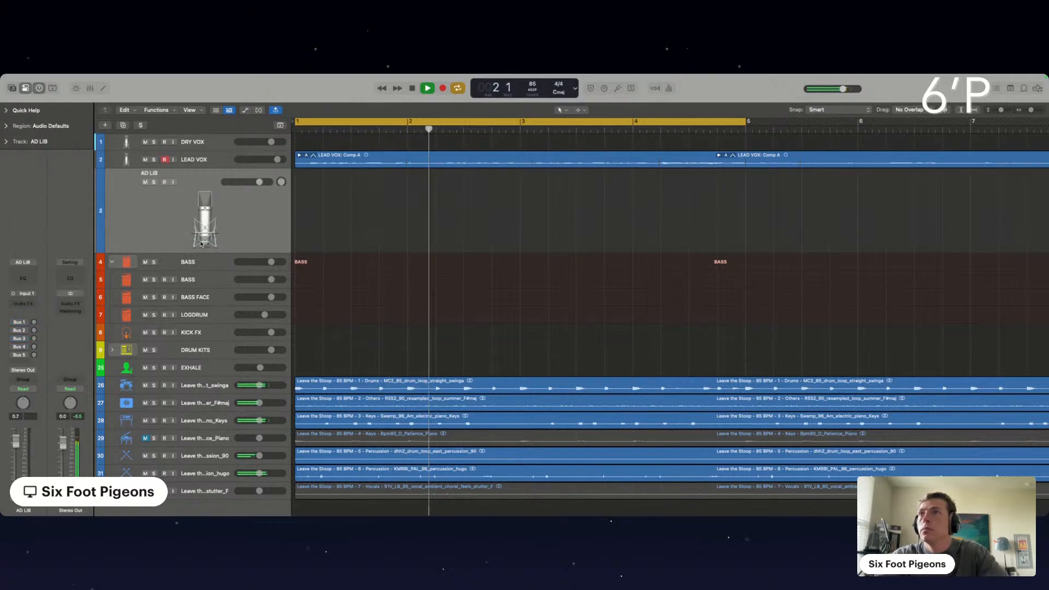
click(34, 262)
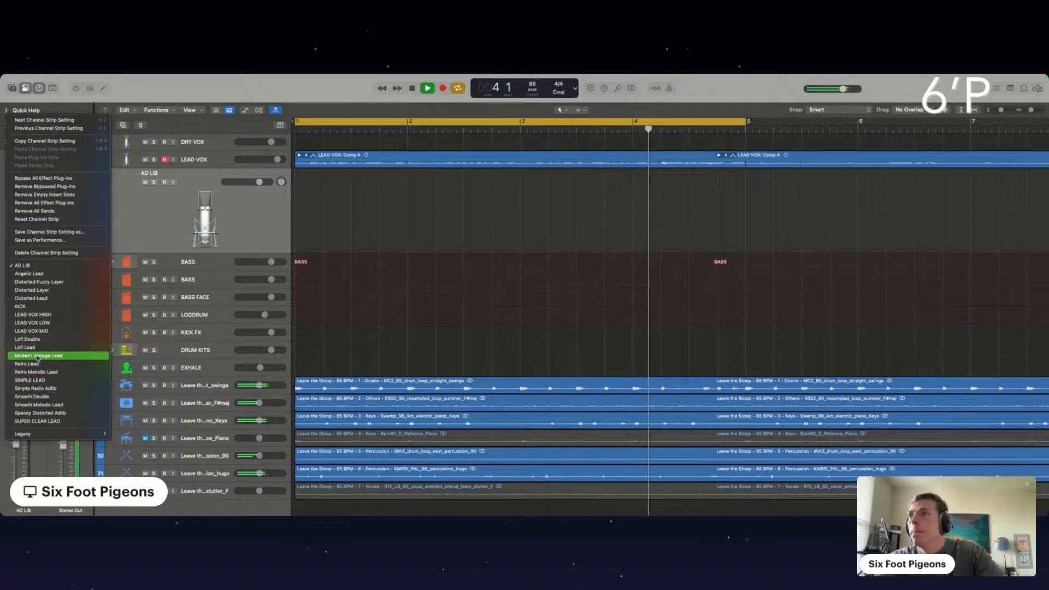
click(35, 389)
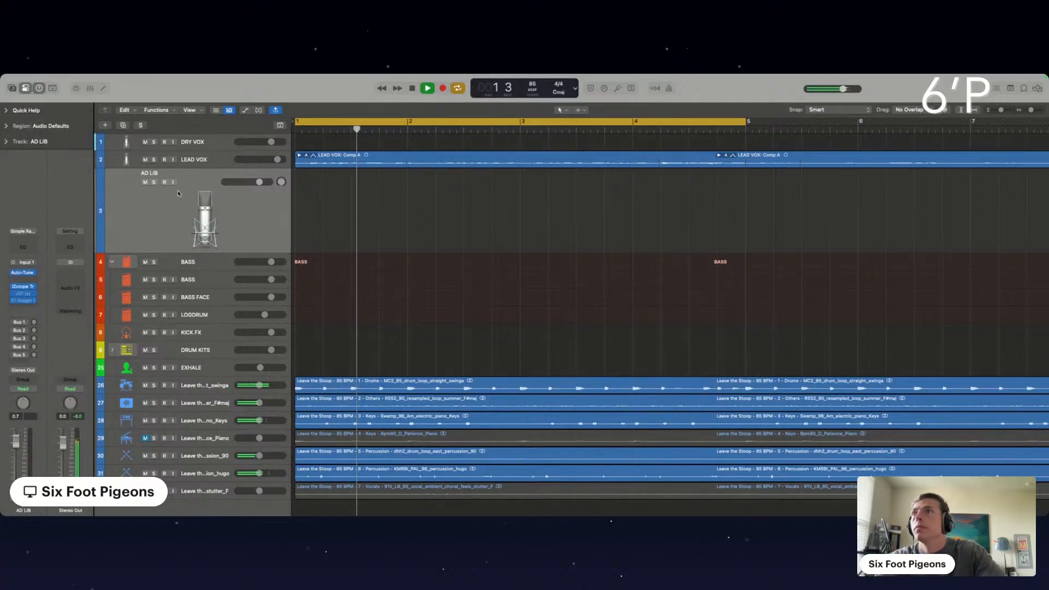
key(space)
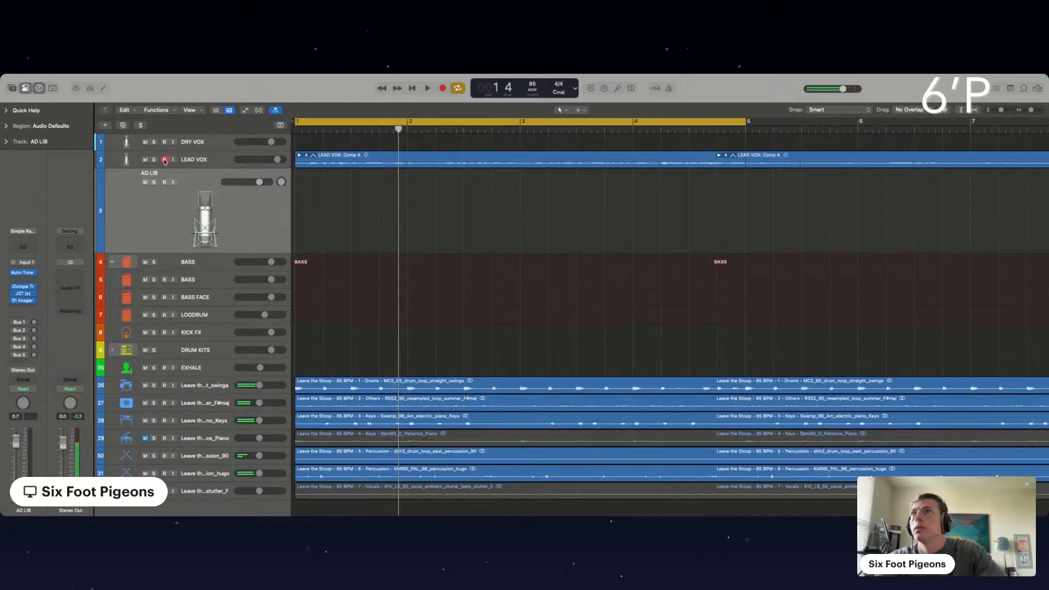
Duplicate the LEAD VOX track and record looped takes on the copy with input monitoring on, raising its fader to 3.6 dB
click(195, 162)
key(super+d)
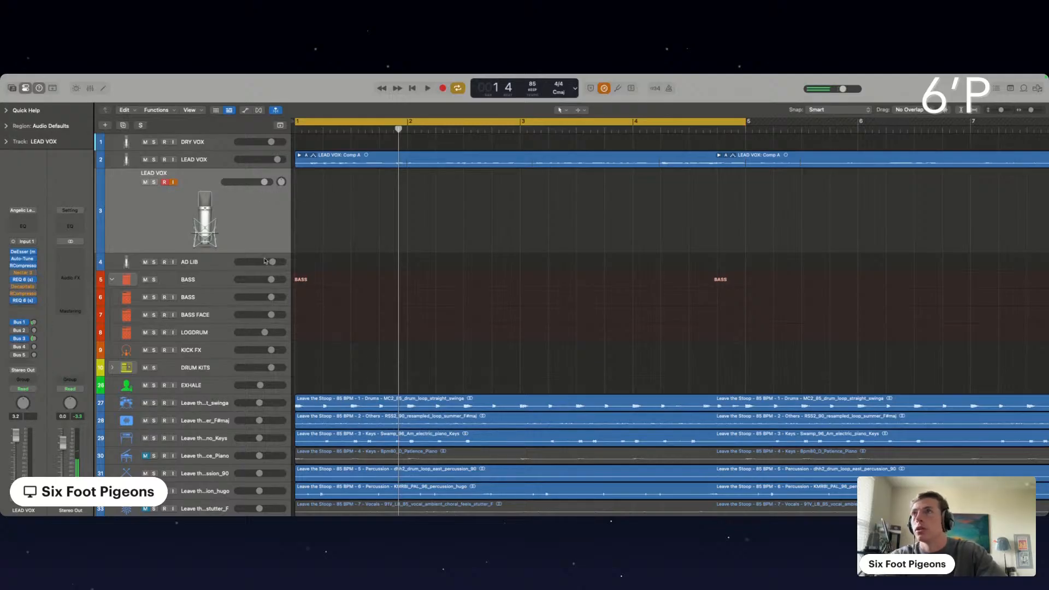
key(r)
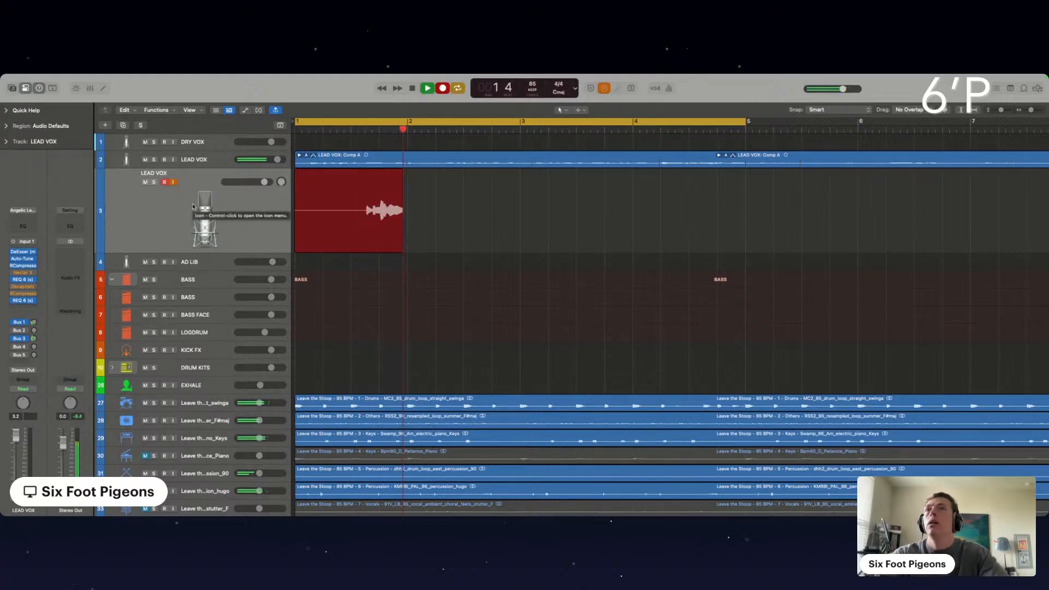
drag(16, 436, 16, 435)
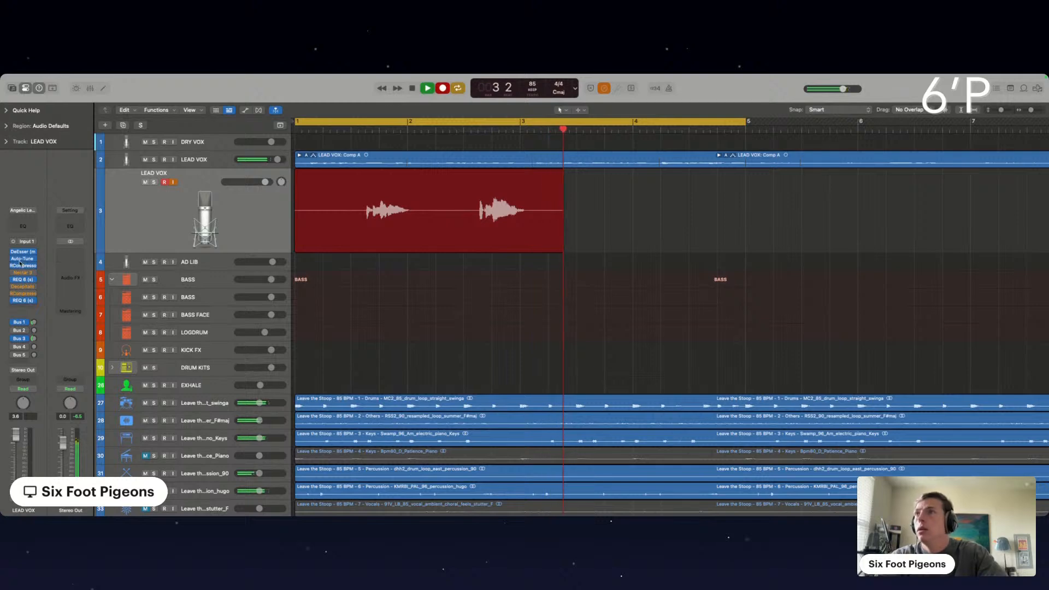
Insert a Gain plug-in at the end of the duplicate LEAD VOX's effects, stop recording and set its gain to +6.1 dB
click(15, 301)
key(space)
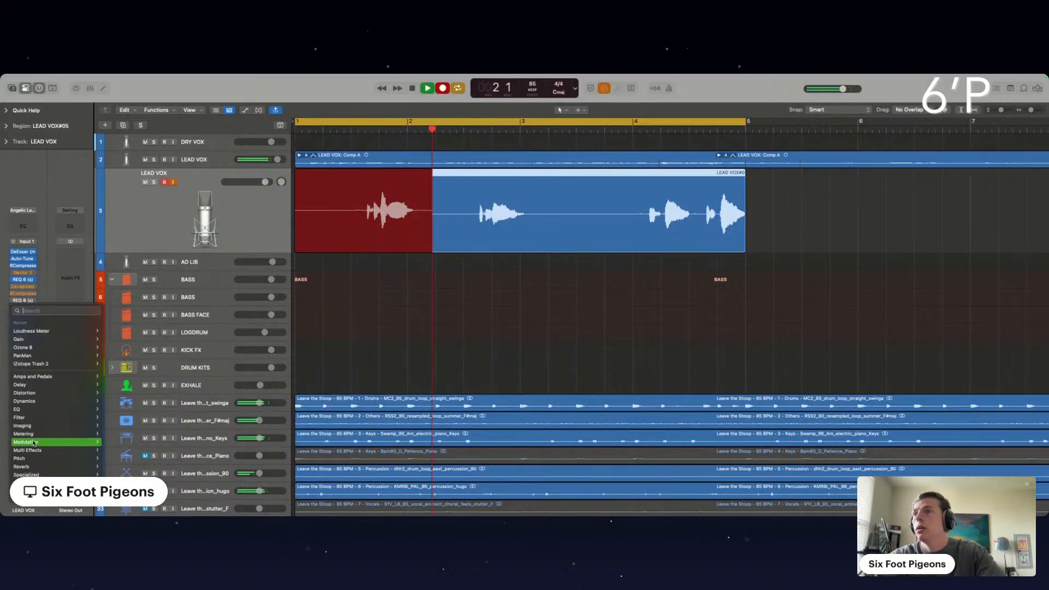
mouse_move(38, 483)
mouse_move(131, 491)
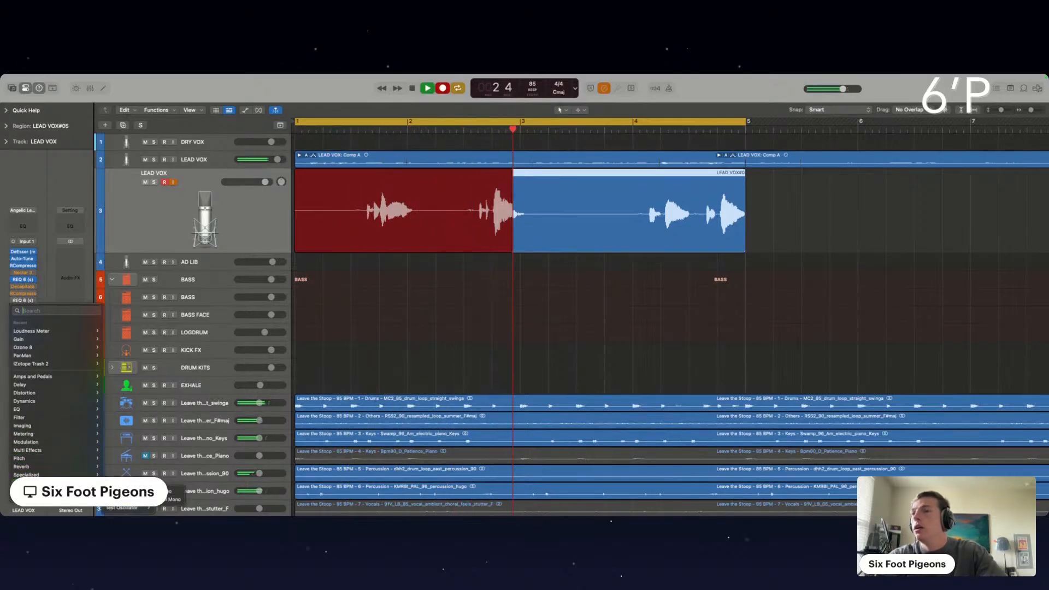
click(175, 493)
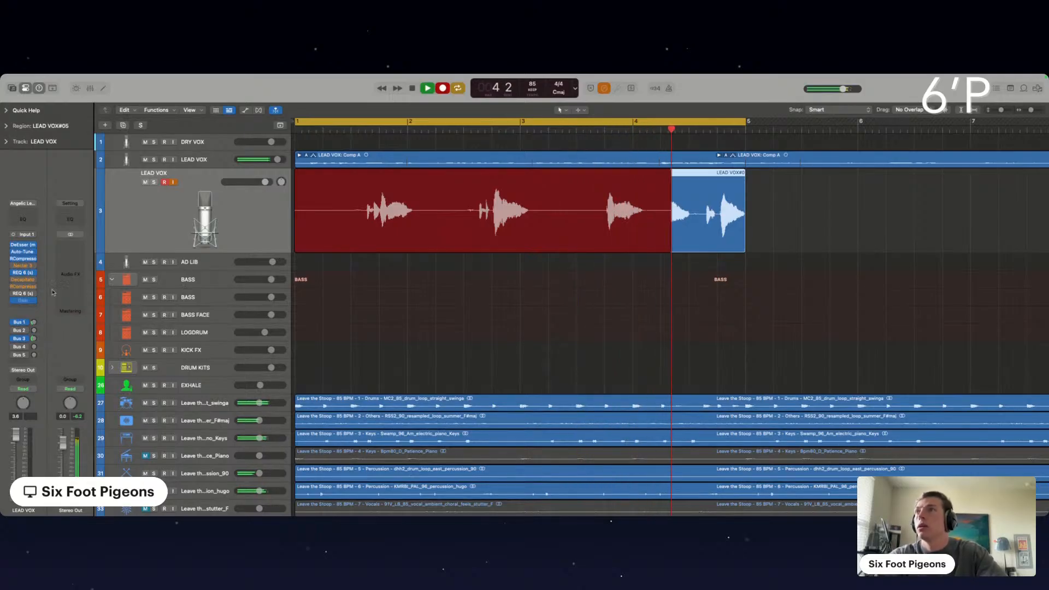
key(space)
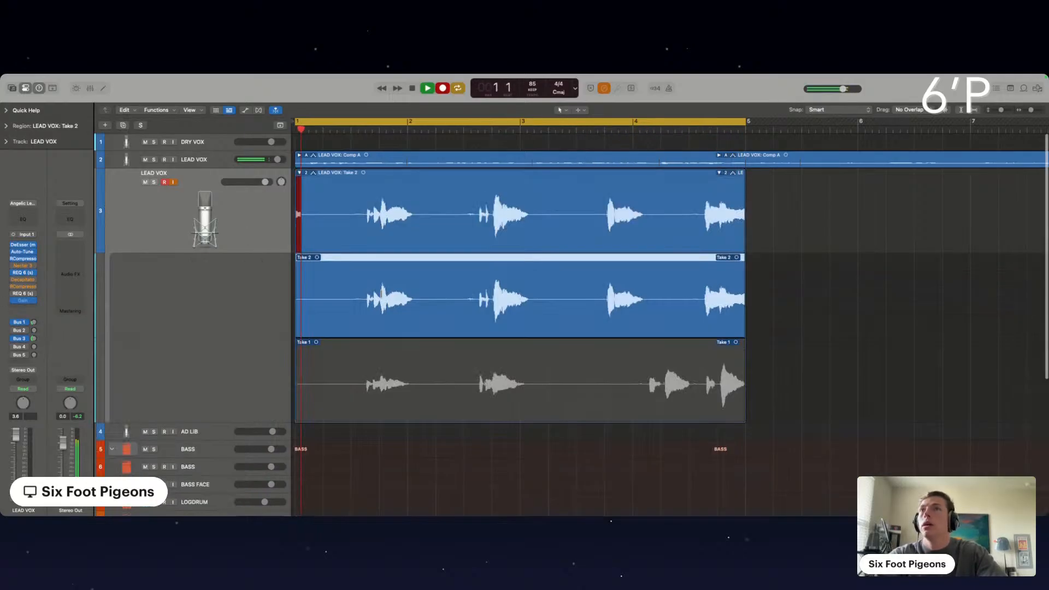
click(23, 301)
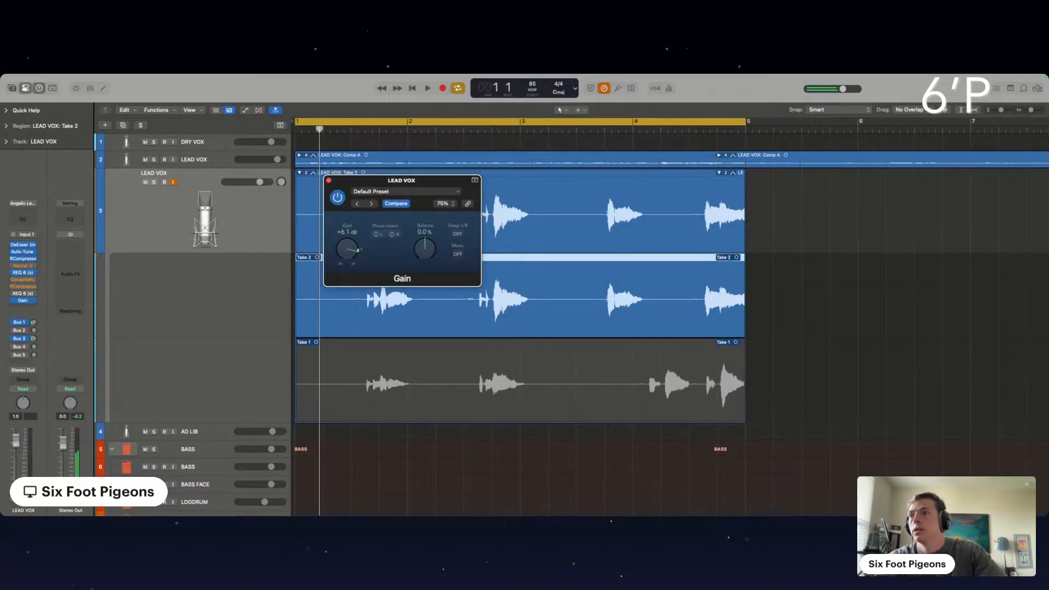
Record further looped takes over bars 1 to 4 on the duplicate LEAD VOX track, closing the Gain plug-in window
key(r)
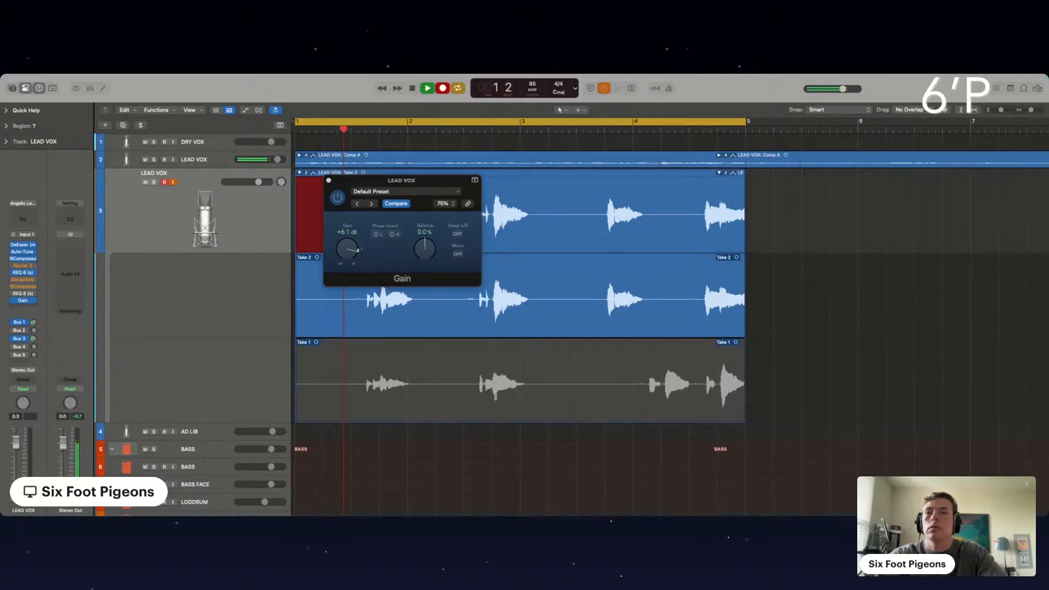
click(328, 181)
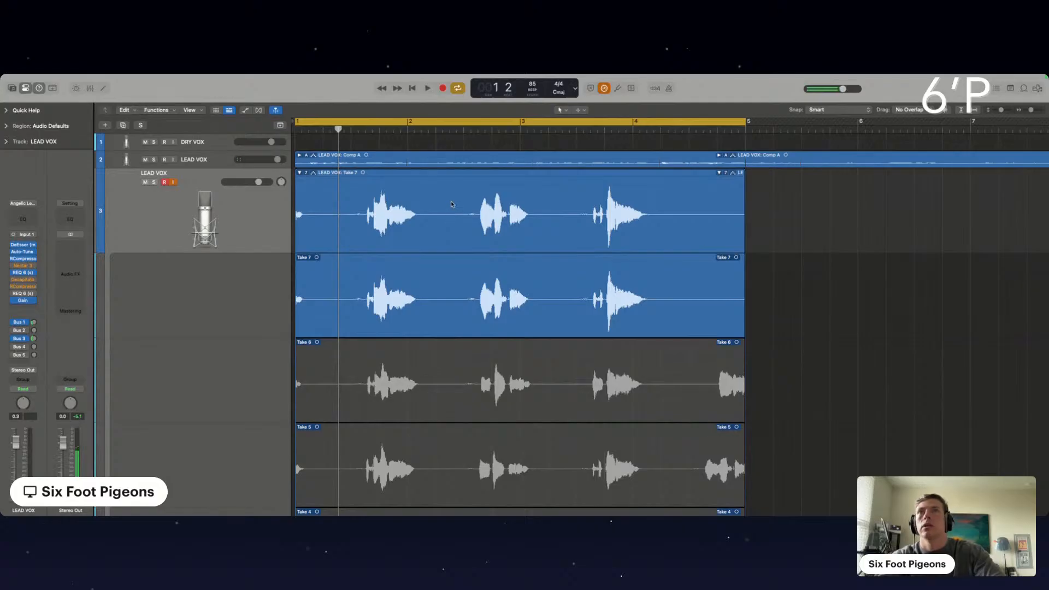
Delete the middle gap, the end and the opening of the duplicate LEAD VOX take folder, keeping only the phrases in bars 1–2 and 3–4
drag(443, 207, 562, 213)
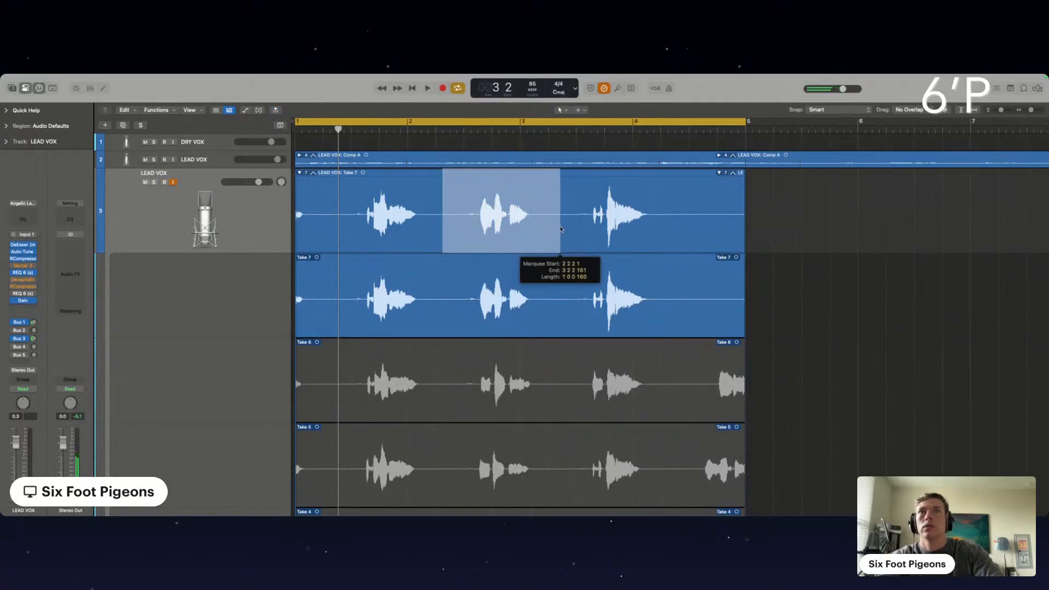
key(Delete)
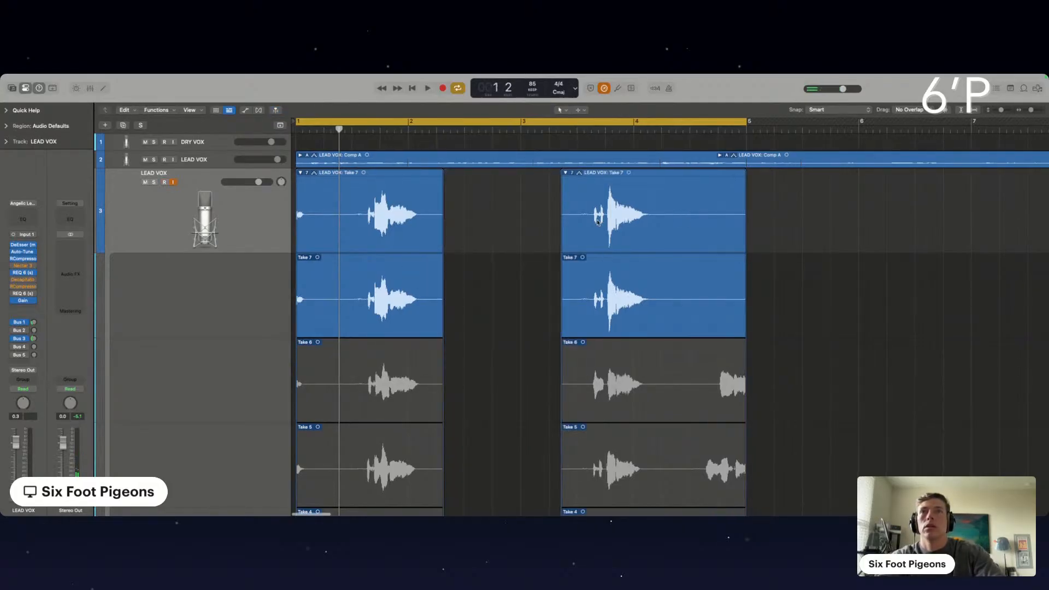
key(space)
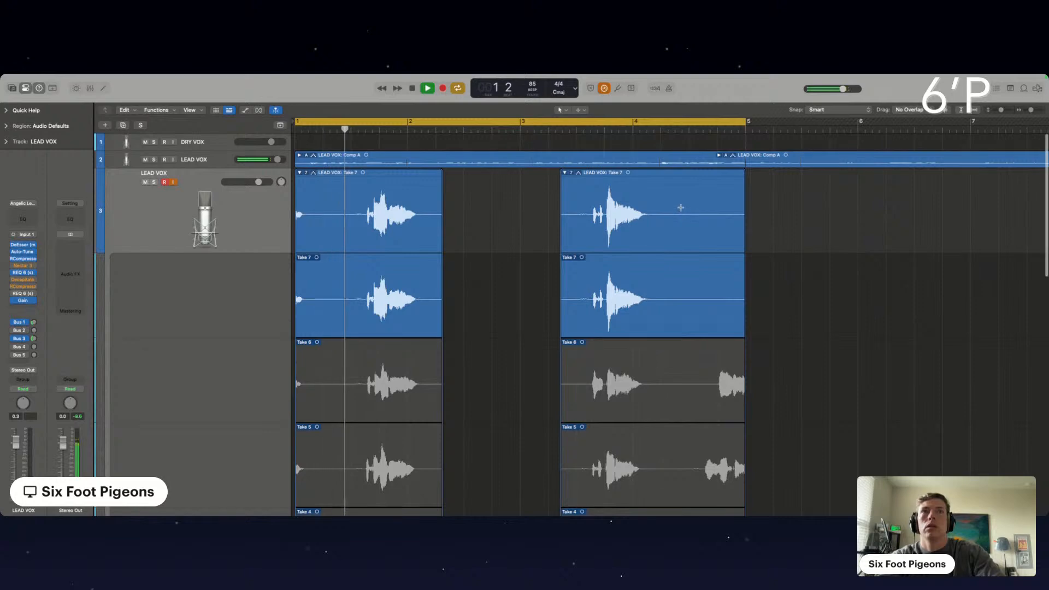
drag(681, 215, 802, 213)
key(Delete)
super+double_click(338, 209)
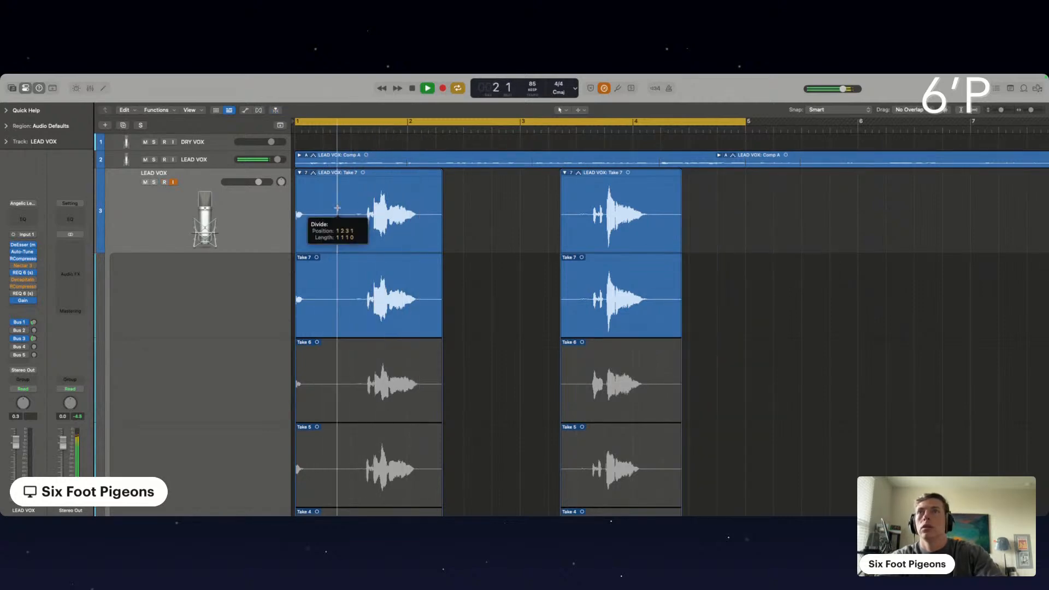
click(317, 206)
key(Delete)
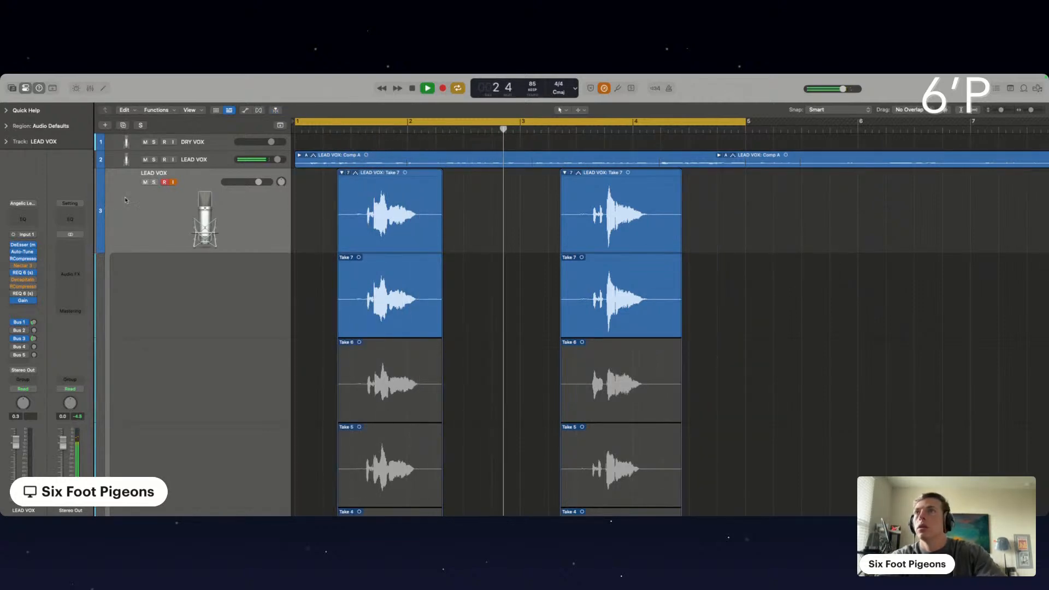
Duplicate the LEAD VOX track again, turn off input monitoring on the track with the trimmed takes and reselect it
key(super+d)
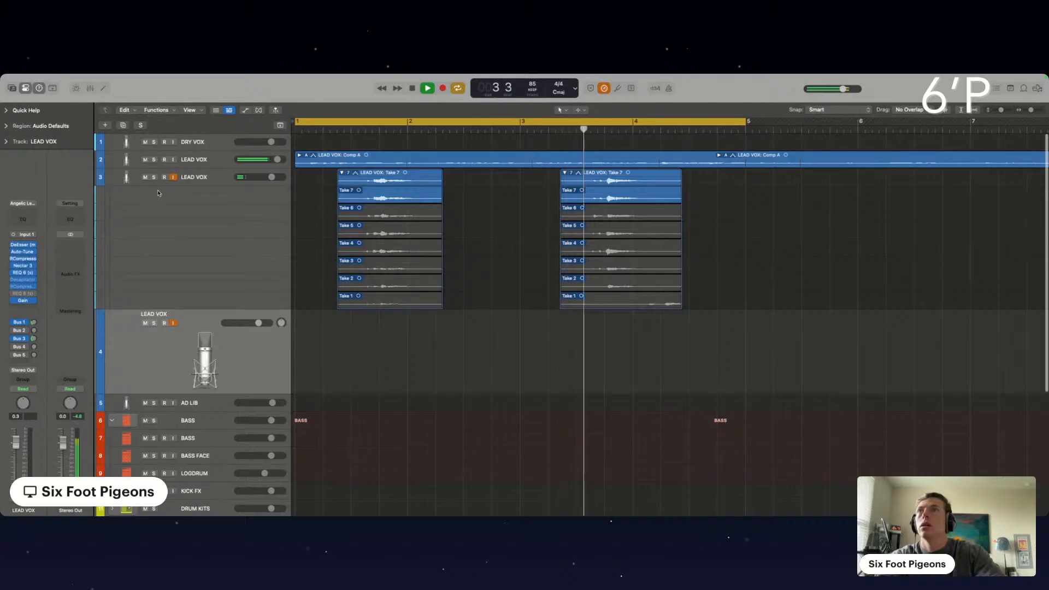
click(173, 177)
click(213, 179)
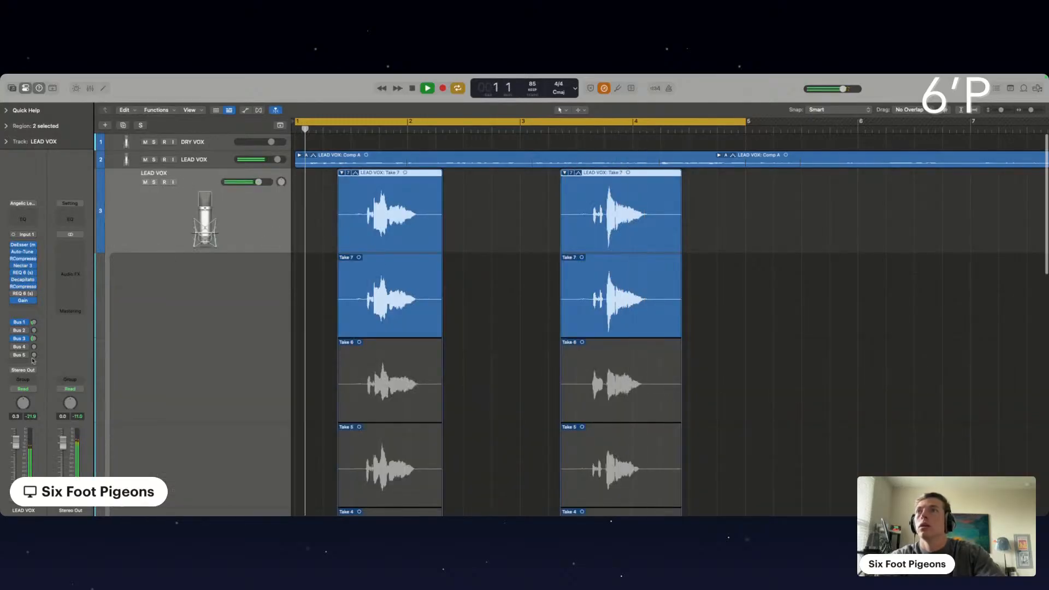
Lower the trimmed LEAD VOX layer's fader to -11.8 dB and collapse its take folders
drag(258, 182, 244, 182)
click(349, 174)
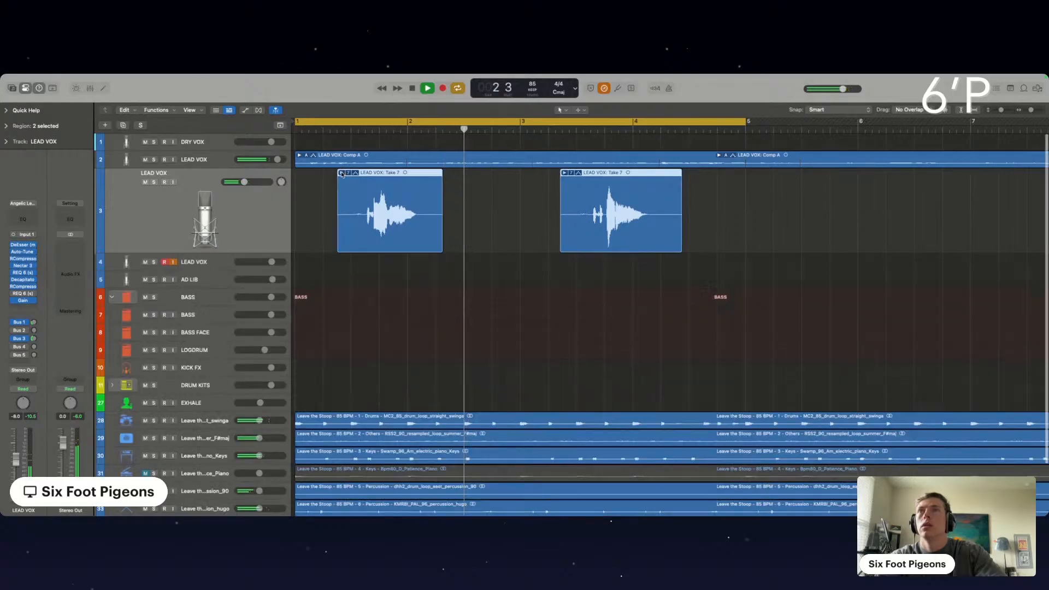
scroll(254, 212, down, 2)
scroll(254, 212, up, 2)
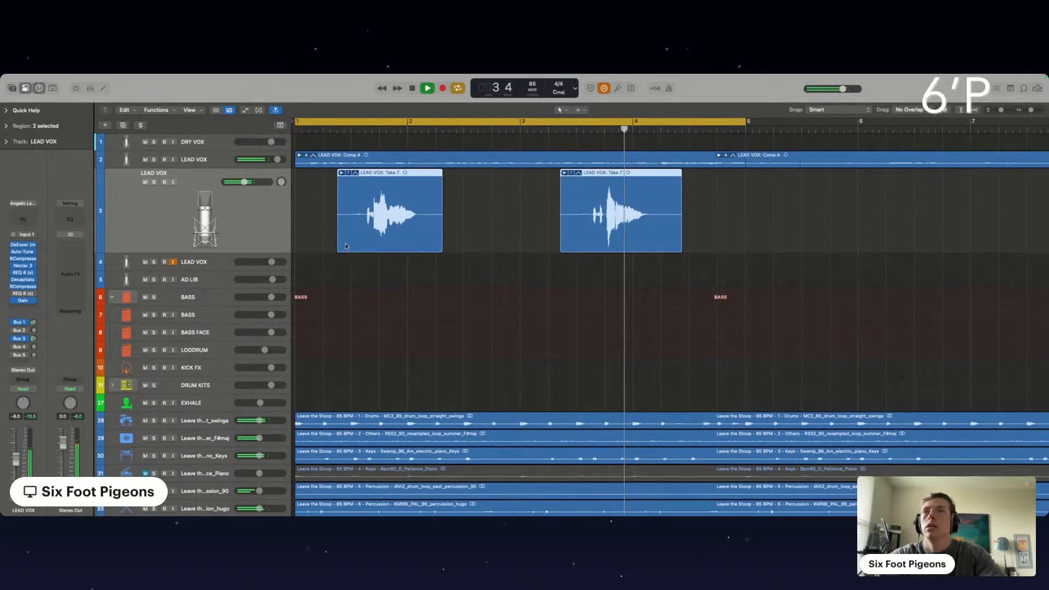
drag(244, 182, 242, 182)
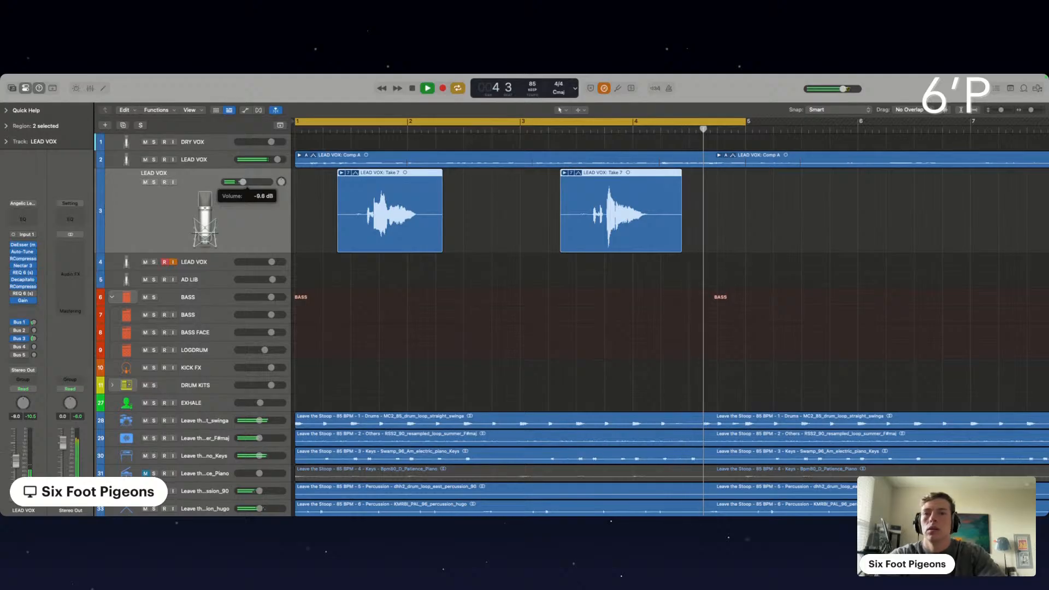
Load the Simple Radio Adlib channel strip setting on the new empty LEAD VOX track
click(200, 262)
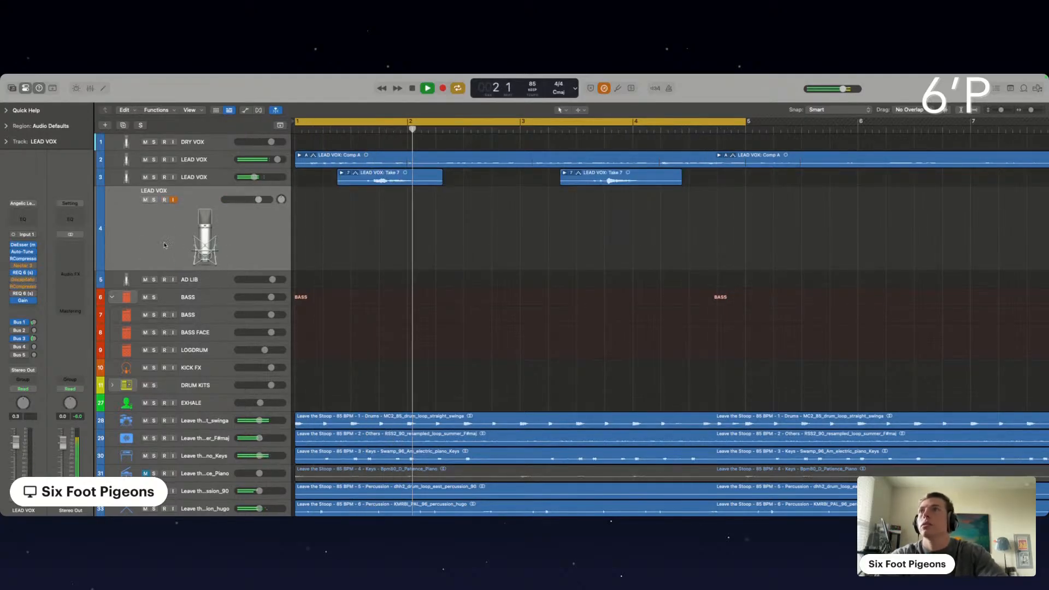
click(24, 234)
click(42, 206)
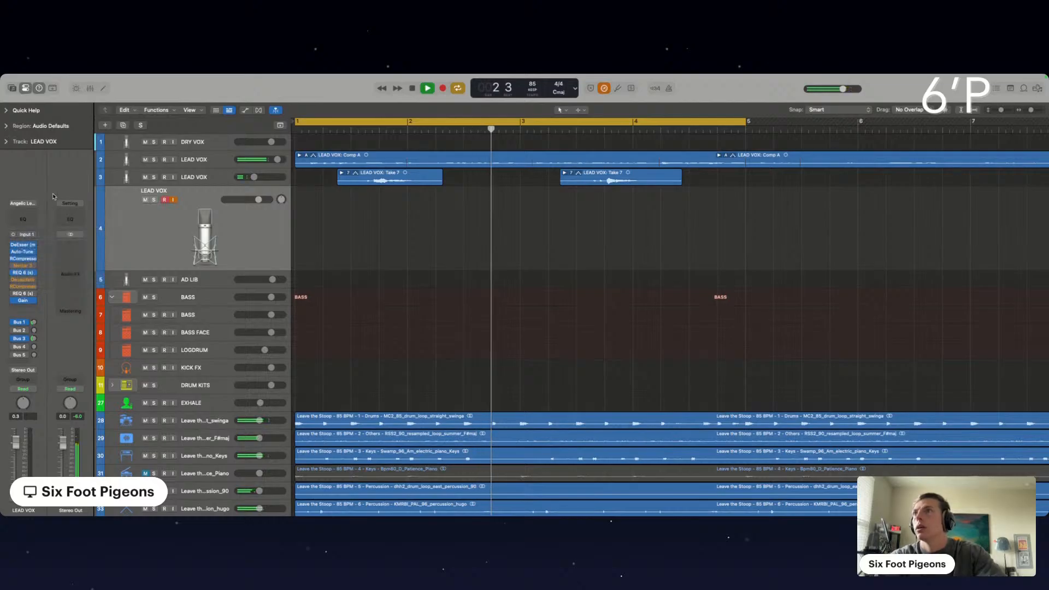
click(42, 206)
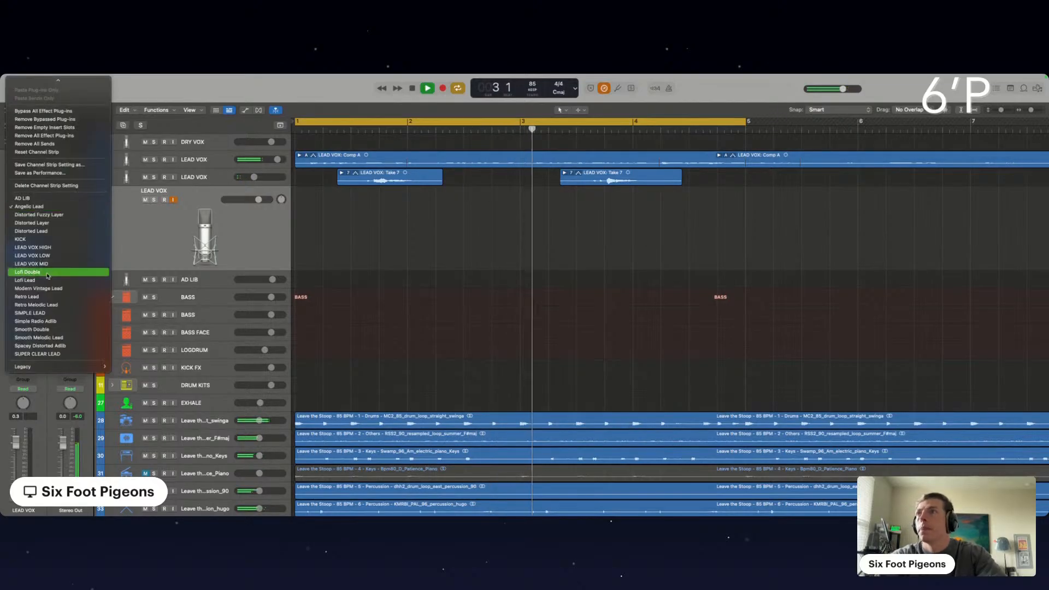
click(39, 322)
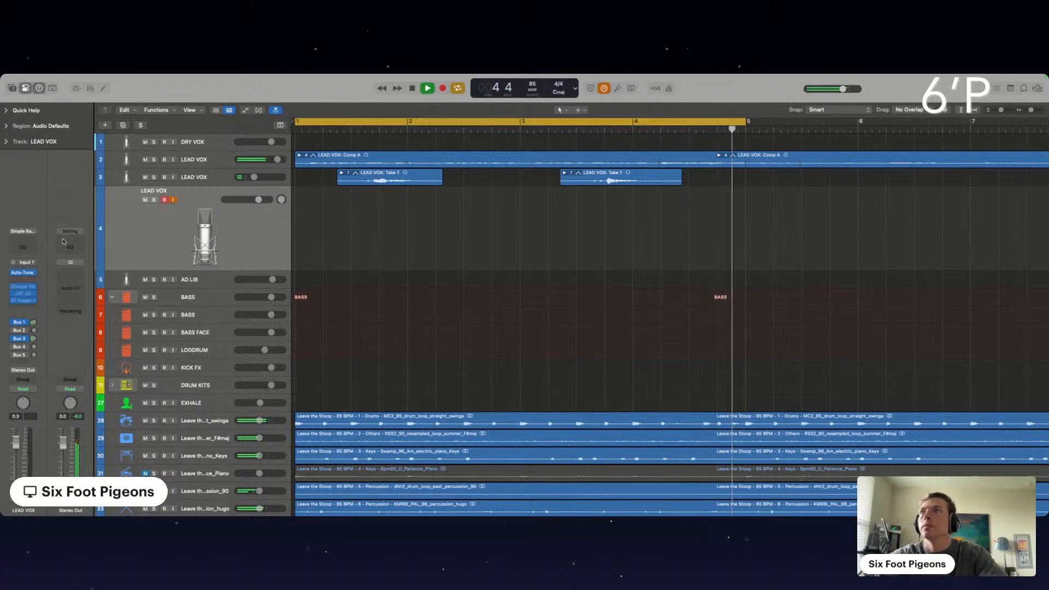
Set the key to D in the new LEAD VOX track's Auto-Tune EFX plug-in and close its window
click(24, 273)
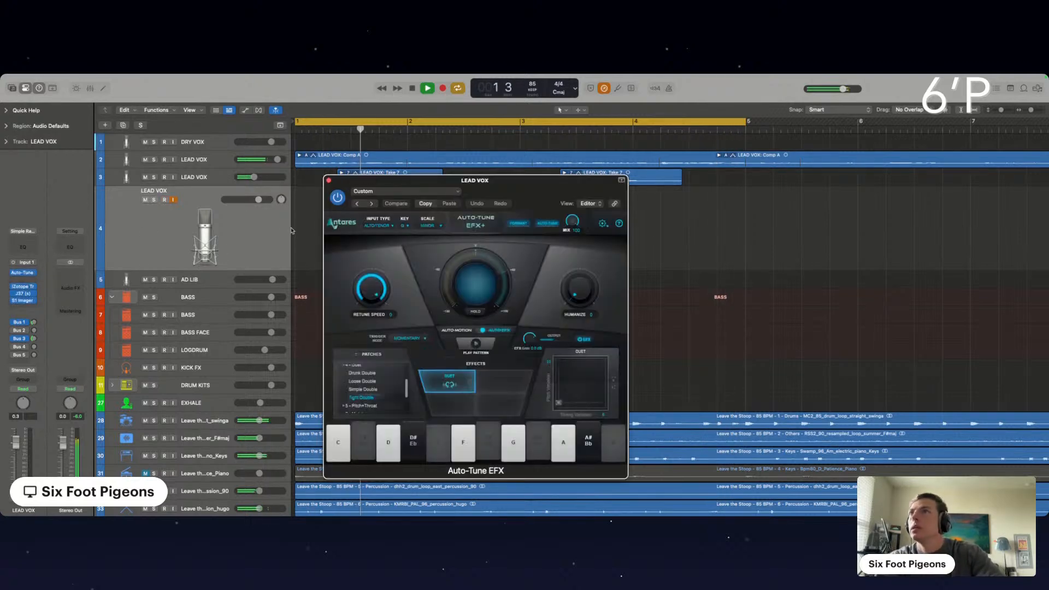
click(402, 225)
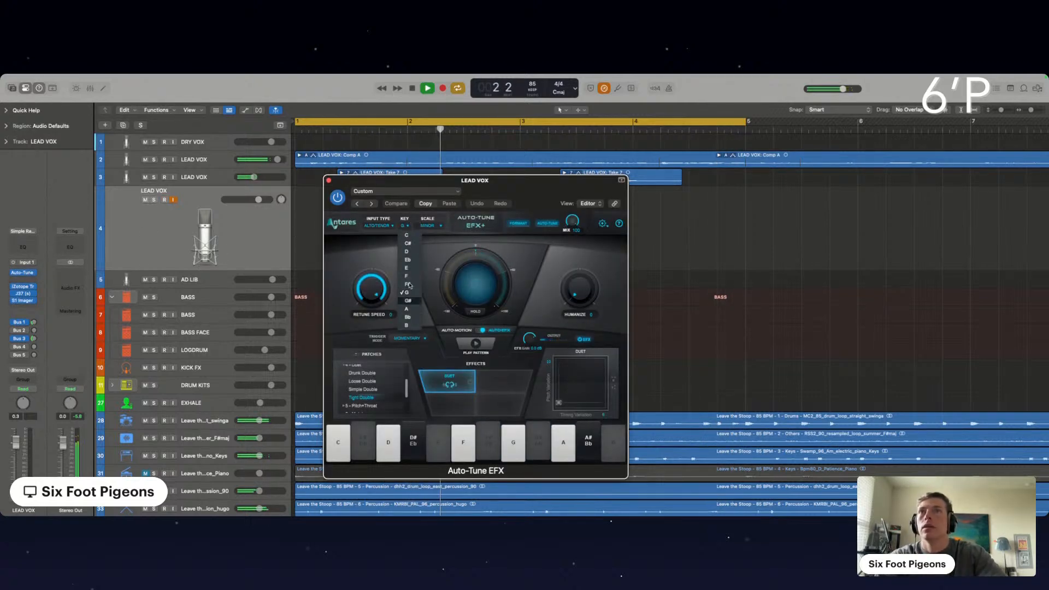
click(412, 252)
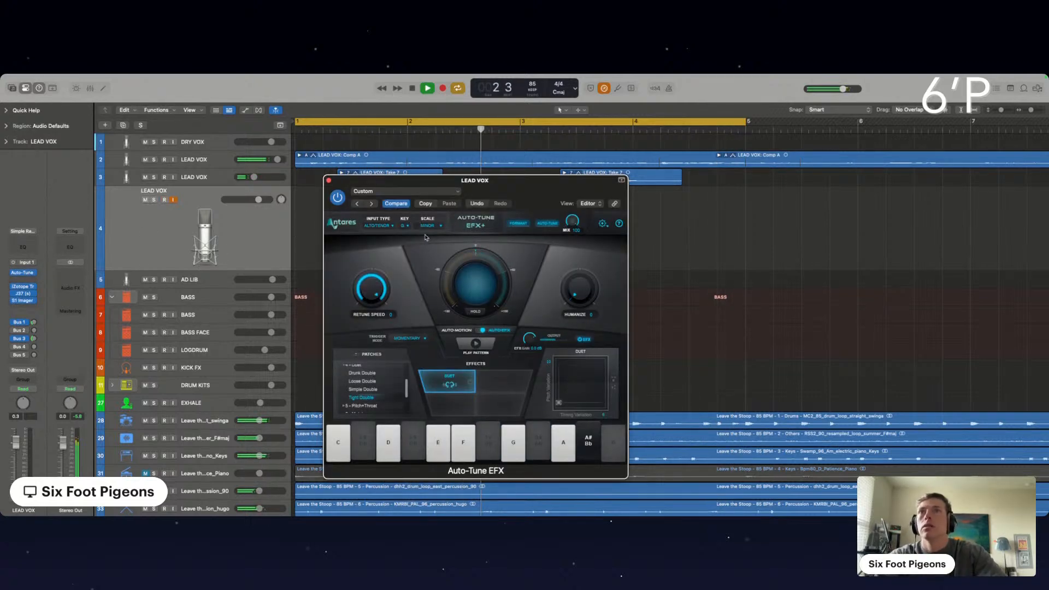
click(328, 180)
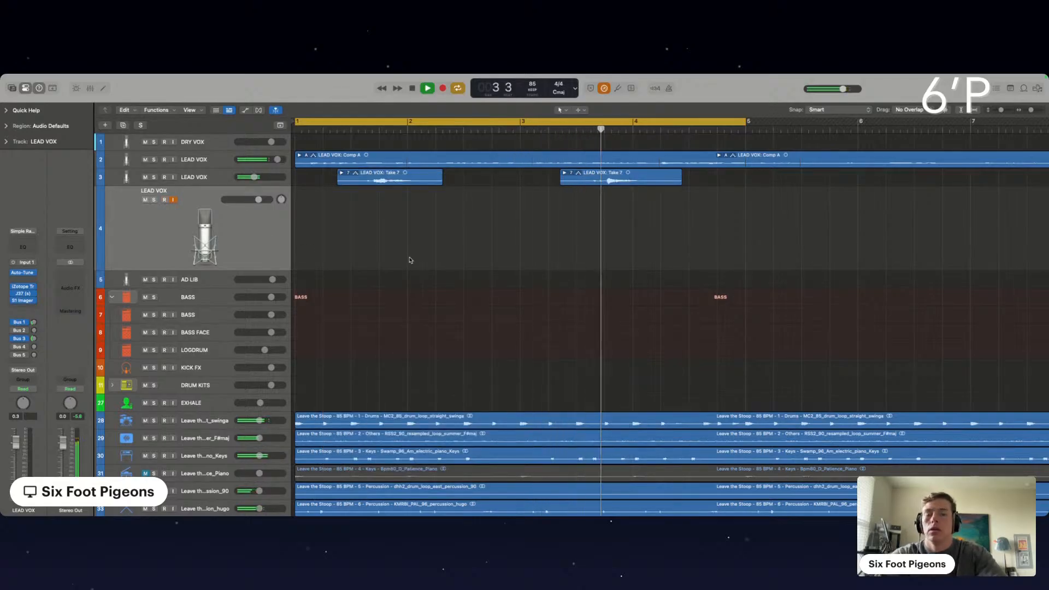
Stop playback and record looped vocal takes over bars 1 to 4 on the Simple Radio Adlib LEAD VOX track
key(space)
key(r)
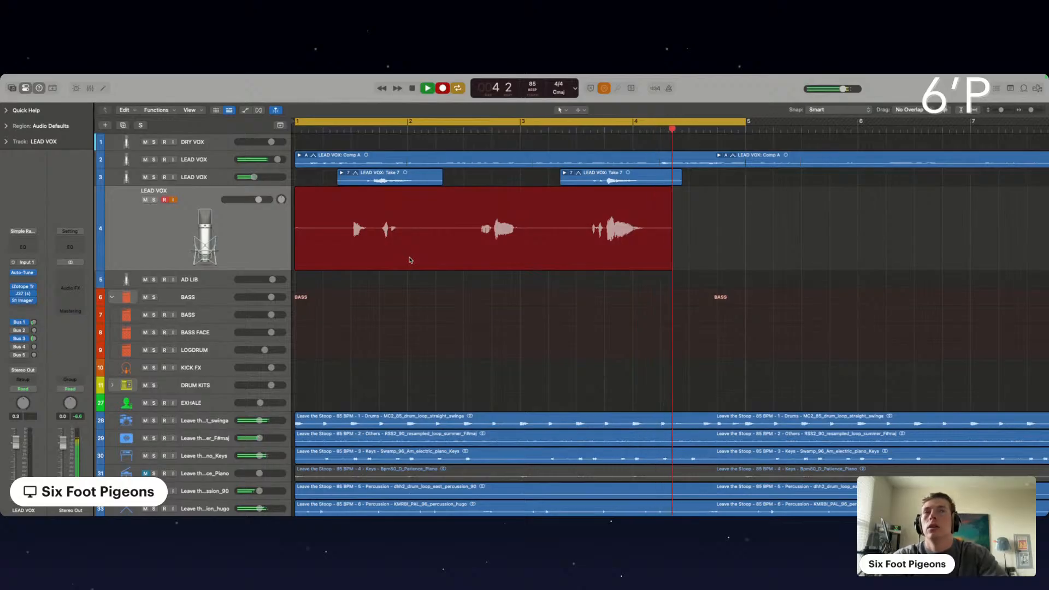
key(space)
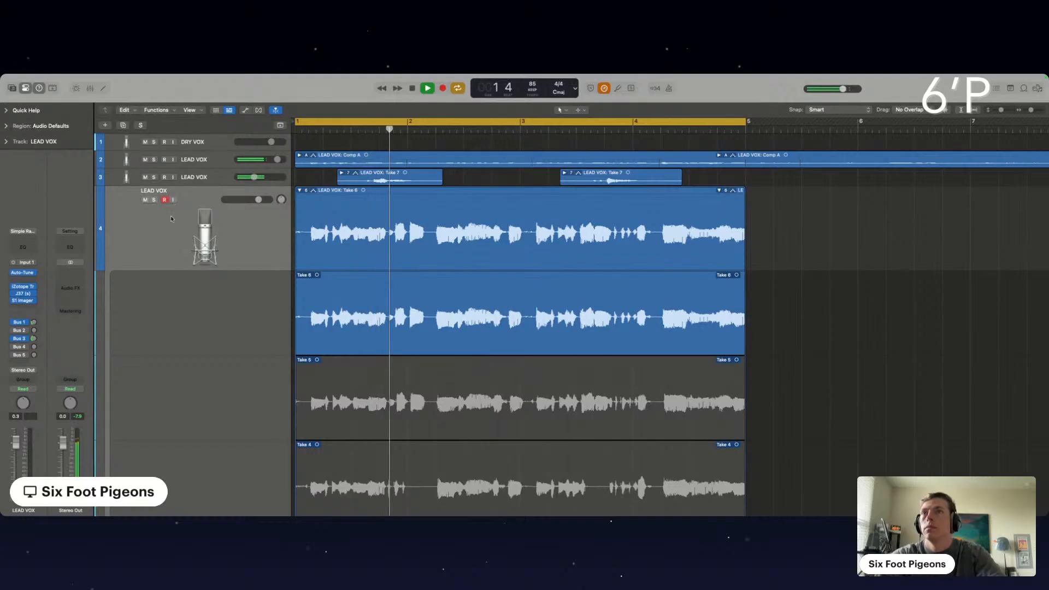
Add a Gain plug-in at the end of that track's effects chain, set its gain to +3.5 dB and close it
click(23, 307)
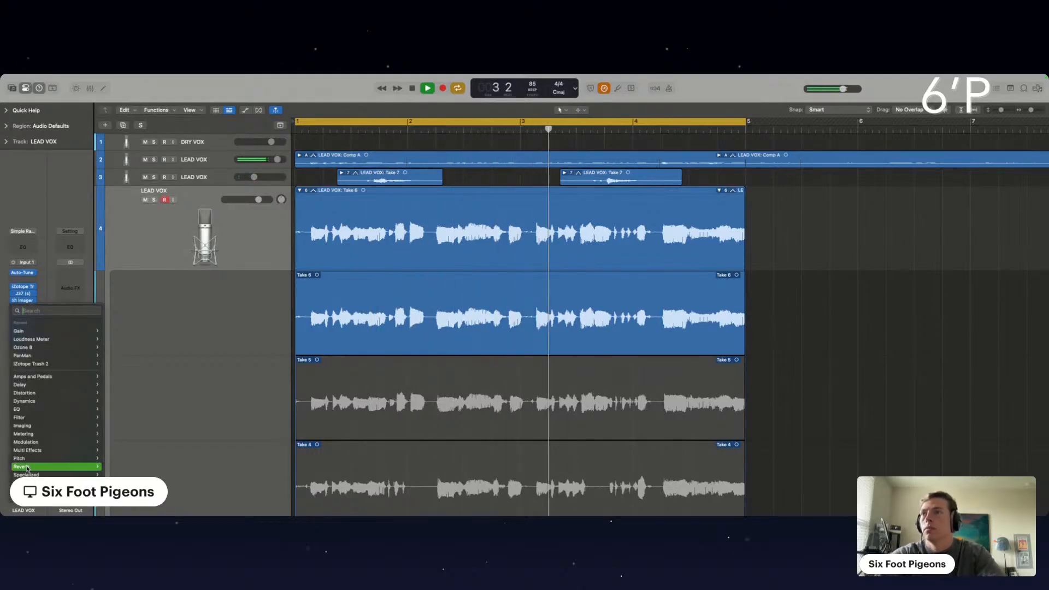
mouse_move(34, 483)
mouse_move(123, 491)
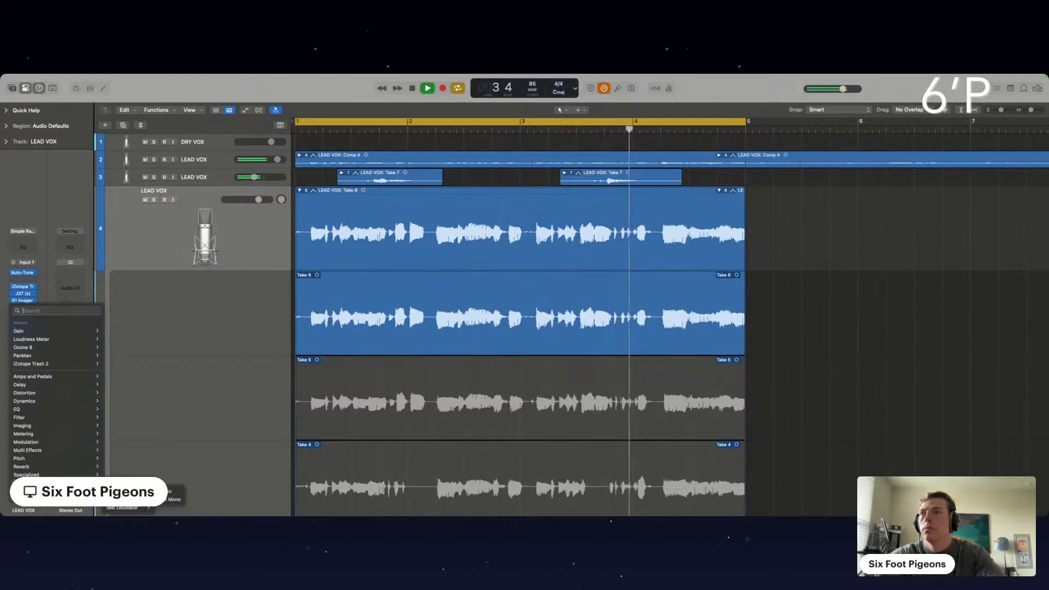
click(164, 491)
drag(345, 248, 345, 245)
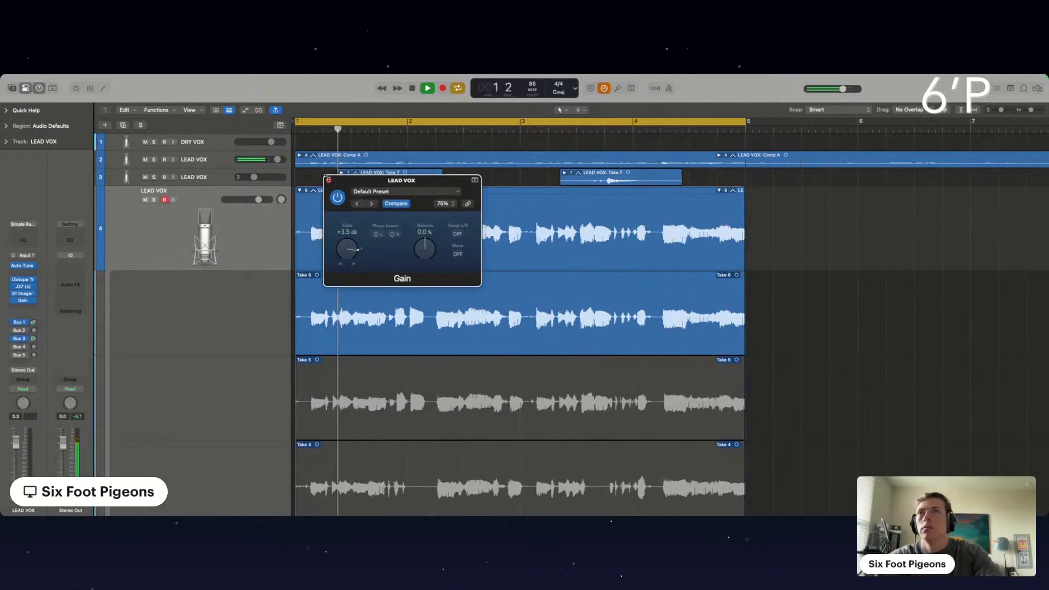
click(329, 179)
Collapse the newly recorded take folder, stop playback and duplicate the Simple Radio Adlib LEAD VOX track
click(299, 191)
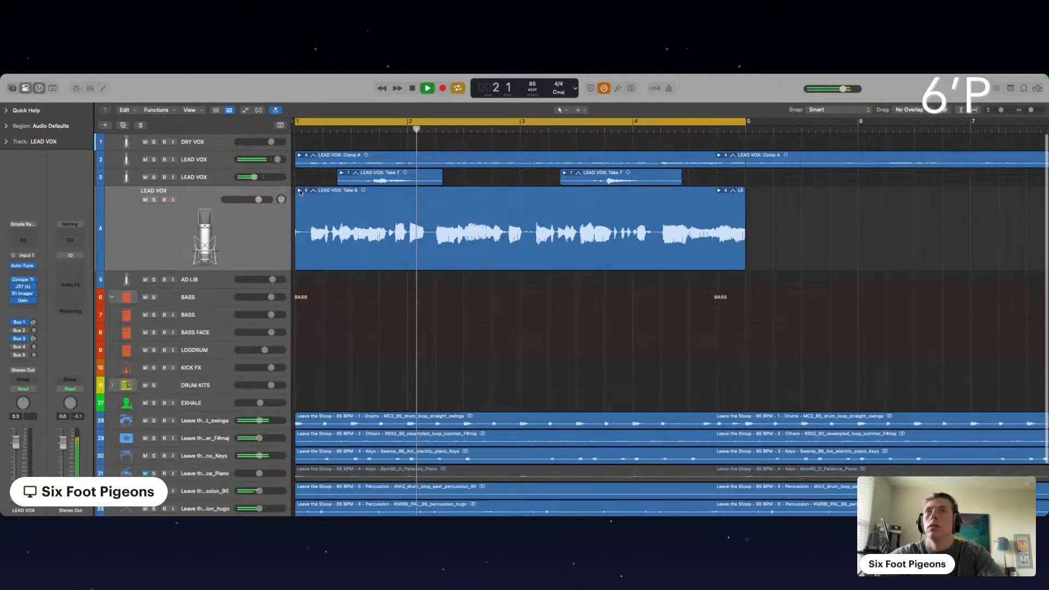
key(space)
click(255, 225)
key(super+d)
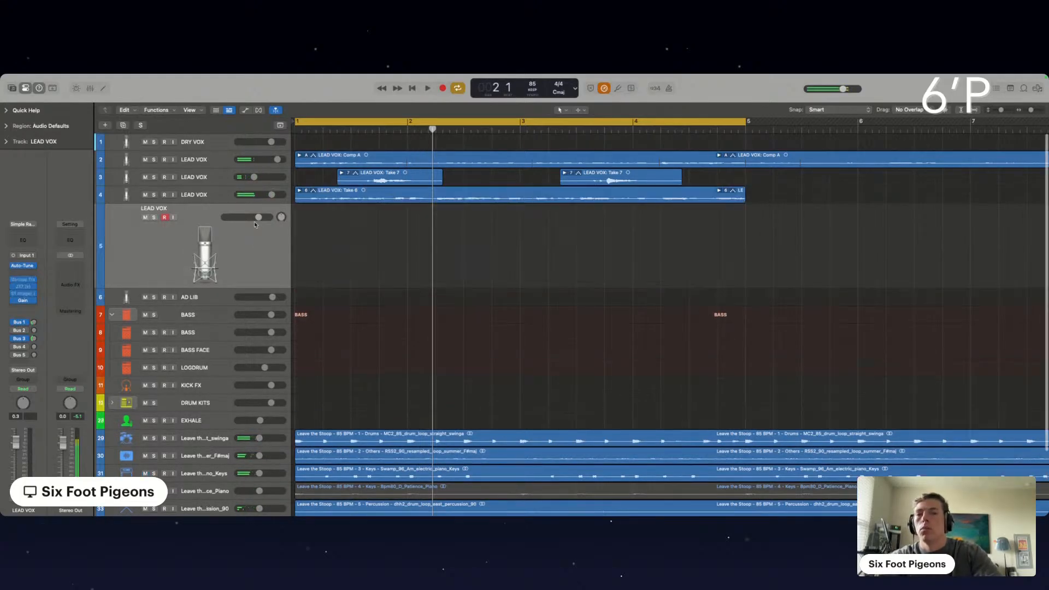
Record-enable the new LEAD VOX duplicate and record looped takes on it over bars 1 to 4
click(165, 217)
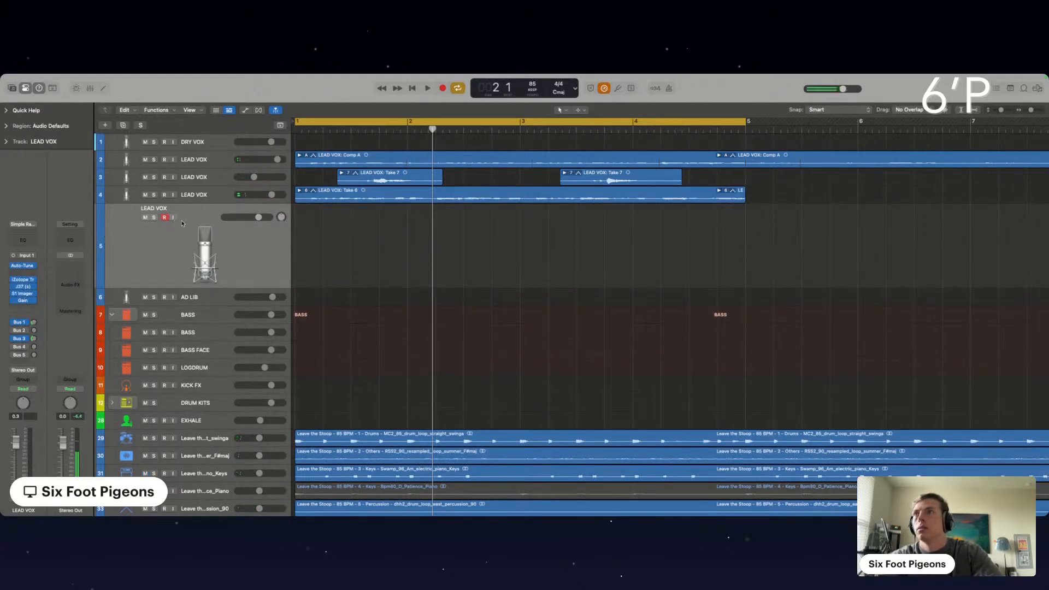
click(165, 218)
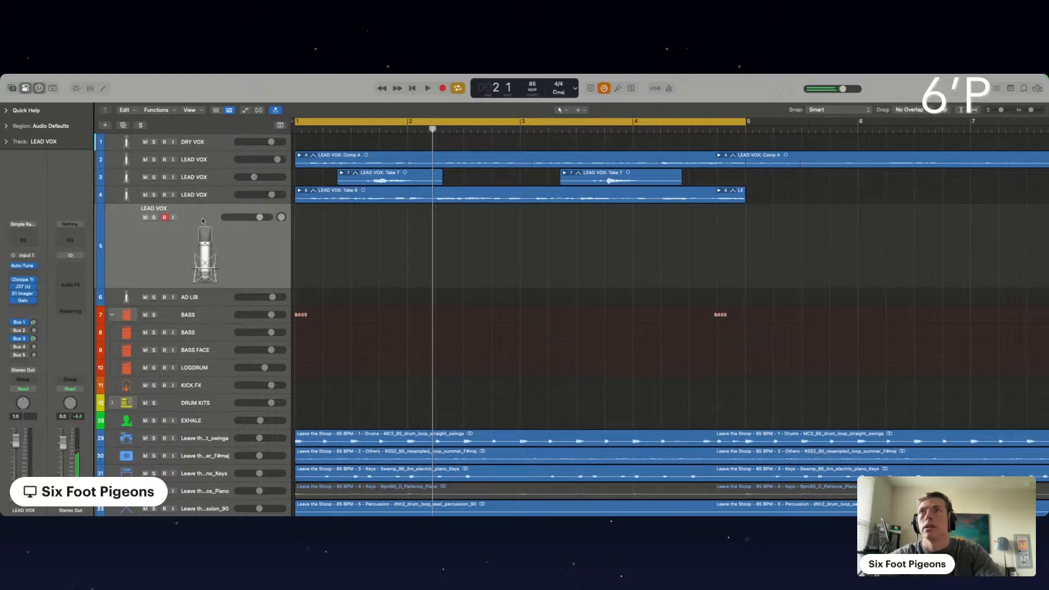
key(r)
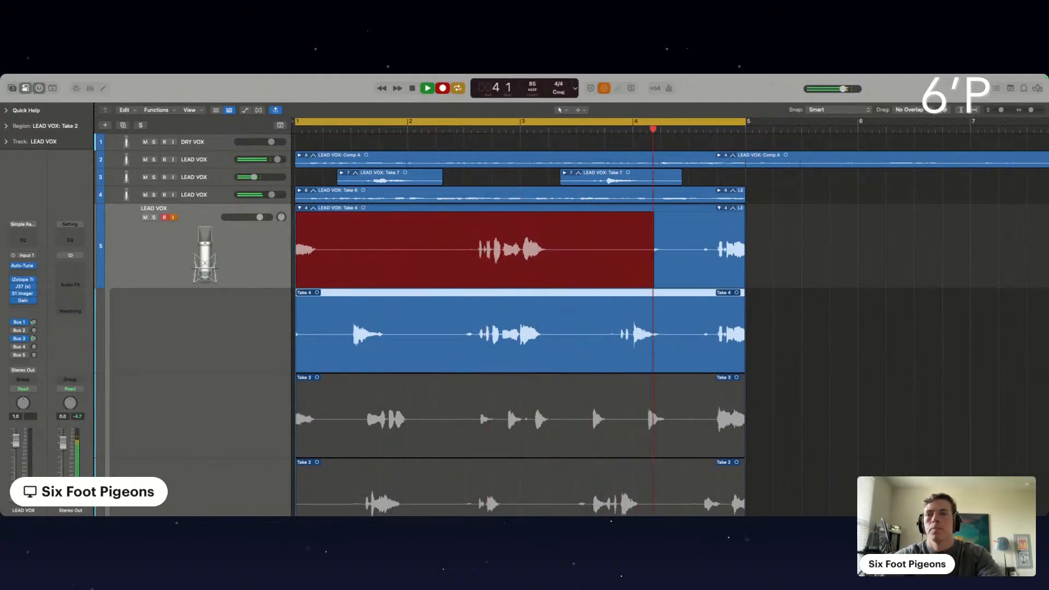
Stop recording, shift the cycle range to run from bar 1 beat 3 to bar 5 beat 3, and record more takes
key(space)
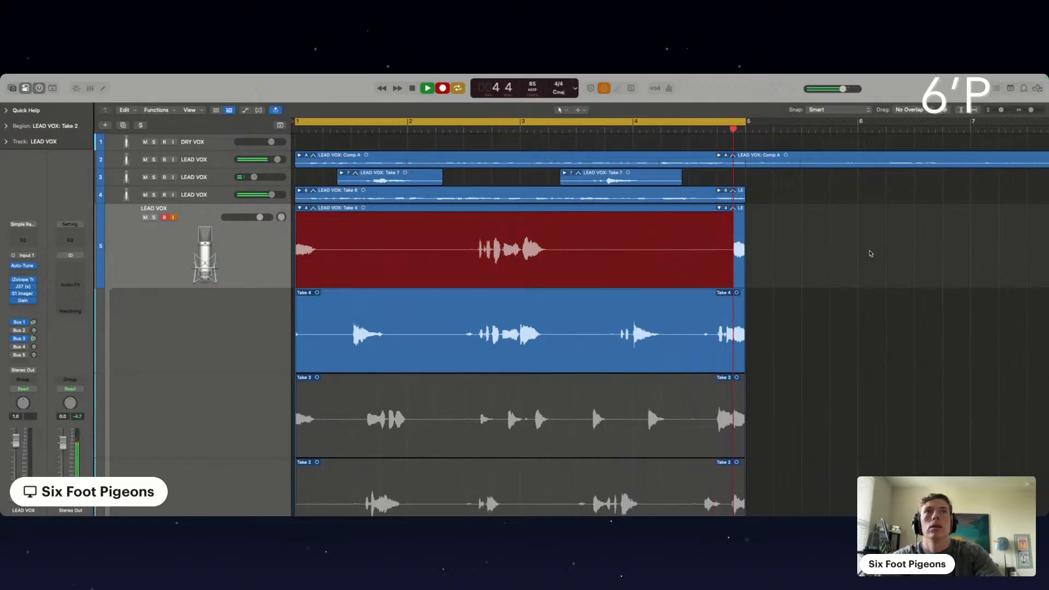
drag(421, 123, 478, 123)
key(r)
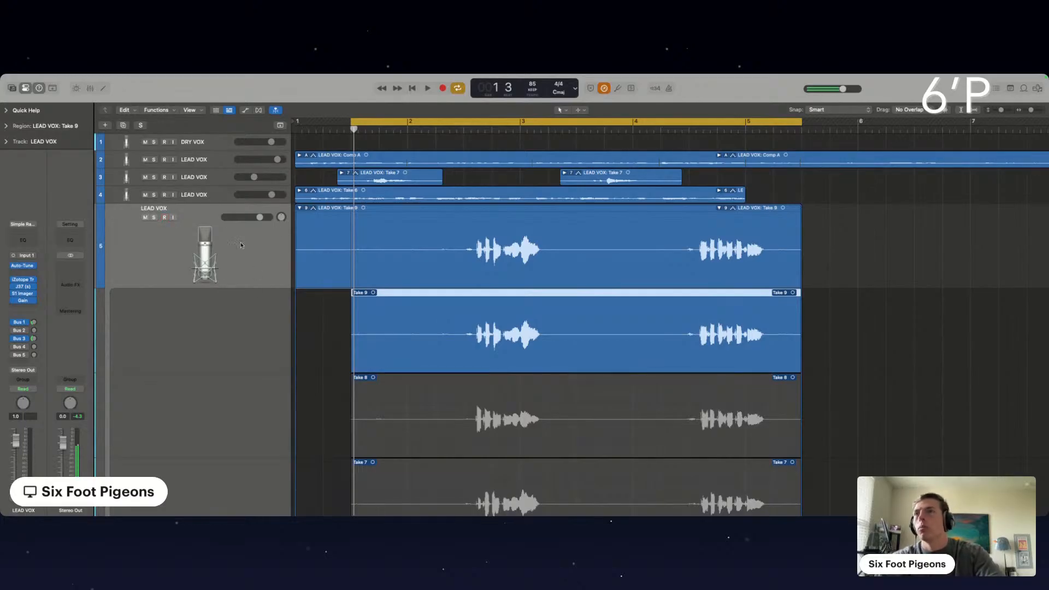
Play back the new LEAD VOX take folder and comp its first phrase from Take 8, keeping Take 9 for the second
click(300, 208)
key(space)
scroll(450, 262, up, 5)
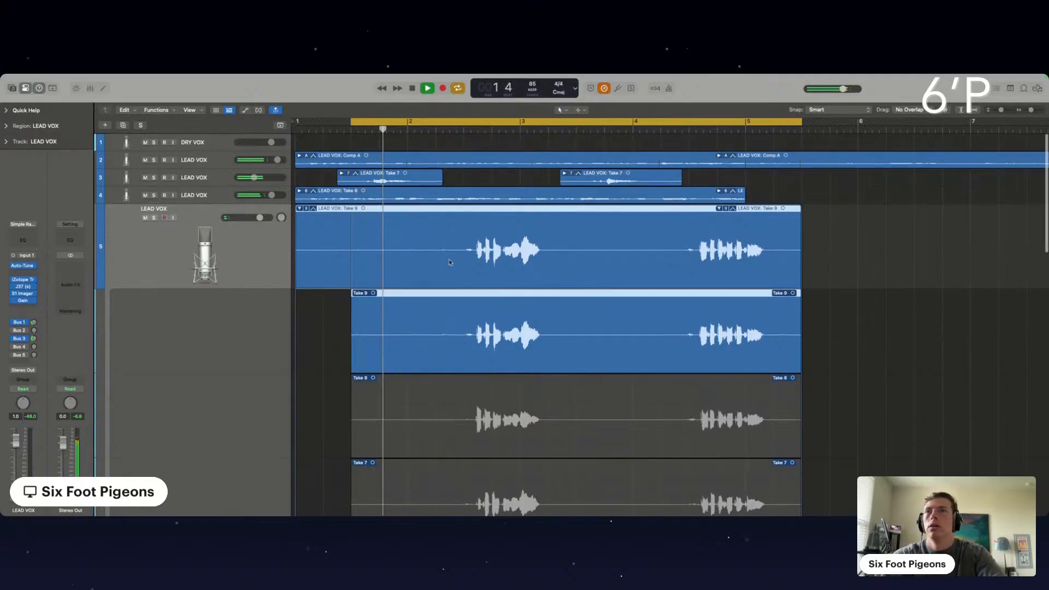
scroll(450, 262, up, 1)
scroll(449, 261, up, 1)
scroll(448, 261, down, 1)
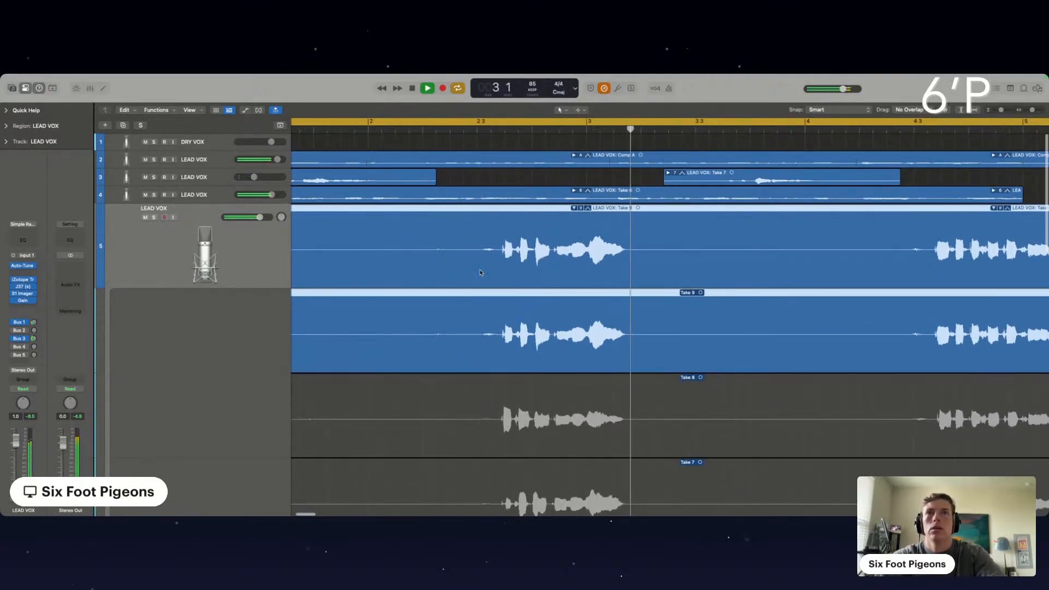
click(543, 391)
click(544, 346)
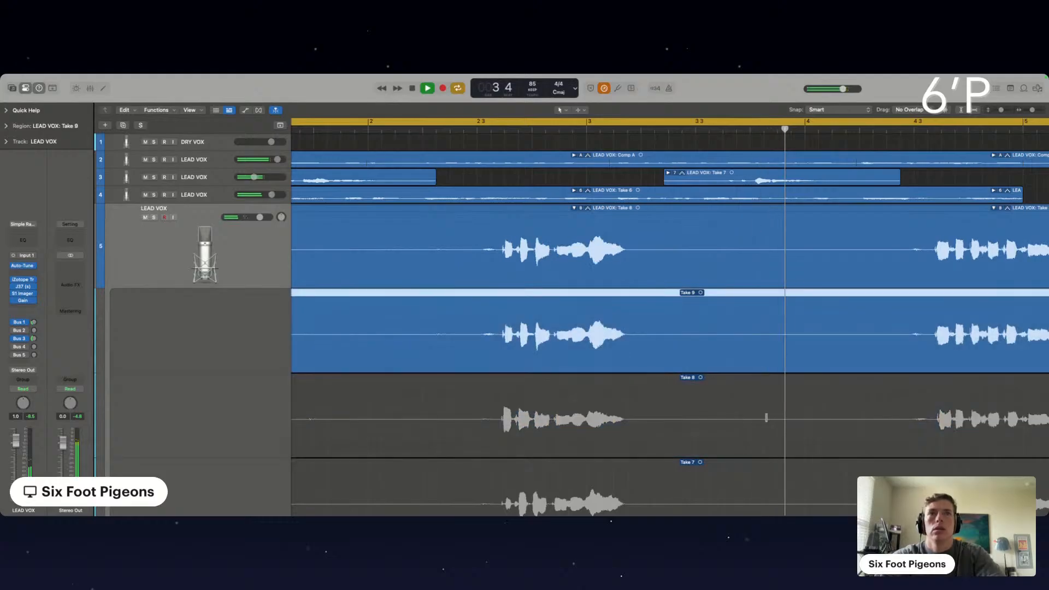
scroll(803, 414, down, 5)
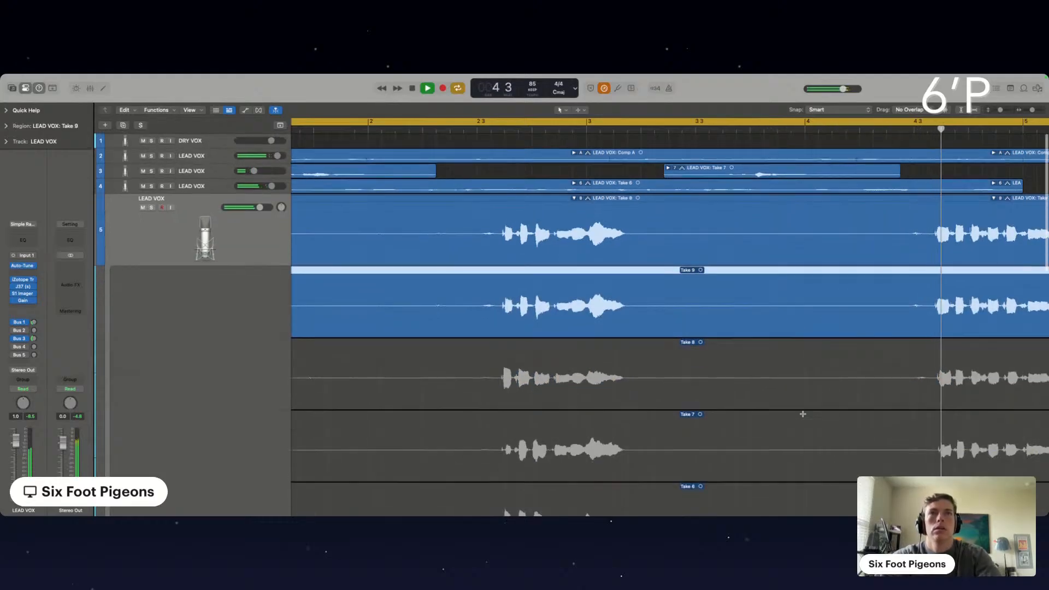
scroll(803, 414, up, 3)
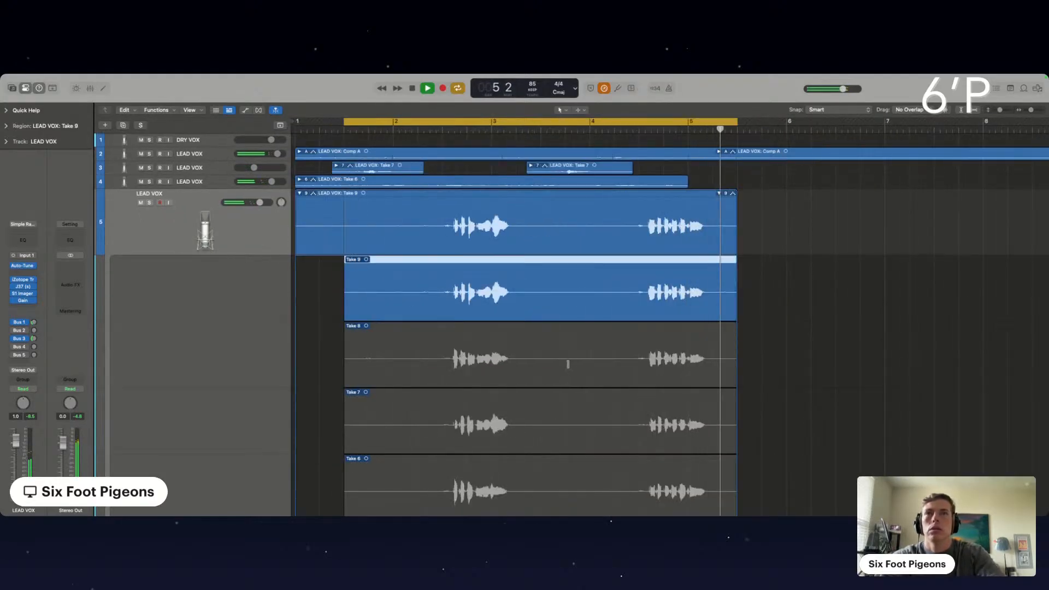
drag(565, 356, 265, 355)
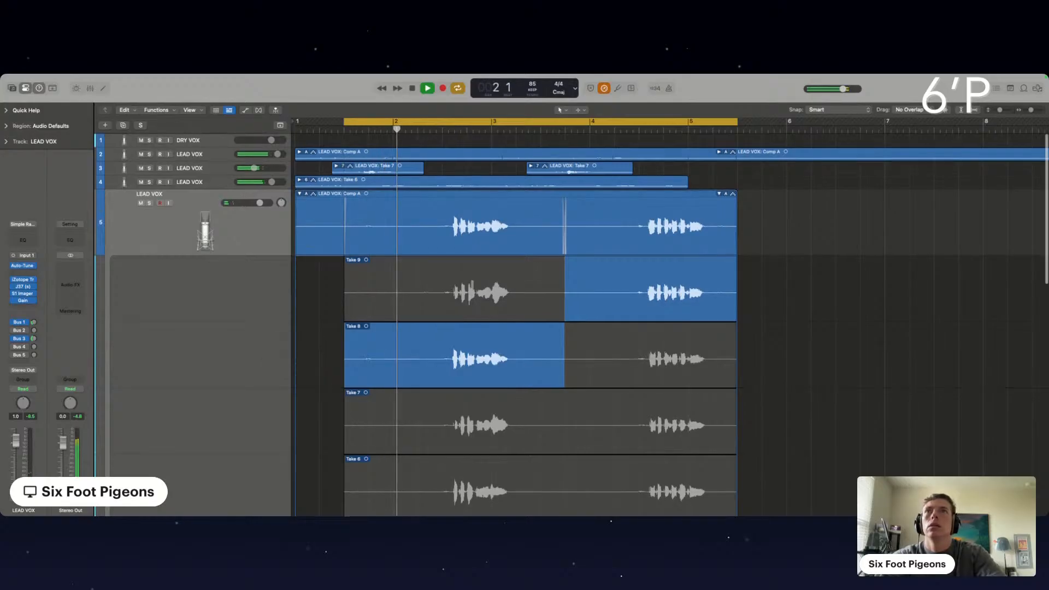
Split the comped LEAD VOX take folder at about bar 2 beat 2 and delete the part before it
click(418, 224)
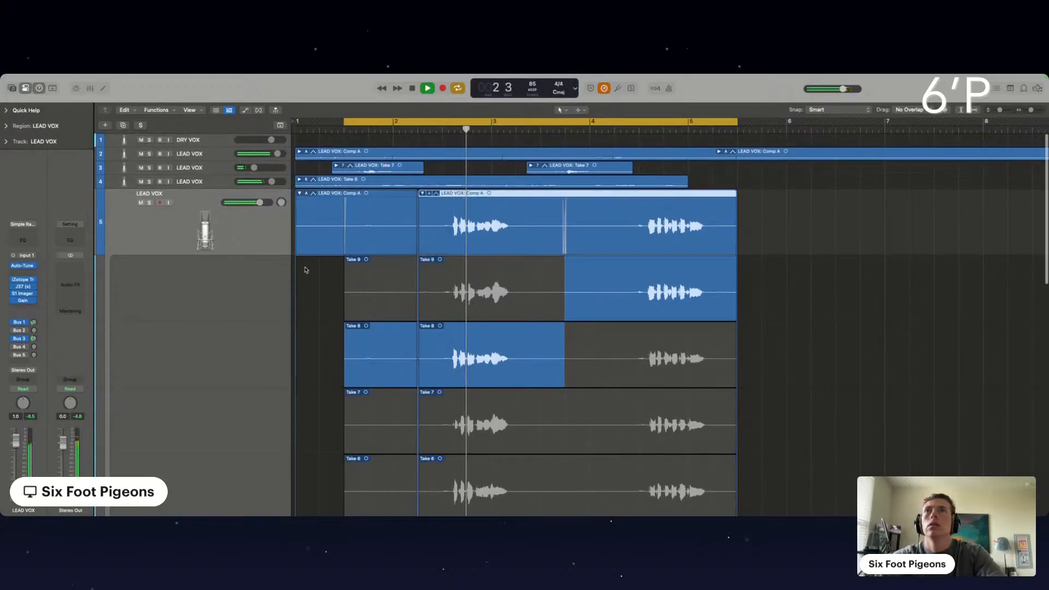
click(314, 225)
key(Delete)
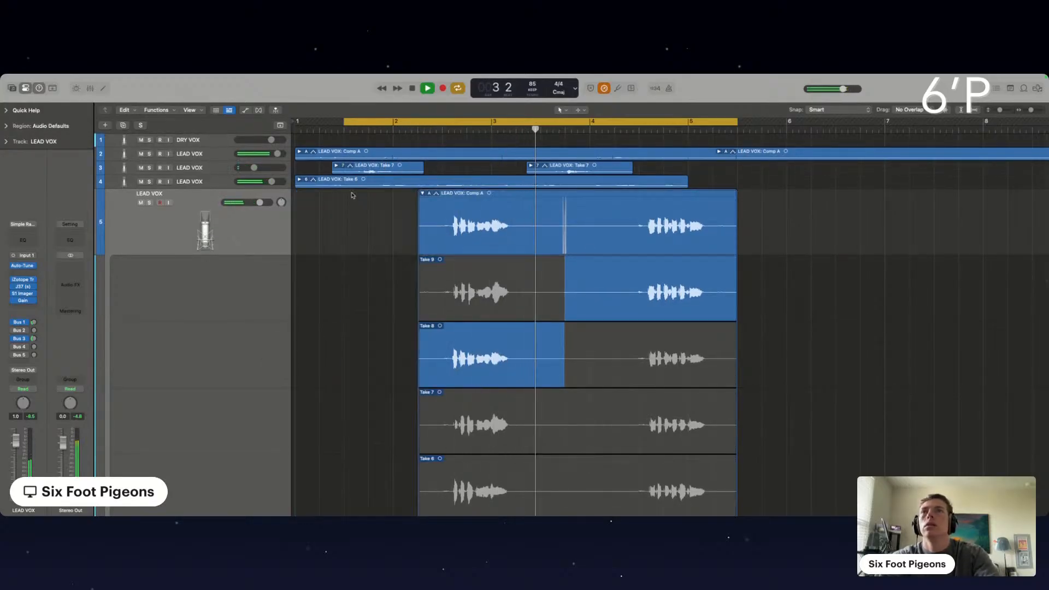
Extend the cycle range's start to bar 1 and record two short takes there on the LEAD VOX track with input monitoring on
drag(345, 121, 295, 122)
click(160, 202)
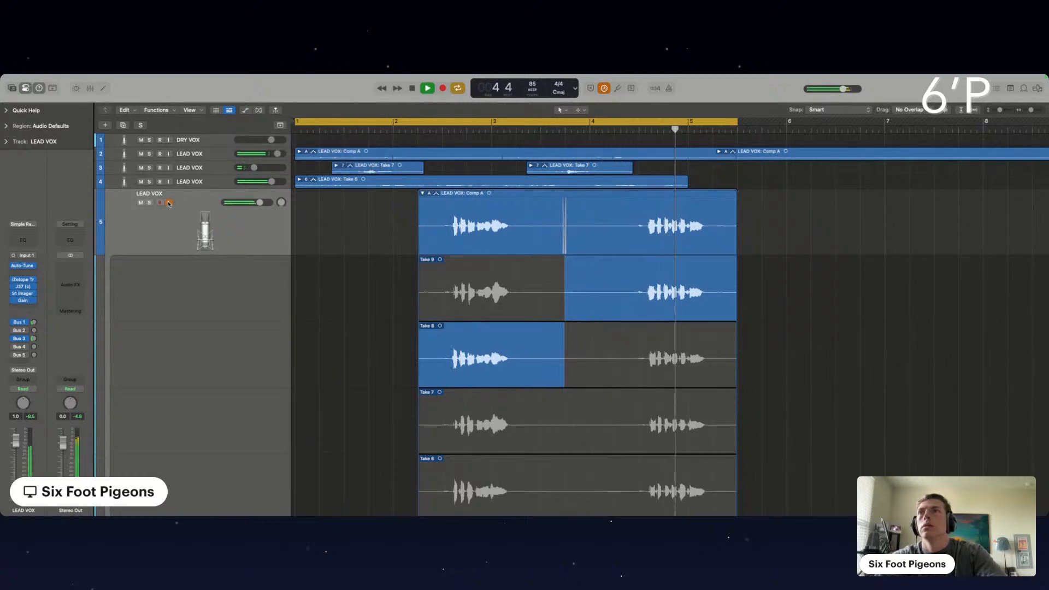
key(space)
key(r)
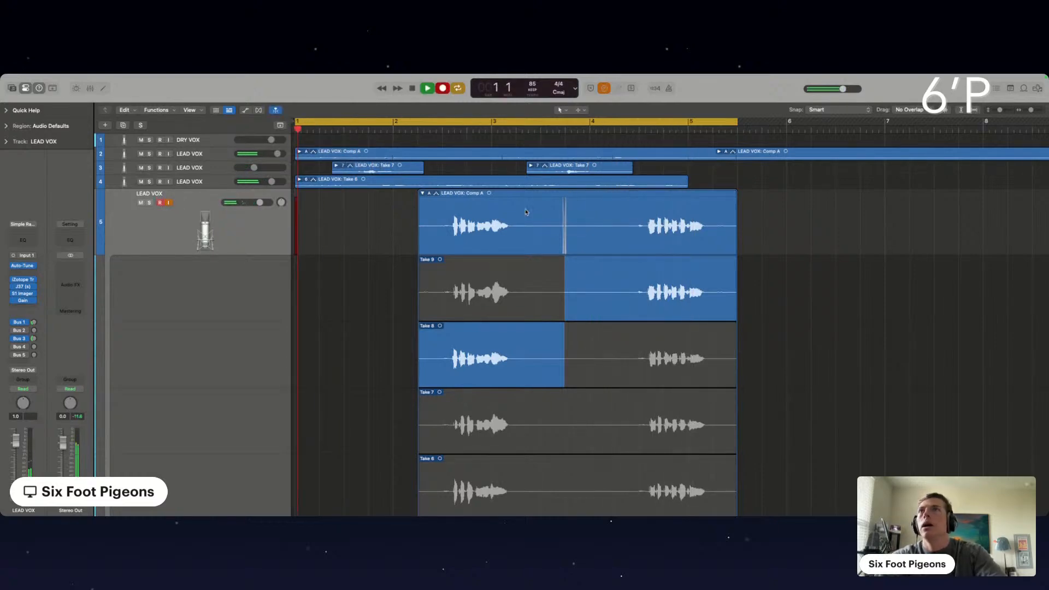
key(space)
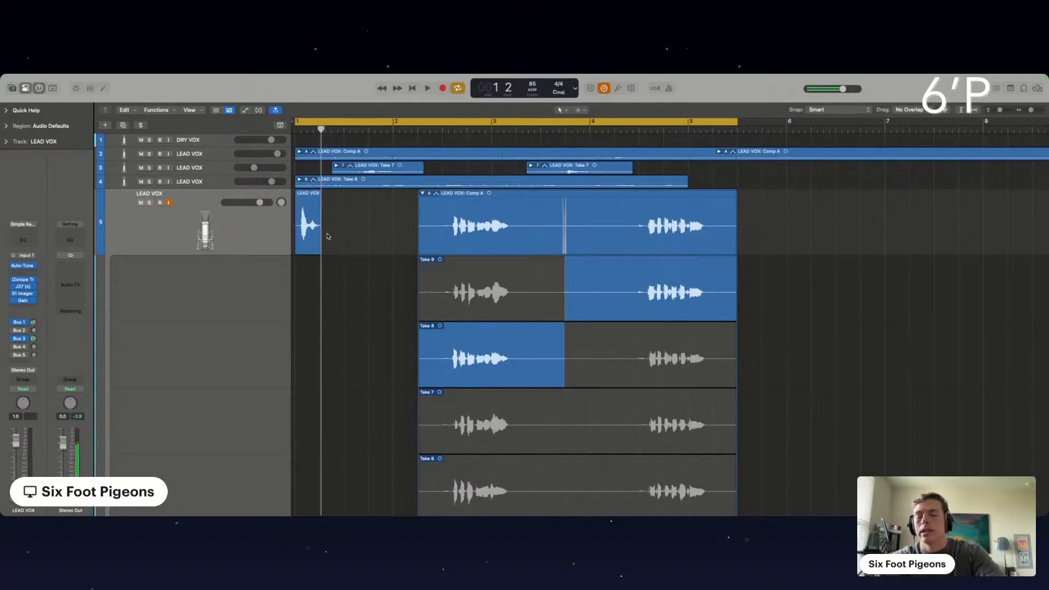
key(r)
key(space)
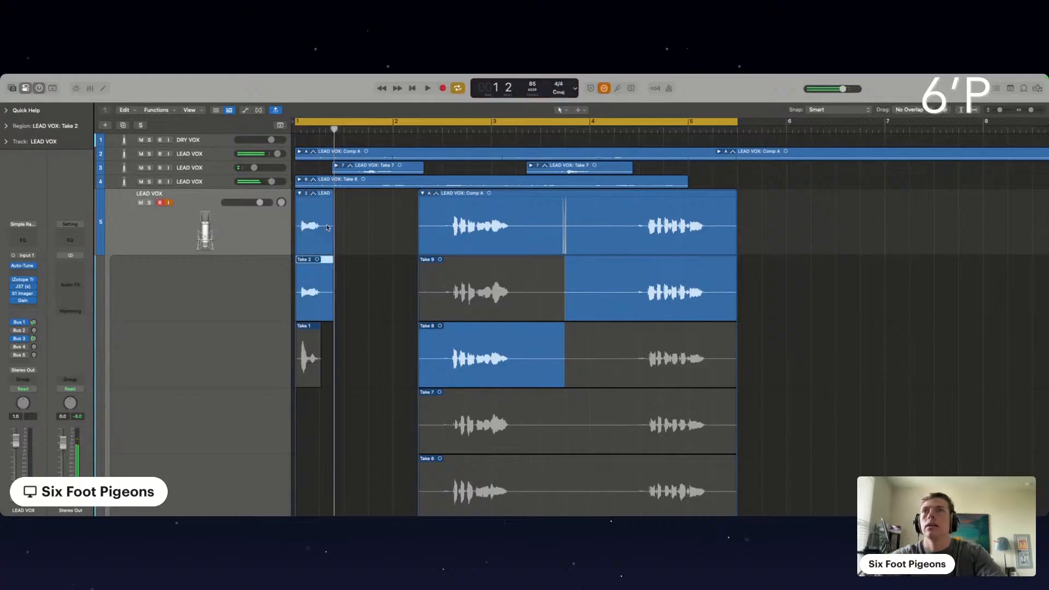
Duplicate the LEAD VOX track and delete the short bar 1 takes from the original, including their recorded audio files
key(super+d)
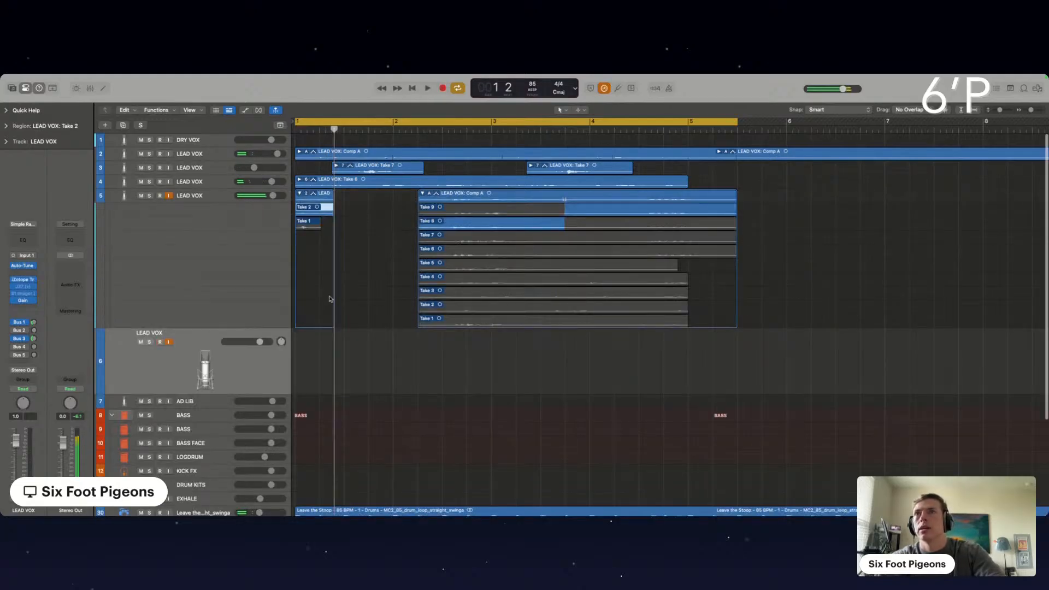
key(BackSpace)
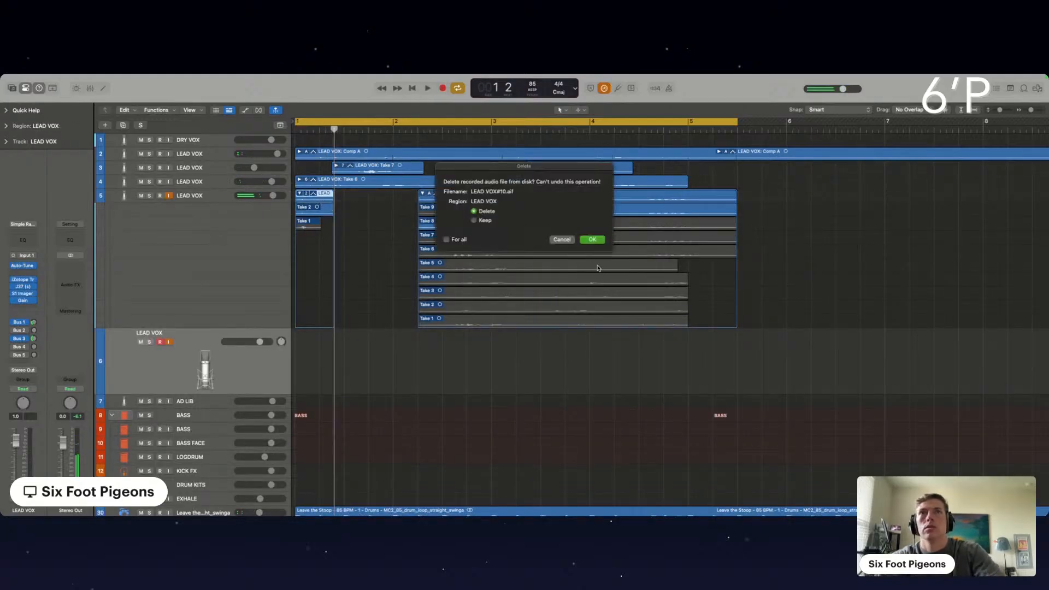
click(593, 239)
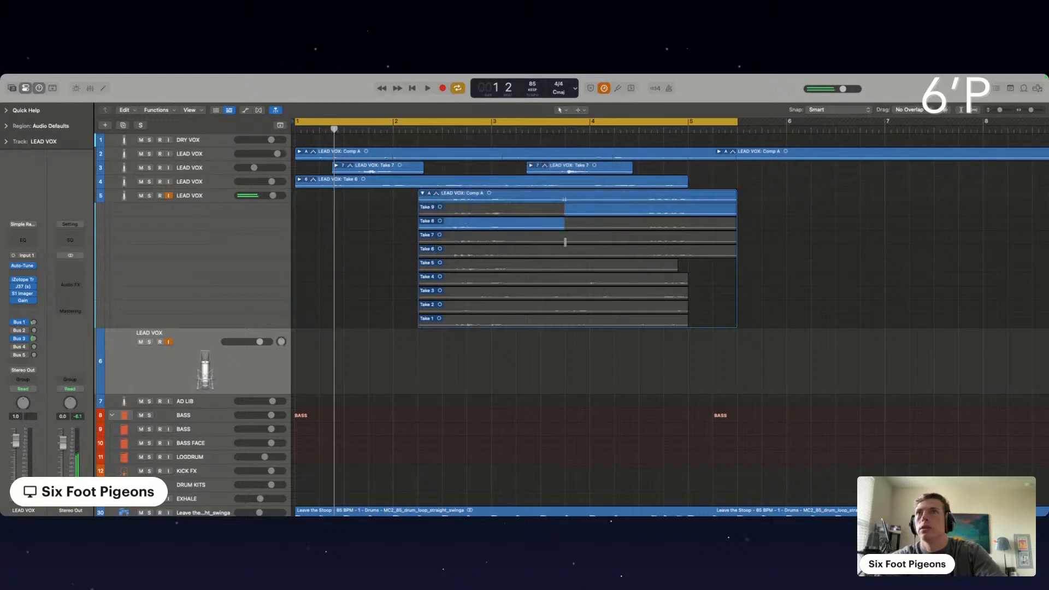
Record looped takes on the new LEAD VOX duplicate, shortening the cycle range to end at bar 3 between passes
key(r)
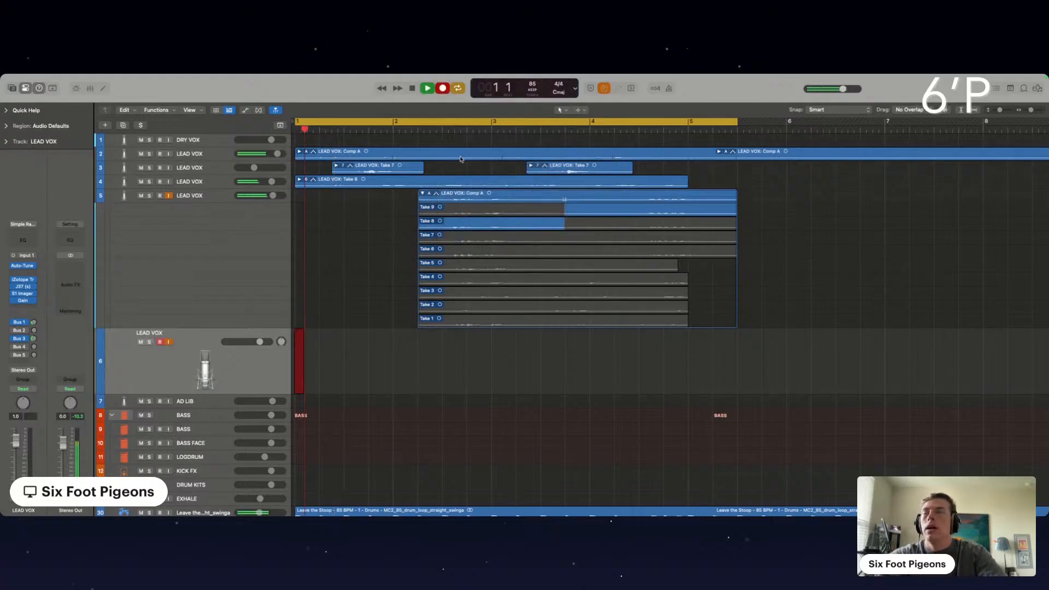
key(space)
drag(739, 126, 490, 146)
key(r)
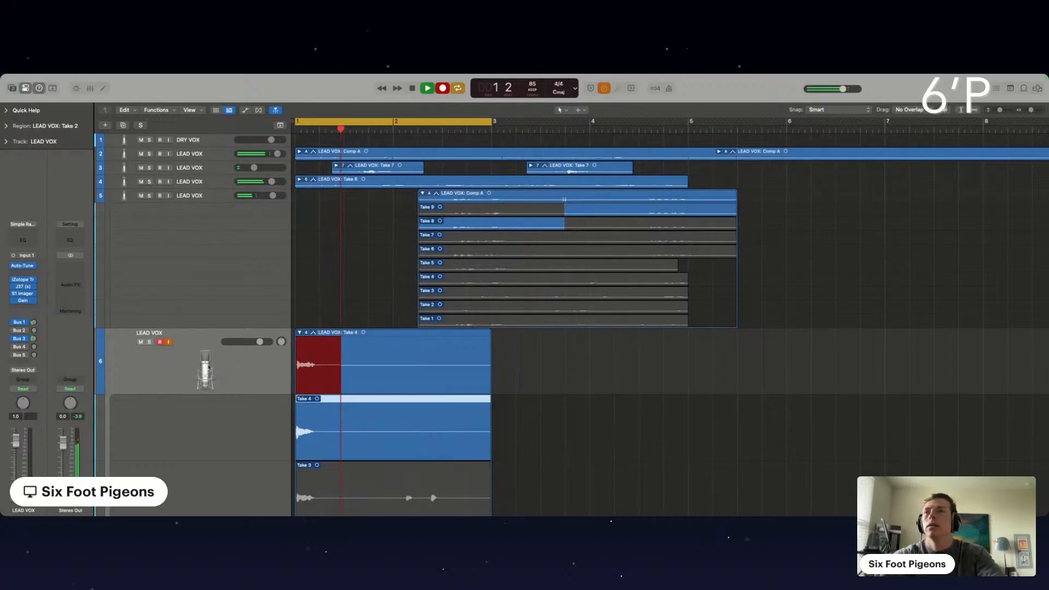
key(space)
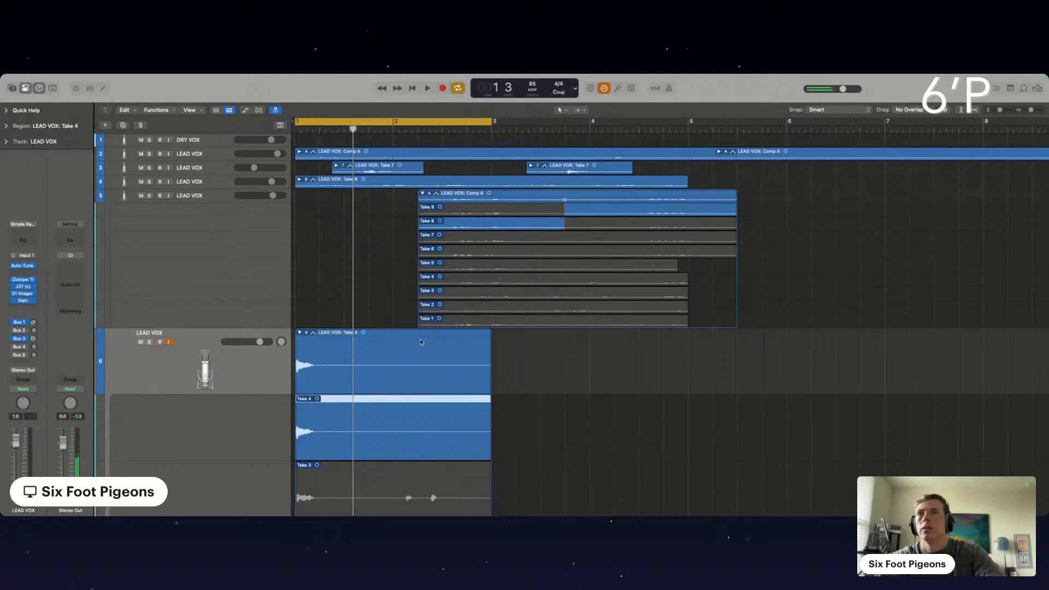
Split the newly recorded take folder at about bar 2 beat 2 and delete the part after it
click(417, 370)
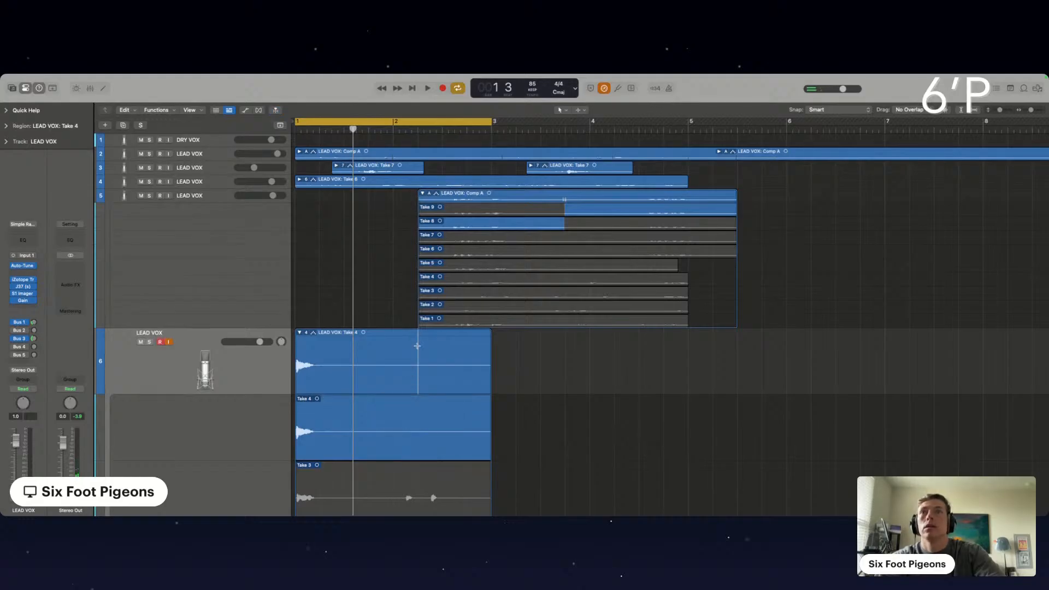
double_click(417, 346)
key(Delete)
Move the trimmed take folder up to bar 1 of the LEAD VOX track above and delete the emptied duplicate track
drag(371, 333, 371, 194)
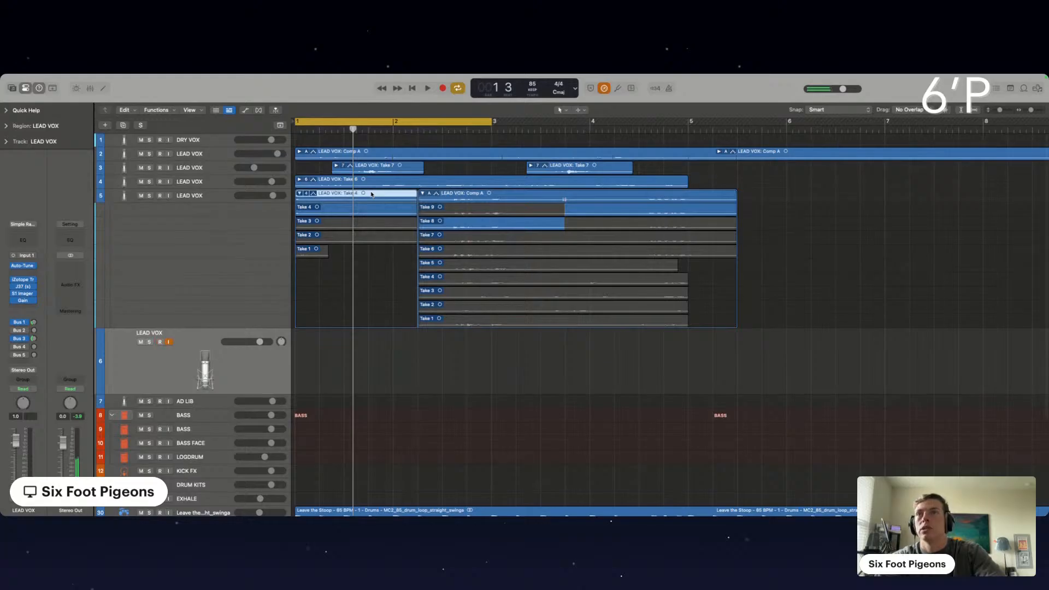
key(space)
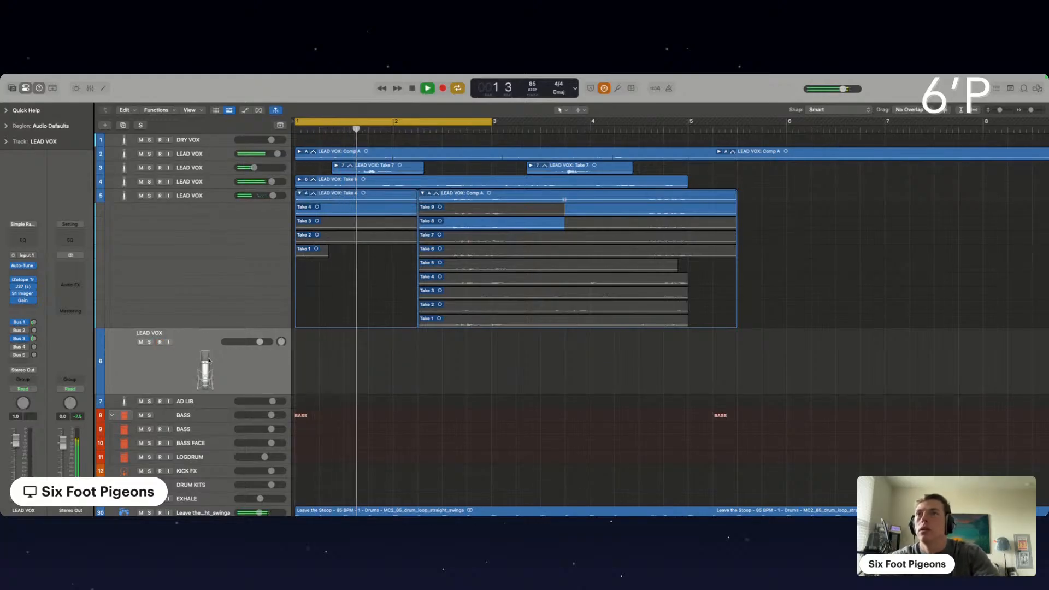
key(super+BackSpace)
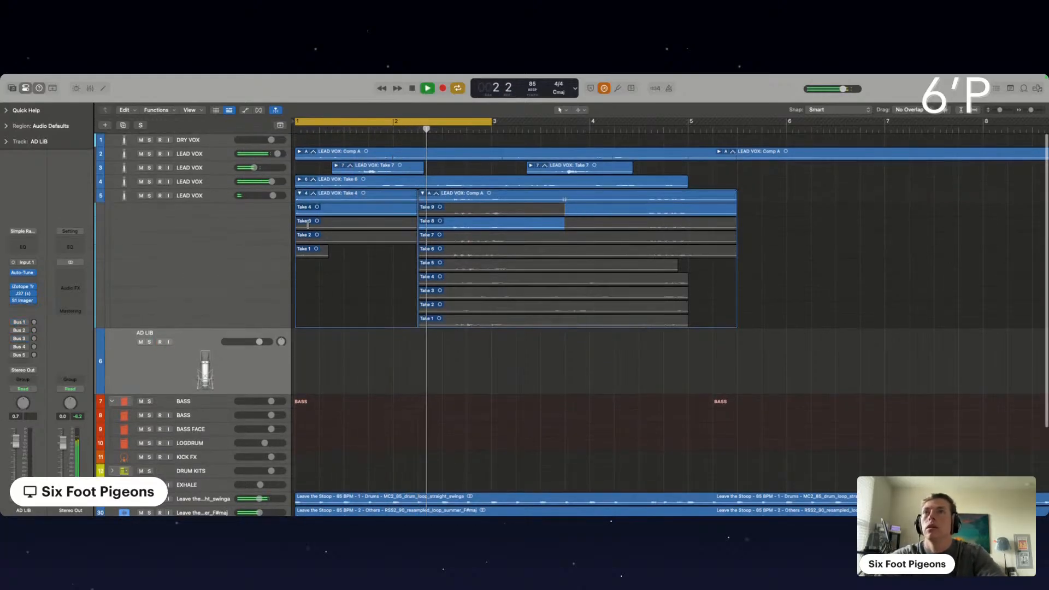
Shorten the opening take folder to end just after bar 1 beat 3 and extend the cycle range to bar 5
drag(417, 208, 354, 208)
drag(493, 122, 687, 152)
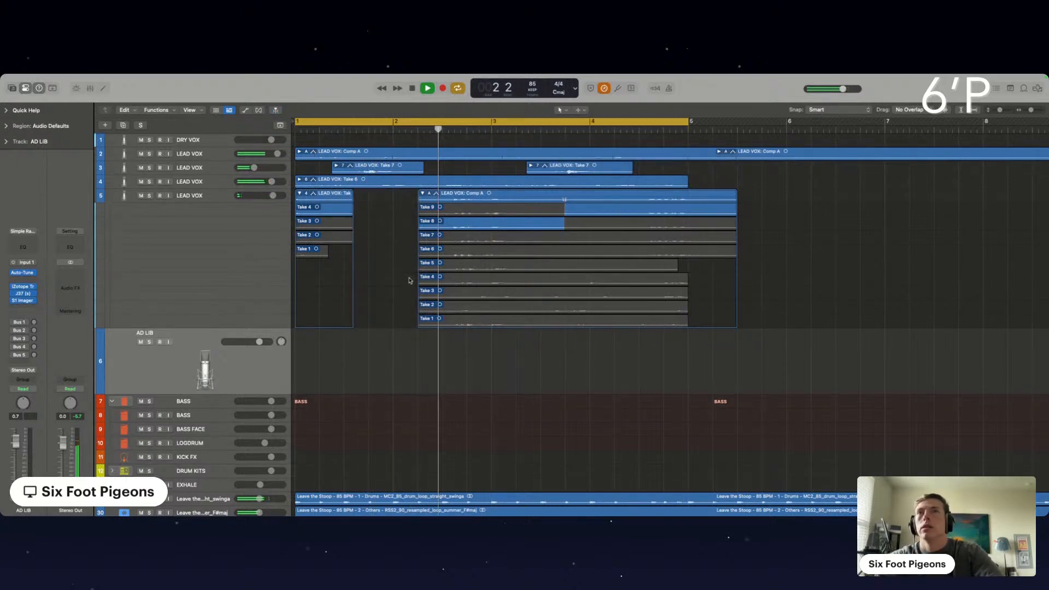
Collapse both LEAD VOX take folders and delete the silence between the comp's two phrases, from about bar 3 beat 2 to bar 4 beat 2
click(423, 194)
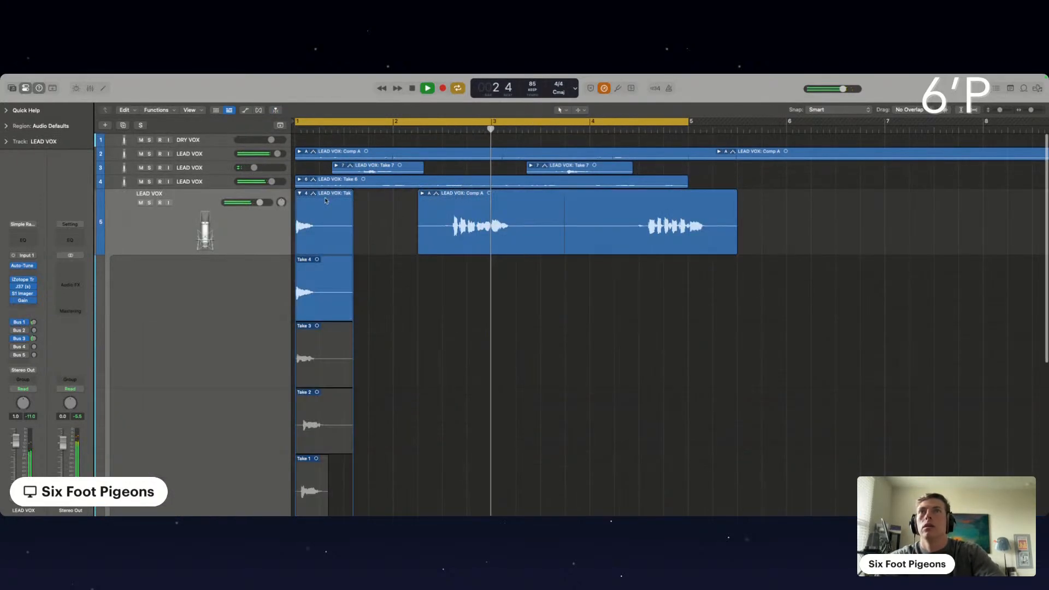
click(298, 193)
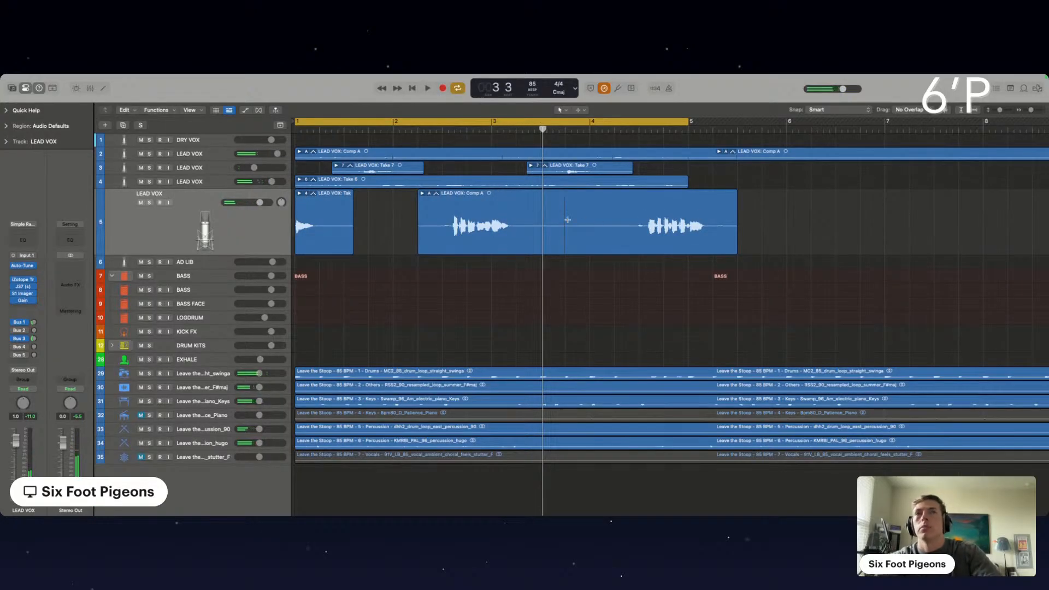
drag(529, 220, 627, 223)
key(Delete)
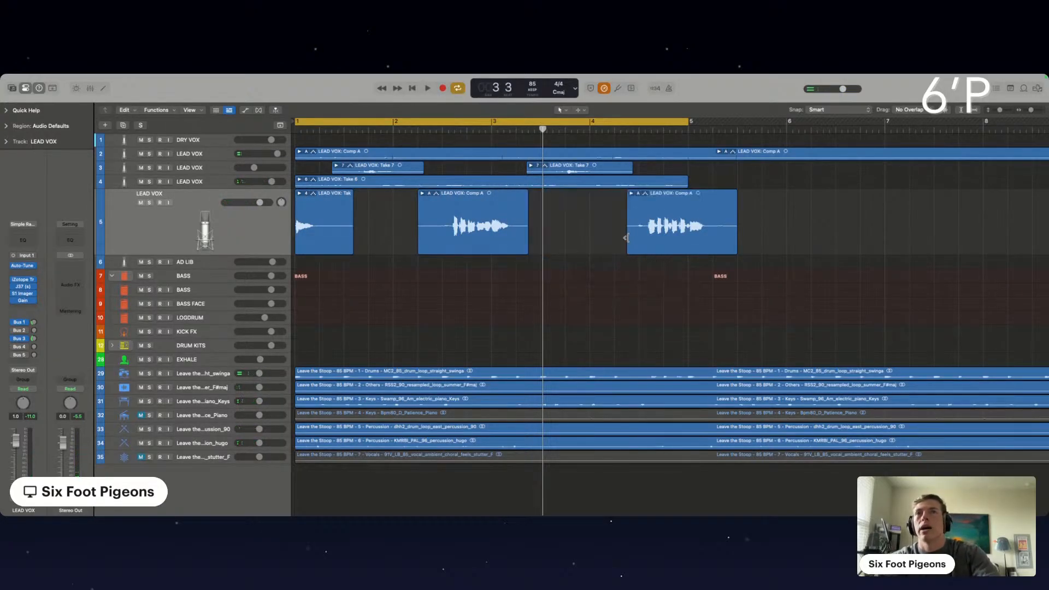
Delete the silent tail of the opening LEAD VOX take from just after bar 1 beat 2
scroll(359, 205, up, 1)
scroll(216, 247, down, 1)
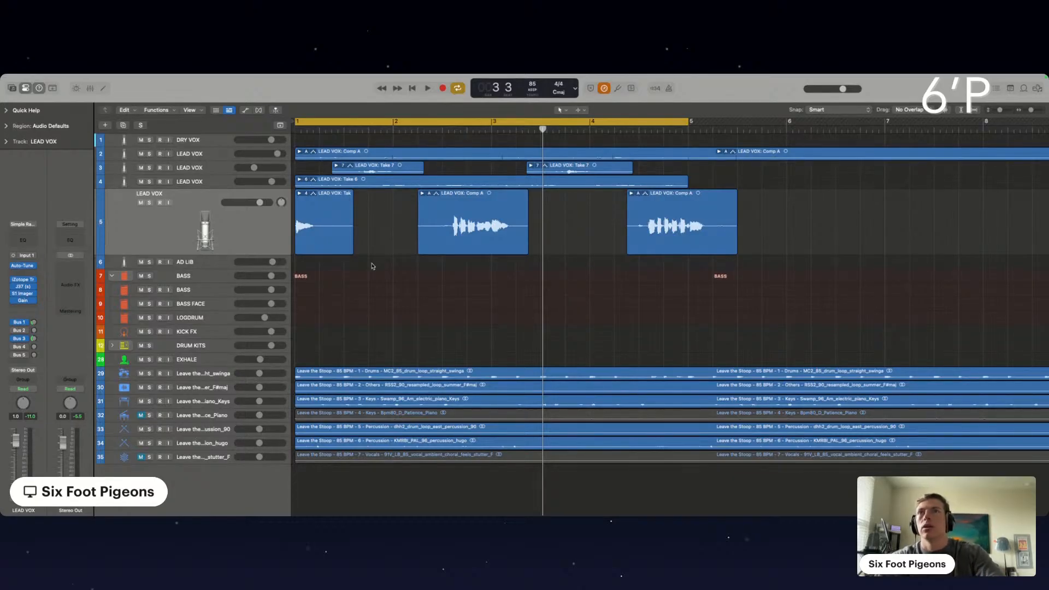
drag(329, 237, 383, 248)
key(Delete)
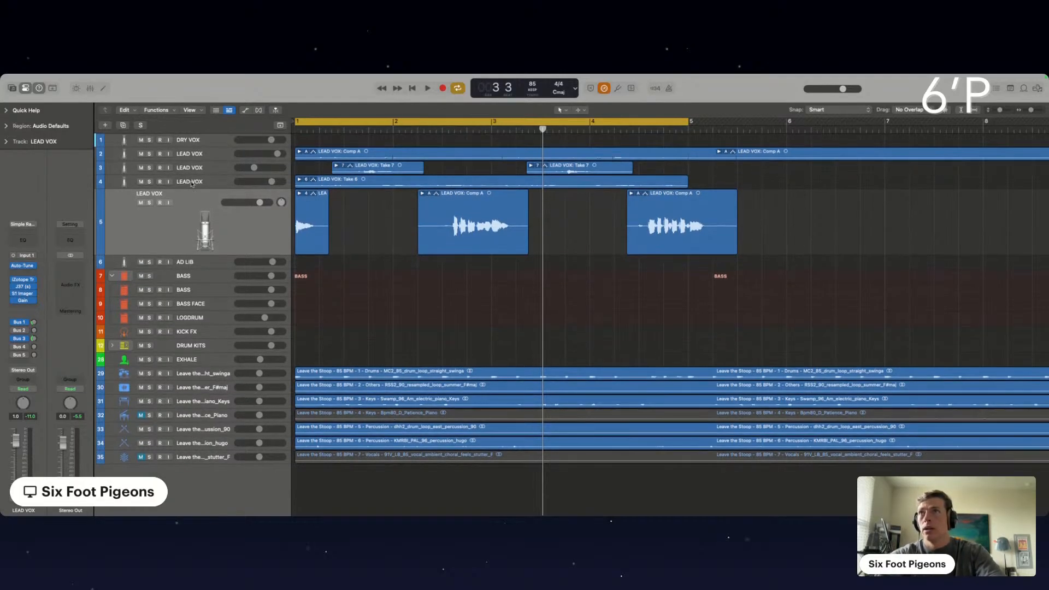
scroll(191, 185, up, 4)
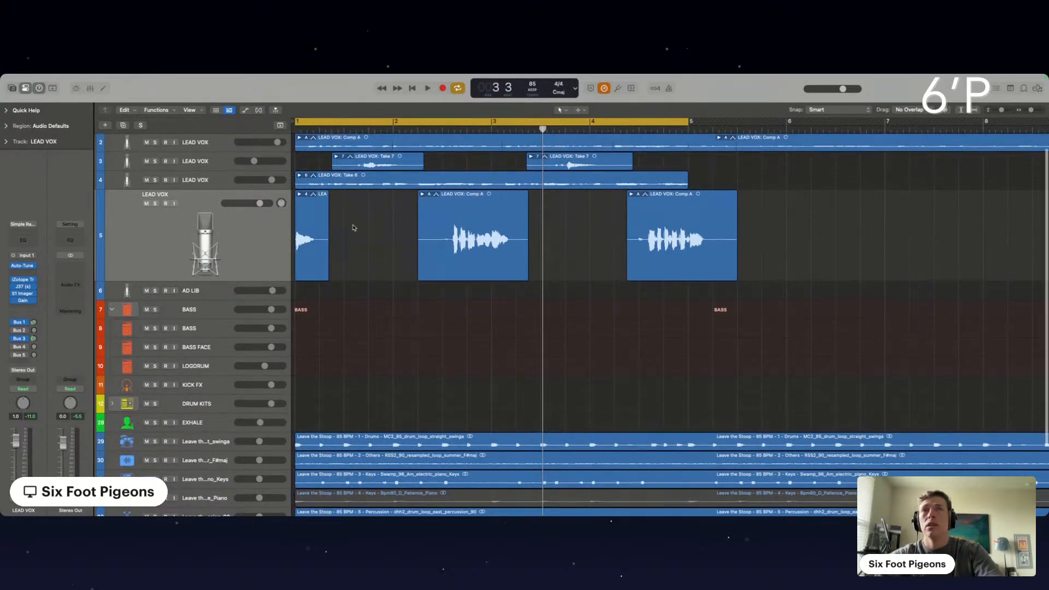
scroll(422, 228, up, 3)
scroll(421, 228, up, 4)
scroll(421, 228, left, 3)
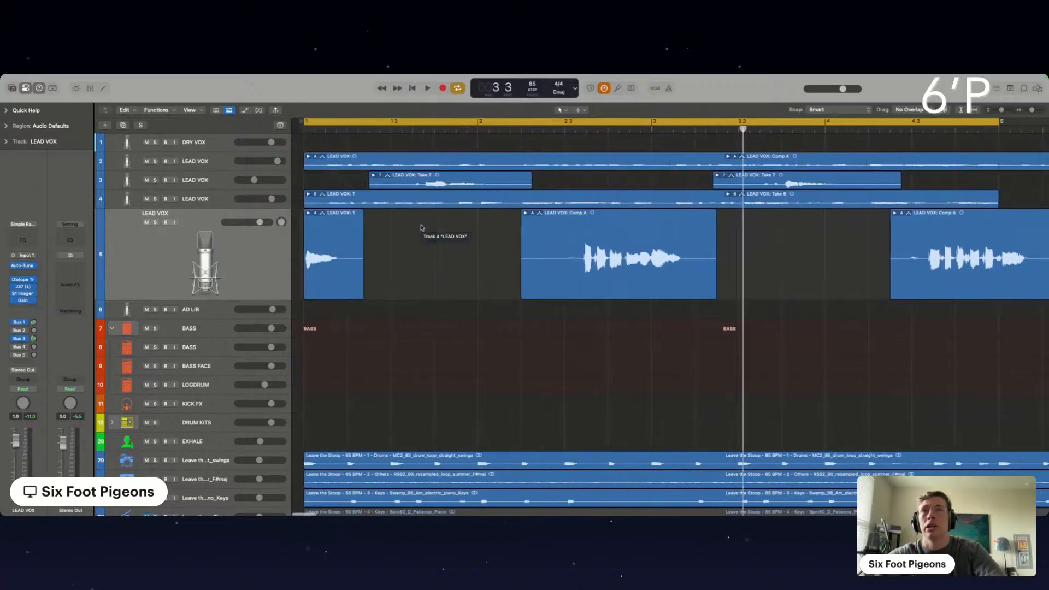
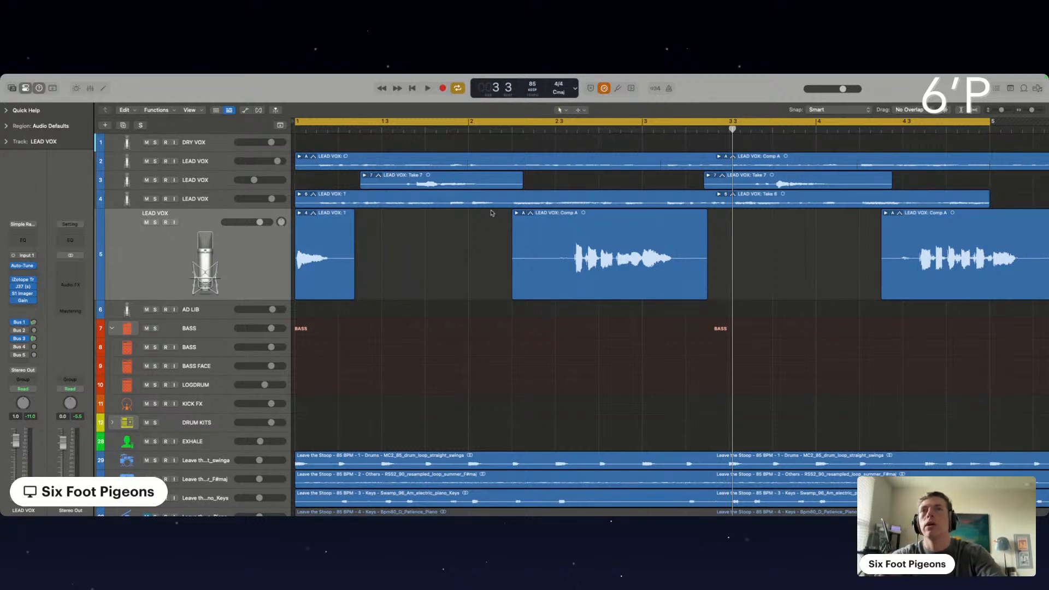
Duplicate LEAD VOX track 5, move its middle comp phrase onto the duplicate, and delete that phrase's silent lead-in up to just before bar 2 beat 3
key(space)
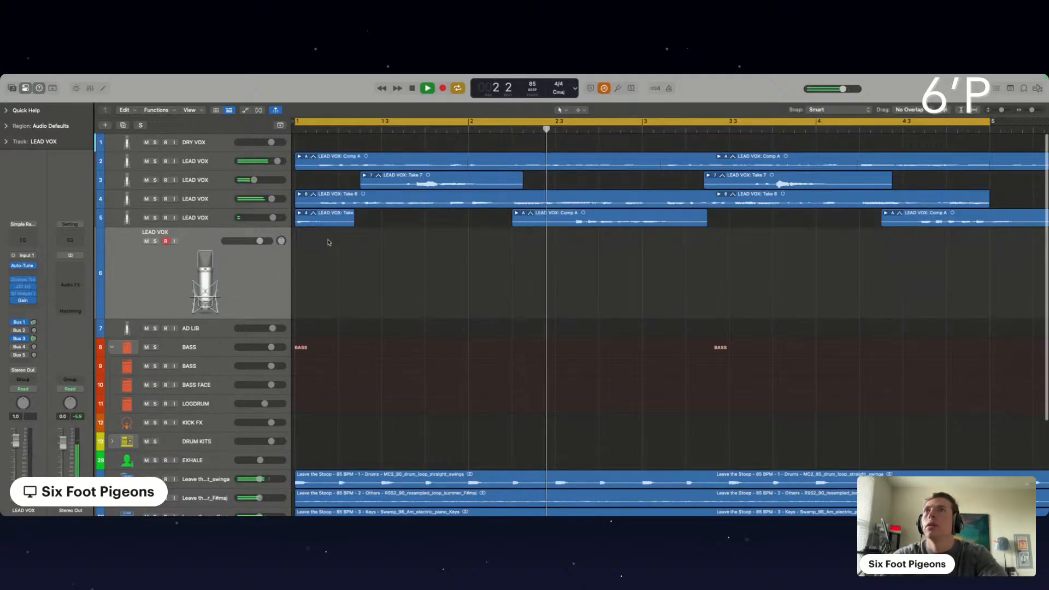
drag(647, 234, 647, 254)
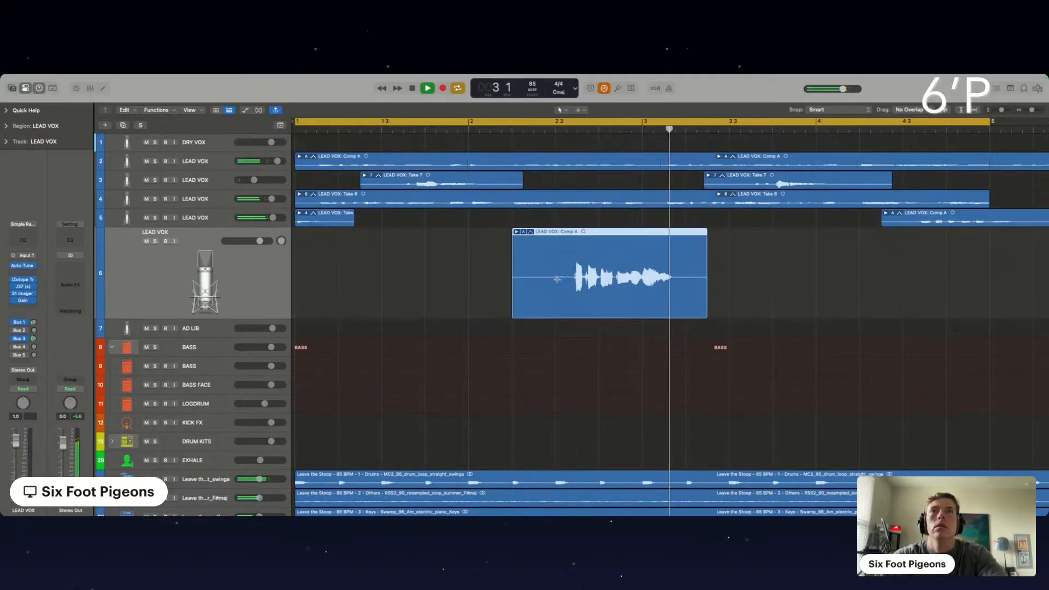
drag(551, 269, 470, 270)
key(BackSpace)
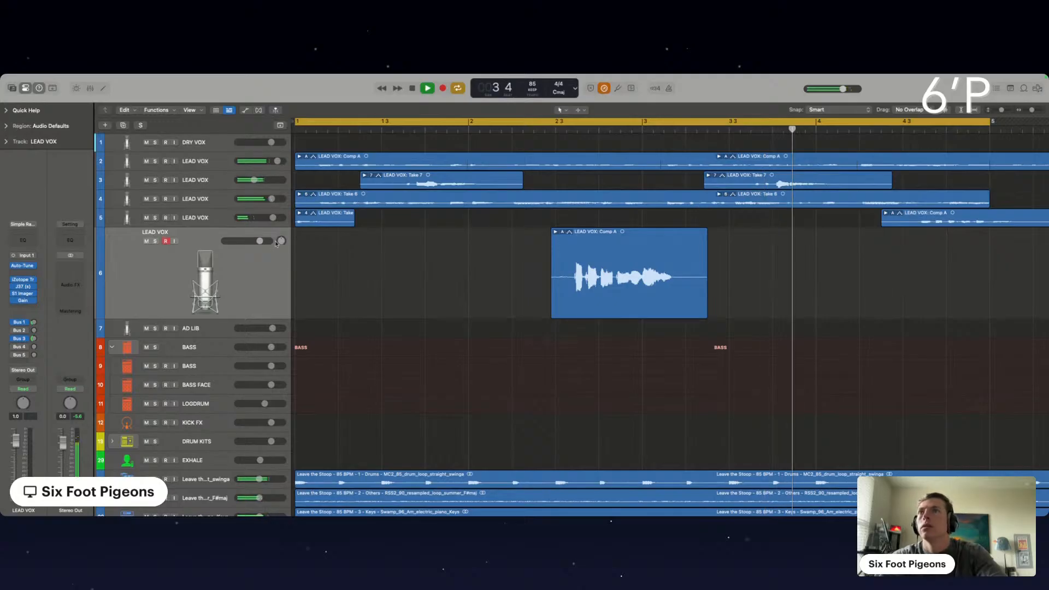
Pan LEAD VOX tracks 5 and 6, which hold the split comp phrases, to opposite sides
drag(281, 241, 282, 235)
click(284, 221)
scroll(636, 254, down, 5)
scroll(636, 254, up, 2)
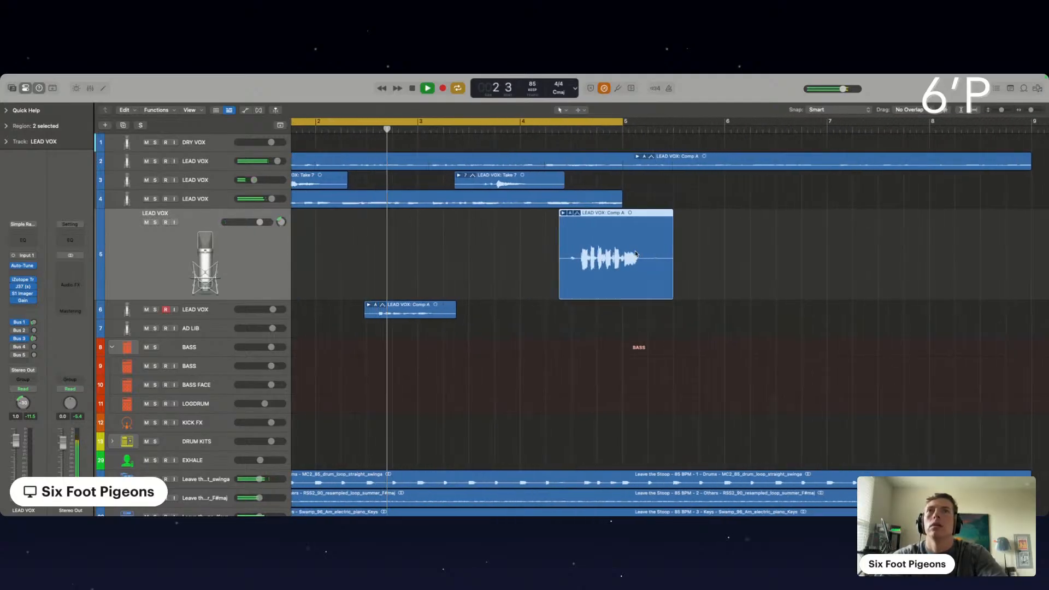
scroll(636, 254, left, 3)
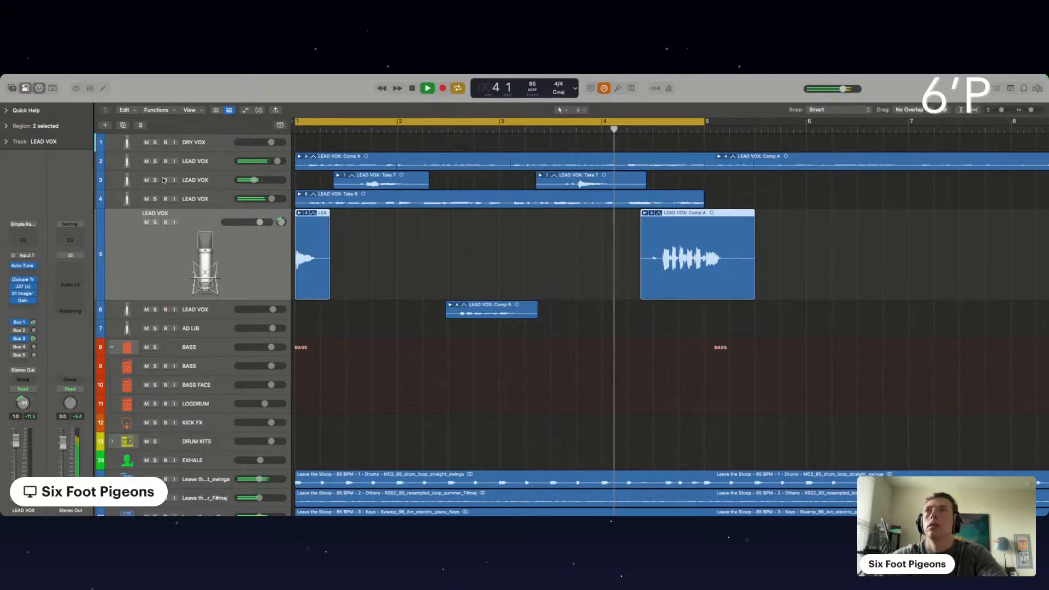
Duplicate LEAD VOX track 3 and move its second Take 7 folder, near bar 3 beat 3, onto the duplicate
click(162, 181)
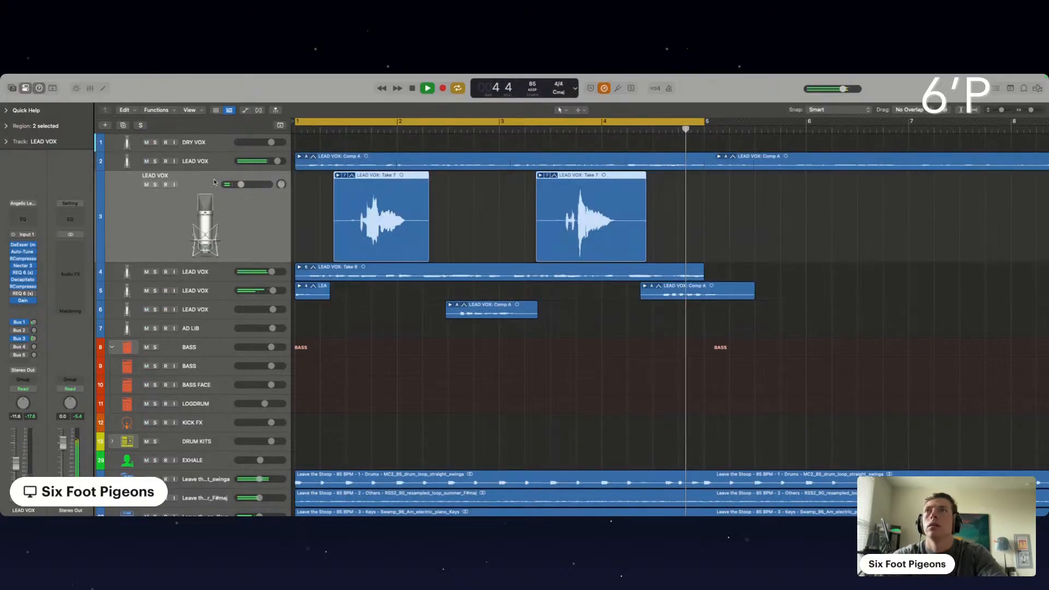
key(super+d)
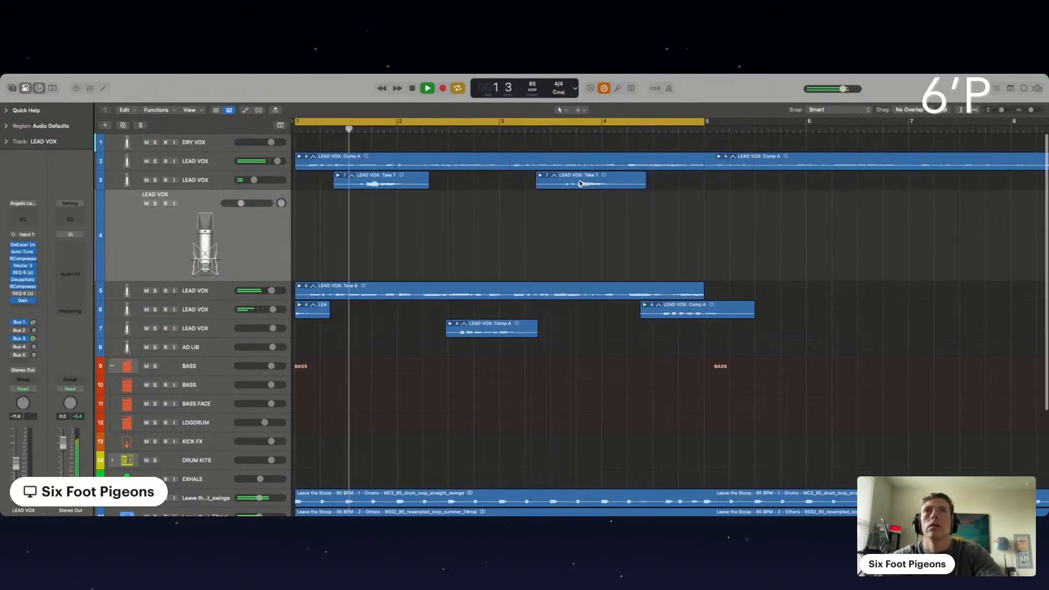
drag(578, 181, 579, 241)
Pan the two Take 7 tracks to opposite sides and raise both tracks' volume to -6.0 dB
click(207, 183)
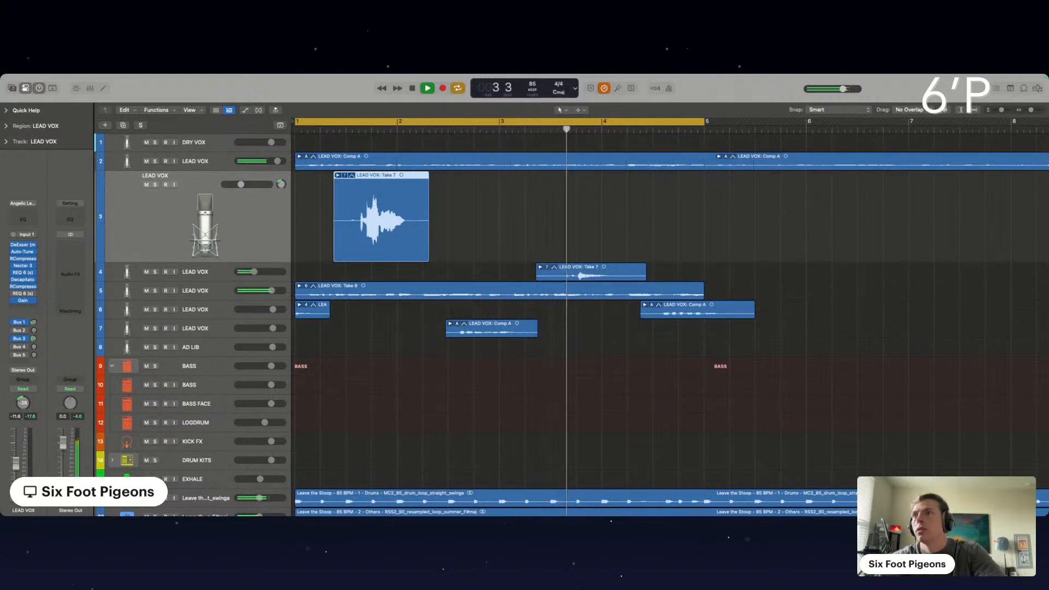
click(202, 280)
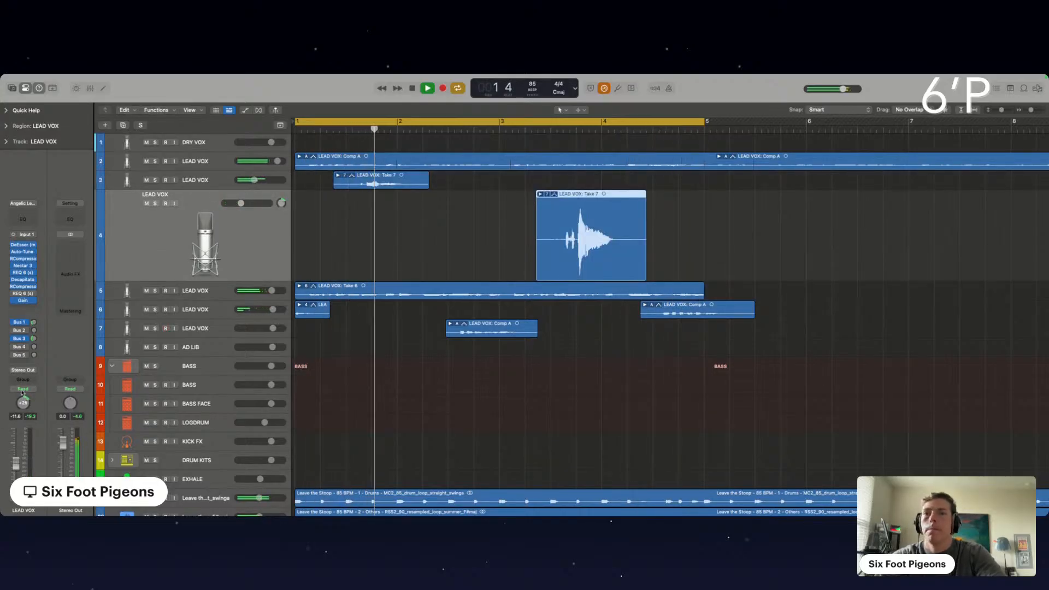
shift+click(218, 183)
drag(254, 180, 259, 180)
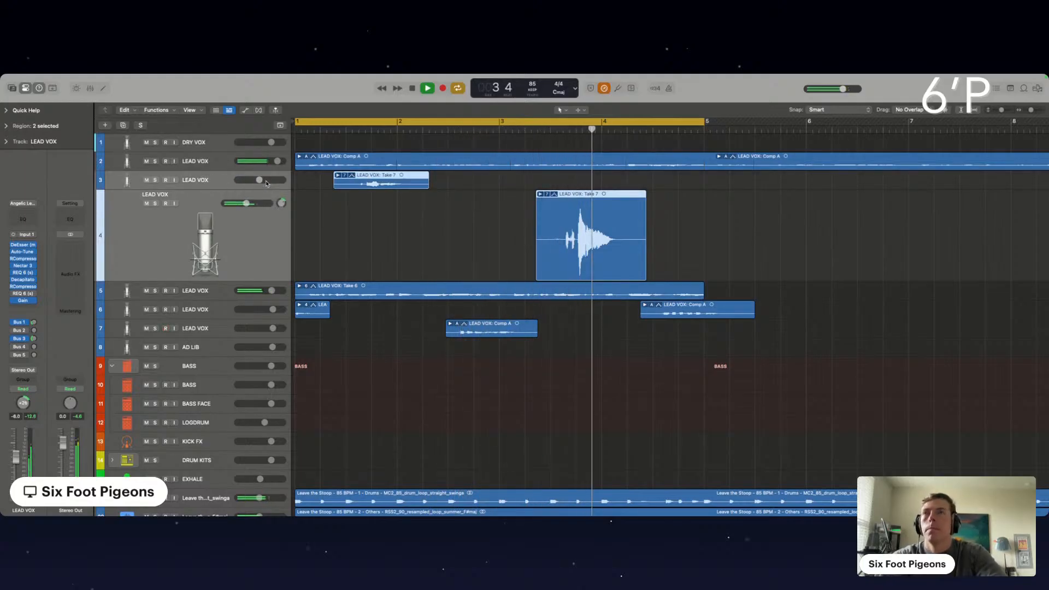
Stop playback, duplicate the main LEAD VOX track 2, and copy its Comp A folders onto the duplicate at the same bar position
click(214, 161)
key(space)
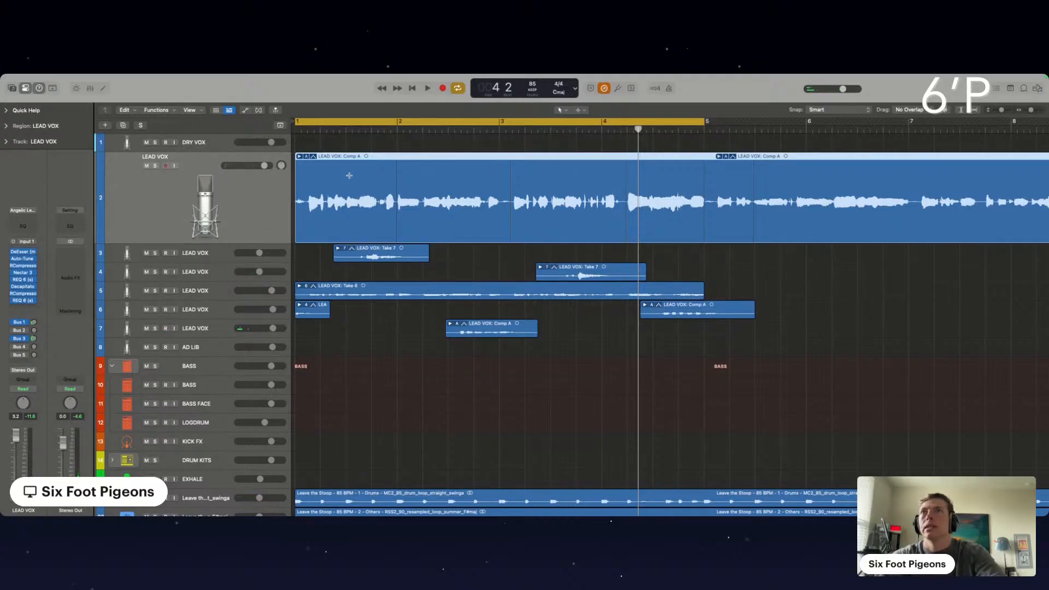
key(super+d)
drag(402, 170, 403, 194)
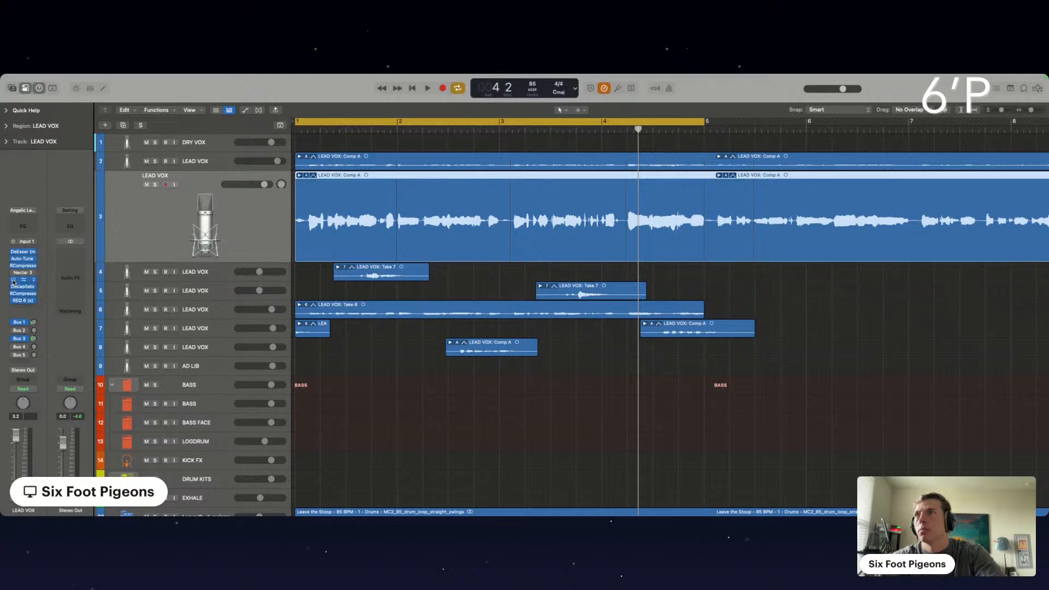
Add the Soundtoys Little AlterBoy plug-in to the end of the duplicate LEAD VOX track's effect chain
click(20, 306)
mouse_move(33, 495)
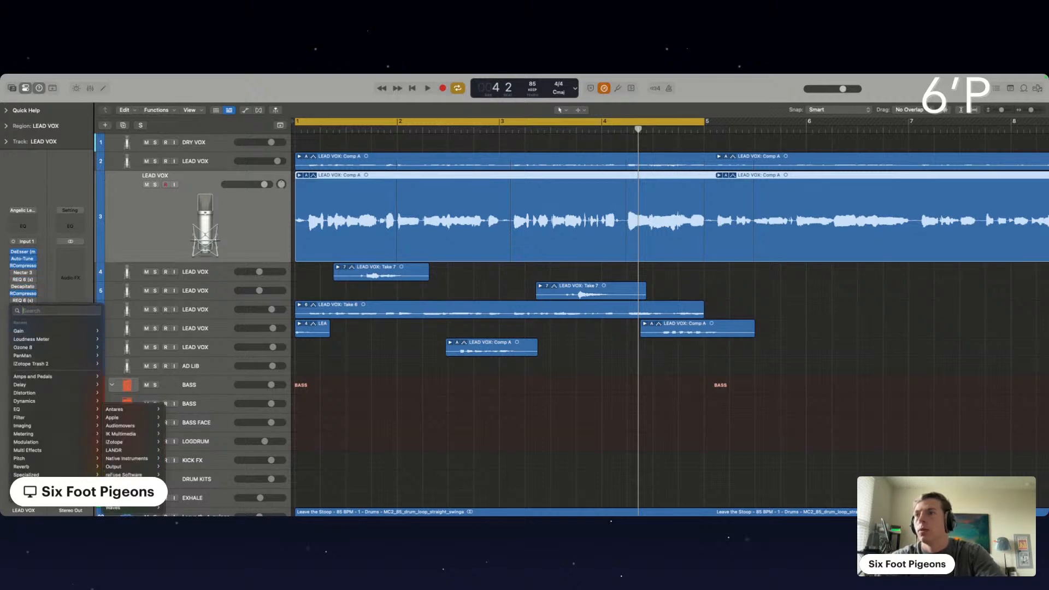
mouse_move(120, 491)
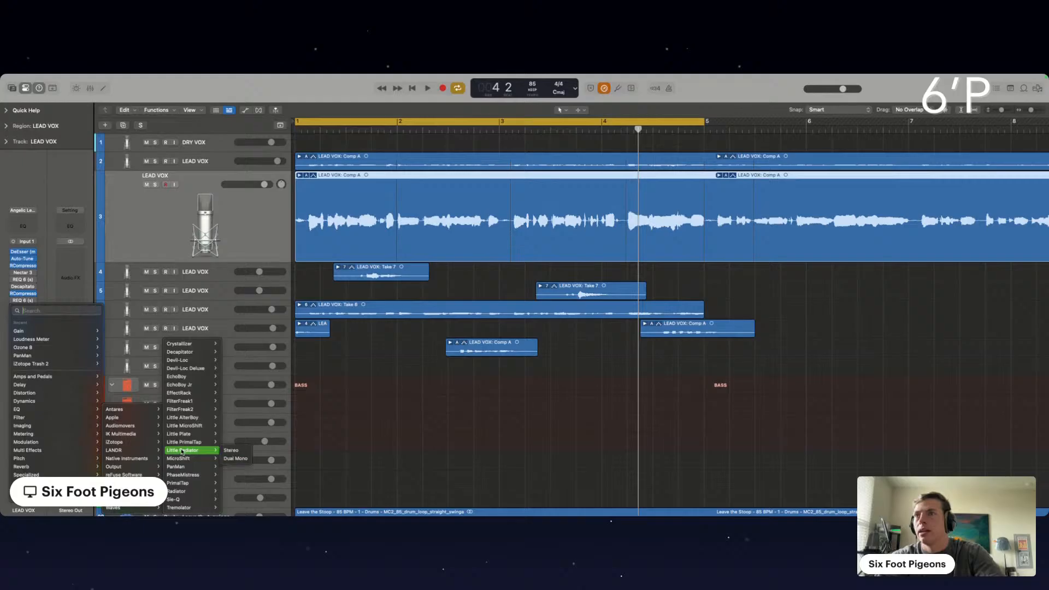
click(192, 419)
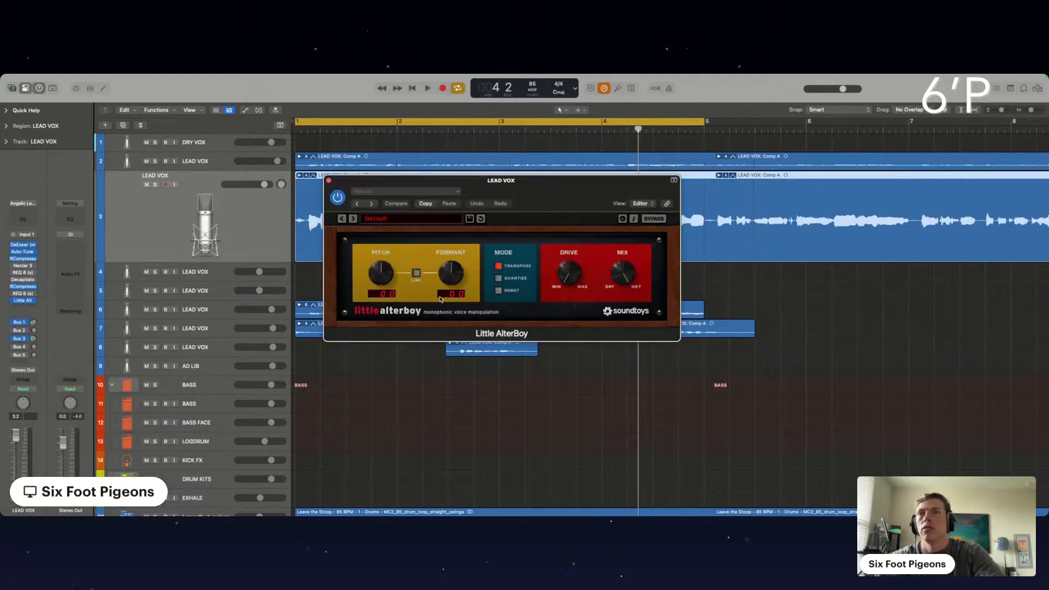
Solo the duplicate LEAD VOX during playback and lower Little AlterBoy's linked pitch and formant to -12.0
click(157, 185)
key(space)
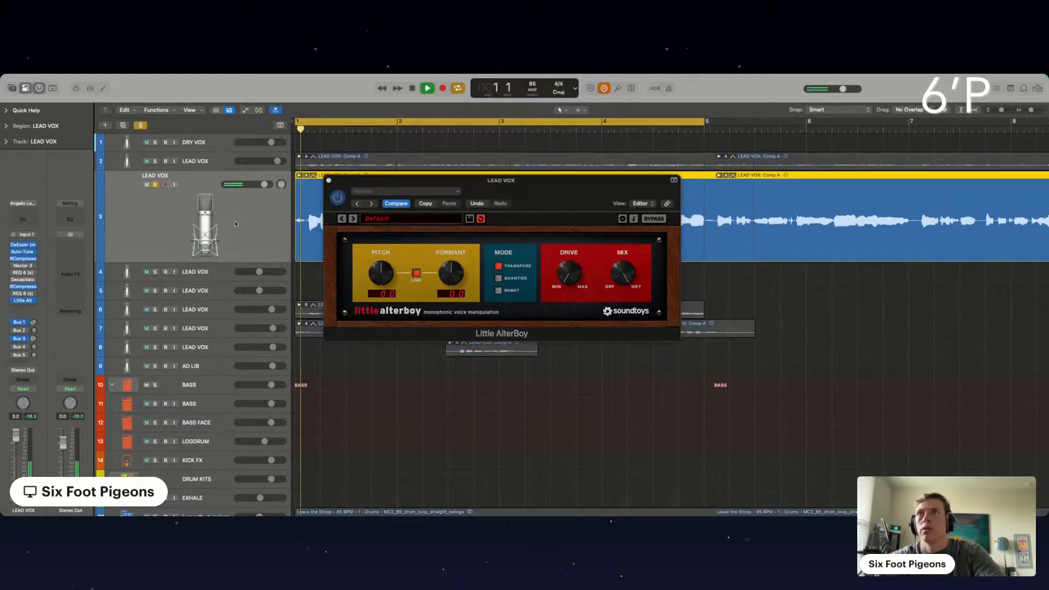
drag(385, 285, 382, 282)
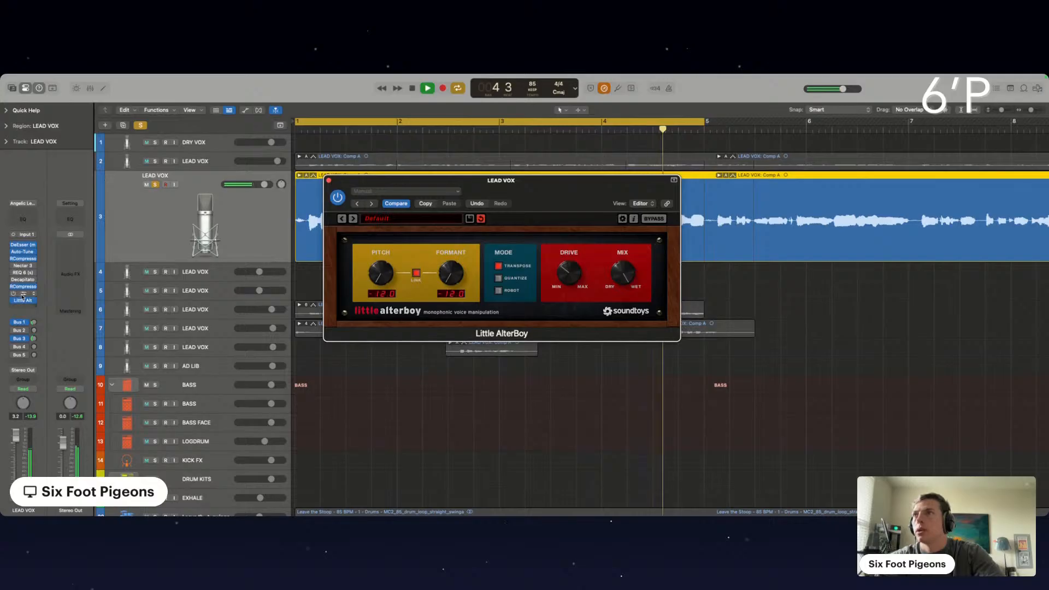
Place REQ 6 after Little AlterBoy, enable it with band 1's low cut raised to about 104 Hz, and close both plug-in windows
drag(22, 305, 22, 305)
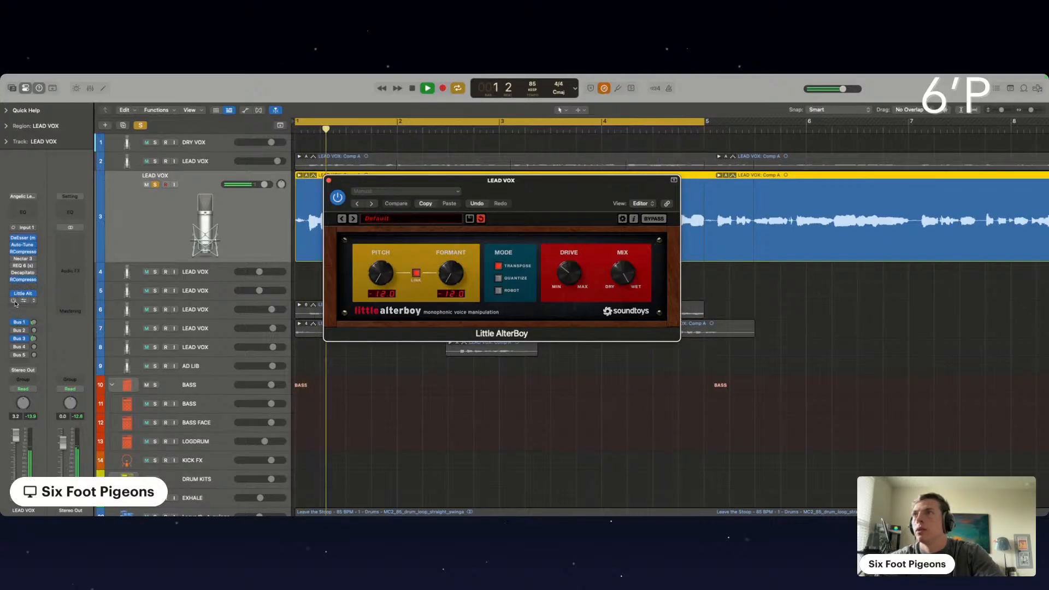
click(27, 301)
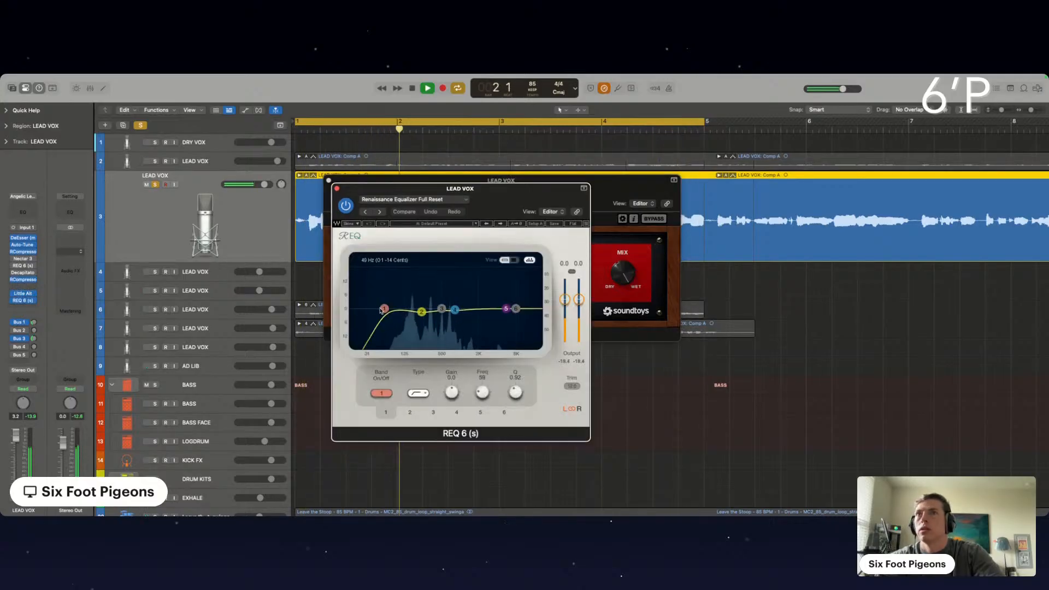
drag(392, 309, 399, 309)
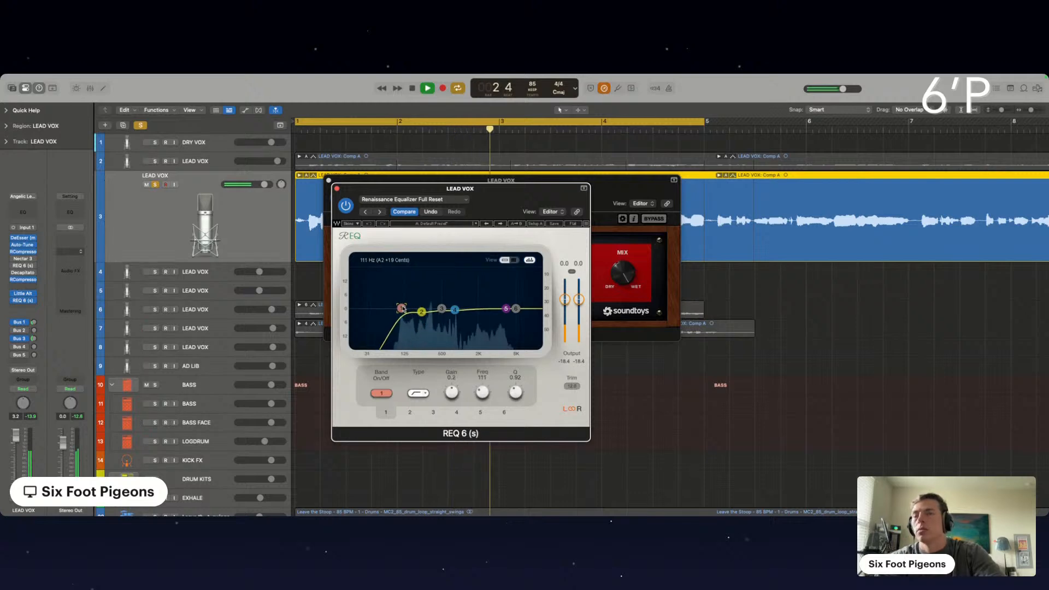
click(337, 188)
click(328, 181)
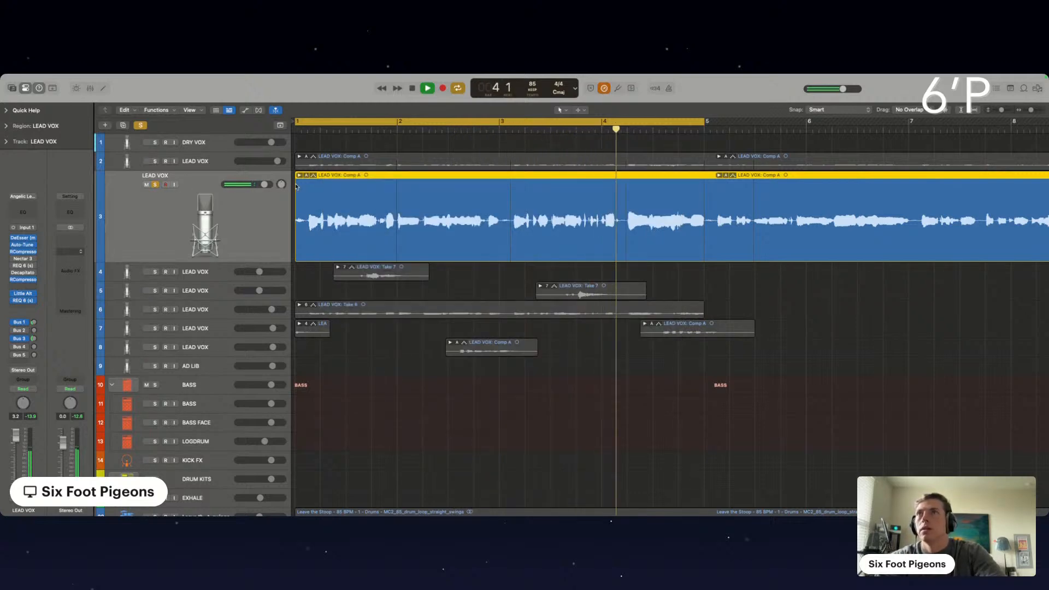
Pan the pitched-down LEAD VOX duplicate to -12, audition it soloed with the main vocal, and release both solos
click(212, 164)
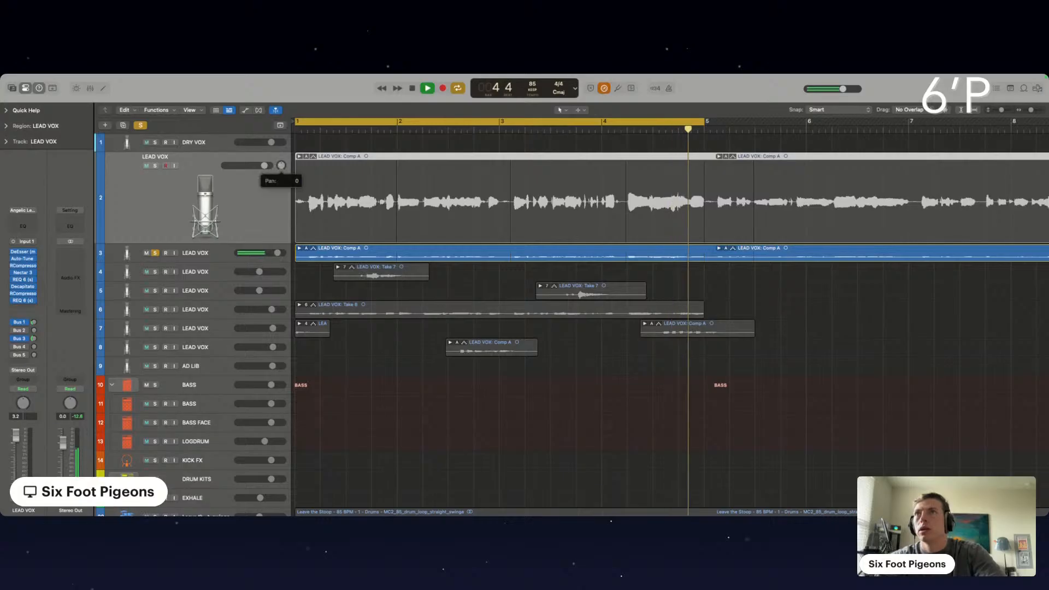
click(214, 256)
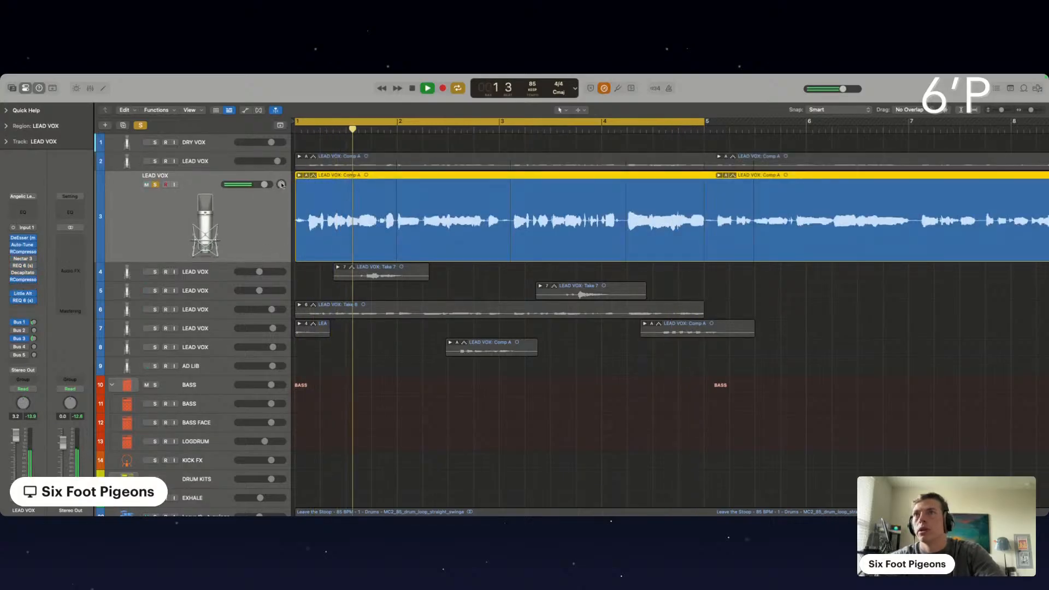
click(281, 185)
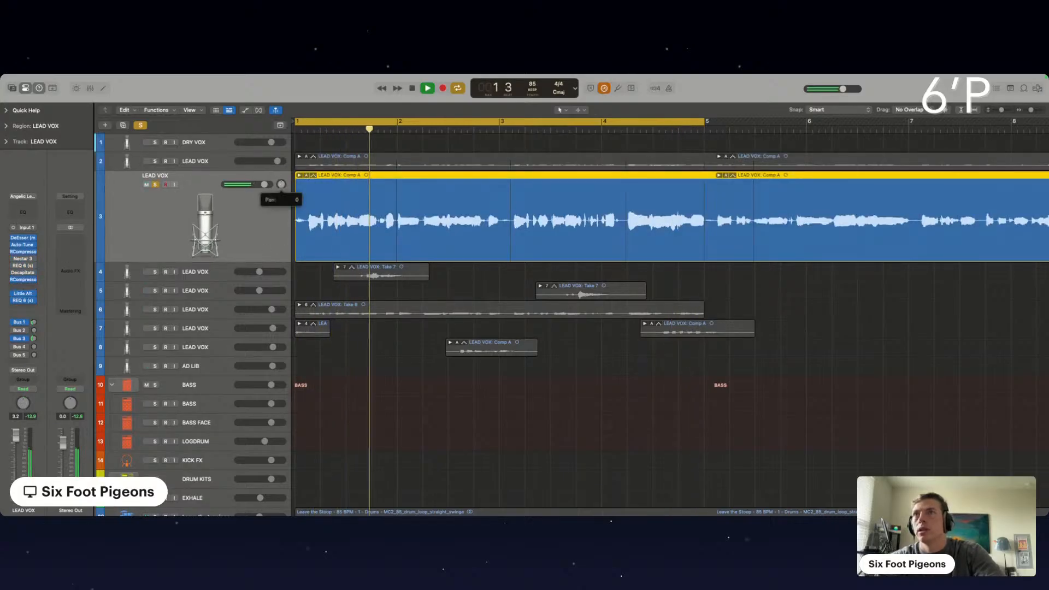
click(156, 161)
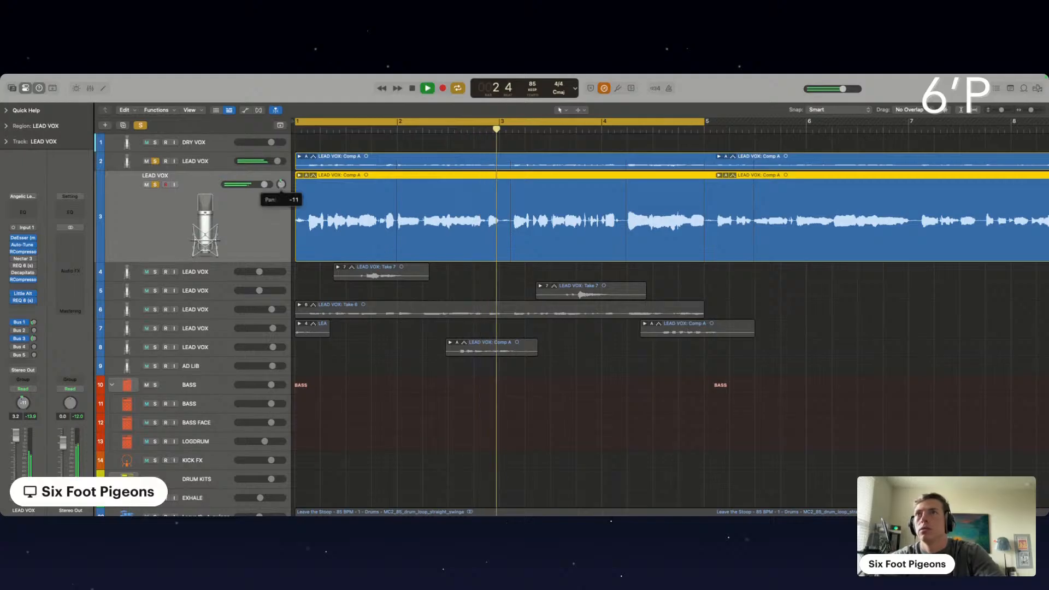
click(156, 162)
click(156, 185)
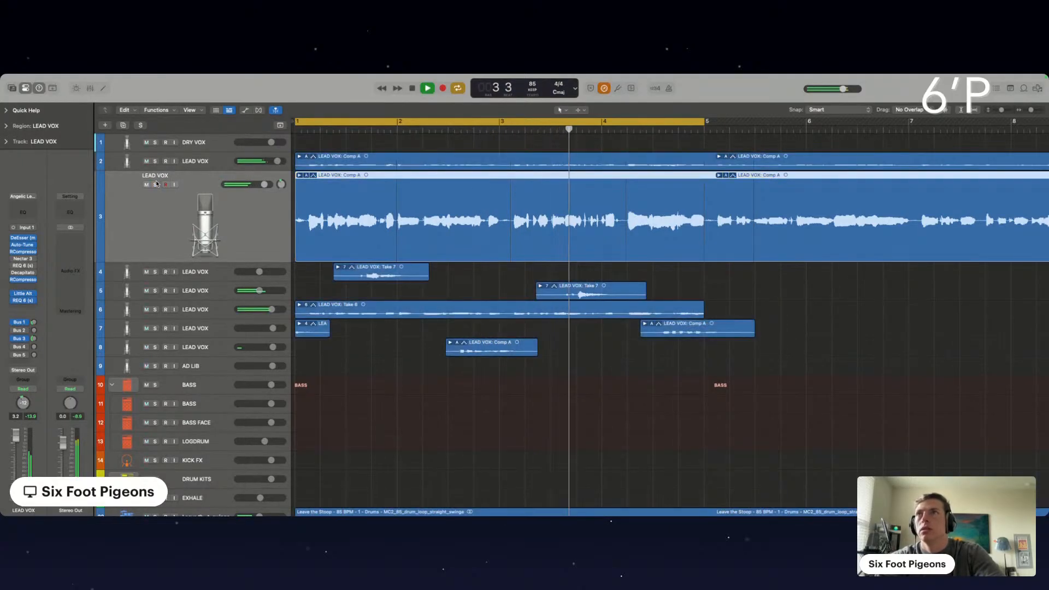
Lower the pitched-down LEAD VOX track's volume to 0.0 dB in the full mix
click(387, 362)
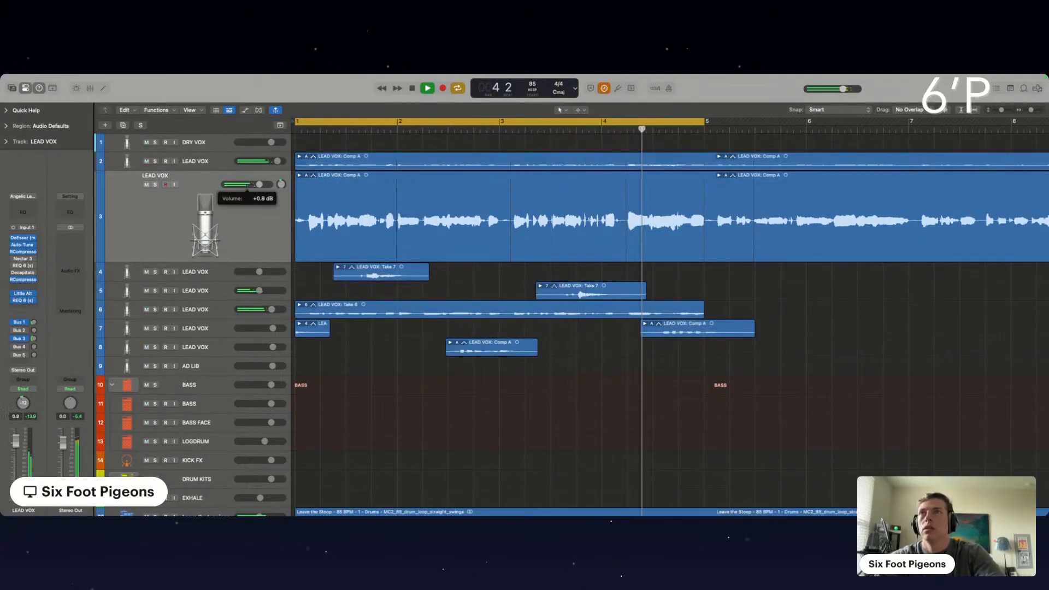
drag(265, 187, 250, 188)
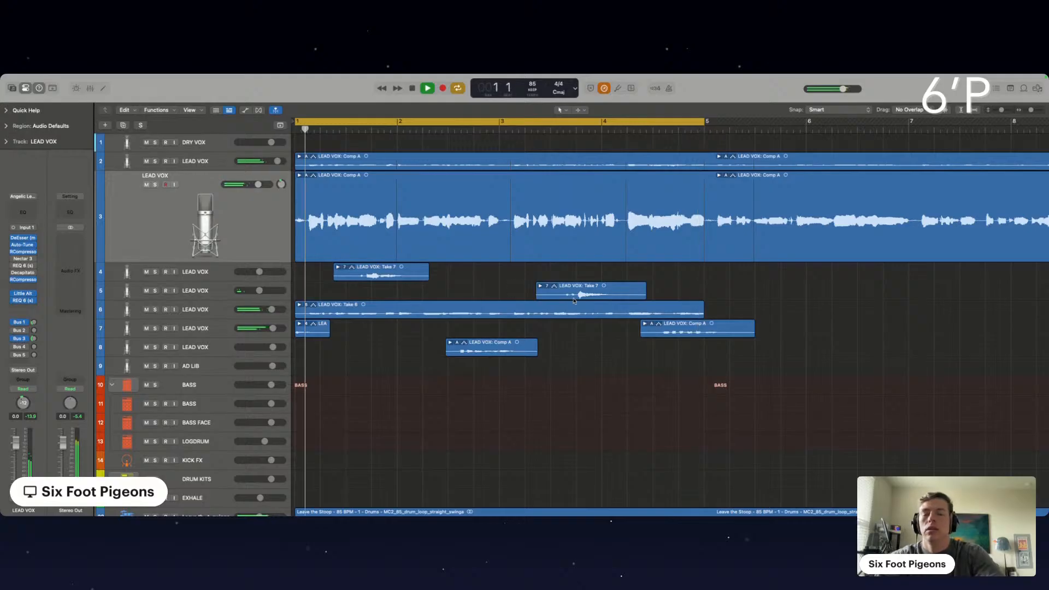
scroll(584, 274, down, 5)
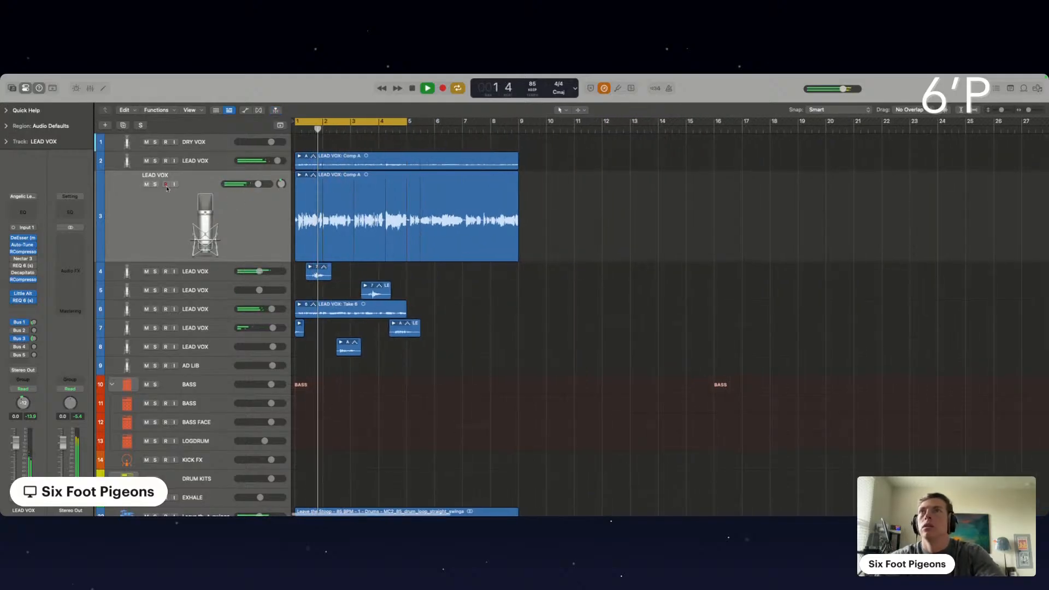
Lower the volume of LEAD VOX track 6 and mute it together with the main LEAD VOX track 2
click(146, 161)
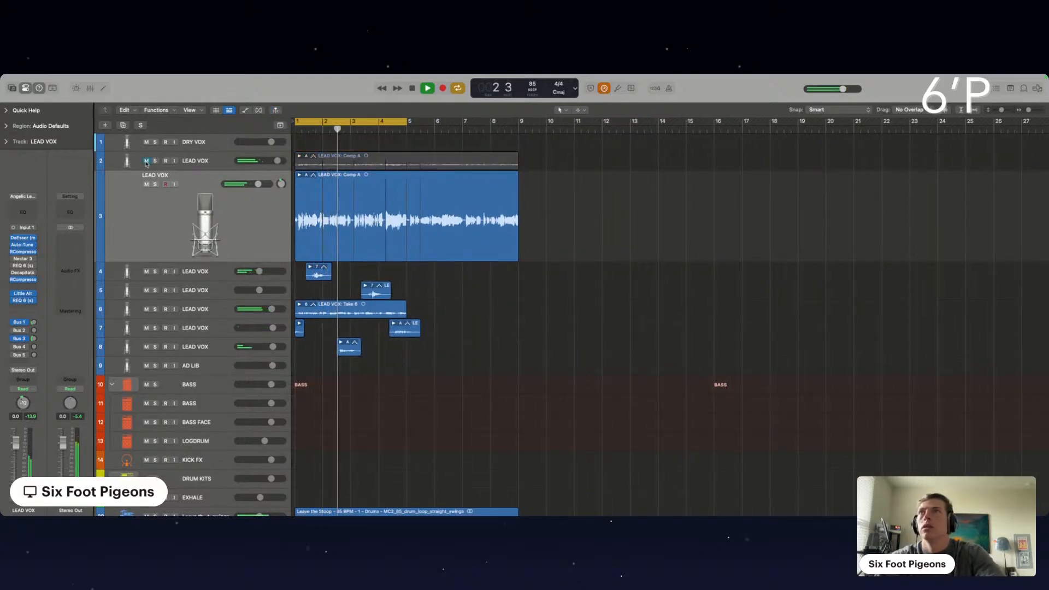
click(146, 161)
drag(272, 309, 261, 310)
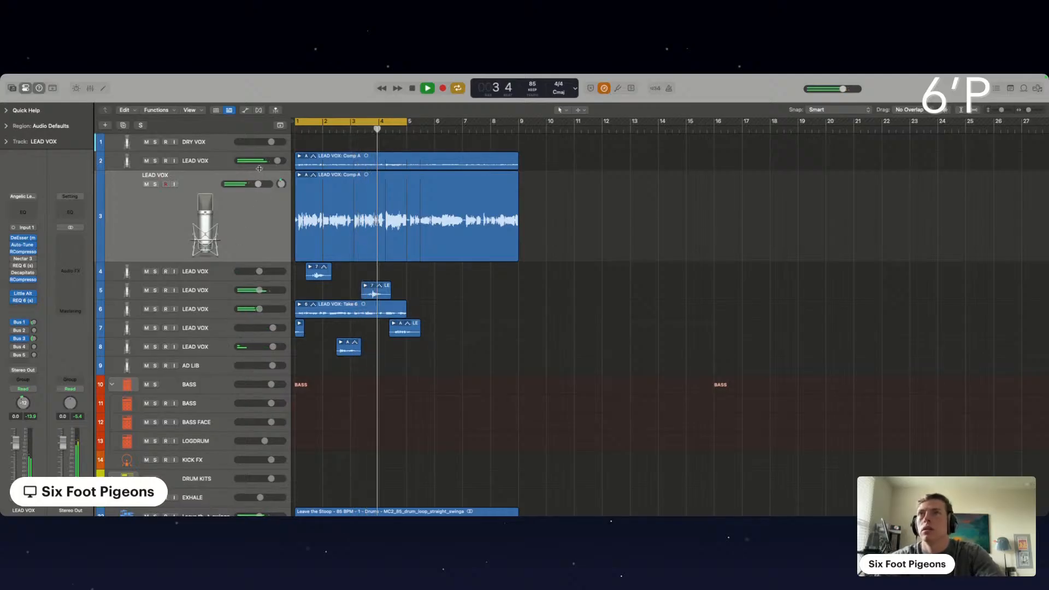
click(146, 160)
click(147, 309)
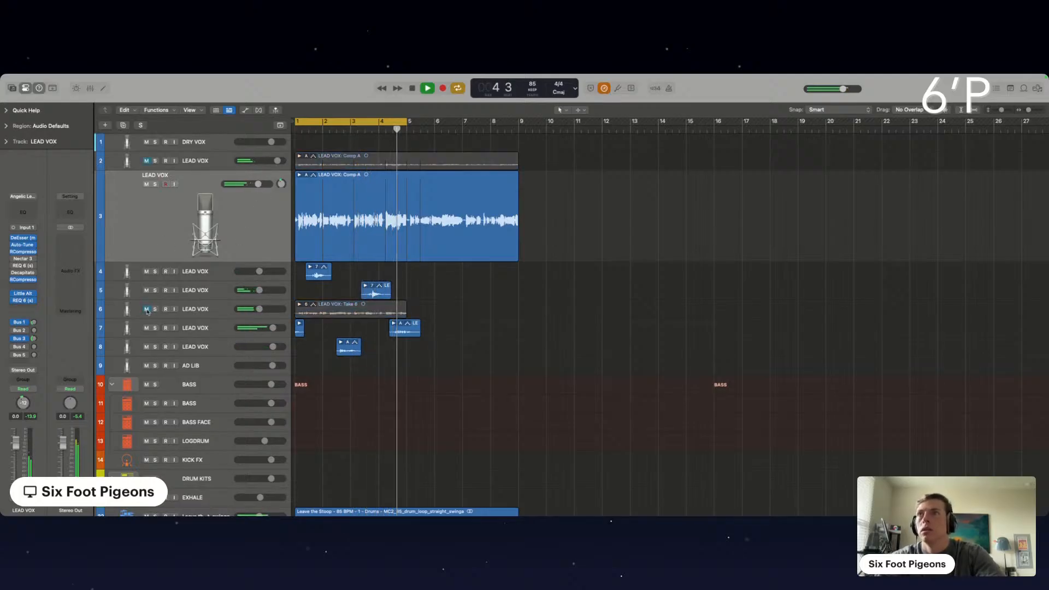
Raise the pitched-down LEAD VOX track's volume to +6.0 dB while listening with the main vocal muted
drag(258, 185, 269, 184)
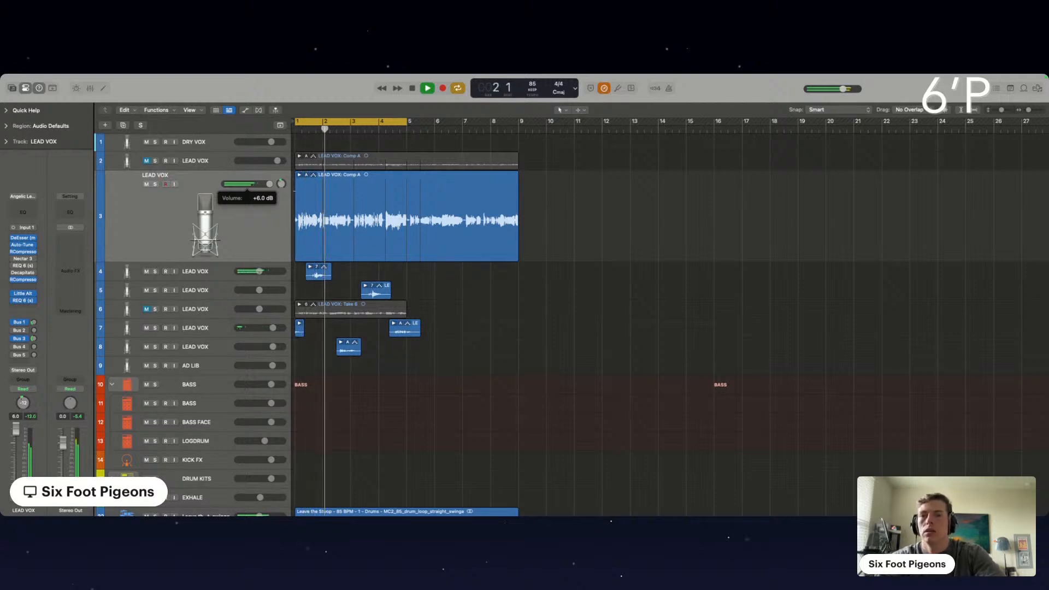
drag(269, 184, 264, 184)
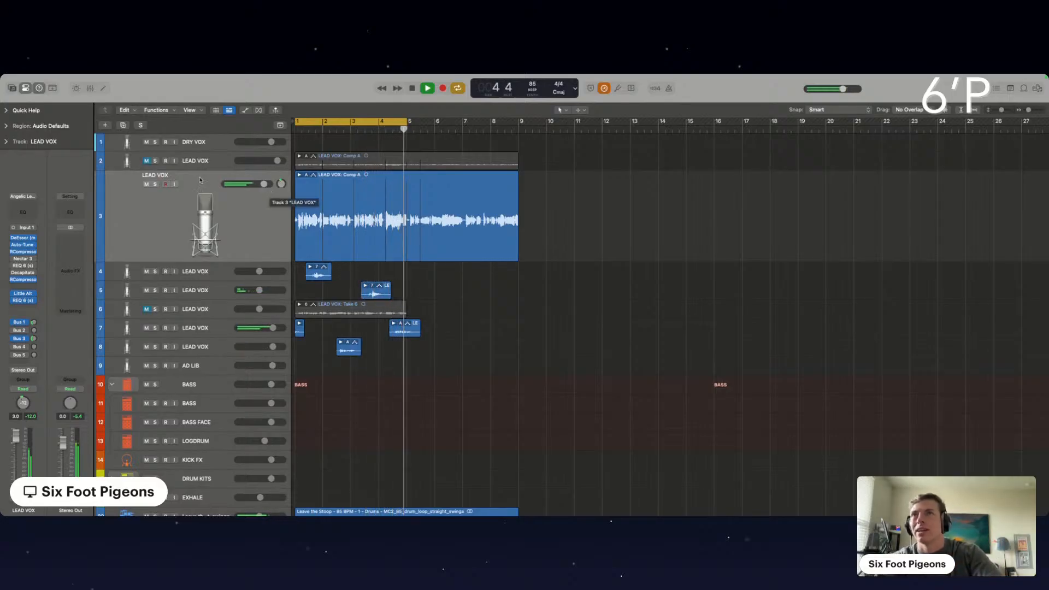
drag(263, 184, 270, 183)
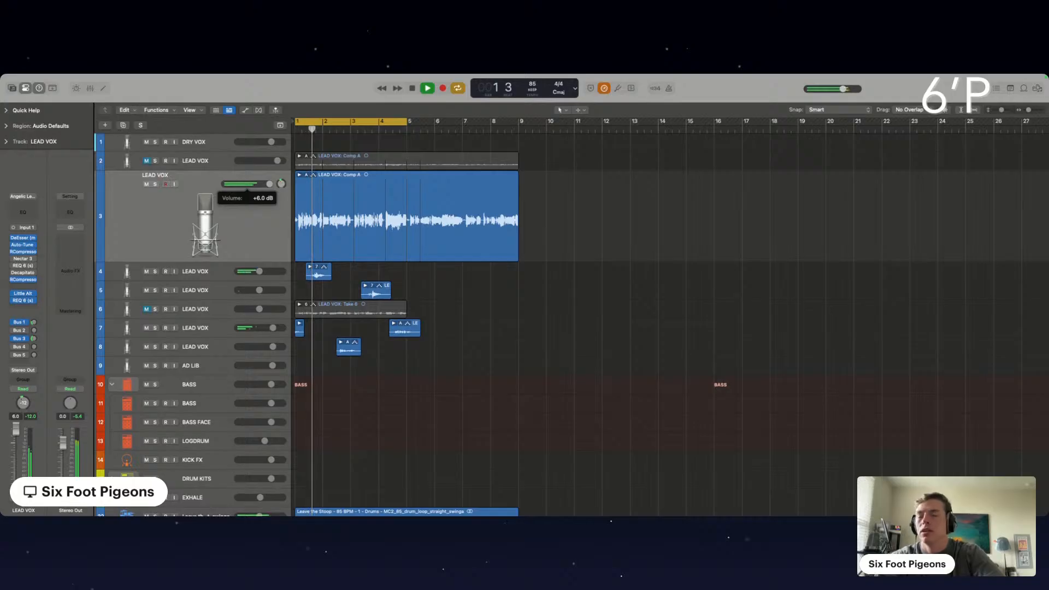
Lower the pitched-down LEAD VOX track's volume to +4.0 dB and add a Gain plug-in set to +5.9 dB
drag(269, 184, 266, 184)
click(20, 307)
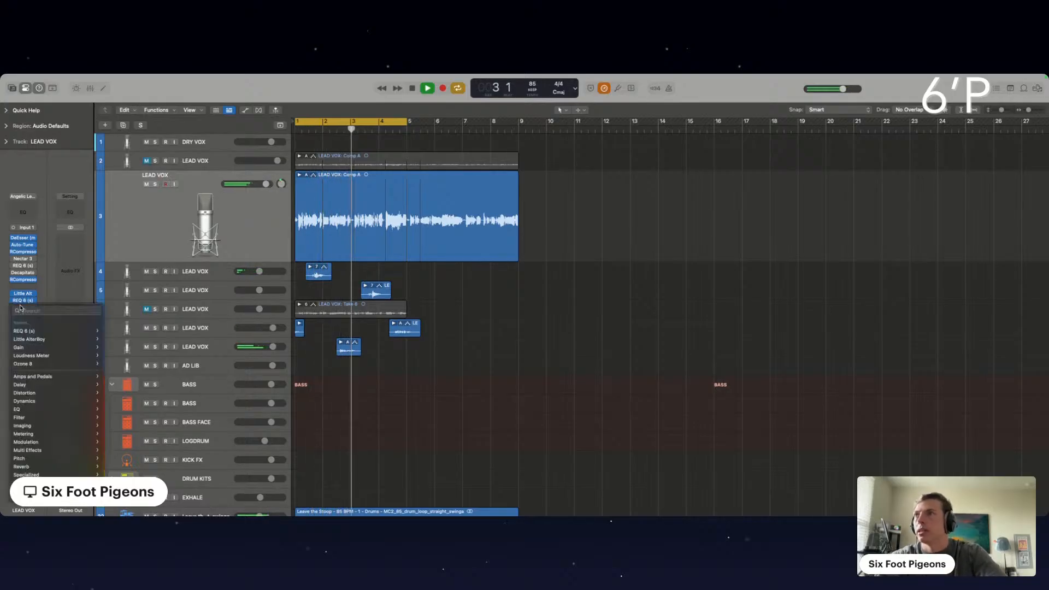
click(19, 348)
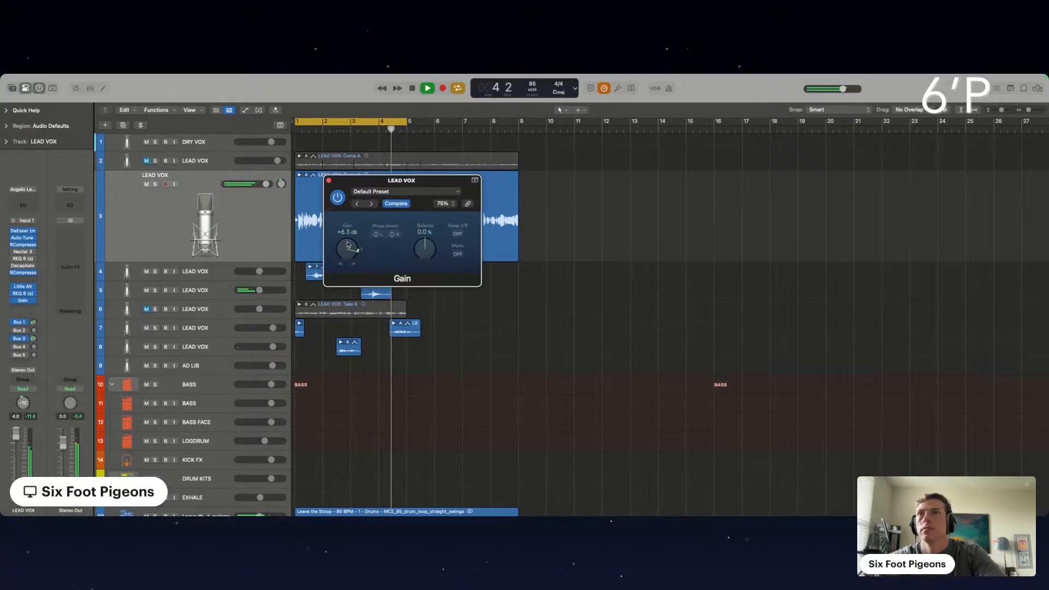
drag(347, 245, 347, 245)
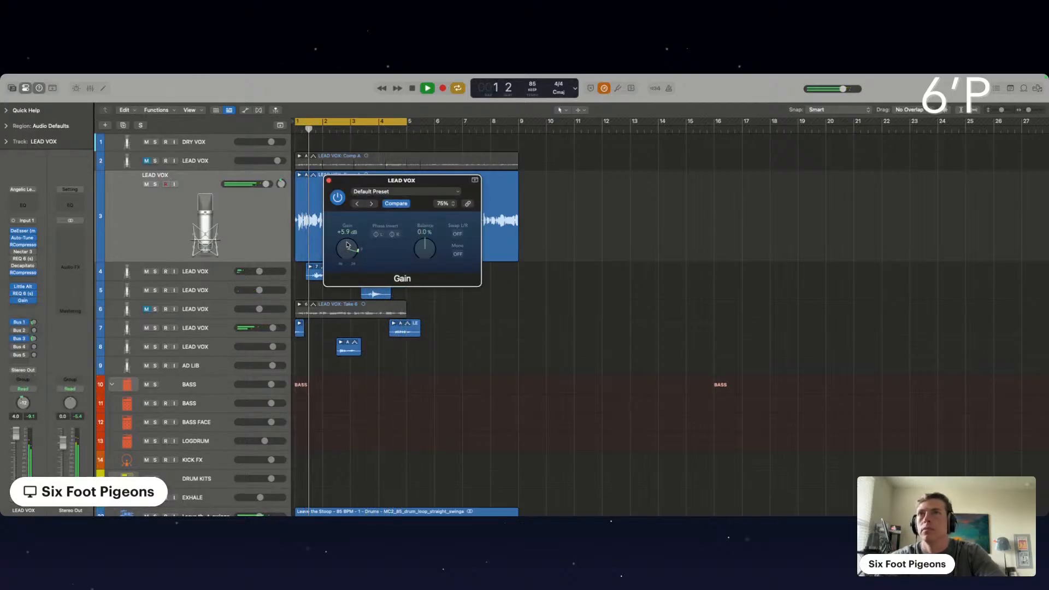
click(328, 181)
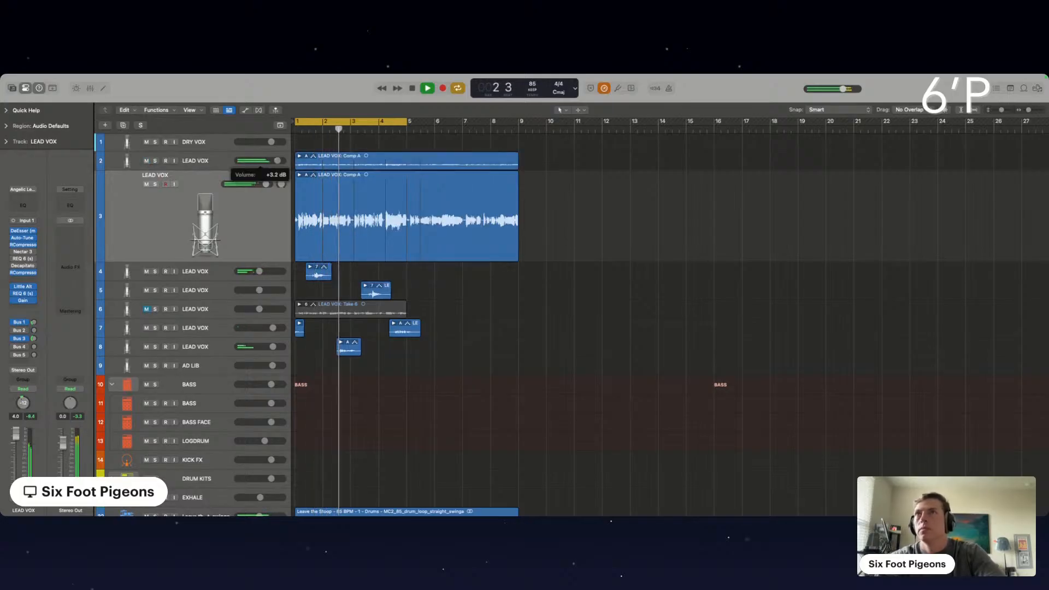
Unmute LEAD VOX tracks 2 and 6, reduce their volumes, and bring the pitched-down vocal on track 3 to -0.8 dB
drag(278, 161, 258, 184)
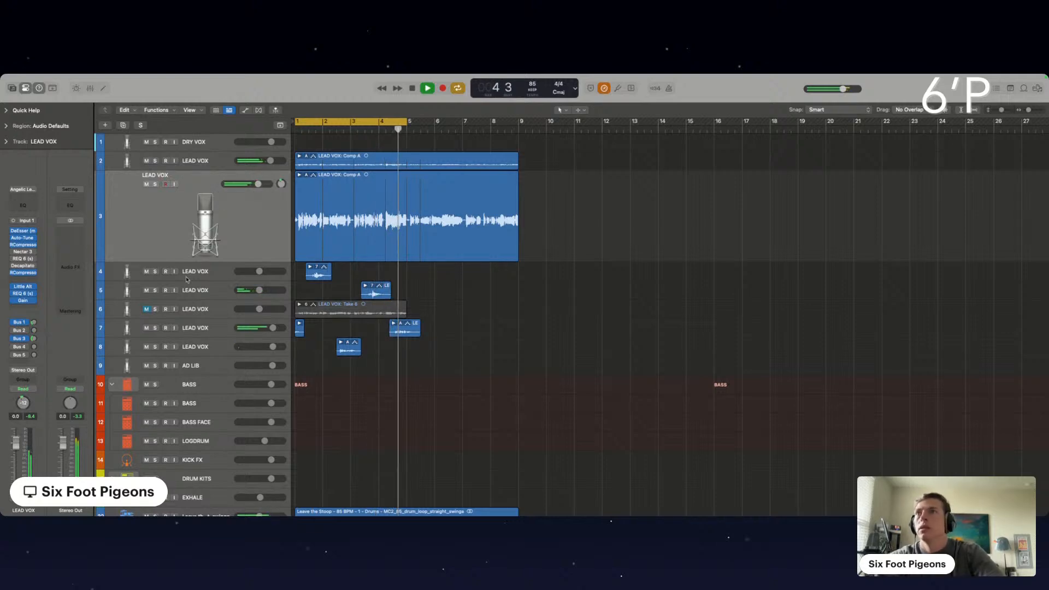
click(147, 309)
drag(259, 309, 254, 309)
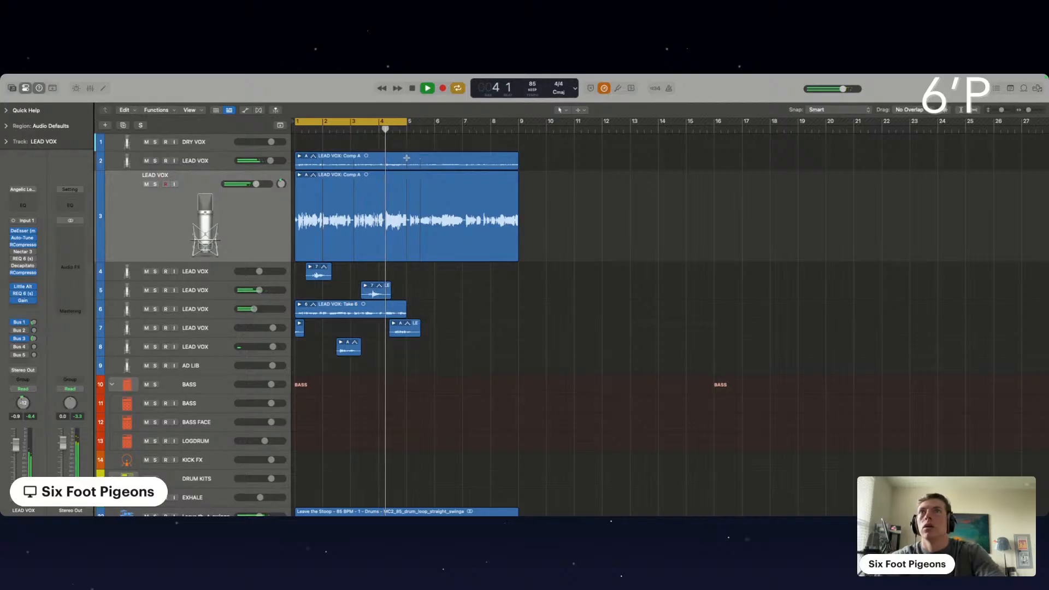
Delete the vocal material after bar 5, then repeat all remaining LEAD VOX regions so the copies start at bar 5
drag(406, 153, 558, 273)
key(Delete)
drag(428, 388, 292, 136)
key(super+r)
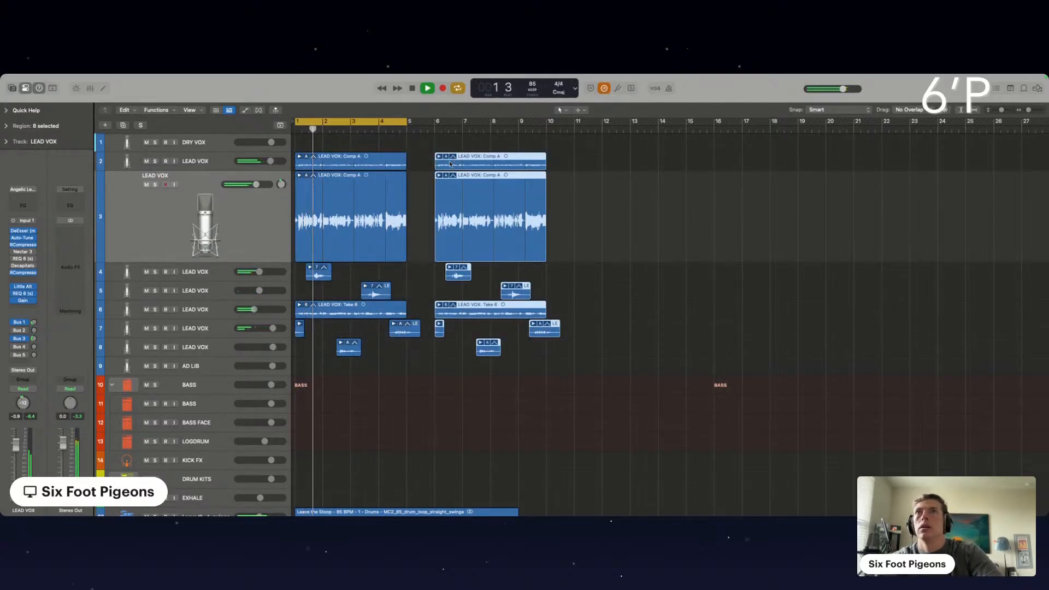
drag(451, 163, 422, 163)
key(space)
Select LEAD VOX tracks 2 to 8 with all their regions and colour the regions turquoise
click(201, 163)
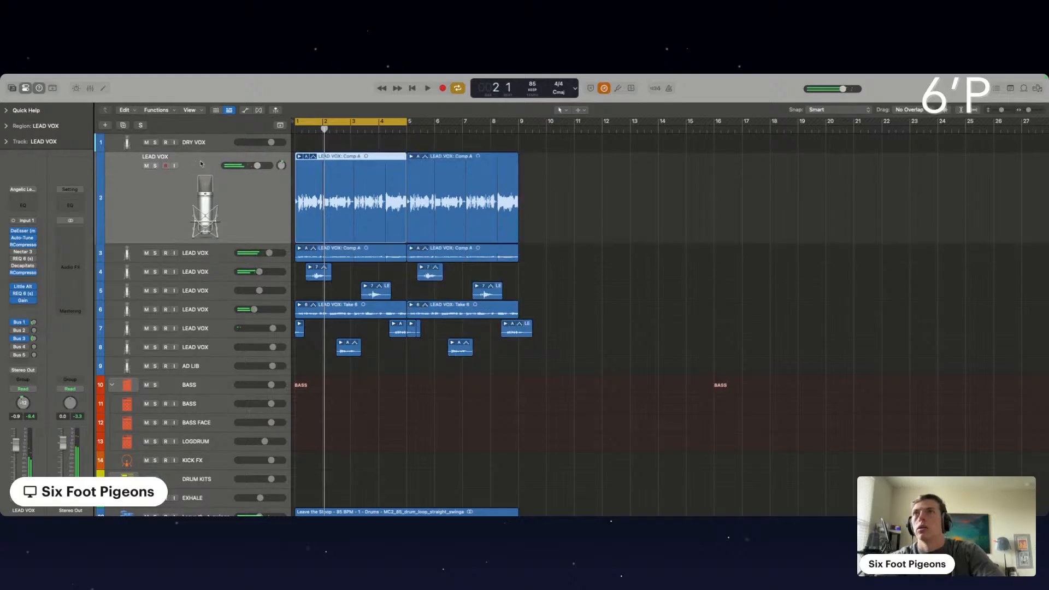
shift+click(201, 348)
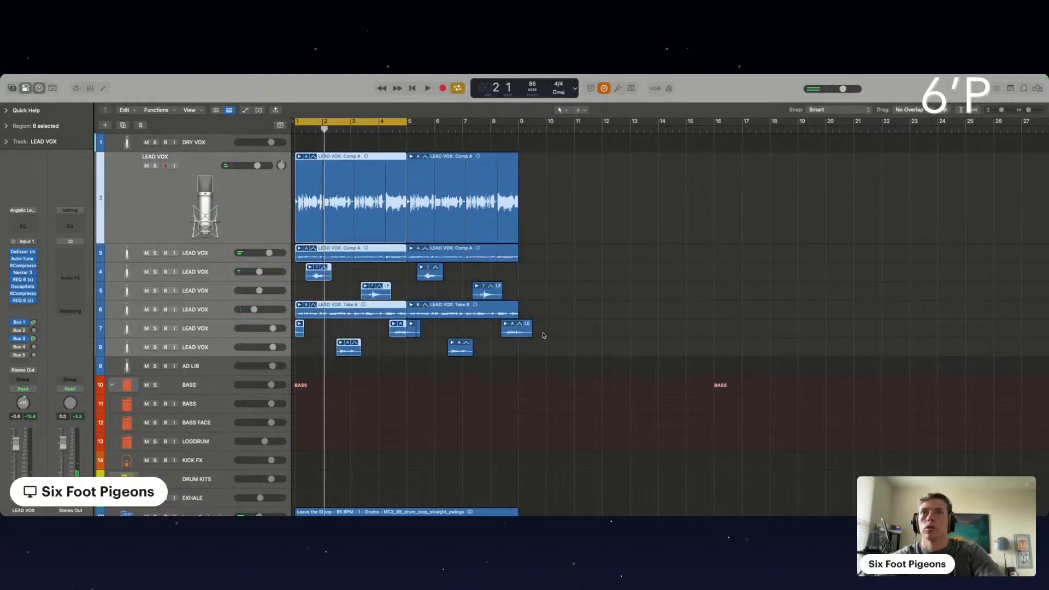
drag(541, 347, 293, 147)
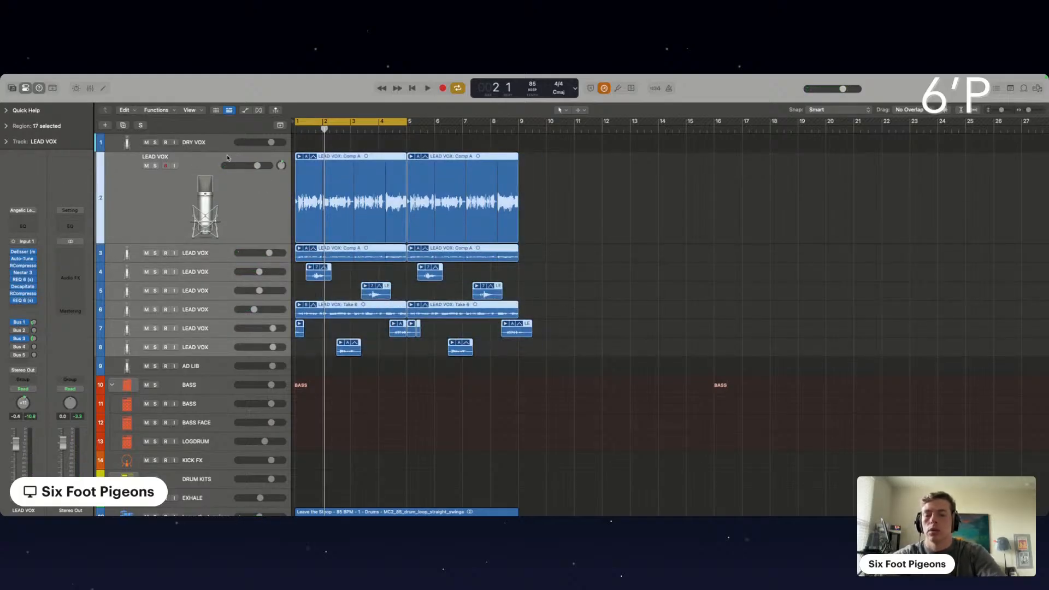
key(alt+c)
click(321, 260)
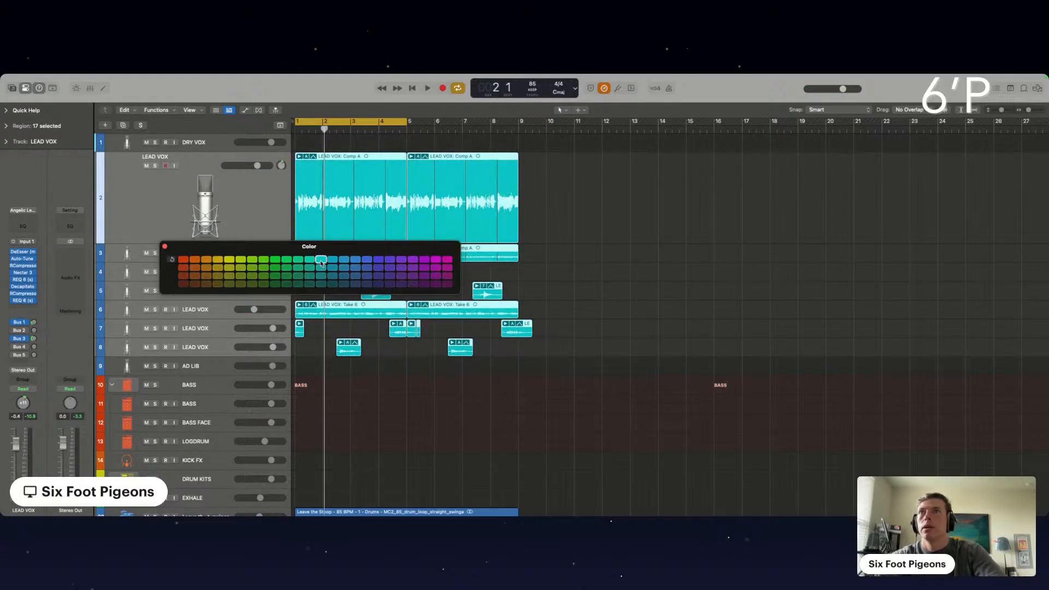
click(164, 247)
Mute all the selected LEAD VOX tracks and play the beat stems from bar 1
scroll(375, 262, down, 6)
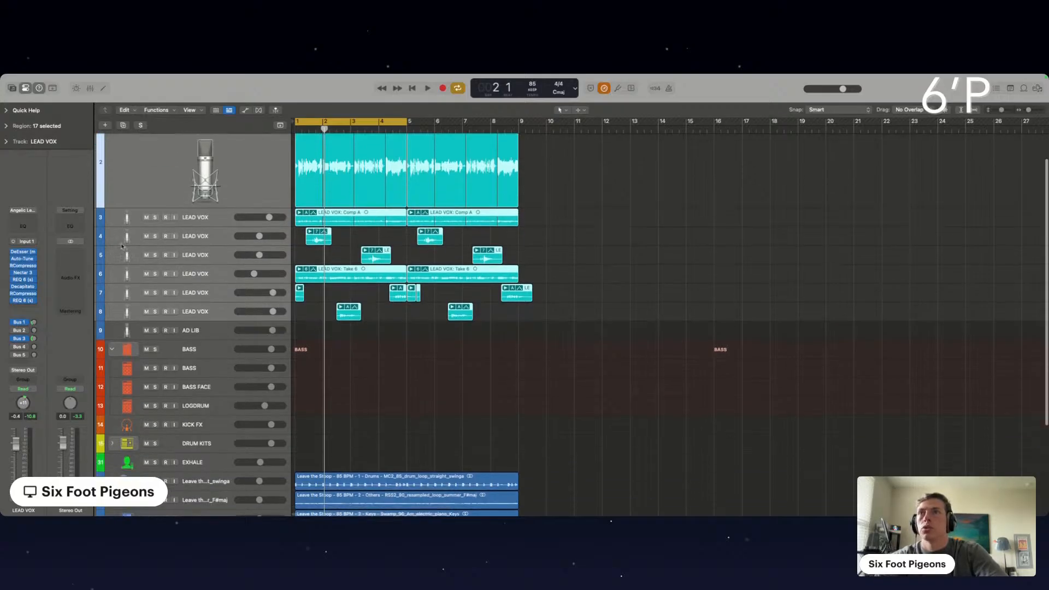
scroll(194, 252, up, 5)
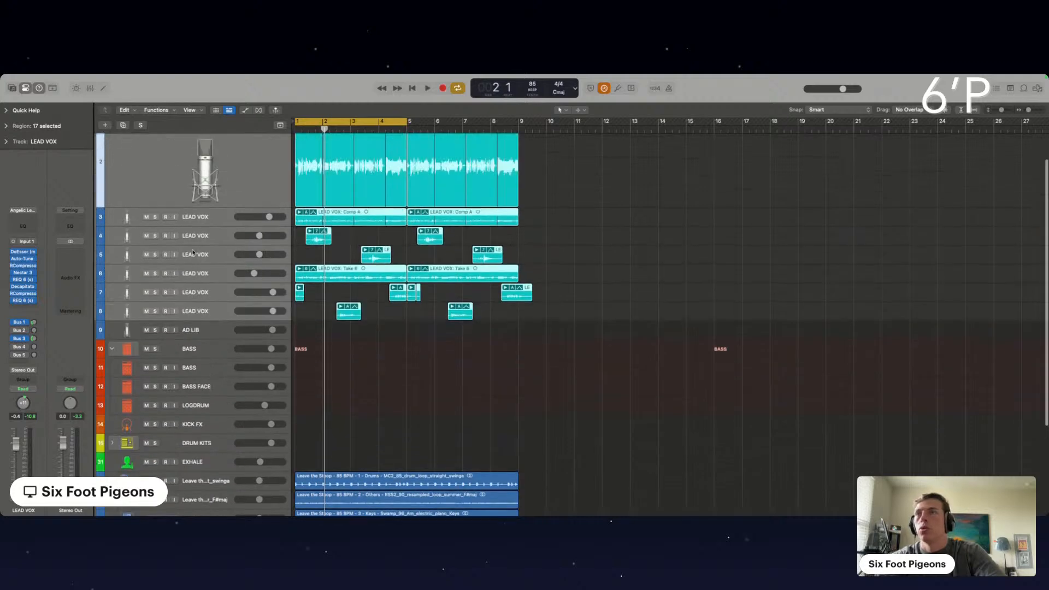
click(146, 218)
scroll(382, 328, down, 5)
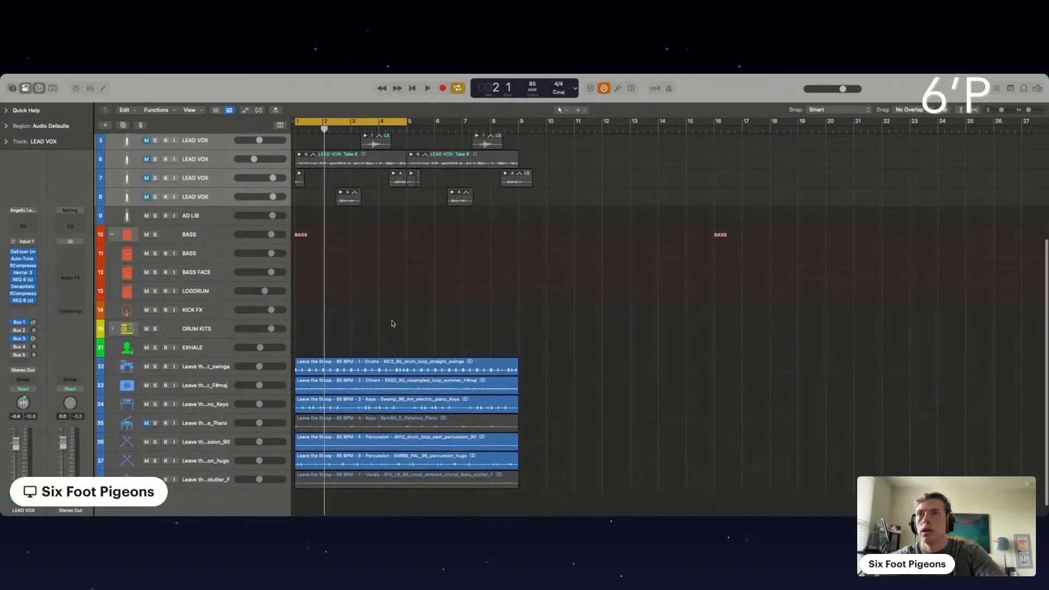
key(space)
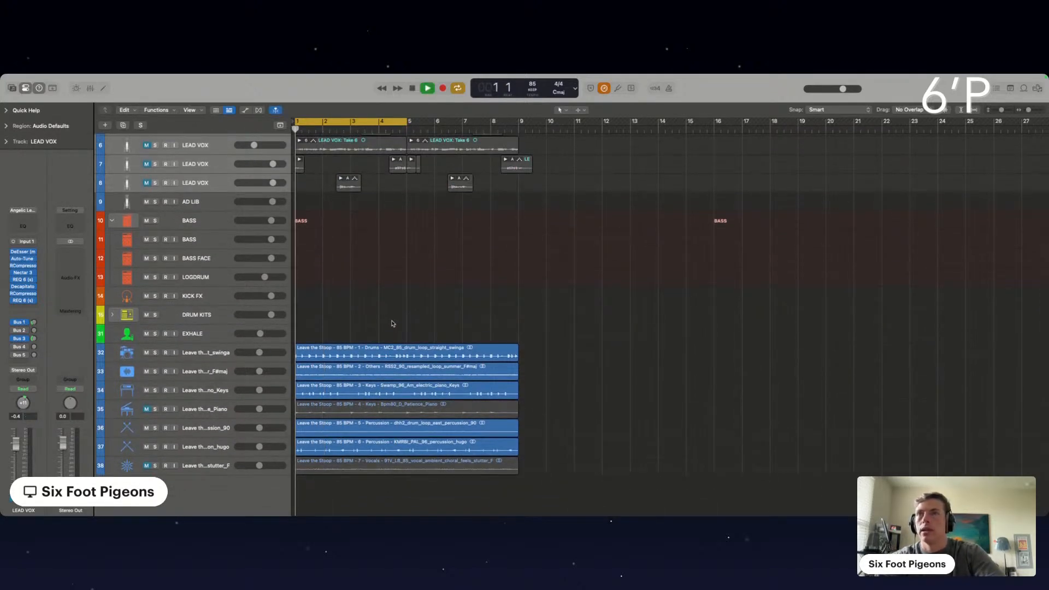
key(super+Right)
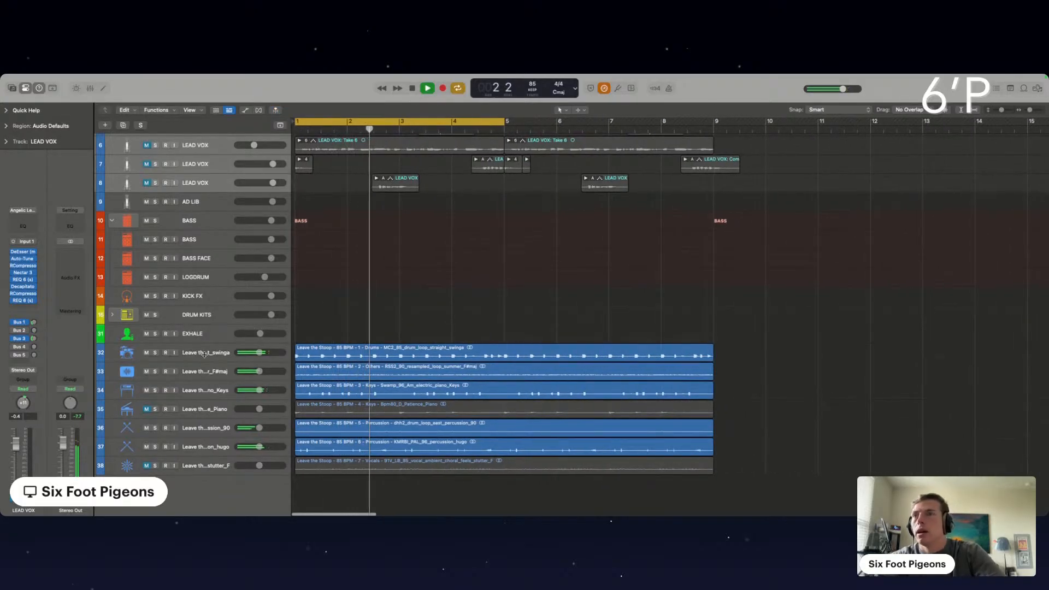
Audition the hugo percussion stem soloed and move its track directly below the straight swing drum loop track
click(155, 447)
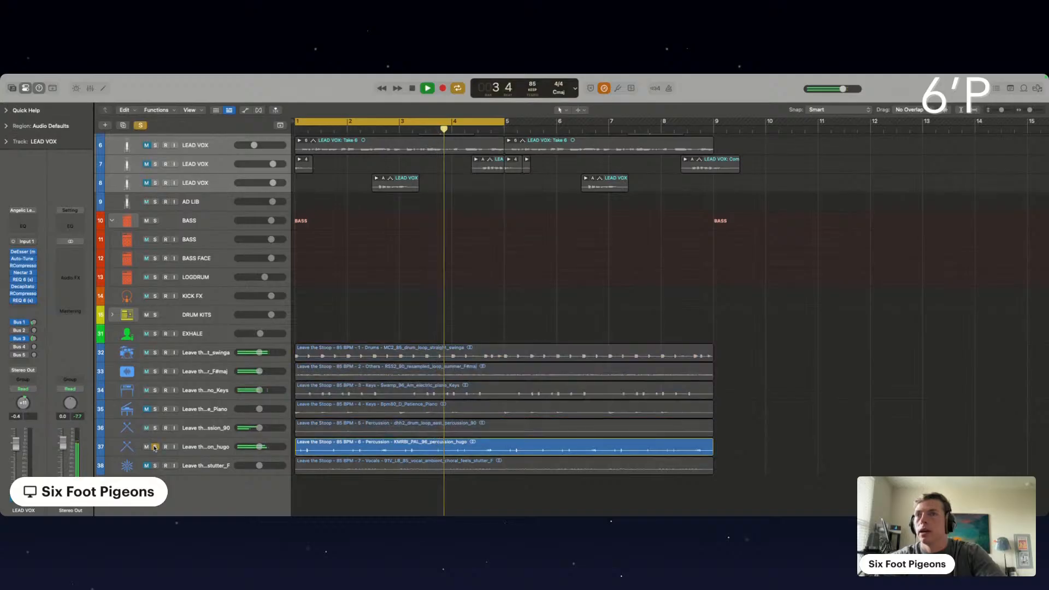
click(155, 448)
drag(199, 450, 204, 295)
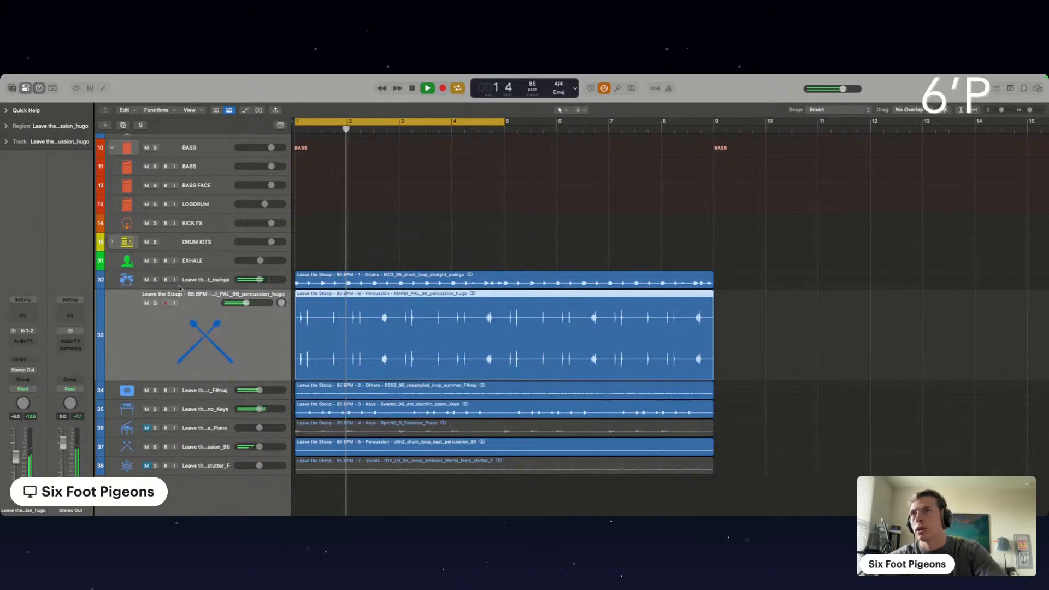
Check the drum loop, resampled F#maj loop and electric piano keys stems in solo, and mute the loop and keys stems
click(155, 280)
click(155, 280)
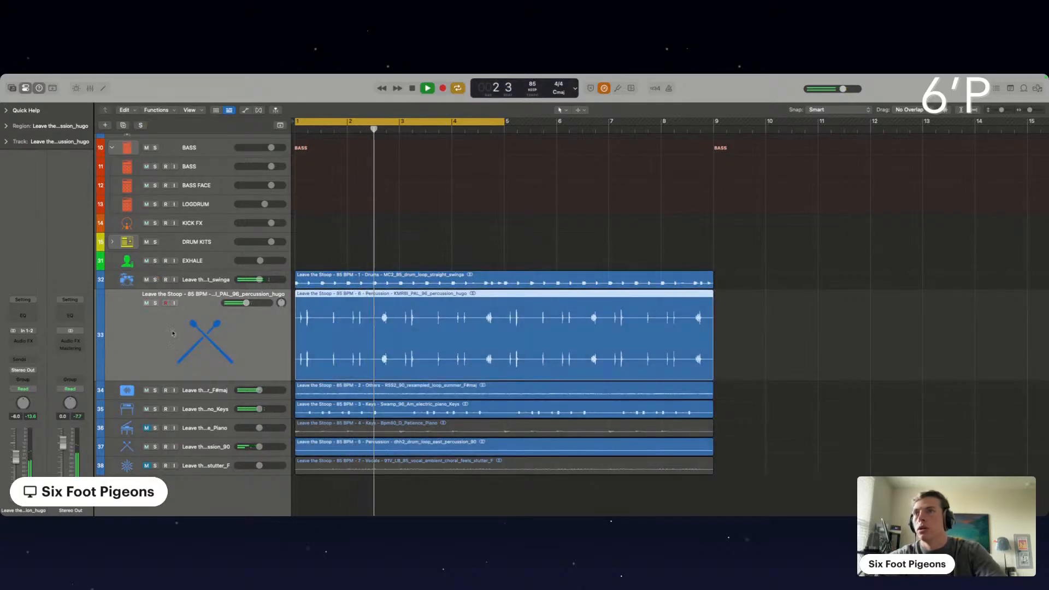
click(156, 390)
click(155, 390)
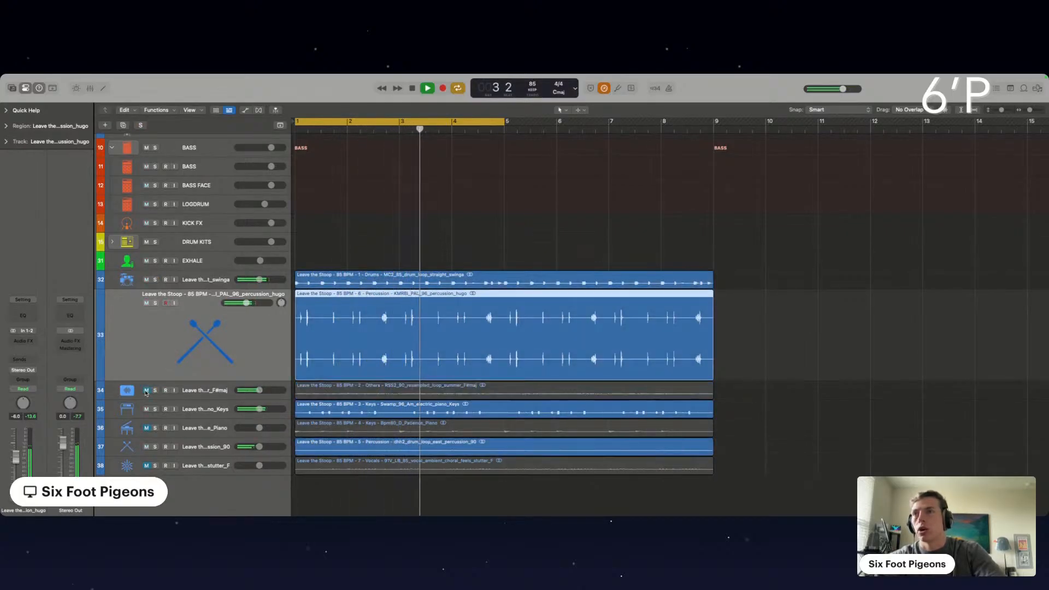
click(155, 390)
click(155, 391)
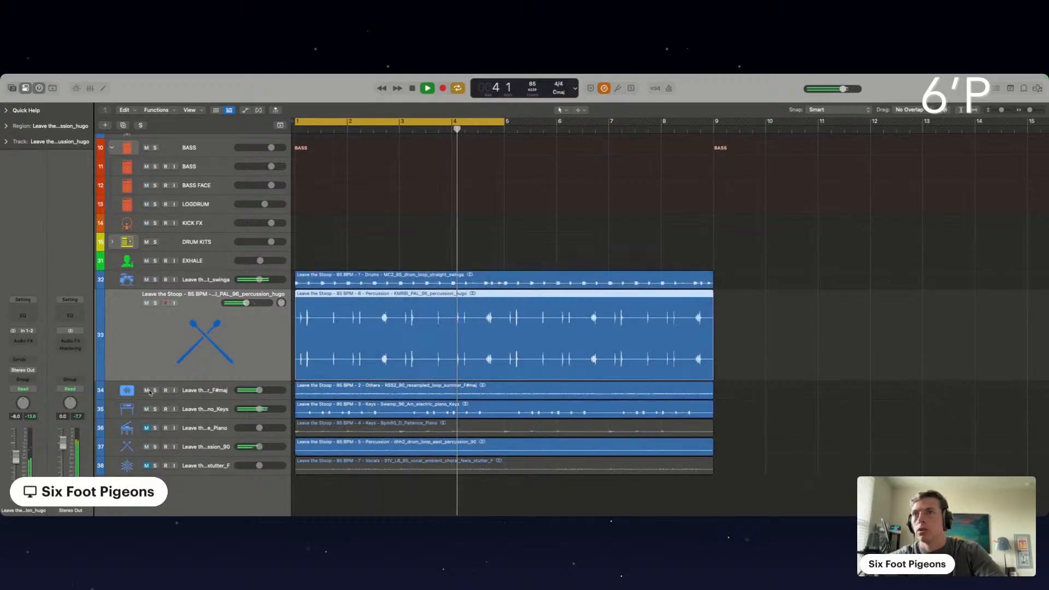
click(147, 390)
click(156, 409)
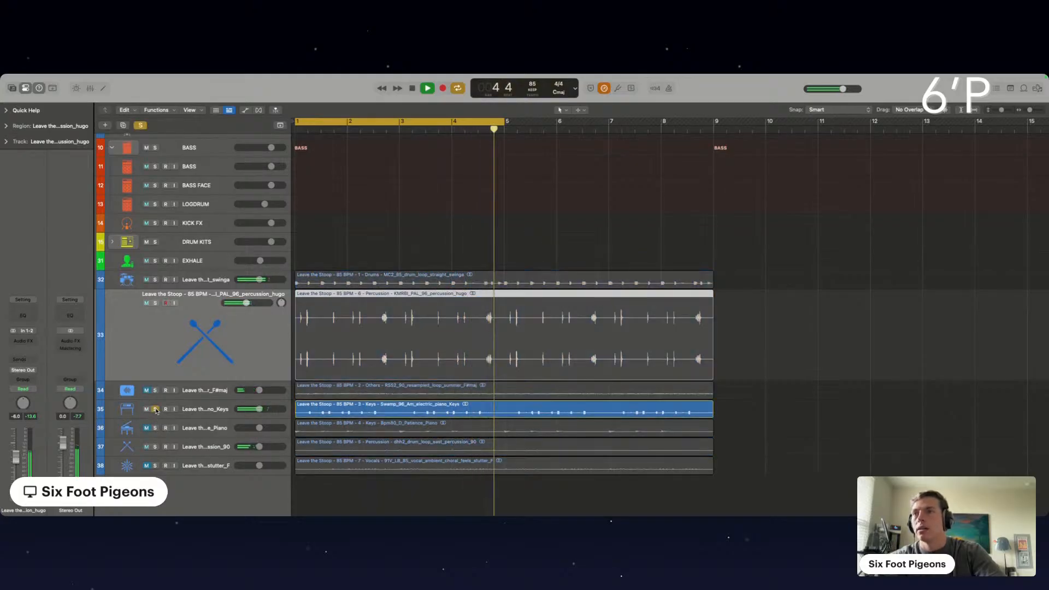
click(156, 410)
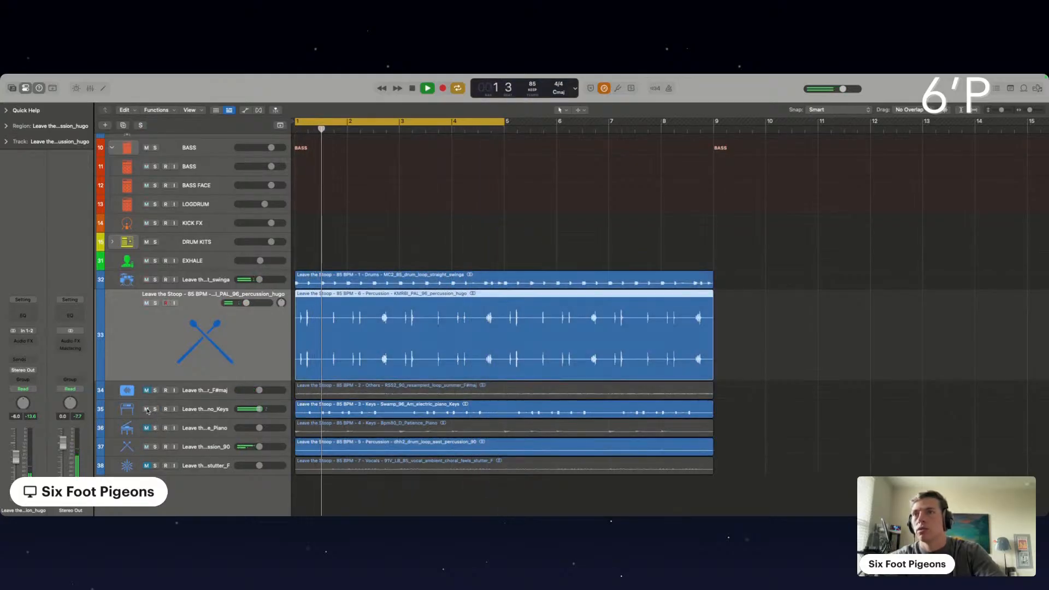
Move the east percussion track directly below the drum loop track and check the hugo percussion stem in solo
click(155, 447)
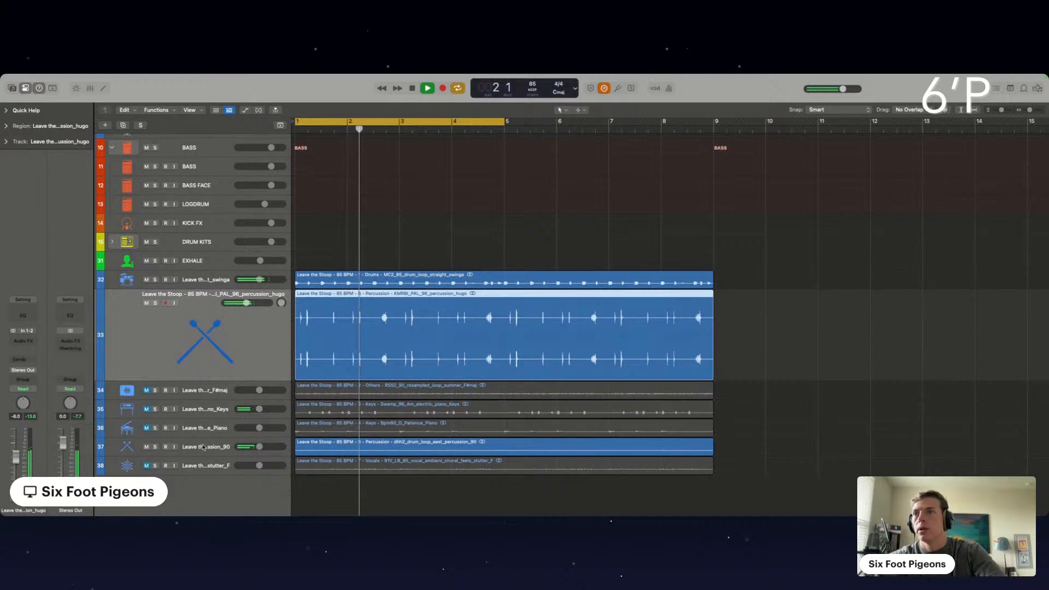
drag(206, 447, 205, 336)
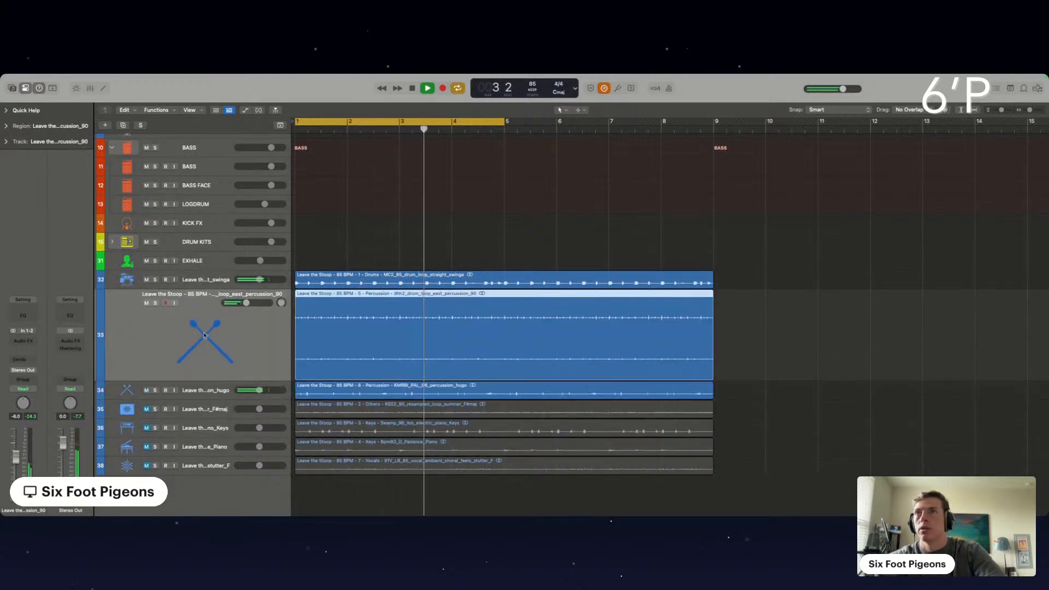
click(156, 390)
click(155, 390)
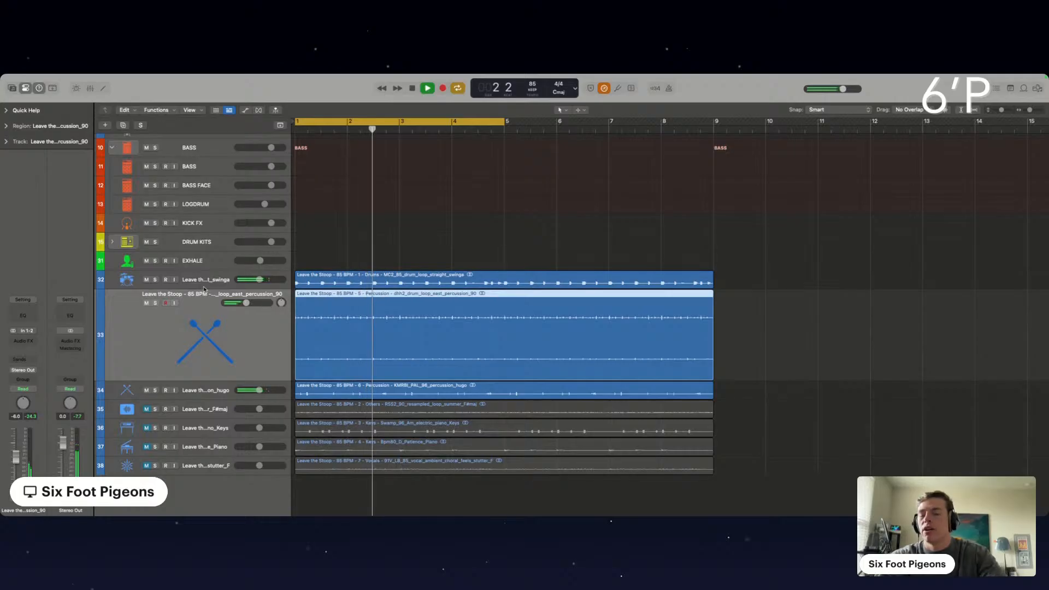
Solo the straight swing drum loop track and create an empty track with duplicate settings directly below it
click(164, 283)
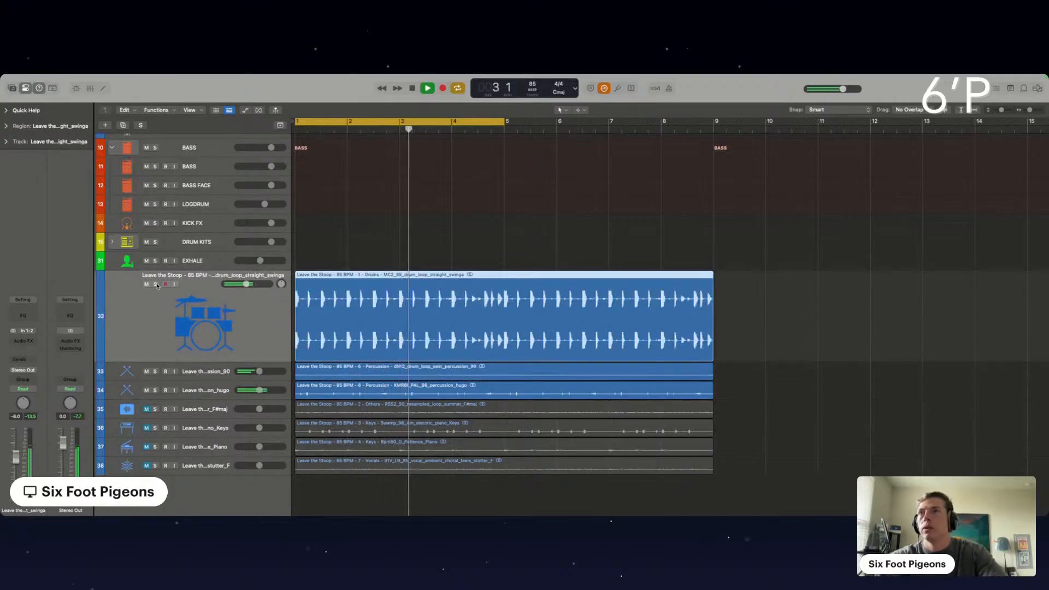
click(156, 285)
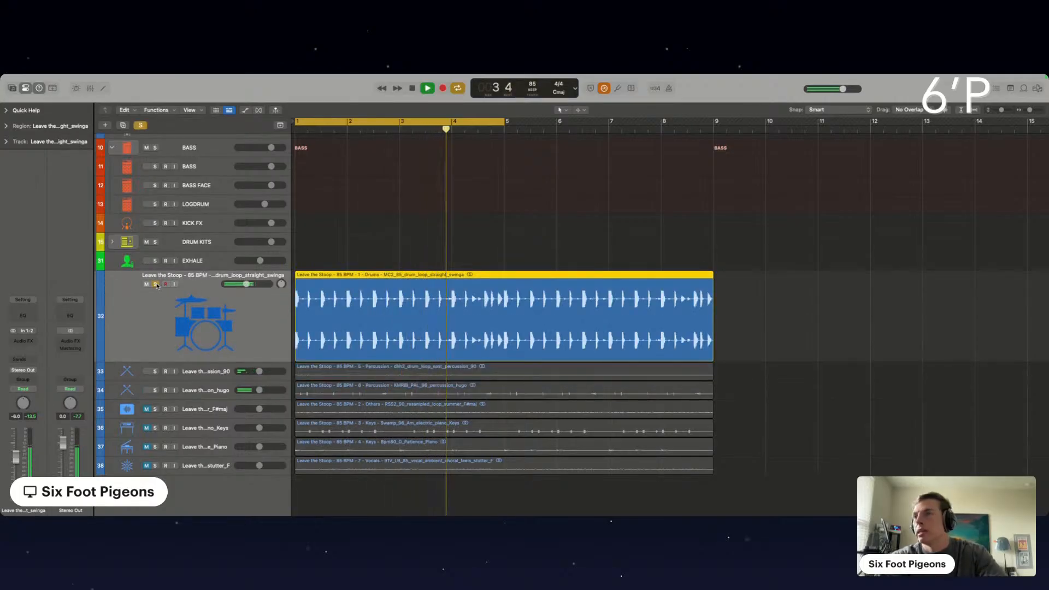
scroll(351, 277, up, 5)
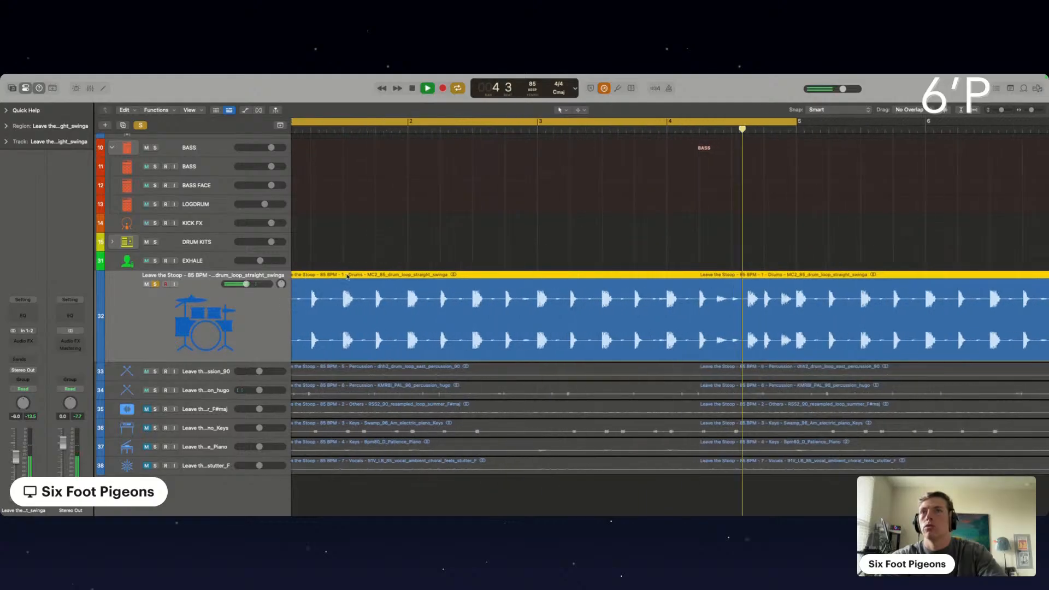
scroll(358, 278, left, 1)
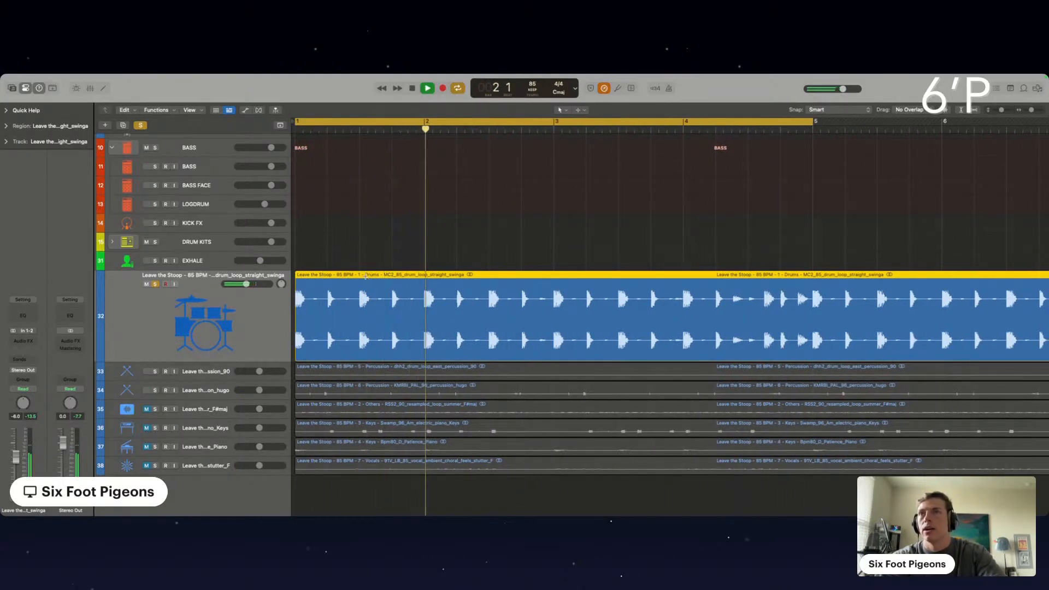
key(super+d)
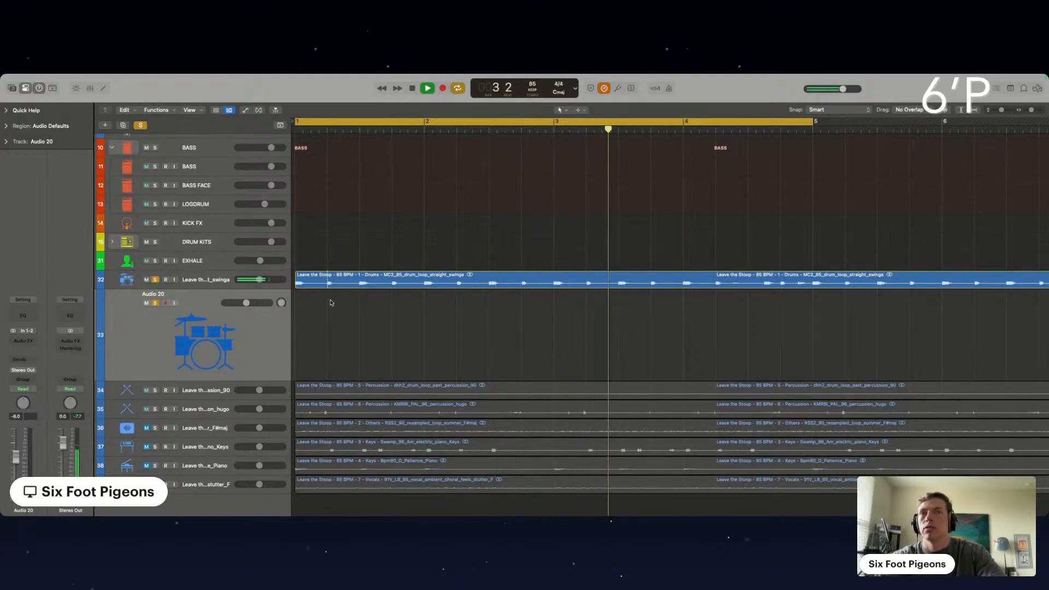
key(Return)
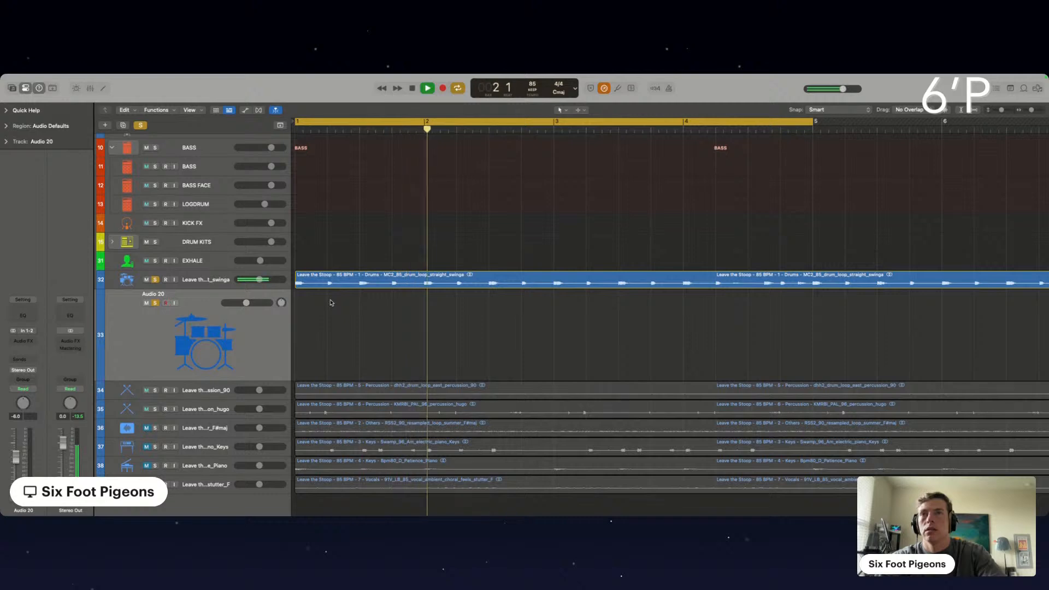
key(Return)
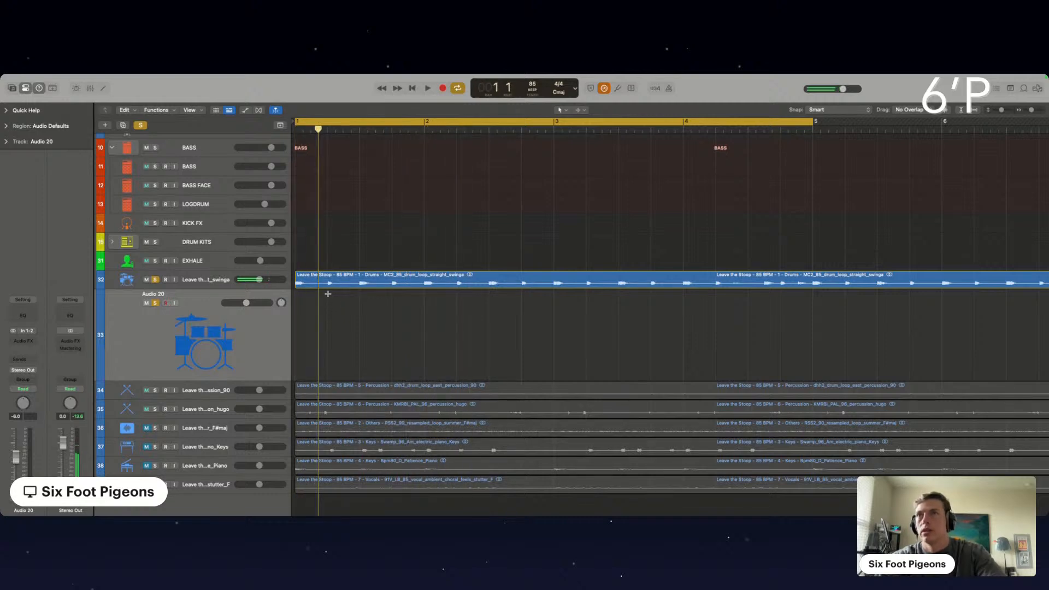
Split the drum loop region at beat 2 of bar 1, move the first slice to the Audio 20 track, and play it
super+double_click(327, 284)
drag(313, 280, 312, 317)
key(space)
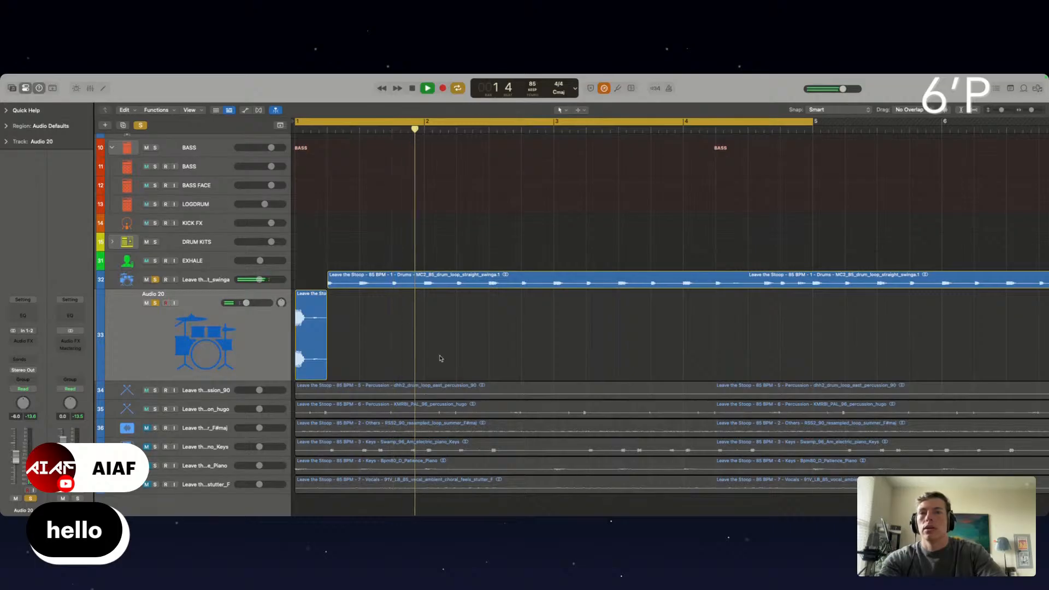
scroll(461, 291, down, 1)
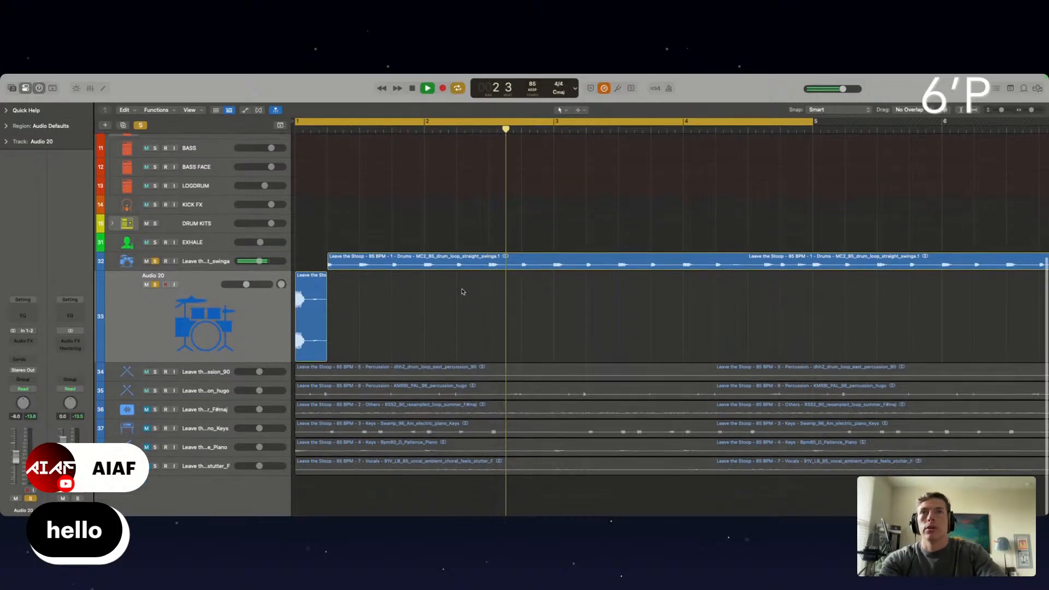
Fill the gap at the start of the straight swing drum loop track with two short slices copied from around beat 3 of bar 2
key(space)
key(space)
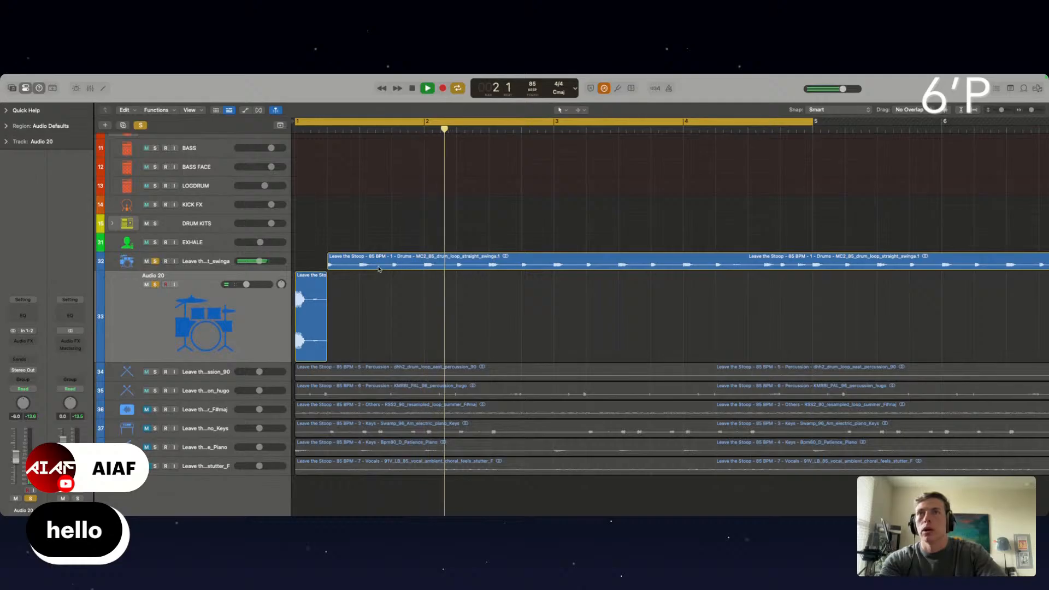
super+click(508, 262)
drag(506, 261, 320, 268)
super+click(519, 263)
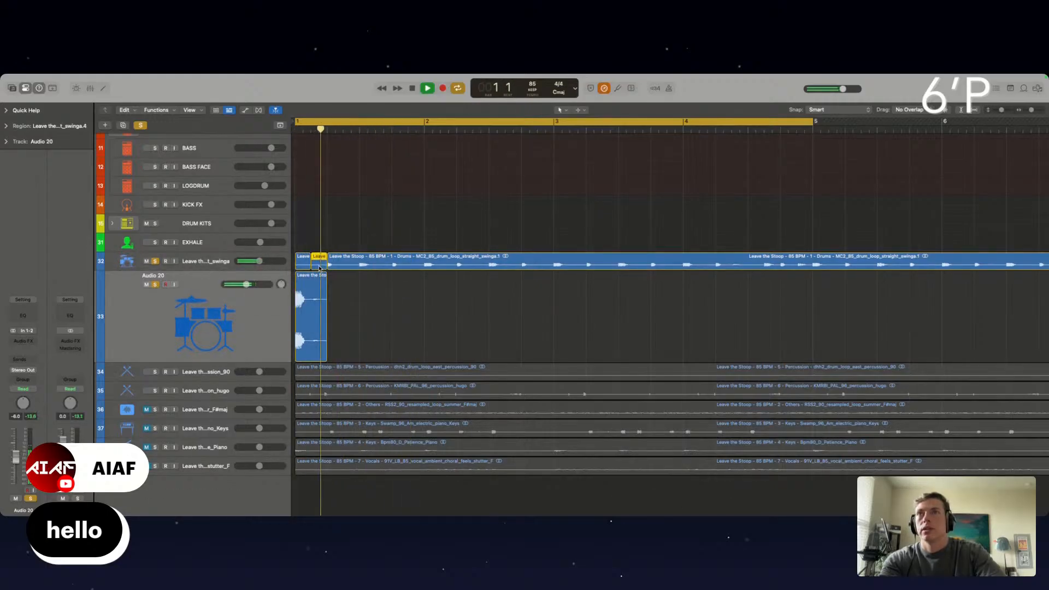
Compare the opening of bar 1 with the Audio 20 track's solo on and off while the drum loop plays
key(space)
key(space)
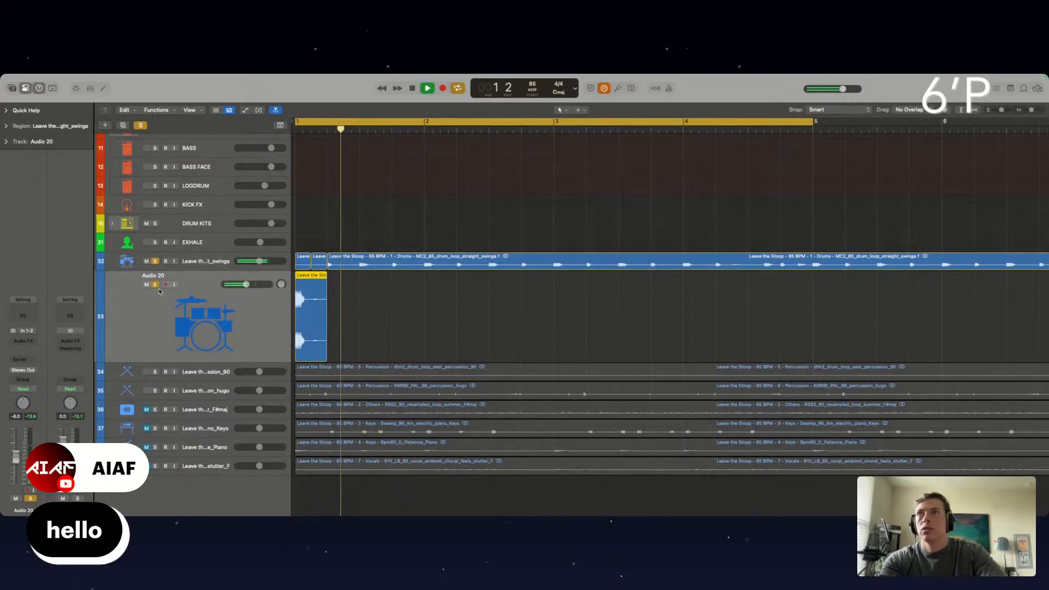
click(154, 284)
key(space)
key(space)
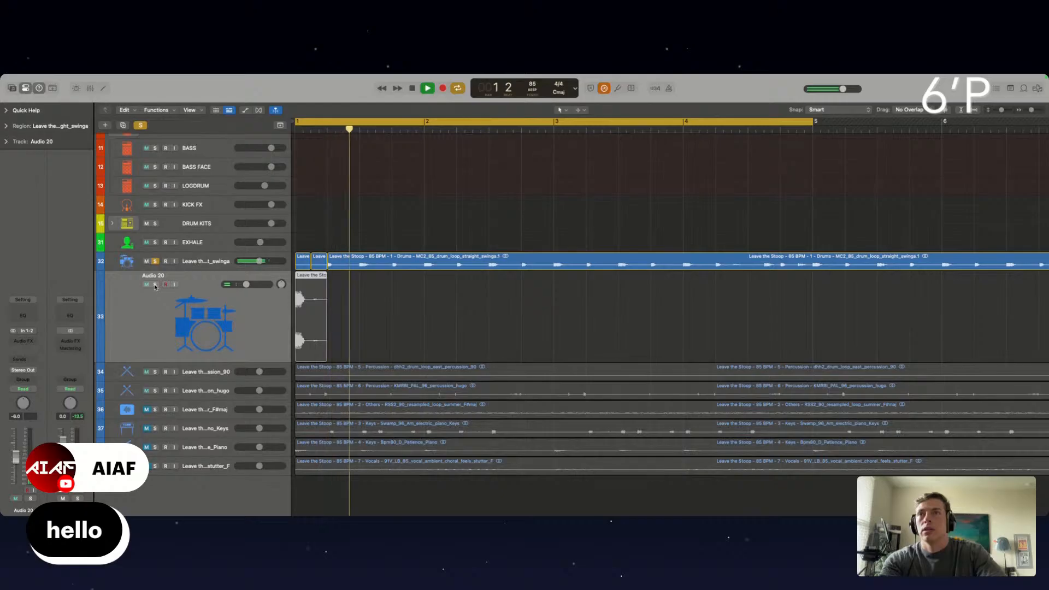
click(155, 284)
key(space)
key(space)
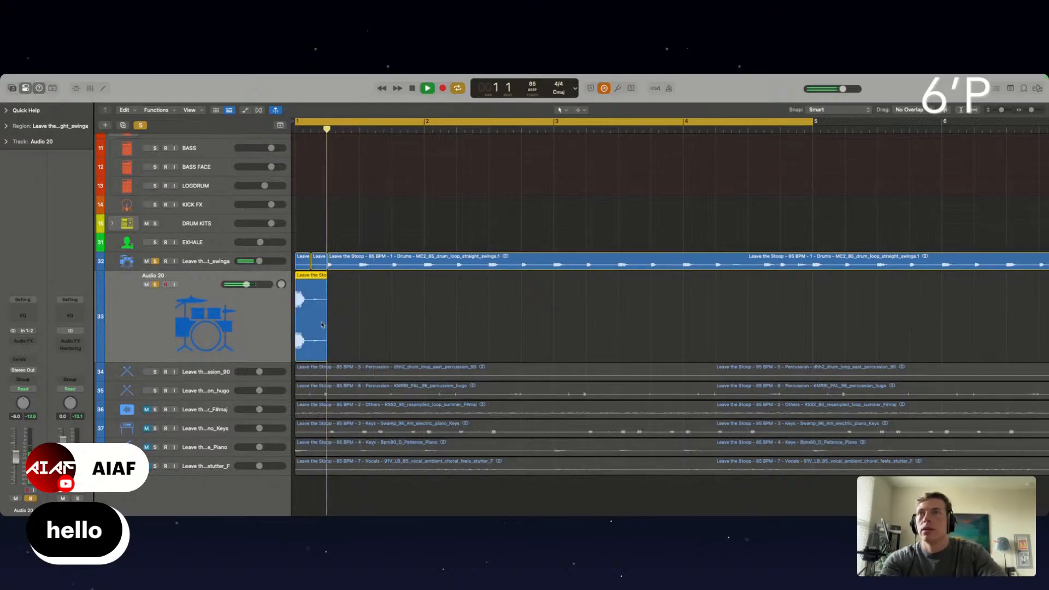
Shorten the Audio 20 slice to half a beat and play it together with the drum loop
drag(321, 325, 308, 333)
key(space)
key(space)
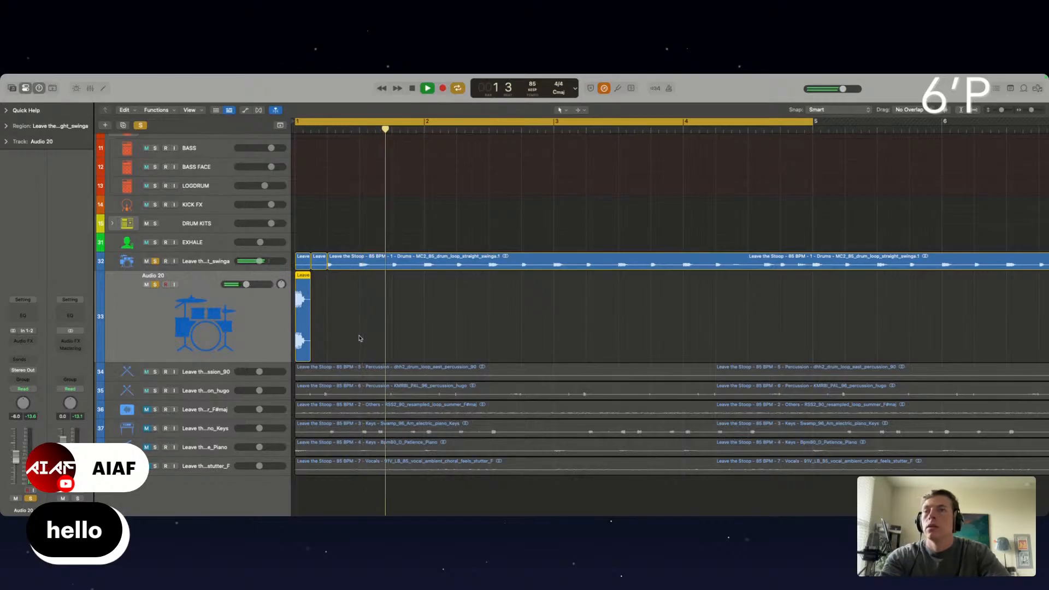
click(320, 307)
key(space)
key(space)
click(305, 259)
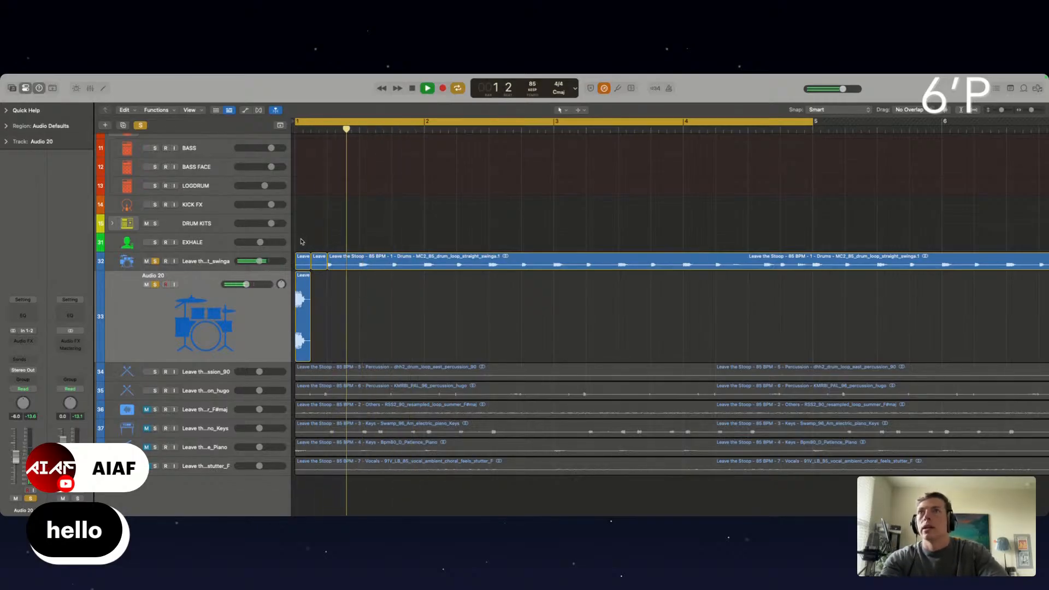
Copy the Audio 20 slice and the drum loop filler slice to beat 3 of bar 1, and delete the drum loop after bar 1
shift+click(300, 315)
drag(305, 303, 368, 307)
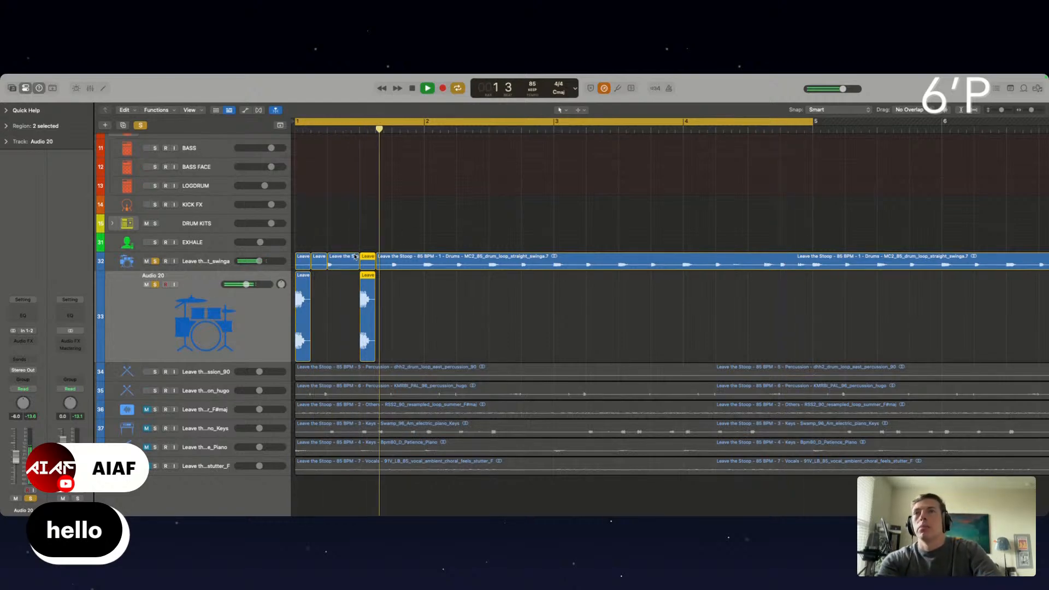
click(425, 260)
key(Delete)
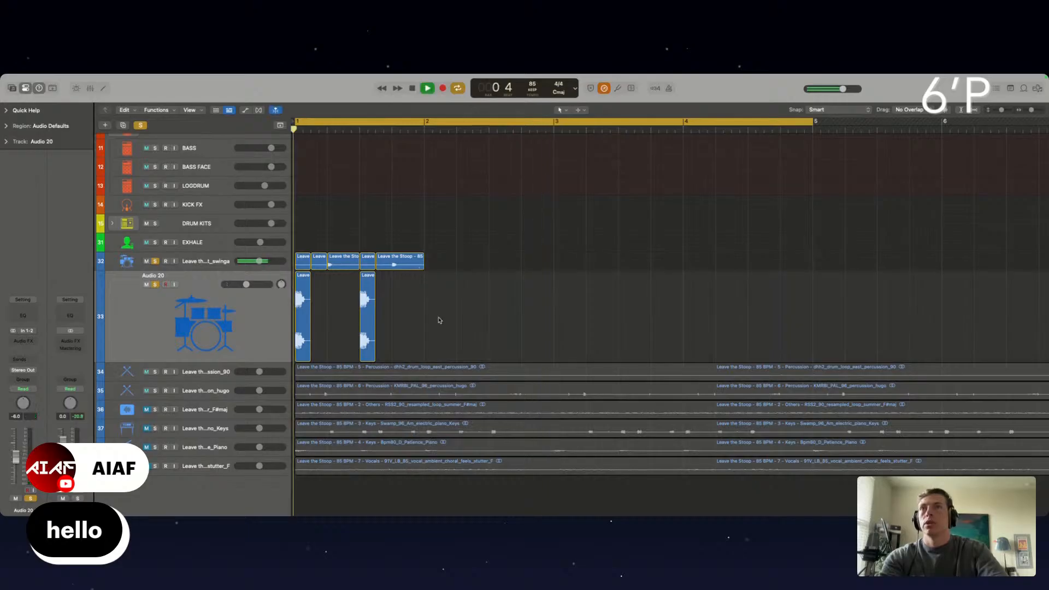
Set the cycle range to bar 1 only and play the chopped drum pattern in the loop
drag(457, 337, 284, 252)
click(357, 148)
click(322, 125)
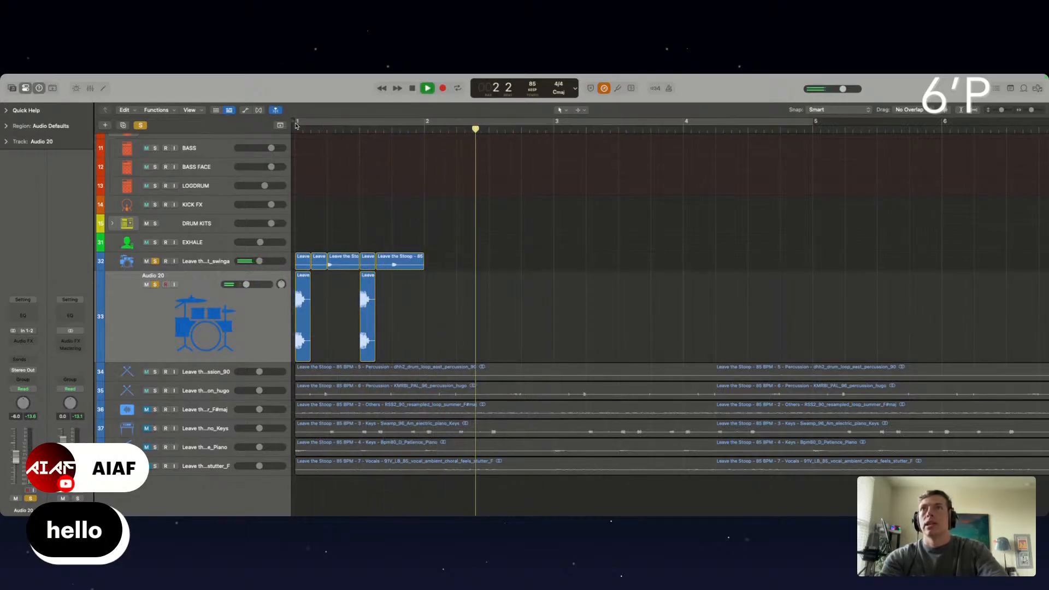
drag(300, 124, 422, 133)
key(space)
key(space)
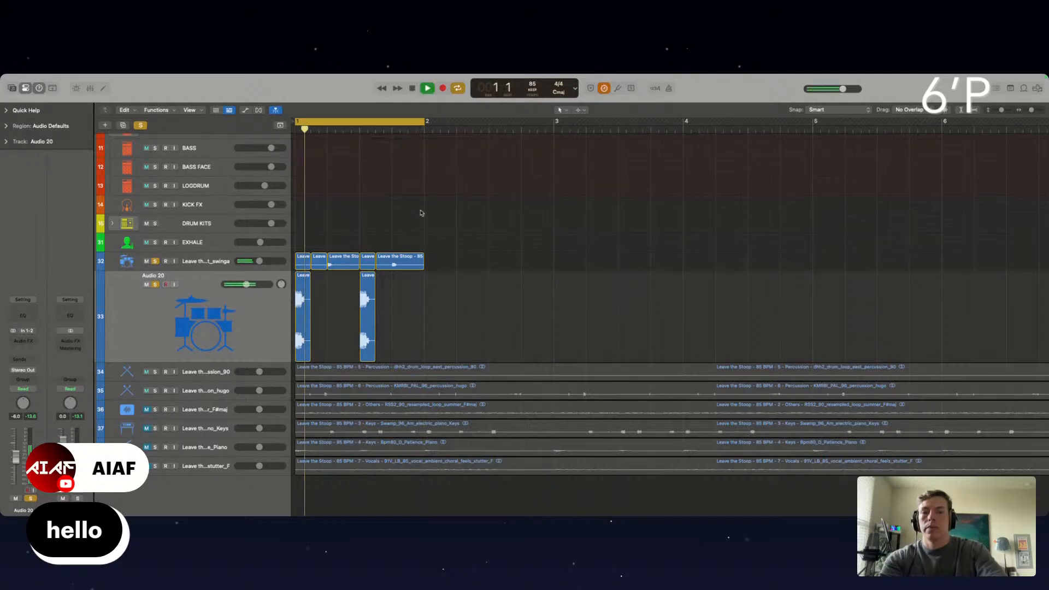
Unsolo the Audio 20 track and add a Channel EQ to the drum loop track with a low cut at about 105 Hz
click(216, 262)
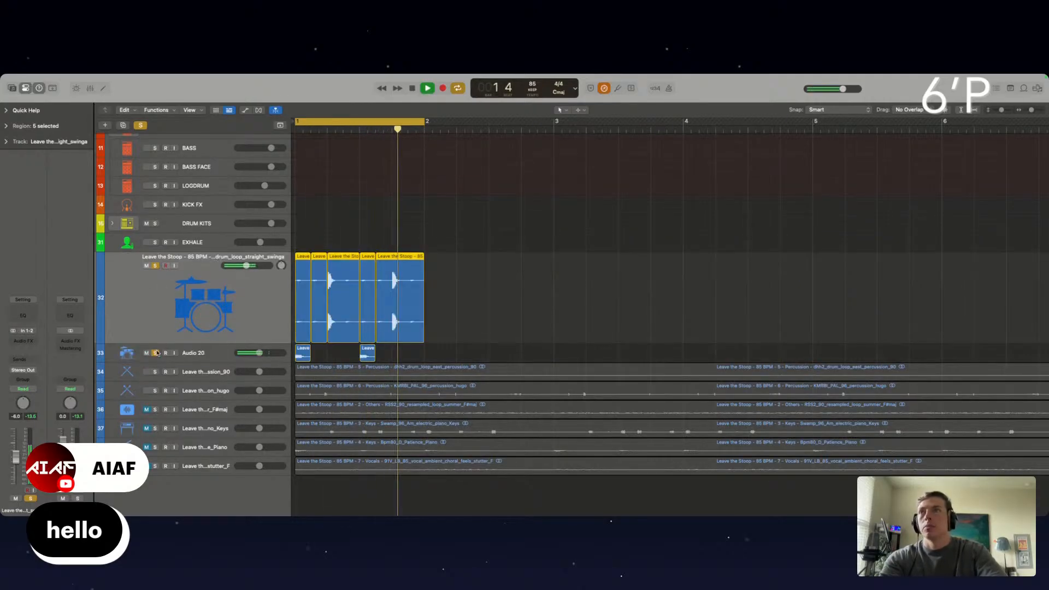
click(157, 353)
scroll(477, 282, up, 5)
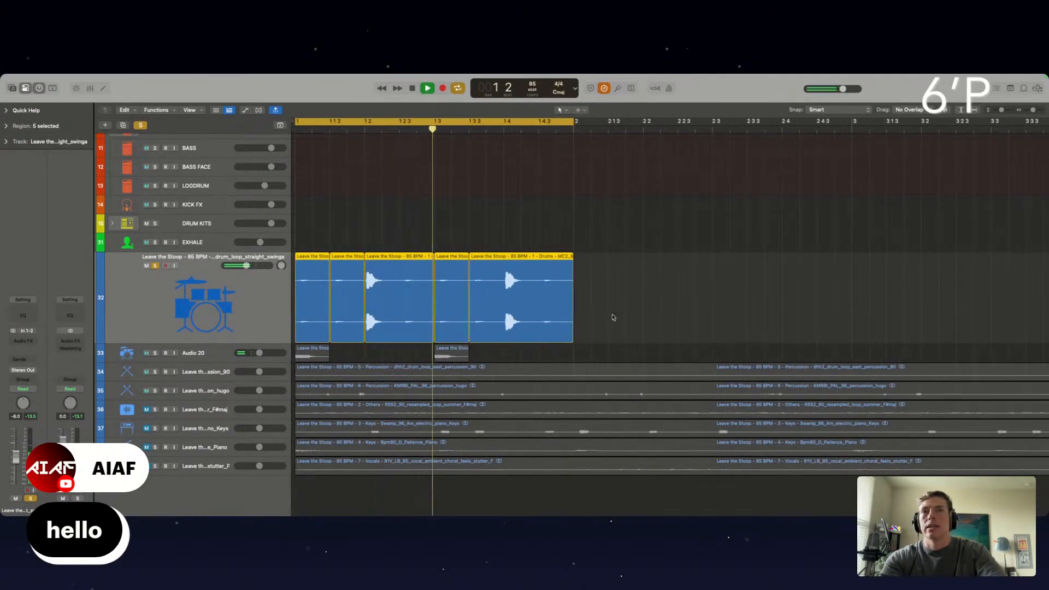
click(23, 315)
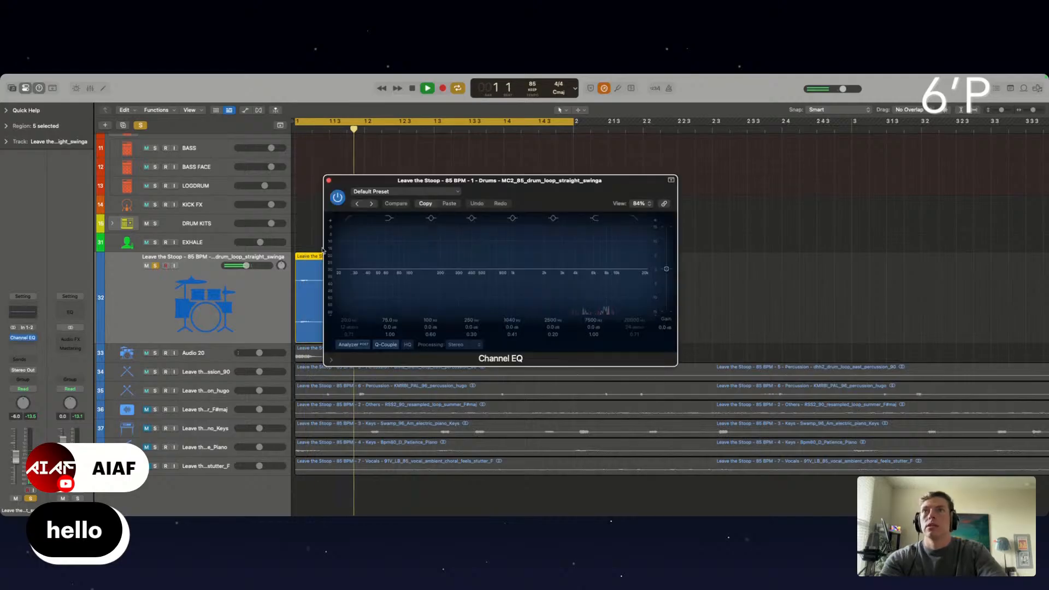
drag(382, 180, 686, 149)
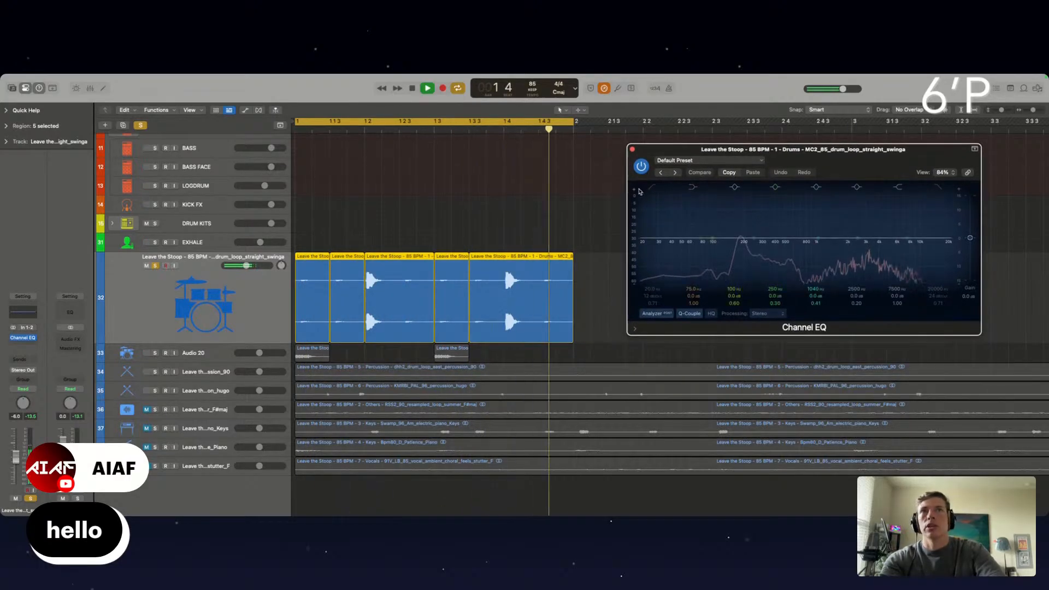
click(653, 188)
mouse_move(660, 257)
mouse_down()
mouse_move(713, 258)
mouse_move(739, 226)
mouse_move(704, 247)
mouse_move(718, 247)
mouse_up()
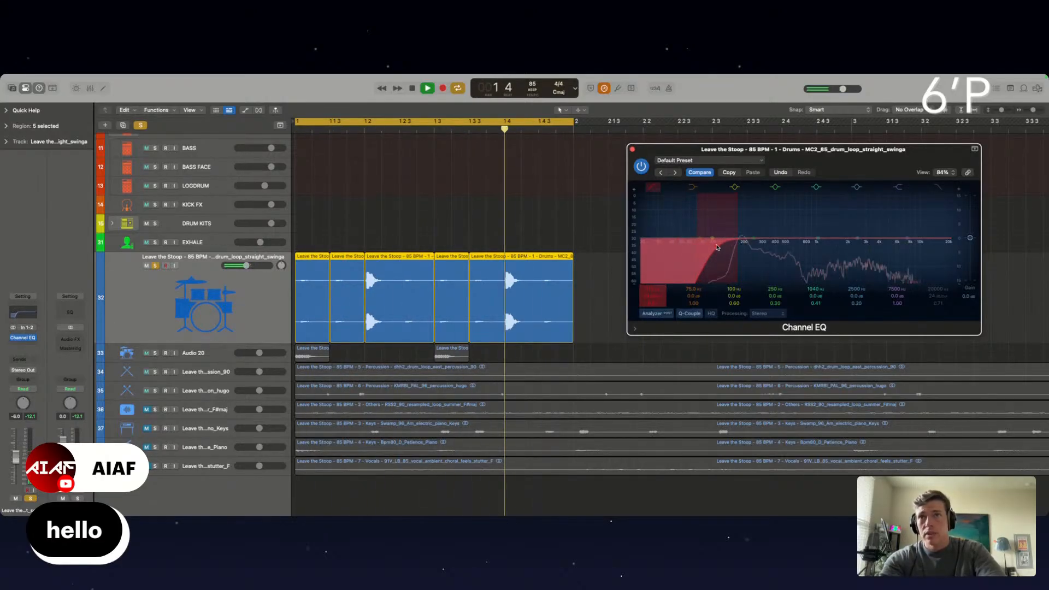
Choose the Fade Tool as the secondary tool and apply short crossfades at the joins between the drum loop slices
click(583, 110)
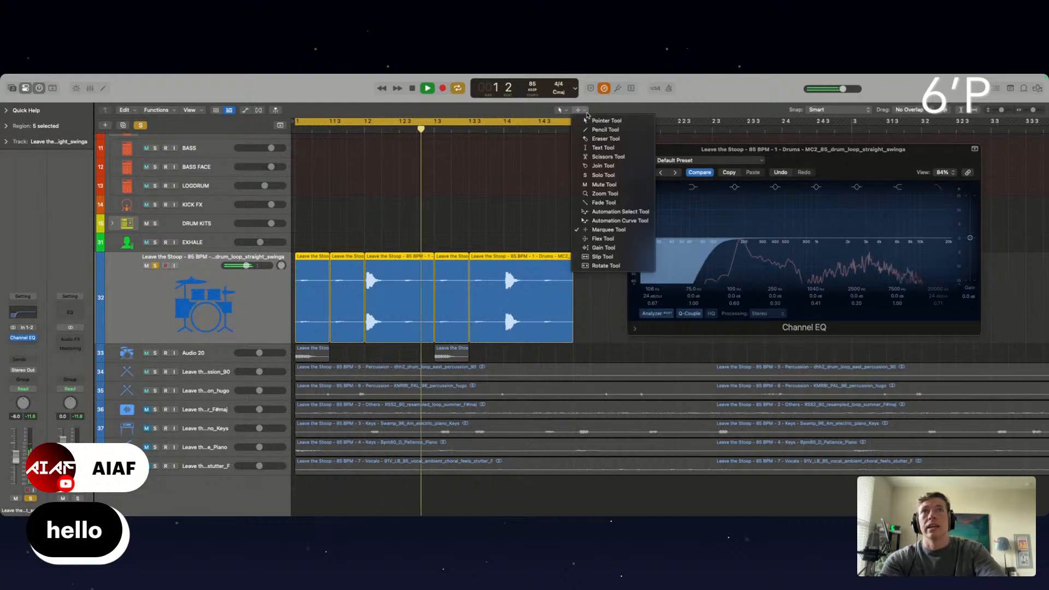
click(604, 202)
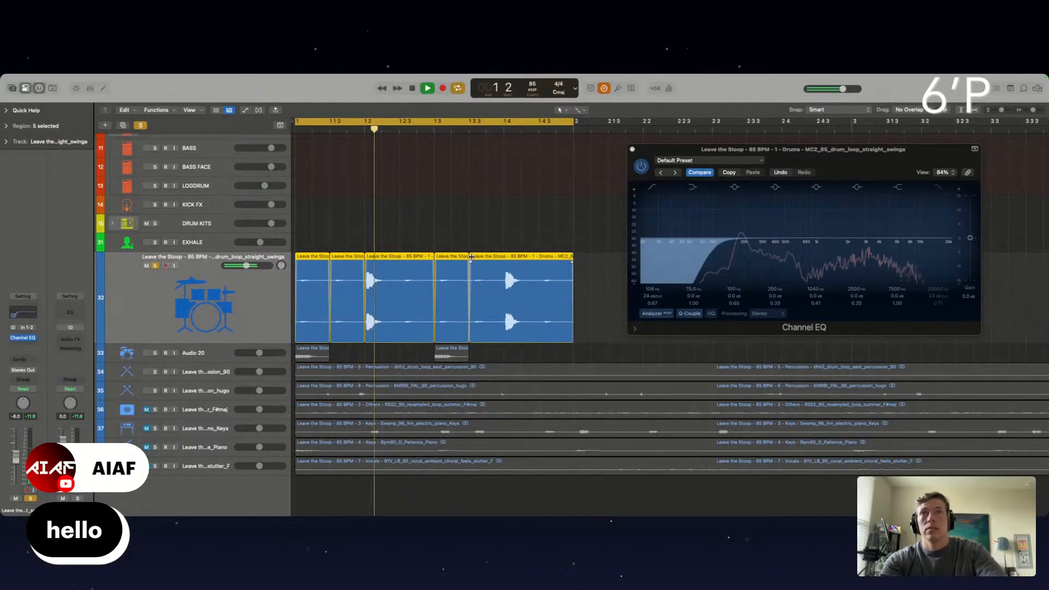
scroll(471, 257, up, 3)
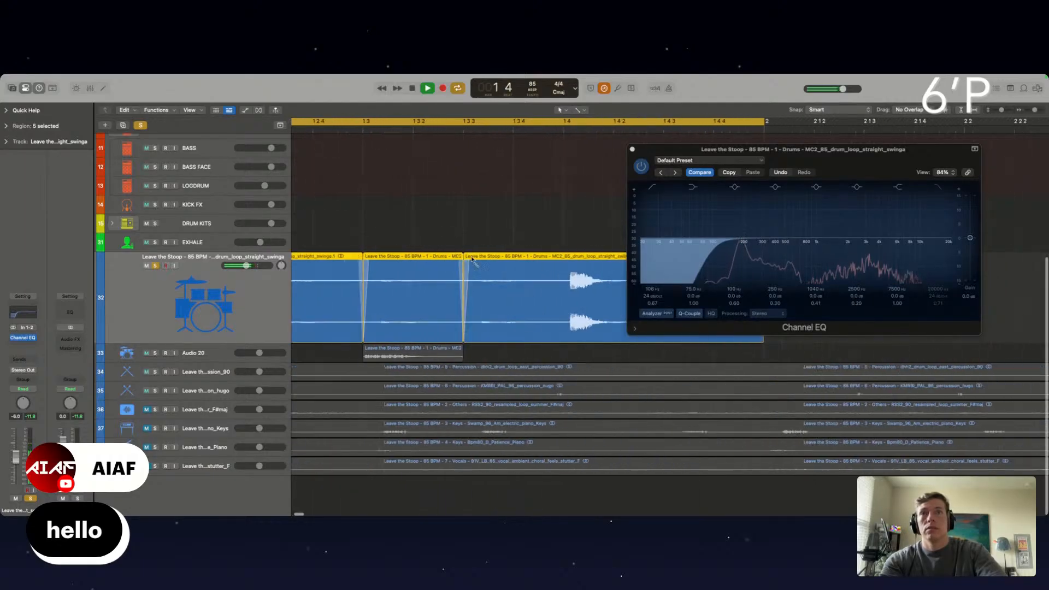
scroll(472, 259, up, 1)
drag(464, 256, 458, 254)
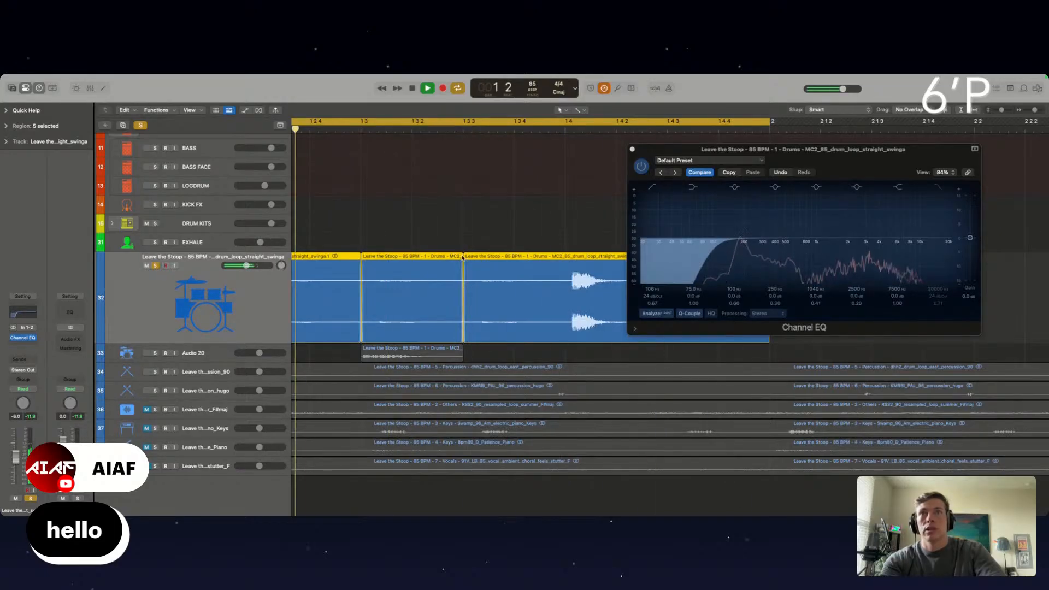
Add a short fade-out to the end of the last drum loop slice and a short fade-in to the start of the first
scroll(467, 258, right, 5)
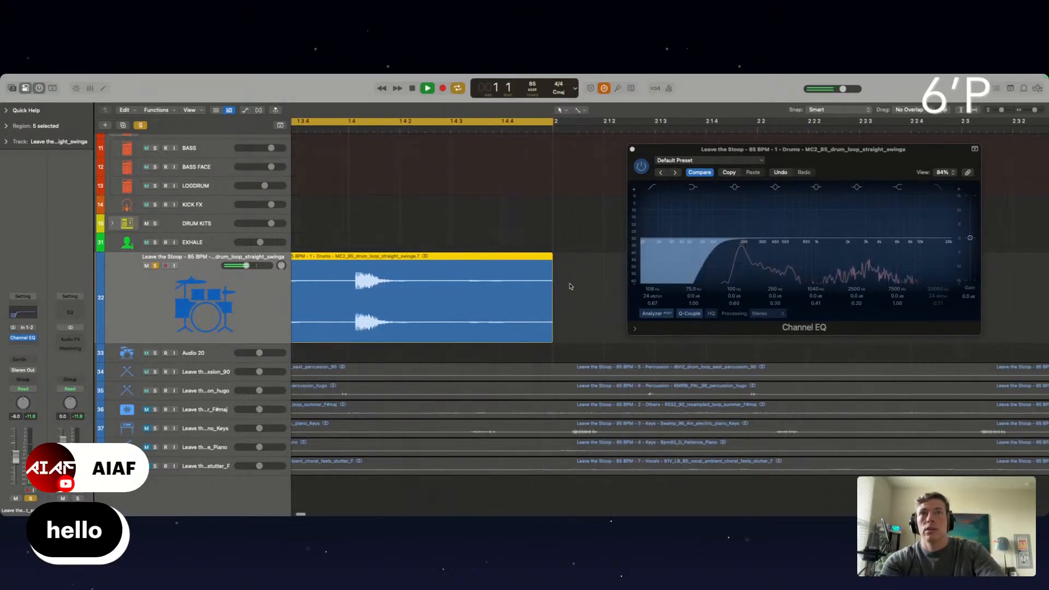
click(570, 286)
click(551, 254)
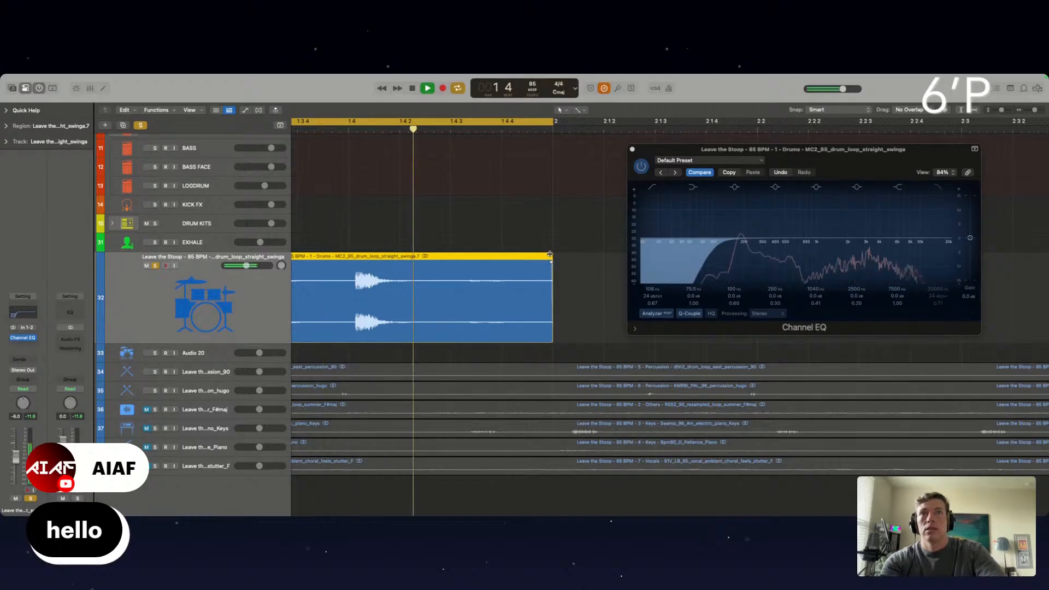
click(463, 212)
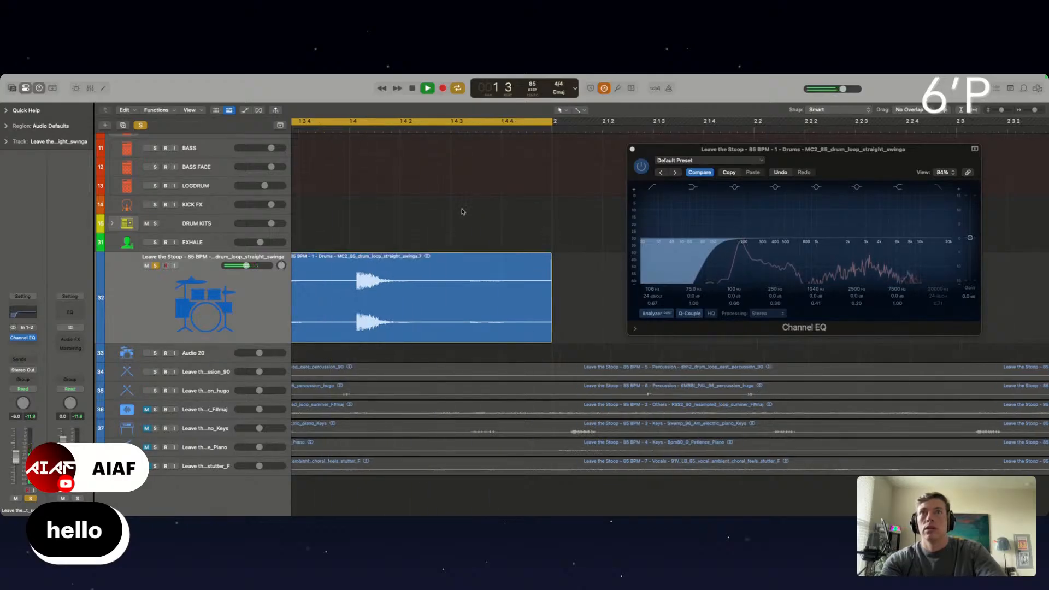
scroll(463, 212, down, 10)
scroll(464, 212, up, 3)
scroll(311, 252, up, 6)
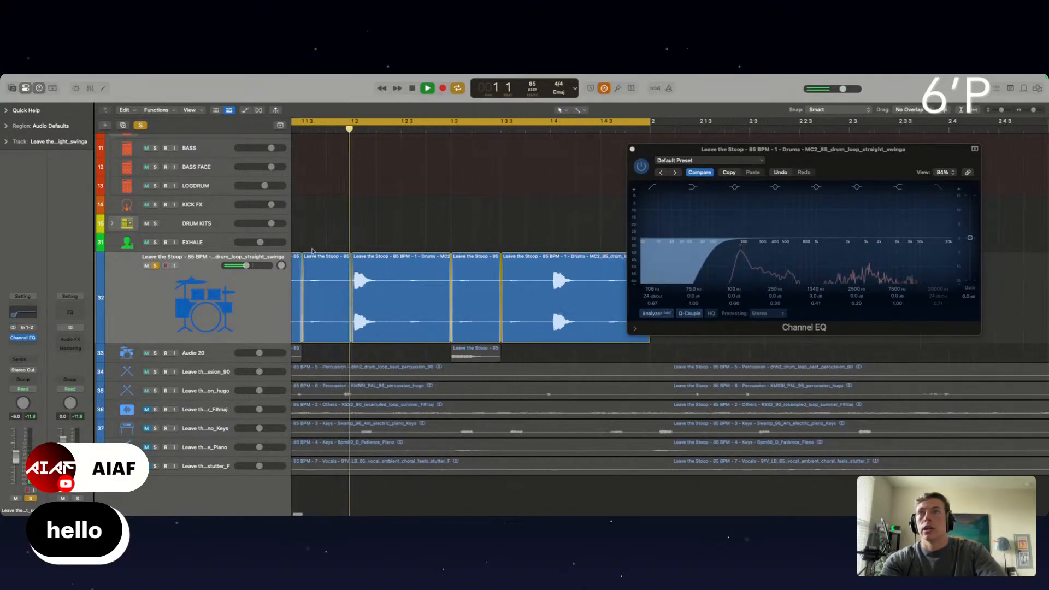
click(295, 255)
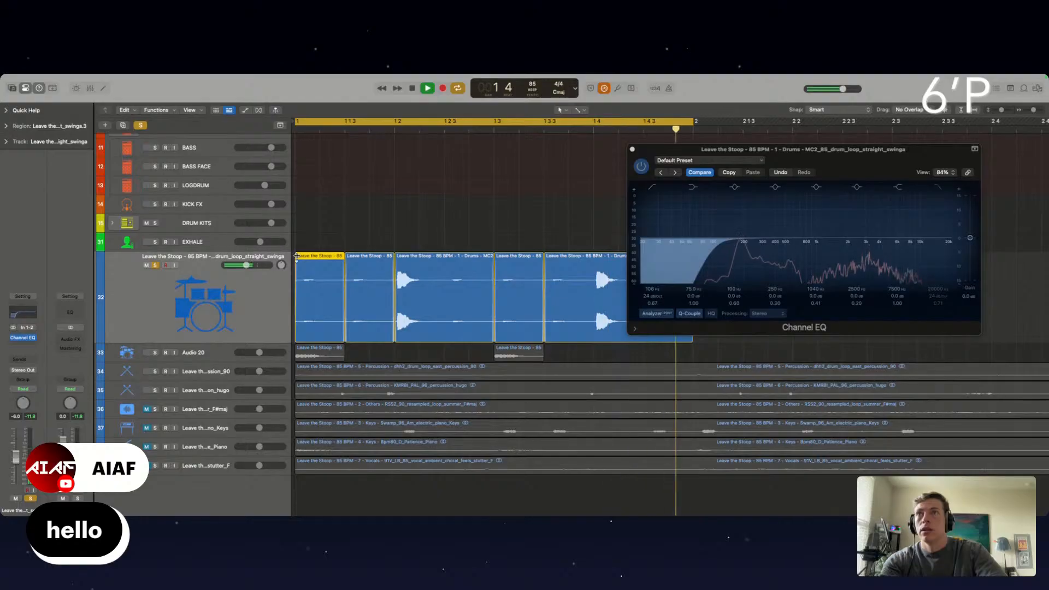
Close the Channel EQ and repeat the one-bar drum loop pattern up to bar 9
scroll(296, 255, down, 10)
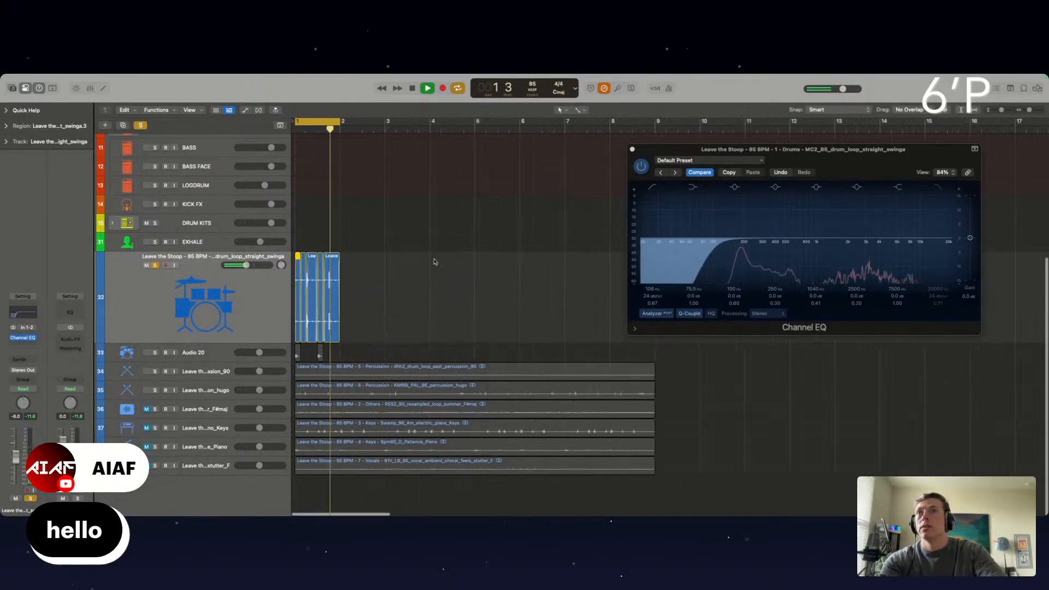
click(633, 150)
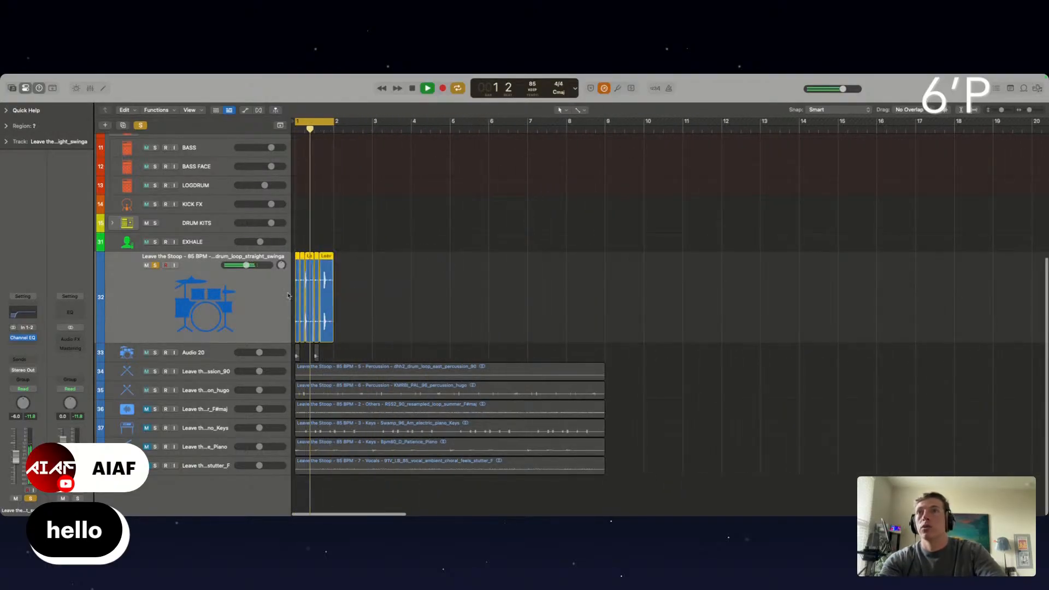
key(super+r)
key(super+r)
key(super+r)
key(super+r)
key(super+r)
key(super+r)
key(super+r)
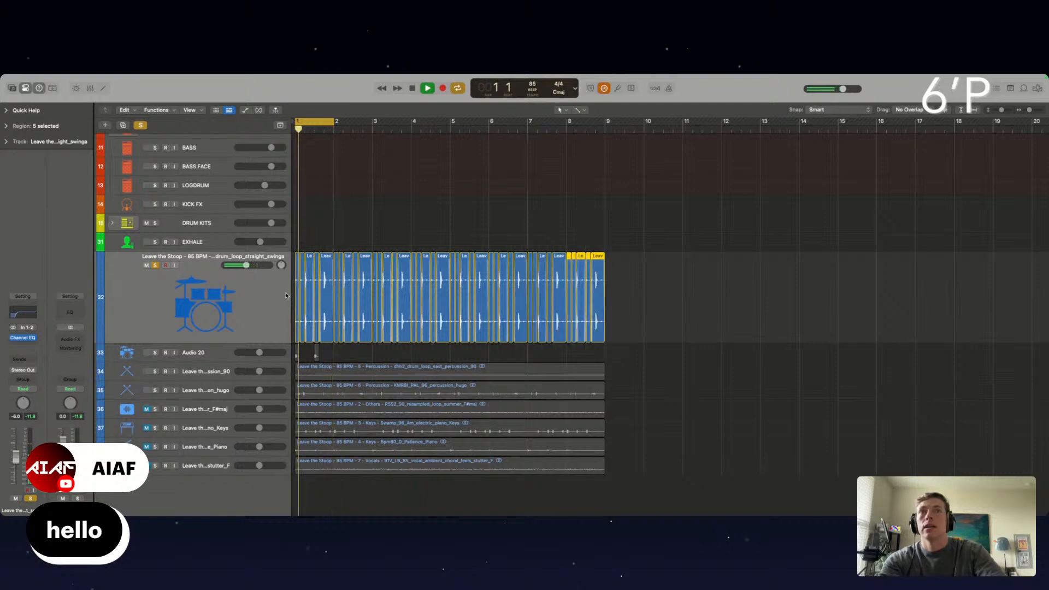
Add a Gain plug-in set to mono on the drum loop track and raise the track volume to -1.8 dB
click(26, 347)
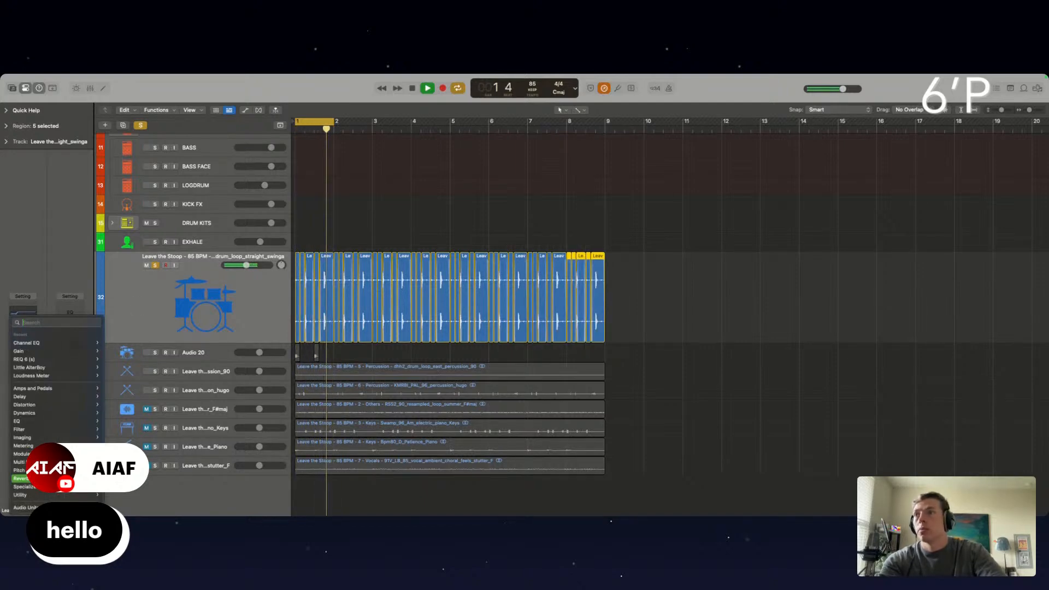
mouse_move(34, 496)
click(125, 492)
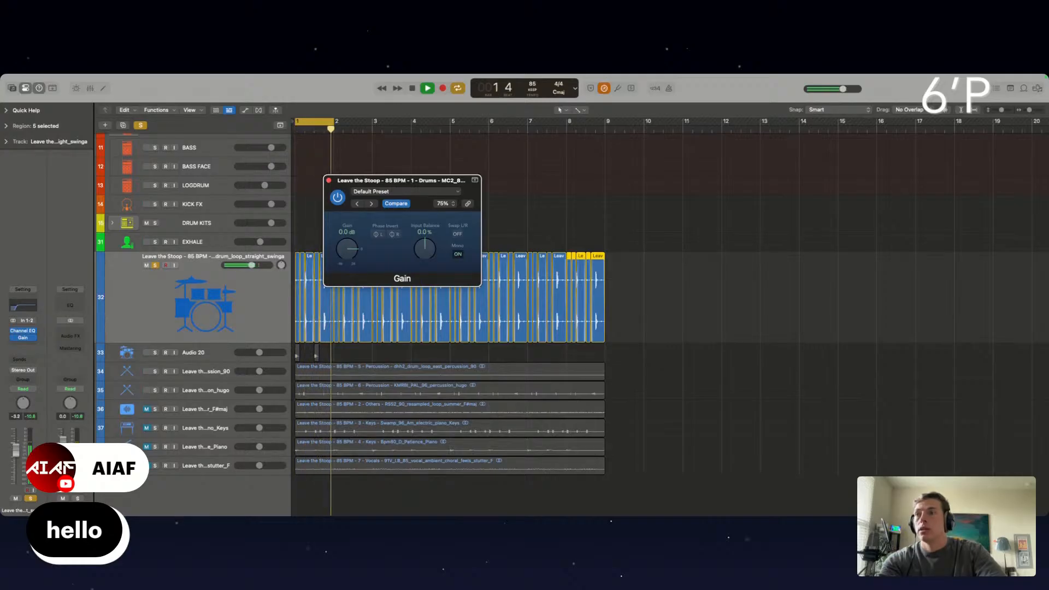
click(36, 373)
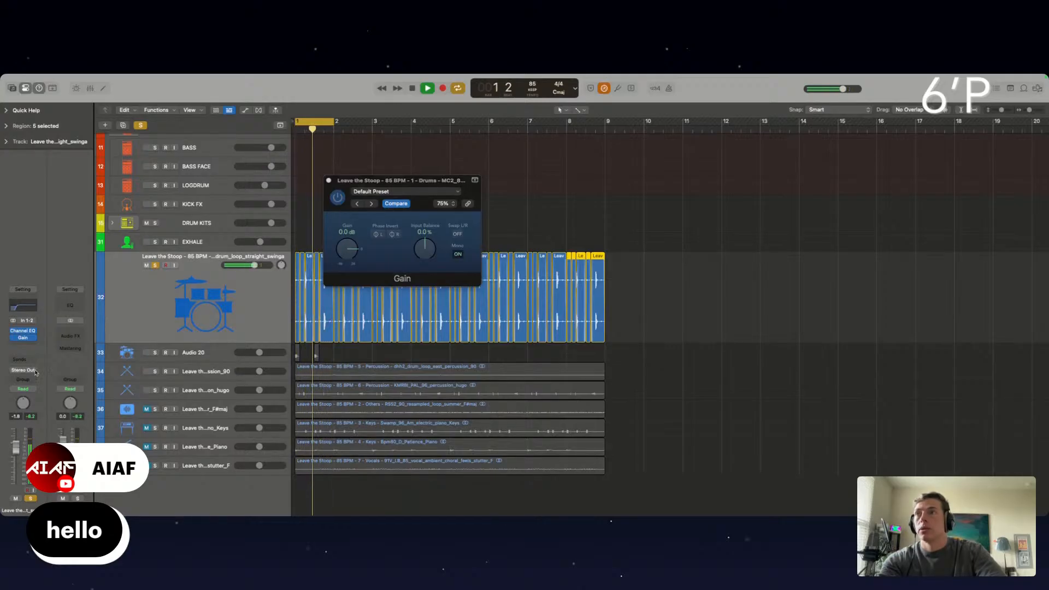
Add a stereo iZotope Trash 2 plug-in with Push Pull saturation to the drum loop track and close the plug-in windows
click(22, 346)
mouse_move(25, 508)
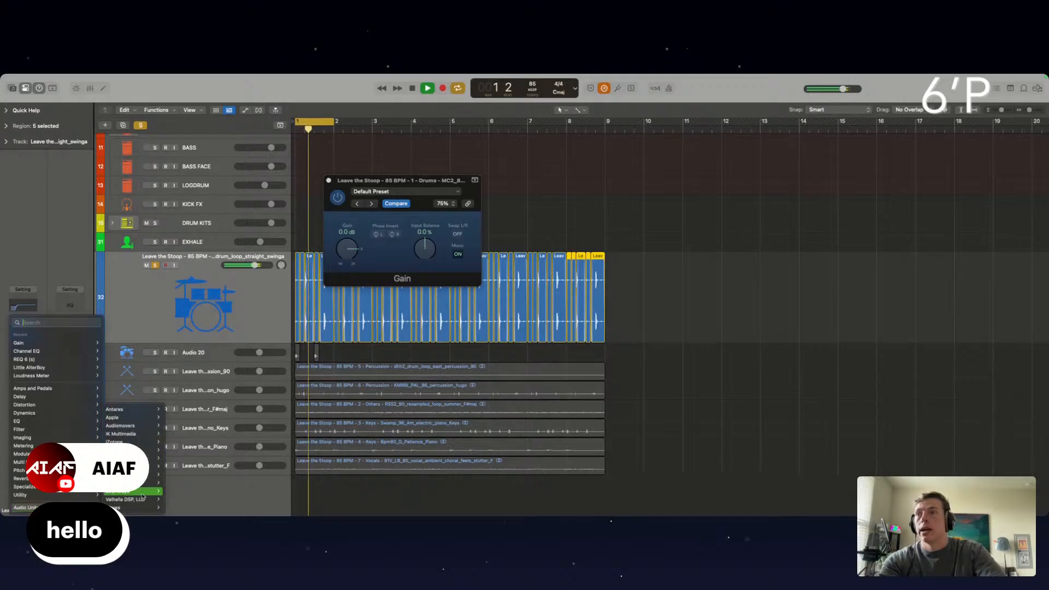
mouse_move(131, 442)
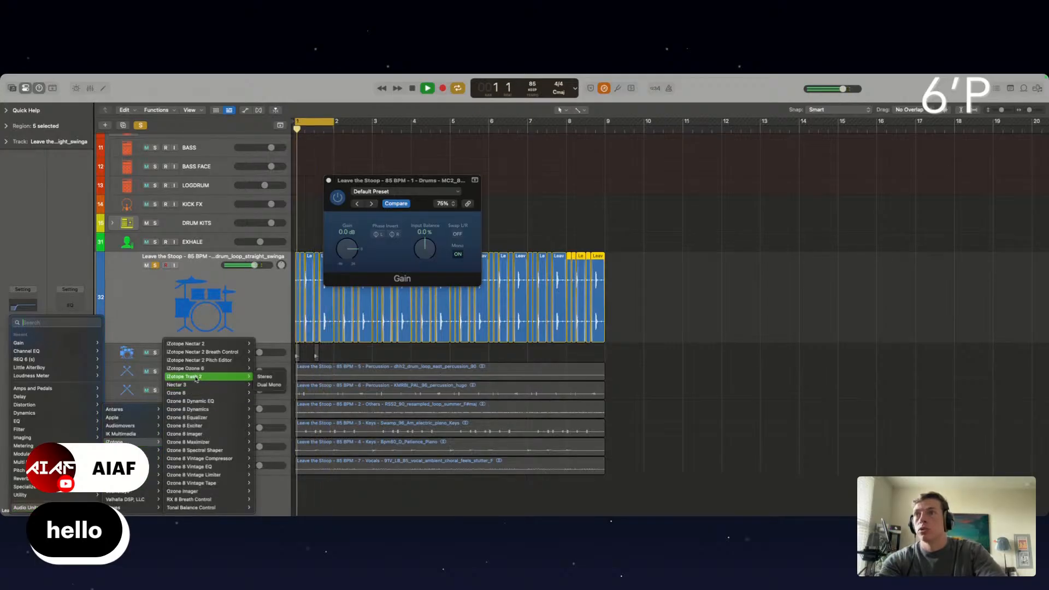
click(195, 377)
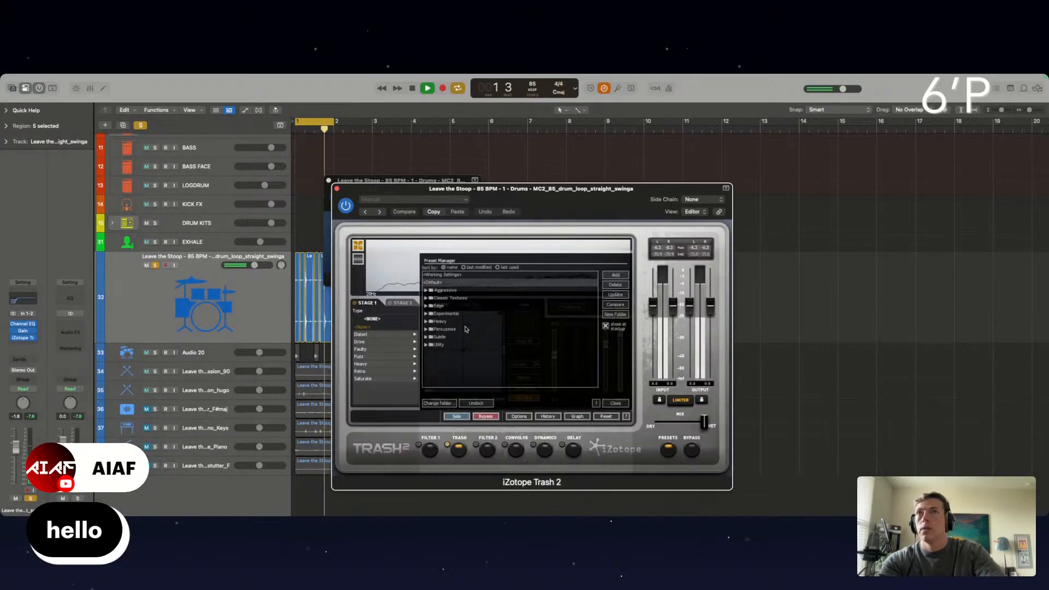
click(367, 380)
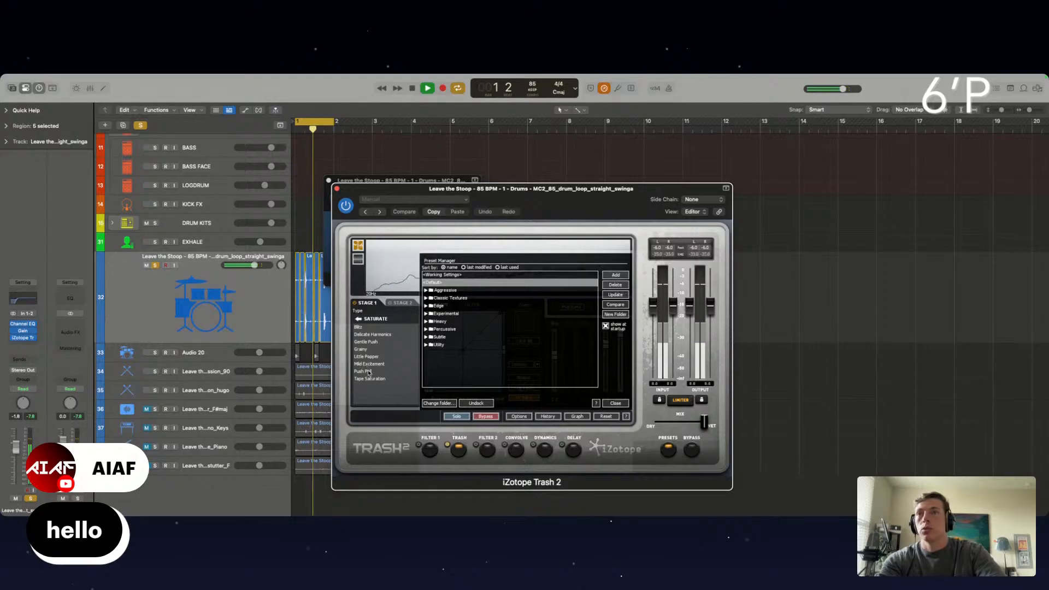
click(368, 372)
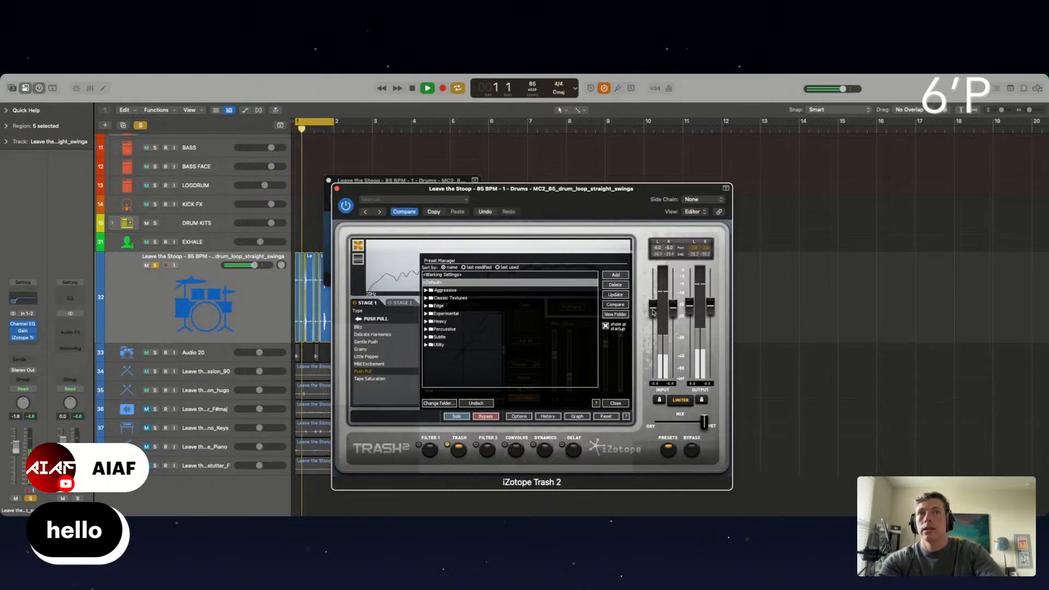
click(337, 188)
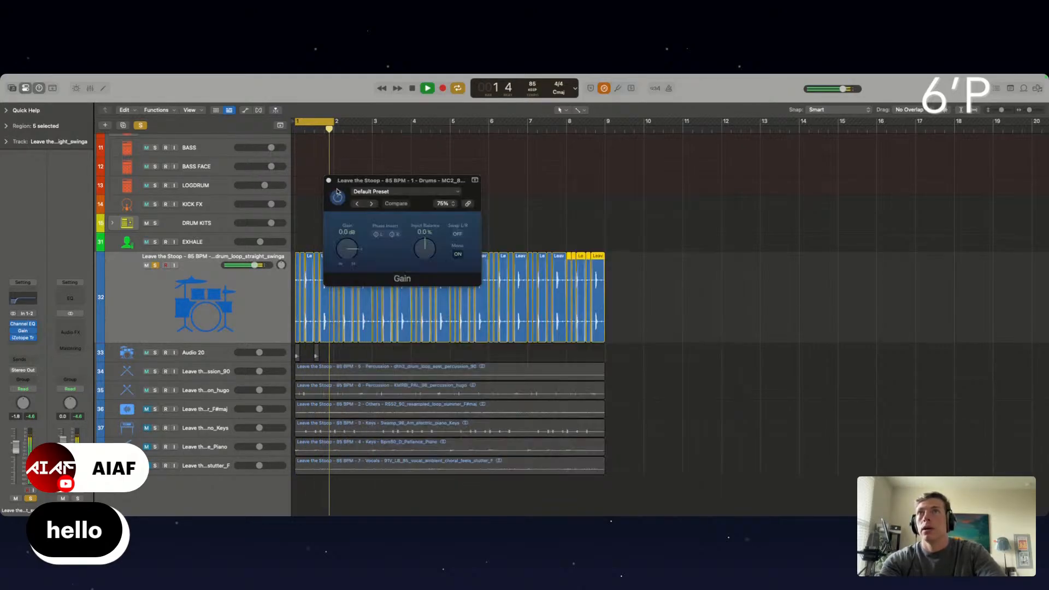
click(329, 181)
Add a stereo Smack Attack plug-in to the drum loop track and load its Excitement for Drums preset
click(20, 344)
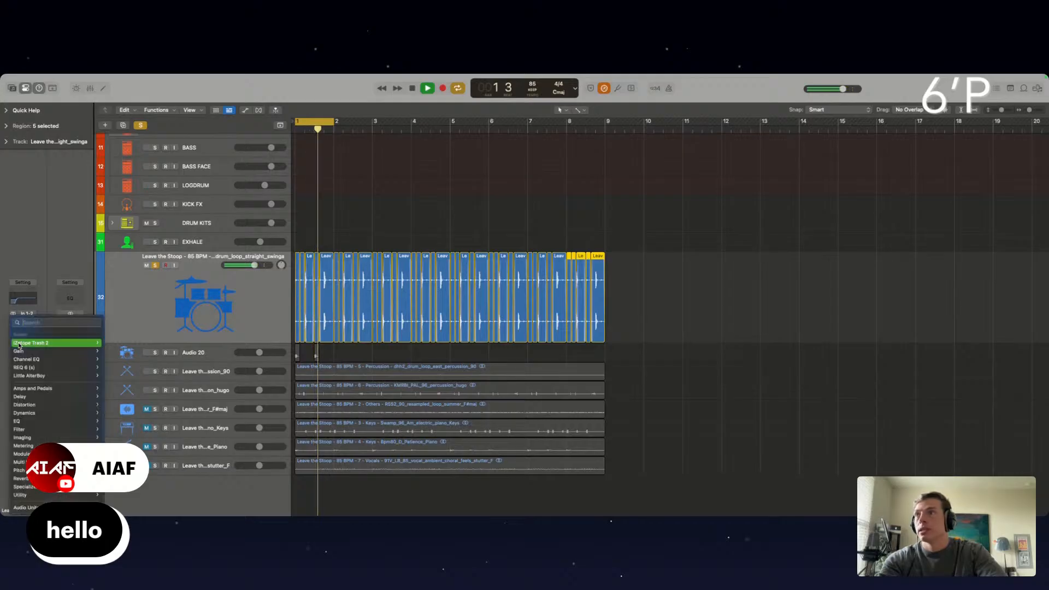
mouse_move(25, 508)
mouse_move(147, 508)
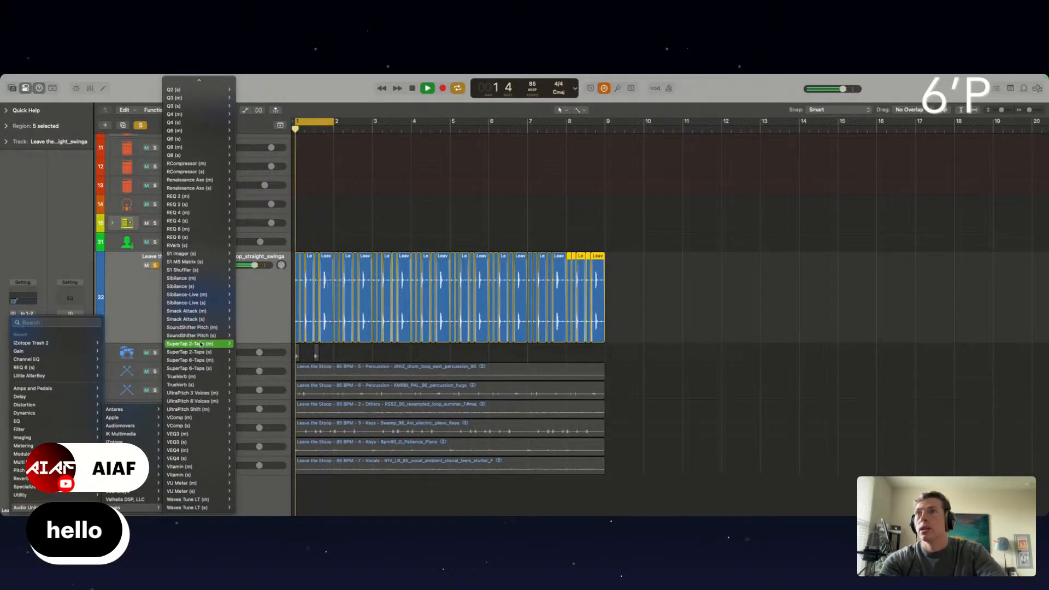
click(245, 319)
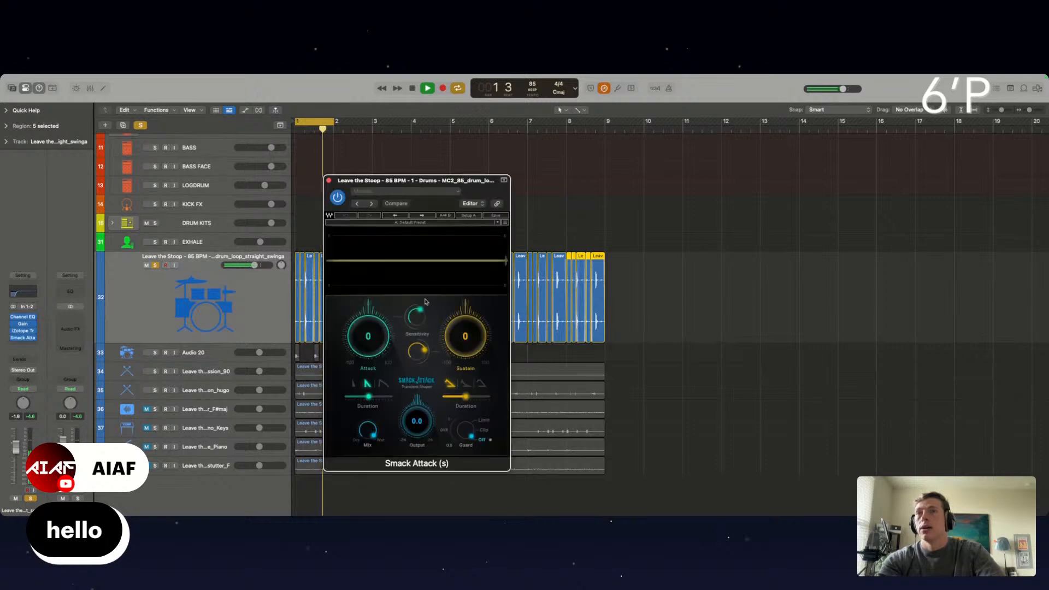
click(373, 207)
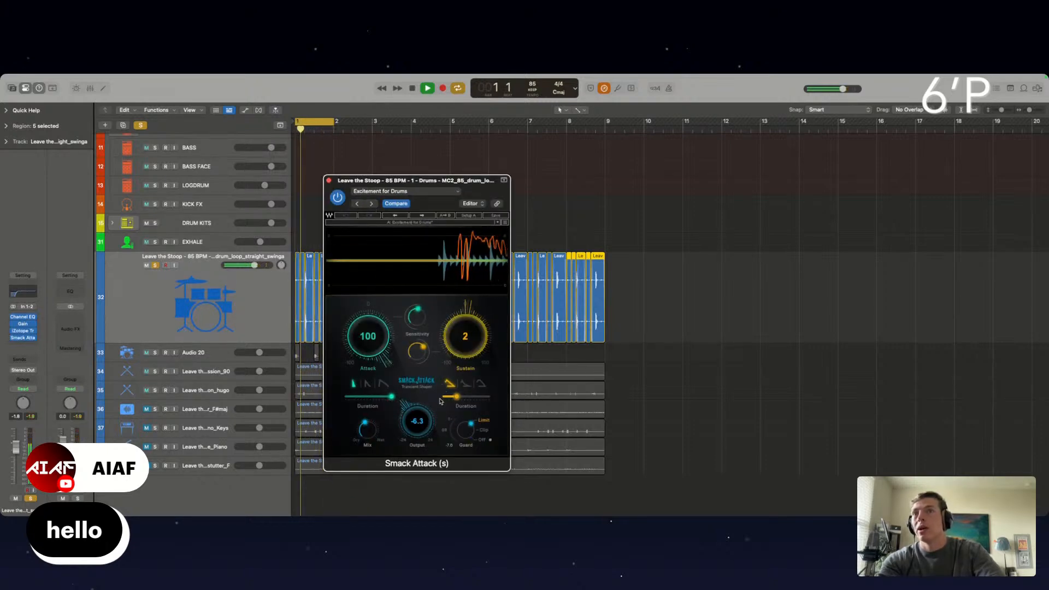
Set Smack Attack's sustain to 0 and output to -11.5, reduce its mix, and lower the drum loop track to -5.0 dB
drag(440, 402, 441, 405)
drag(366, 431, 363, 485)
drag(407, 426, 406, 465)
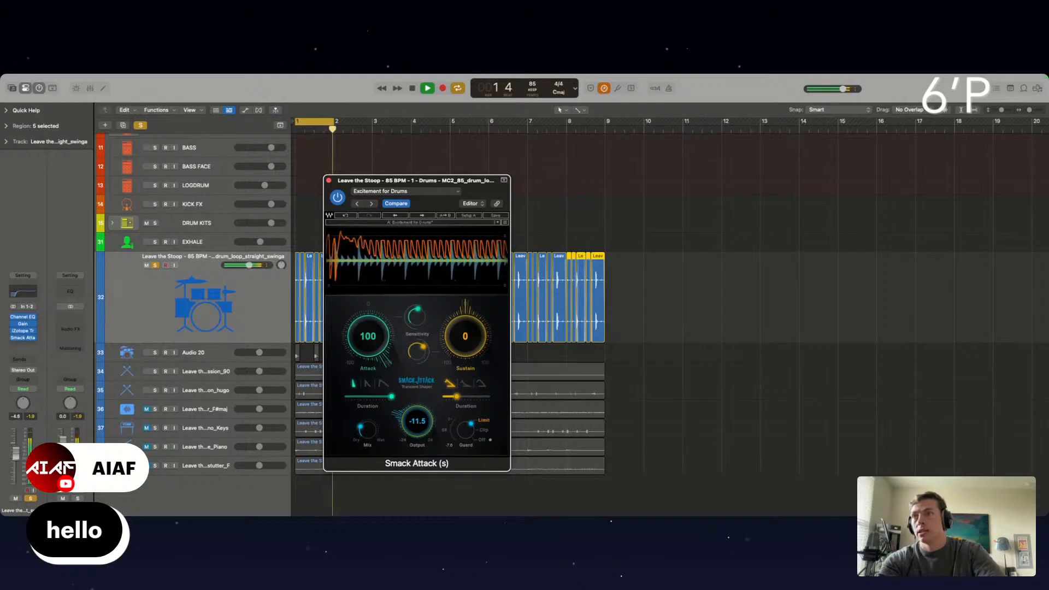
click(320, 173)
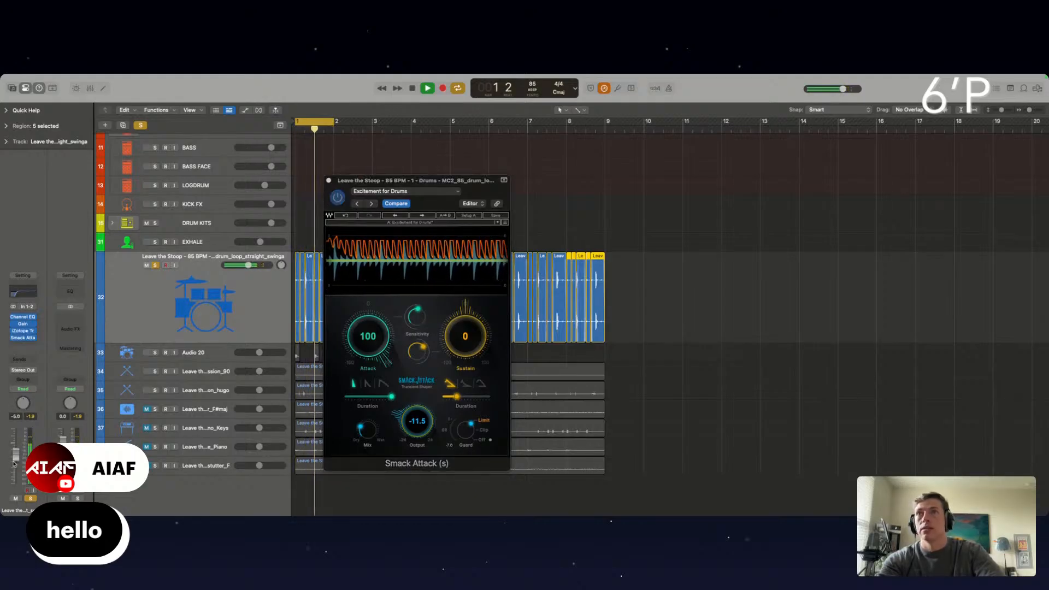
click(329, 180)
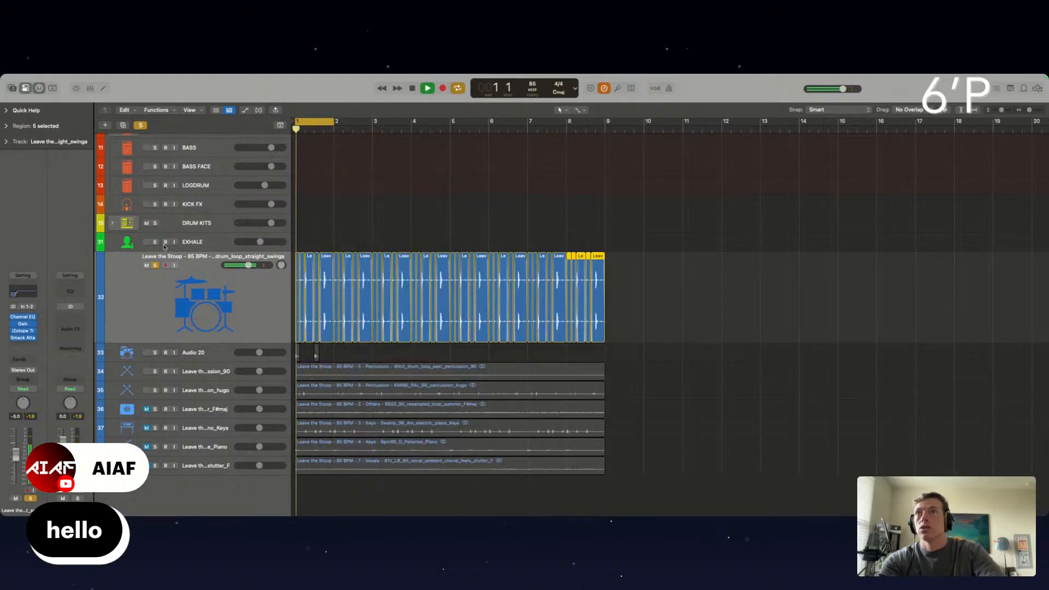
Compare the drum loop's sound with its insert plug-ins bypassed and active
right_click(12, 324)
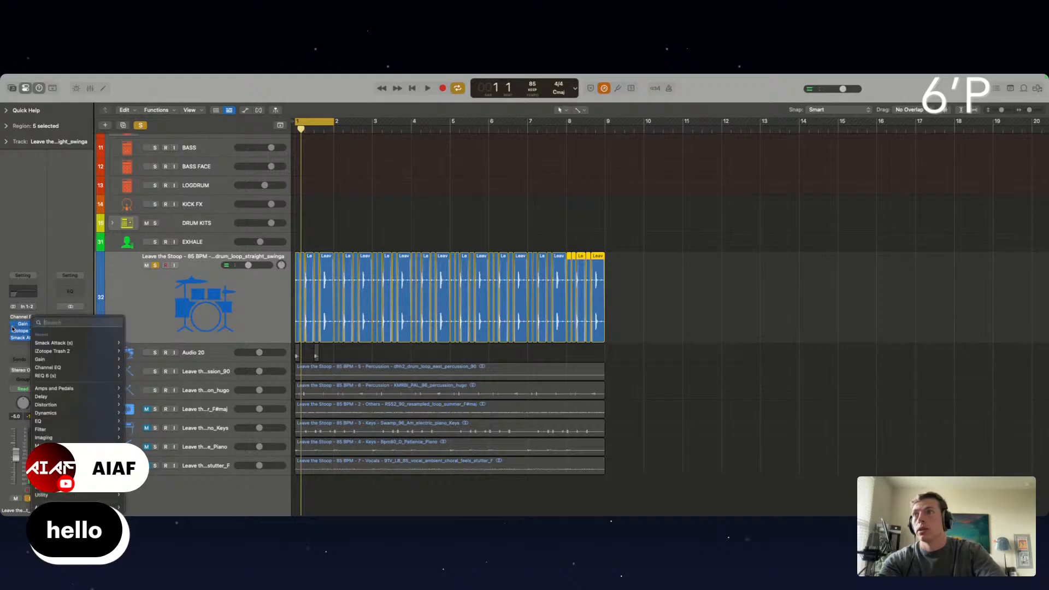
click(13, 324)
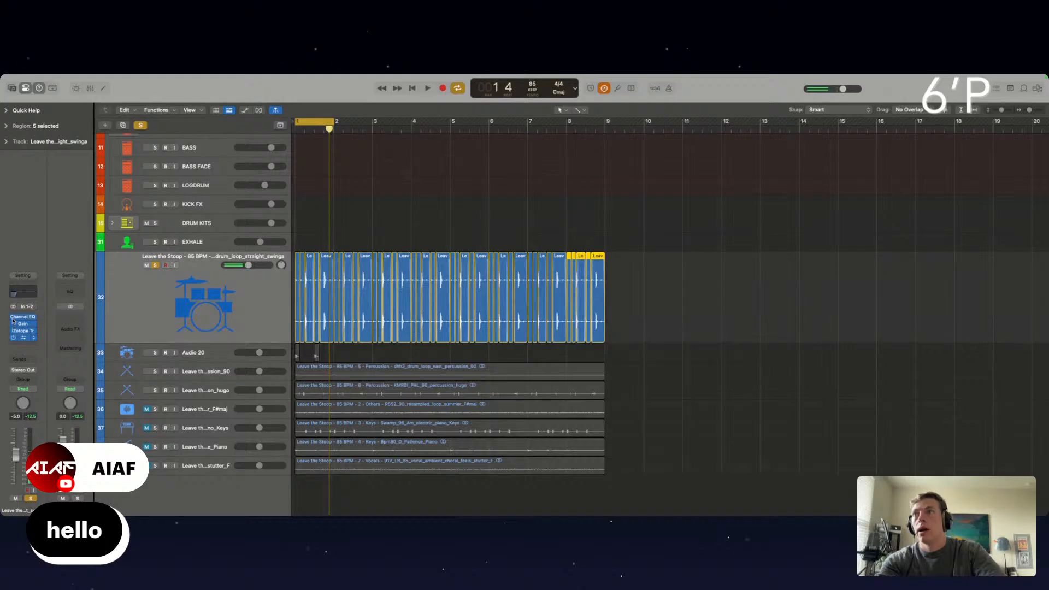
key(space)
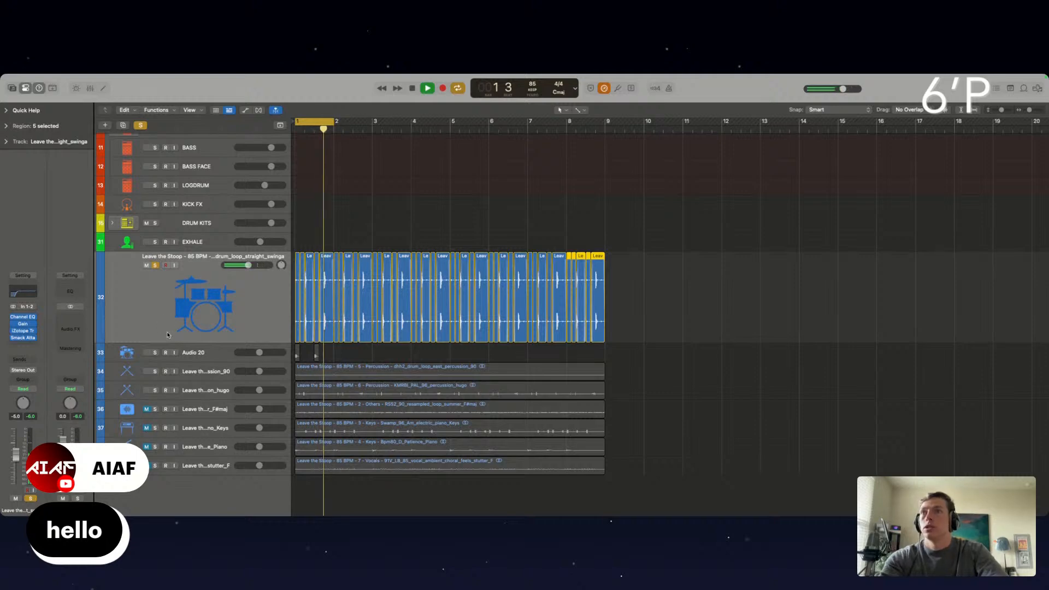
Copy the two drum slices on the Audio 20 track every bar up to bar 9 and solo that track instead of the drum loop
shift+click(298, 357)
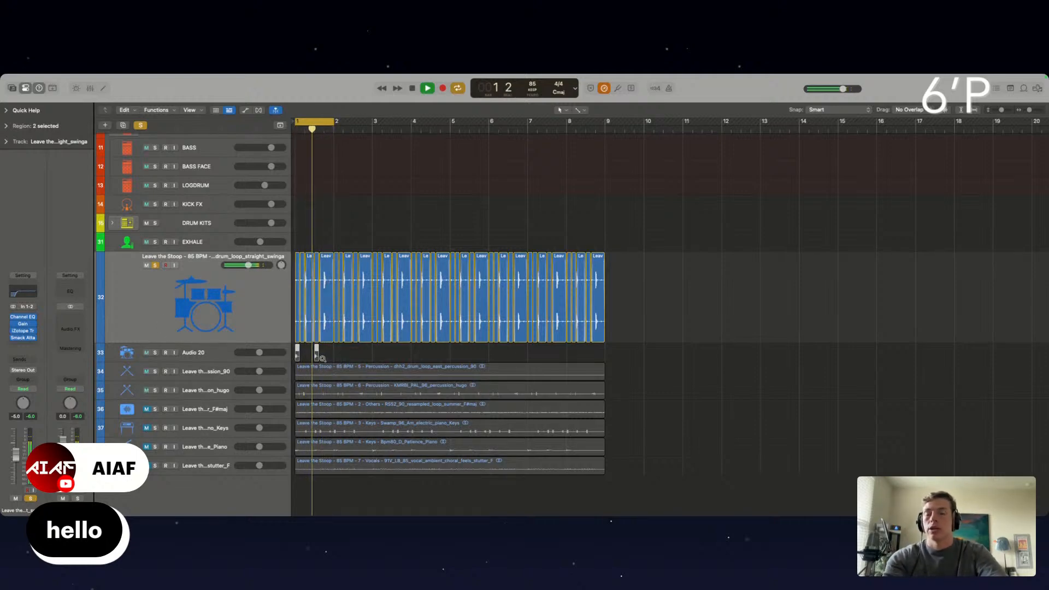
drag(298, 357, 336, 358)
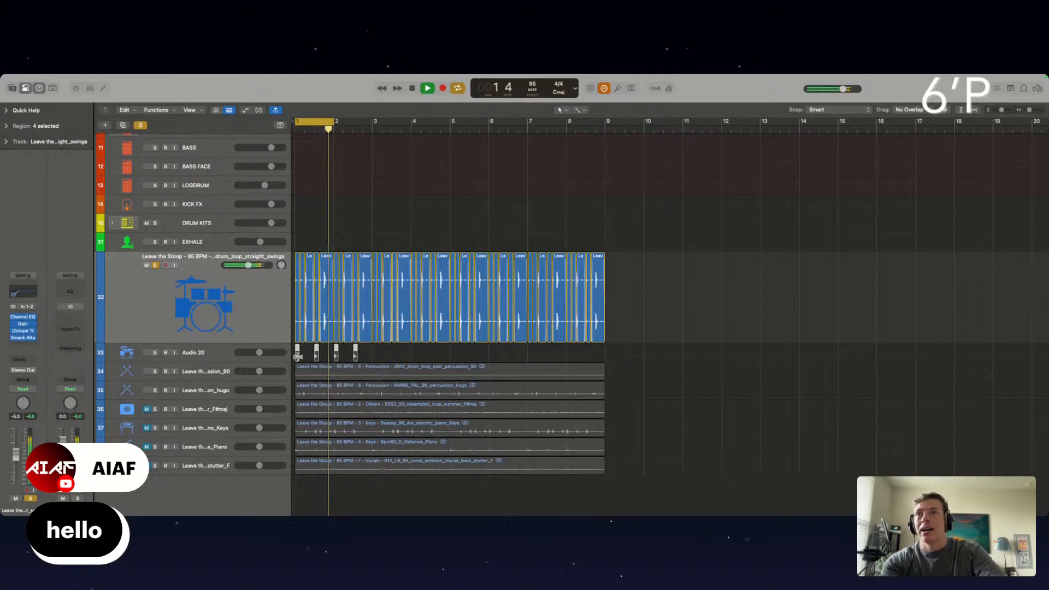
drag(297, 356, 375, 356)
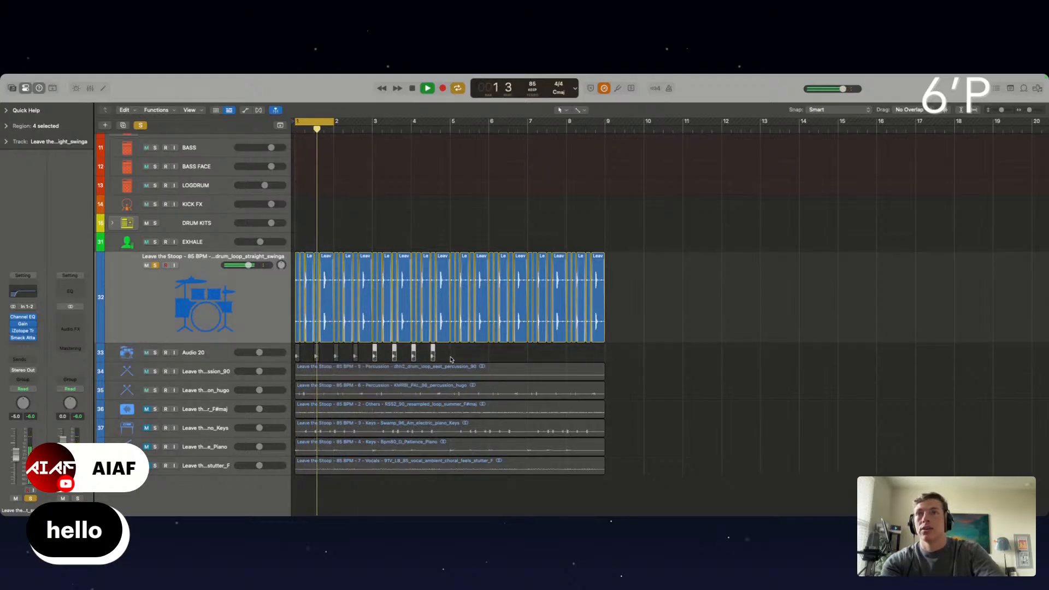
drag(297, 356, 453, 360)
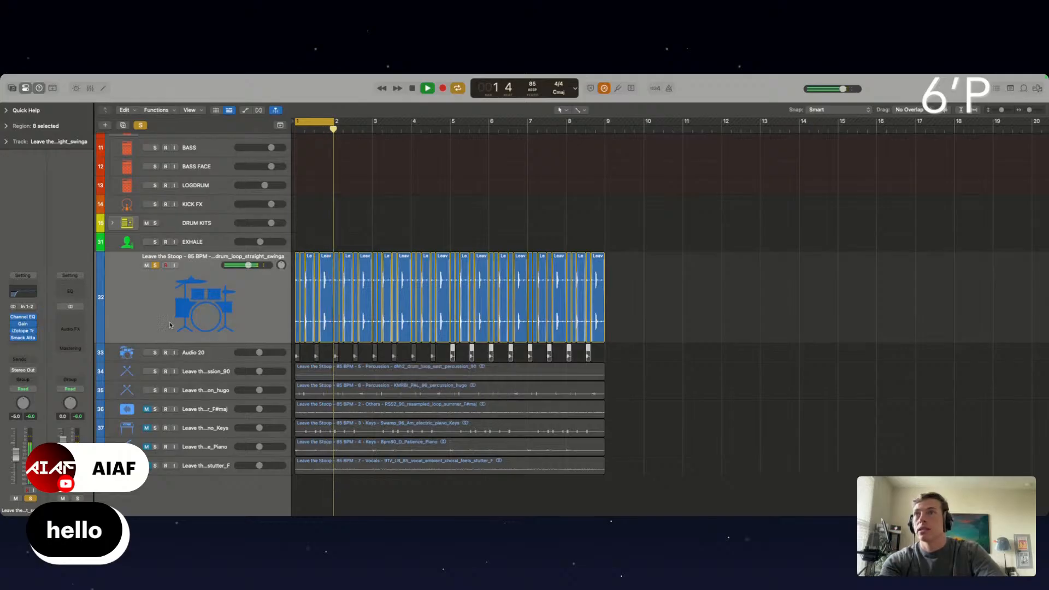
click(156, 351)
click(155, 266)
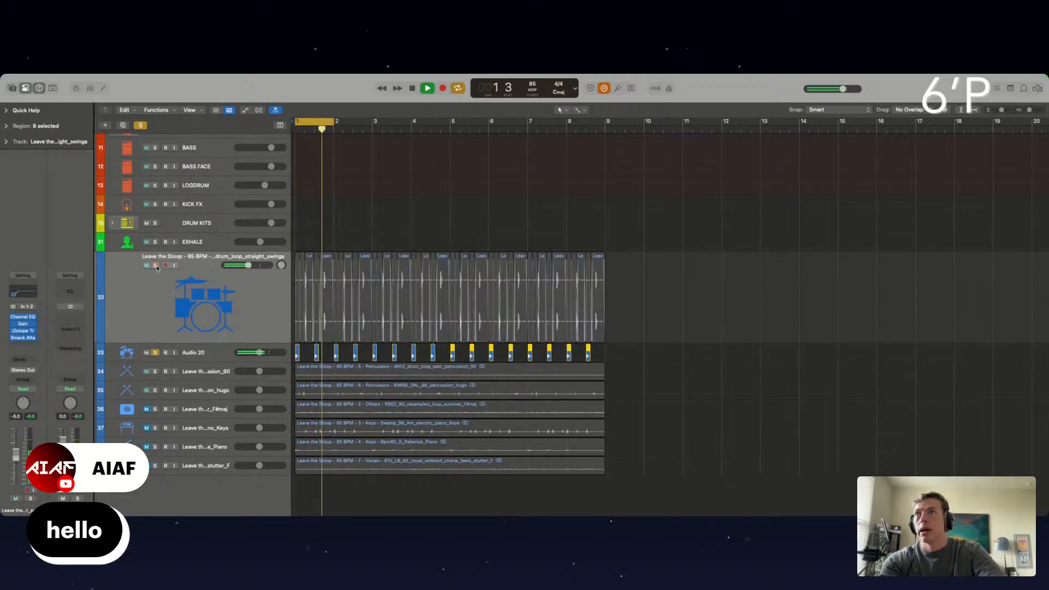
Select all the drum slices on the Audio 20 track and add a short fade-out to the end of each
click(203, 351)
scroll(344, 344, up, 10)
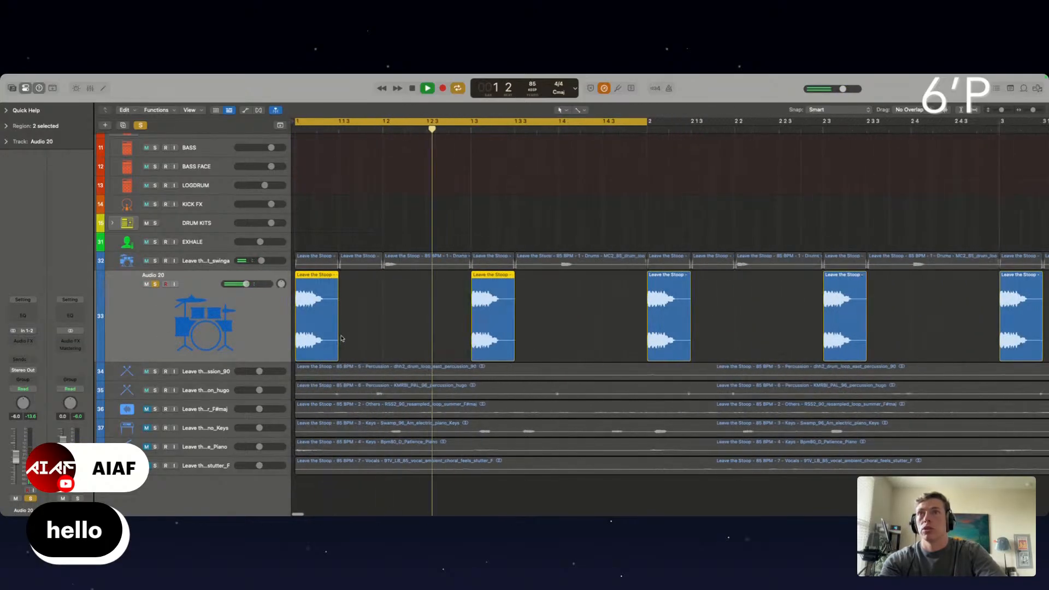
scroll(529, 322, down, 10)
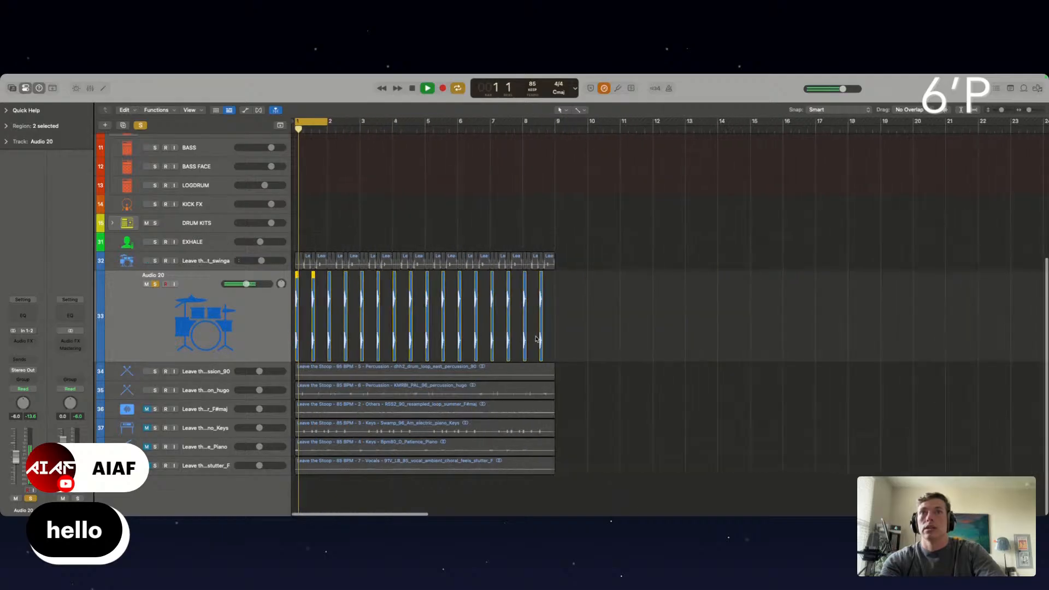
scroll(528, 321, up, 10)
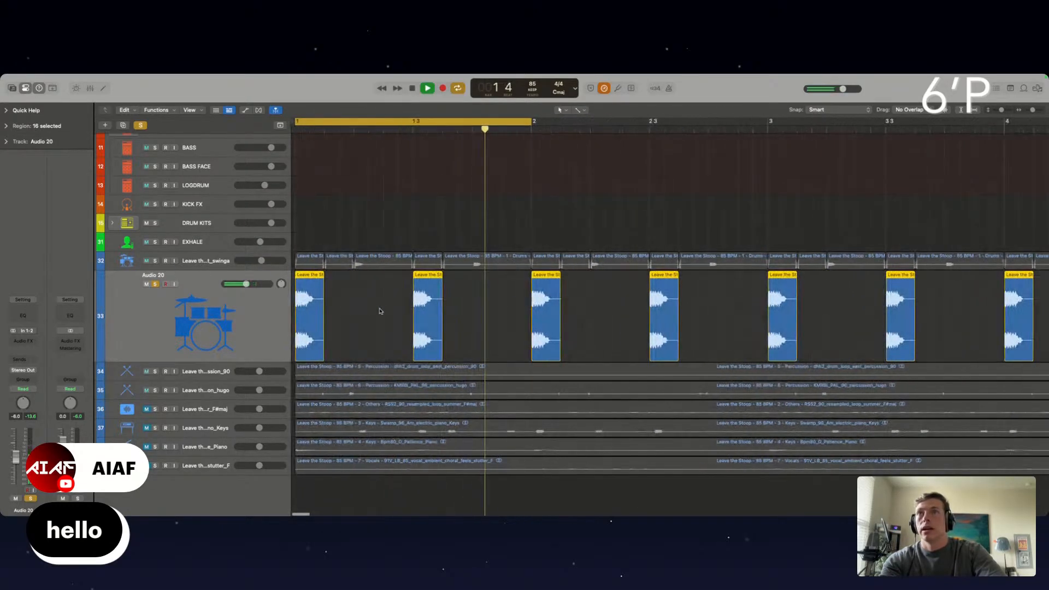
drag(441, 278, 434, 278)
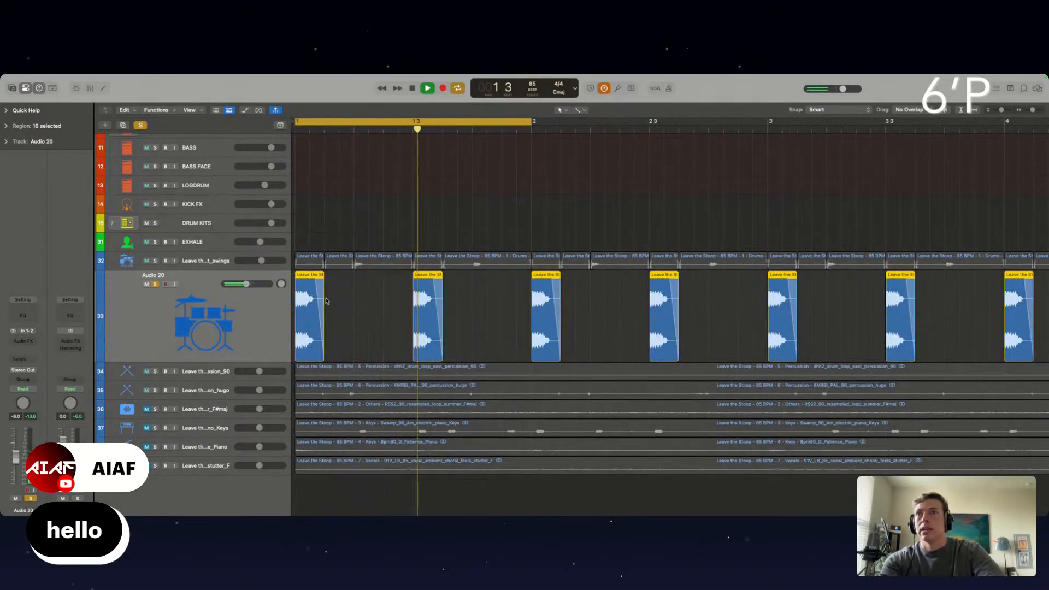
scroll(327, 303, left, 1)
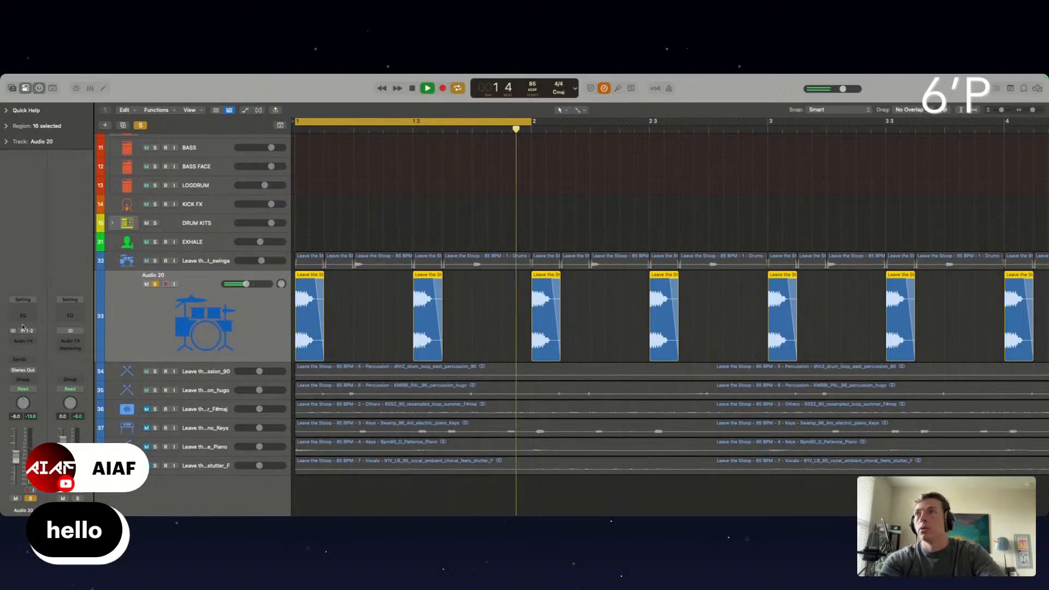
Add a Gain plug-in to the Audio 20 track and close its window
click(28, 340)
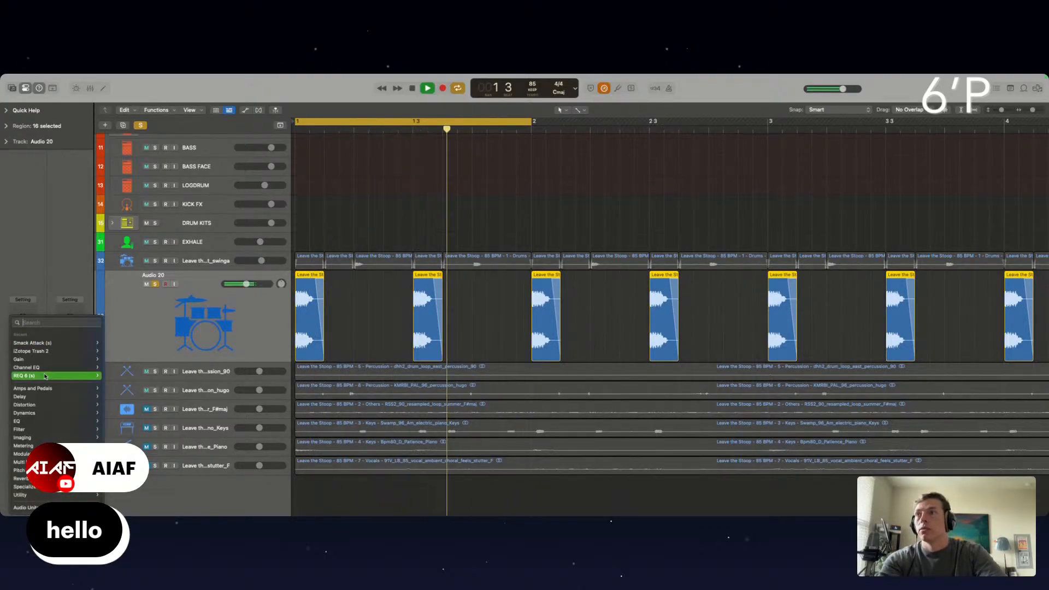
click(31, 361)
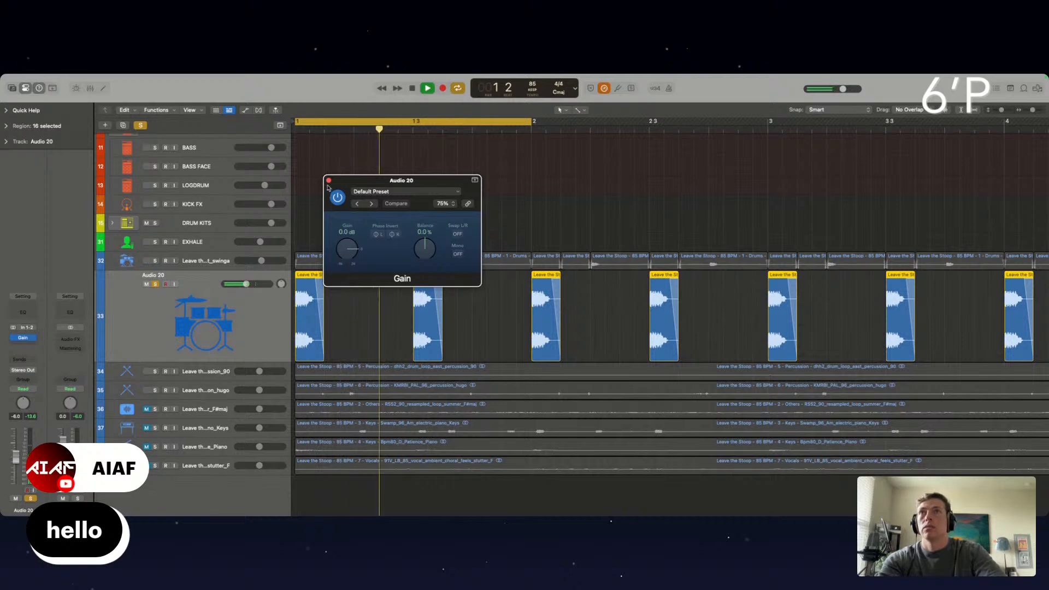
click(329, 180)
Move the KICK FX track directly below Audio 20 and copy all the Audio 20 slices onto it at the same positions
click(187, 203)
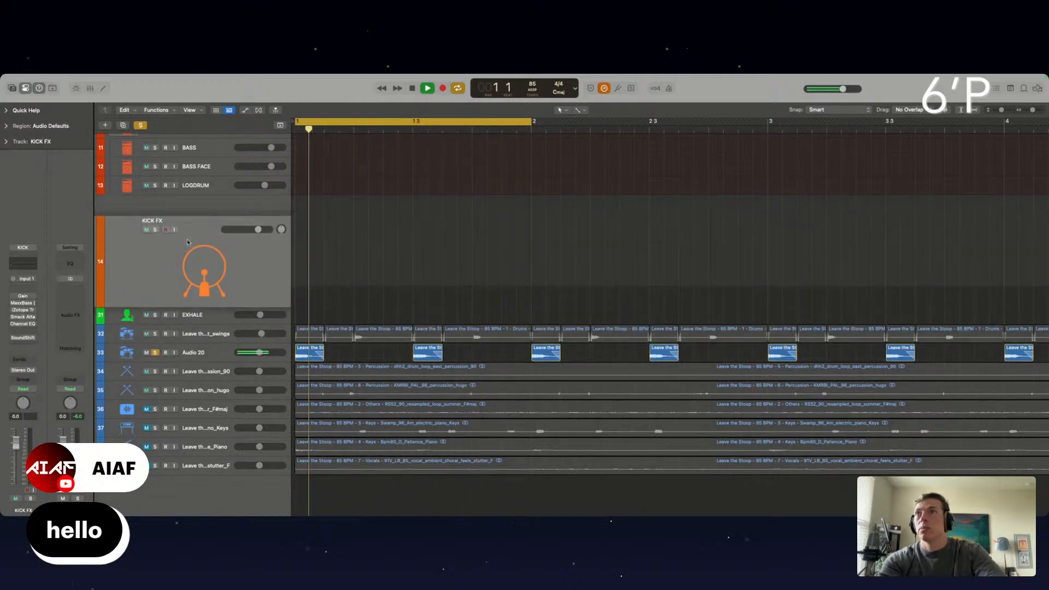
drag(187, 242, 189, 371)
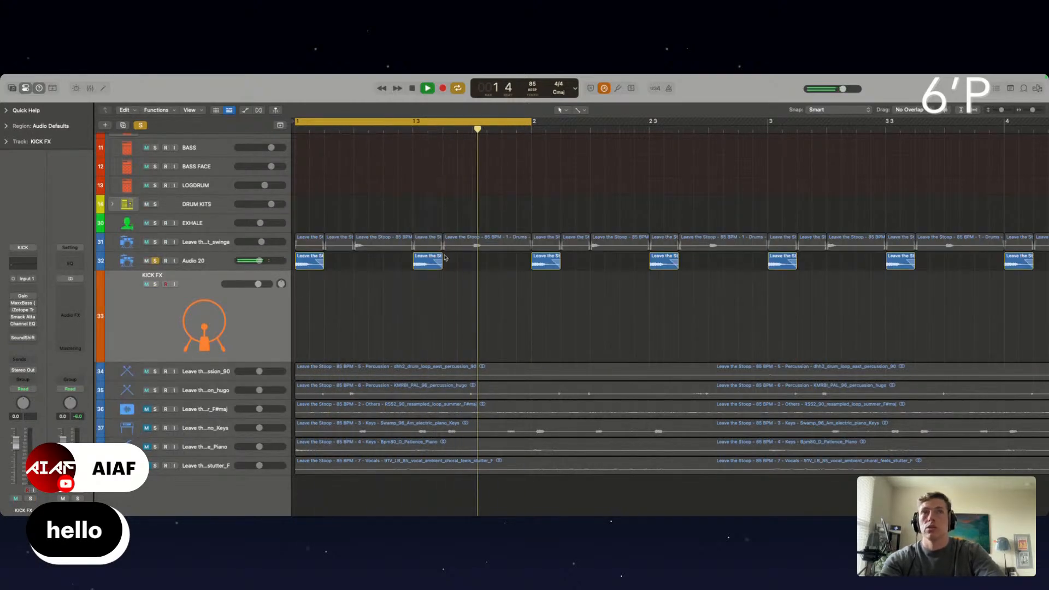
scroll(444, 258, down, 8)
drag(544, 259, 283, 263)
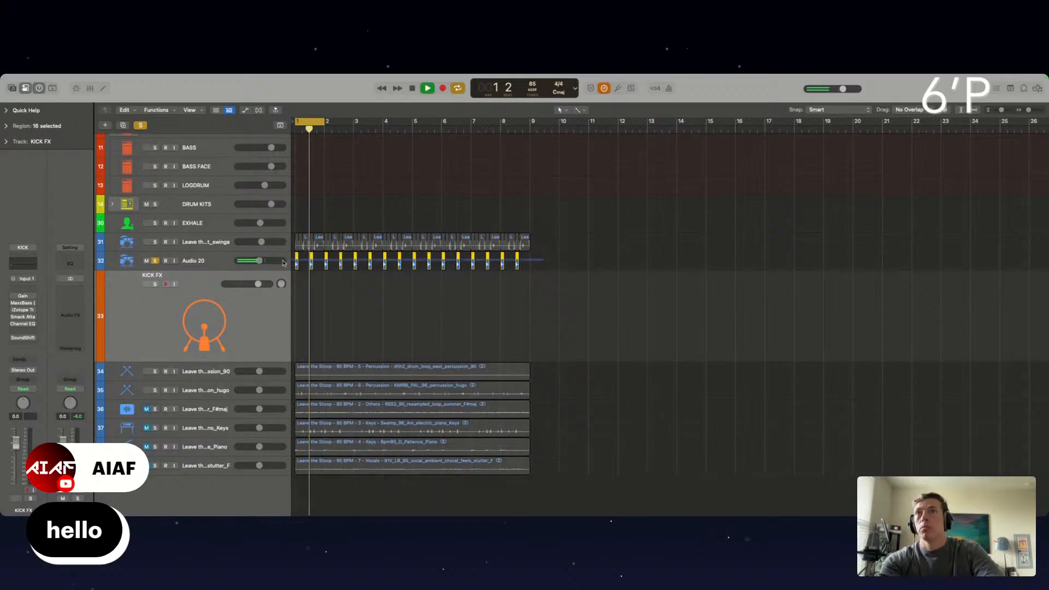
scroll(357, 273, up, 10)
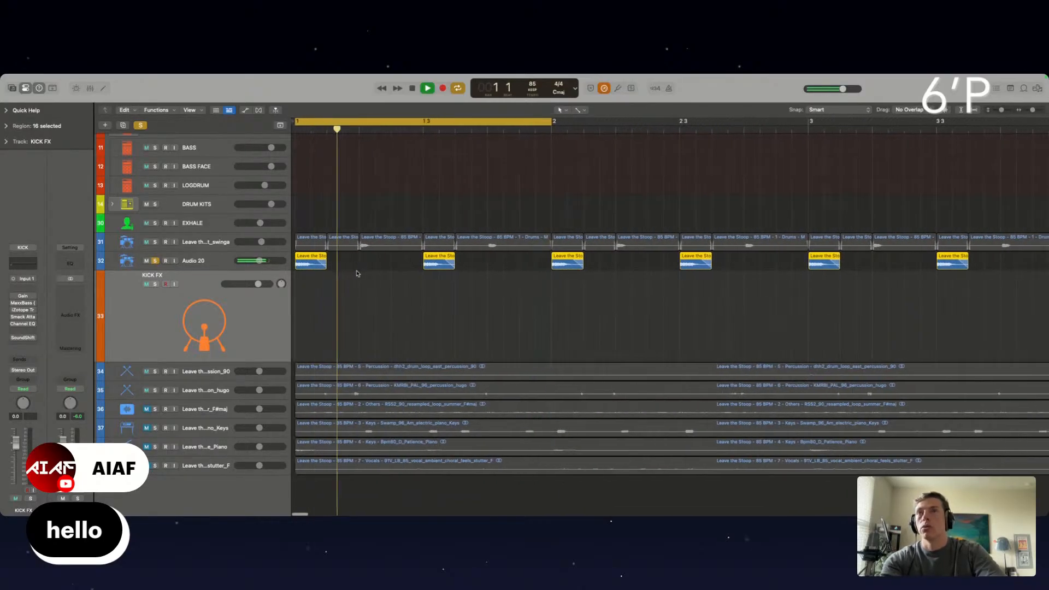
drag(309, 263, 307, 288)
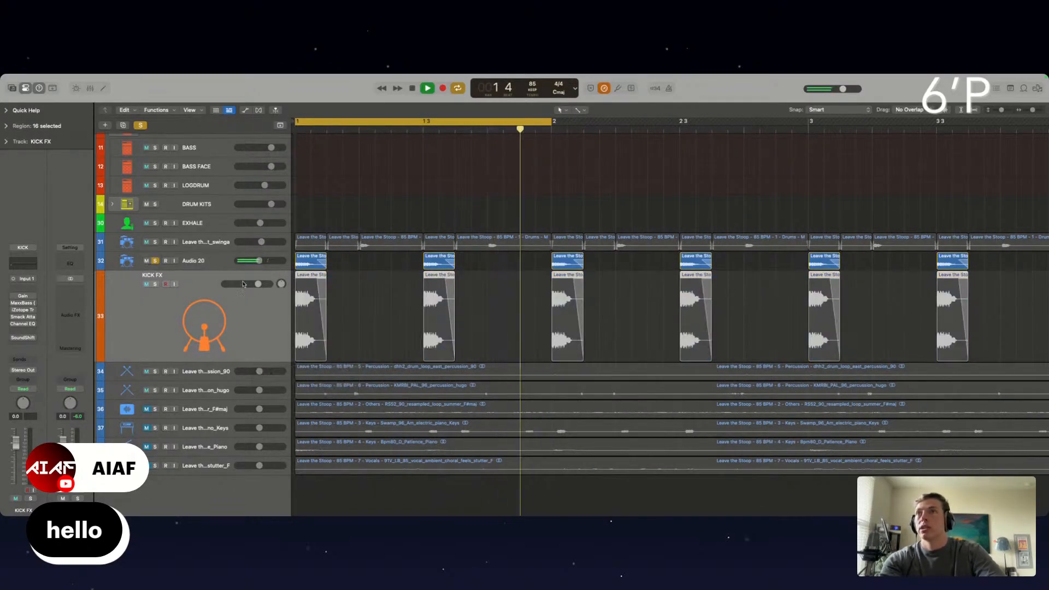
Solo the KICK FX track instead of Audio 20 and stop playback
click(155, 262)
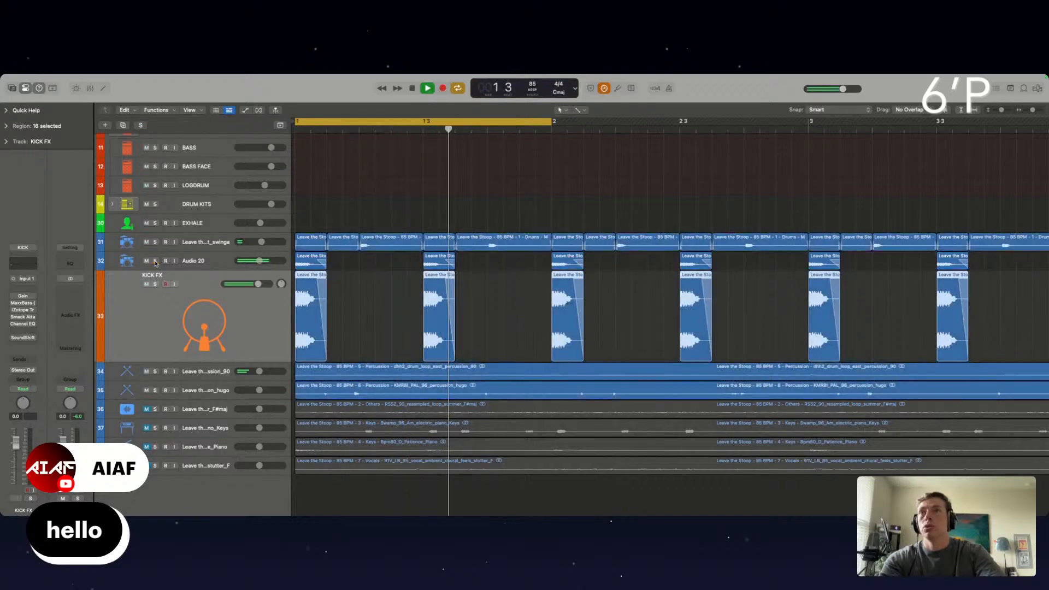
click(155, 284)
scroll(381, 283, down, 10)
key(space)
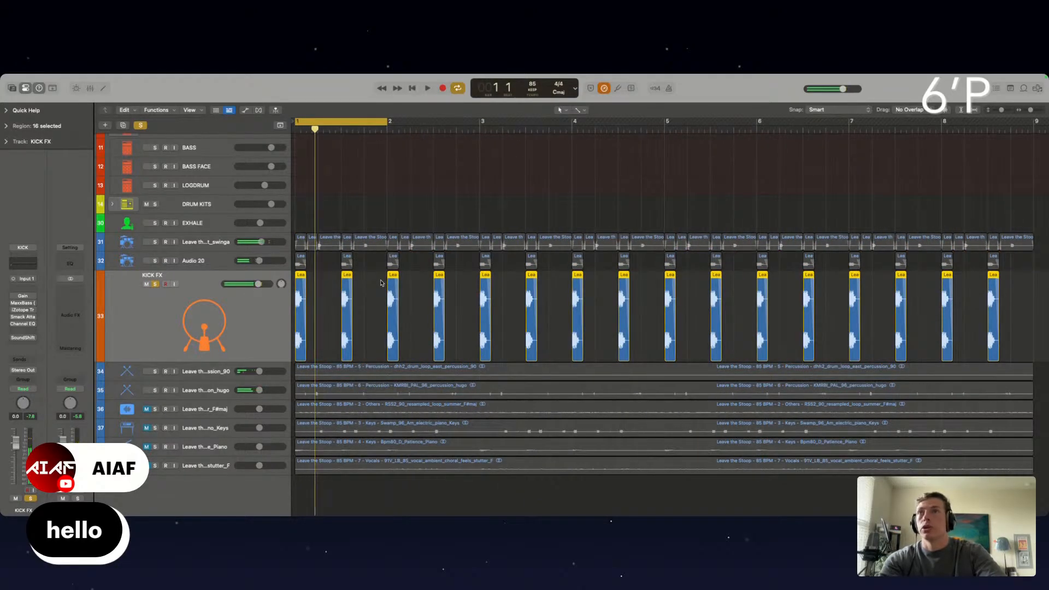
Delete the Audio 20 track together with all its drum slices
click(214, 262)
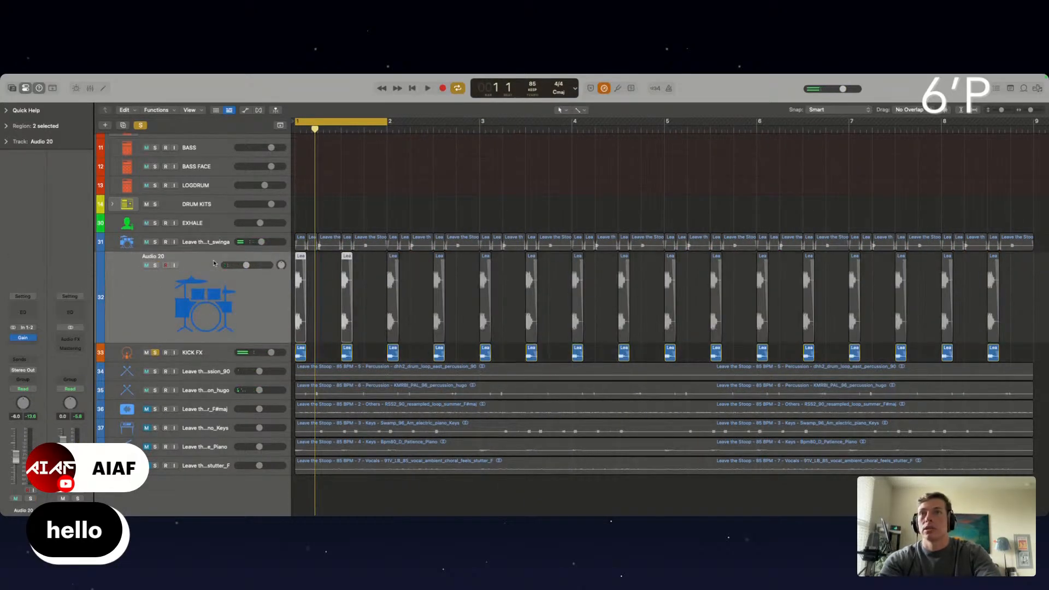
key(BackSpace)
key(super+BackSpace)
click(569, 240)
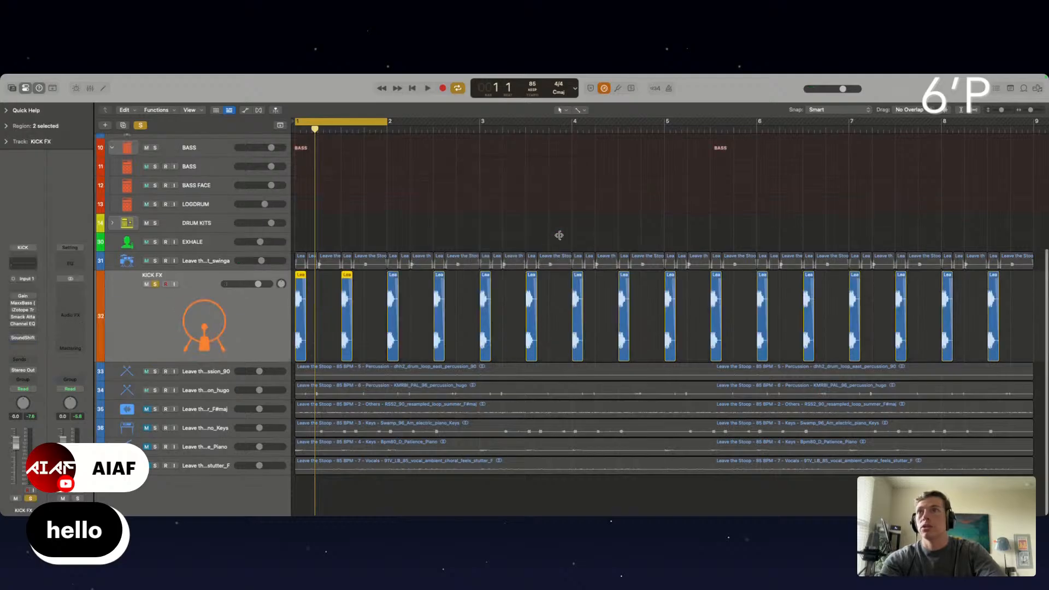
Enable the Gain, MaxxBass and iZotope Trash 2 plug-ins on the KICK FX track during looped playback, and close their windows
click(22, 297)
key(space)
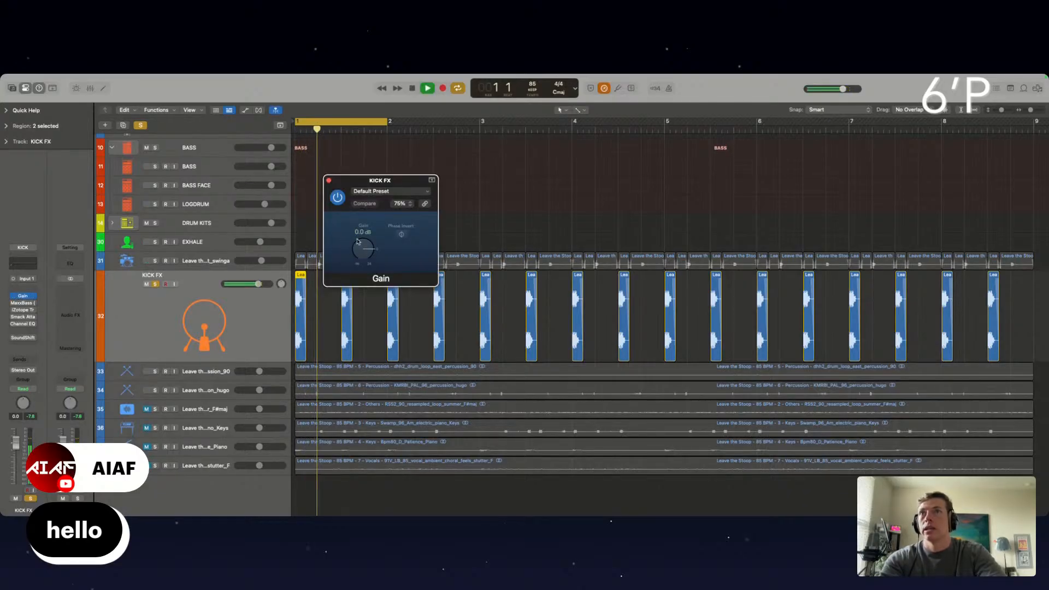
click(328, 181)
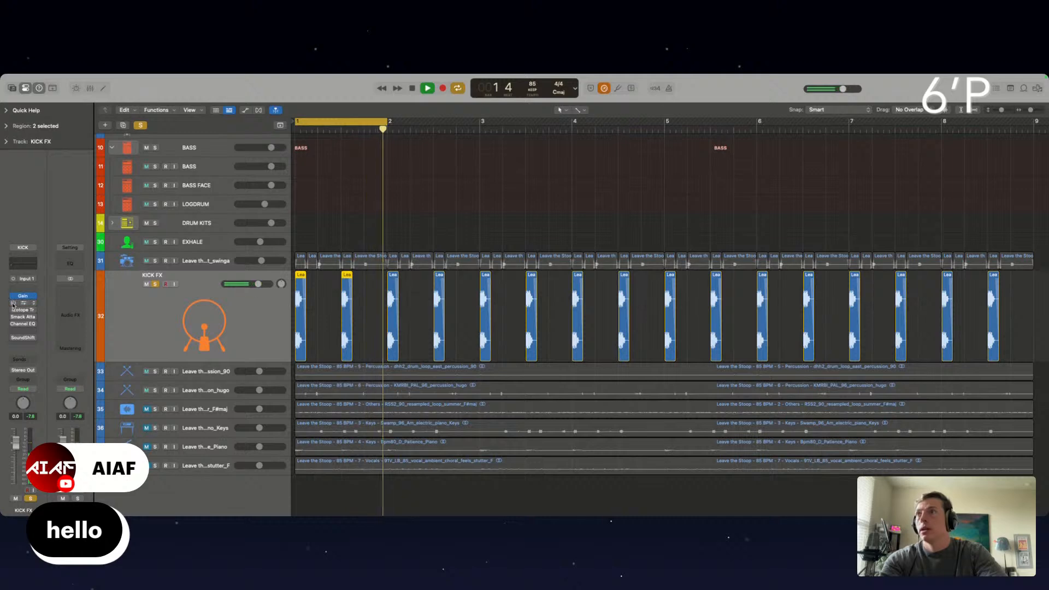
click(22, 303)
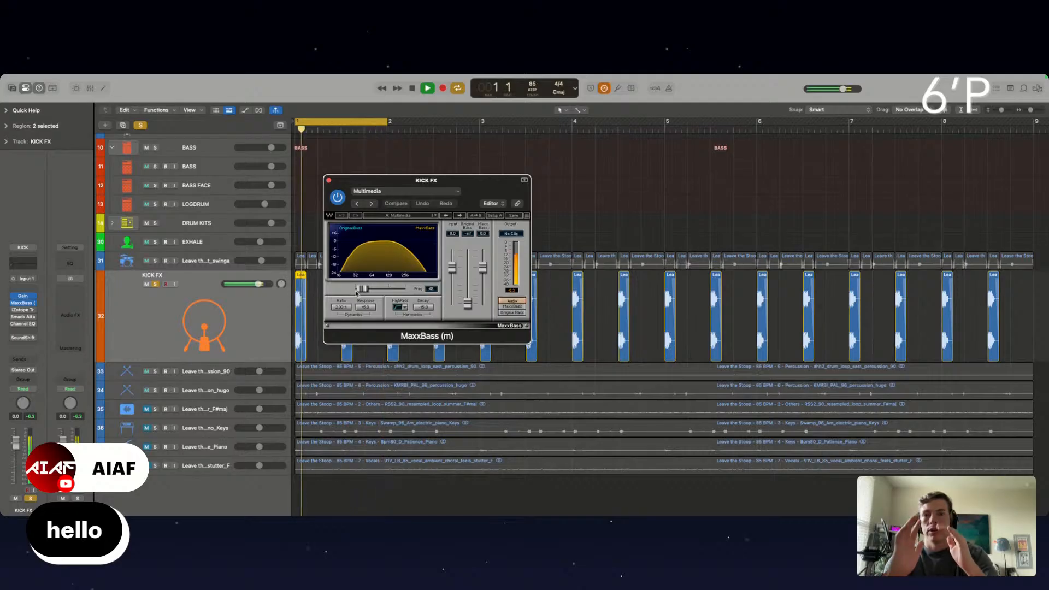
click(26, 309)
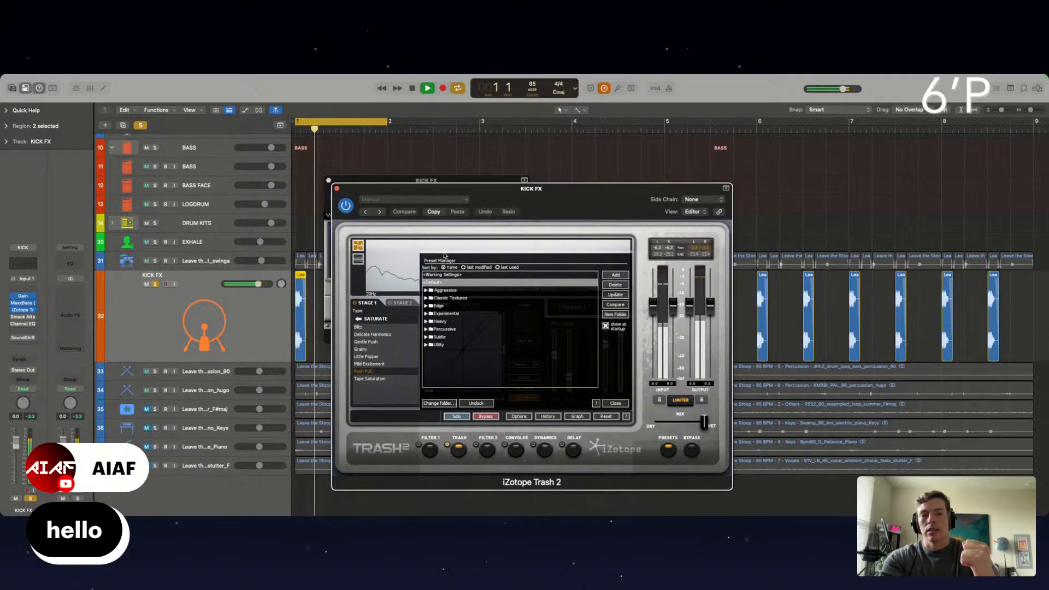
click(336, 189)
click(328, 180)
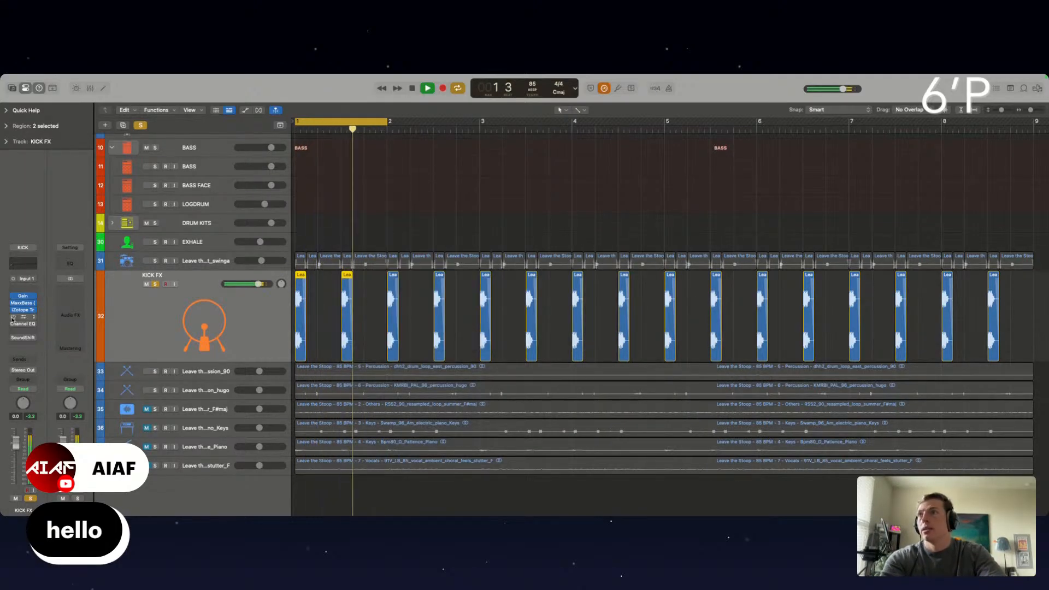
Enable Smack Attack with a lower Mix and Channel EQ with a low cut raised to about 33 Hz on KICK FX, closing both windows
click(16, 317)
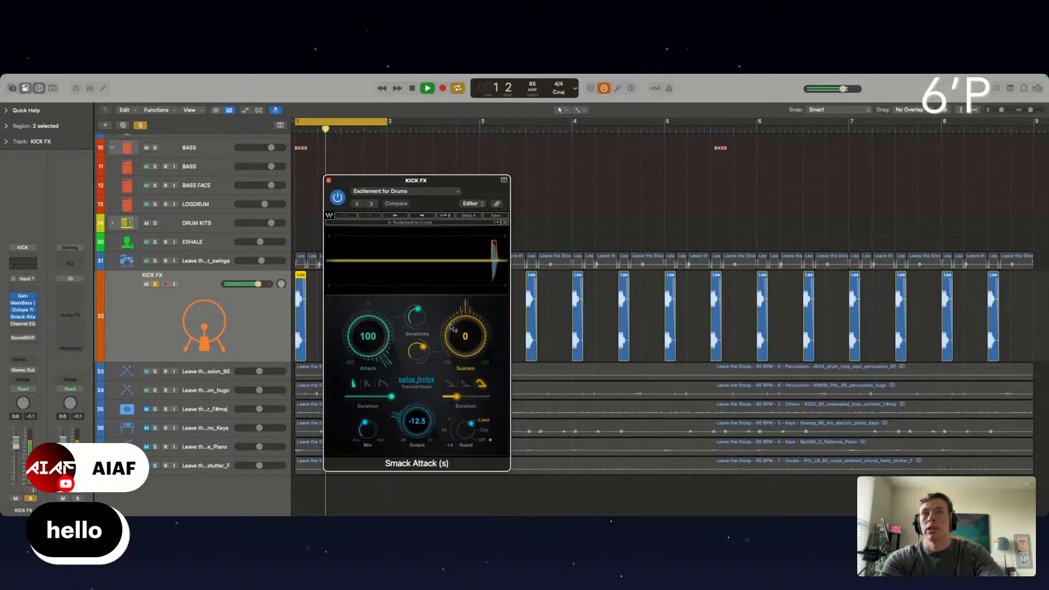
drag(368, 431, 370, 464)
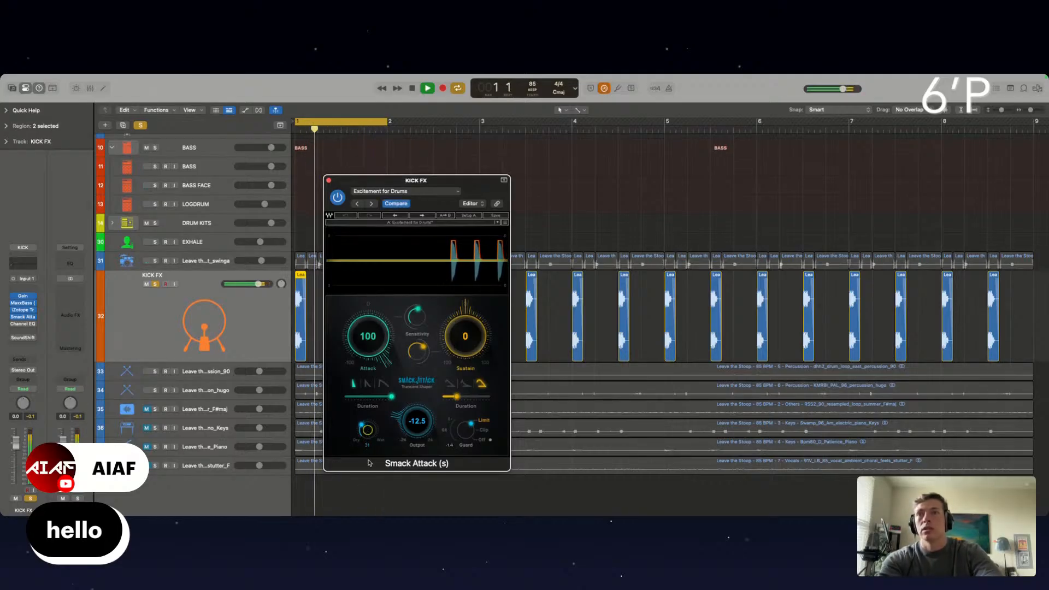
click(25, 327)
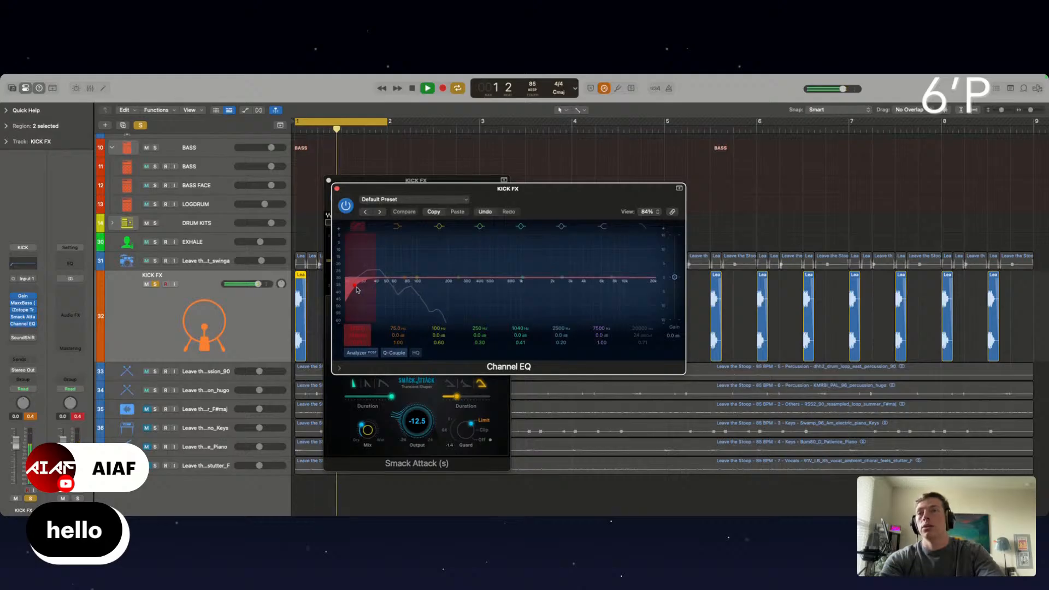
drag(357, 291, 368, 290)
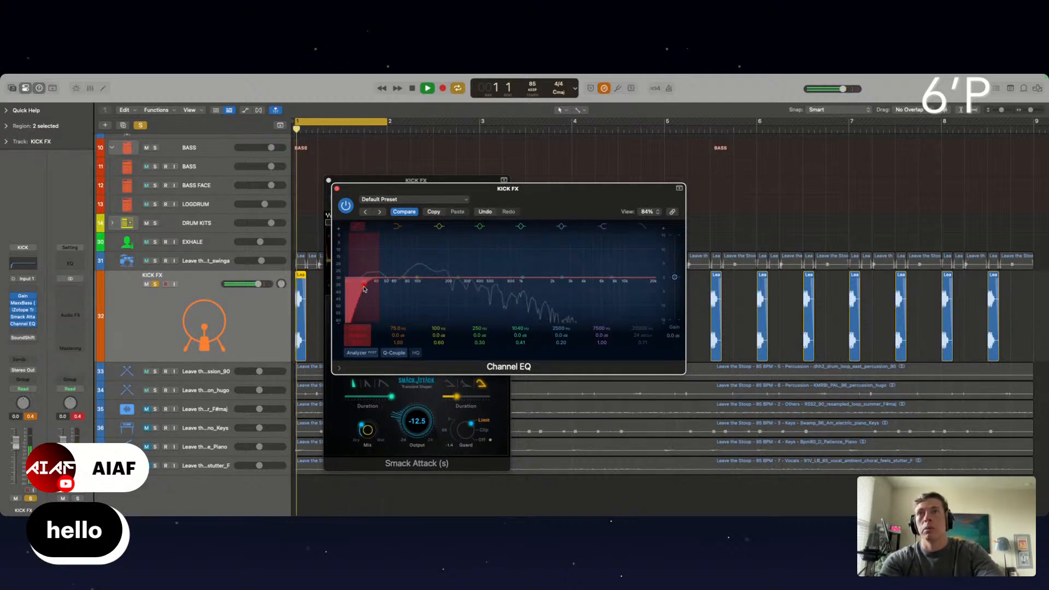
drag(364, 290, 370, 290)
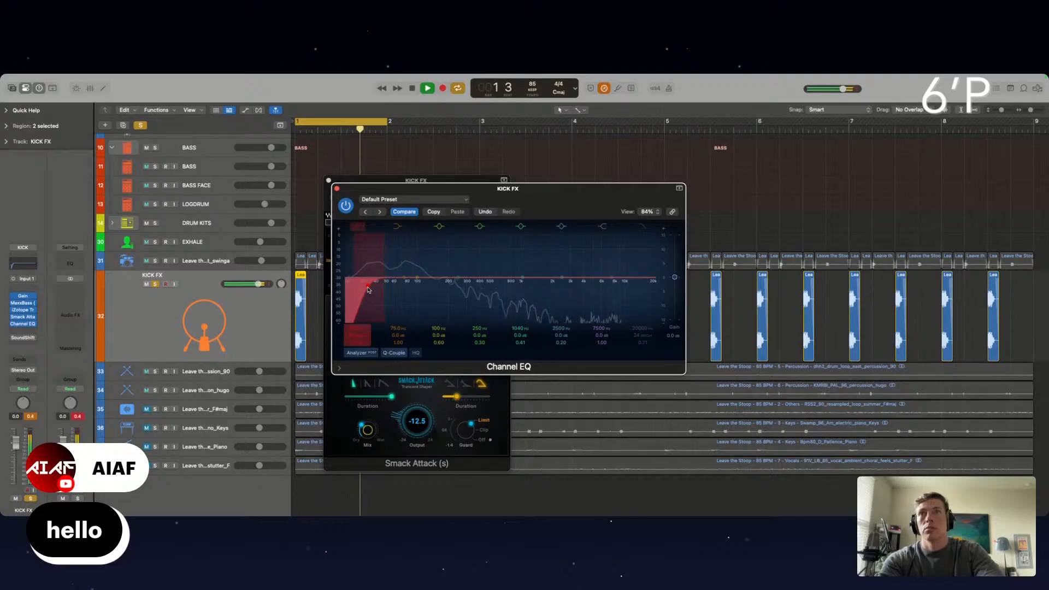
click(336, 189)
click(329, 181)
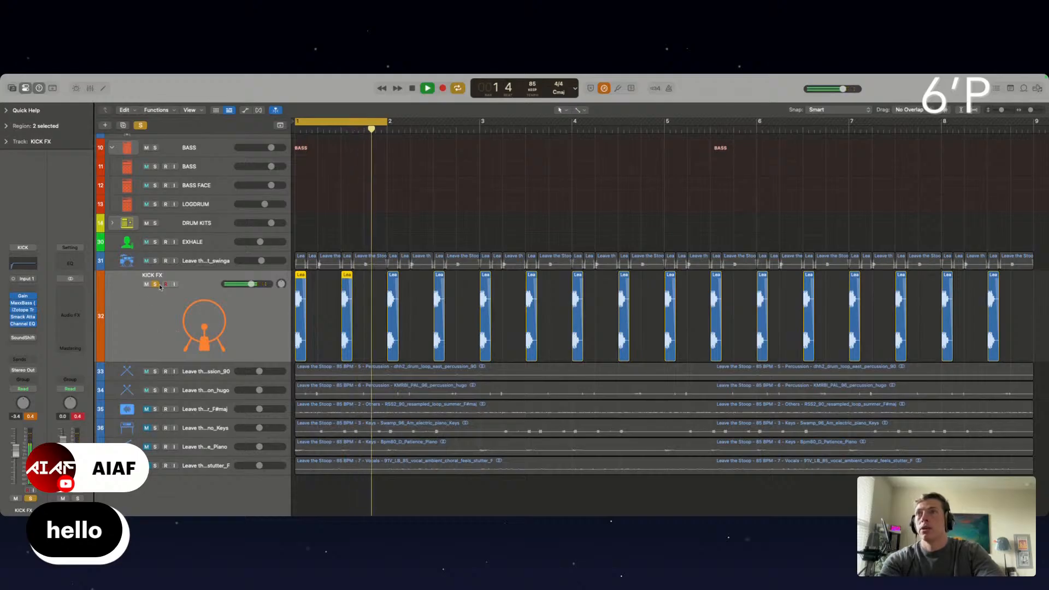
Add a high cut at 780 Hz in the KICK FX Channel EQ and move the EQ directly after Gain in the plug-in chain
click(22, 323)
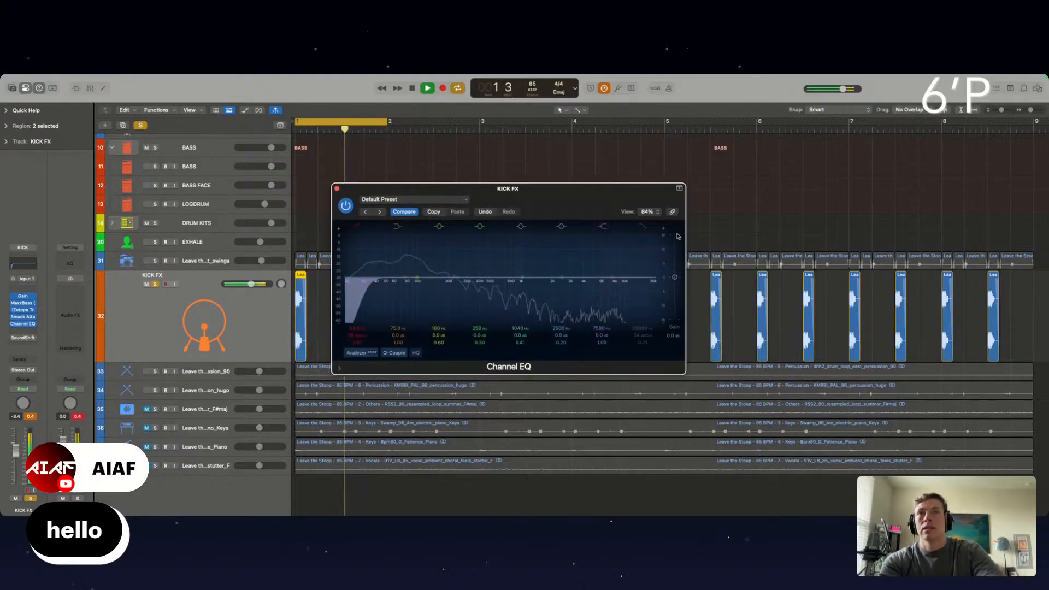
drag(648, 268, 528, 275)
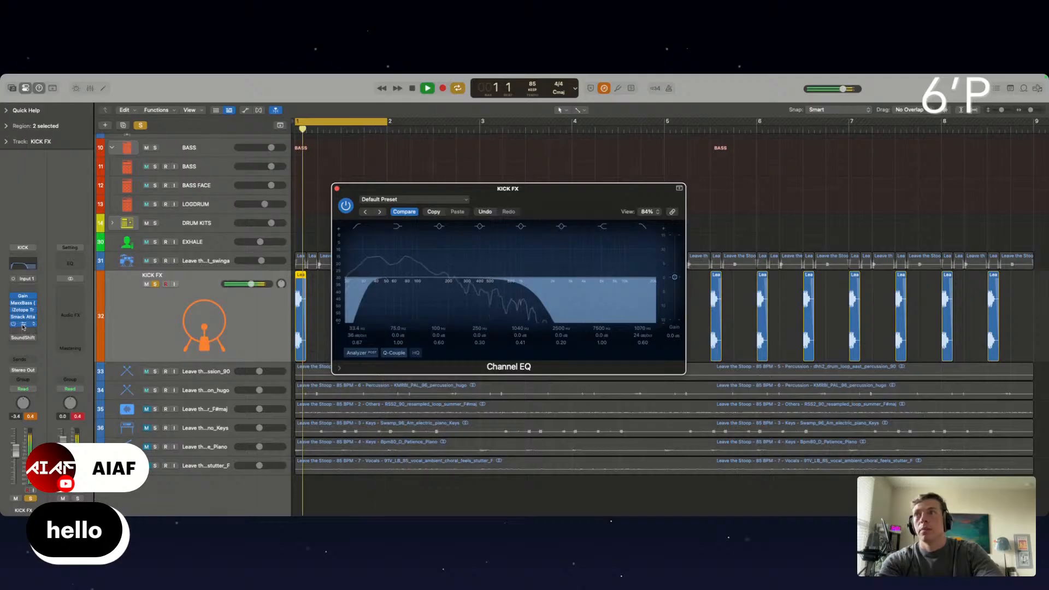
drag(23, 328, 23, 321)
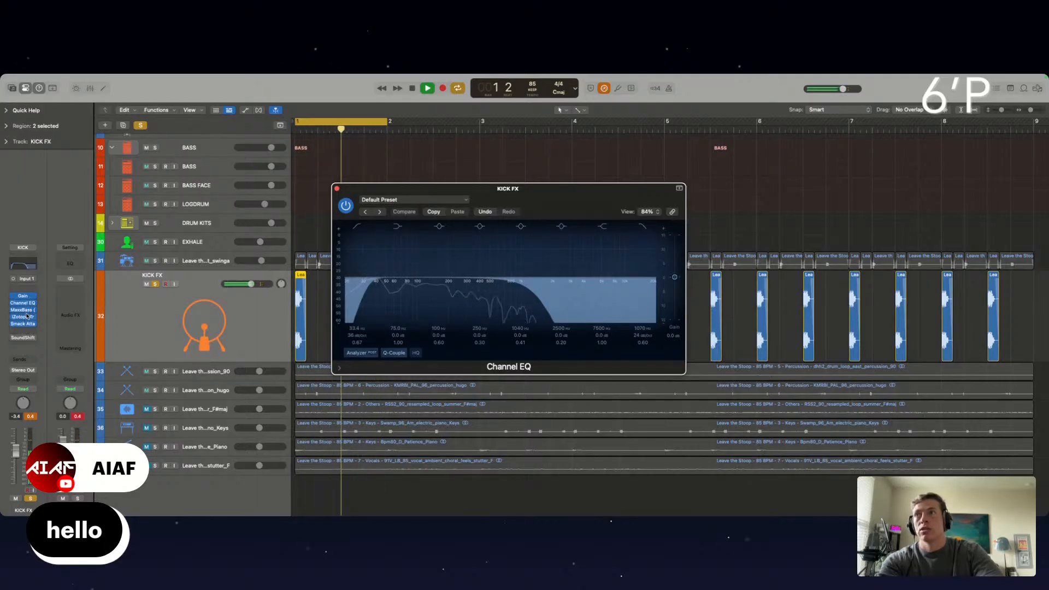
drag(528, 286, 510, 284)
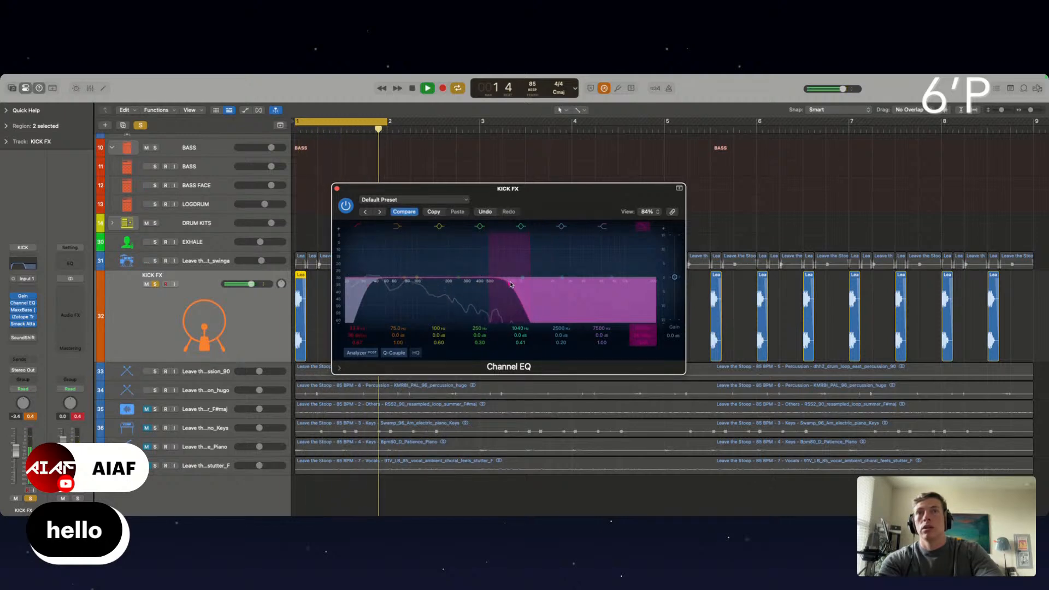
Compare the KICK FX sound with its plug-ins bypassed and re-enabled, and close the Channel EQ window
key(space)
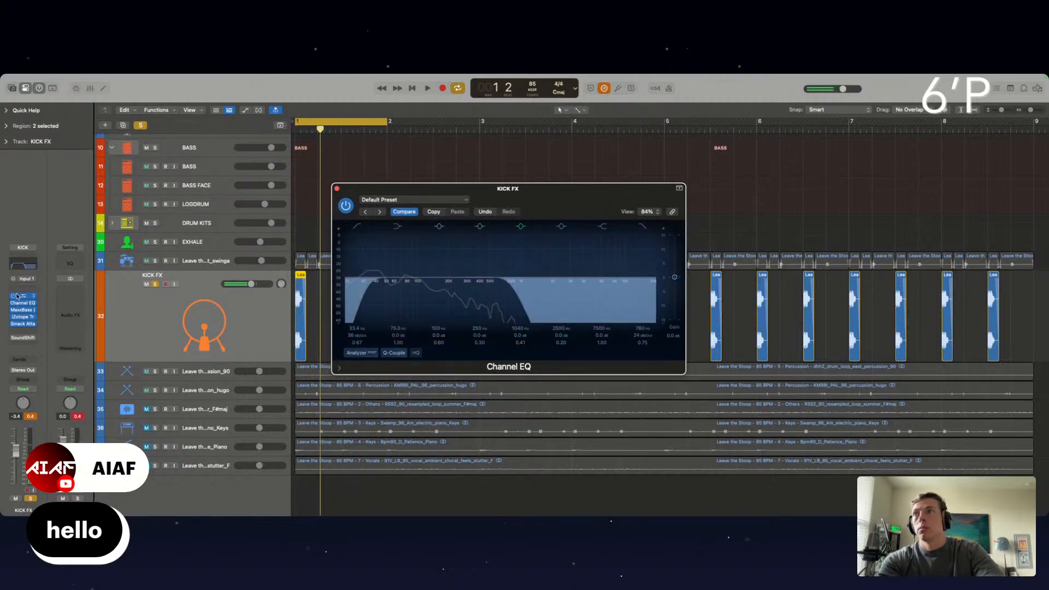
click(14, 323)
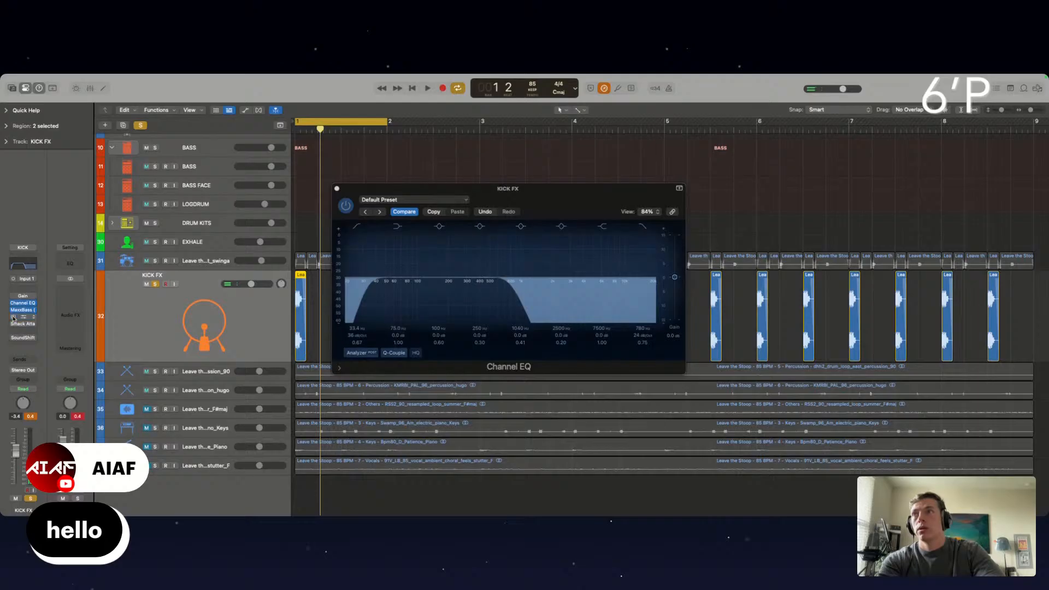
click(14, 310)
key(space)
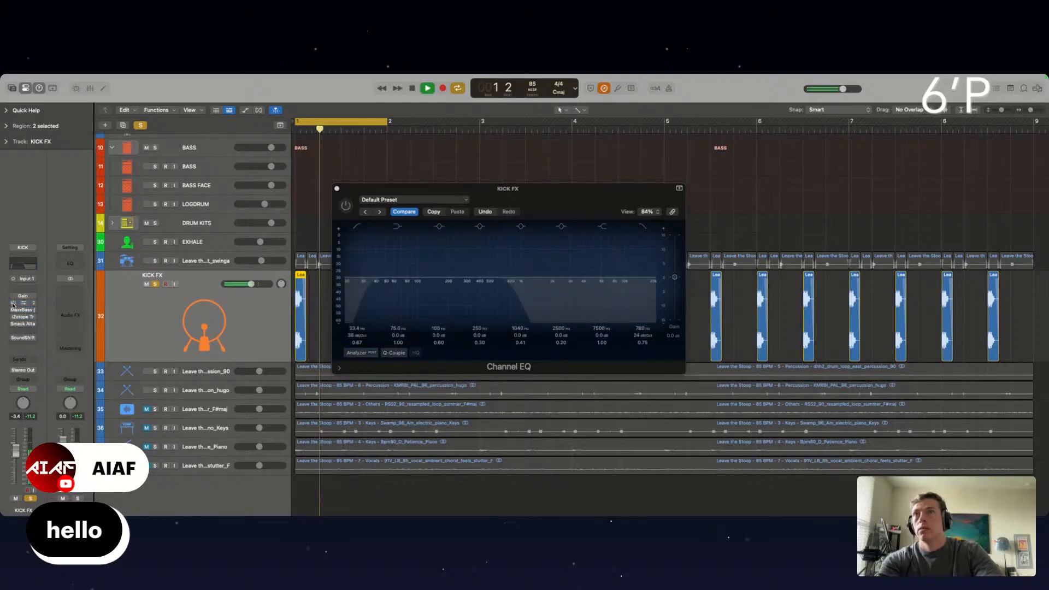
click(13, 296)
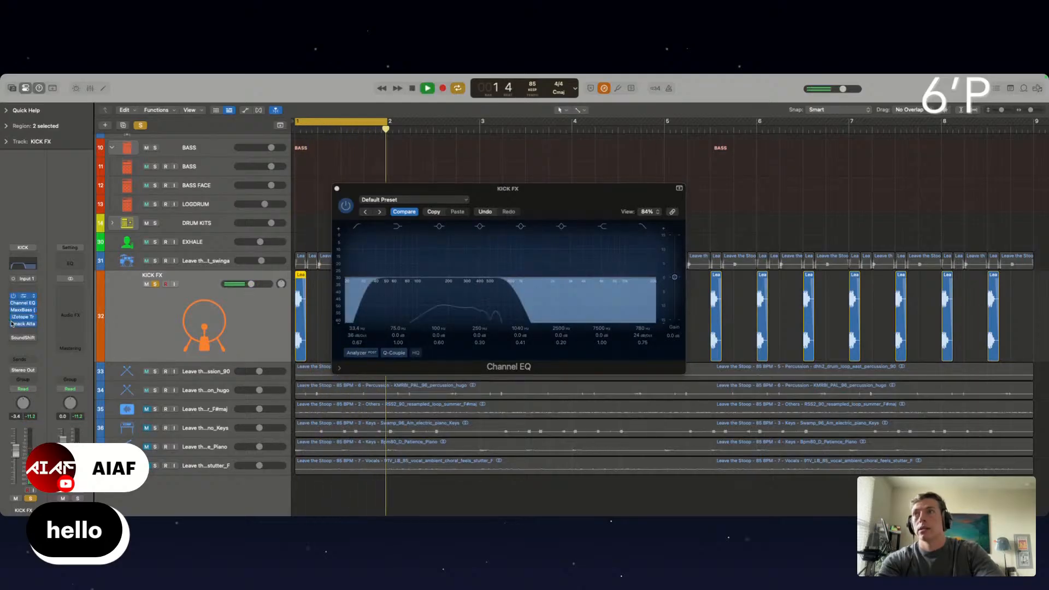
click(337, 189)
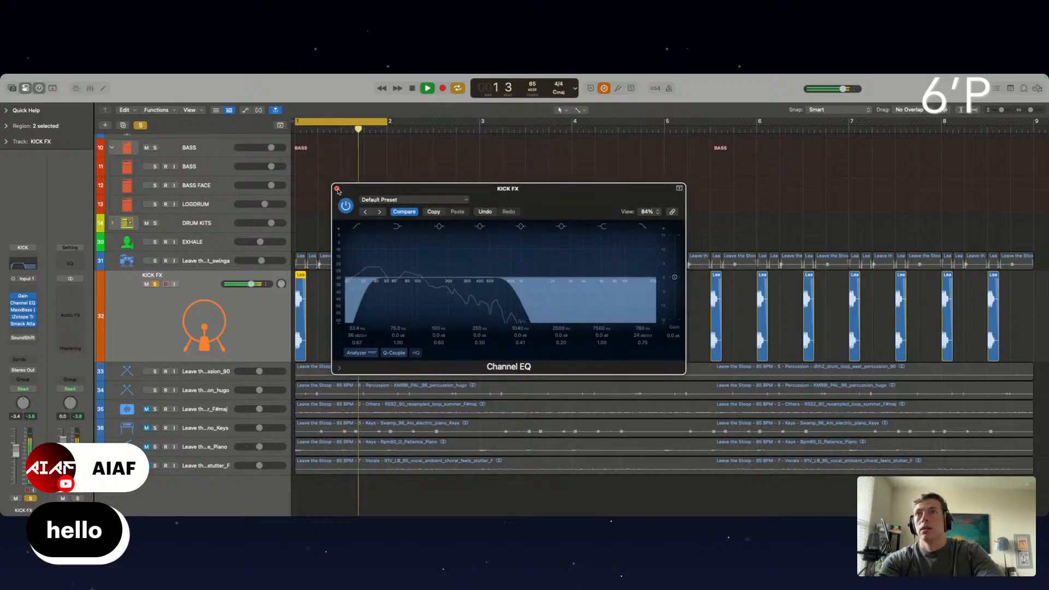
click(337, 189)
Solo the chopped drum loop track alongside KICK FX and lower the KICK FX volume to -4.7 dB
click(155, 262)
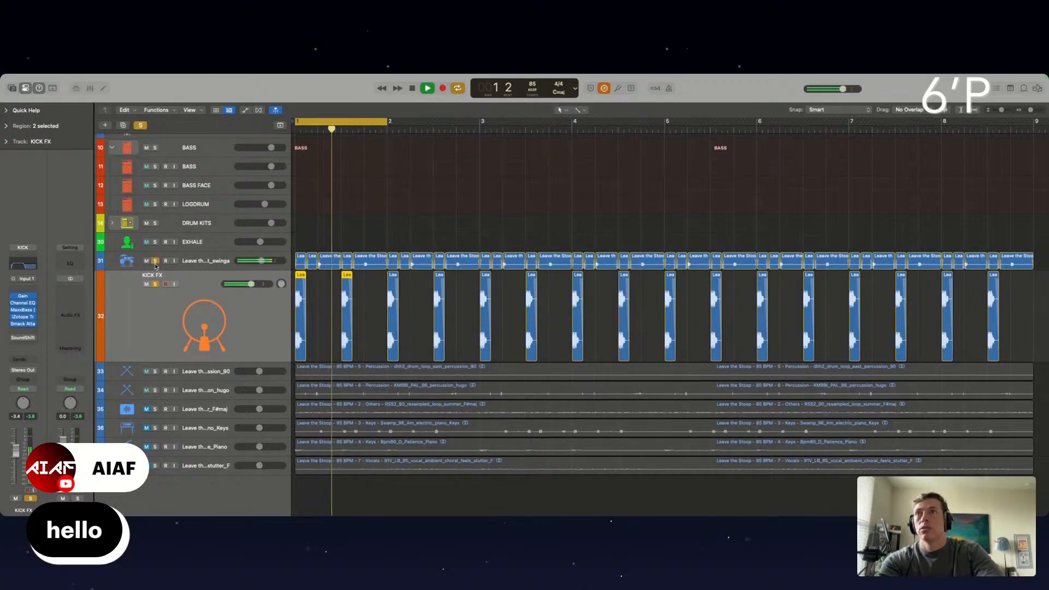
drag(250, 283, 244, 283)
Try time-stretching the first two KICK FX slices to a length of 0 0 1 0, and undo the stretch after playing it
scroll(344, 317, up, 5)
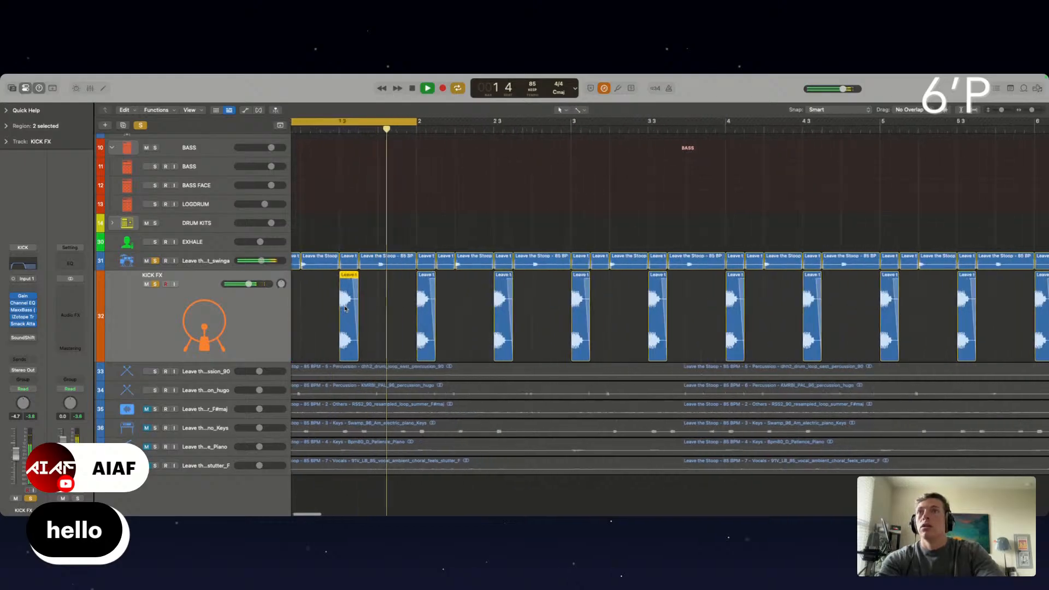
scroll(341, 318, left, 3)
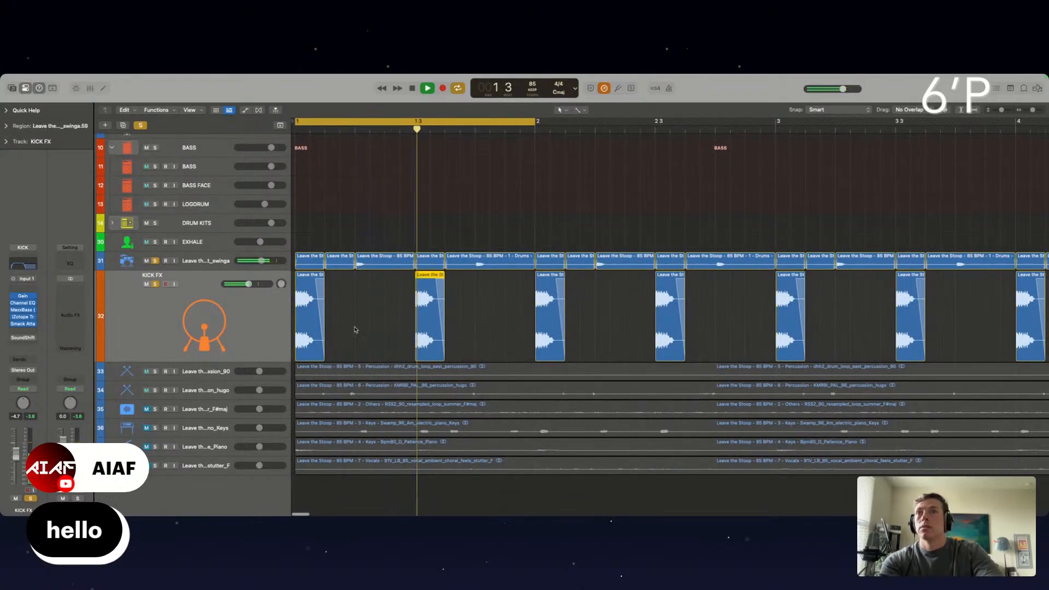
key(space)
drag(321, 353, 309, 354)
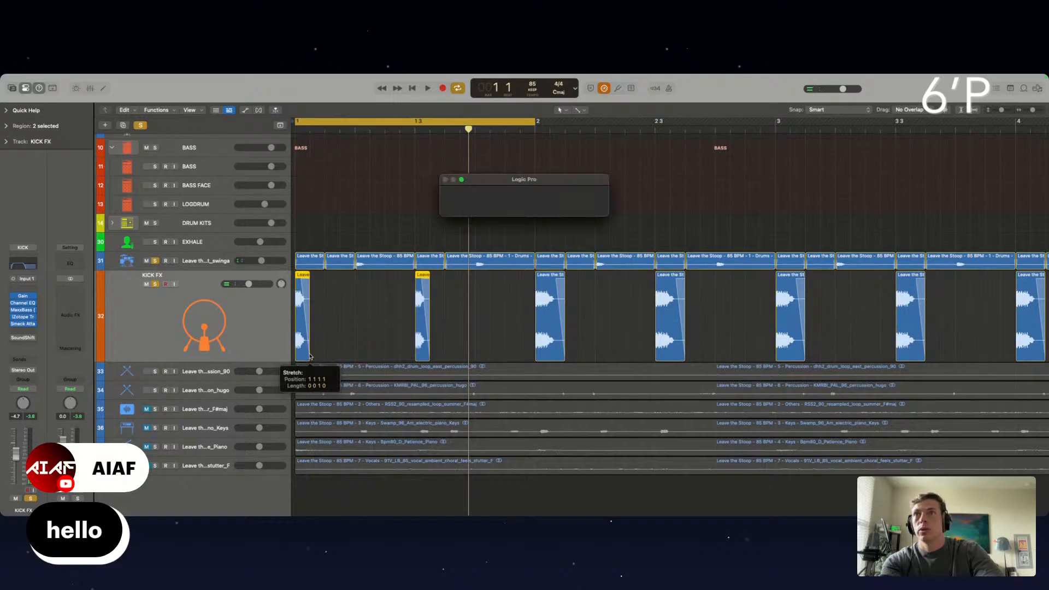
key(space)
key(super+z)
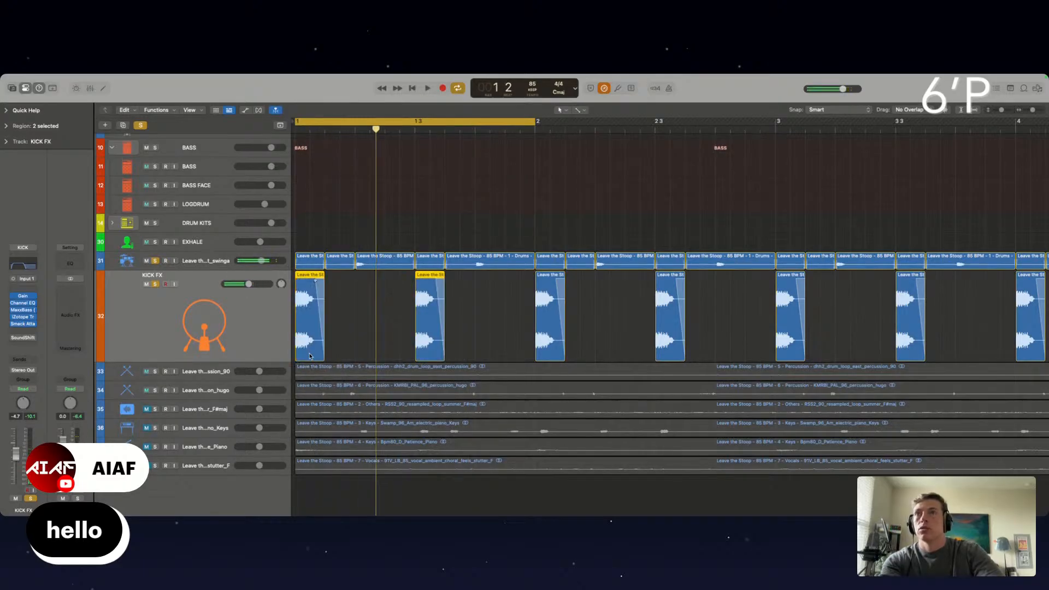
Time-stretch the first two KICK FX slices to a length of 0 0 1 120 and play the loop
drag(323, 354, 316, 353)
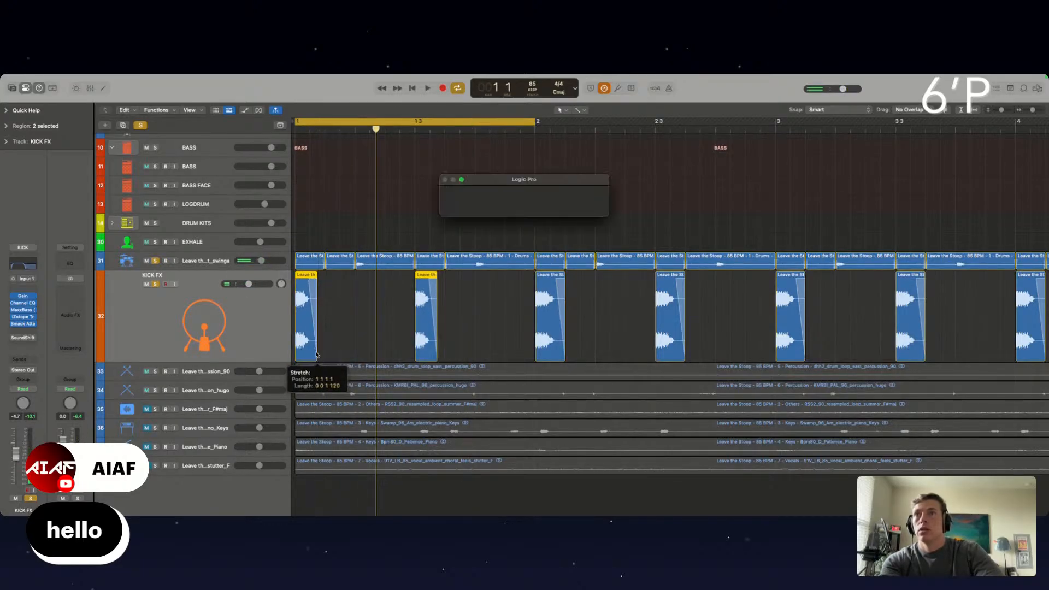
key(space)
Examine the waveform and start of the first stretched KICK FX slice against the drum loop above, and resume playback
scroll(316, 353, up, 5)
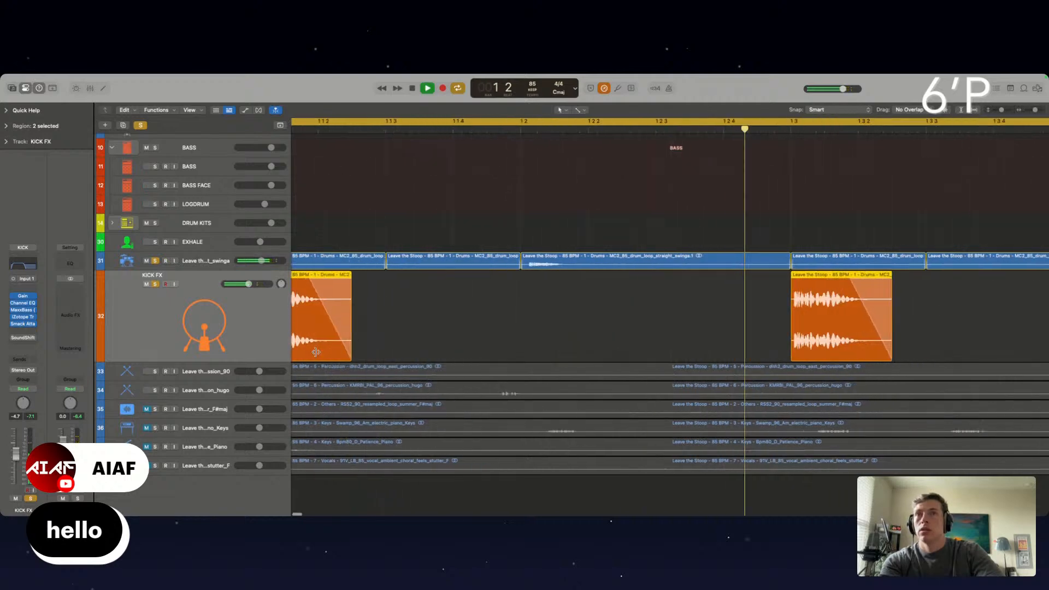
scroll(316, 353, right, 10)
scroll(482, 339, left, 10)
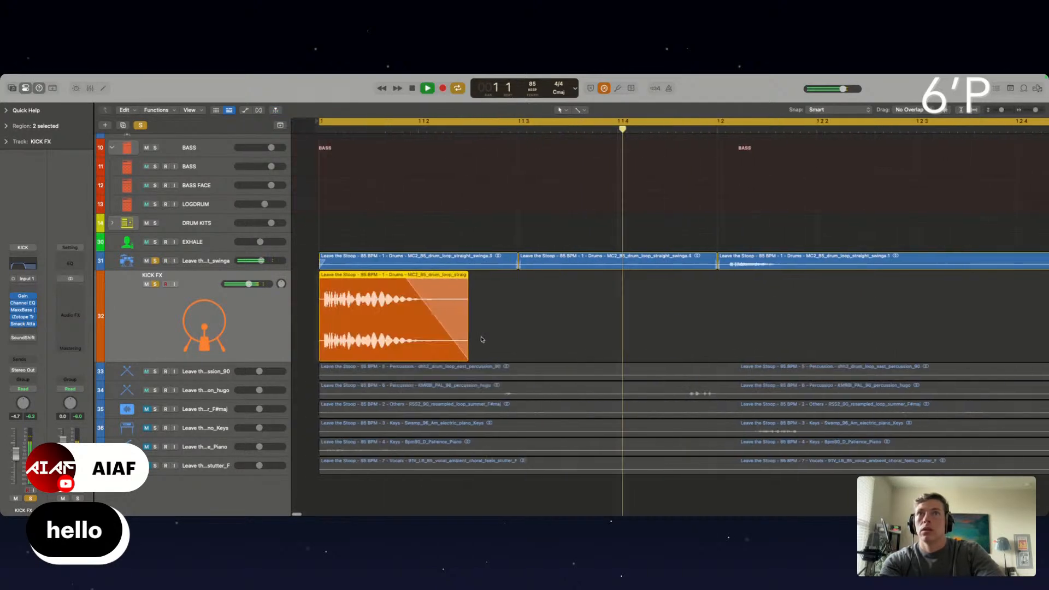
key(space)
click(483, 340)
scroll(301, 343, up, 5)
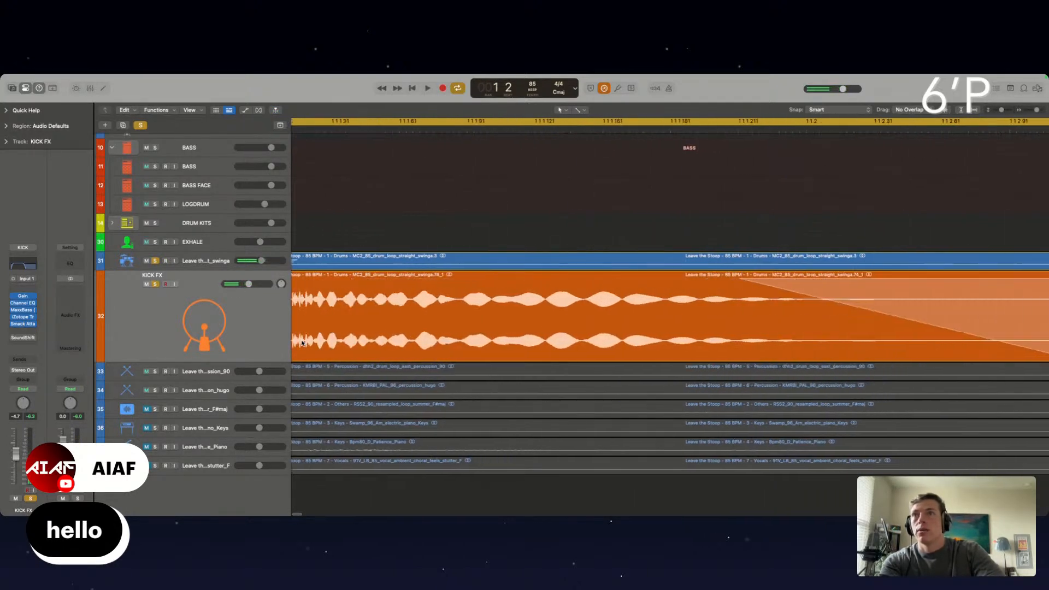
scroll(302, 343, left, 5)
mouse_move(295, 344)
mouse_down()
mouse_move(333, 351)
mouse_move(309, 345)
mouse_up()
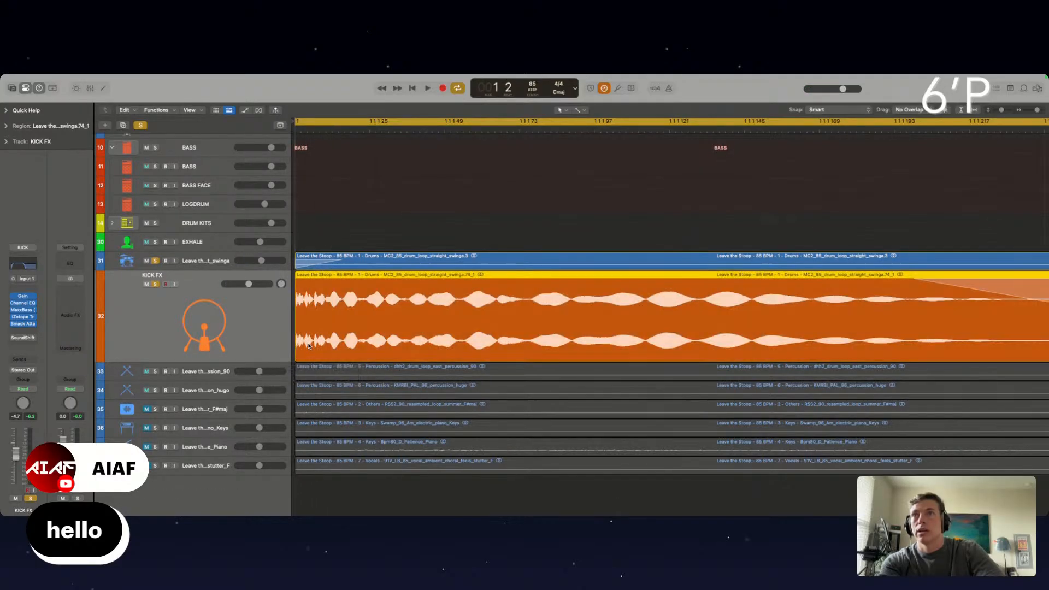
key(space)
Cut off and delete the thin sliver at the end of the second KICK FX slice, and restart playback
scroll(310, 346, down, 10)
click(352, 326)
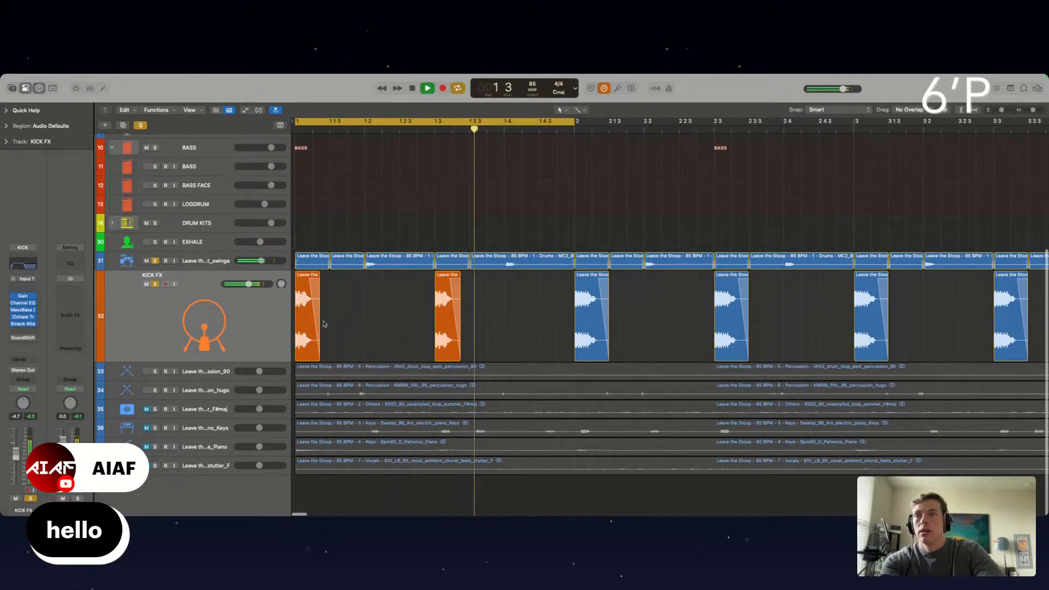
drag(324, 324, 439, 325)
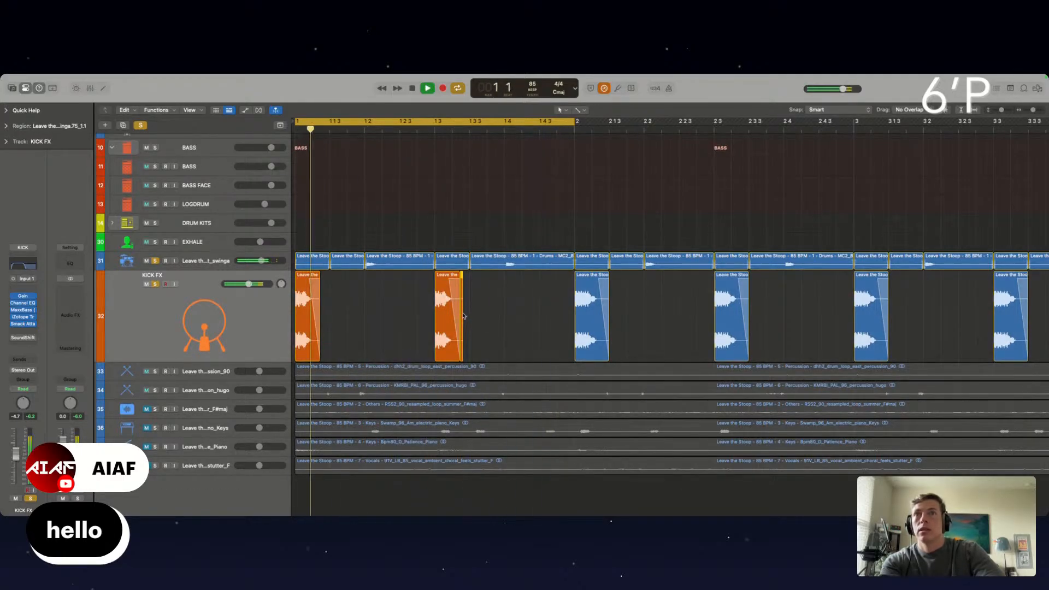
key(Delete)
key(space)
key(space)
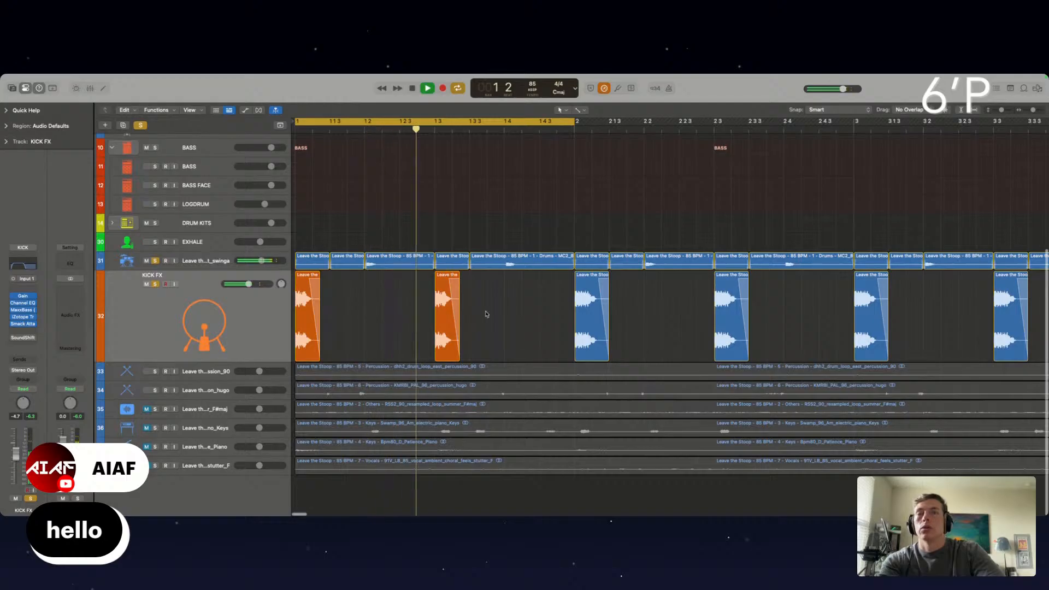
Replace the unstretched KICK FX slices with repeated copies of the stretched ones up to bar 9, and restart playback
key(space)
scroll(480, 314, down, 5)
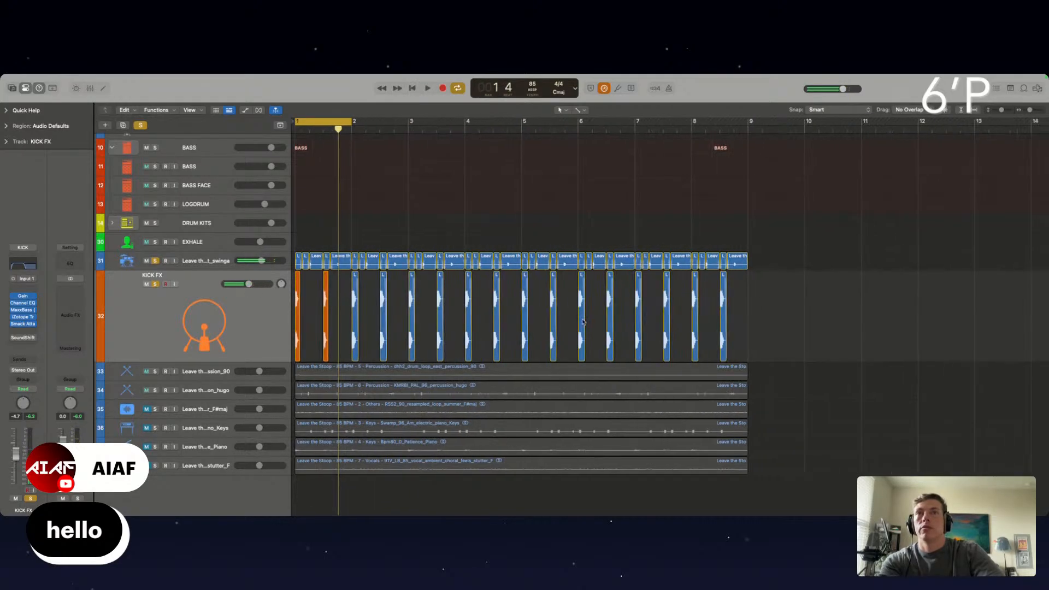
drag(770, 300, 411, 331)
key(Delete)
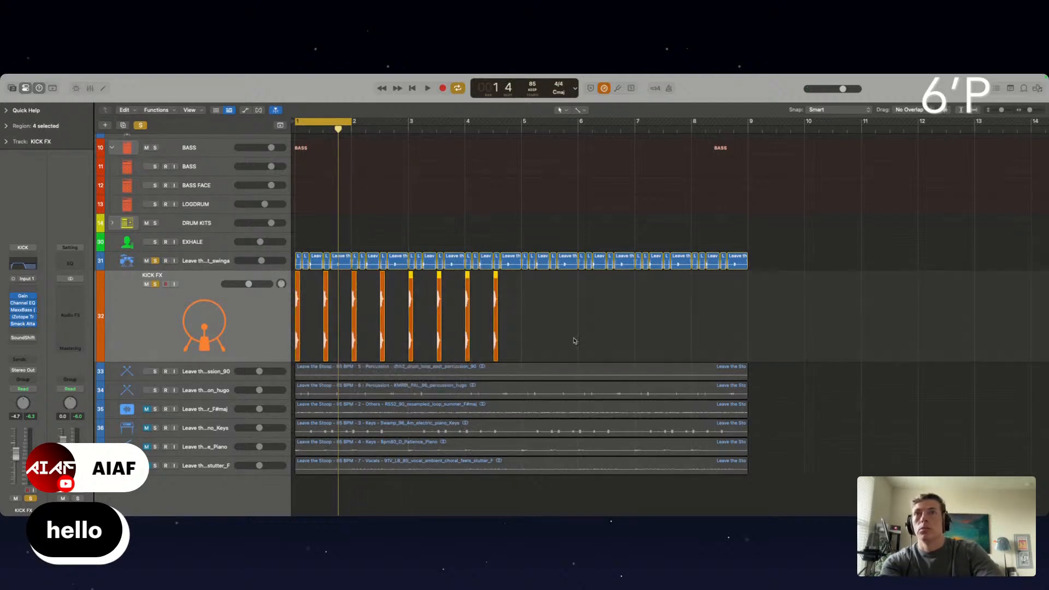
drag(575, 331, 525, 336)
key(space)
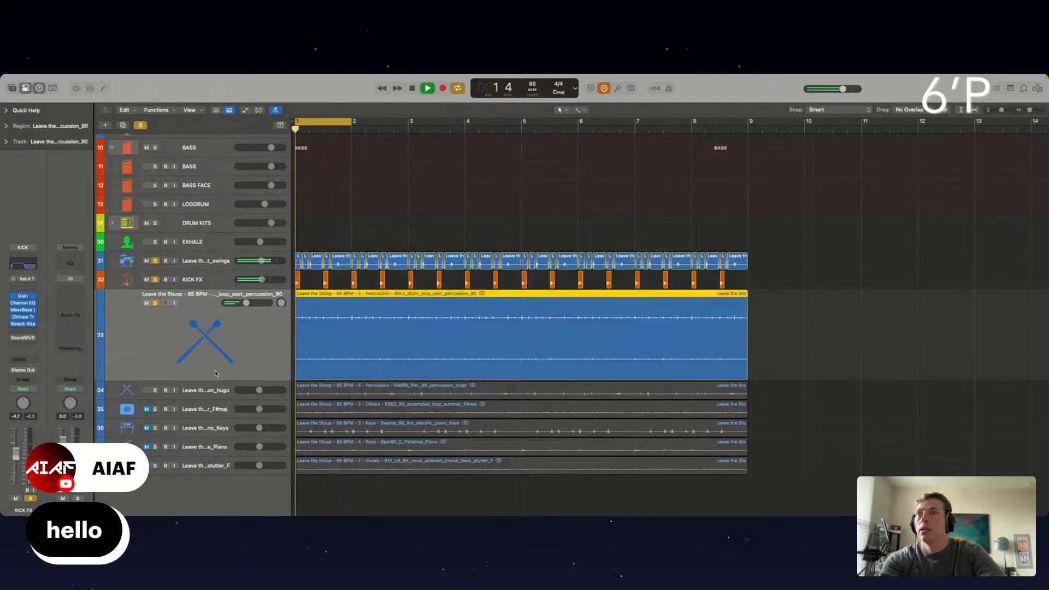
Play the dhh2_drum_loop_east_percussion_90 loop against the drum and kick slices, and mute its track
click(306, 373)
key(super+Right)
key(super+Right)
key(super+Right)
key(super+Right)
key(super+Right)
key(super+Right)
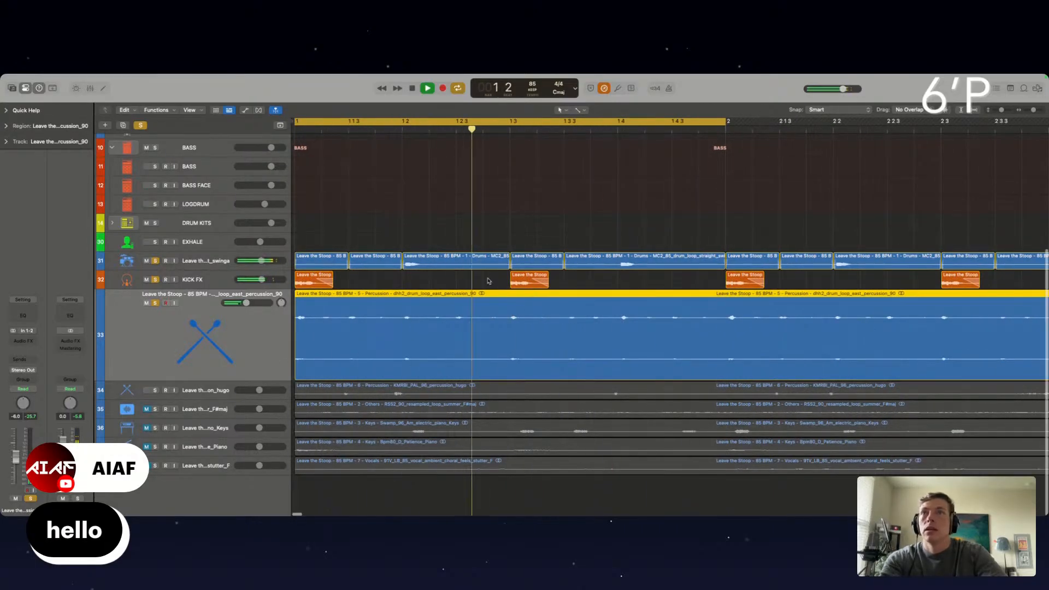
key(super+Right)
scroll(475, 250, left, 1)
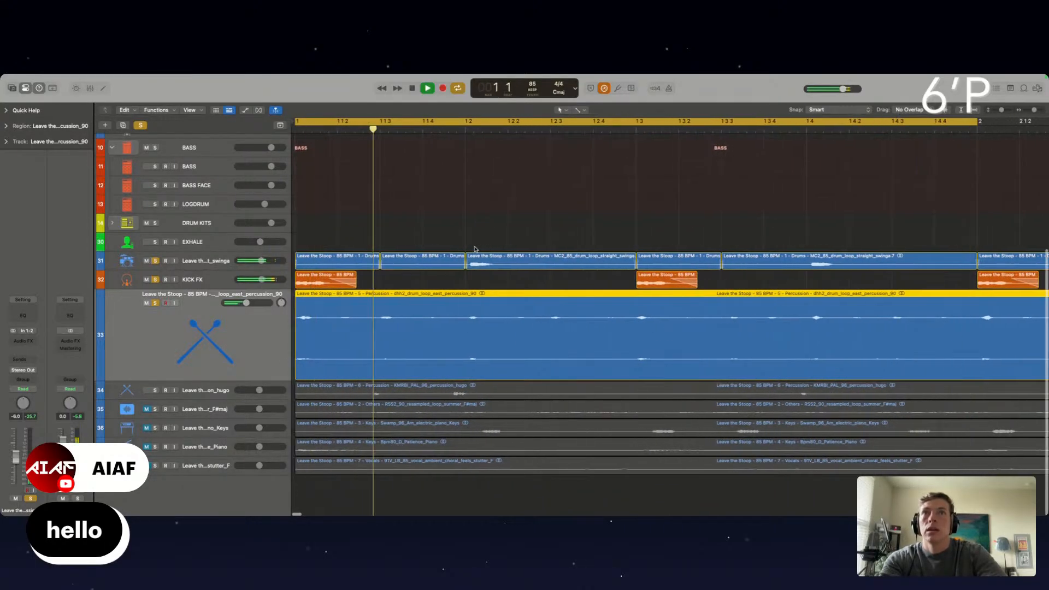
click(146, 303)
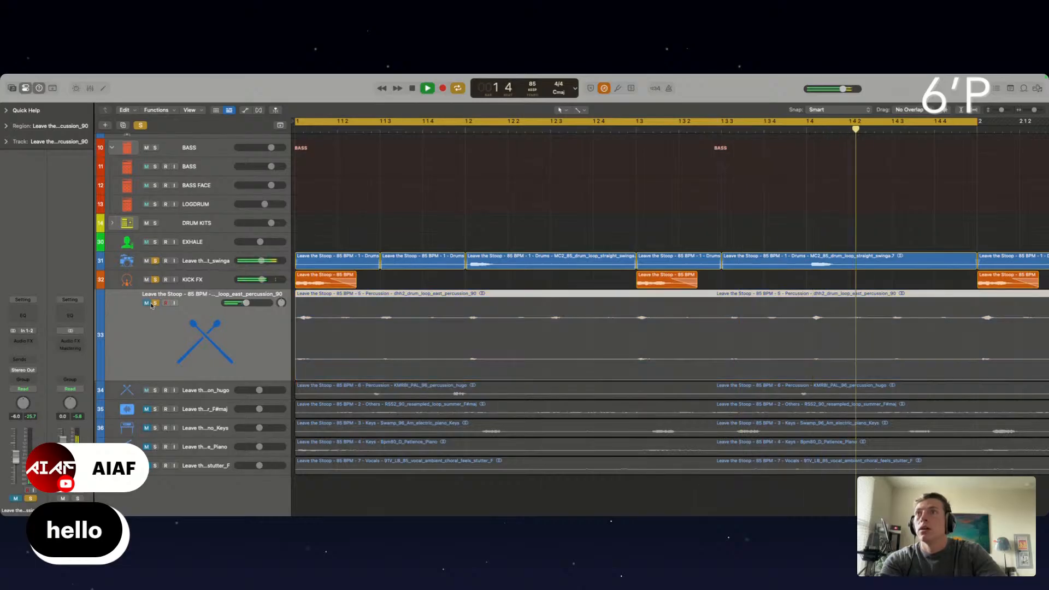
Compare the drum loop slices' hits with the beat grid and trim a sliver off the start of the first slice
click(210, 261)
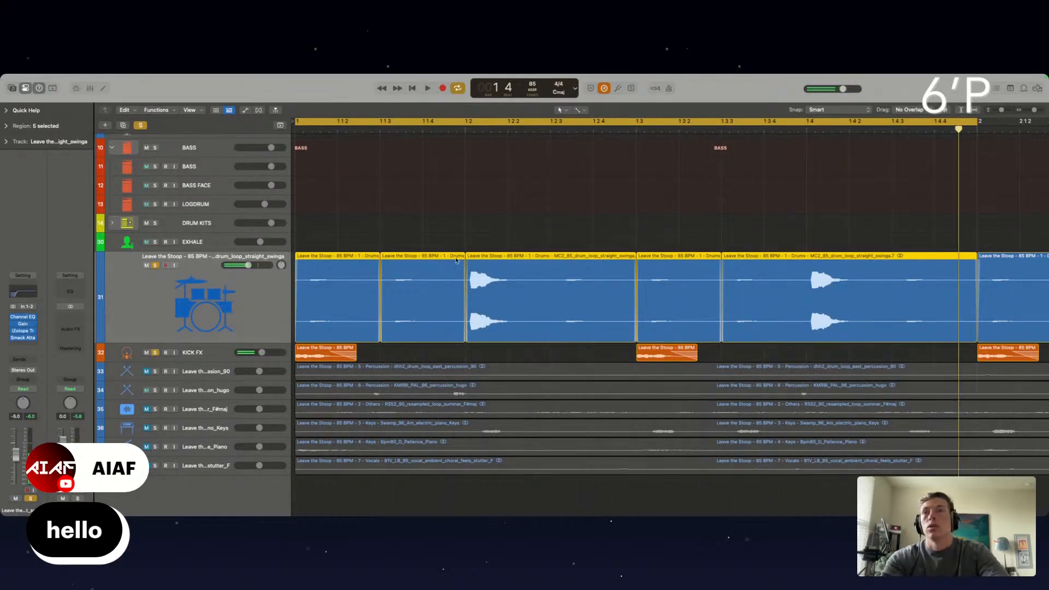
scroll(456, 260, up, 5)
scroll(457, 260, left, 4)
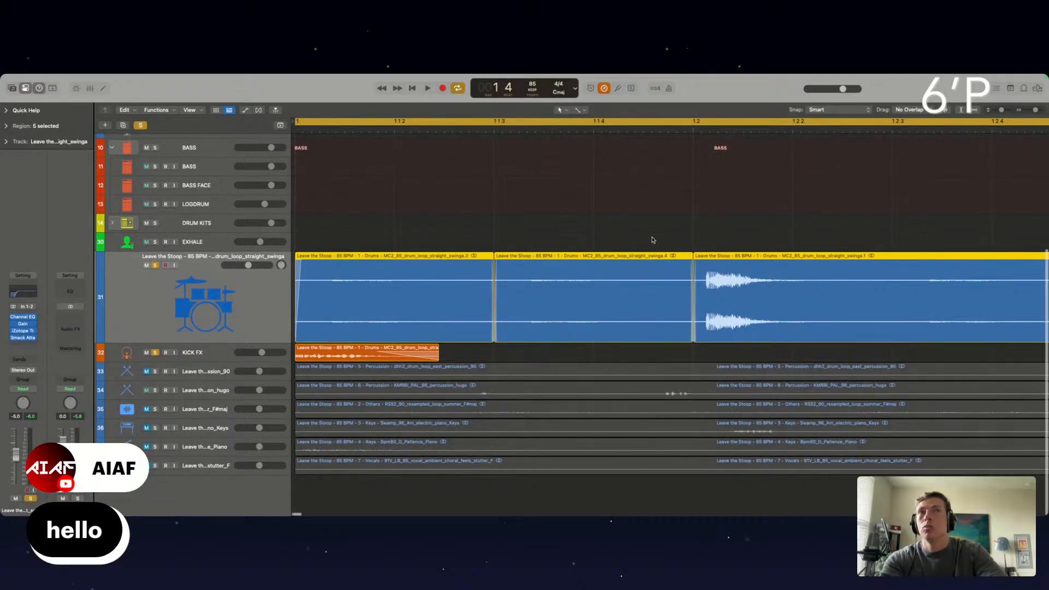
click(735, 240)
scroll(709, 254, down, 6)
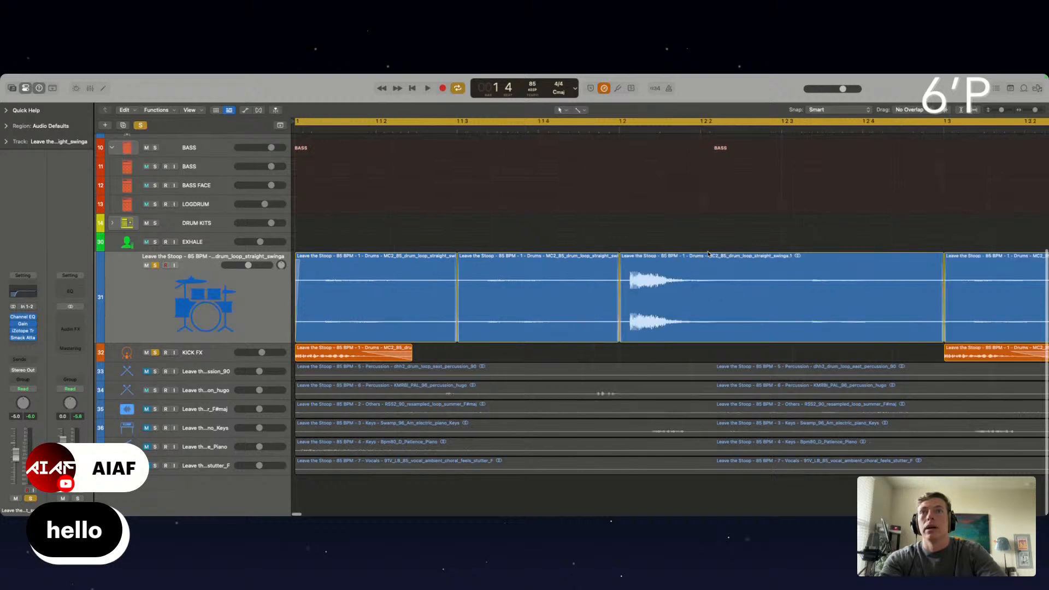
scroll(709, 255, up, 2)
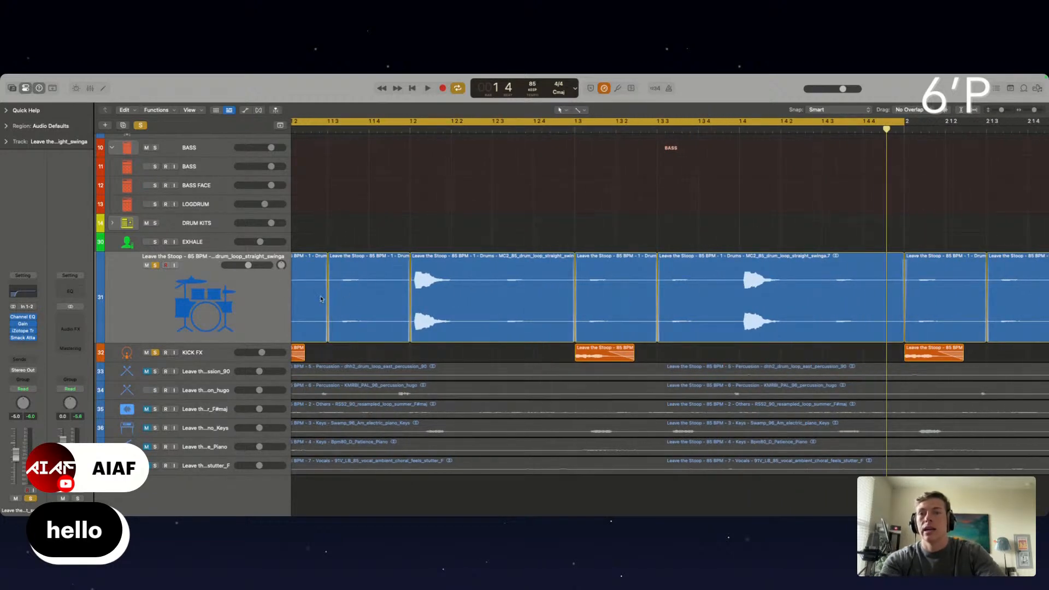
scroll(330, 239, left, 3)
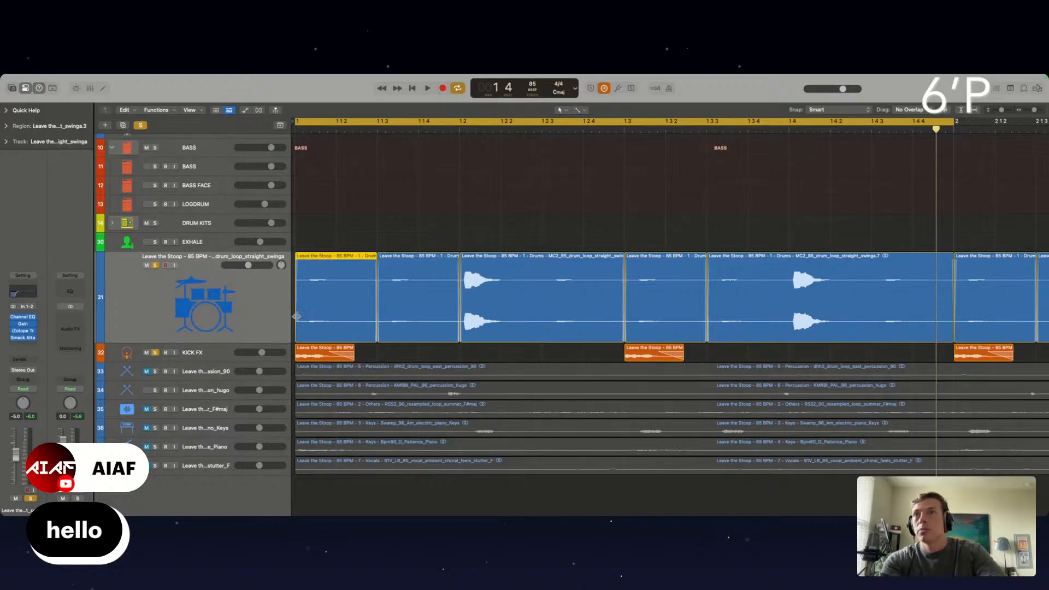
drag(297, 316, 302, 317)
Shift all drum loop slices slightly earlier so the first one starts at bar 1, and check the timing during playback
scroll(696, 297, down, 10)
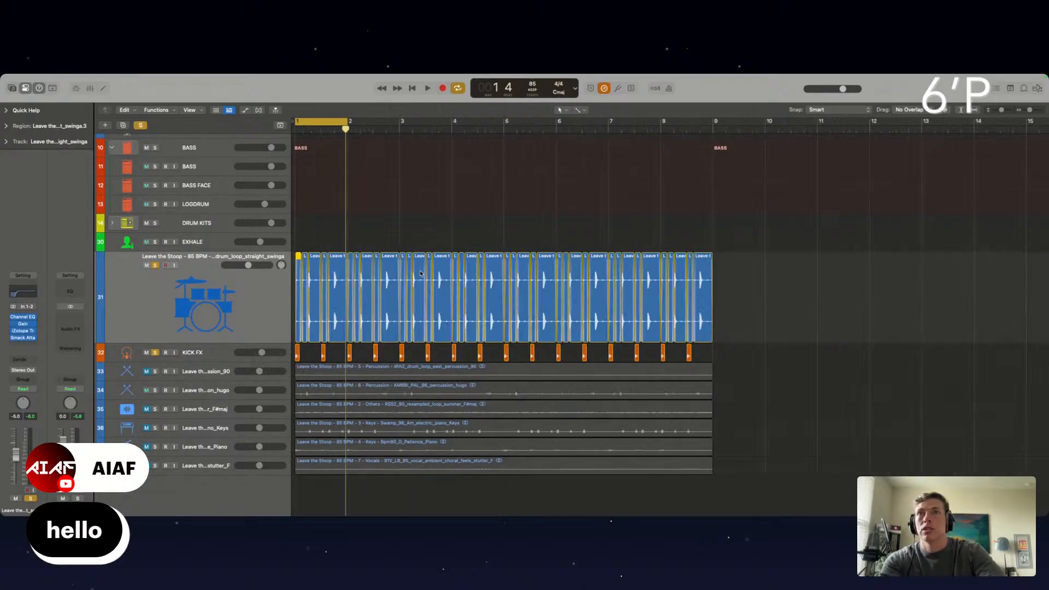
drag(697, 295, 245, 297)
scroll(435, 274, up, 10)
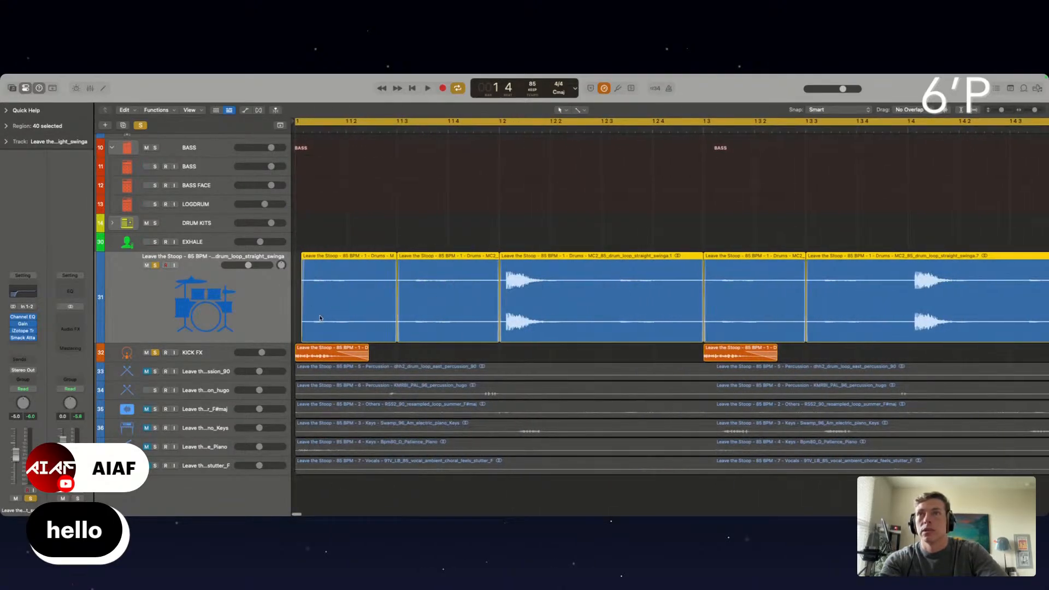
drag(317, 319, 312, 318)
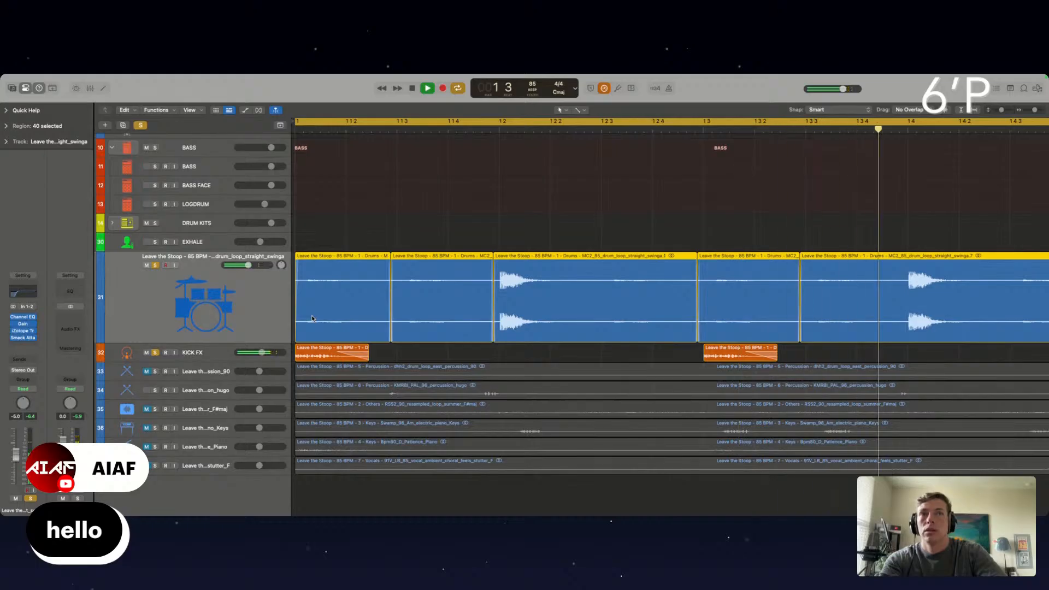
scroll(312, 319, up, 5)
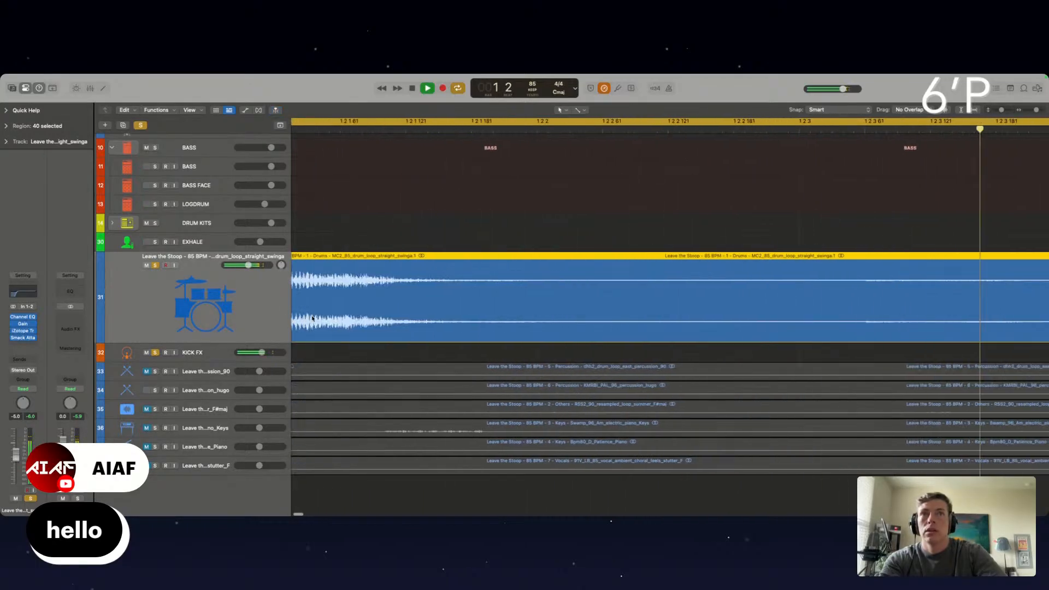
scroll(312, 318, left, 3)
scroll(312, 318, left, 1)
scroll(312, 318, down, 10)
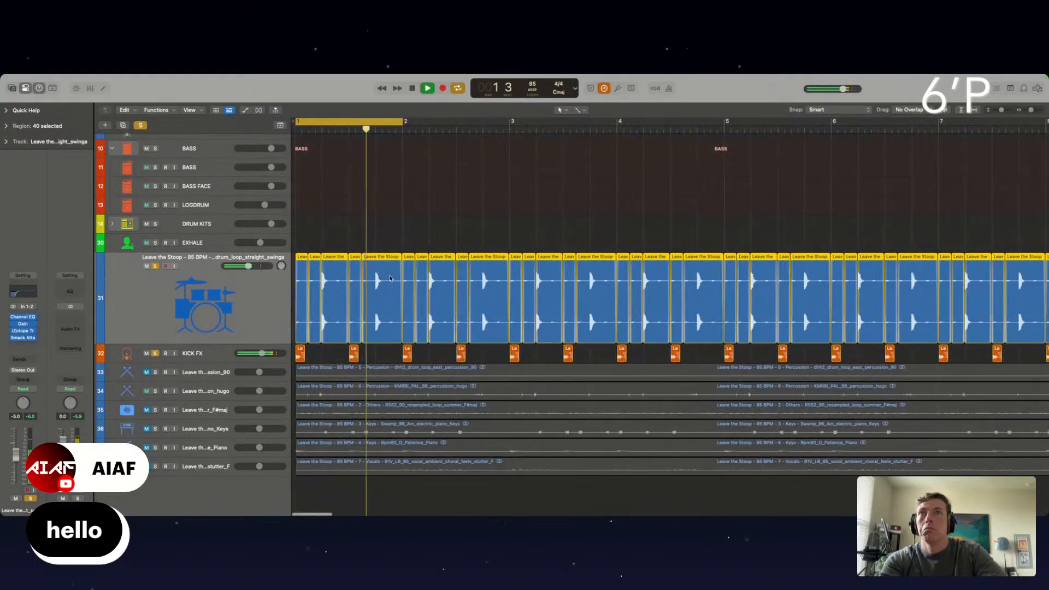
click(411, 227)
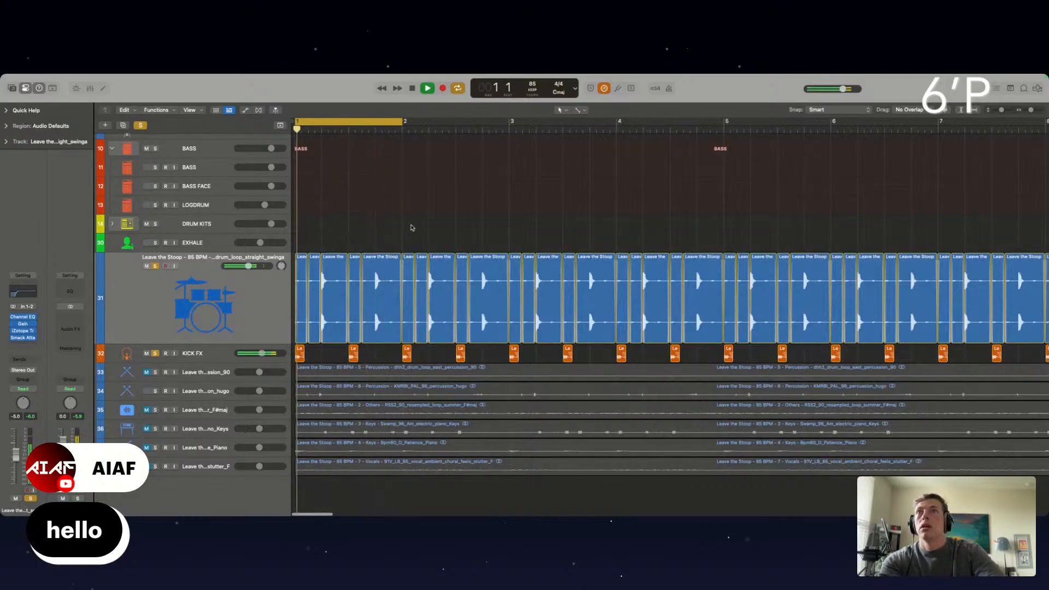
Bring the east percussion loop back into the soloed mix and assign the Marquee Tool as the secondary pointer tool
click(155, 373)
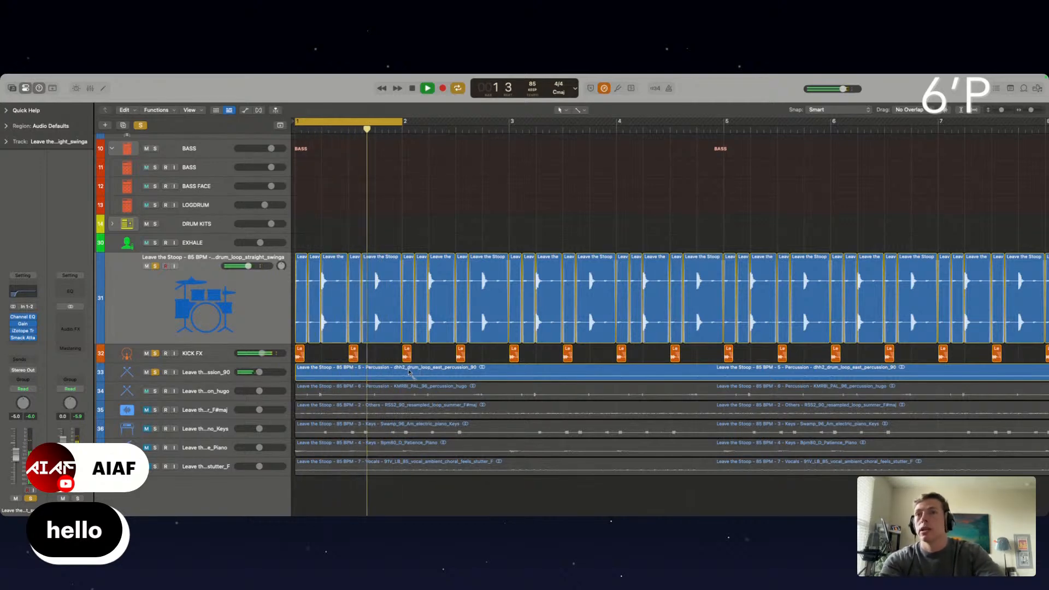
click(579, 110)
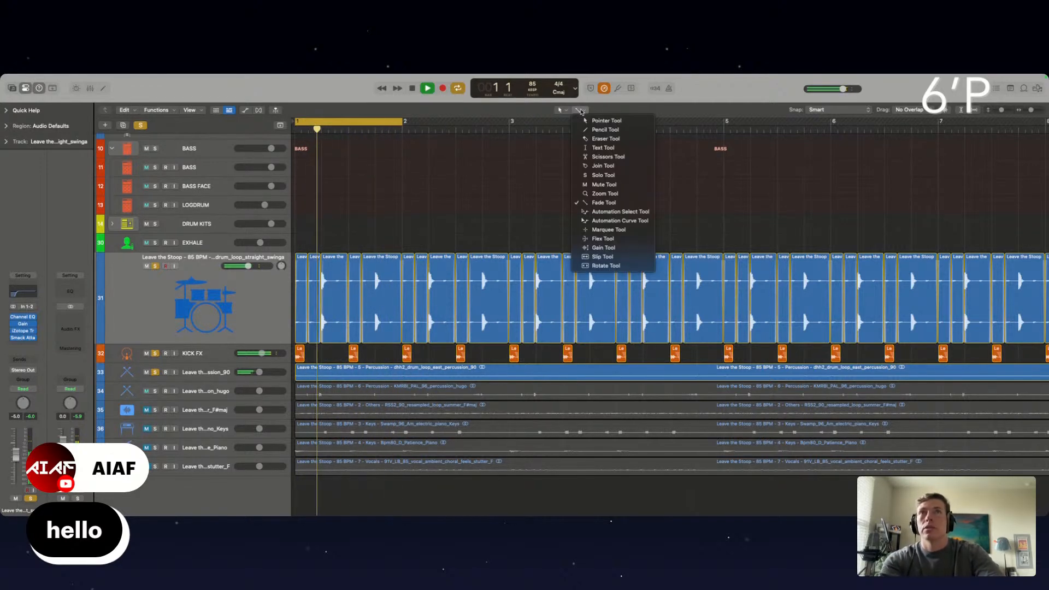
click(619, 233)
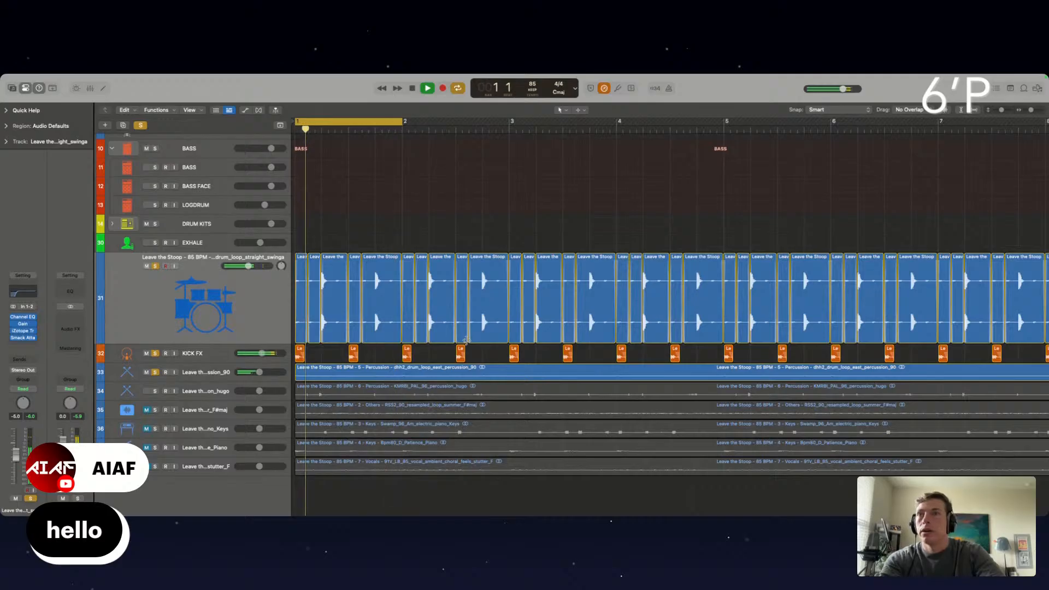
scroll(467, 340, up, 3)
Insert a Gain plug-in on the east percussion track, pan the track to +10 and set its volume to -3.5 dB
click(213, 377)
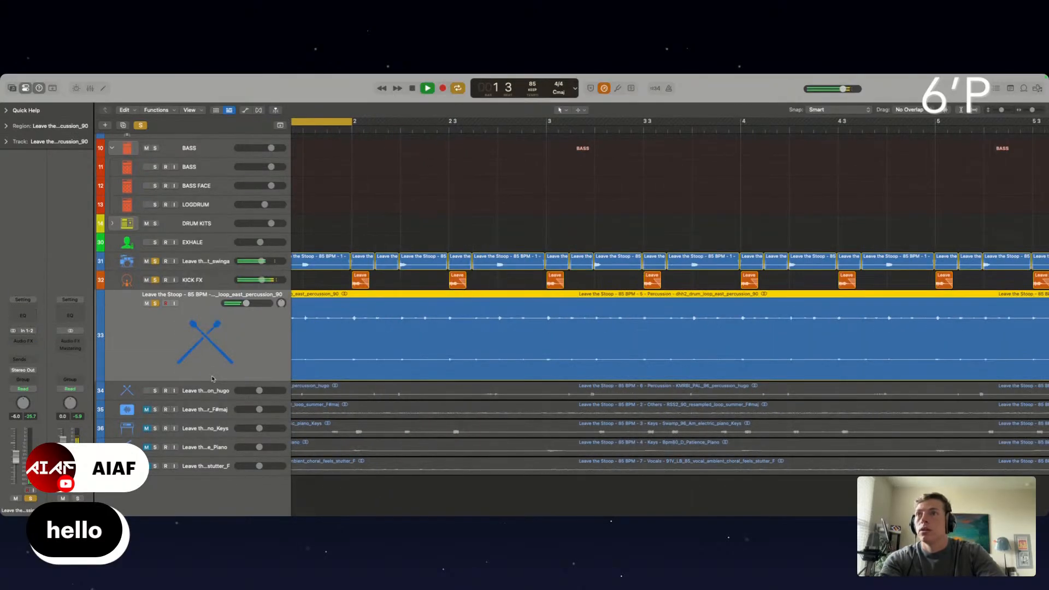
click(29, 351)
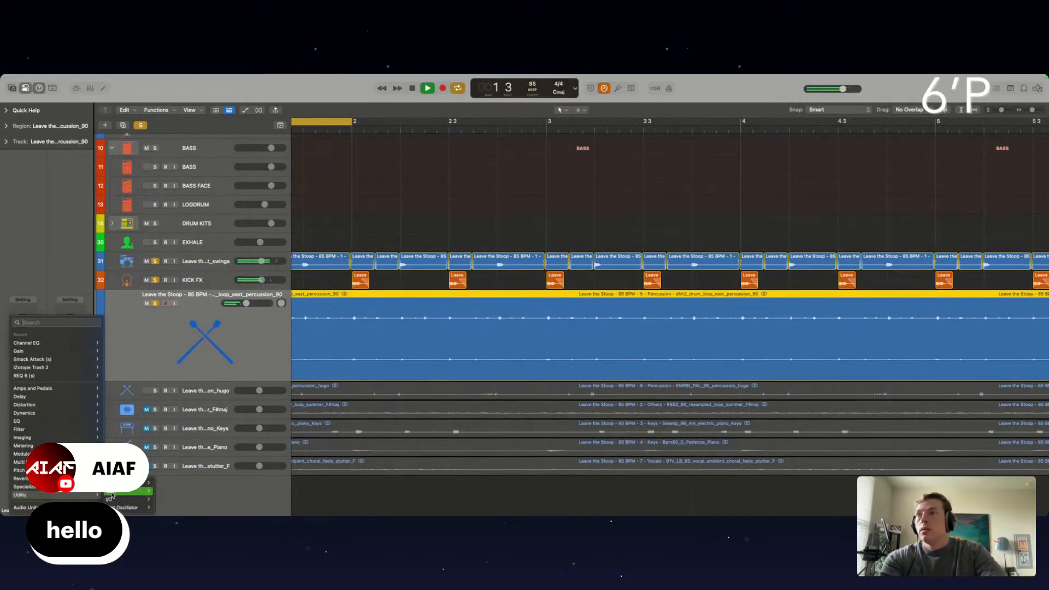
click(168, 492)
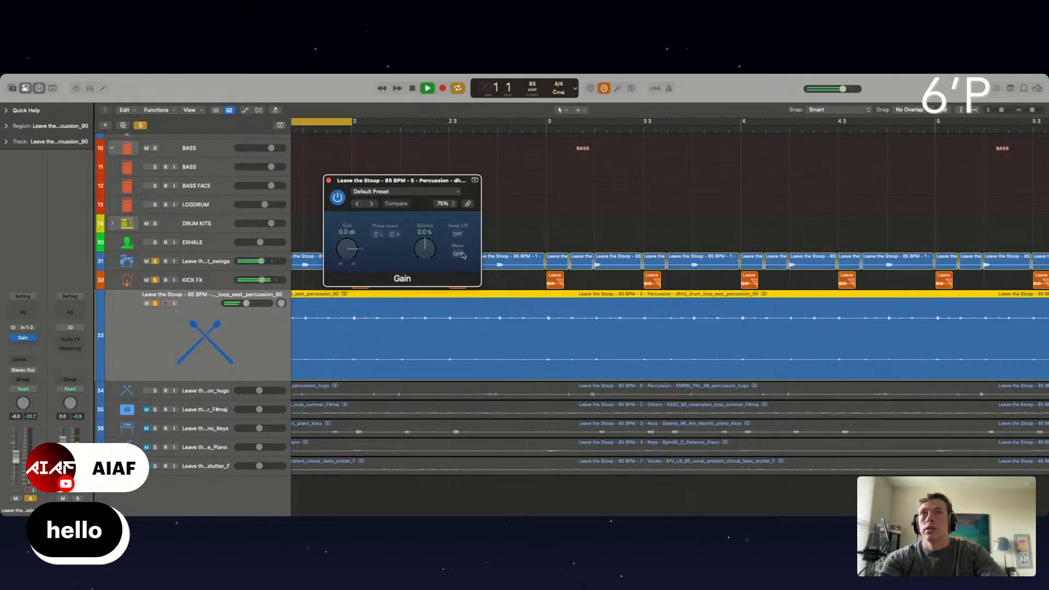
click(329, 181)
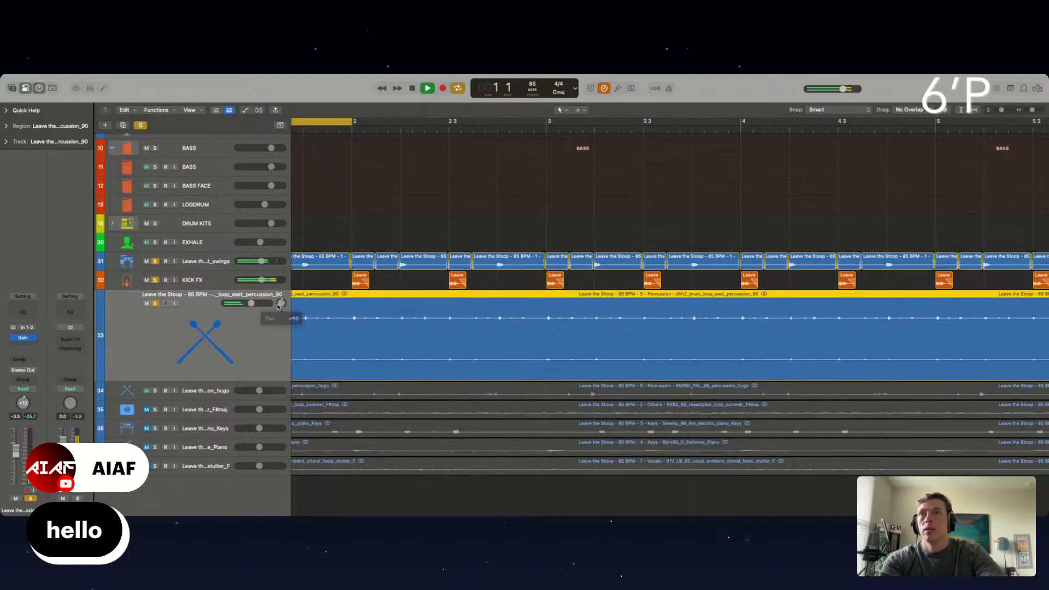
Insert iZotope Trash 2 on the east percussion track with the Stage 1 distortion type set to Mild Excitement
scroll(443, 275, left, 3)
scroll(444, 276, left, 2)
click(24, 346)
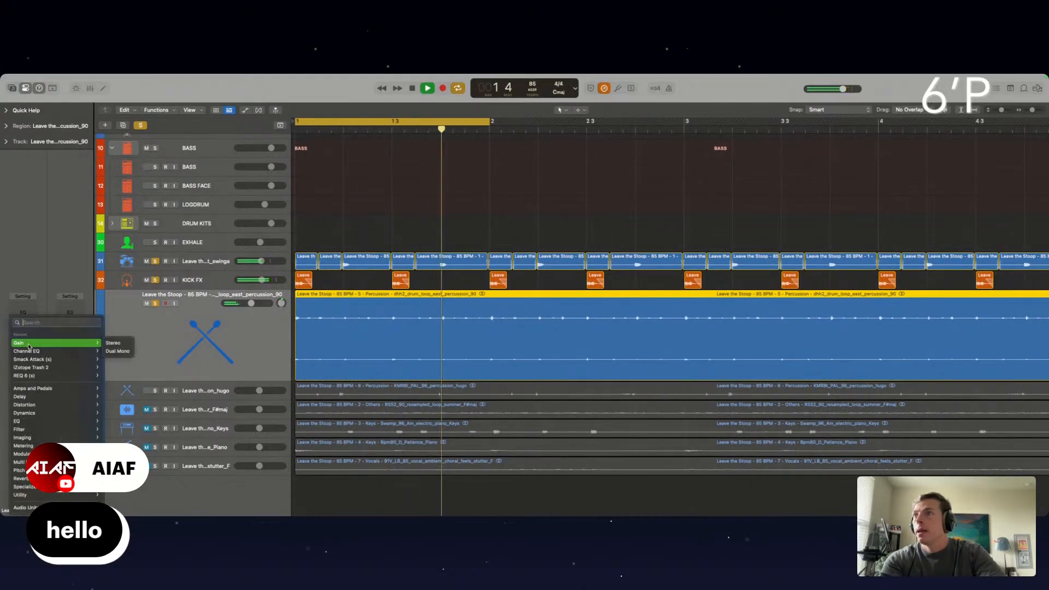
click(46, 368)
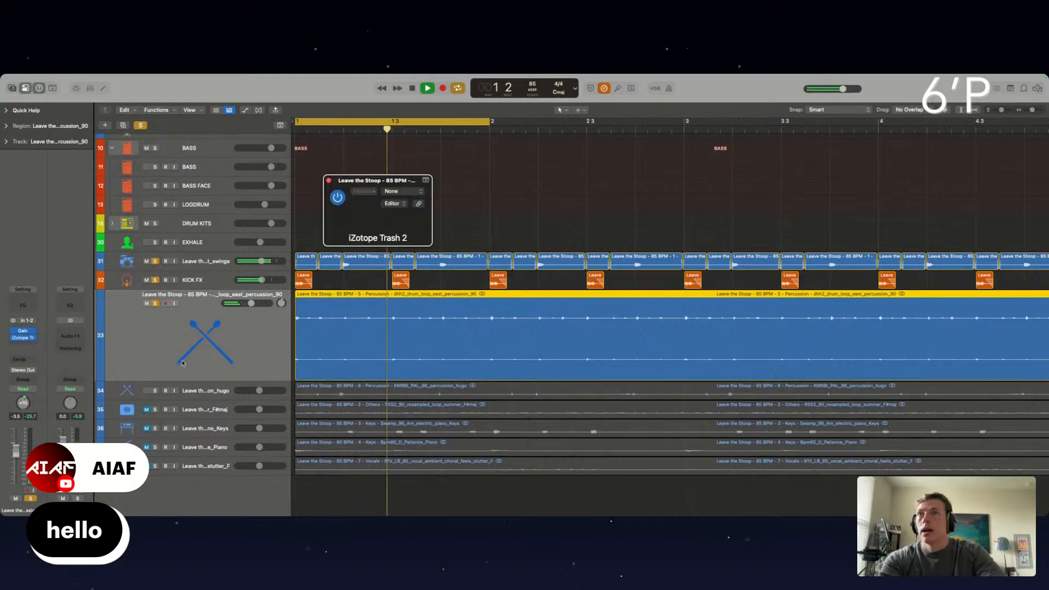
click(354, 371)
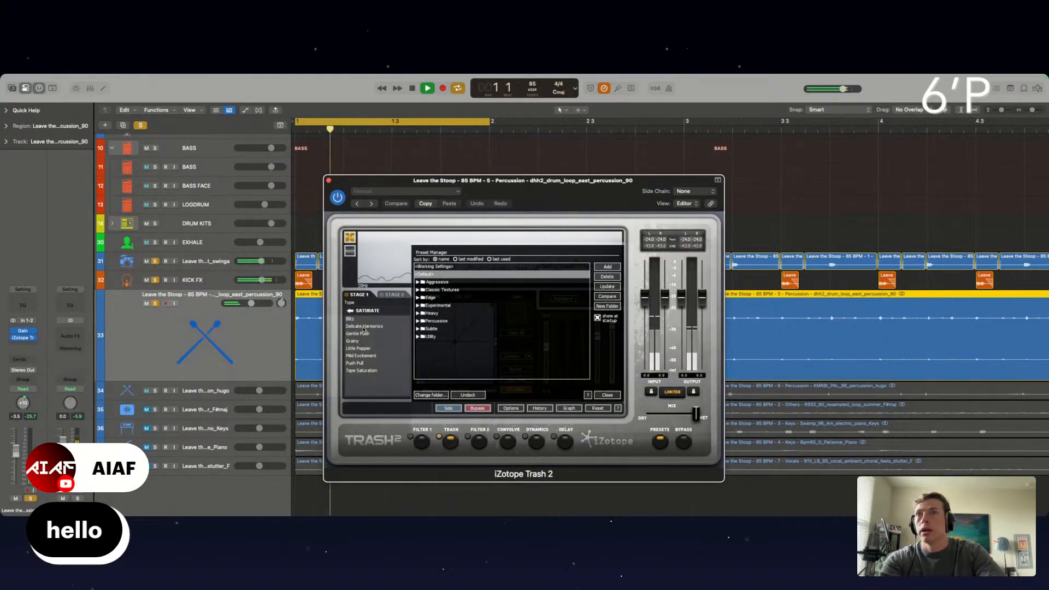
click(361, 356)
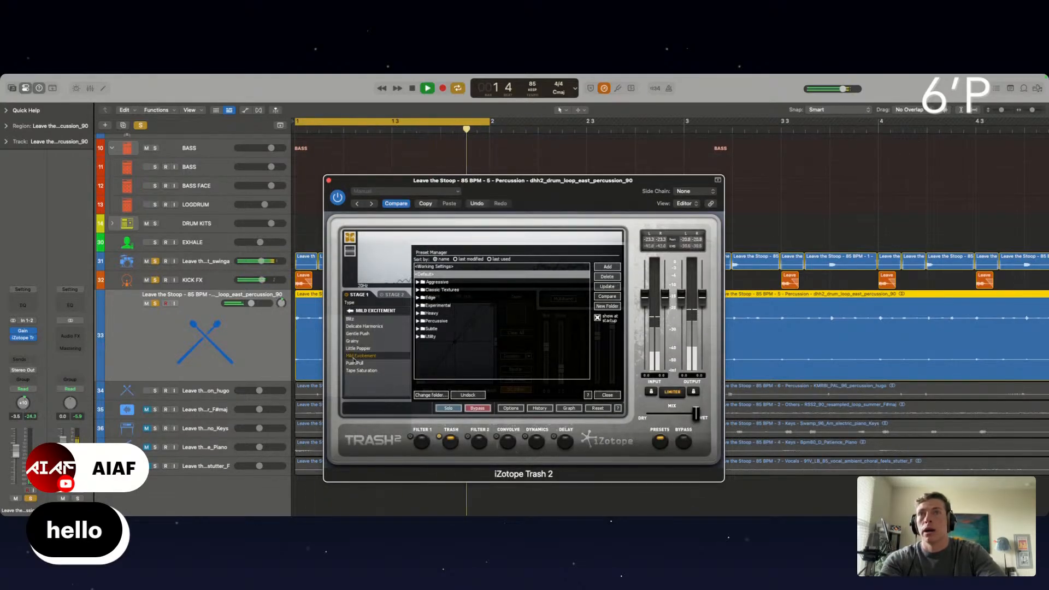
click(329, 180)
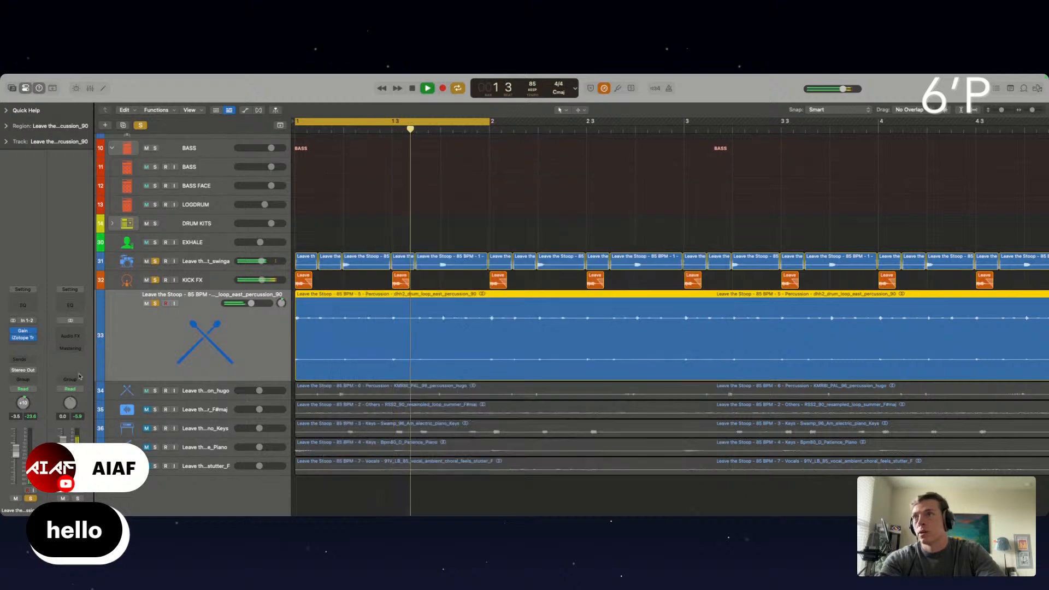
Insert an Exciter on the east percussion track with the Add Silver preset and 125% harmonics, and bypass it to compare
click(22, 345)
mouse_move(31, 479)
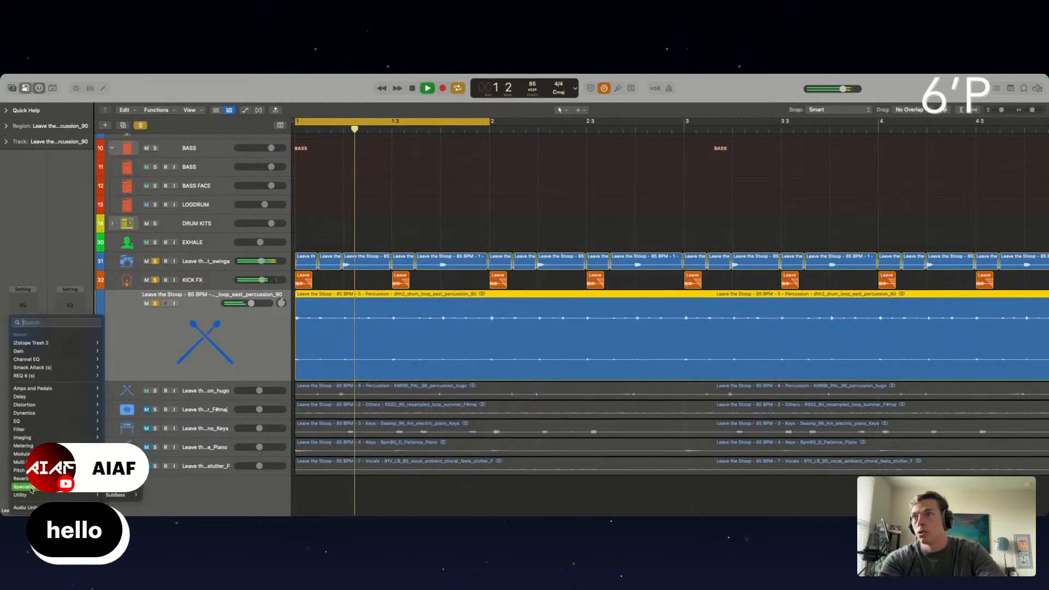
click(117, 487)
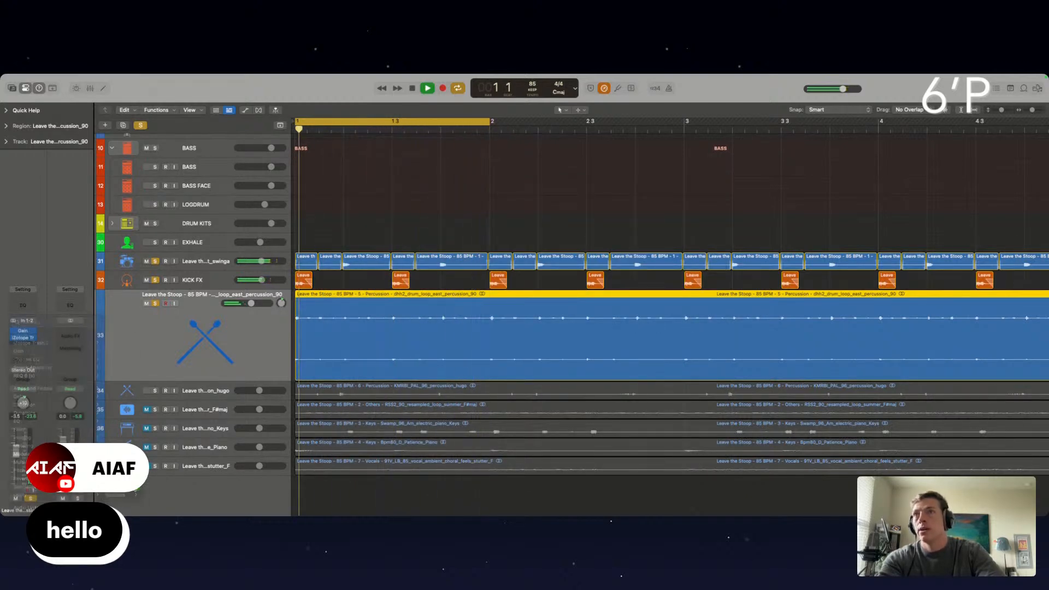
click(372, 204)
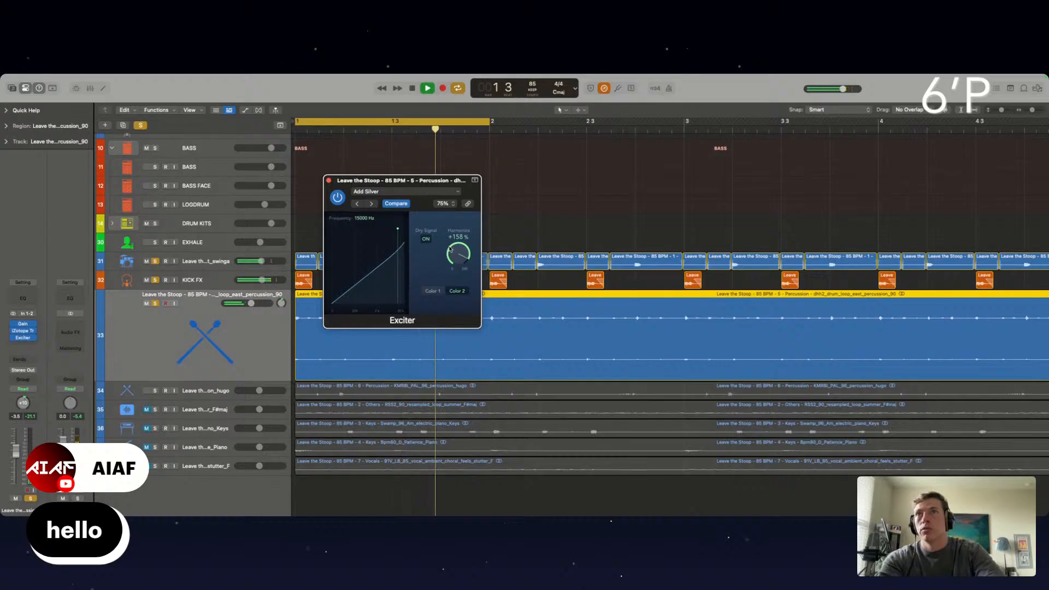
drag(457, 258, 457, 261)
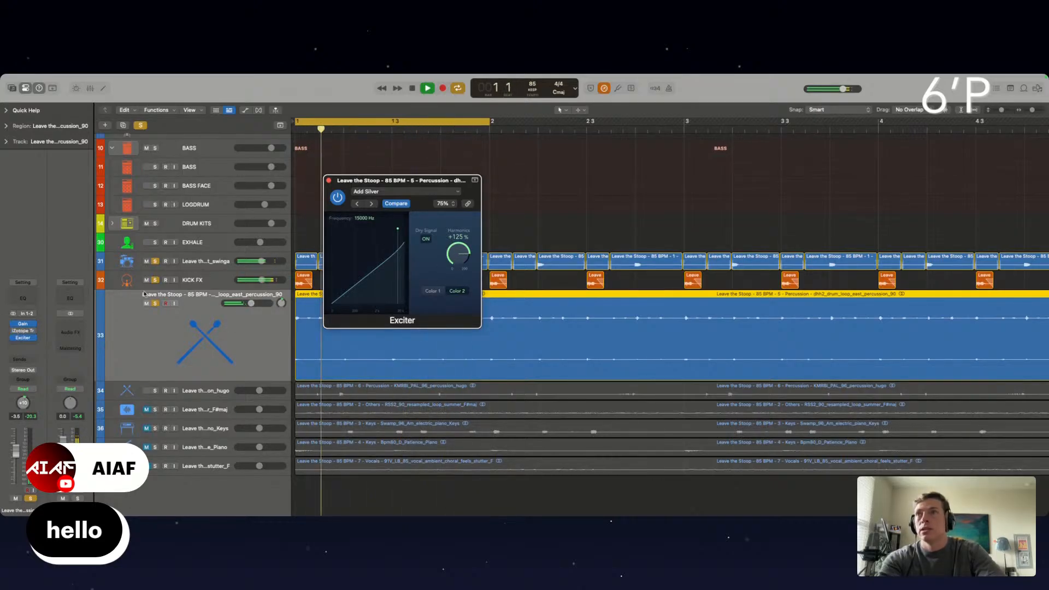
click(14, 339)
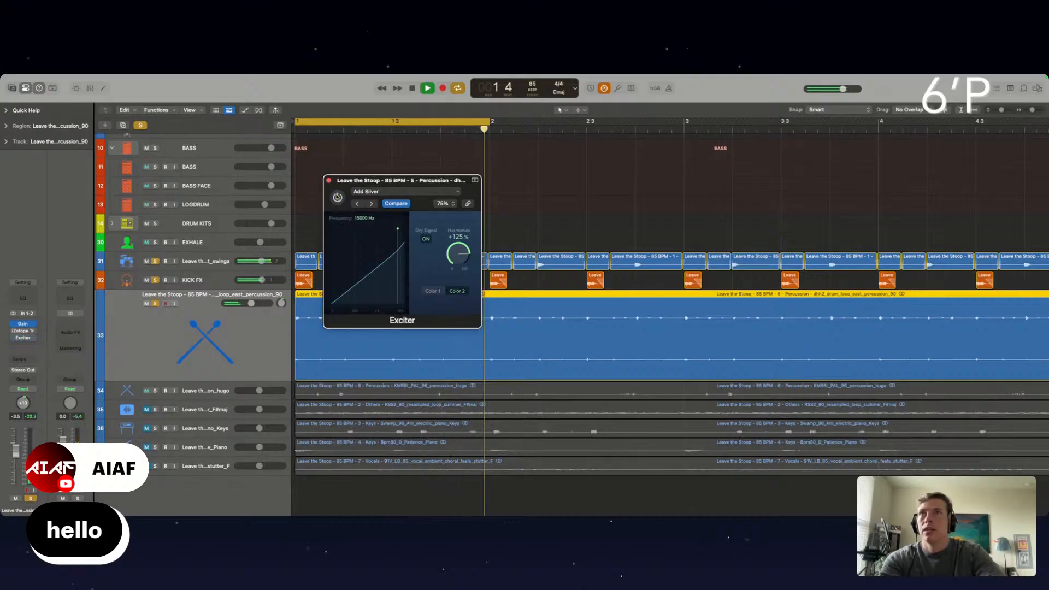
click(328, 181)
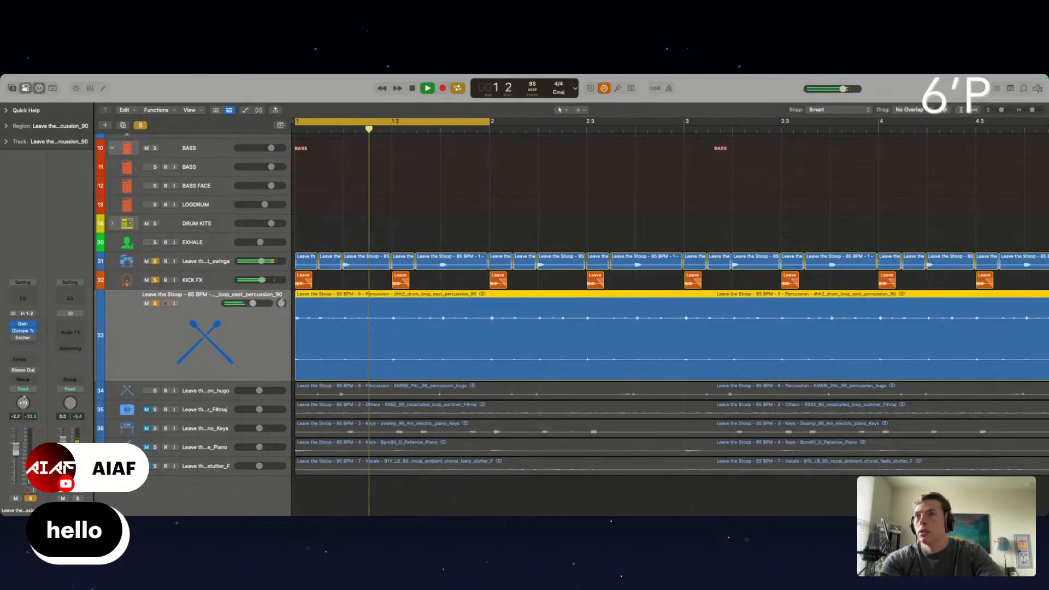
Insert a Channel EQ on the east percussion track, enable its low-cut band and raise the cutoff to thin out the low end
click(22, 299)
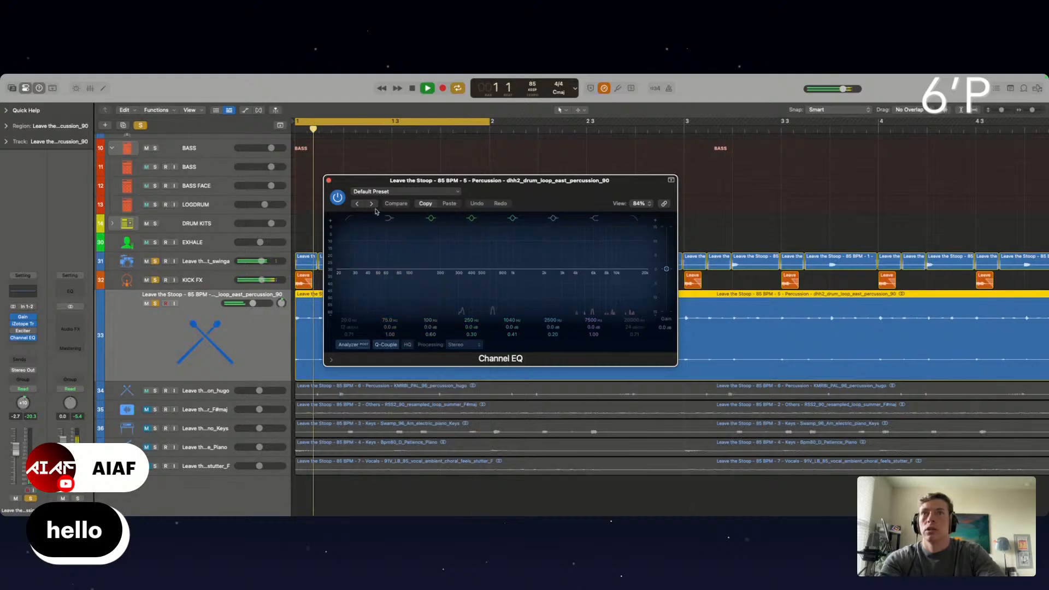
click(350, 219)
drag(354, 268, 419, 265)
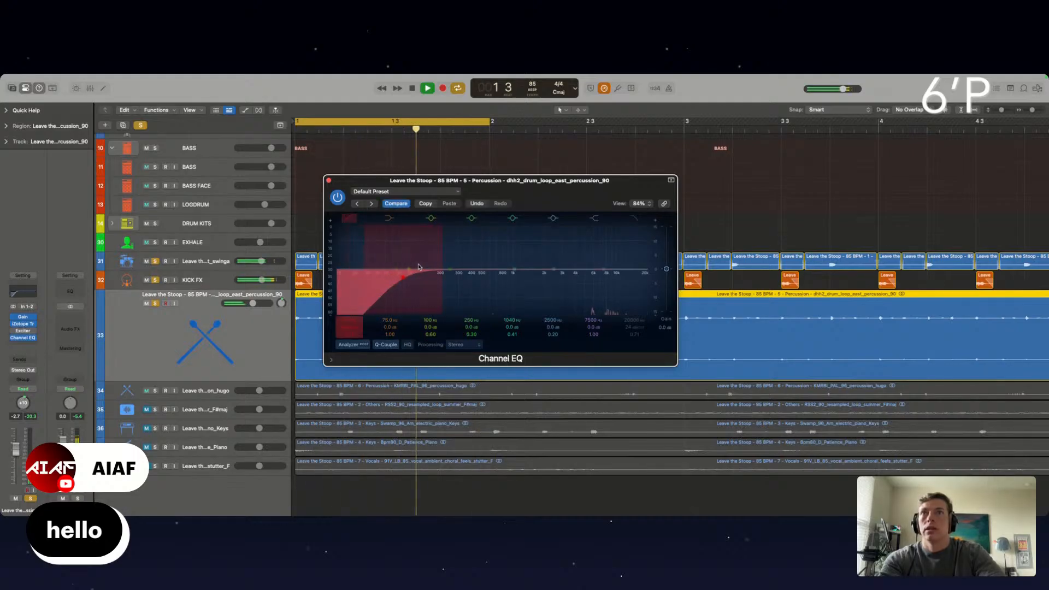
click(328, 181)
Bring the hugo percussion track into the soloed mix and play it against the drums to examine its hits
scroll(429, 312, down, 1)
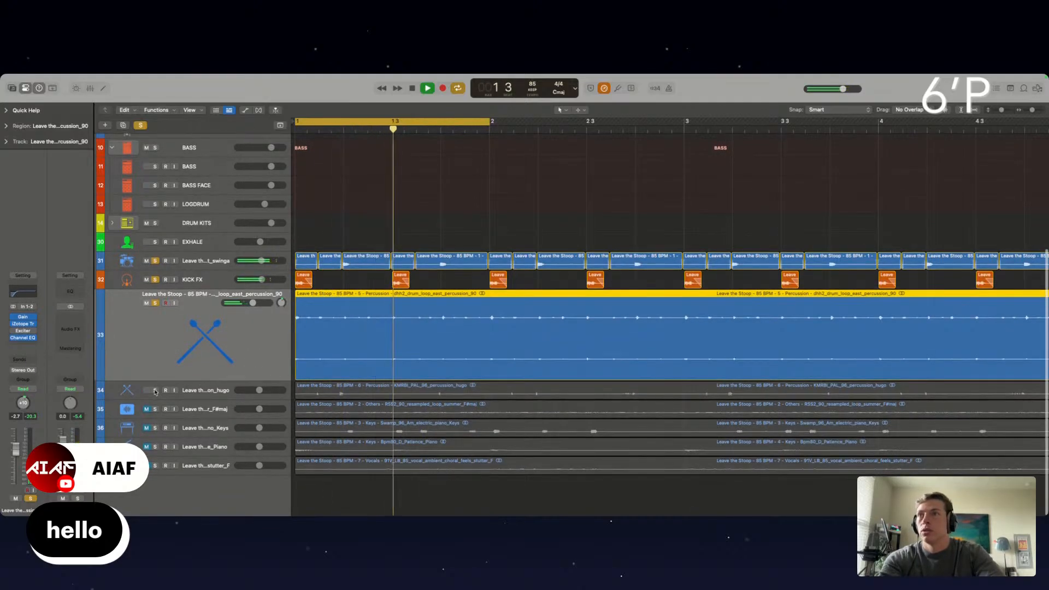
click(155, 390)
scroll(344, 378, up, 5)
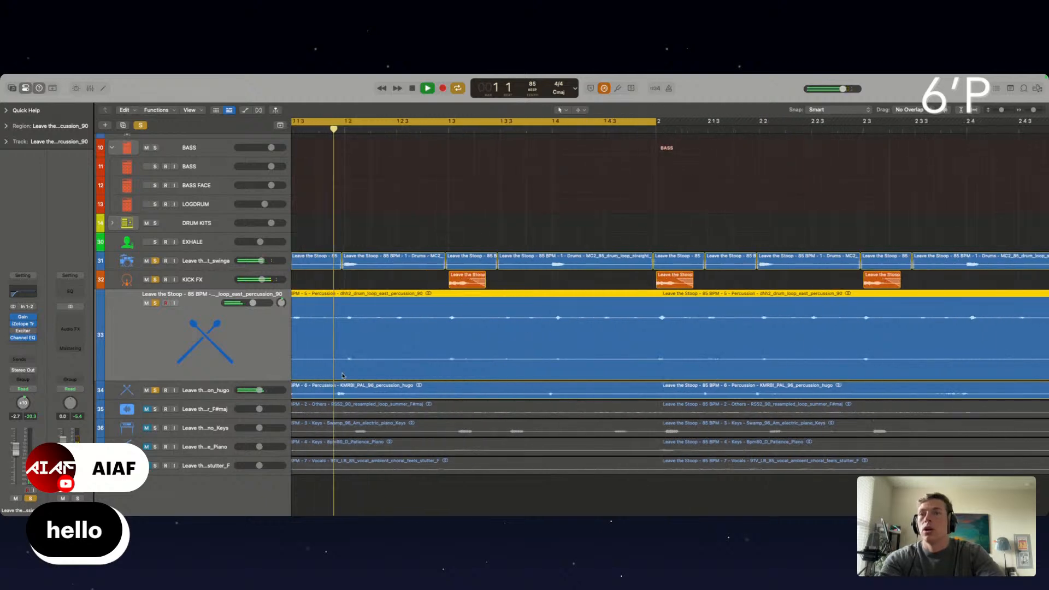
key(space)
scroll(321, 385, left, 3)
scroll(320, 386, up, 3)
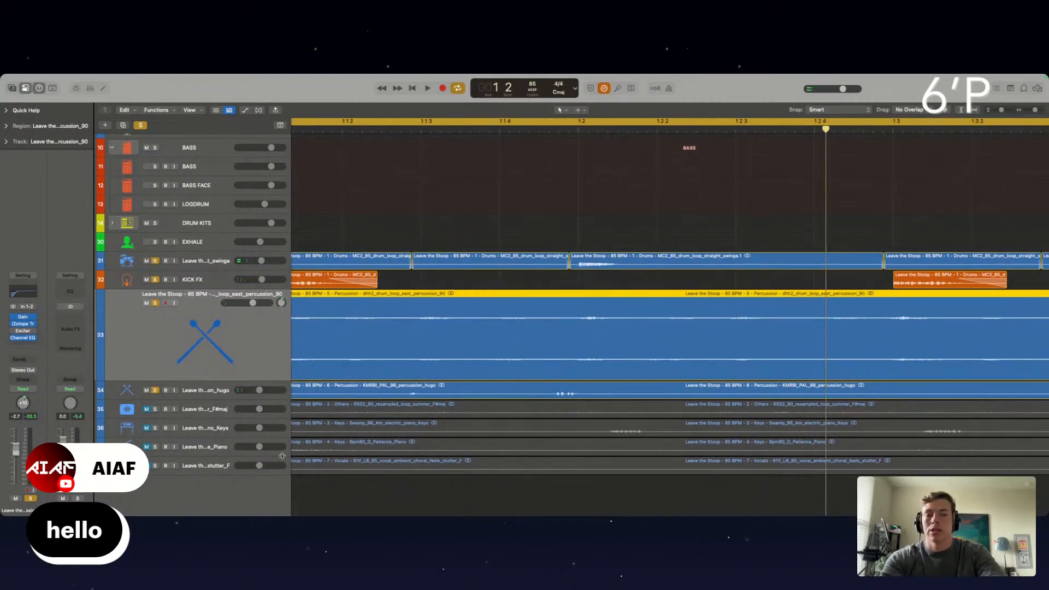
key(space)
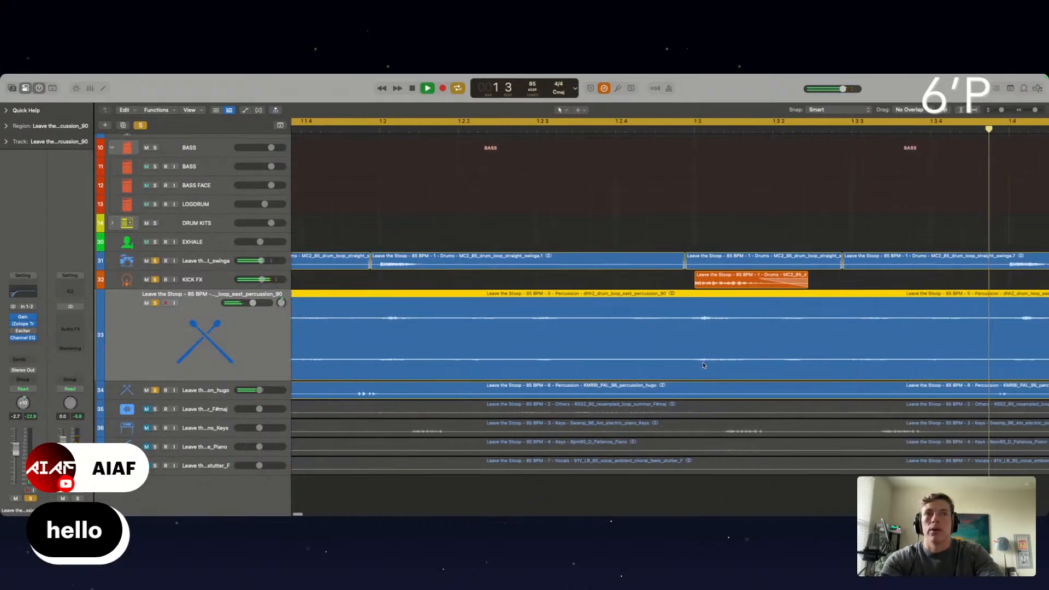
scroll(546, 380, down, 5)
key(space)
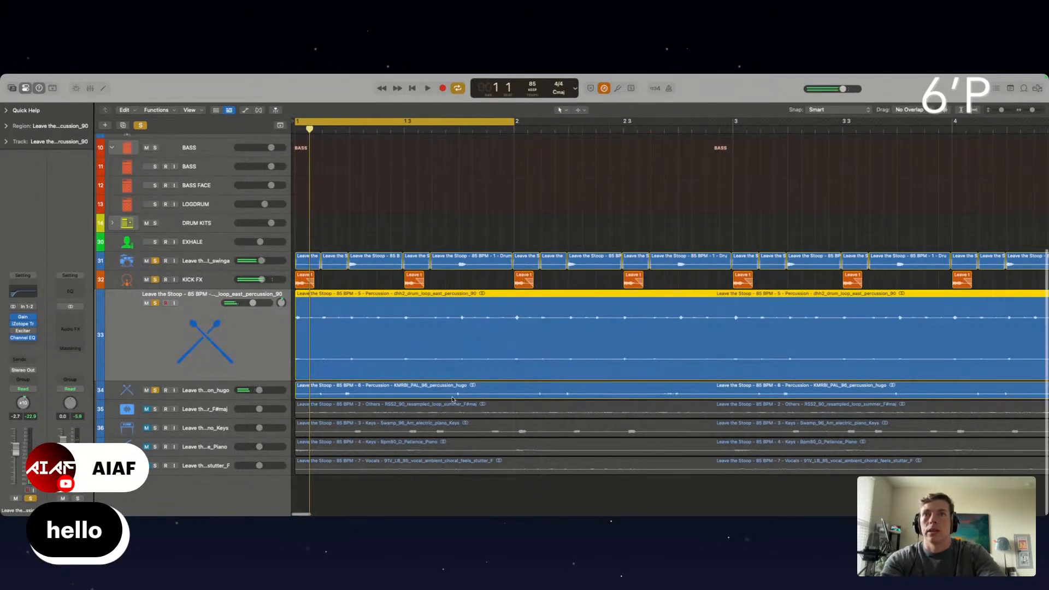
click(479, 208)
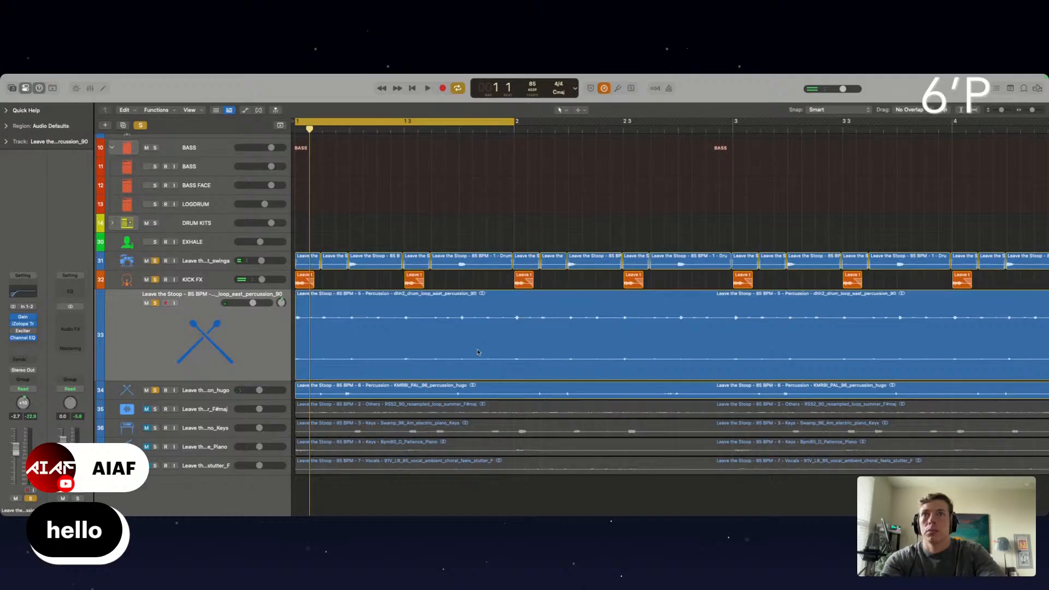
scroll(478, 328, up, 5)
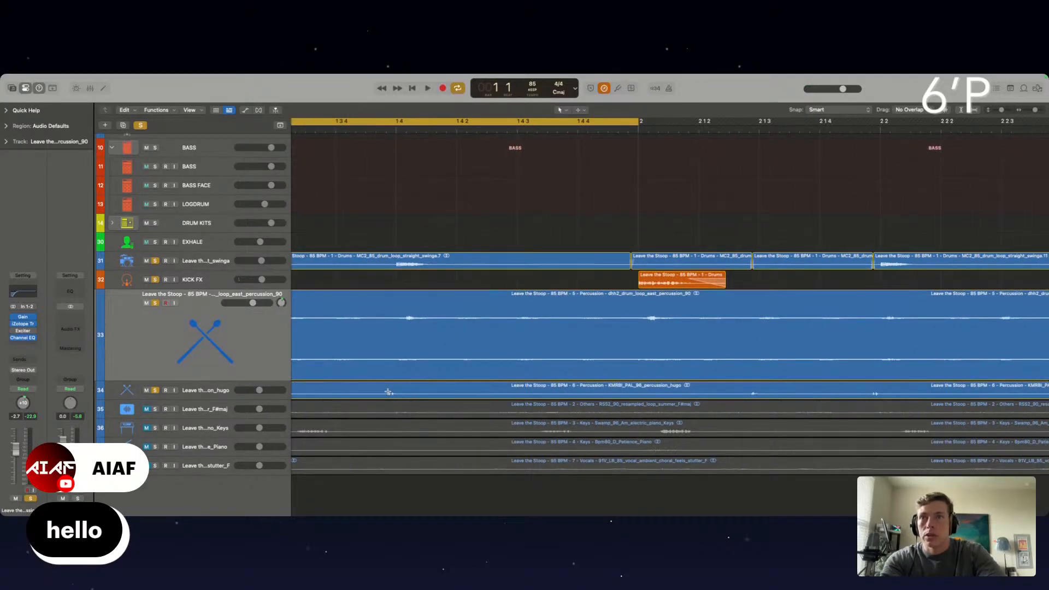
Slice out the hugo percussion hit around beat 1 4 and delete the part of the region before it
drag(388, 392, 567, 392)
click(511, 393)
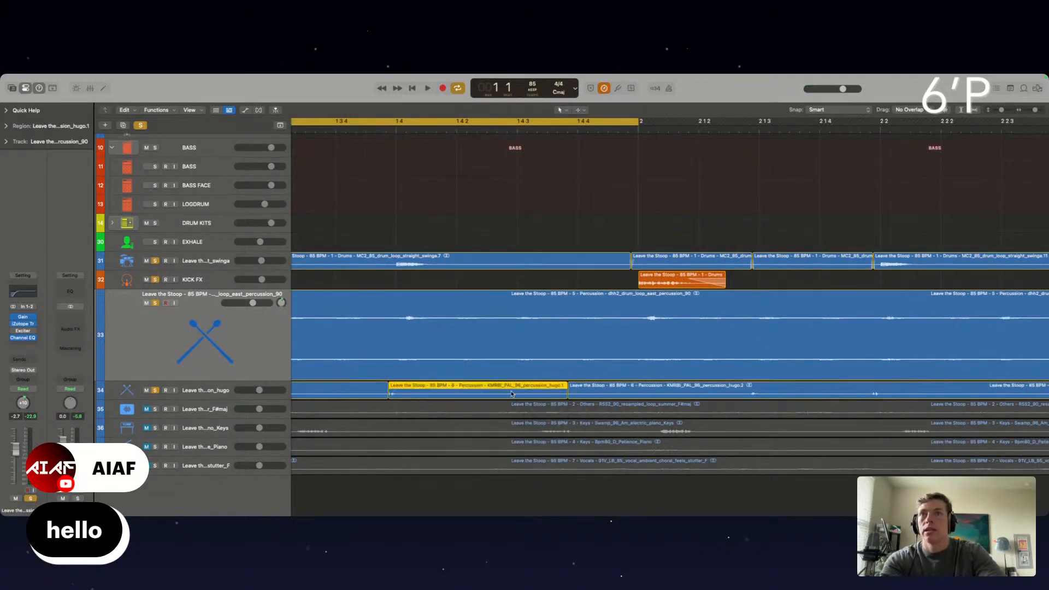
scroll(438, 394, down, 5)
key(Delete)
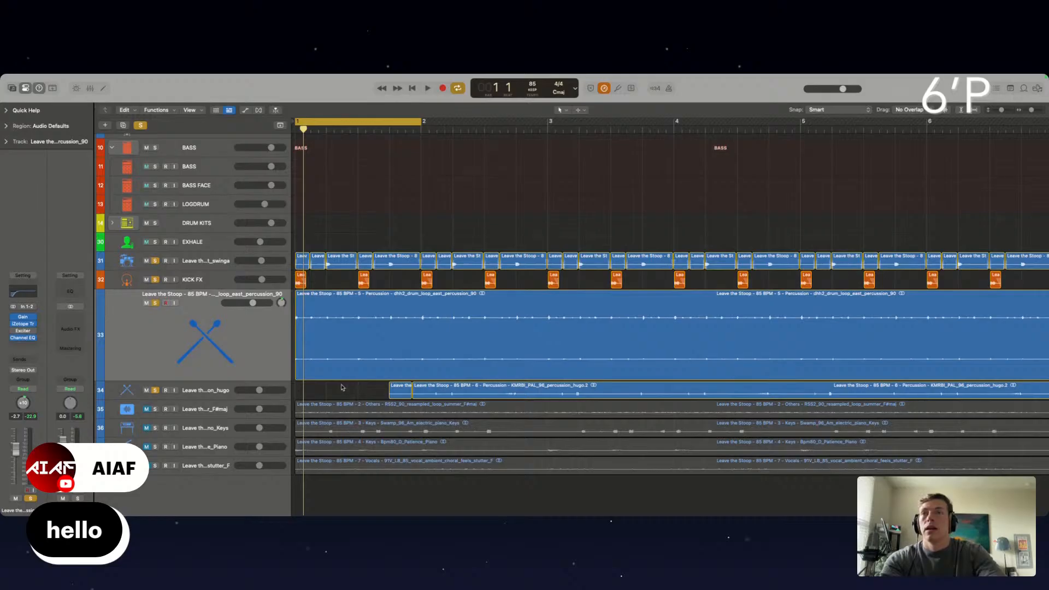
Move the sliced hugo percussion hit earlier so that it starts exactly on beat 1 2
scroll(342, 387, up, 5)
click(440, 392)
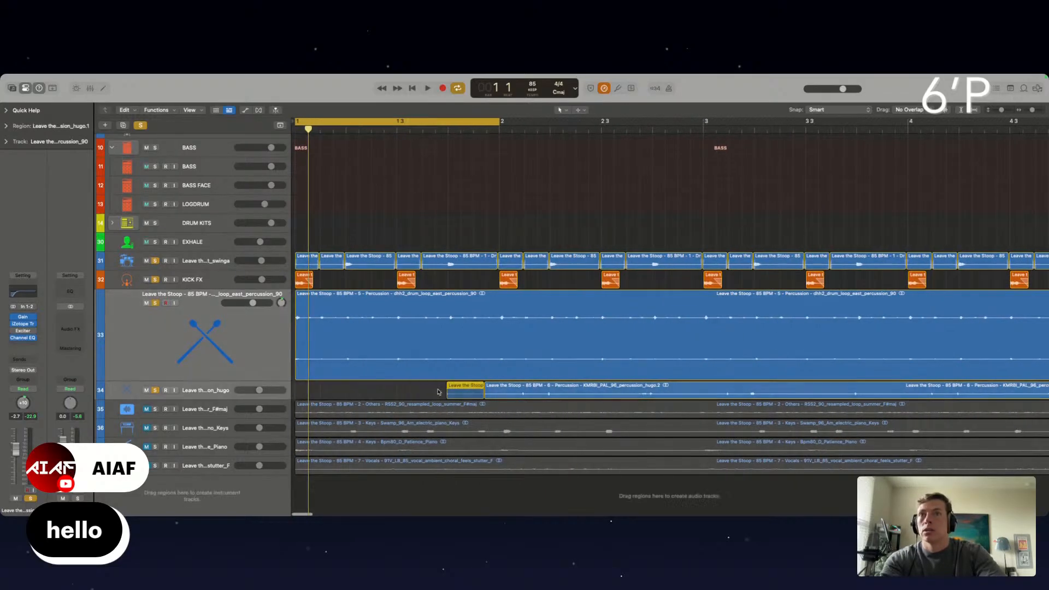
drag(438, 392, 335, 392)
scroll(363, 391, up, 5)
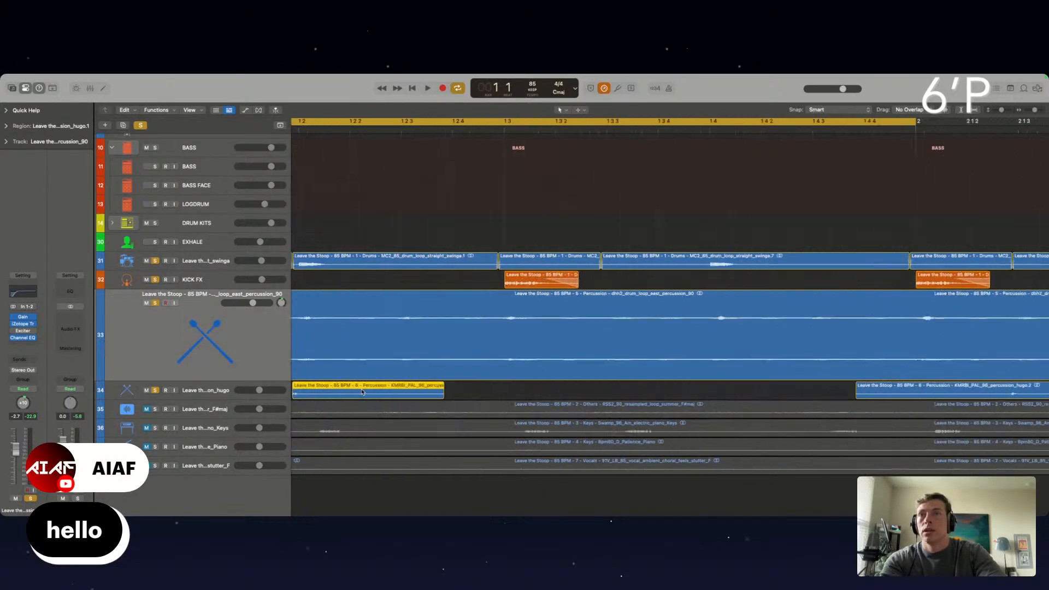
scroll(362, 392, up, 2)
scroll(362, 392, left, 3)
scroll(363, 392, up, 5)
scroll(363, 392, right, 4)
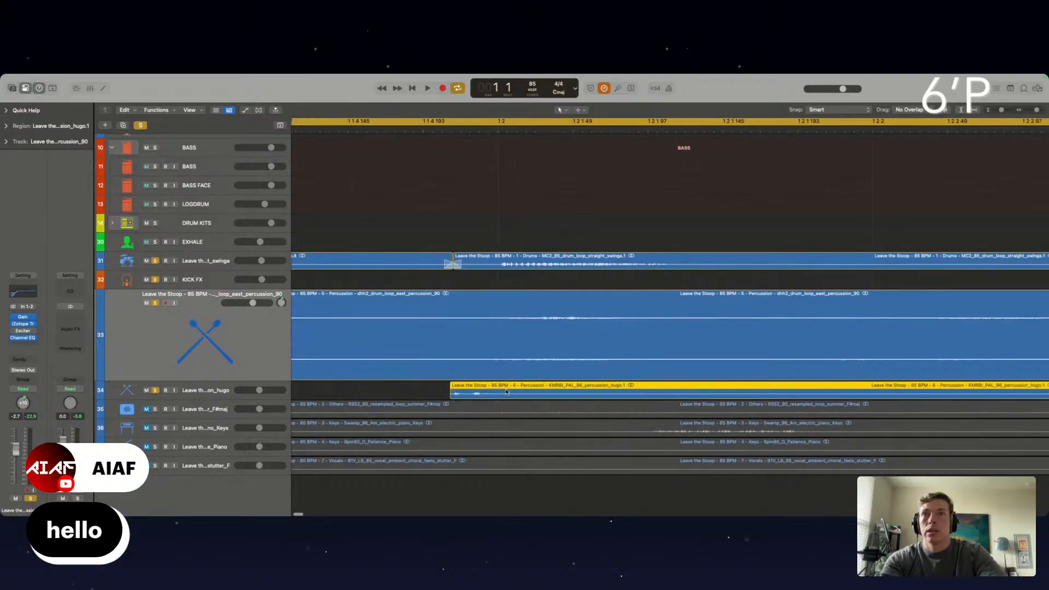
drag(458, 394, 505, 394)
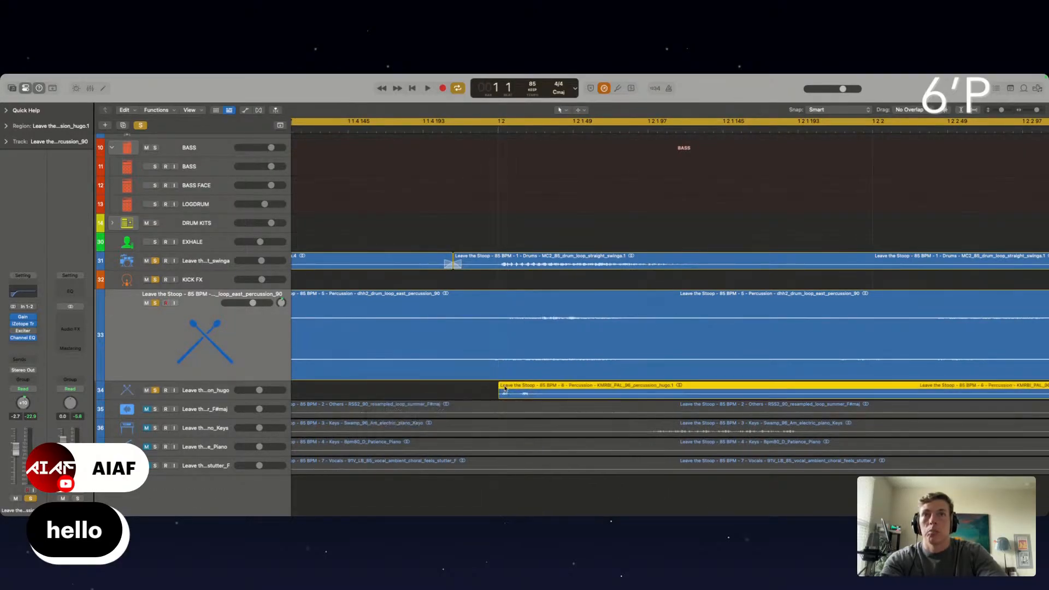
scroll(505, 391, up, 4)
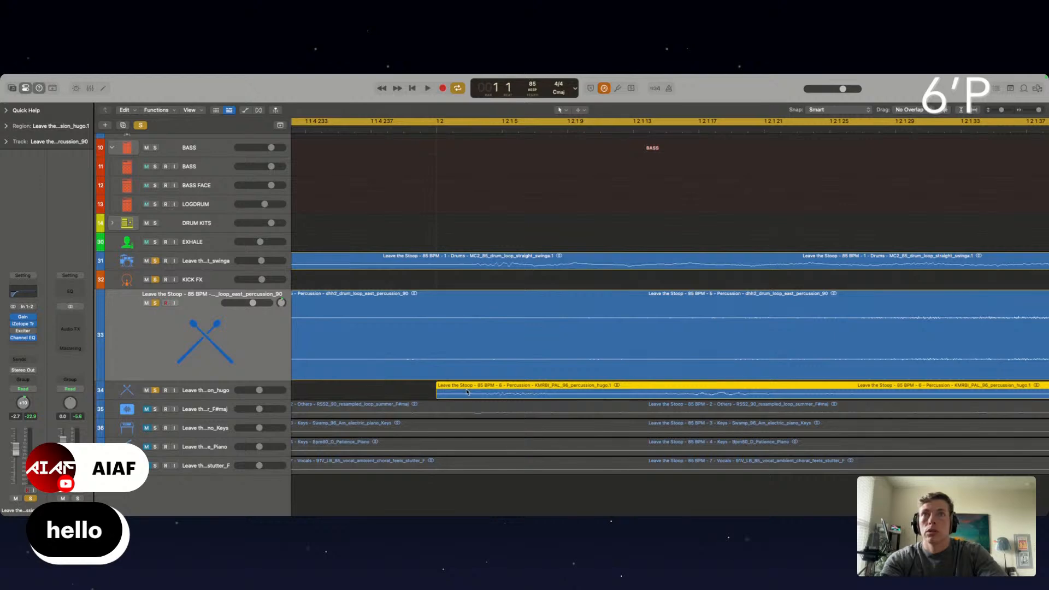
Copy the hugo percussion slice to beat 1 4 and delete the remaining part of the original loop
key(space)
scroll(465, 392, down, 5)
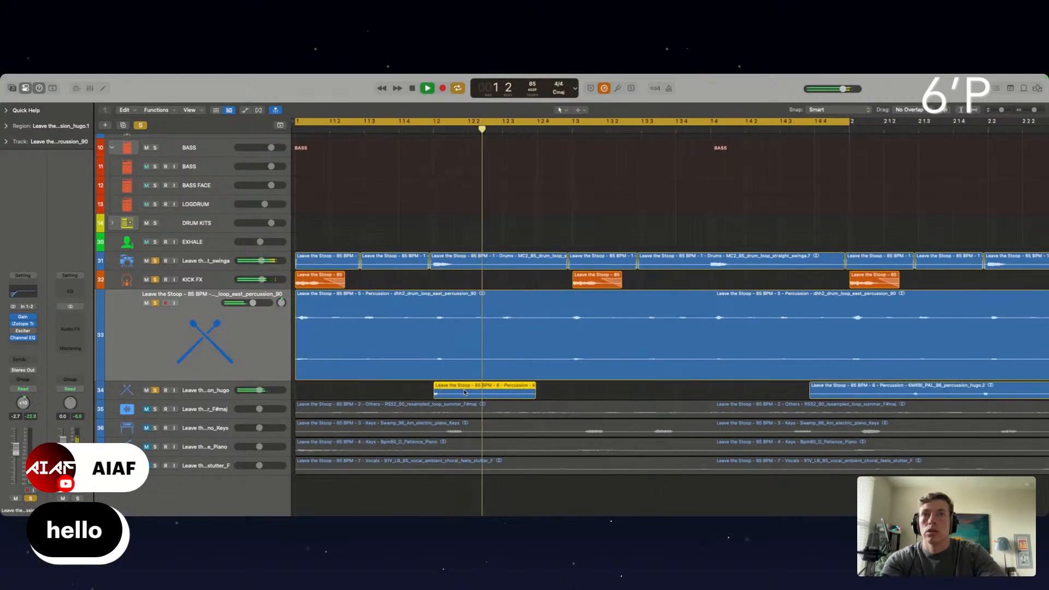
scroll(465, 392, down, 3)
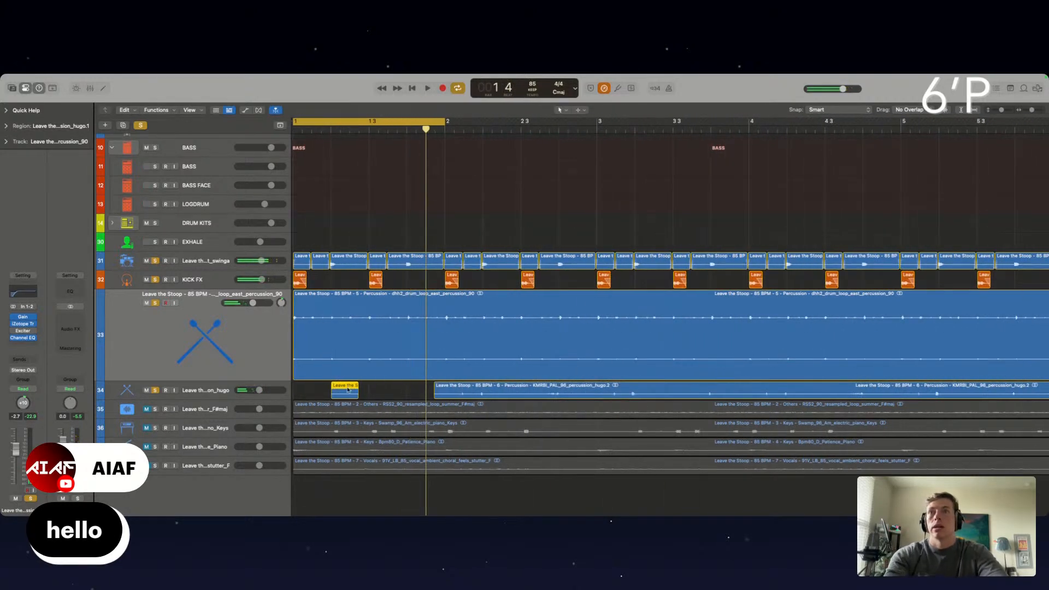
drag(345, 392, 424, 391)
key(space)
click(468, 388)
key(Delete)
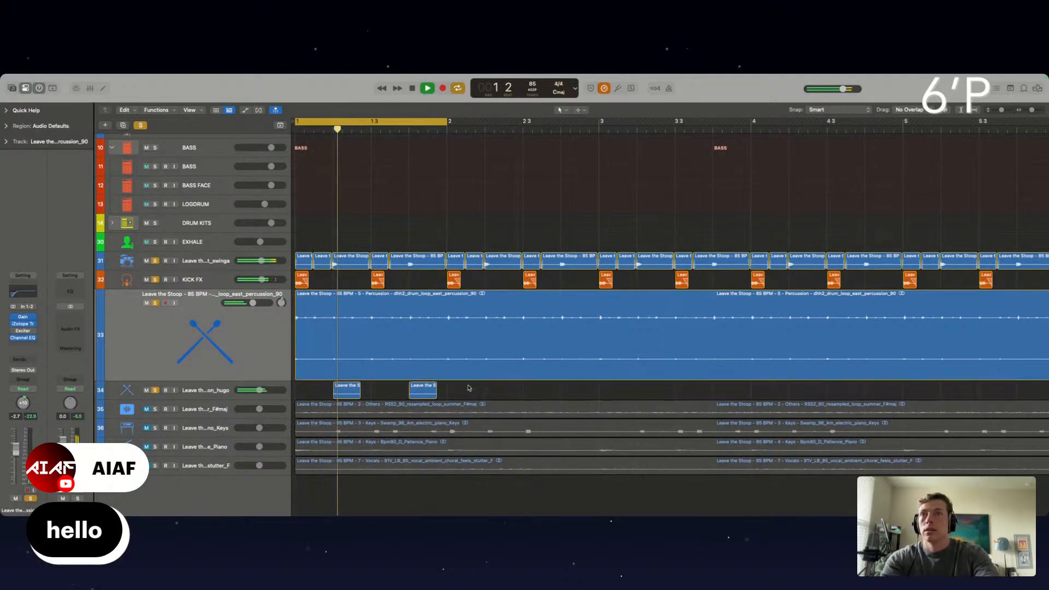
Raise the hugo percussion track to -3.4 dB and insert Smack Attack with the Excitement for Drums preset and output at -7.2
drag(259, 391, 260, 390)
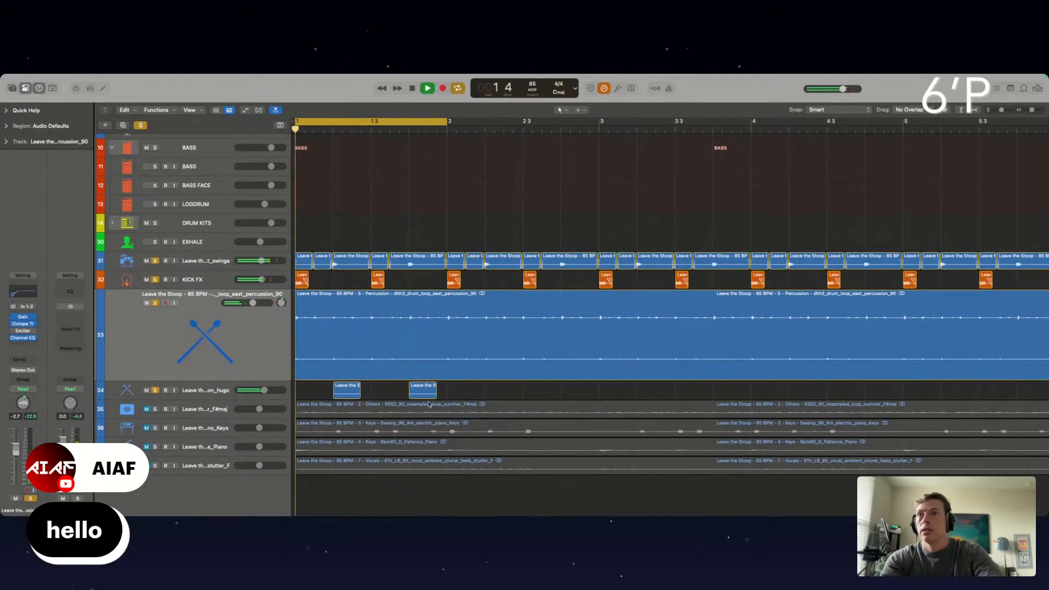
click(218, 390)
click(23, 341)
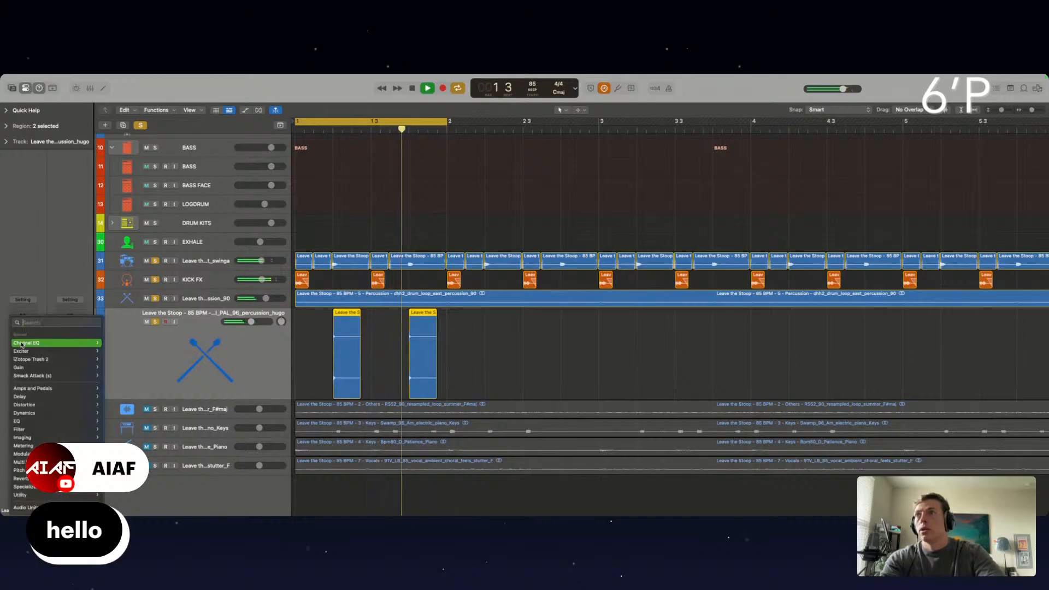
click(44, 376)
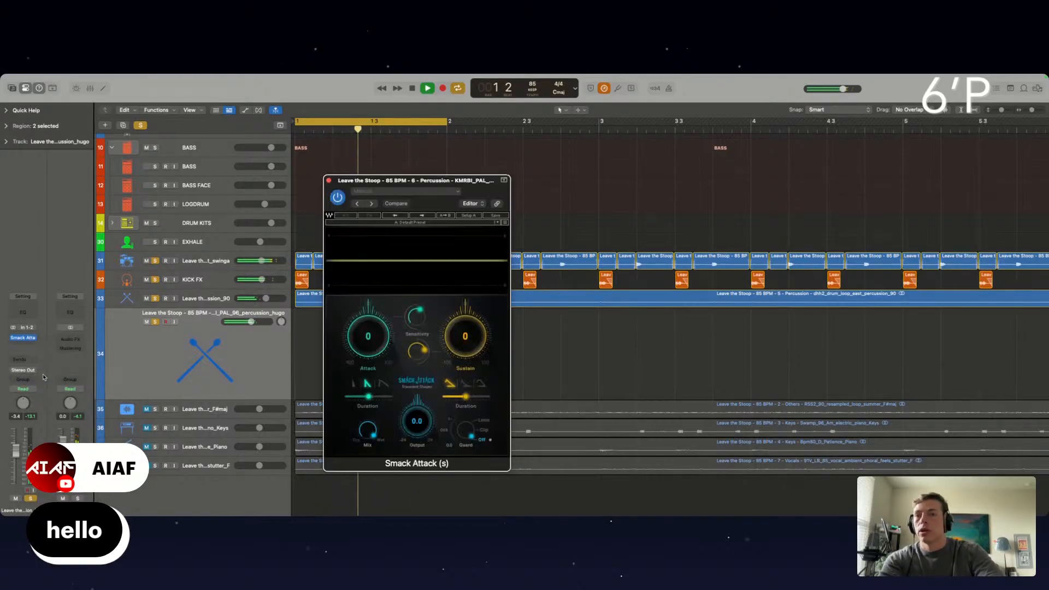
click(370, 206)
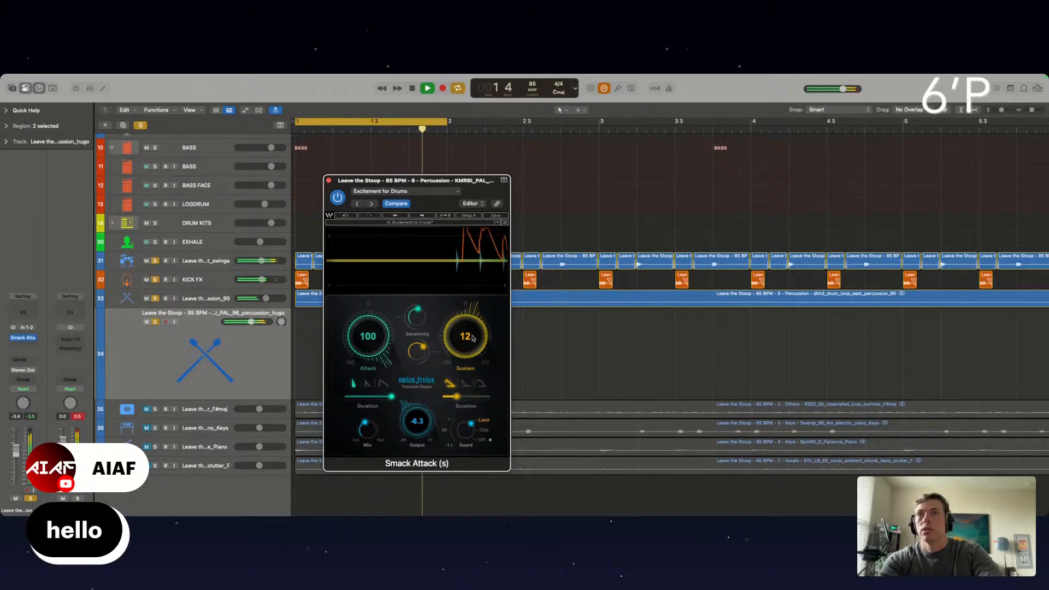
drag(418, 432, 417, 443)
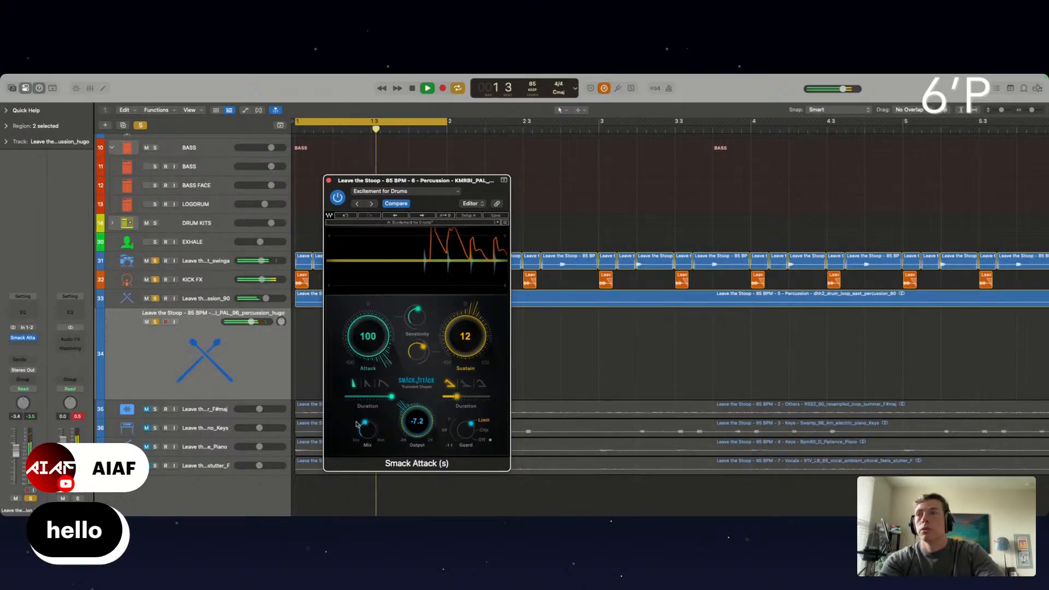
Insert a Gain plug-in with Mono enabled on the hugo percussion track and set the track's volume to -4.8 dB
click(23, 339)
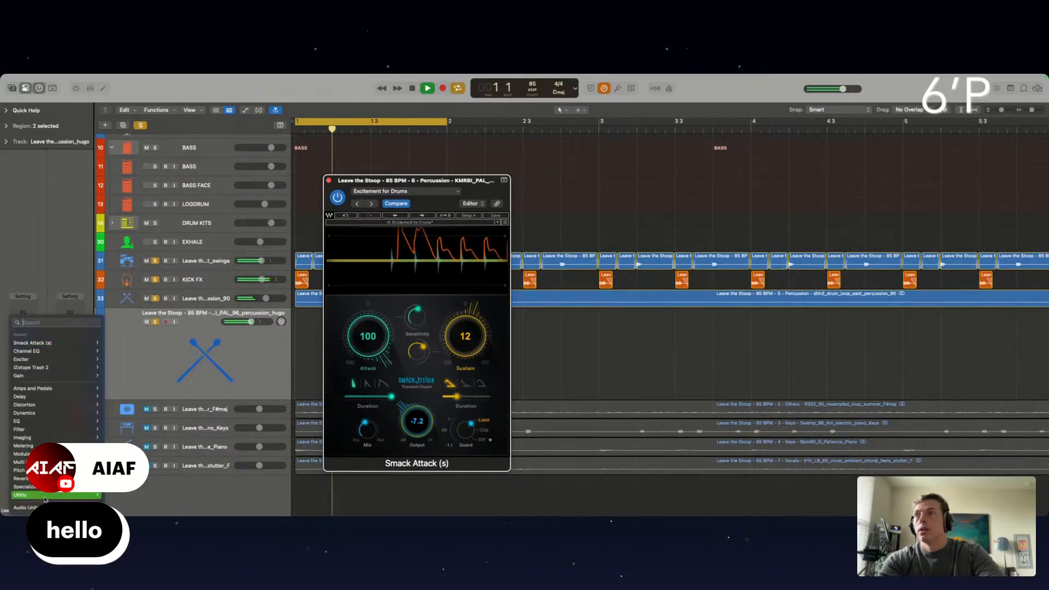
click(139, 490)
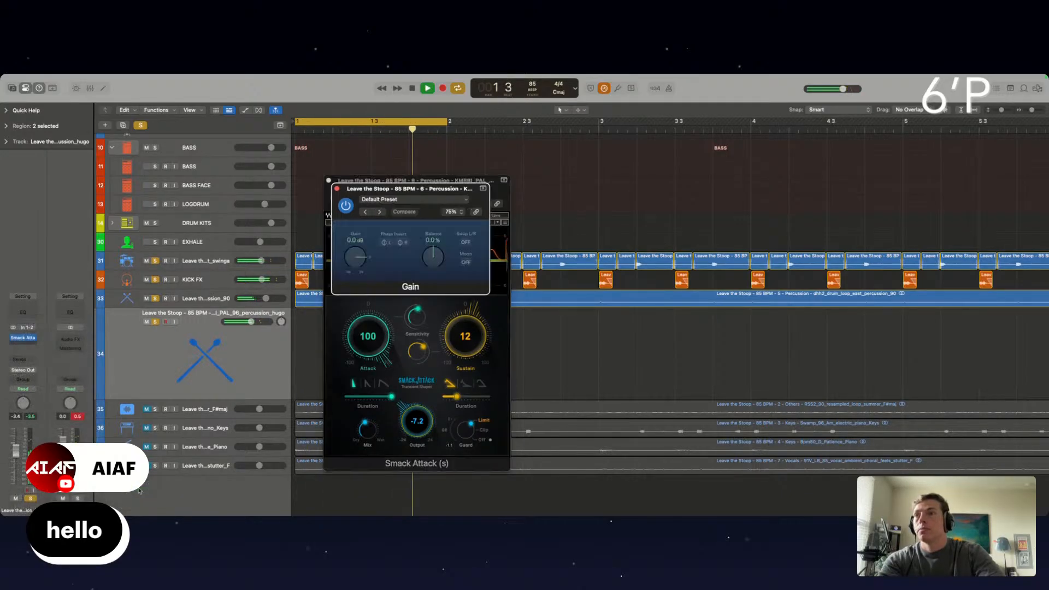
click(466, 263)
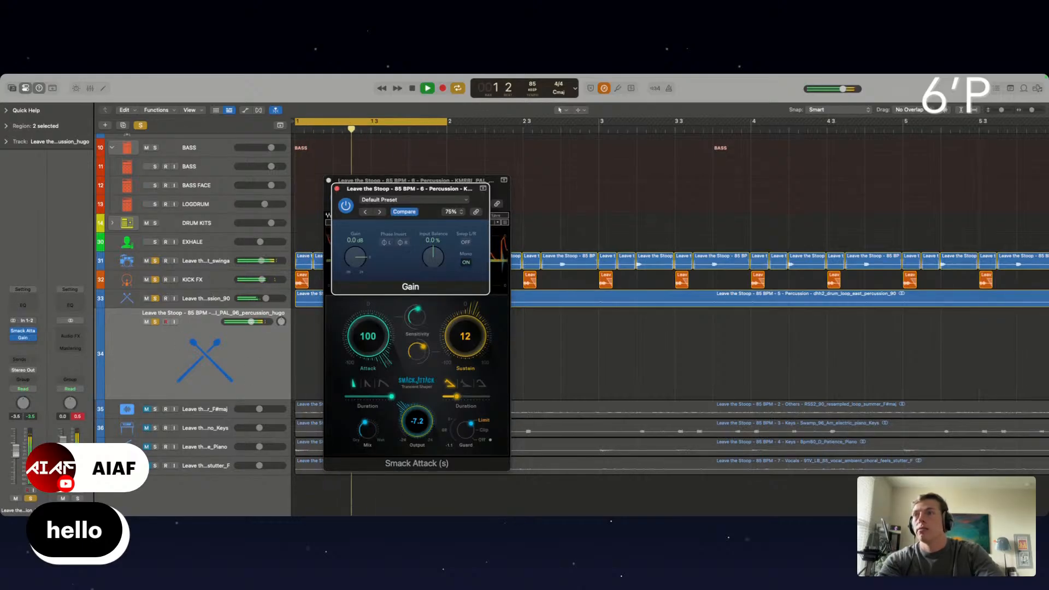
click(16, 452)
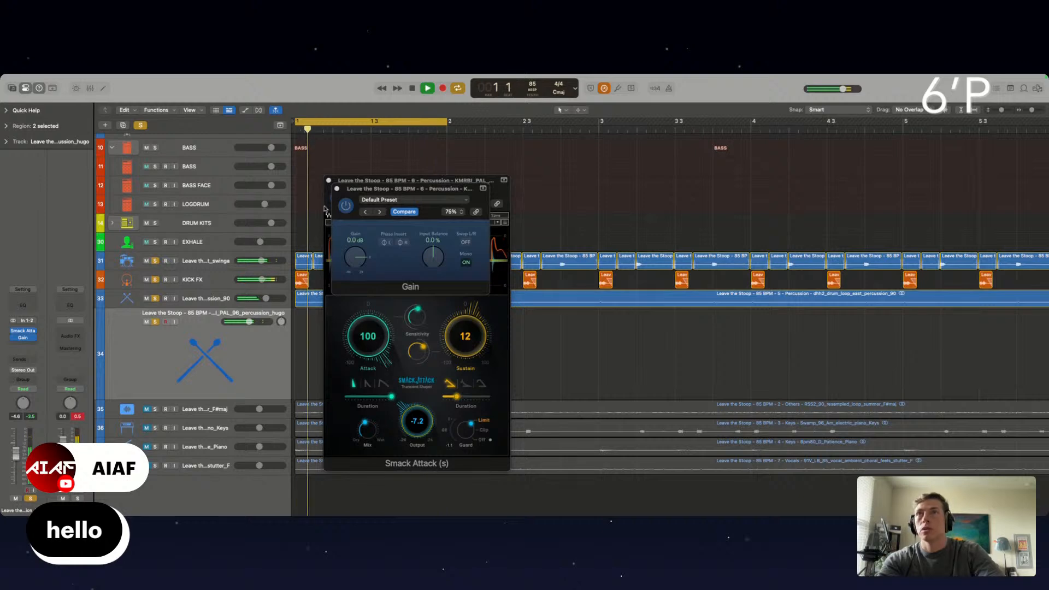
click(337, 189)
click(329, 180)
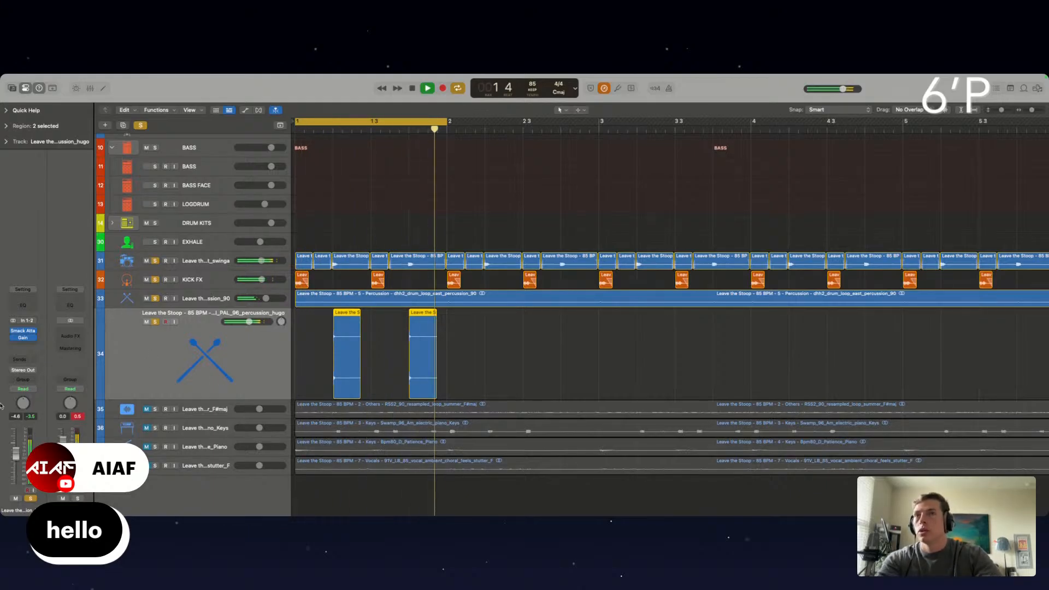
Insert iZotope Trash 2 on the hugo percussion track with the Stage 1 distortion type set to Push Pull and a lowered input level
click(21, 348)
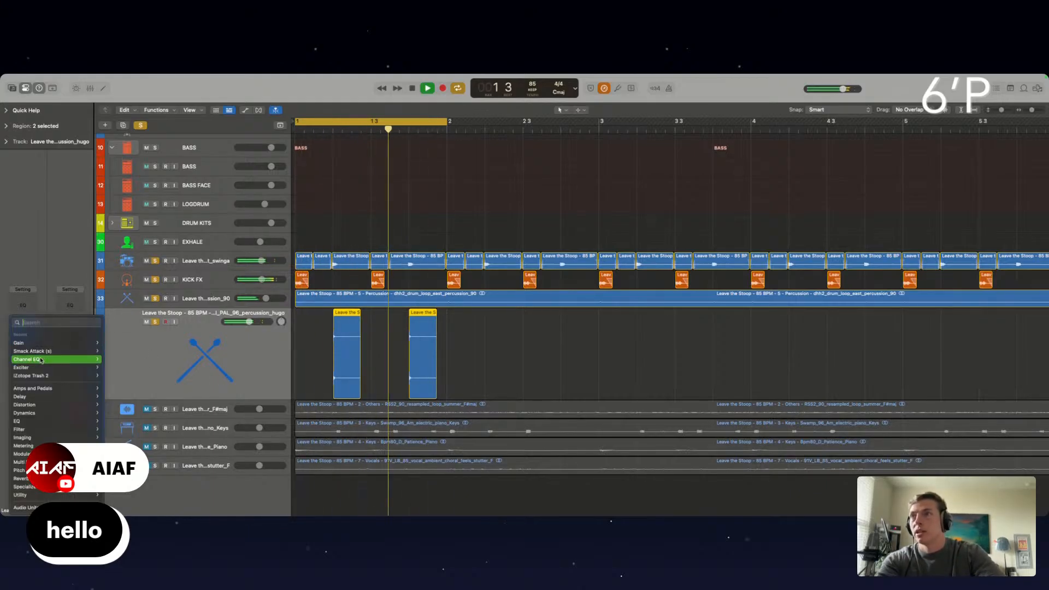
click(40, 378)
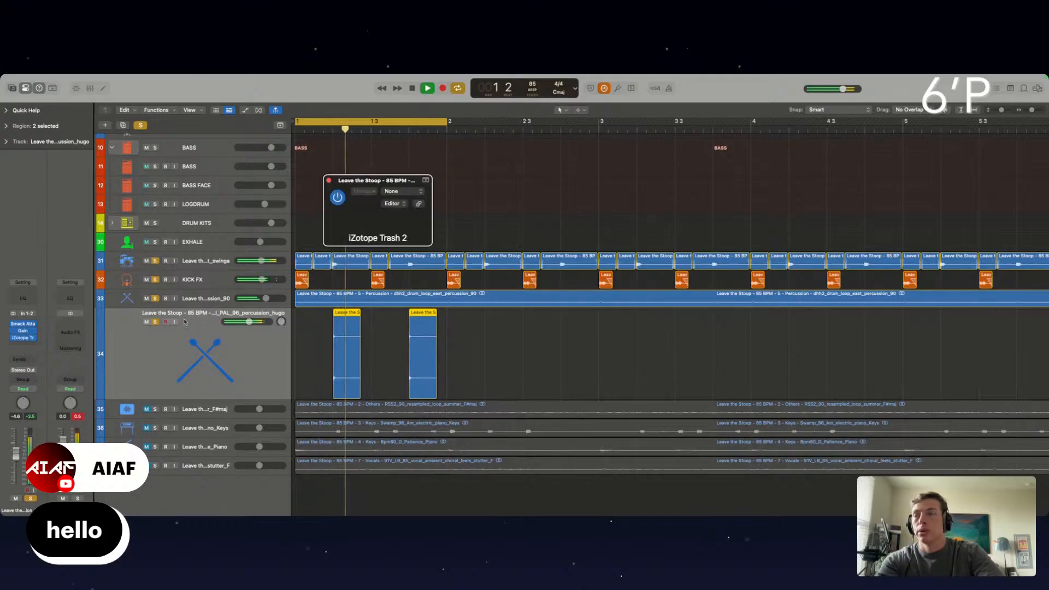
click(360, 370)
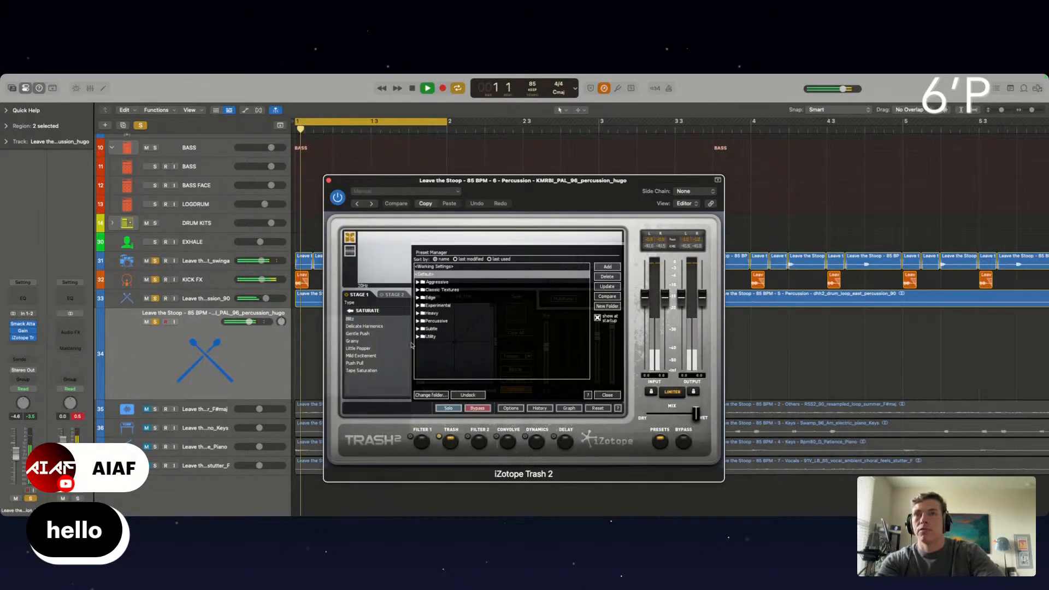
click(356, 364)
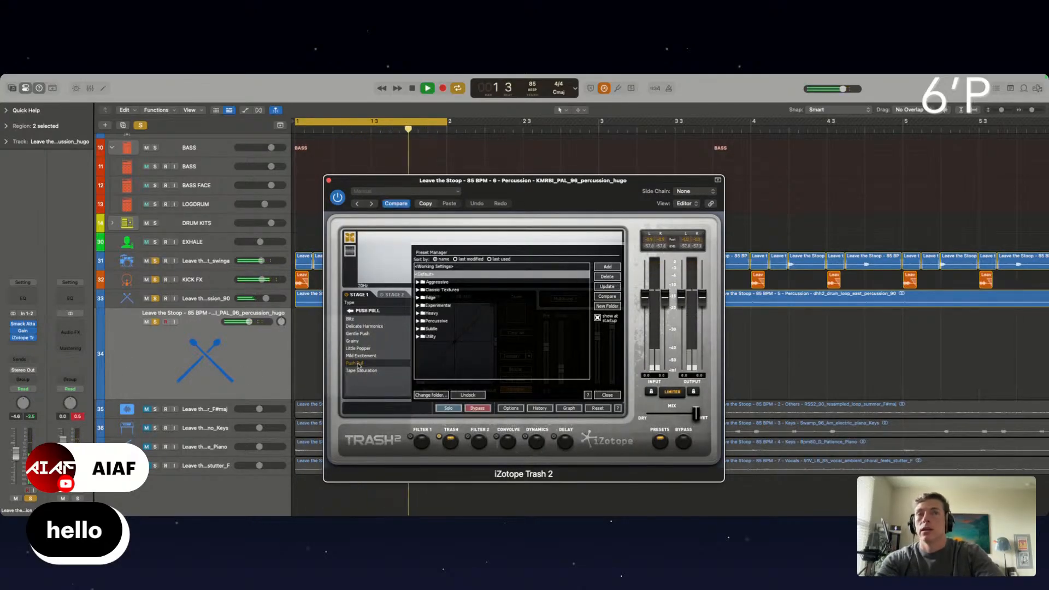
drag(645, 298, 644, 309)
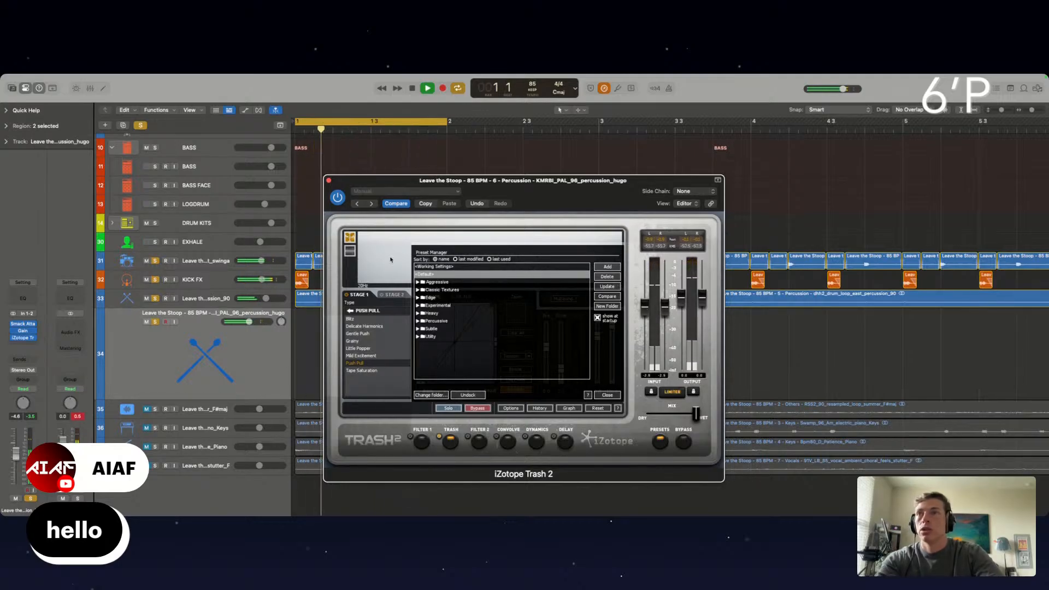
click(329, 181)
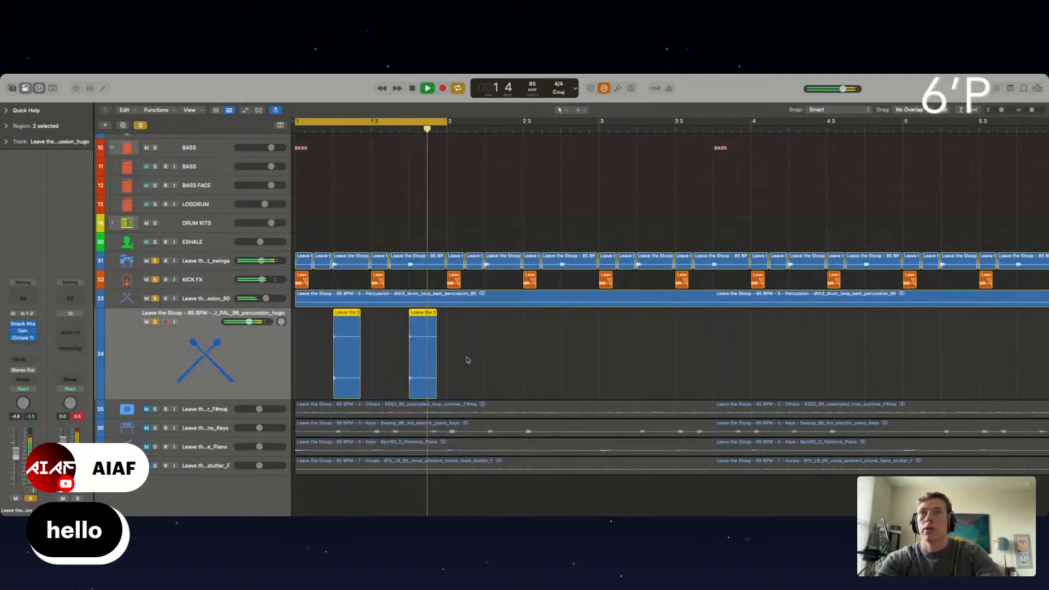
Duplicate the hugo percussion slices repeatedly so the same pattern fills the track up to bar 9
drag(467, 358, 445, 346)
key(super+Left)
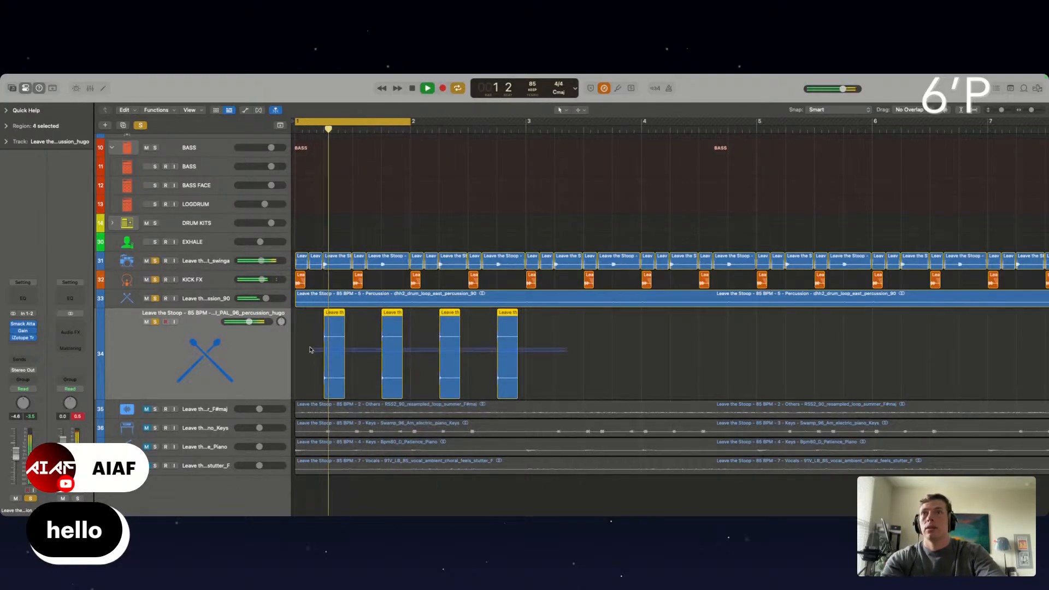
drag(328, 347, 564, 356)
key(super+Left)
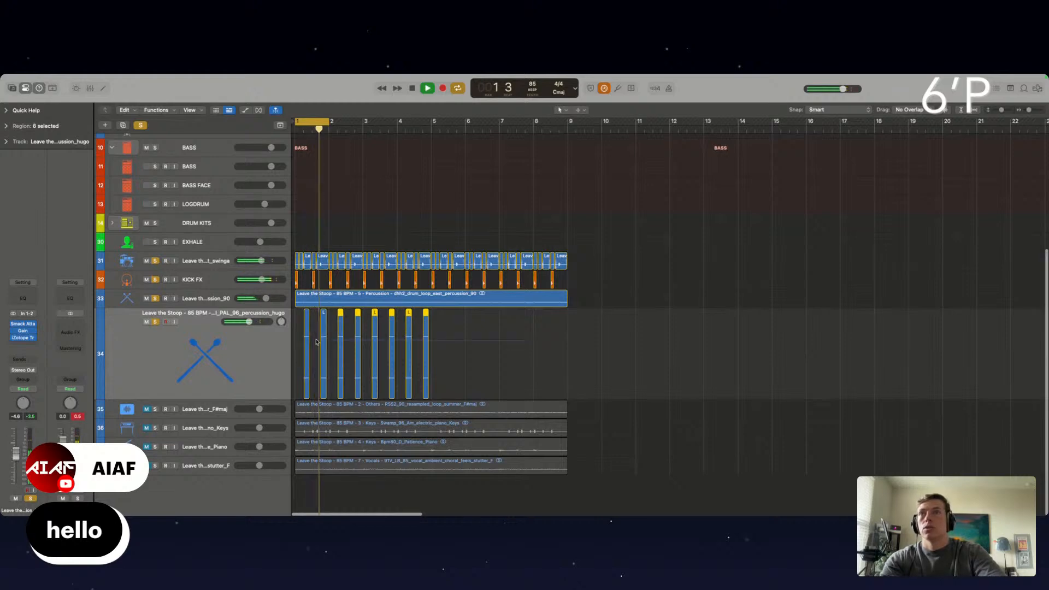
drag(316, 341, 442, 344)
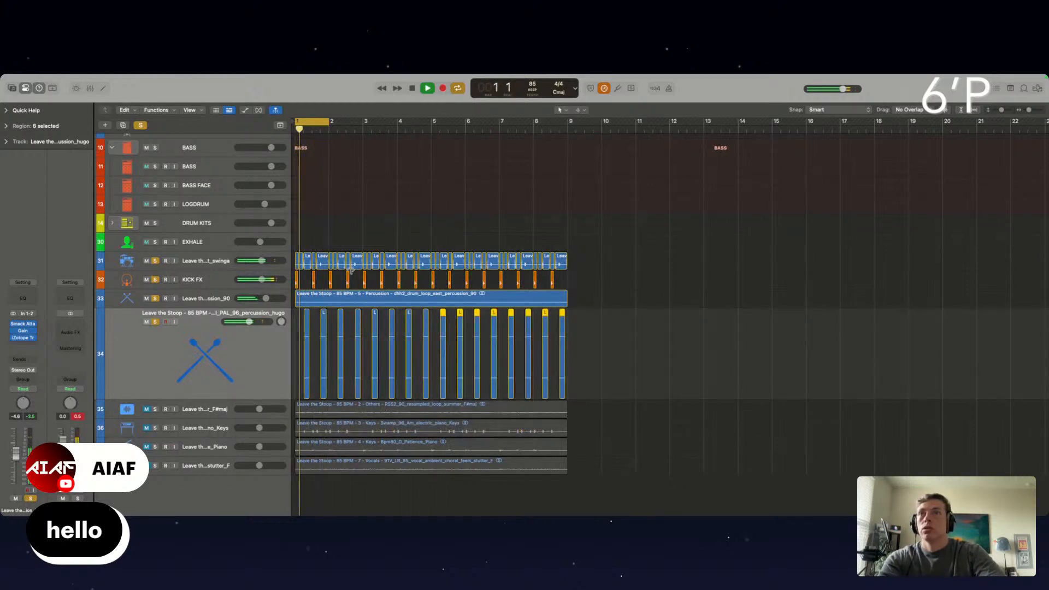
Unsolo the chopped drum, KICK FX and two percussion tracks and extend the cycle range to cover bars 1 to 5
click(147, 410)
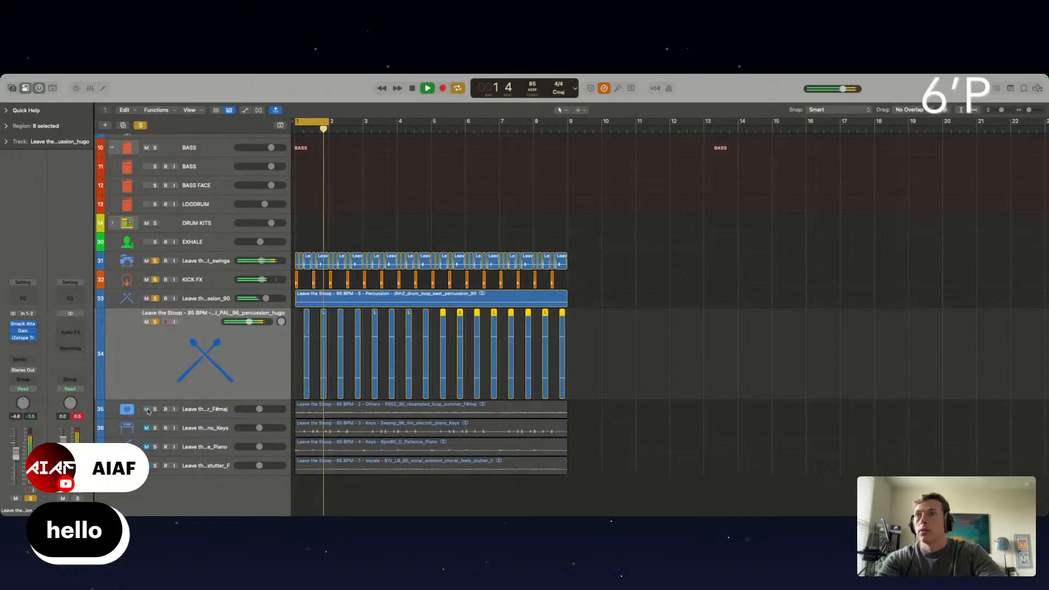
click(154, 410)
click(155, 410)
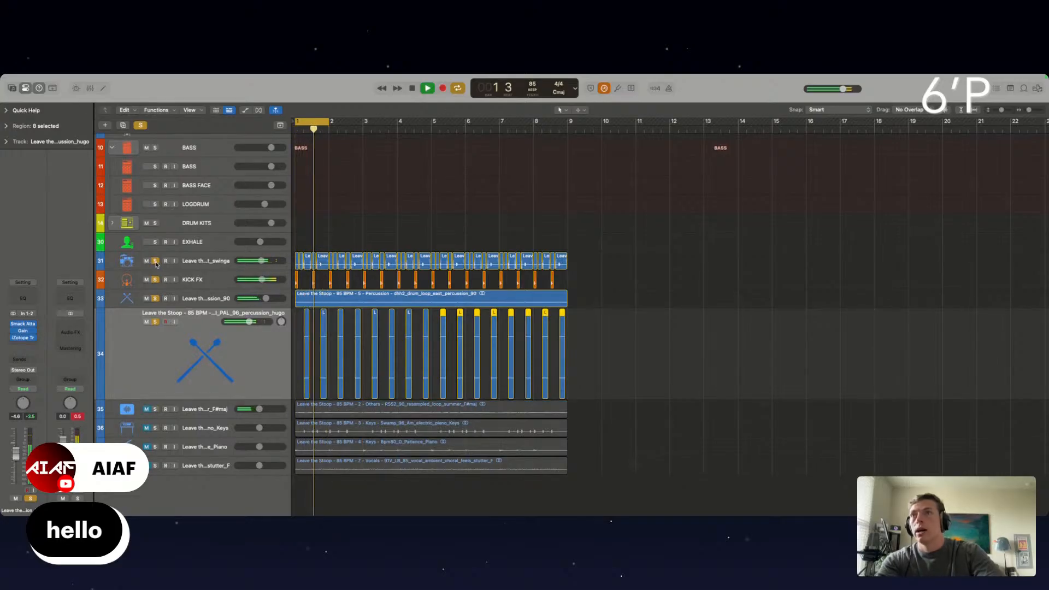
drag(156, 264, 156, 322)
scroll(247, 283, up, 6)
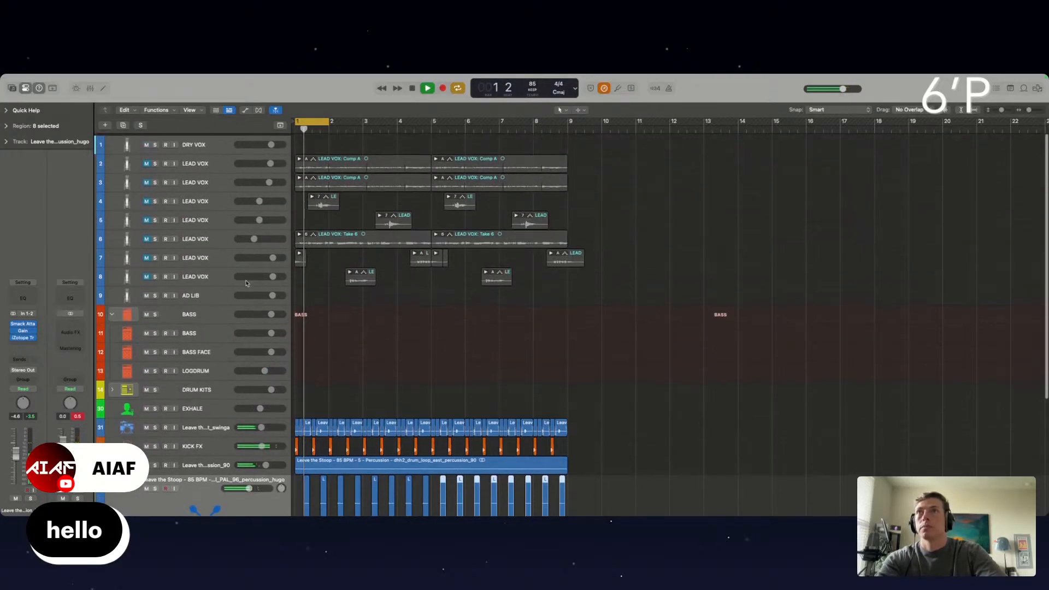
scroll(335, 198, down, 5)
scroll(343, 157, down, 2)
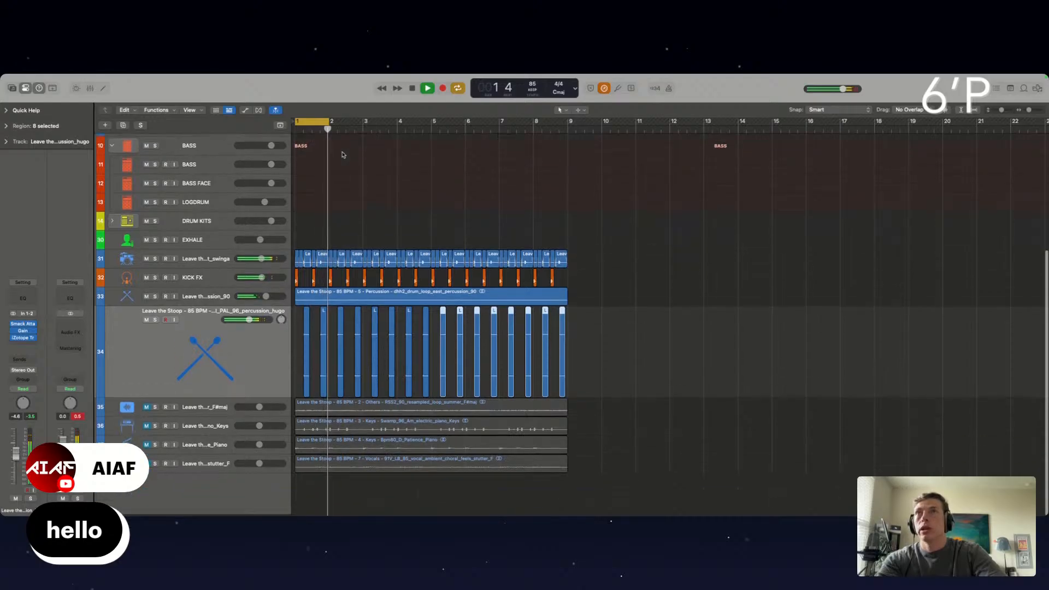
drag(329, 122, 433, 134)
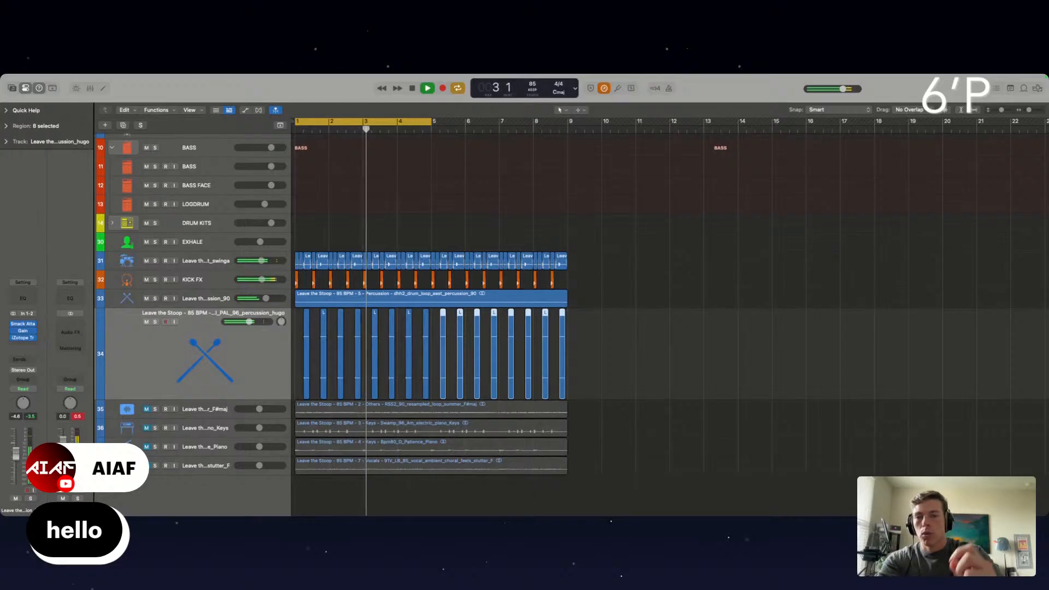
Unmute the resampled_loop_summer track, play it with the drums and set its volume to -3.0 dB
click(195, 411)
key(space)
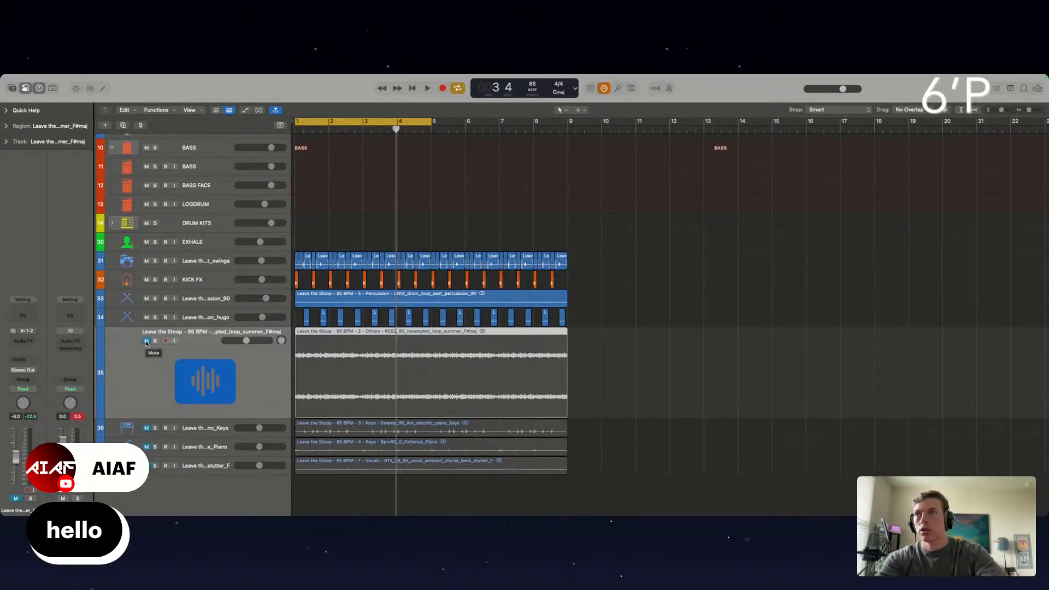
click(146, 341)
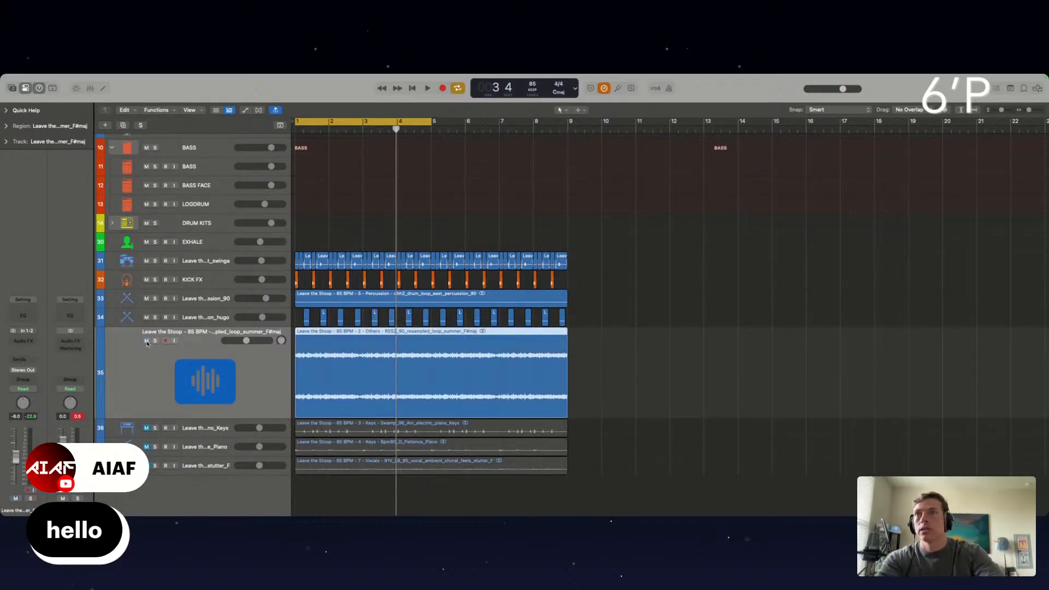
key(space)
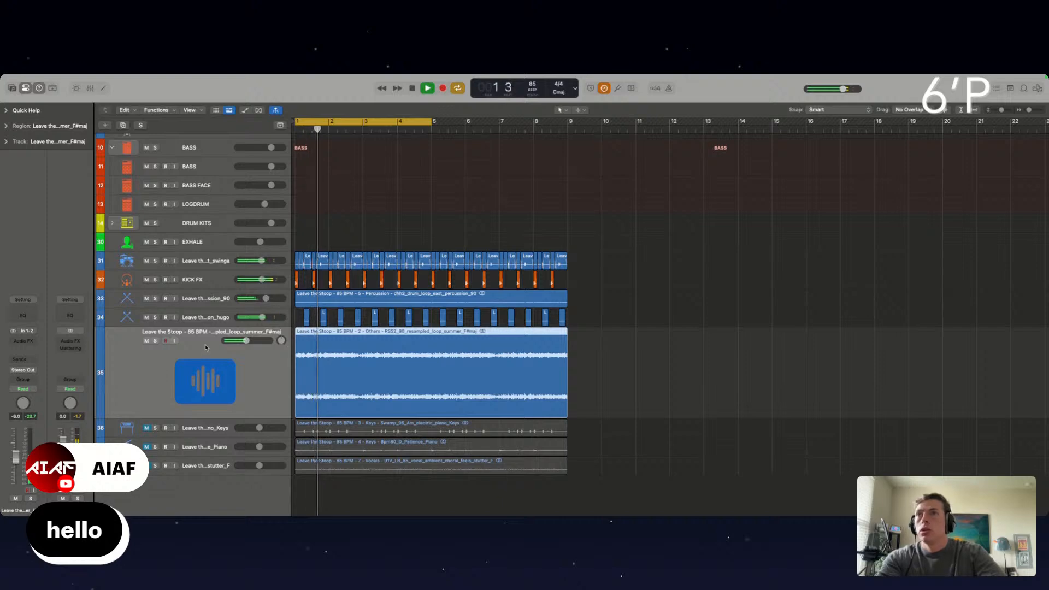
scroll(327, 357, up, 2)
key(space)
key(space)
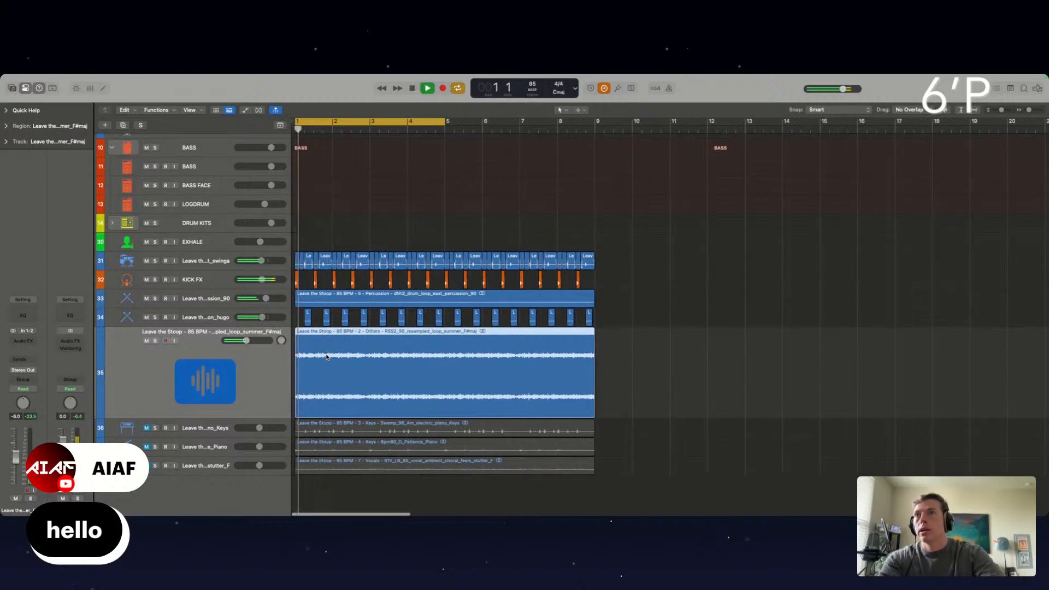
scroll(417, 372, up, 2)
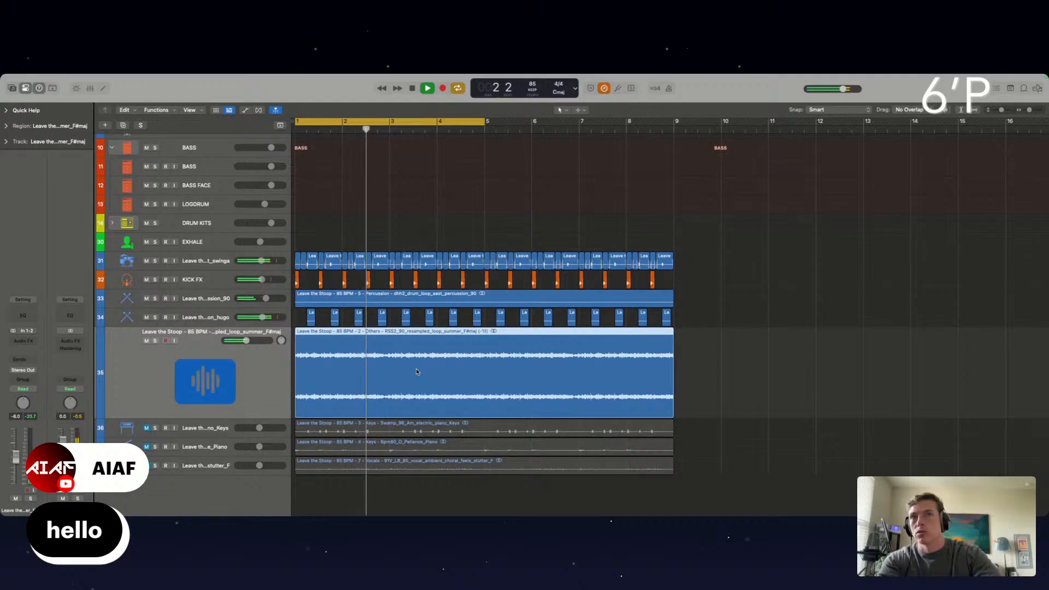
key(space)
key(space)
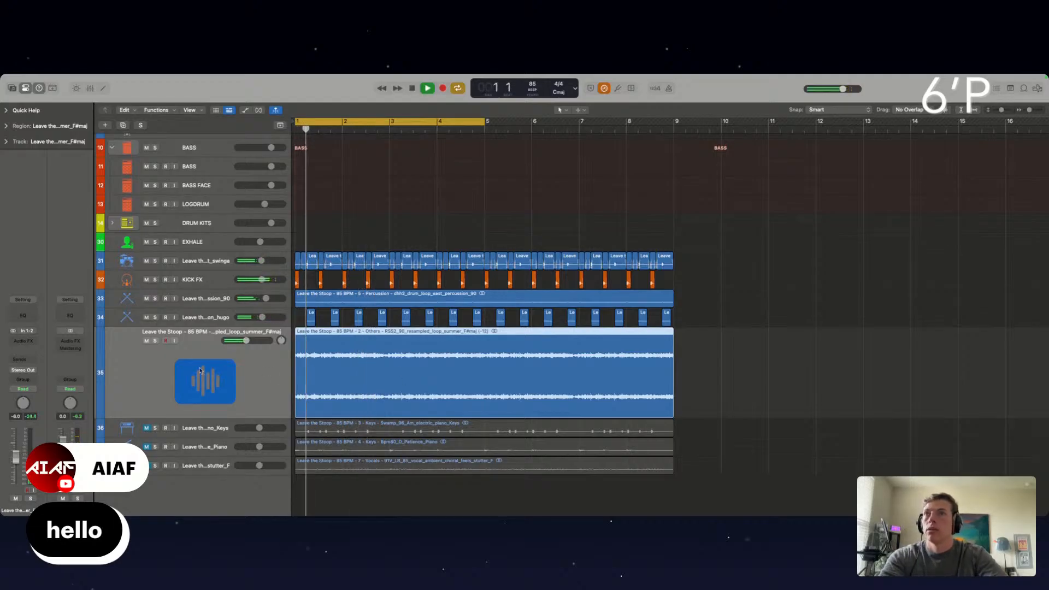
mouse_move(245, 340)
drag(246, 340, 252, 341)
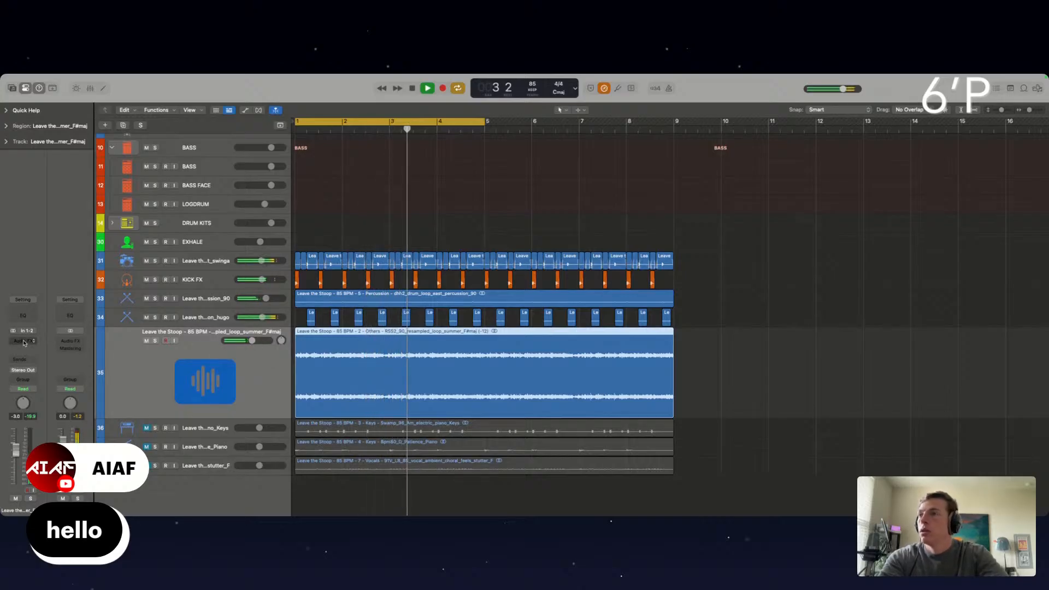
Insert Soundtoys FilterFreak1 on the resampled_loop_summer track and lower its filter frequency
click(70, 343)
mouse_move(28, 508)
mouse_move(126, 492)
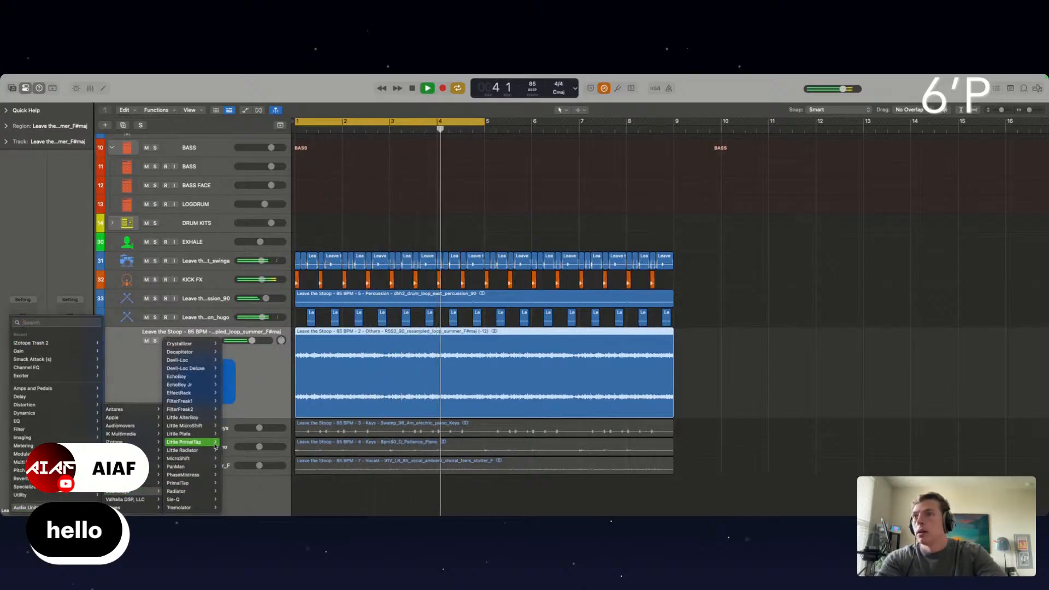
mouse_move(187, 405)
click(230, 401)
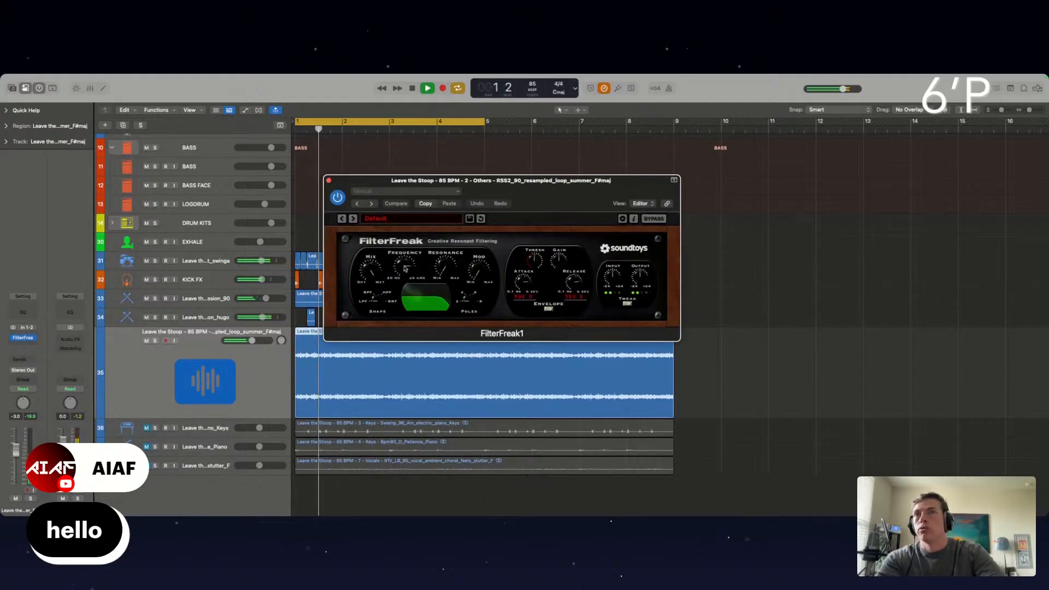
drag(405, 268, 406, 282)
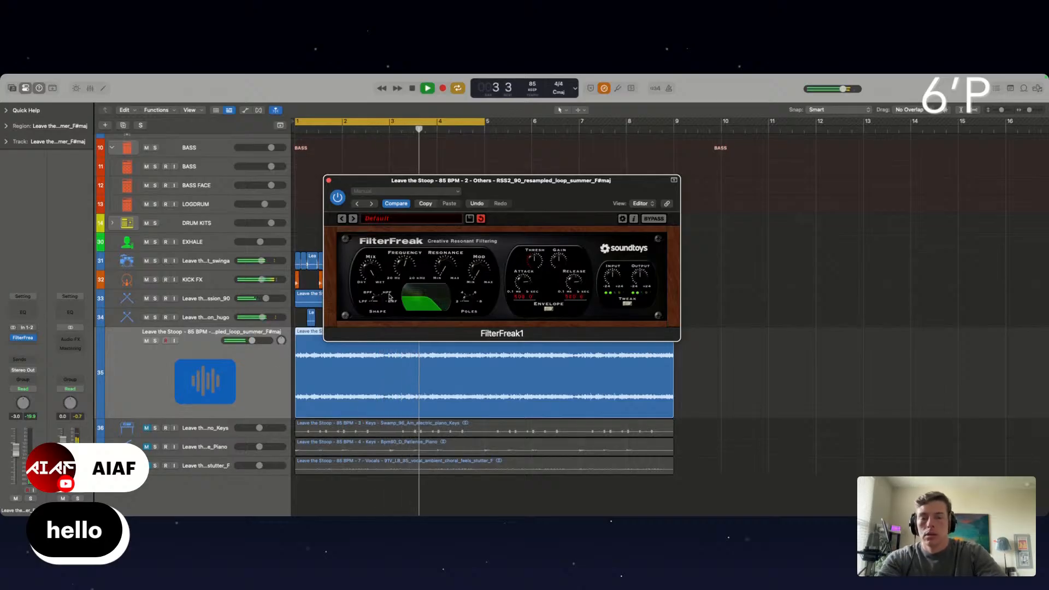
Raise the resampled_loop_summer track to -0.3 dB, then lower the FilterFreak1 frequency further and switch its shape to band-pass
drag(15, 451, 15, 445)
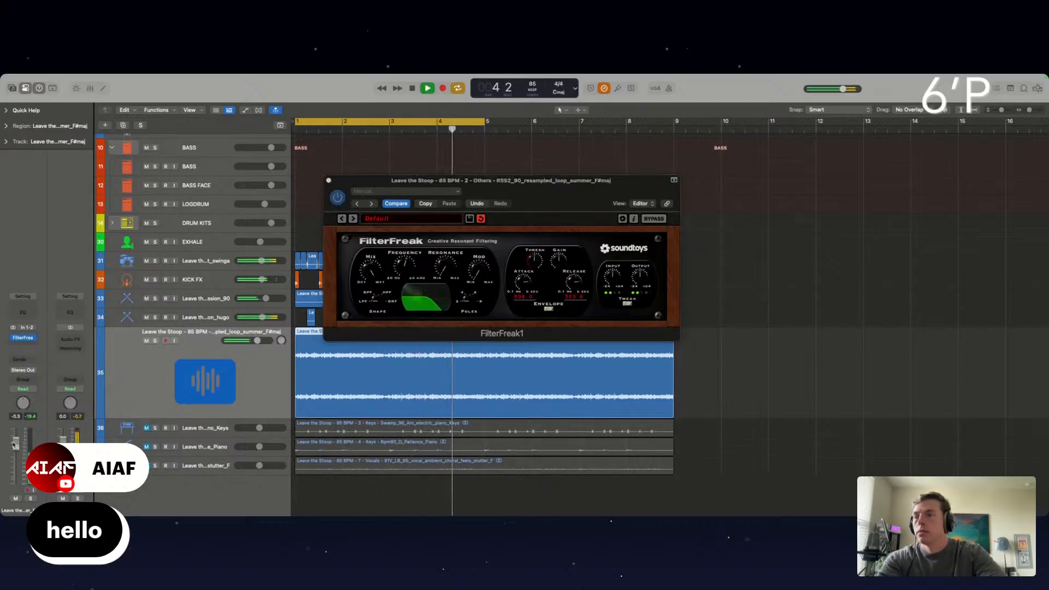
click(402, 266)
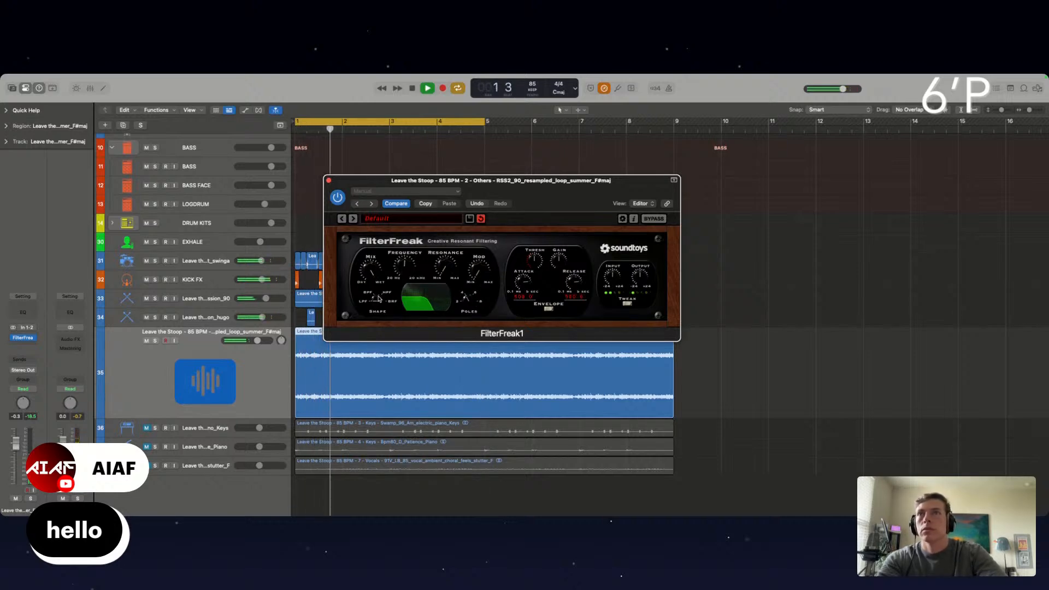
drag(375, 303, 375, 296)
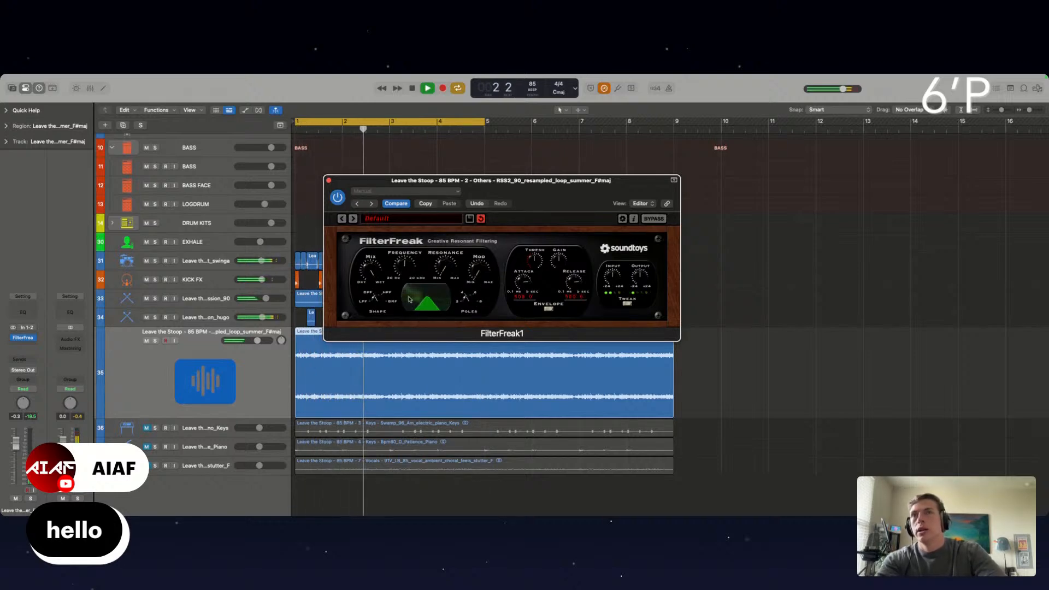
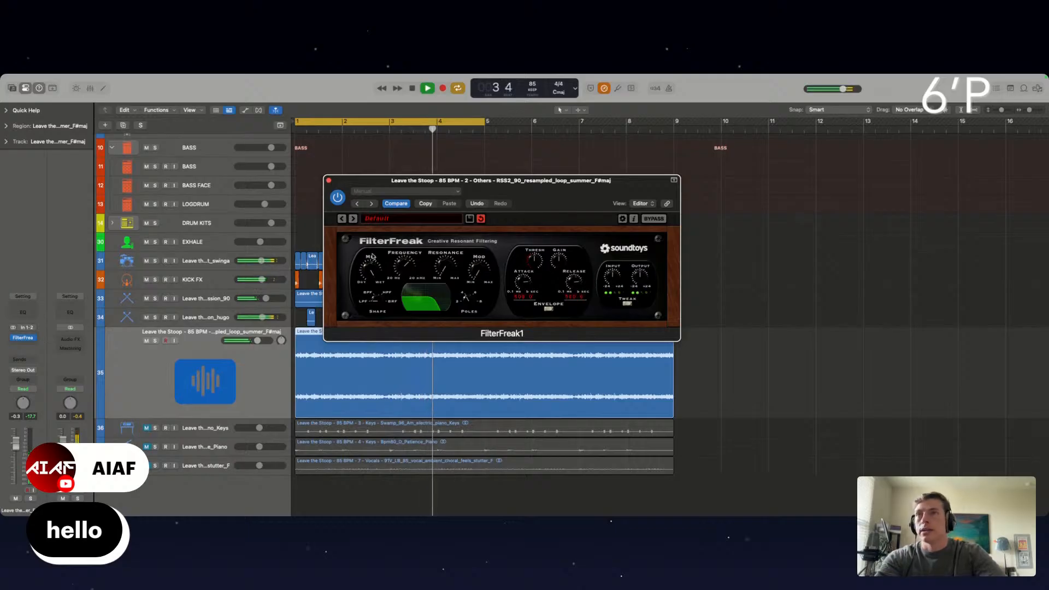
Insert a Channel EQ on the resampled_loop_summer track, dip it by about 5.6 dB around 2580 Hz and enable a low cut
click(328, 180)
click(23, 312)
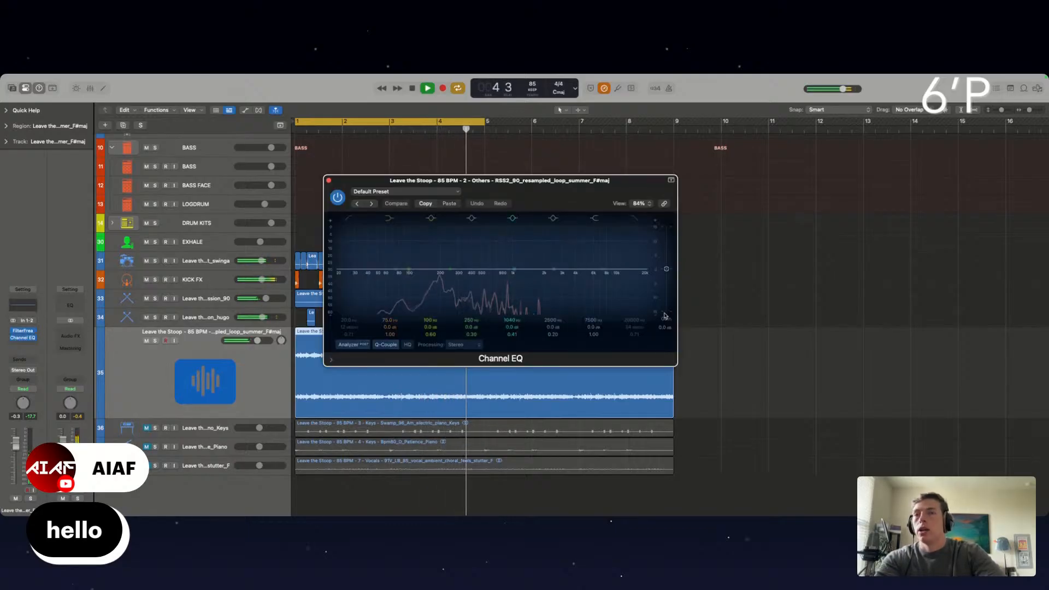
drag(514, 251, 555, 285)
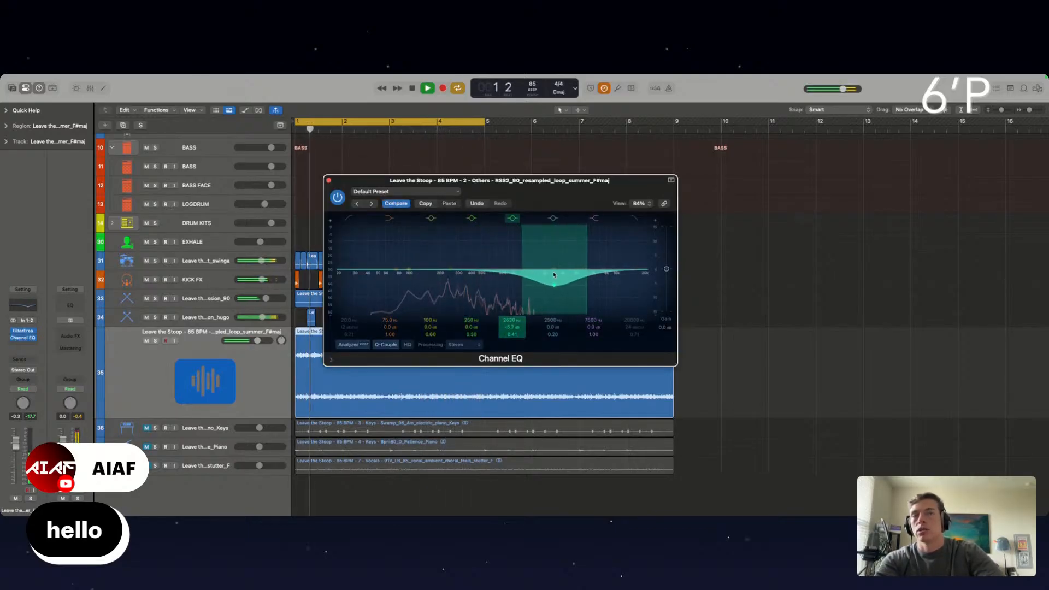
click(349, 218)
drag(353, 273, 406, 281)
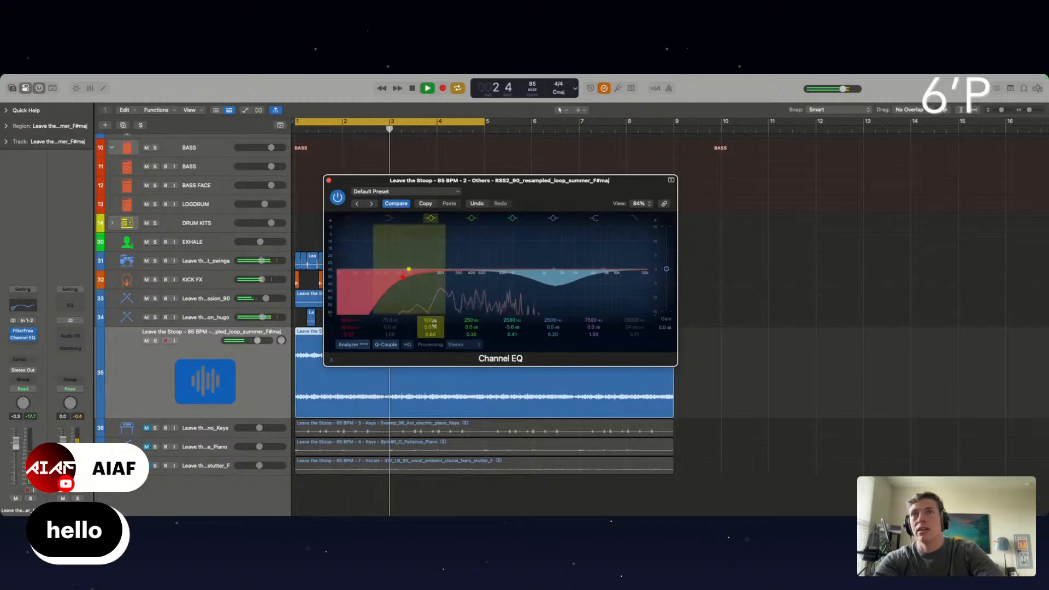
Cut the loop's EQ by about 6.6 dB at 47.6 Hz and deepen the upper-mid dip, centring it near 2280 Hz
drag(409, 269, 377, 270)
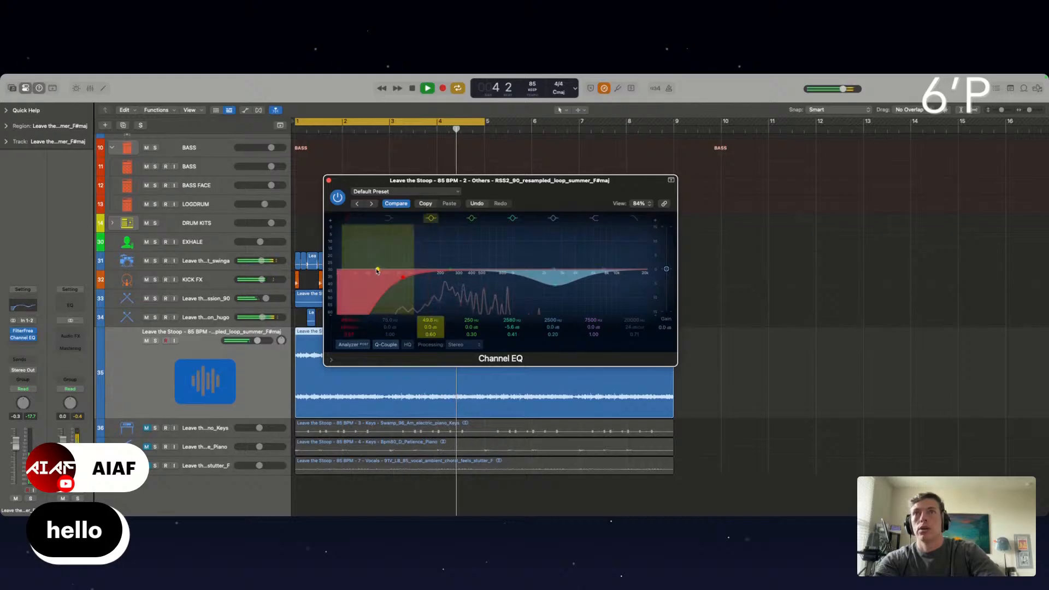
drag(377, 270, 365, 288)
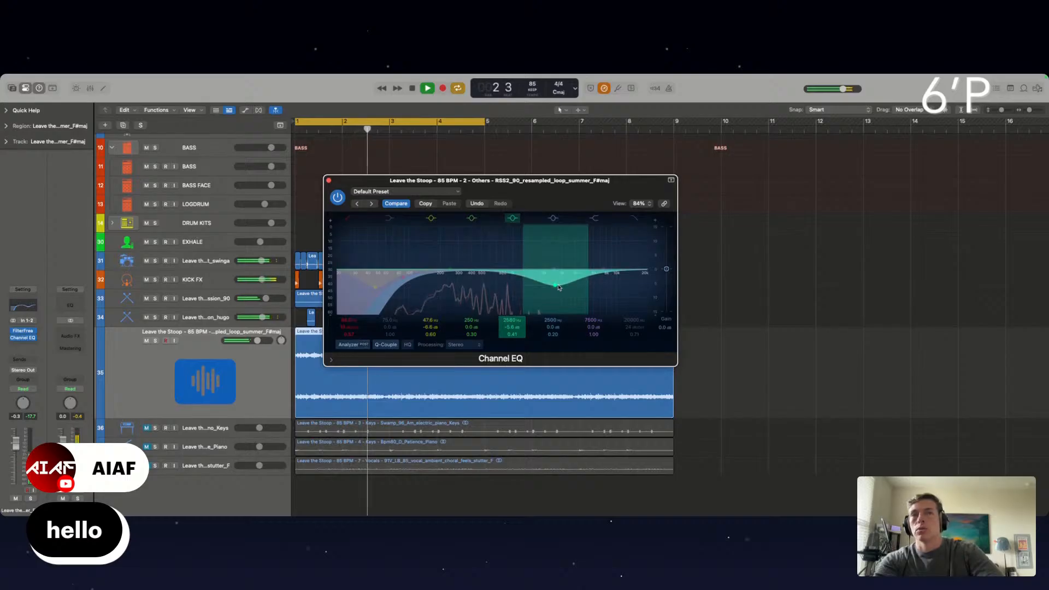
drag(559, 288, 552, 288)
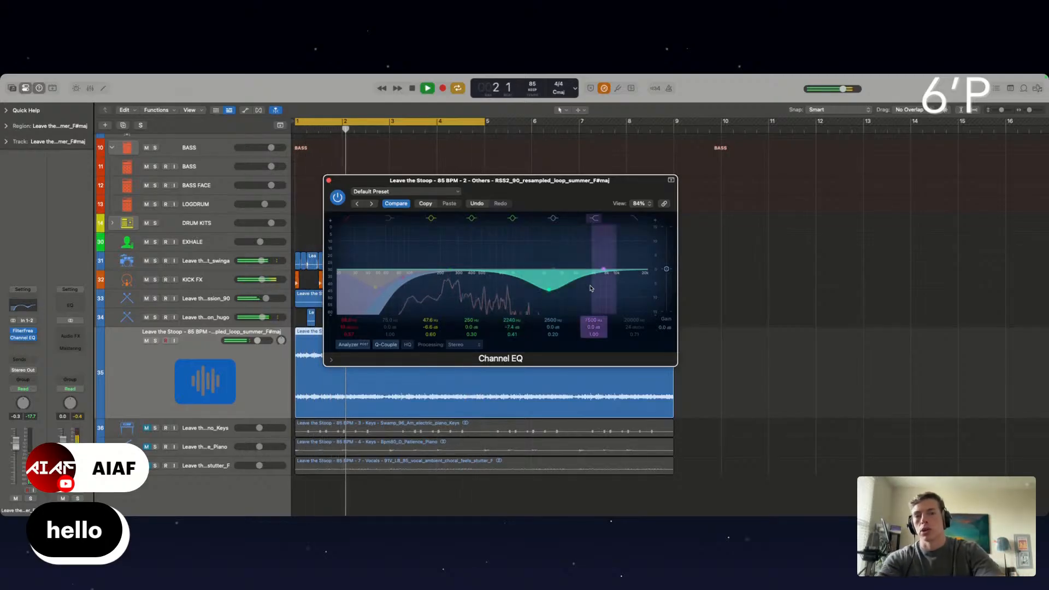
mouse_move(550, 291)
mouse_down()
mouse_move(550, 231)
mouse_move(549, 295)
mouse_up()
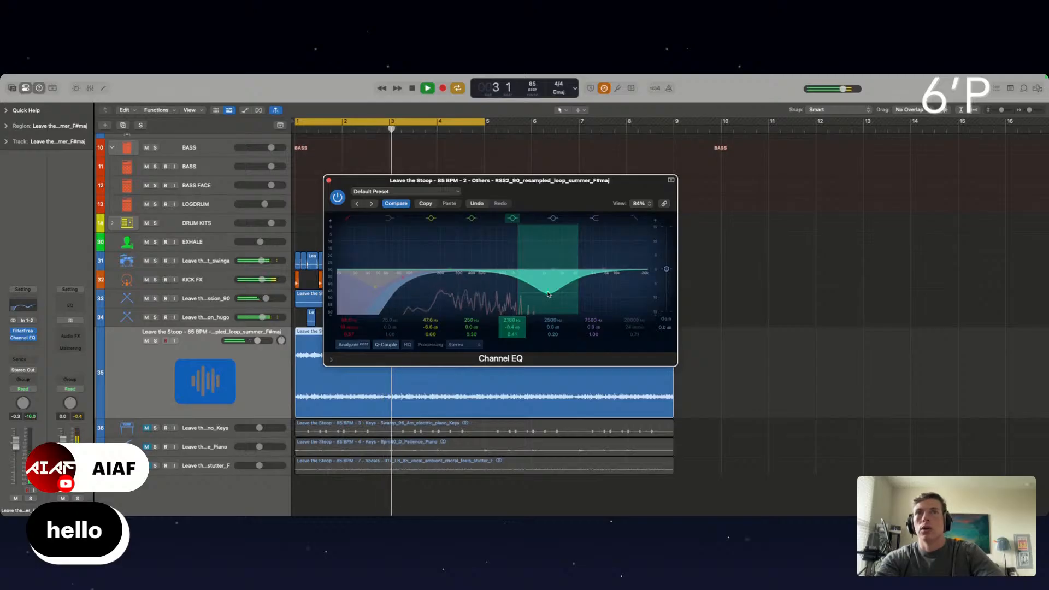
drag(548, 294, 550, 294)
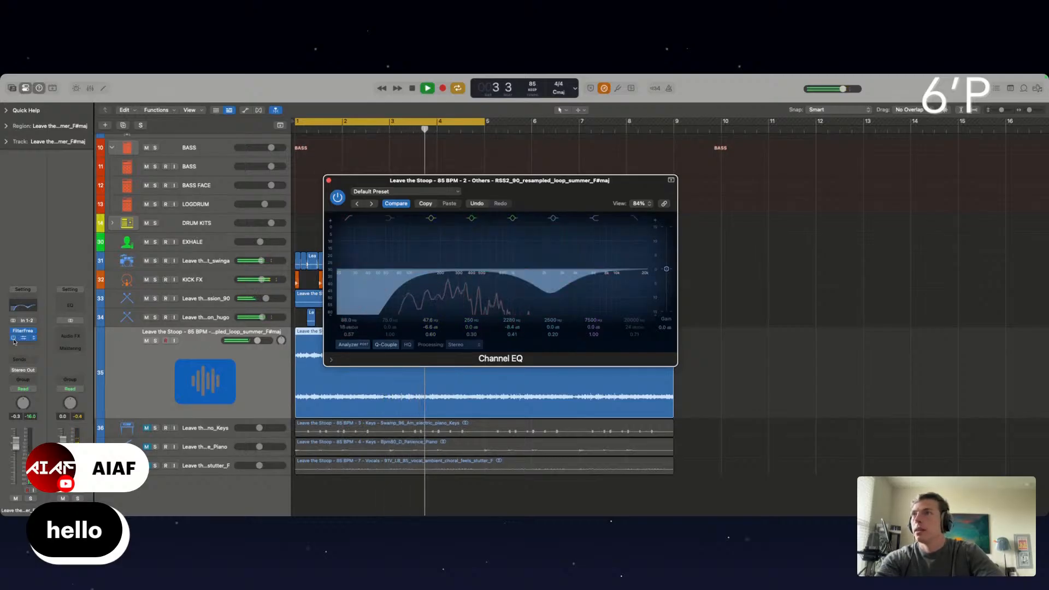
Insert S1 Imager (s) on the resampled_loop_summer track, audition its narrowest and widest settings and settle on a mid-range width
click(15, 339)
mouse_move(24, 508)
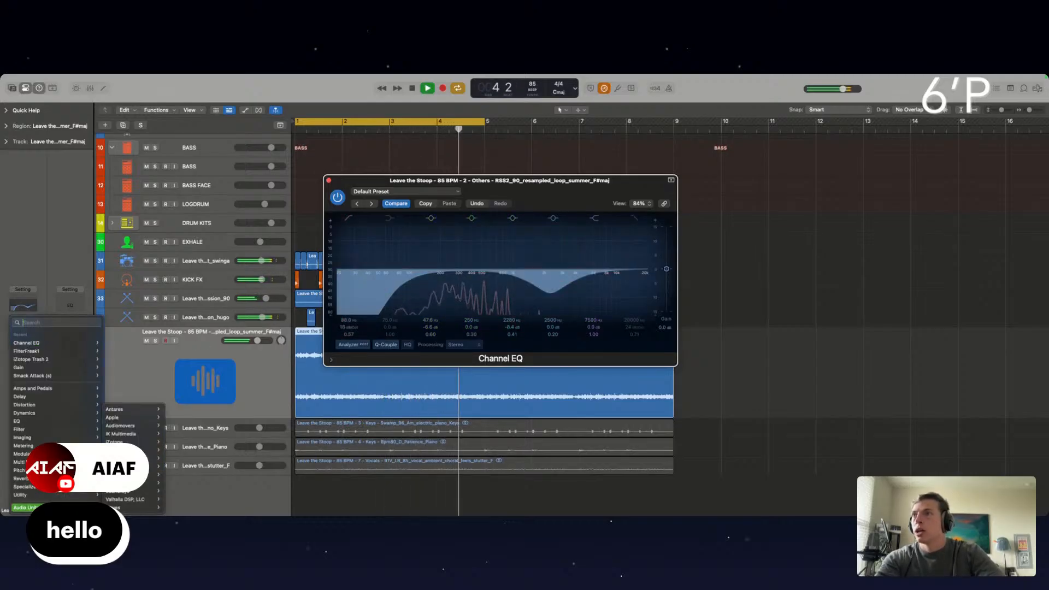
mouse_move(131, 507)
mouse_move(185, 484)
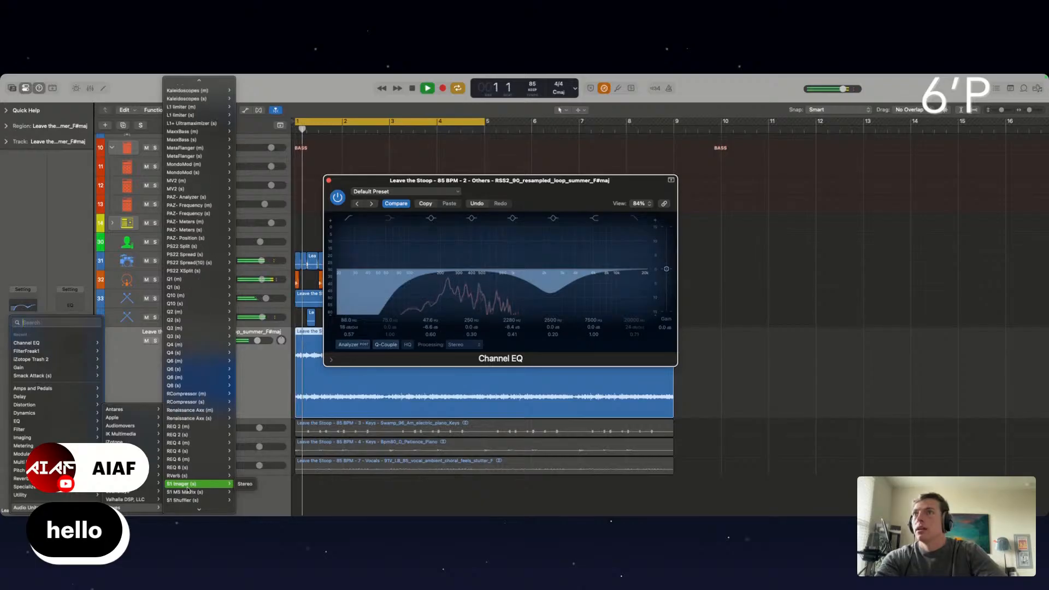
click(187, 346)
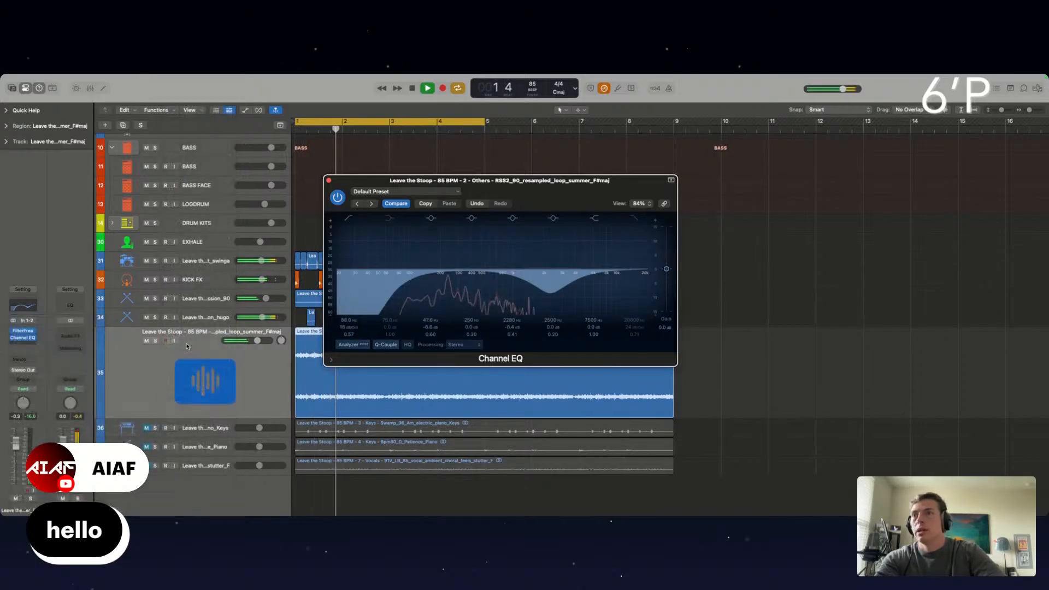
drag(365, 273, 367, 342)
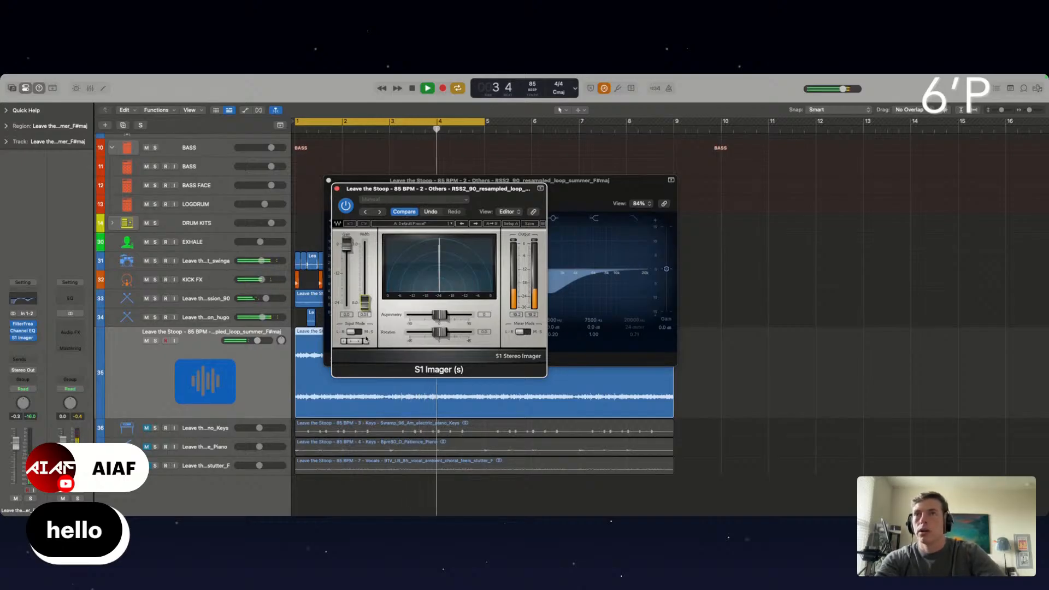
drag(366, 339, 356, 235)
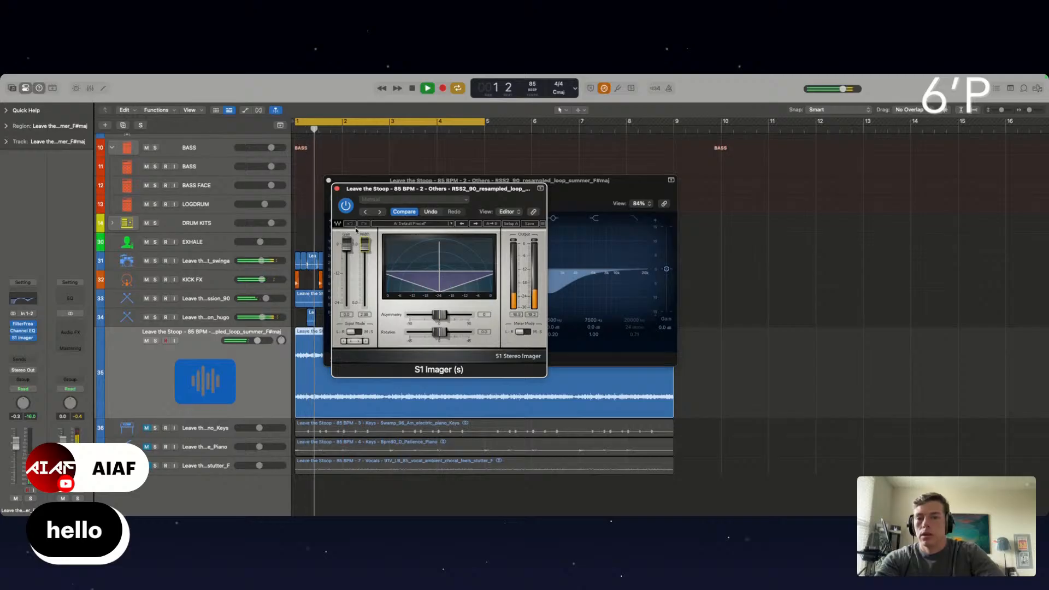
drag(356, 231, 355, 417)
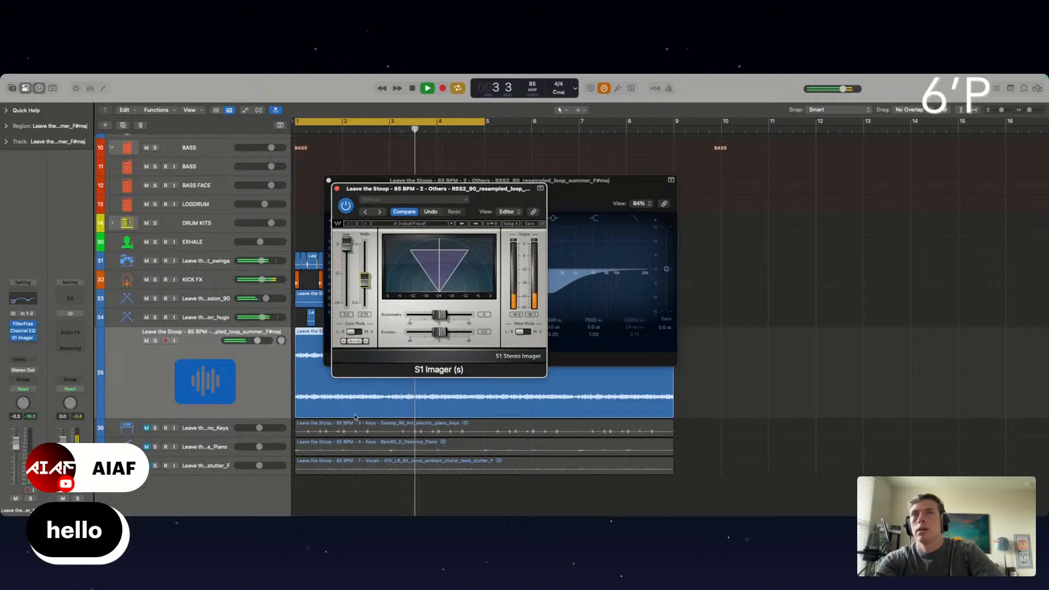
Insert iZotope Trash 2 on the resampled_loop_summer track with the Delicate Harmonics saturation type and close the plug-in windows
click(18, 346)
mouse_move(42, 366)
click(116, 368)
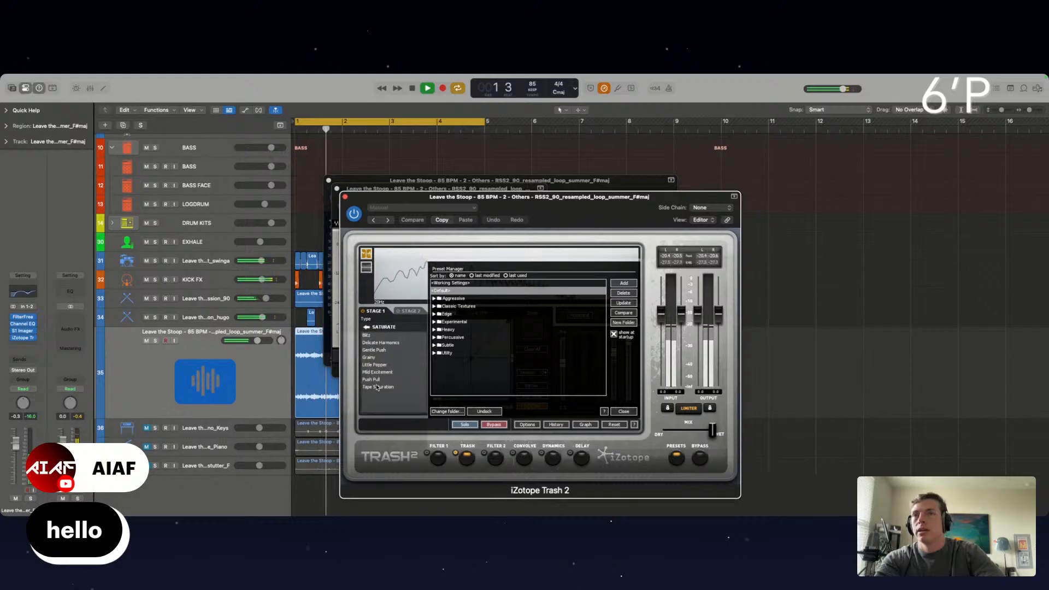
click(380, 342)
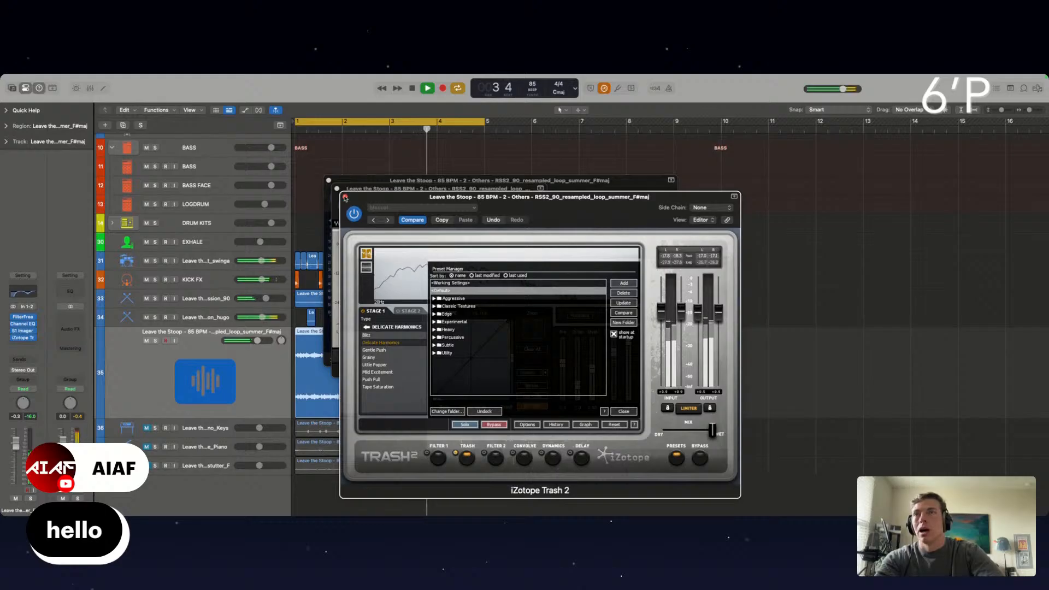
click(345, 197)
click(336, 189)
click(329, 180)
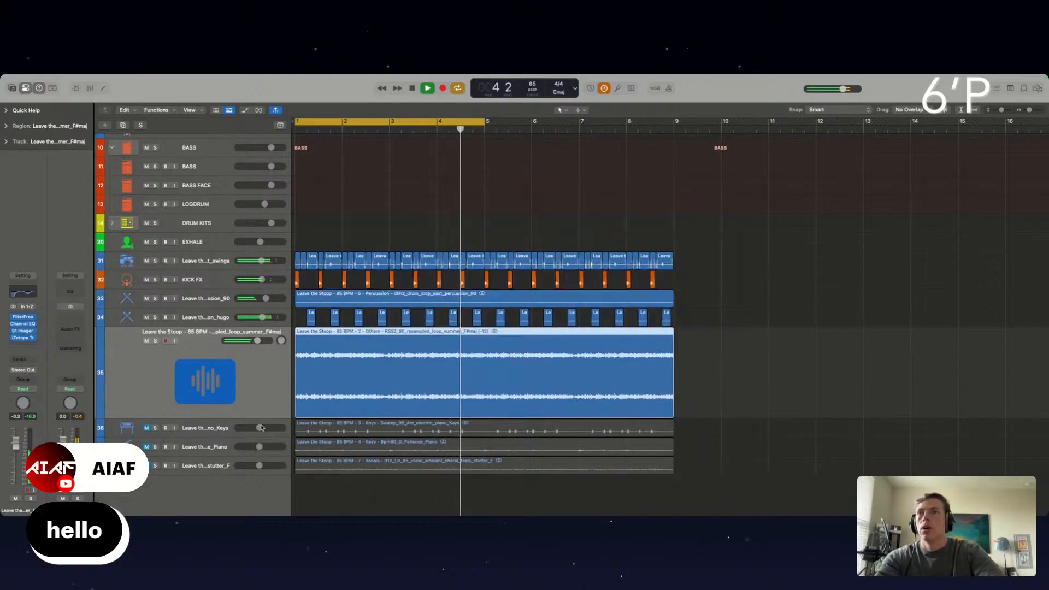
Compare the resampled_loop_summer track with its effects bypassed and re-enabled during playback
key(space)
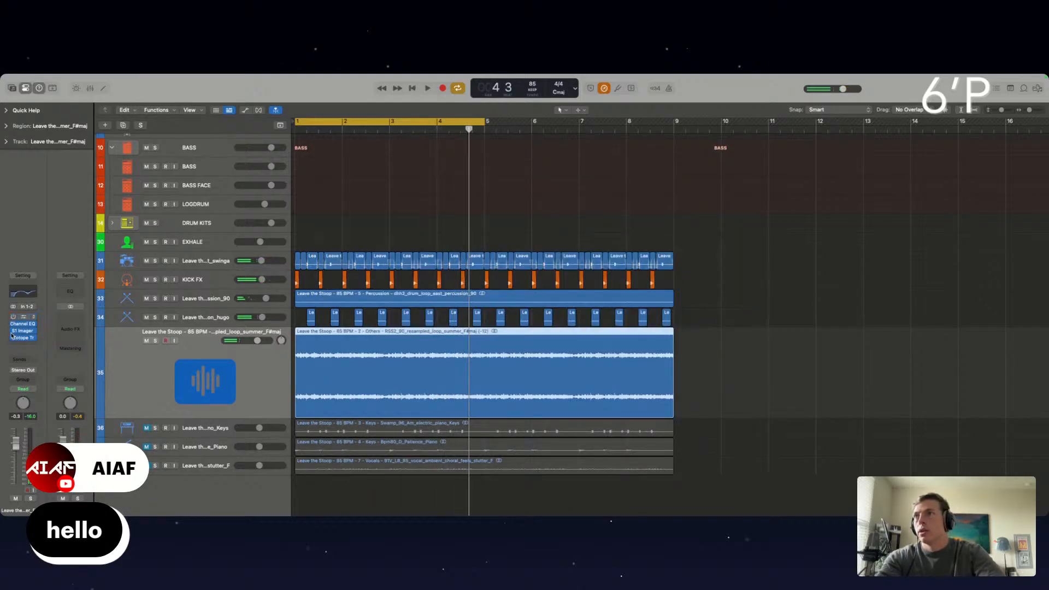
click(14, 333)
click(13, 334)
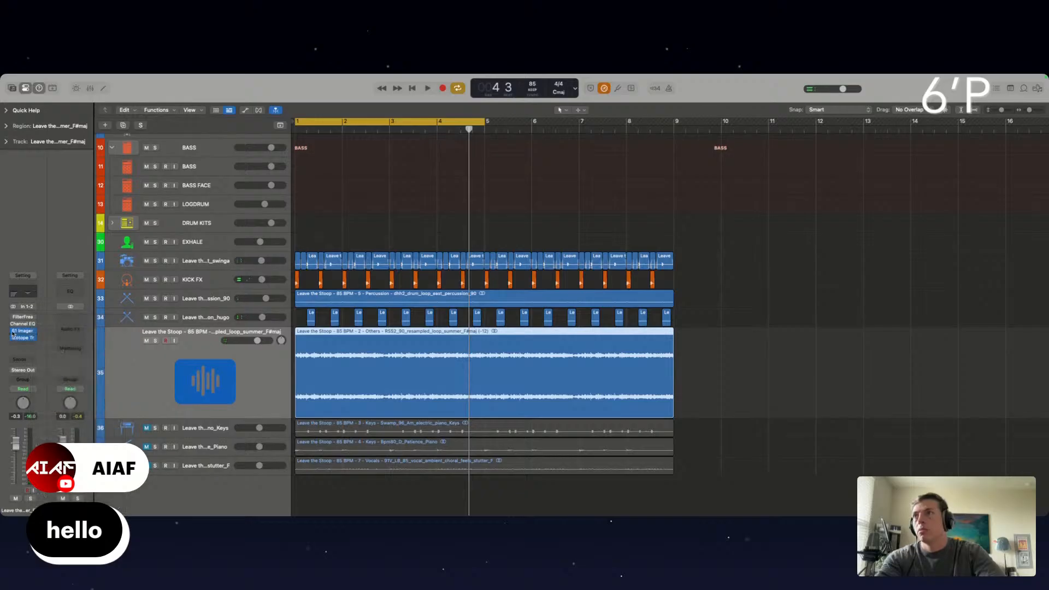
key(space)
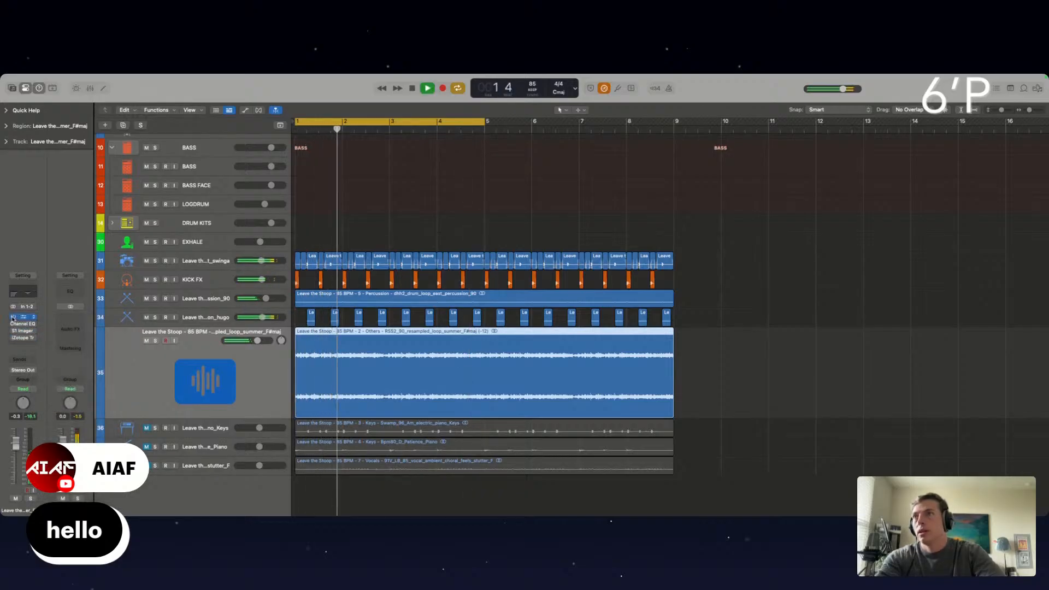
click(13, 317)
click(13, 324)
click(13, 332)
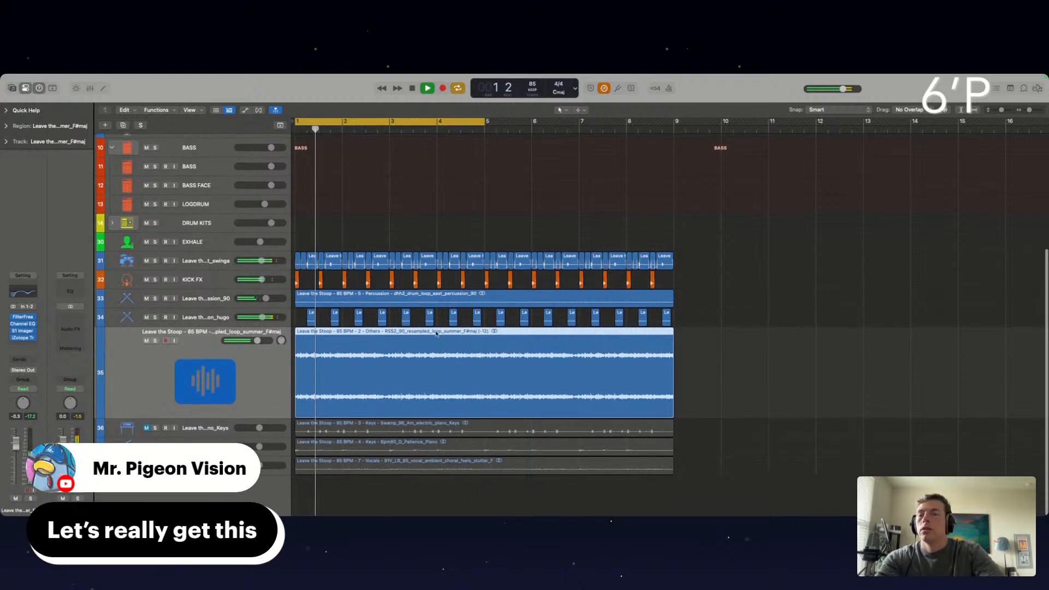
Unmute the electric piano keys track, set the resampled_loop_summer track to -0.8 dB and mute it
scroll(465, 329, down, 1)
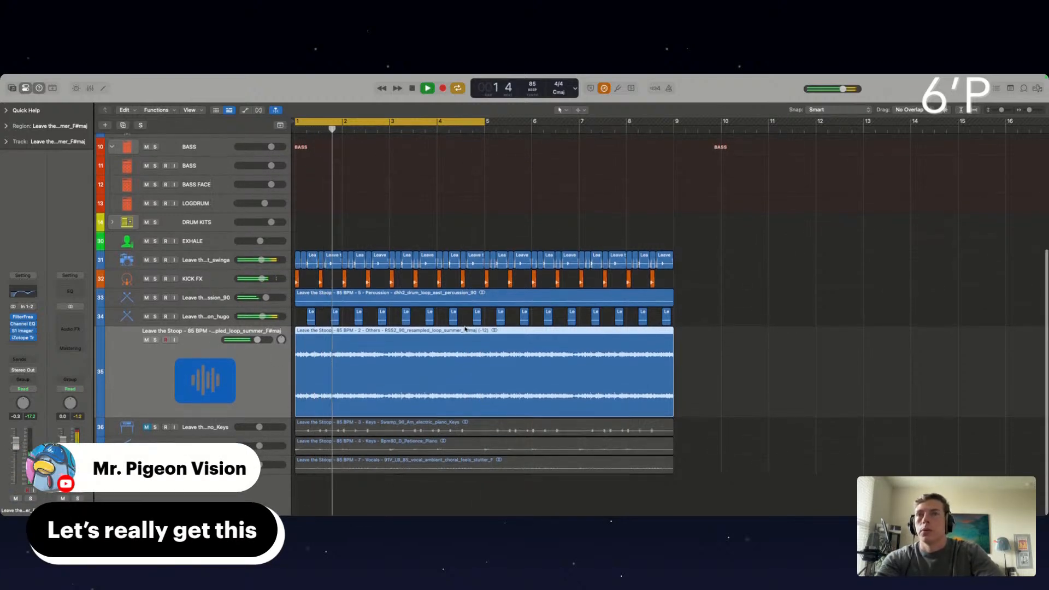
click(145, 428)
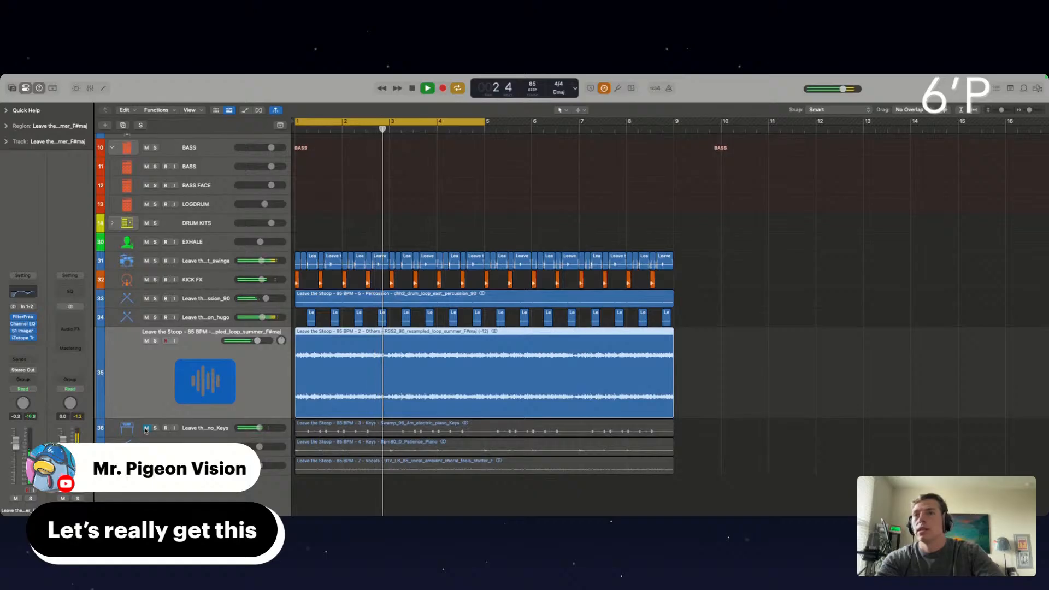
click(146, 427)
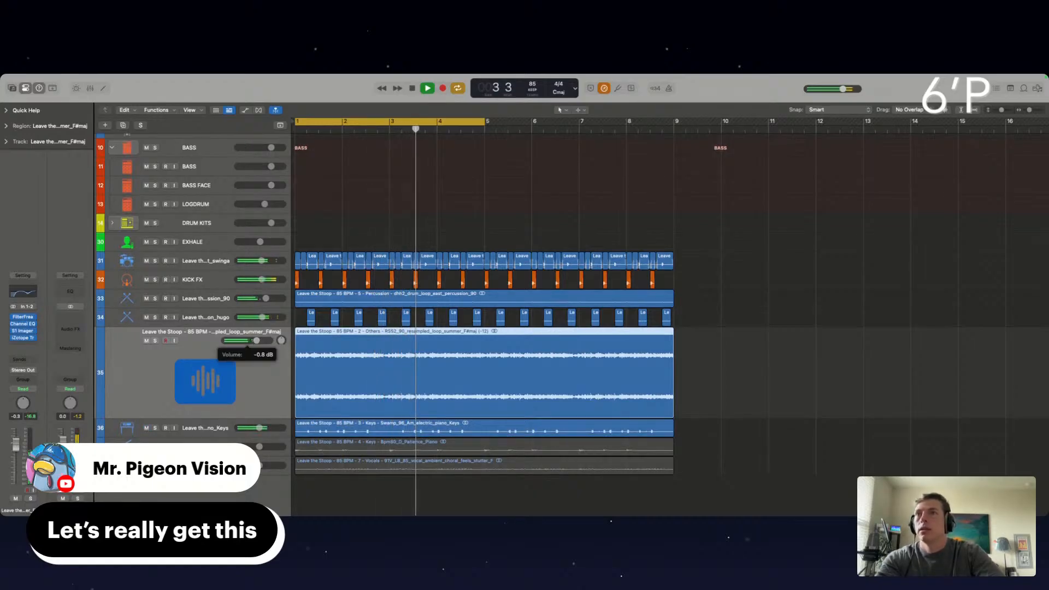
click(146, 341)
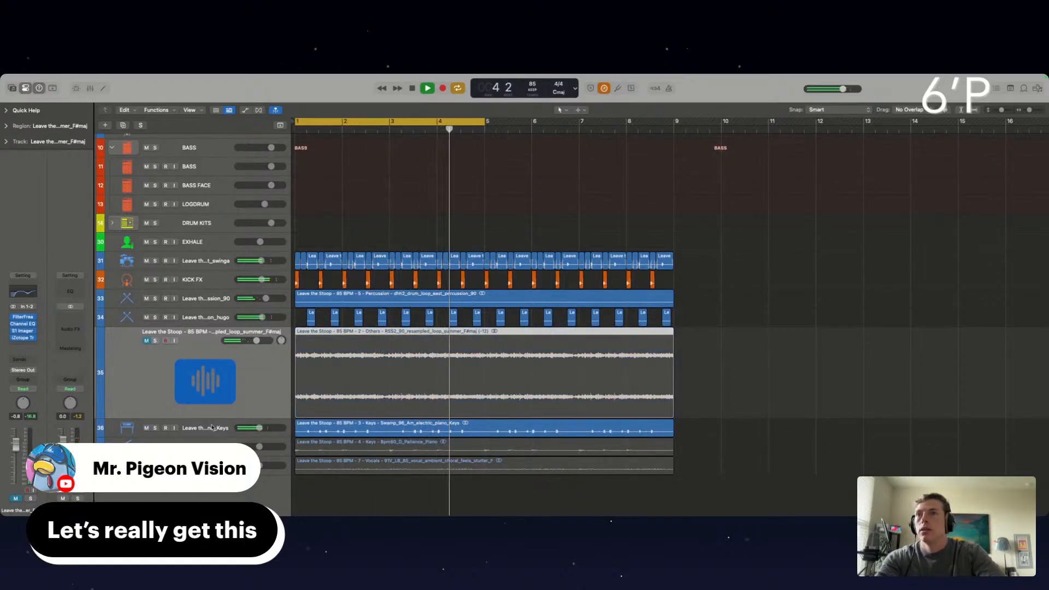
Transpose the electric piano keys regions down 12 semitones and raise the track volume to -2.0 dB
click(489, 428)
key(super+Right)
key(super+Right)
key(super+Right)
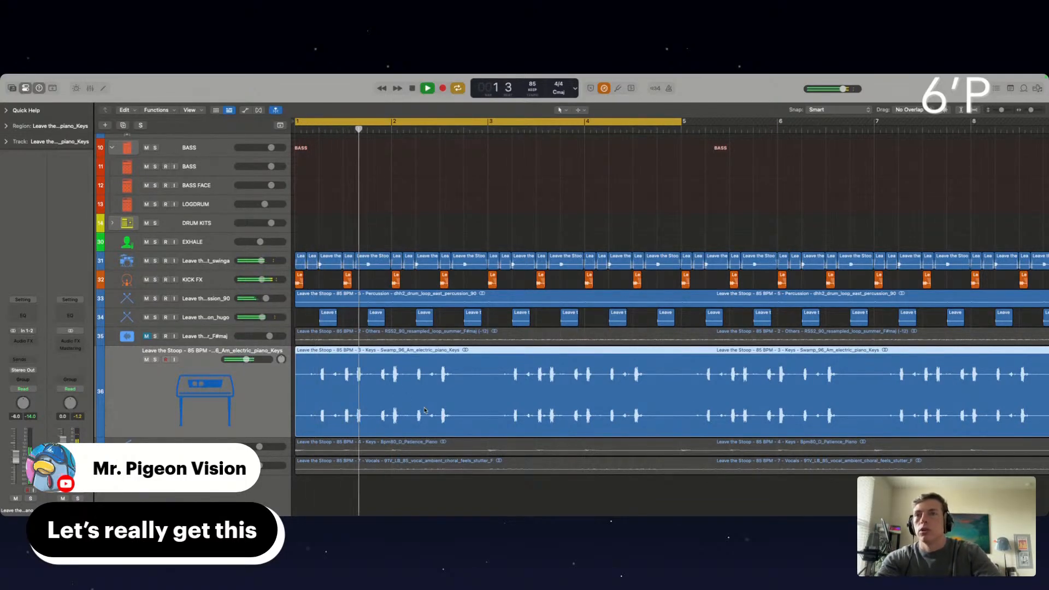
key(alt+minus)
key(alt+shift+Down)
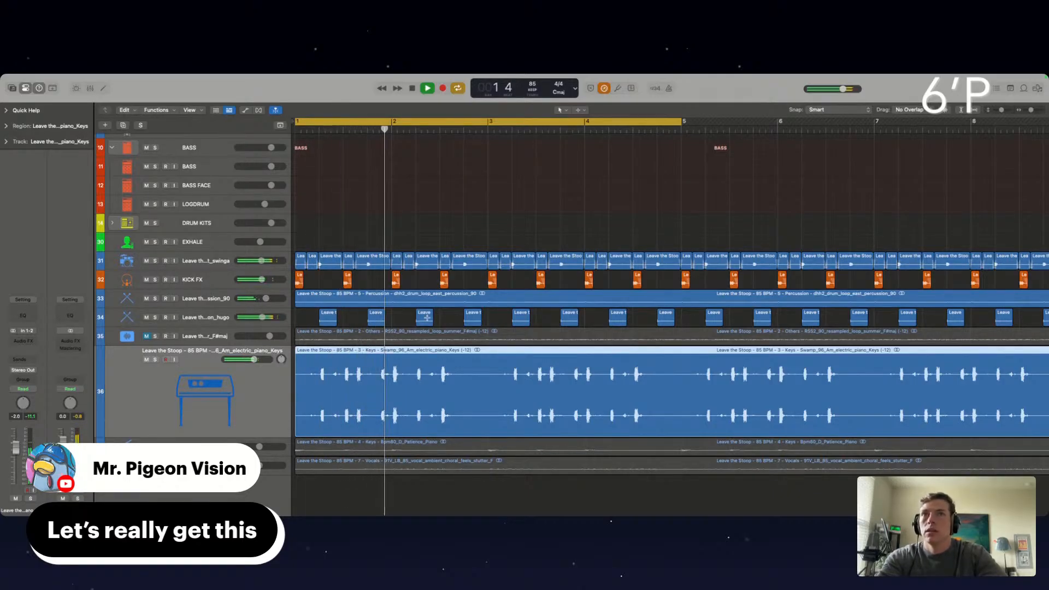
Split the electric piano region at bar 3, delete everything after it and repeat the two-bar section up to bar 5
click(487, 355)
key(Delete)
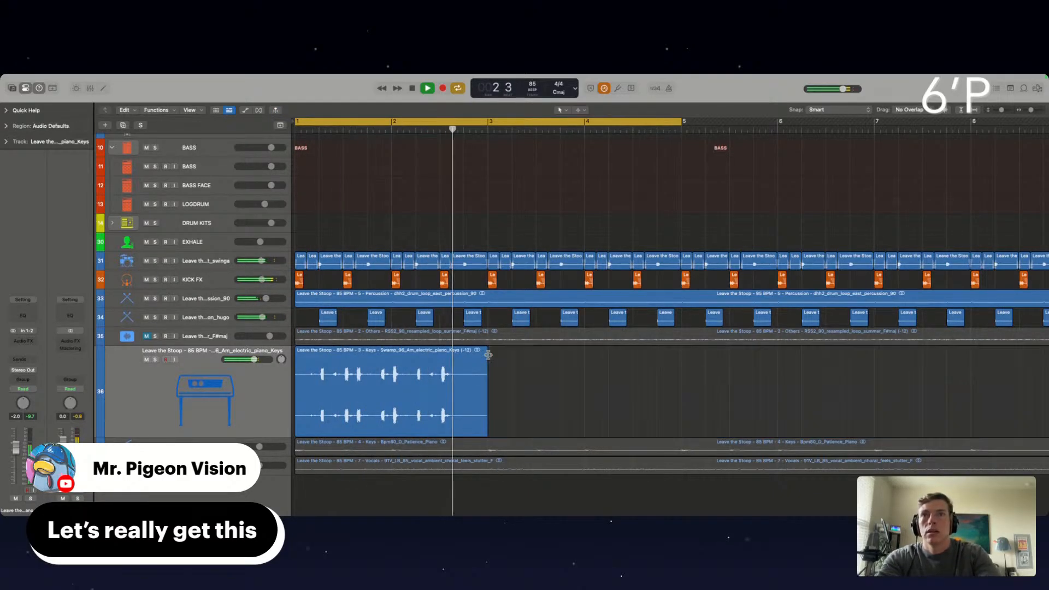
click(452, 371)
key(super+r)
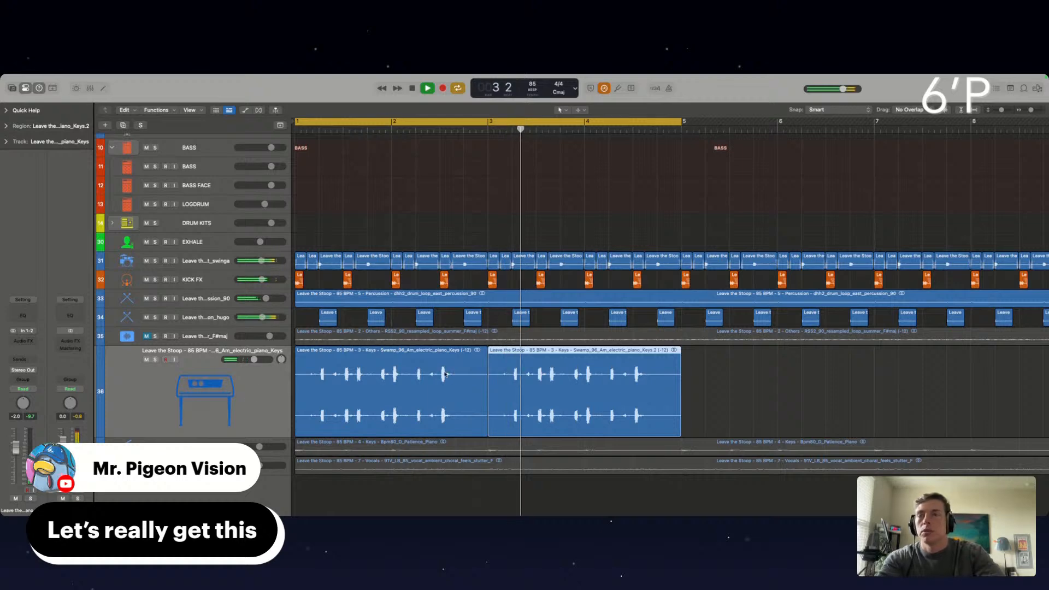
key(Return)
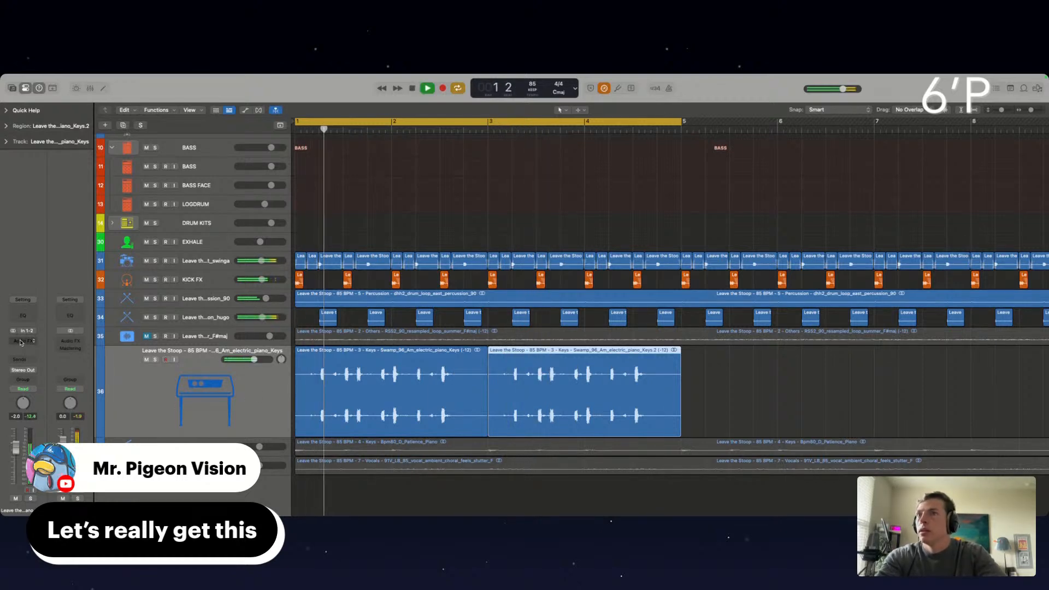
Insert S1 Imager (s) on the electric piano track with its width at minimum and raise the track volume to -0.7 dB
click(21, 342)
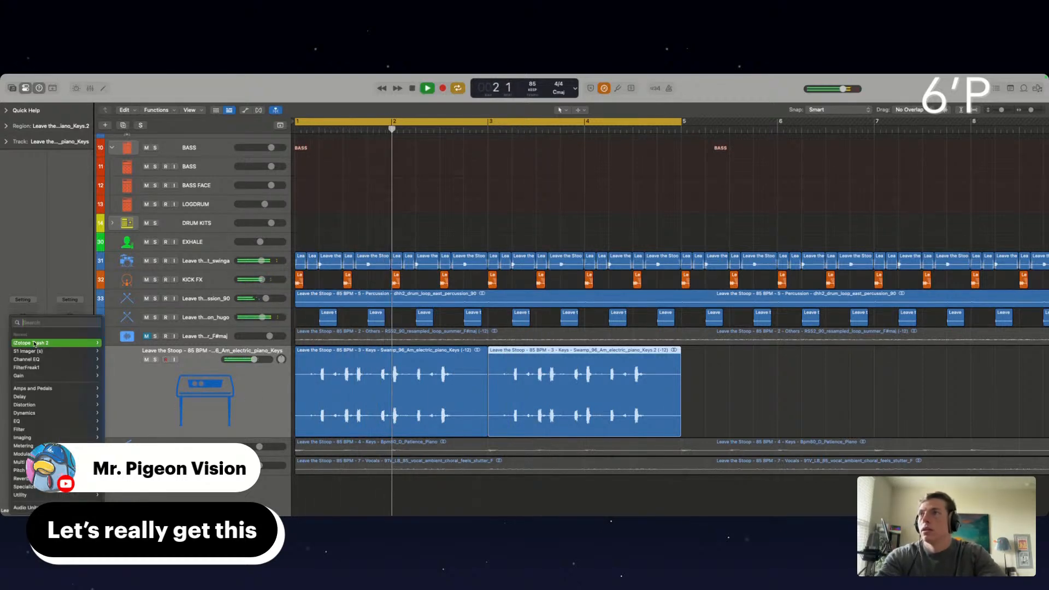
click(27, 351)
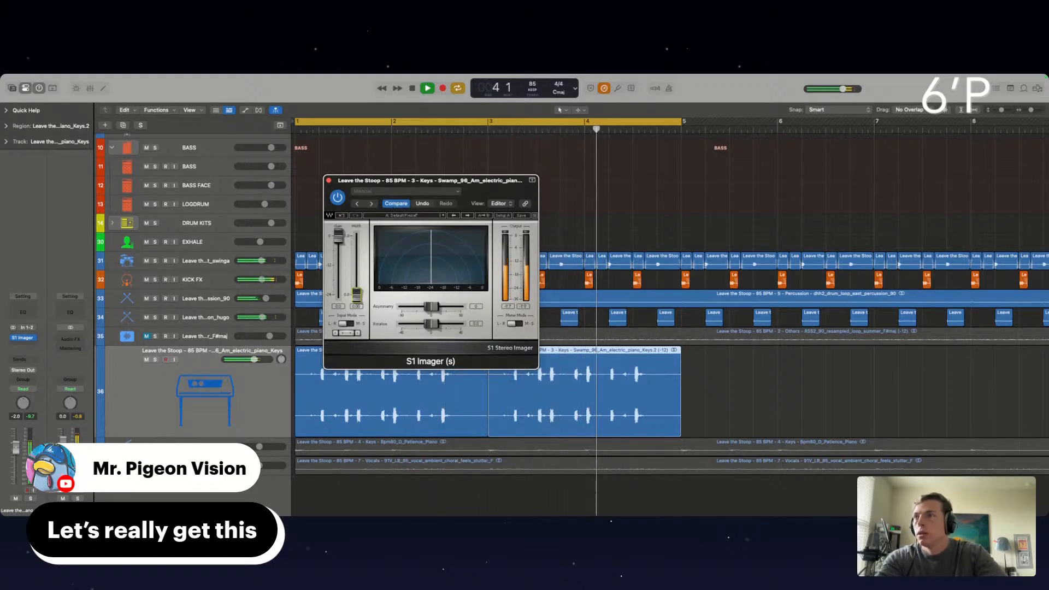
drag(255, 360, 281, 365)
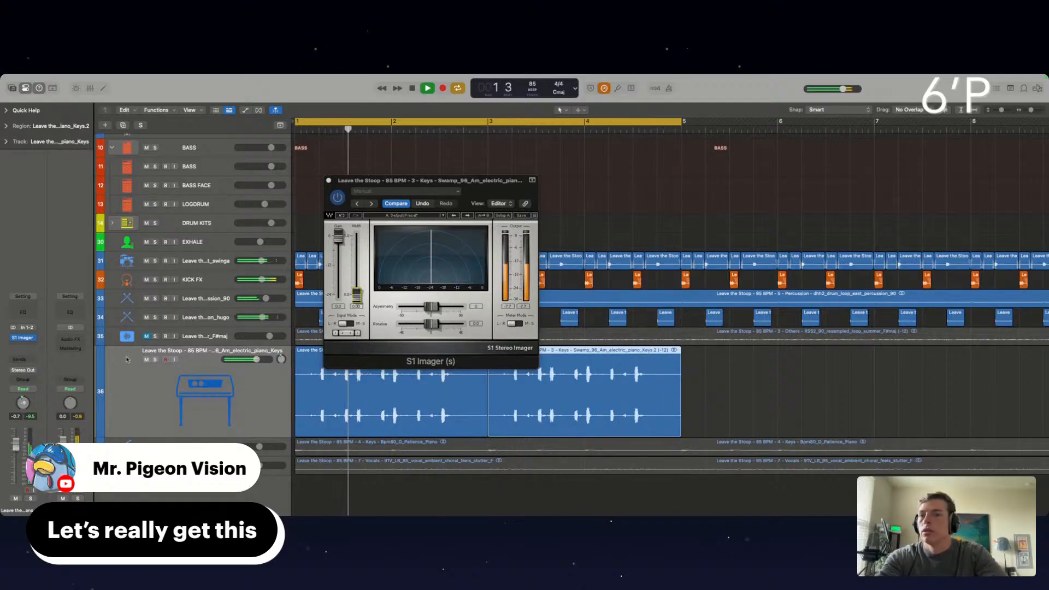
Insert iZotope Trash 2 on the electric piano track with the Delicate Harmonics saturation type
click(17, 344)
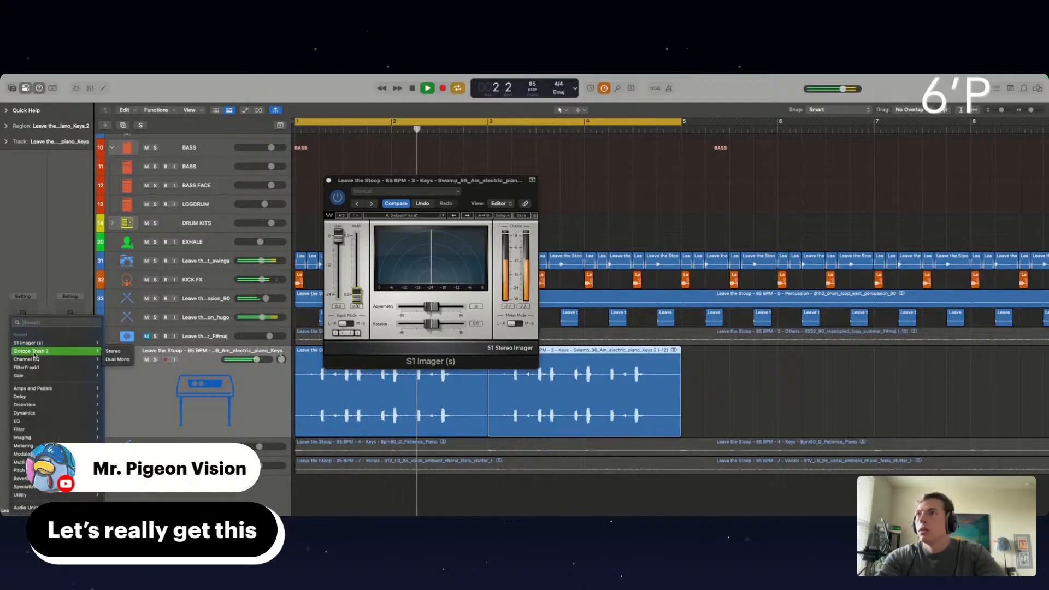
click(34, 355)
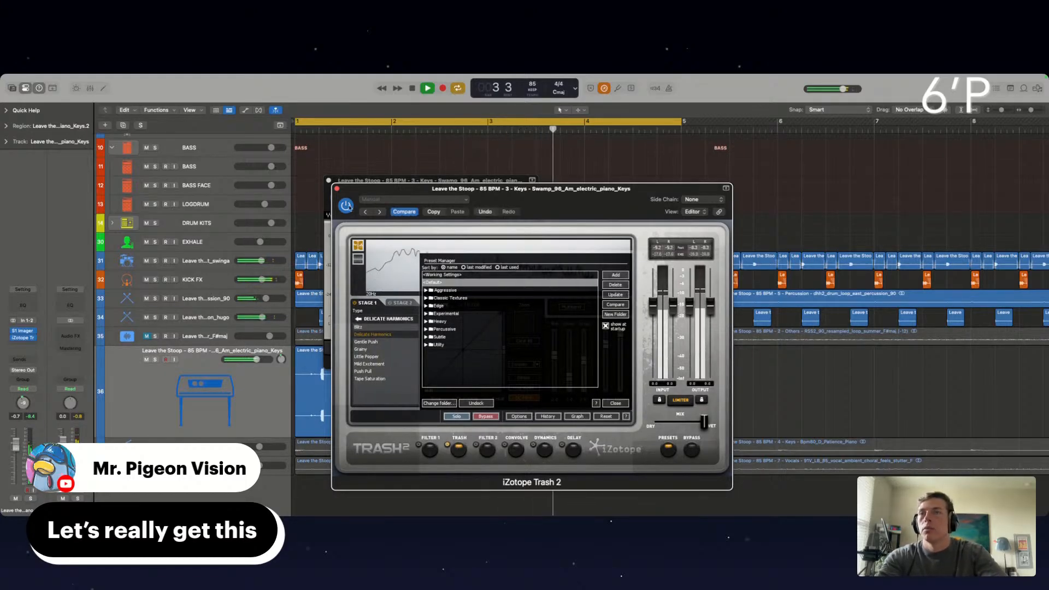
Insert FilterFreak1 on the electric piano track, lower its filter frequency and raise the track volume to 0.5 dB
click(337, 189)
click(329, 180)
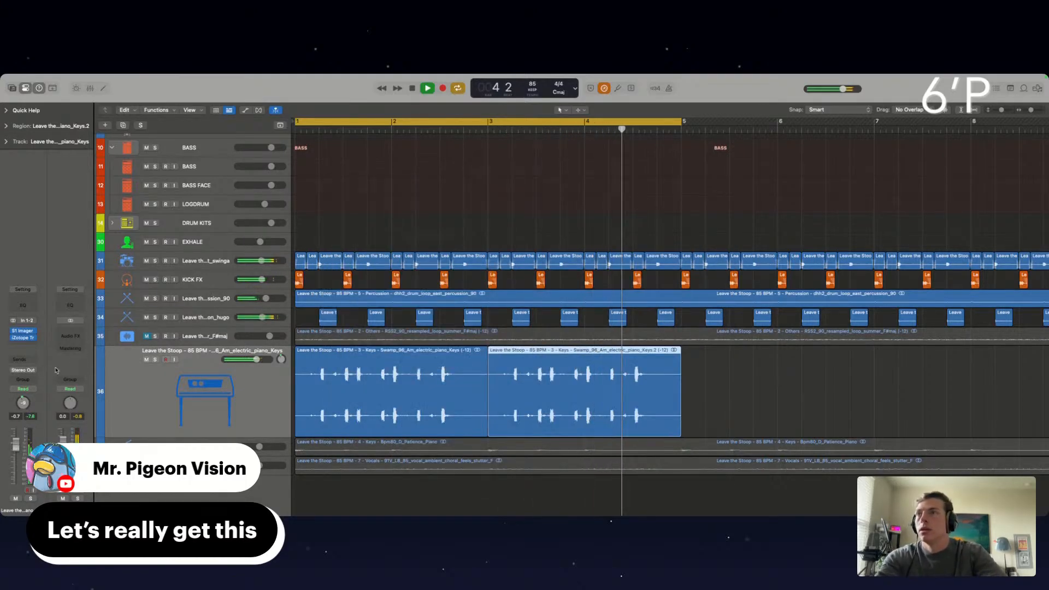
click(17, 344)
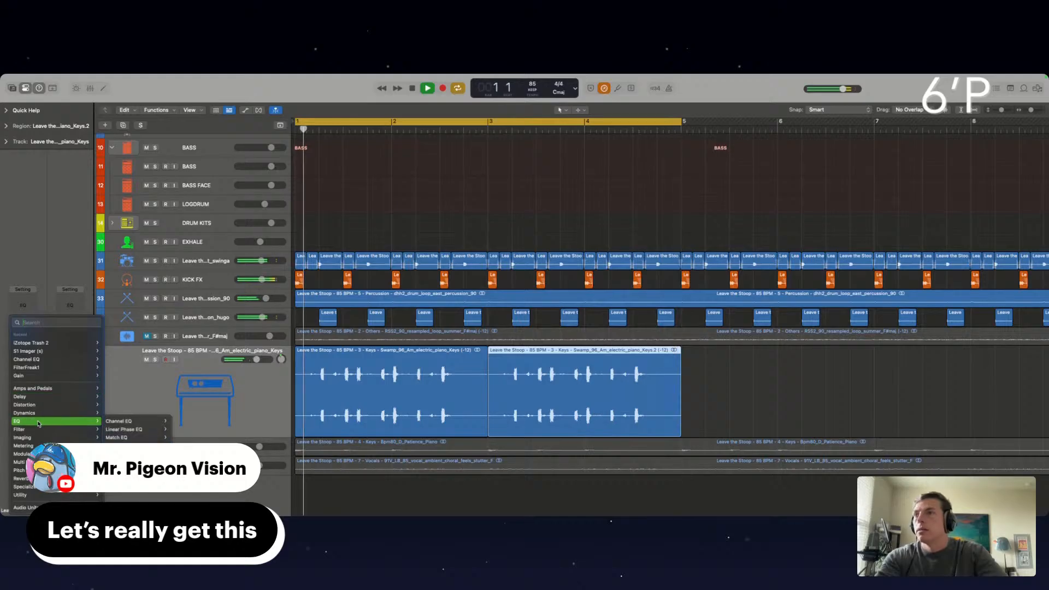
mouse_move(82, 429)
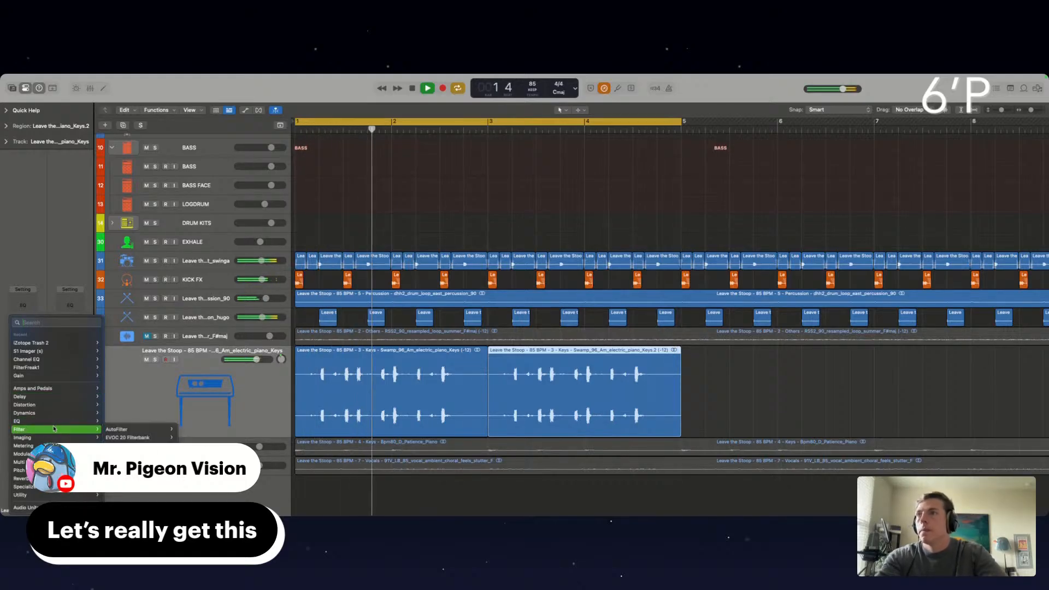
mouse_move(26, 508)
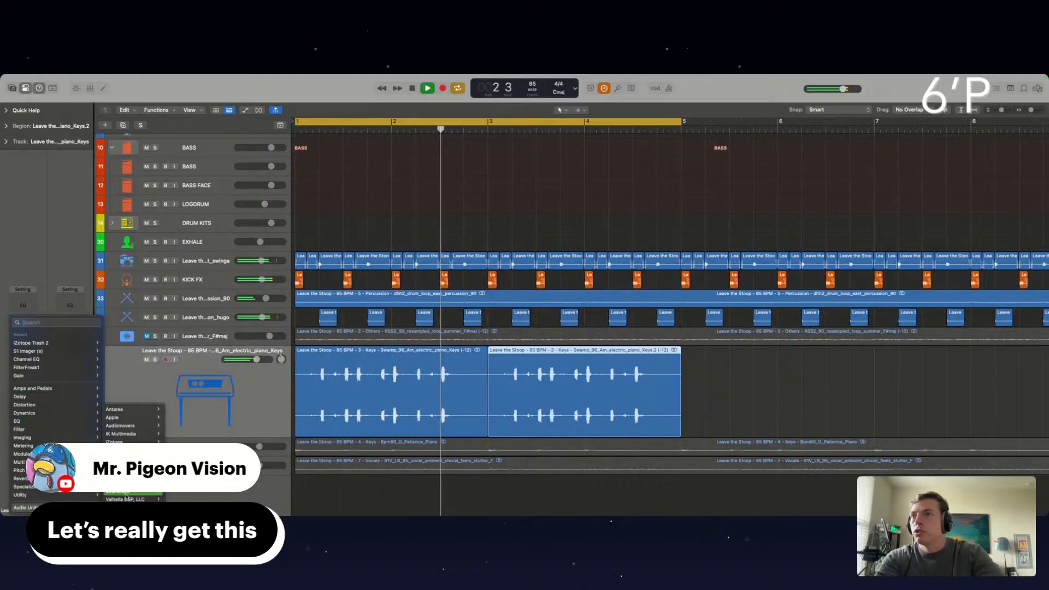
mouse_move(131, 492)
mouse_move(196, 410)
click(231, 409)
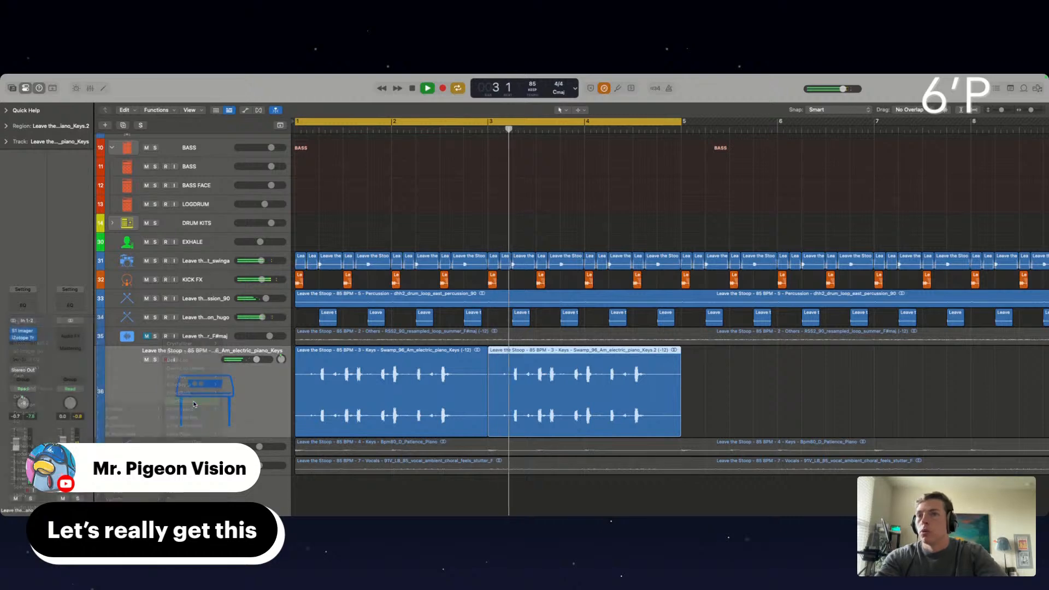
drag(418, 261, 406, 290)
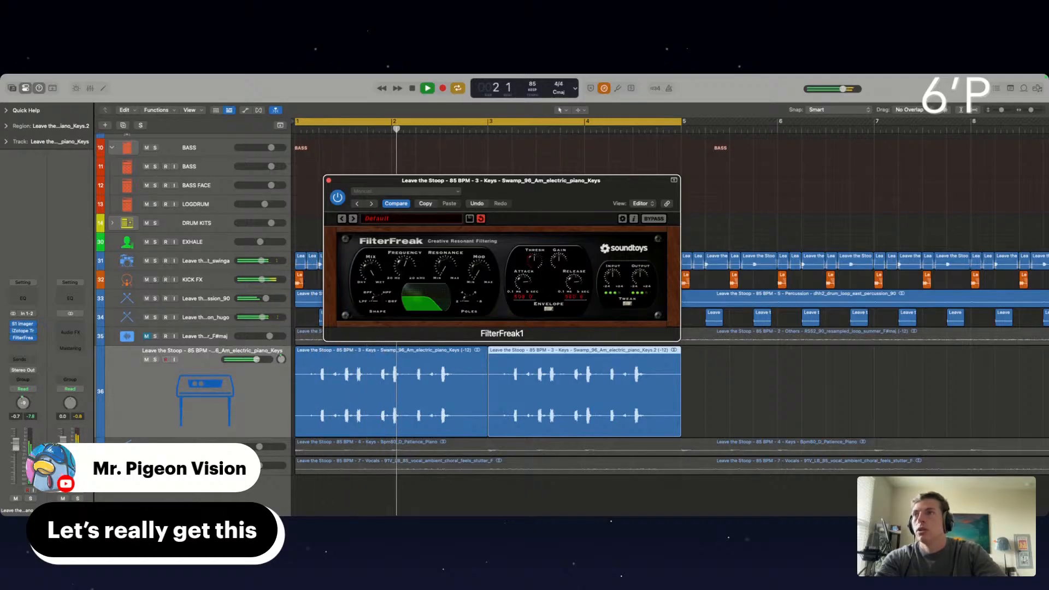
drag(257, 360, 259, 359)
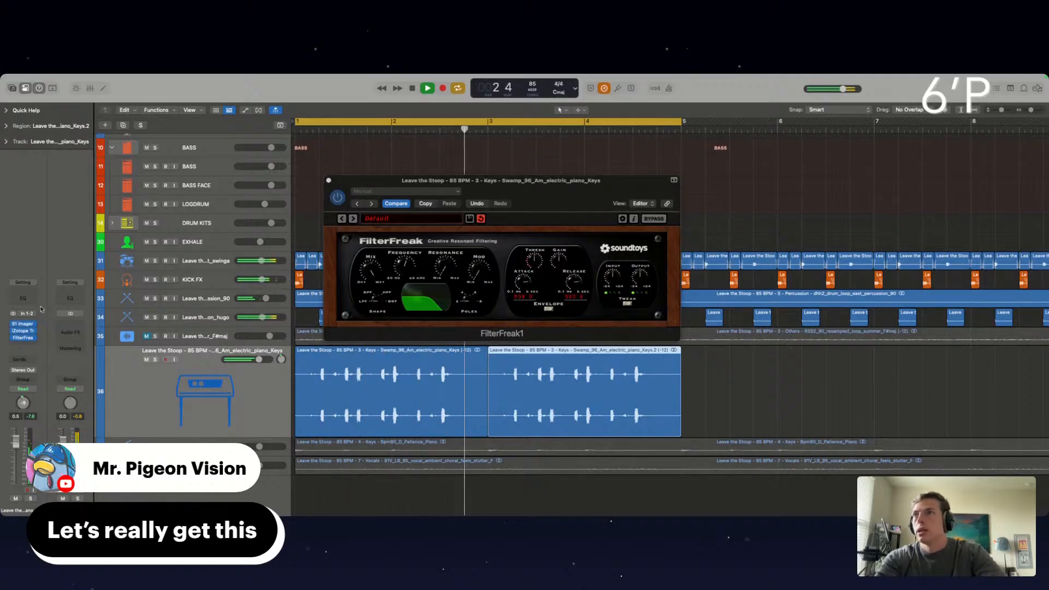
Add a Channel EQ to the electric piano with an 82.5 Hz low cut and dips at 39.4 and 2660 Hz, raising the track volume to 1.1 dB
click(23, 298)
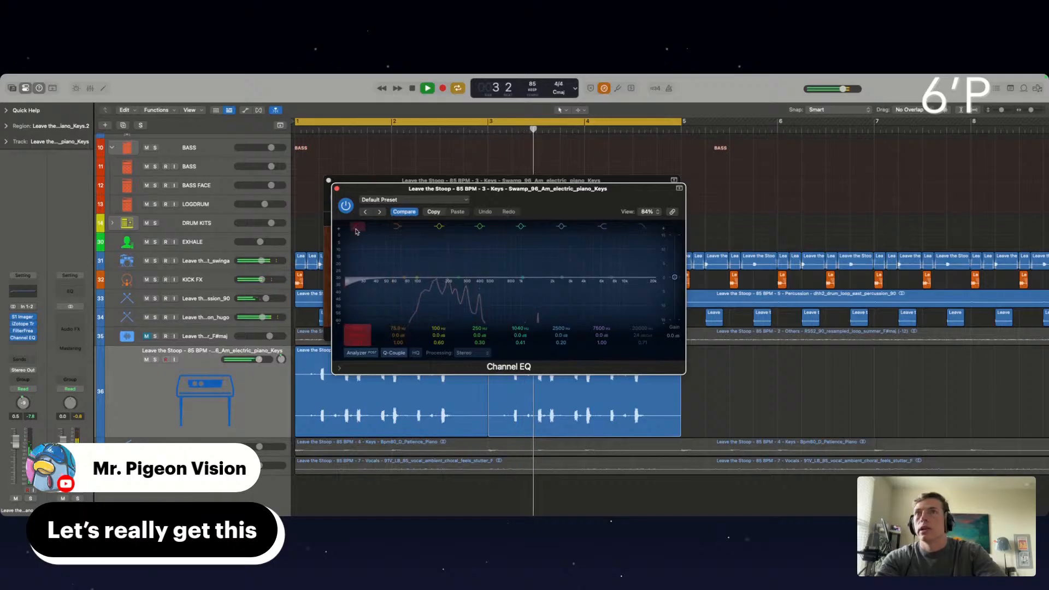
drag(359, 275, 392, 284)
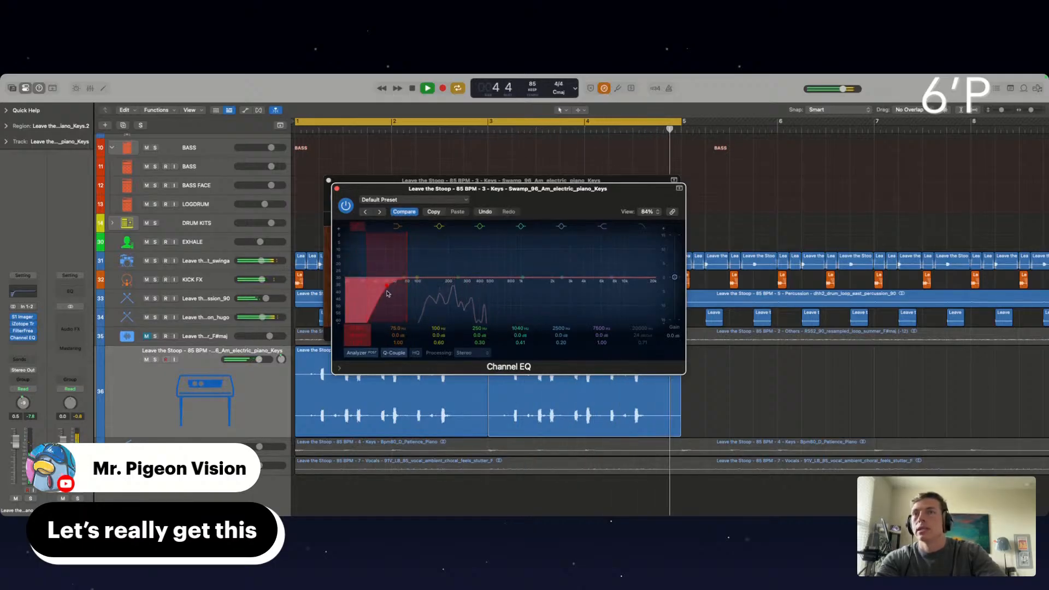
drag(388, 288, 405, 288)
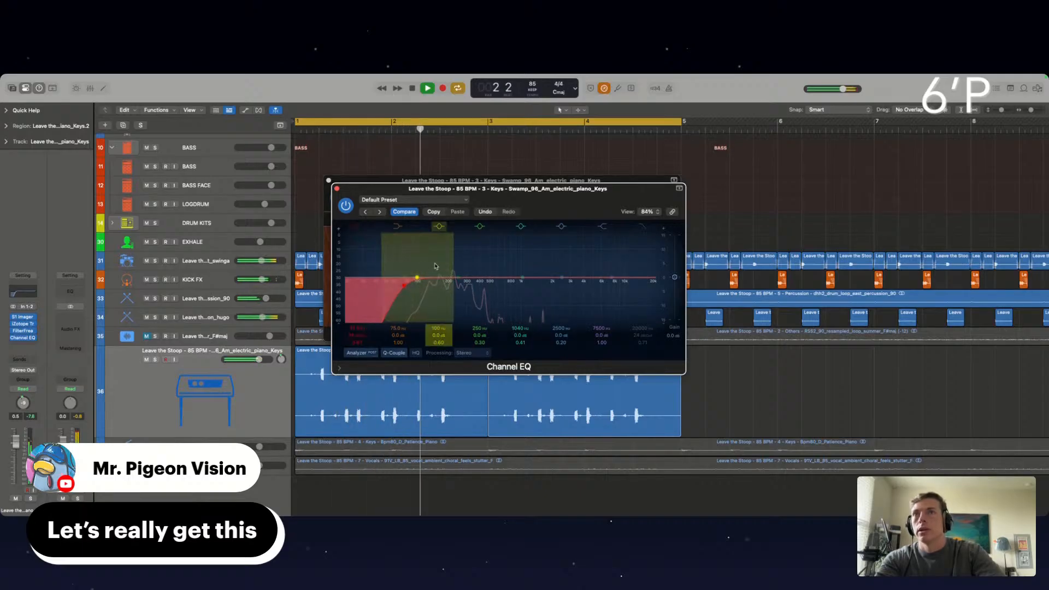
drag(417, 278, 376, 301)
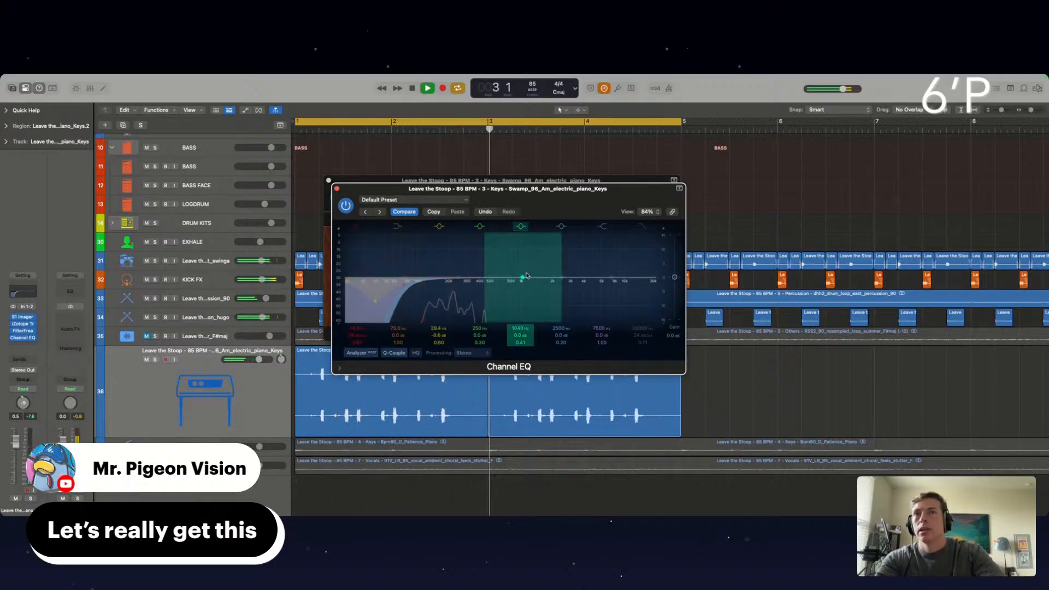
drag(521, 278, 577, 289)
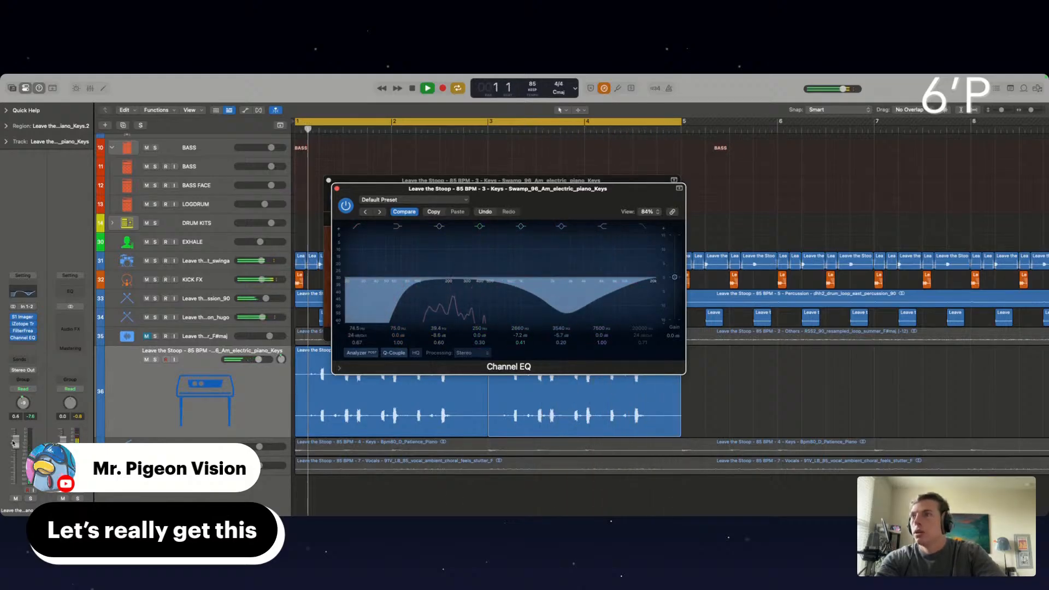
drag(13, 443, 14, 441)
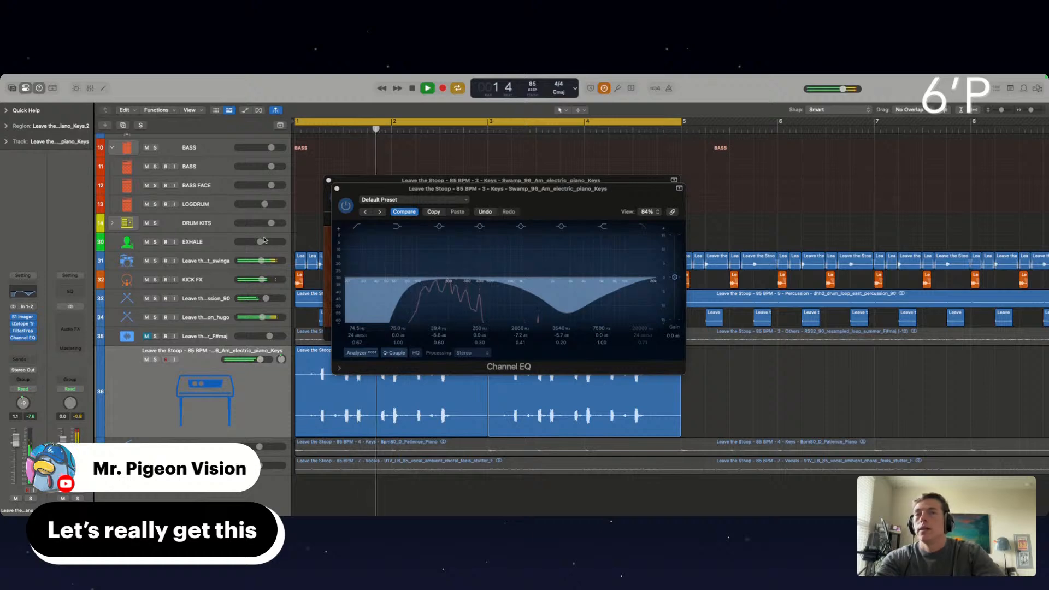
click(404, 289)
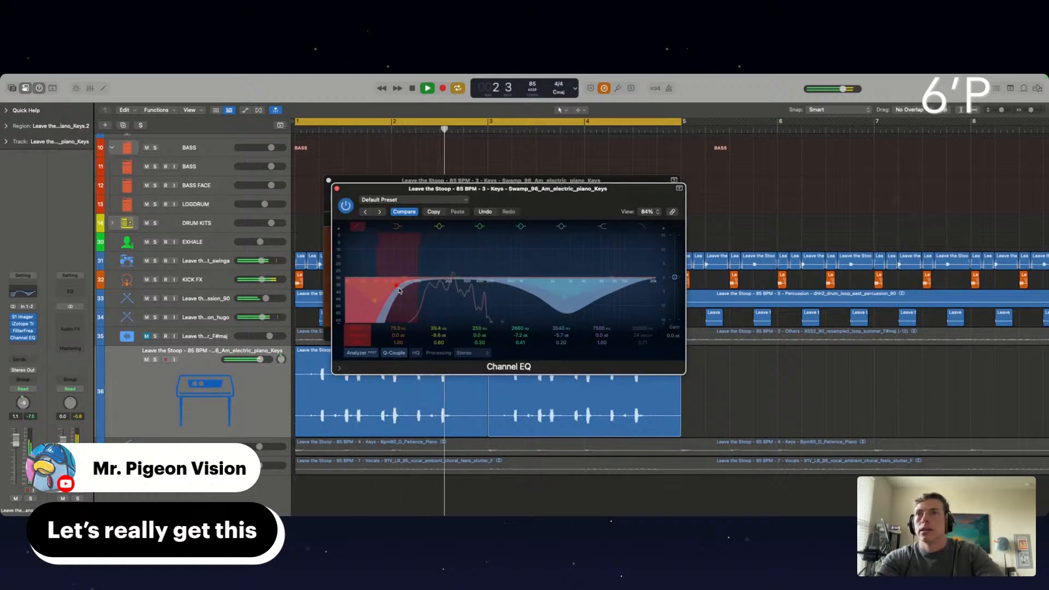
Insert the Spectral Gate filter after the Channel EQ on the electric piano track
click(23, 345)
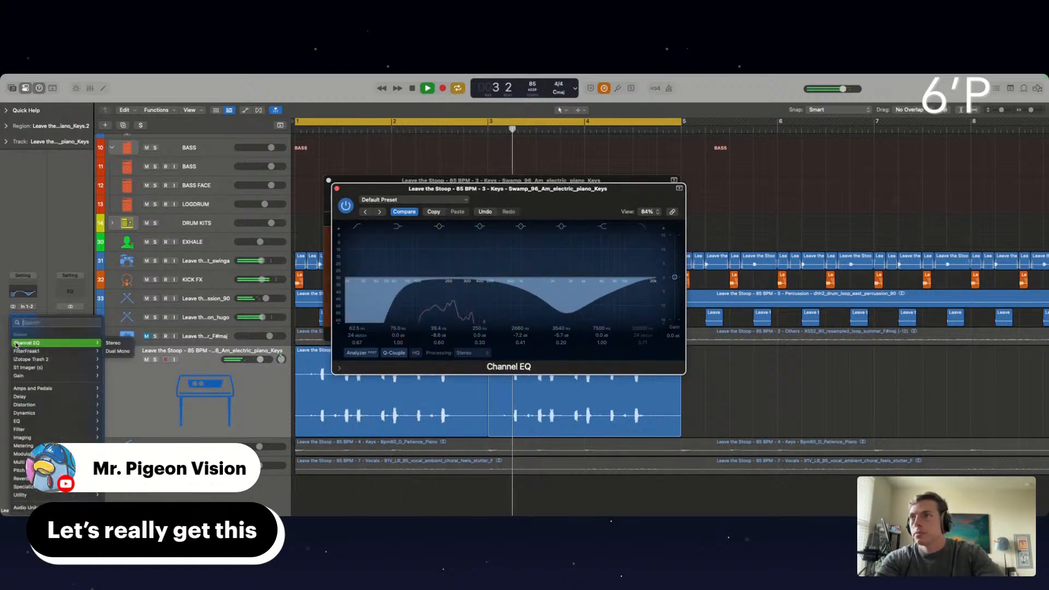
mouse_move(27, 431)
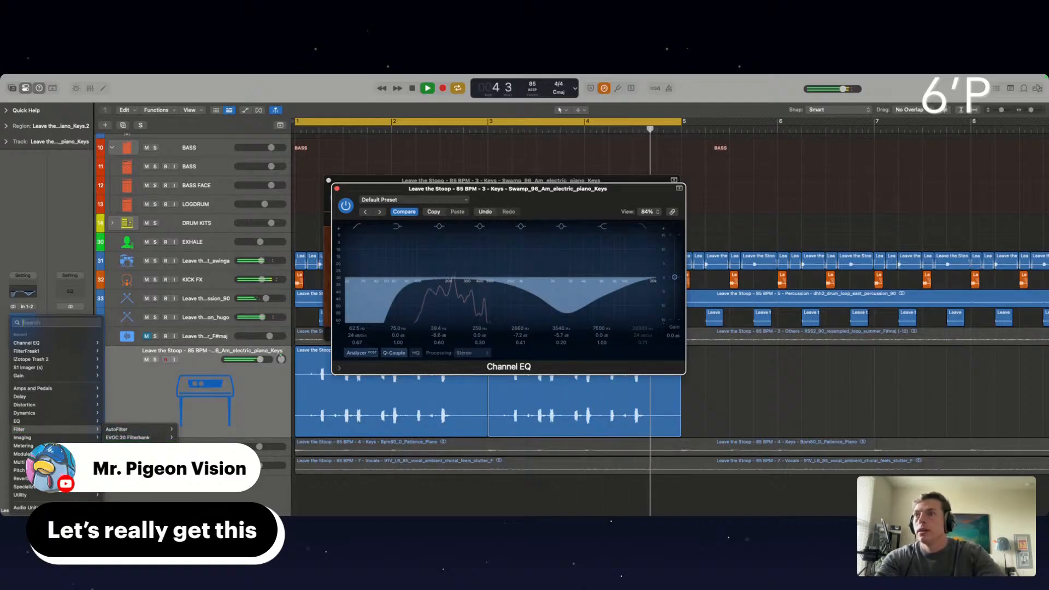
click(123, 462)
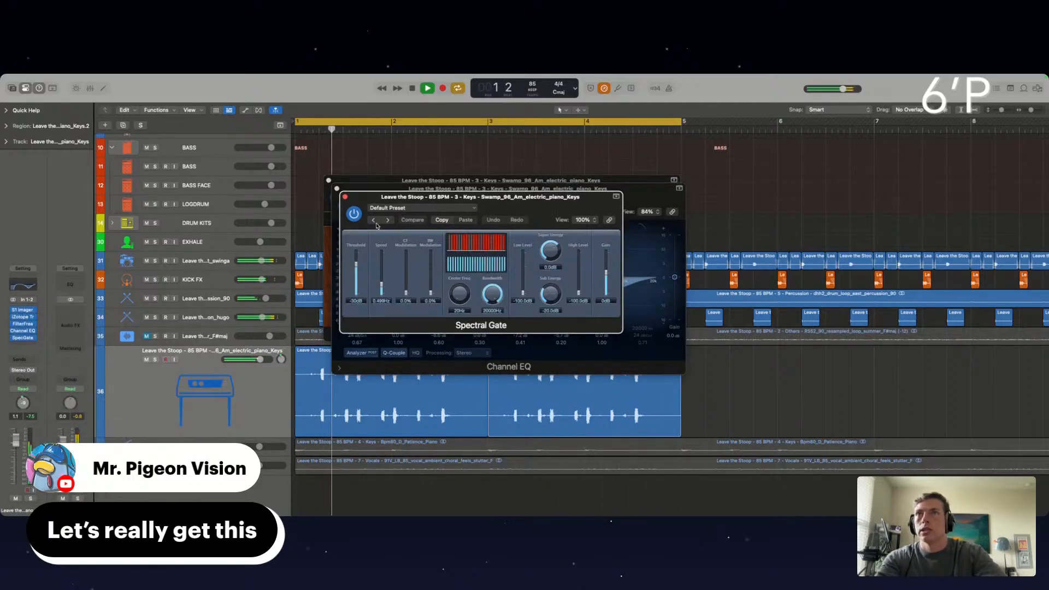
Try the Spectral Gate presets up to Spectral Shadow, lowering the threshold to -84 dB on Pure Super Energy and -87 dB on Spectral Shadow
click(387, 220)
click(387, 221)
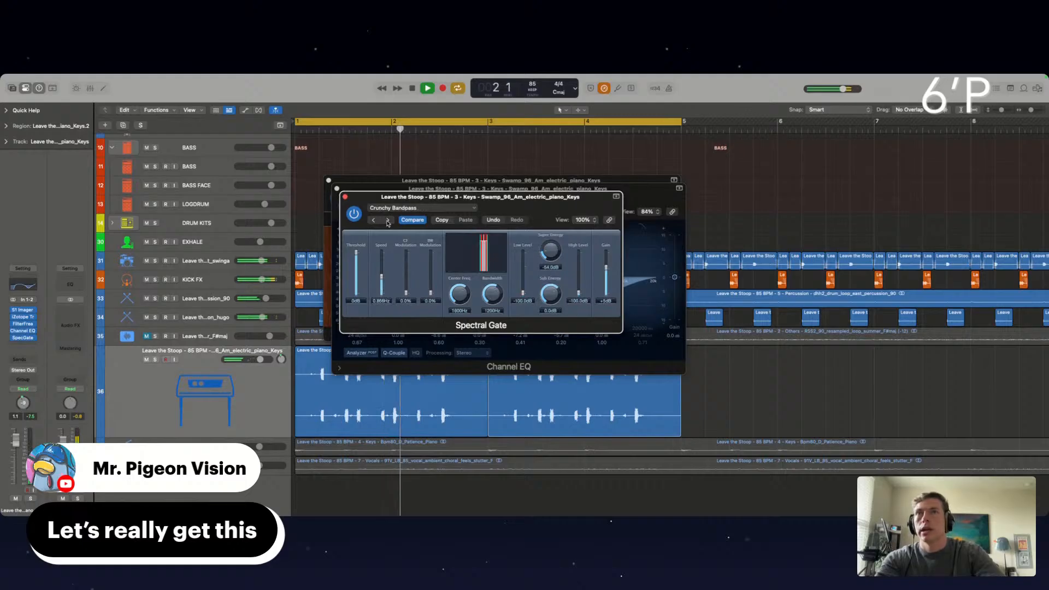
click(387, 221)
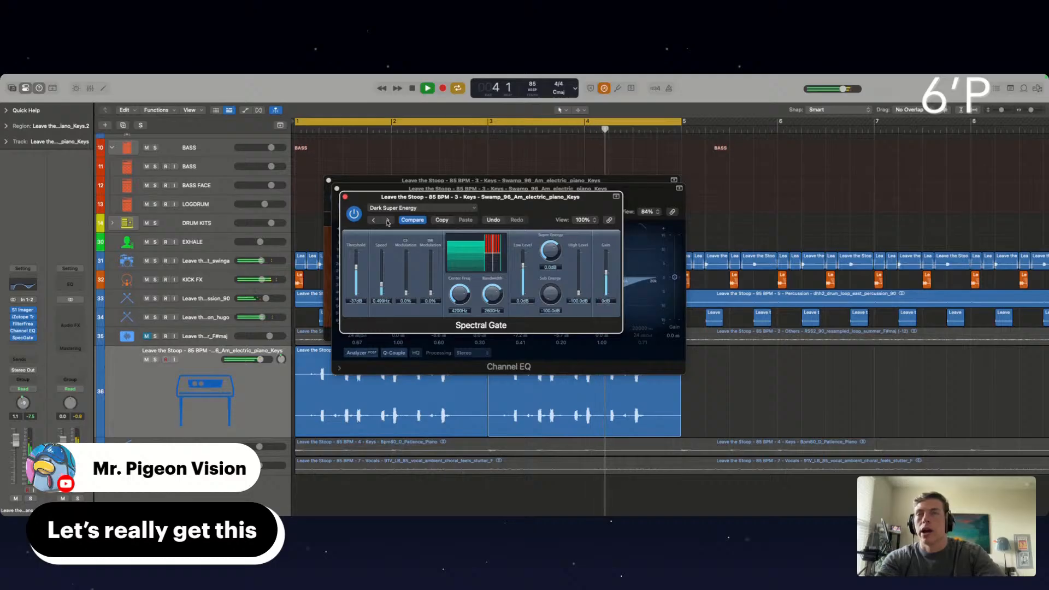
click(388, 221)
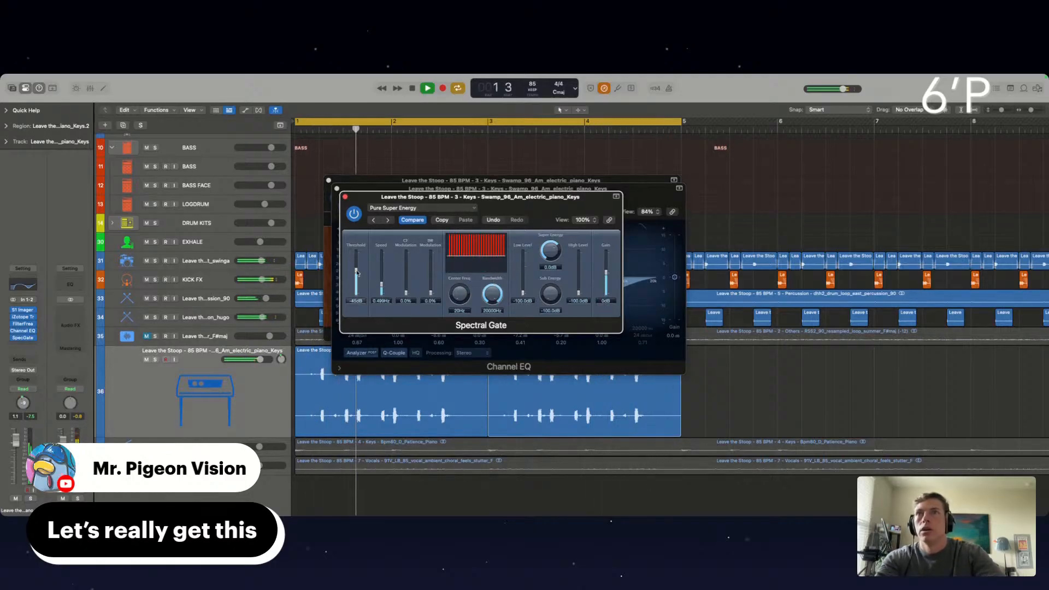
drag(357, 272, 356, 289)
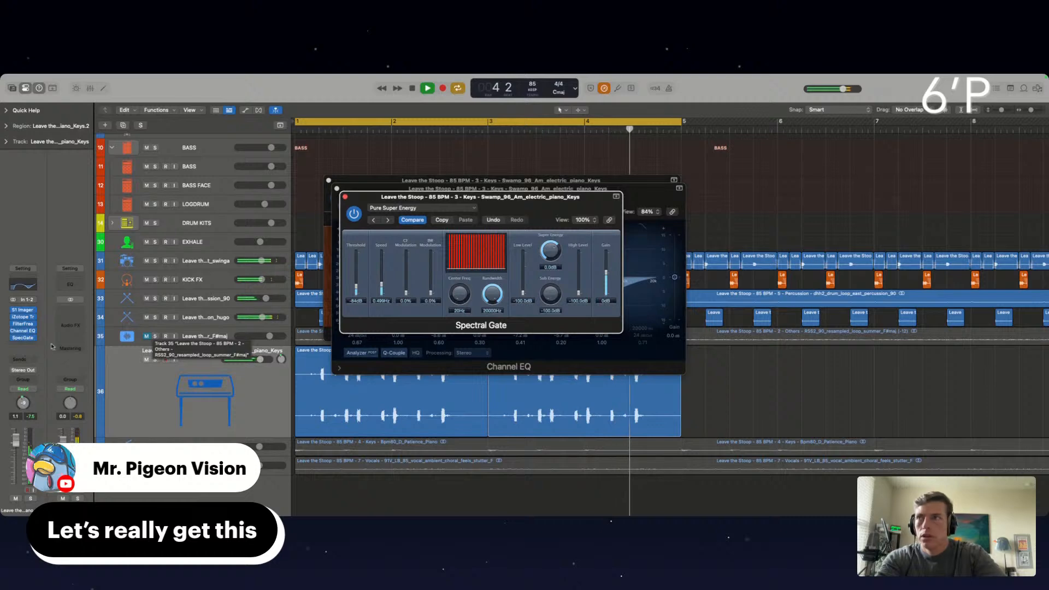
click(389, 220)
click(389, 220)
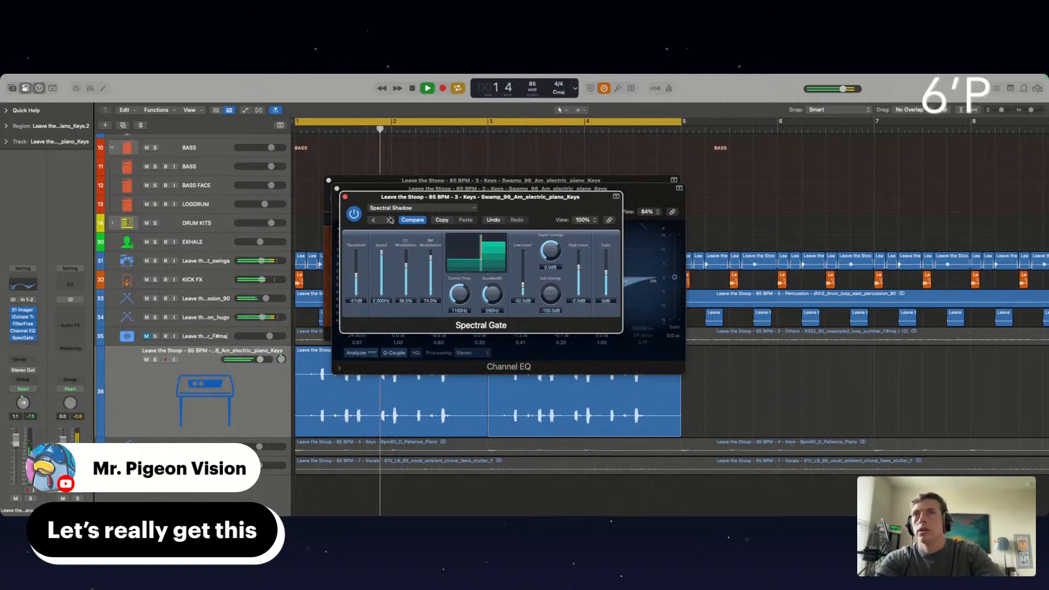
drag(359, 276, 359, 294)
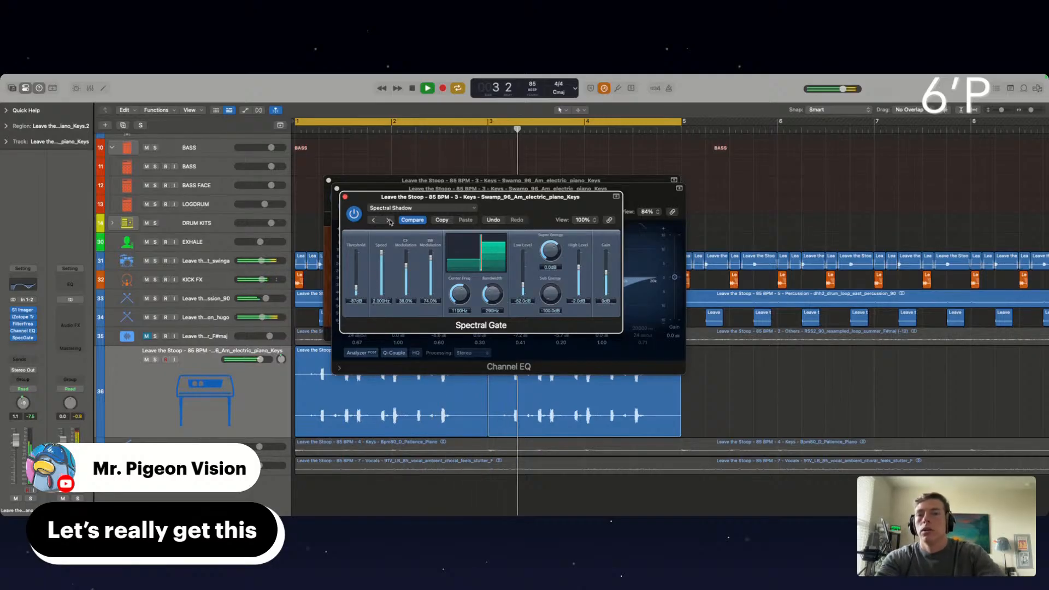
Mute the four drum and percussion tracks 31 to 34 to hear the electric piano on its own
scroll(492, 416, up, 6)
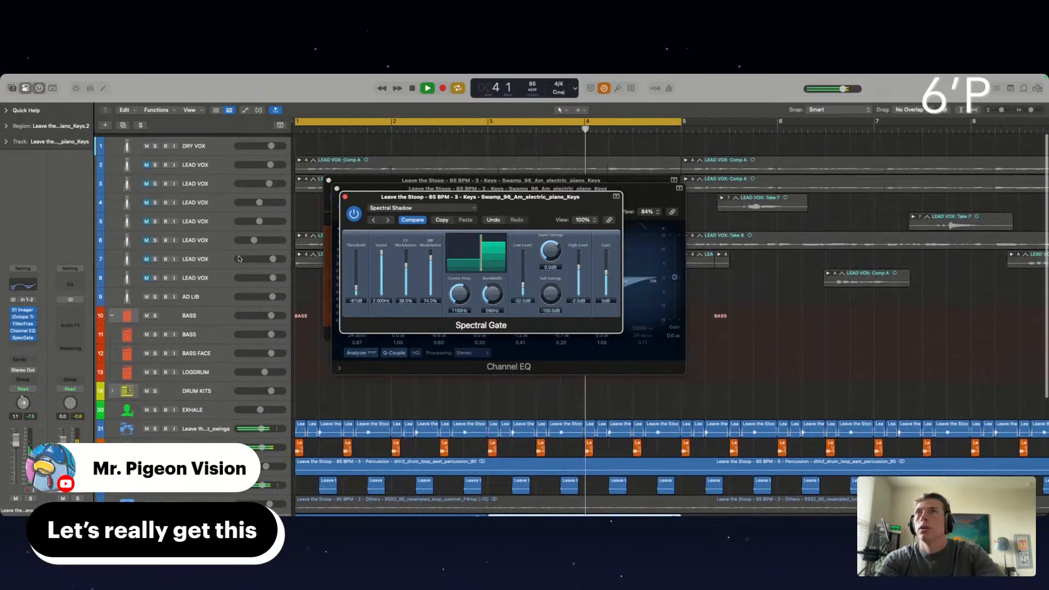
scroll(492, 416, down, 2)
drag(146, 376, 147, 433)
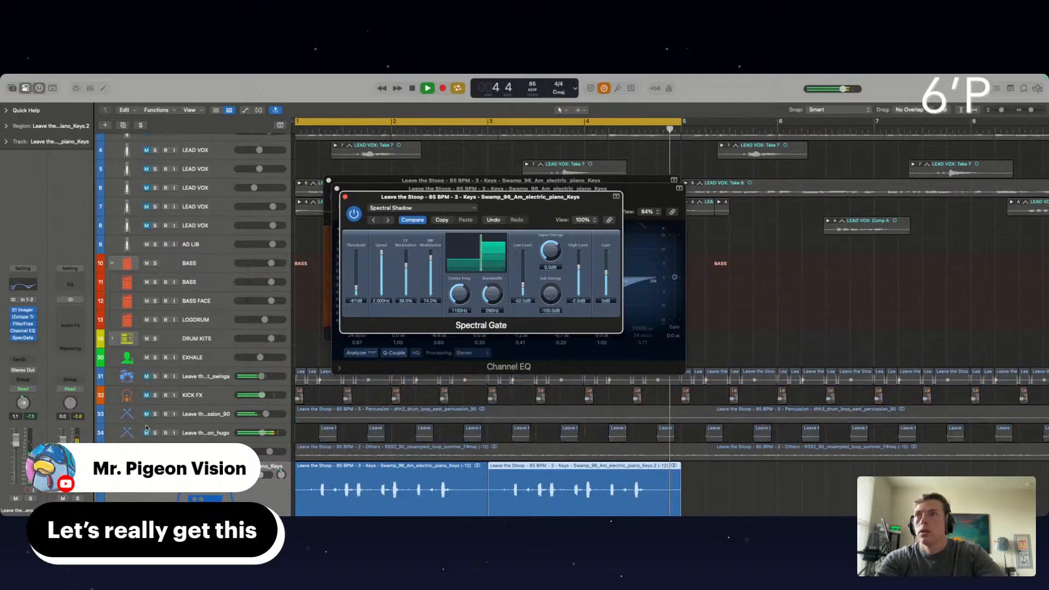
Audition the Sub Bulbs and Spectral Artifacts presets, and return to Pure Super Energy with the threshold at -100 dB
click(388, 221)
click(388, 221)
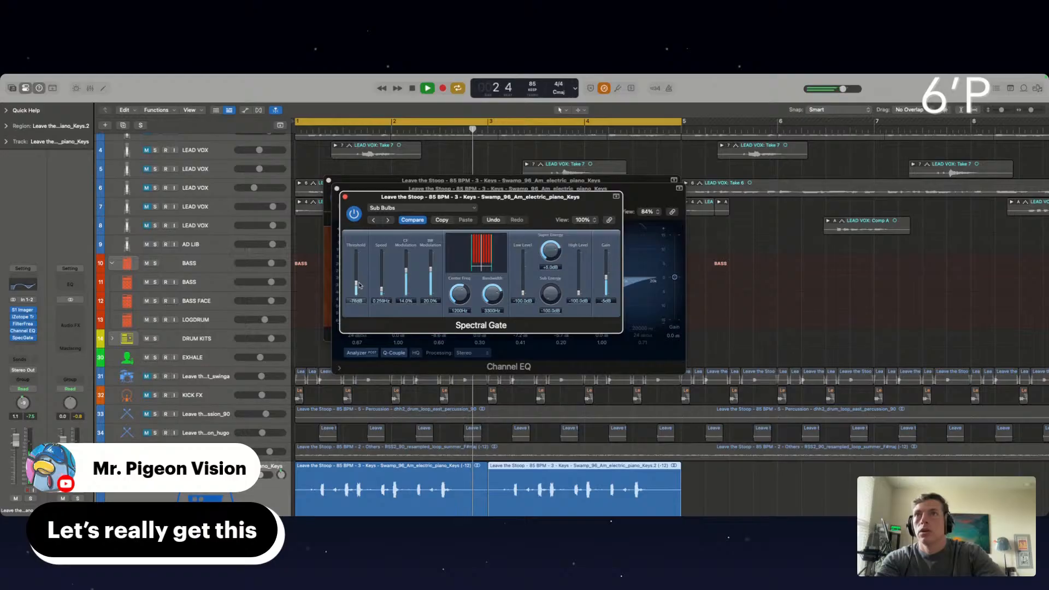
click(372, 221)
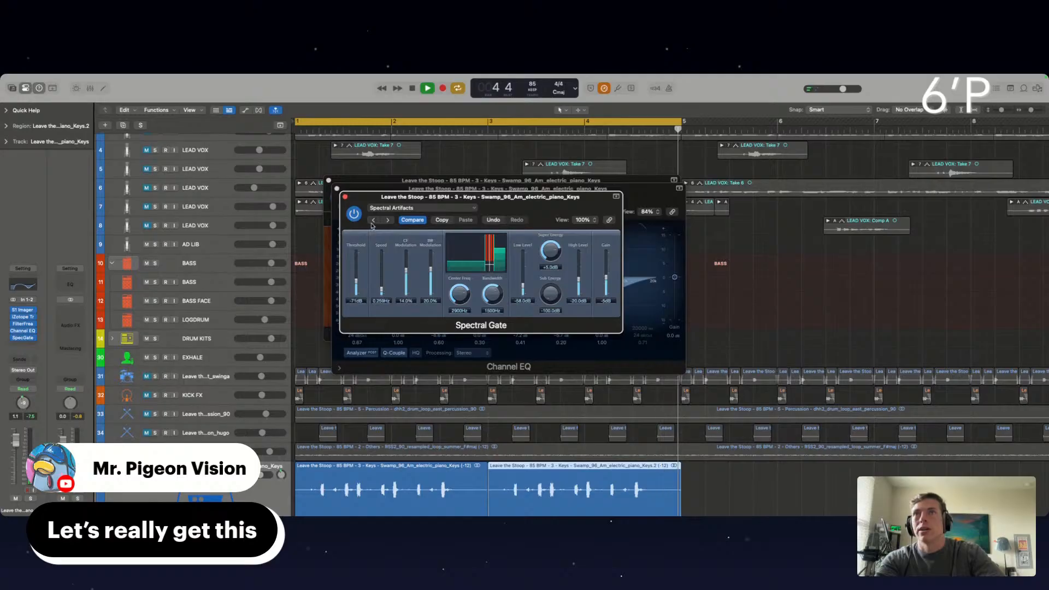
click(372, 221)
drag(356, 270, 356, 291)
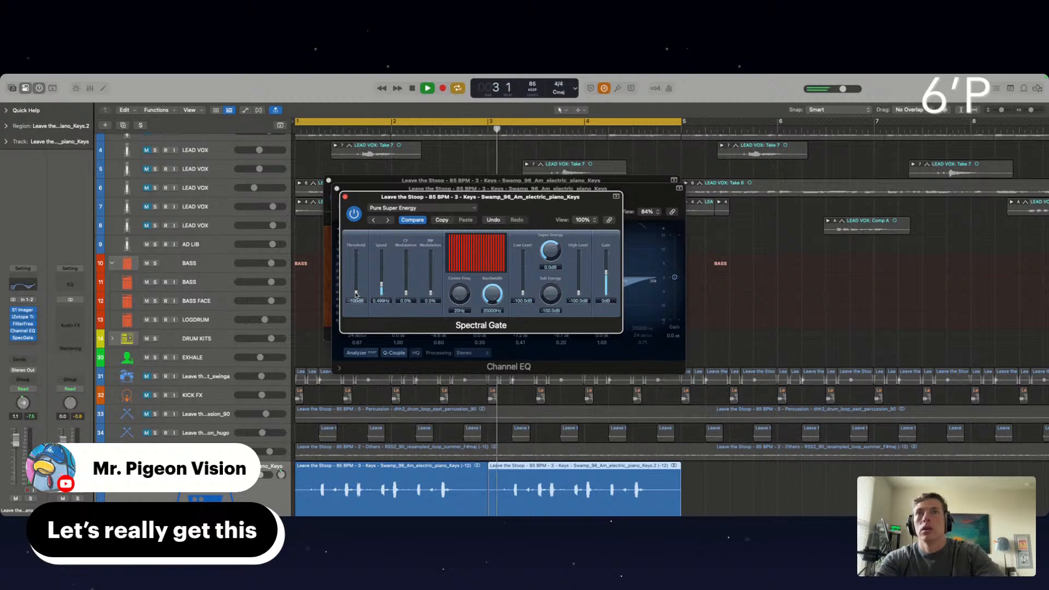
key(d)
key(d)
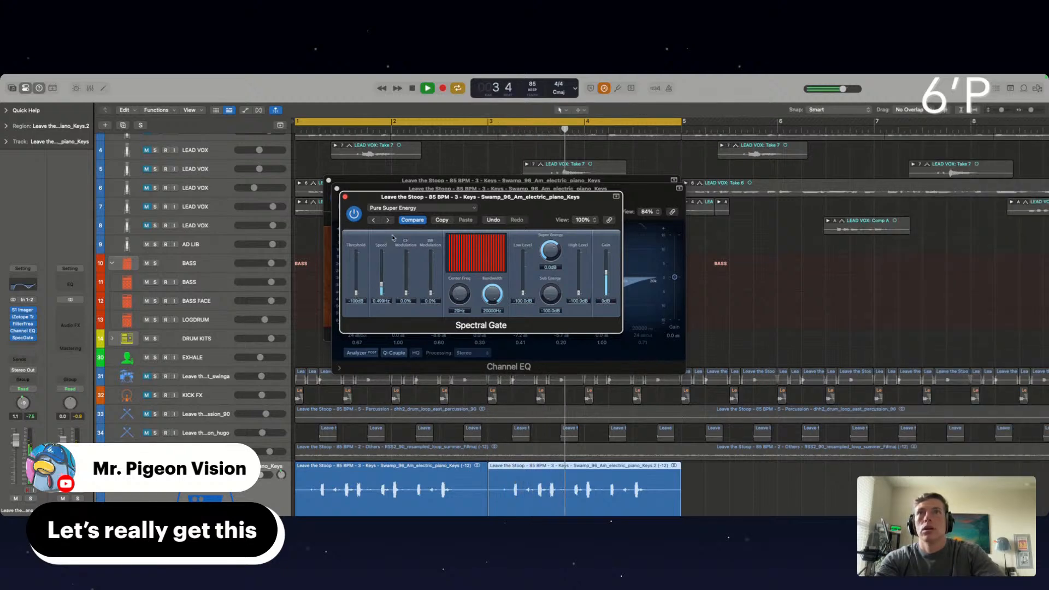
Load the Dark Super Energy preset in Spectral Gate with the threshold at about -78 dB, and unmute drum and percussion tracks 31 to 34
click(374, 220)
drag(356, 275, 356, 288)
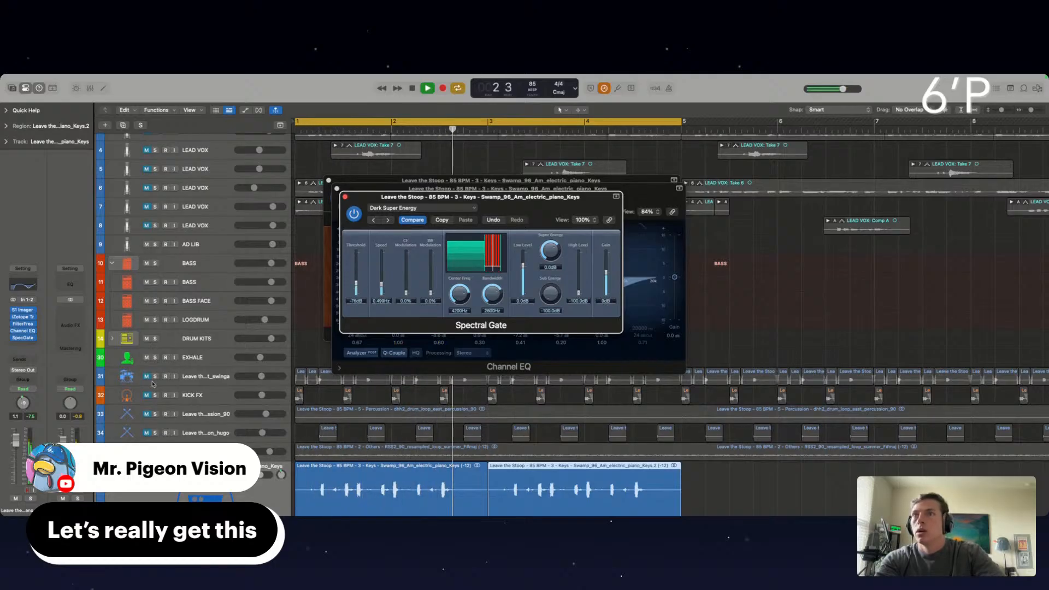
drag(147, 376, 147, 433)
scroll(338, 384, down, 1)
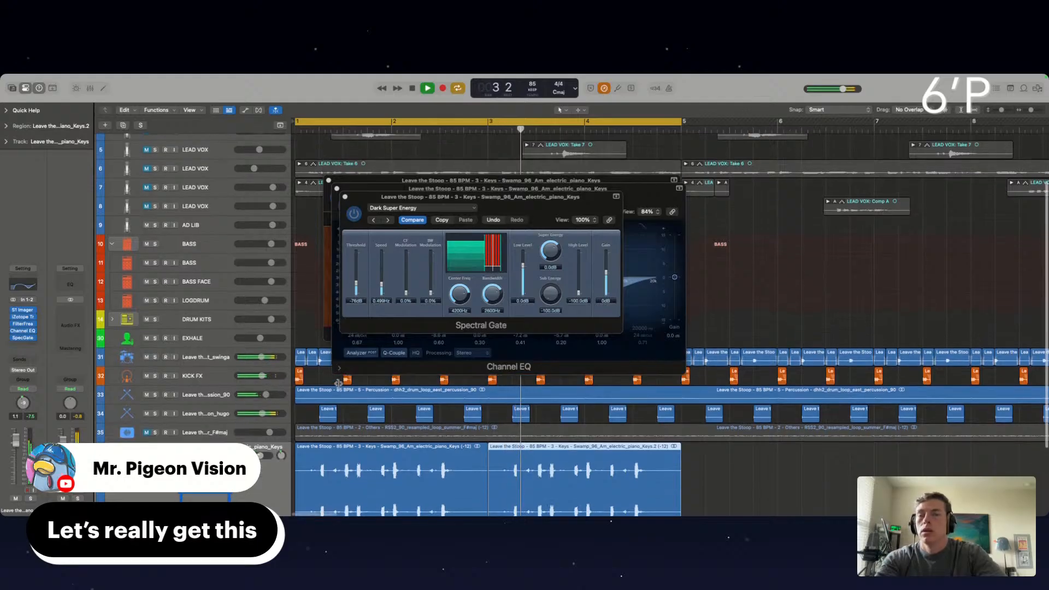
Insert the Waves MV2 (s) plug-in after Spectral Gate on the electric piano track
click(23, 338)
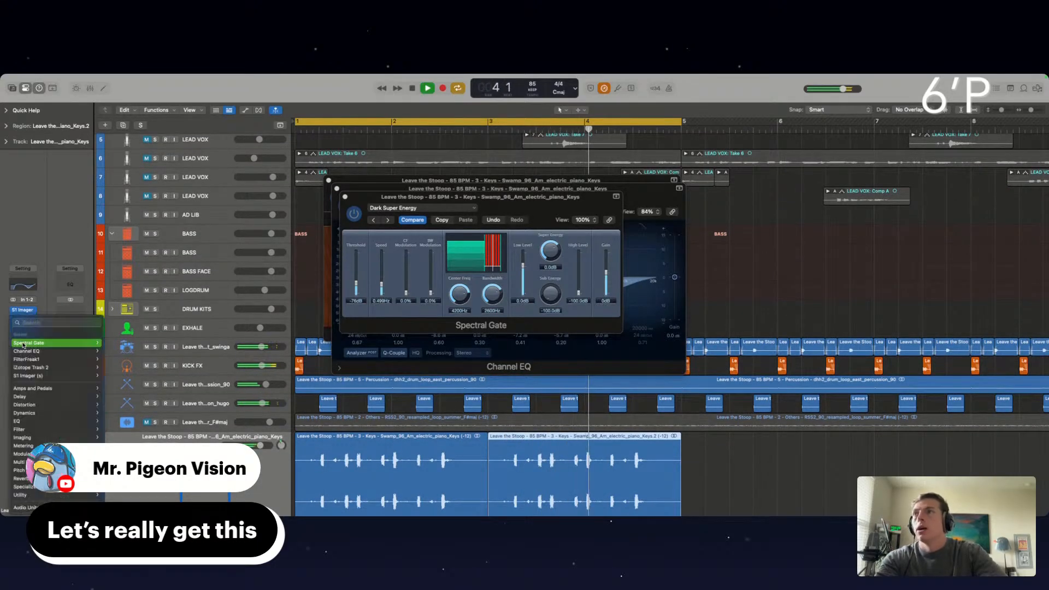
mouse_move(26, 508)
mouse_move(116, 507)
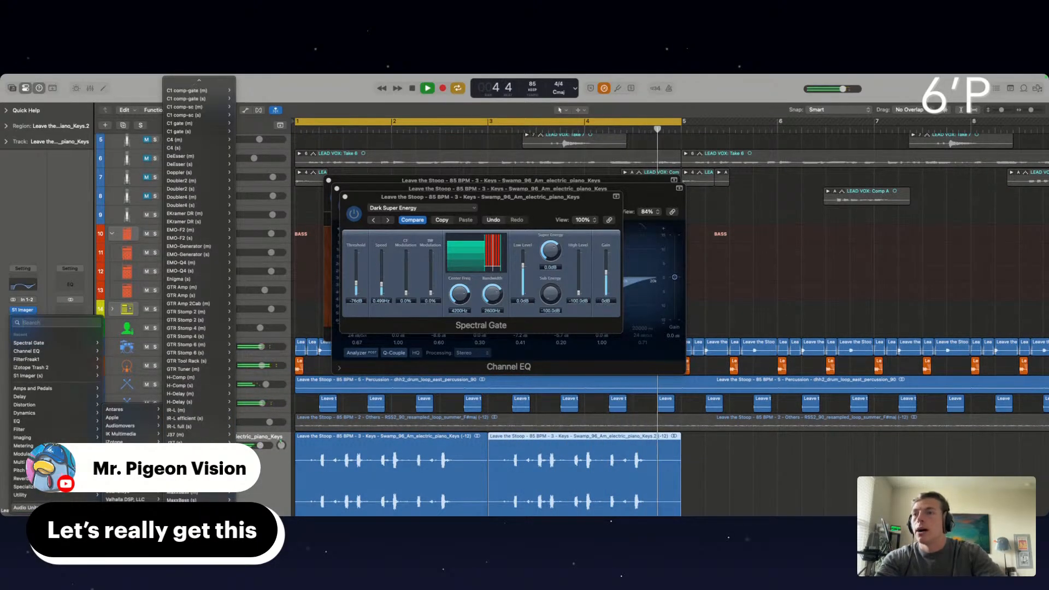
scroll(199, 507, down, 4)
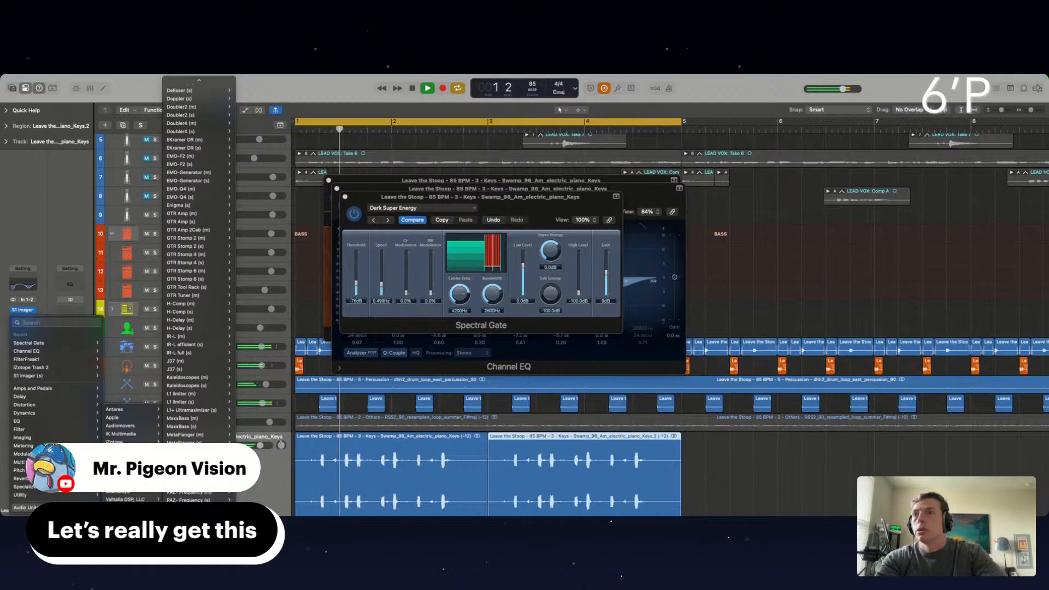
click(181, 475)
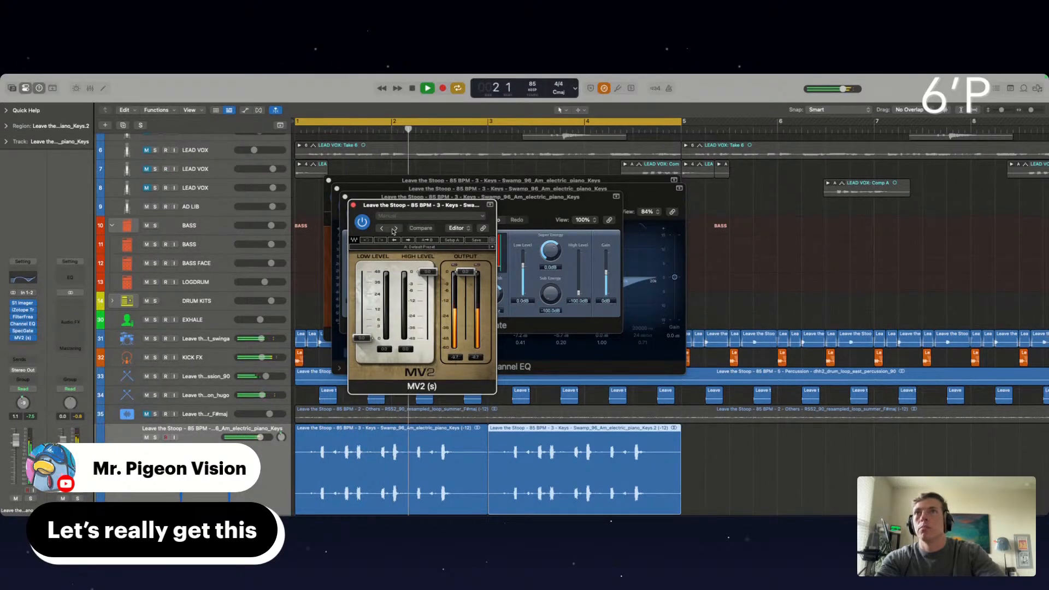
Audition the Loud and Louder presets in the MV2 plug-in and settle on Loud
click(395, 229)
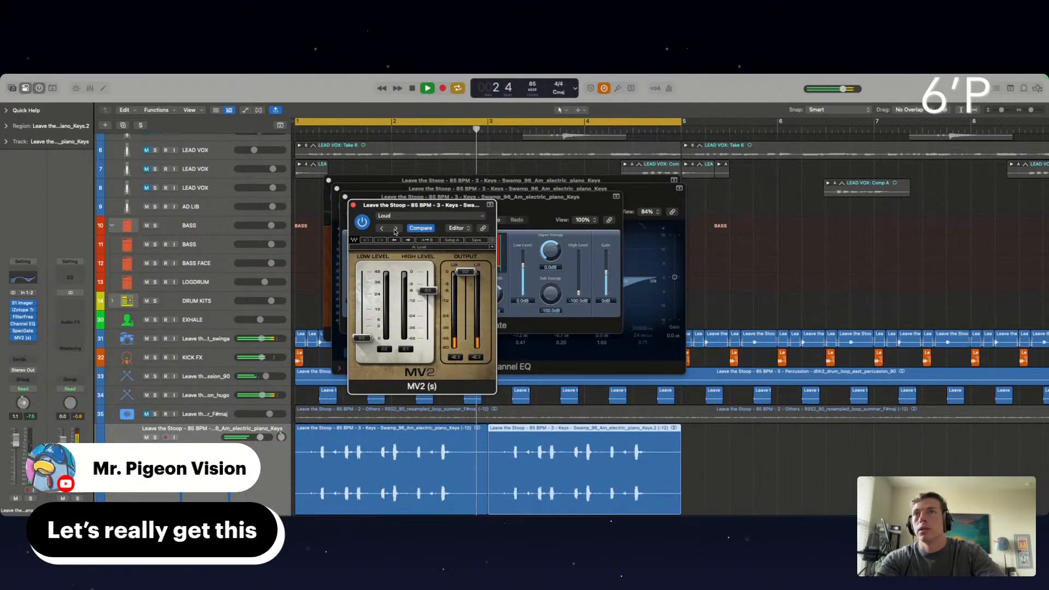
click(395, 229)
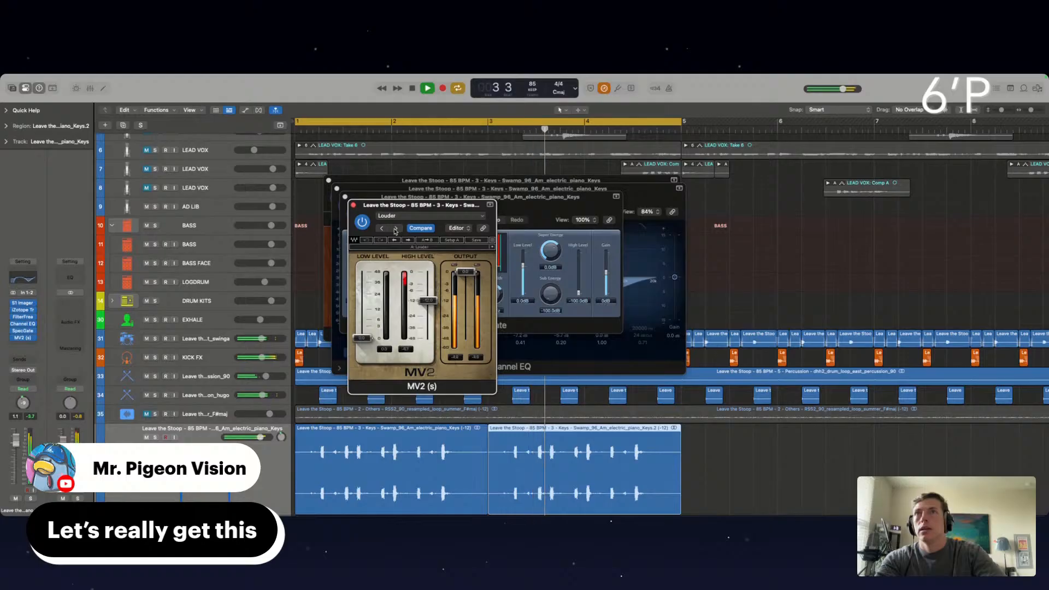
click(383, 229)
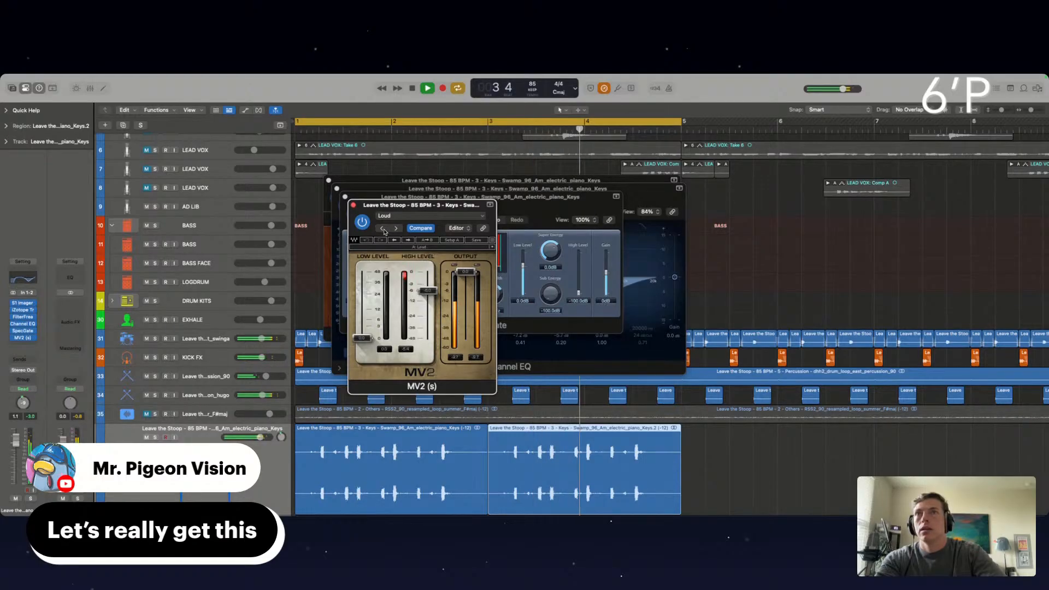
Insert a Channel EQ after MV2 on the electric piano track and cut the lows, with the 47.2 Hz shelf at -11.4 dB and the next band at -7.8 dB
click(21, 345)
click(41, 361)
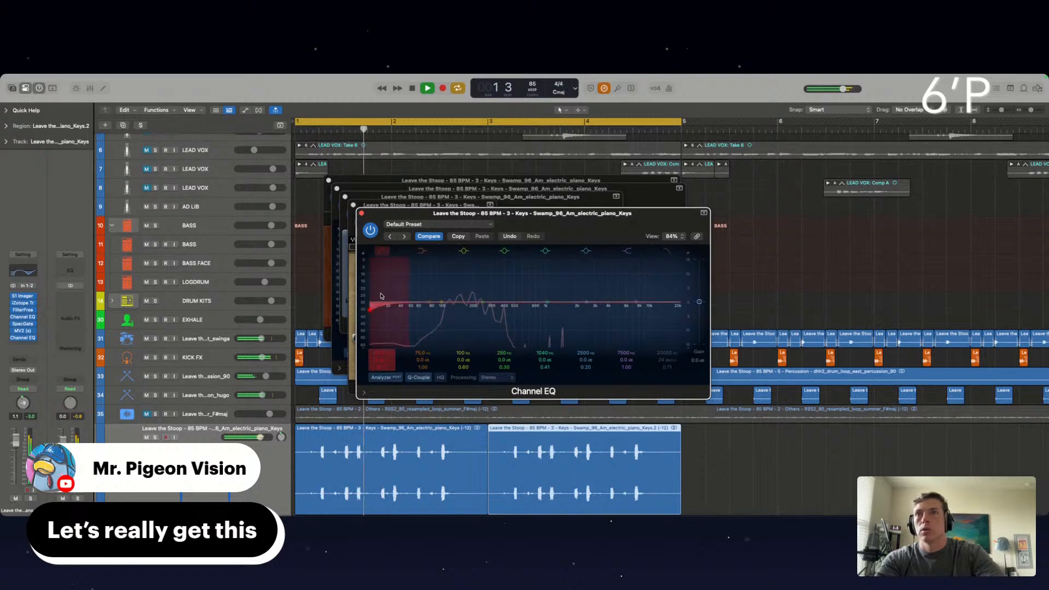
drag(381, 295, 407, 313)
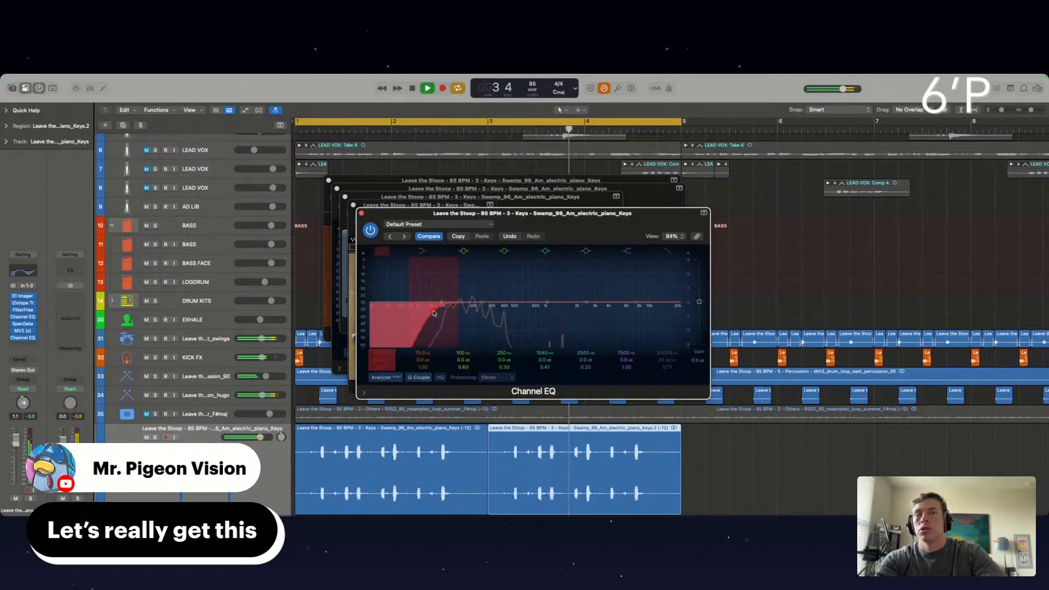
mouse_move(436, 313)
mouse_down()
mouse_move(411, 337)
mouse_move(436, 318)
mouse_up()
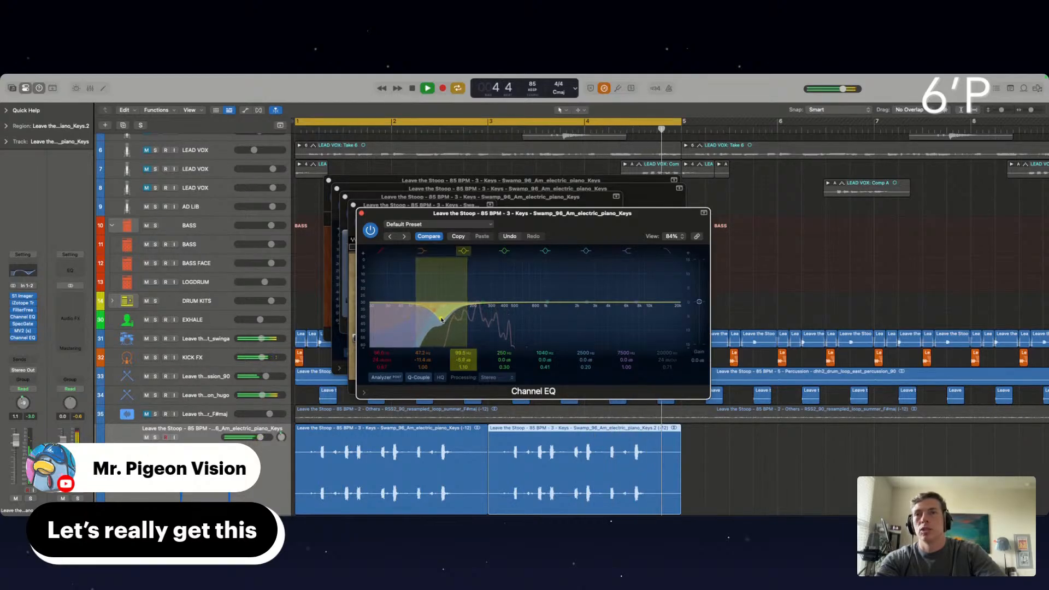
drag(442, 320, 440, 325)
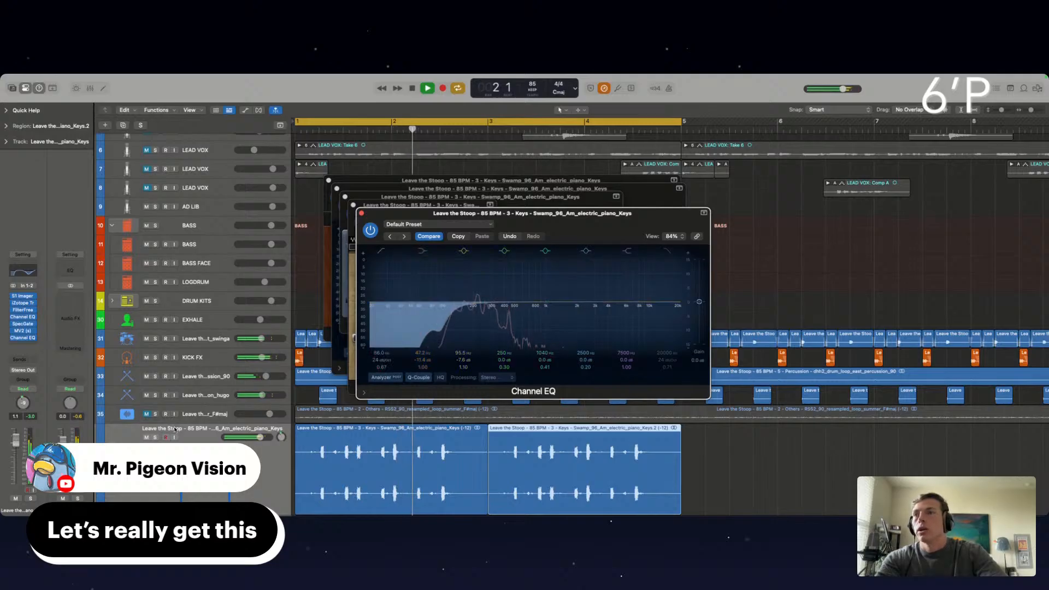
Solo the electric piano to widen the EQ's low bell cut to Q 0.75 at 97 Hz, then unsolo it and lower the shelf to -13.2 dB
click(155, 437)
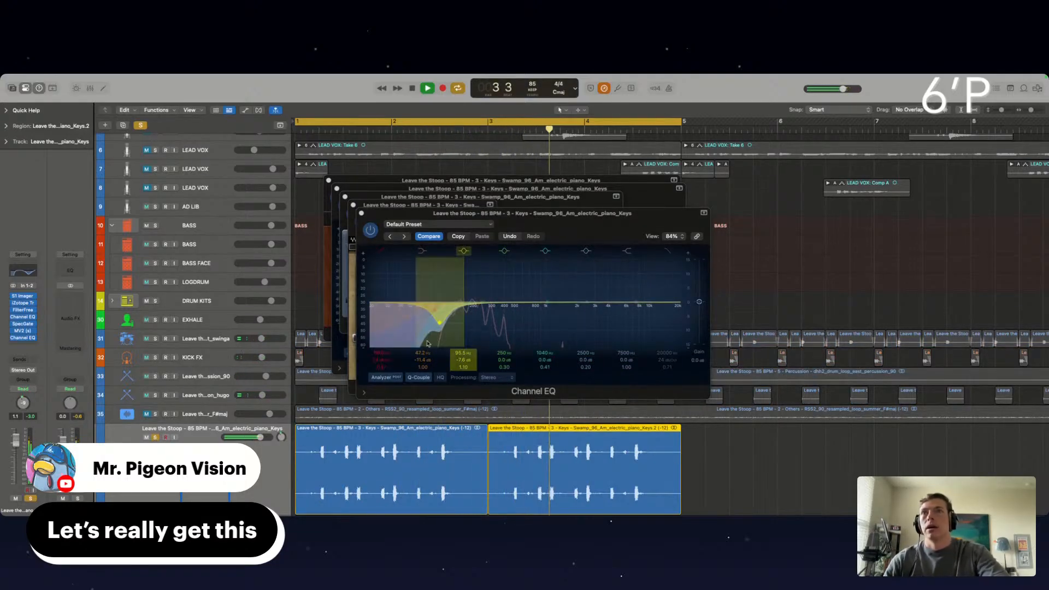
click(443, 323)
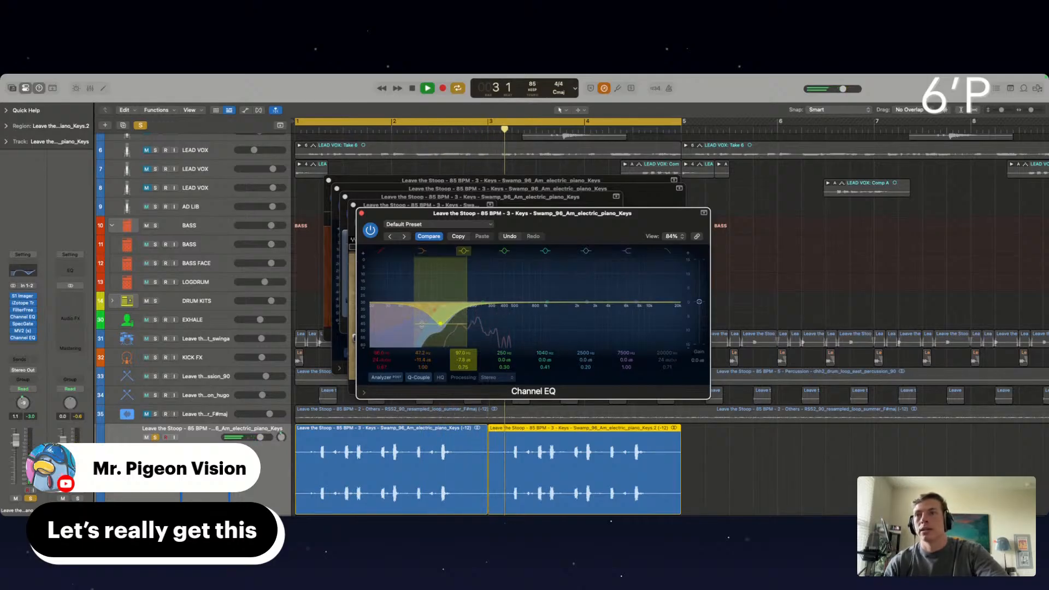
click(155, 437)
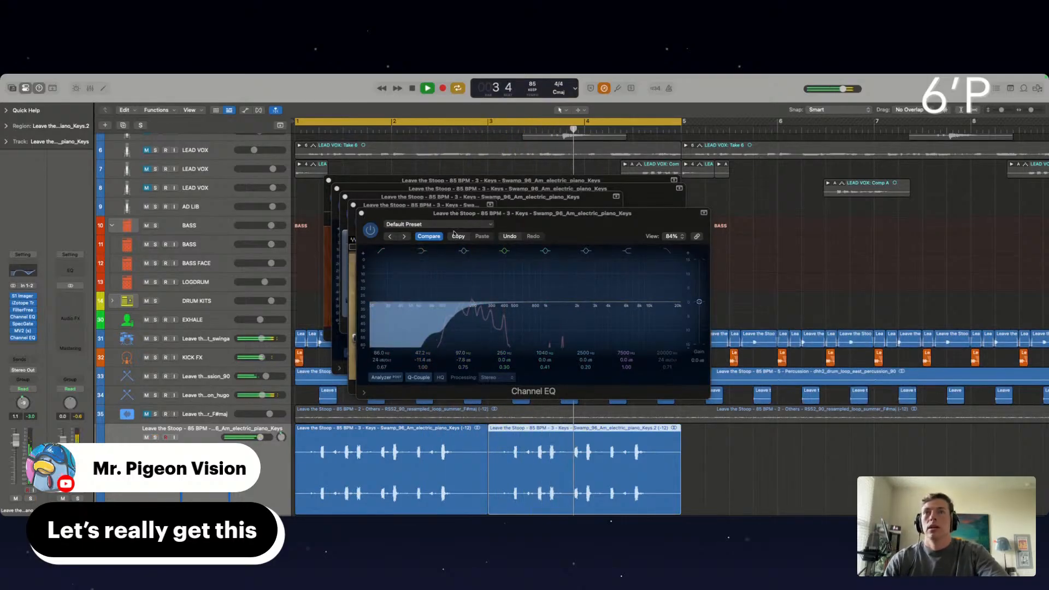
click(412, 319)
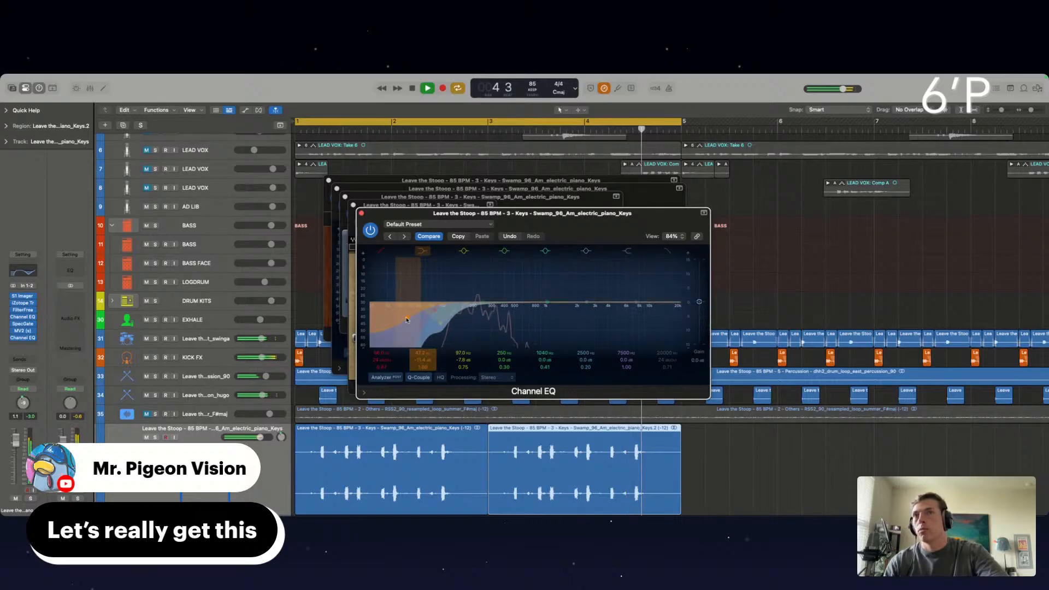
Close all the open plug-in windows of the electric piano track
click(361, 213)
click(353, 205)
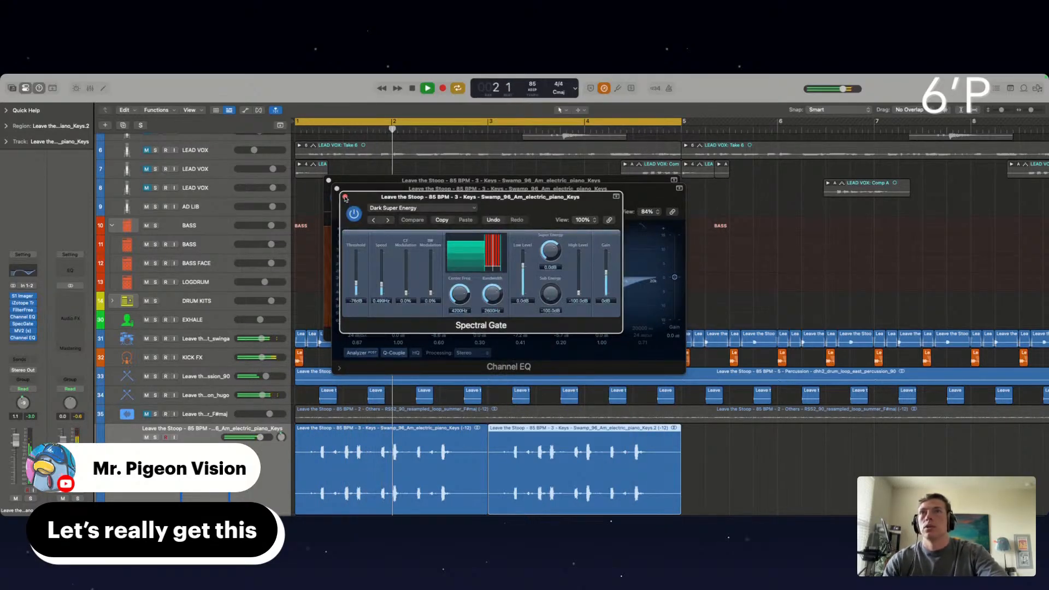
click(345, 197)
click(336, 188)
click(329, 181)
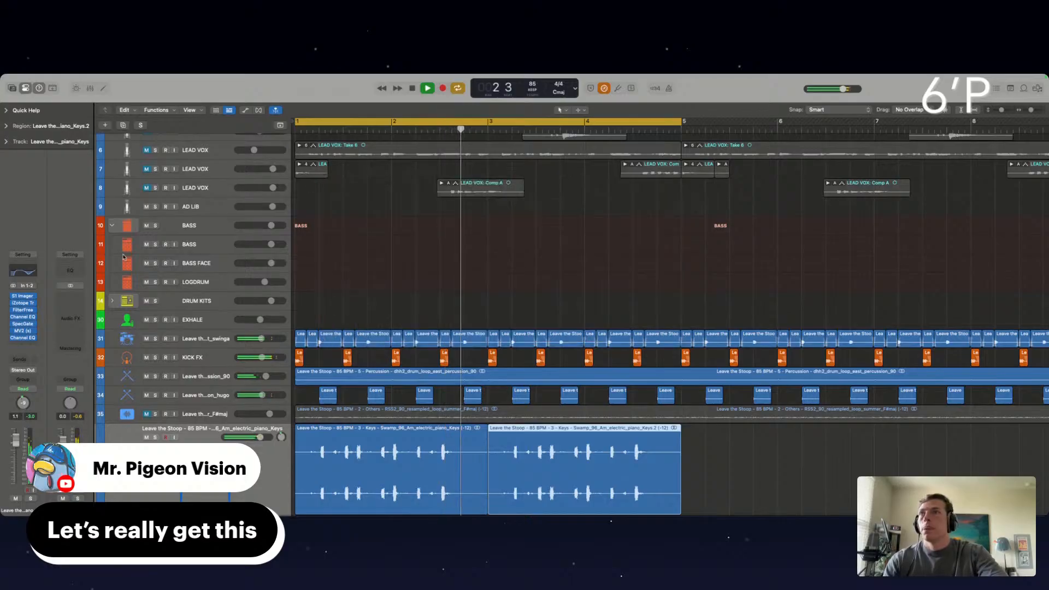
Insert the Waves RCompressor (s) after iZotope Trash 2 on the electric piano track, and close the Trash 2 window
click(23, 304)
click(34, 303)
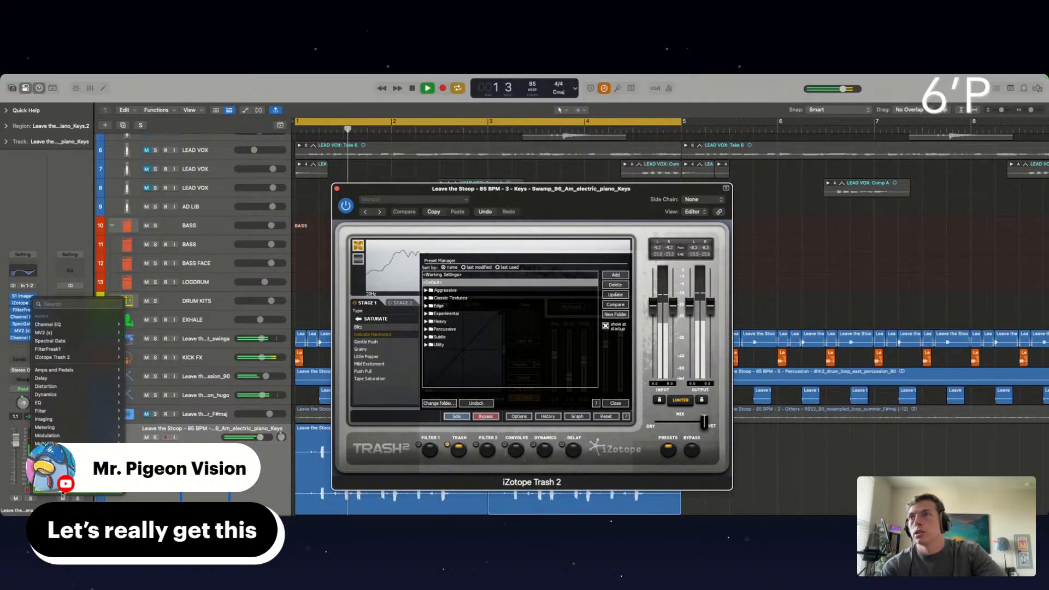
mouse_move(76, 490)
mouse_move(145, 507)
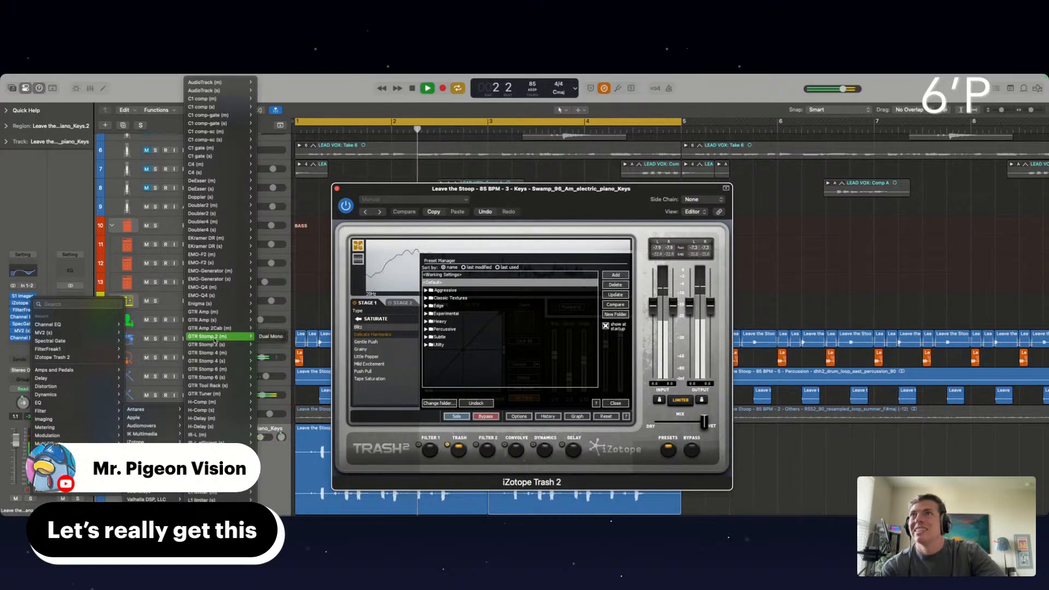
scroll(215, 340, down, 10)
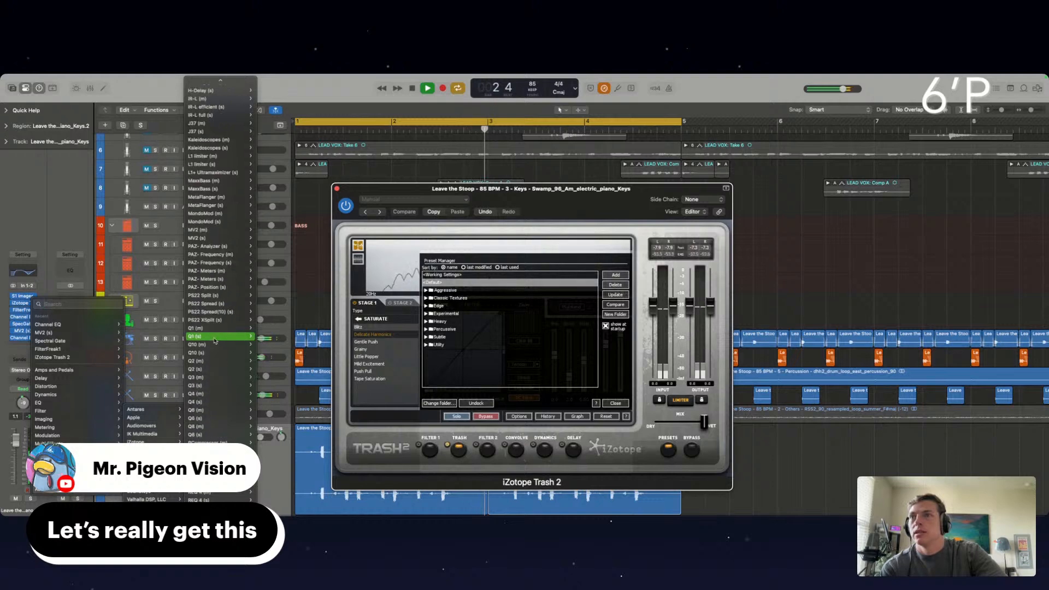
click(307, 284)
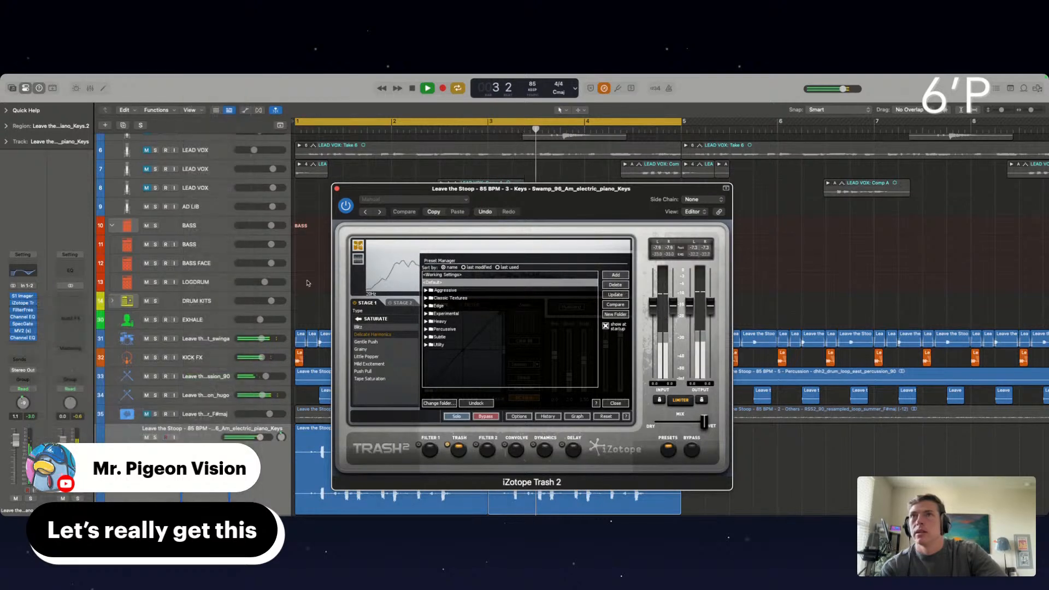
click(336, 189)
click(29, 304)
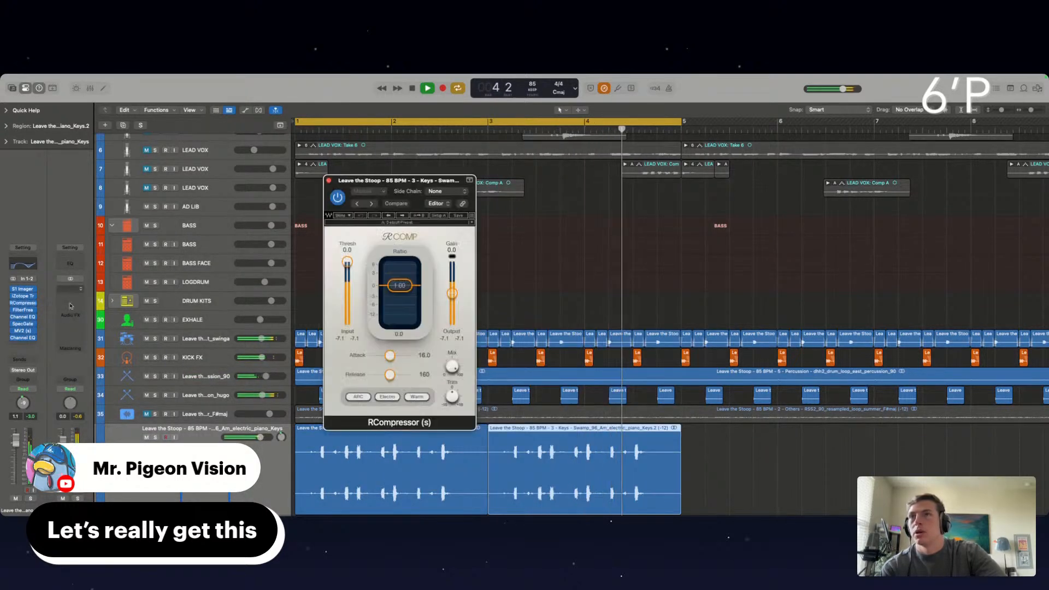
Set RCompressor to a -26.3 threshold, 2.50 ratio and 1.4 gain, and close its window
drag(347, 271, 341, 324)
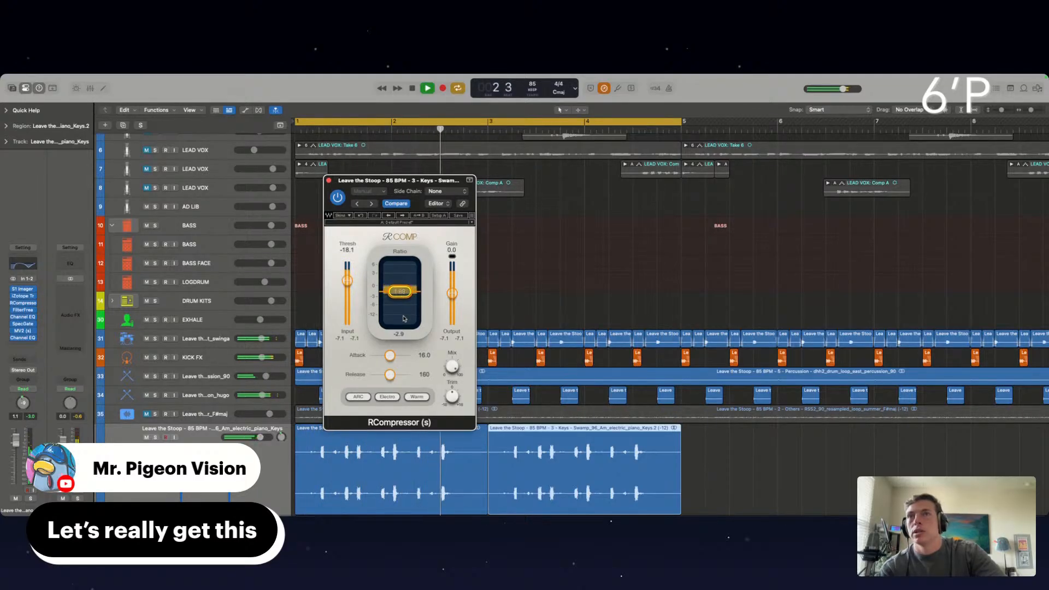
drag(402, 331, 402, 342)
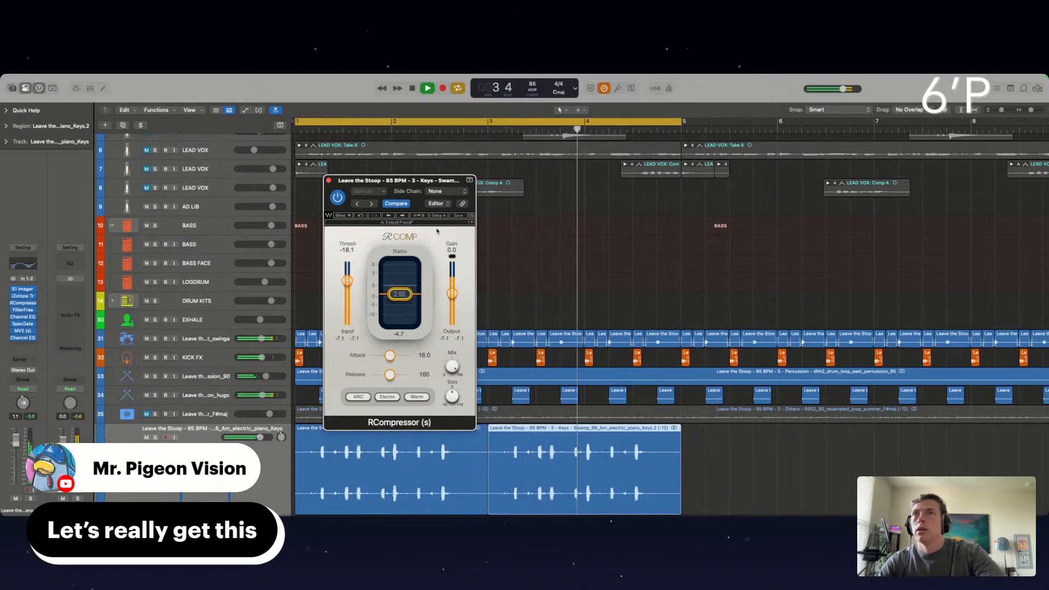
drag(345, 288, 337, 323)
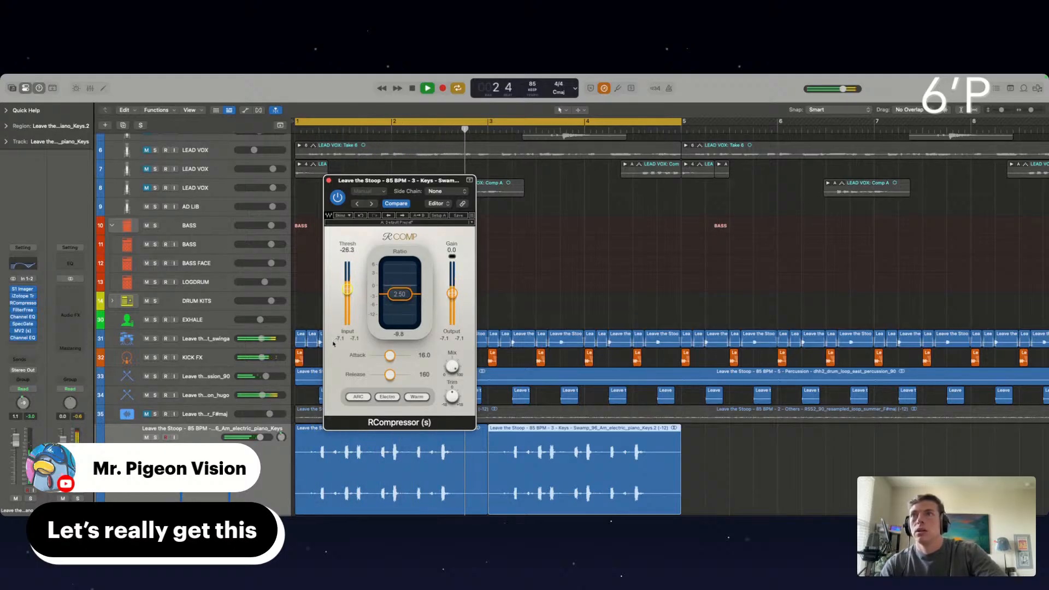
drag(452, 294, 452, 287)
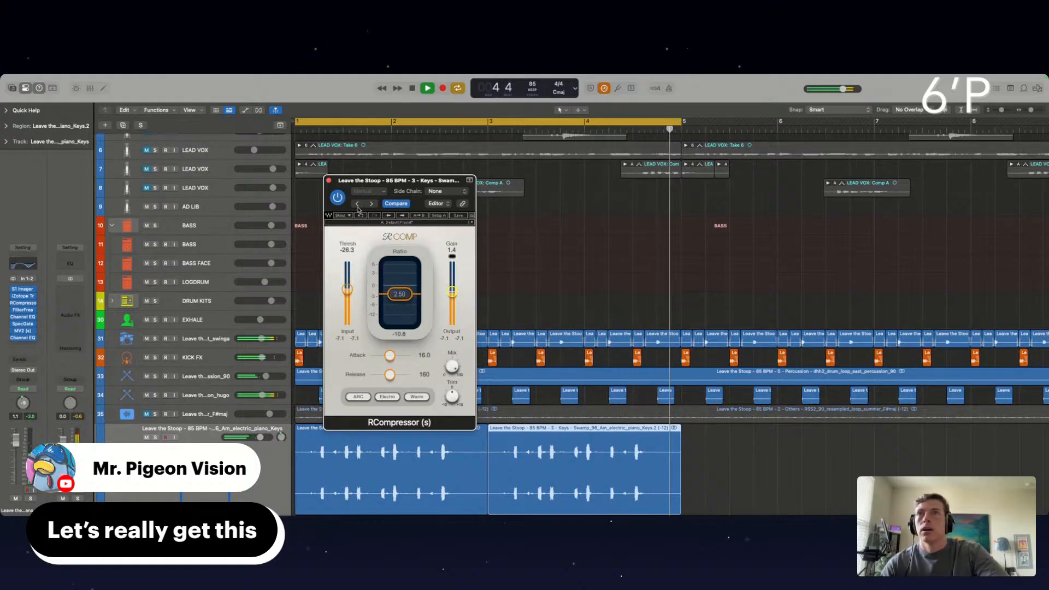
click(329, 181)
Unmute the resampled summer loop on track 35 and narrow its stereo width in the S1 Imager
scroll(236, 389, down, 3)
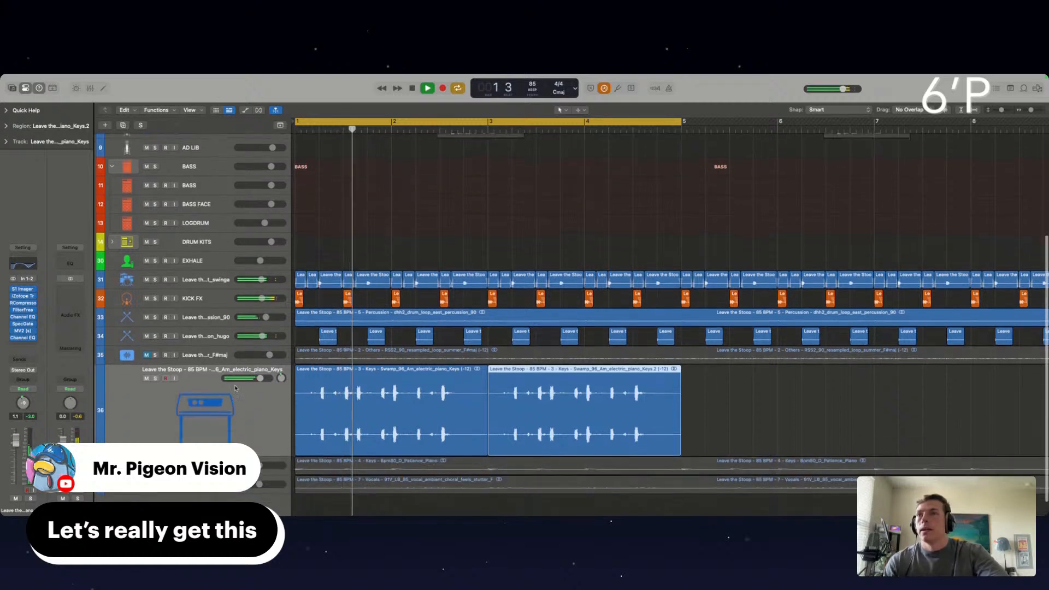
click(147, 355)
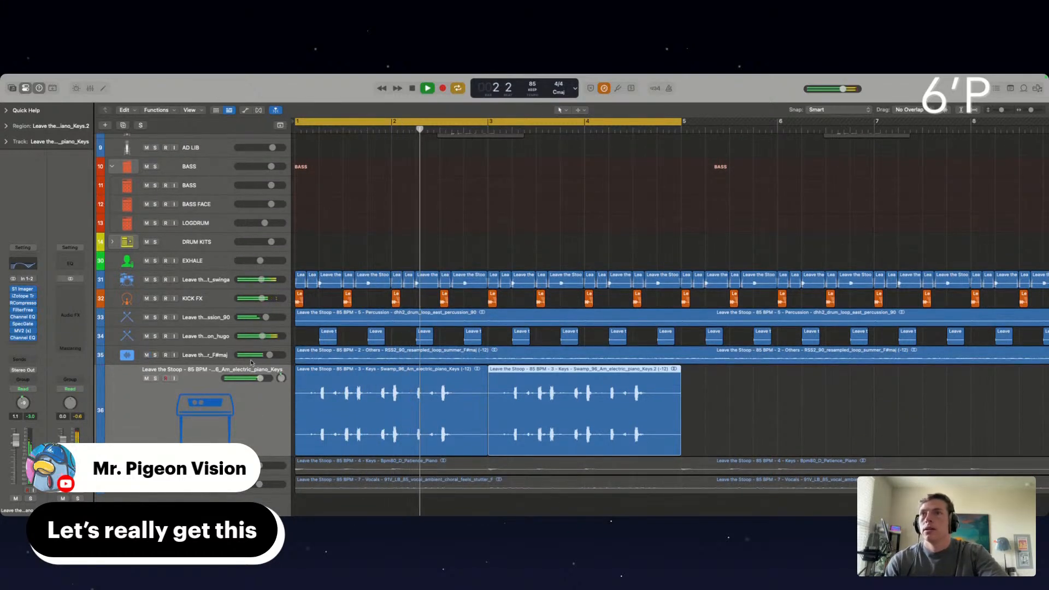
scroll(251, 367, down, 1)
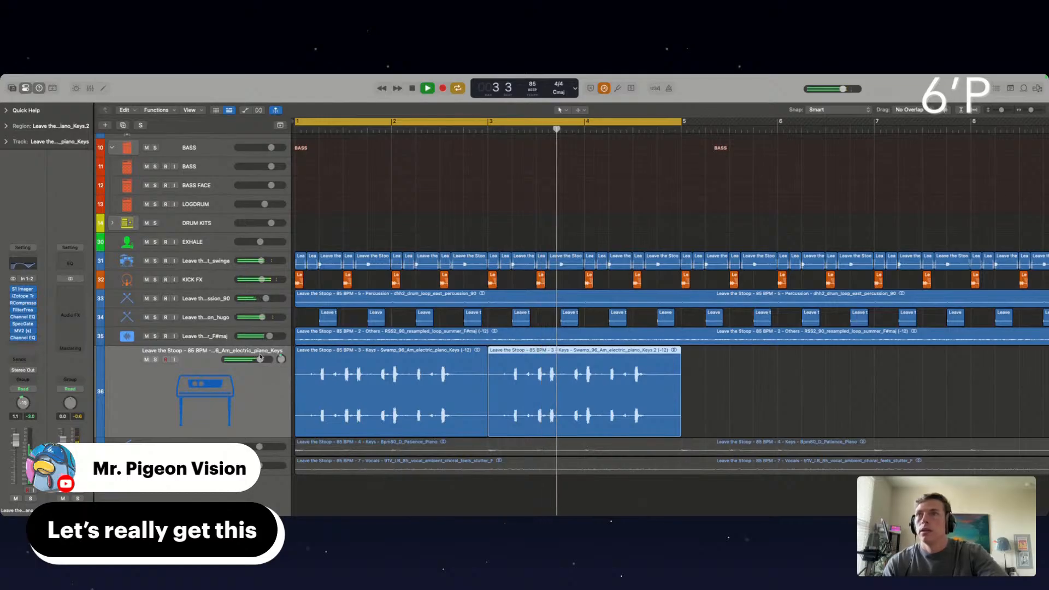
key(Up)
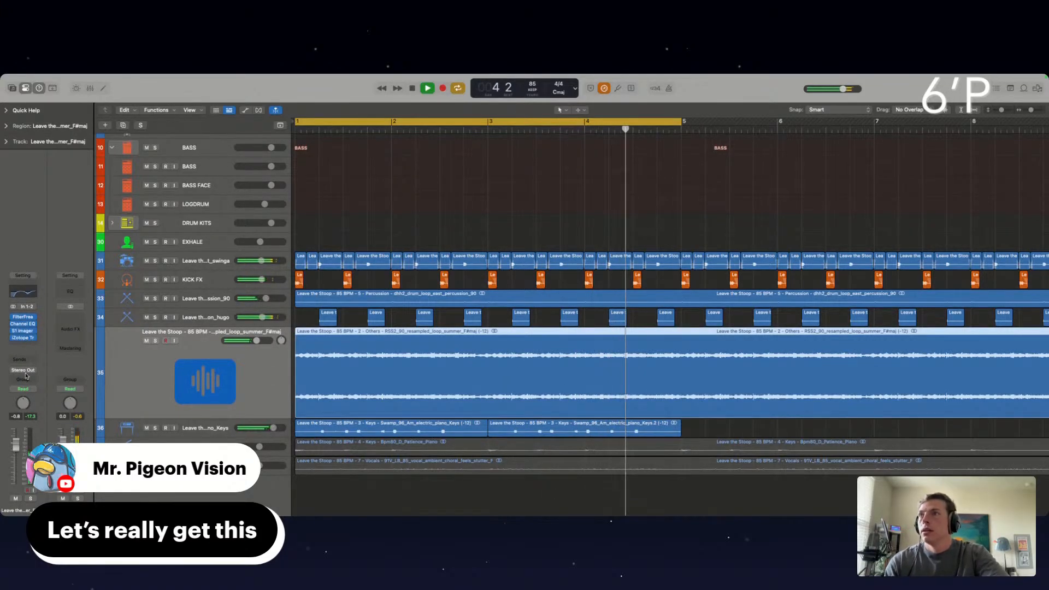
click(22, 331)
drag(364, 280, 374, 323)
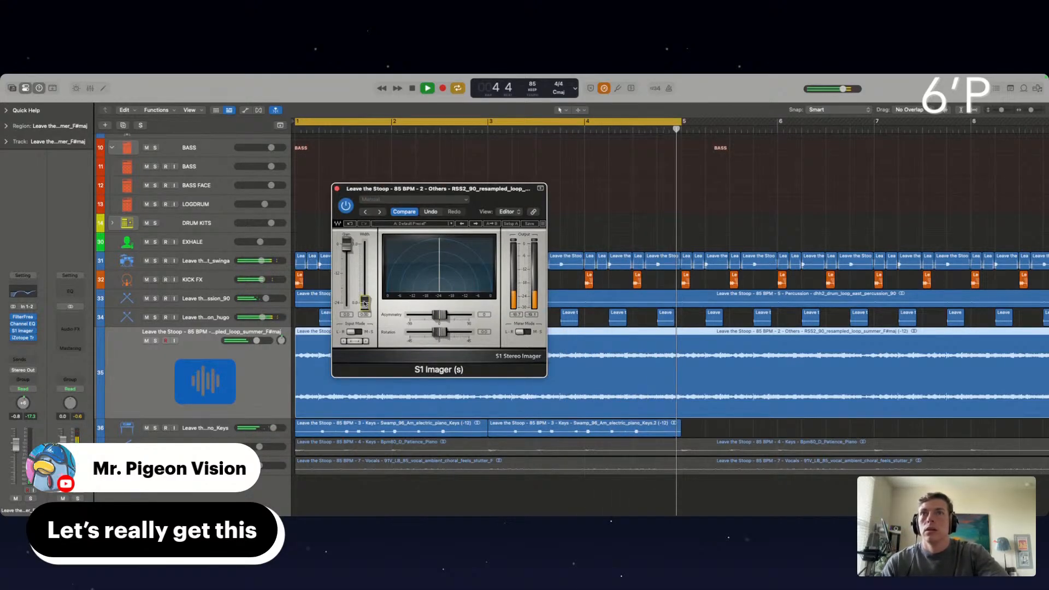
drag(364, 304, 357, 247)
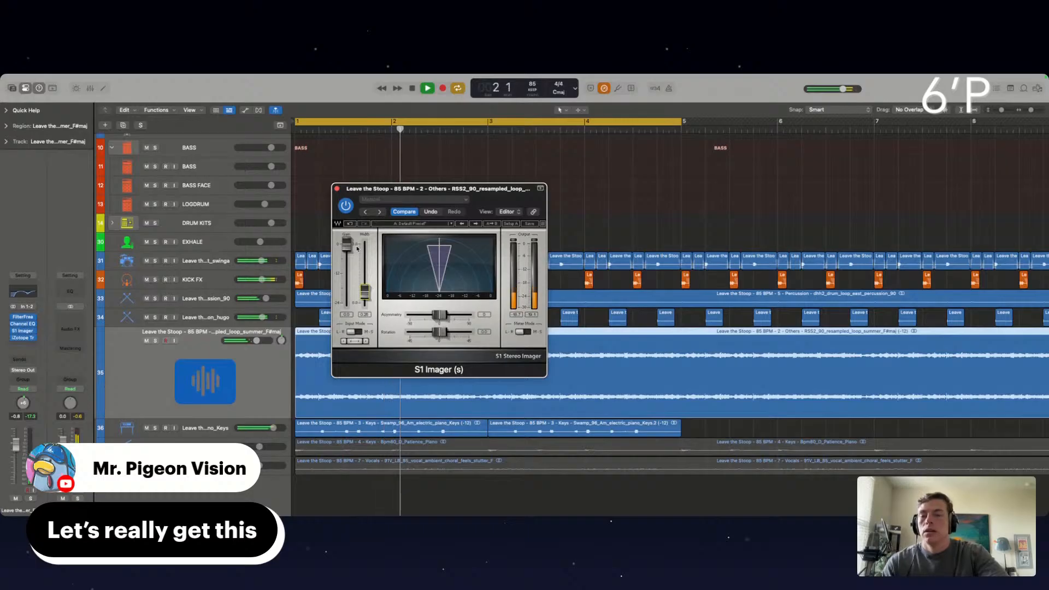
click(337, 188)
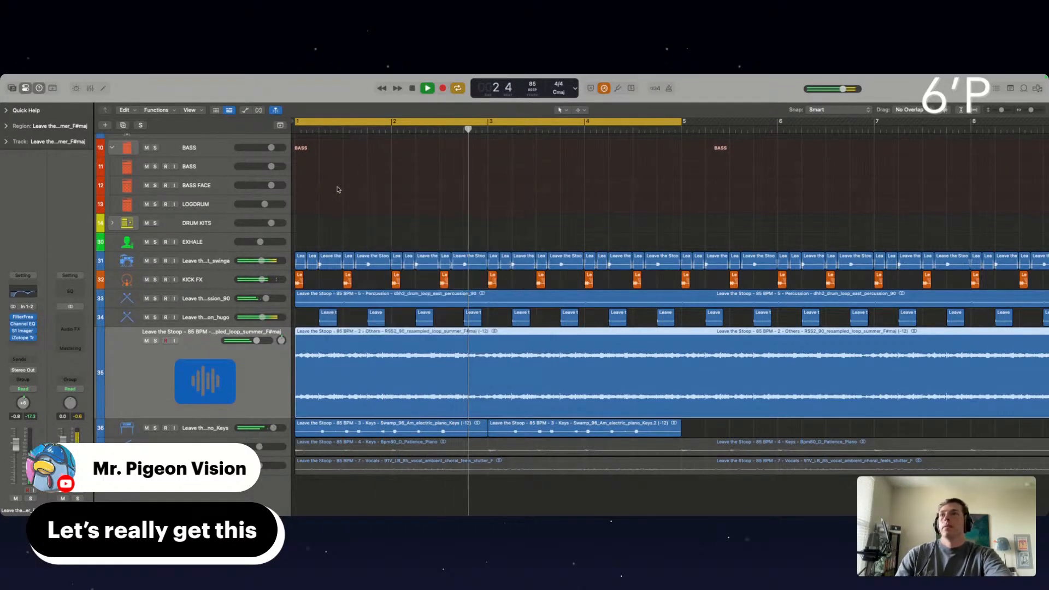
Unmute and select the Patience Piano track 37, and mute the resampled summer loop on track 35
click(147, 447)
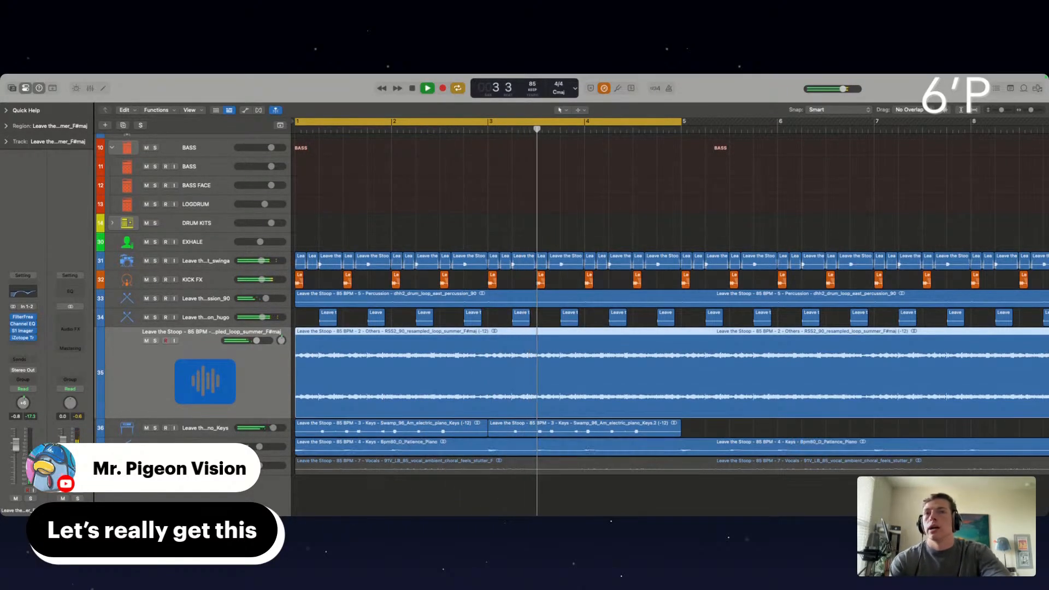
click(213, 447)
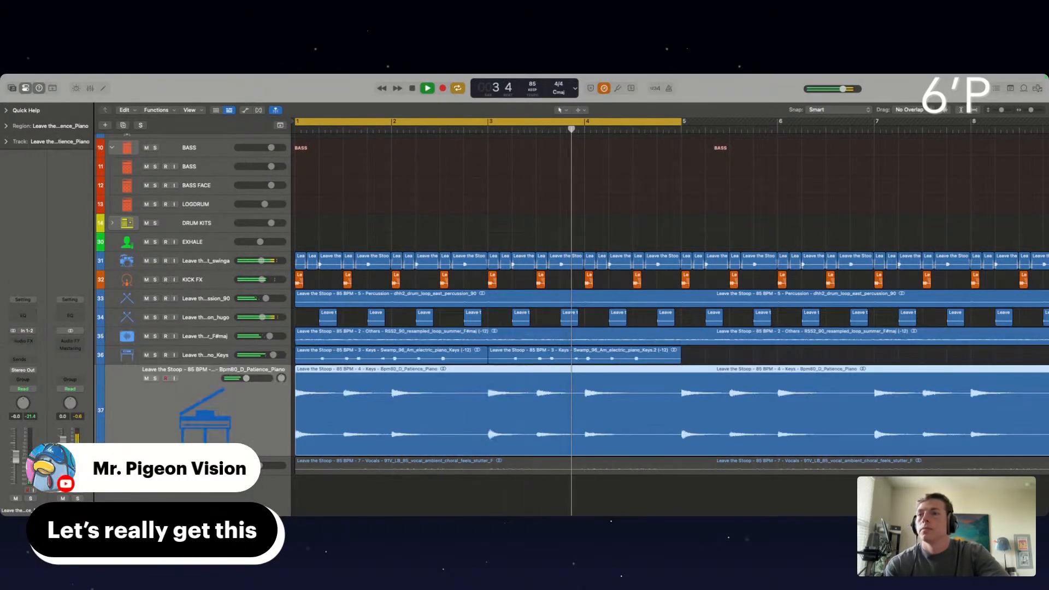
click(147, 336)
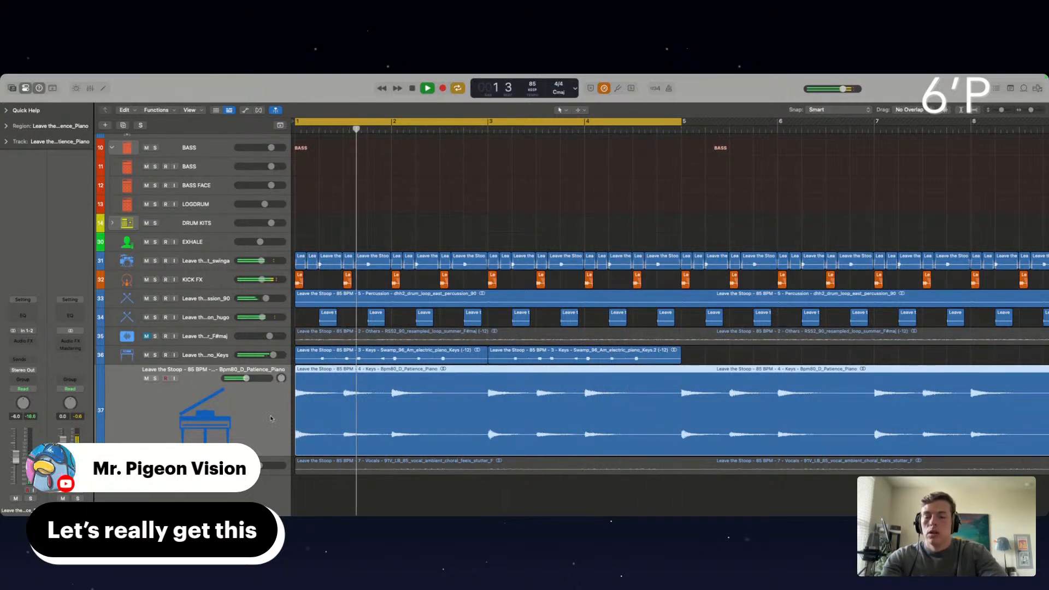
Transpose the Patience Piano region down 12 semitones and restart playback to hear it
key(alt+Down)
key(Down)
key(Down)
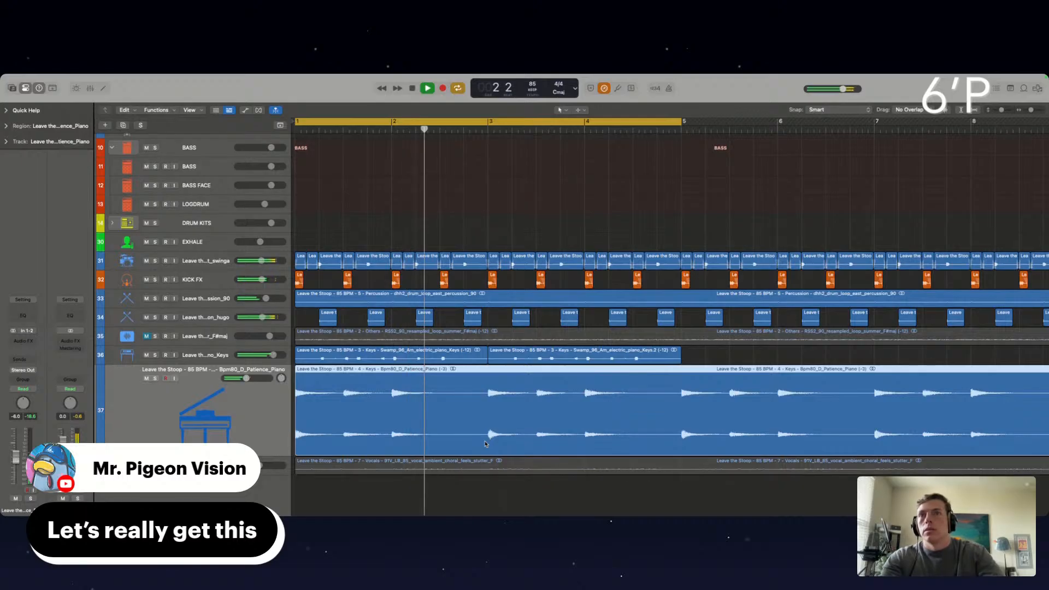
key(alt+Down)
key(alt+Down)
key(alt+Down)
key(alt+Down)
key(alt+Down)
key(alt+Down)
key(alt+Down)
key(alt+Down)
key(alt+Down)
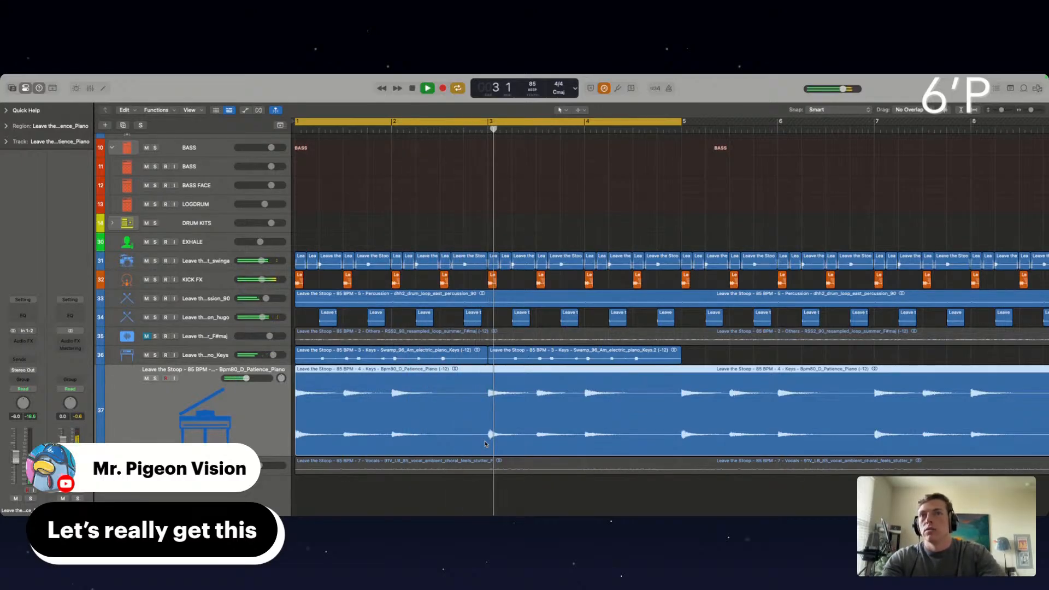
key(space)
key(space)
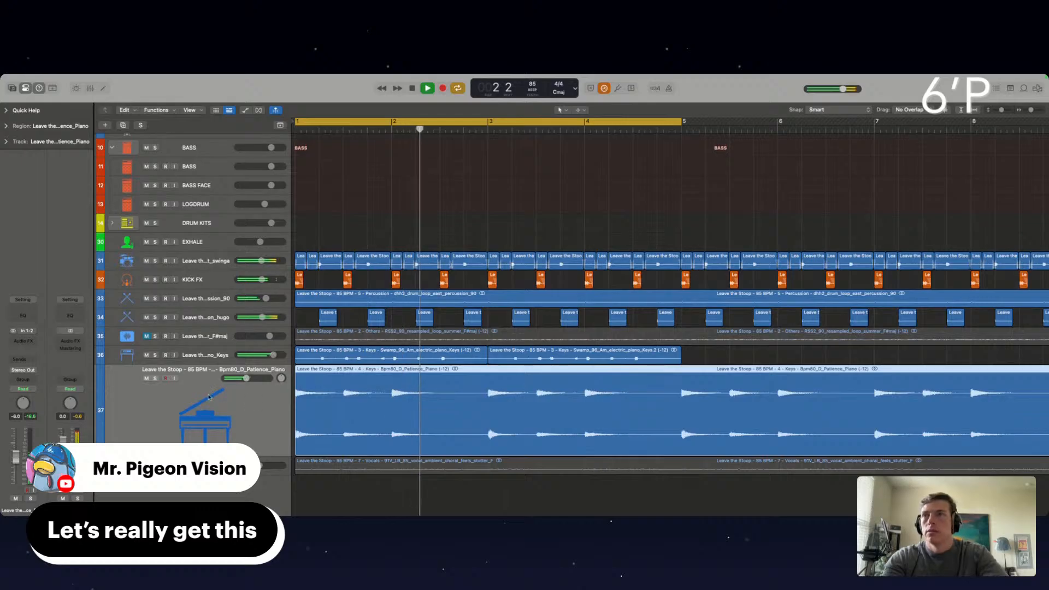
Raise the Patience Piano track's volume to -3.0 dB, then split its region at bar 5 and delete everything after the split
drag(20, 458, 19, 451)
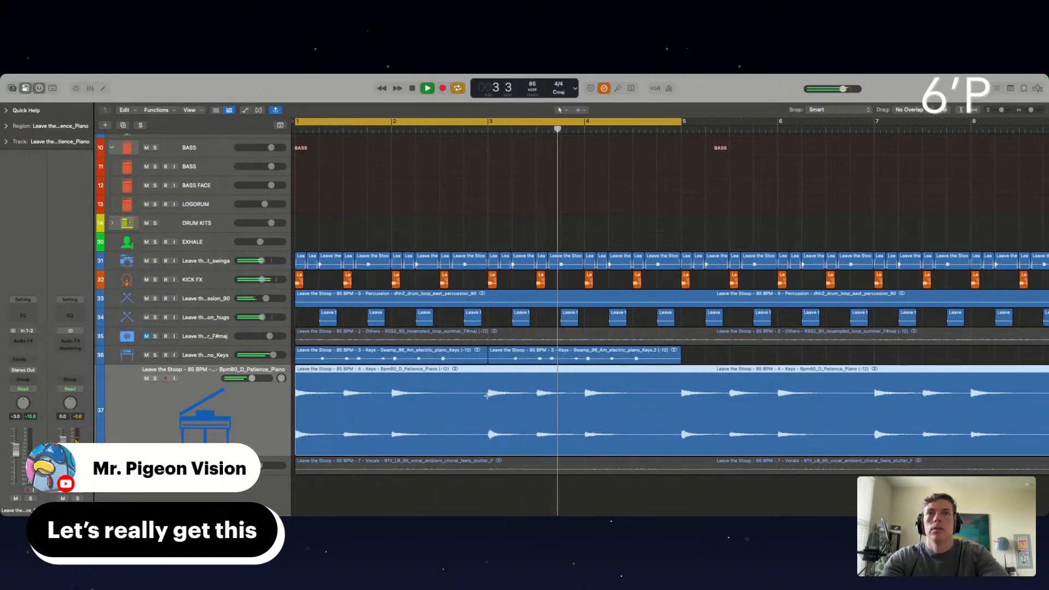
click(684, 385)
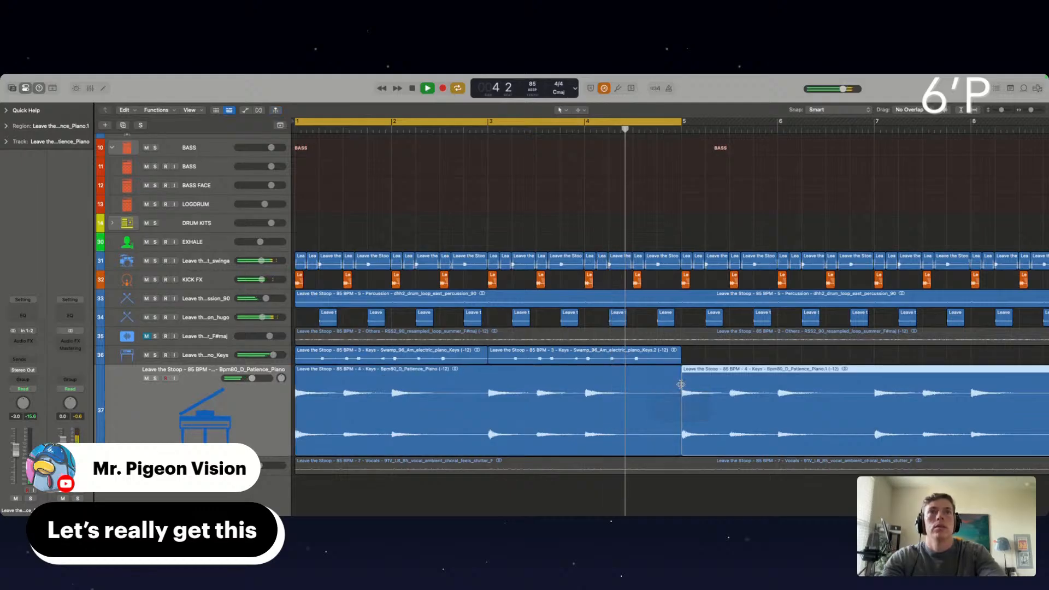
key(Delete)
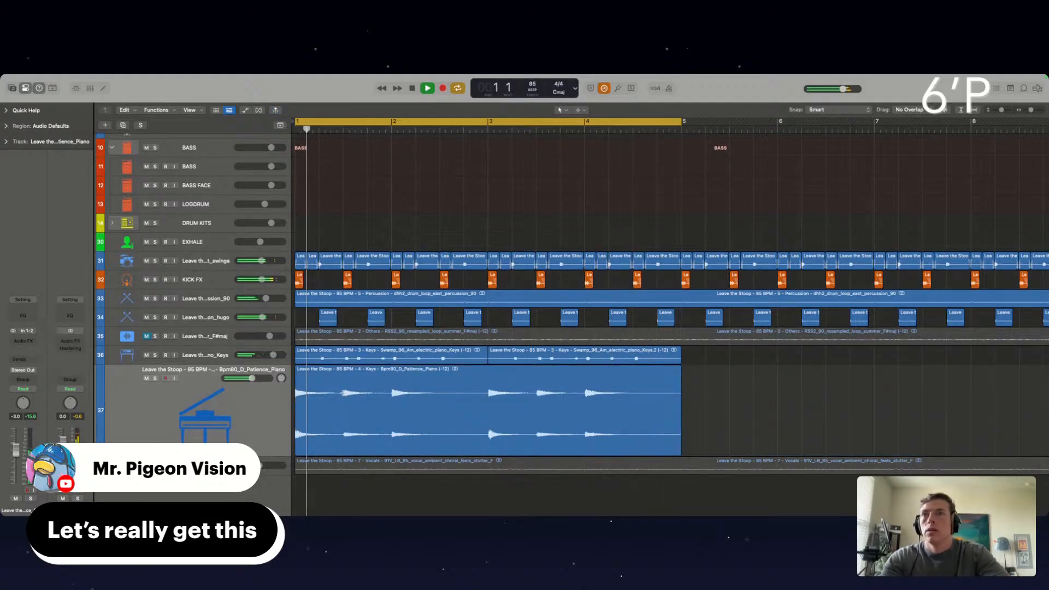
Delete the piano sections from beat 3 of bar 1 to bar 2 and from beat 3 of bar 3 to bar 4
drag(343, 405, 387, 405)
key(Delete)
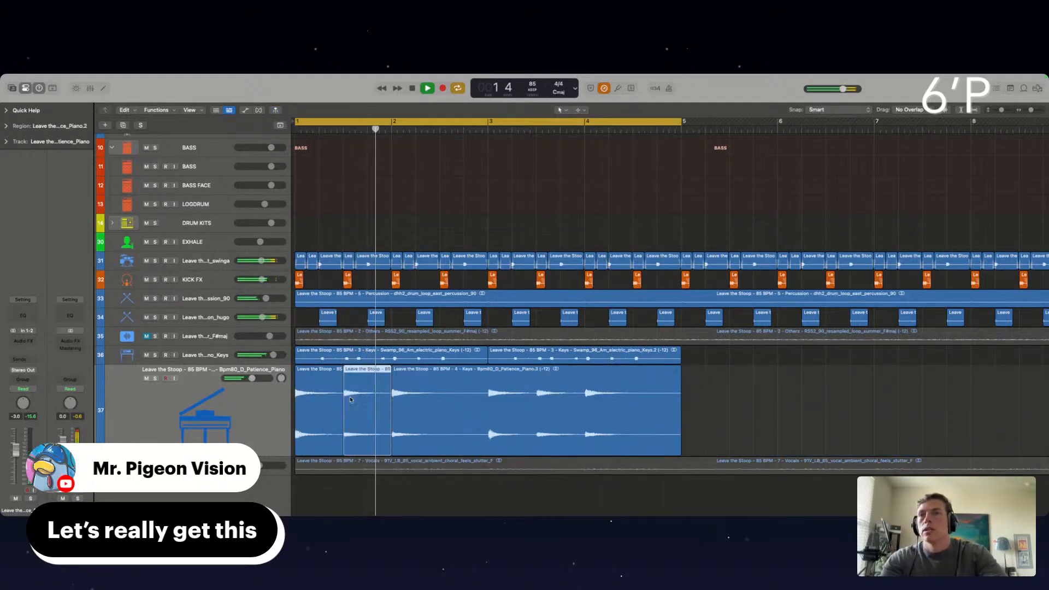
drag(538, 399, 585, 402)
key(Delete)
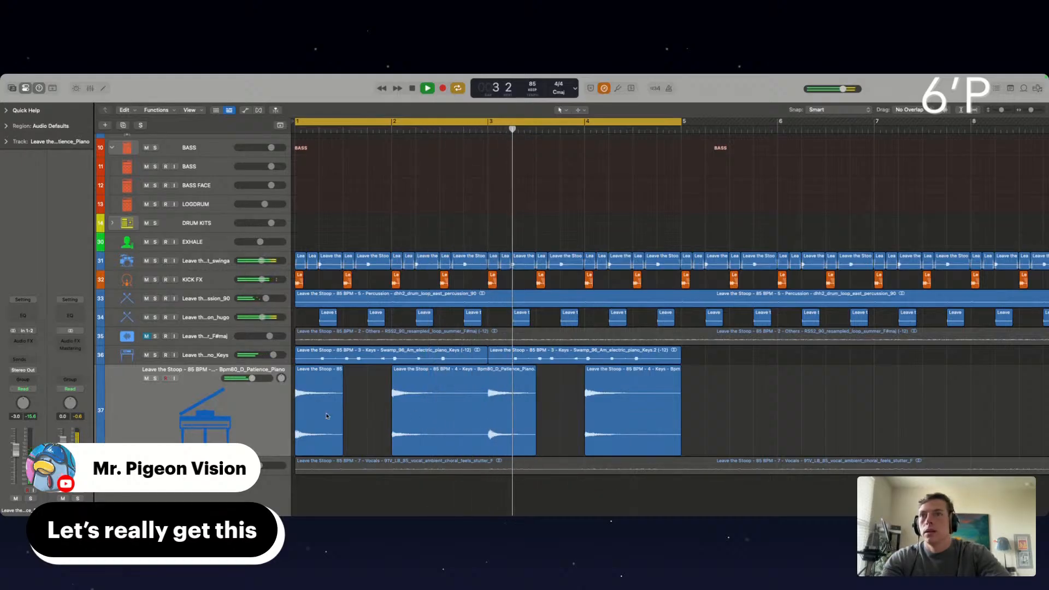
Split the piano region at bar 3 and extend the bar 1 and bar 3 pieces to fill a full bar each
drag(342, 444, 391, 443)
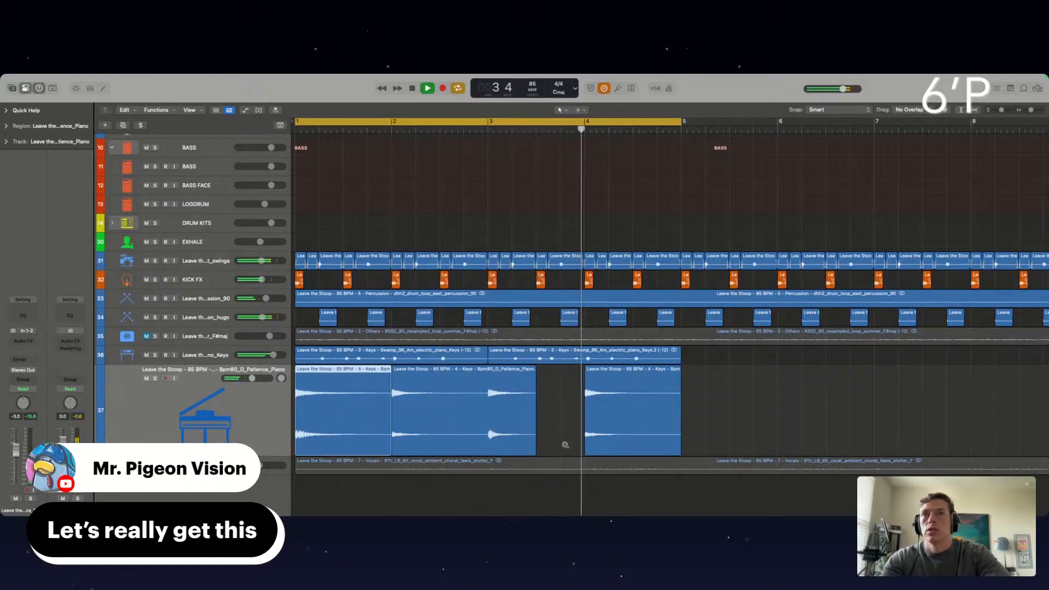
super+double_click(488, 430)
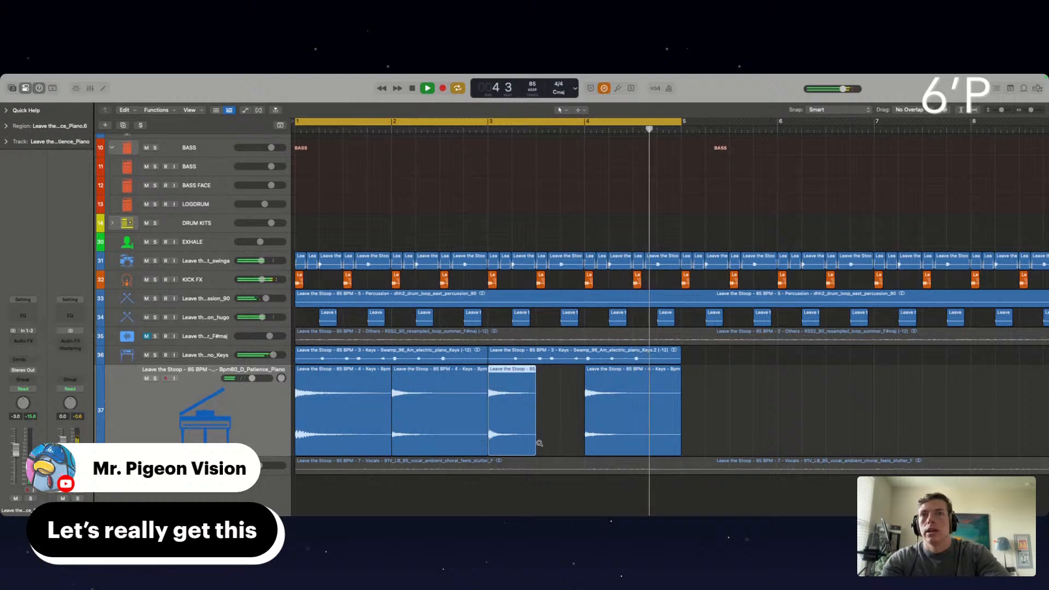
drag(534, 439, 585, 439)
click(704, 412)
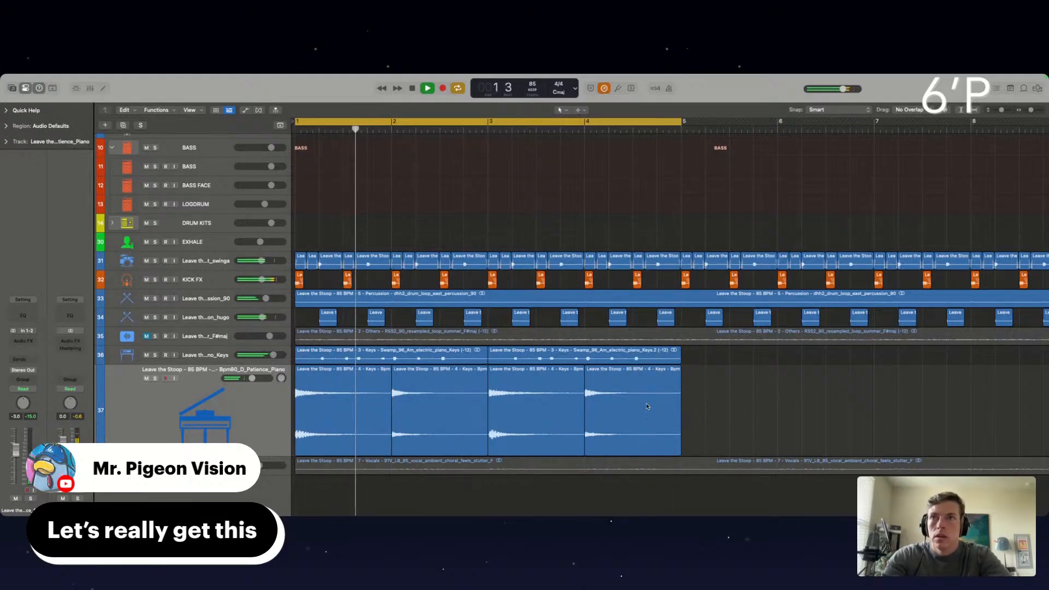
Insert FilterFreak1 on the Patience Piano track, adjust its low-pass frequency and raise the track volume to -1.2 dB
click(23, 345)
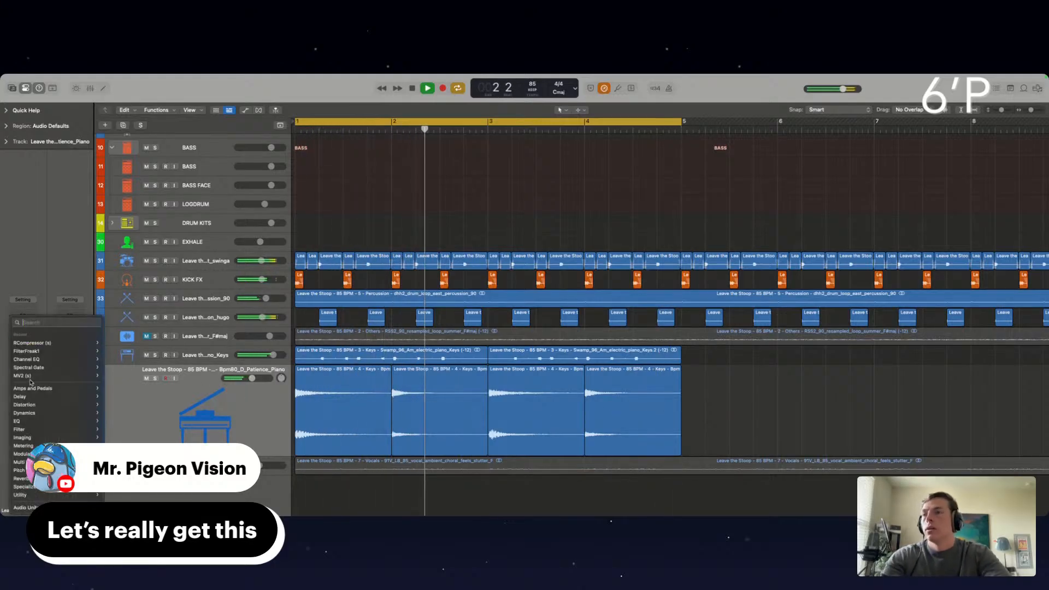
click(33, 351)
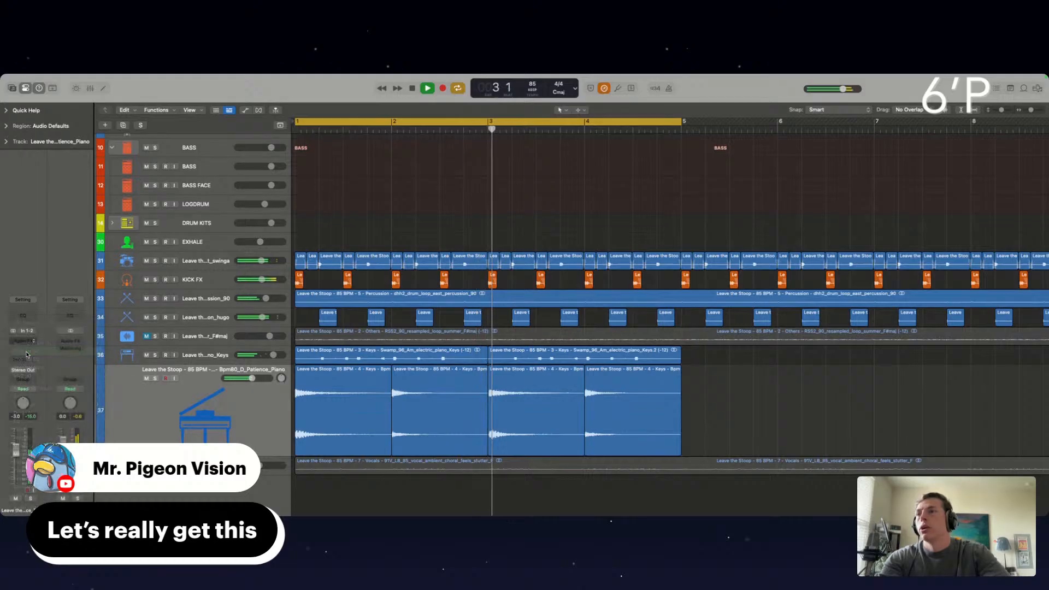
drag(411, 261, 407, 269)
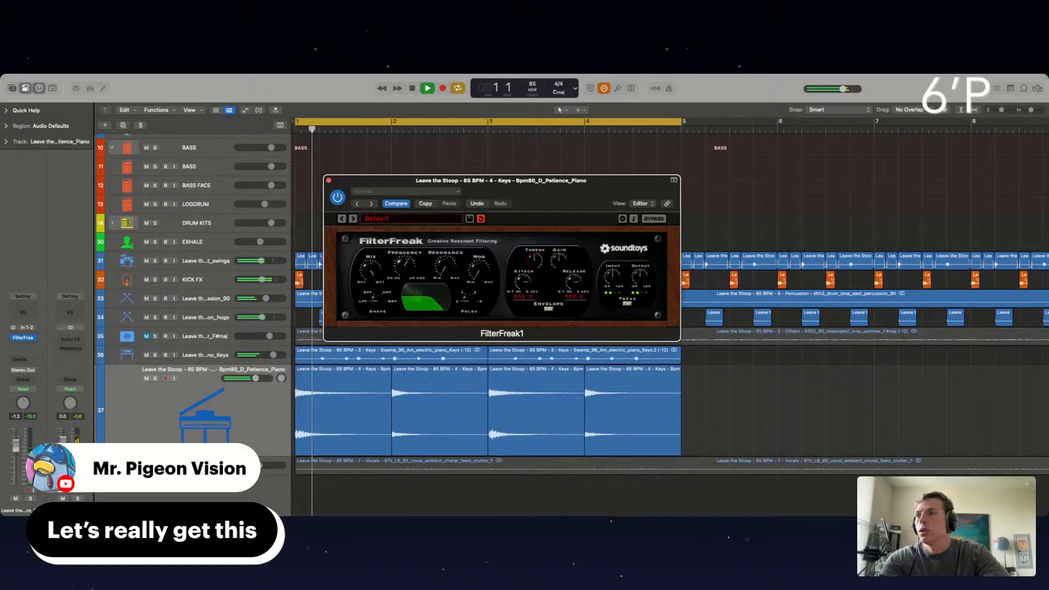
click(18, 439)
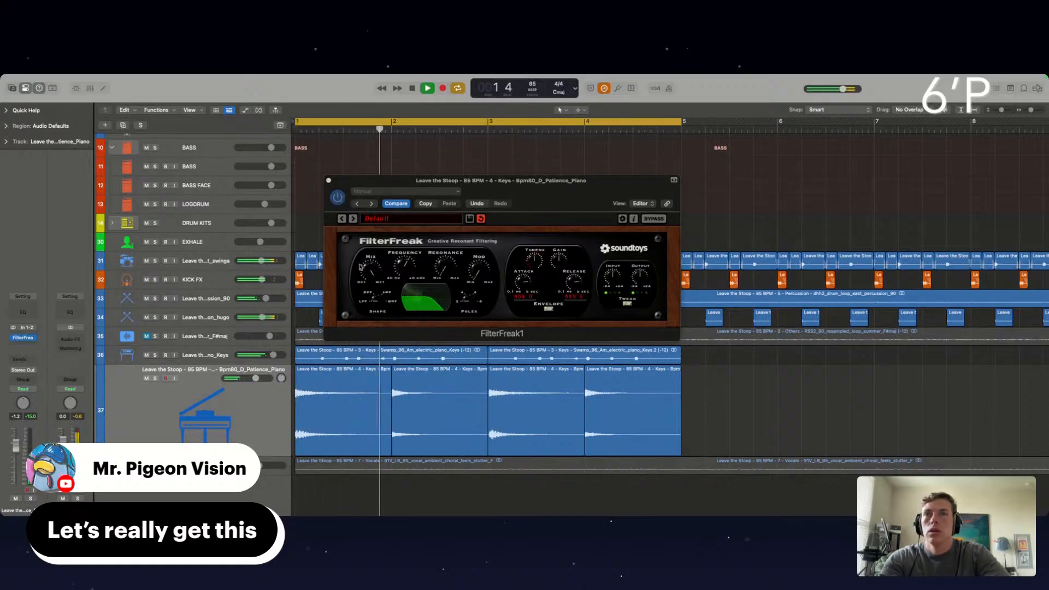
click(407, 269)
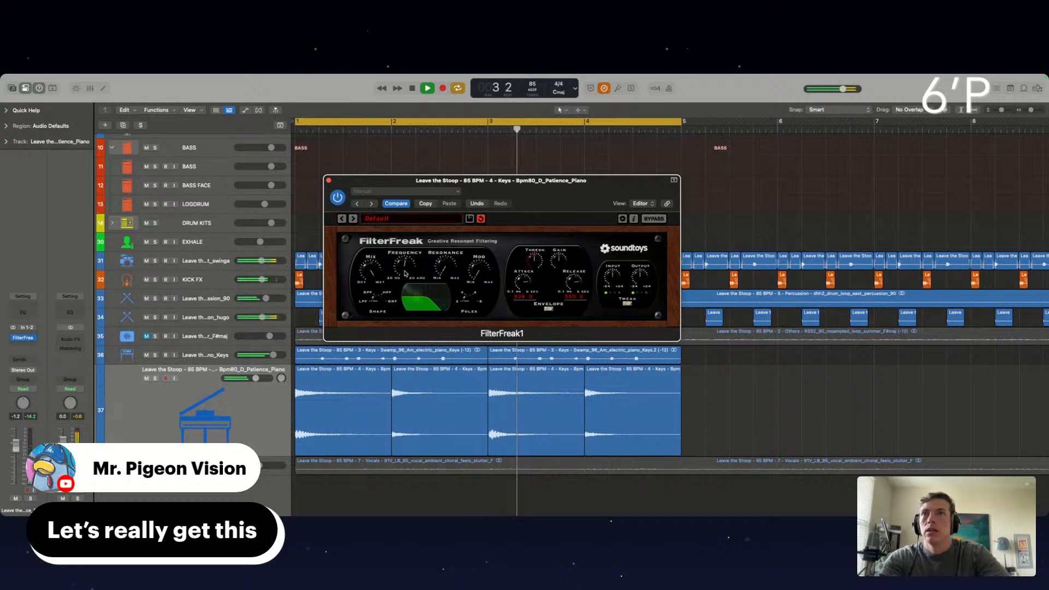
Add a Channel EQ to the piano with a low cut, a -4.1 dB dip at 83 Hz and -5.4 dB at 2680 Hz, and close both plug-in windows
click(26, 317)
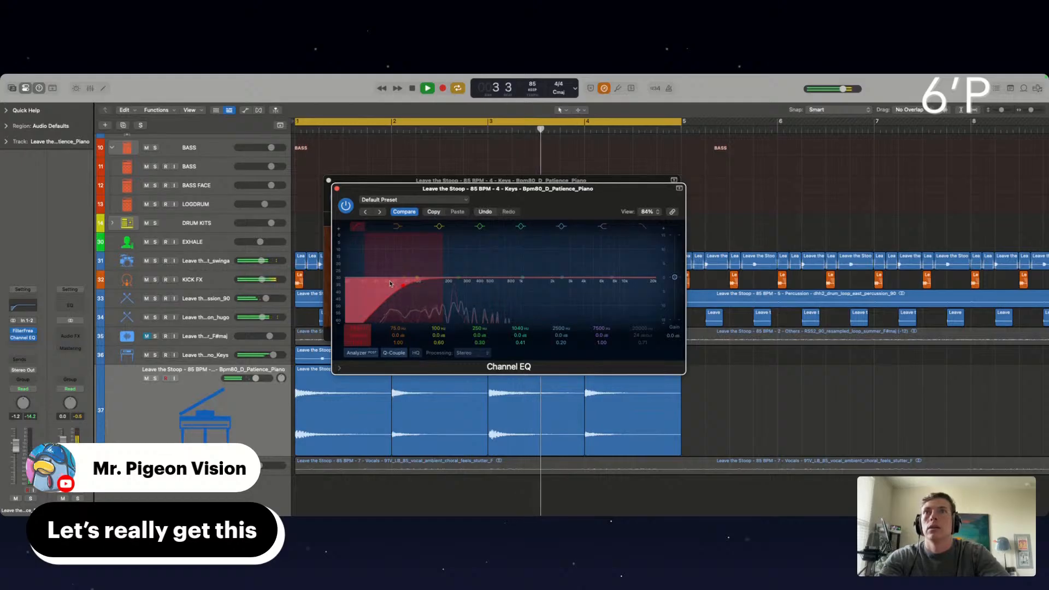
mouse_move(417, 278)
mouse_down()
mouse_move(405, 292)
mouse_move(414, 288)
mouse_up()
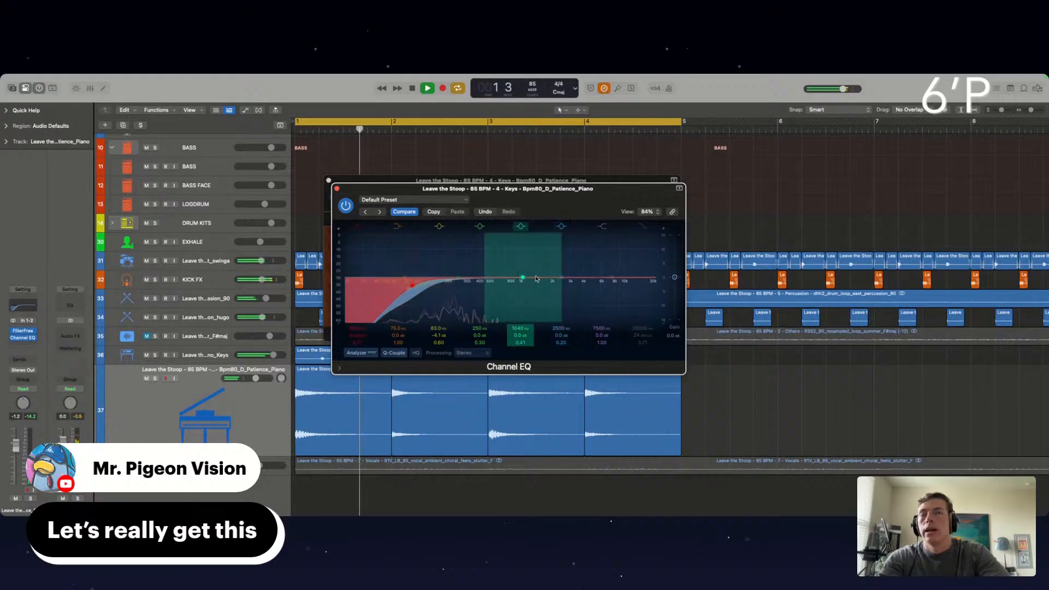
drag(521, 279, 569, 296)
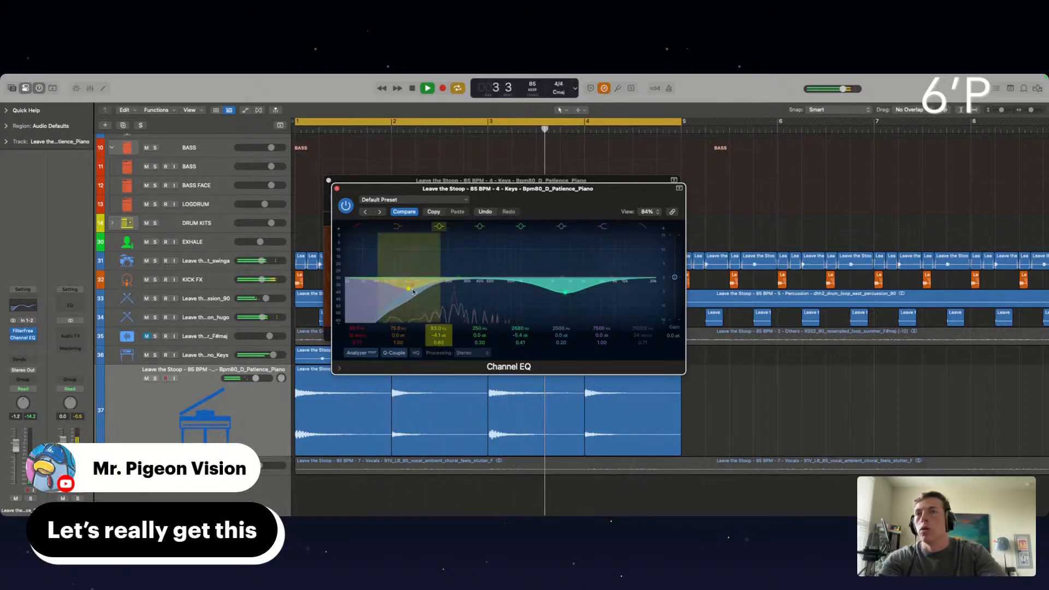
click(336, 190)
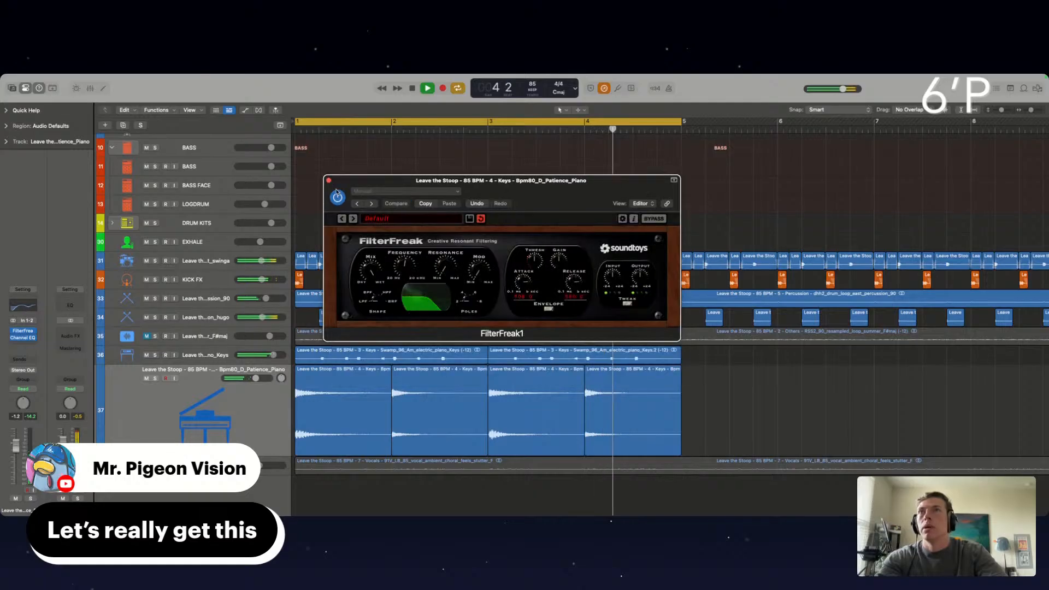
click(328, 181)
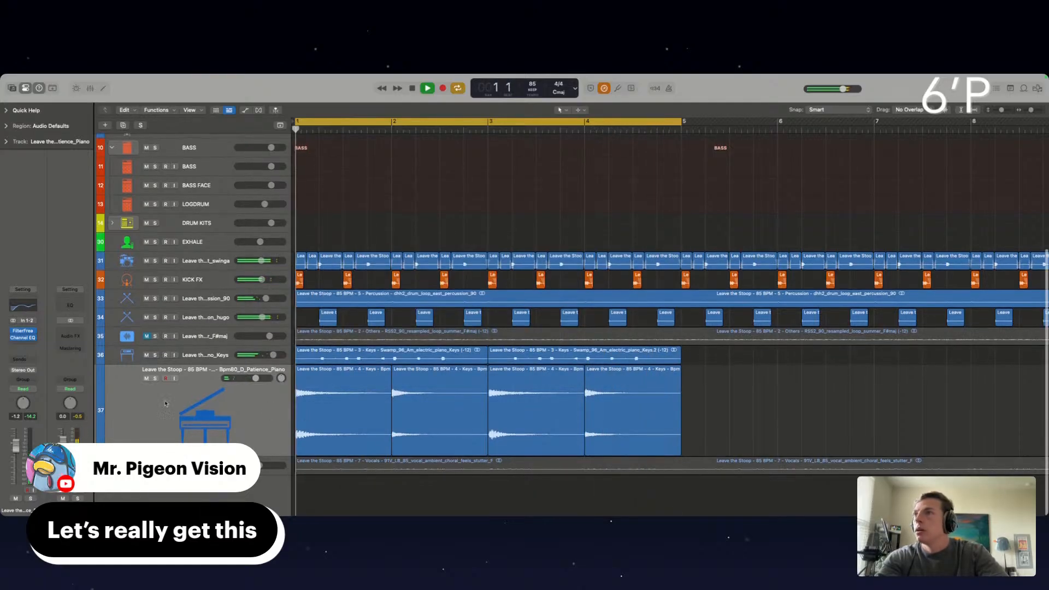
Insert the stereo Waves S1 Imager on the Patience Piano track, slightly narrow its stereo width and close its window
click(28, 343)
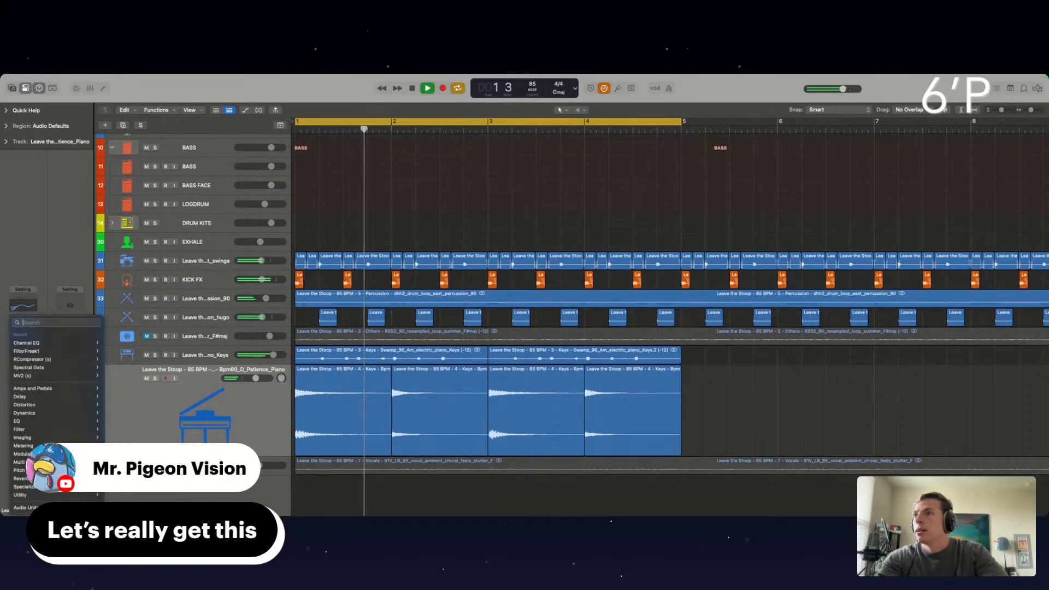
mouse_move(24, 507)
mouse_move(137, 506)
scroll(211, 419, down, 10)
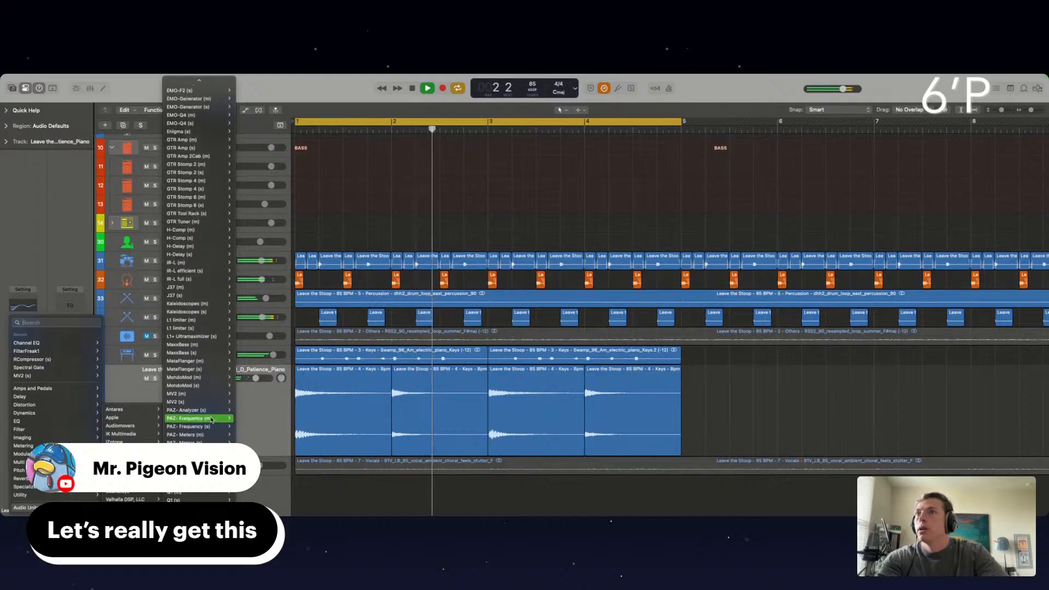
mouse_move(211, 420)
scroll(212, 420, down, 15)
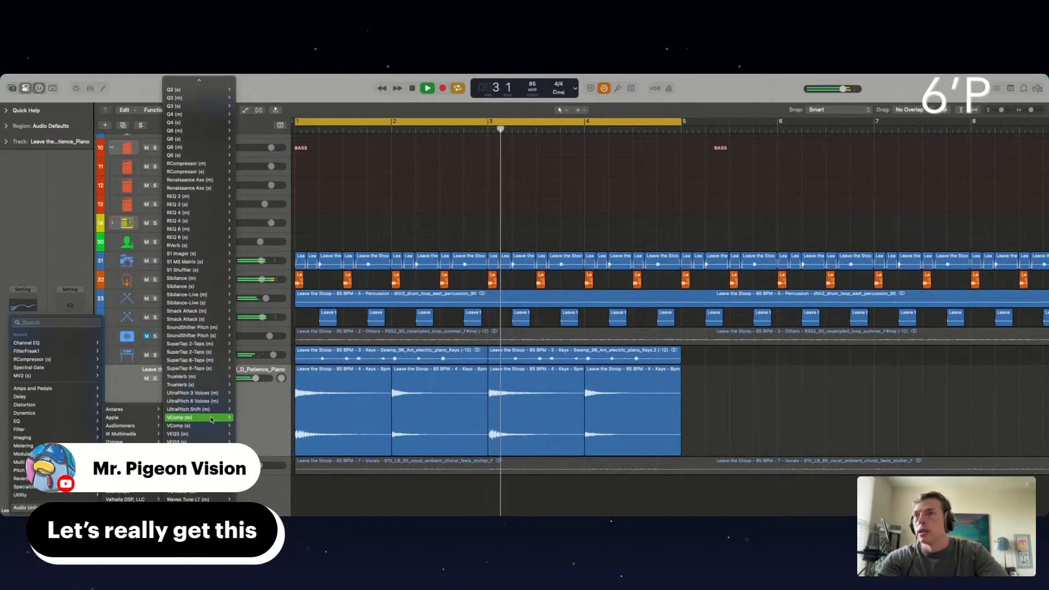
mouse_move(196, 254)
click(244, 254)
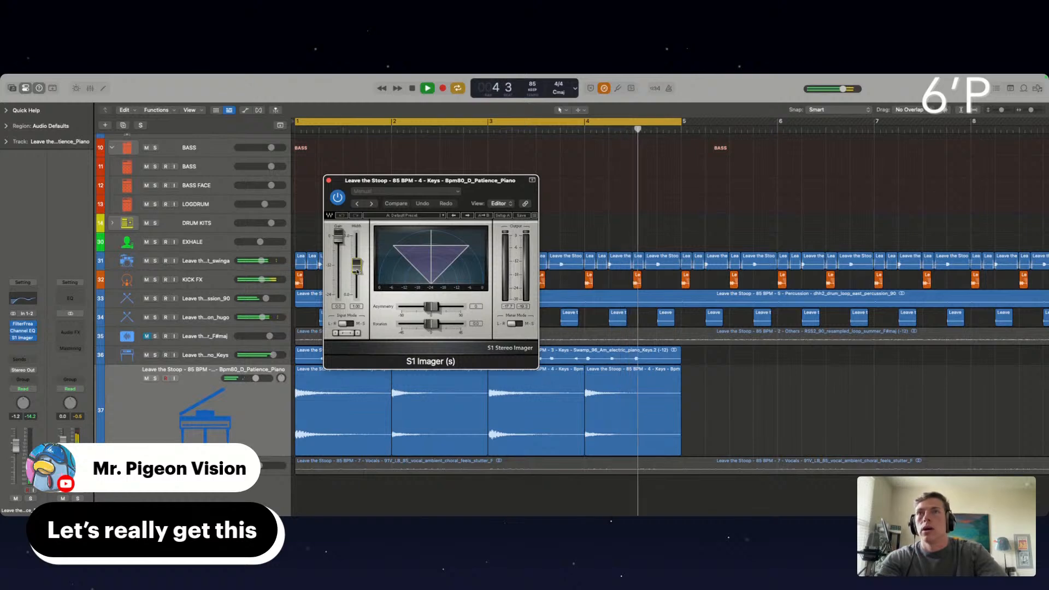
drag(357, 265, 358, 348)
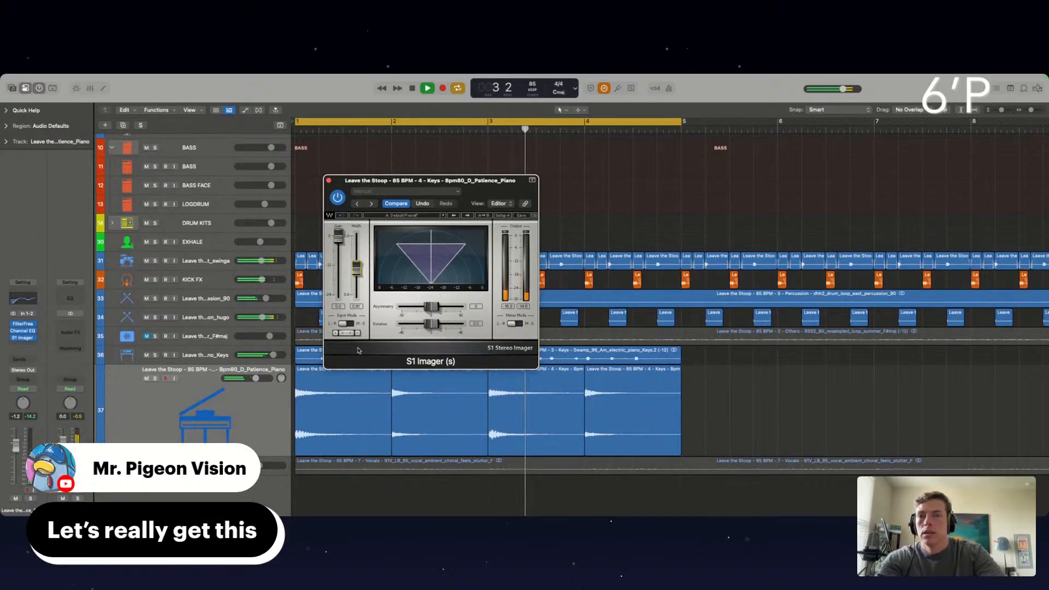
click(329, 181)
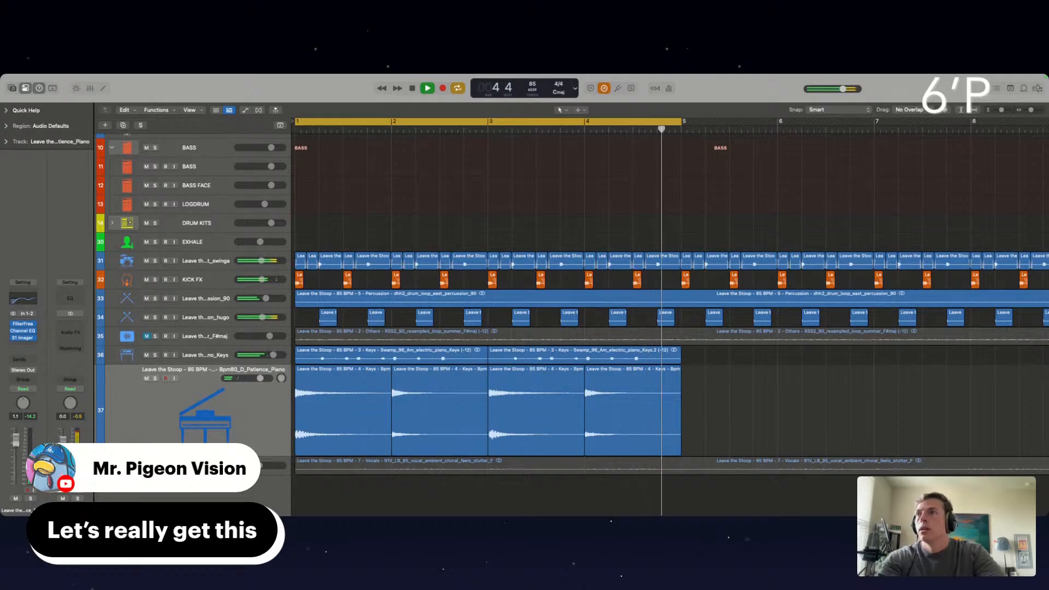
Insert the stereo MV2 compressor on the piano with the Loud preset, slightly raise its low and high levels, and close it
click(27, 345)
mouse_move(33, 508)
mouse_move(123, 508)
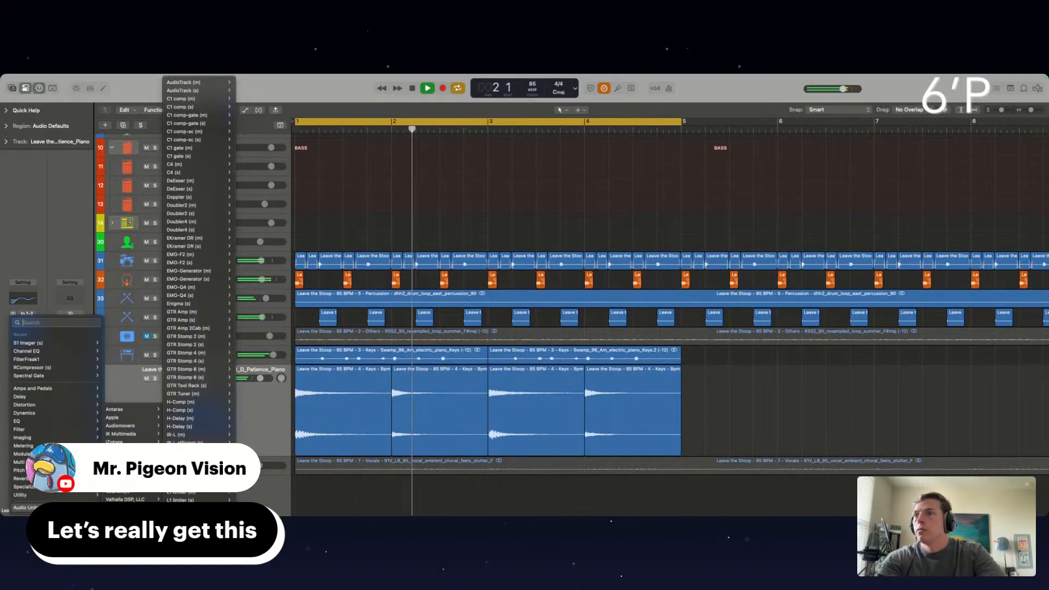
scroll(197, 372, down, 15)
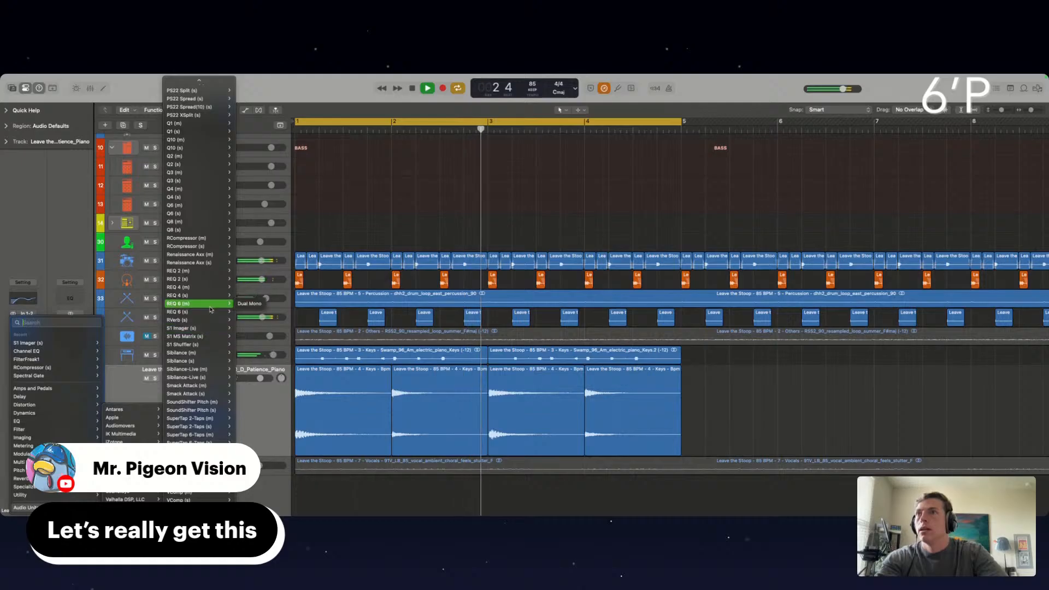
scroll(211, 310, up, 5)
scroll(211, 310, down, 3)
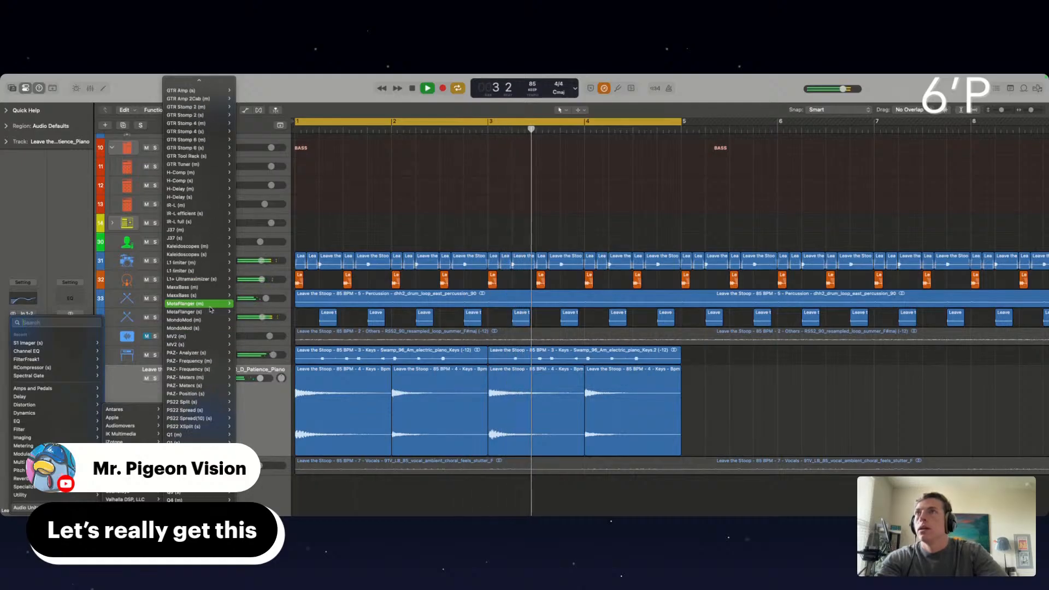
click(210, 347)
click(372, 205)
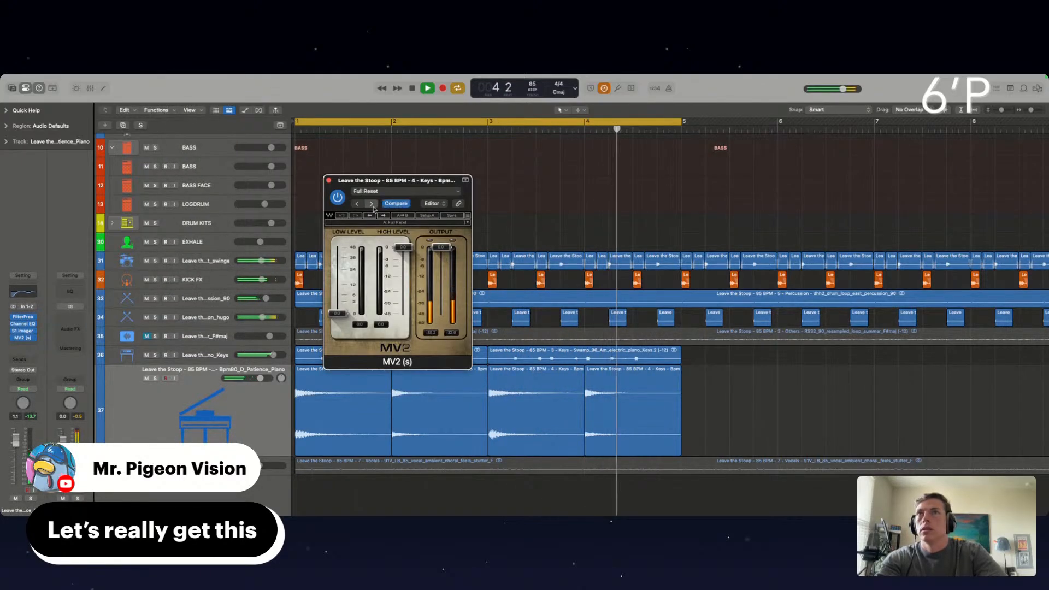
click(373, 205)
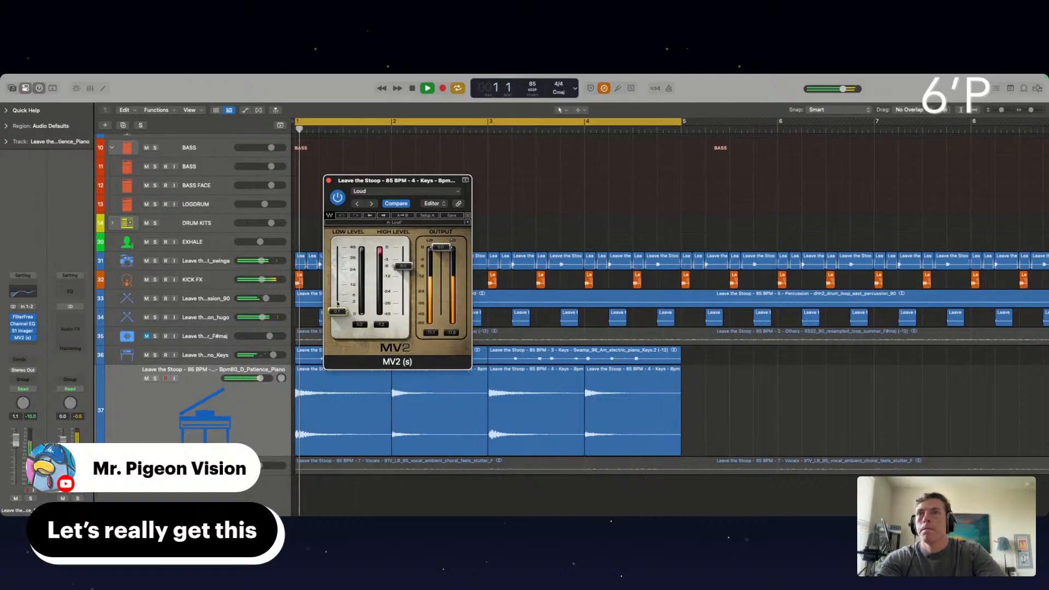
drag(338, 297, 339, 279)
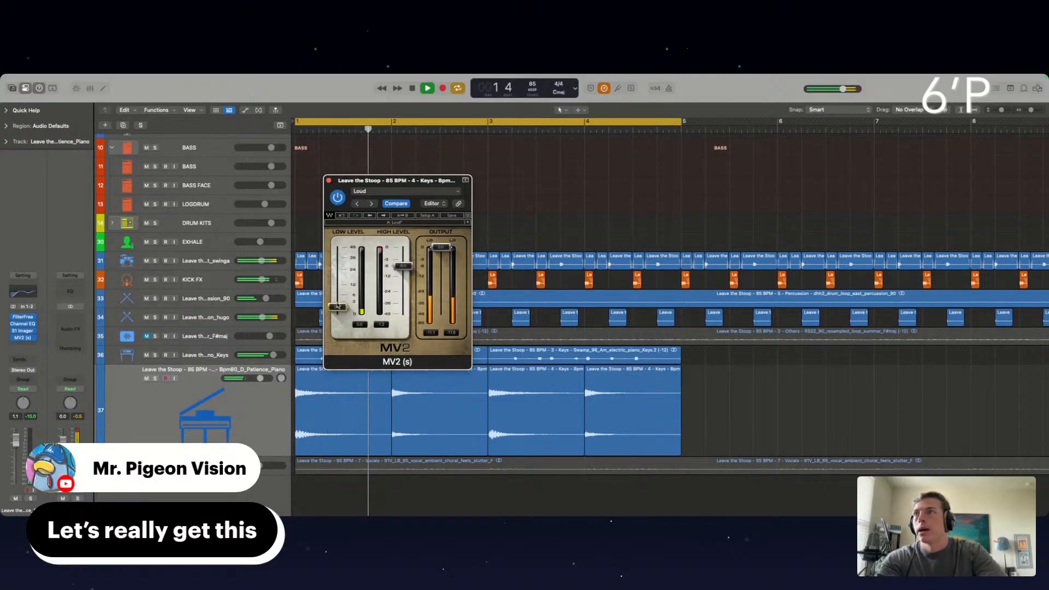
drag(407, 266, 405, 249)
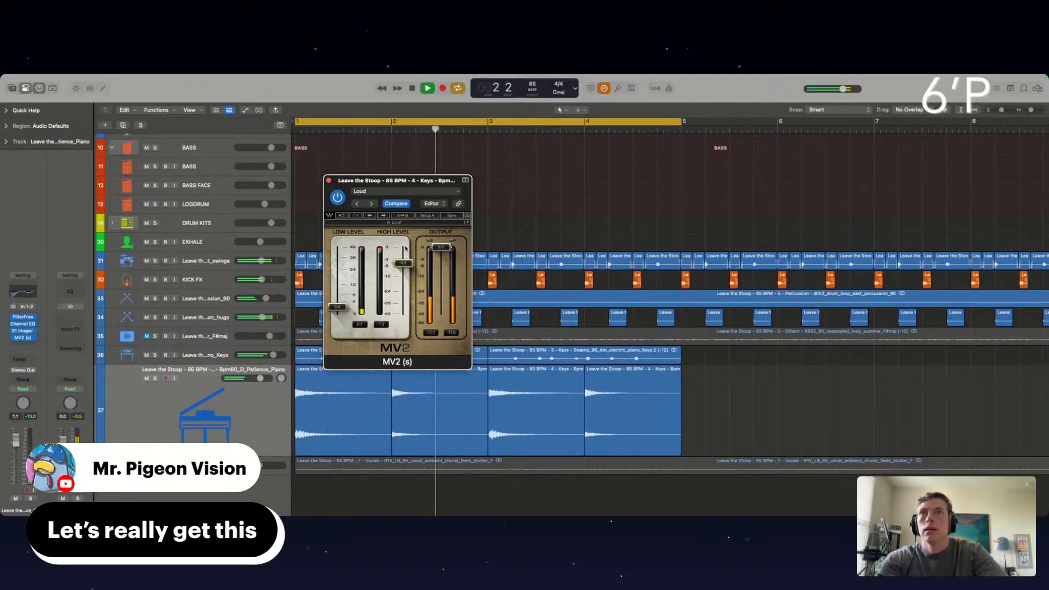
click(329, 181)
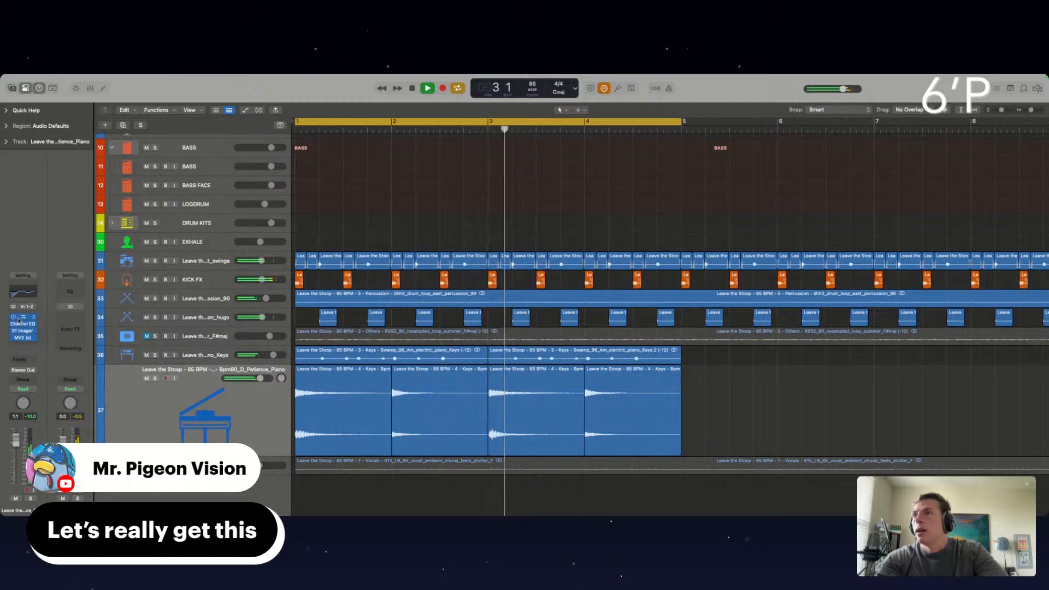
Raise FilterFreak's poles setting on the Patience Piano track, fine-tune the MV2 high level and close MV2
click(22, 317)
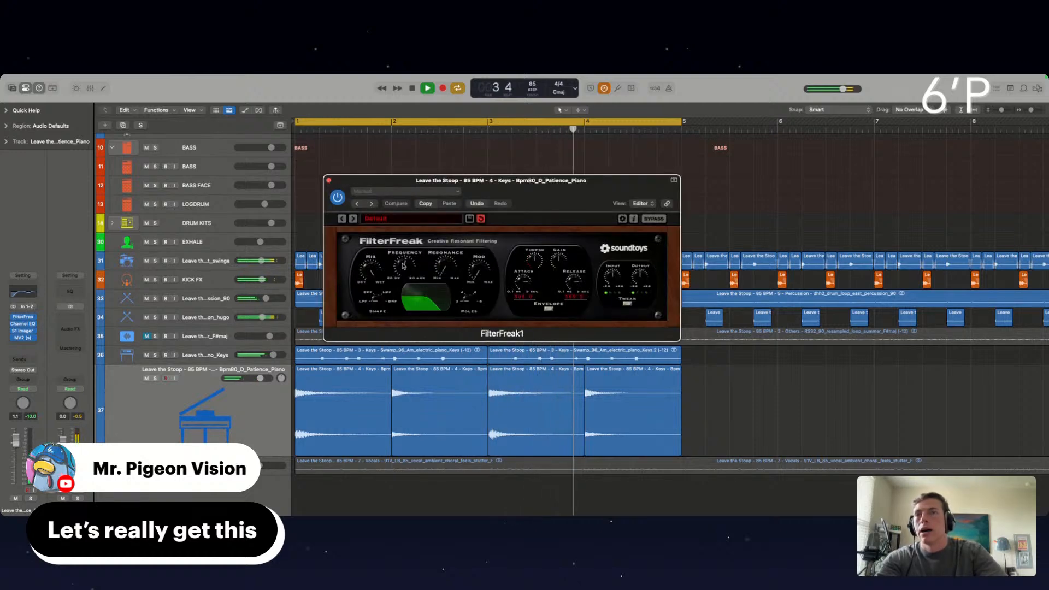
drag(468, 290, 468, 277)
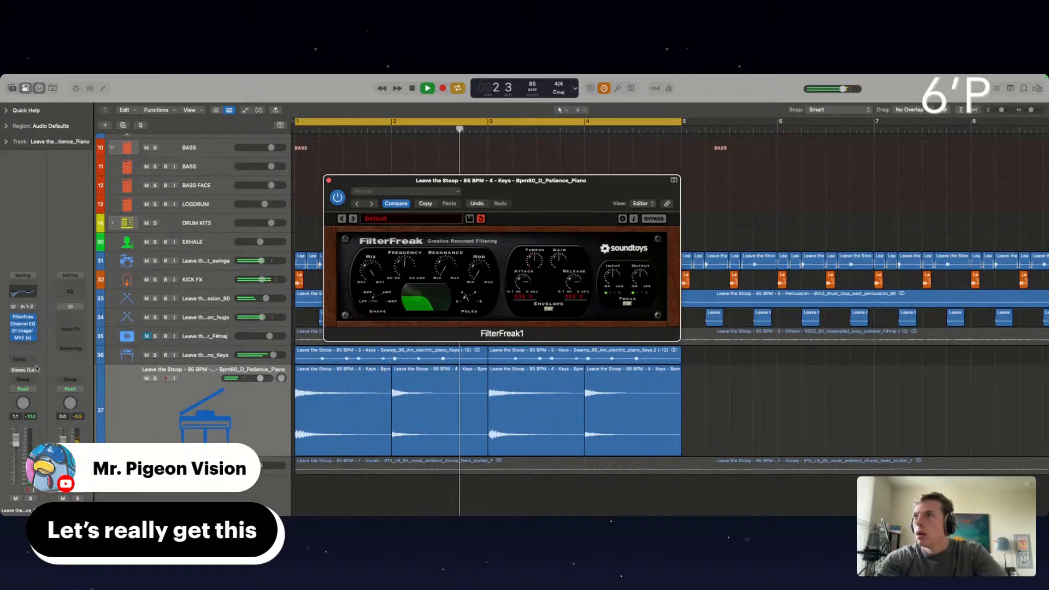
click(20, 338)
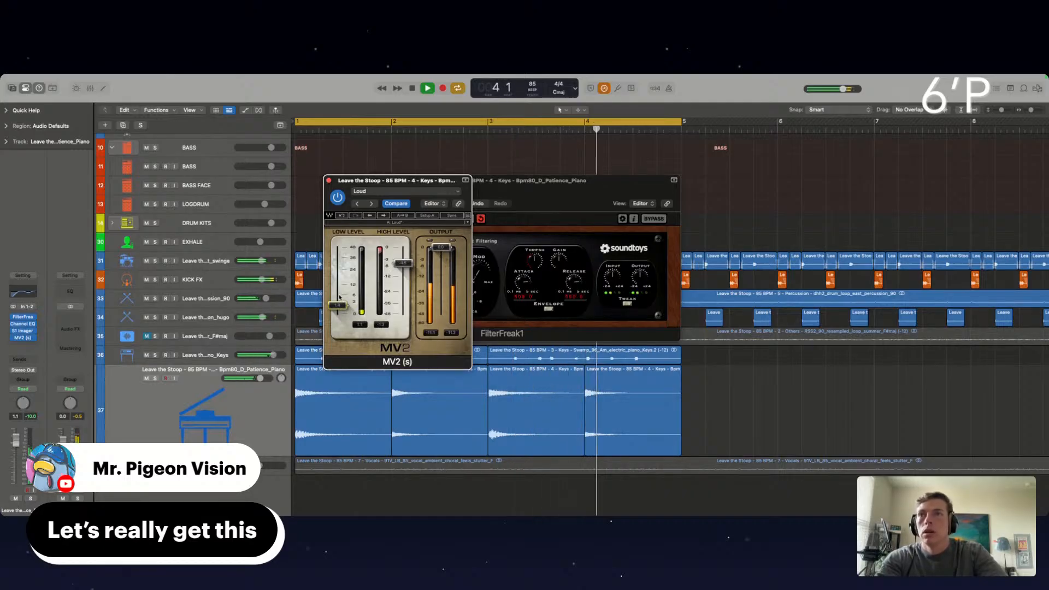
drag(401, 268, 401, 270)
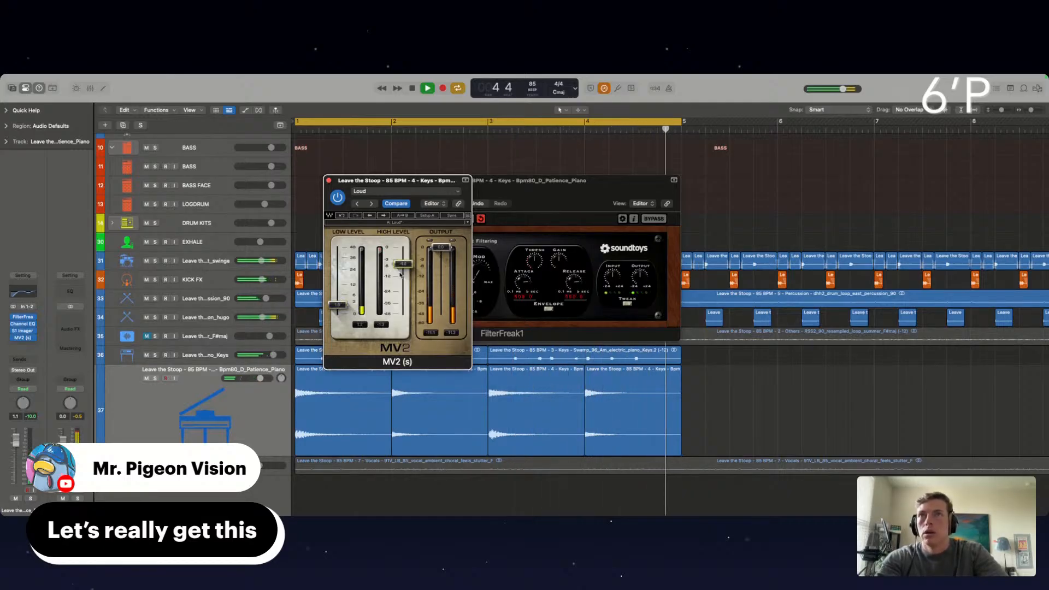
click(327, 181)
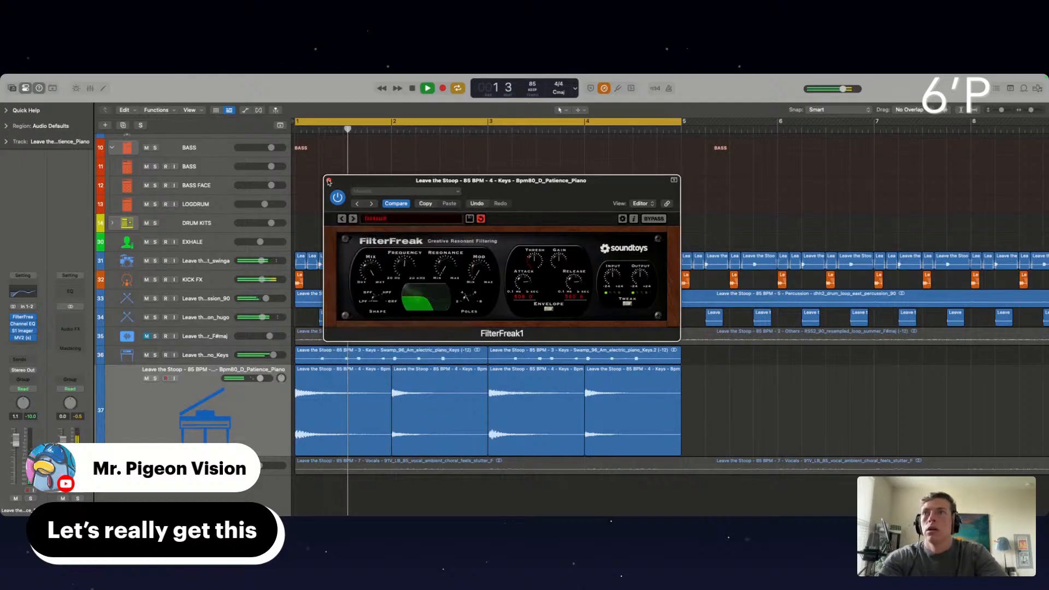
click(23, 345)
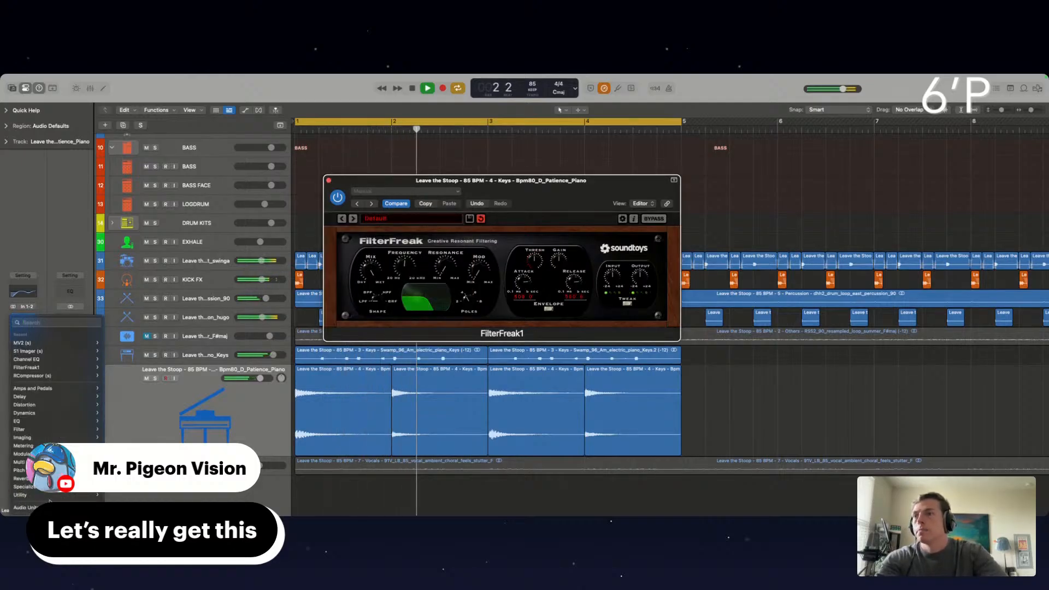
mouse_move(25, 507)
mouse_move(131, 491)
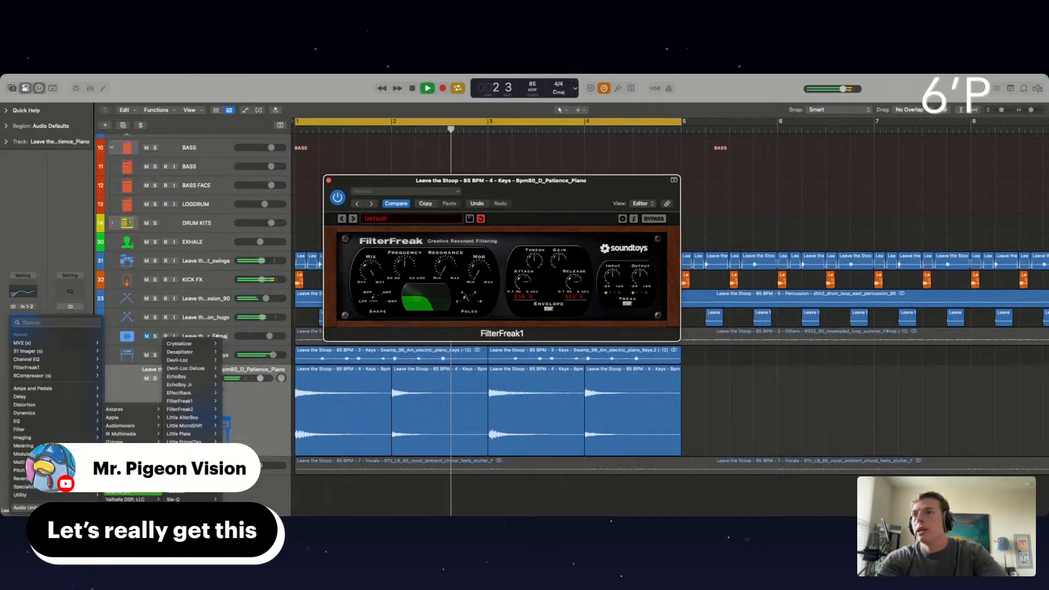
click(562, 166)
Close FilterFreak, stop playback and save the project as "07.02.25 - OFF THE STOOP" in the 6'P | DAILY DEMOS folder
click(328, 180)
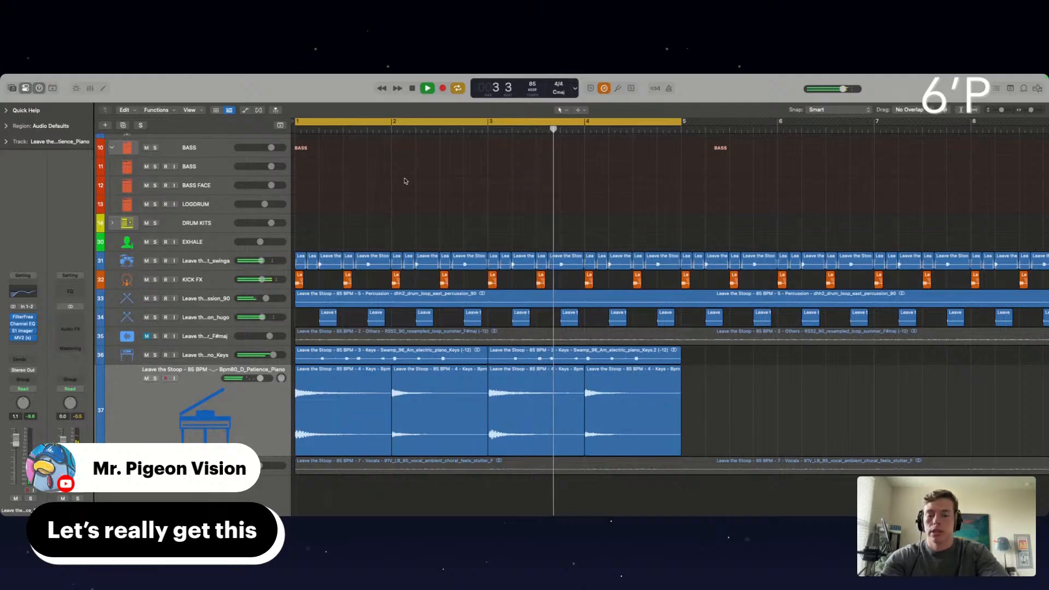
key(space)
key(super+s)
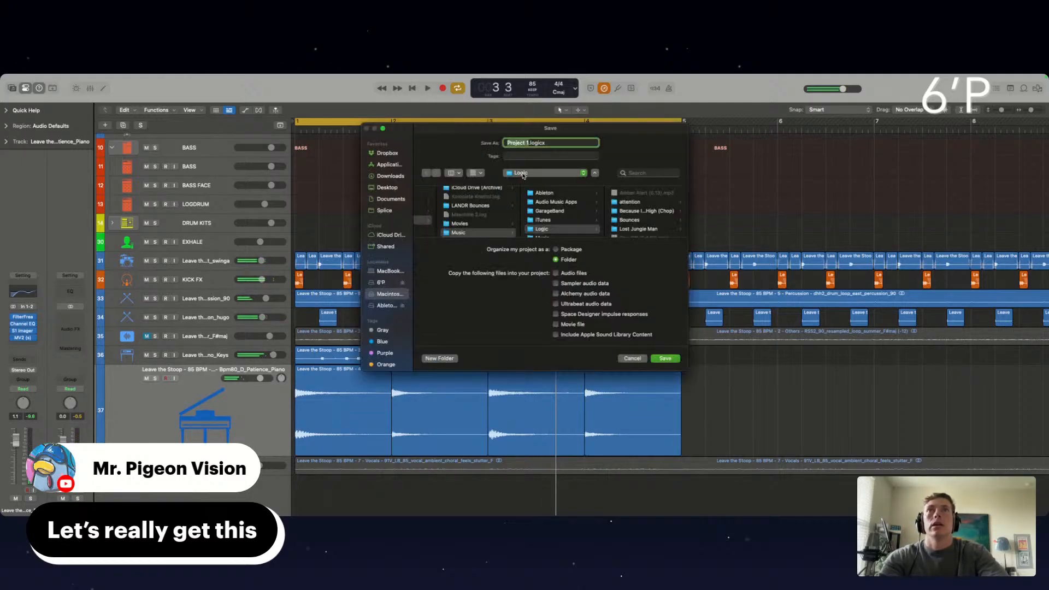
click(385, 283)
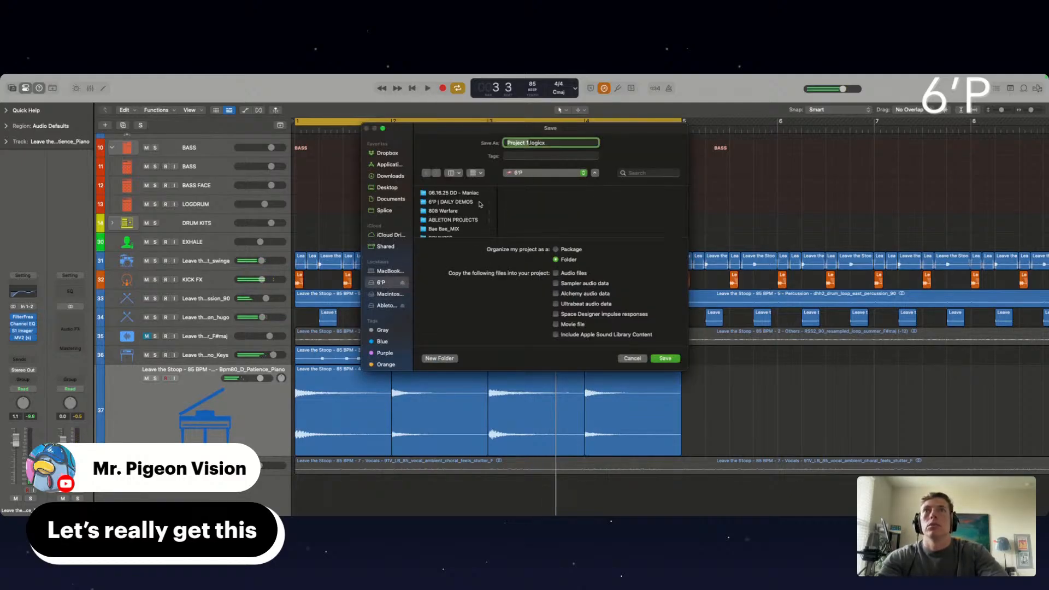
click(445, 203)
mouse_move(1030, 76)
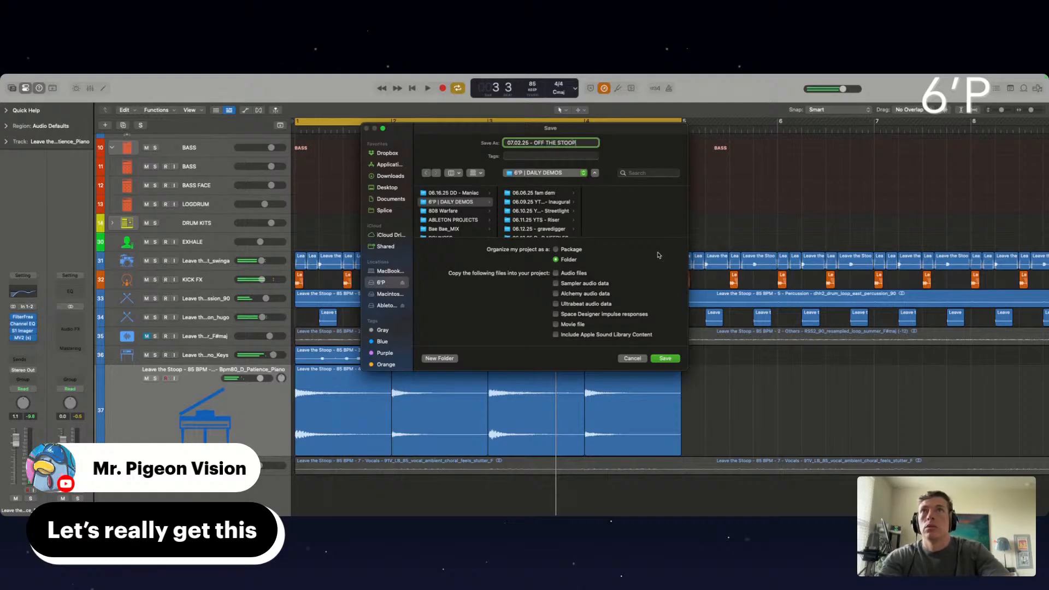
click(666, 359)
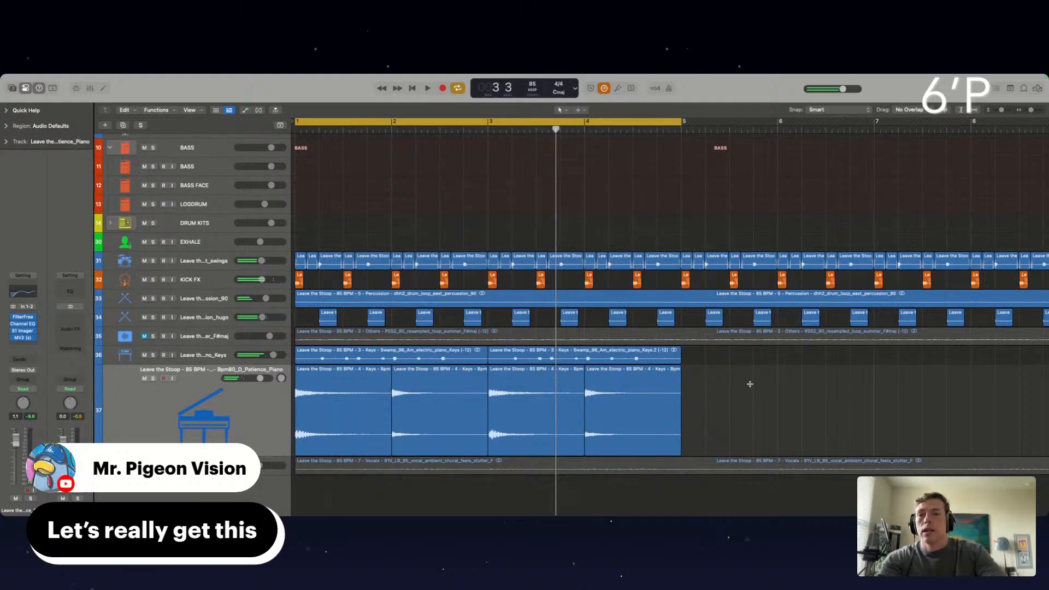
Play the loop from the start and insert the Soundtoys Little Radiator preamp after MV2 on the Patience Piano track
click(230, 397)
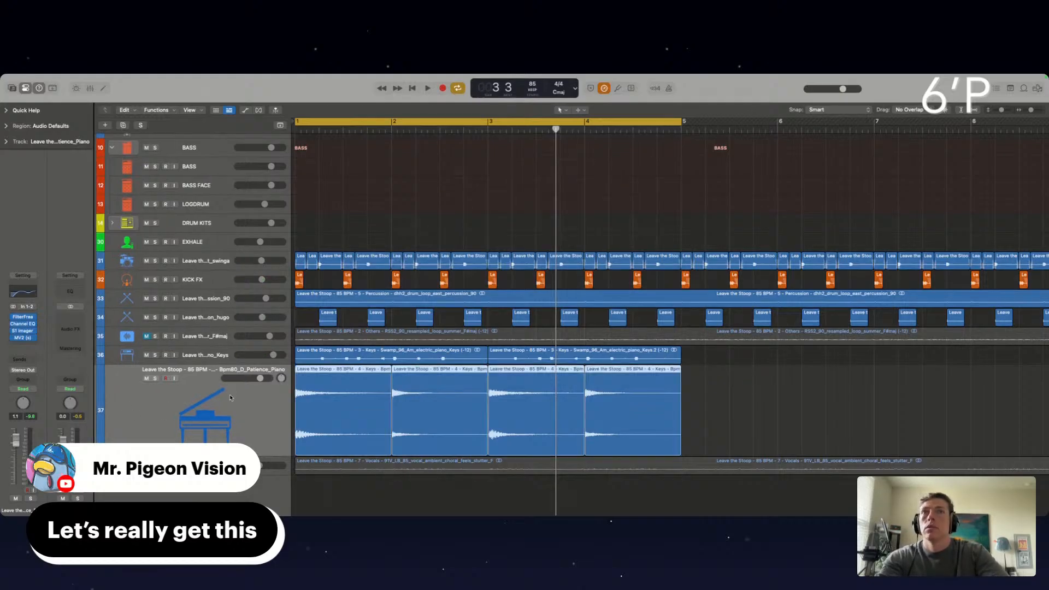
key(Return)
key(space)
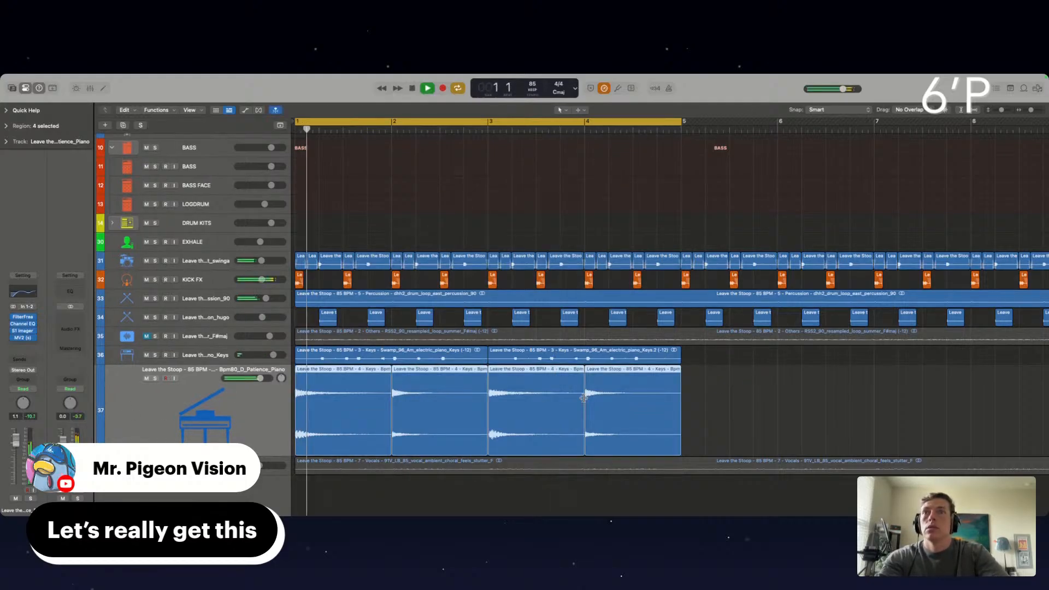
click(24, 345)
mouse_move(22, 507)
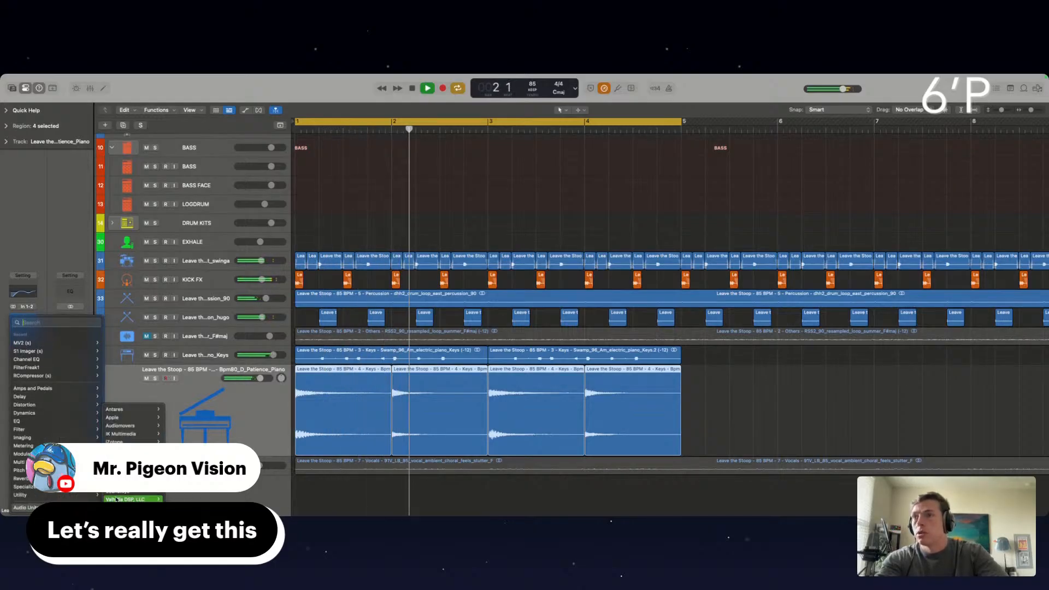
mouse_move(117, 495)
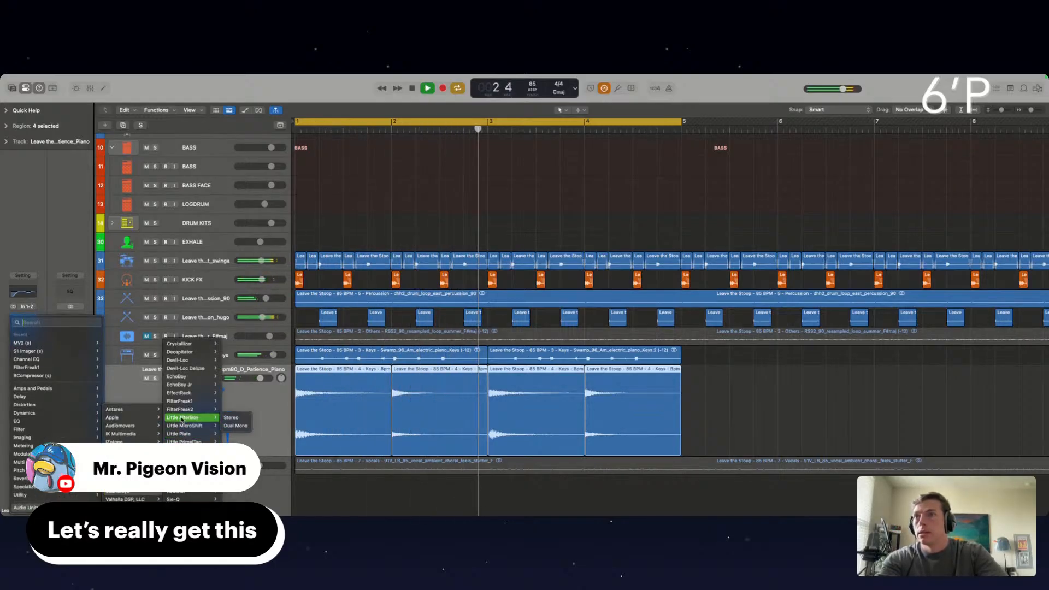
click(186, 450)
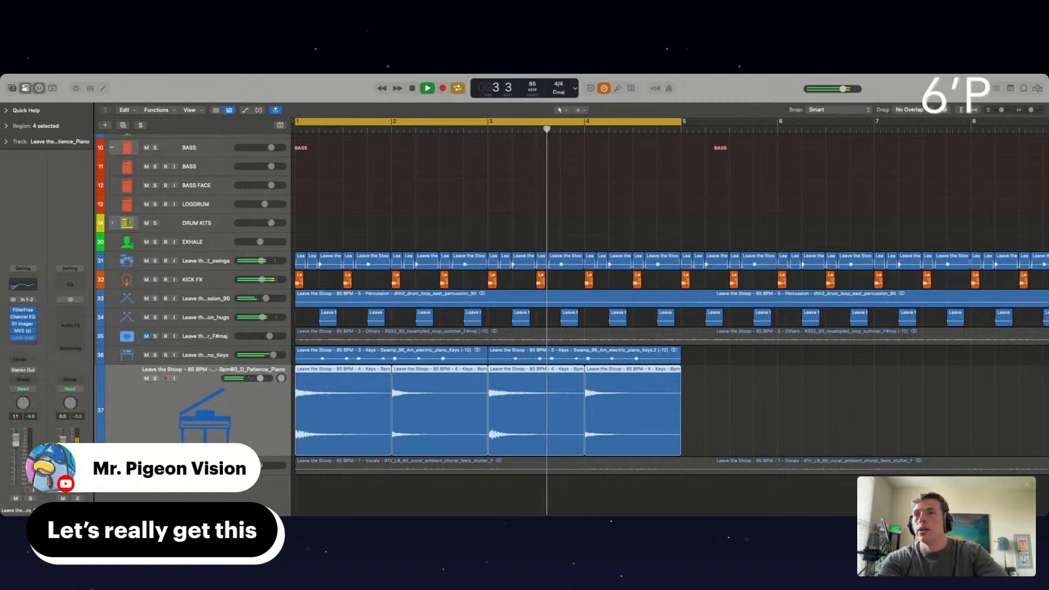
Audition Little Radiator presets with the piano soloed, settle on Tasteful and bypass the track's plug-ins
click(353, 218)
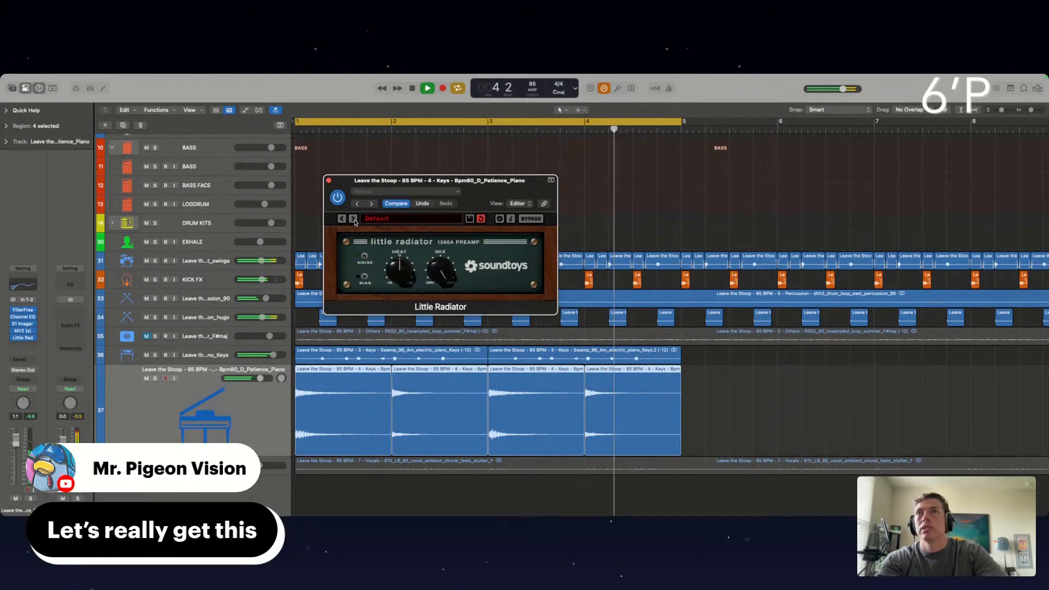
click(353, 218)
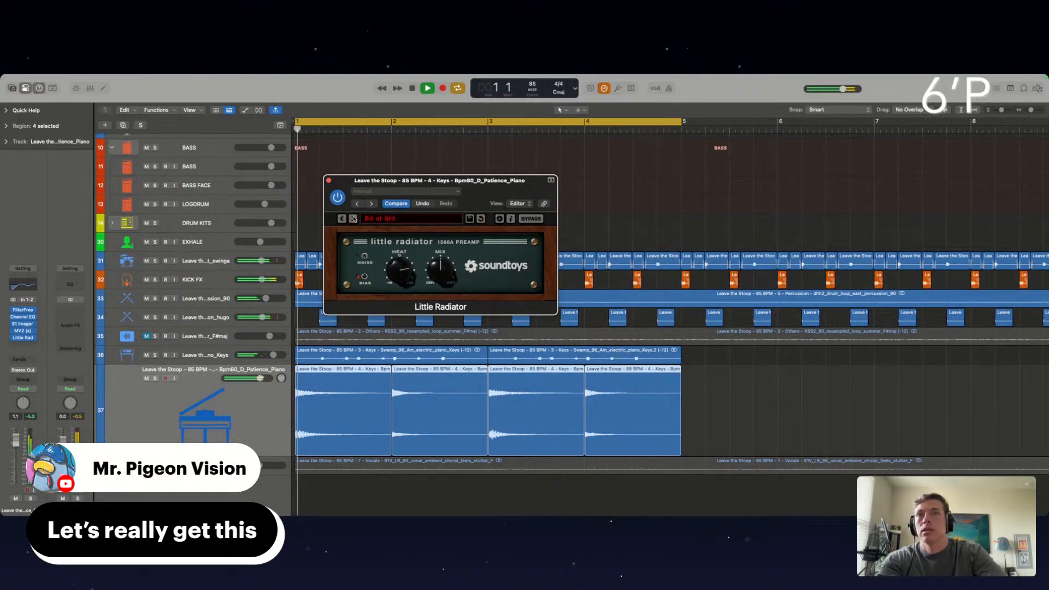
click(353, 219)
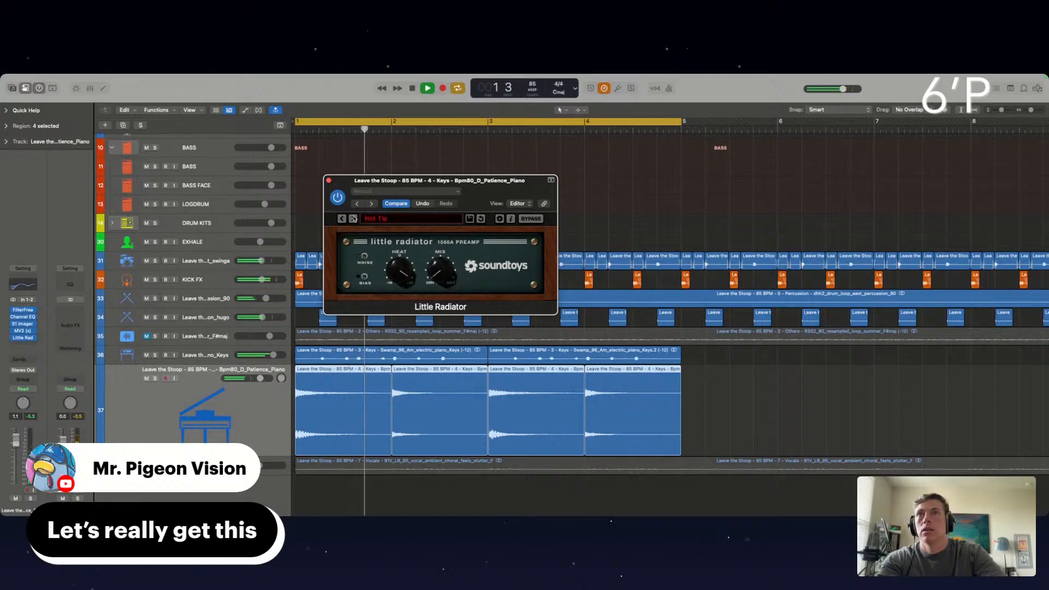
click(154, 378)
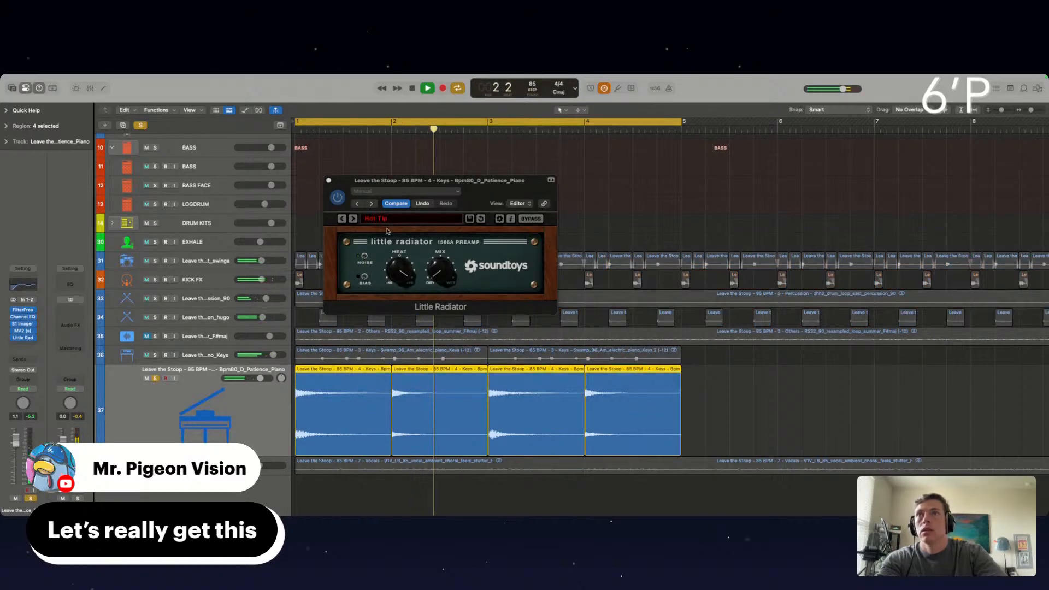
click(353, 219)
click(353, 219)
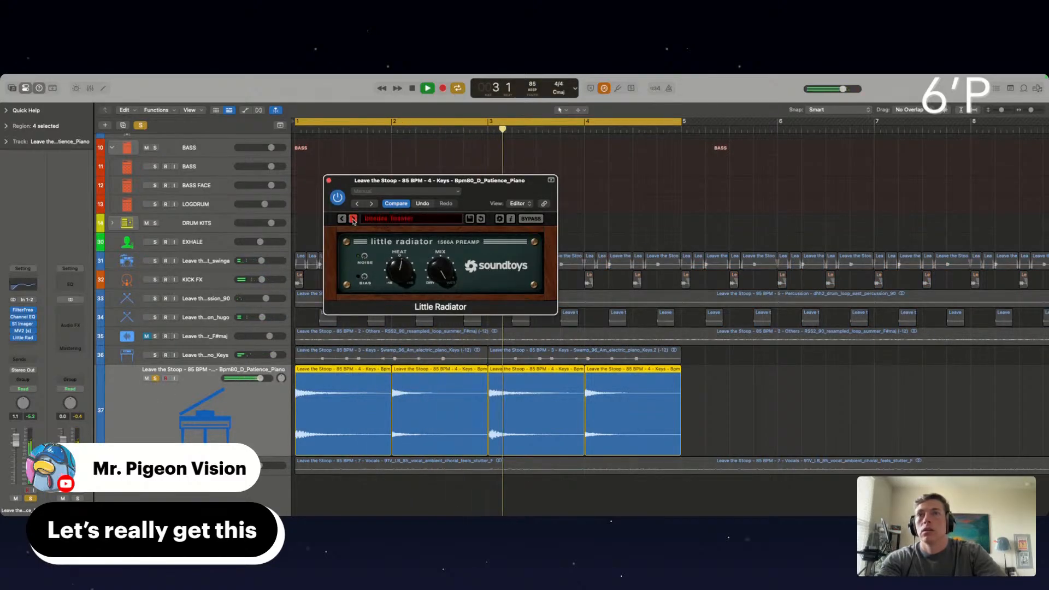
click(353, 219)
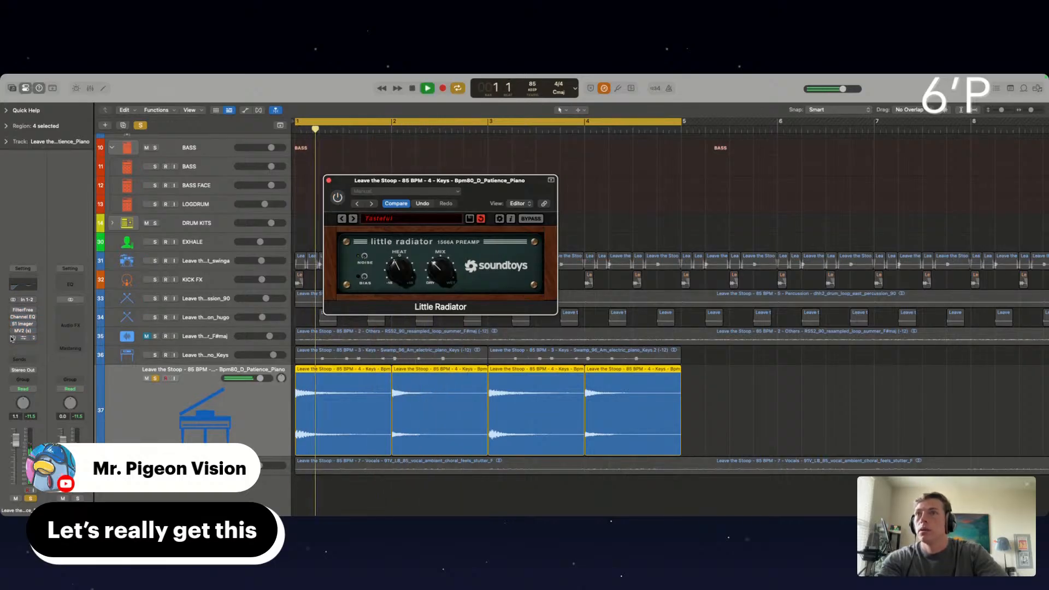
Transpose the four Patience Piano regions by -12, re-enable the track's plug-ins and play the soloed piano
click(706, 410)
drag(742, 393, 335, 398)
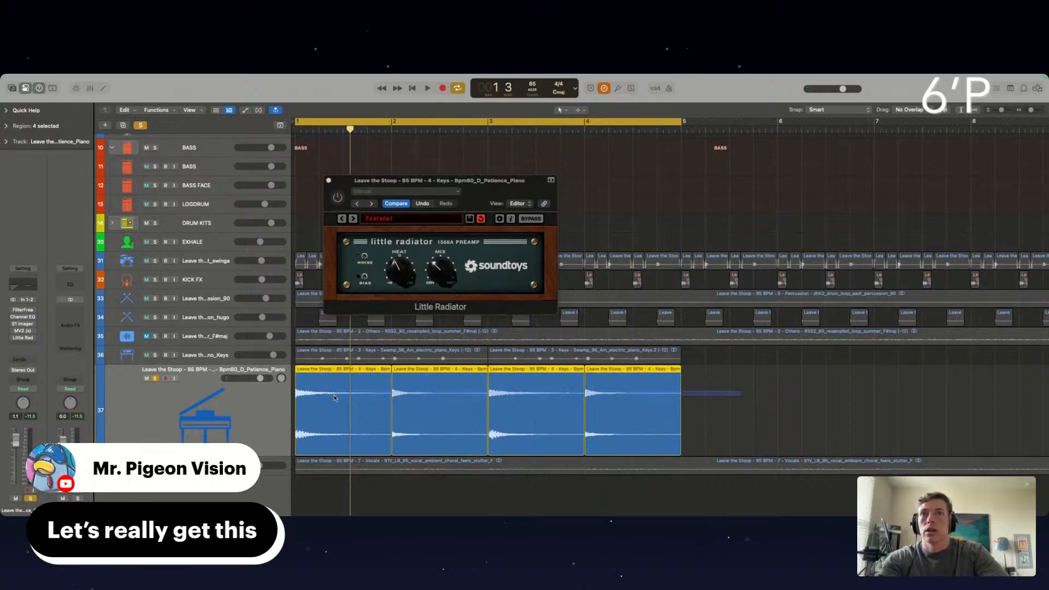
key(super+Right)
key(super+Right)
key(super+Right)
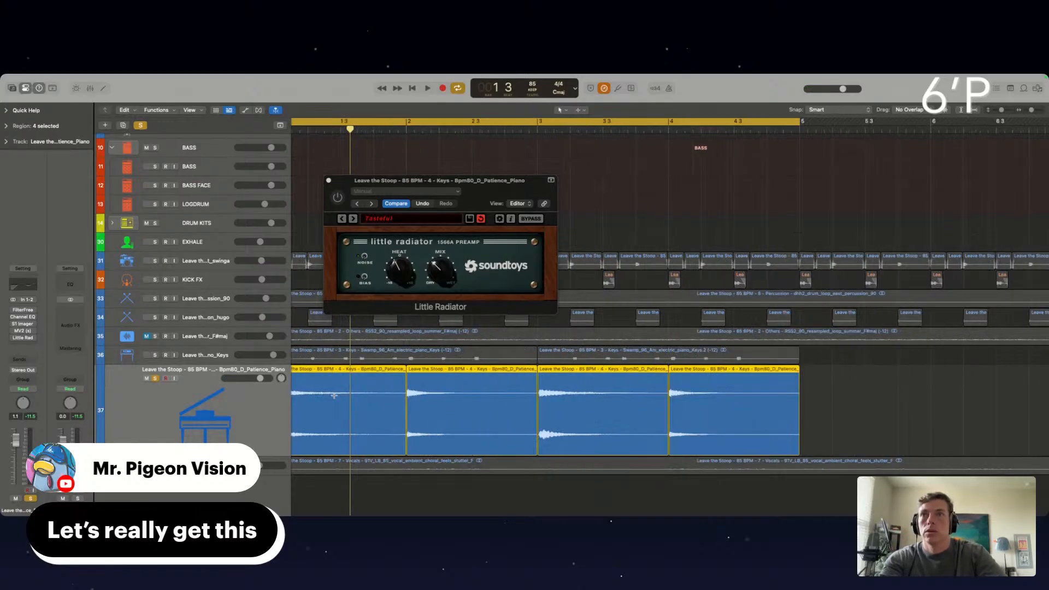
key(super+Left)
key(super+Left)
key(super+Up)
key(super+Up)
key(super+Up)
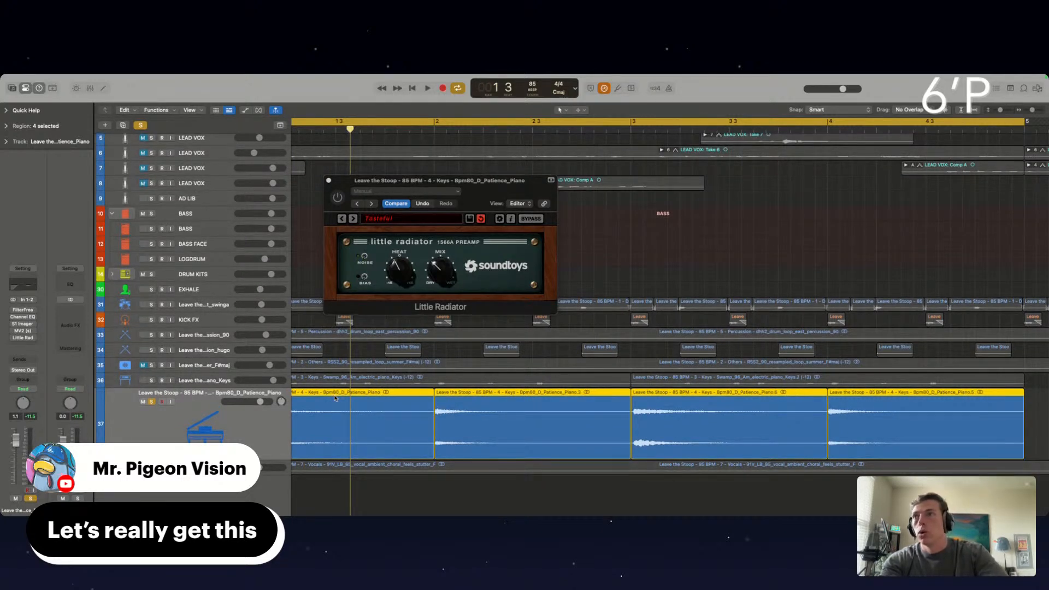
key(Return)
key(space)
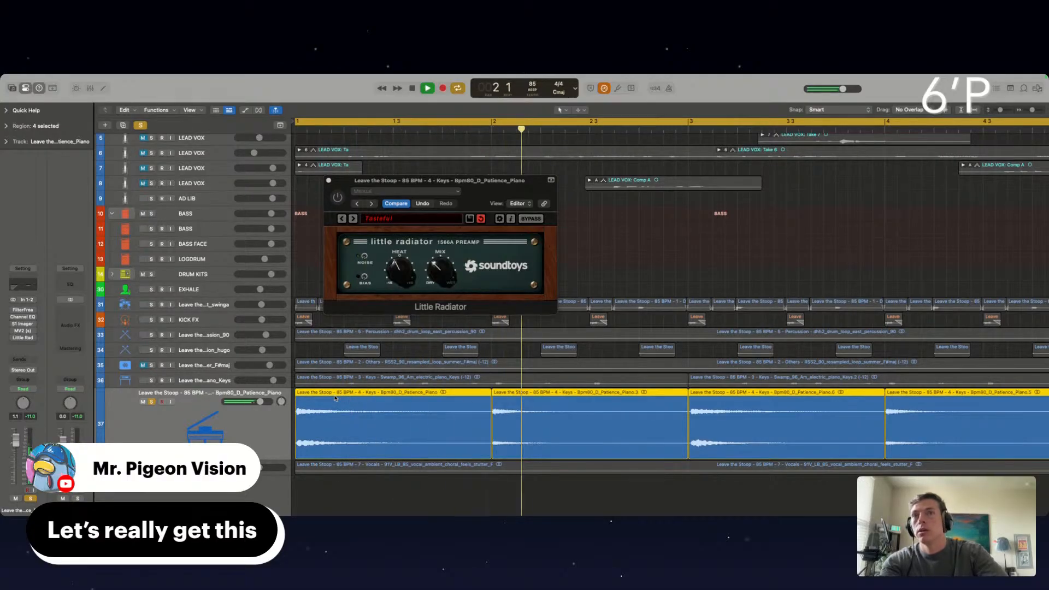
key(space)
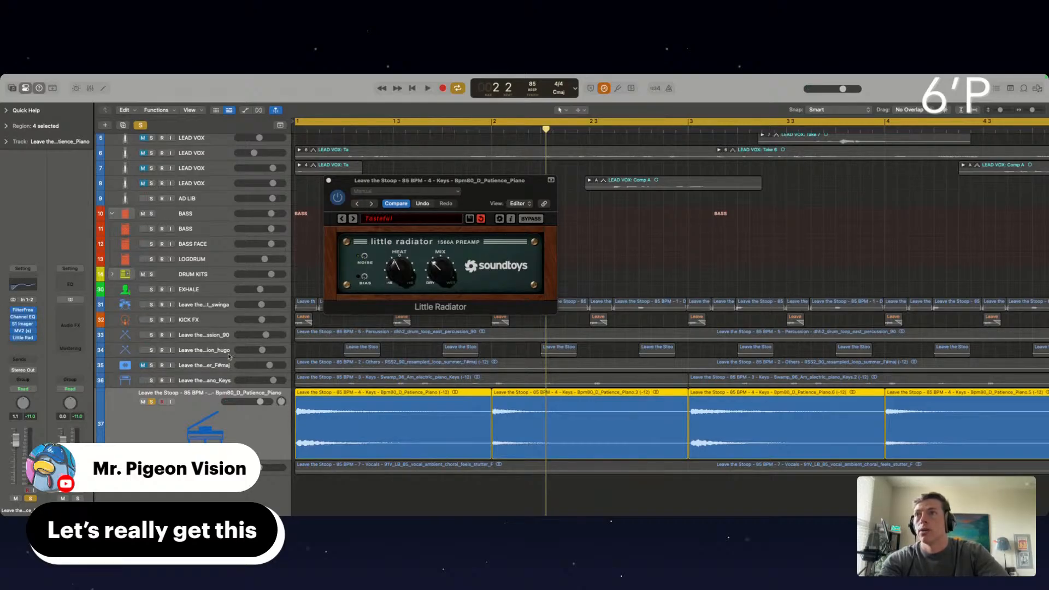
key(space)
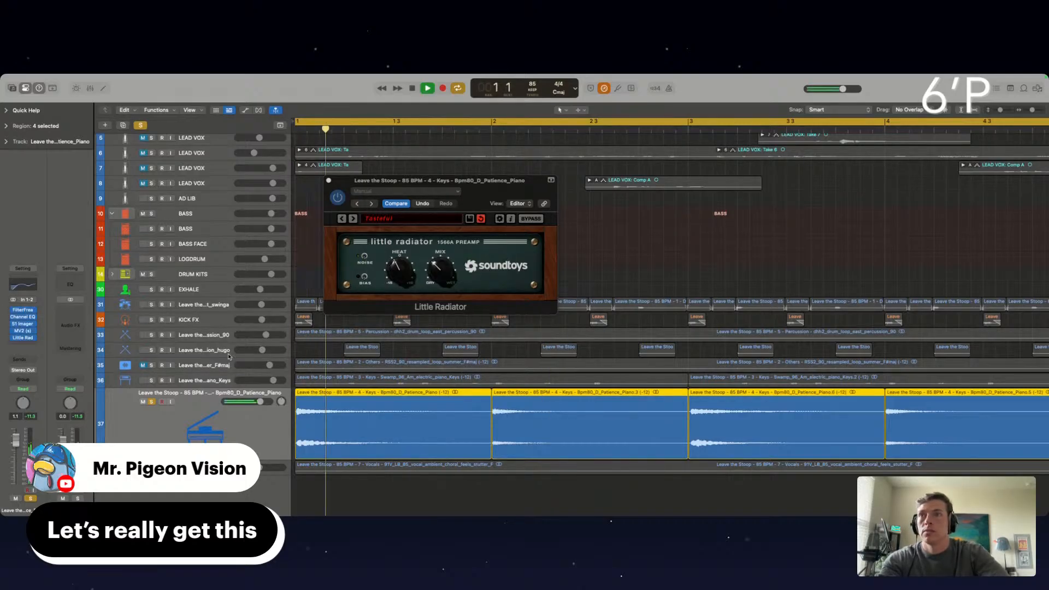
Close Little Radiator, unsolo the piano and unmute the ambient choral vocal track
click(328, 180)
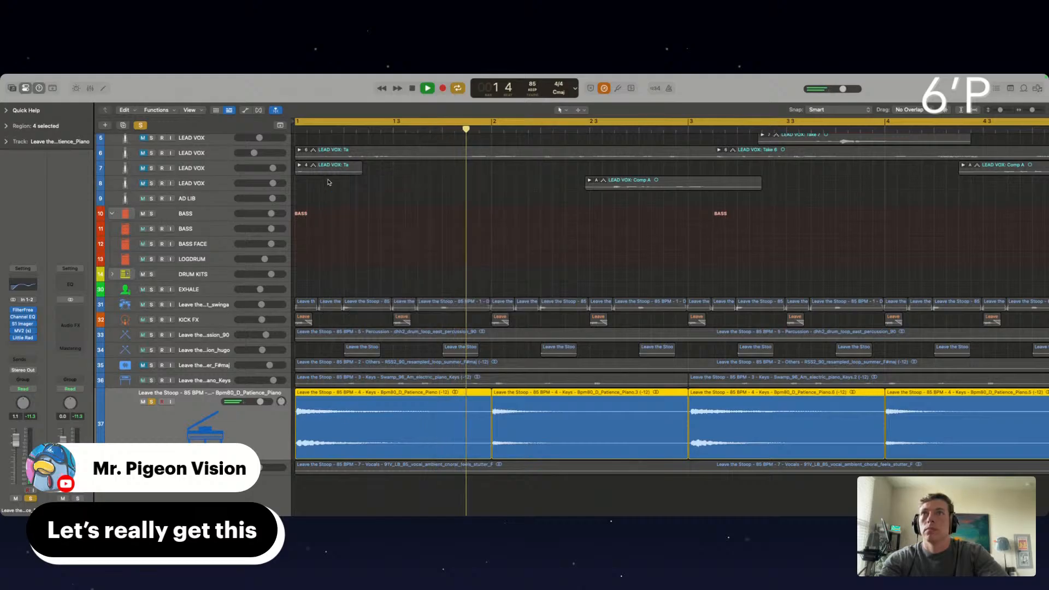
click(152, 403)
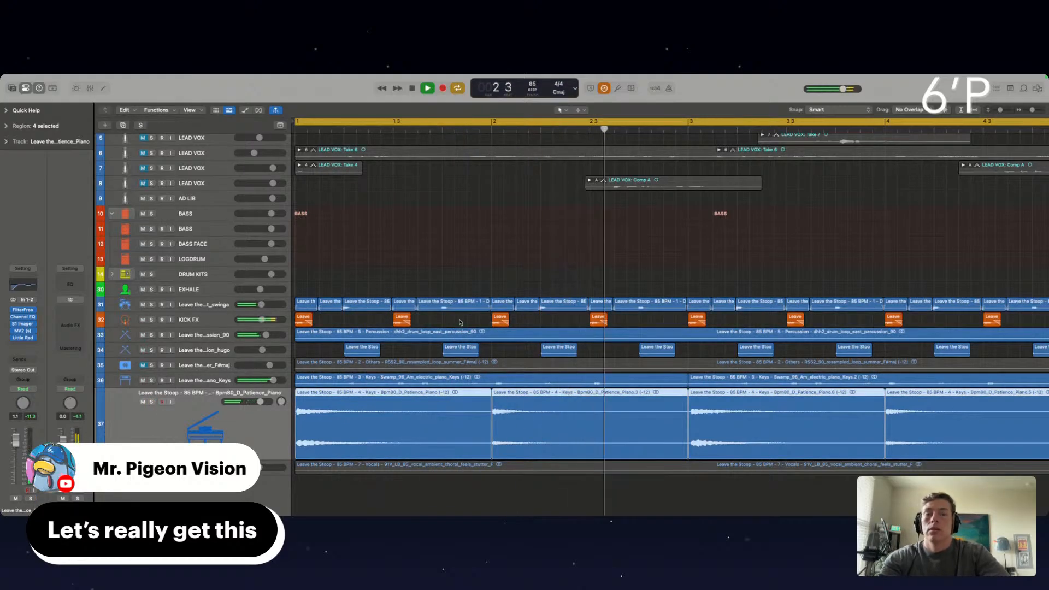
scroll(461, 321, down, 5)
click(476, 257)
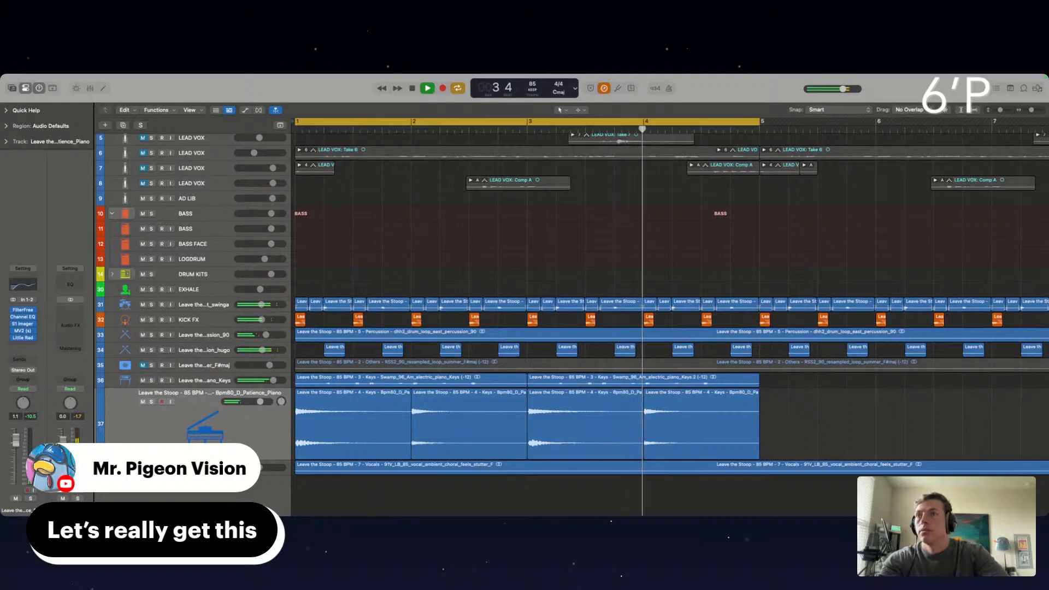
Transpose the ambient choral vocal region by -12 and divide it at bar 3
click(502, 466)
key(super+Down)
key(super+Down)
key(super+Down)
key(super+Down)
key(super+Down)
key(super+Down)
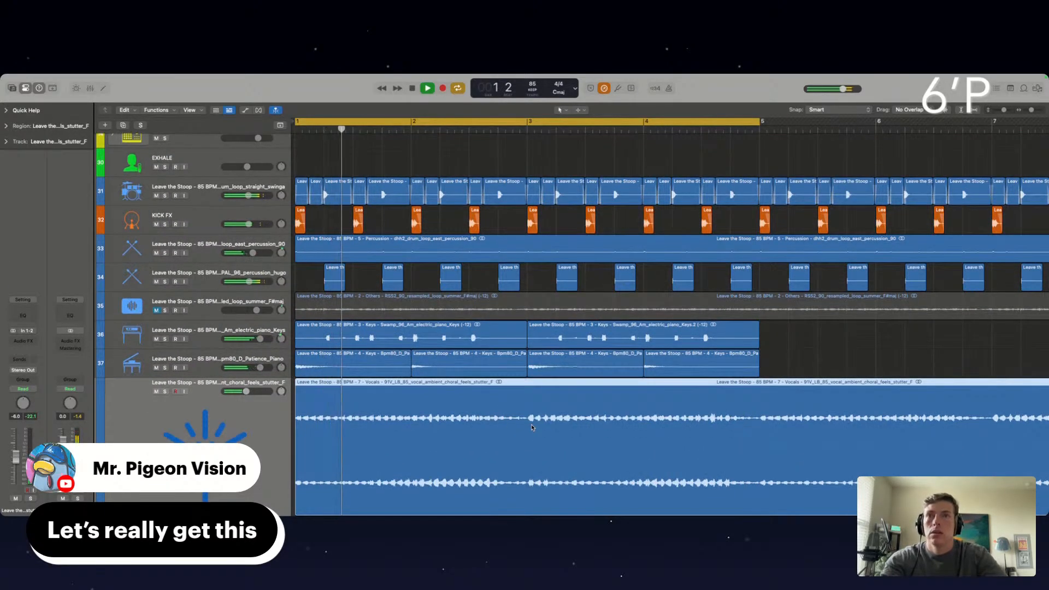
key(alt+Down)
key(alt+Down)
key(alt+Down)
key(alt+Down)
key(alt+Down)
key(alt+Down)
key(alt+Down)
key(alt+Down)
key(alt+Down)
key(alt+Down)
key(alt+Down)
key(alt+Down)
key(alt+Down)
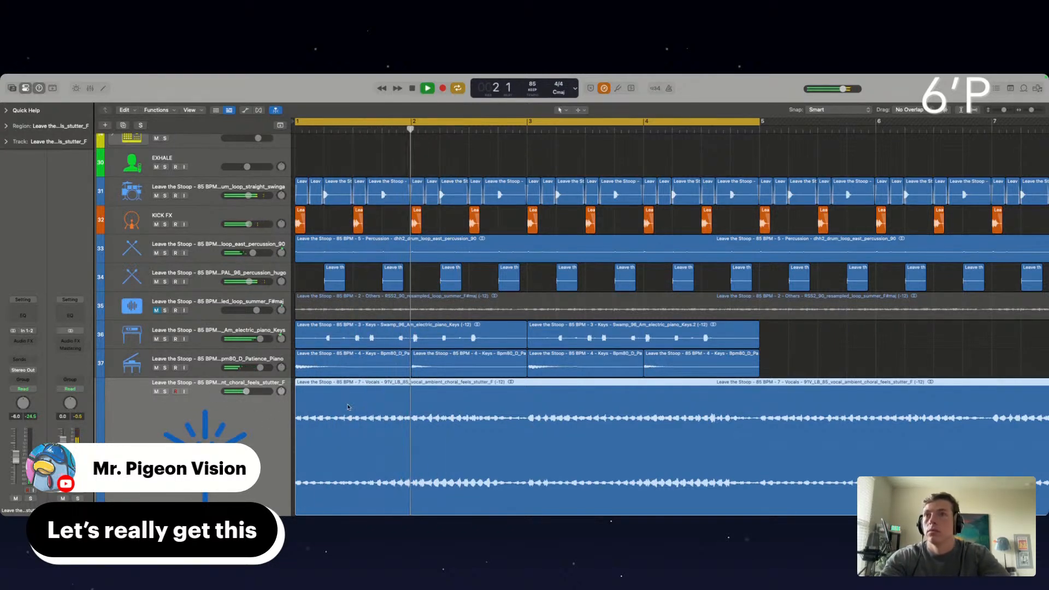
click(528, 398)
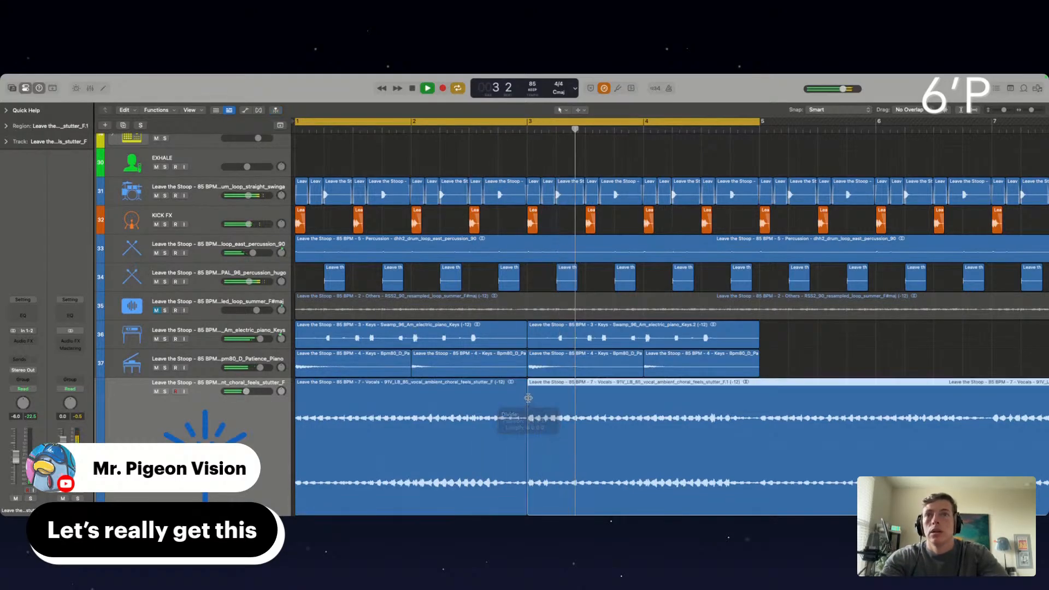
Delete the choral vocal section after bar 3, repeat the remaining region once so it fills bars 3 to 5, and play
key(Delete)
key(space)
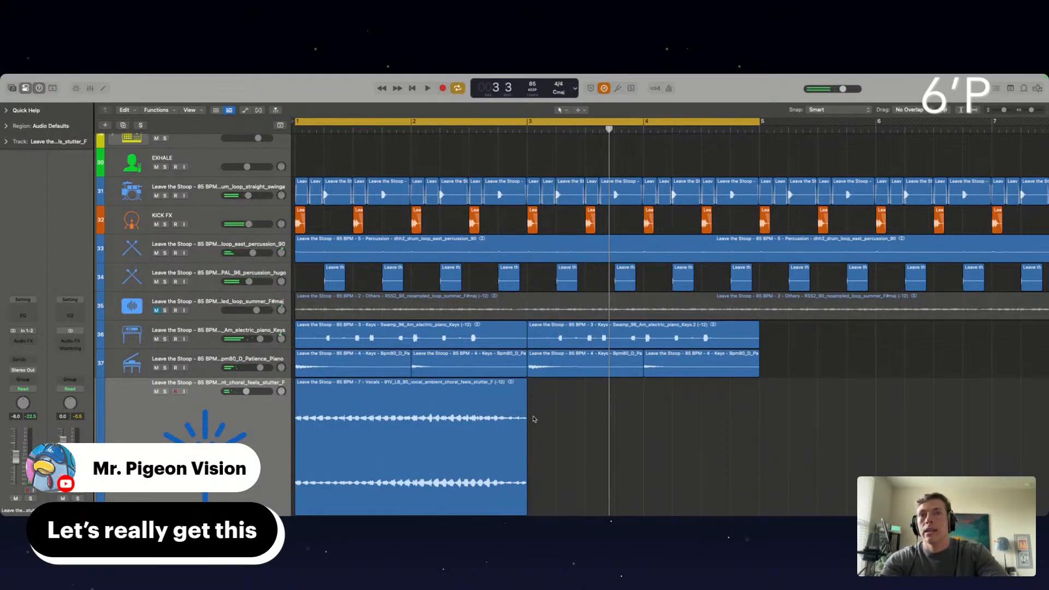
click(479, 408)
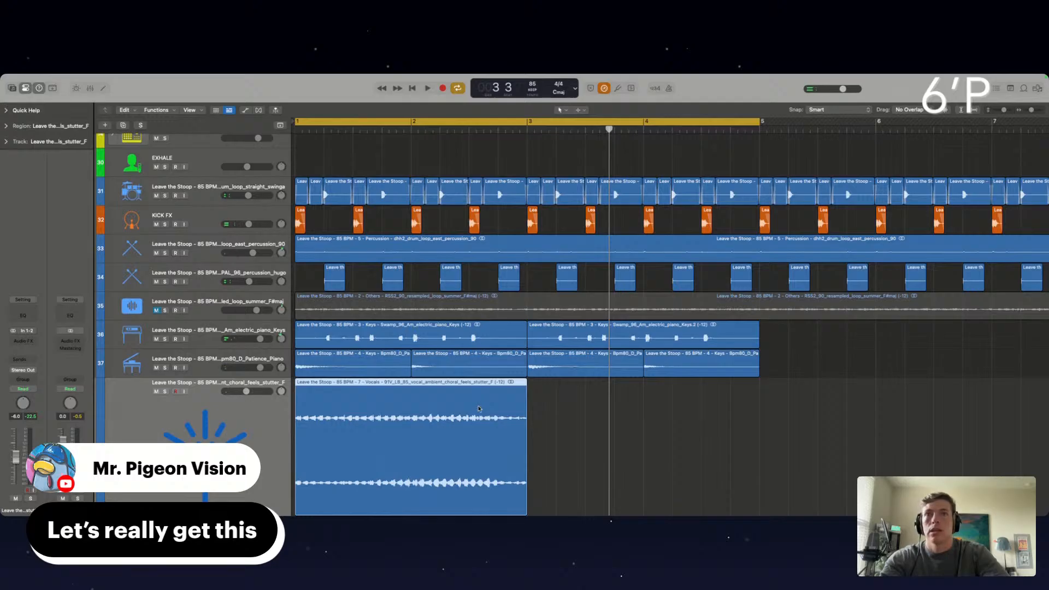
key(super+r)
key(space)
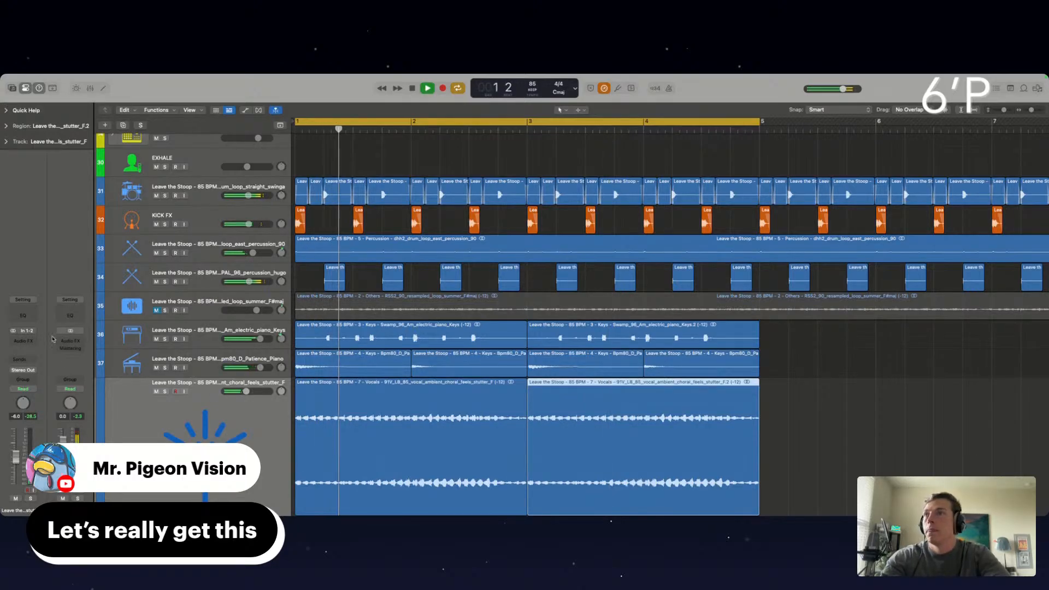
Add a Channel EQ to the choral vocal with a raised low cut and a dip of about -3.9 dB near 2480 Hz
click(23, 316)
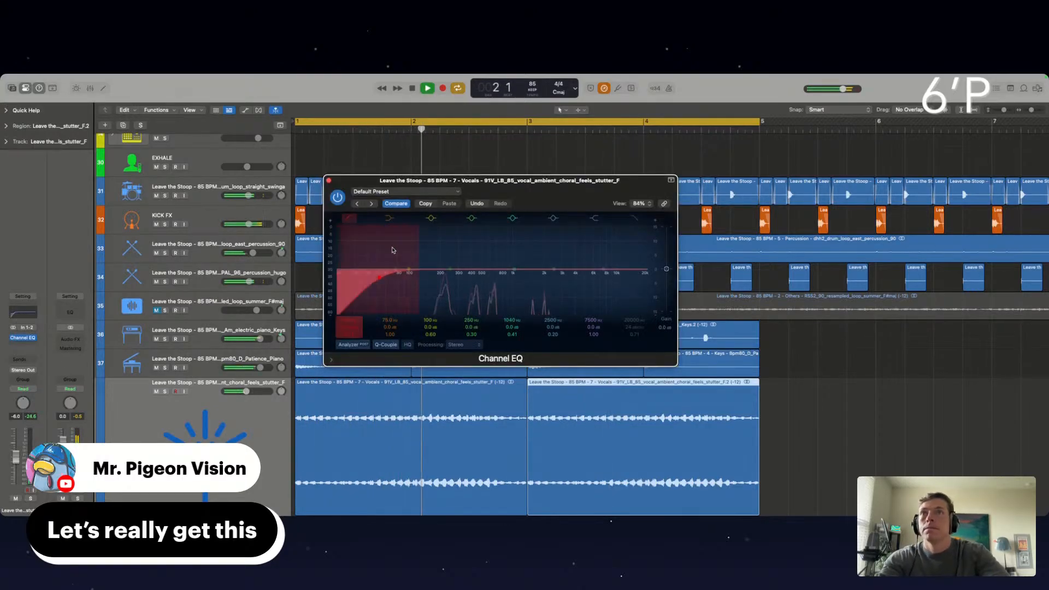
drag(392, 251, 426, 251)
drag(508, 277, 546, 289)
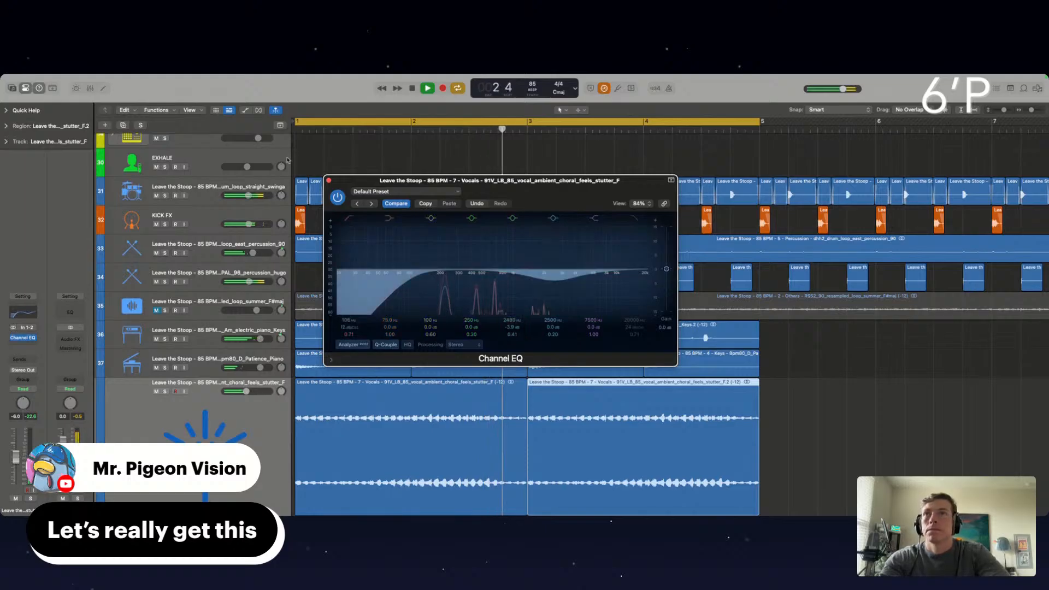
click(328, 181)
Insert Spectral Gate on the choral vocal track and load its Crunchy Bandpass preset
click(23, 346)
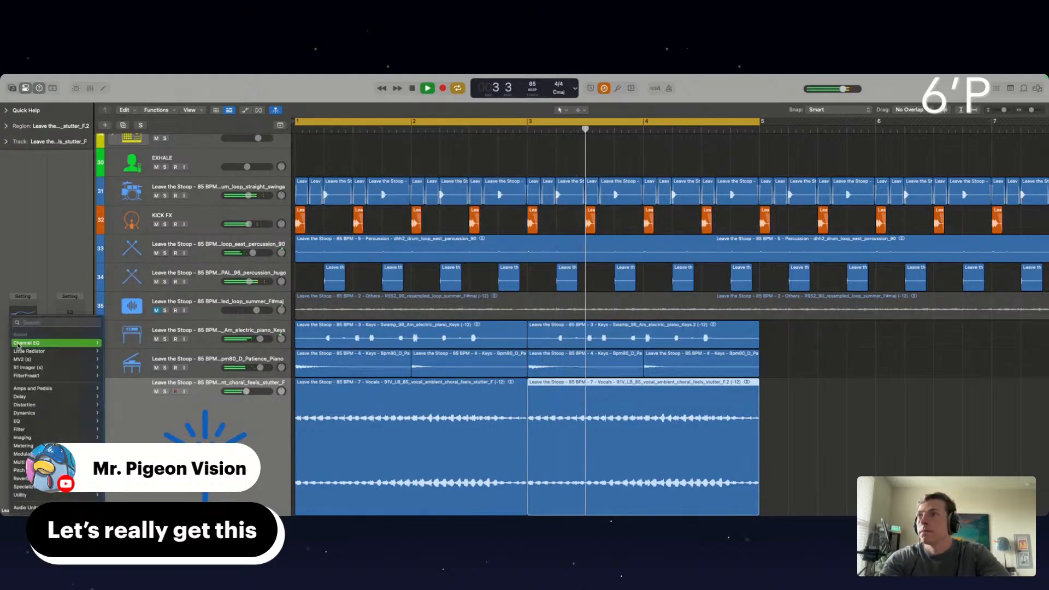
mouse_move(32, 430)
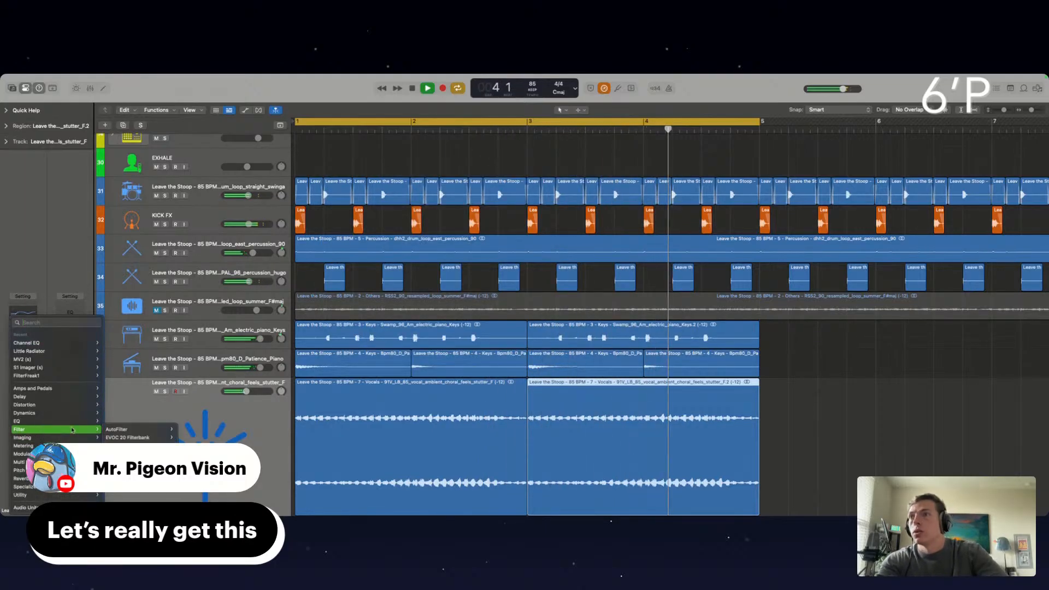
click(126, 462)
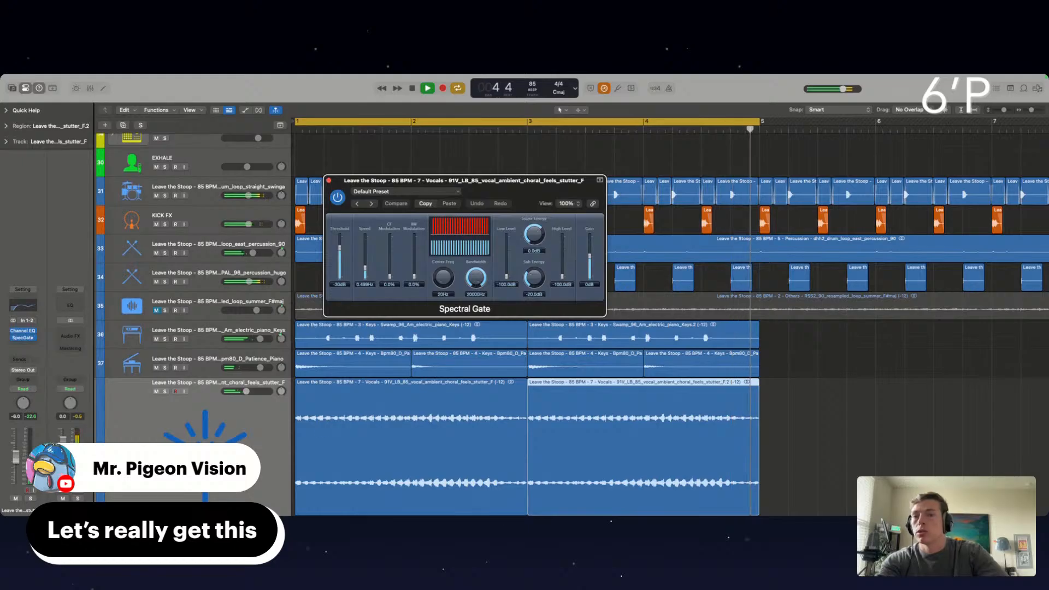
click(357, 204)
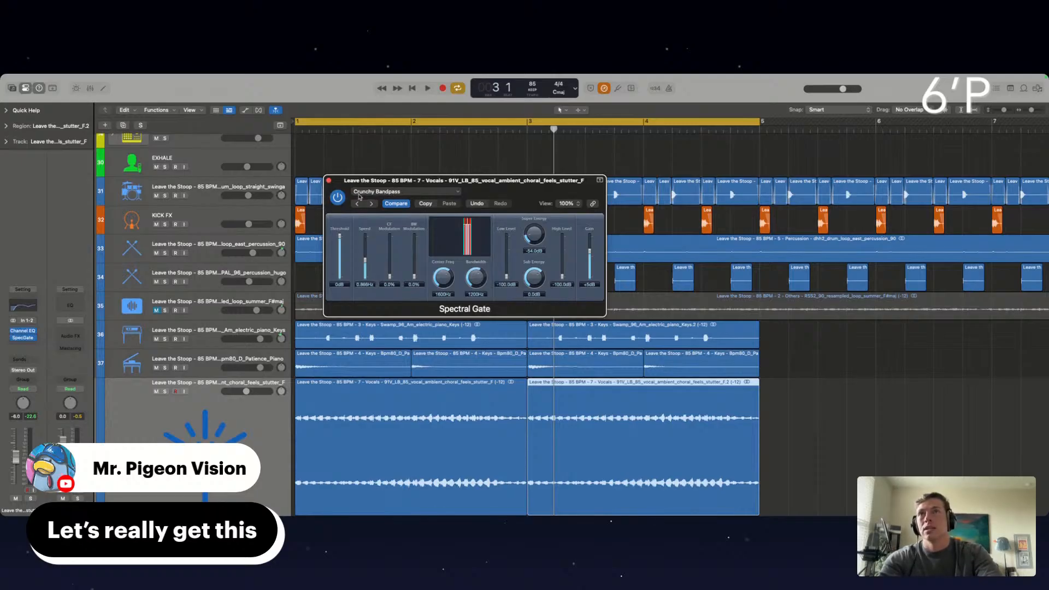
With the choral vocal soloed, set Spectral Gate's threshold to -13 dB and bandwidth to 2500 Hz, unsolo the track and close the plug-in
click(165, 392)
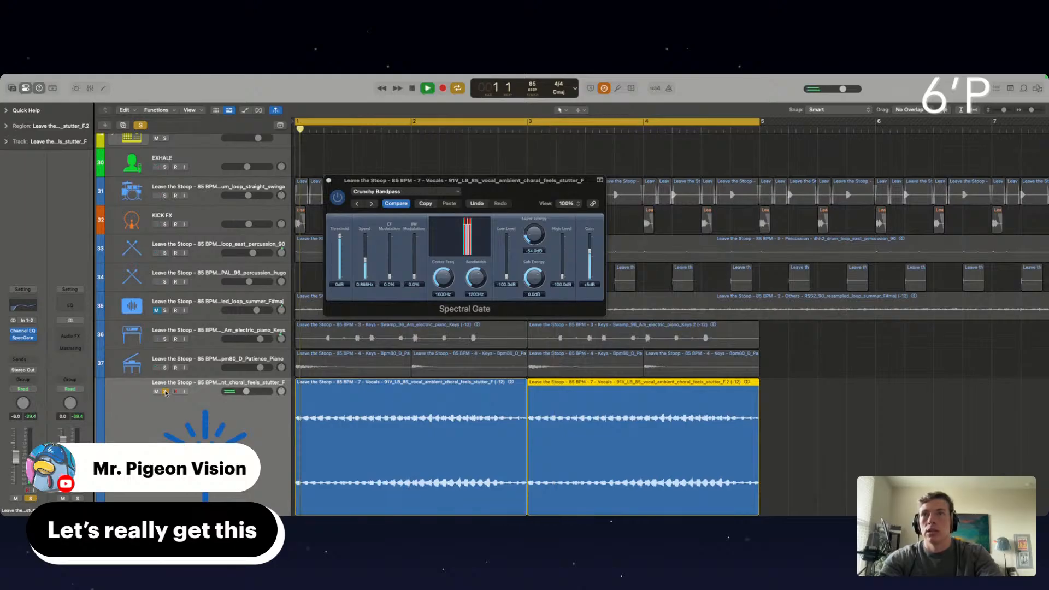
drag(342, 257, 340, 239)
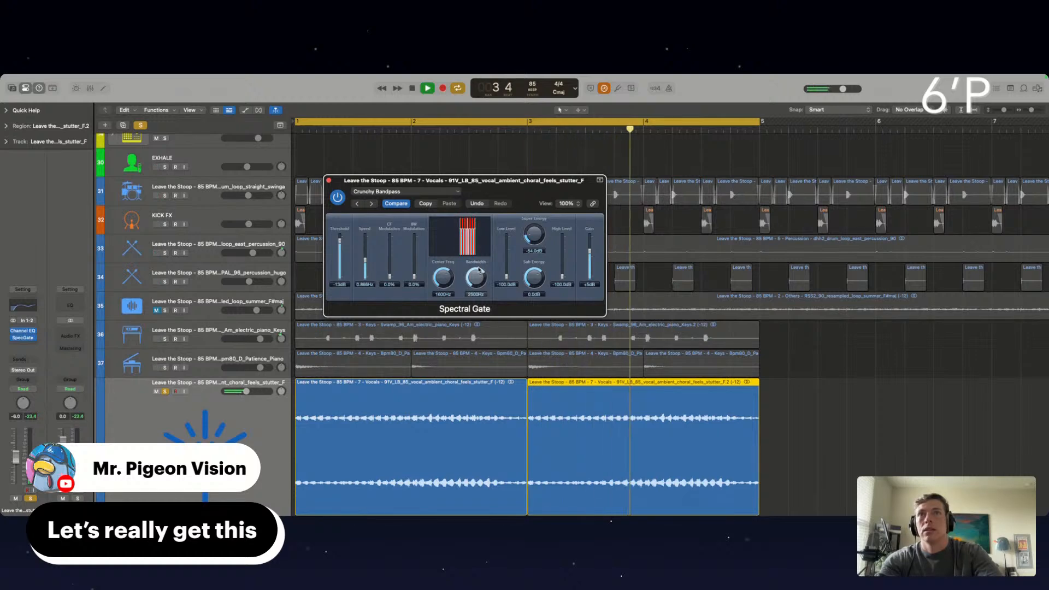
click(164, 391)
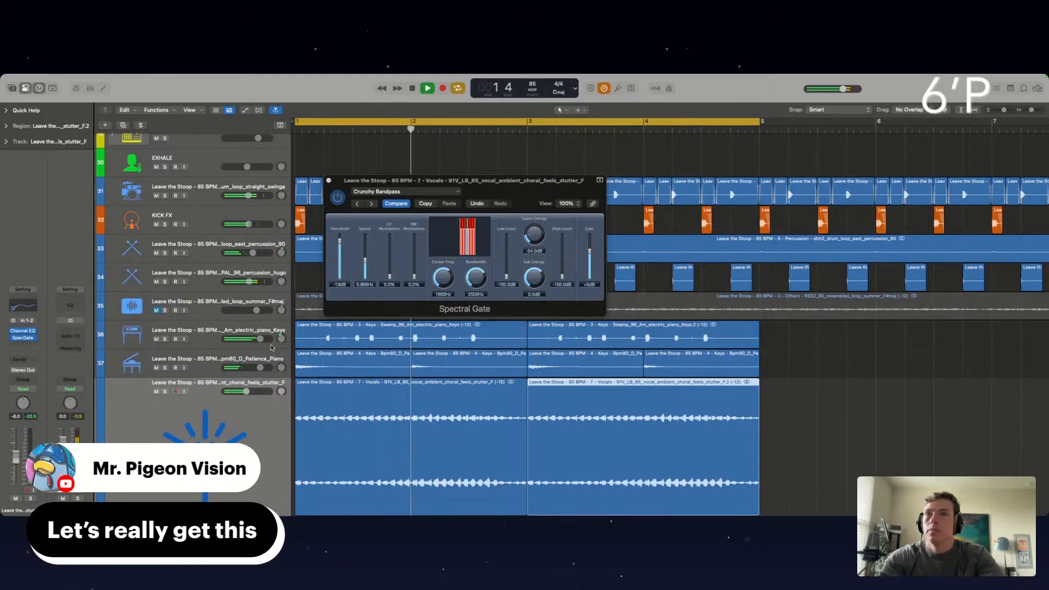
click(329, 181)
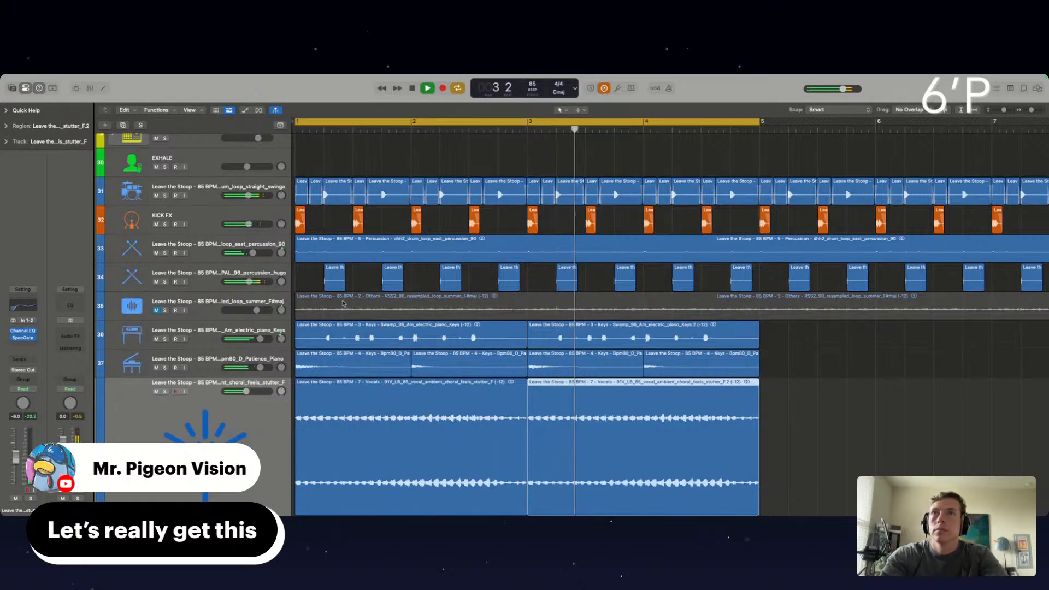
Select the ambient choral vocal track and insert the stereo RCompressor after Spectral Gate
click(212, 392)
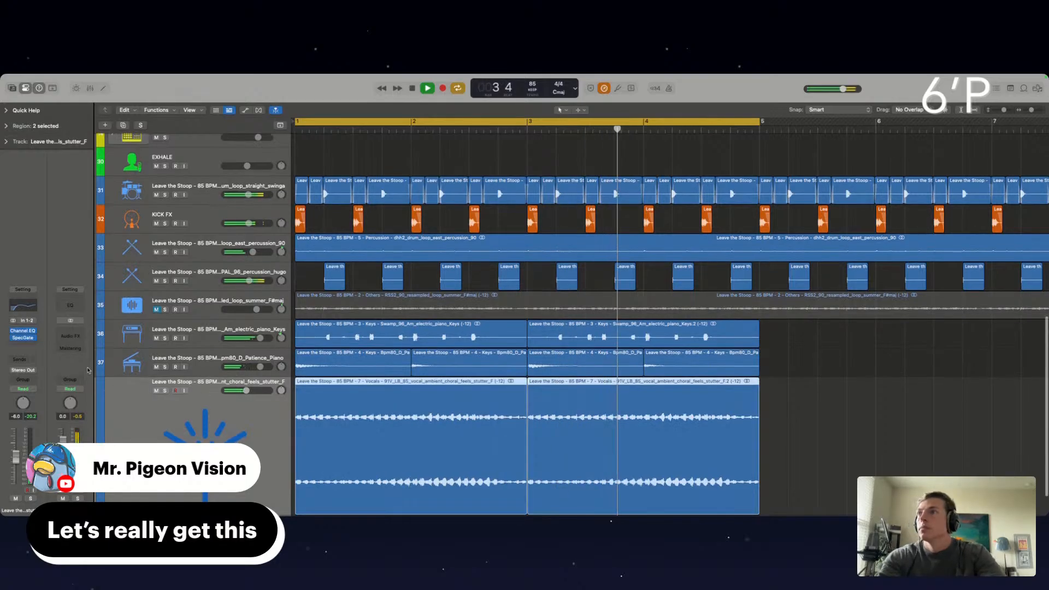
click(24, 338)
mouse_move(32, 508)
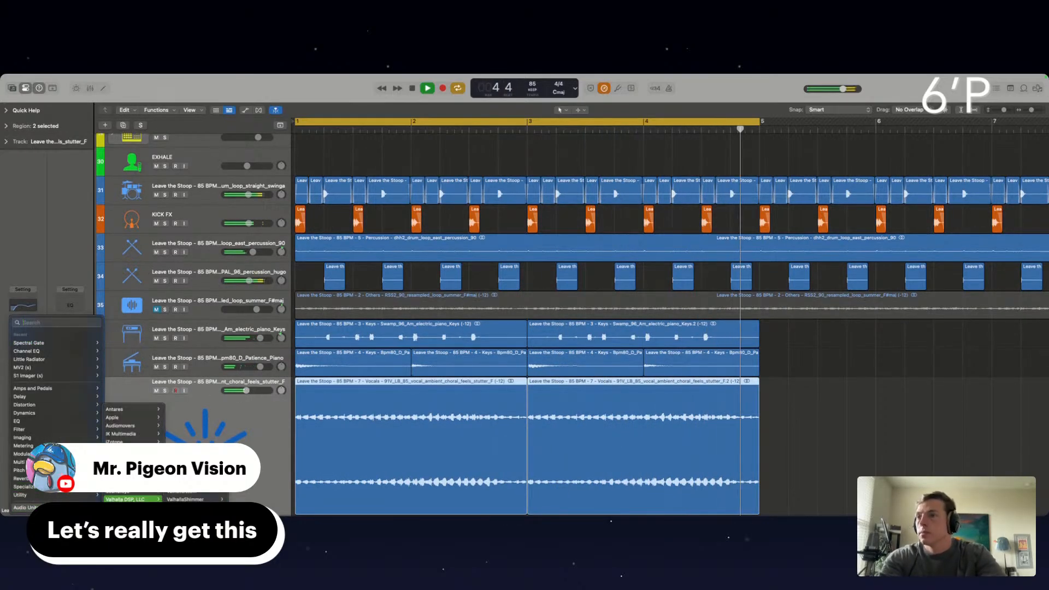
mouse_move(127, 508)
scroll(197, 388, down, 10)
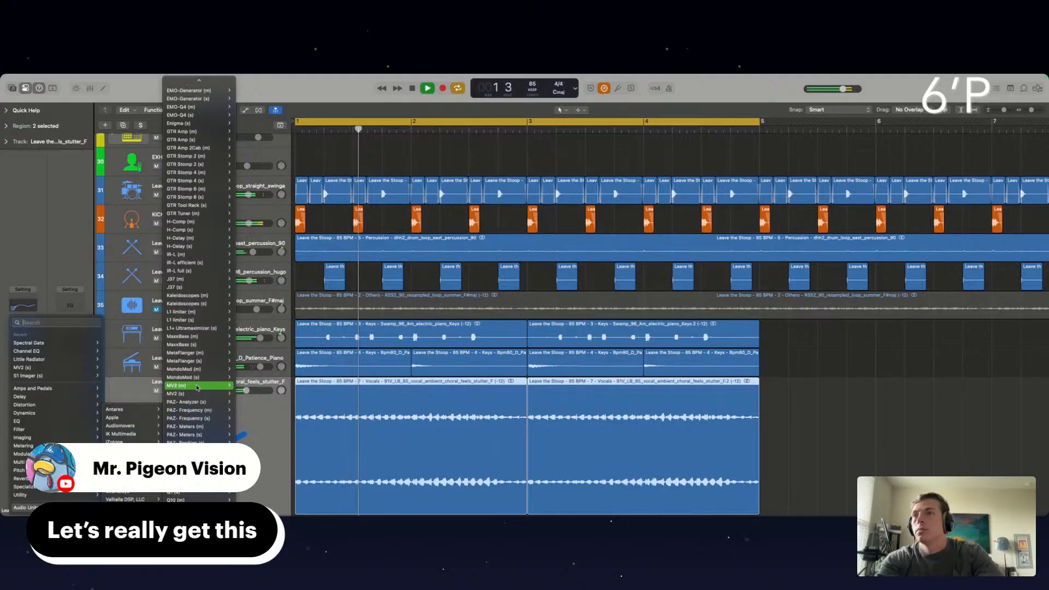
click(199, 411)
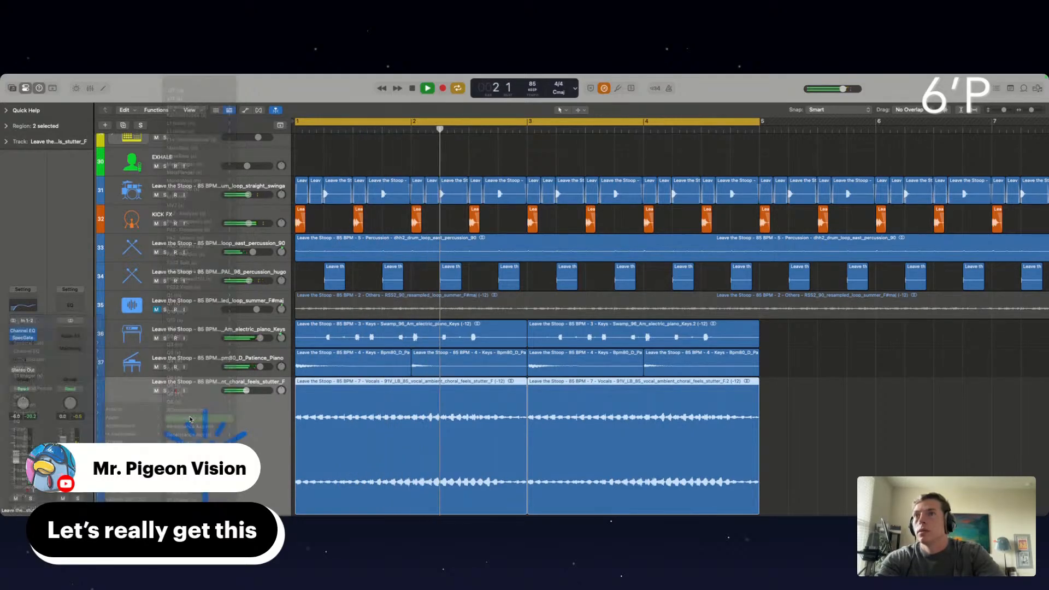
Side-chain RCompressor to KICK FX (Audio 6) and set its threshold to -30.3 and ratio to 3.60
click(448, 191)
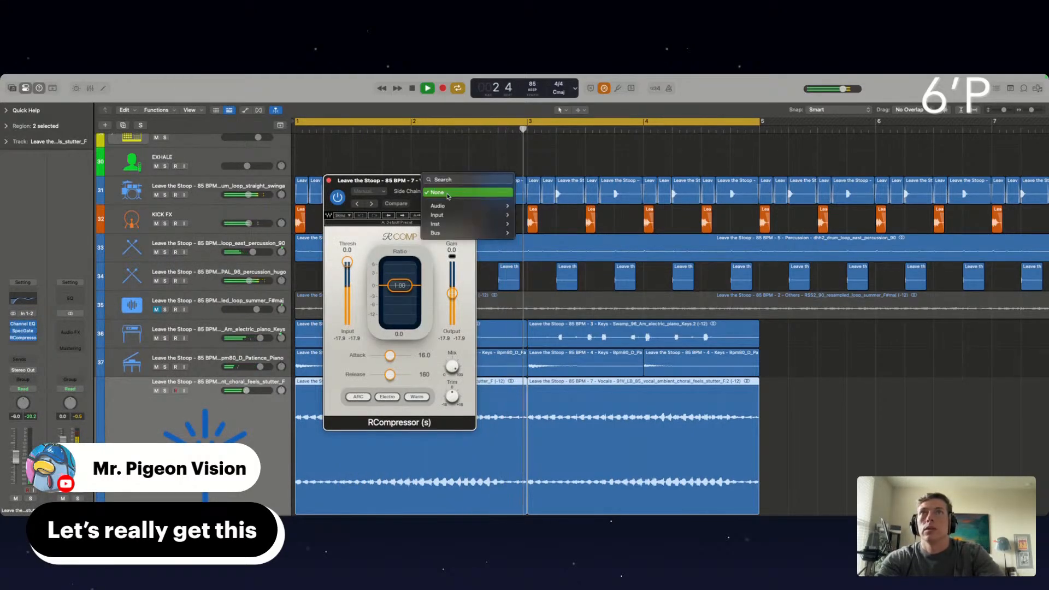
mouse_move(449, 206)
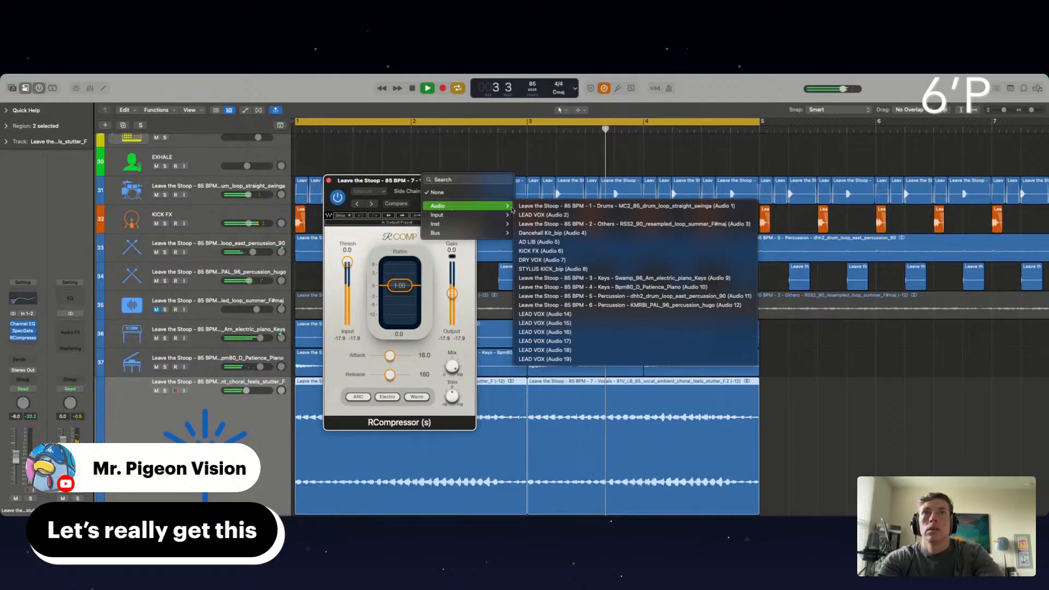
click(541, 251)
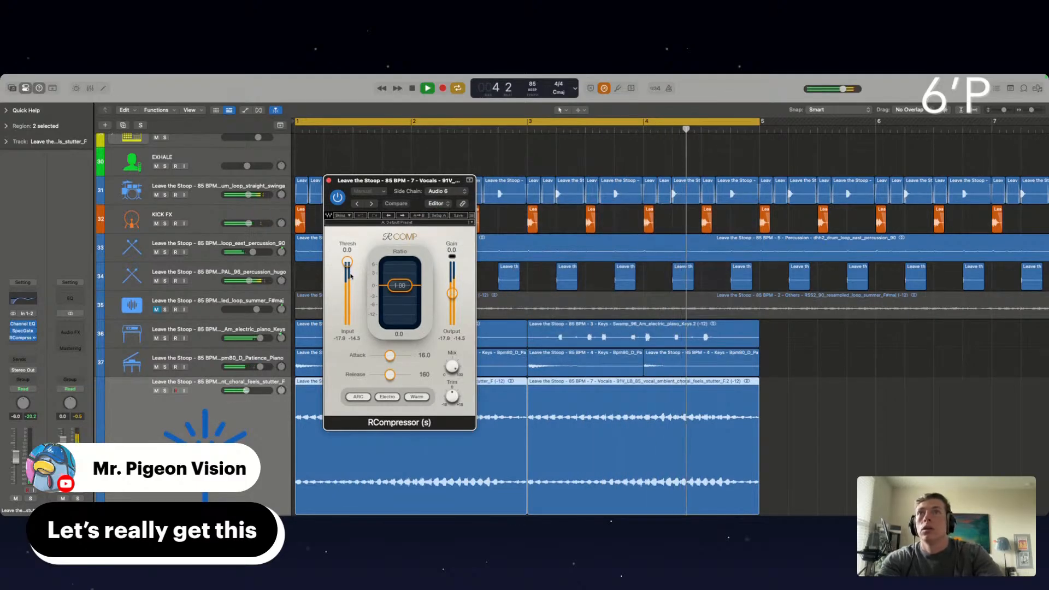
drag(351, 276, 347, 293)
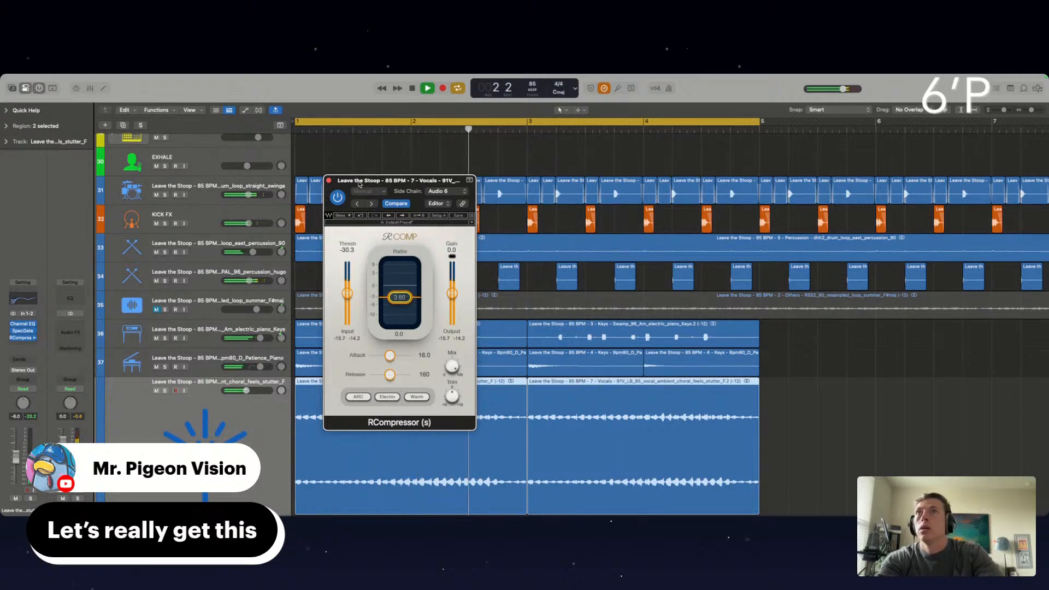
Move the RCompressor window aside, review its side-chain sources and choose KICK FX (Audio 6) again
drag(360, 185, 441, 223)
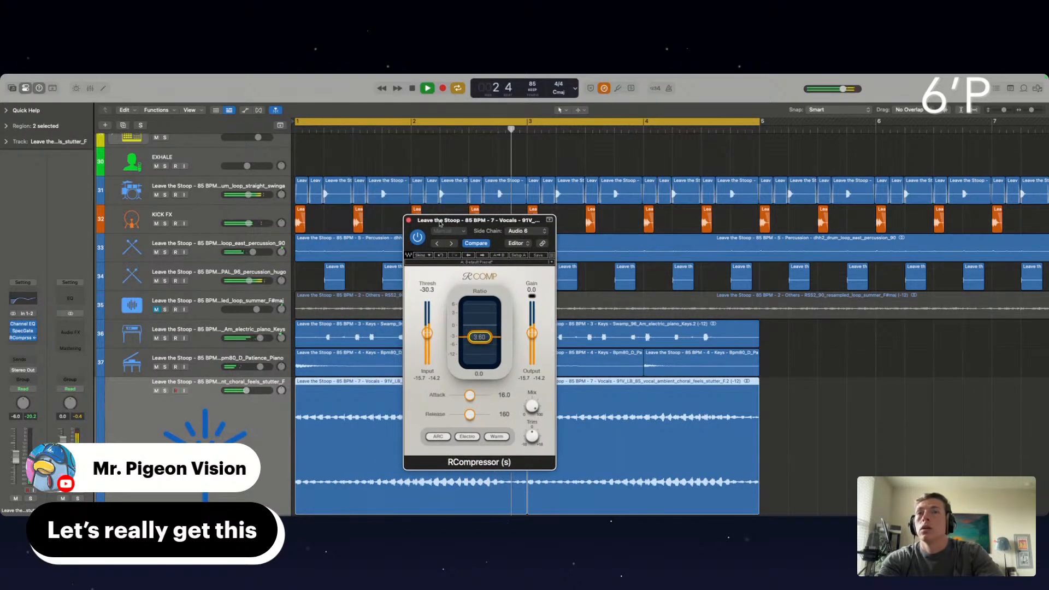
click(529, 232)
mouse_move(574, 214)
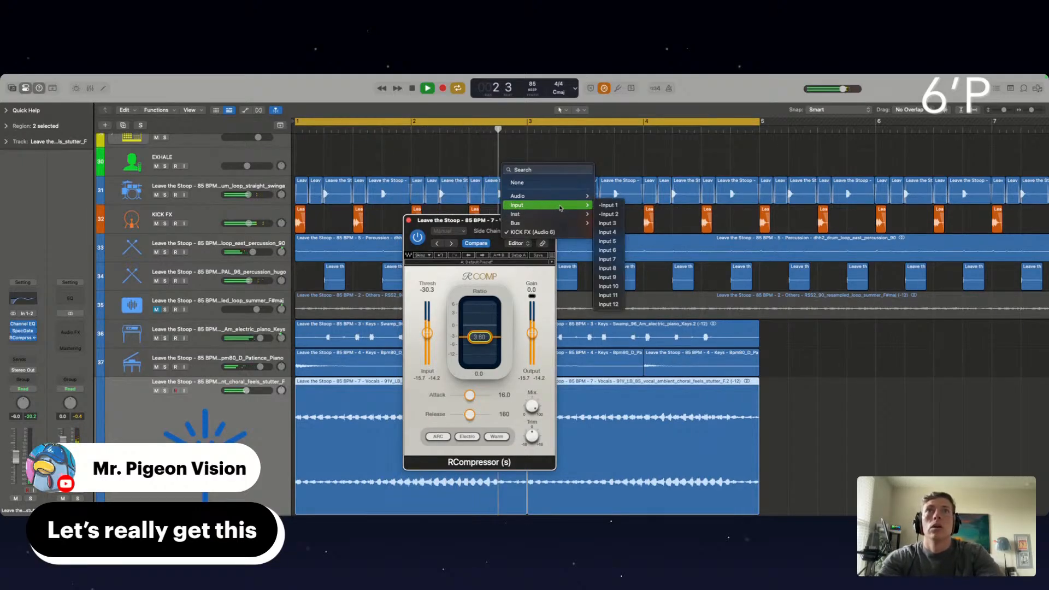
mouse_move(568, 196)
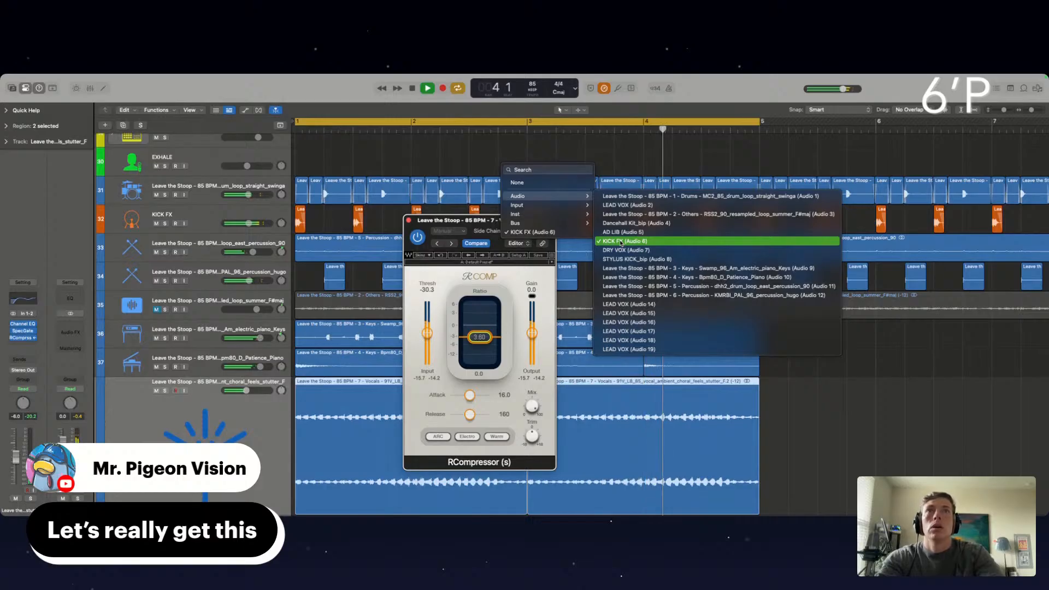
click(621, 242)
Check the KICK FX track, return to the choral vocal track, and close and remove its RCompressor
click(211, 214)
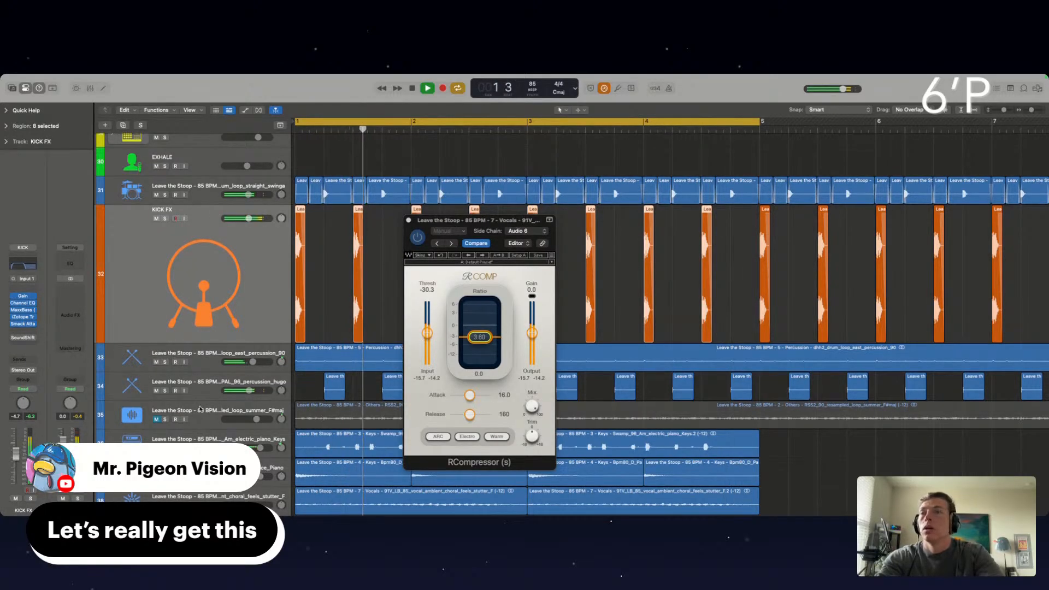
scroll(304, 394, down, 2)
click(265, 461)
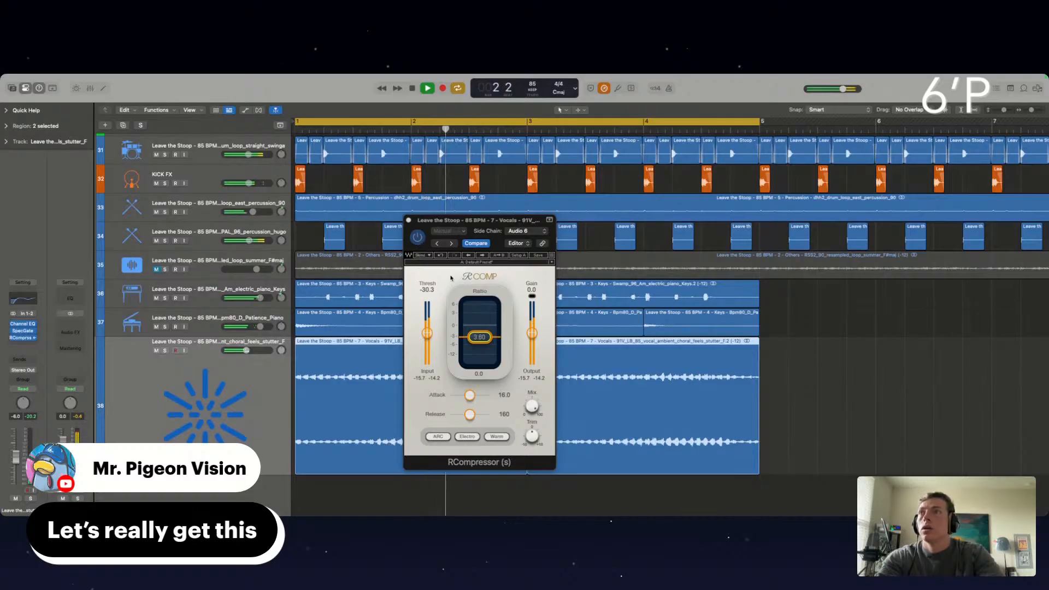
click(409, 220)
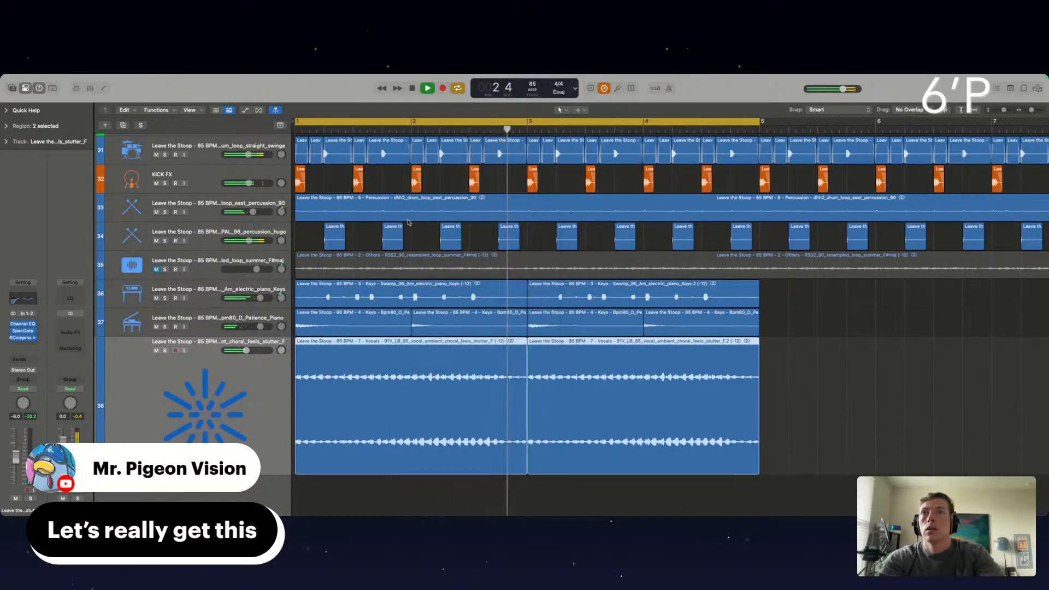
click(24, 388)
click(76, 323)
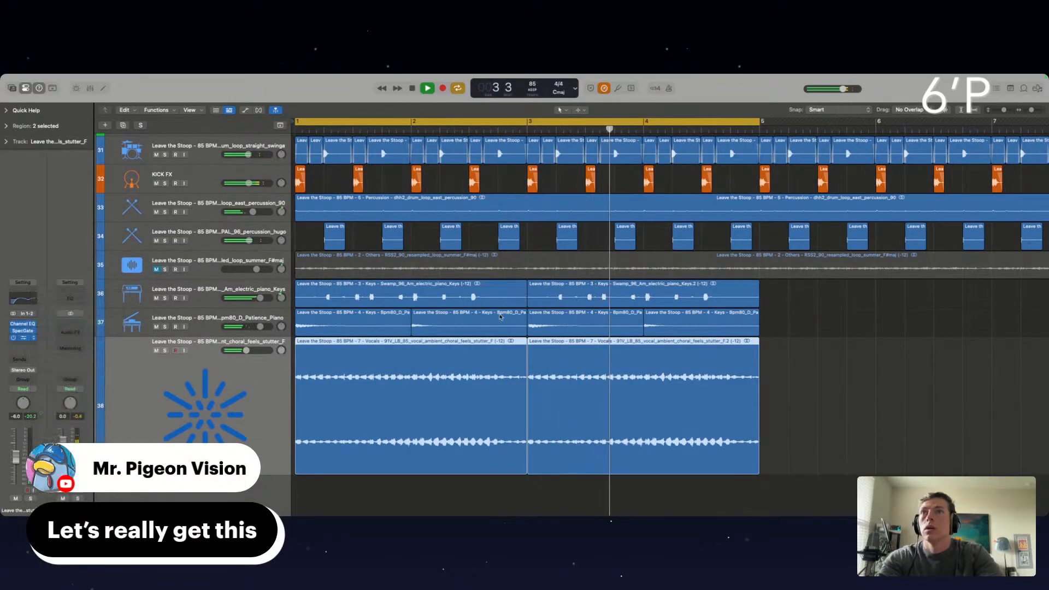
Insert FilterFreak1 after Spectral Gate on the choral vocal track and raise the track's volume slightly
scroll(500, 317, up, 2)
key(super+Left)
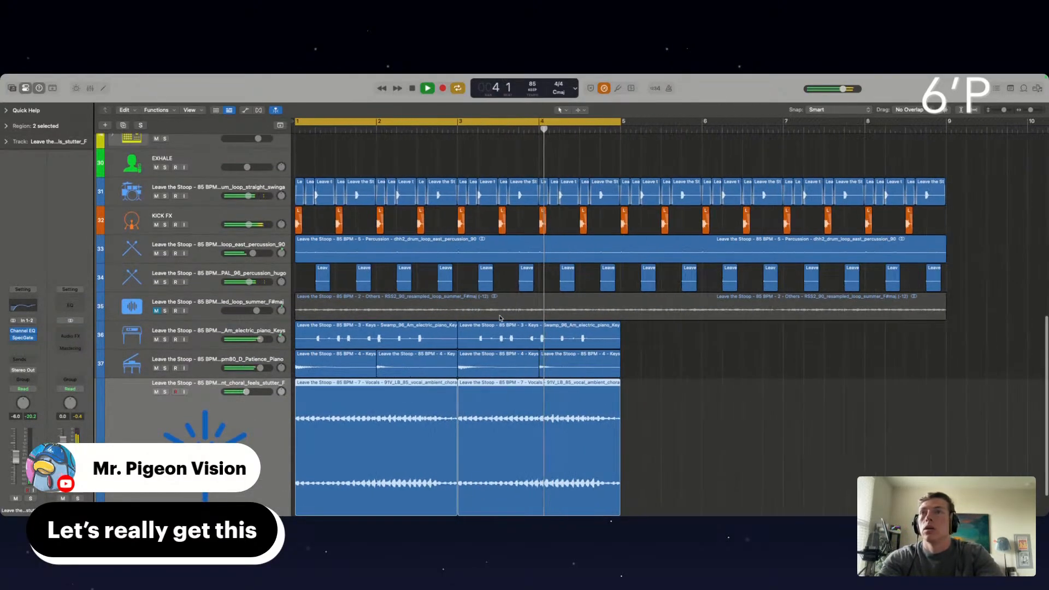
click(23, 343)
mouse_move(24, 508)
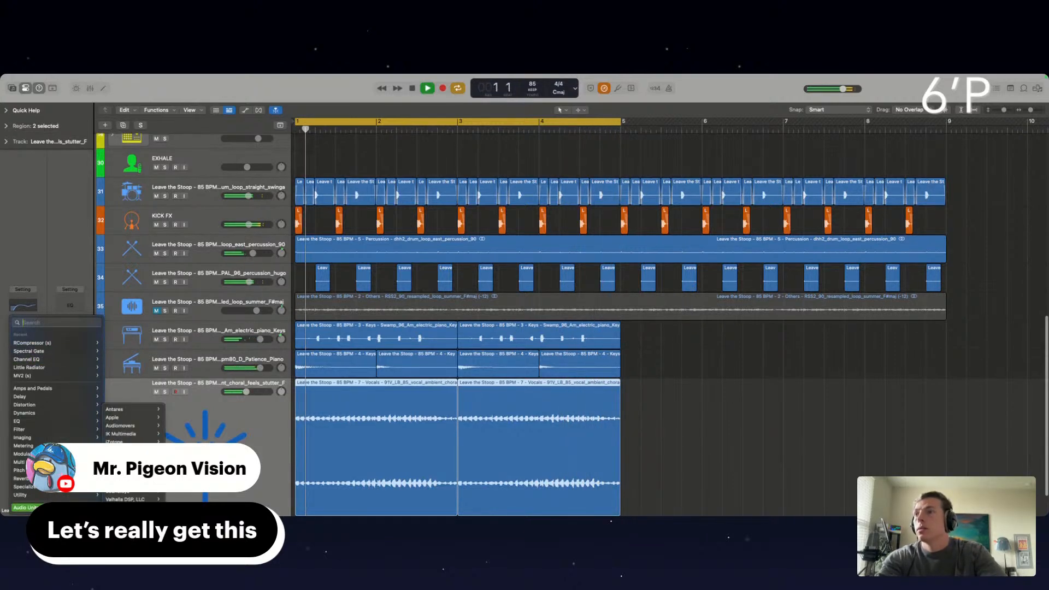
mouse_move(131, 491)
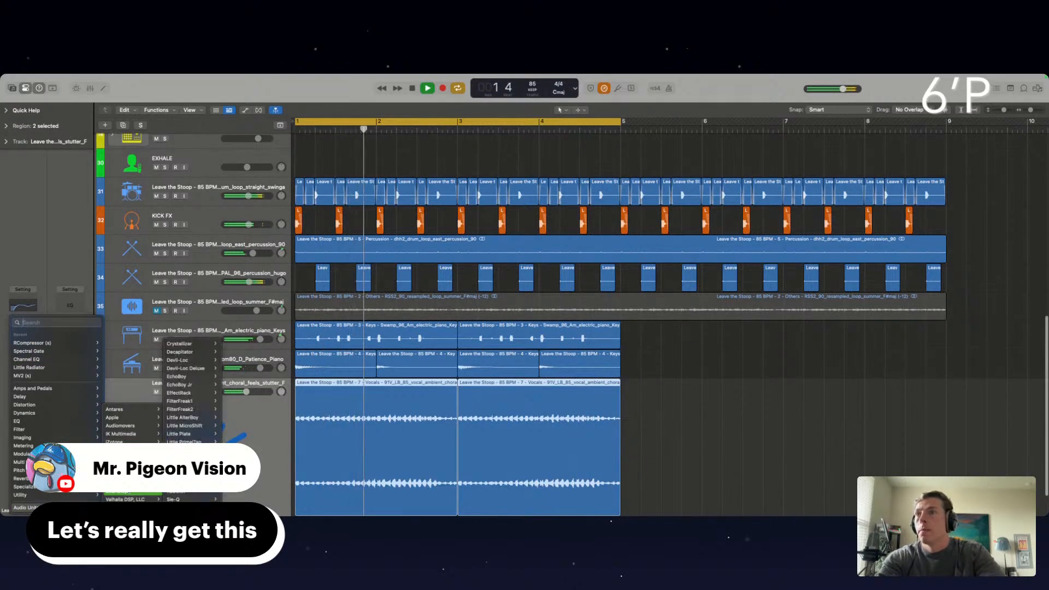
click(199, 401)
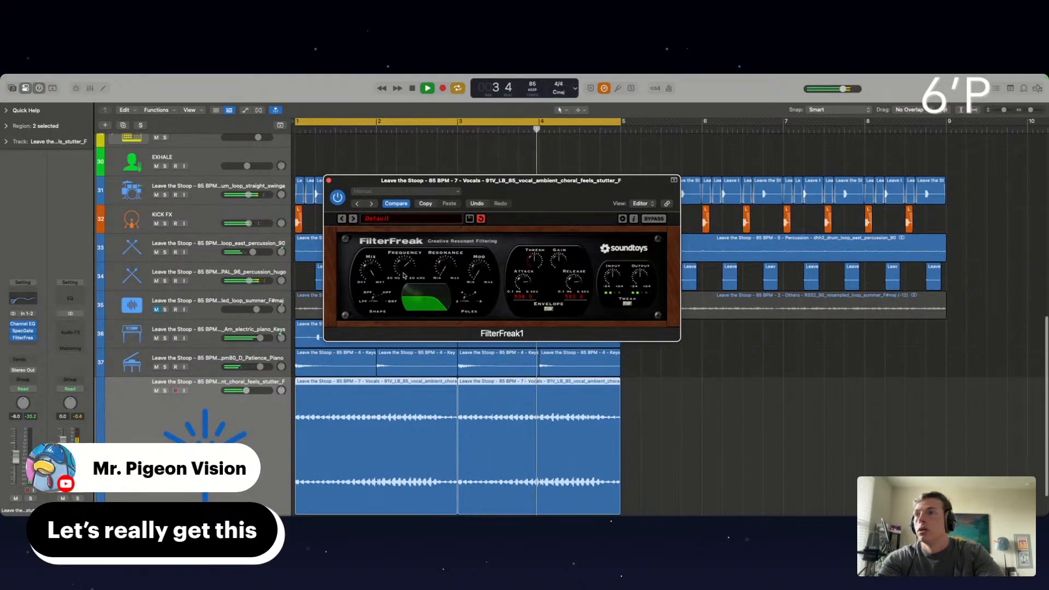
drag(16, 454, 16, 452)
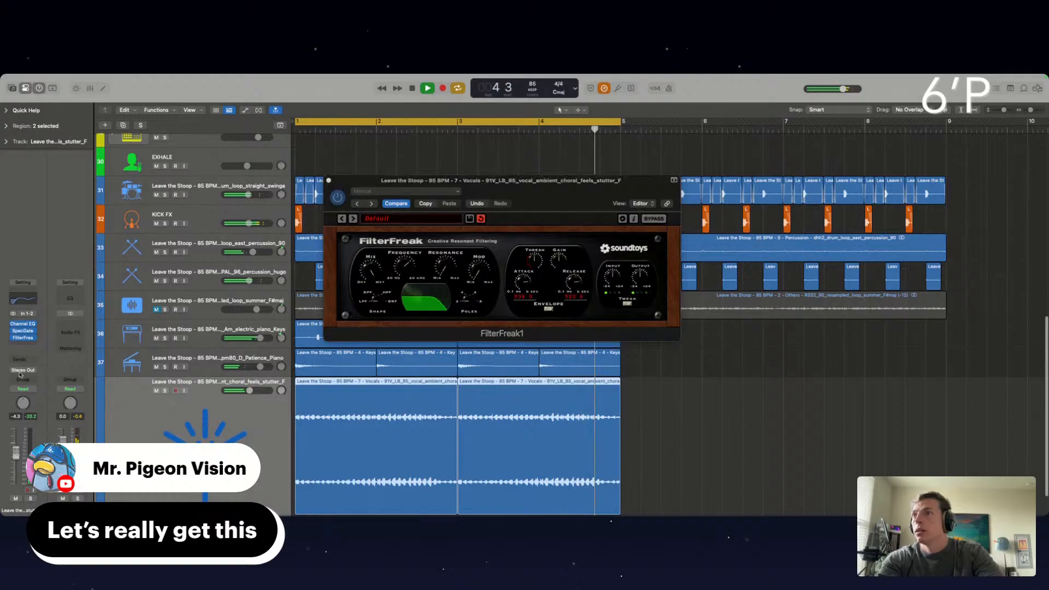
Insert PanMan after FilterFreak1 on the choral vocal track and solo the track
click(18, 344)
mouse_move(24, 507)
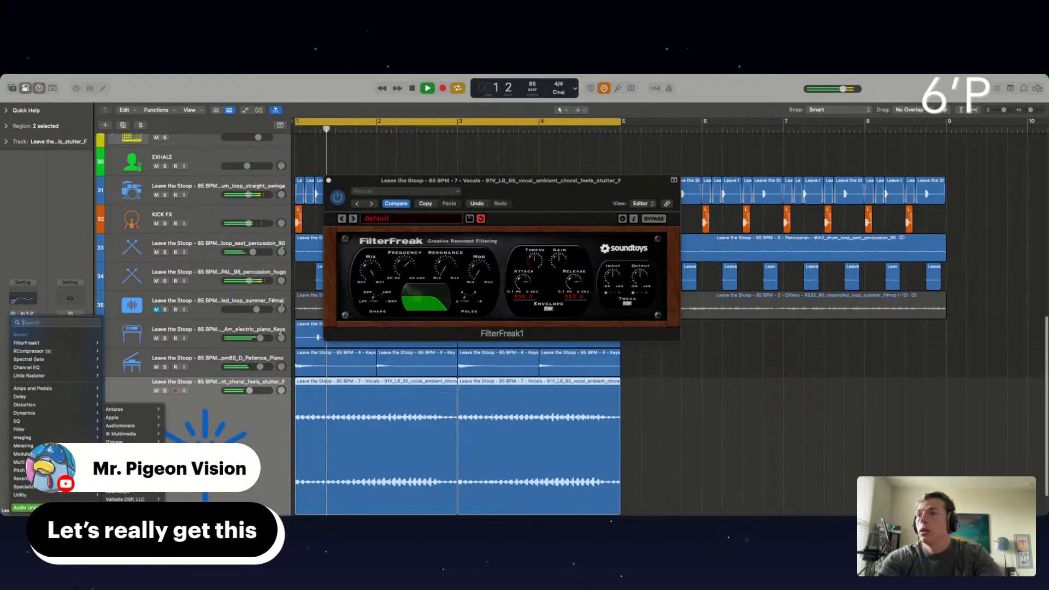
mouse_move(126, 507)
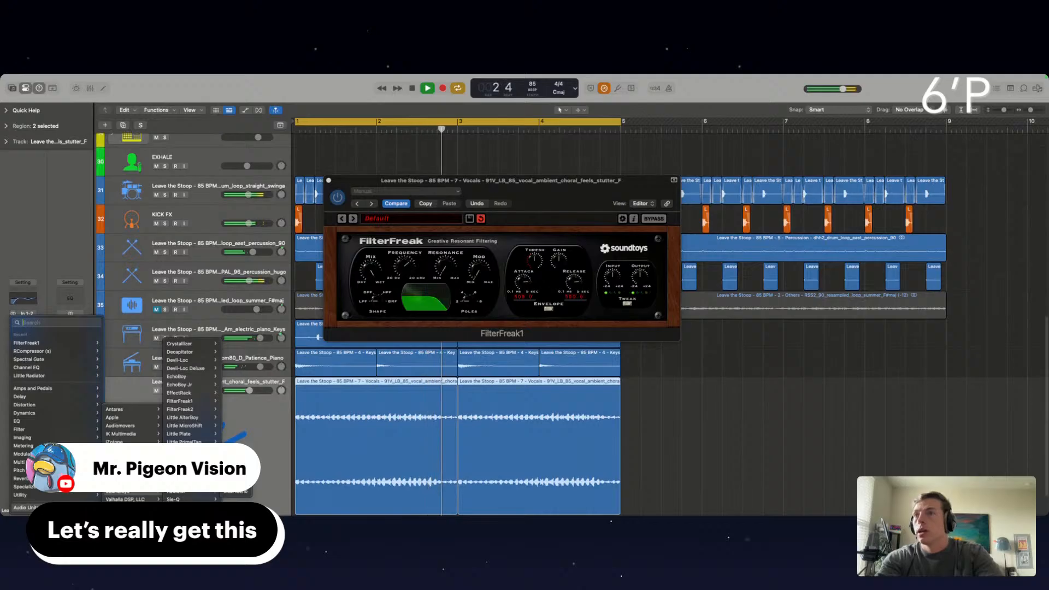
click(180, 466)
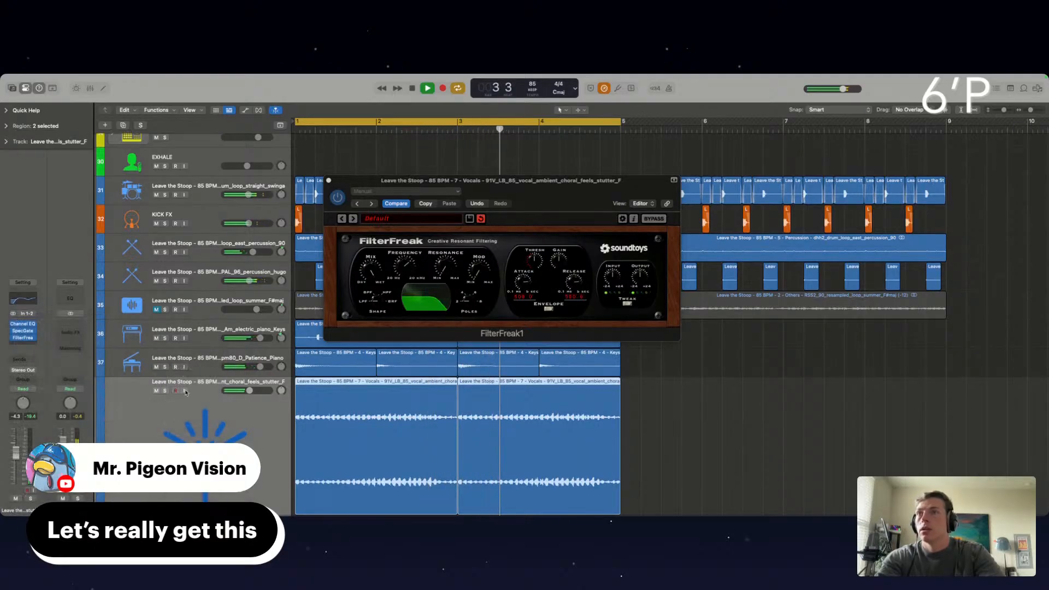
click(165, 391)
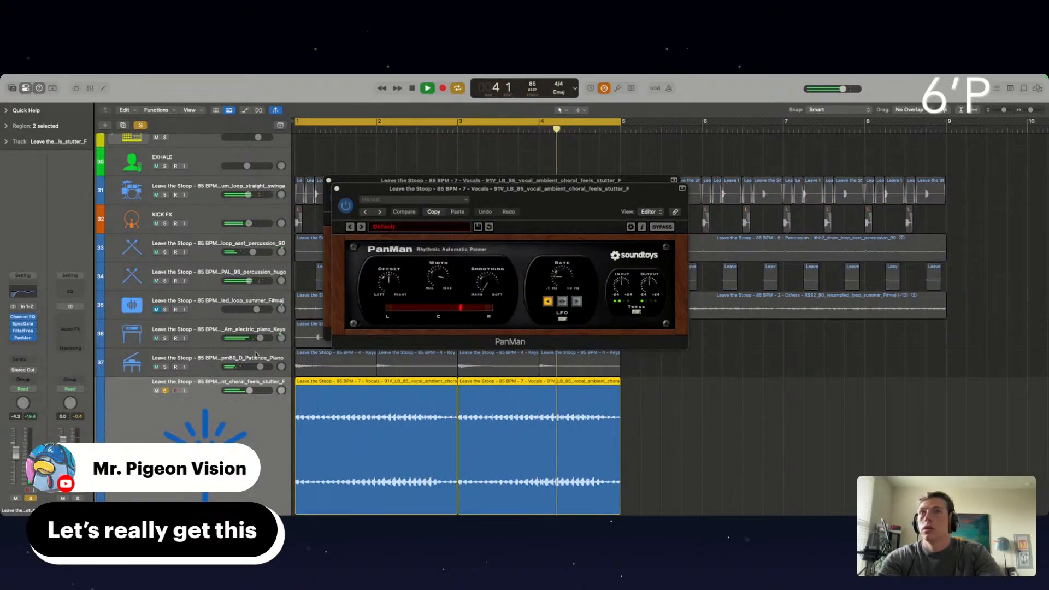
Load PanMan's Random Ambler preset, unsolo the choral vocal track, raise its volume to -1.1, and close both plug-in windows
click(361, 227)
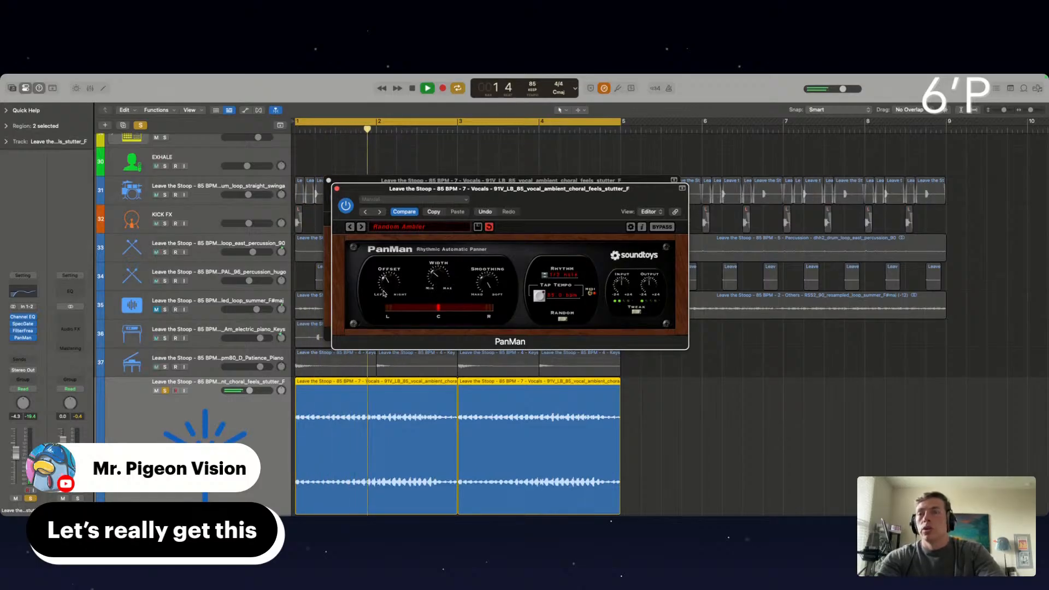
click(165, 391)
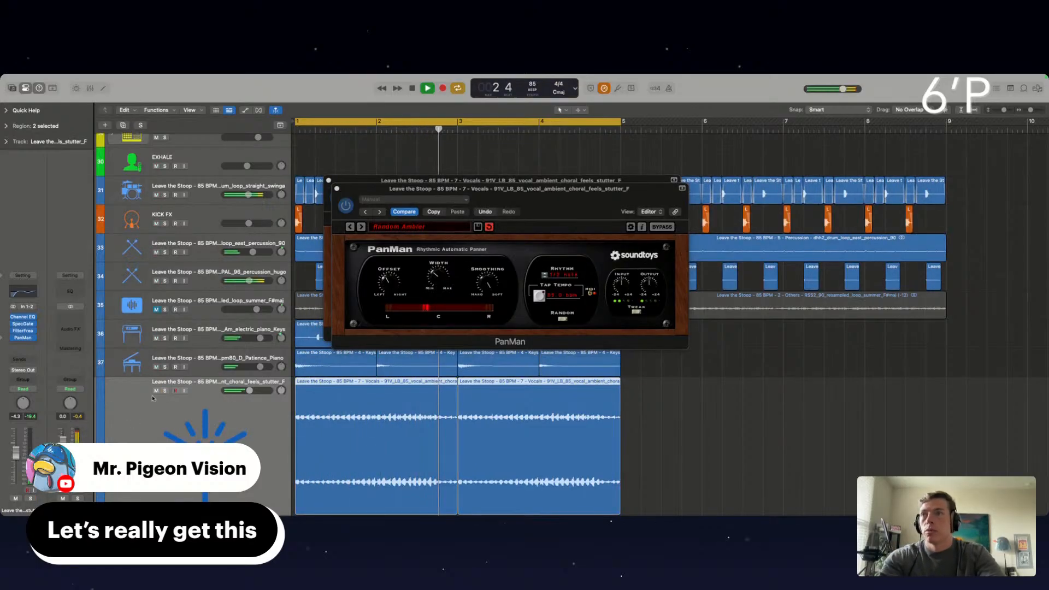
click(337, 189)
click(329, 181)
Repeat the electric piano, Patience Piano and choral vocal regions so they fill bars 5 to 9
key(super+Left)
click(556, 401)
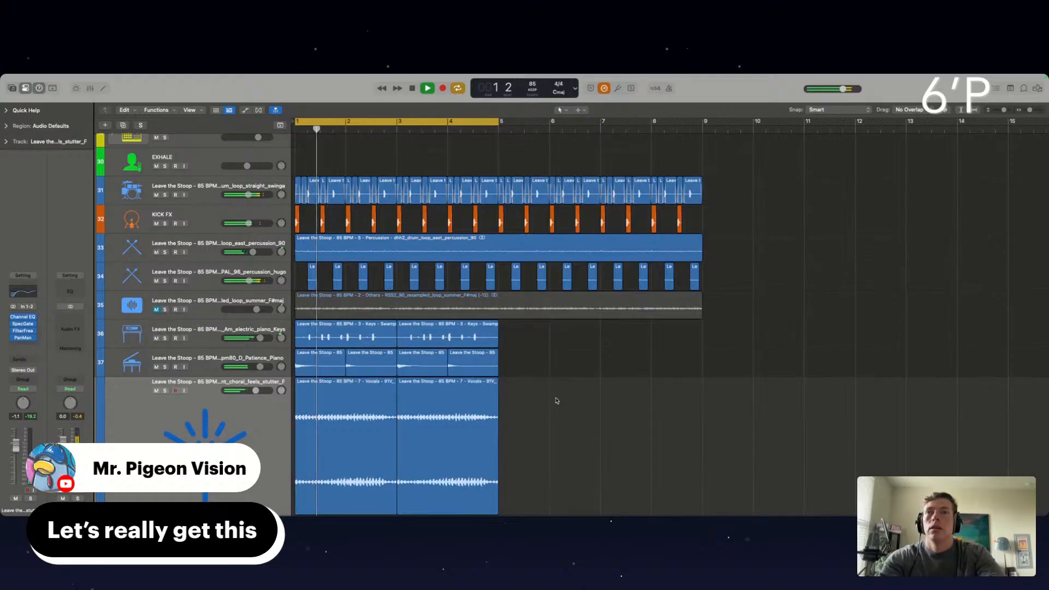
scroll(556, 402, up, 3)
scroll(557, 402, down, 5)
drag(541, 402, 326, 306)
key(super+r)
Split the resampled summer loop at bar 5, delete its second half, and repeat the first half through bar 9
click(499, 264)
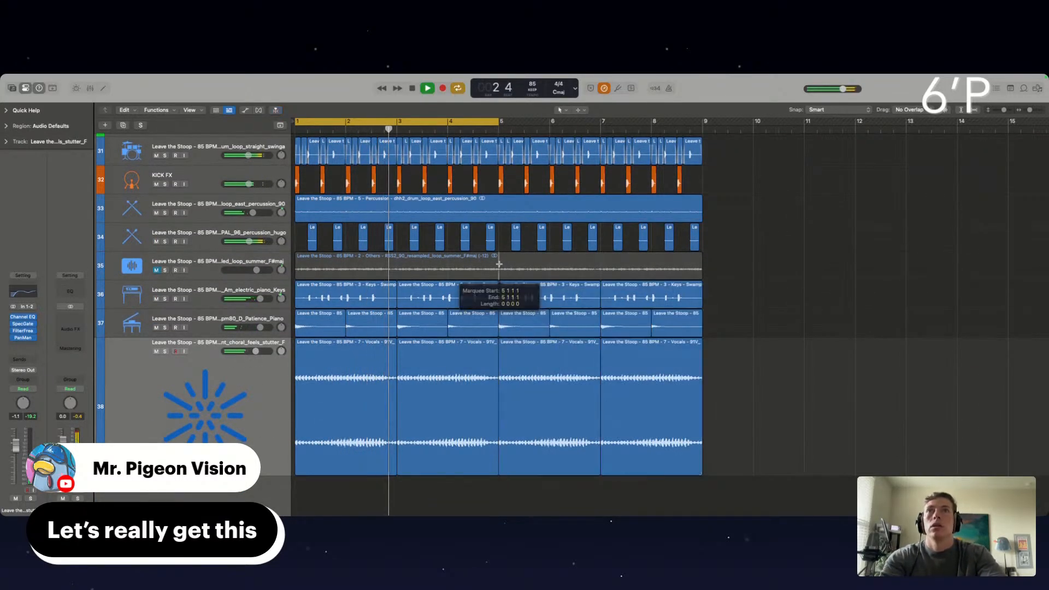
click(499, 264)
key(Delete)
click(477, 264)
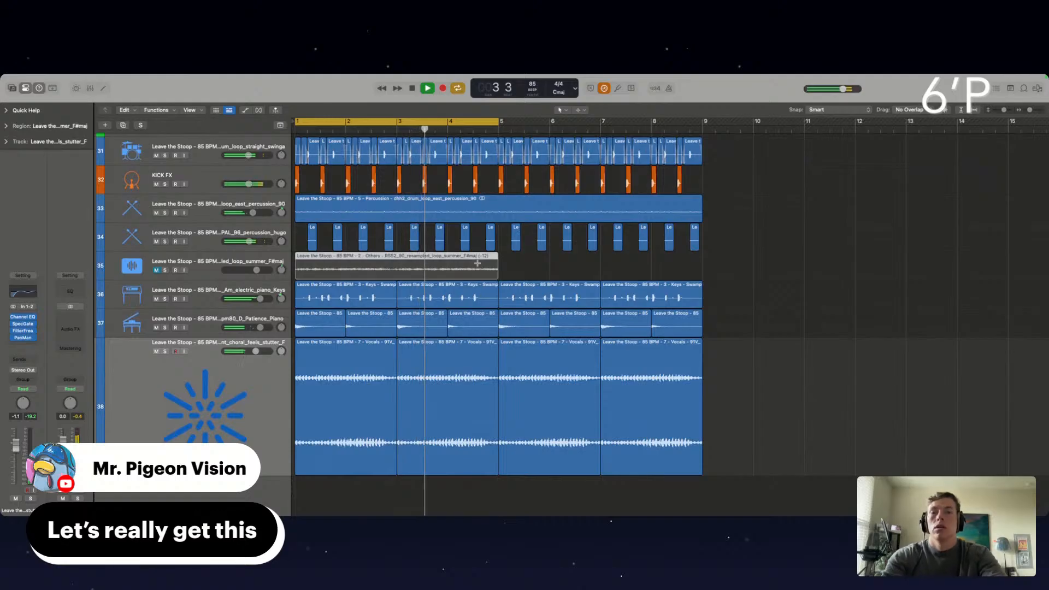
key(super+r)
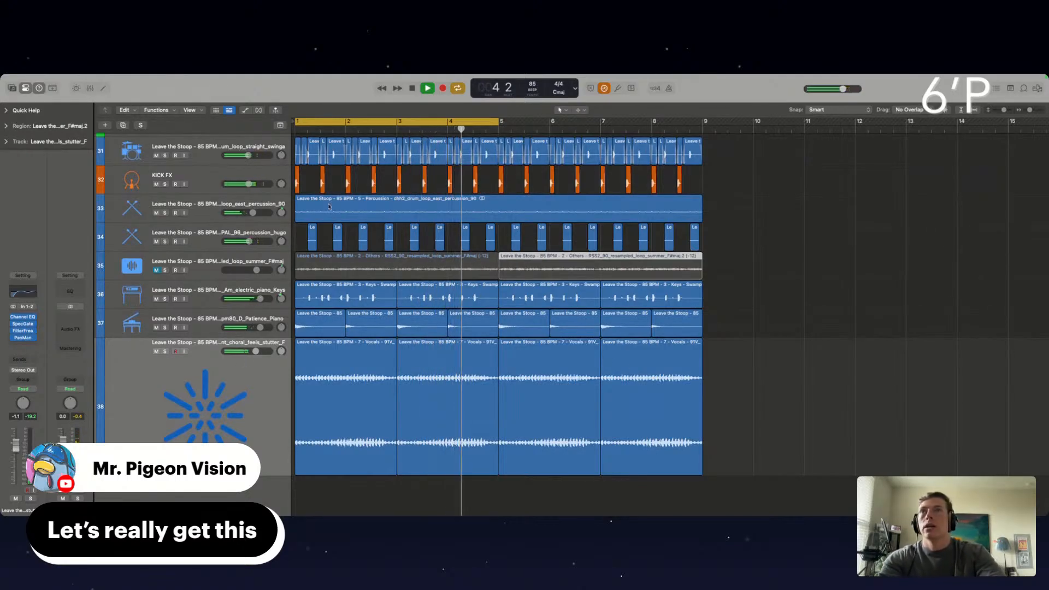
Unmute the resampled summer loop track and compare it with the keys, piano and choral vocal by toggling their mutes
click(157, 271)
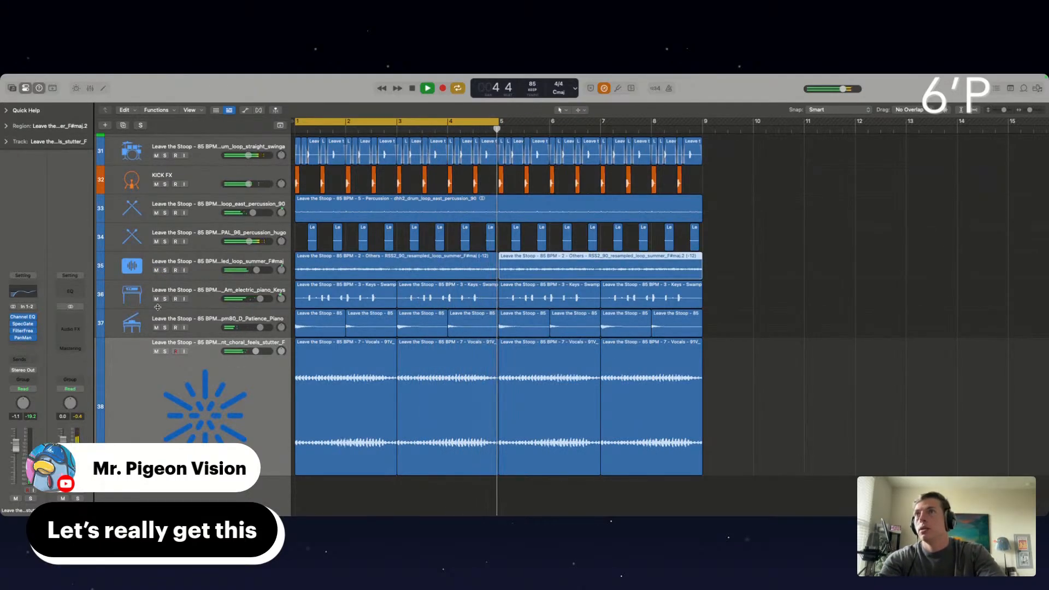
drag(156, 299, 156, 352)
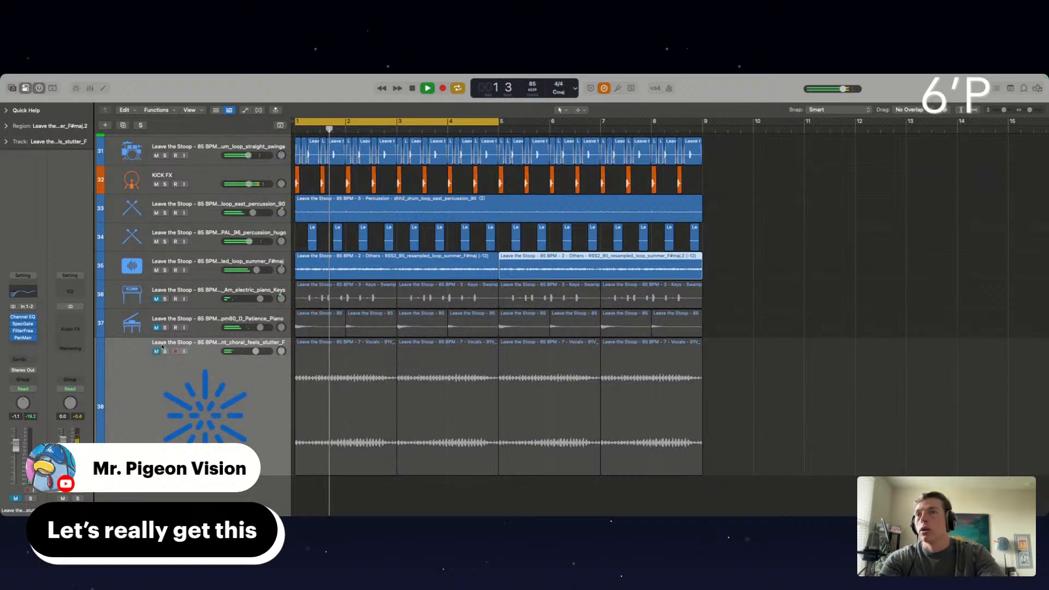
click(157, 271)
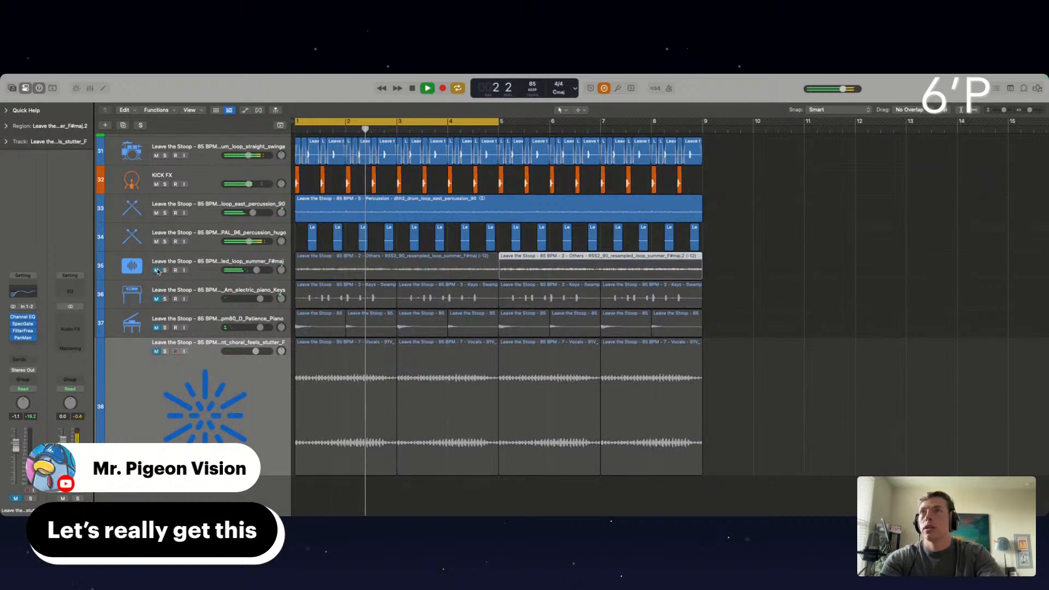
drag(158, 271, 156, 352)
Repeat all the stem regions from bar 9 to bar 17 and extend the cycle range to bars 1 to 17
scroll(428, 254, up, 10)
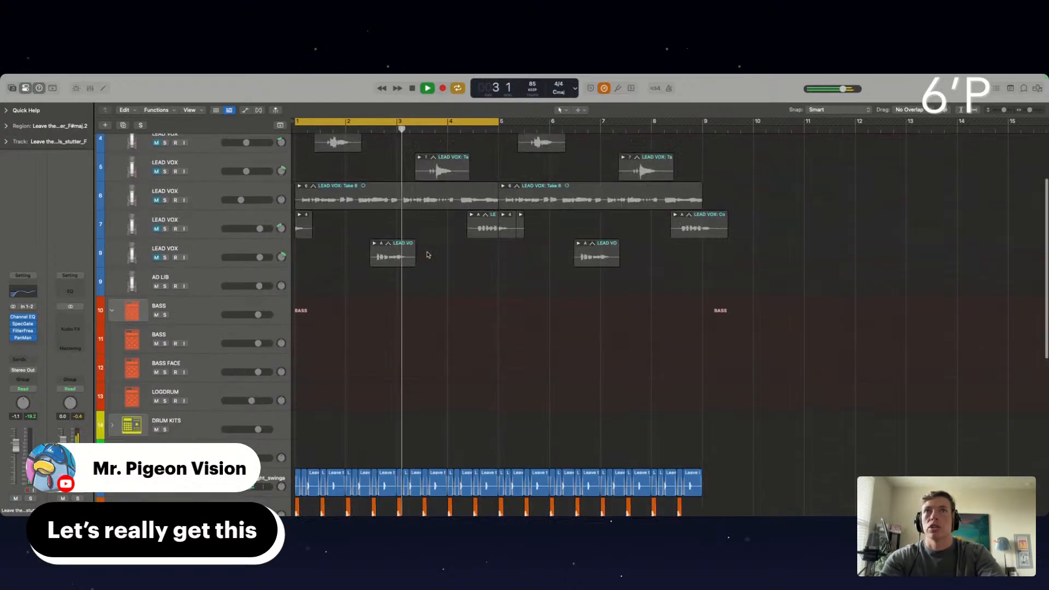
scroll(428, 255, down, 10)
drag(751, 441, 253, 178)
key(super+r)
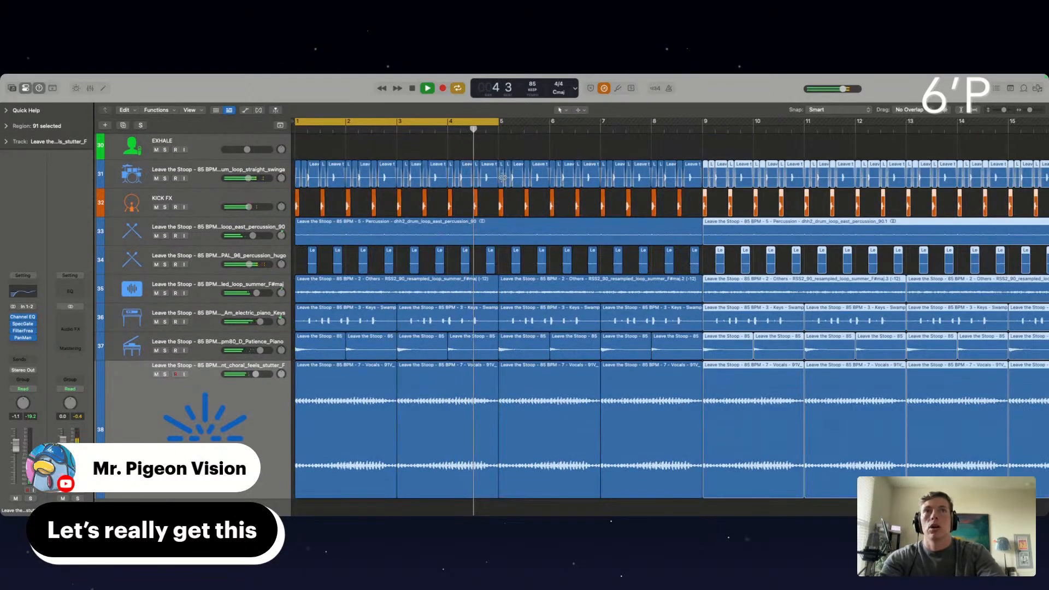
scroll(515, 134, down, 5)
drag(409, 124, 752, 123)
scroll(492, 339, down, 1)
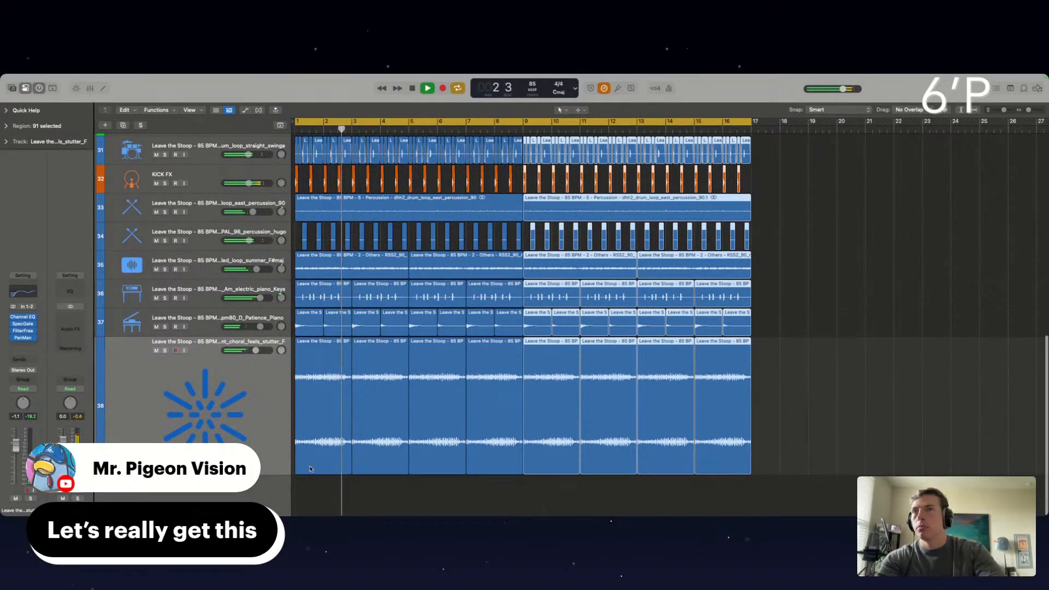
Mute the first two resampled summer loop regions, covering bars 1 to 9
click(345, 490)
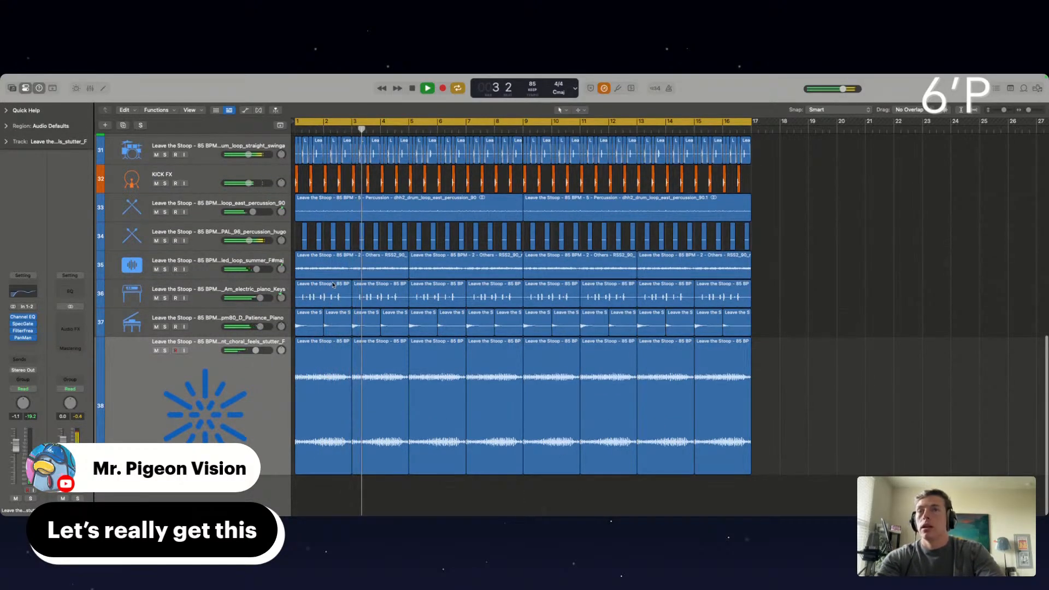
click(341, 266)
key(ctrl+m)
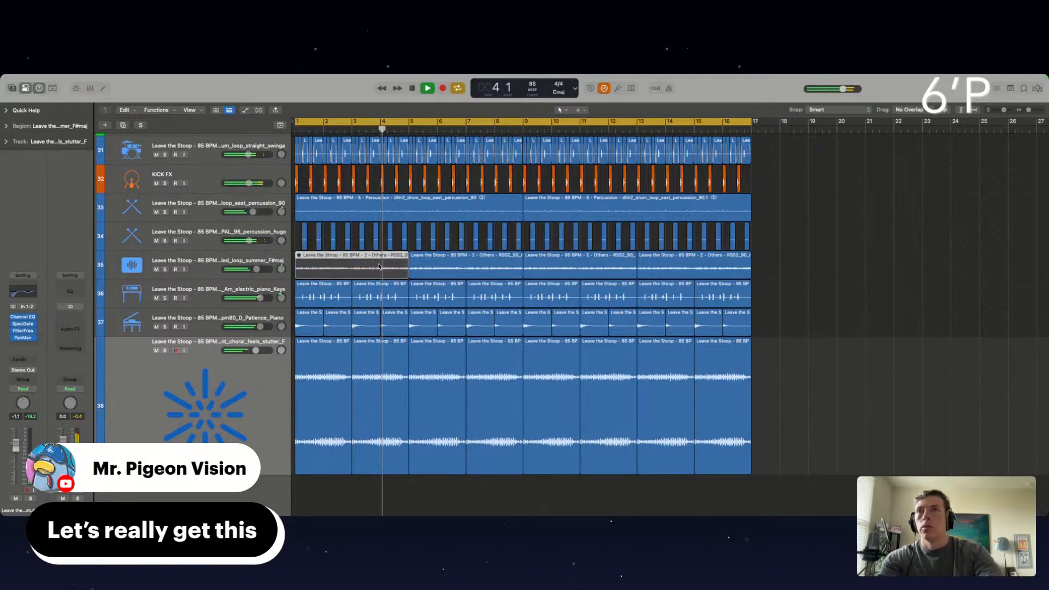
click(421, 269)
key(ctrl+m)
Mute the first two choral vocal regions in bars 1 to 5 and restart playback from the beginning
click(307, 419)
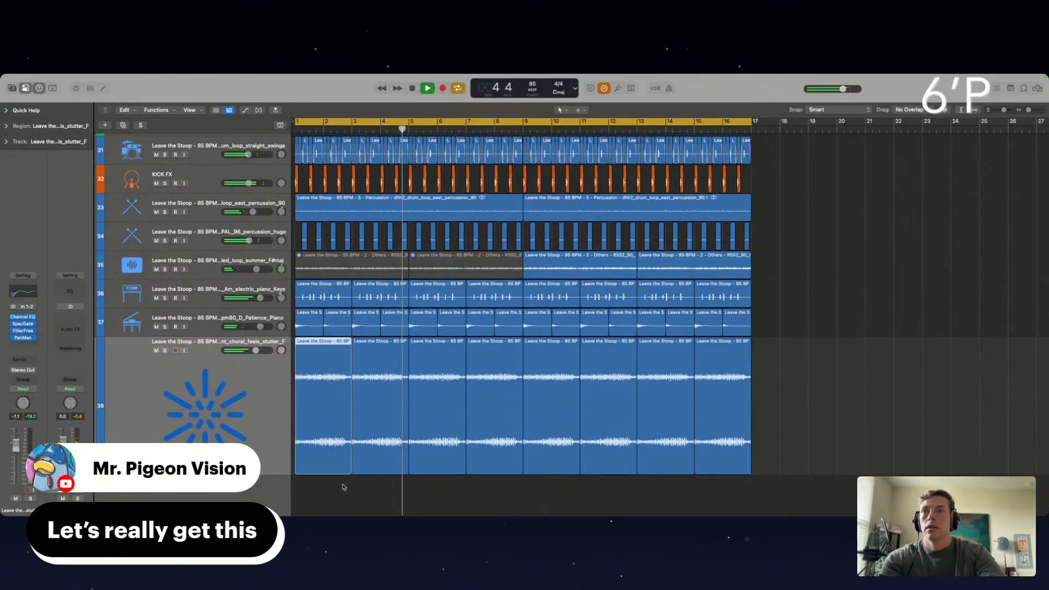
shift+click(361, 467)
key(ctrl+m)
key(Return)
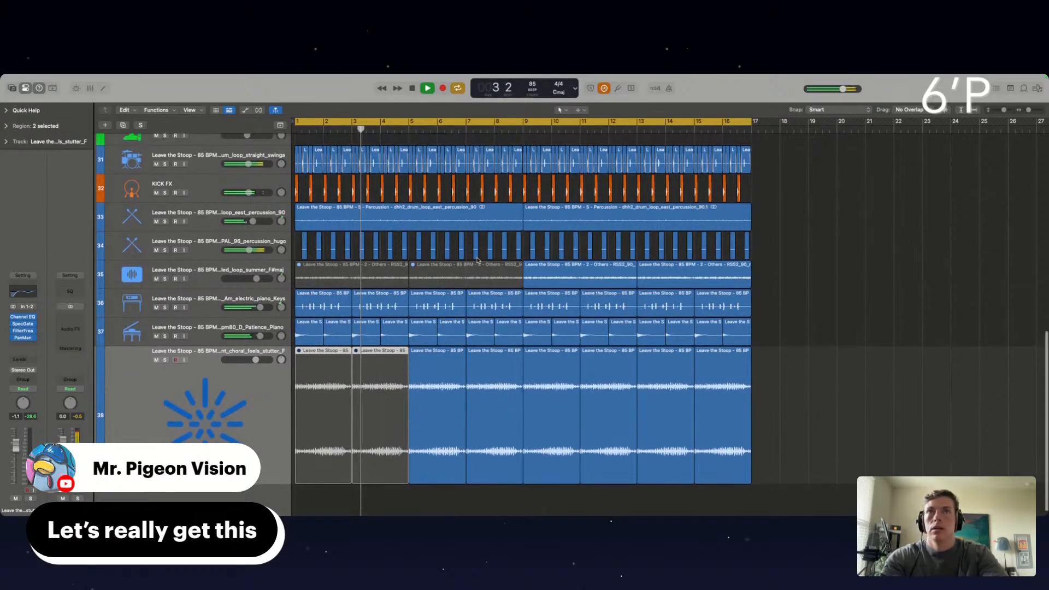
Mute the two choral vocal regions spanning bars 9 to 13
scroll(384, 269, up, 1)
click(535, 390)
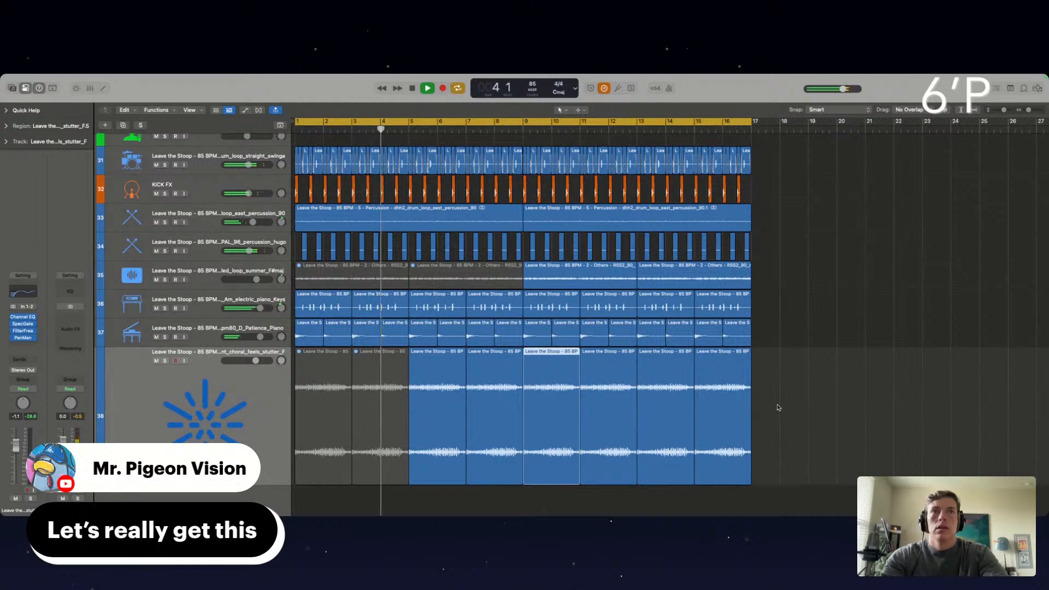
drag(779, 406, 560, 405)
drag(596, 505, 568, 465)
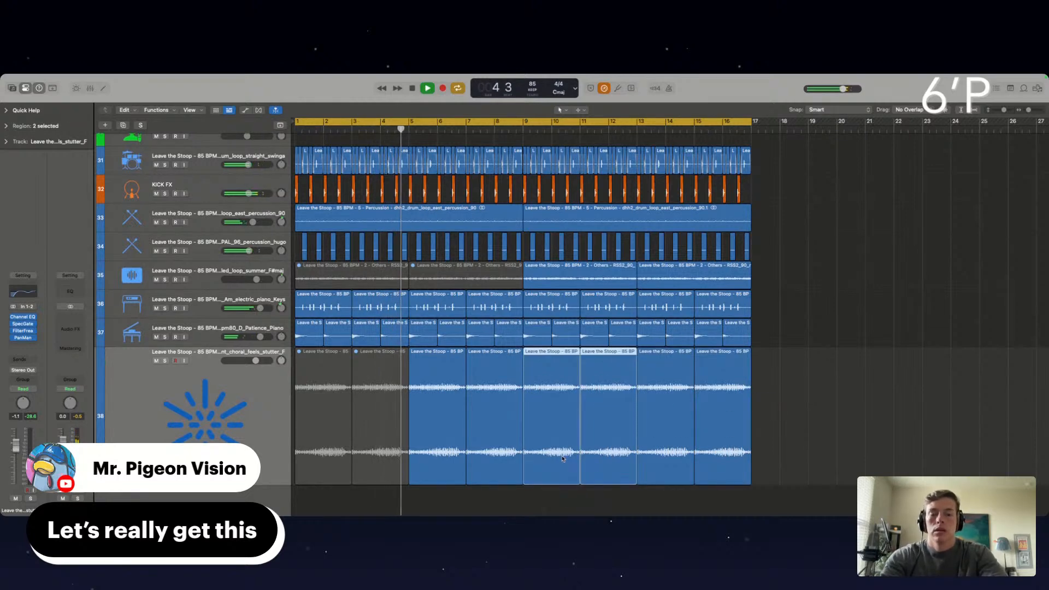
key(ctrl+m)
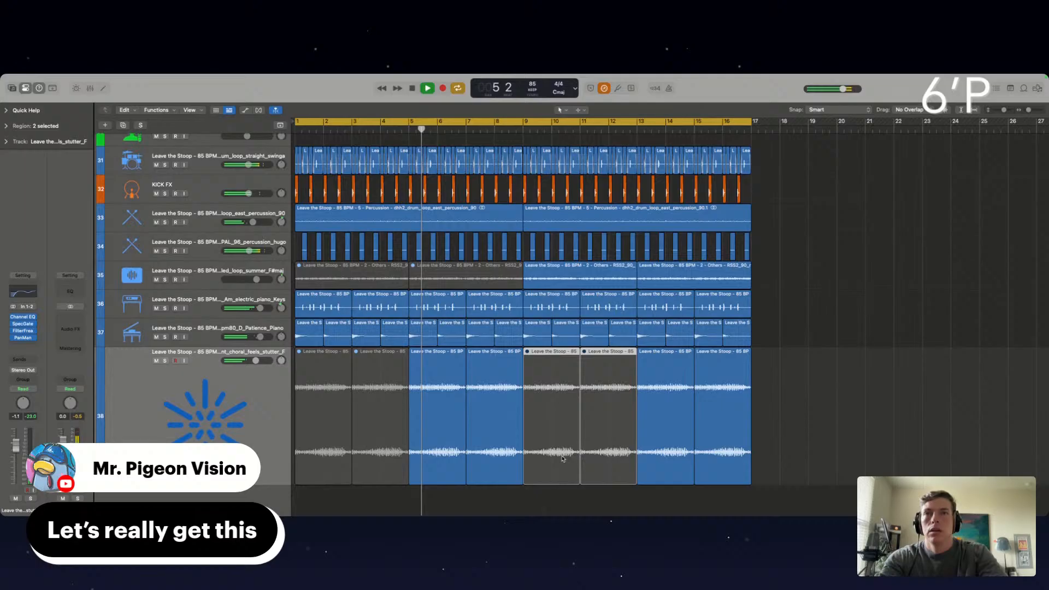
Check the key and scale in Auto-Tune EFX on the first LEAD VOX track and close the plug-in
scroll(563, 459, up, 15)
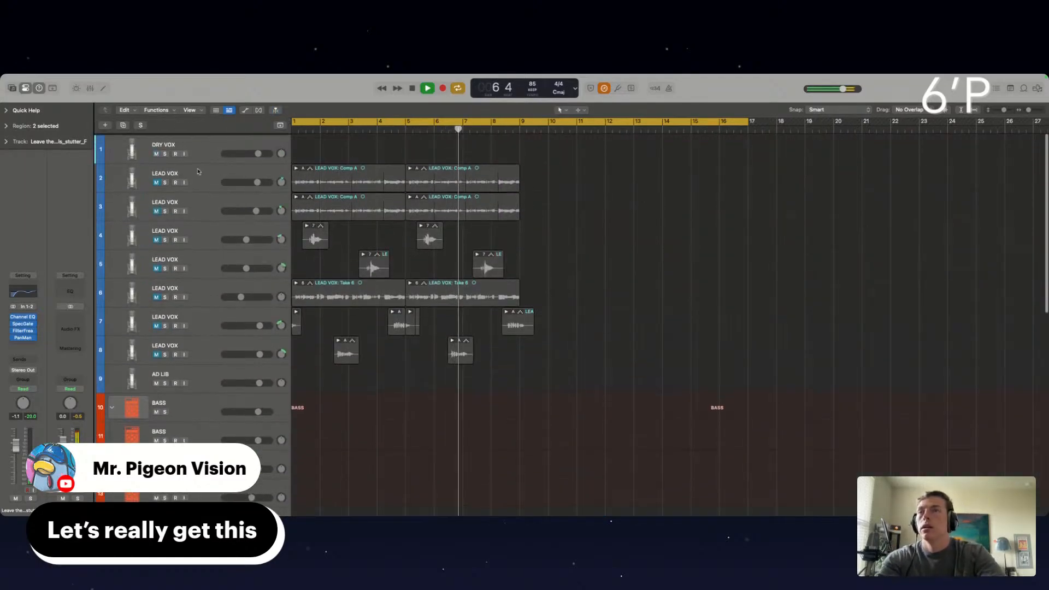
click(186, 171)
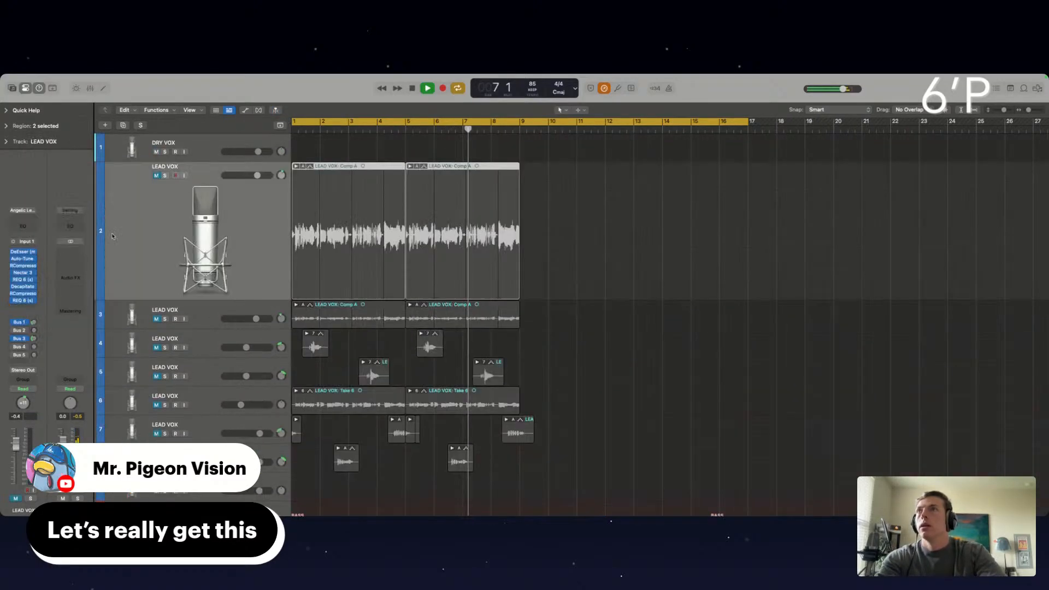
click(24, 259)
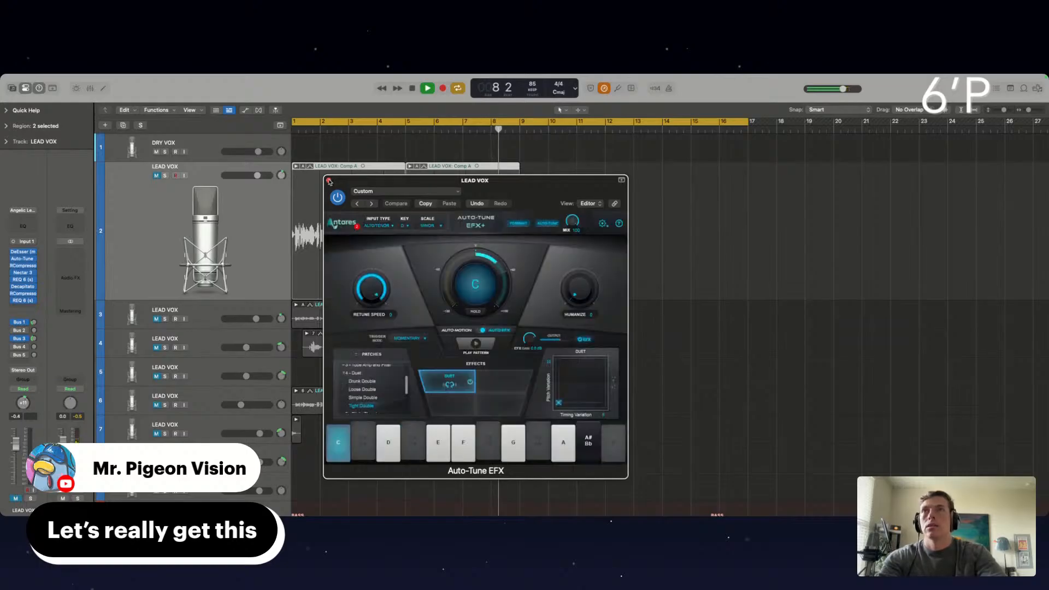
click(329, 181)
Select the BASS instrument track and set the cycle range to bars 5 to 9
scroll(329, 273, down, 10)
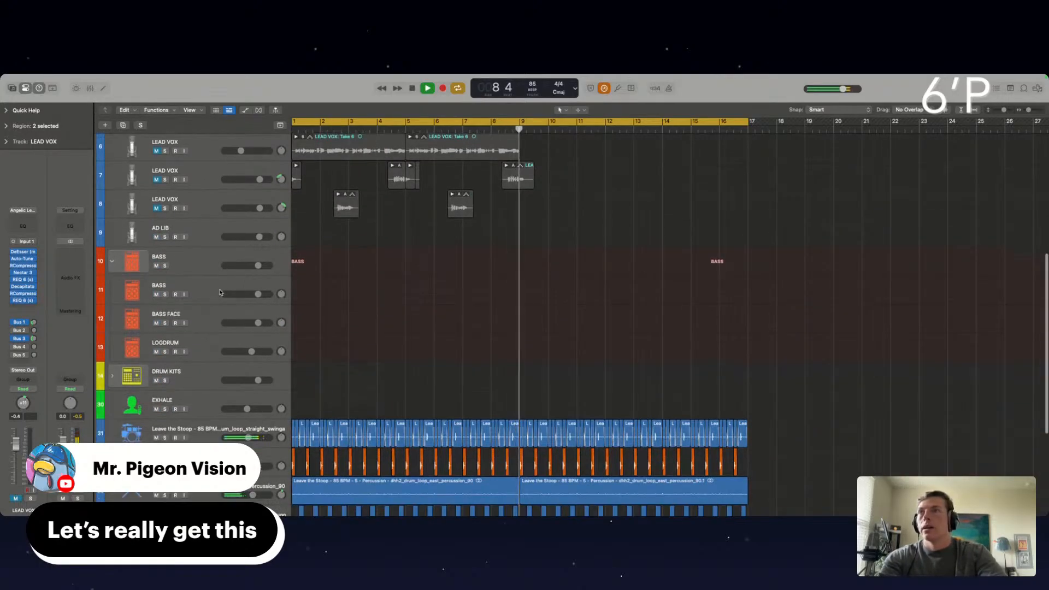
click(212, 290)
scroll(398, 305, down, 5)
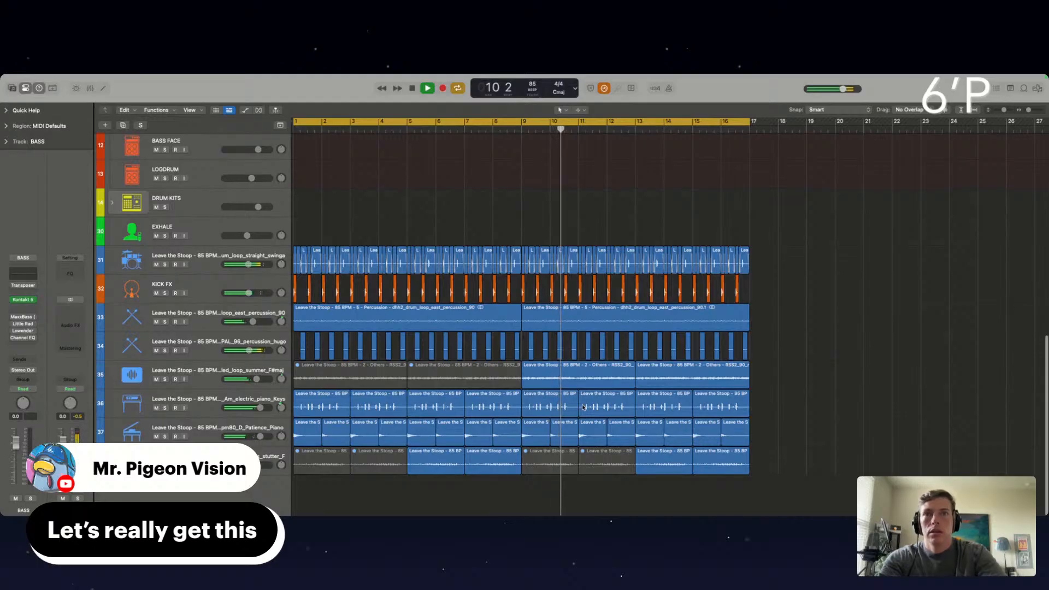
scroll(363, 337, left, 1)
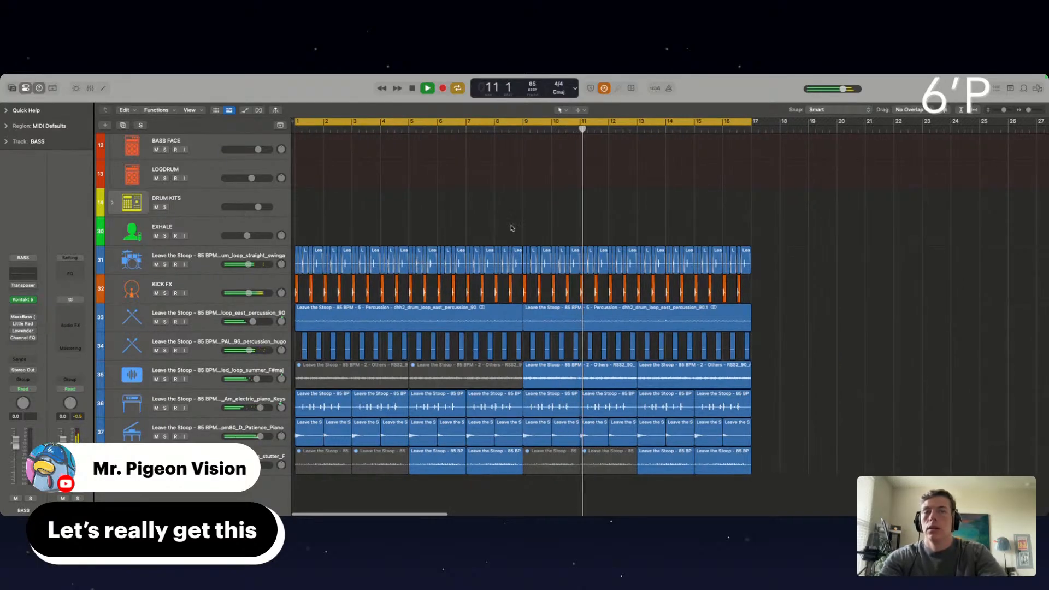
drag(752, 122, 521, 155)
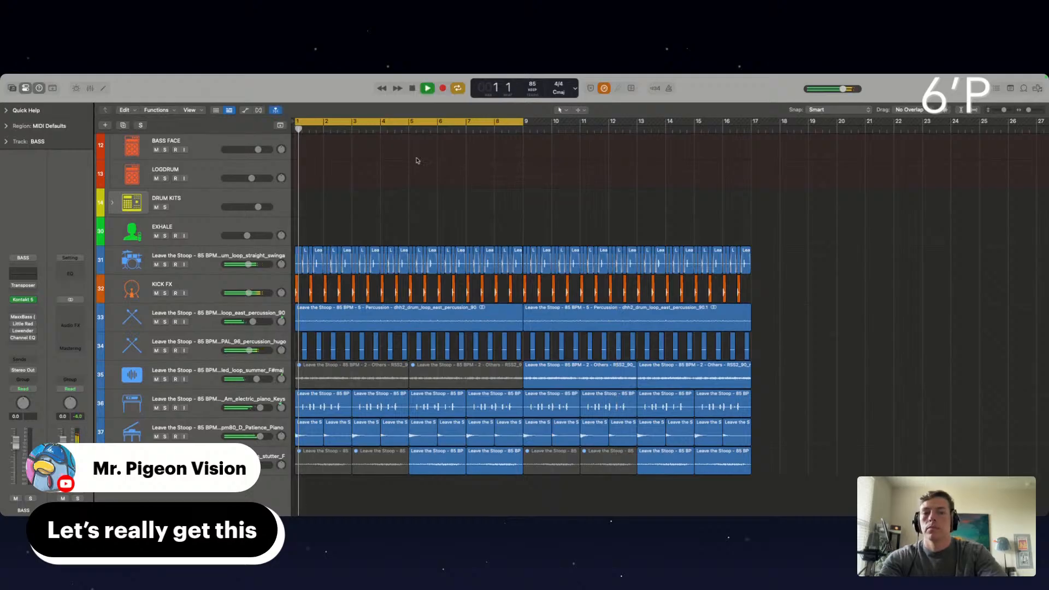
click(384, 172)
scroll(404, 164, up, 2)
drag(292, 123, 411, 145)
scroll(411, 164, up, 5)
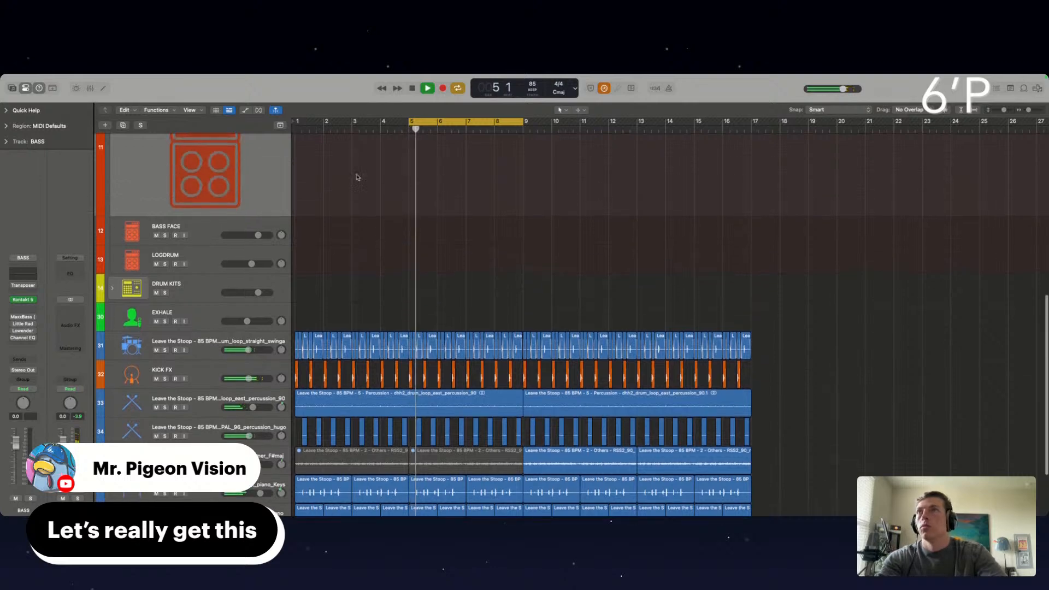
Open the Transposer on the BASS track, choose a new root note and set the scale to Natural Minor
click(23, 285)
click(361, 259)
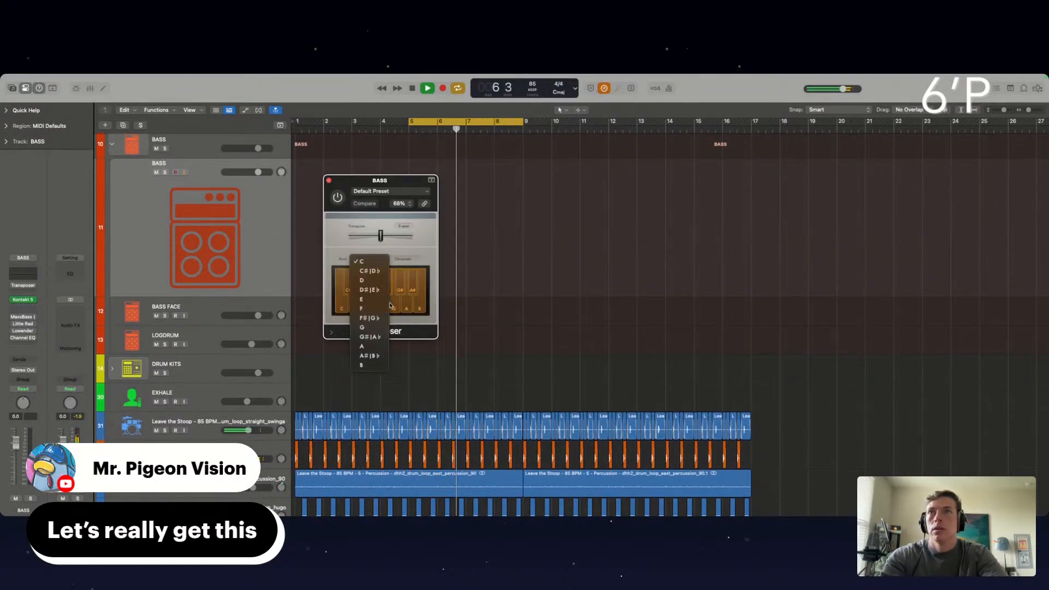
click(377, 275)
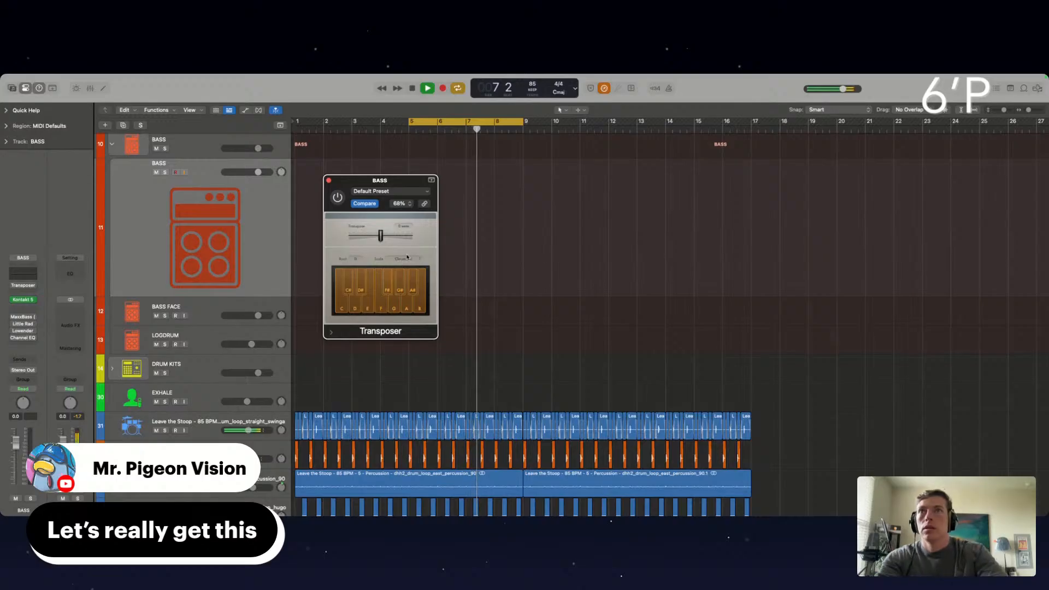
click(403, 259)
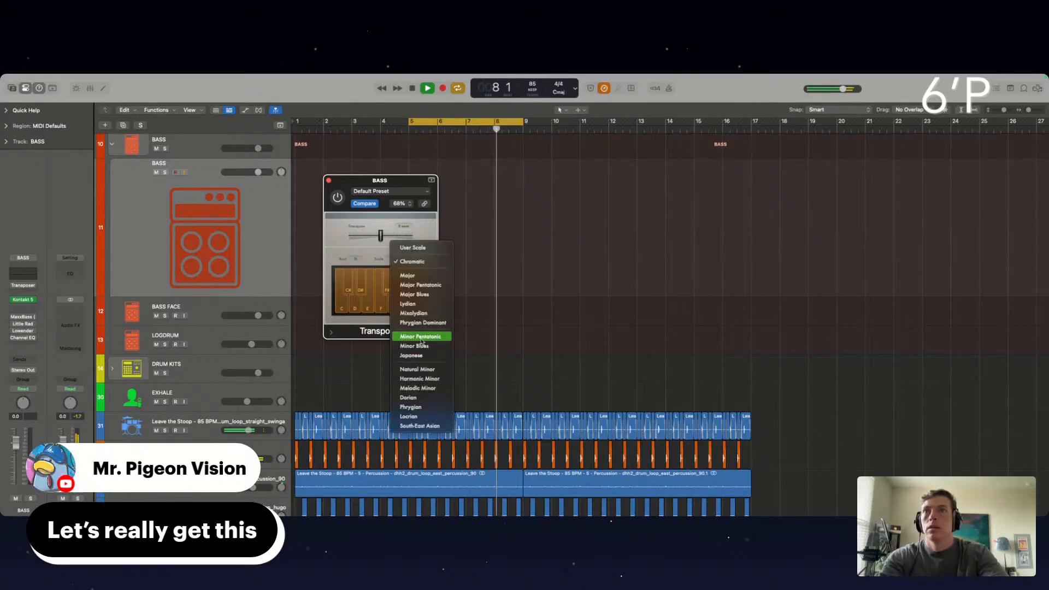
click(421, 370)
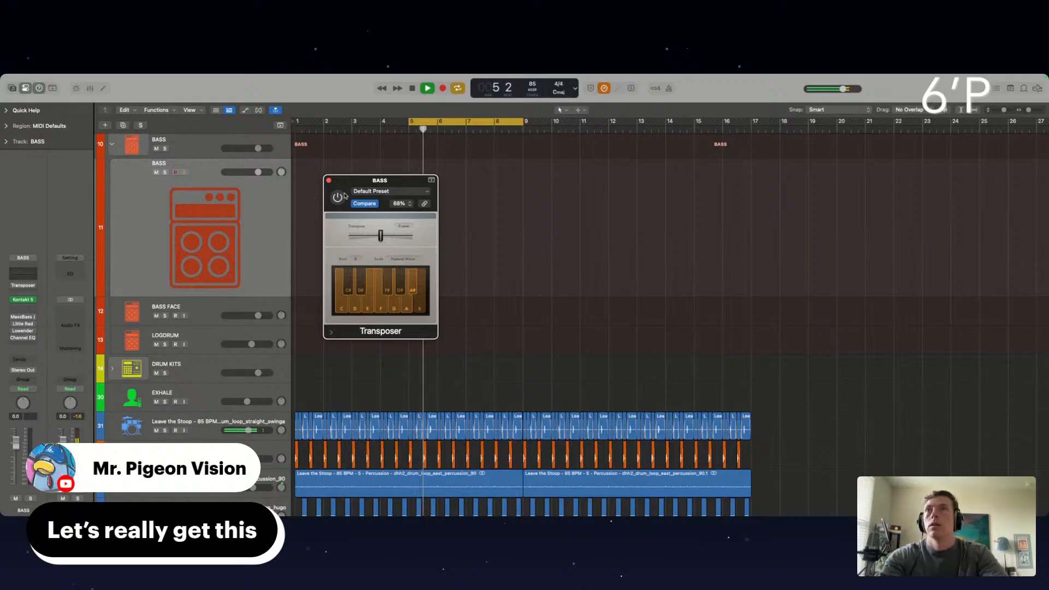
Close the Transposer and open the Musical Typing keyboard for the BASS track, placing it clear of the loop regions
click(330, 181)
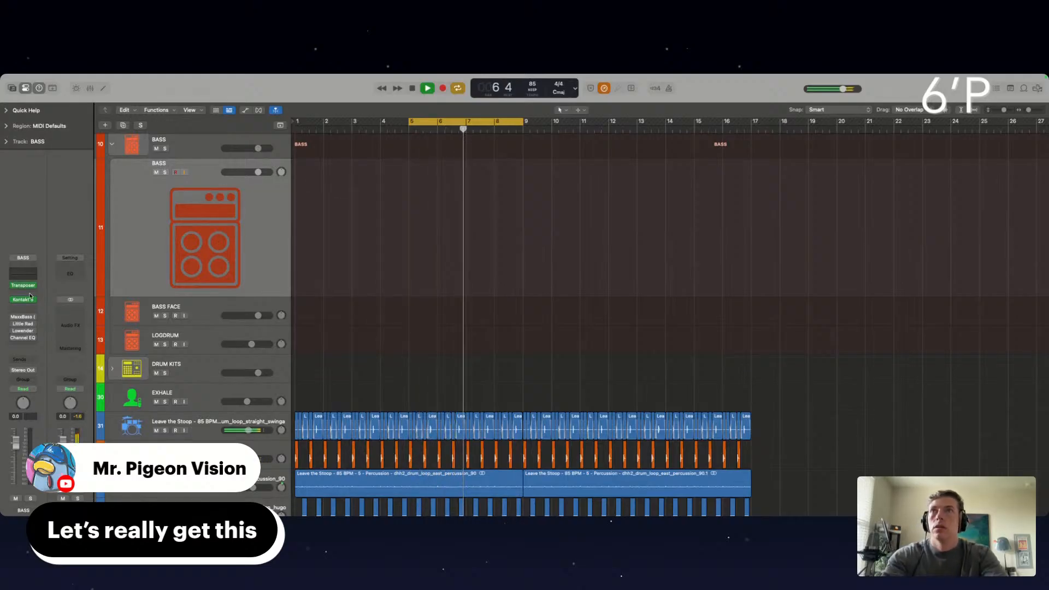
key(super+k)
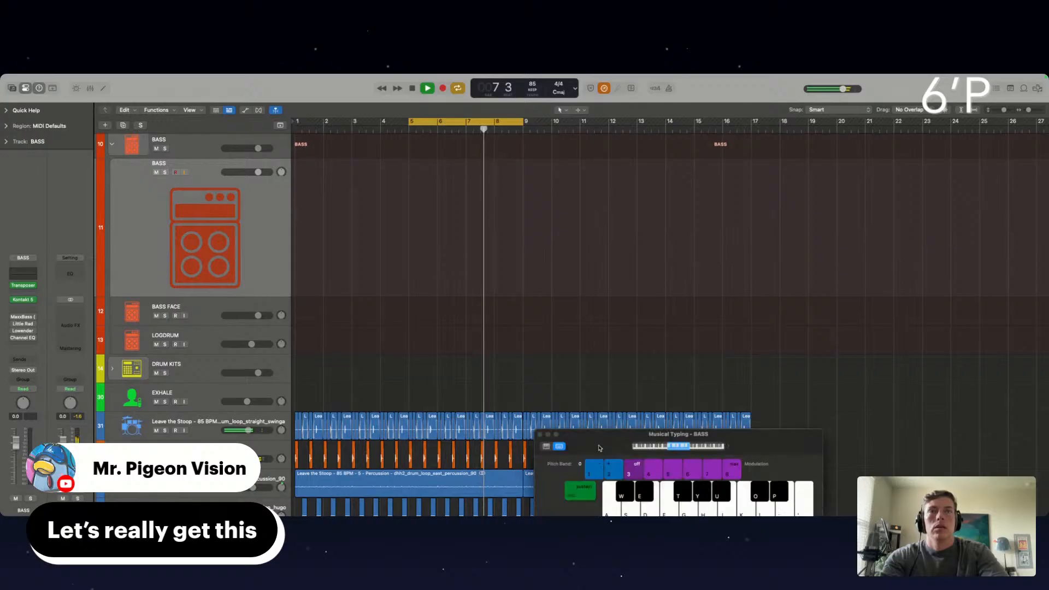
drag(597, 448, 817, 100)
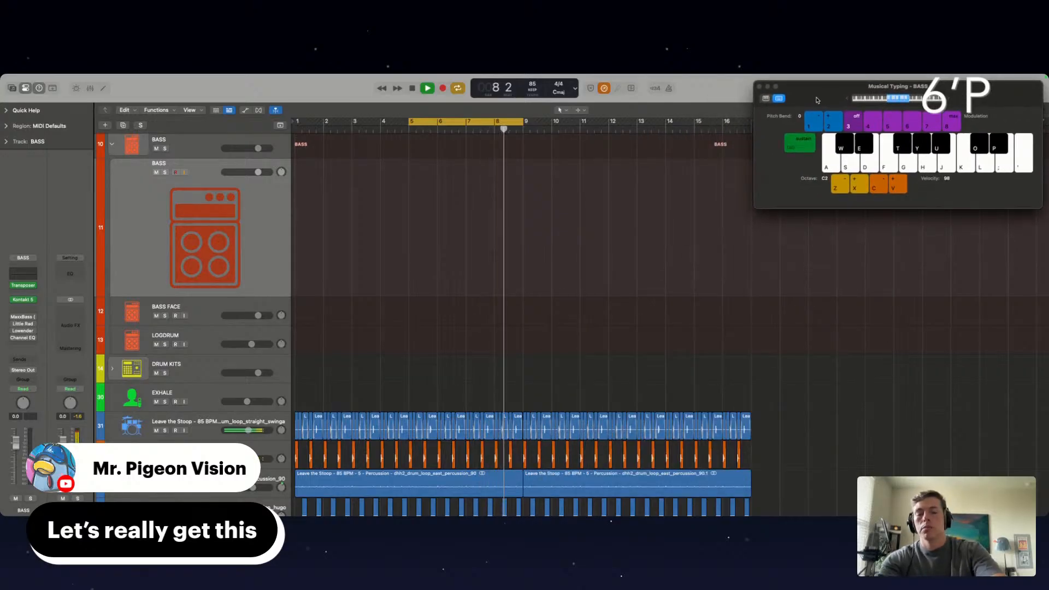
Lower the Musical Typing octave to C1 and try out bass notes over the playing cycle section
key(a)
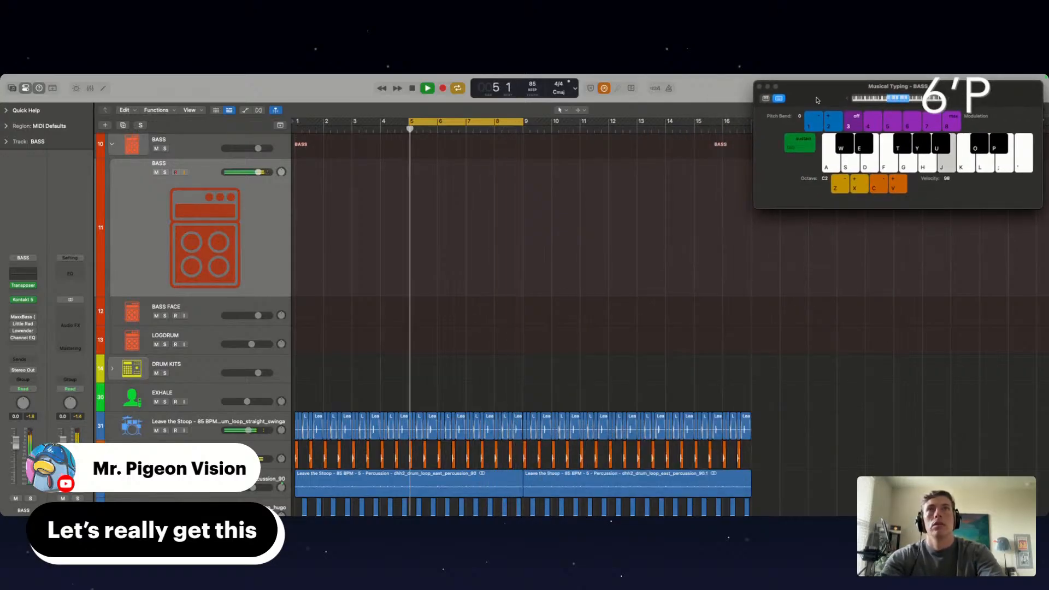
key(z)
key(j)
key(j)
key(j)
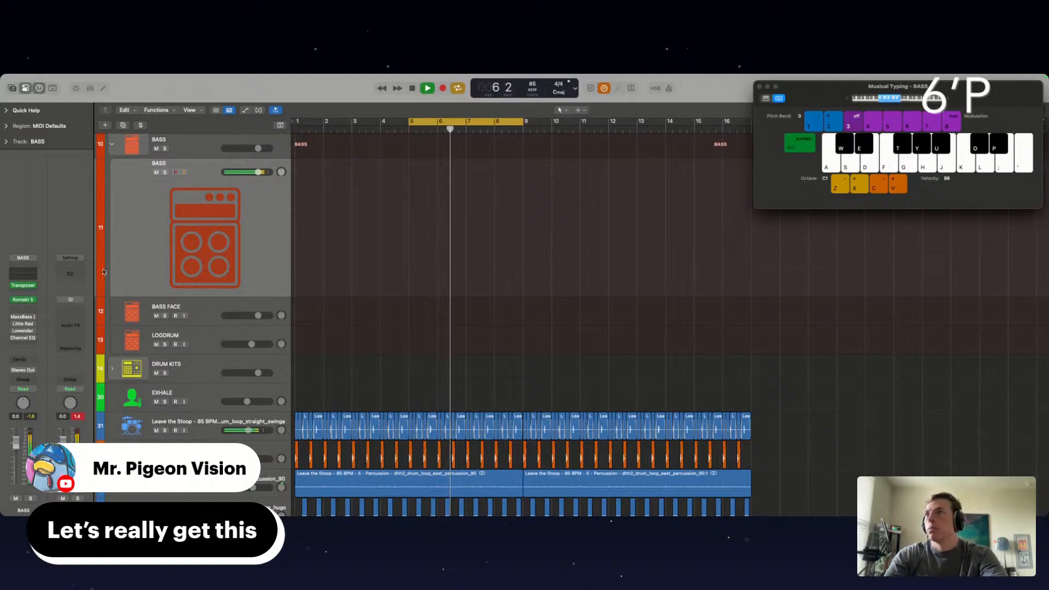
Reopen the Transposer on the BASS track, place it beside the track headers and set the Musical Typing octave to C1
click(23, 286)
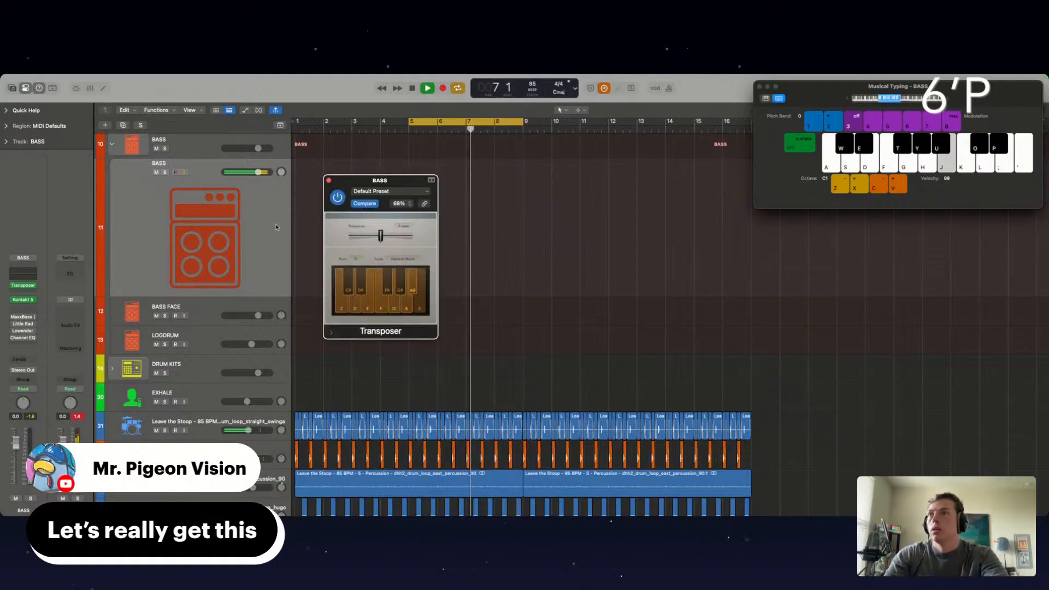
drag(383, 181, 348, 147)
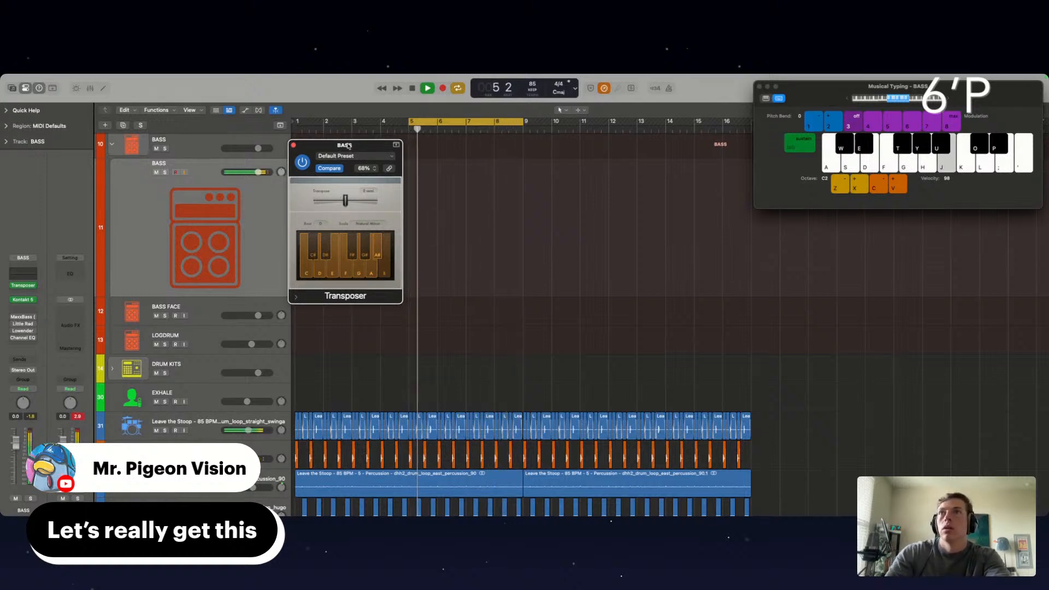
key(z)
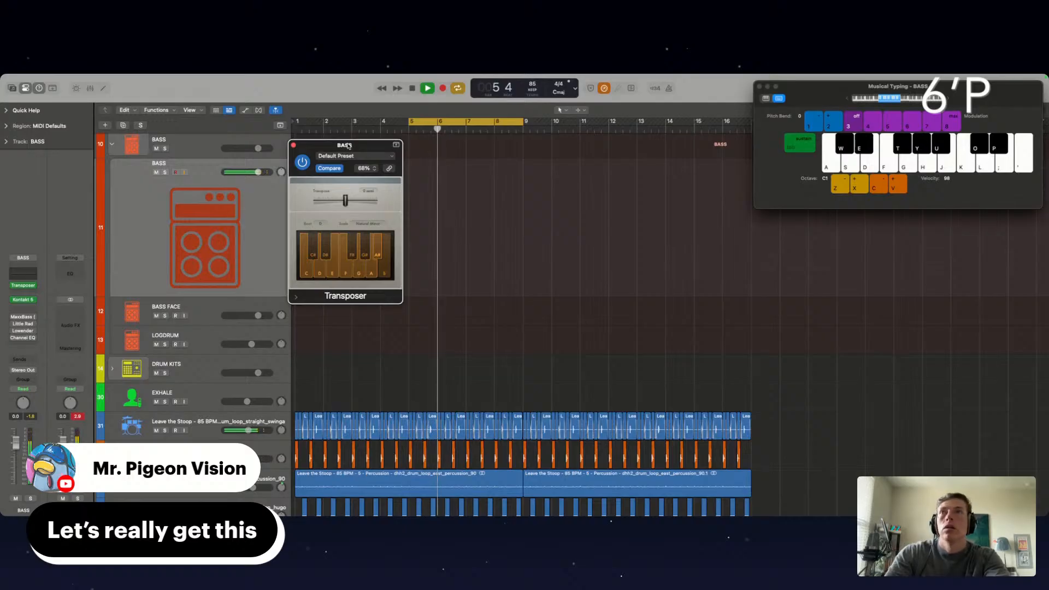
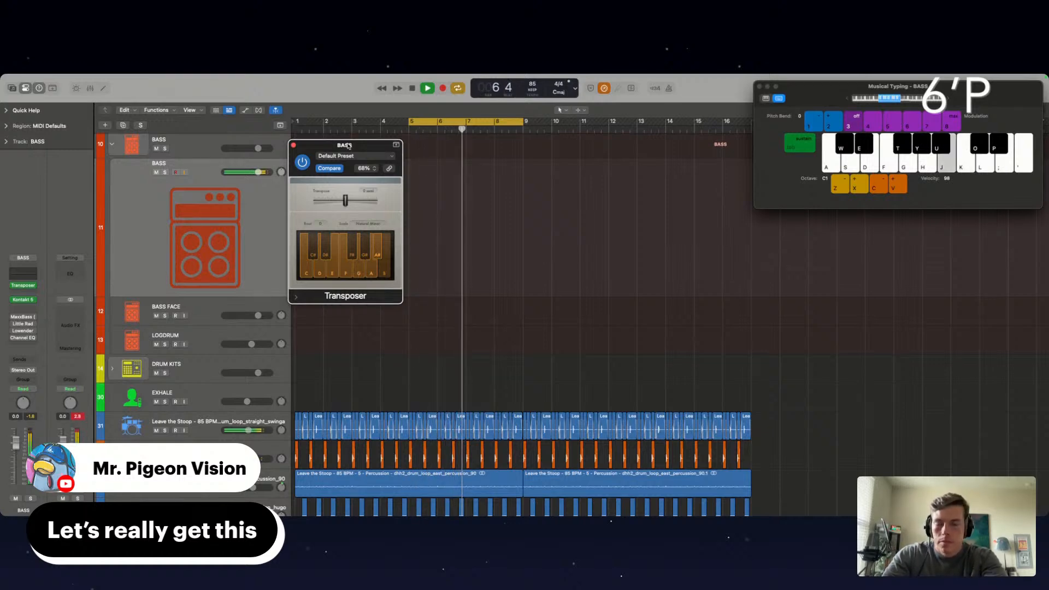
Record a new bass take on the BASS track from bar 5 with Musical Typing, and play it back
key(space)
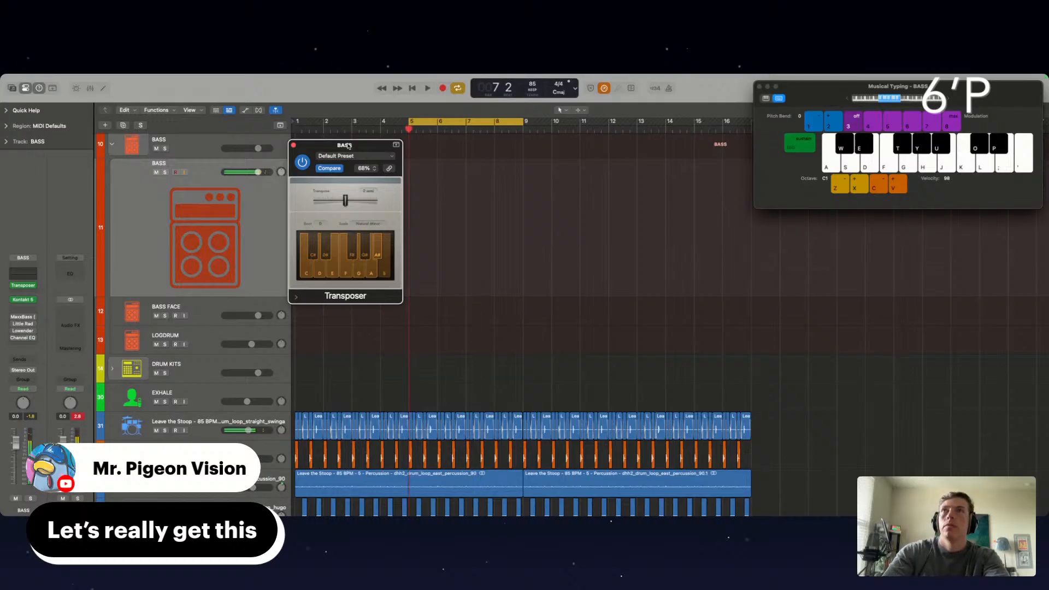
key(r)
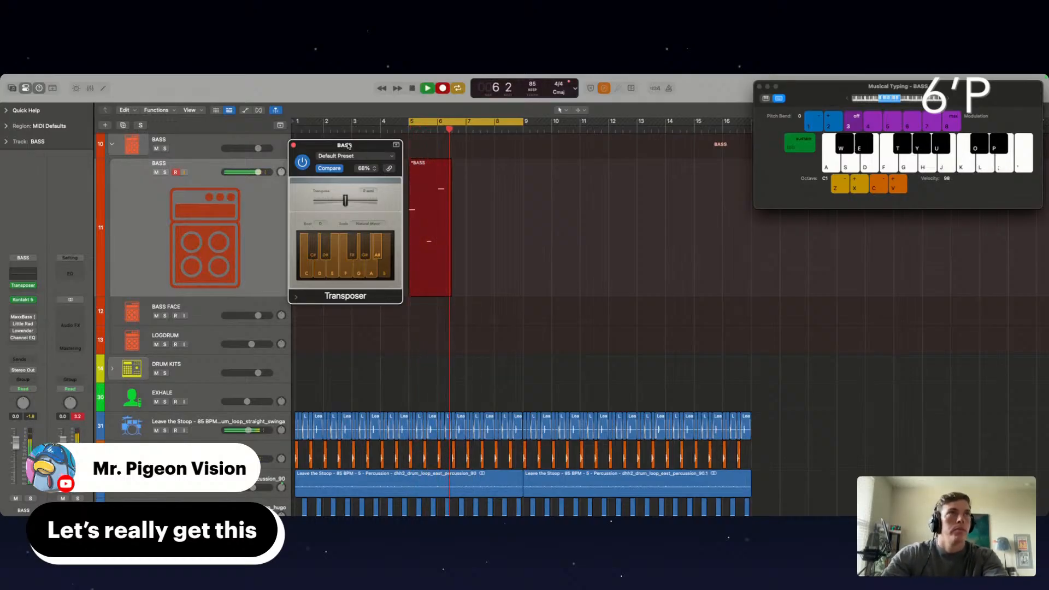
key(k)
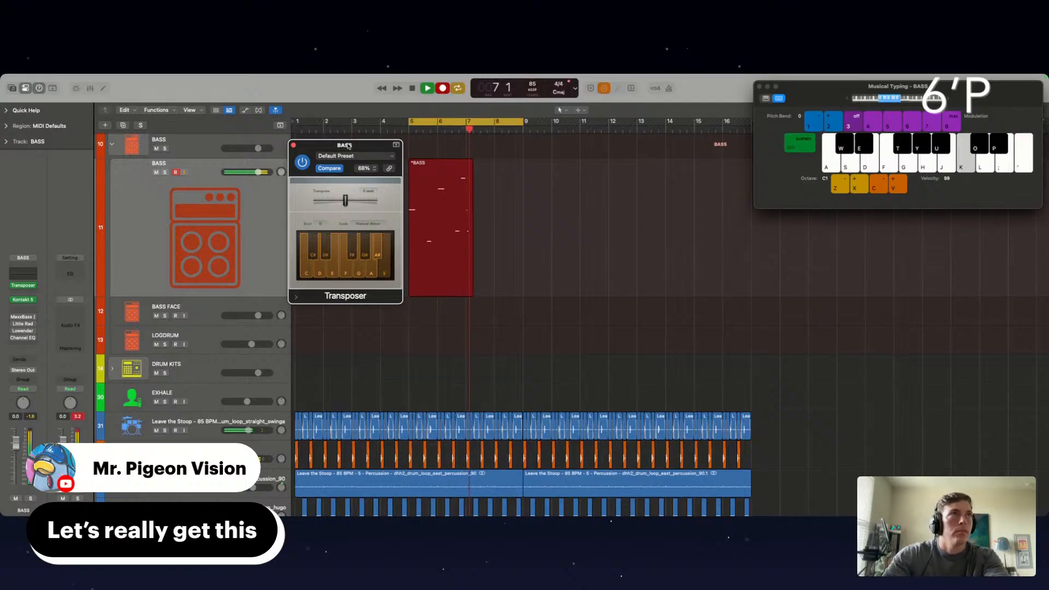
key(space)
key(space)
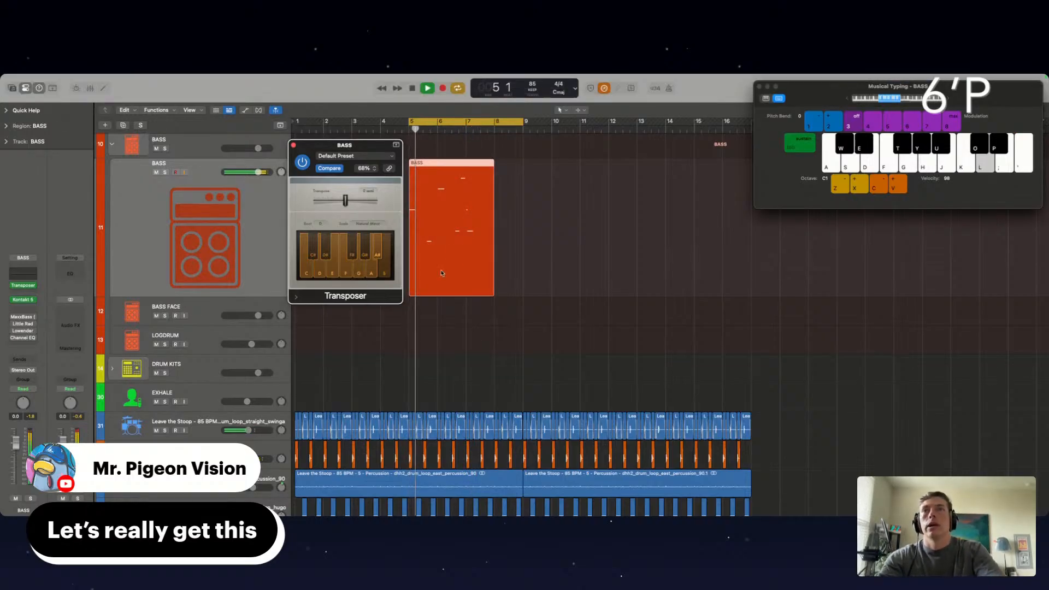
Close the Transposer, open the recorded BASS region in the Piano Roll and quantize all its notes to 1/16
double_click(455, 255)
click(294, 146)
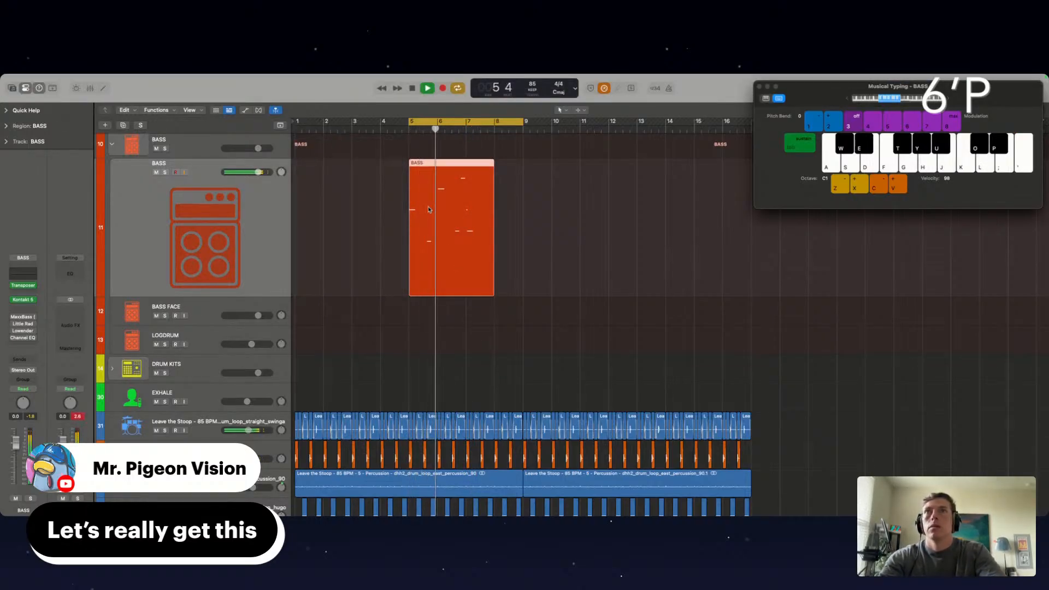
double_click(430, 212)
key(super+a)
key(q)
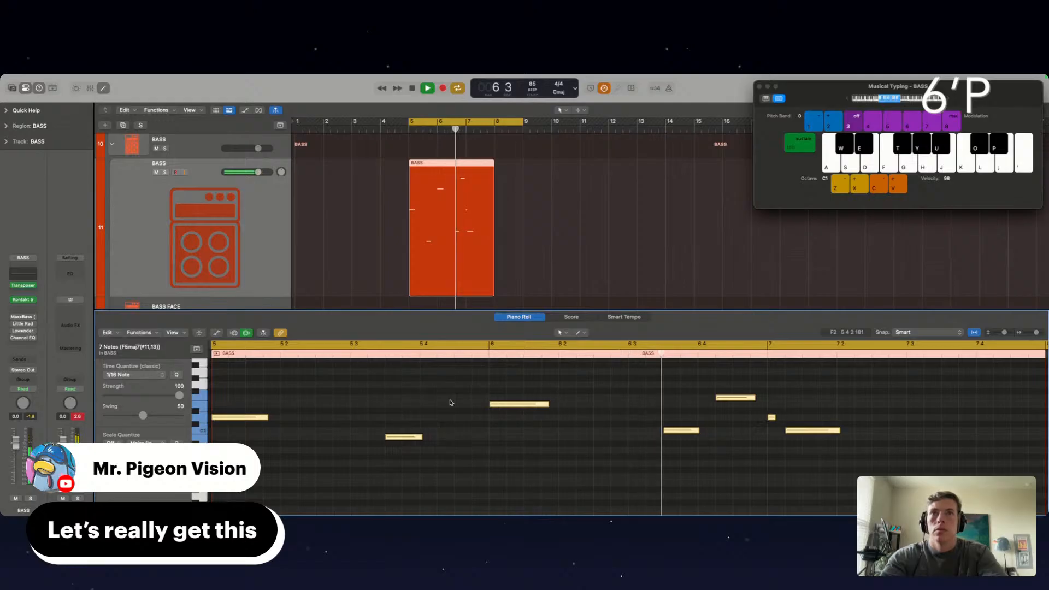
Delete the two notes after bar 7 and trim the BASS region's end back to bar 7
click(731, 458)
drag(767, 403, 799, 432)
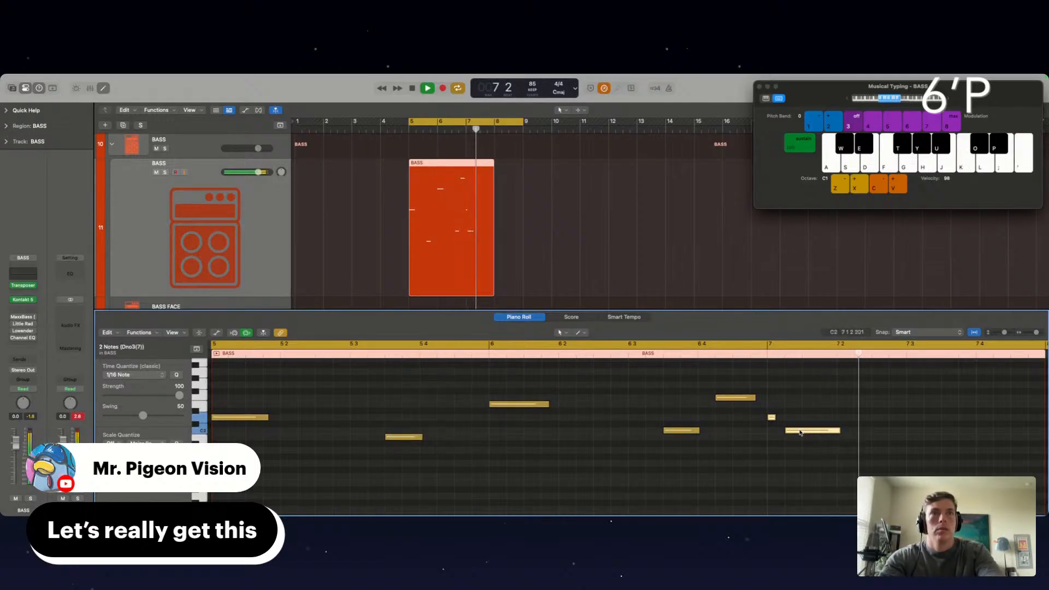
key(Delete)
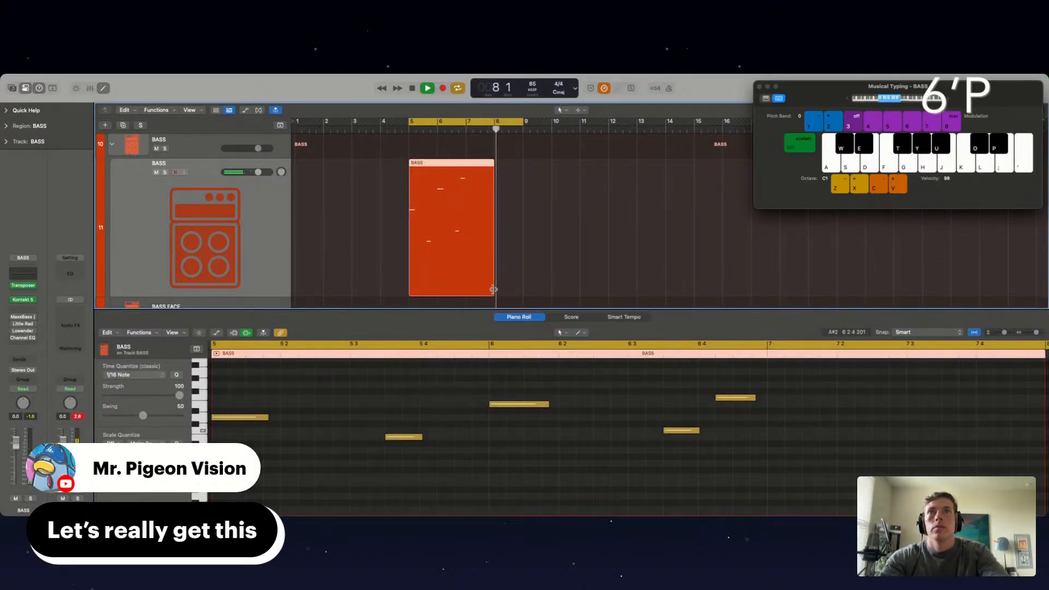
drag(493, 291, 465, 289)
key(space)
key(space)
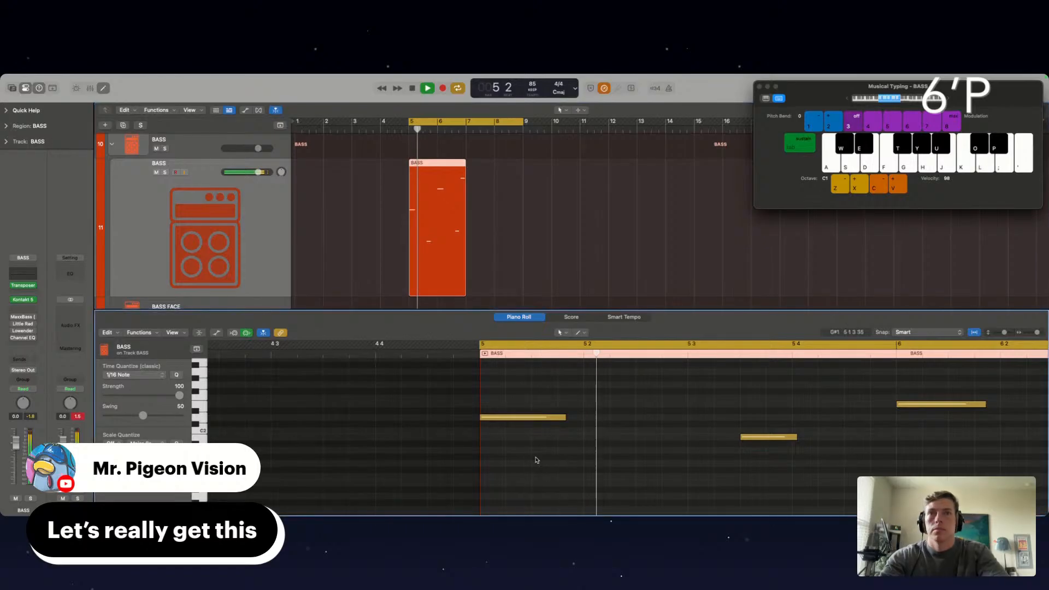
Raise the velocity of all notes in the BASS region to 127 and replay the section
key(super+a)
click(520, 466)
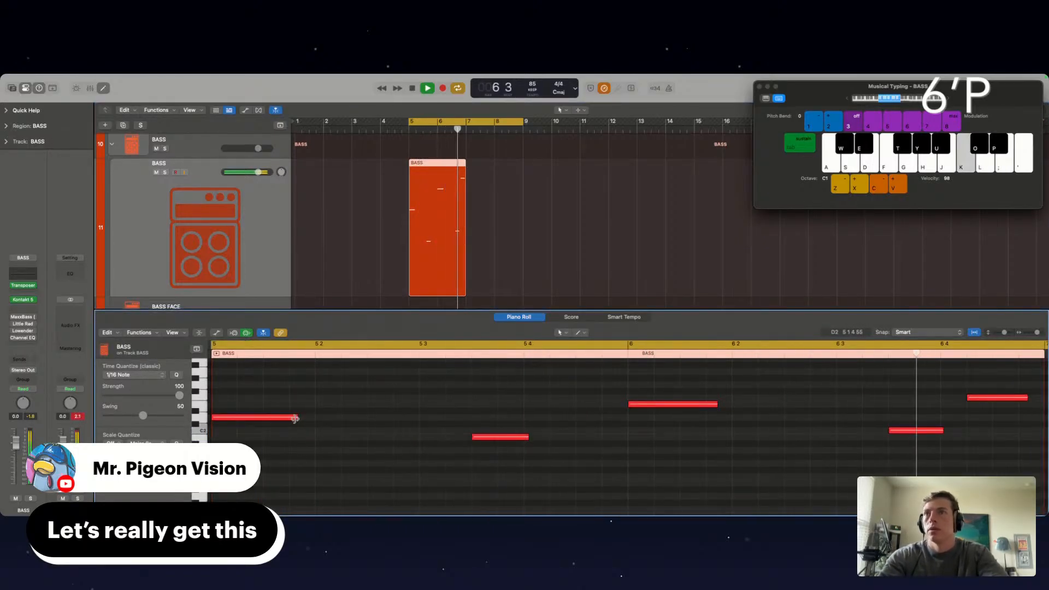
scroll(665, 467, right, 3)
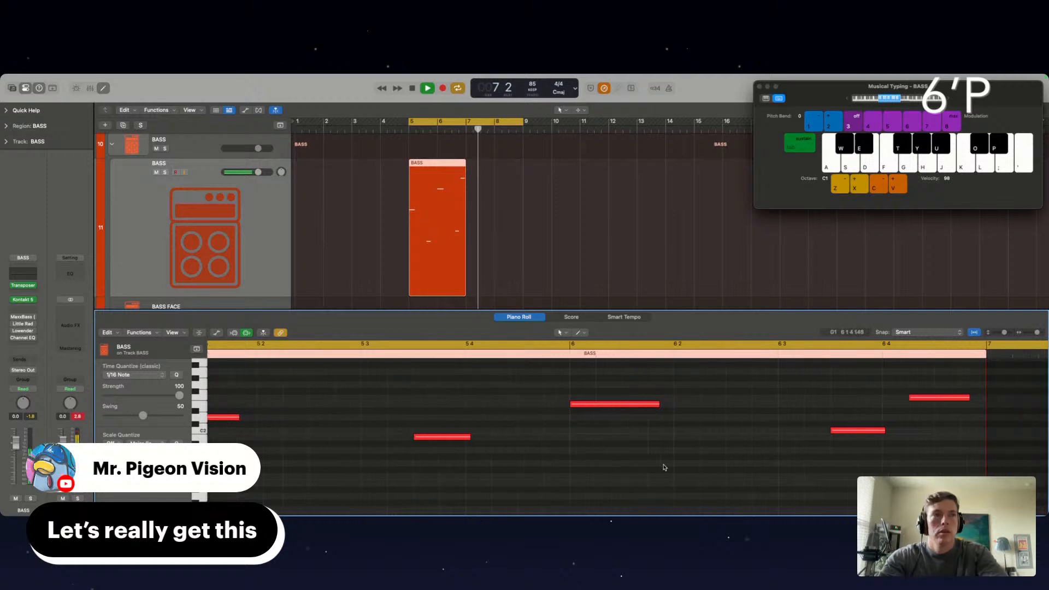
drag(847, 457, 895, 418)
key(space)
key(space)
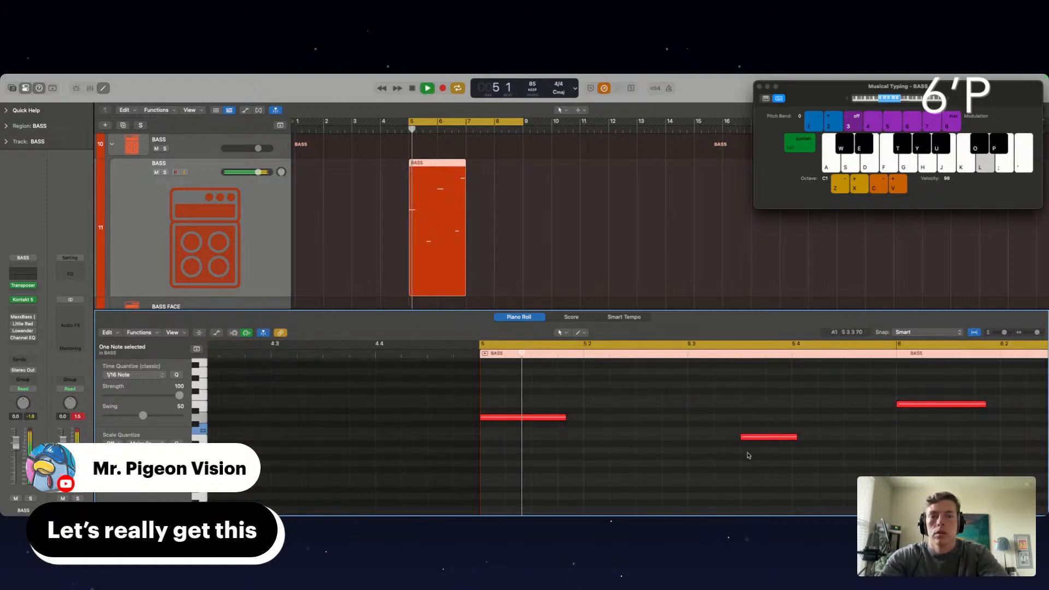
Fit the note lengths to the grid, shortening the beat 3 notes and extending the downbeat notes to beat 2 and the last note to bar 7
click(742, 452)
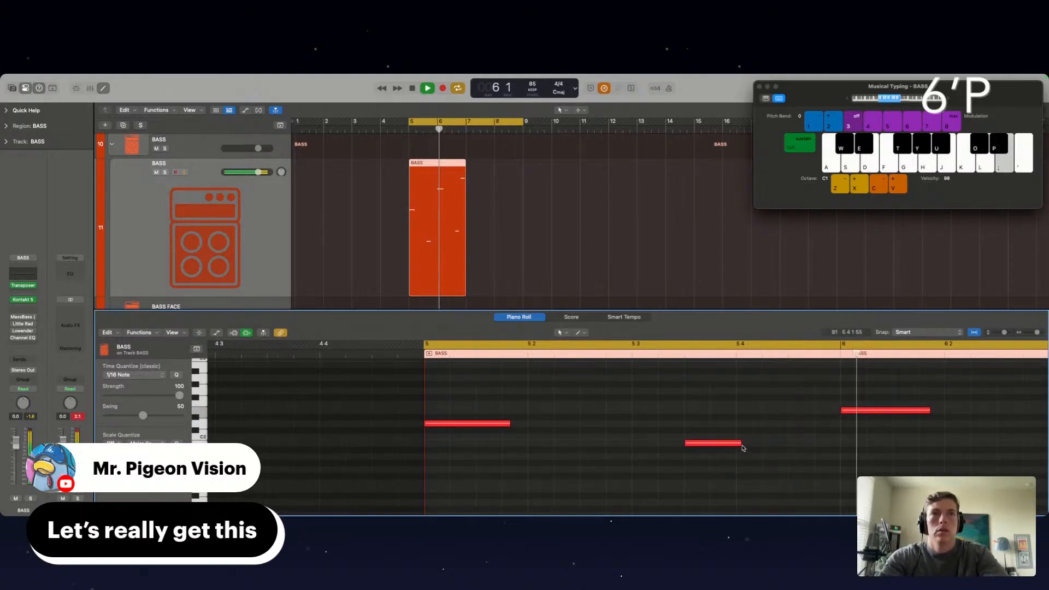
drag(742, 444, 736, 447)
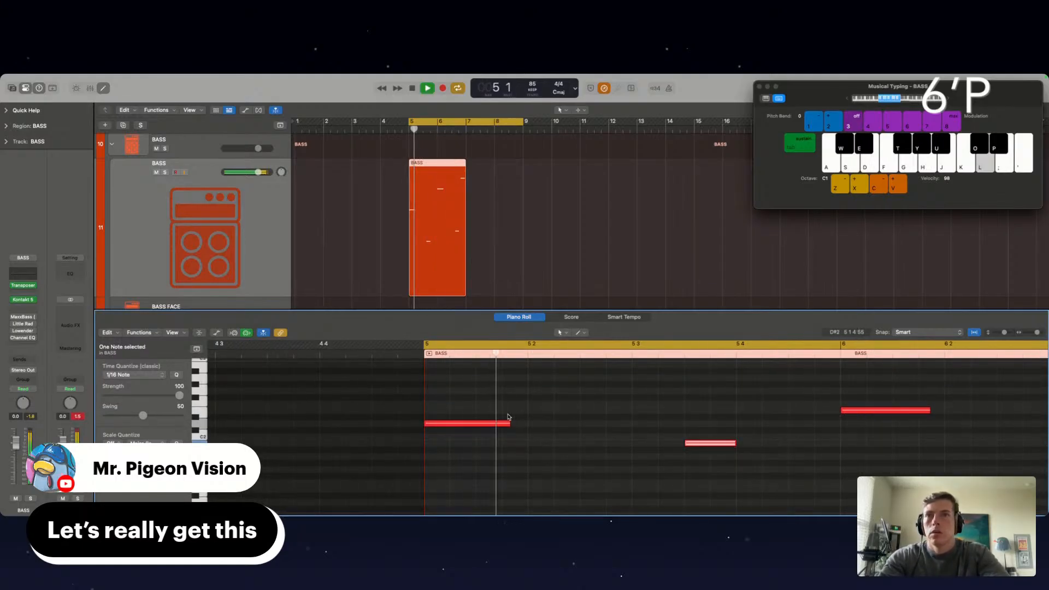
drag(509, 422, 526, 426)
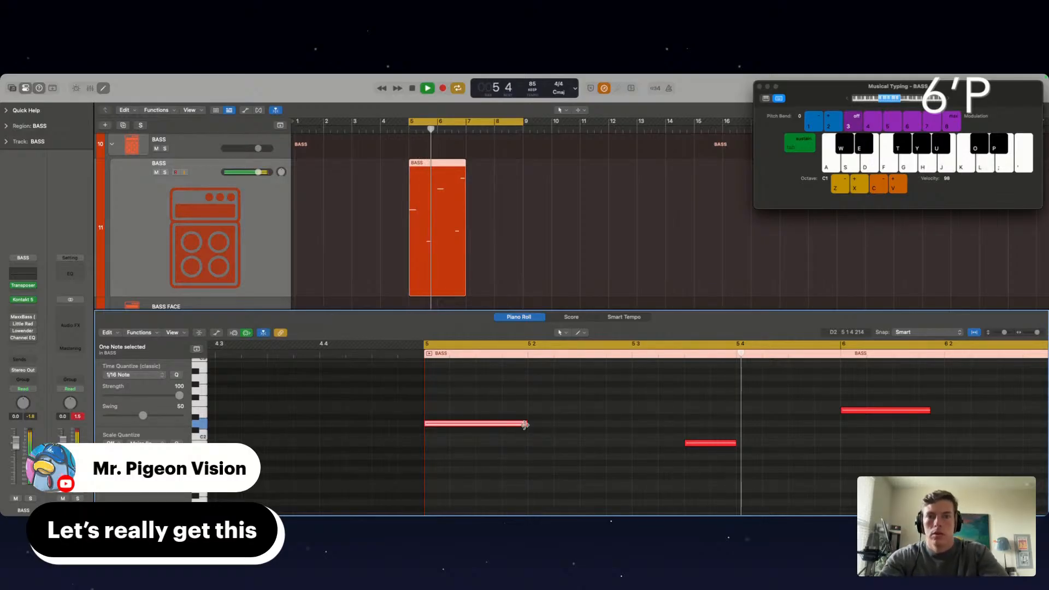
scroll(766, 440, right, 3)
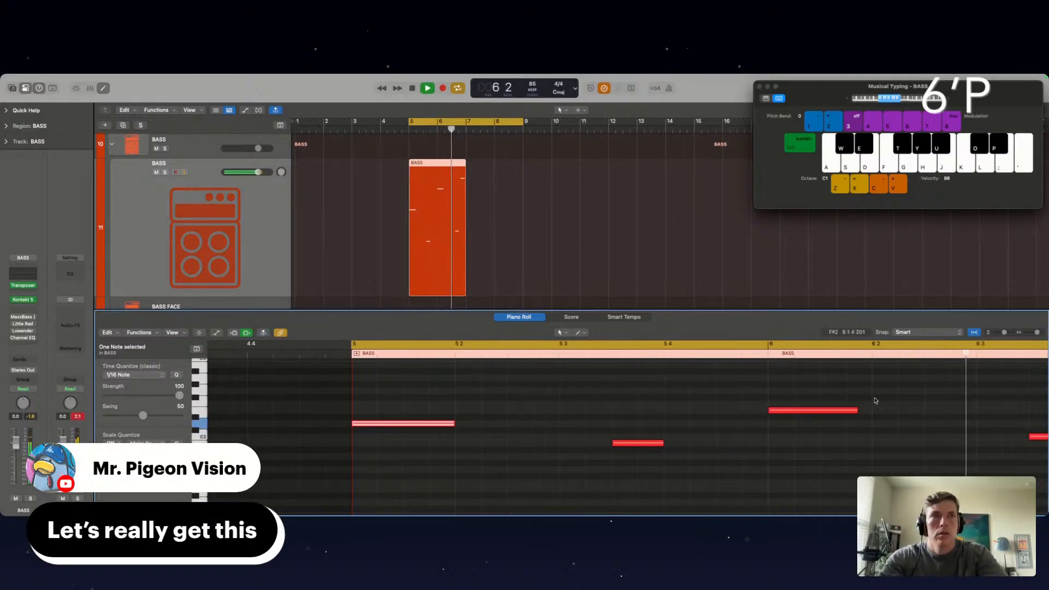
drag(857, 411, 911, 440)
scroll(871, 417, right, 5)
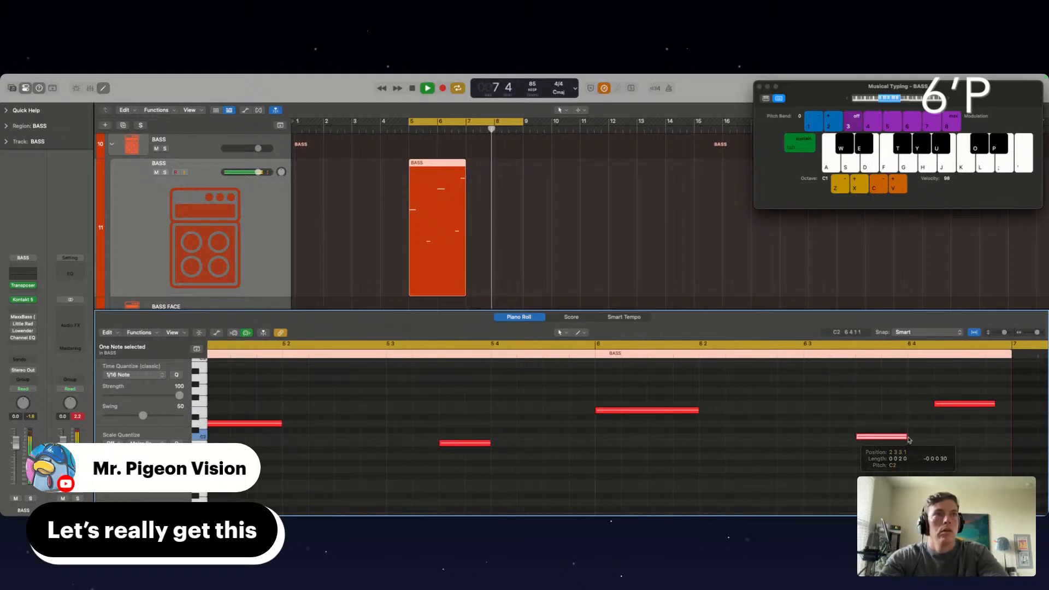
drag(995, 402, 1011, 408)
Copy the two-bar BASS region to bar 7 and join both into one region spanning bars 5 to 9
drag(450, 222, 507, 235)
shift+click(447, 239)
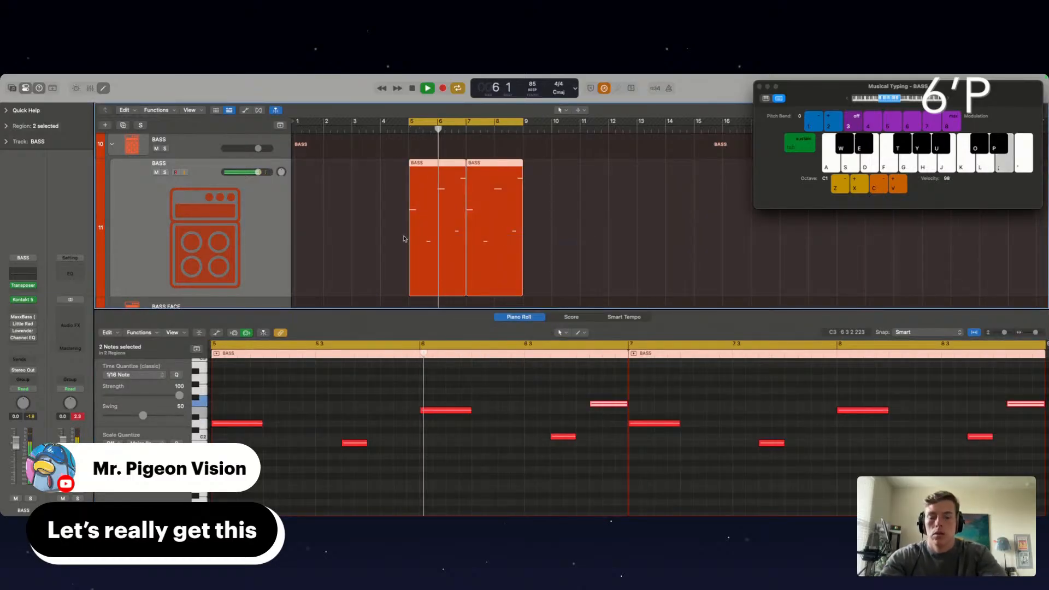
key(super+j)
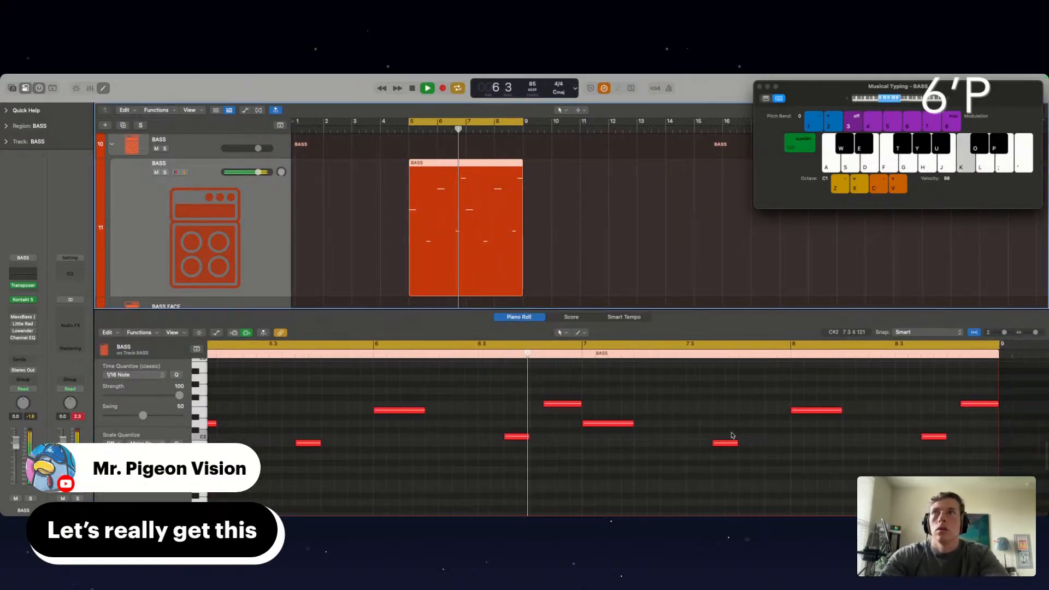
Open the Transposer on the BASS track and trim the start of the F2 note before bar 7 slightly later
click(23, 285)
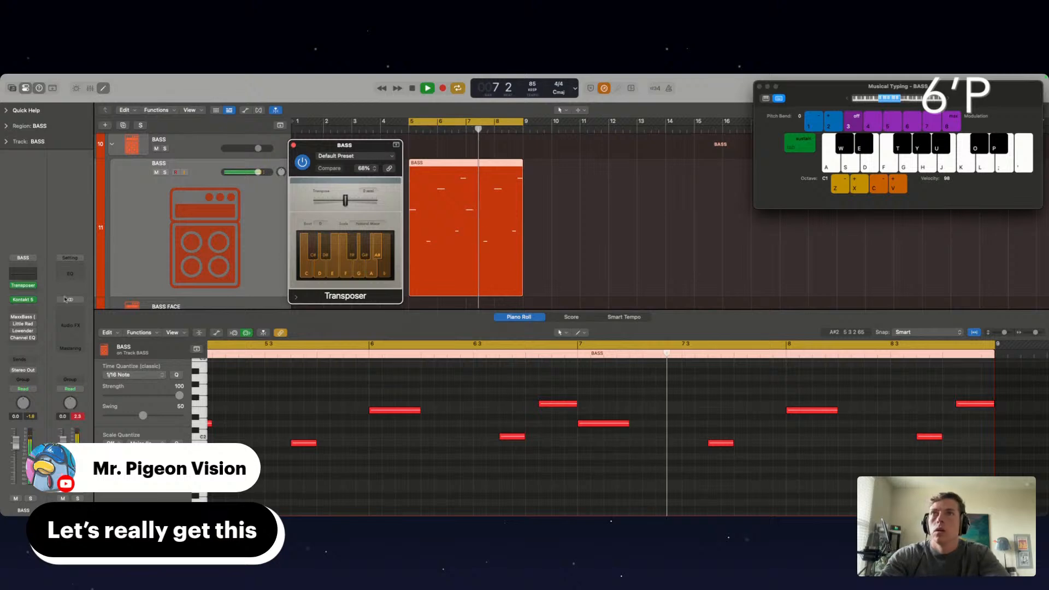
click(541, 404)
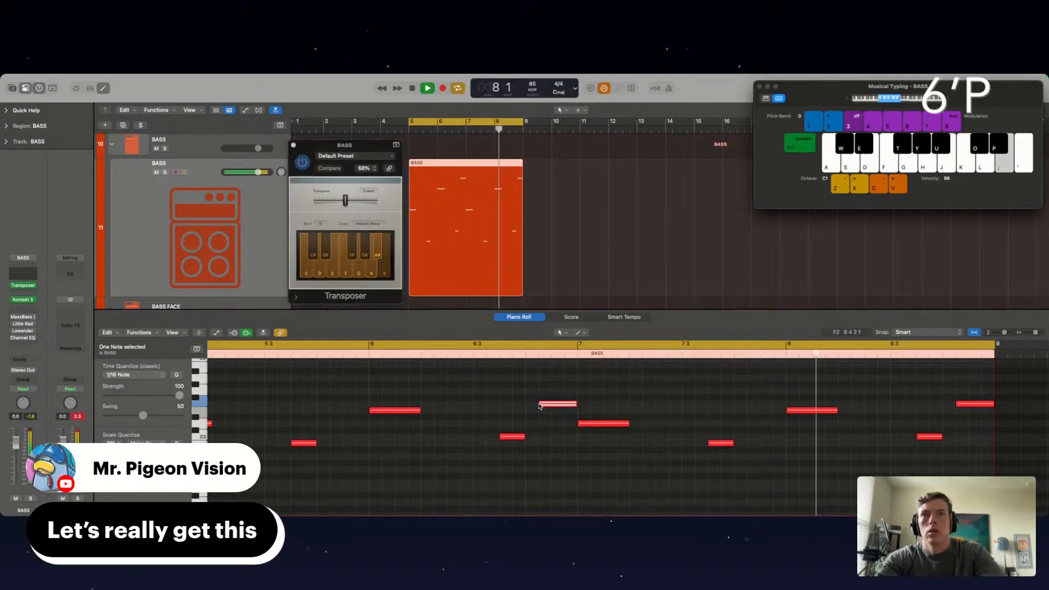
drag(540, 405, 543, 405)
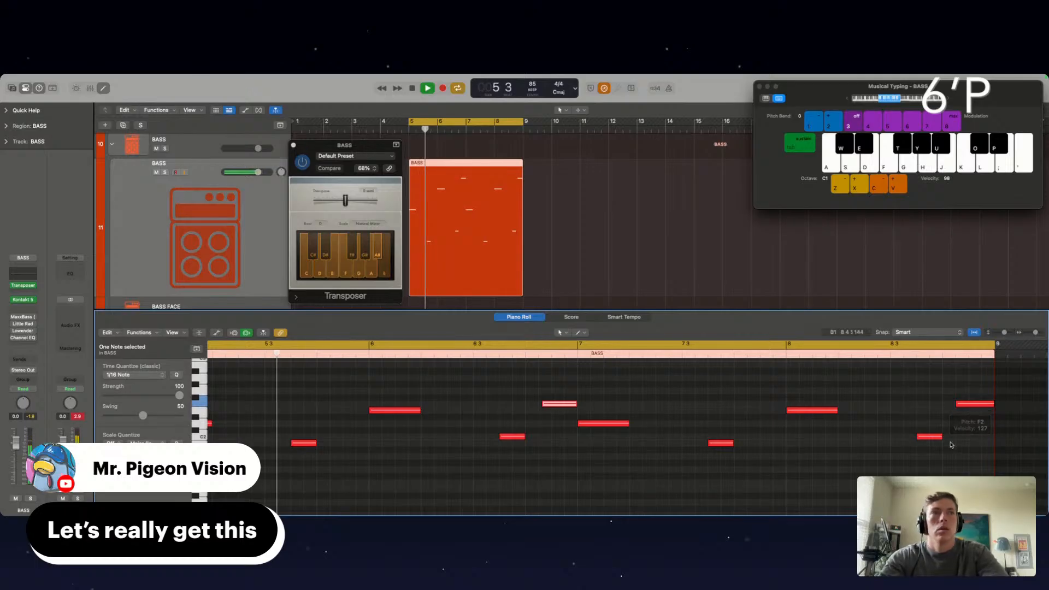
Lower the last two notes of bar 8 to A1 and G1, close the Transposer and replay the section
scroll(976, 396, down, 2)
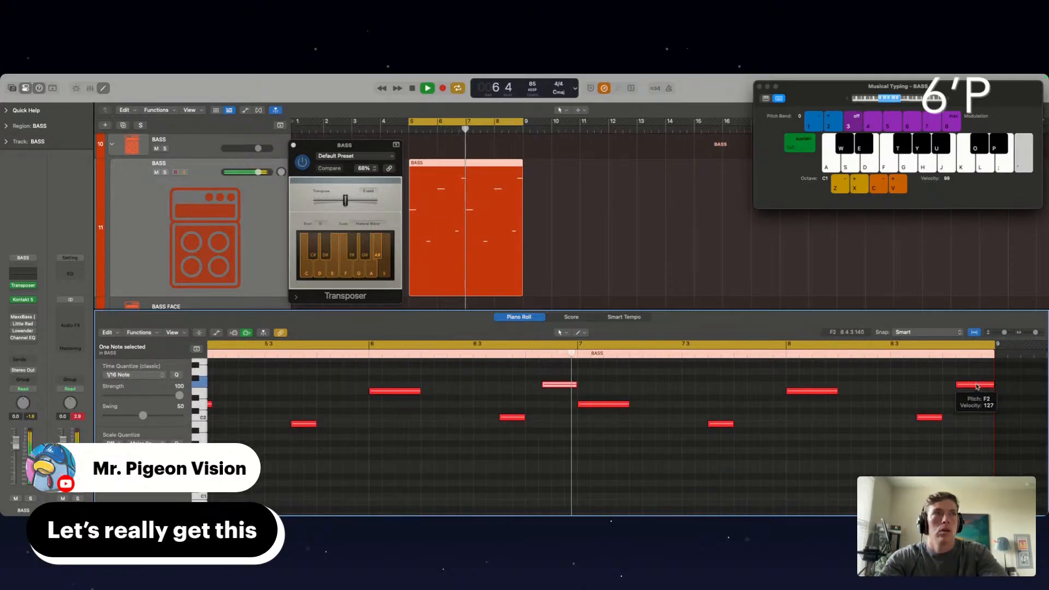
drag(978, 386, 976, 439)
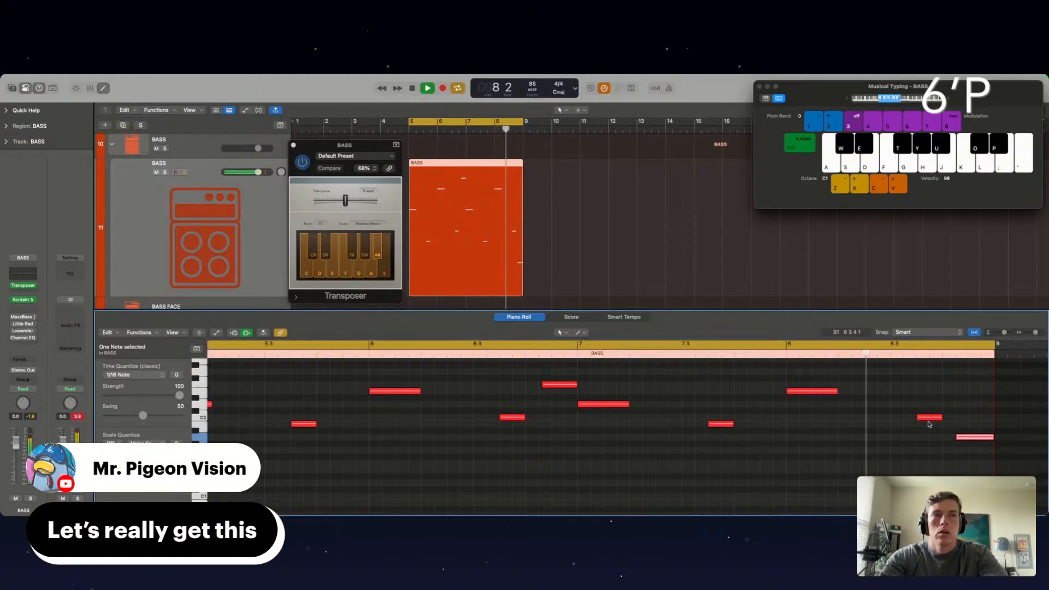
scroll(931, 416, down, 2)
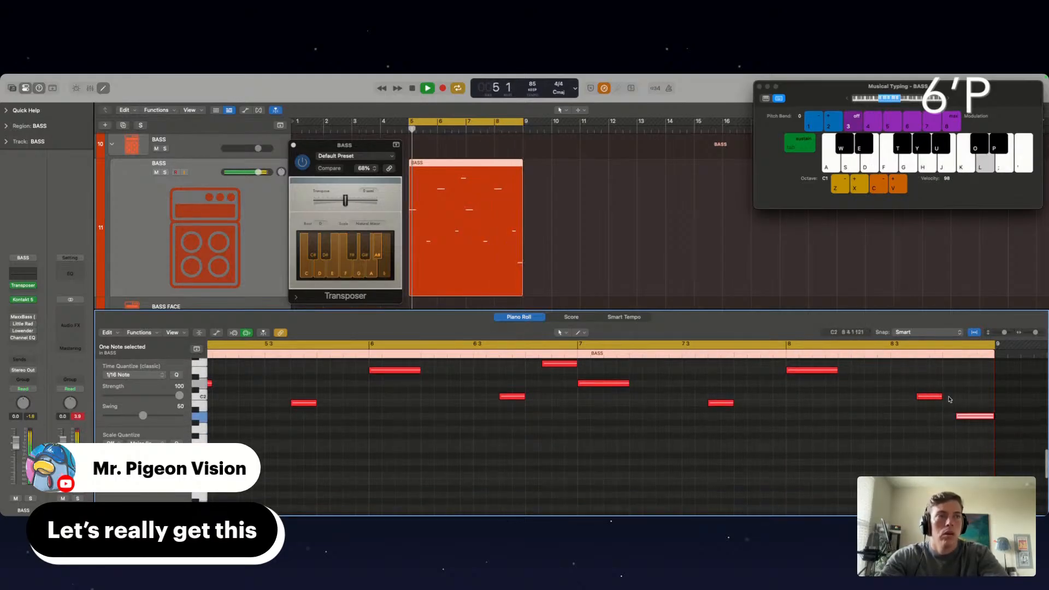
shift+click(932, 397)
drag(931, 397, 970, 436)
click(945, 436)
click(970, 437)
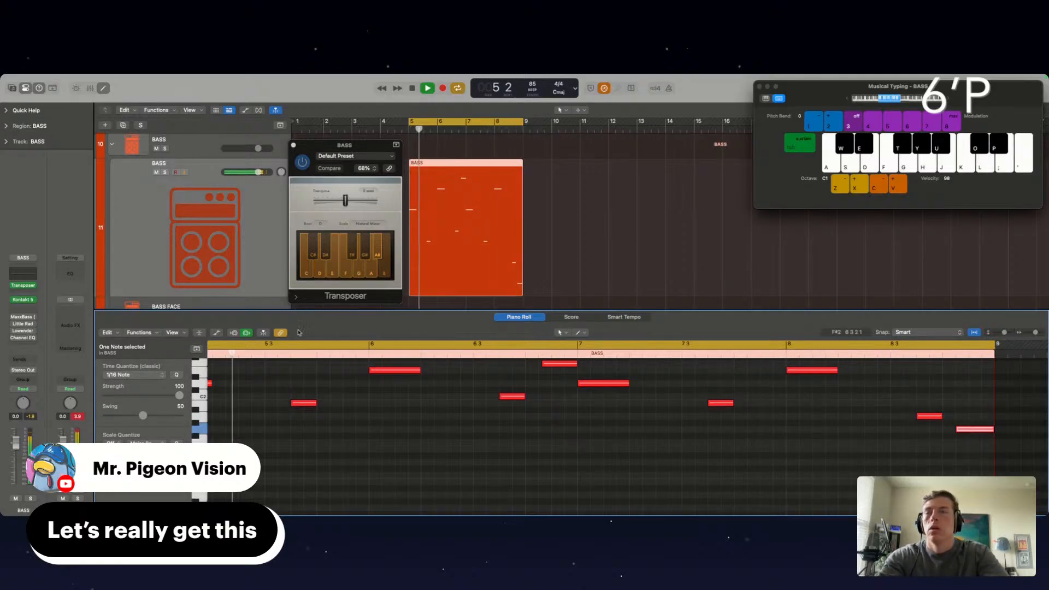
click(293, 145)
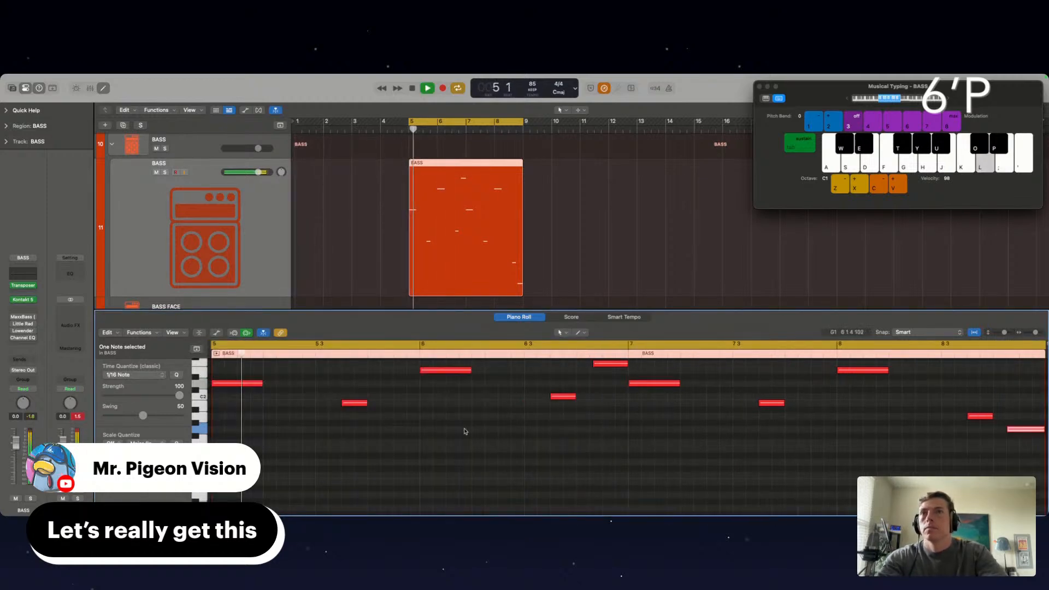
key(space)
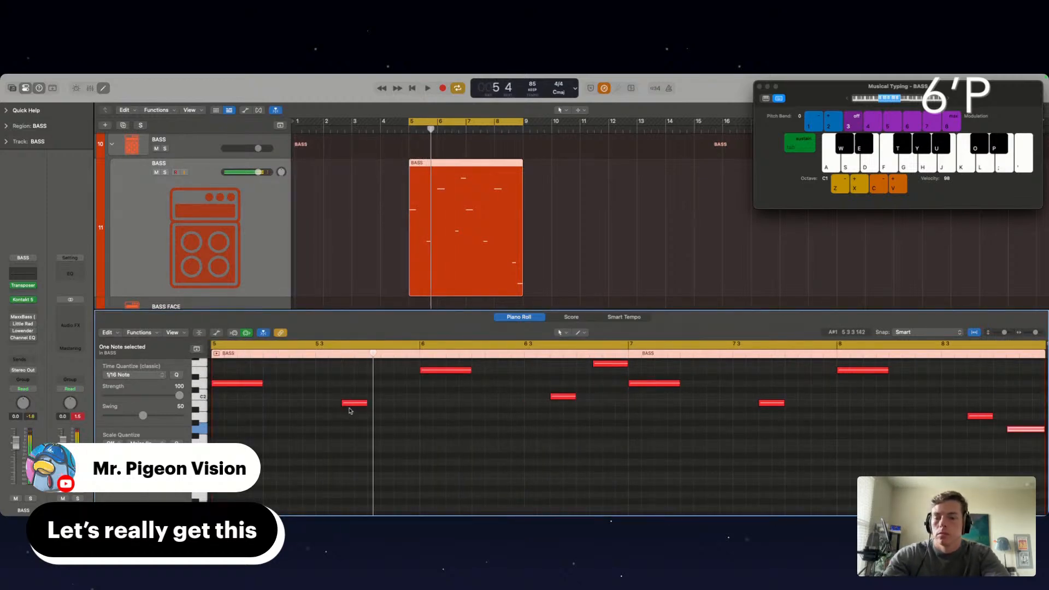
key(space)
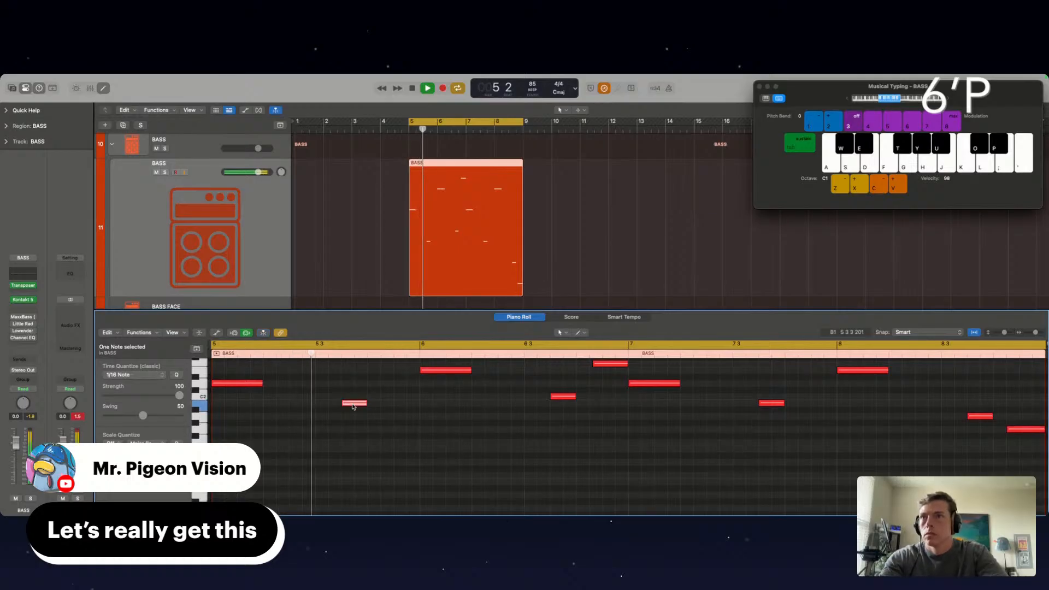
Copy the B1 note at bar 5 beat 3 to the second half of beat 2, using a quantize swing of 53
click(354, 404)
drag(354, 406, 301, 404)
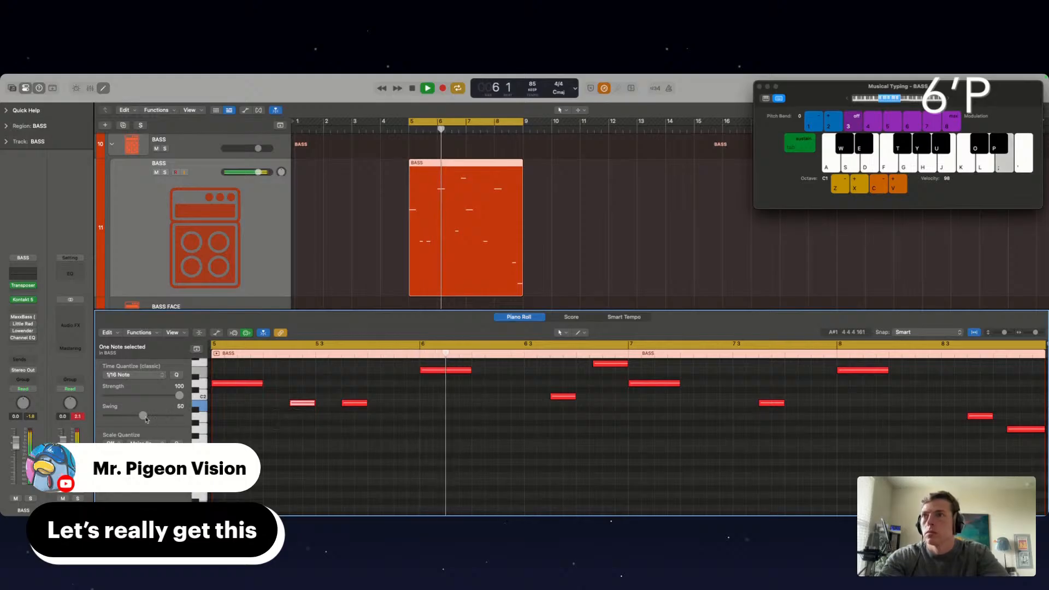
drag(149, 417, 145, 417)
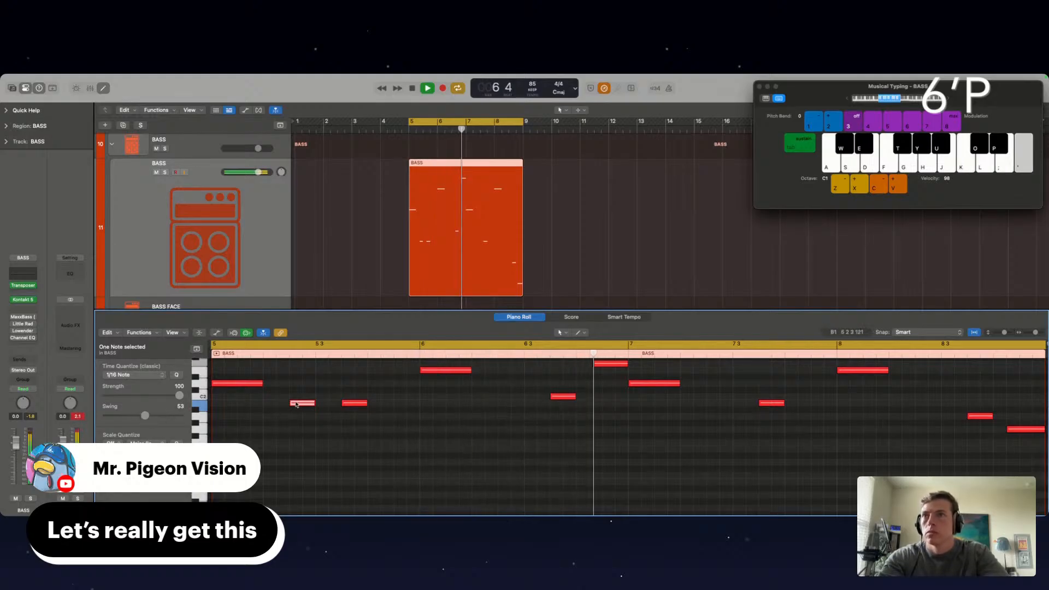
drag(299, 404, 301, 405)
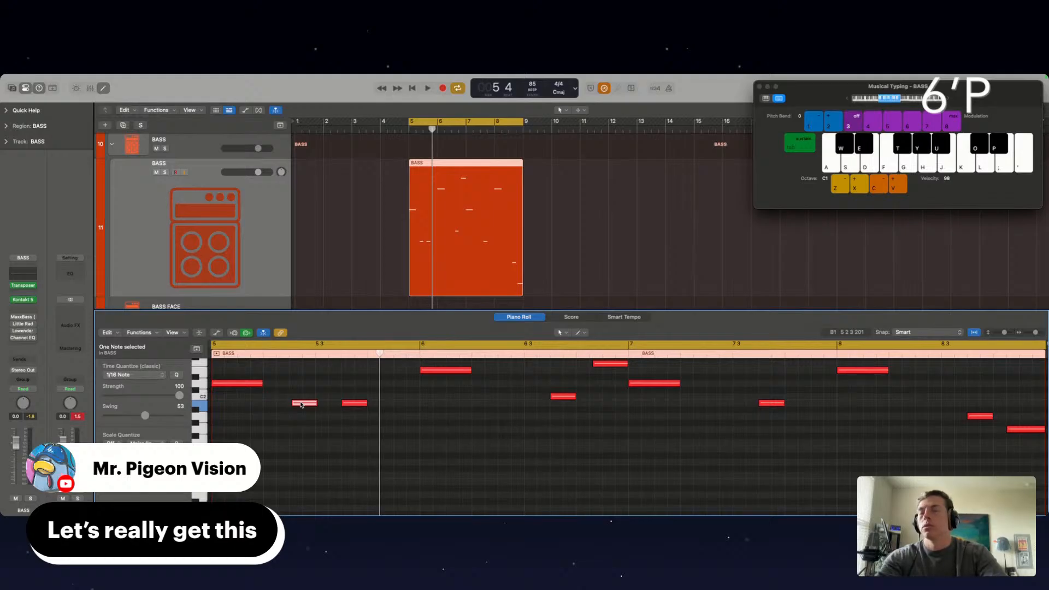
Shorten the copied B1 note so it ends just before bar 5 beat 3, and play the section back
key(space)
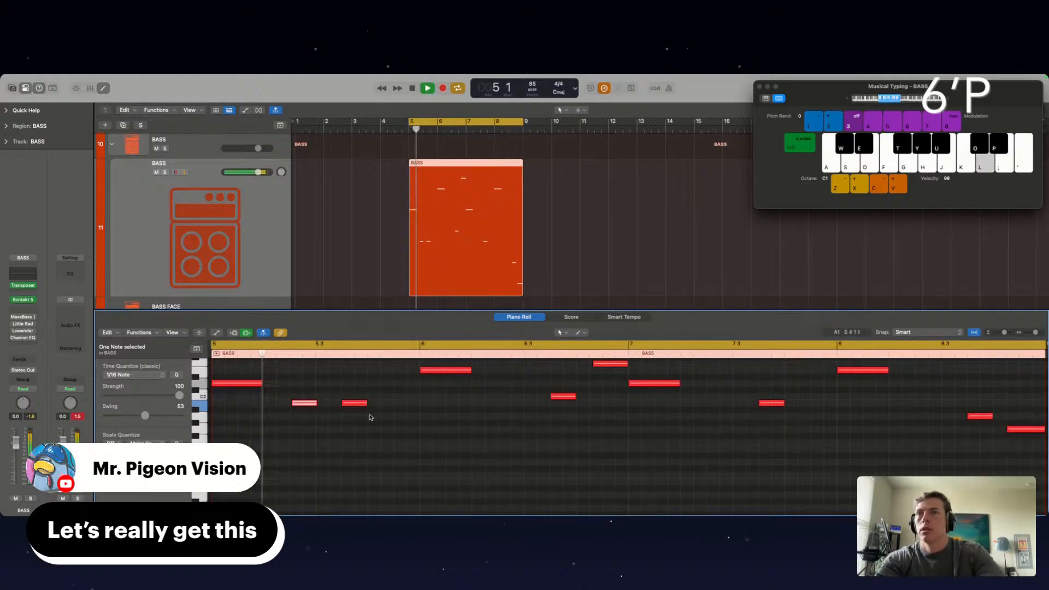
scroll(335, 414, up, 5)
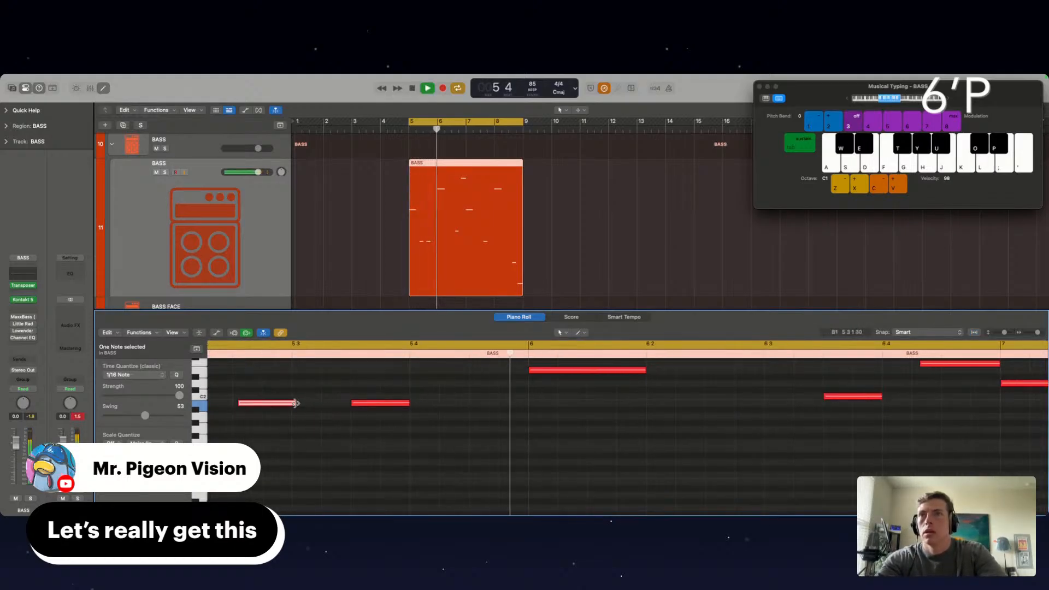
drag(296, 403, 290, 404)
key(space)
key(space)
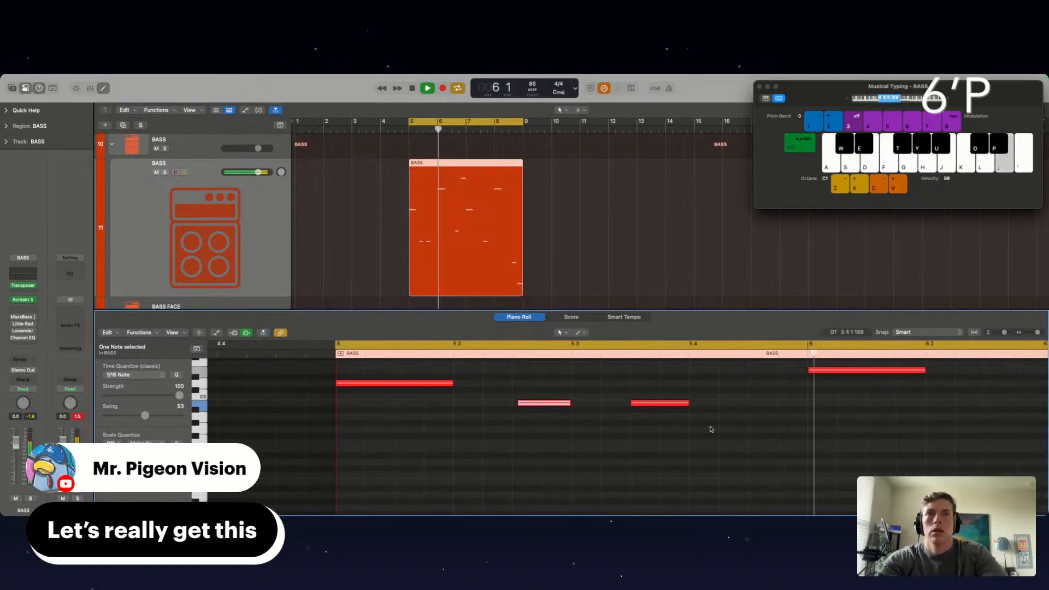
Trim the start of the B1 note in the second half of bar 5 beat 3 slightly later
click(525, 403)
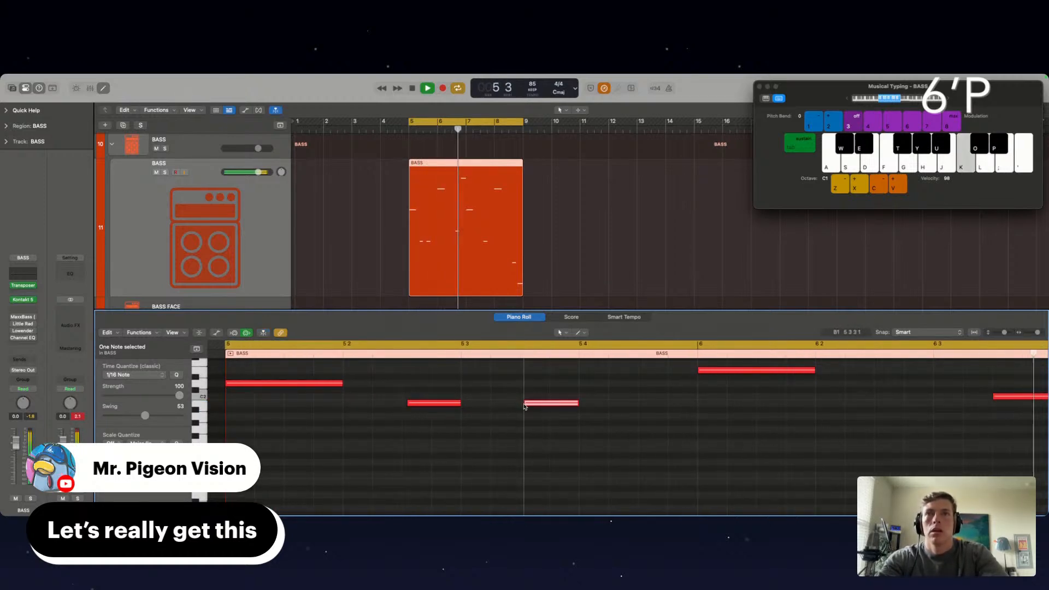
key(space)
drag(524, 407, 526, 407)
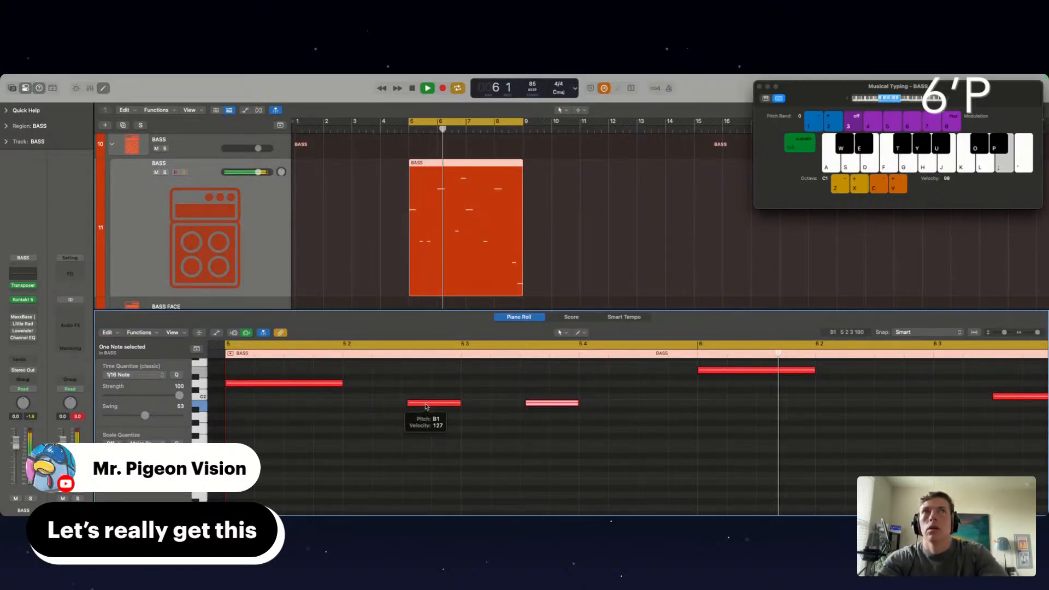
Open the BASS track's Transposer for scale reference and raise the second B1 note in bar 5 to C2
click(28, 287)
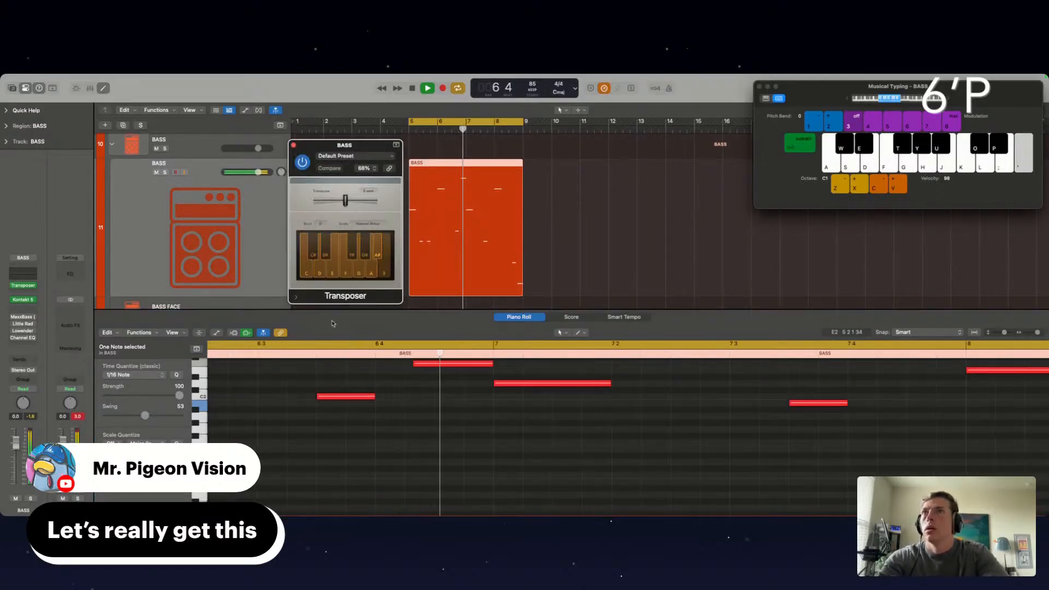
drag(367, 149, 712, 85)
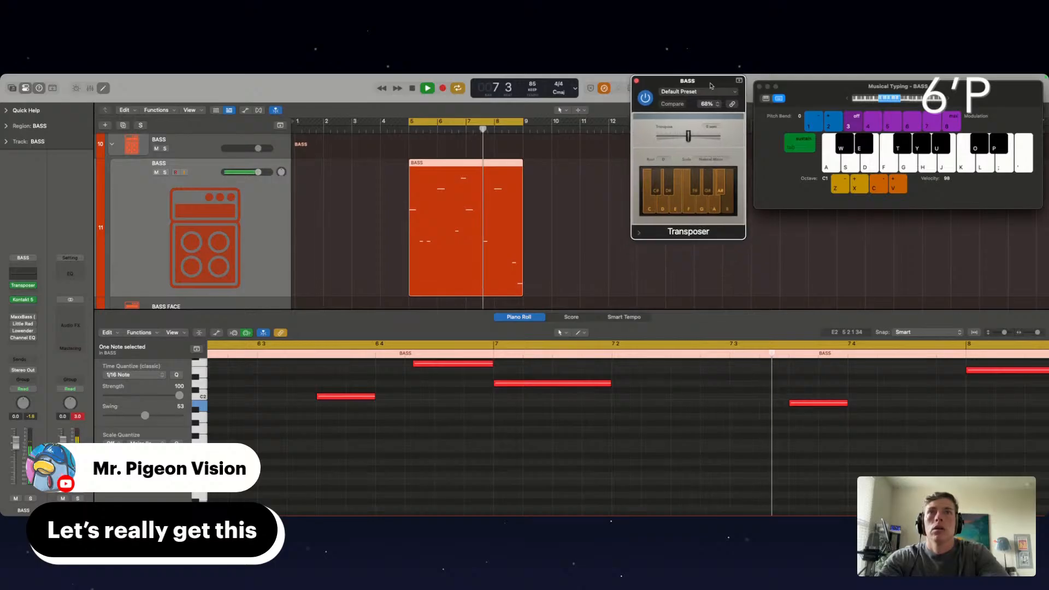
click(711, 464)
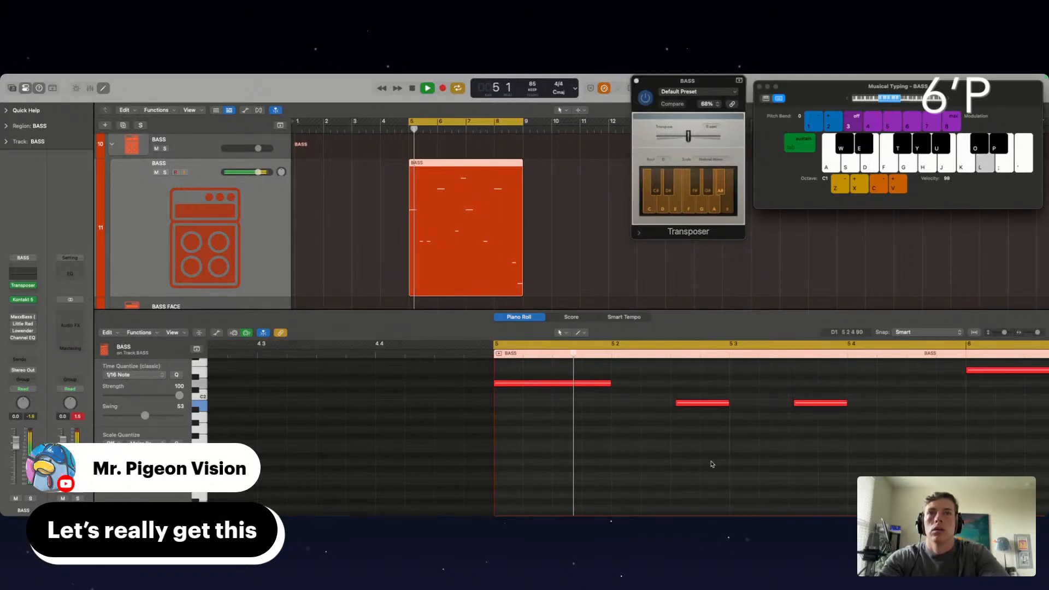
scroll(712, 464, right, 3)
key(space)
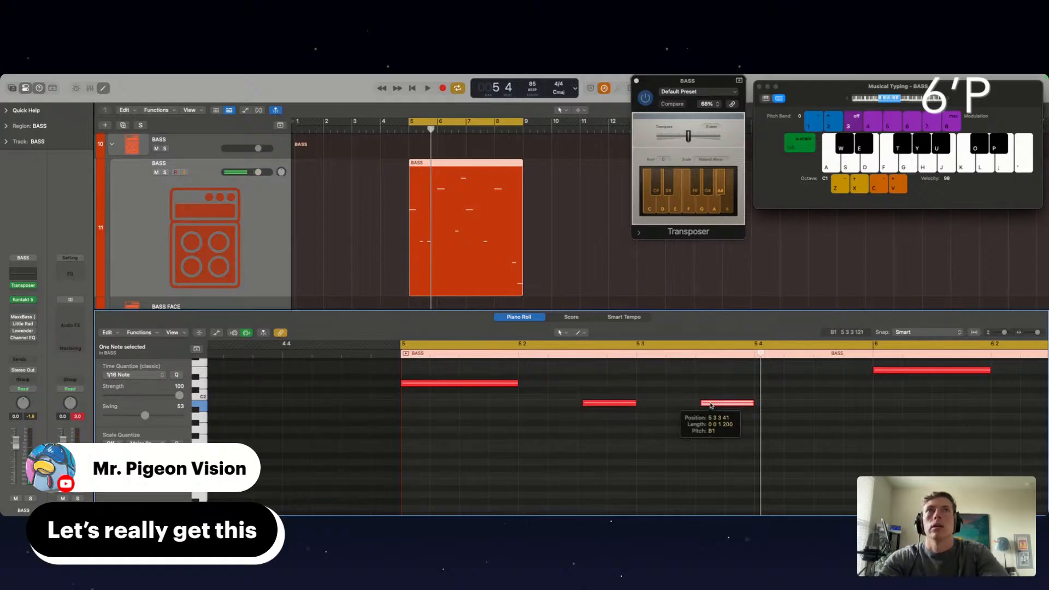
drag(711, 405, 713, 400)
key(space)
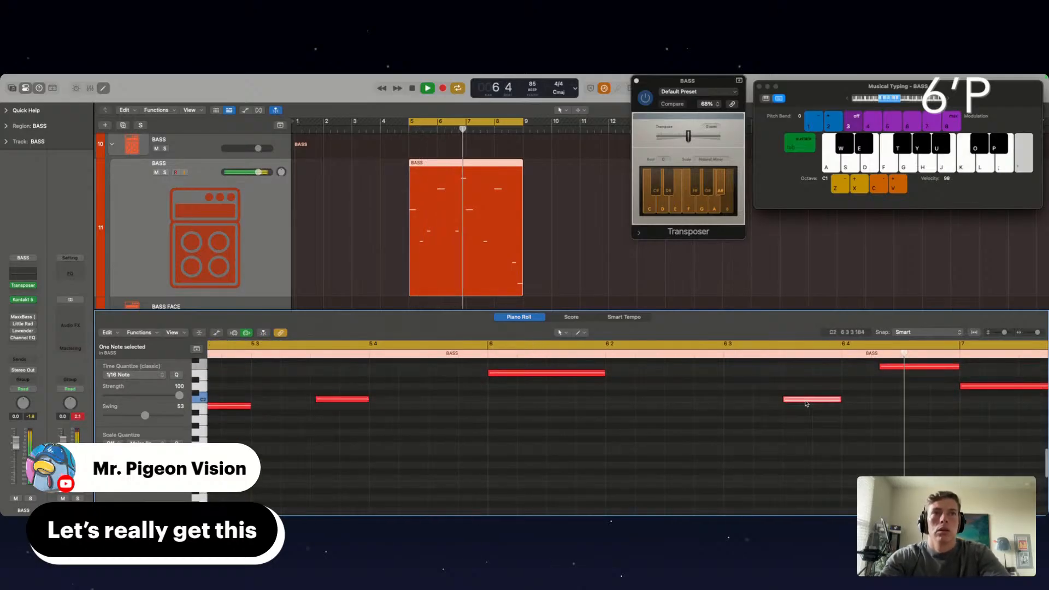
Copy bar 6's C2 note to the second half of beat 2 as G1, lower the original to B1 and trim both starts slightly
drag(806, 404, 690, 423)
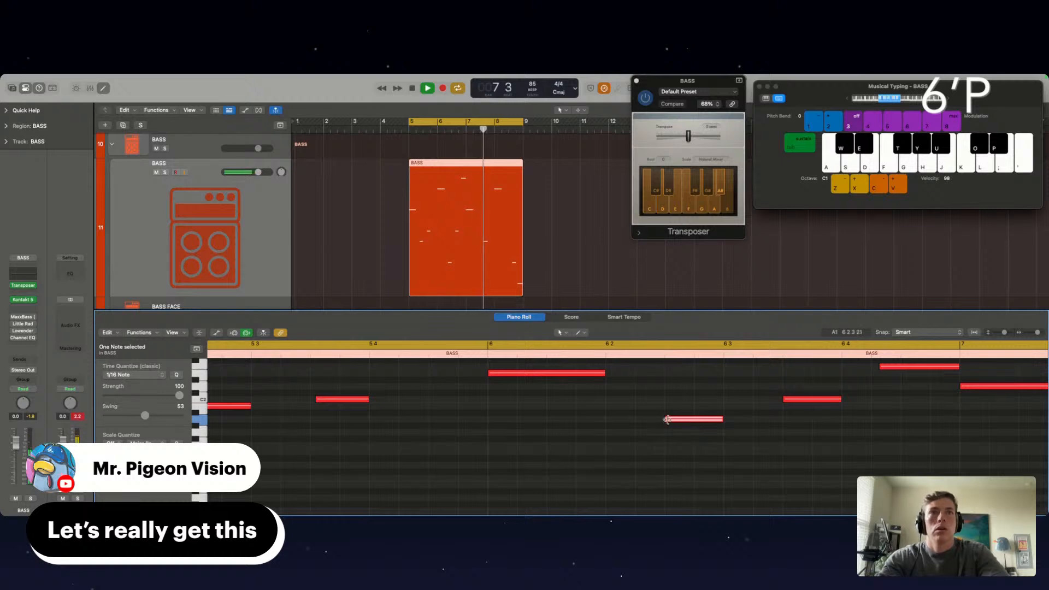
click(784, 400)
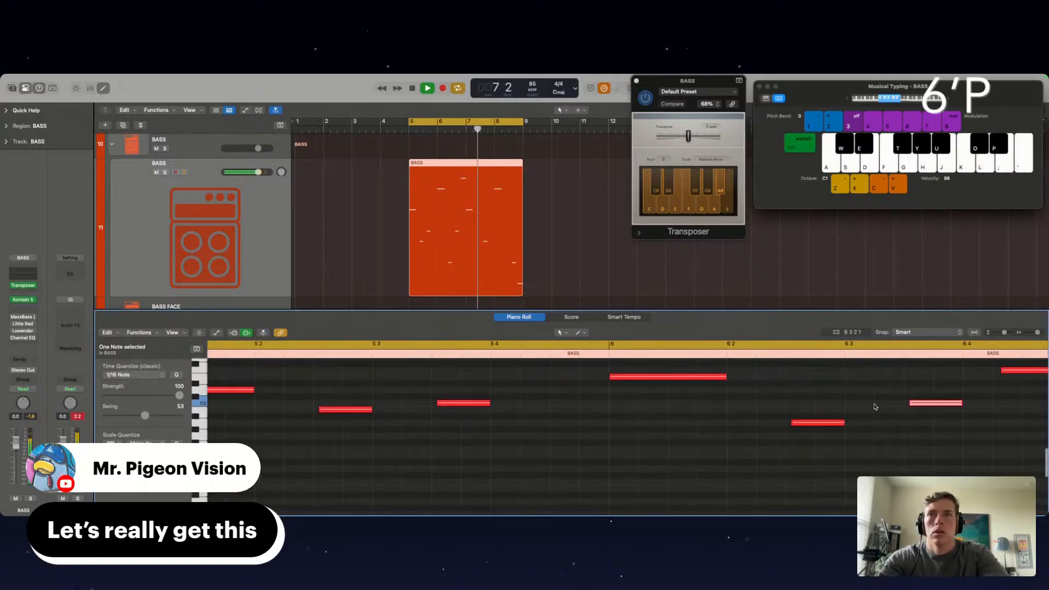
drag(922, 407, 922, 415)
drag(819, 422, 817, 438)
scroll(818, 438, down, 1)
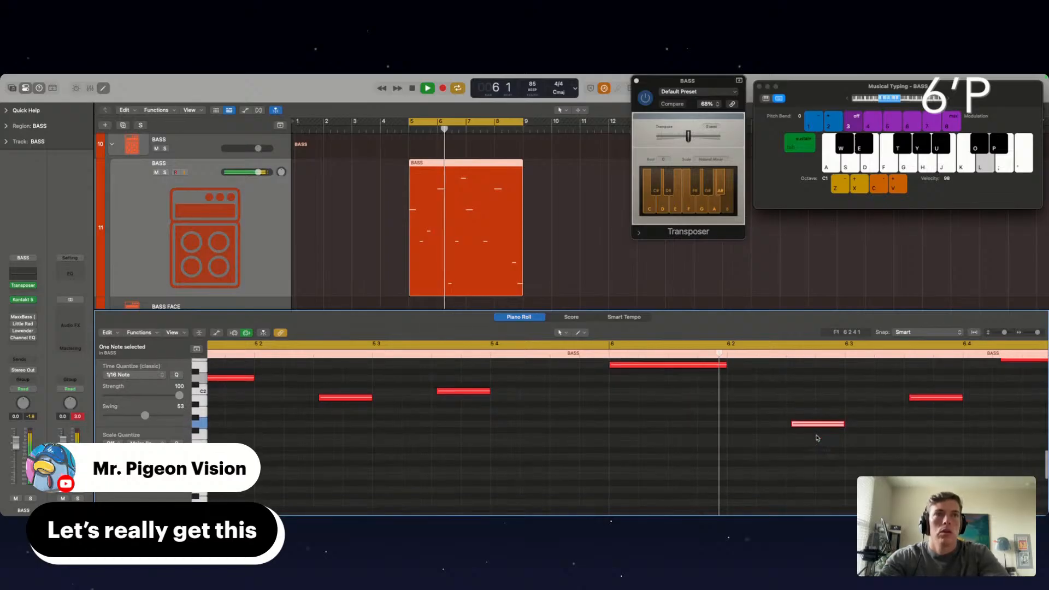
scroll(817, 439, down, 5)
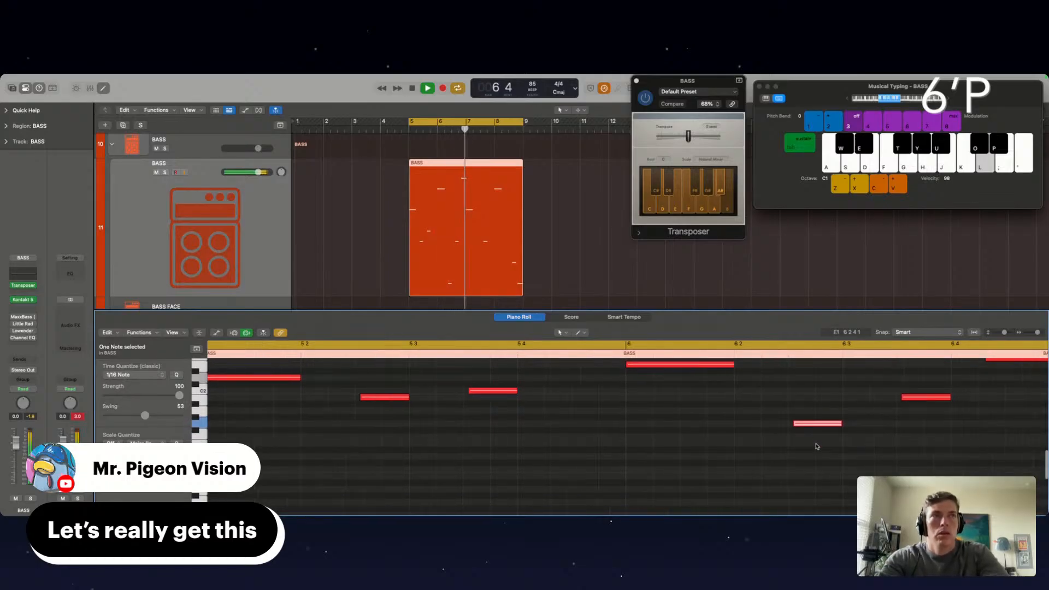
Try to replace bars 7 and 8 of the BASS region with a repeat of its first two bars
super+double_click(466, 178)
key(Delete)
click(453, 185)
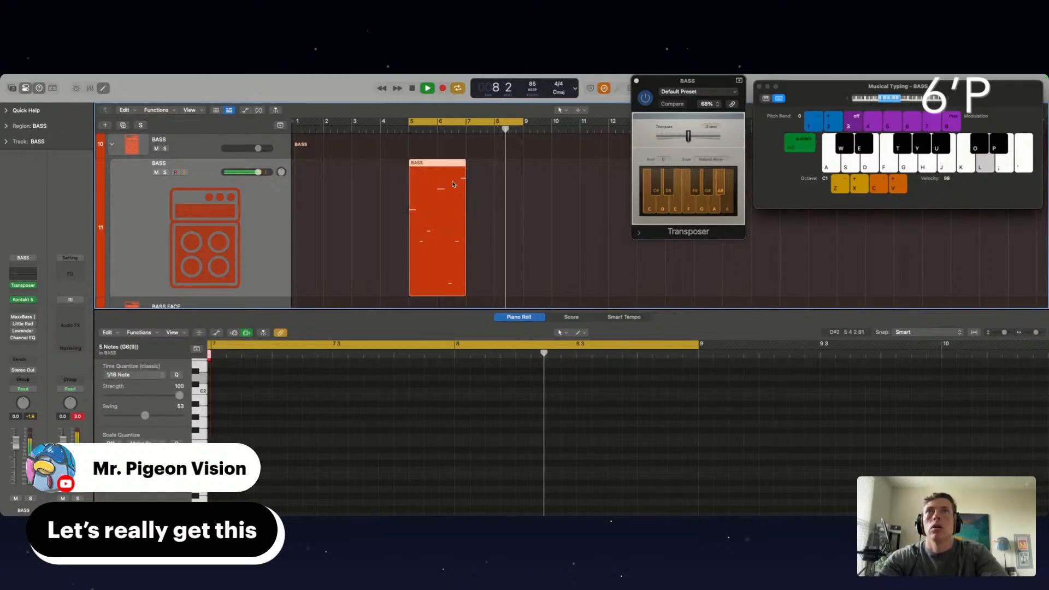
key(super+r)
key(super+z)
key(super+z)
key(super+z)
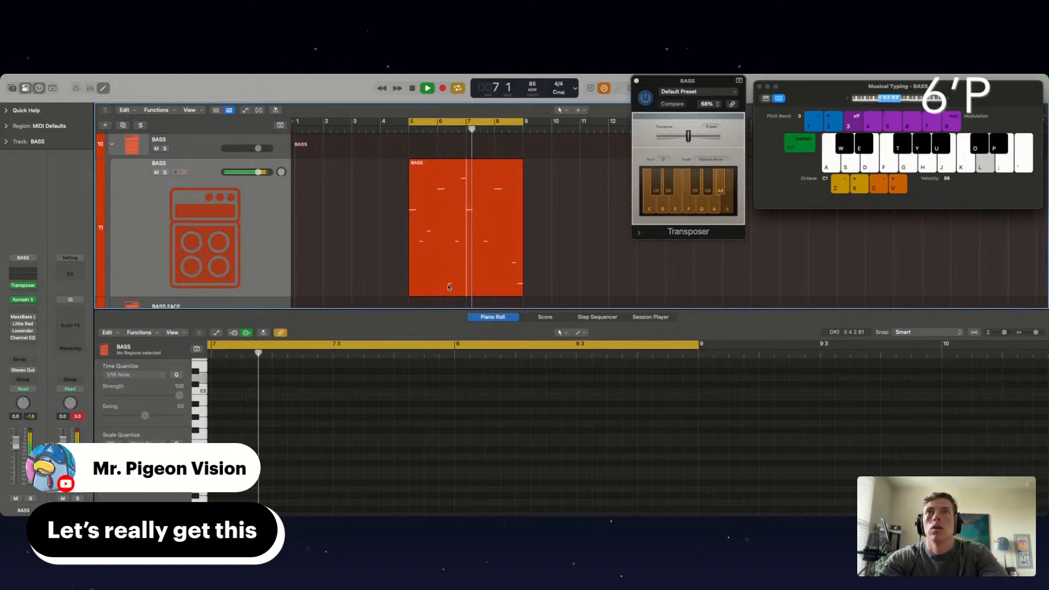
Split the BASS region midway through bar 6 beat 3, copy the first part to bar 7, and join all pieces into one region
scroll(449, 287, up, 5)
super+double_click(475, 243)
scroll(475, 243, down, 3)
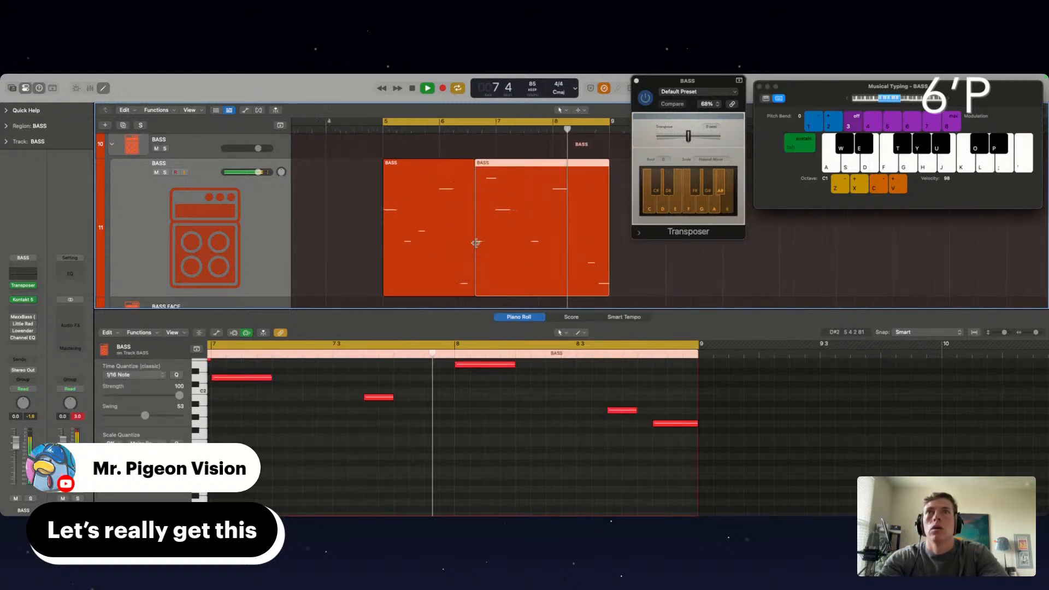
scroll(475, 242, down, 1)
drag(440, 237, 513, 238)
drag(611, 274, 450, 258)
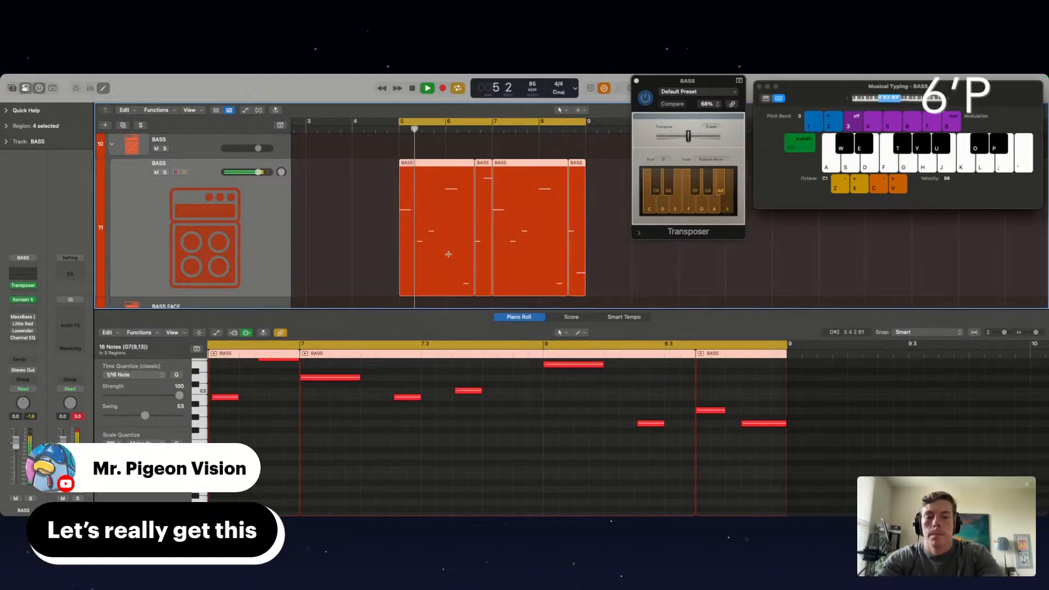
key(super+j)
Close the note editor and the BASS track's Transposer
scroll(415, 273, down, 1)
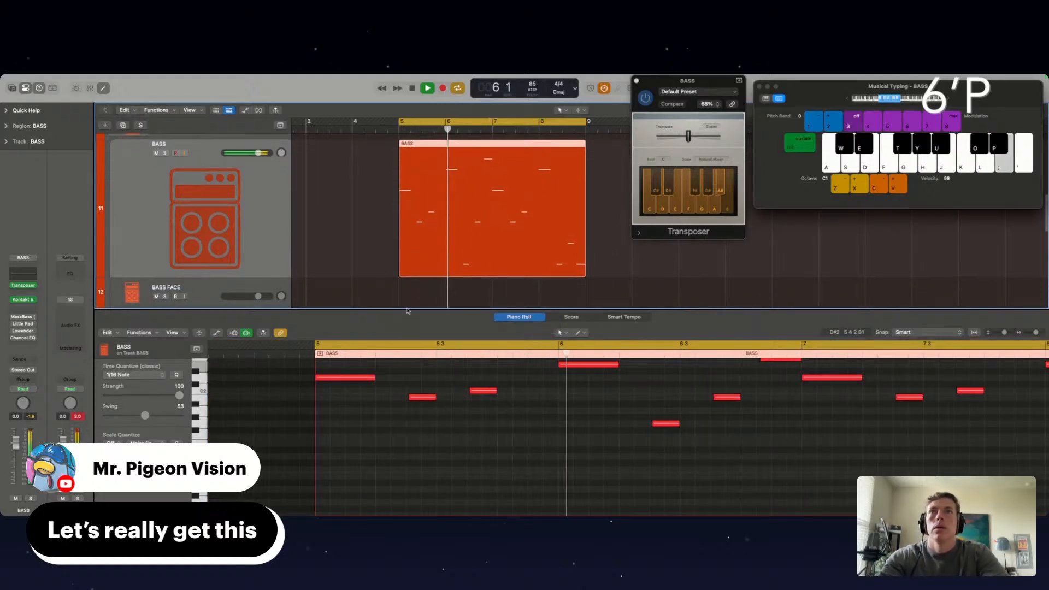
key(e)
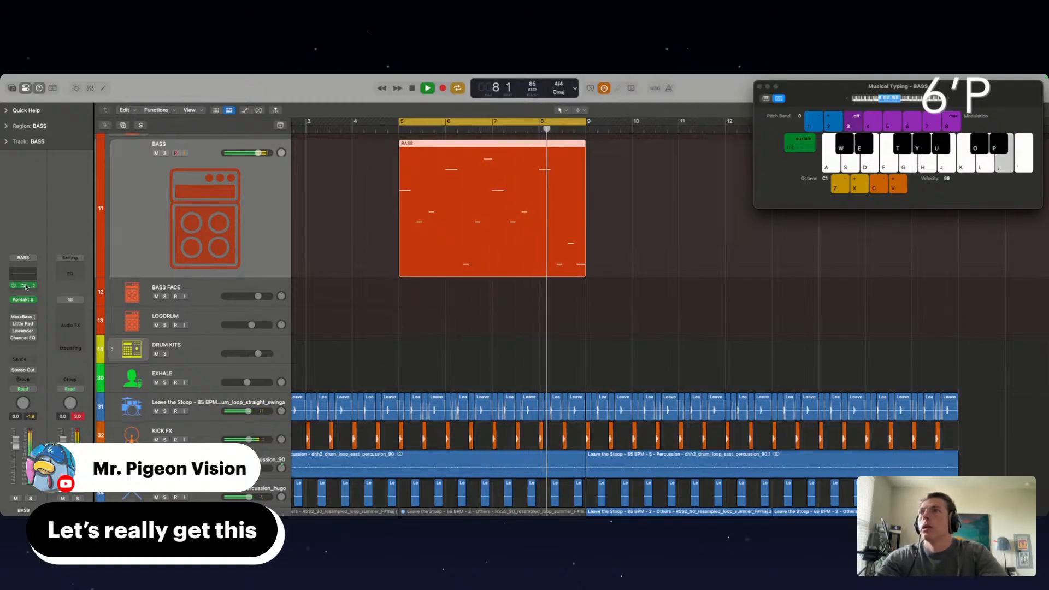
click(650, 86)
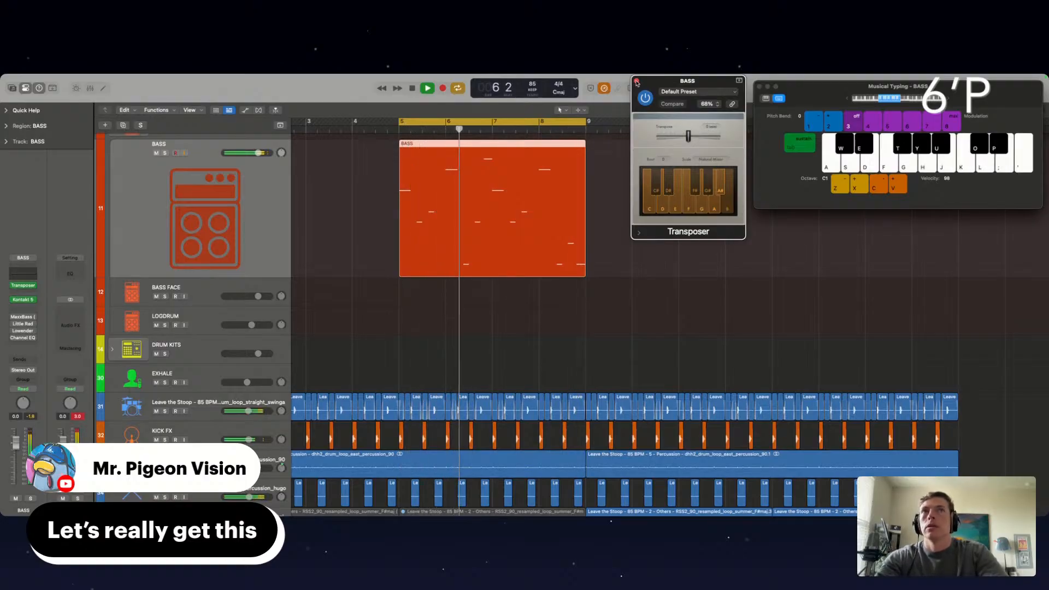
click(637, 82)
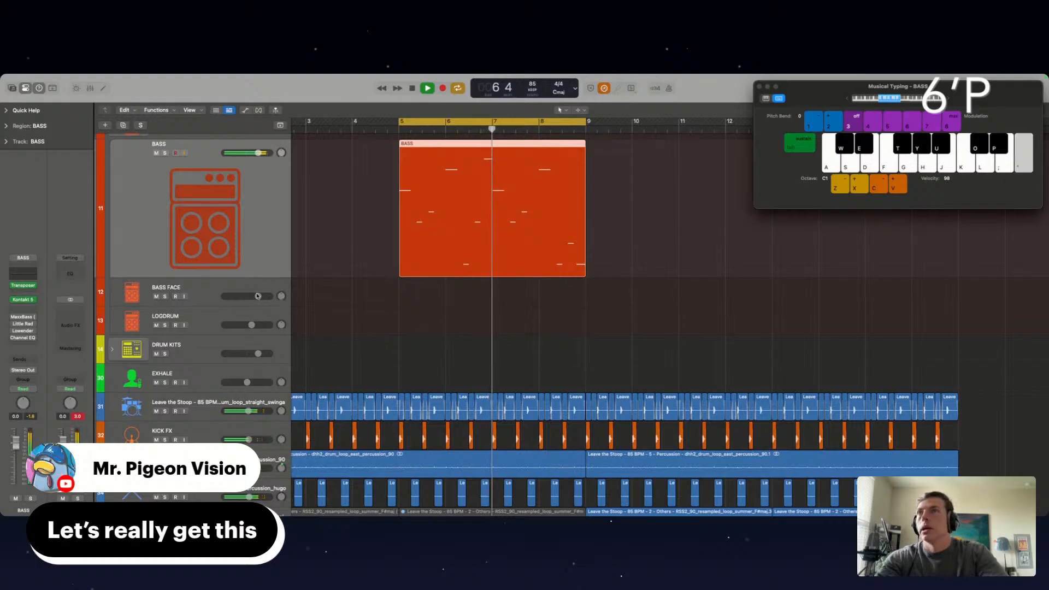
Set the LOGDRUM track's Transposer to root D with the Natural Minor scale and close it
click(205, 321)
click(23, 271)
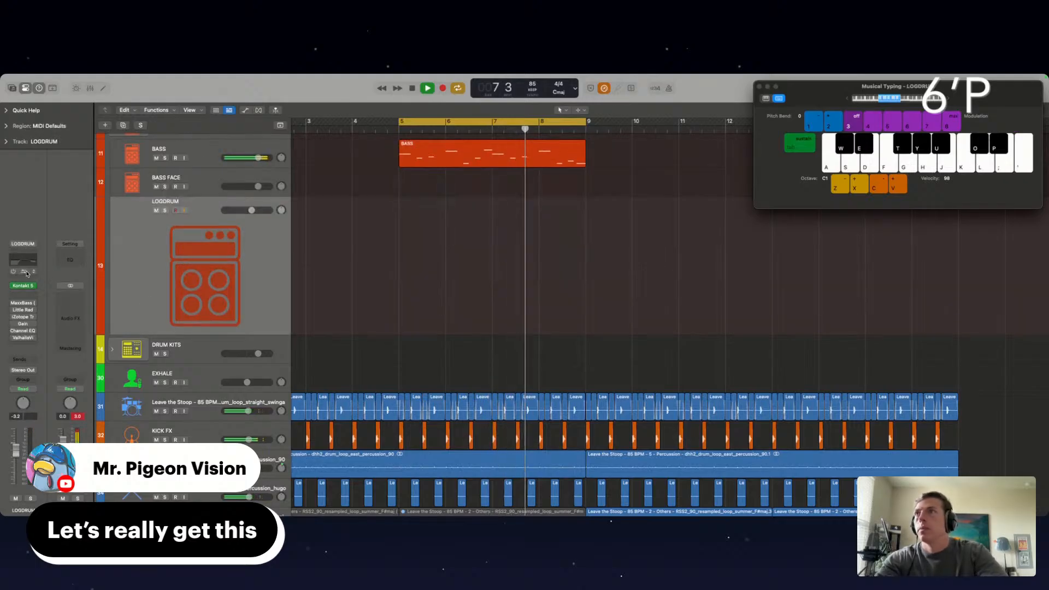
click(361, 260)
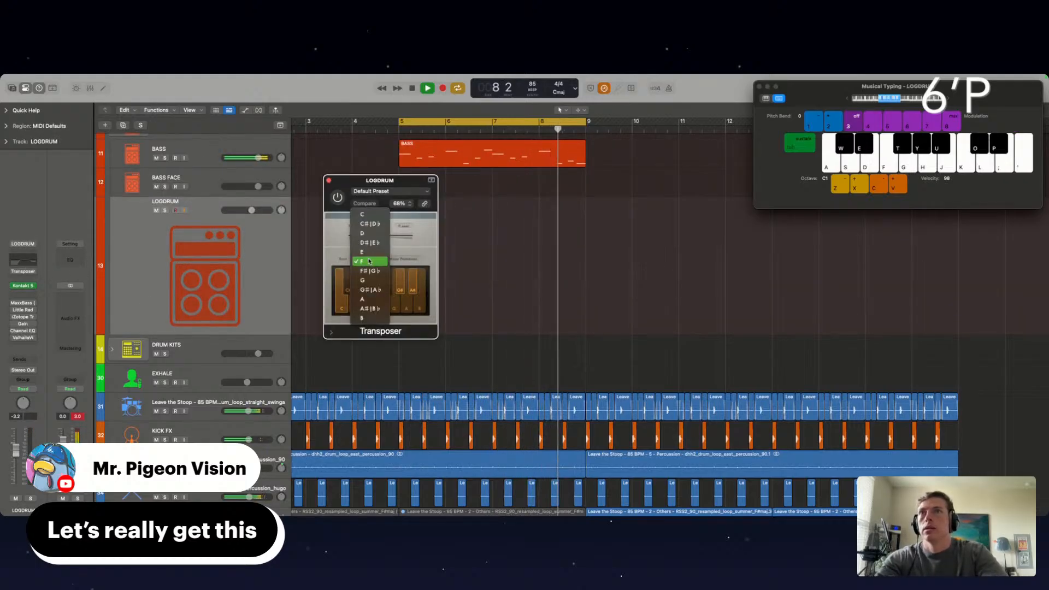
click(366, 232)
click(400, 260)
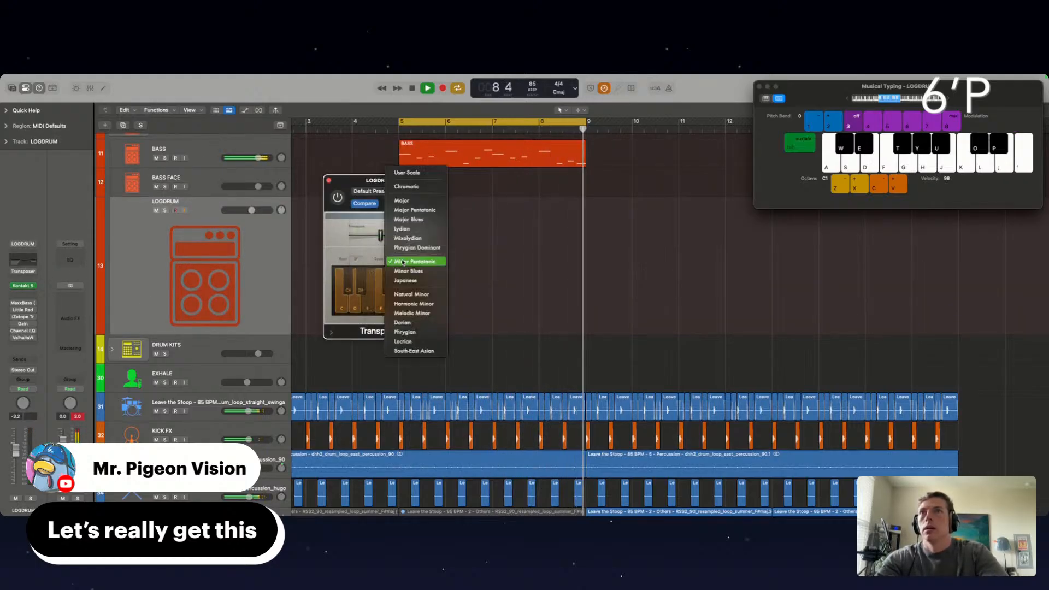
click(408, 295)
click(329, 181)
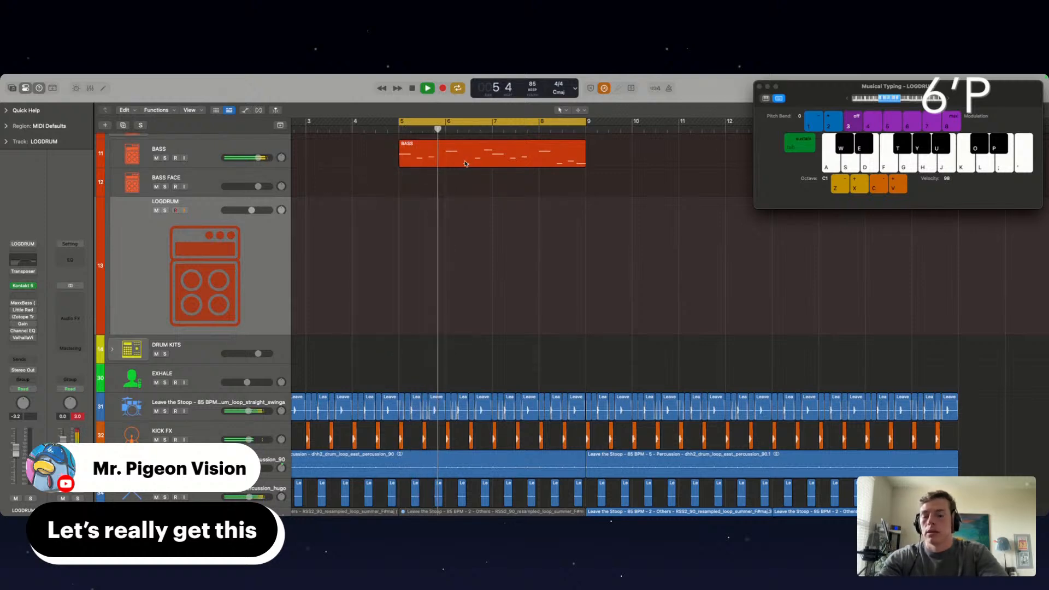
Copy the BASS region at bar 5 onto the LOGDRUM track and raise all its notes one octave
drag(481, 154, 479, 223)
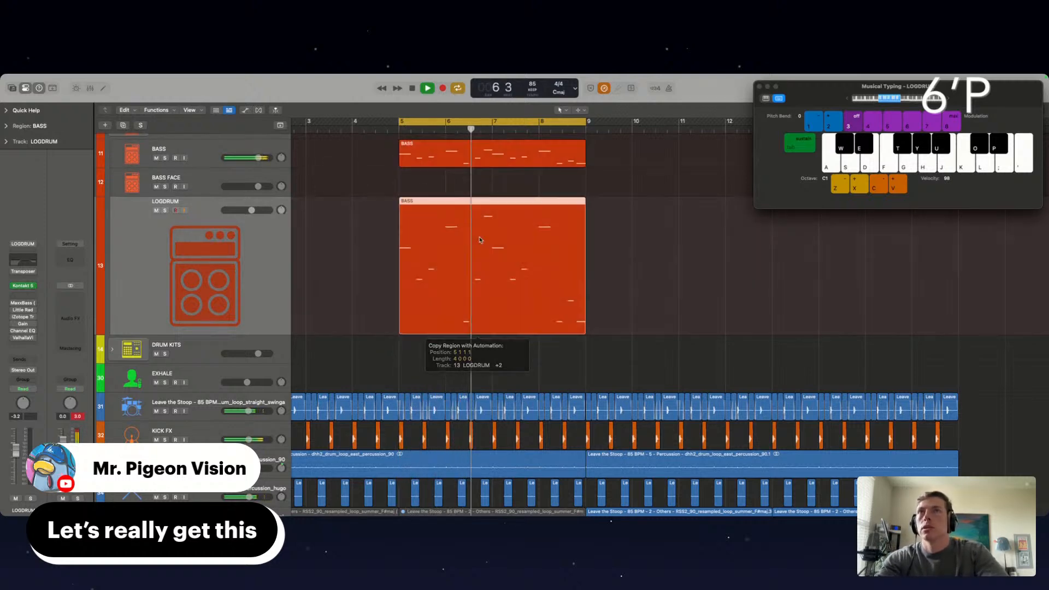
double_click(454, 238)
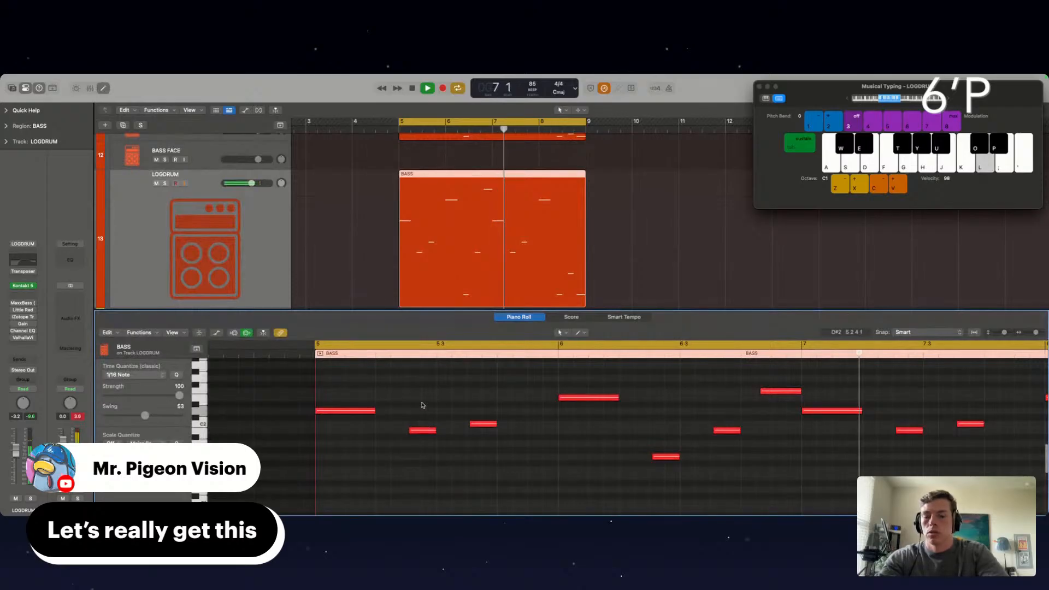
key(super+a)
key(space)
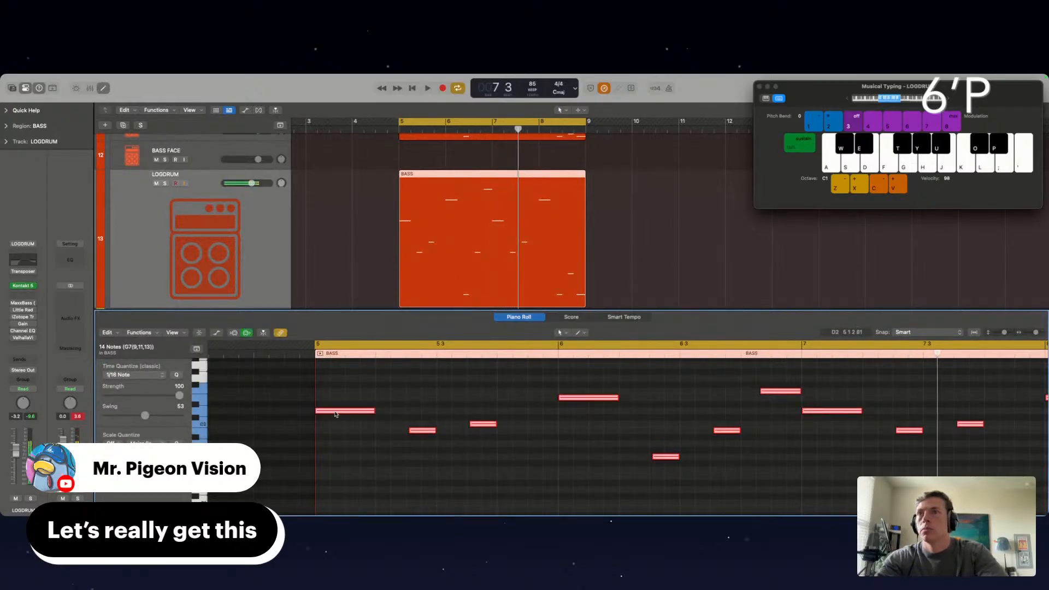
scroll(336, 414, up, 5)
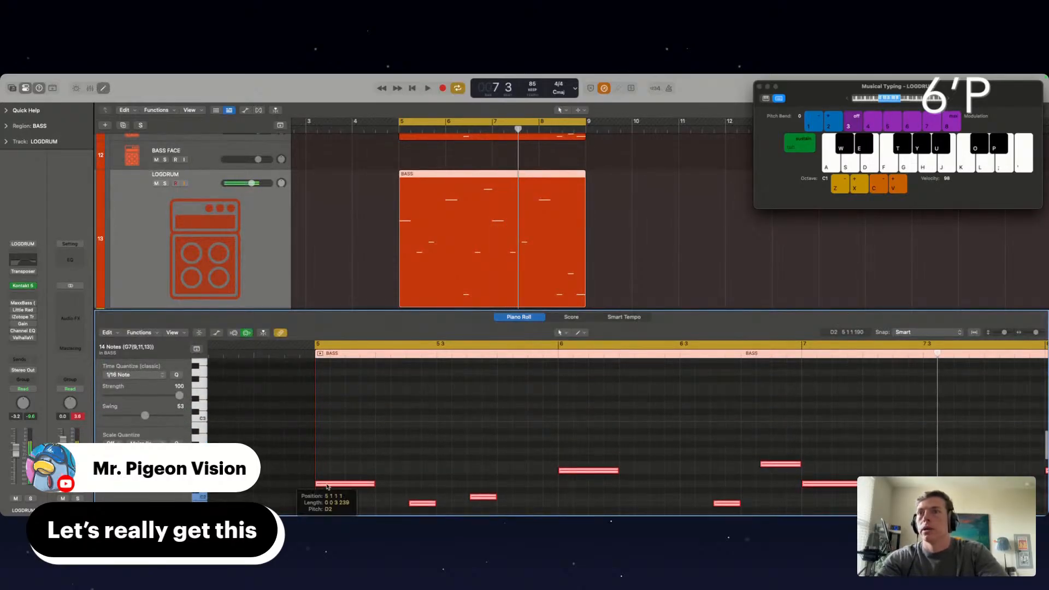
drag(328, 486, 326, 409)
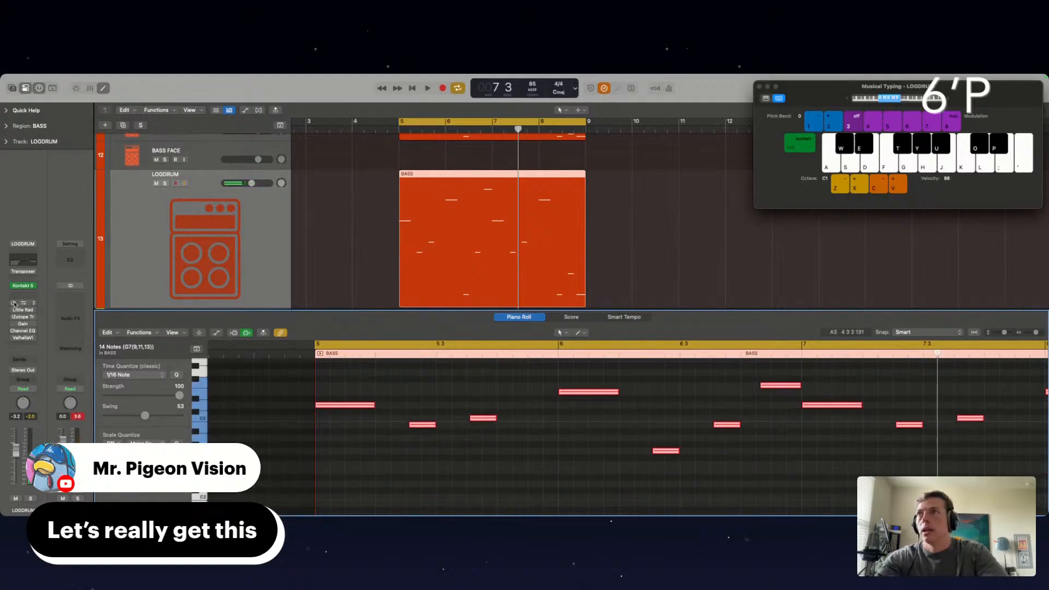
Switch on the LOGDRUM channel's audio effects and play the section back with the note editor closed
key(space)
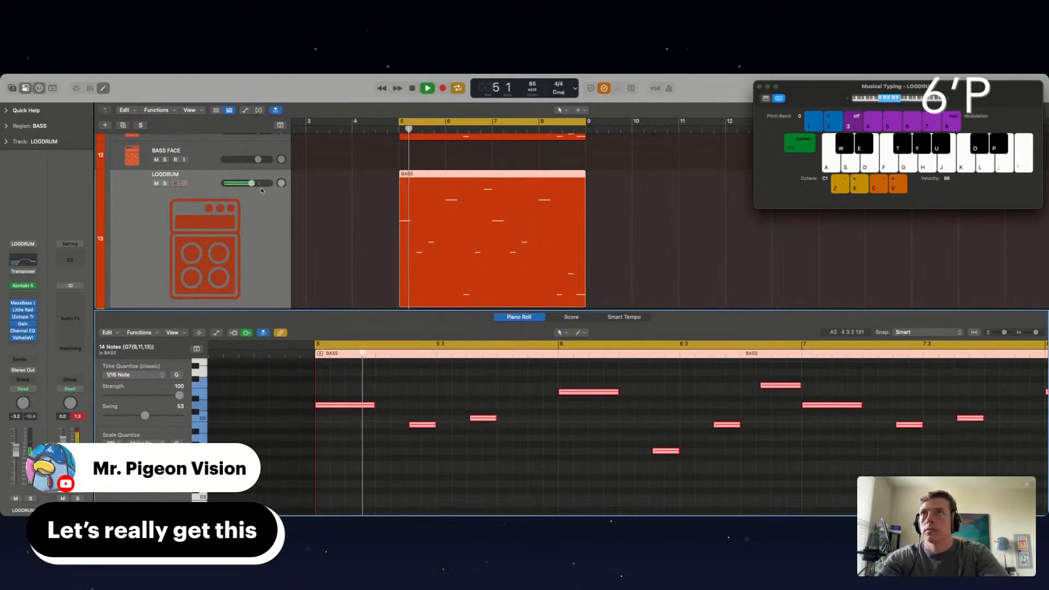
scroll(311, 216, down, 2)
scroll(309, 224, up, 3)
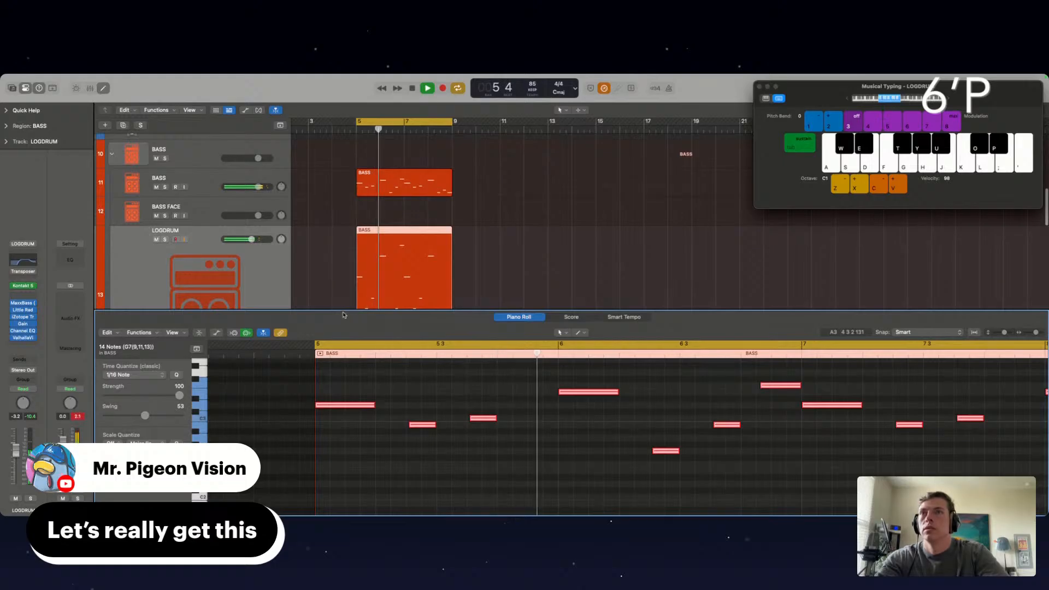
key(p)
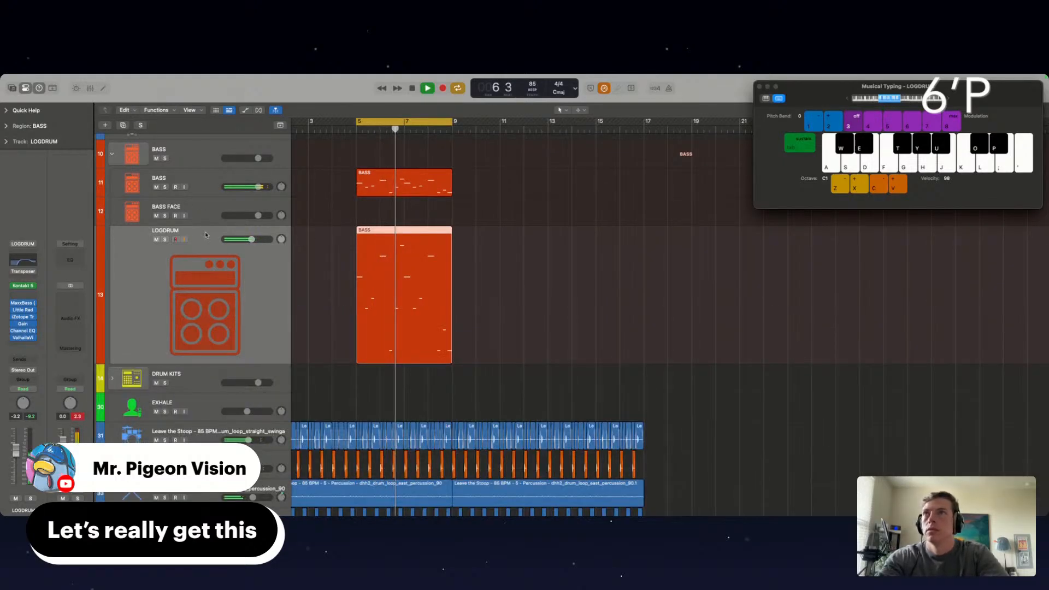
Lower the LOGDRUM volume slightly with only LOGDRUM and BASS soloed, and clear both solos
click(164, 240)
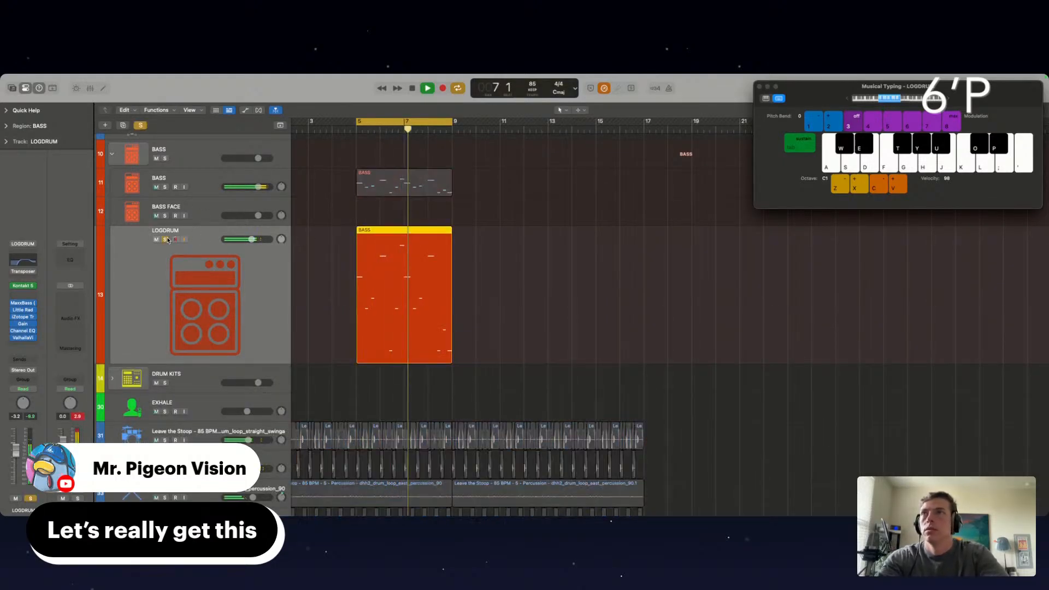
click(165, 187)
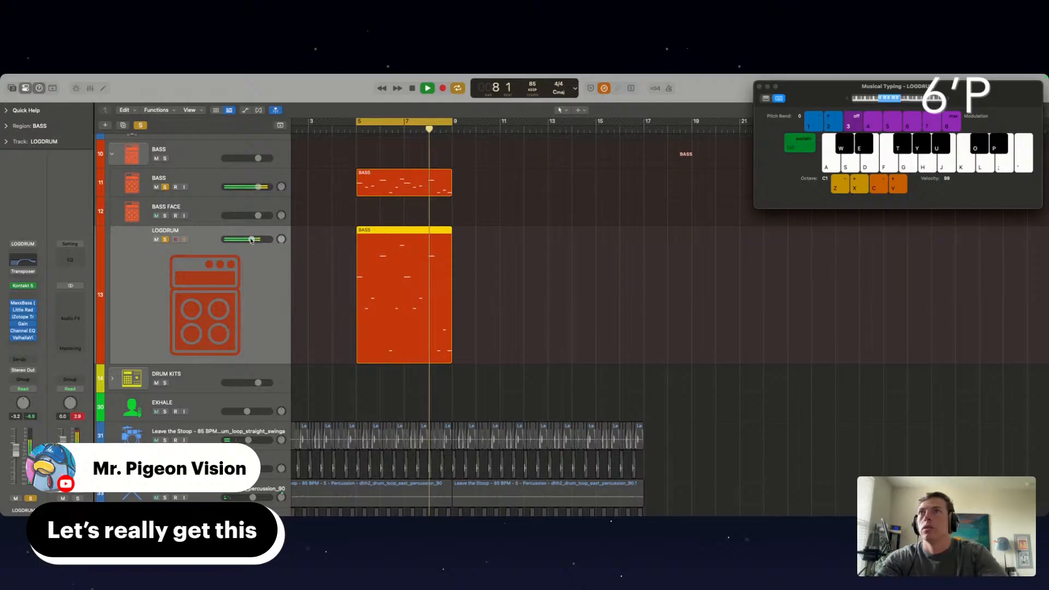
drag(252, 240, 245, 239)
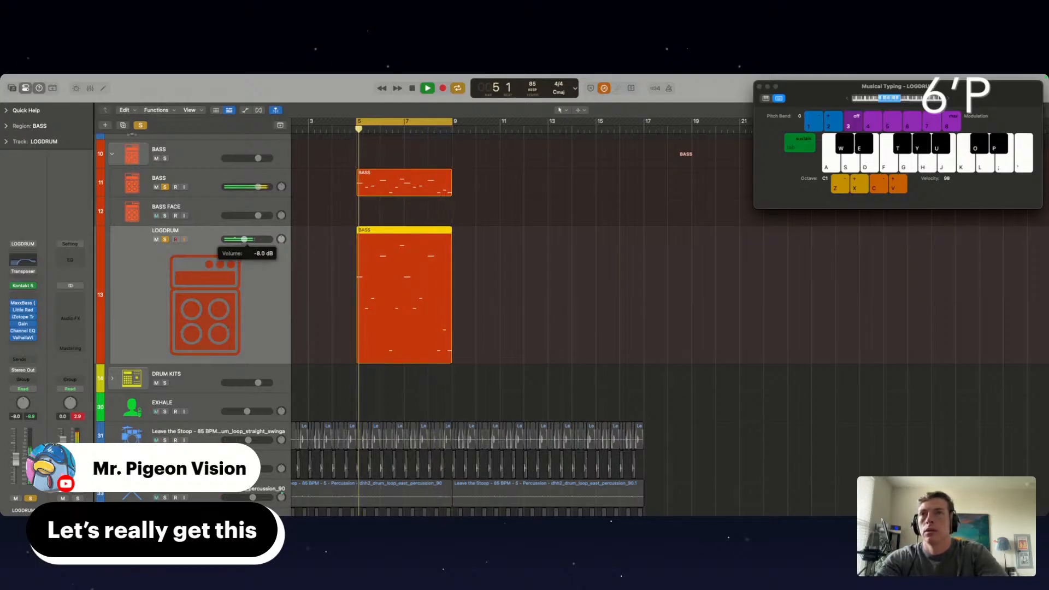
click(165, 240)
click(165, 188)
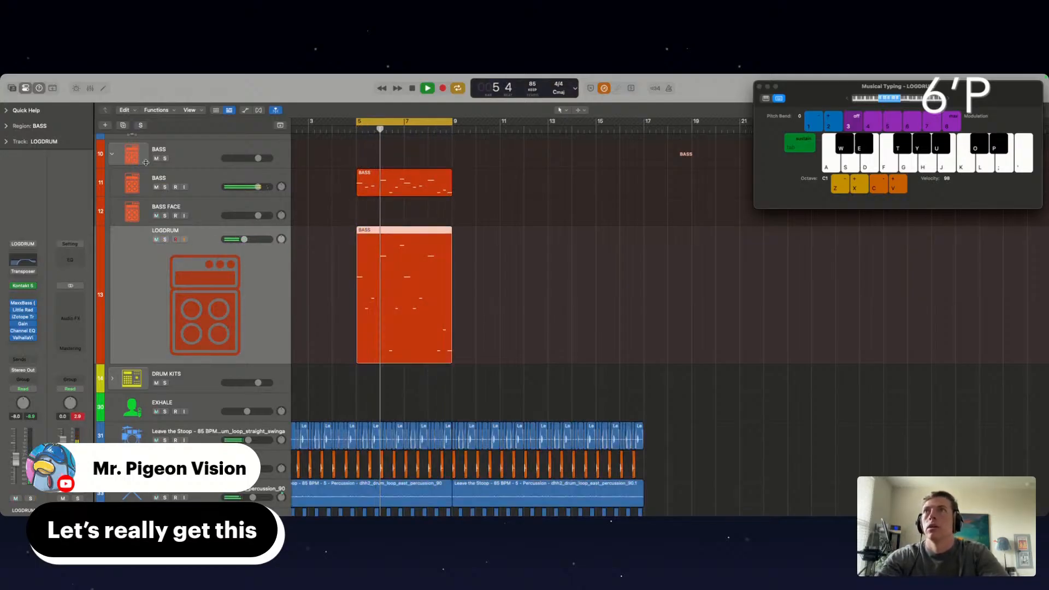
Solo the BASS track inside the BASS stack and switch on its bypassed audio effects
click(113, 156)
click(113, 208)
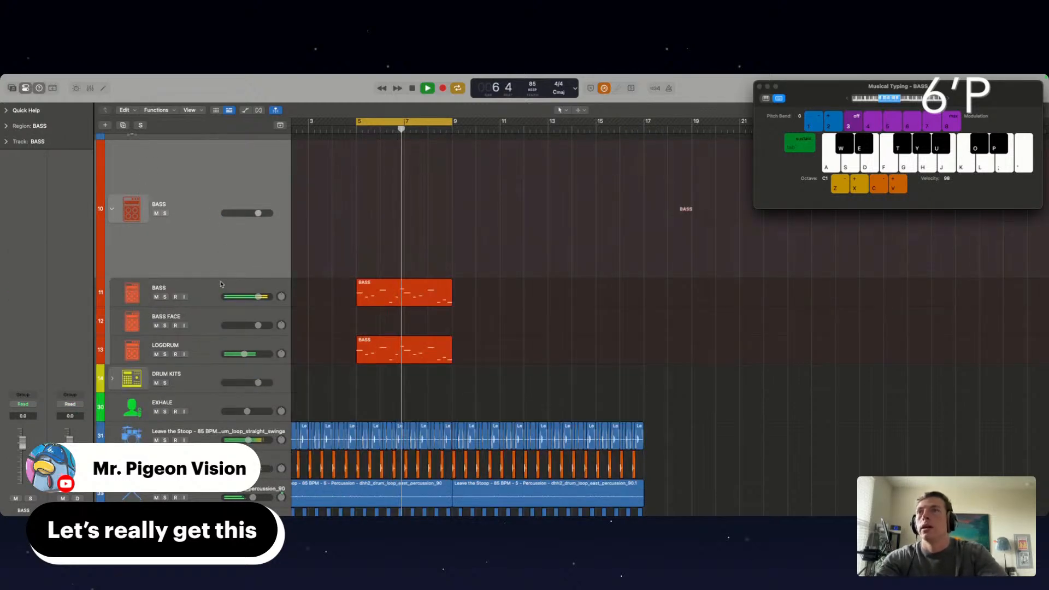
click(139, 287)
key(s)
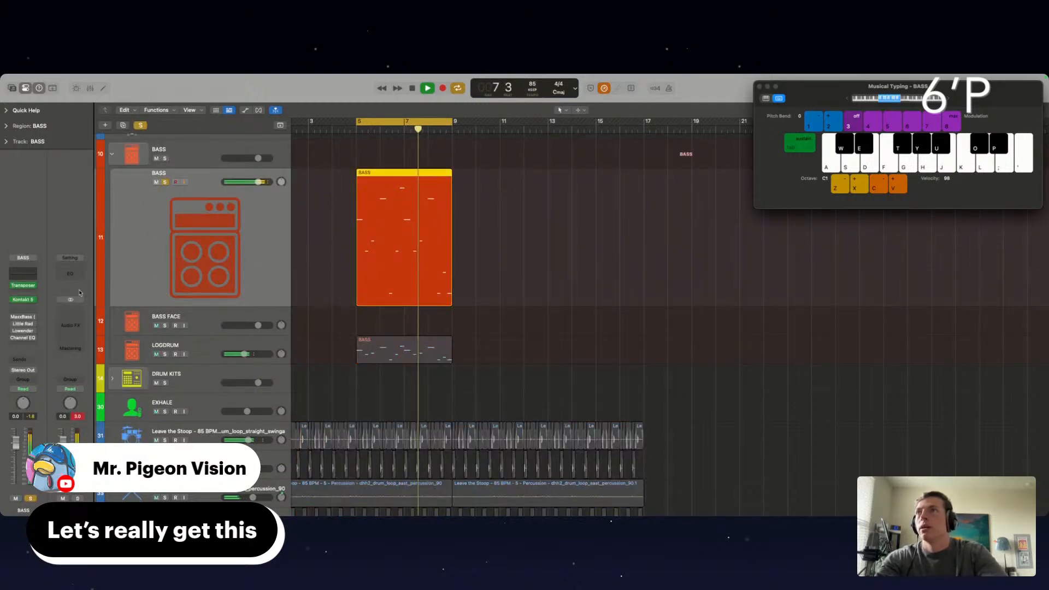
drag(14, 318, 13, 338)
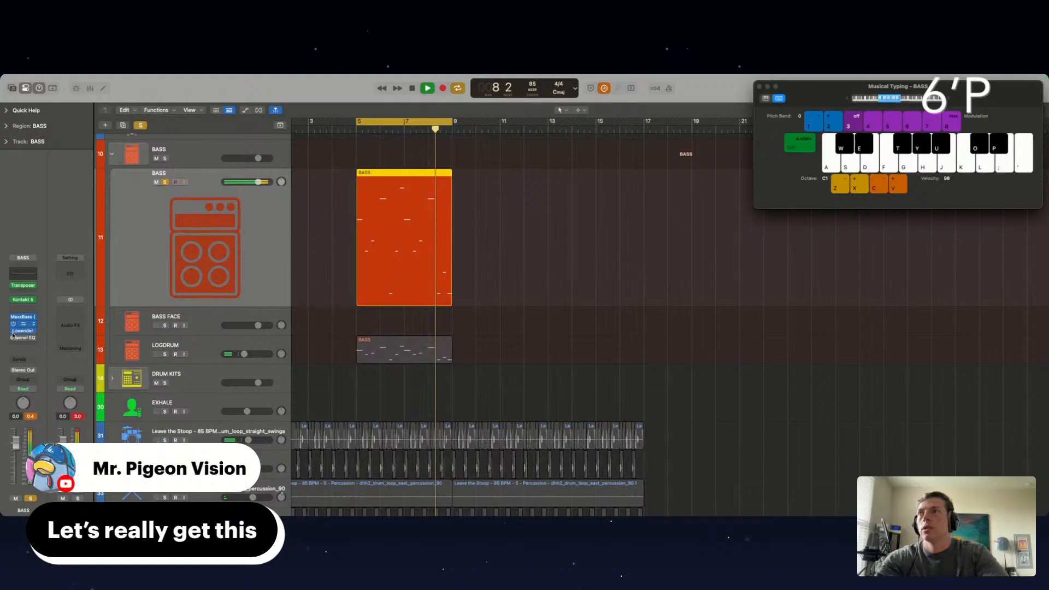
Load a different preset in the BASS channel's Lowender, with the blender fully at Direct and the range set to Bass
click(22, 331)
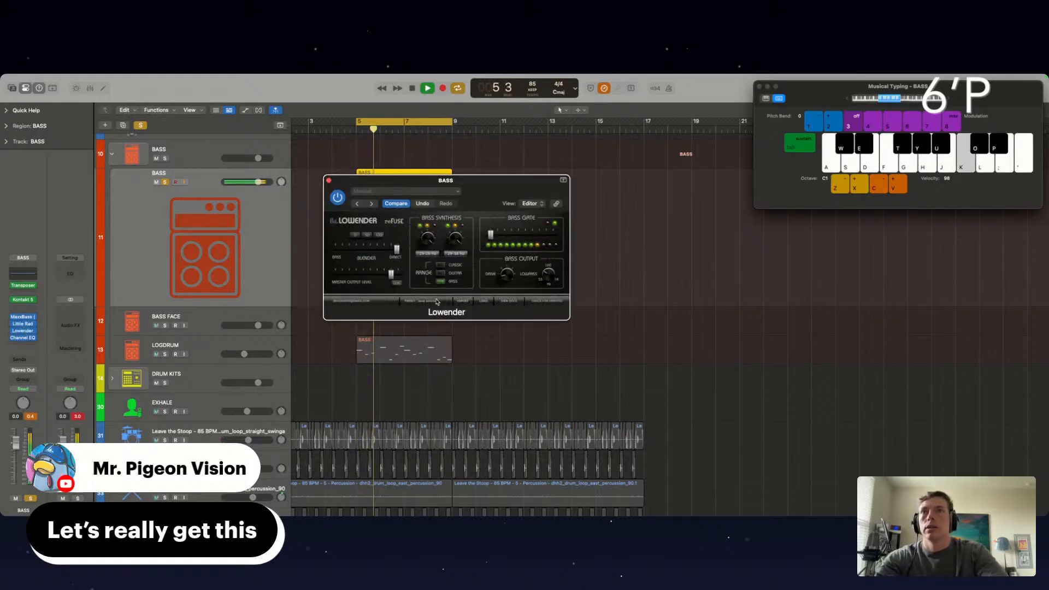
click(426, 301)
click(435, 378)
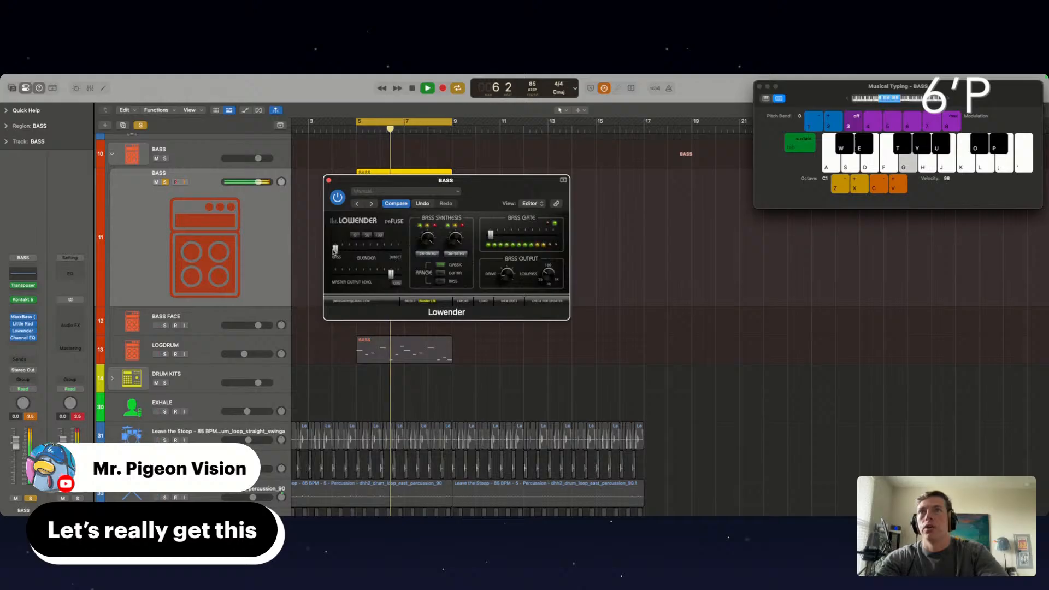
drag(335, 252, 399, 250)
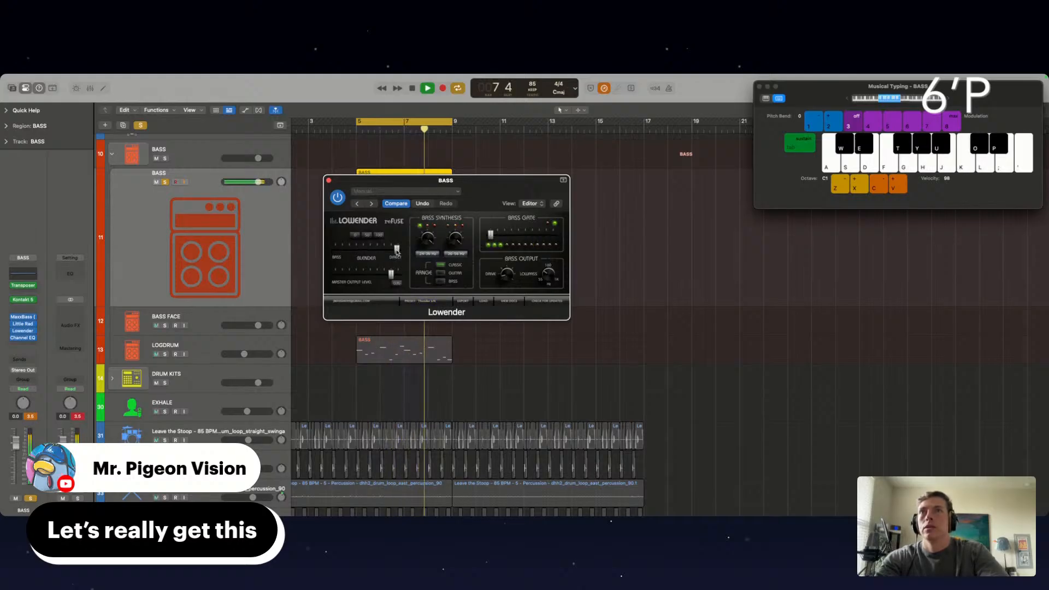
click(440, 281)
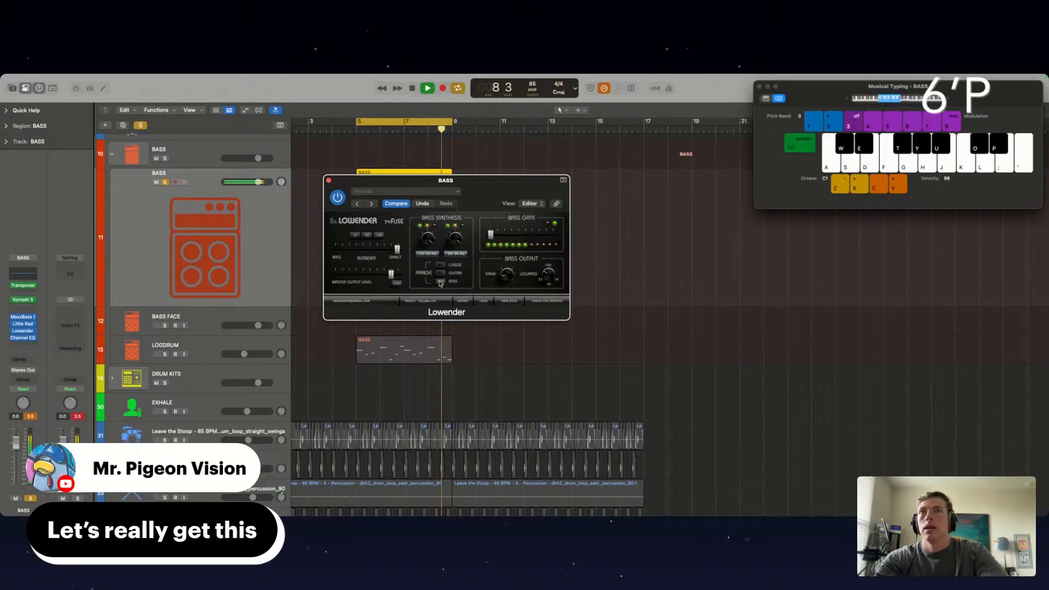
click(329, 180)
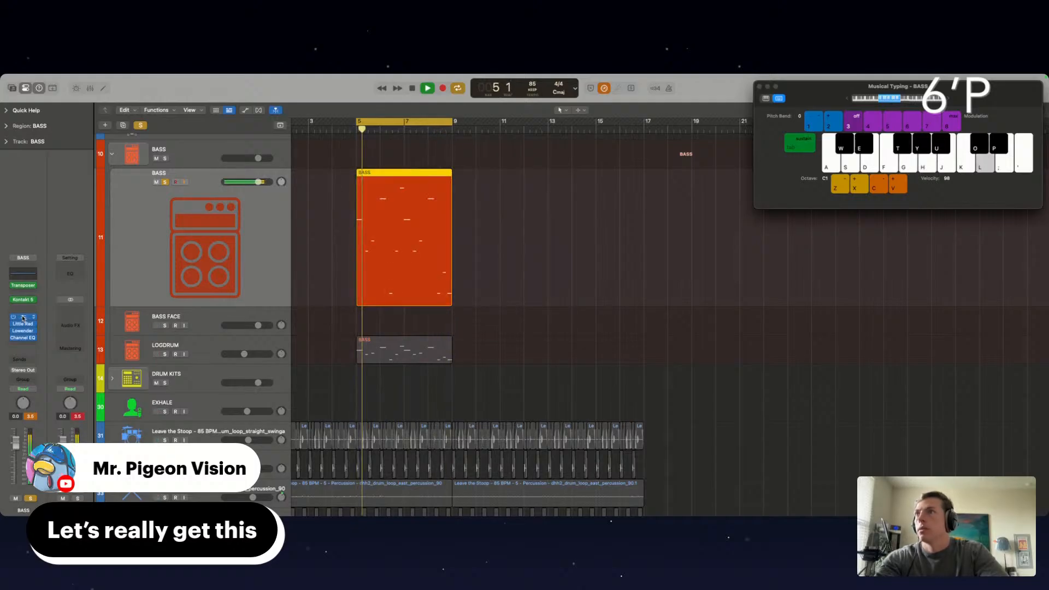
Load the Rhodes Toaster preset in the BASS channel's Little Radiator, with its noise switched off
click(23, 317)
click(329, 180)
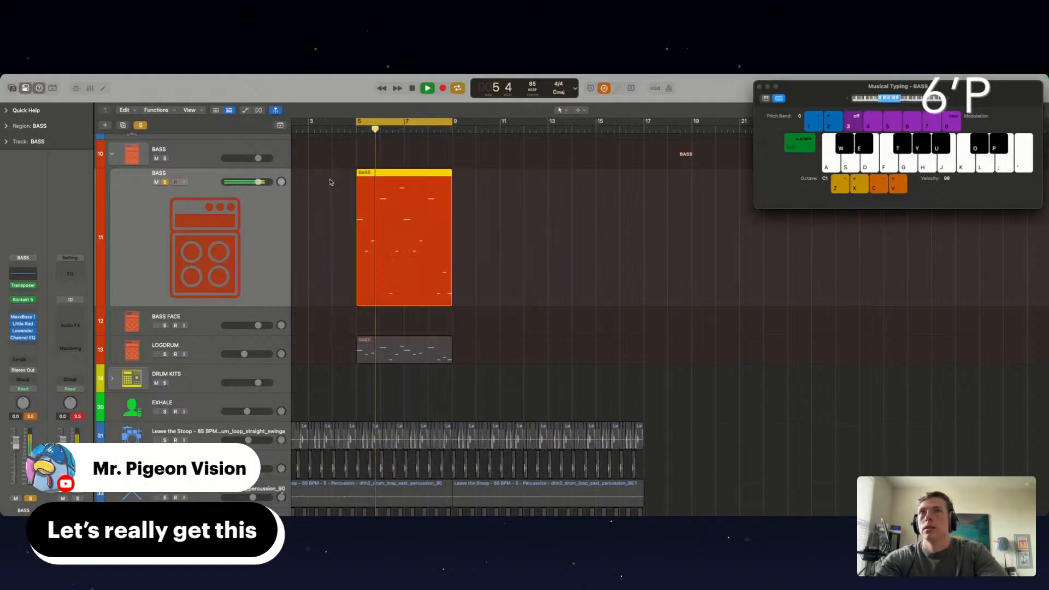
click(22, 324)
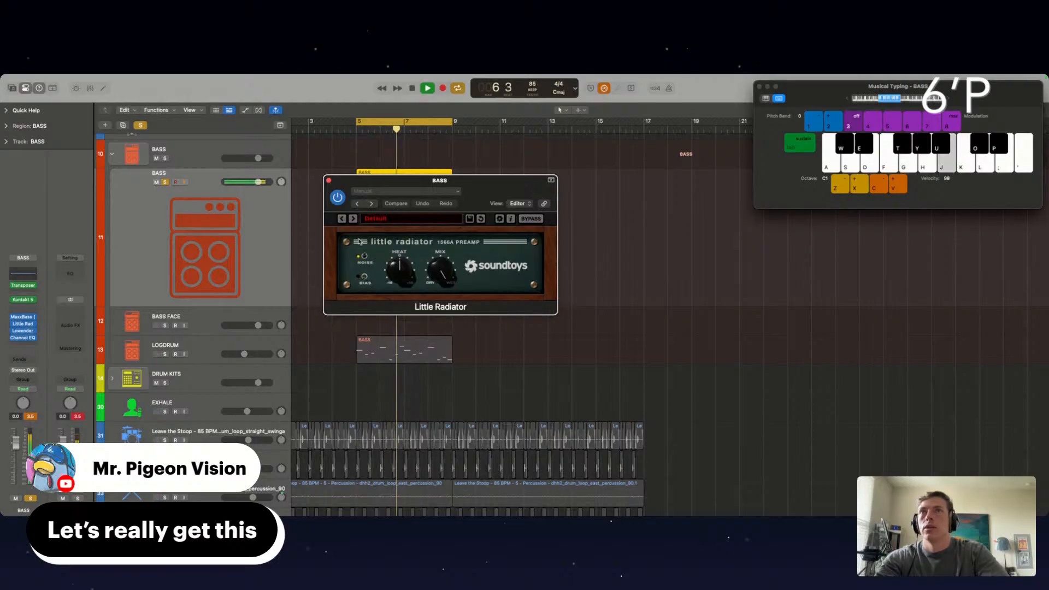
click(353, 219)
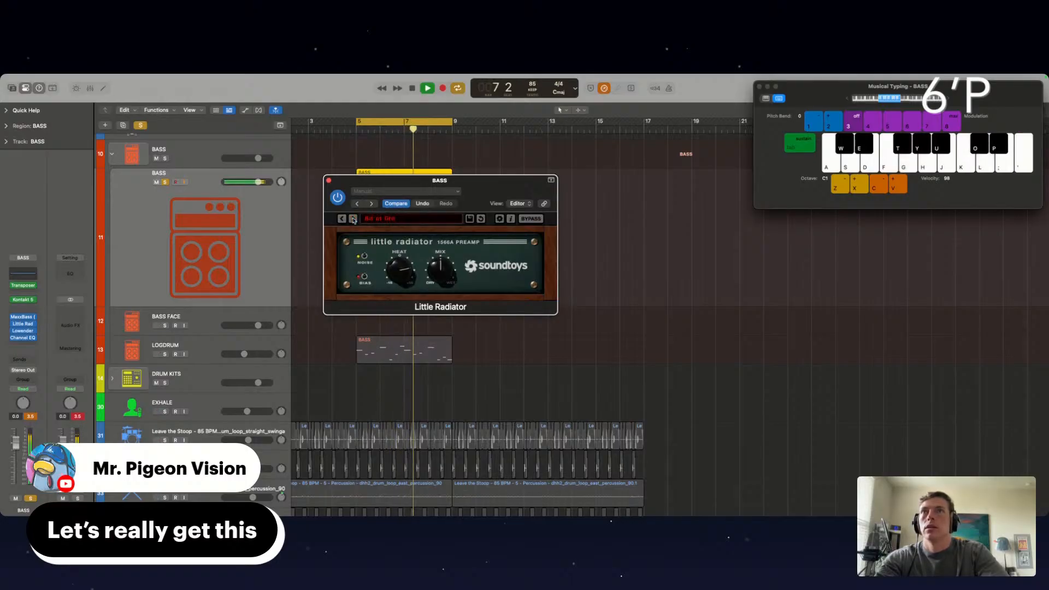
click(353, 219)
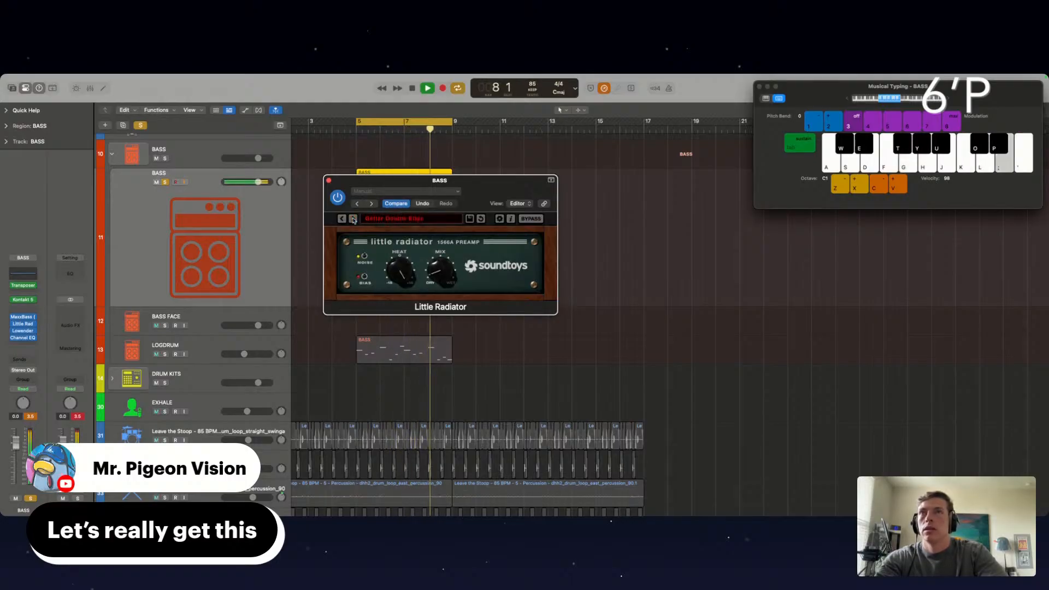
click(353, 219)
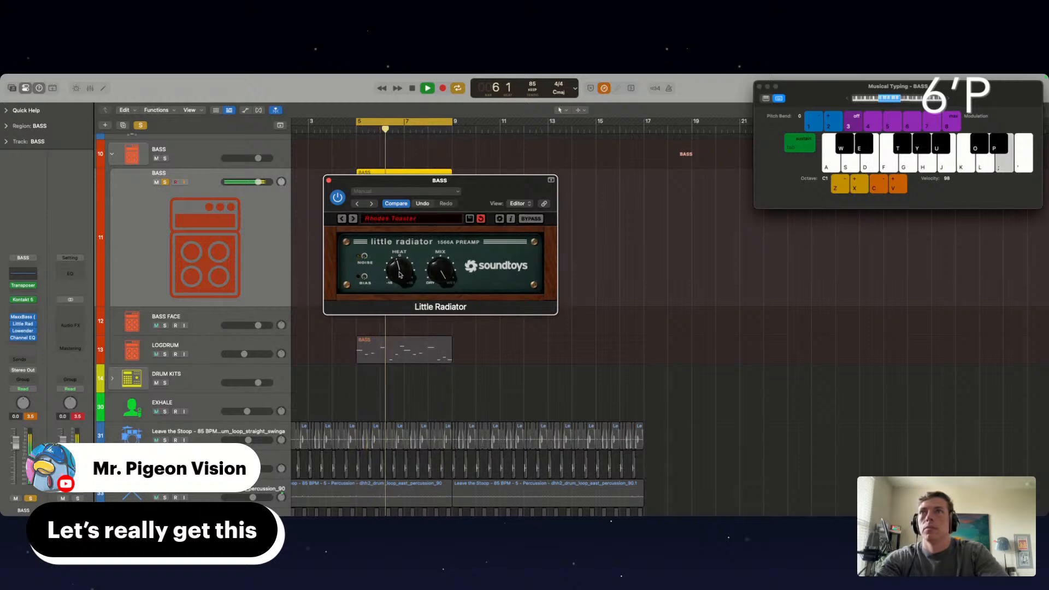
Solo LOGDRUM with BASS to lower the LOGDRUM volume a little further, and return to the full mix with Little Radiator closed
click(164, 354)
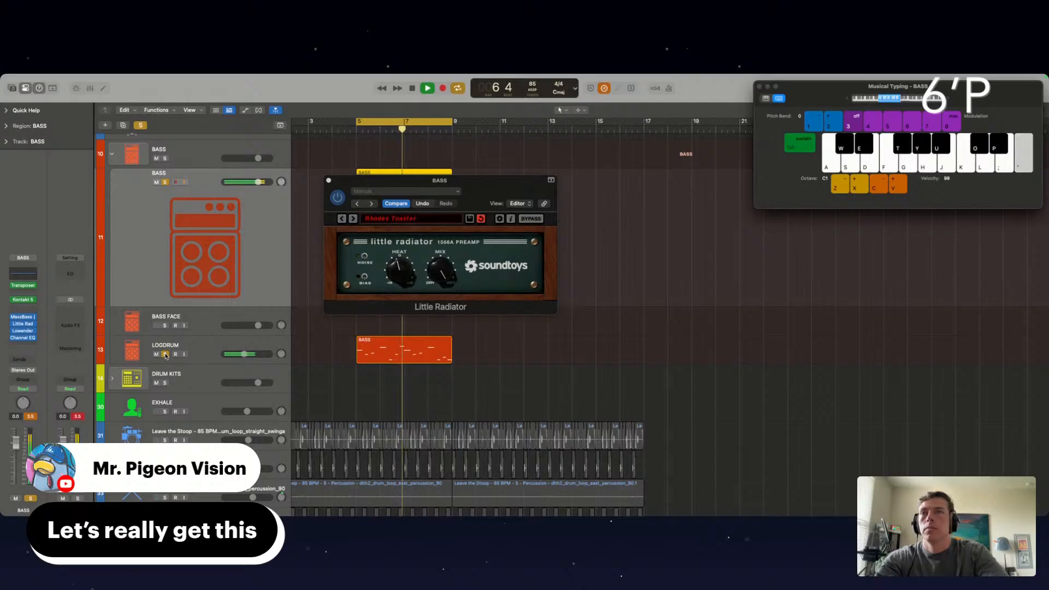
drag(245, 355, 240, 354)
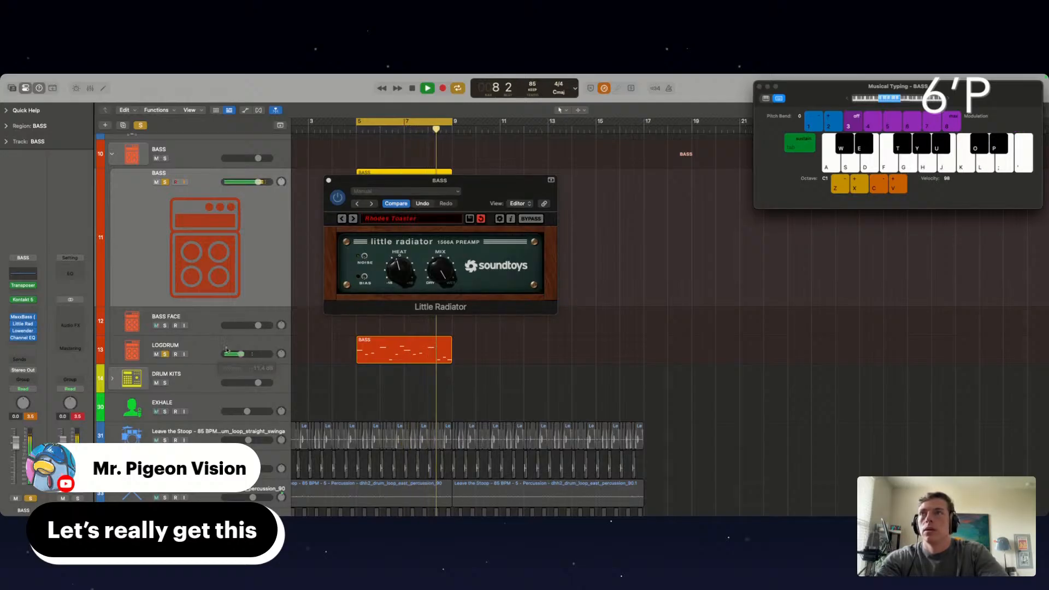
click(165, 354)
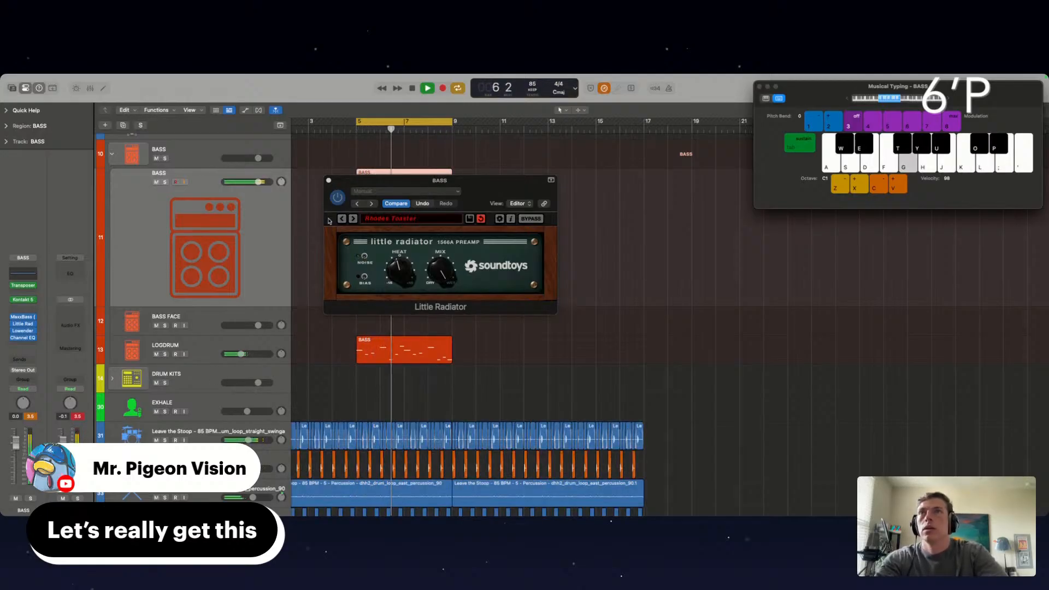
click(328, 181)
Collapse the BASS stack and repeat its bar 5 region twice to fill up to bar 17
scroll(492, 244, down, 2)
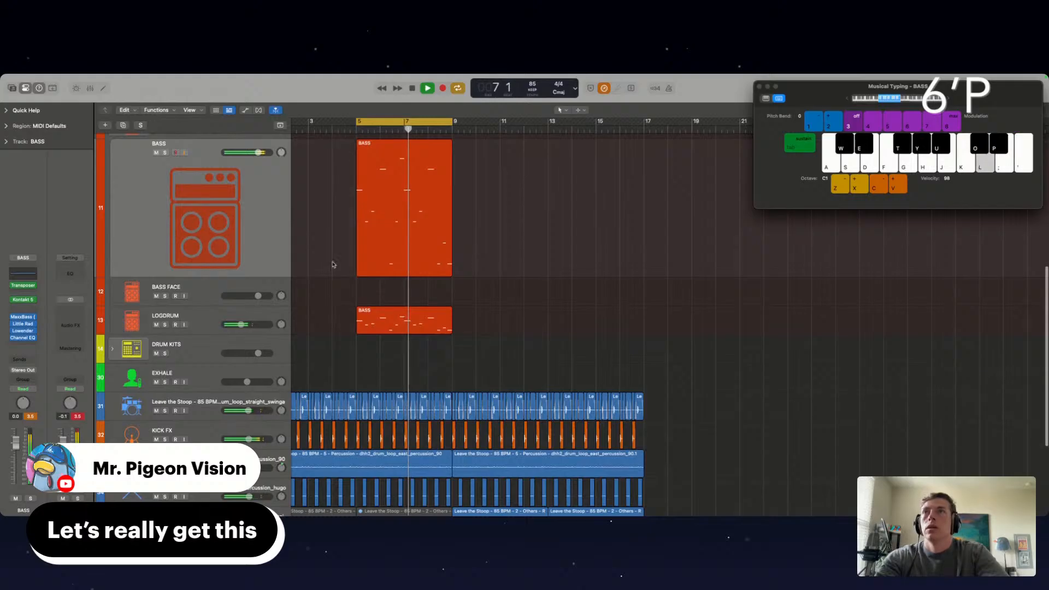
scroll(332, 265, up, 4)
click(112, 191)
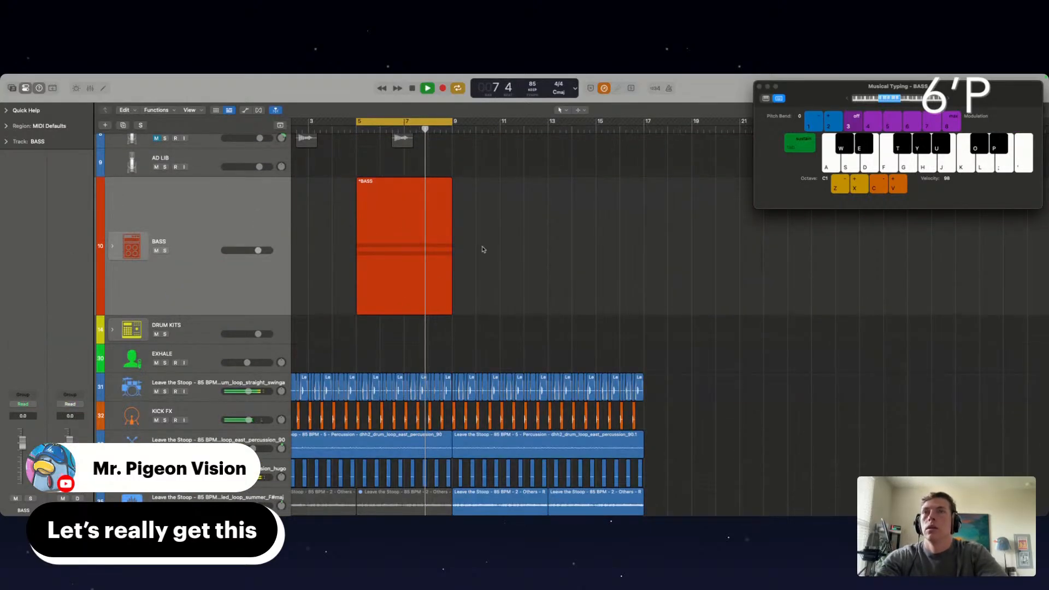
drag(482, 249, 401, 245)
key(super+r)
key(super+r)
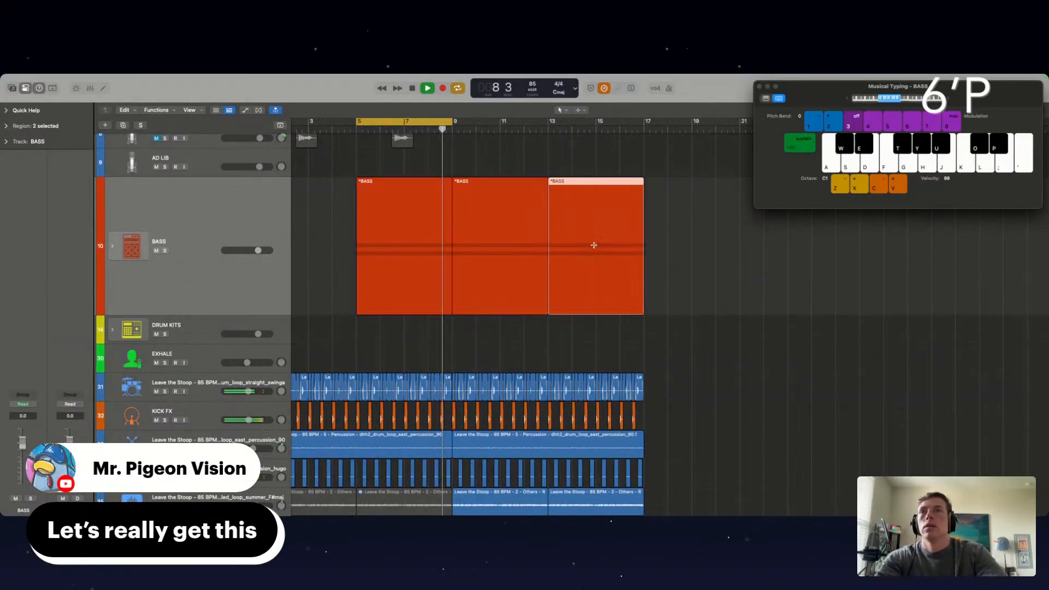
Expand the DRUM KITS stack and select the Dancehall Kit track for playing
scroll(481, 248, left, 2)
scroll(481, 248, up, 3)
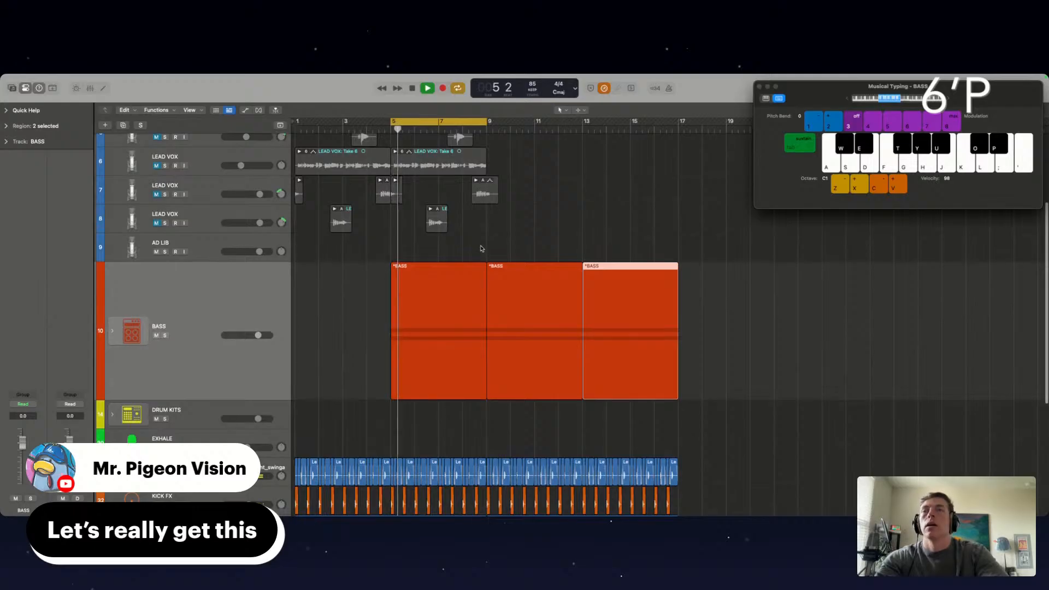
scroll(481, 249, up, 2)
scroll(328, 355, down, 4)
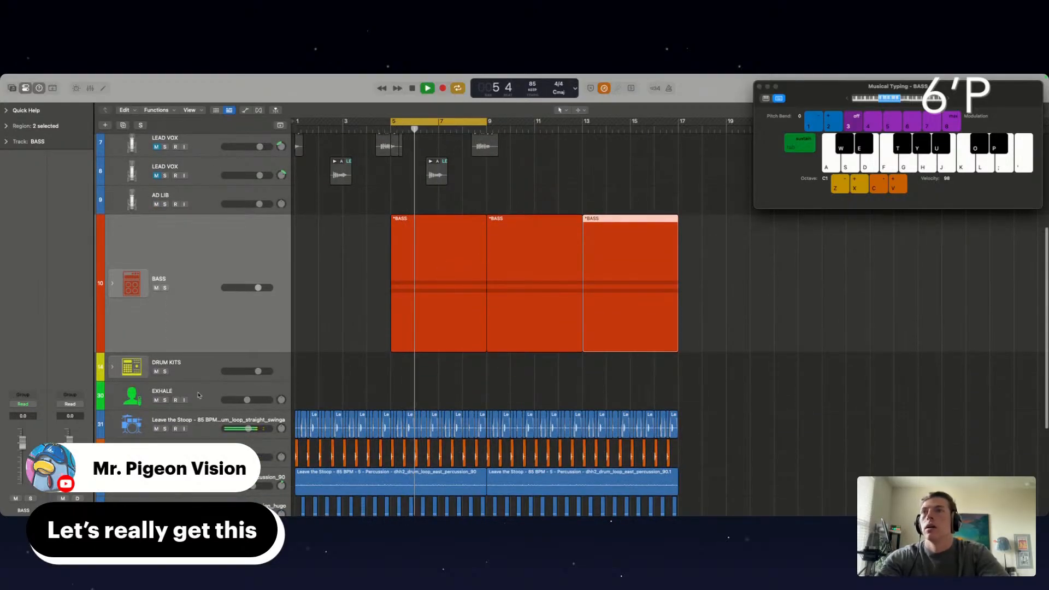
click(199, 395)
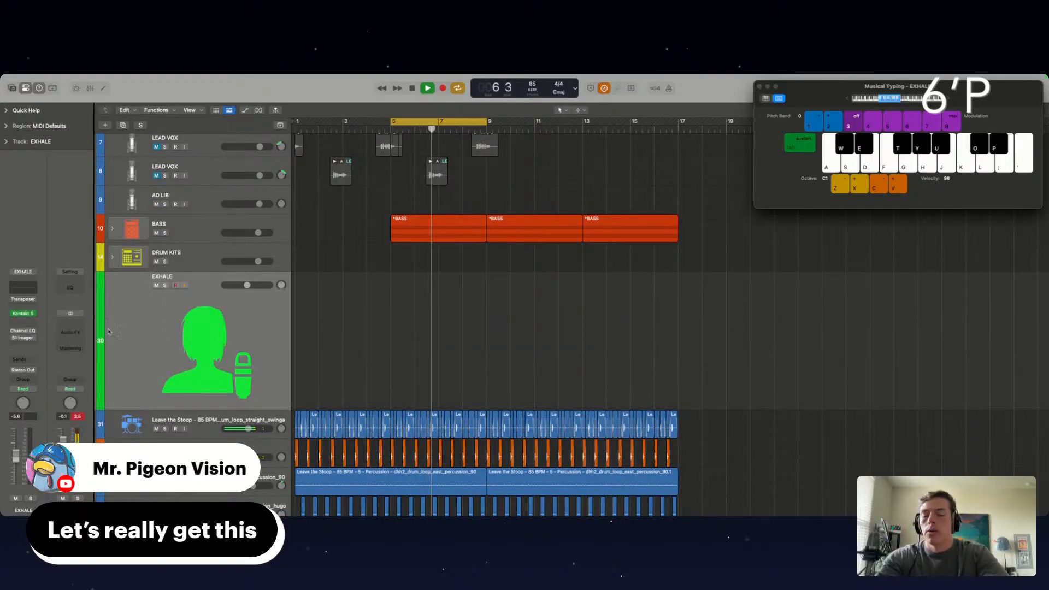
scroll(126, 275, down, 1)
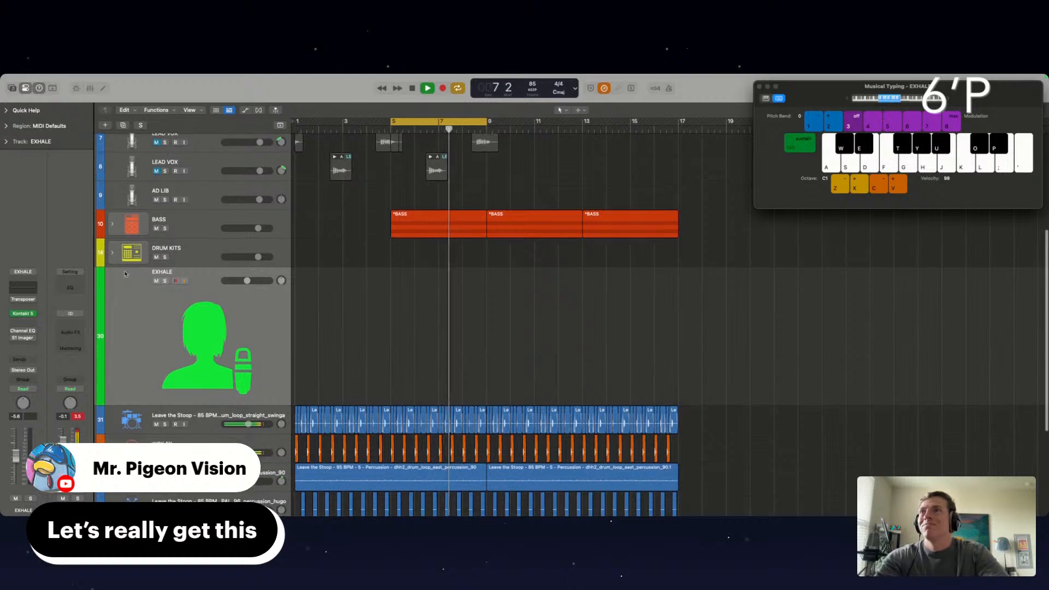
click(112, 253)
scroll(210, 359, down, 2)
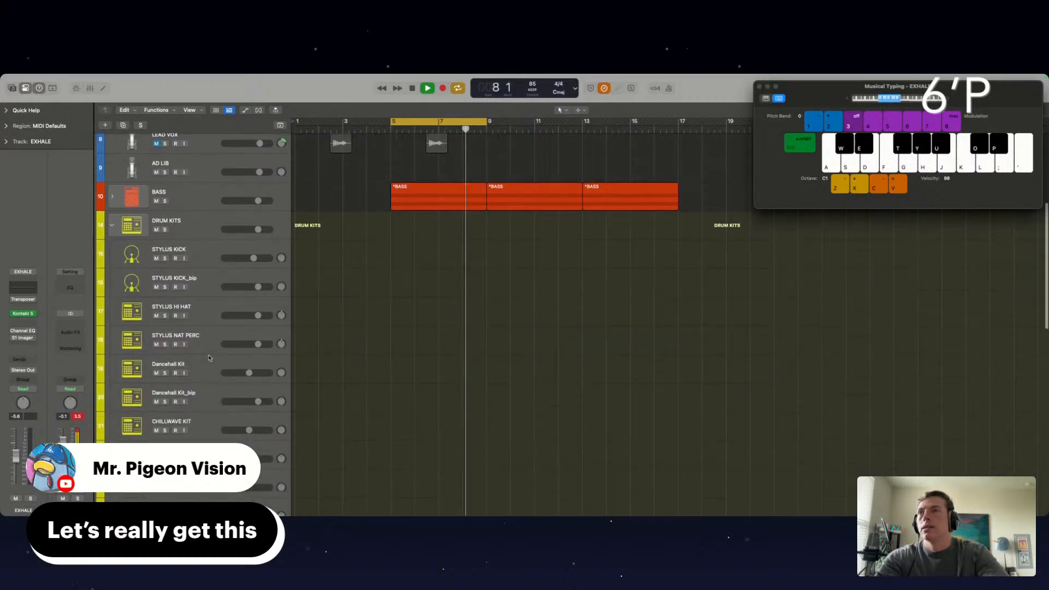
click(198, 372)
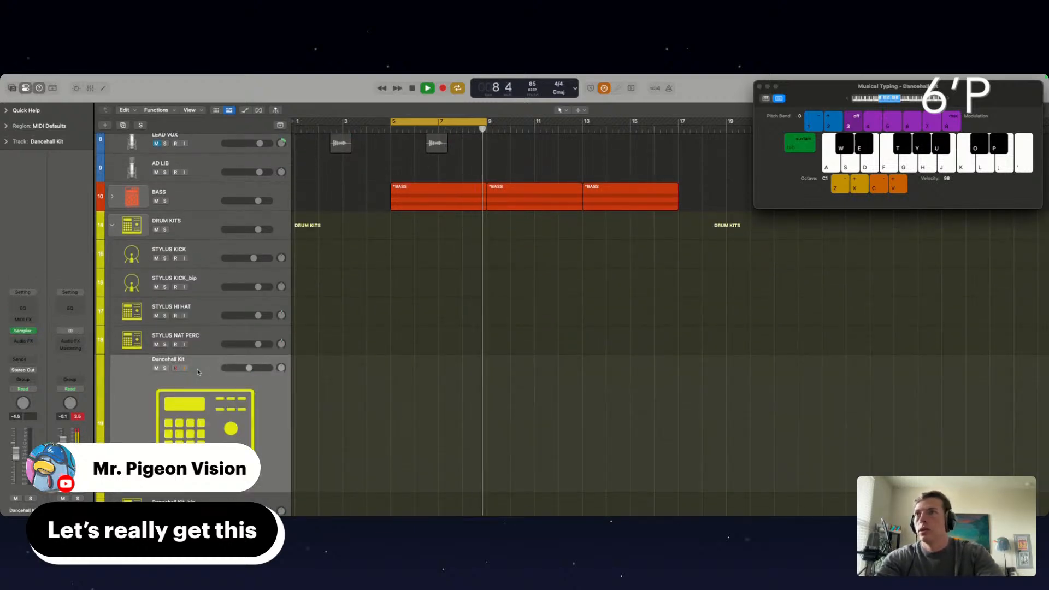
scroll(198, 372, down, 2)
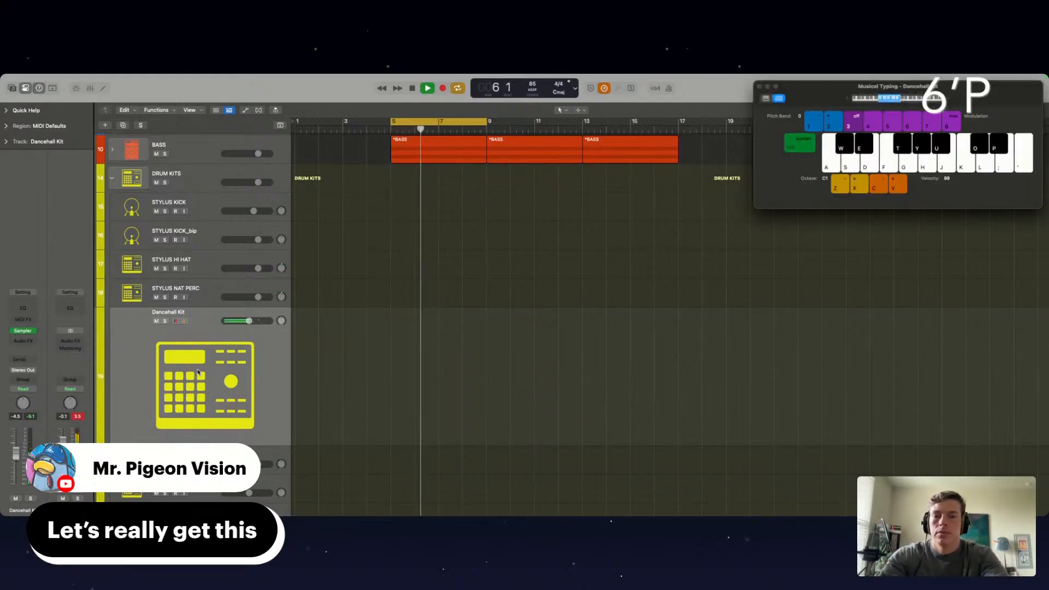
Try out Dancehall Kit sounds with the musical typing octave at C2 and lower the track's volume to about -6 dB
key(u)
key(x)
key(y)
key(y)
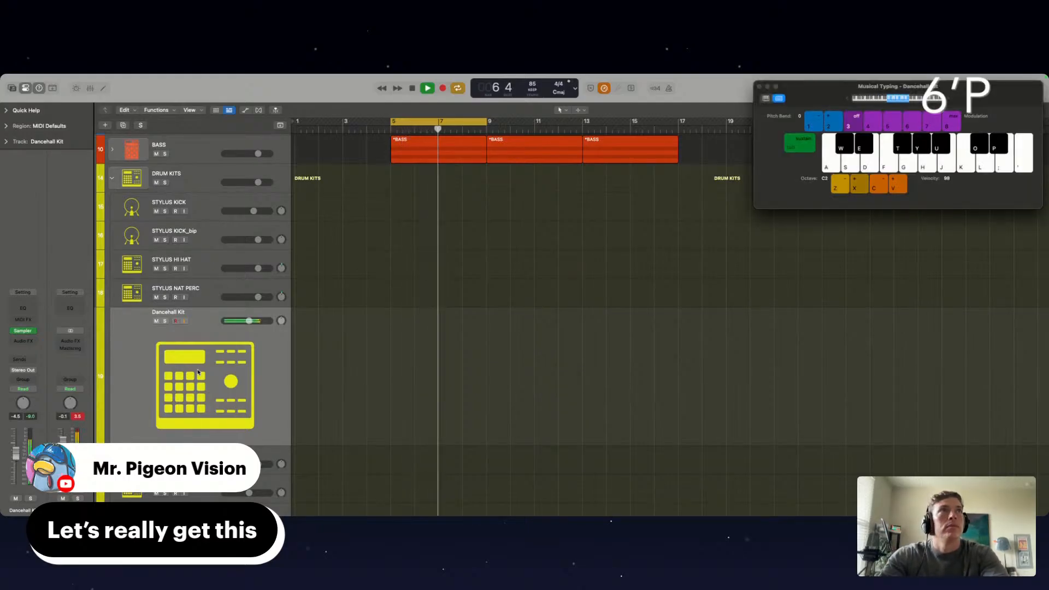
key(j)
key(j)
key(j)
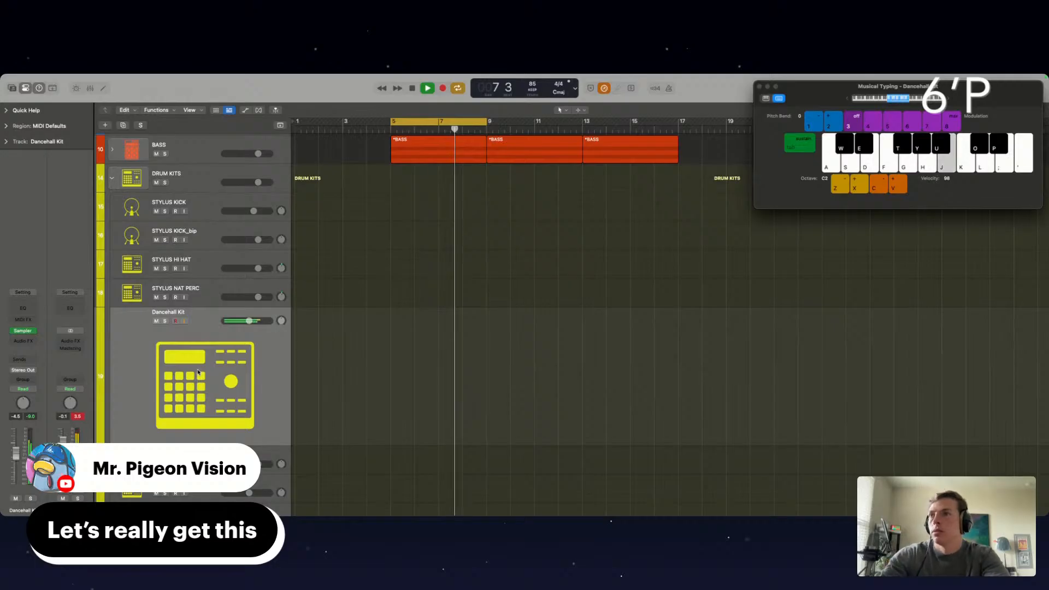
key(j)
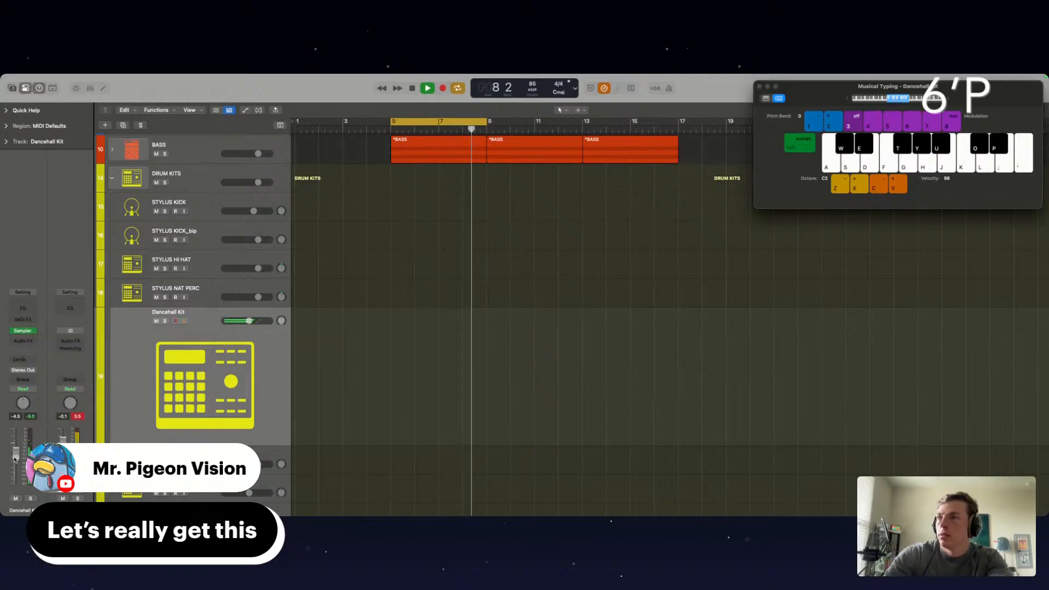
key(j)
key(j)
drag(14, 459, 14, 465)
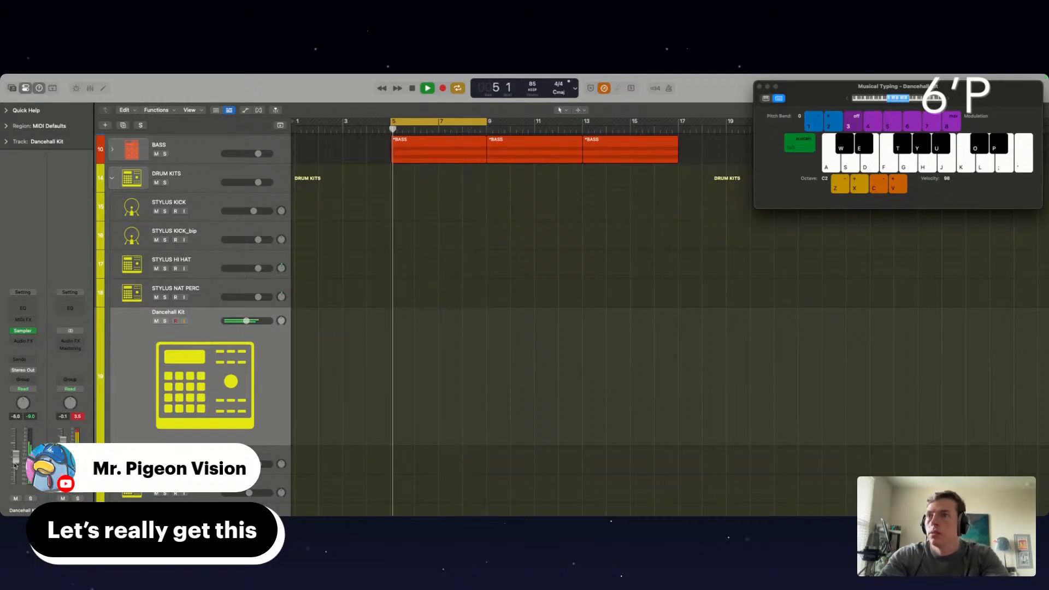
Rehearse the repeated Dancehall Kit hit over the loop and record it from bar 6 to about bar 8
key(j)
key(j)
key(j)
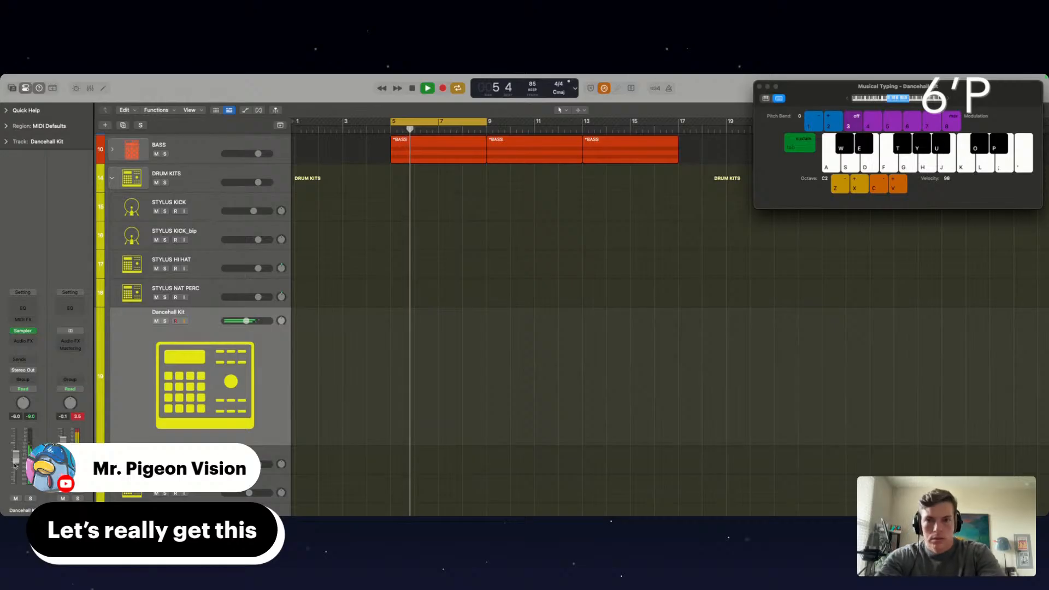
key(j)
key(j)
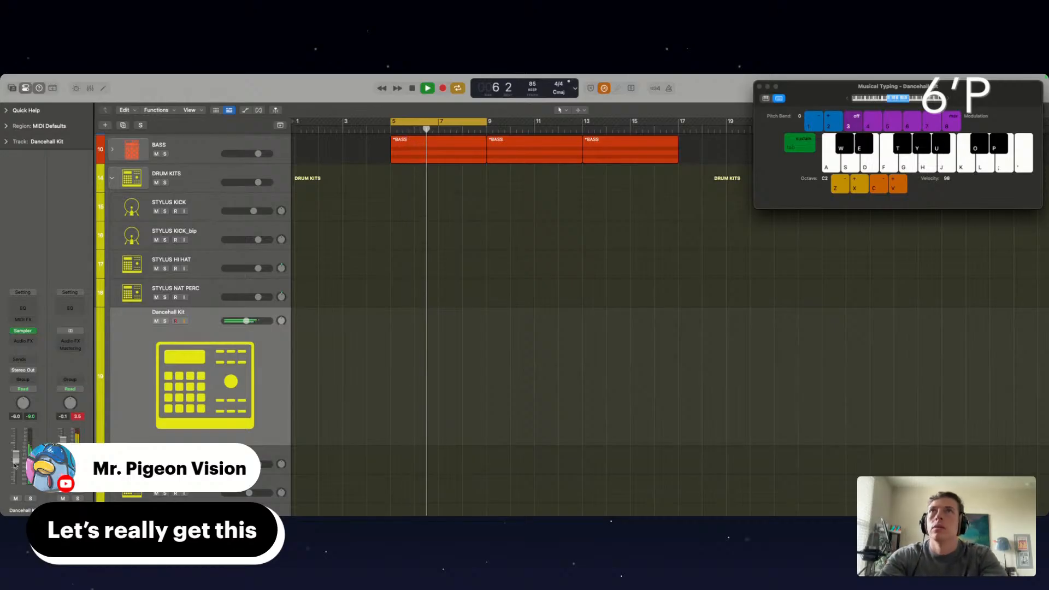
key(j)
key(r)
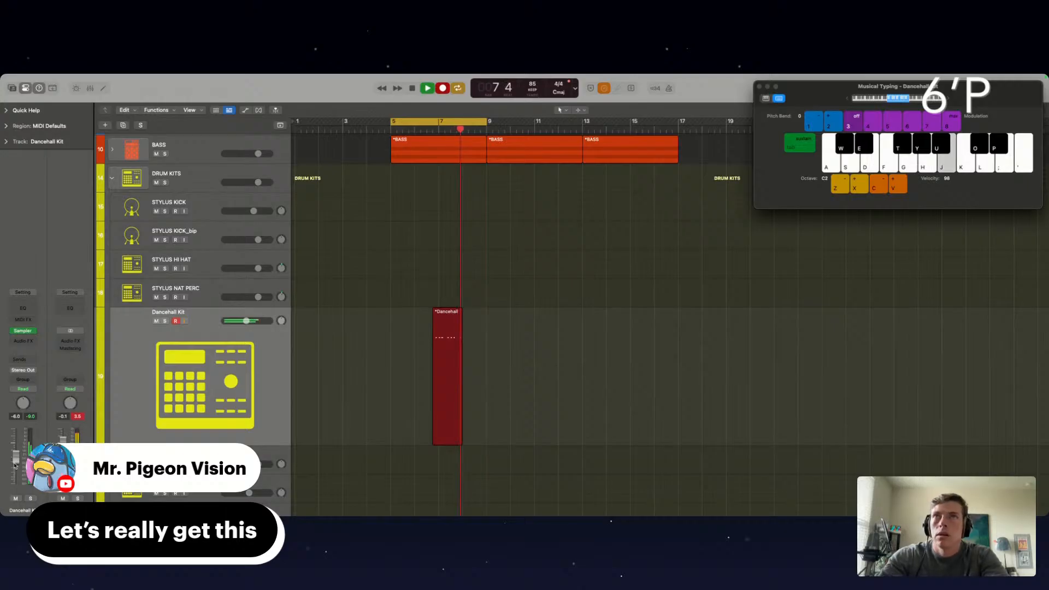
key(j)
key(space)
Cut away the recorded Dancehall Kit part before bar 7 and loop the remaining bar from bar 5 to bar 9
double_click(447, 322)
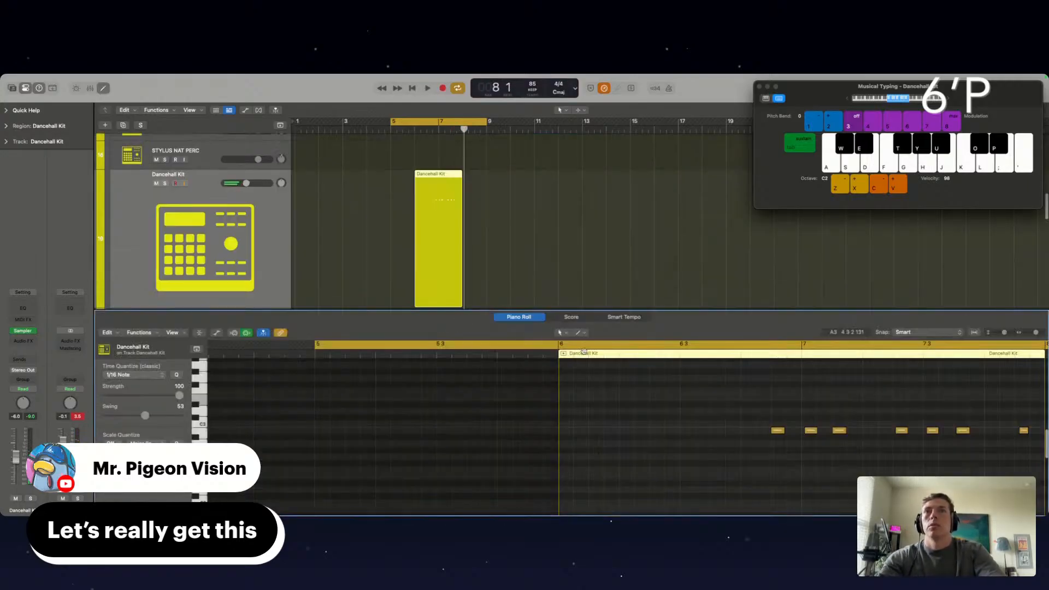
super+double_click(440, 174)
click(435, 191)
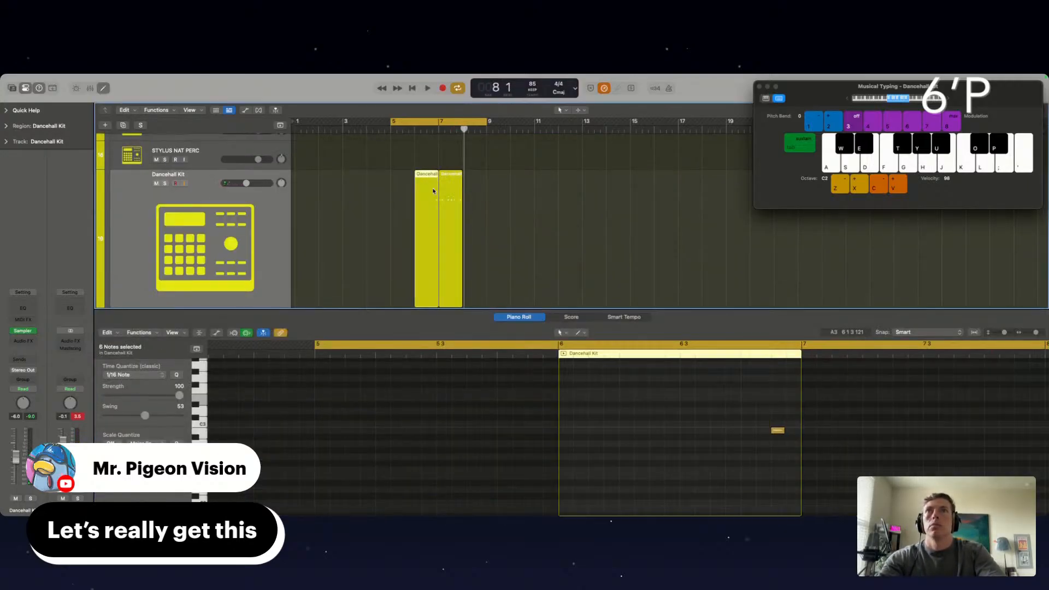
key(Delete)
drag(448, 199, 487, 174)
key(space)
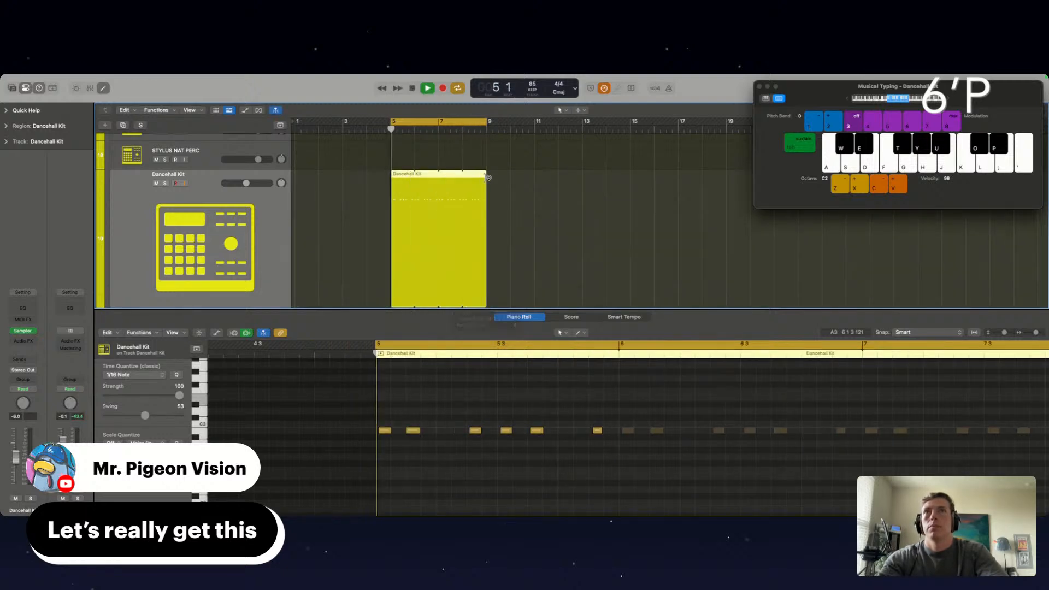
Quantize the Dancehall Kit notes to 1/16 and reduce the quantize strength of all of them to about 50
click(385, 431)
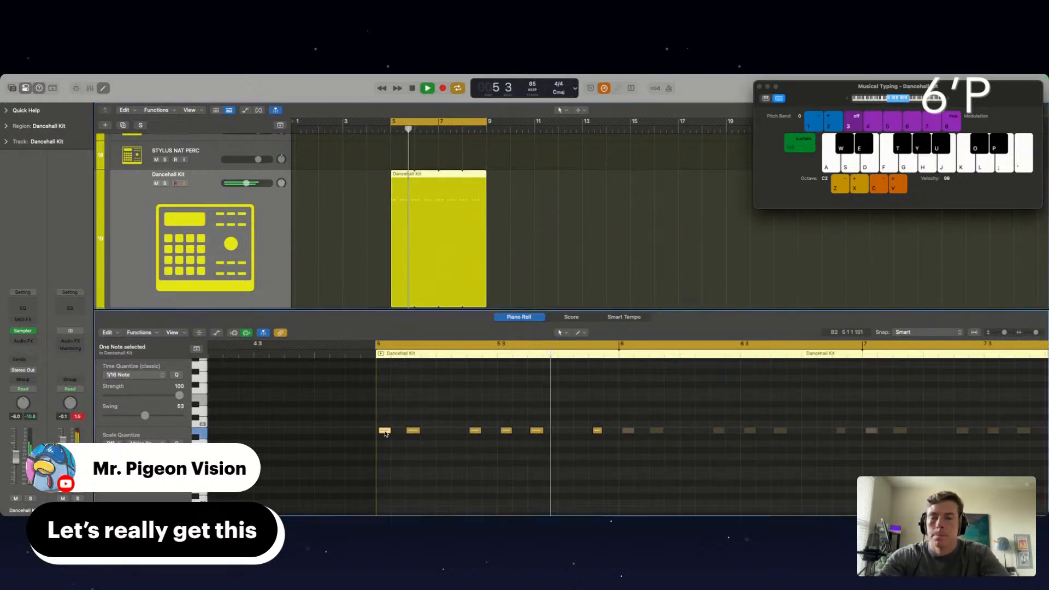
key(q)
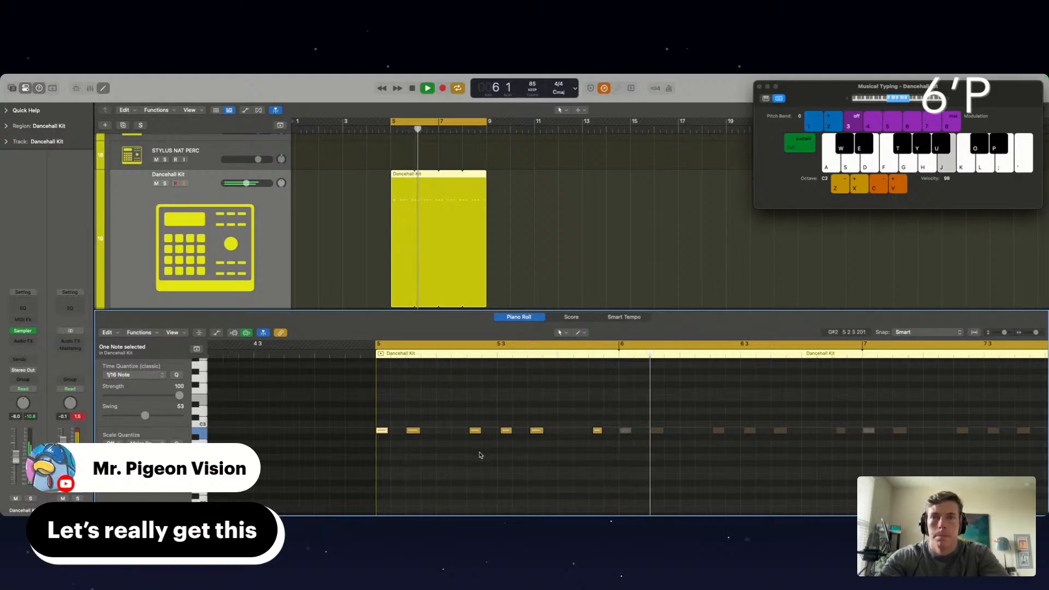
click(433, 455)
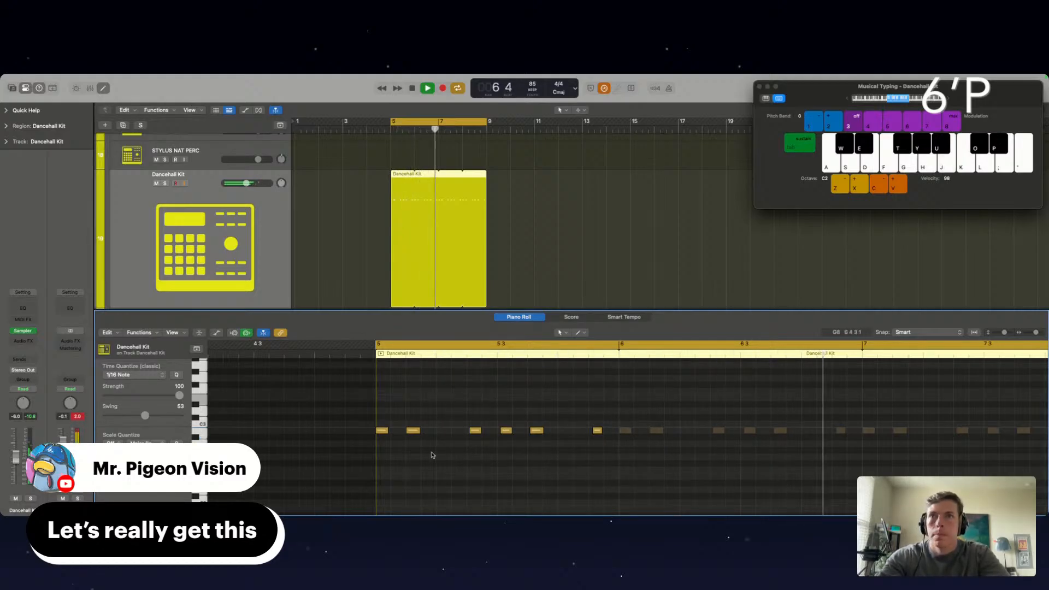
key(super+a)
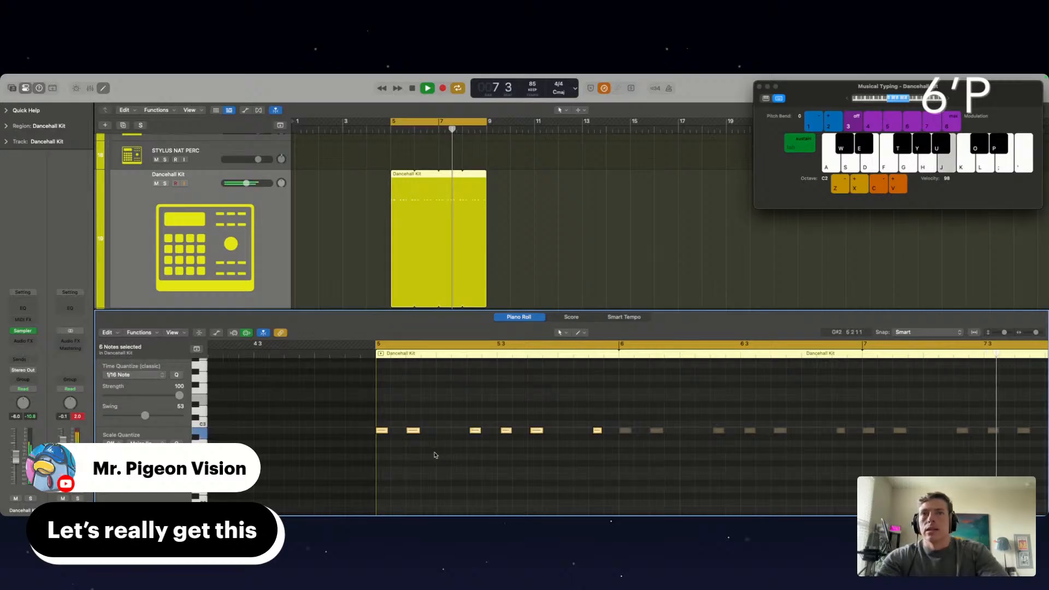
scroll(432, 433, left, 10)
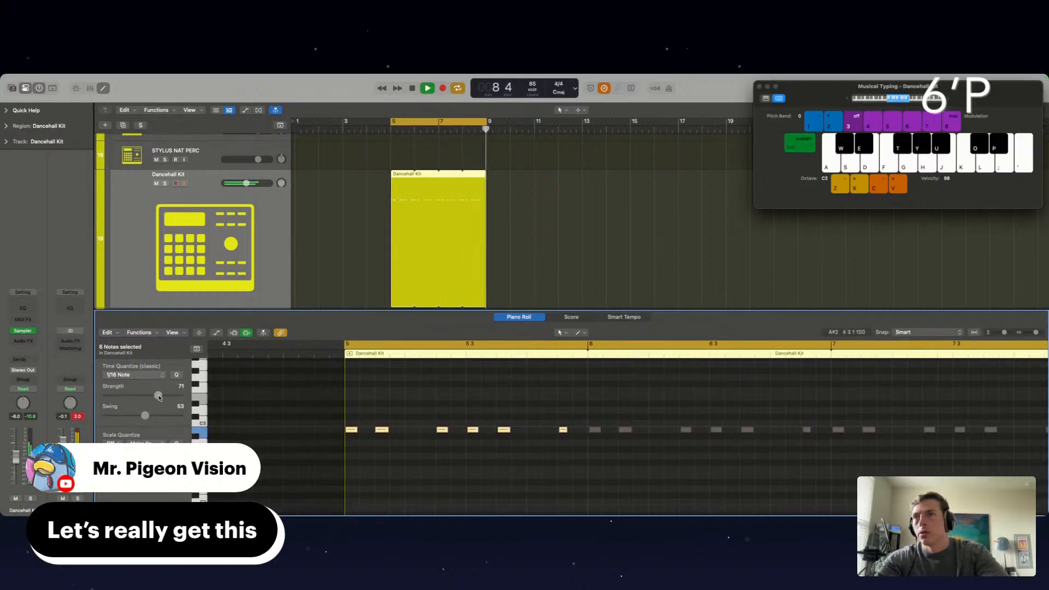
drag(159, 397, 144, 397)
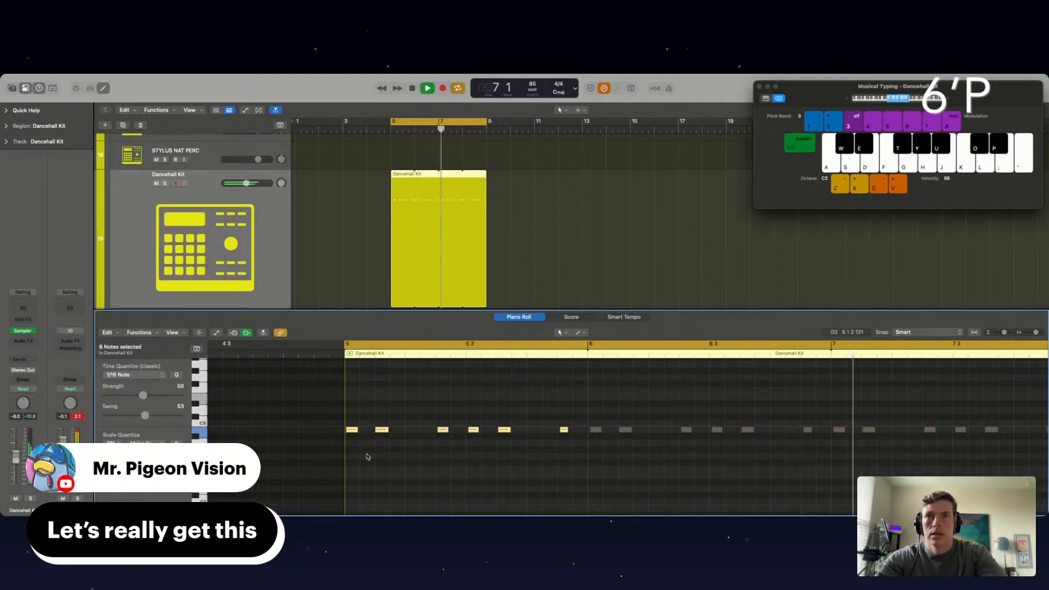
Set the first note's quantize strength to 100 and nudge the second note, checking the timing in playback
click(350, 430)
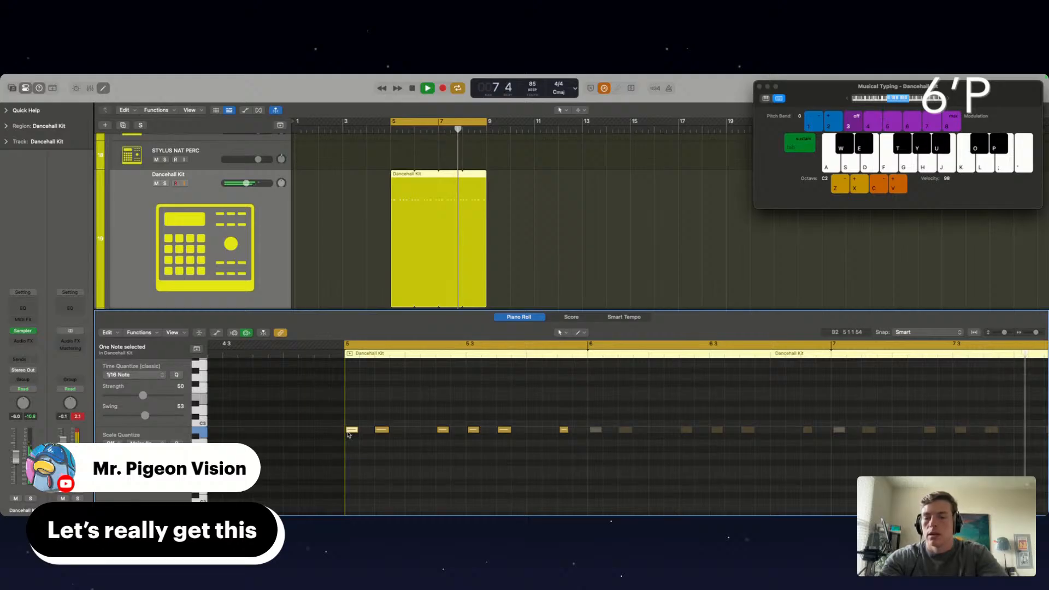
drag(144, 396, 212, 398)
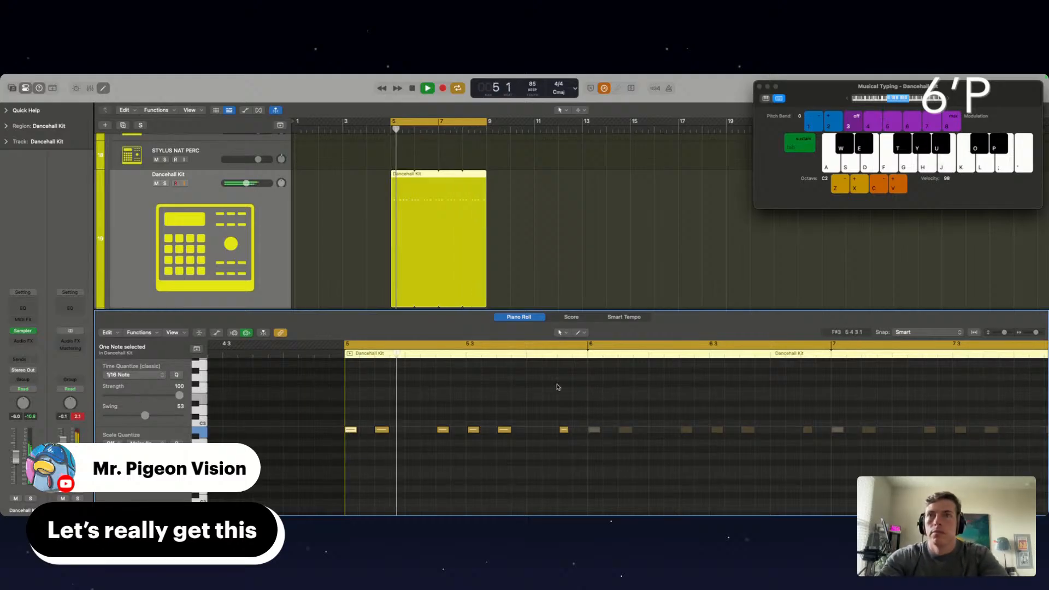
scroll(392, 440, up, 5)
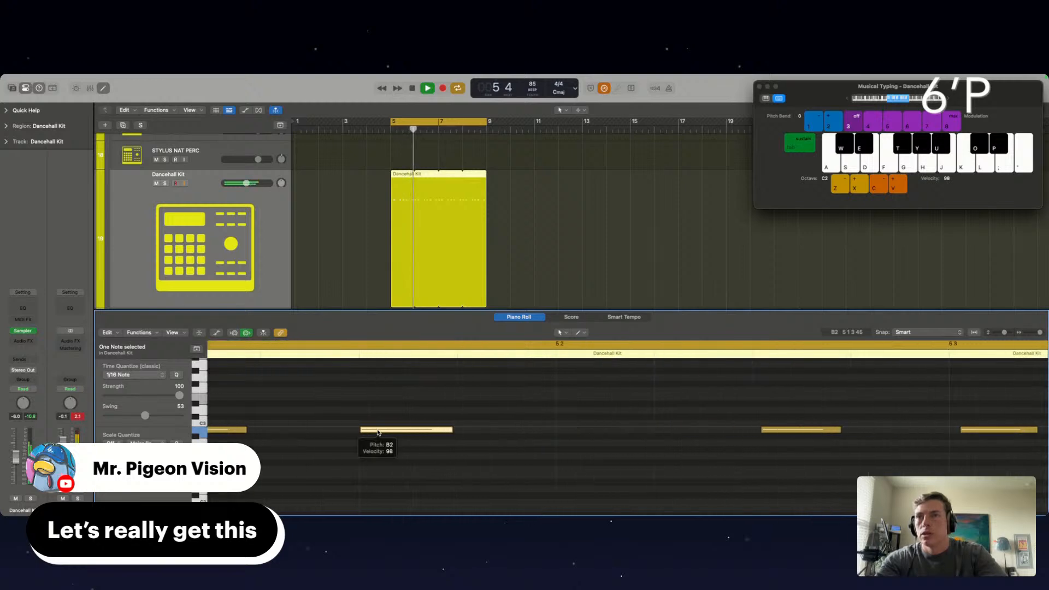
drag(377, 432, 381, 433)
key(space)
key(space)
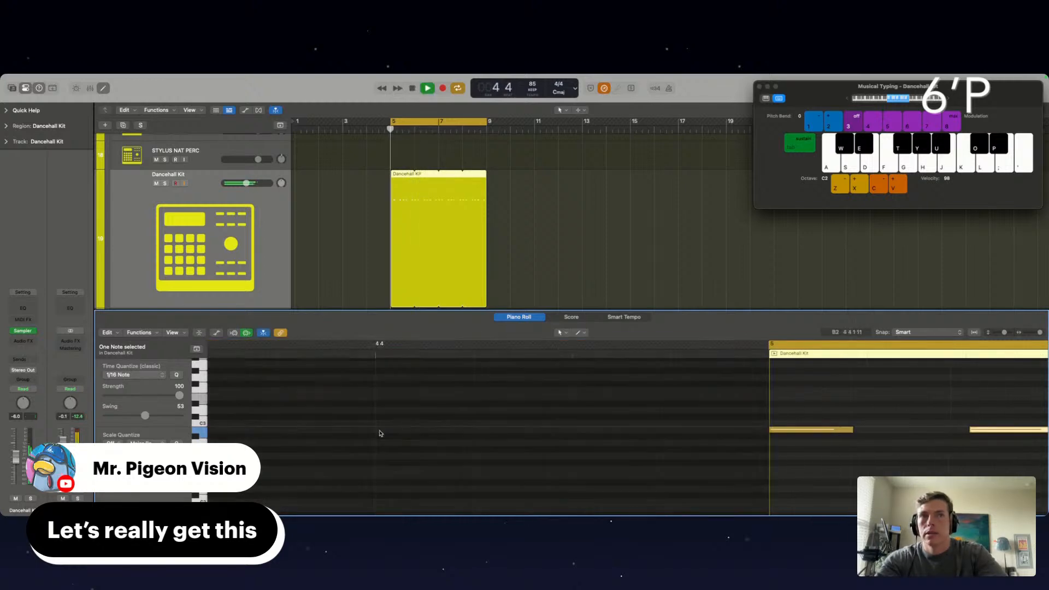
scroll(381, 433, down, 5)
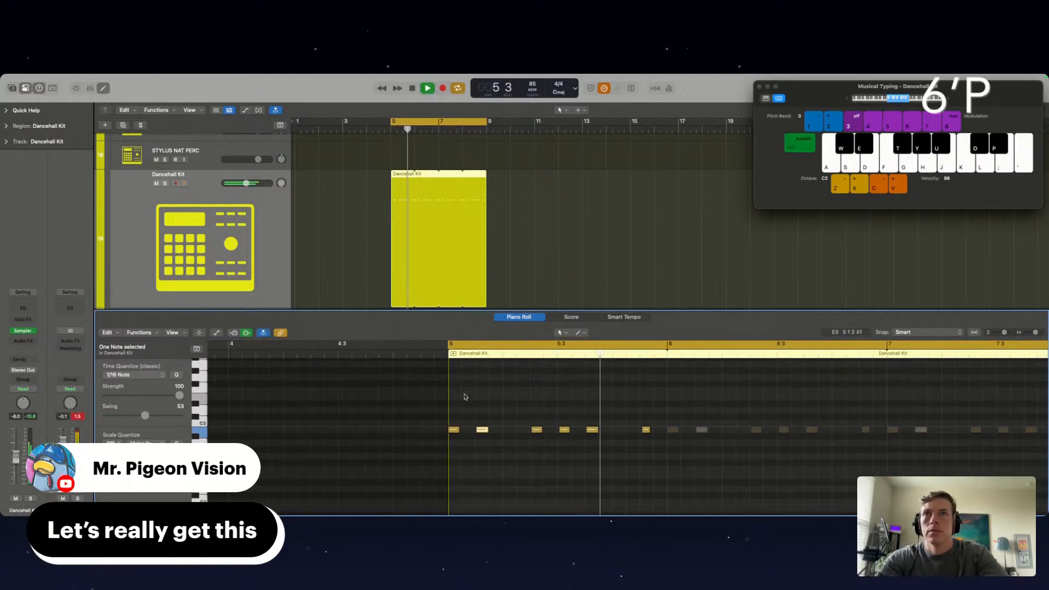
Shorten the Dancehall Kit region to the single bar at bar 5 and bounce it in place to a new audio track
click(377, 217)
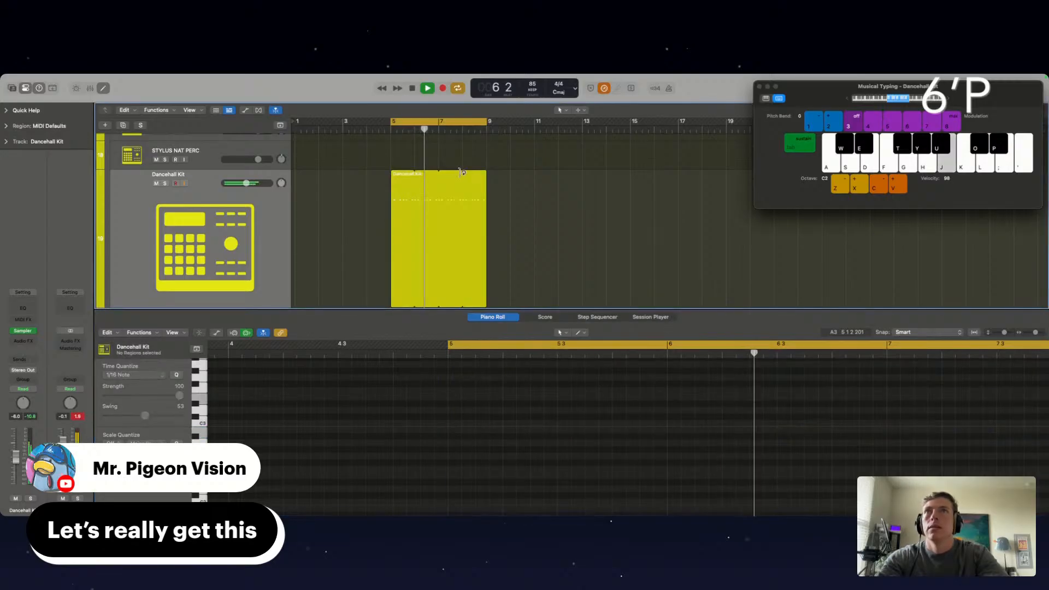
drag(484, 174, 408, 173)
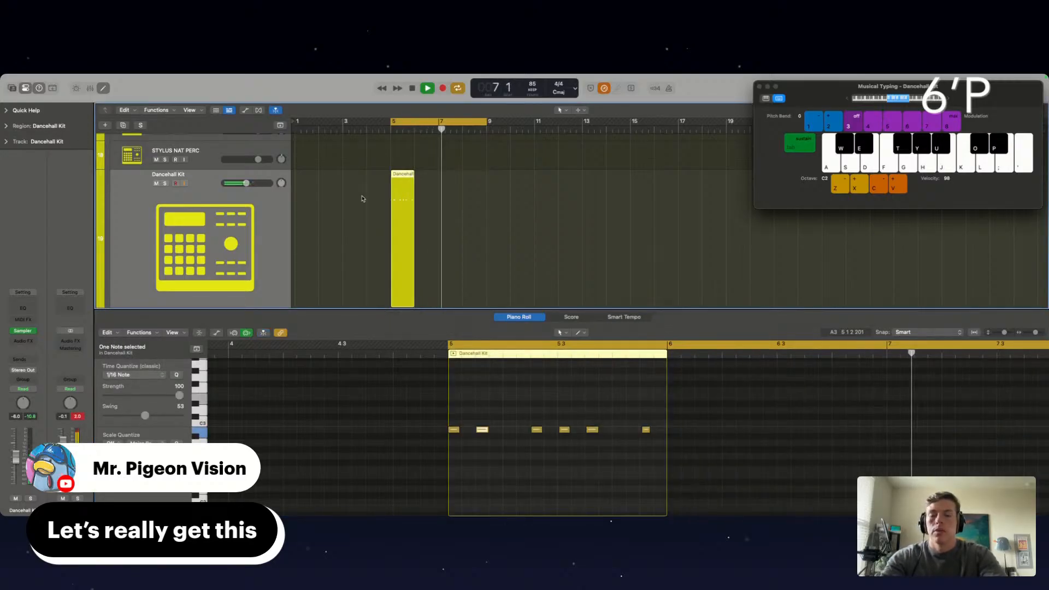
key(ctrl+b)
click(590, 378)
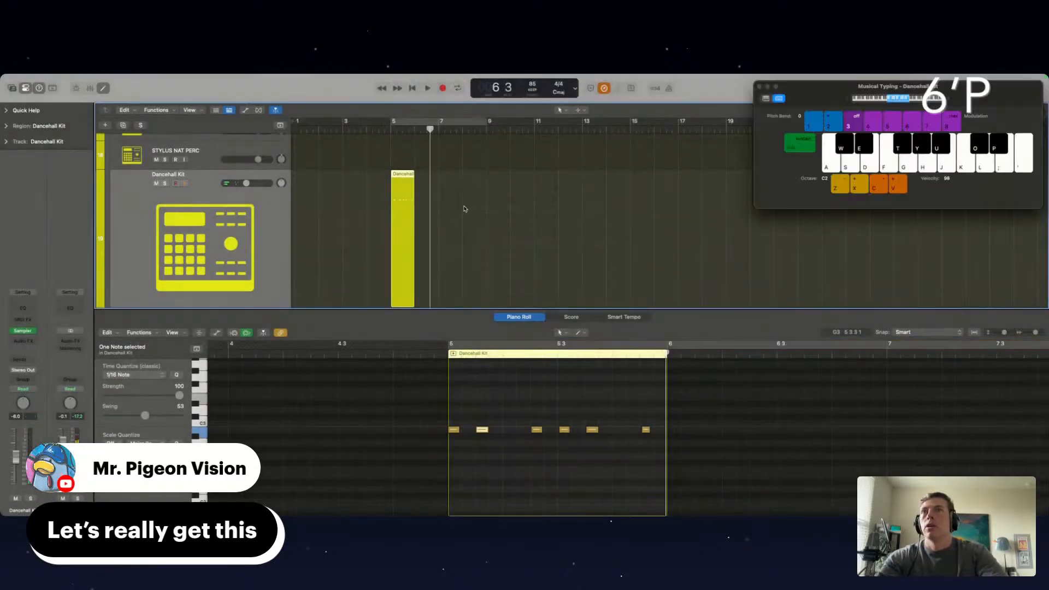
Transpose the bounced Dancehall Kit_bip region down three semitones while checking it in playback
key(super+Right)
key(super+Right)
key(super+Right)
key(super+Right)
key(super+Right)
key(super+Right)
key(super+Right)
key(super+Right)
key(super+Right)
key(super+Right)
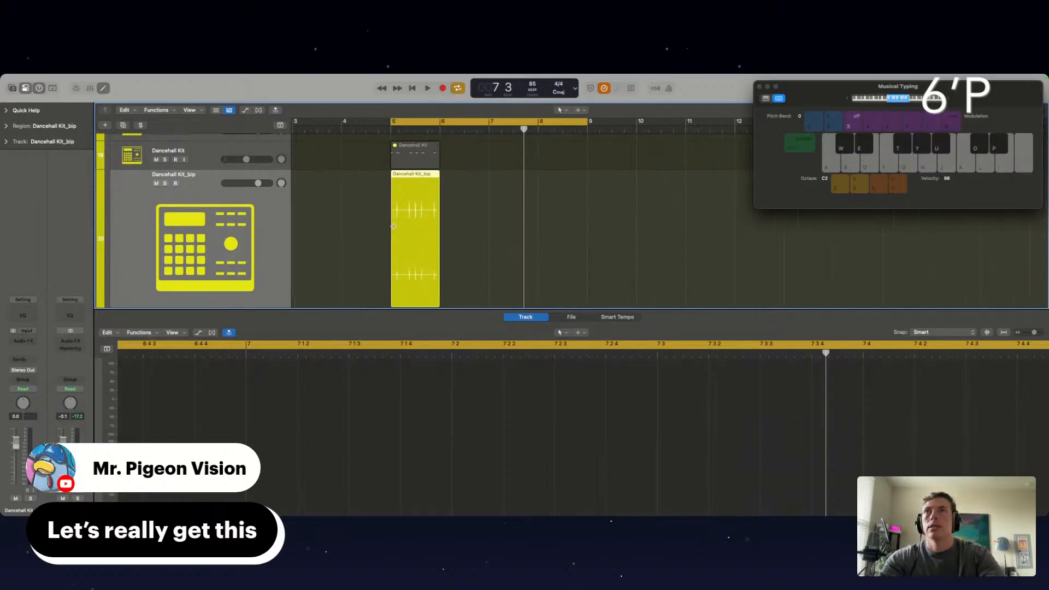
click(395, 229)
key(alt+Down)
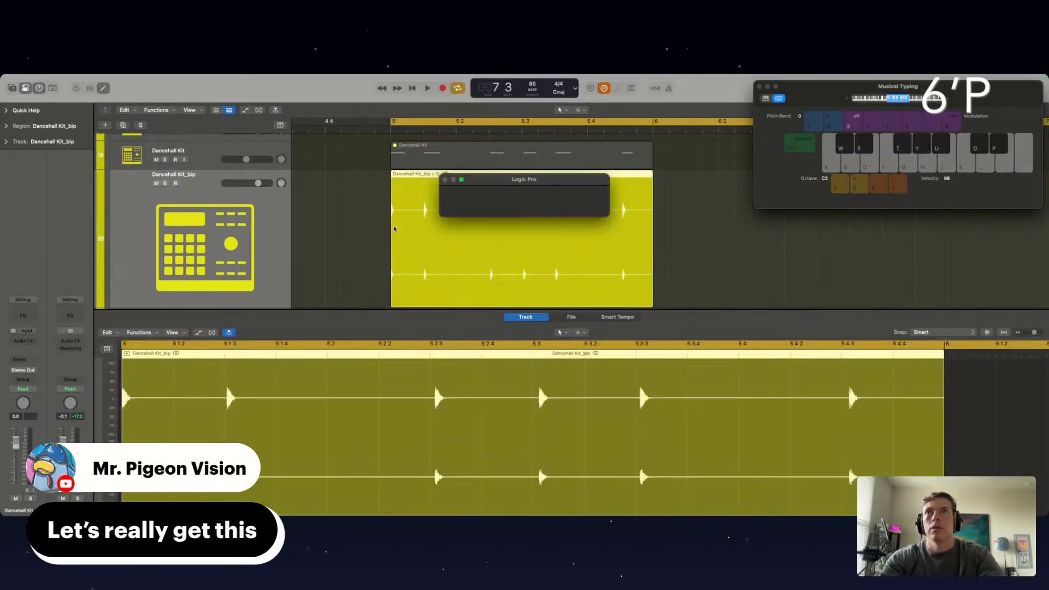
key(super+Left)
key(super+Left)
key(super+Left)
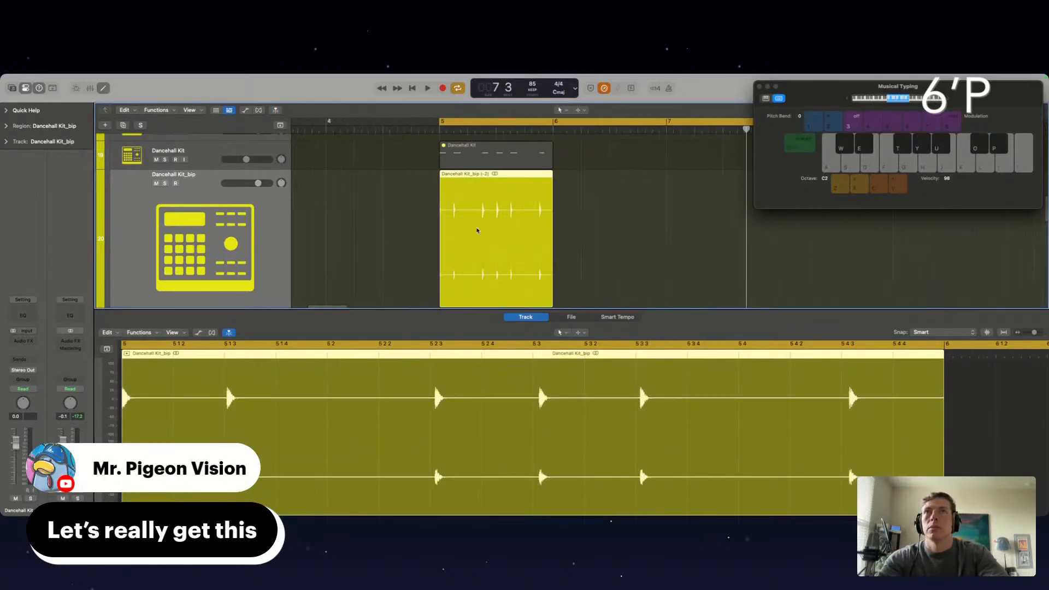
key(space)
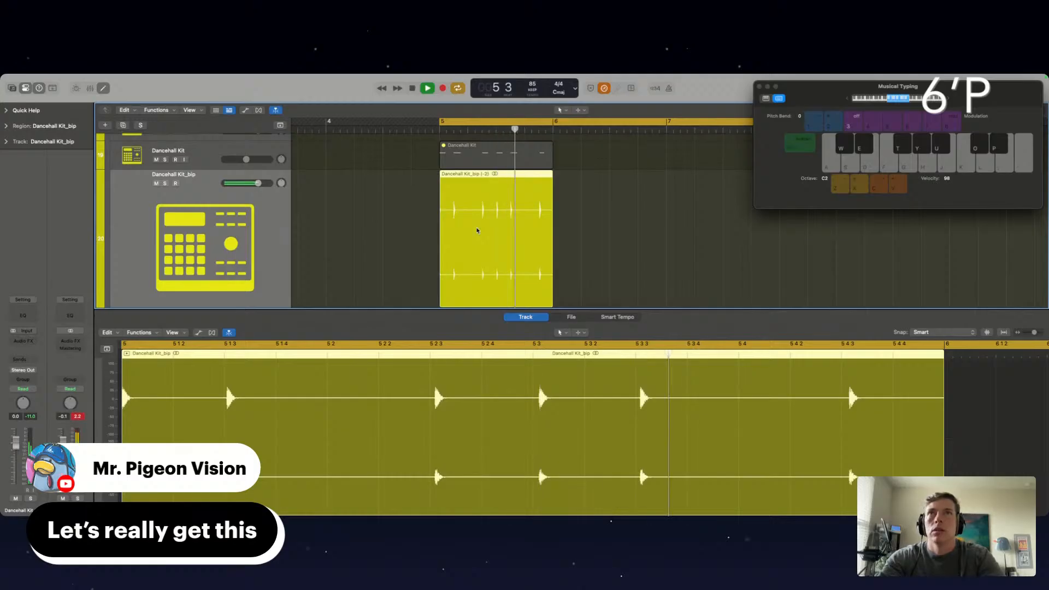
key(alt+Down)
Move the Dancehall Kit_bip region to bar 1 and loop it up to bar 17
key(super+Left)
key(super+Left)
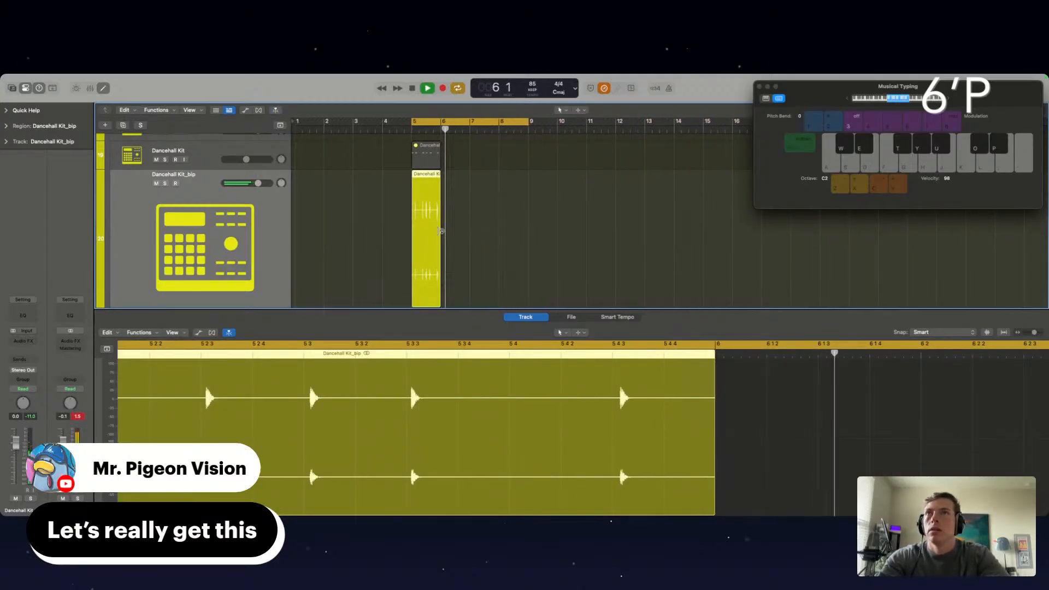
drag(425, 225, 834, 198)
key(super+Left)
key(super+Left)
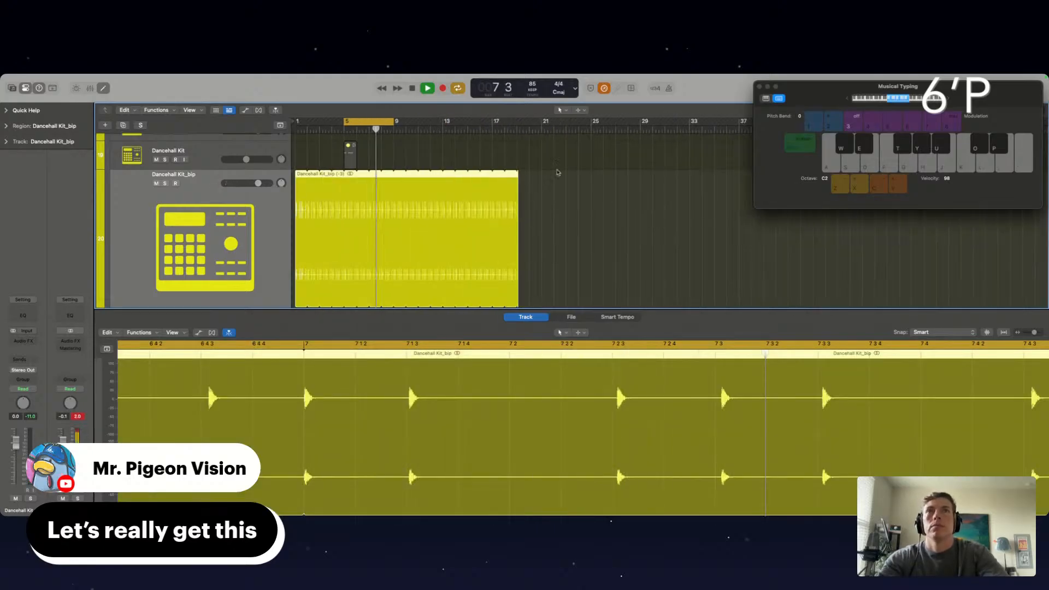
drag(518, 173, 598, 194)
scroll(599, 194, down, 12)
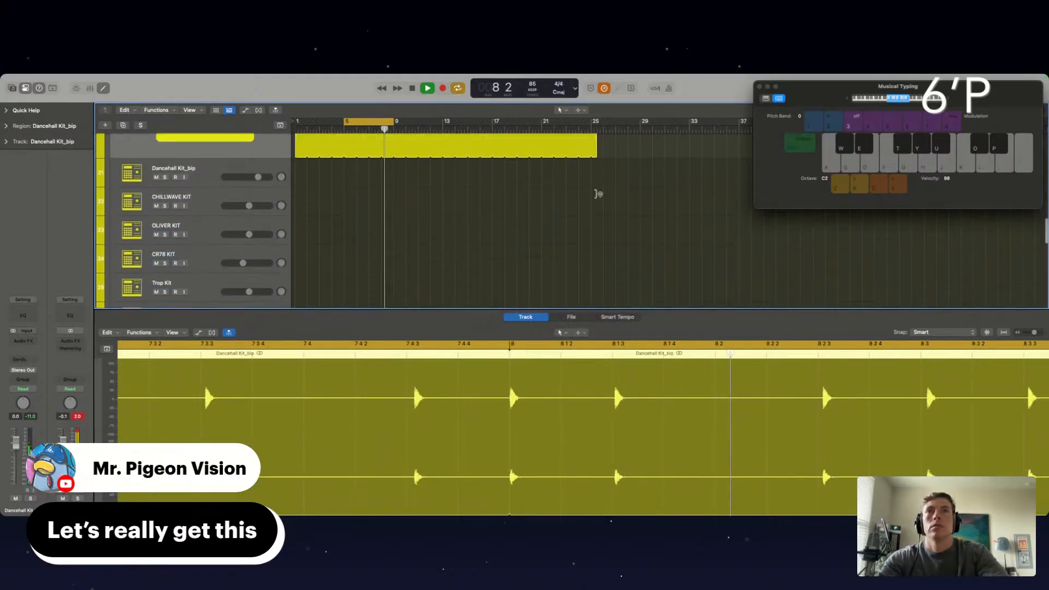
scroll(598, 194, up, 9)
scroll(599, 194, up, 3)
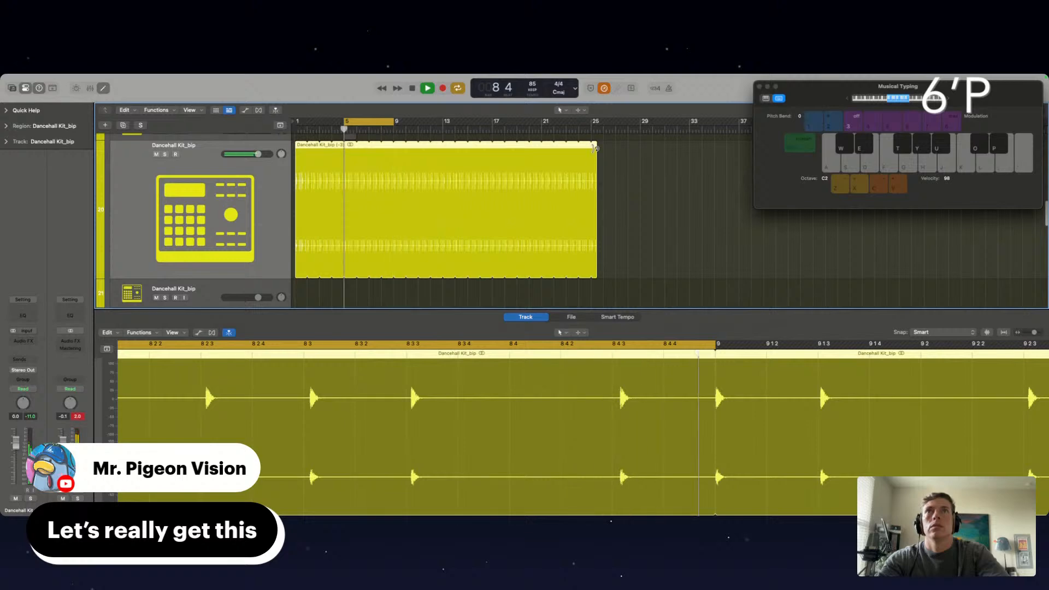
drag(597, 150, 492, 150)
scroll(492, 219, up, 3)
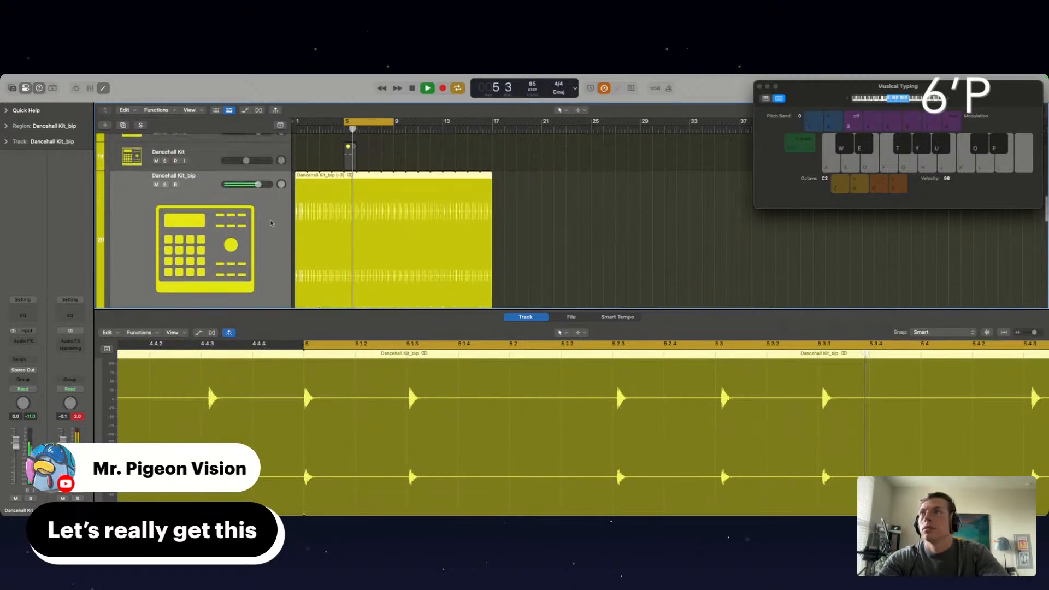
Lower the Dancehall Kit_bip volume to about -2.8 dB and clear the muted source region from the Dancehall Kit track
drag(16, 440, 16, 446)
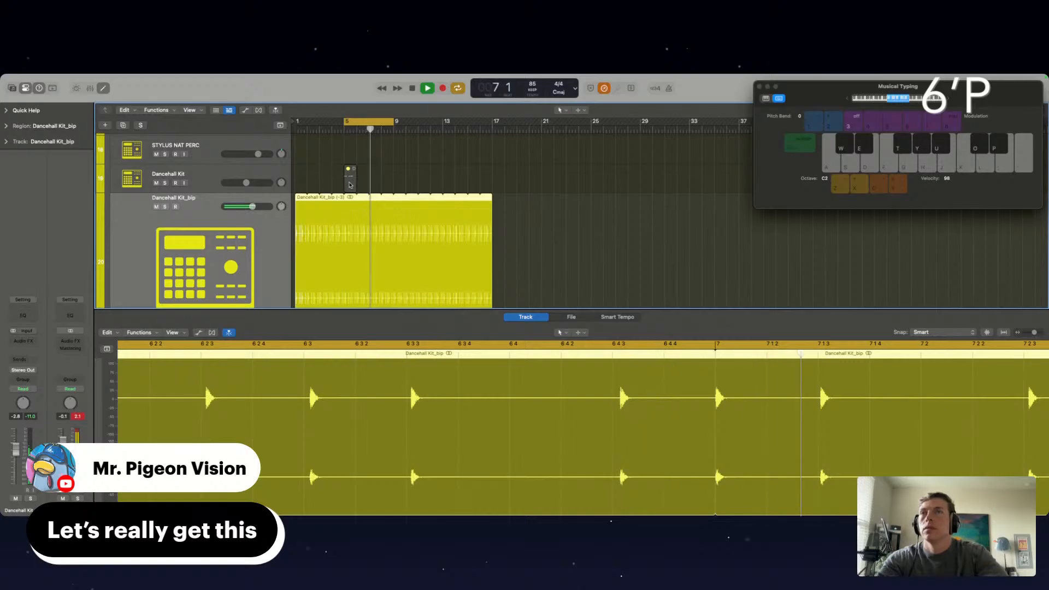
click(349, 185)
click(213, 176)
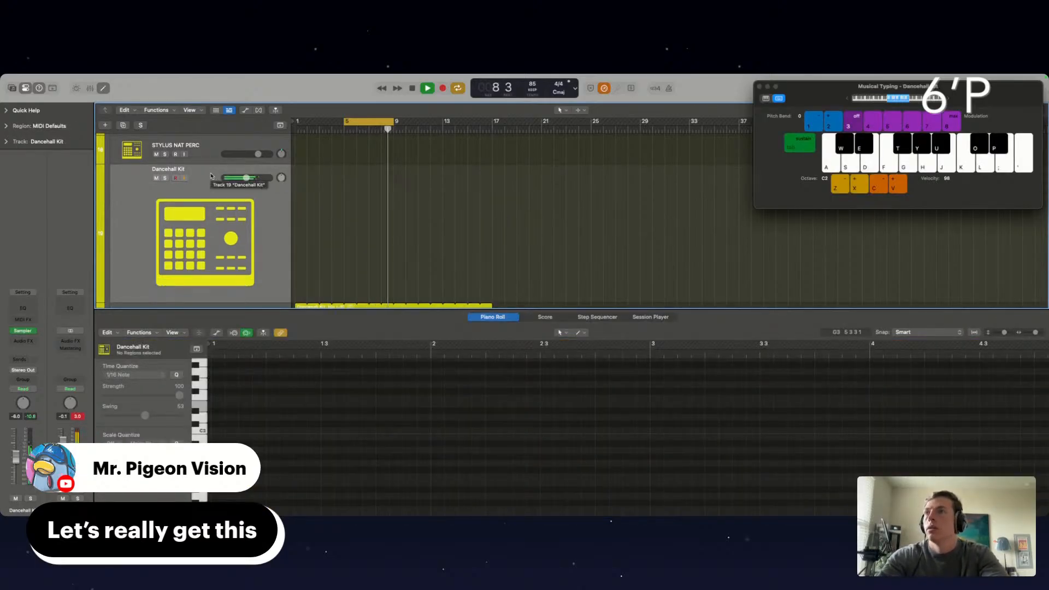
Try out Dancehall Kit sounds at octave C3 with velocity 93 and lower the track's volume to about -6.8 dB
key(l)
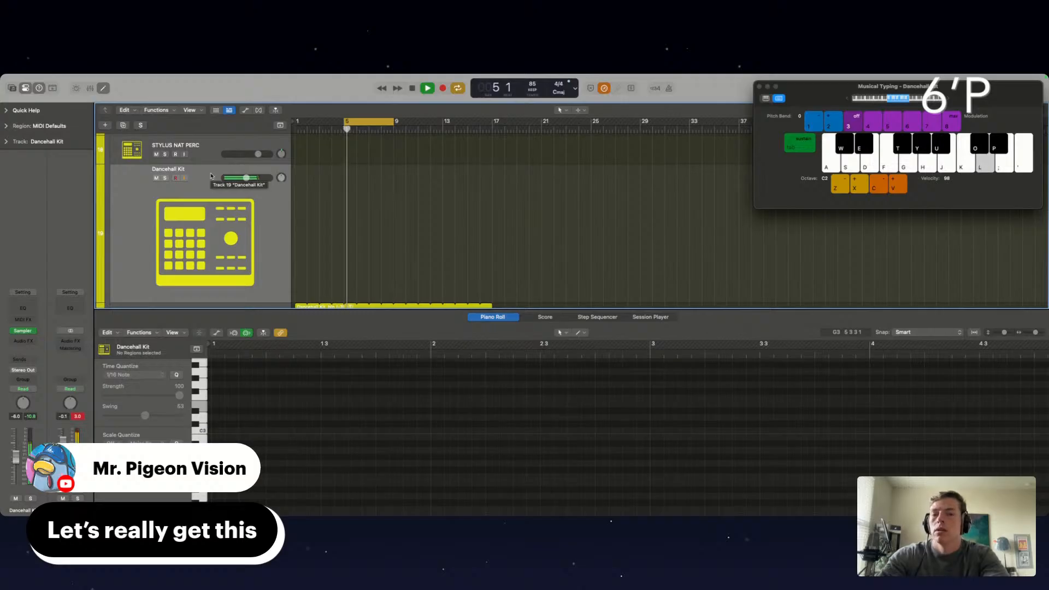
key(h)
key(c)
key(h)
key(h)
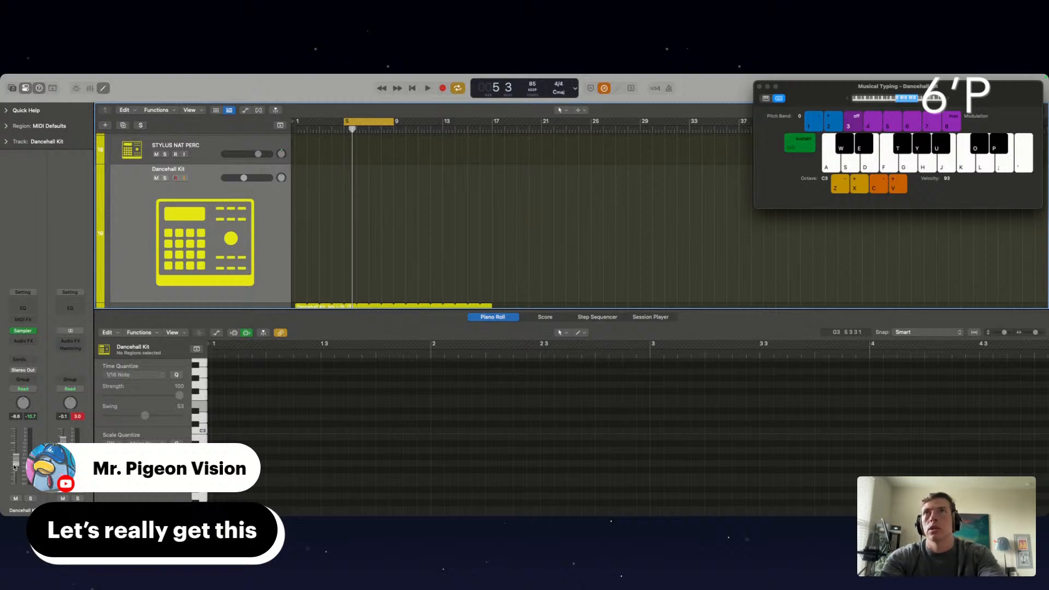
Record four evenly spaced Dancehall Kit hits from bar 5 to bar 7, quantize them to 1/16 and play them back
key(r)
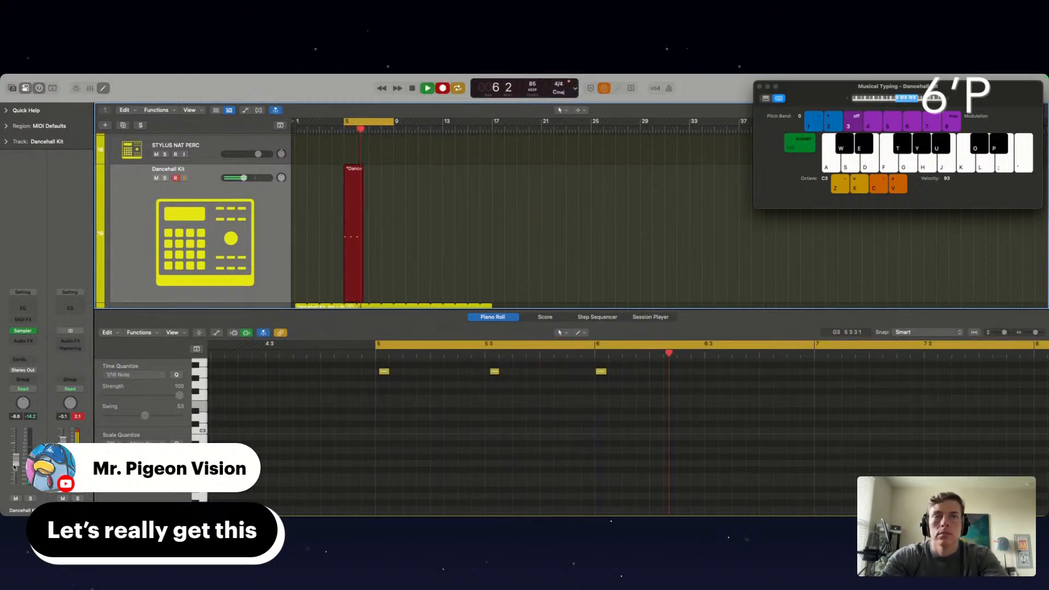
key(h)
key(space)
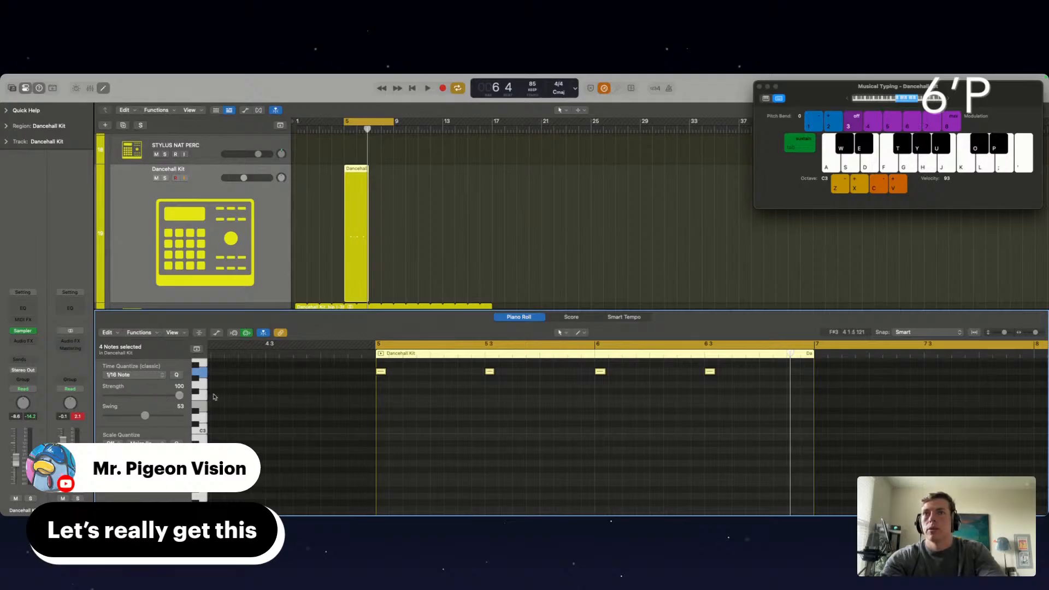
key(space)
scroll(472, 395, up, 5)
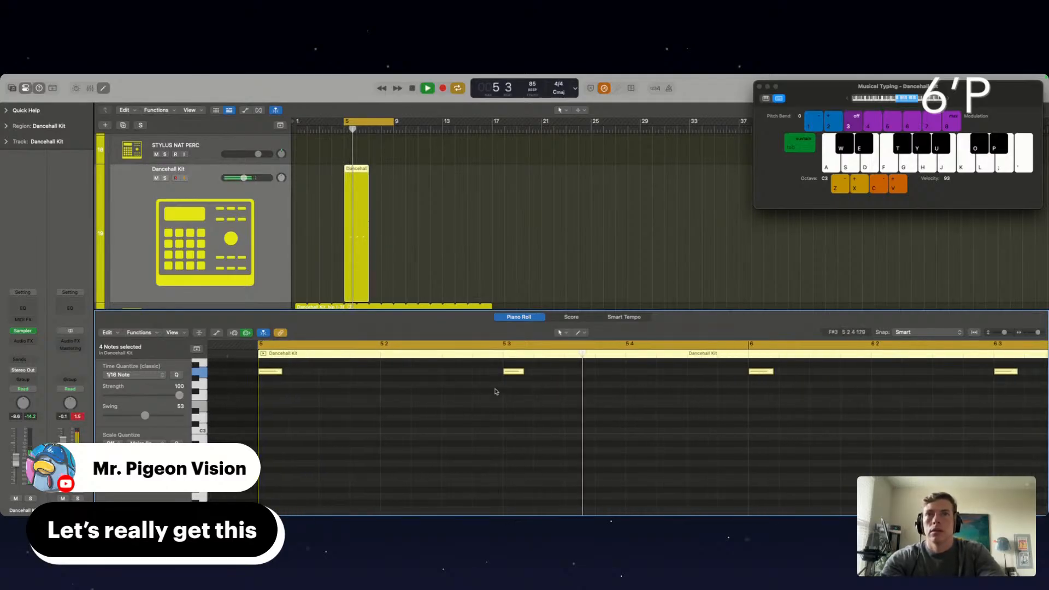
scroll(511, 375, up, 2)
scroll(511, 374, up, 1)
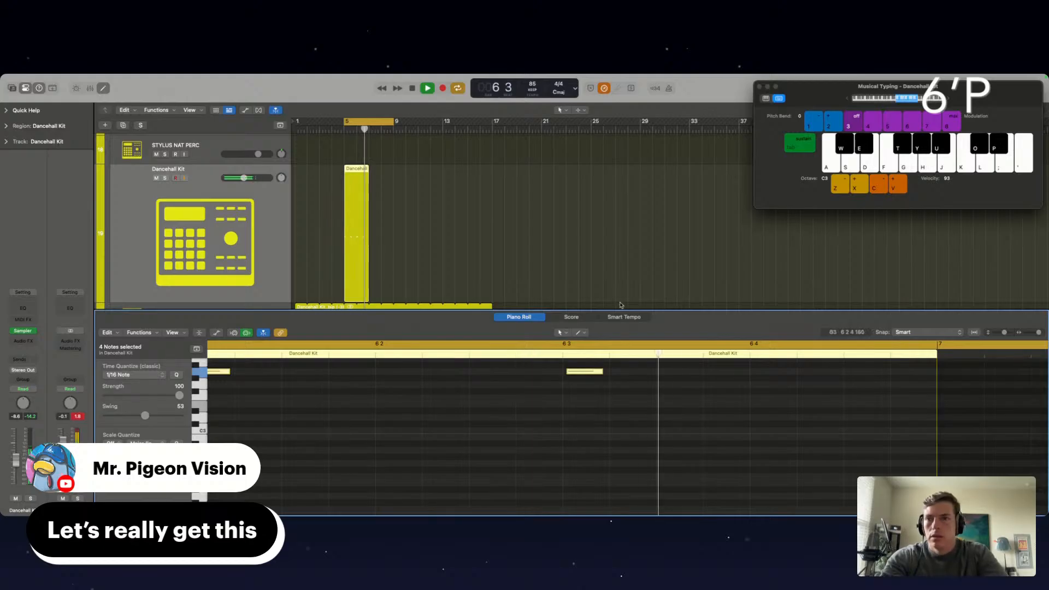
scroll(497, 244, down, 5)
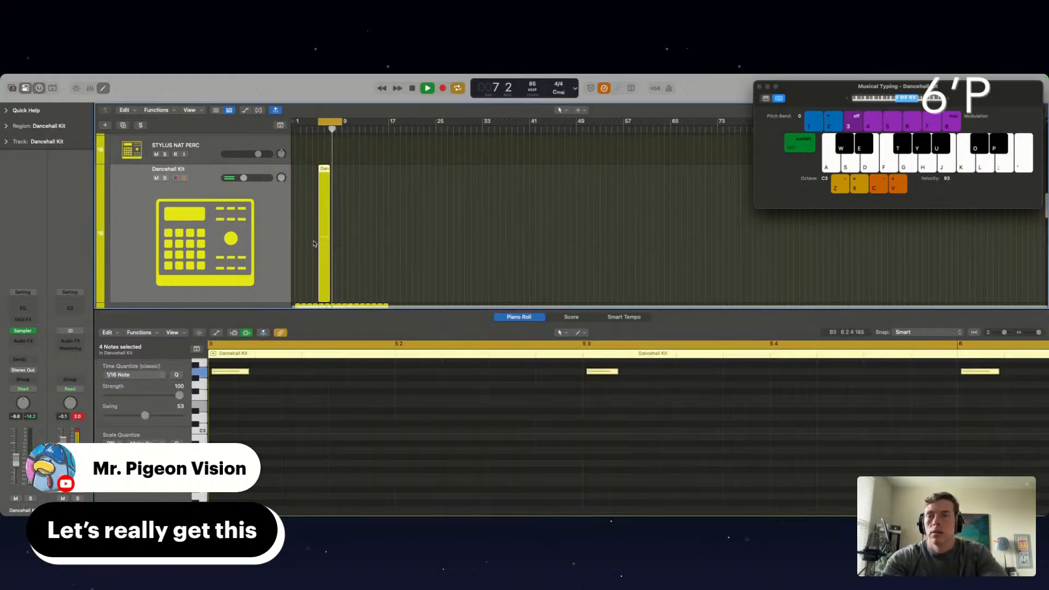
Bounce the four-hit Dancehall Kit region in place to a new track with the source muted, and play it back
key(ctrl+b)
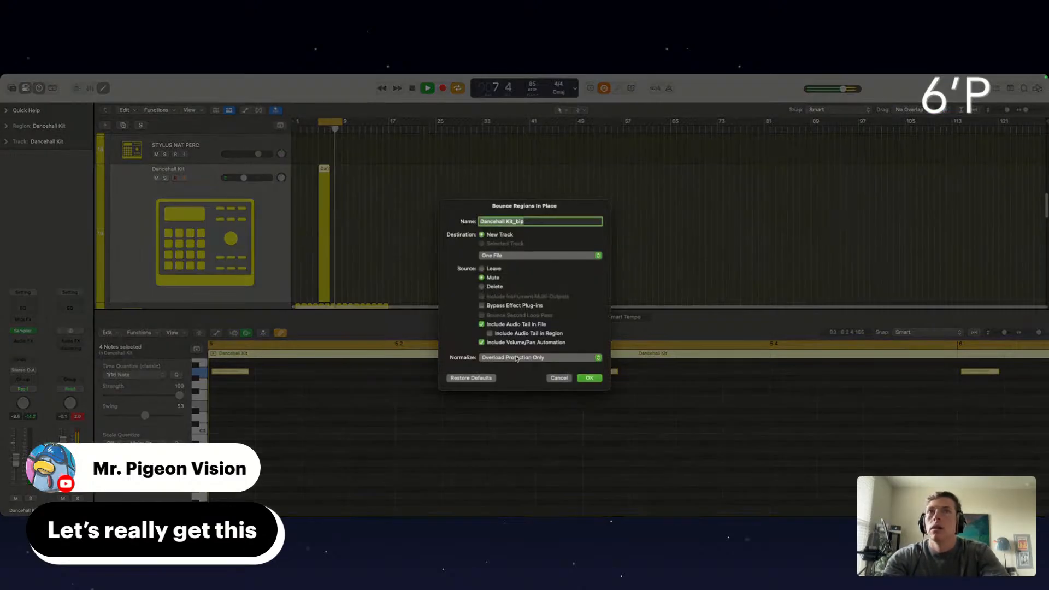
click(589, 379)
key(super+k)
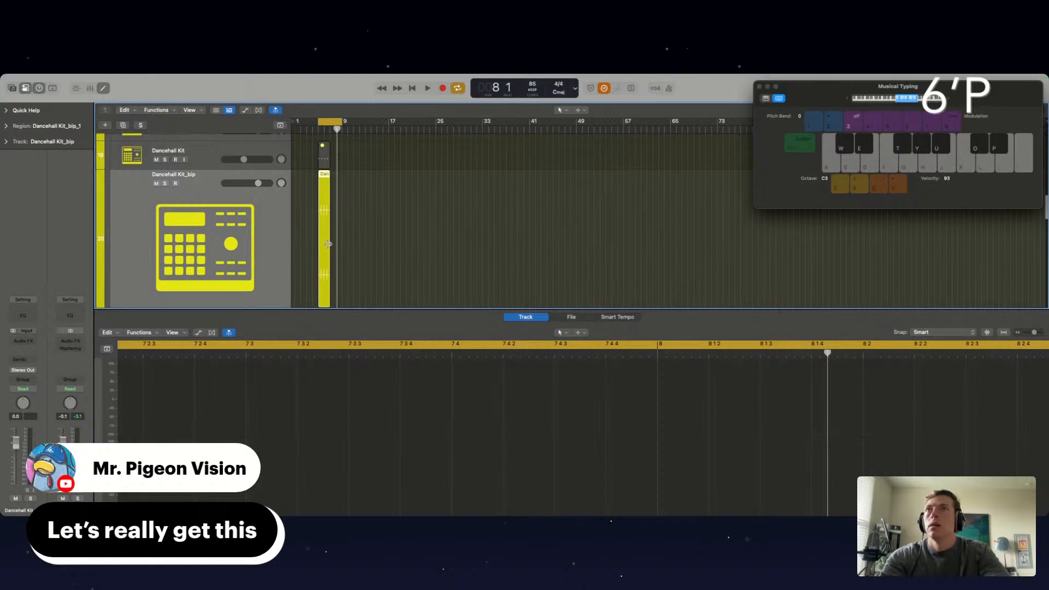
key(space)
click(339, 248)
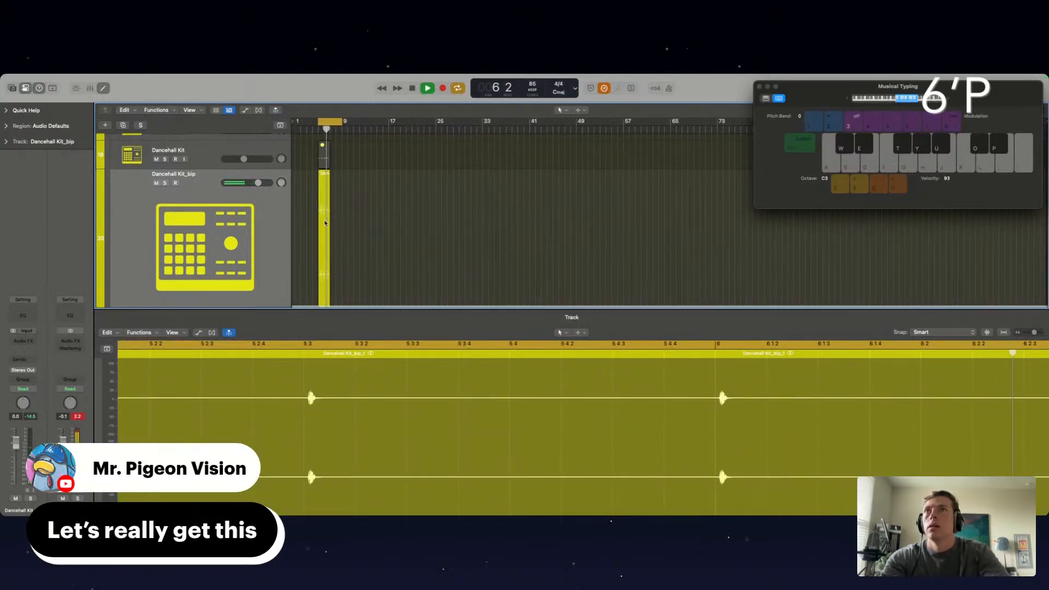
Move the newly bounced Dancehall Kit_bip region to bar 1 and loop it up to bar 17
drag(325, 222, 528, 175)
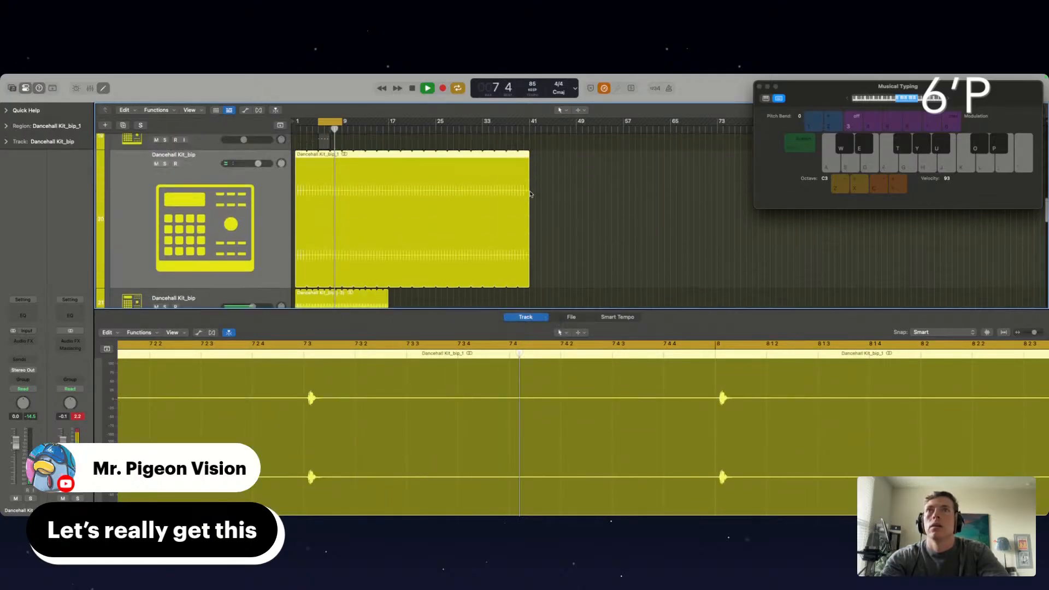
scroll(524, 227, up, 2)
drag(529, 214, 388, 218)
scroll(388, 219, down, 5)
scroll(388, 219, up, 10)
scroll(388, 219, down, 6)
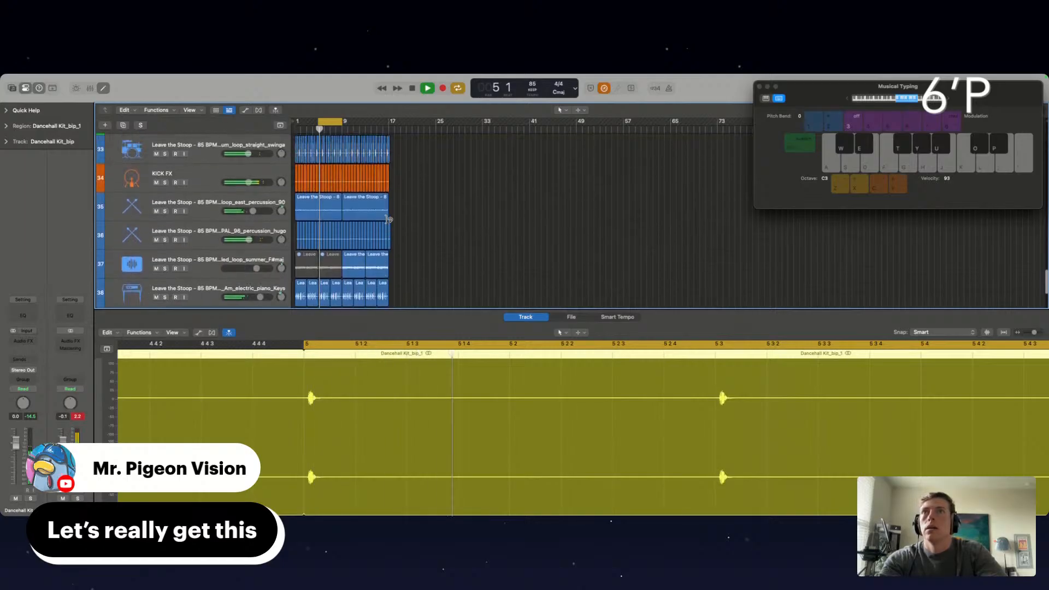
scroll(388, 219, down, 6)
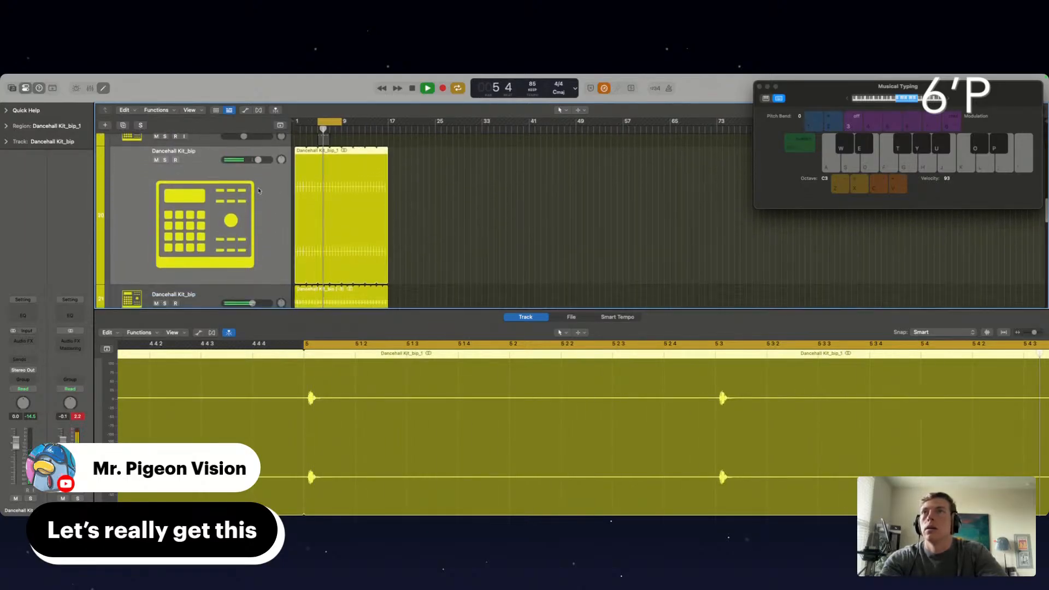
Delete the muted source region from the Dancehall Kit track
scroll(388, 219, up, 3)
drag(346, 210, 296, 205)
key(Delete)
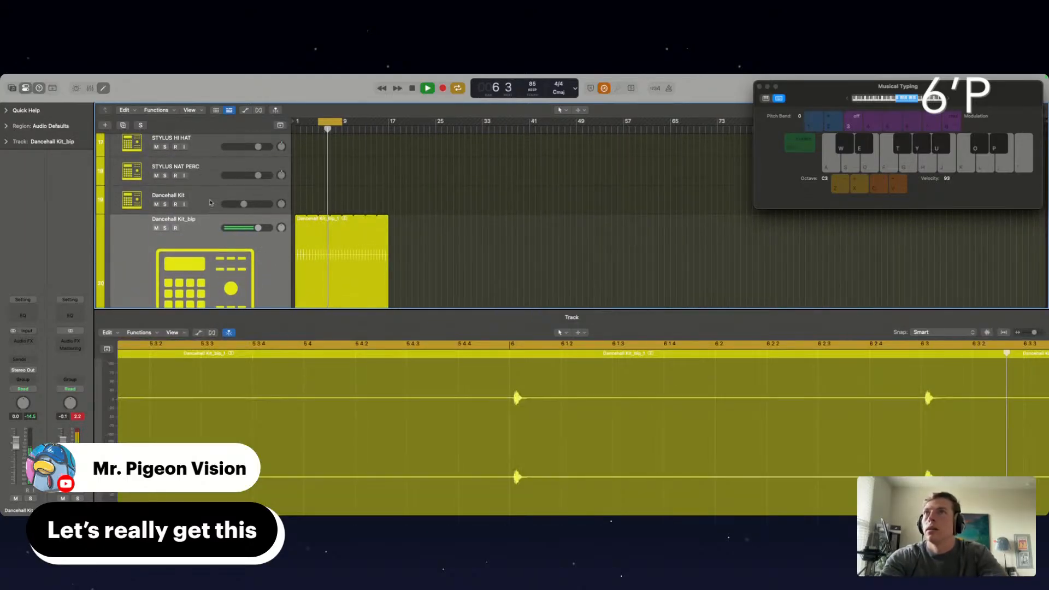
Switch to the OLIVER KIT track, try its sounds at octave C4 and lower its volume to about -9.8 dB
click(207, 200)
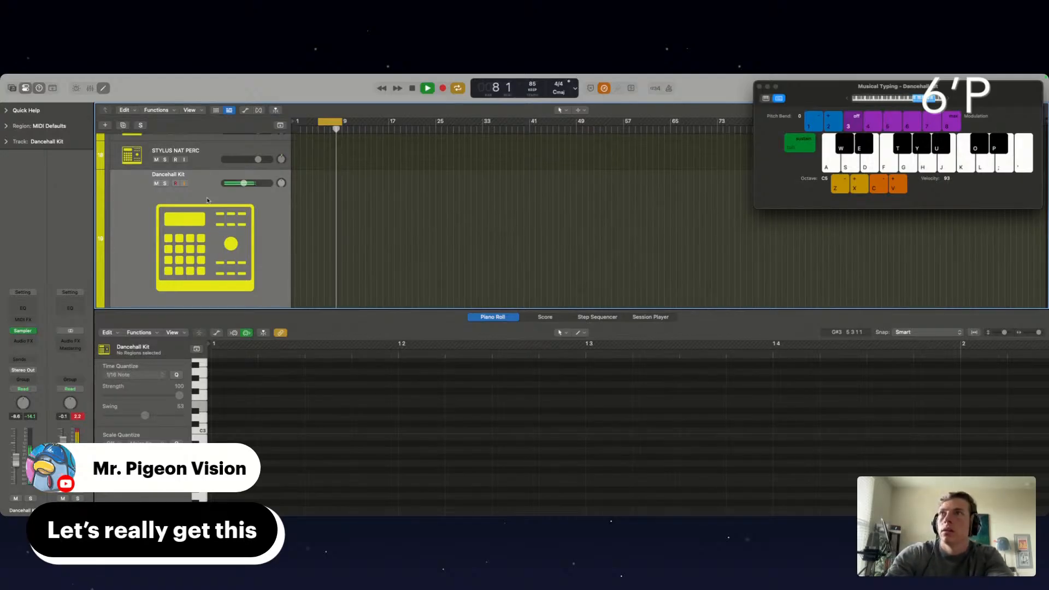
scroll(207, 200, down, 5)
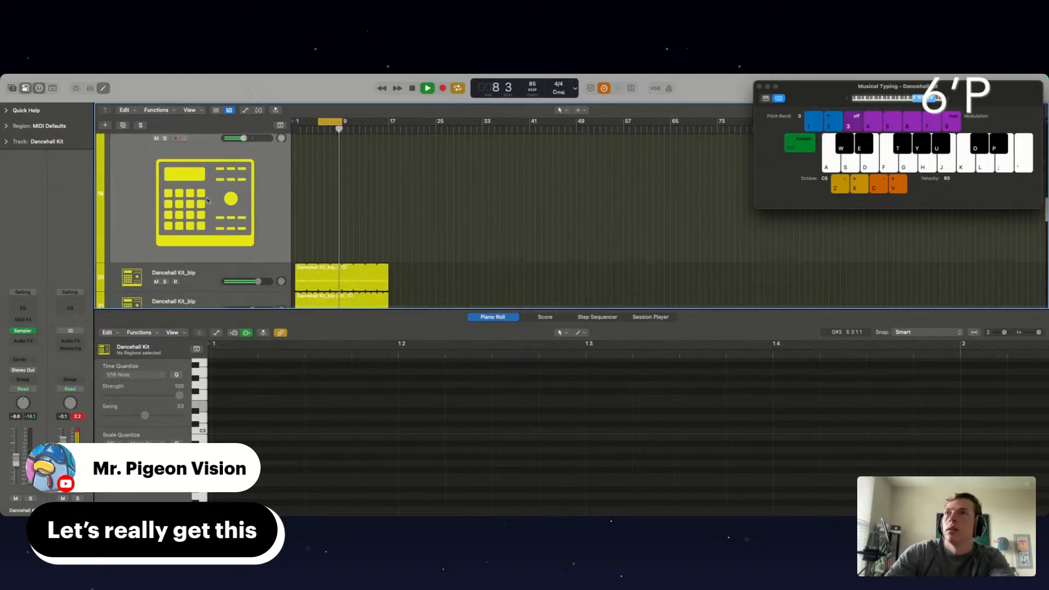
click(220, 231)
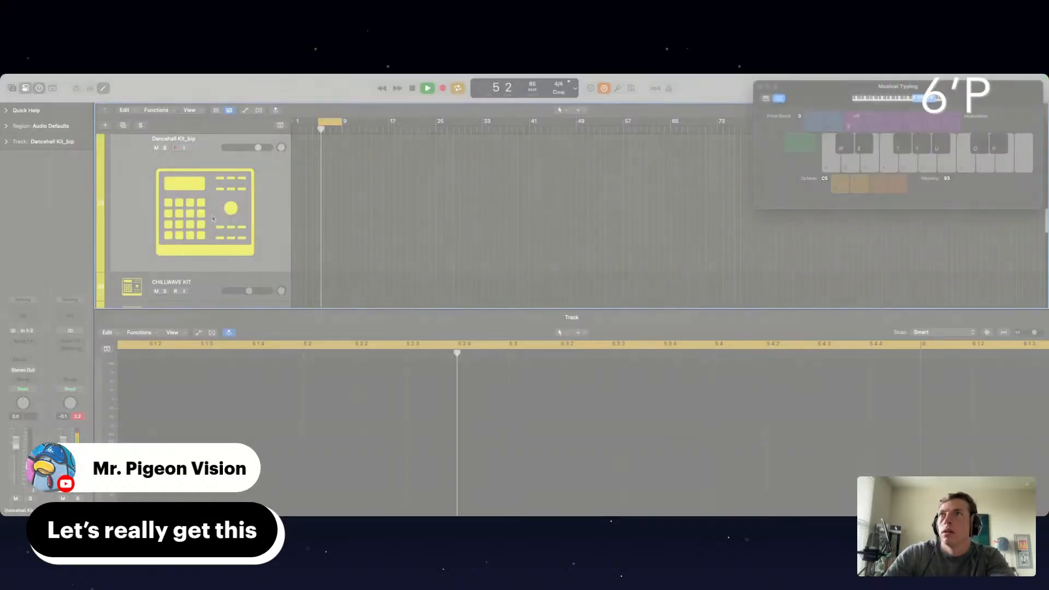
key(Down)
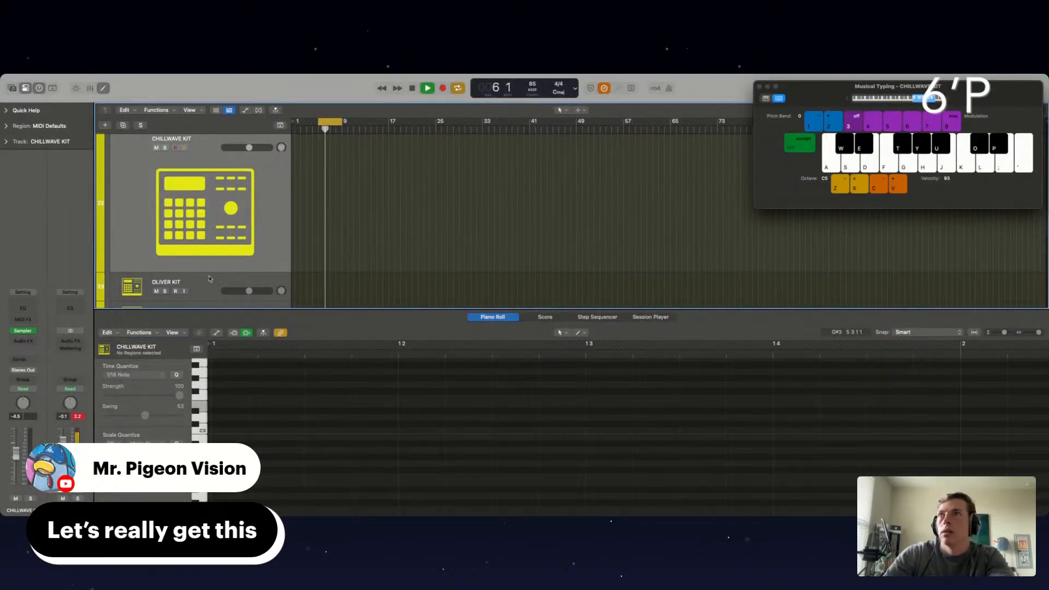
key(Down)
key(z)
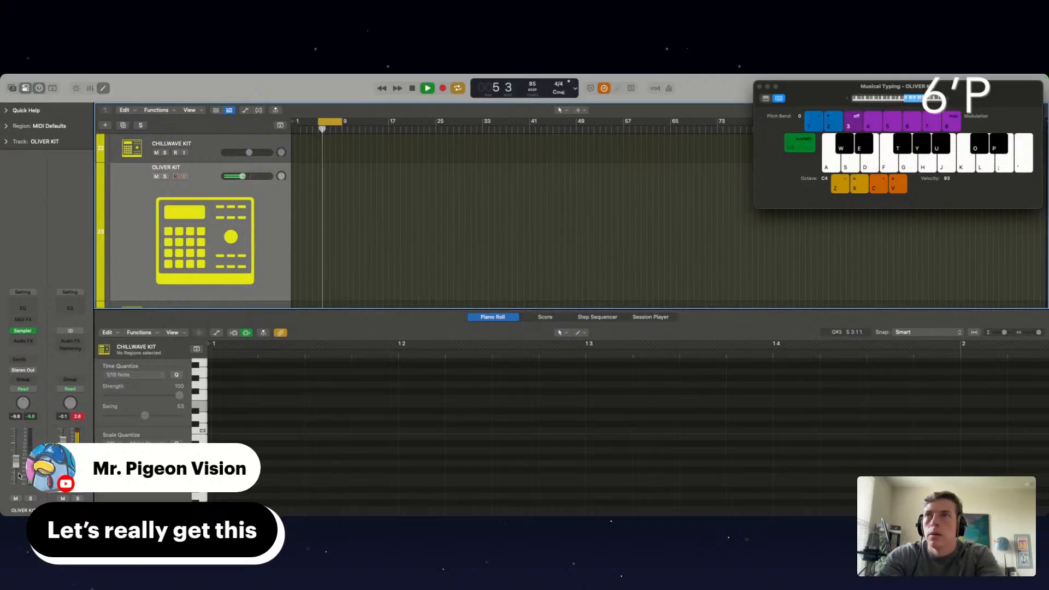
Record two OLIVER KIT hits on beats 2 and 4 of bar 5, quantize them to 1/16 and play them back
key(r)
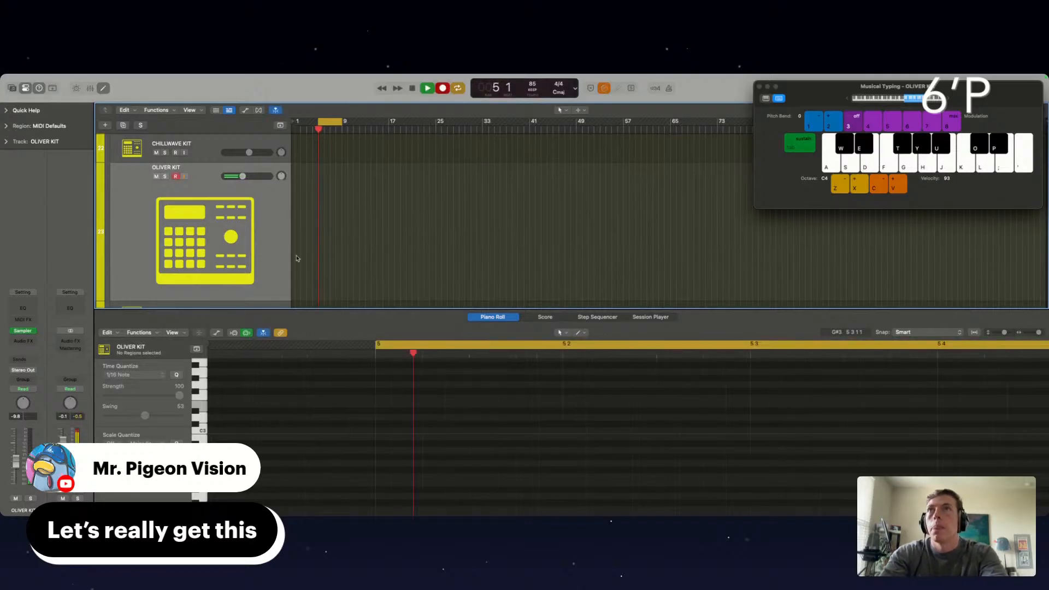
key(d)
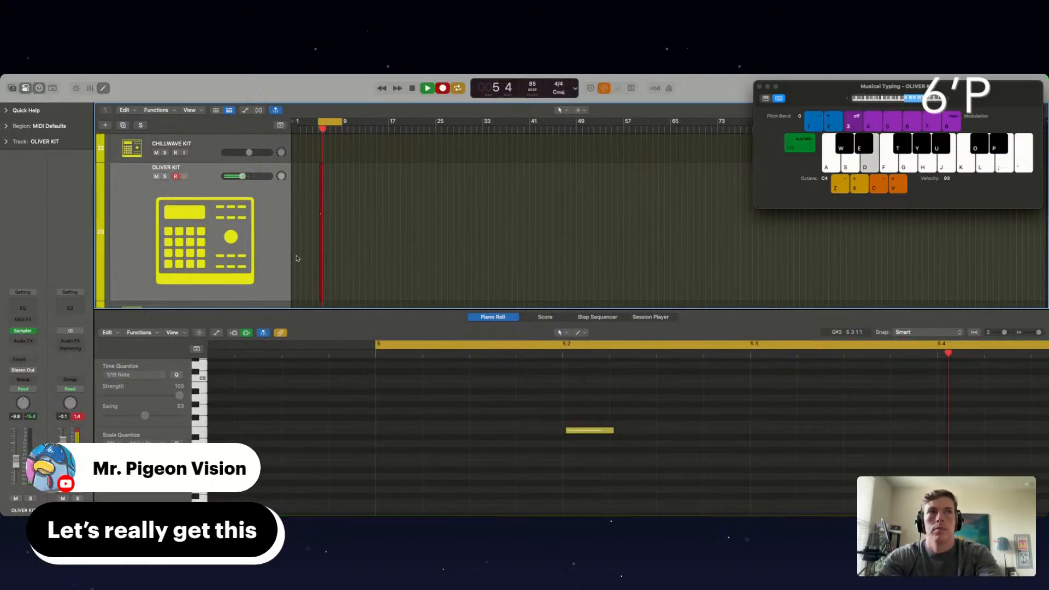
key(d)
key(space)
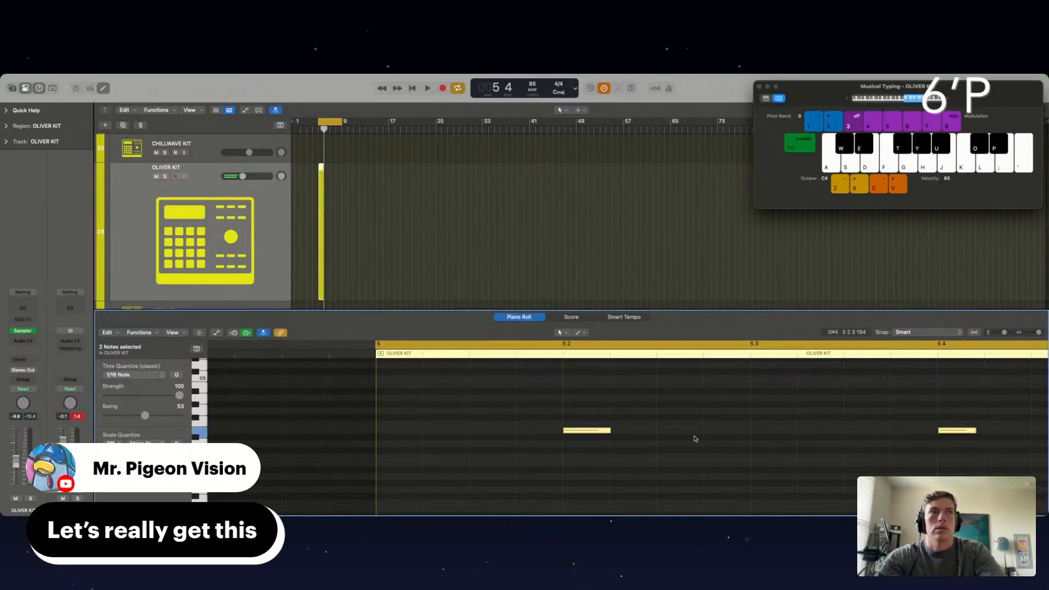
key(space)
key(d)
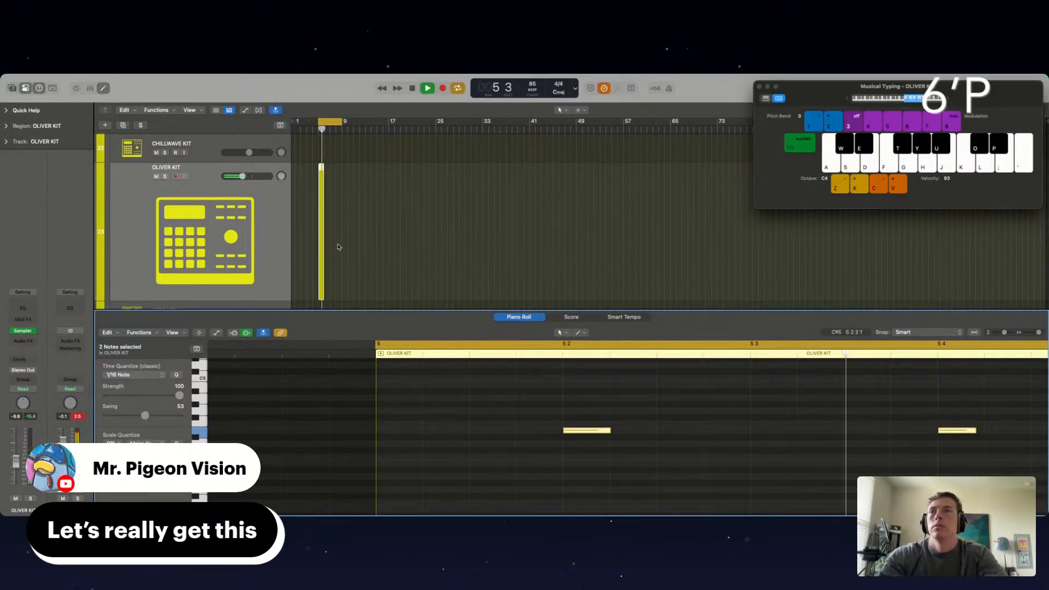
Bounce the OLIVER KIT region in place to a new track named OLIVER KIT_bip, with the source muted
scroll(340, 246, up, 5)
scroll(344, 245, left, 3)
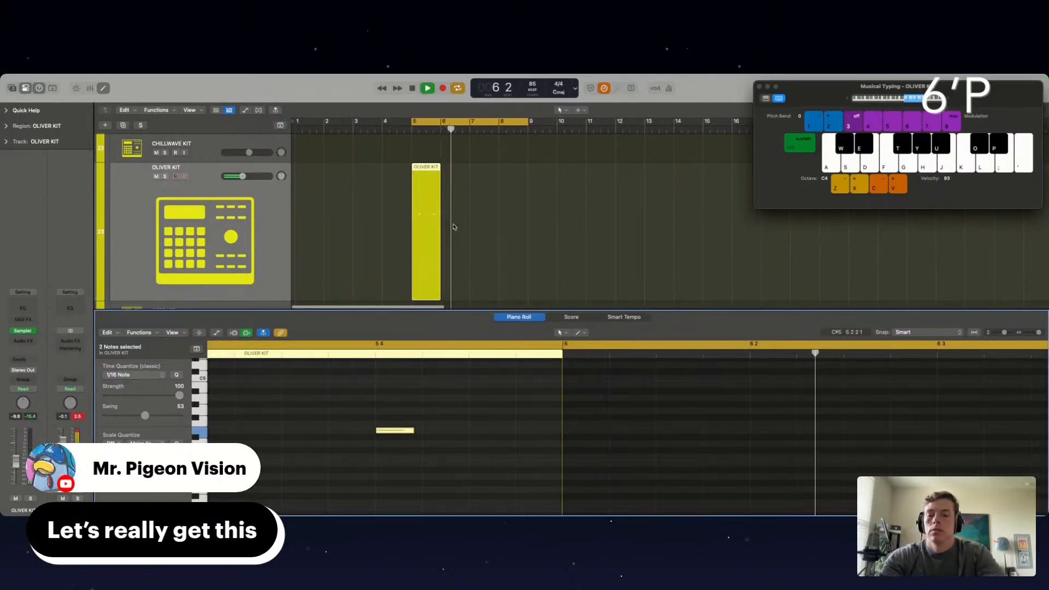
key(ctrl+b)
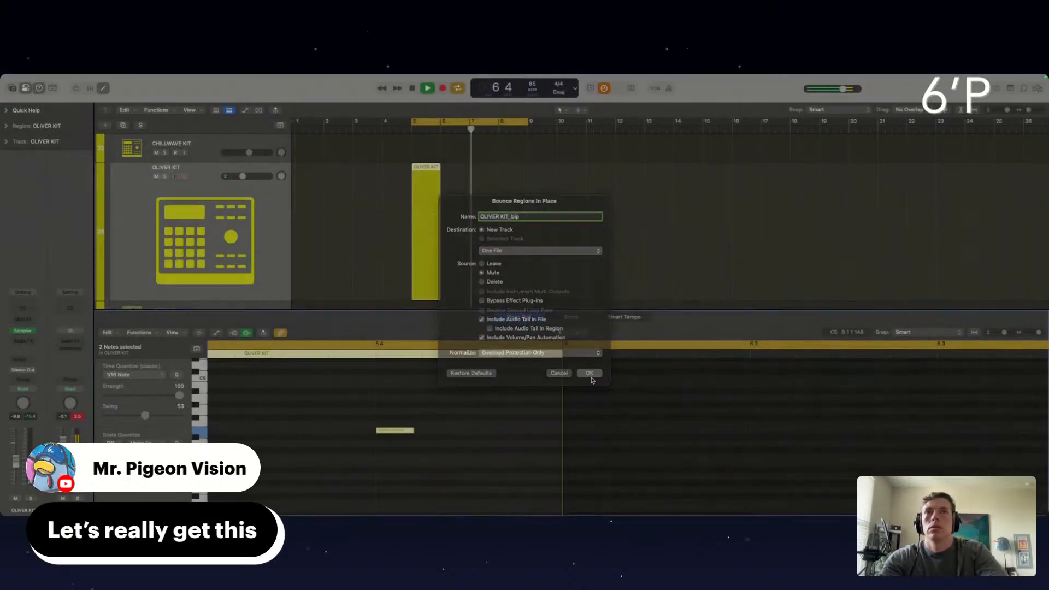
click(590, 377)
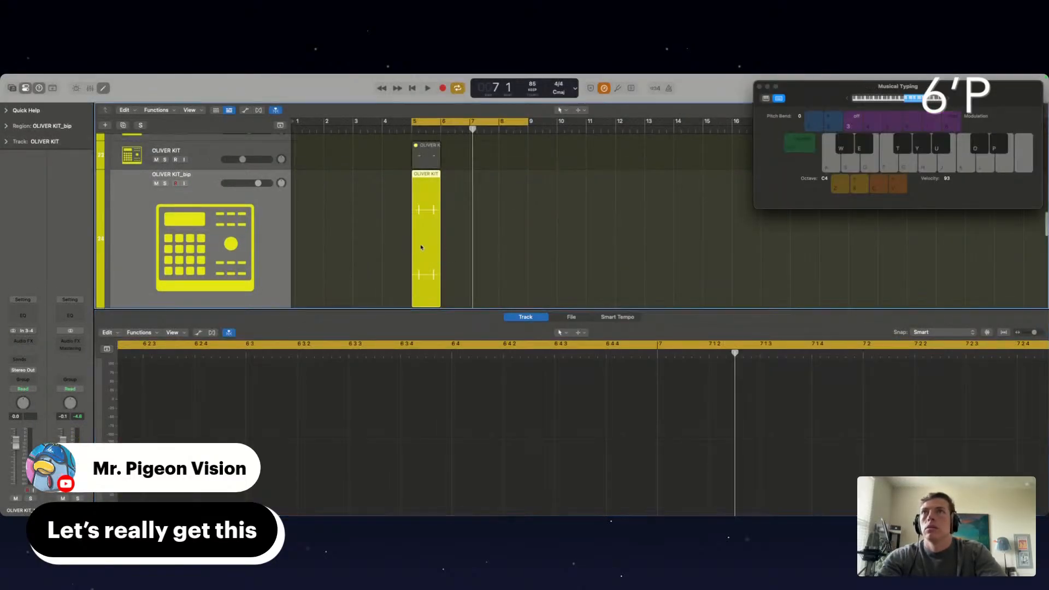
Move the OLIVER KIT_bip region to bar 1 and loop it up to bar 17
drag(415, 248, 313, 247)
drag(325, 173, 719, 176)
key(space)
scroll(713, 181, up, 7)
scroll(714, 181, down, 3)
scroll(713, 181, down, 1)
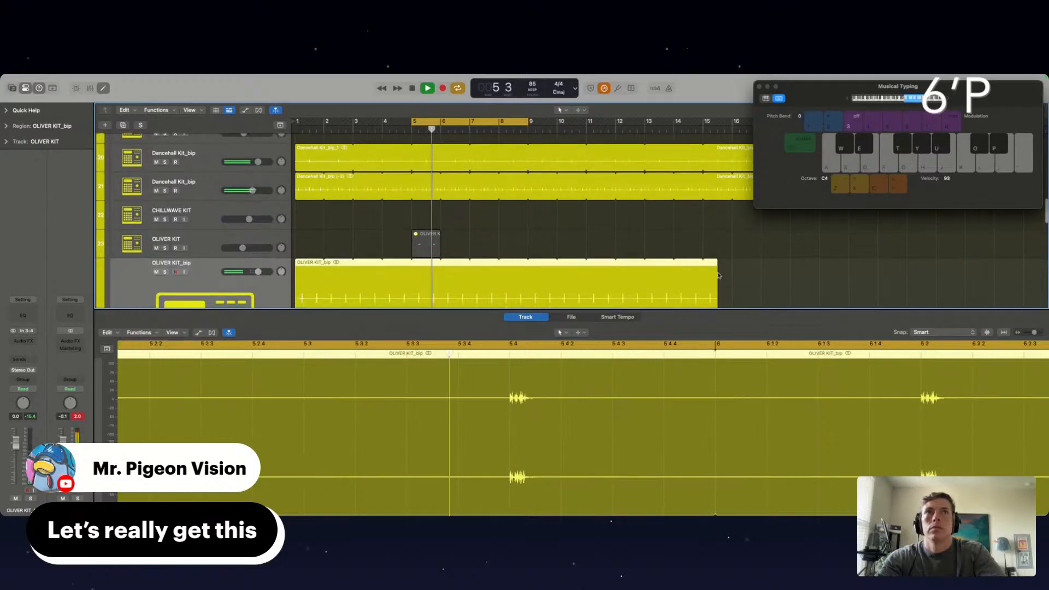
drag(716, 266, 761, 267)
Insert the Smack Attack (s) plug-in on the OLIVER KIT_bip track and load its Excitement for Drums preset
click(23, 340)
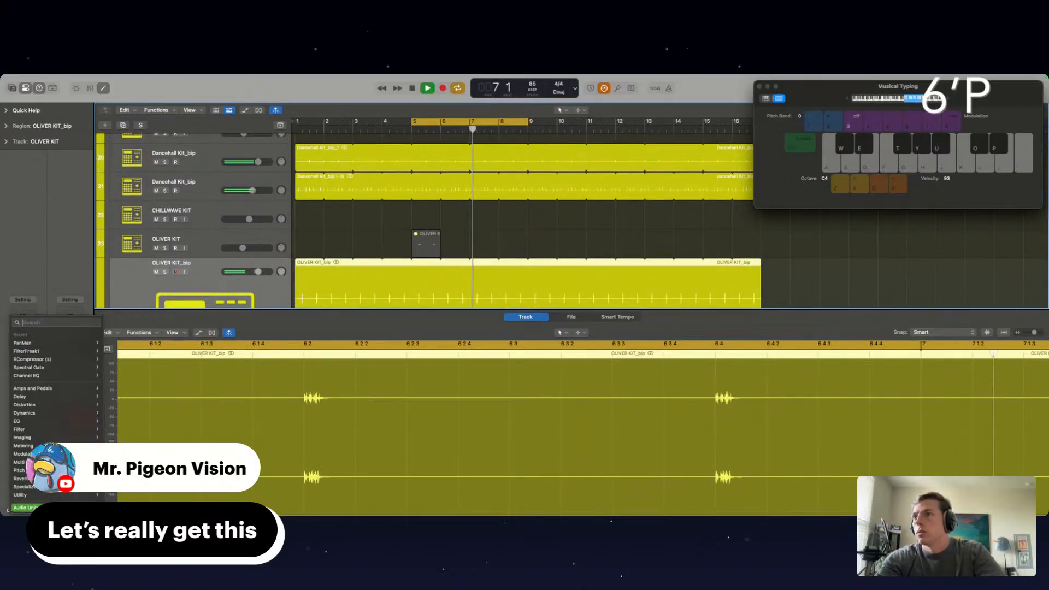
mouse_move(49, 508)
mouse_move(129, 509)
scroll(191, 509, down, 5)
scroll(191, 418, down, 10)
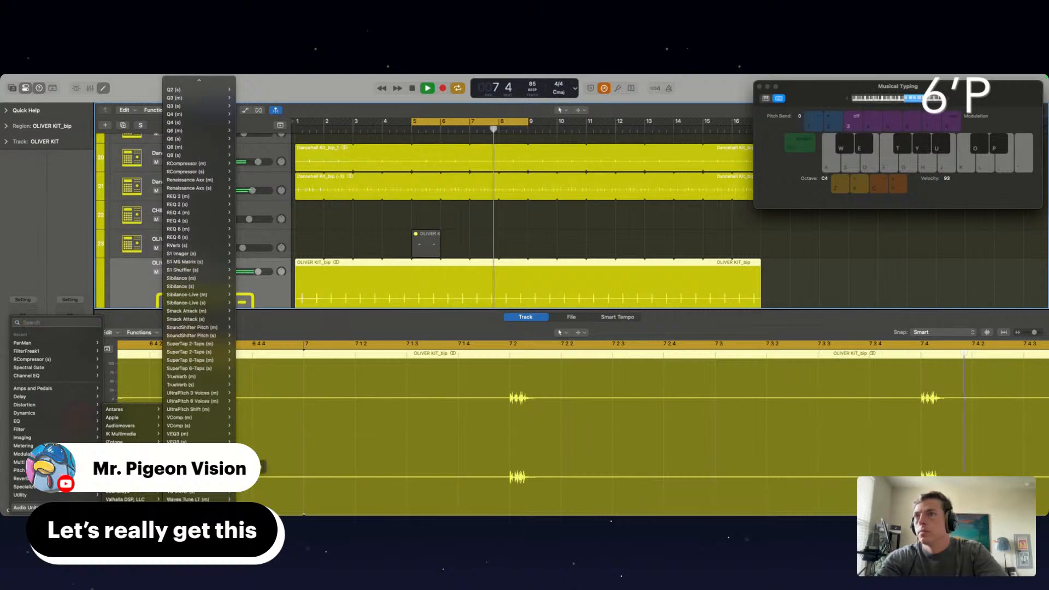
click(191, 321)
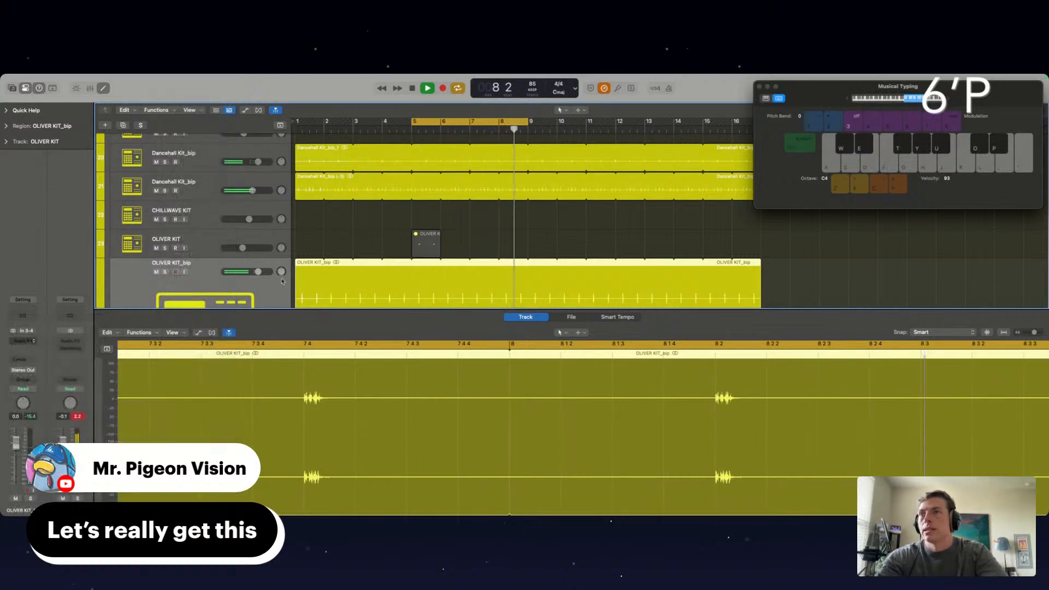
click(371, 204)
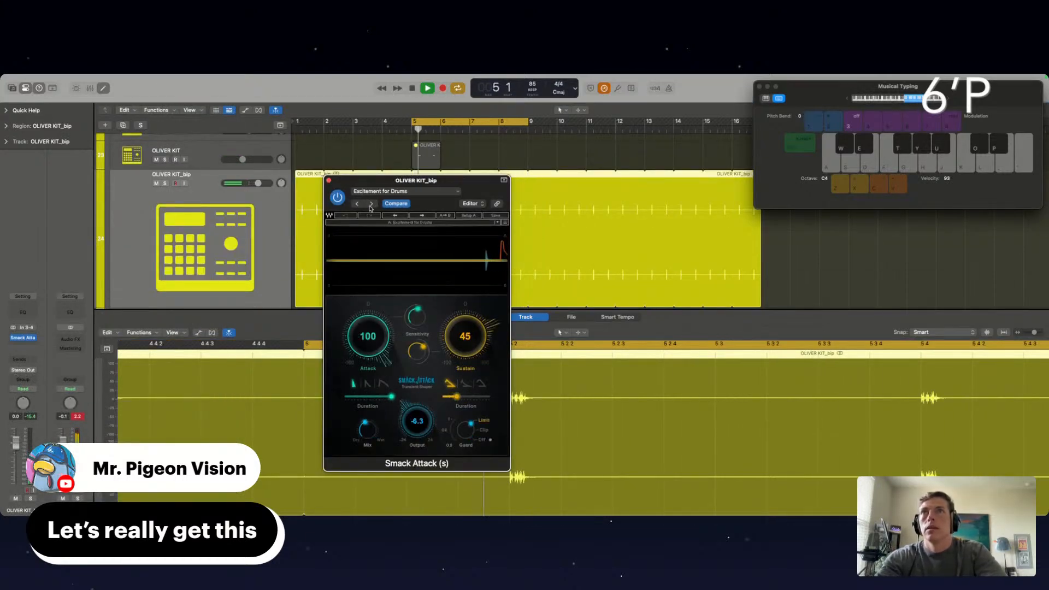
Set Smack Attack's sustain to 1 and output to about -8.1, reduce its mix, and lower the track's volume to about -5.0 dB
drag(464, 334, 460, 383)
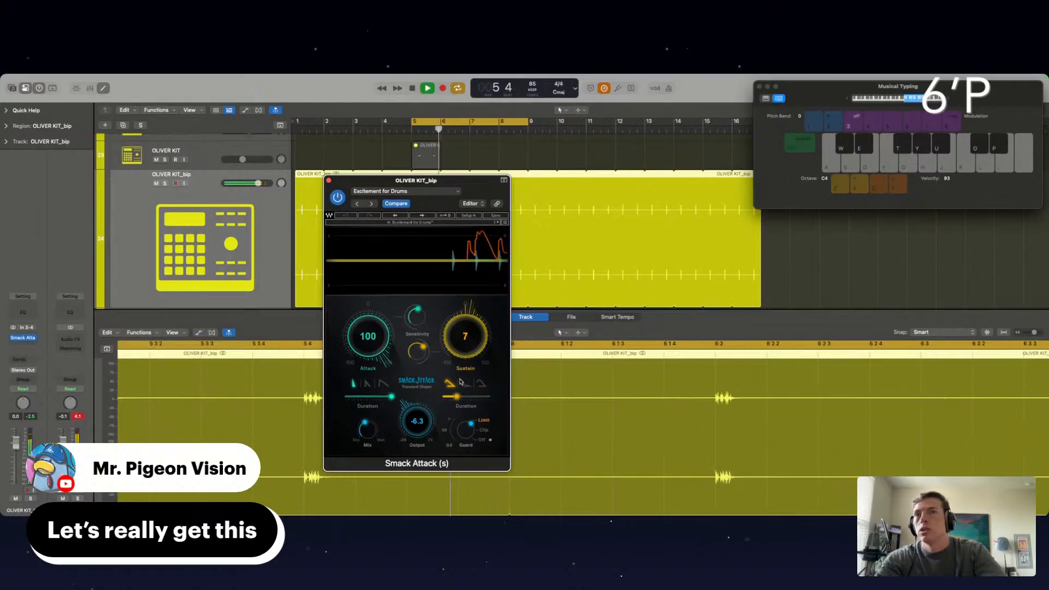
drag(414, 419, 369, 465)
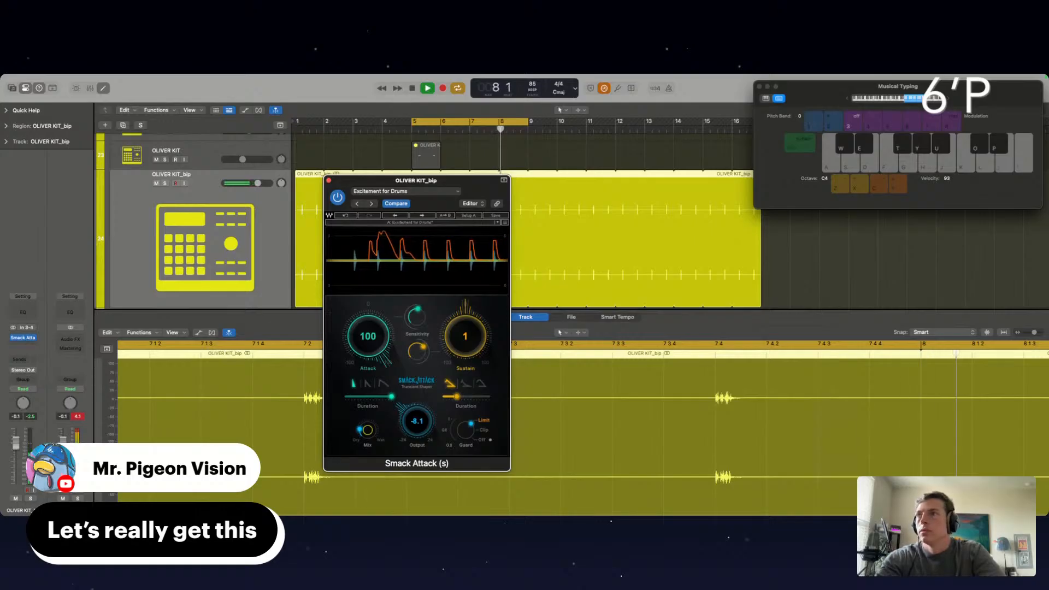
drag(16, 443, 16, 454)
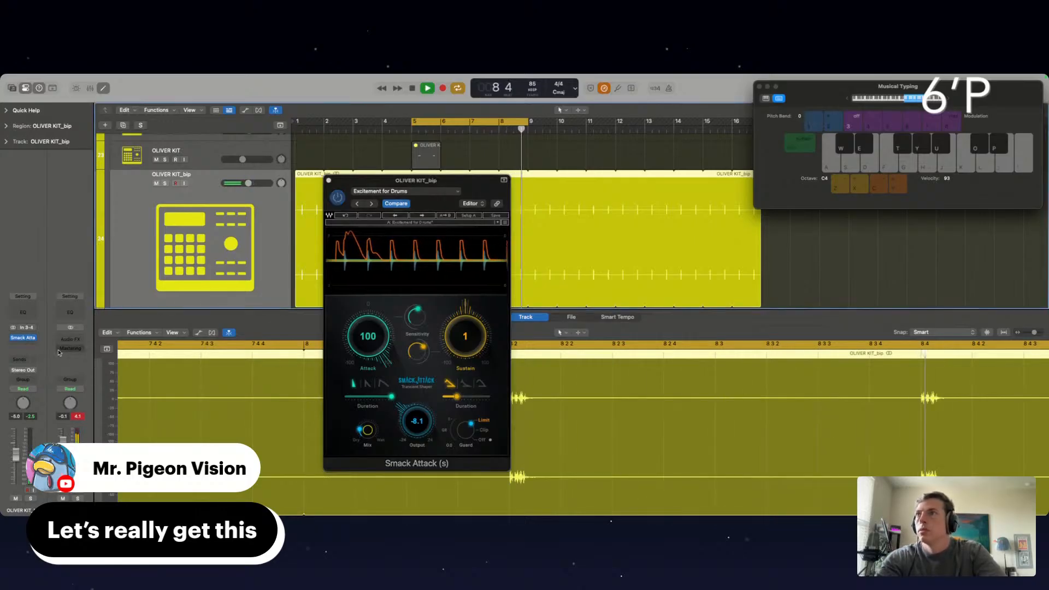
Add an Exciter after Smack Attack on OLIVER KIT_bip, set its harmonics to about +125%, and close both plug-in windows
click(16, 339)
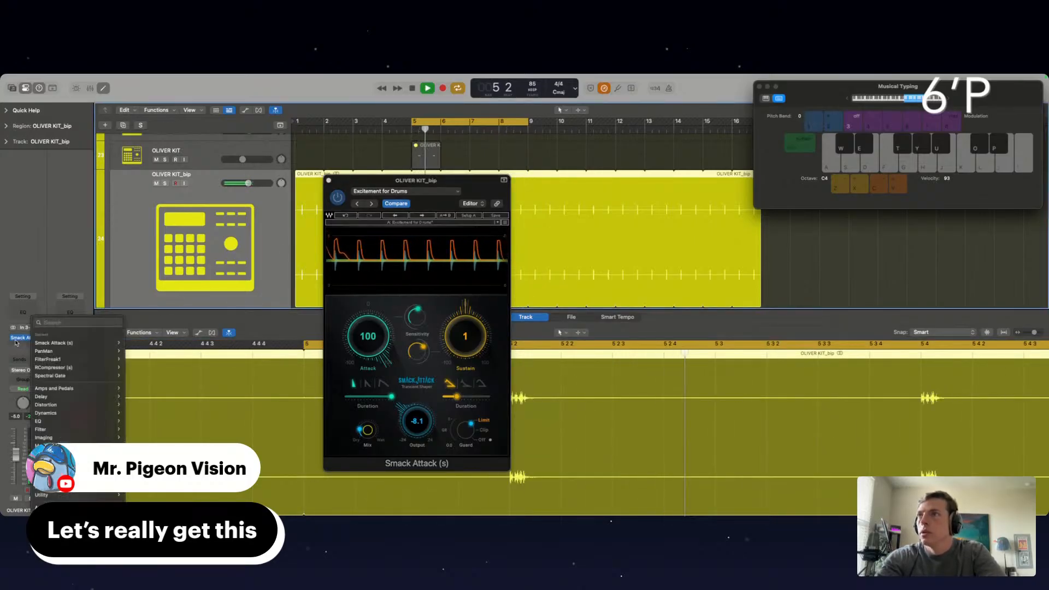
click(15, 343)
click(17, 345)
mouse_move(55, 490)
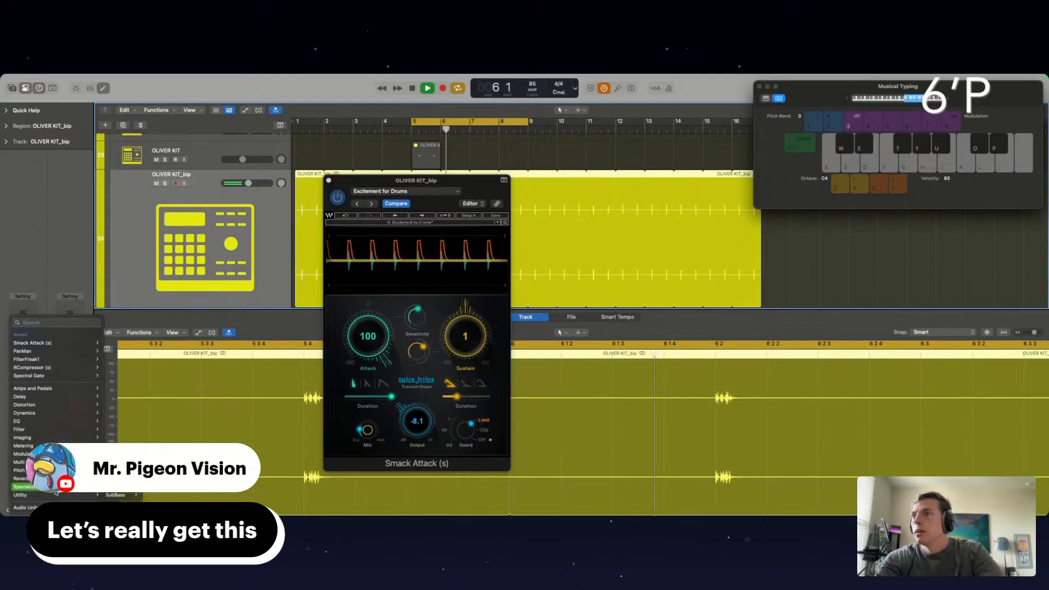
click(118, 487)
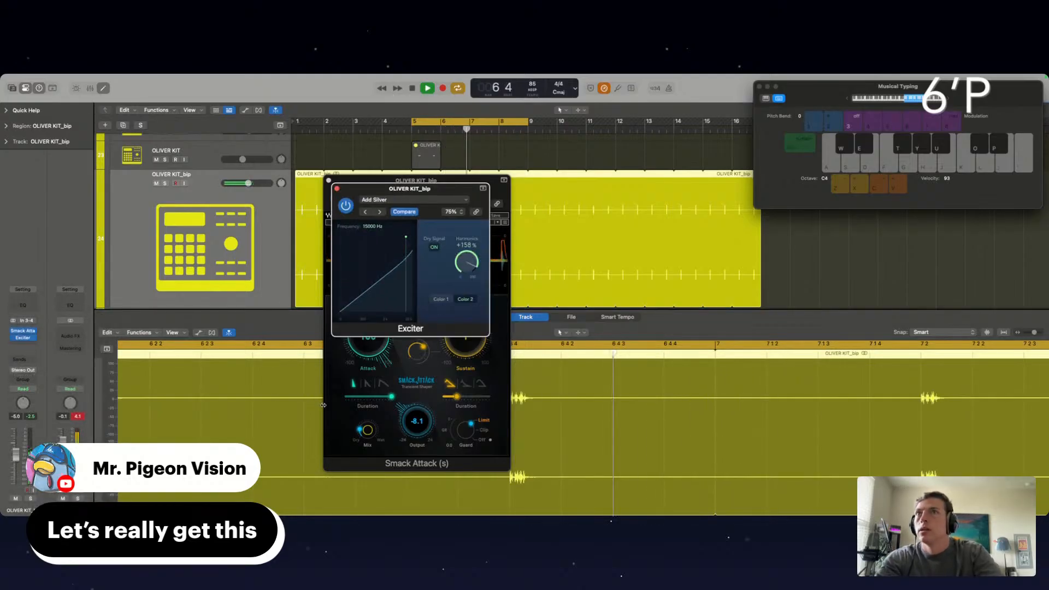
drag(464, 266, 464, 268)
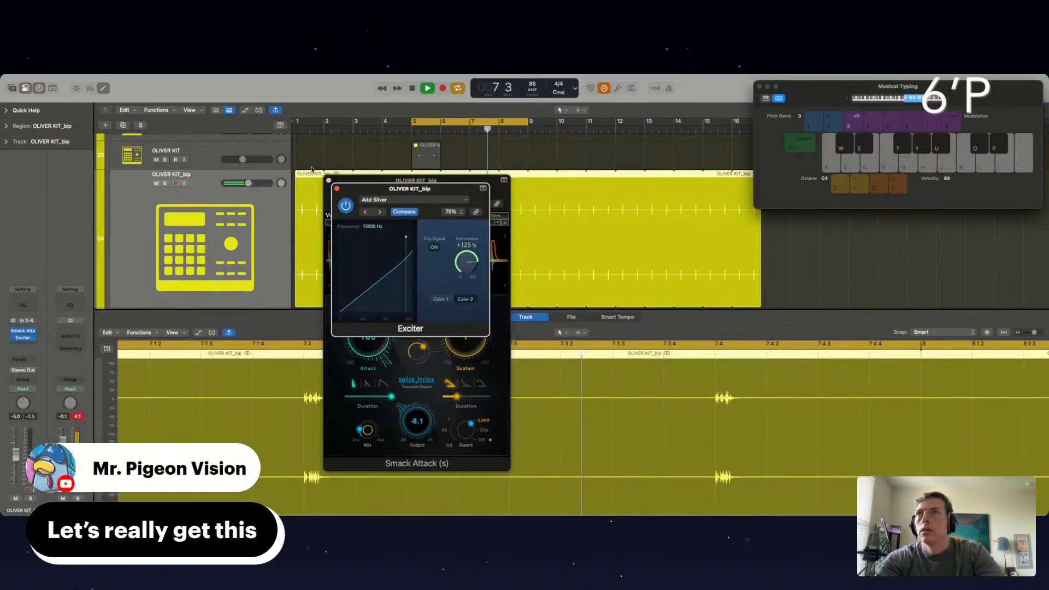
click(336, 189)
click(329, 180)
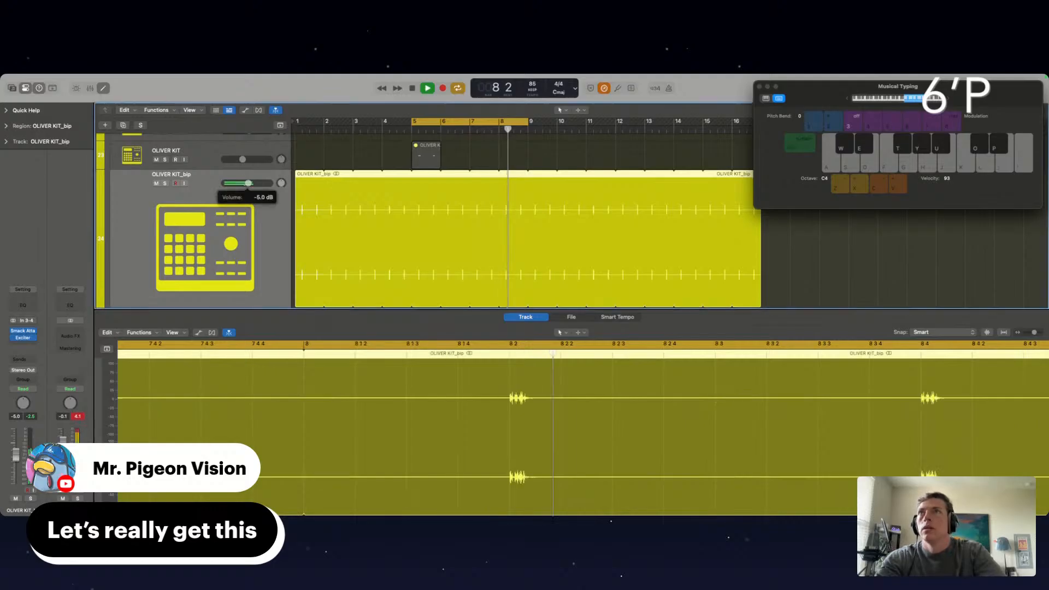
Lower the OLIVER KIT_bip volume to about -8.2 dB and hide the editor below the tracks
drag(245, 183, 239, 188)
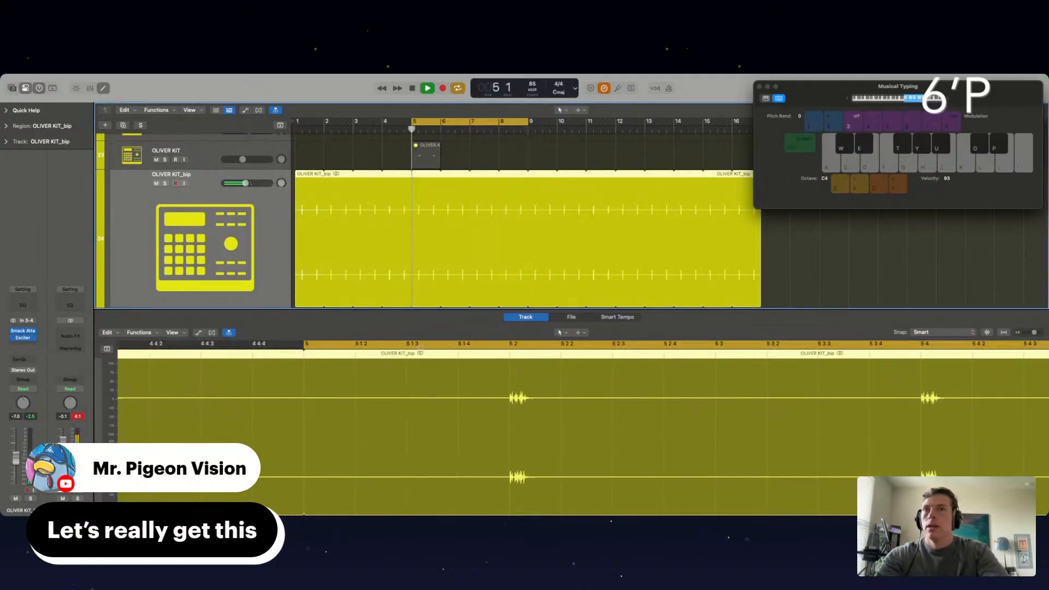
key(e)
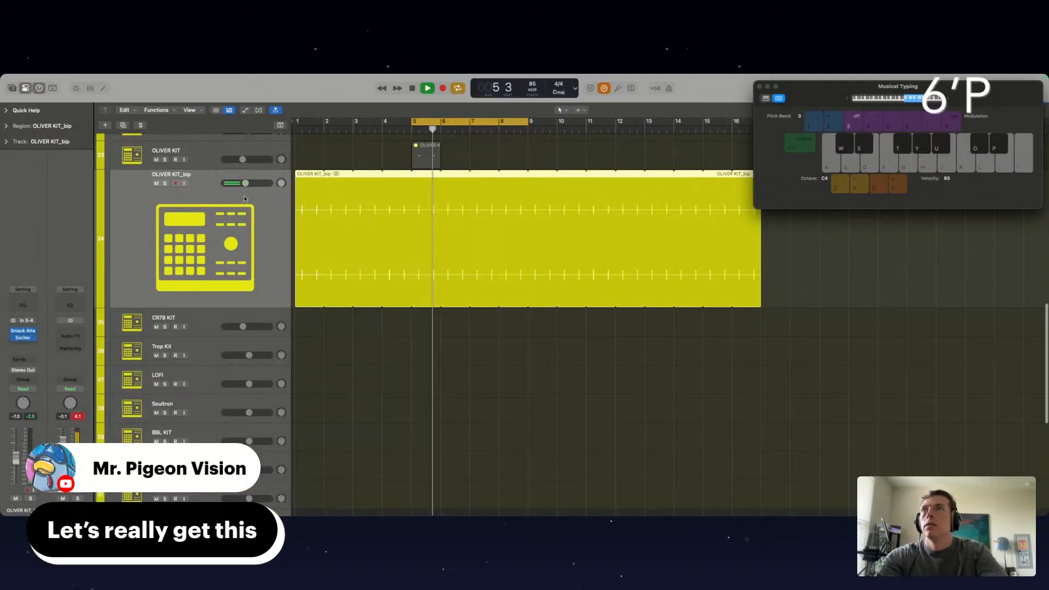
drag(246, 183, 244, 183)
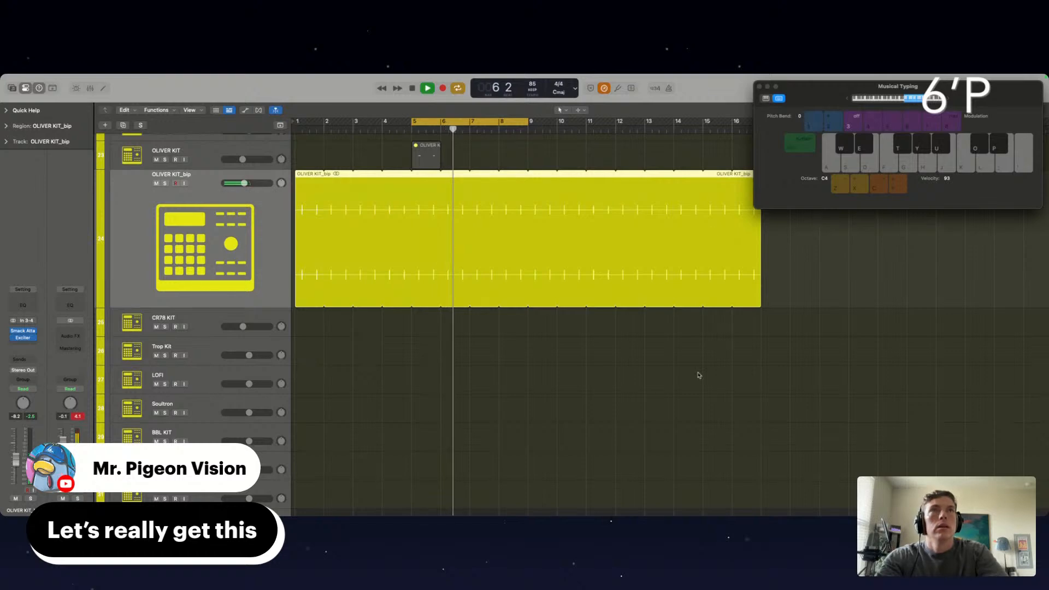
Select the Trop Kit track and audition its samples over the looping beat in progressively lower octaves
scroll(698, 374, up, 2)
click(203, 362)
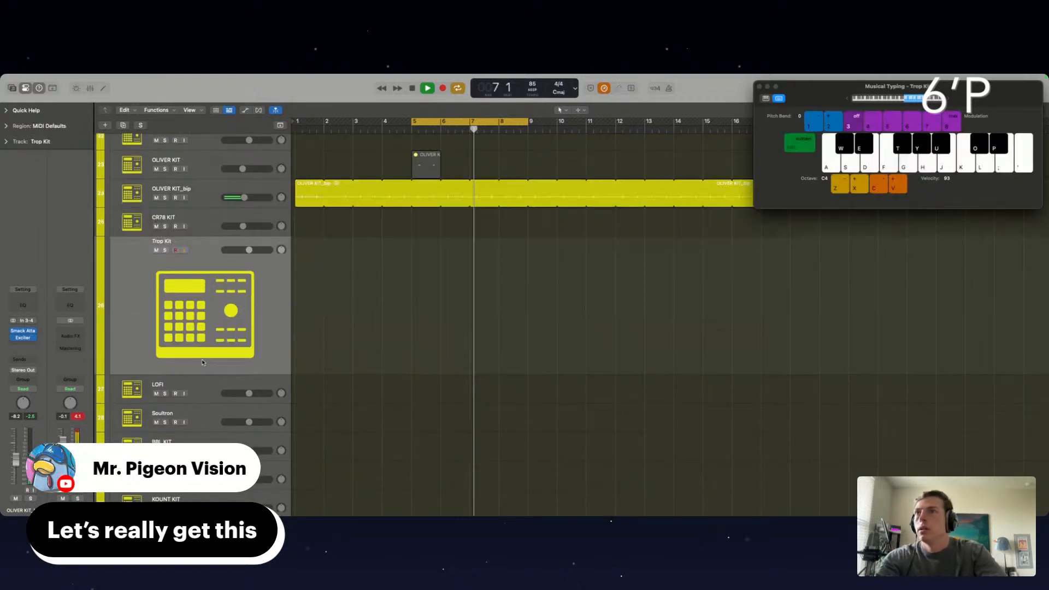
key(z)
key(z)
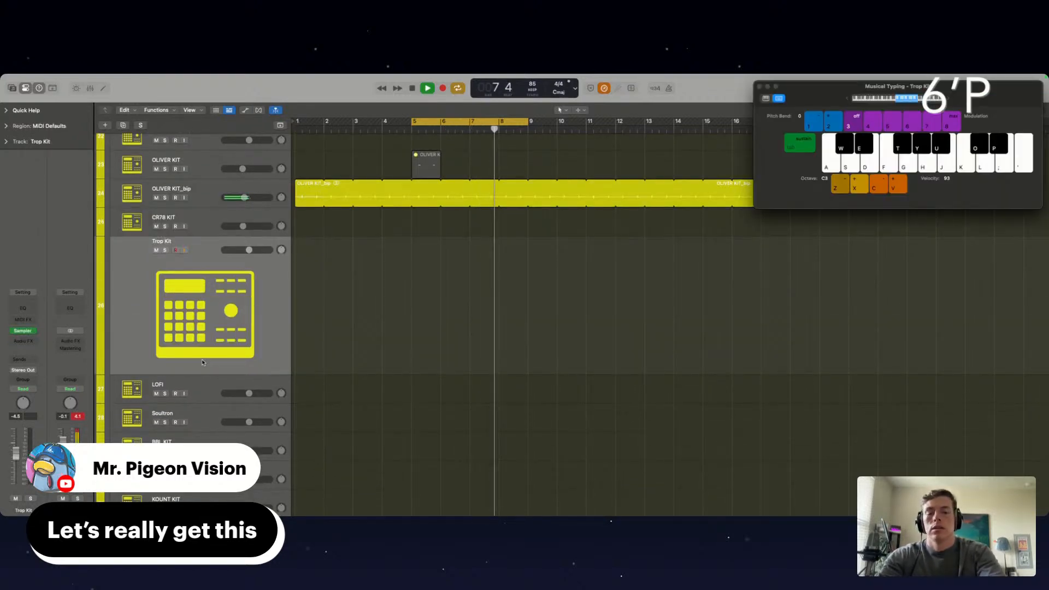
key(g)
key(z)
key(g)
key(z)
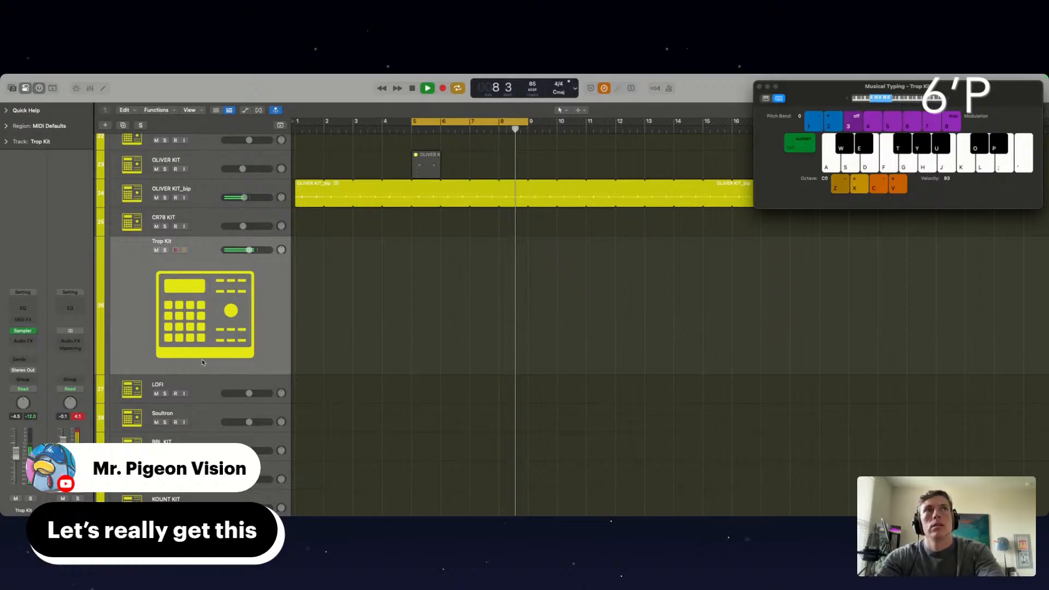
key(f)
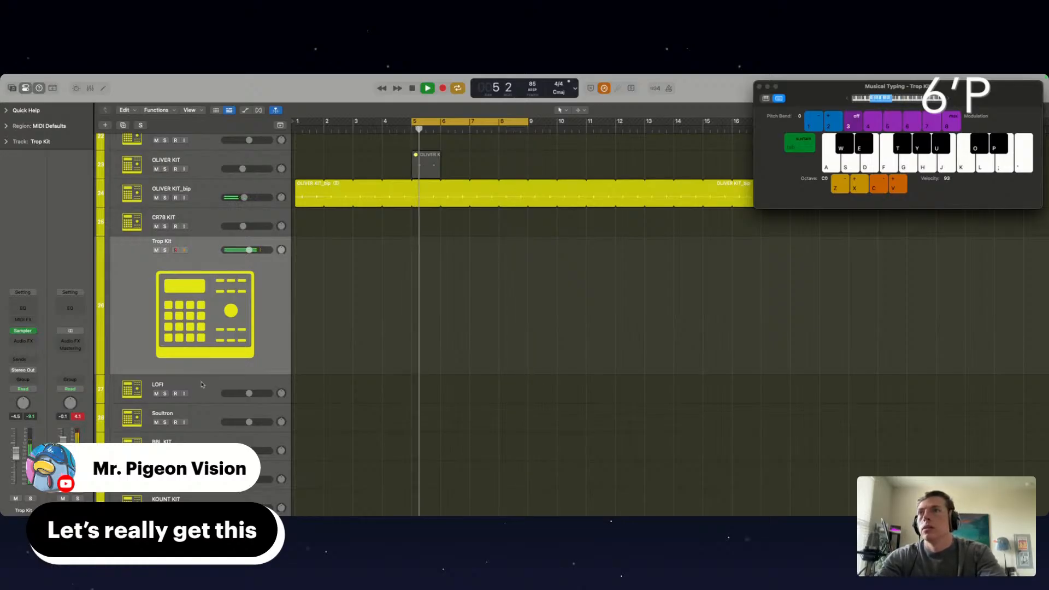
Select the LOFI kit track and audition its samples across several octaves over the looping beat
click(203, 384)
key(g)
key(j)
key(x)
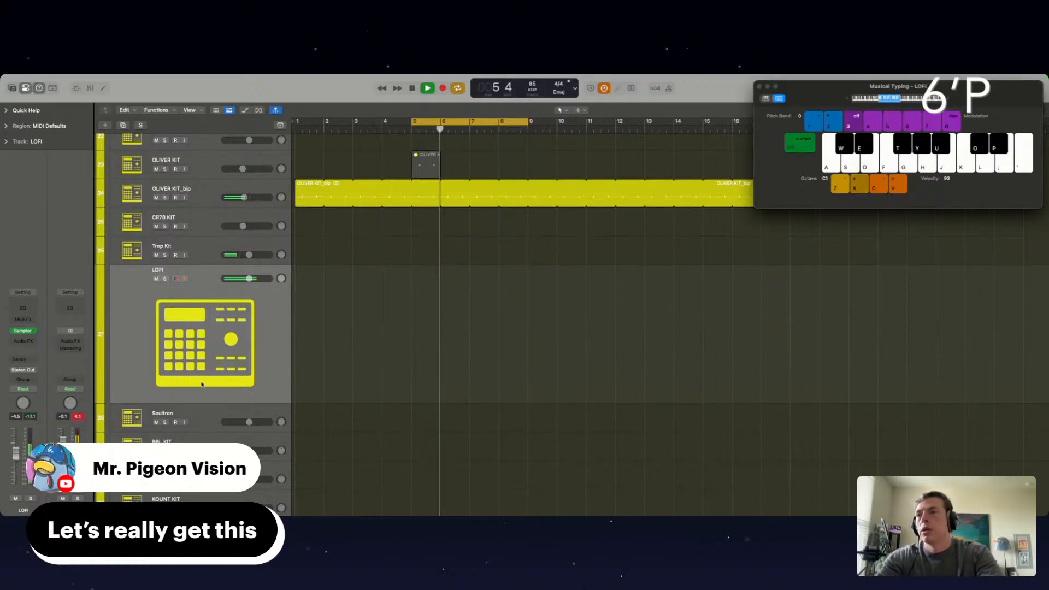
key(x)
key(j)
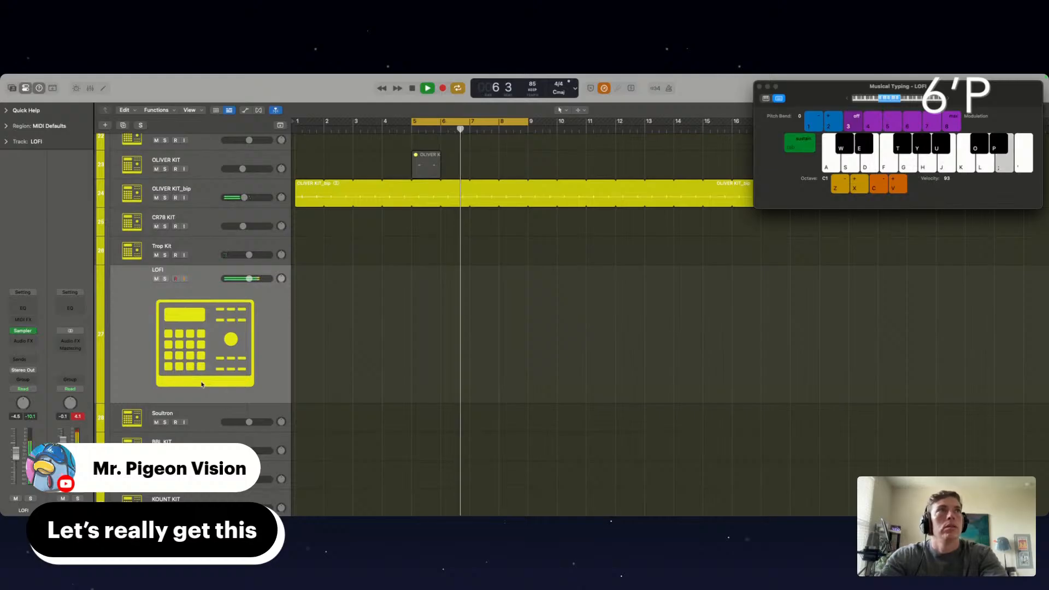
key(k)
key(l)
key(h)
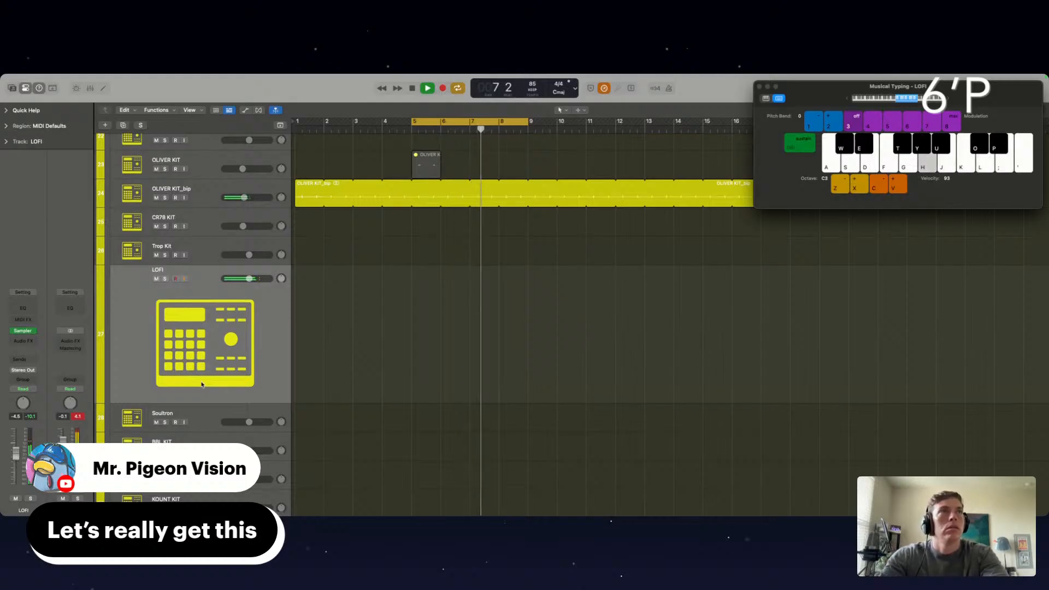
key(g)
key(f)
key(x)
key(d)
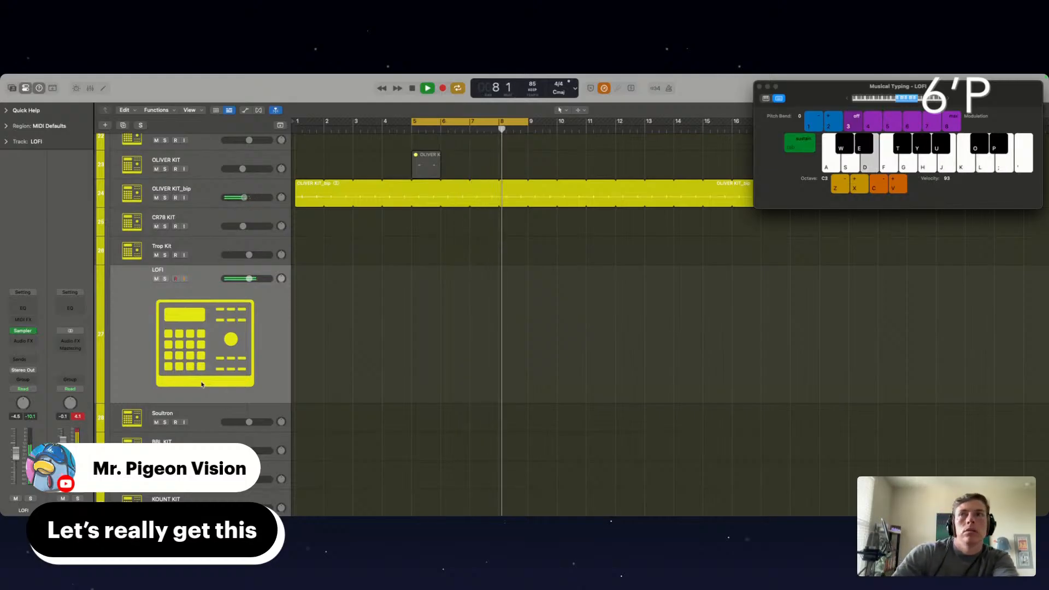
Select the Soultron kit track and audition its samples across different octaves while the beat plays
click(201, 409)
key(f)
key(f)
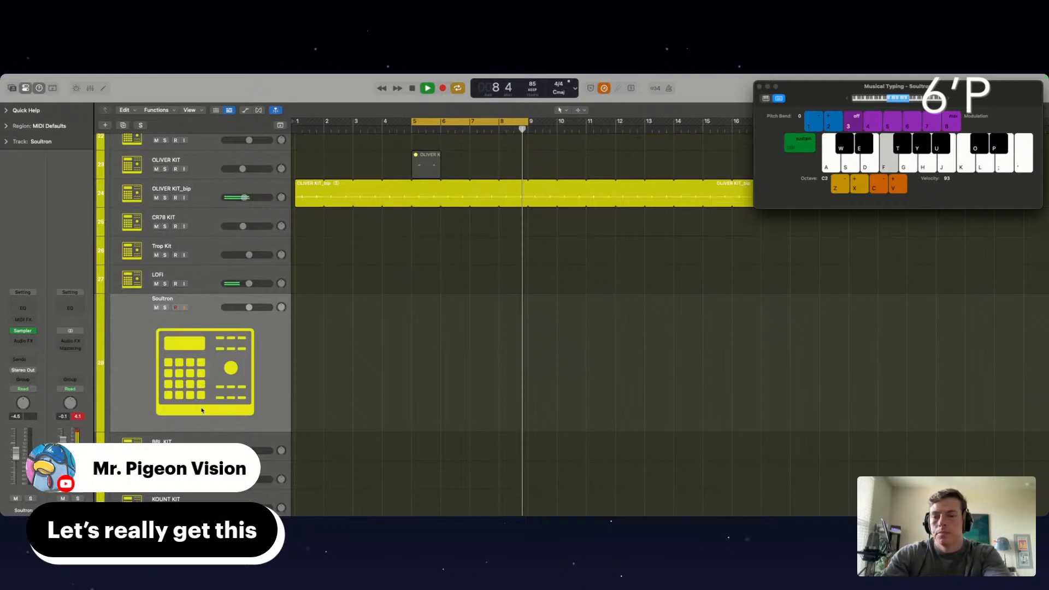
key(g)
key(h)
key(f)
key(g)
key(x)
key(h)
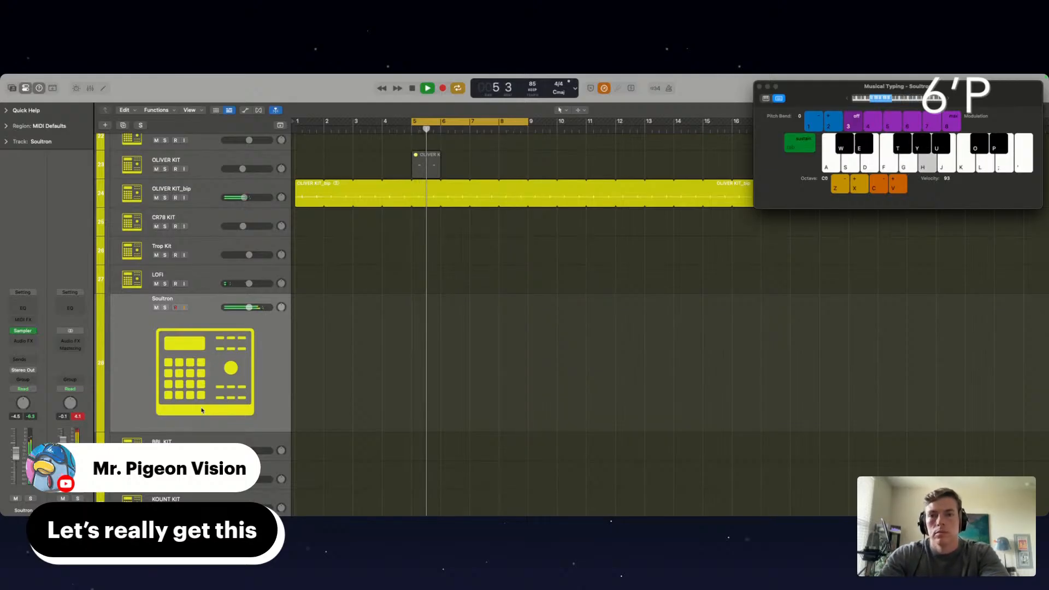
key(k)
key(h)
key(j)
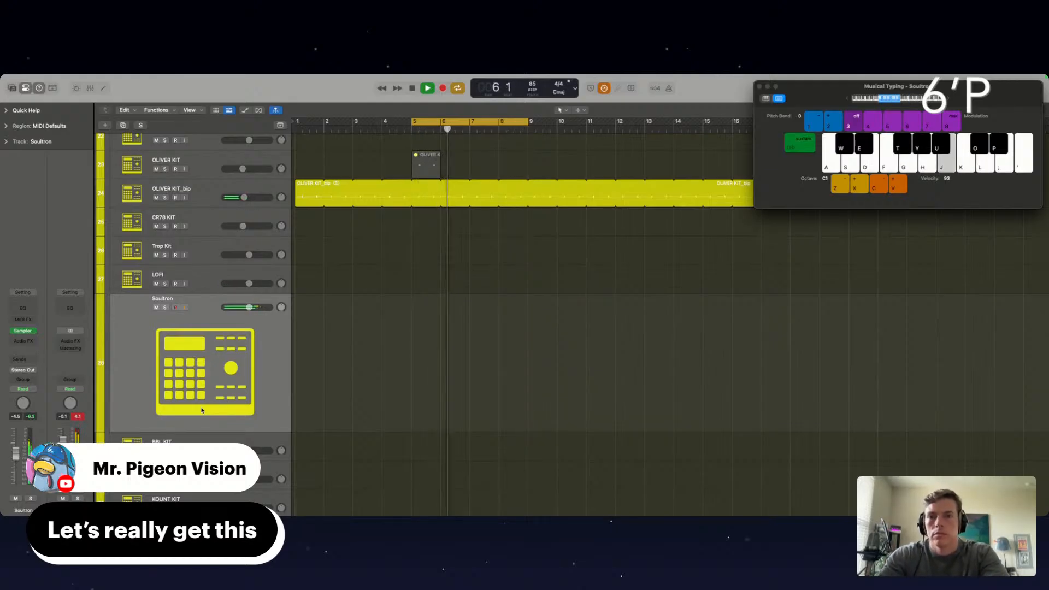
key(z)
key(j)
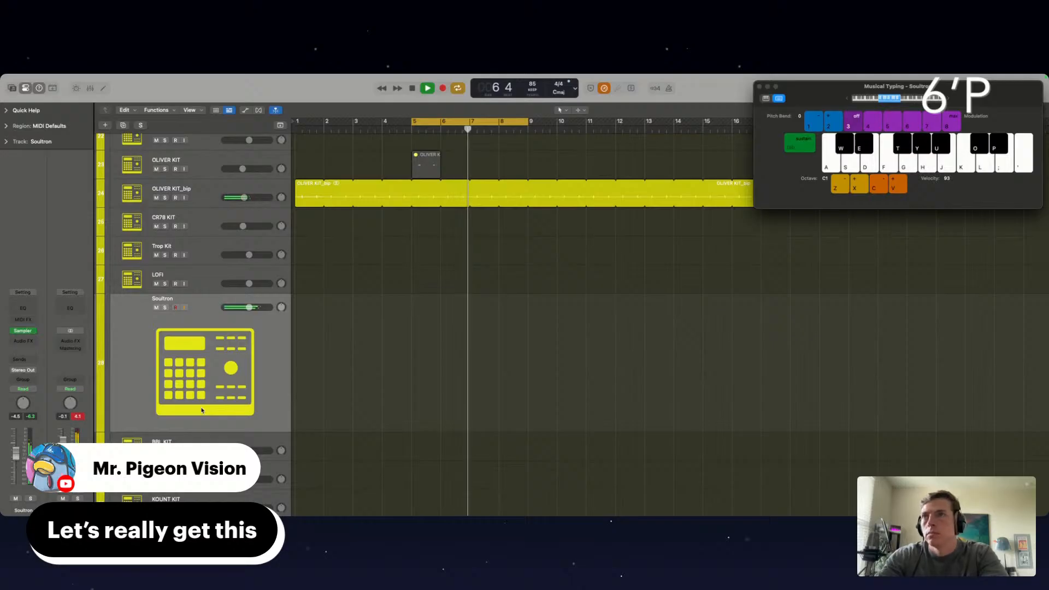
key(j)
key(g)
Select the BBL KIT track and audition its samples in lower and higher octaves over the loop
key(g)
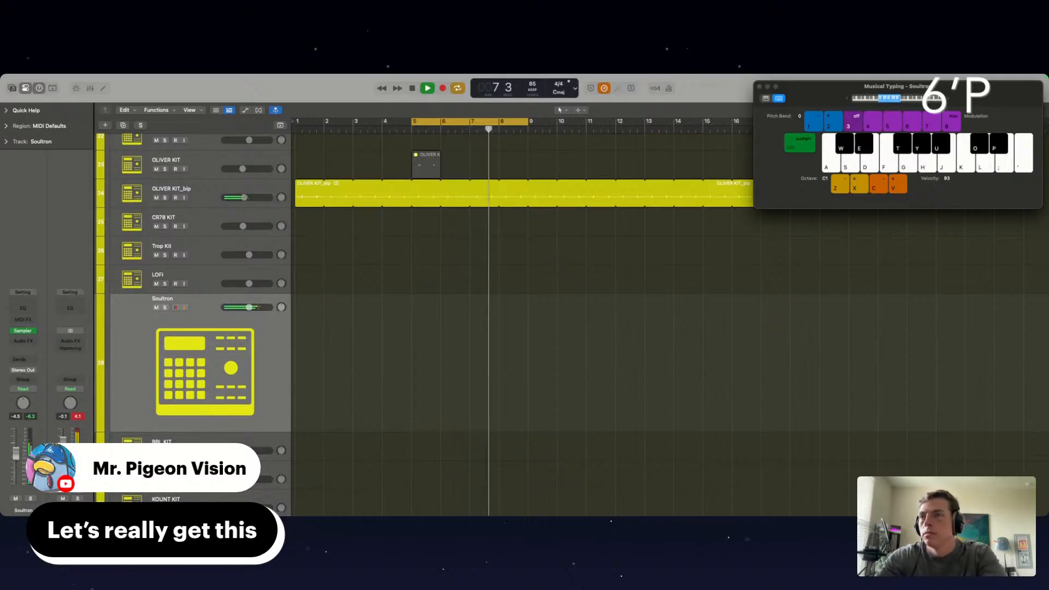
key(f)
key(Down)
key(g)
key(h)
key(z)
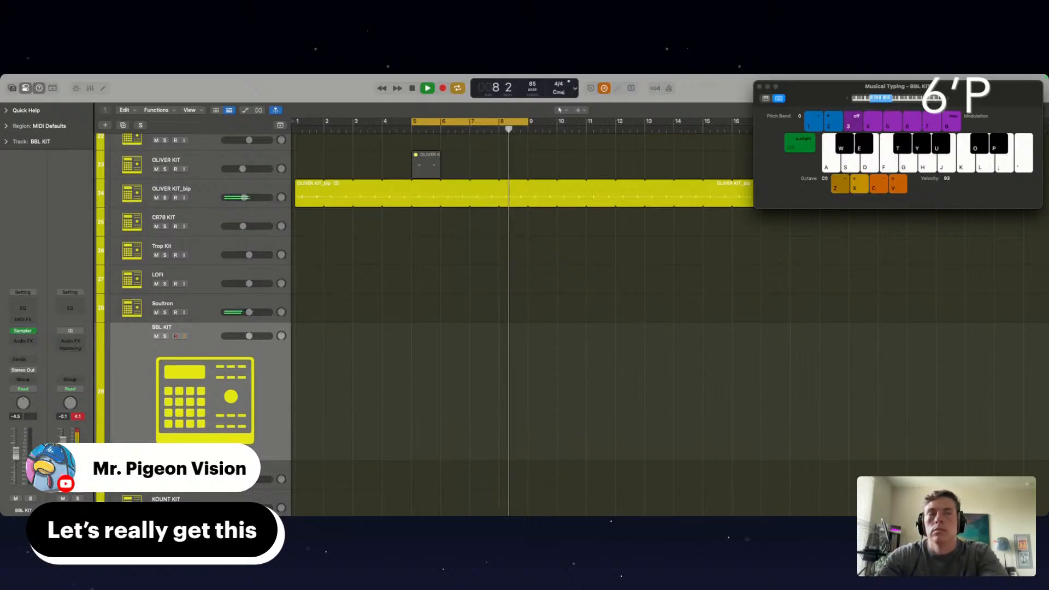
key(j)
key(h)
key(f)
key(d)
key(x)
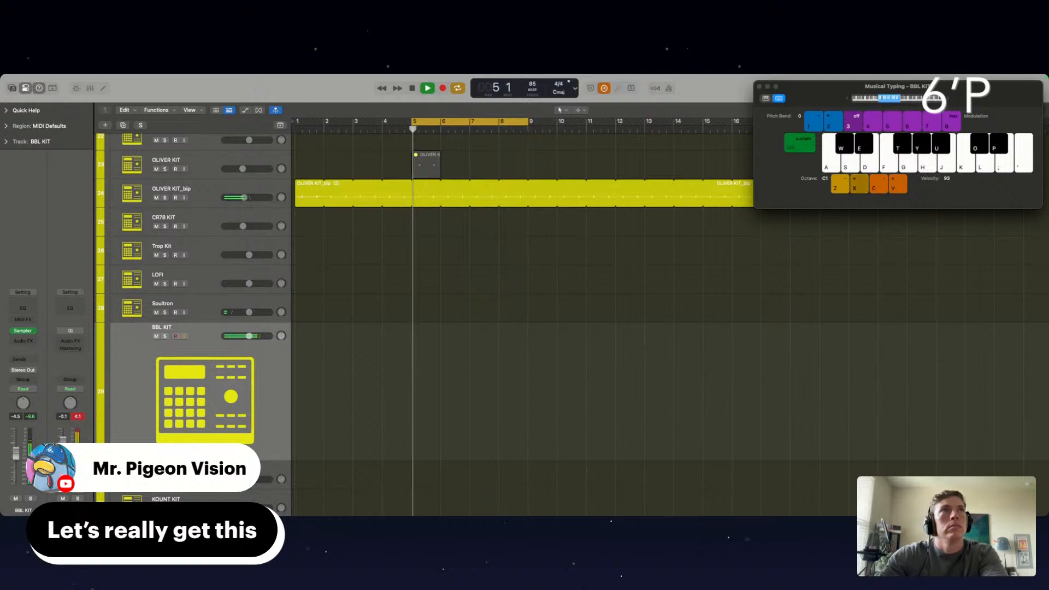
key(s)
key(f)
key(h)
key(j)
key(g)
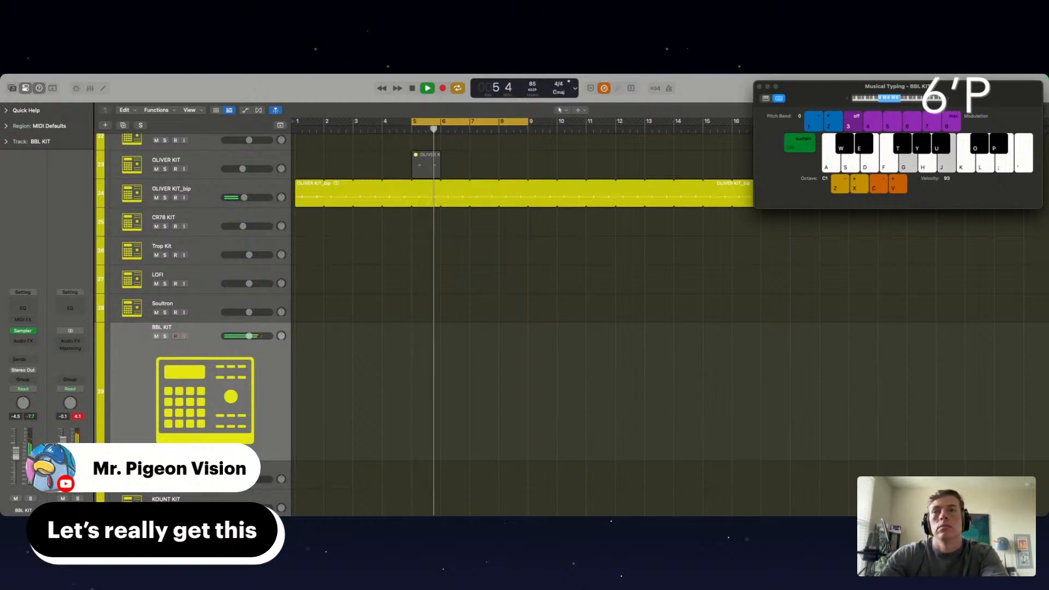
Select the UK RAP KIT track and audition its samples across low octaves against the playing beat
key(Down)
key(g)
key(h)
key(j)
key(z)
key(g)
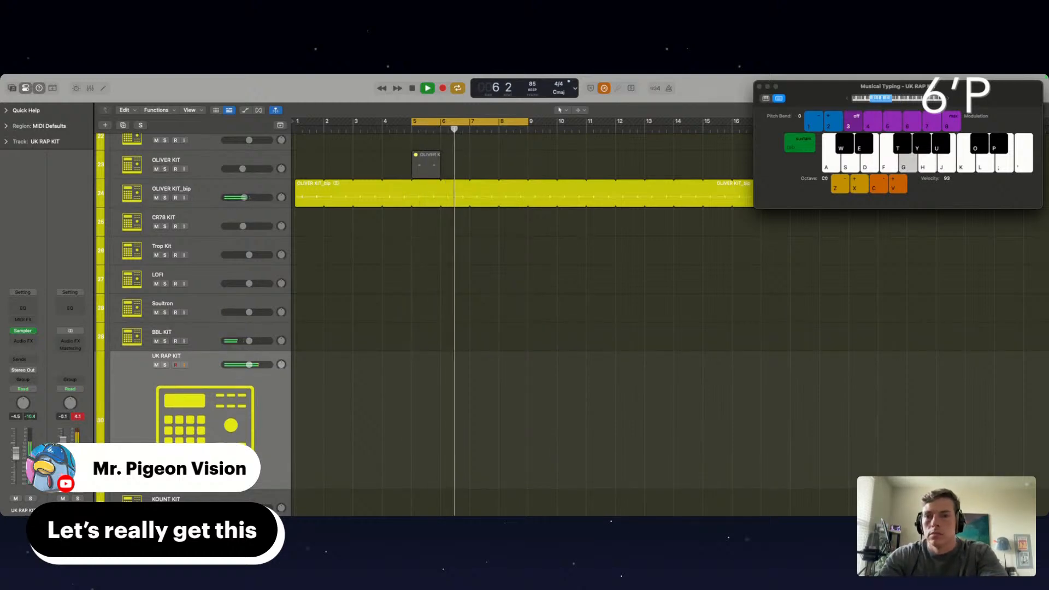
key(h)
key(f)
key(d)
key(f)
key(d)
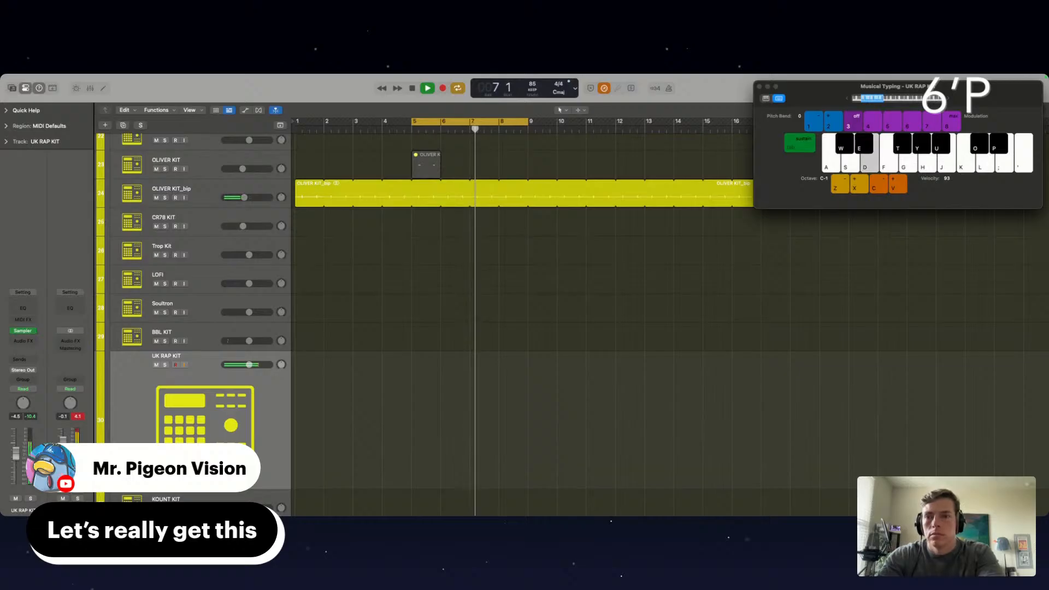
key(f)
key(g)
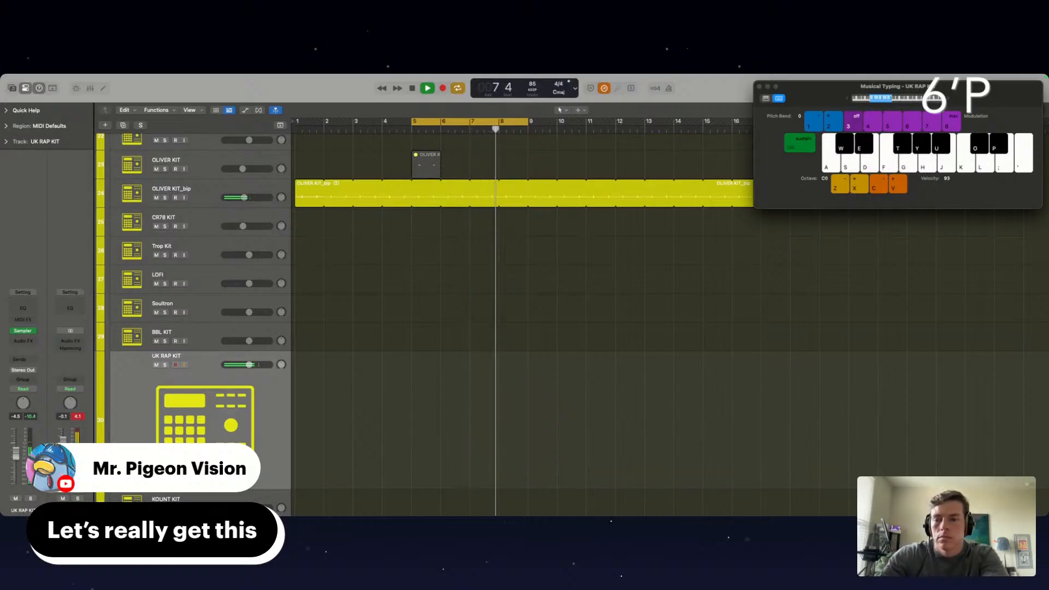
key(h)
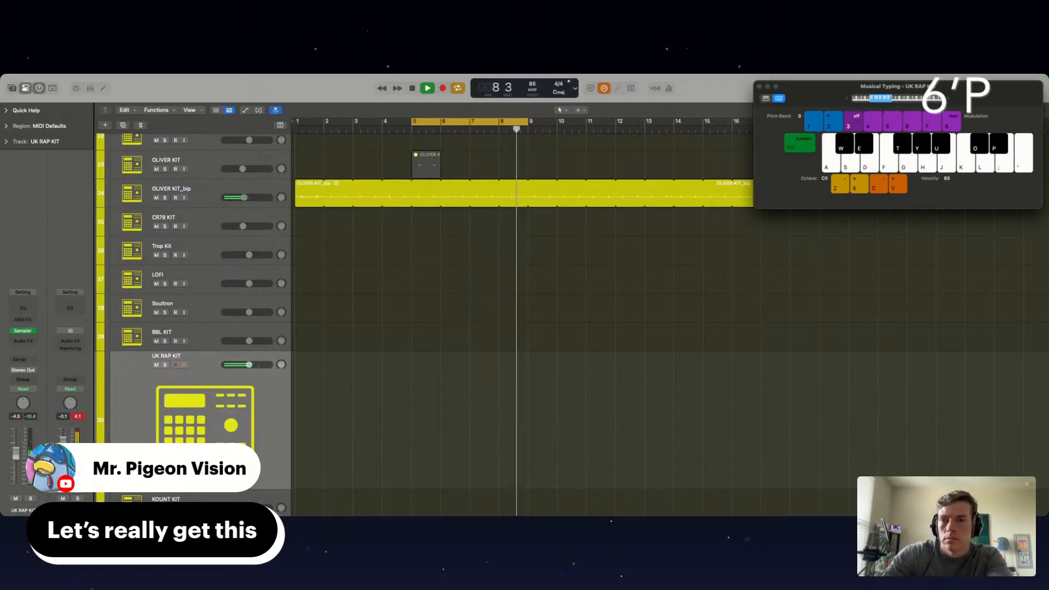
key(j)
key(g)
Select the KOUNT KIT track and try out its samples and short hit patterns over the looping beat
key(Down)
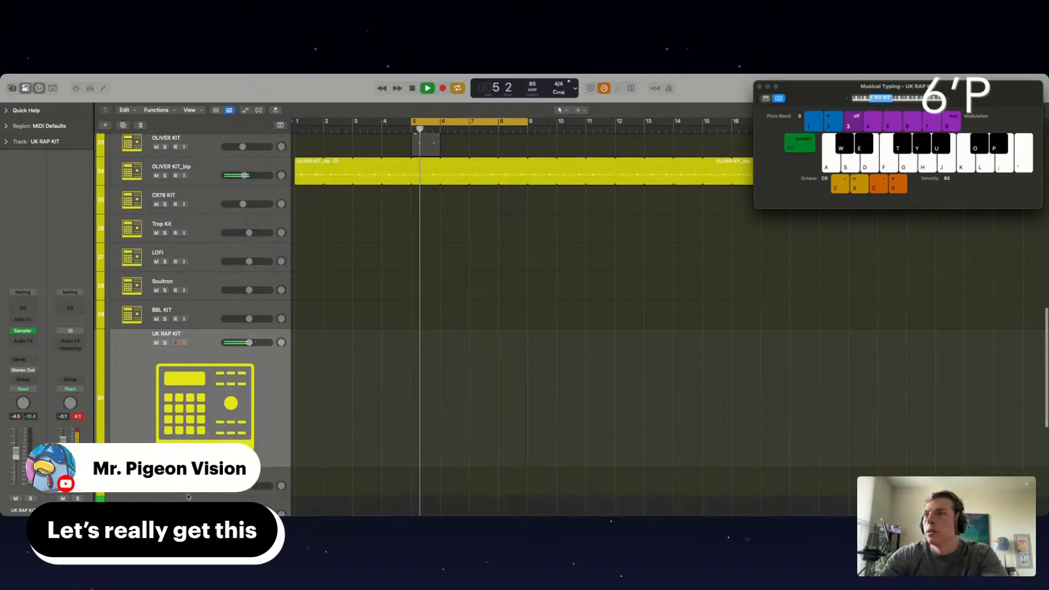
key(g)
key(h)
key(h)
key(f)
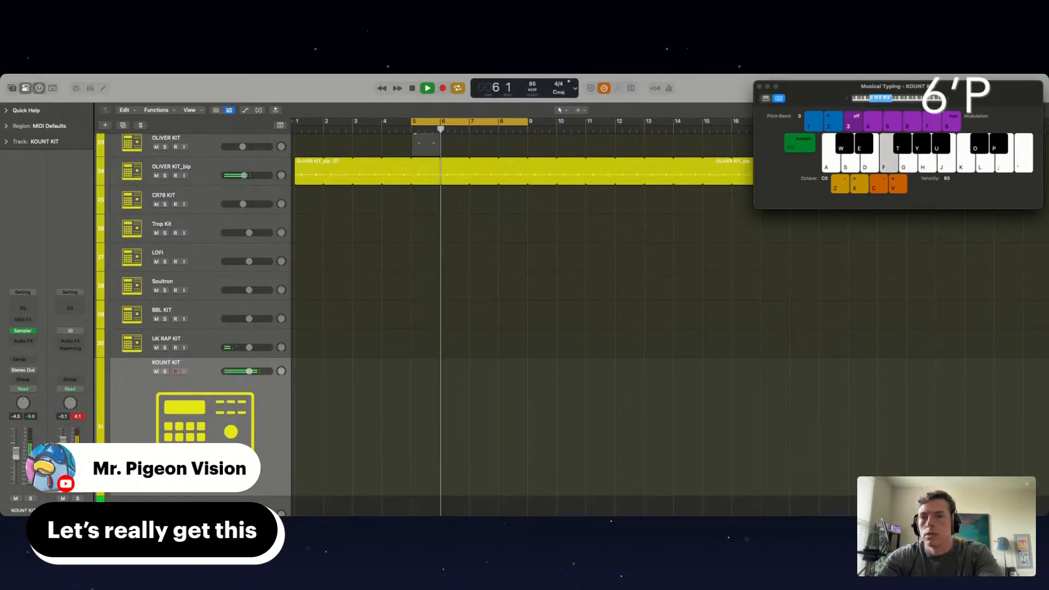
key(h)
key(h)
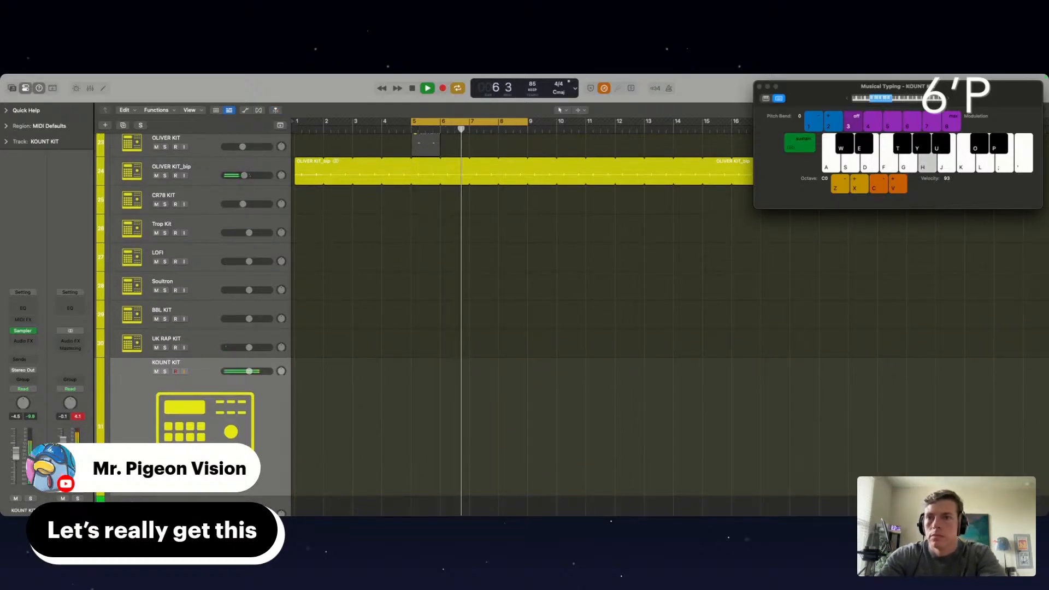
key(d)
key(d)
key(e)
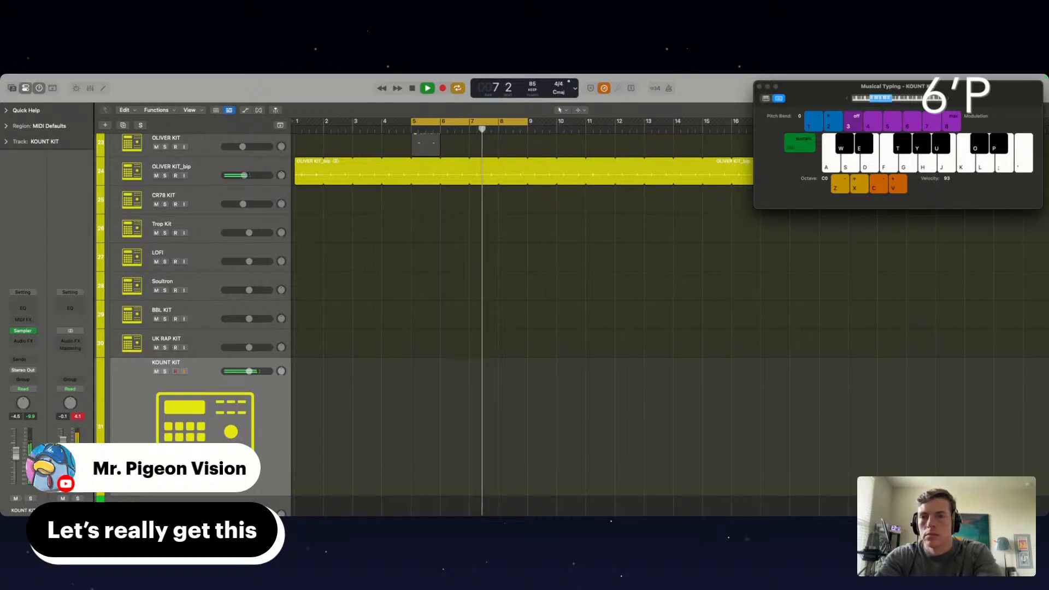
key(s)
key(d)
key(s)
key(d)
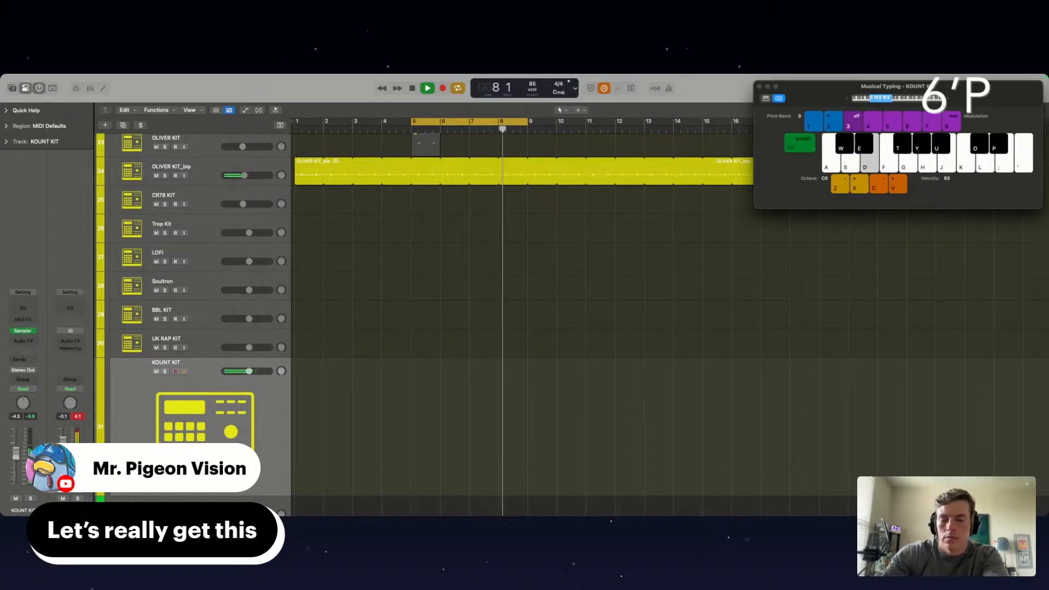
key(a)
key(d)
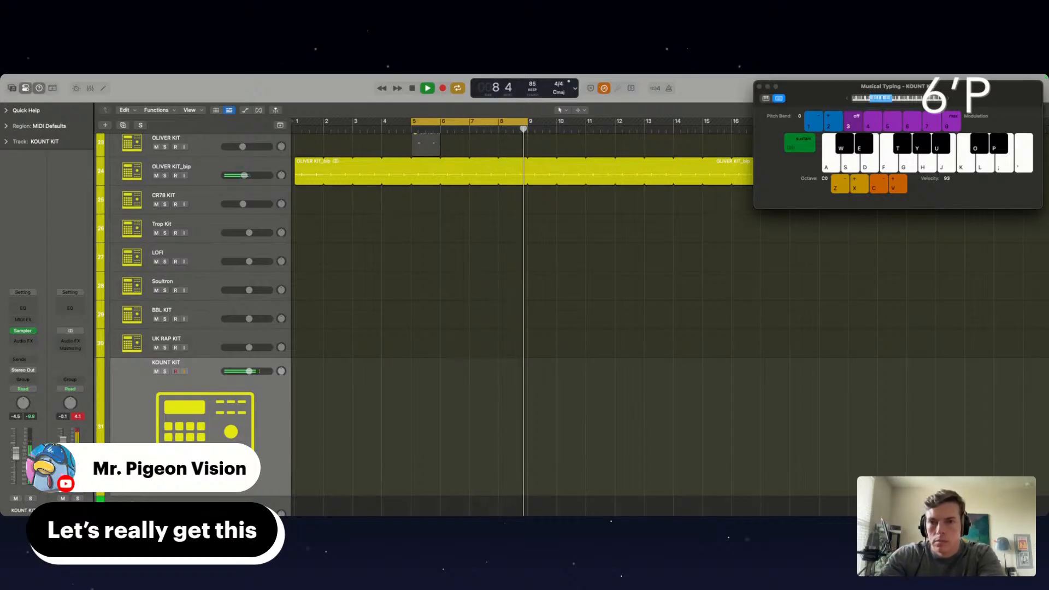
key(f)
key(s)
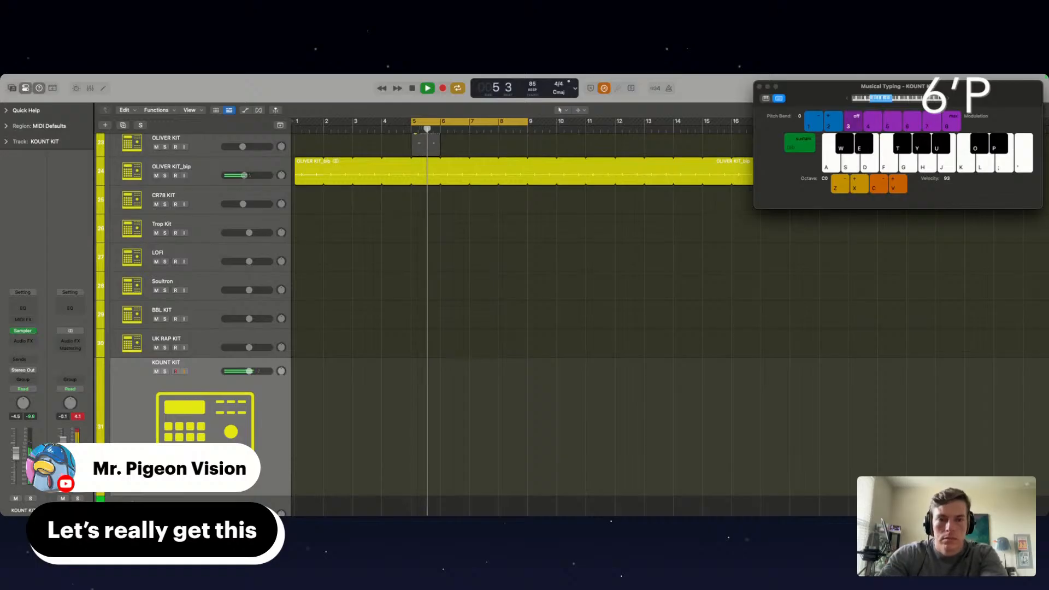
key(g)
key(f)
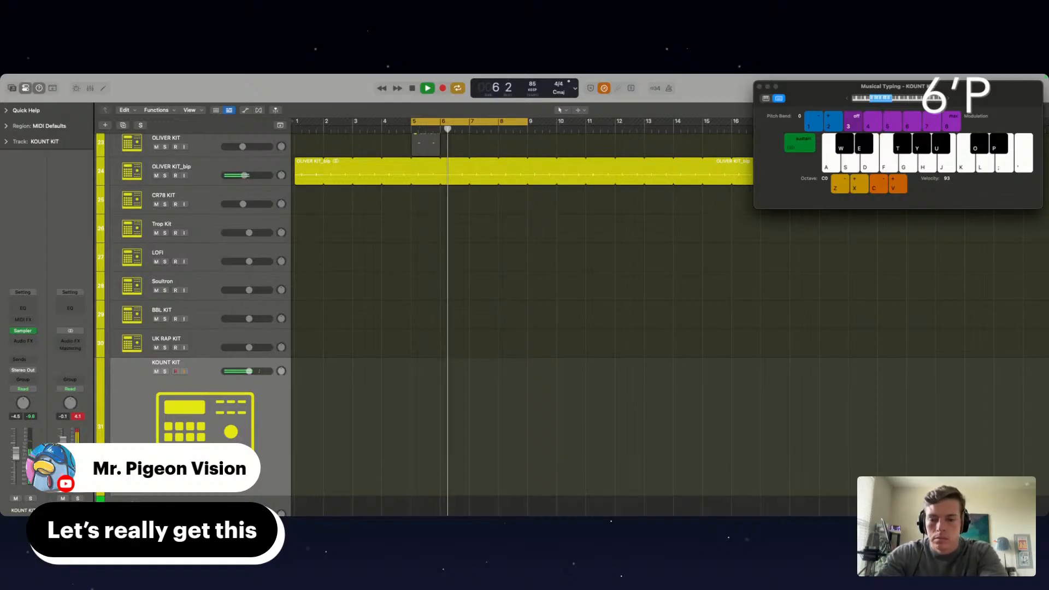
key(d)
key(s)
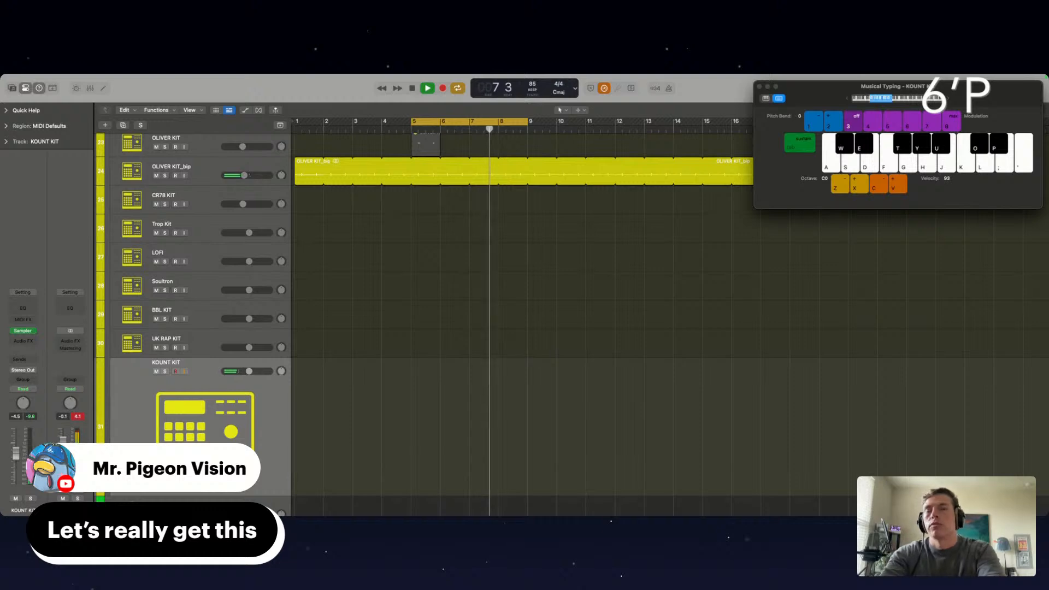
Record a two-hit part on the KOUNT KIT track in bar 8 and check its notes in the piano roll
key(r)
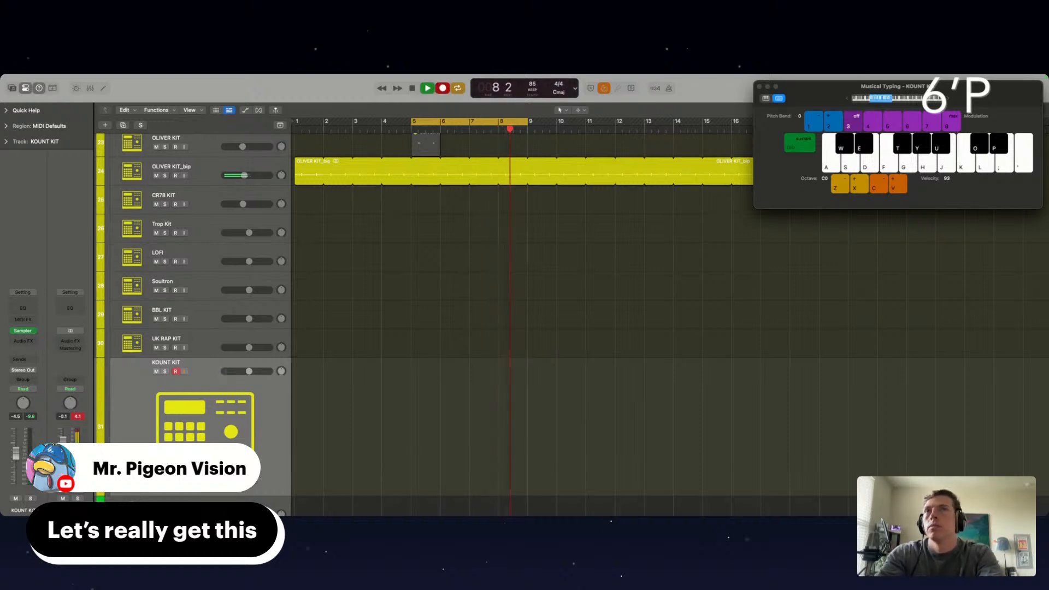
key(d)
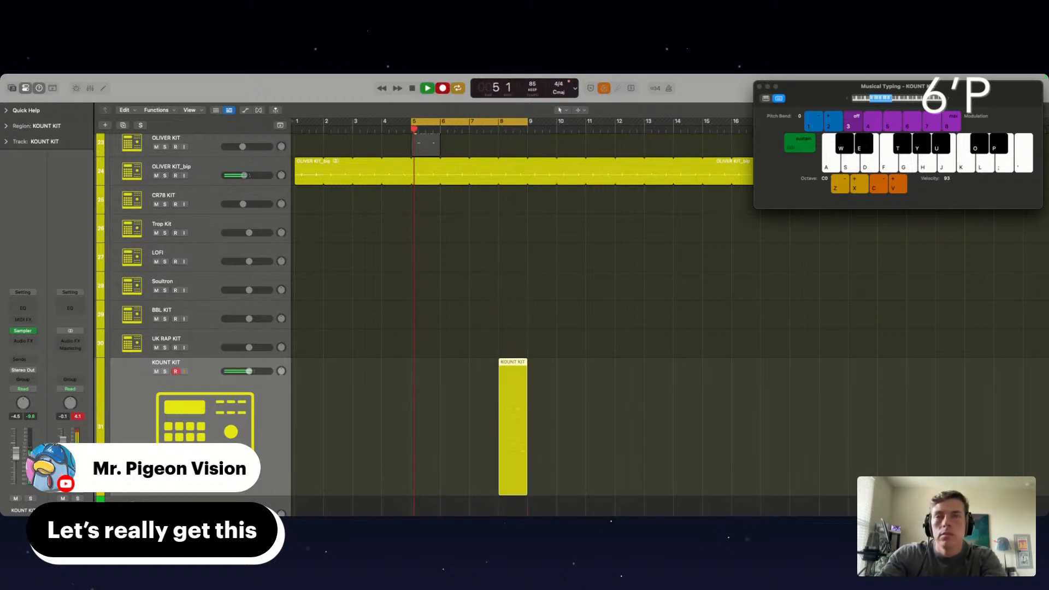
double_click(512, 417)
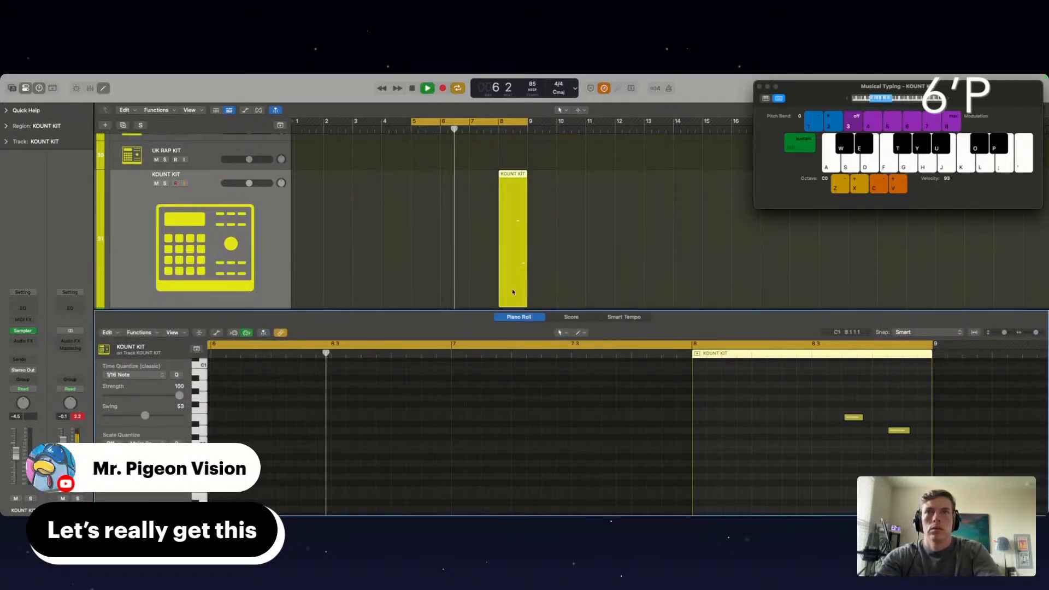
double_click(478, 311)
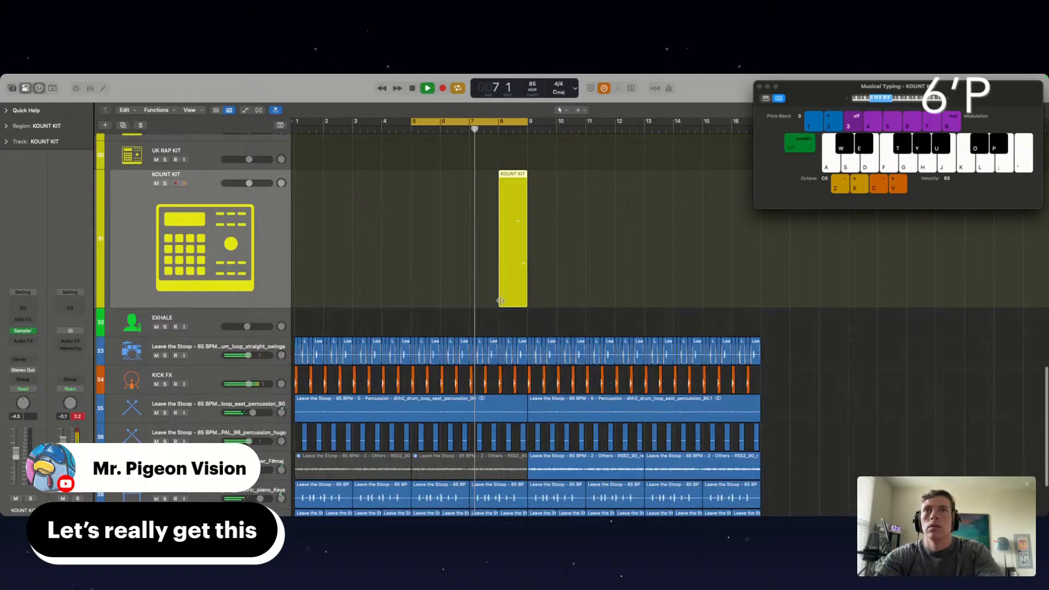
Extend the KOUNT KIT region back to bar 5, copy it to bar 1, and repeat both regions to fill 16 bars
drag(500, 301, 405, 269)
drag(566, 288, 376, 278)
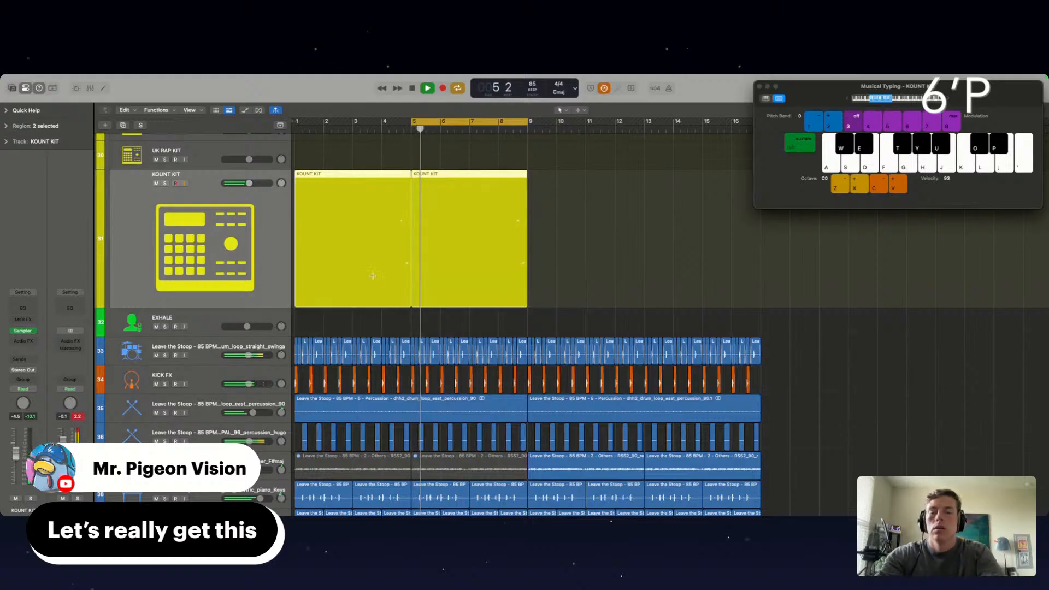
key(super+r)
Insert Smack Attack on the KOUNT KIT track with the Excitement for Drums preset and lower the track volume to -10.4 dB
click(22, 341)
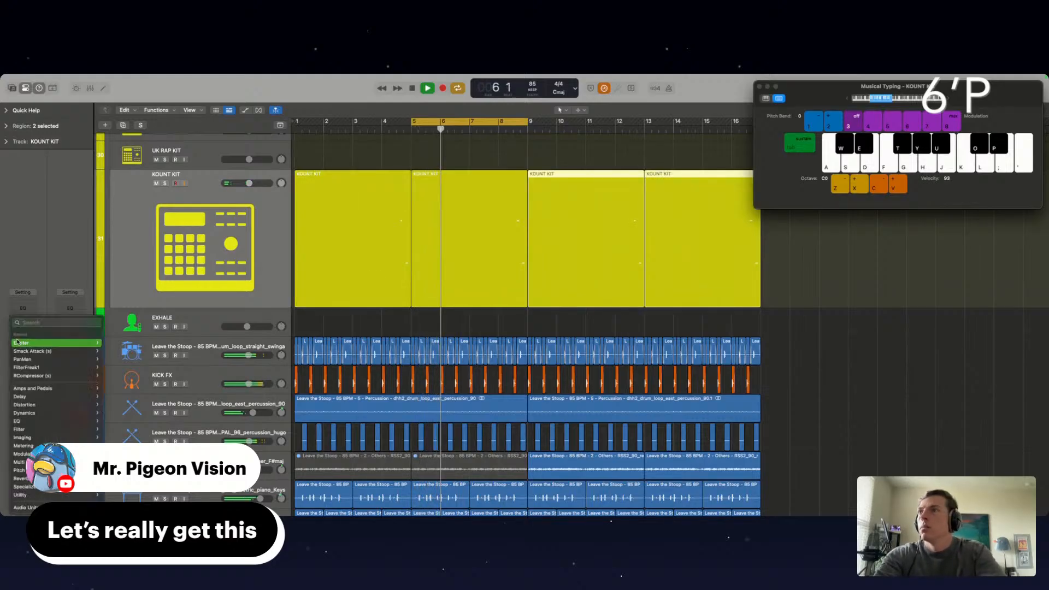
click(32, 352)
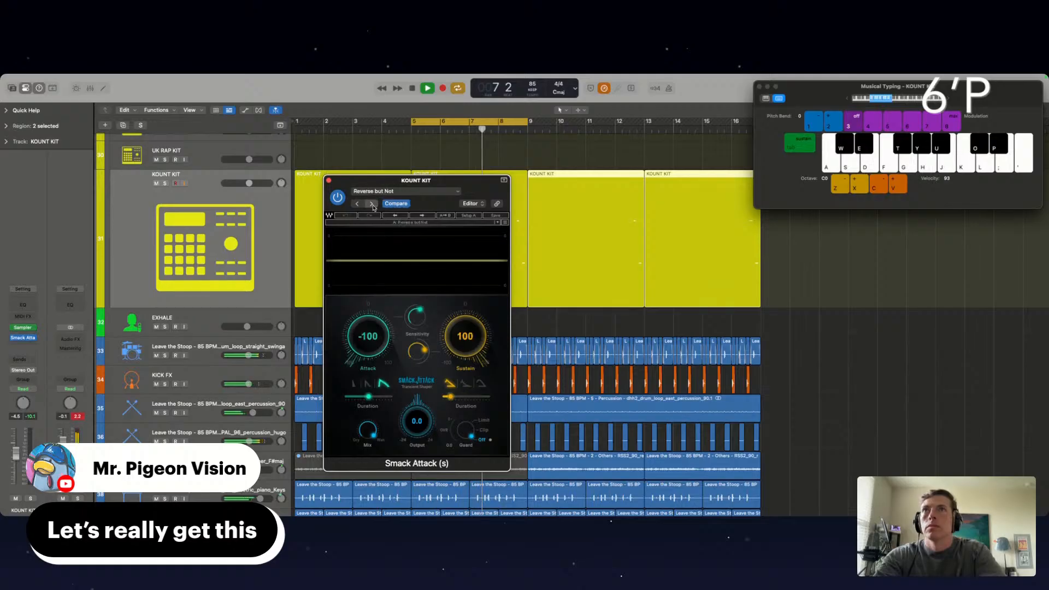
click(372, 204)
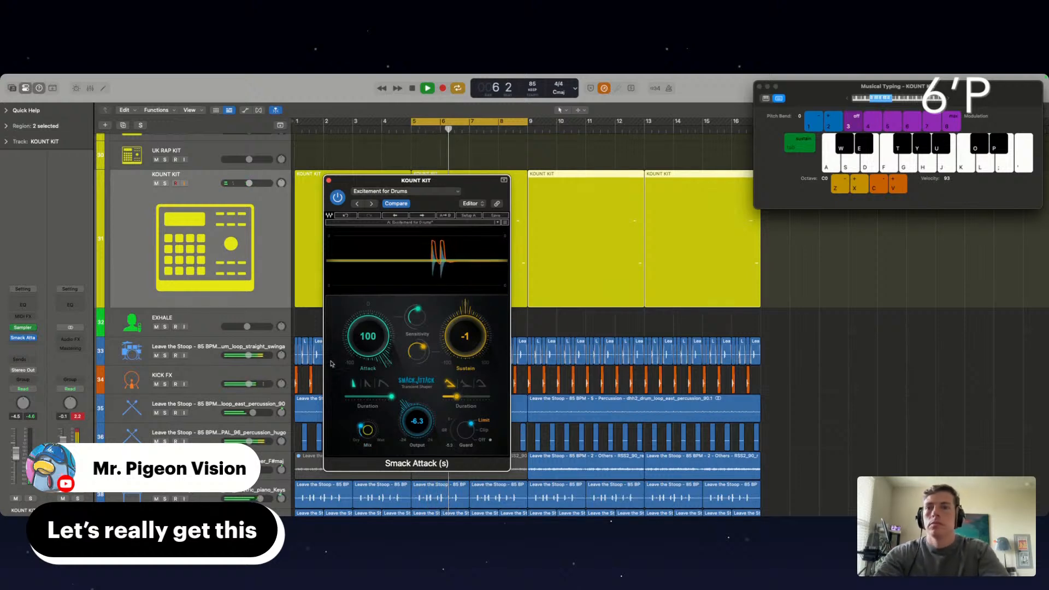
click(329, 181)
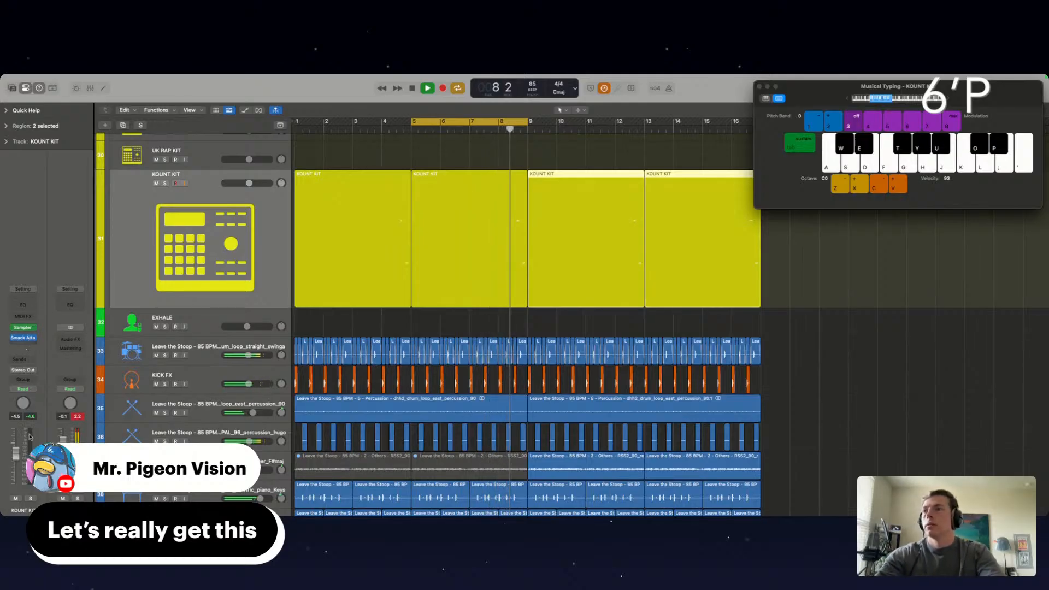
drag(18, 455, 17, 464)
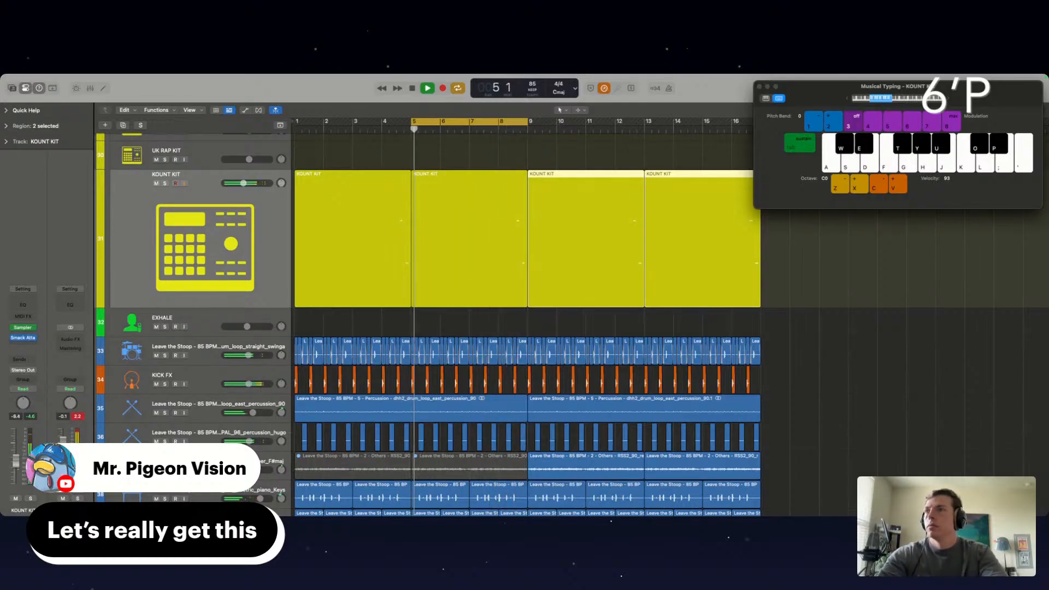
Add FilterFreak1 after Smack Attack on the KOUNT KIT track and raise the track volume slightly
click(24, 346)
click(39, 372)
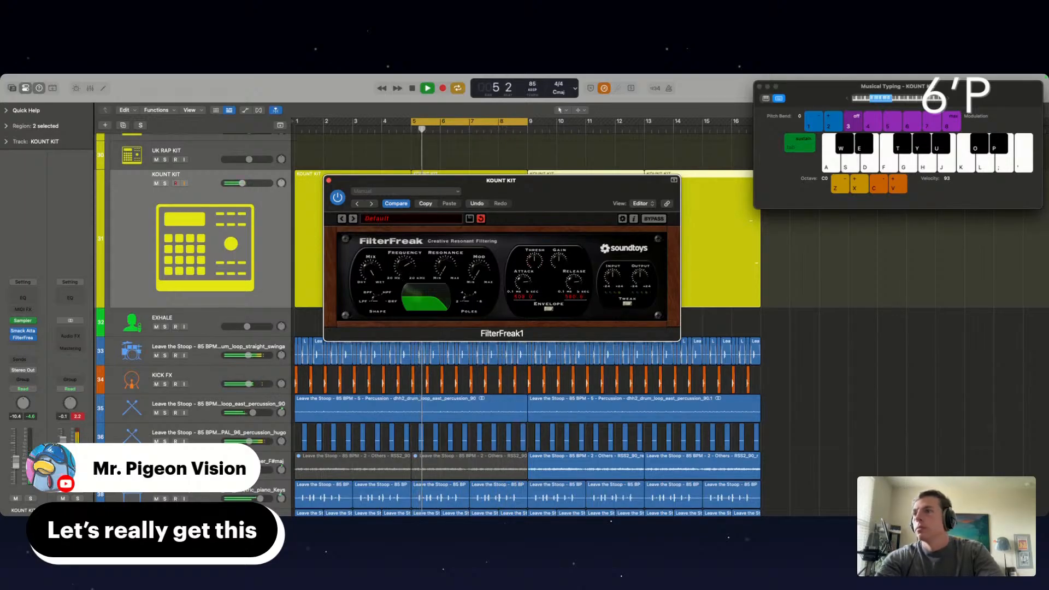
drag(15, 463, 15, 459)
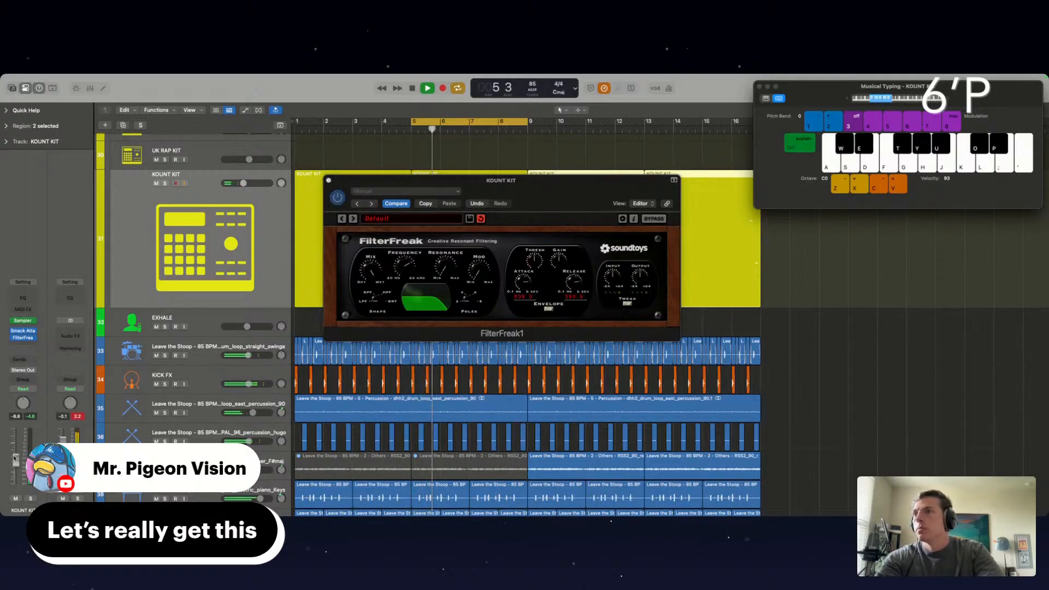
Add iZotope Trash 2 and a Channel EQ with a low cut to the KOUNT KIT track, and close the plug-in windows
click(16, 345)
mouse_move(25, 507)
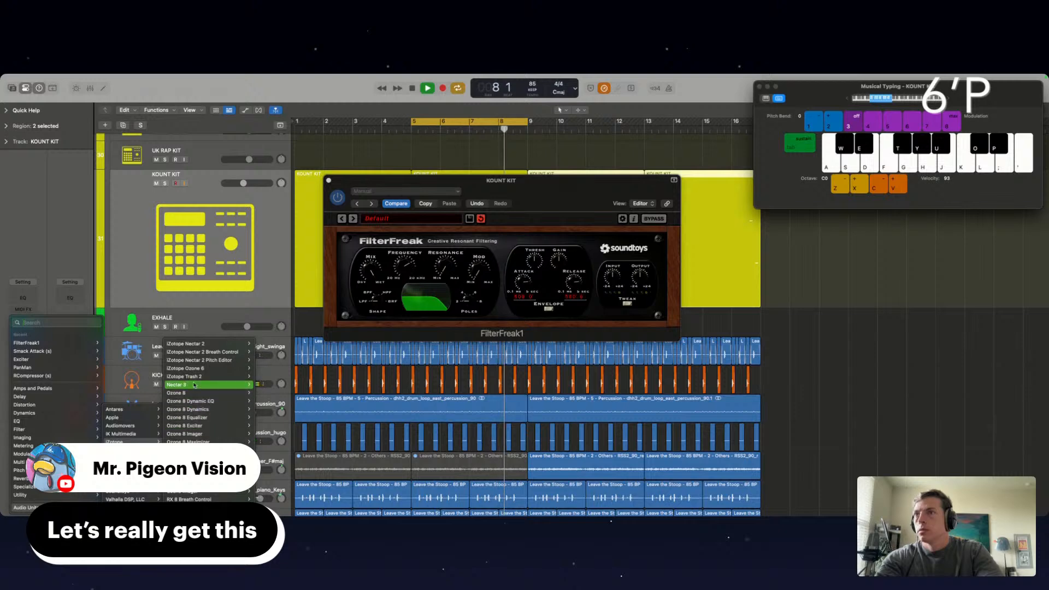
click(193, 381)
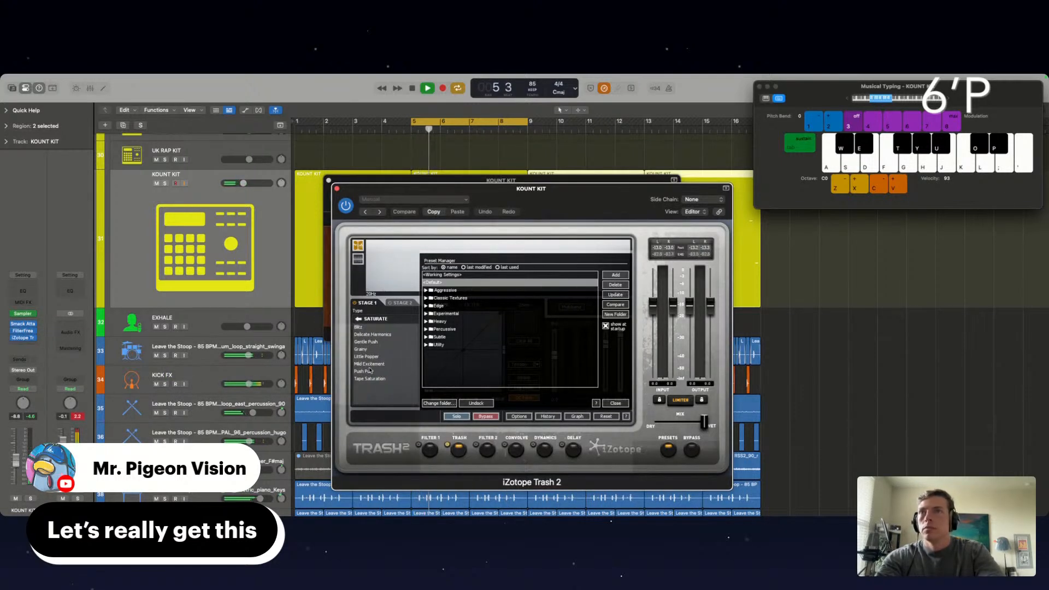
click(22, 292)
click(364, 244)
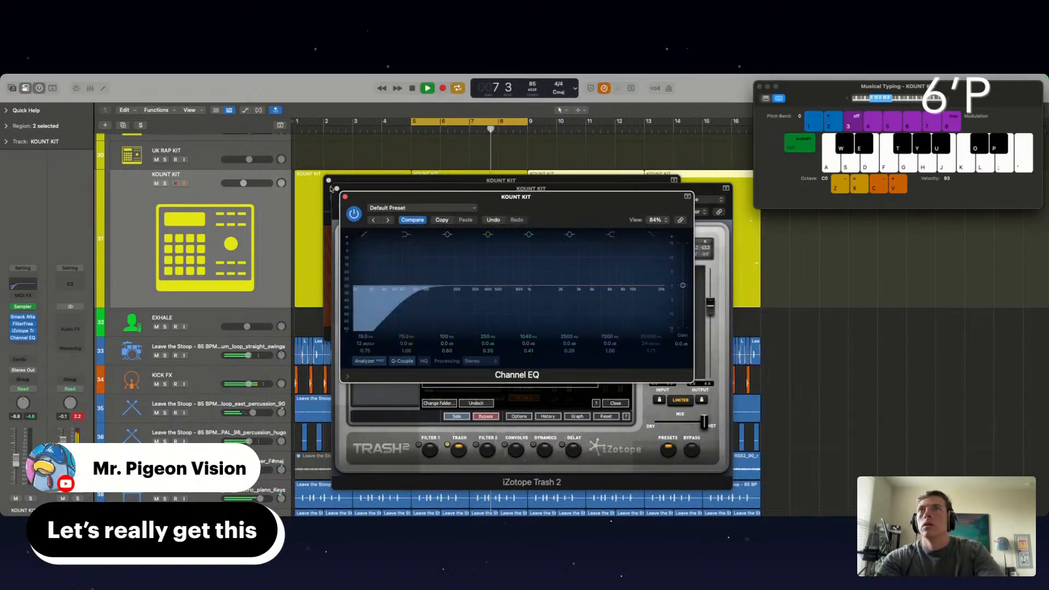
click(345, 196)
click(338, 189)
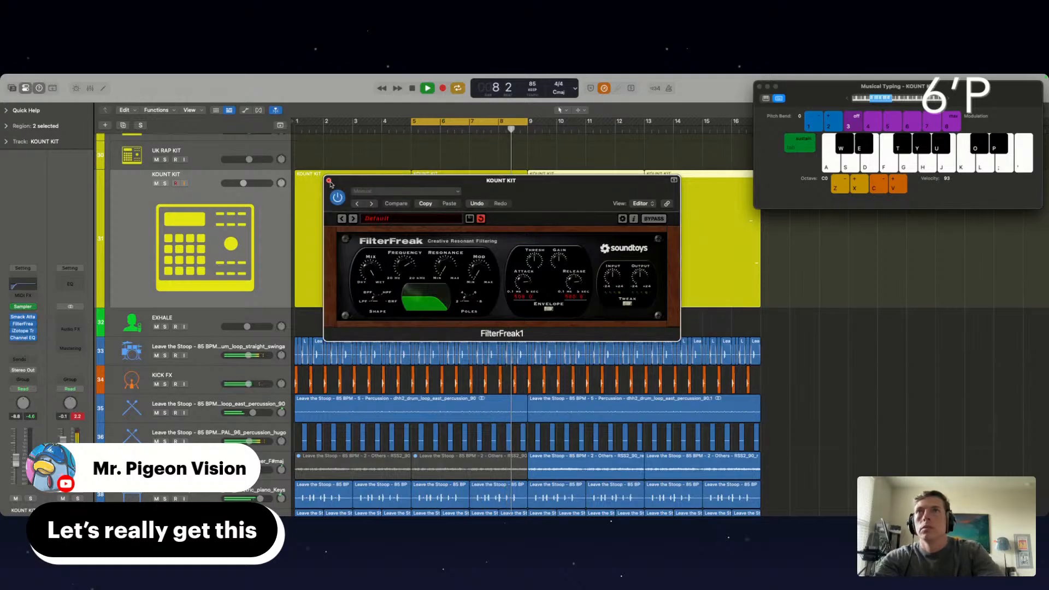
click(329, 180)
Review the kit, percussion, piano and vocal stem tracks in the arrangement while the beat loops
click(790, 364)
scroll(790, 363, down, 3)
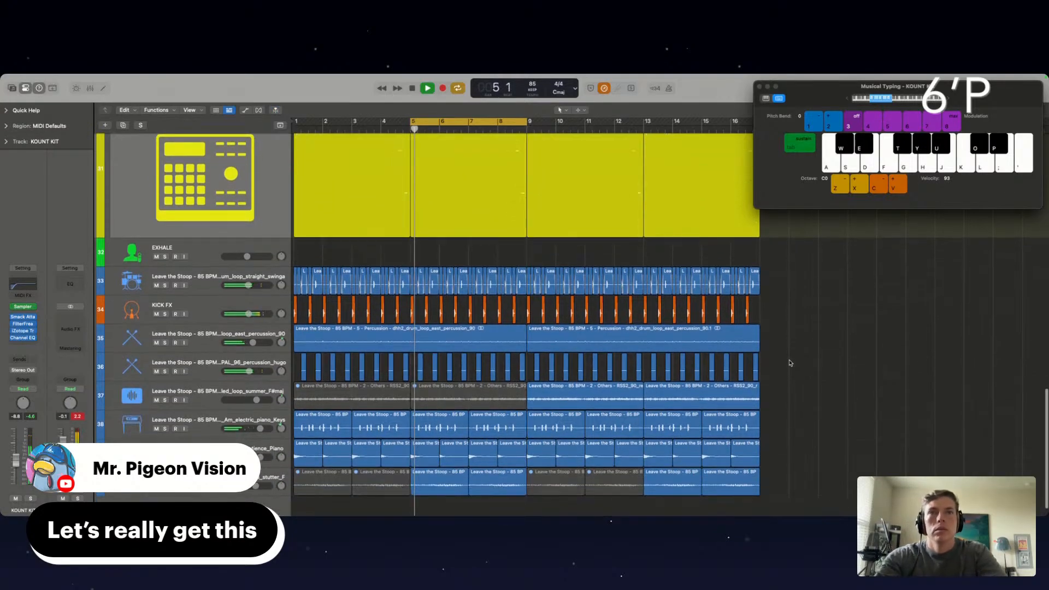
scroll(336, 281, down, 1)
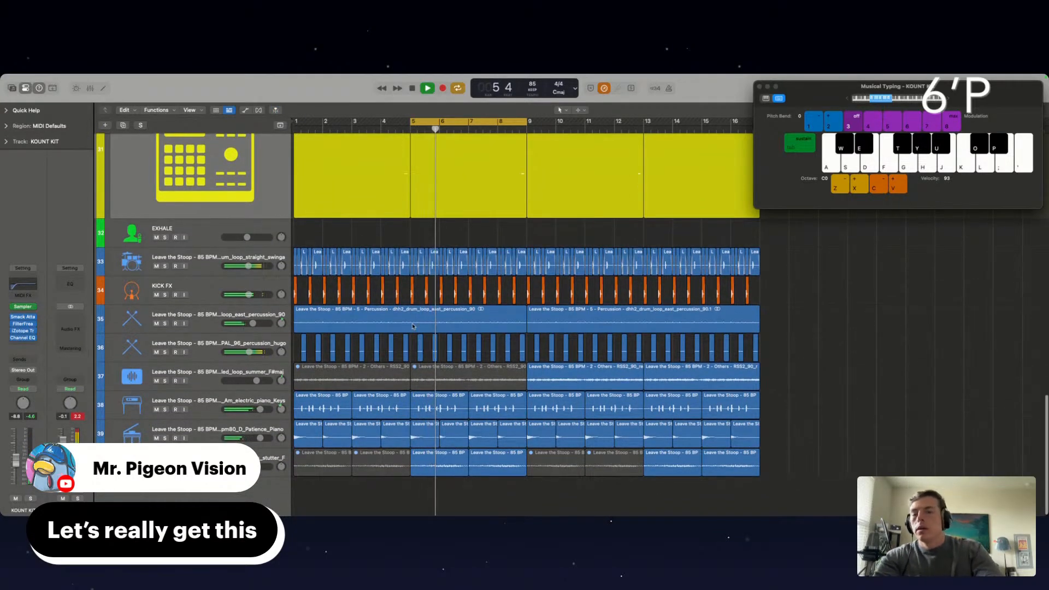
scroll(519, 304, up, 2)
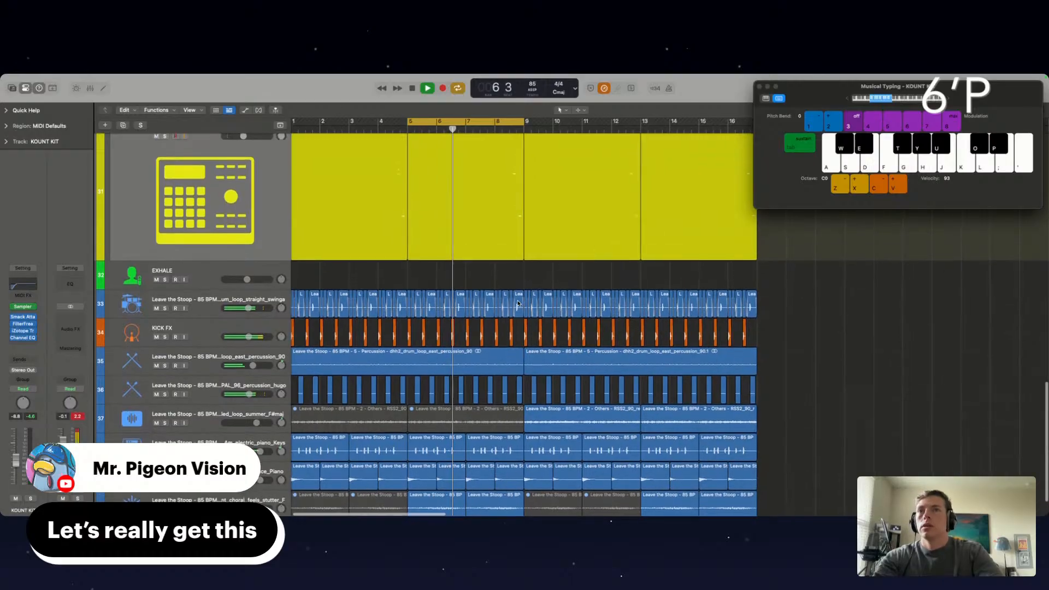
scroll(518, 304, down, 1)
scroll(518, 304, down, 1)
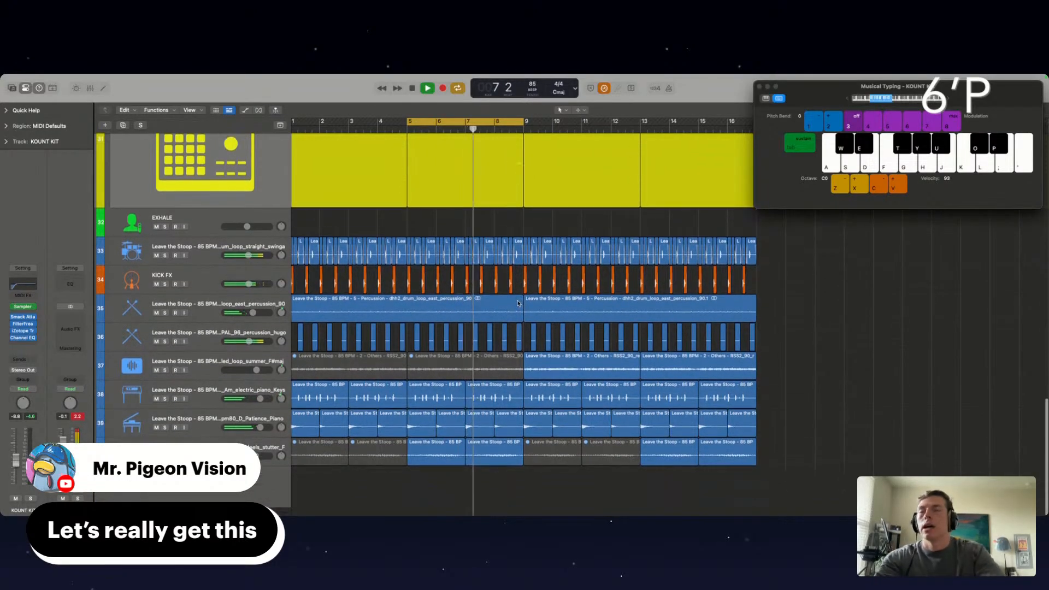
scroll(684, 263, up, 1)
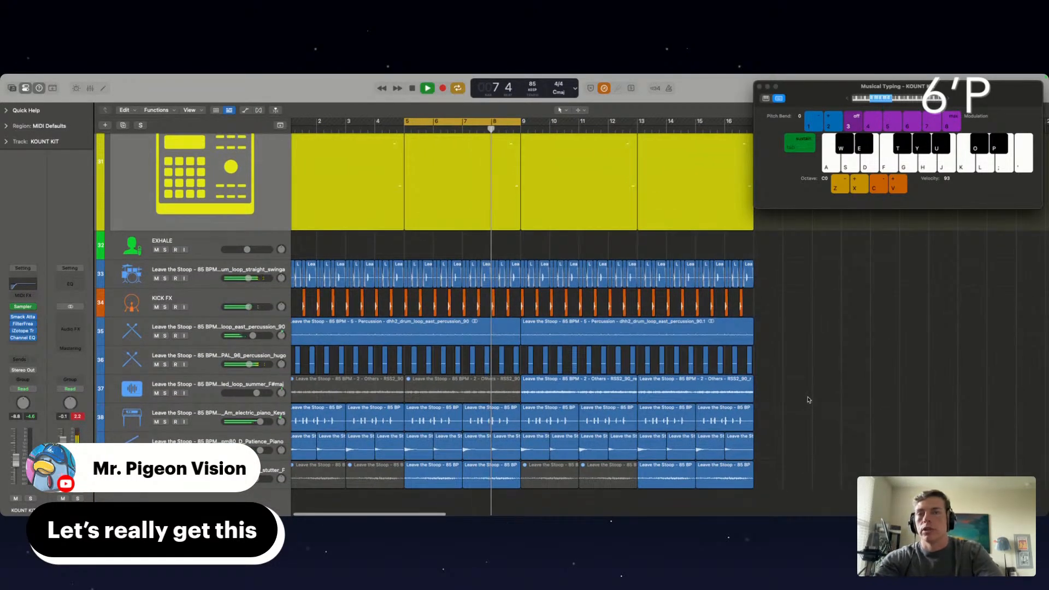
scroll(809, 400, up, 1)
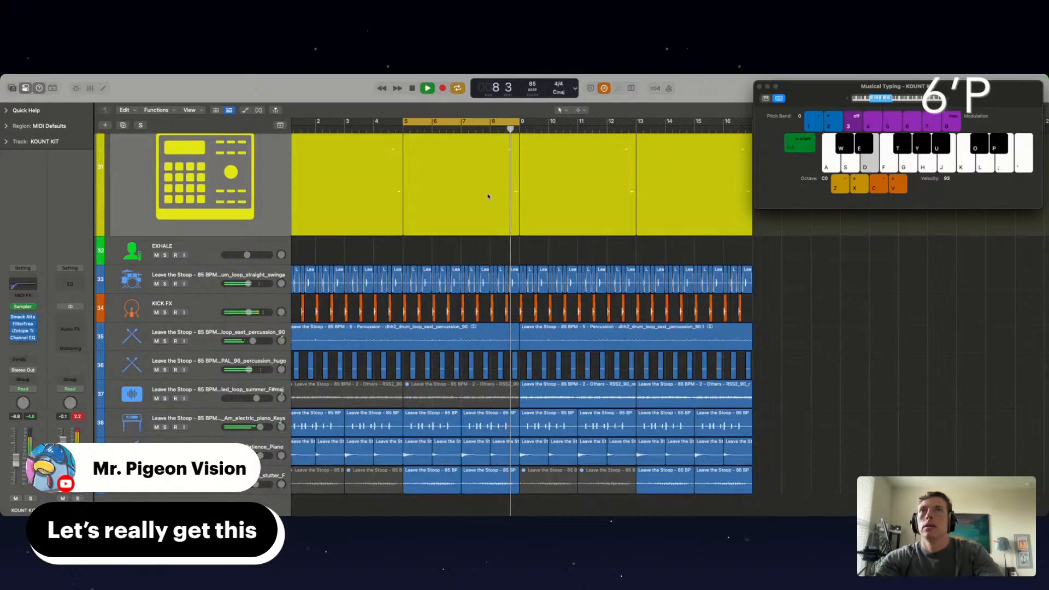
scroll(488, 196, up, 8)
Turn off the cycle range, save the project and play from bar 1
click(486, 127)
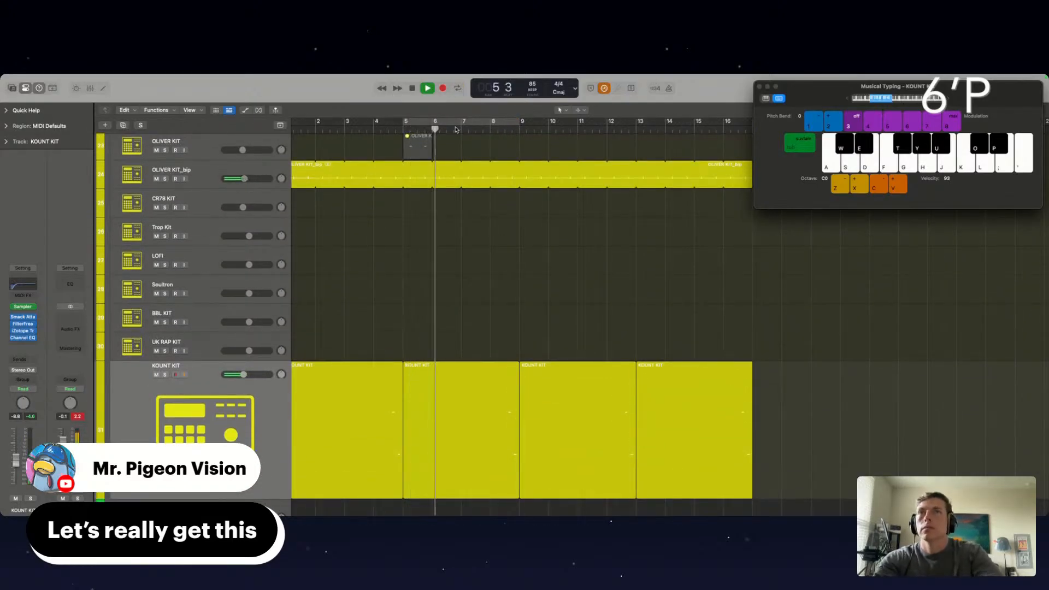
key(super+s)
scroll(312, 141, left, 1)
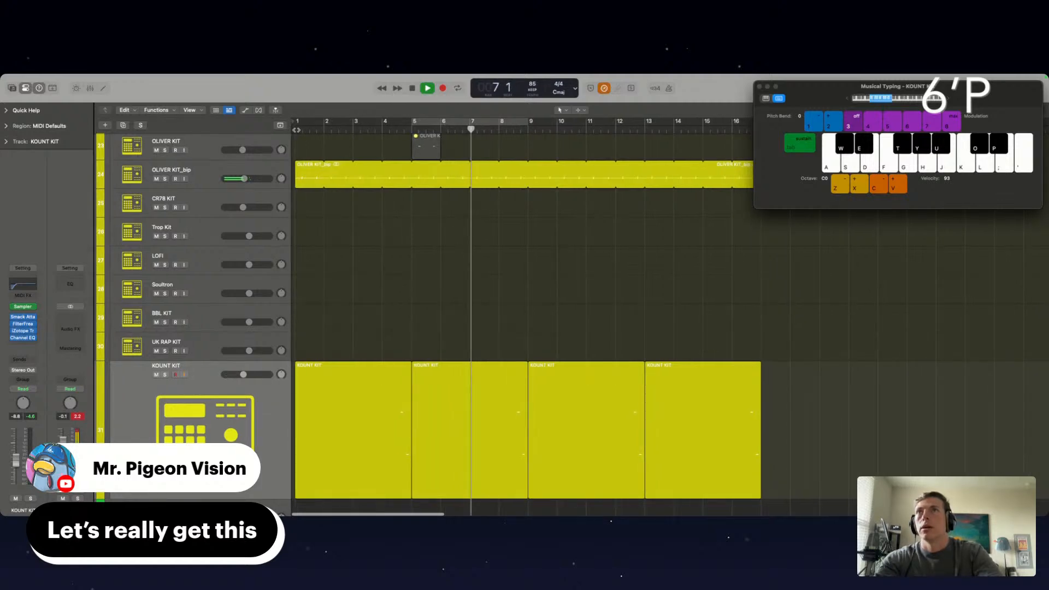
click(296, 130)
Unmute the seven LEAD VOX tracks, 2 through 8, and close the Musical Typing keyboard
scroll(238, 217, up, 12)
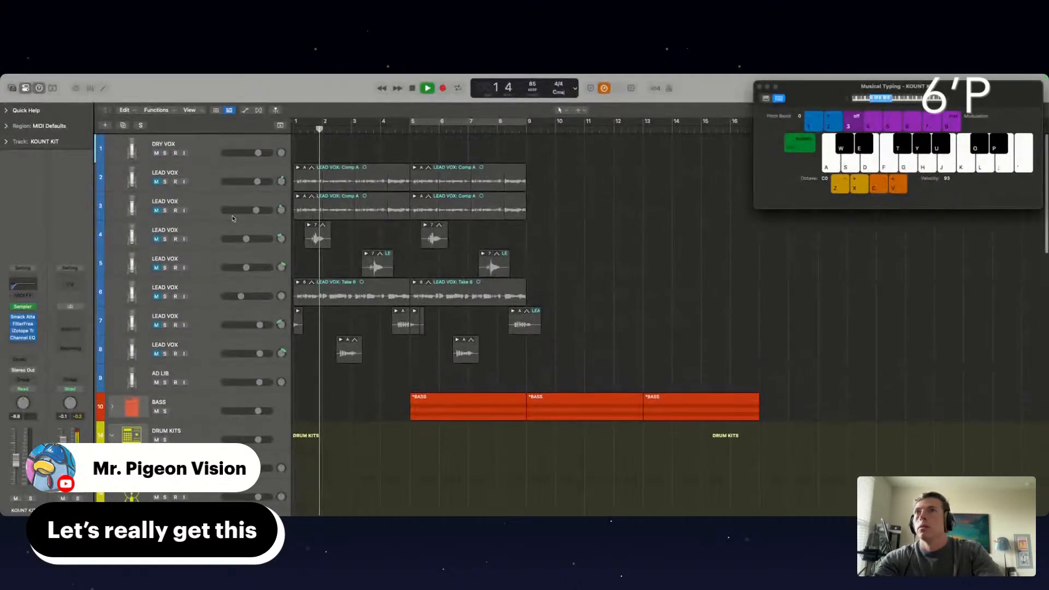
click(156, 180)
drag(156, 181, 148, 348)
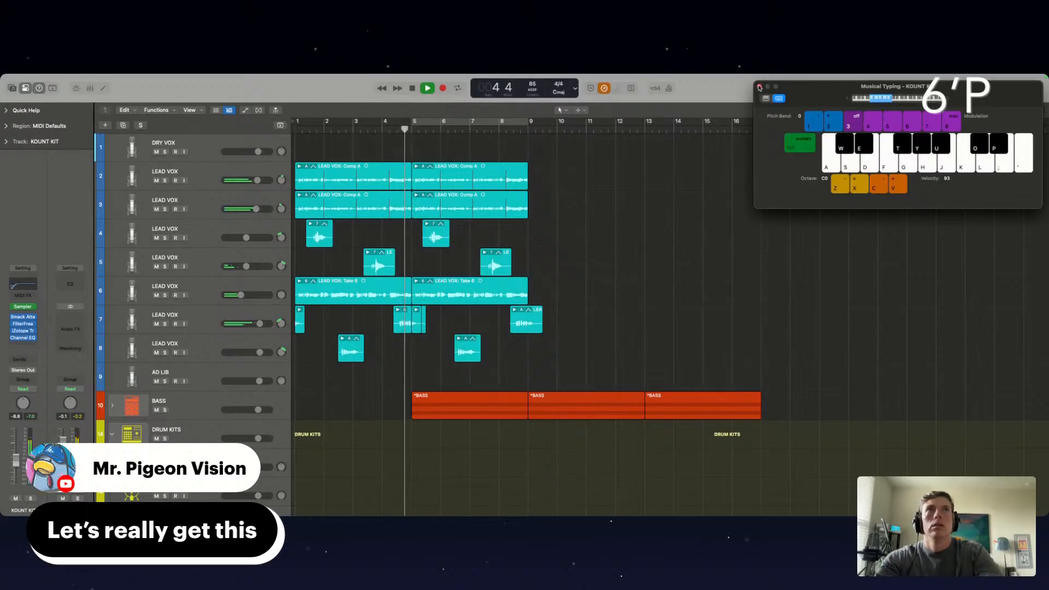
click(759, 86)
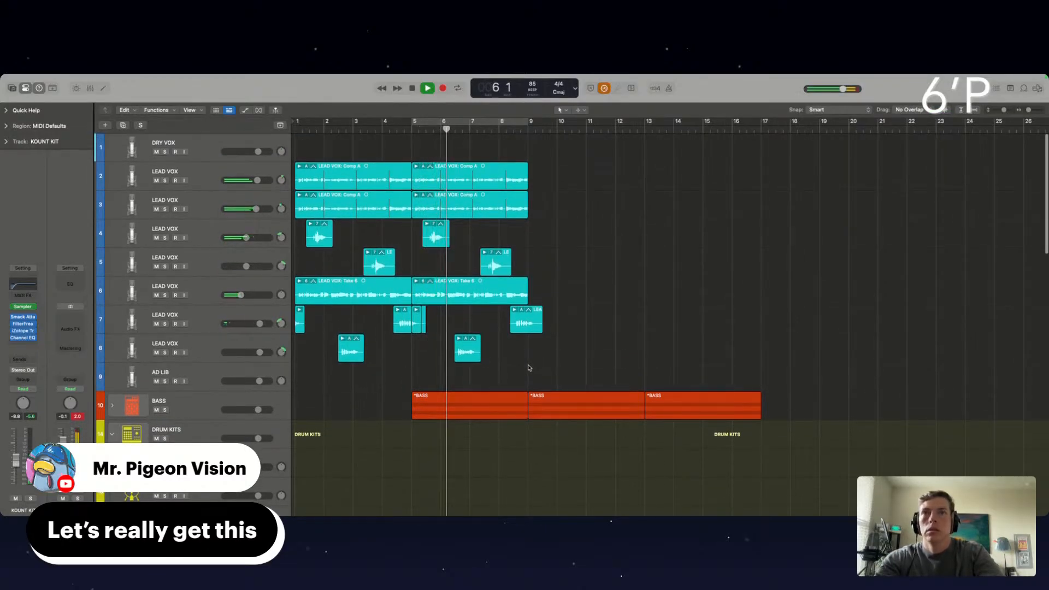
Mute the bar 1 to 4 regions on LEAD VOX tracks 2 and 6, and raise the volume of LEAD VOX track 3
click(354, 167)
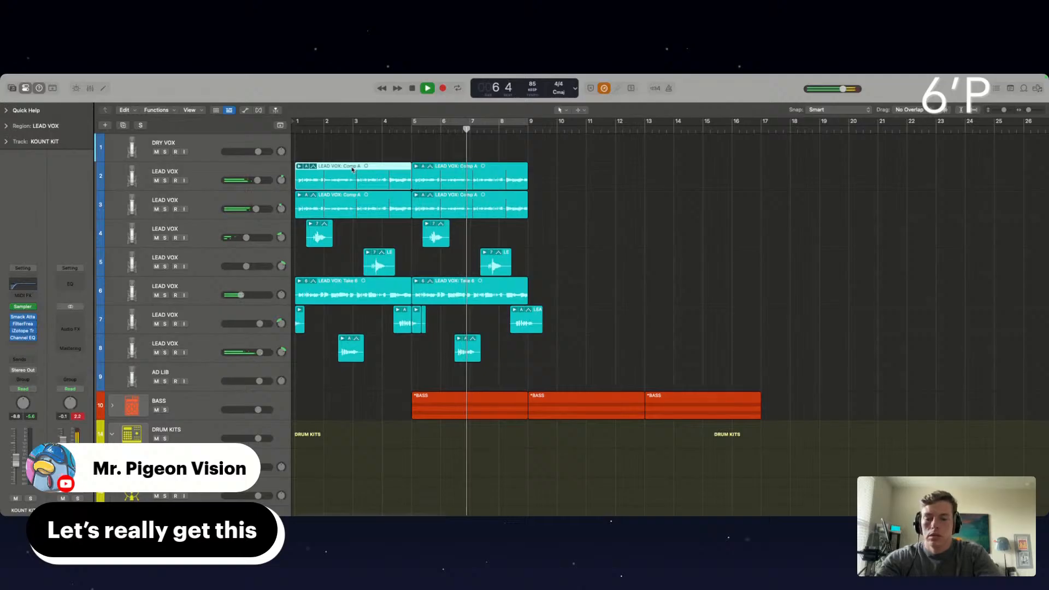
key(ctrl+m)
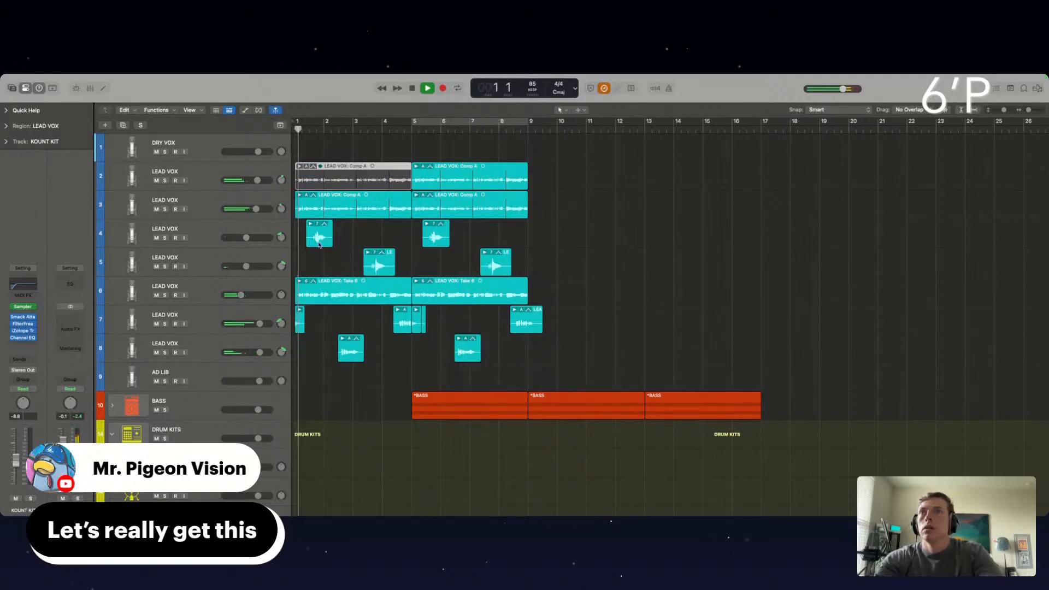
click(339, 288)
key(ctrl+m)
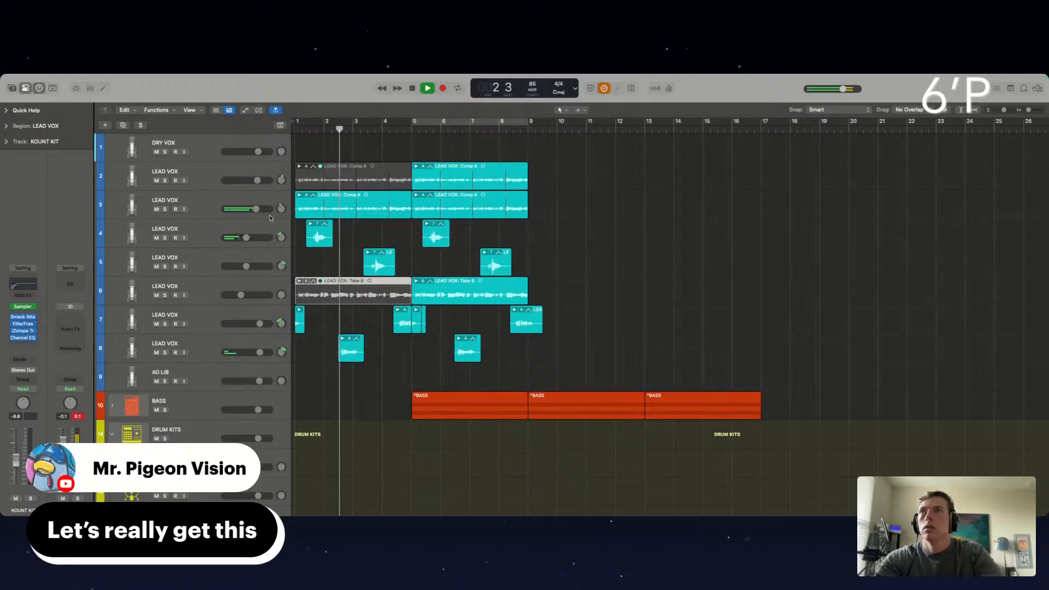
drag(256, 209, 260, 209)
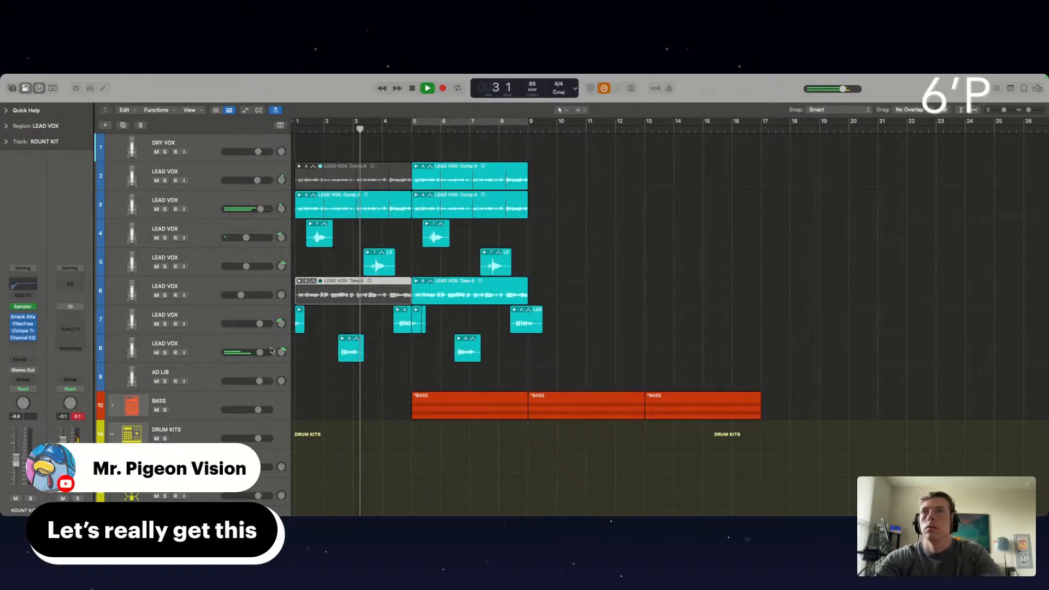
drag(261, 208, 261, 208)
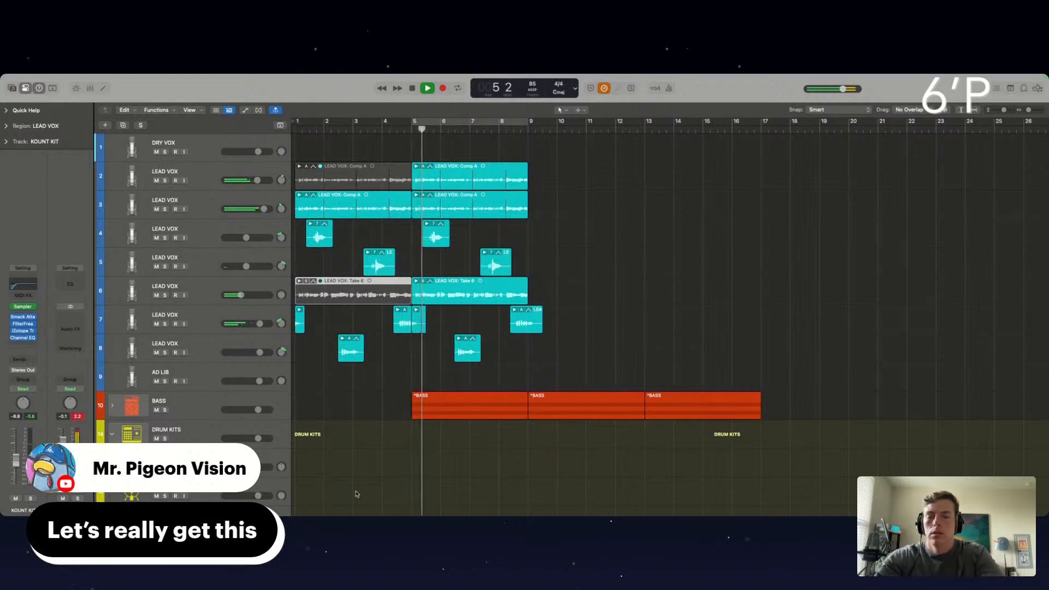
Duplicate LEAD VOX track 2 with its settings as an empty track and set the cycle range from bar 9 to bar 17
scroll(606, 251, right, 1)
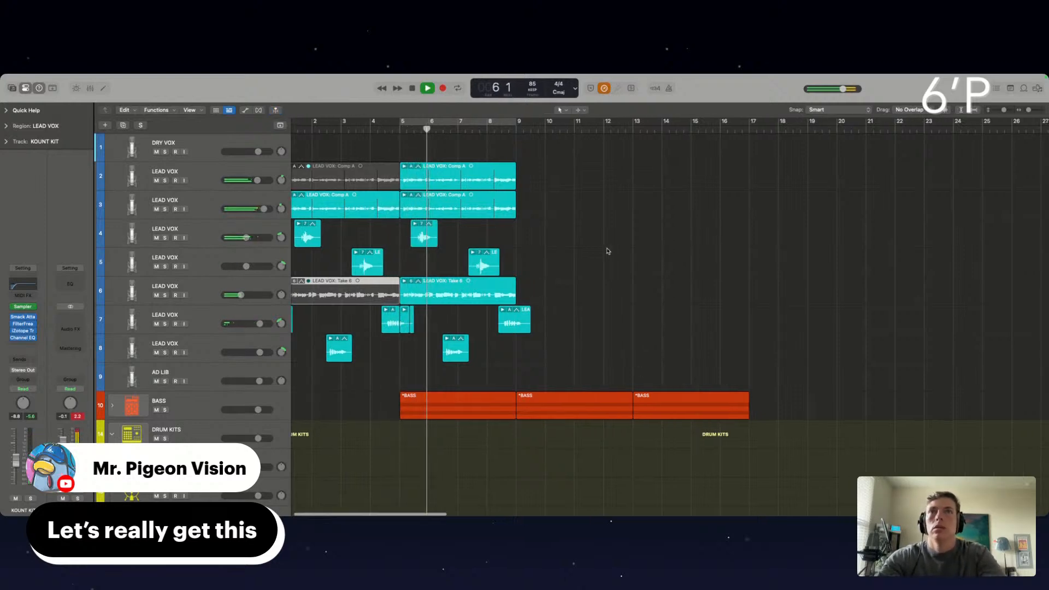
scroll(607, 273, down, 10)
scroll(607, 293, up, 10)
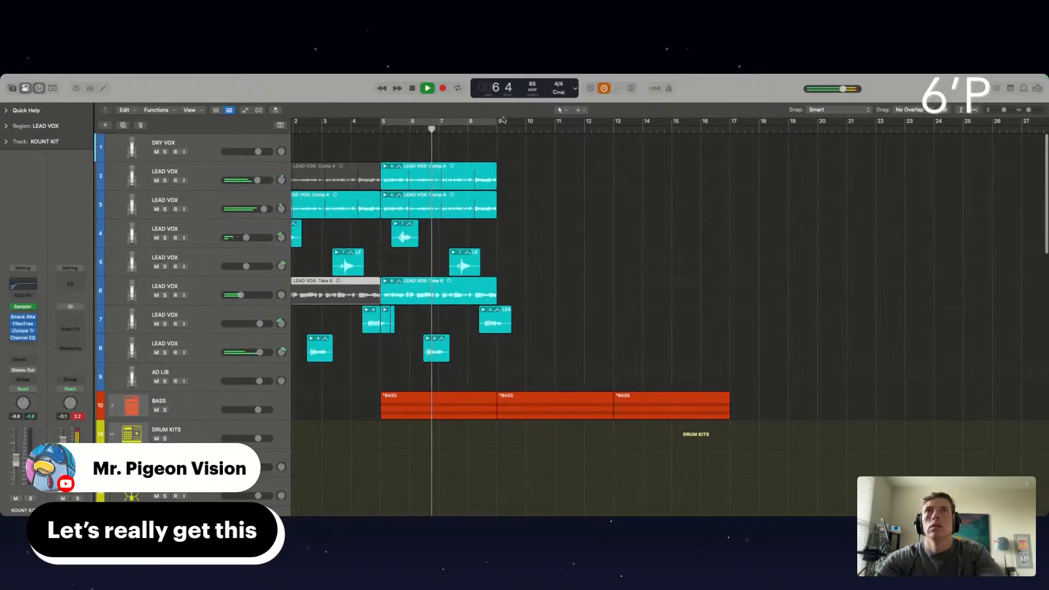
click(198, 188)
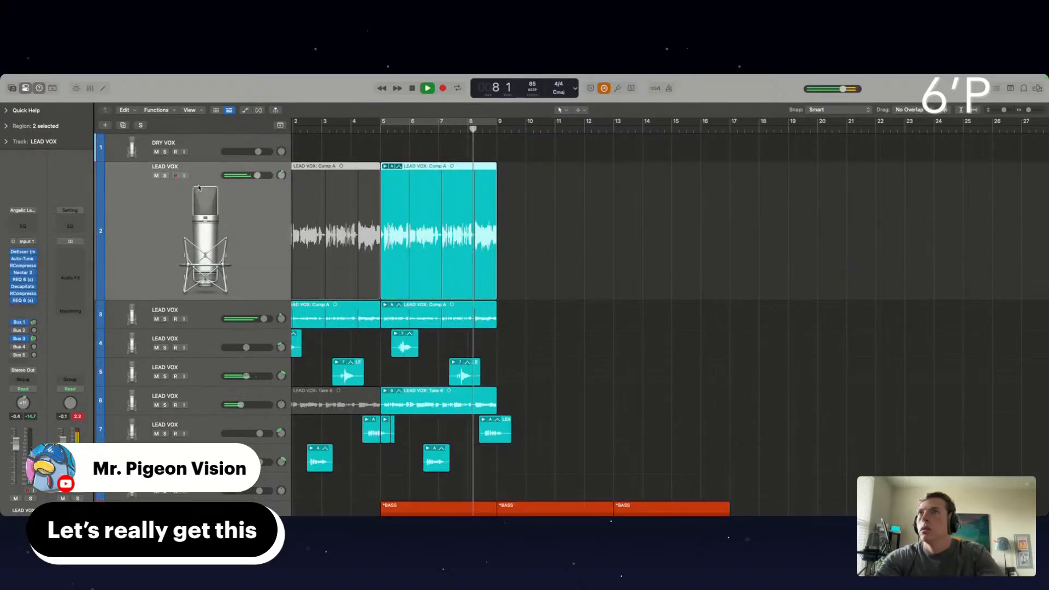
key(super+d)
drag(496, 124, 711, 132)
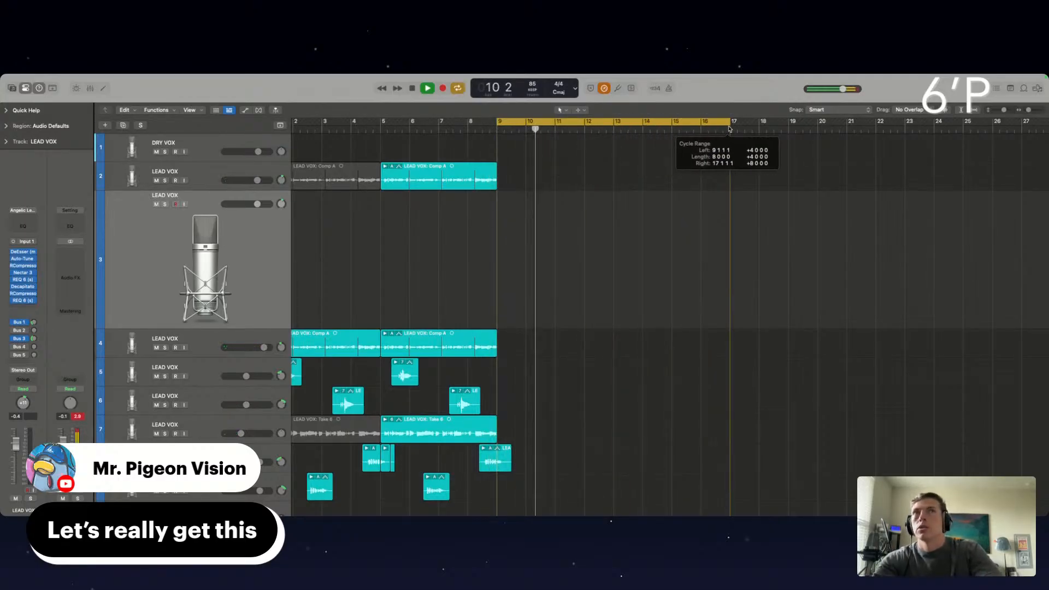
Check the beat tracks under the cycle range and turn on input monitoring for the empty LEAD VOX track
scroll(606, 342, down, 15)
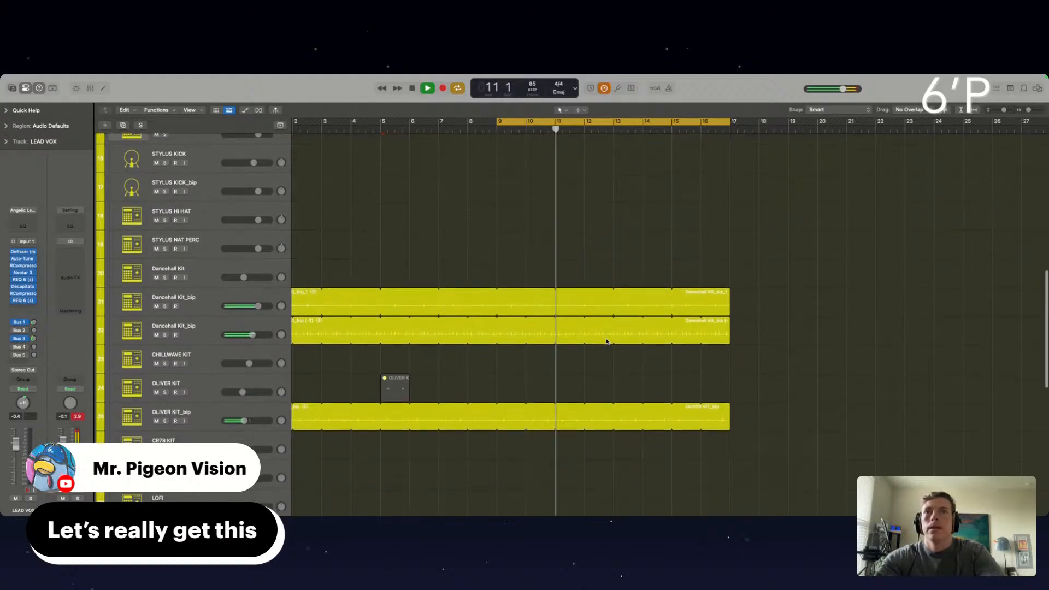
scroll(607, 342, down, 10)
scroll(405, 301, down, 3)
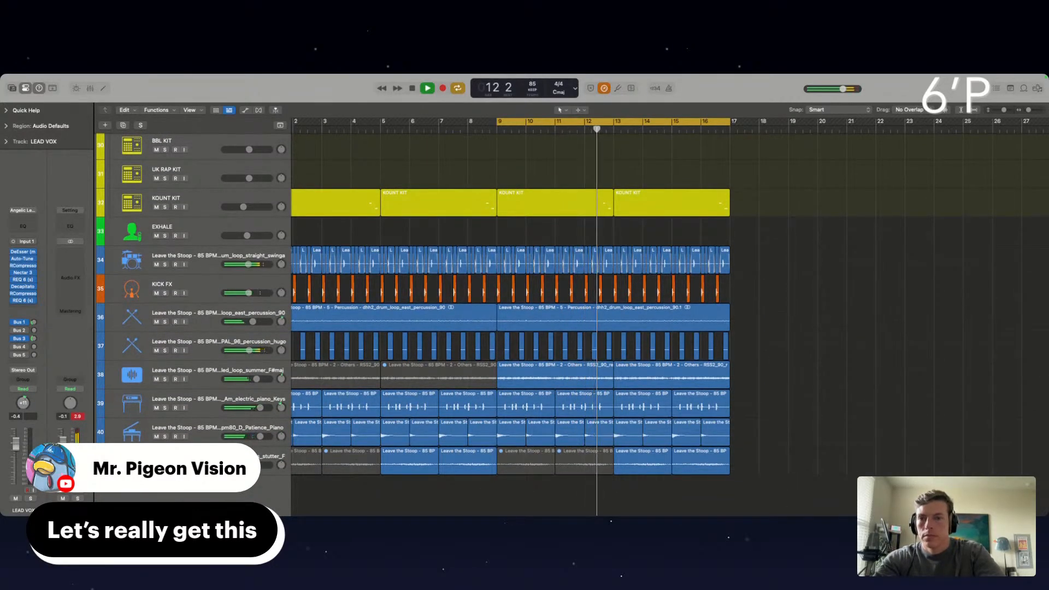
scroll(185, 213, up, 20)
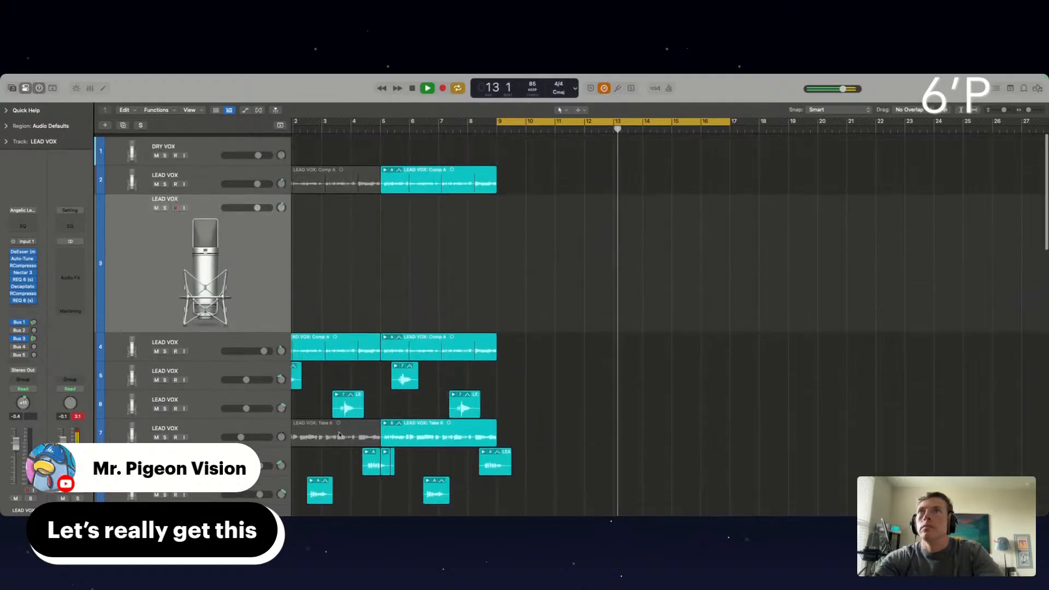
click(184, 204)
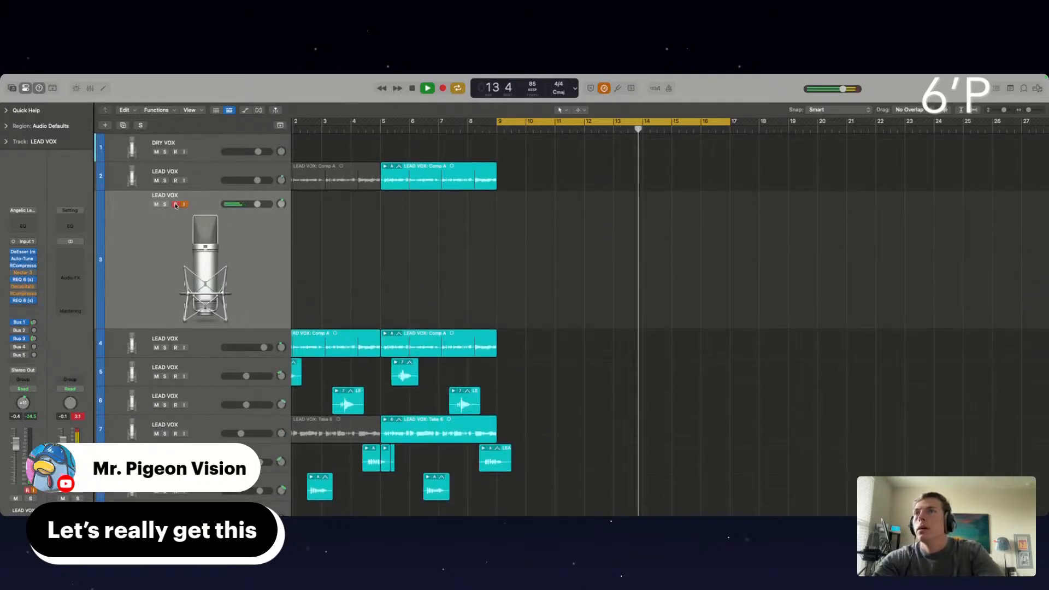
Record-enable the empty LEAD VOX track 3 and raise its volume fader to 5.7 dB
click(176, 203)
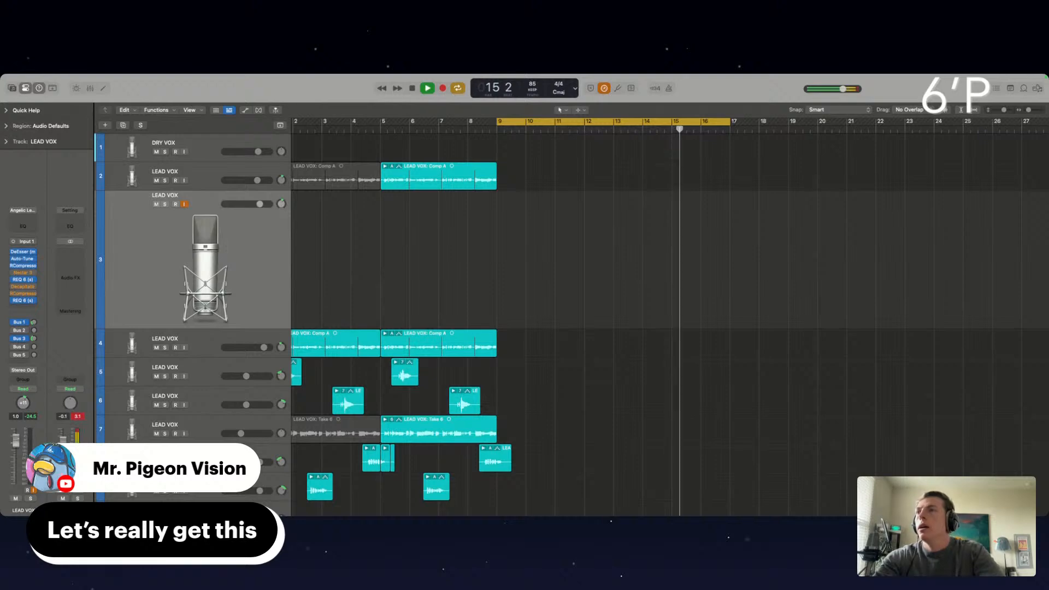
drag(16, 440, 16, 429)
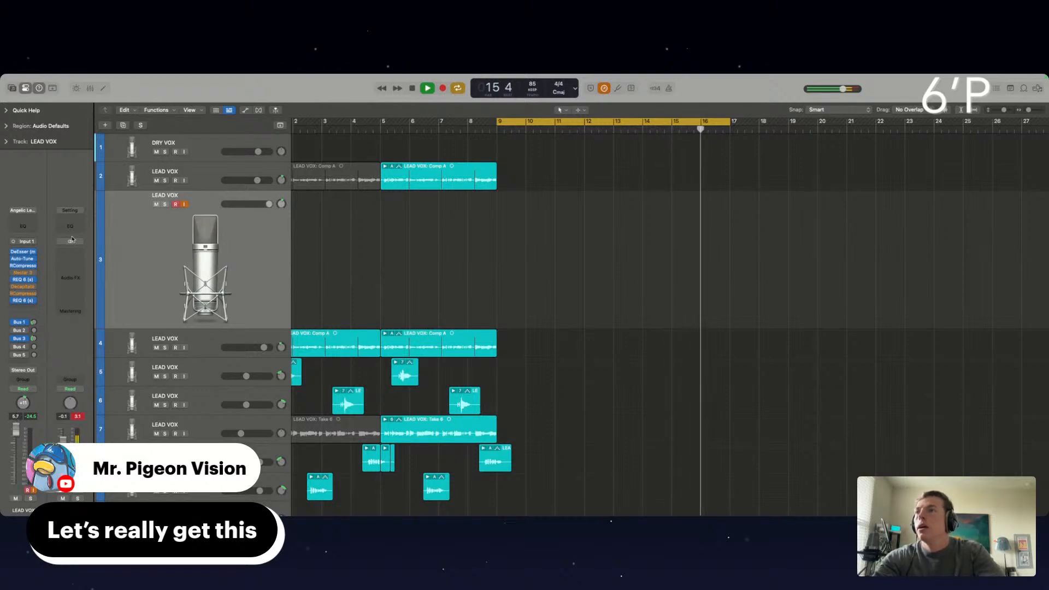
Insert a Gain plug-in at the end of LEAD VOX track 3's effects chain and set its gain to +6.8 dB
click(20, 301)
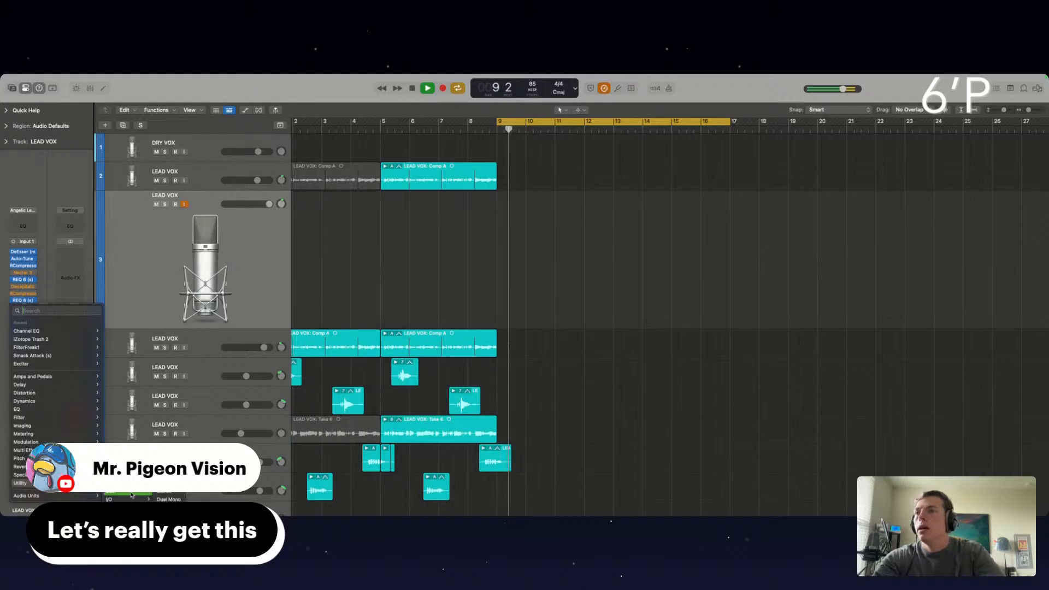
click(30, 512)
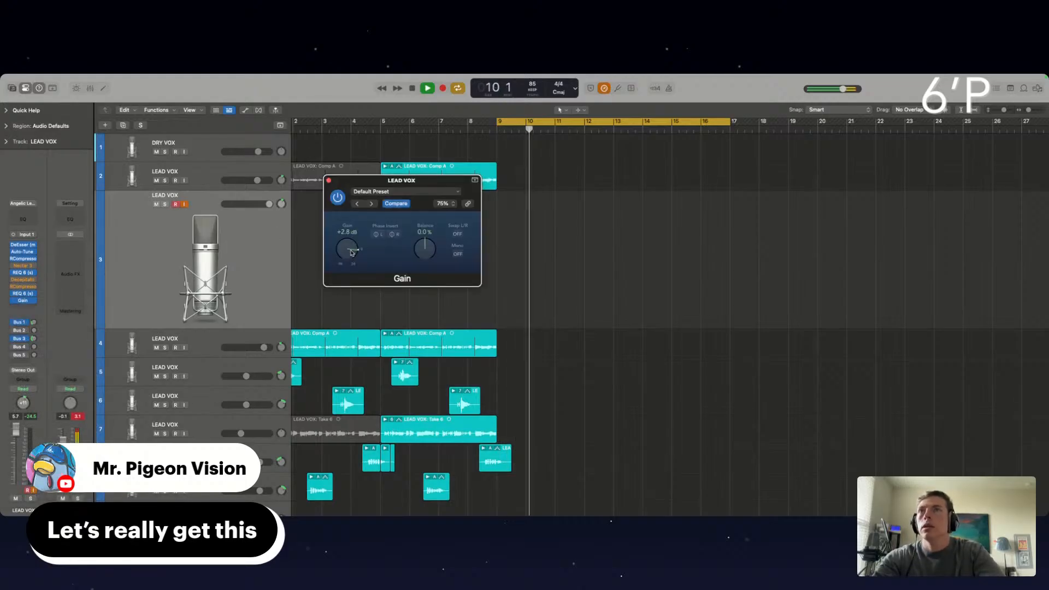
drag(352, 250, 352, 250)
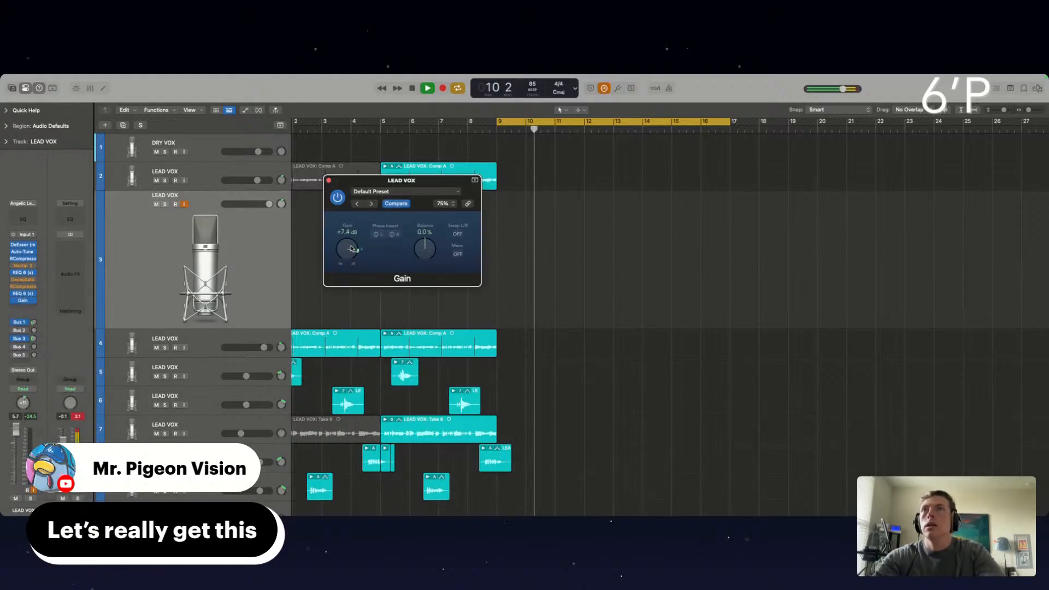
click(329, 181)
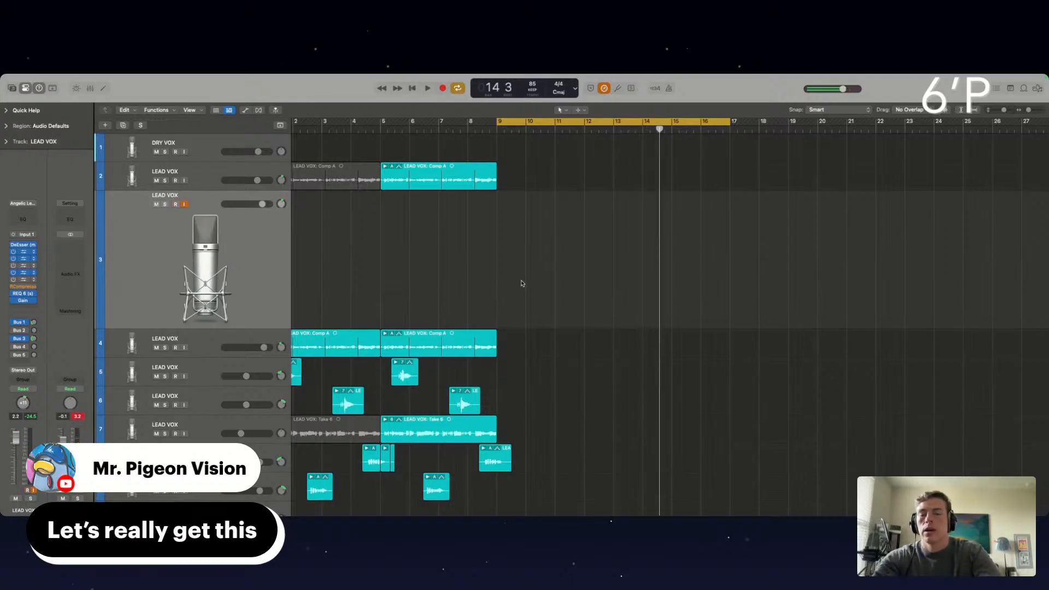
Extend the start of the cycle range back to bar 7 and start playback from there
drag(498, 123, 437, 137)
key(space)
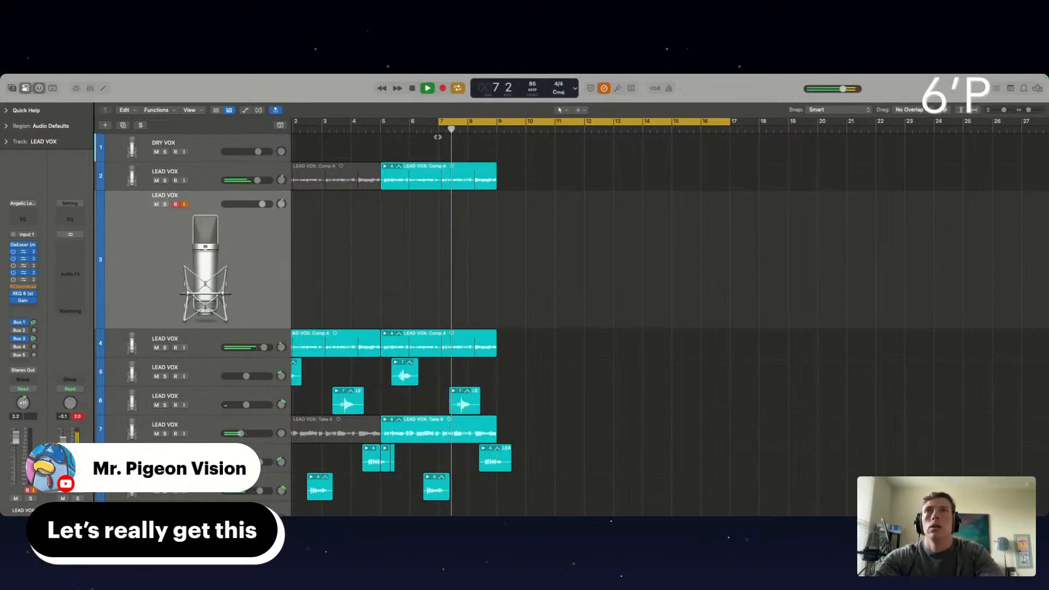
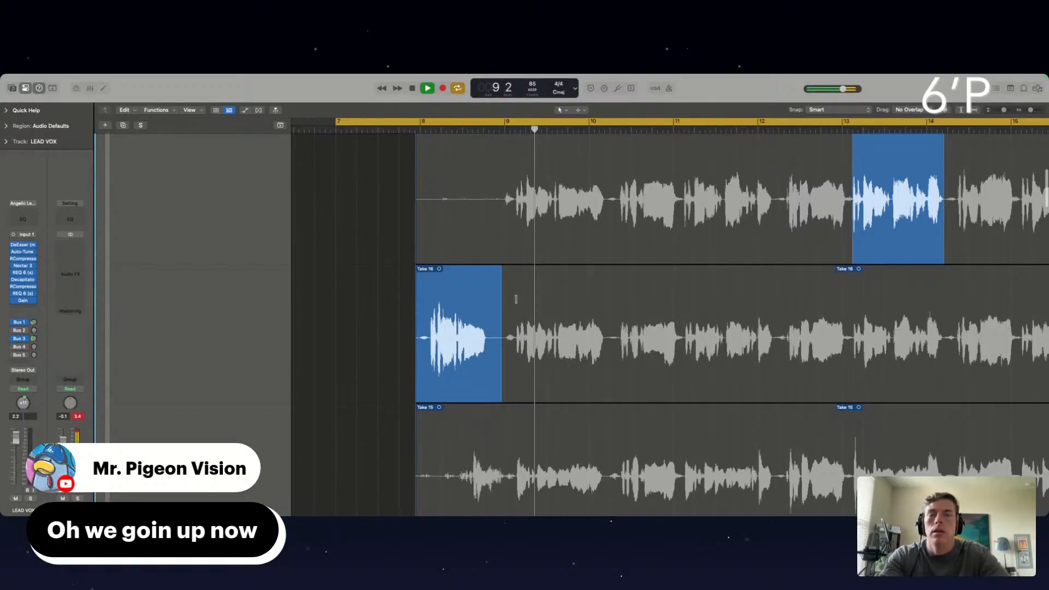
Comp the first half of the phrase after bar 9 from Take 17 and its second half from Take 18
scroll(515, 299, up, 3)
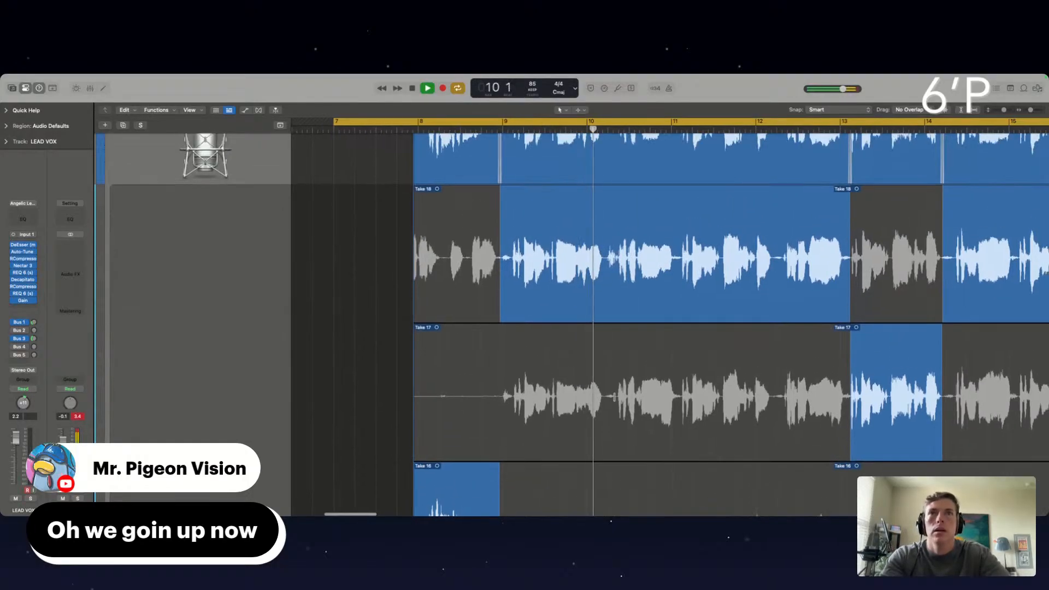
drag(606, 398, 499, 398)
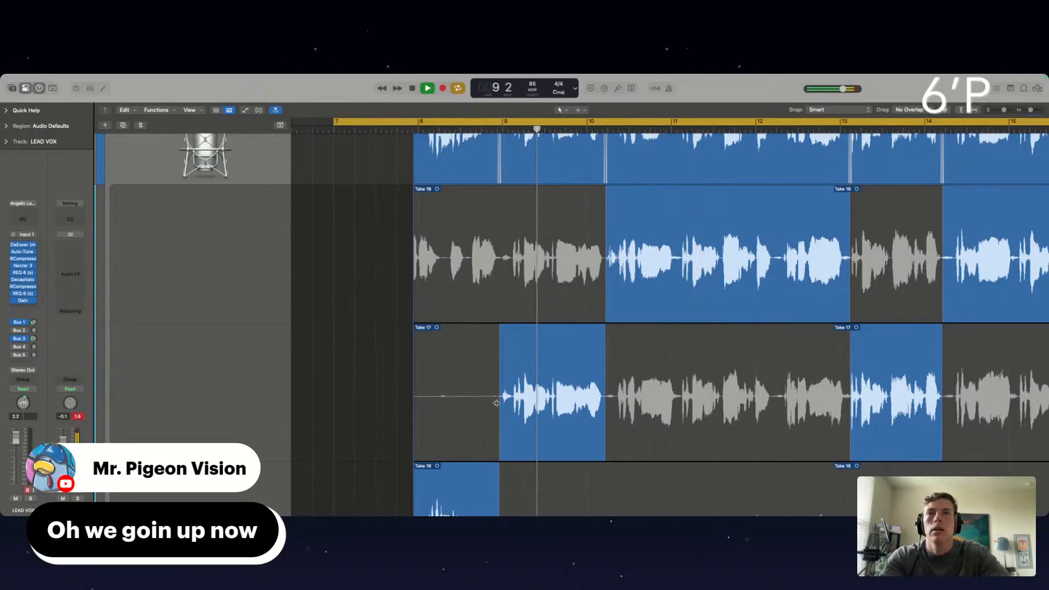
scroll(496, 403, down, 4)
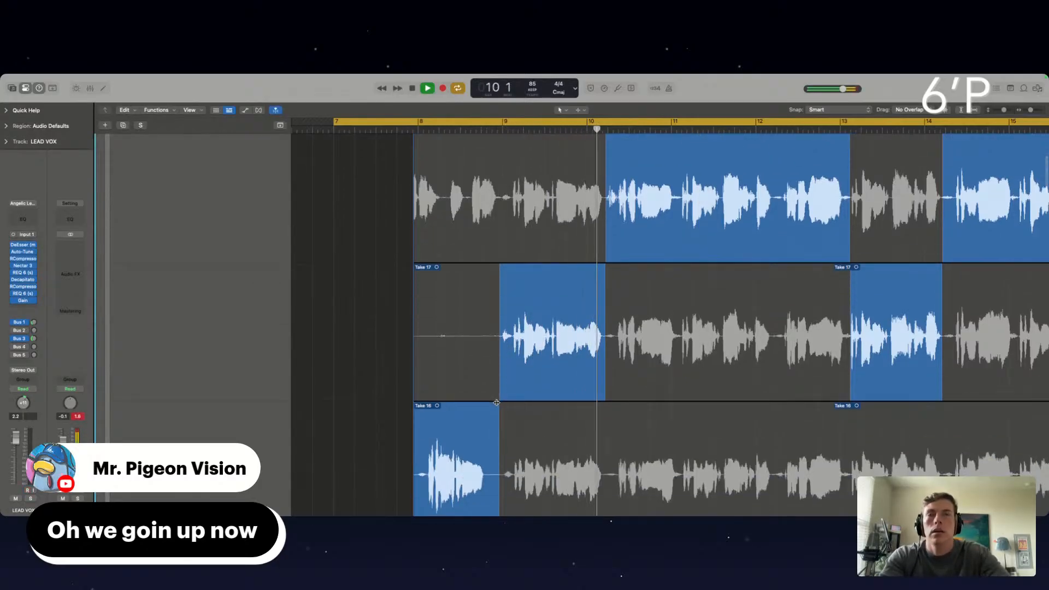
drag(555, 206, 606, 205)
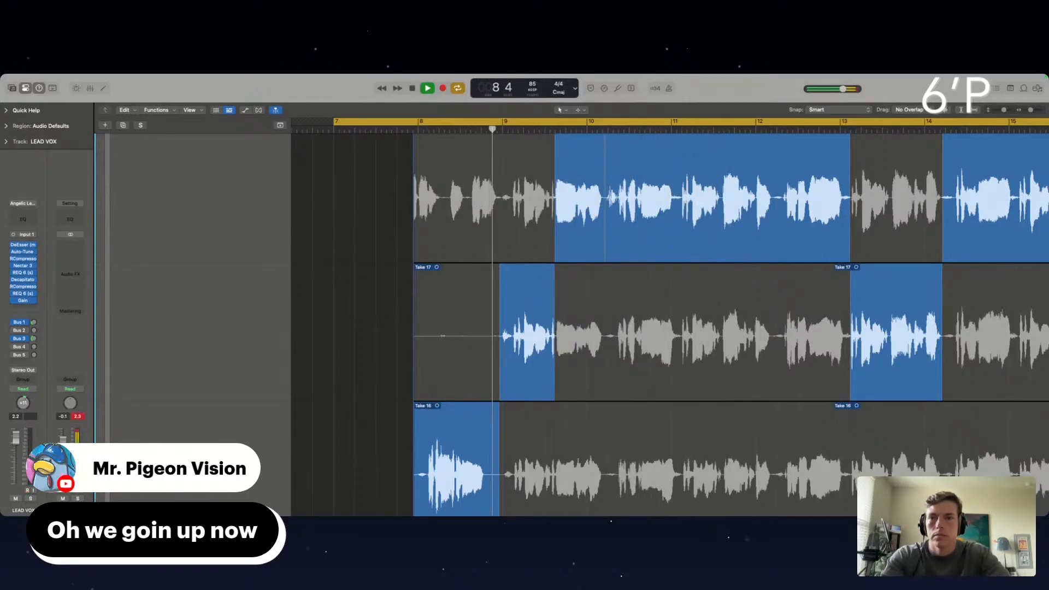
scroll(353, 273, up, 5)
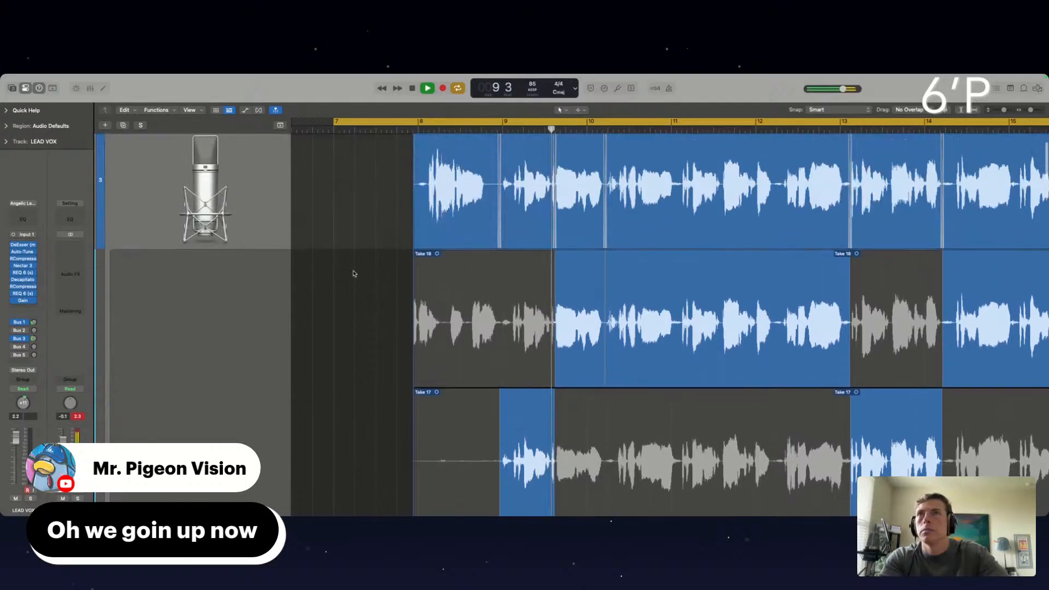
Comp the short vocal word just after bar 12 from Take 17, leaving the surrounding phrases on Take 18
scroll(288, 232, down, 5)
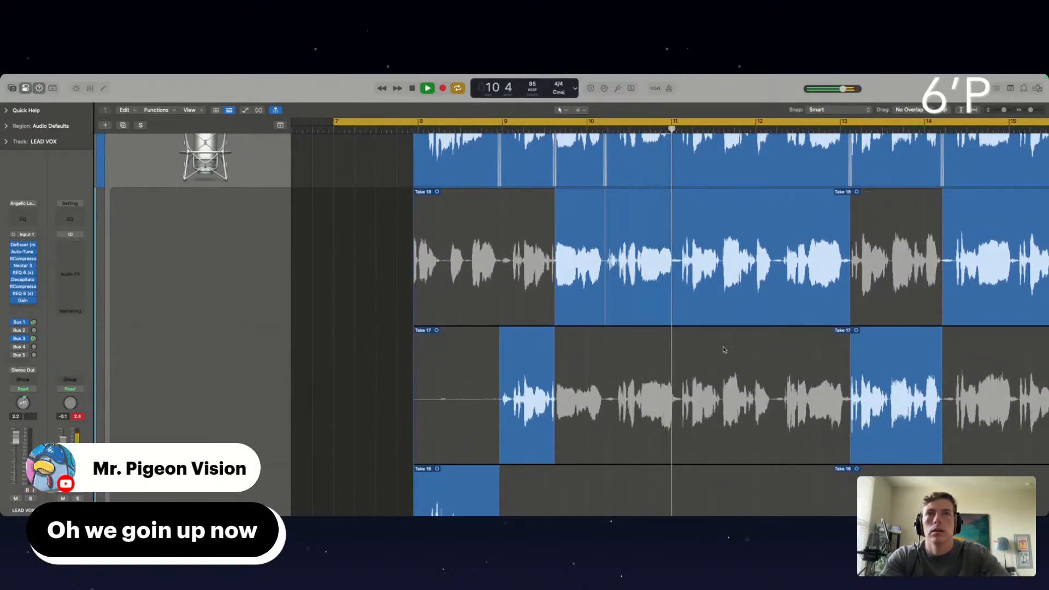
scroll(697, 375, down, 1)
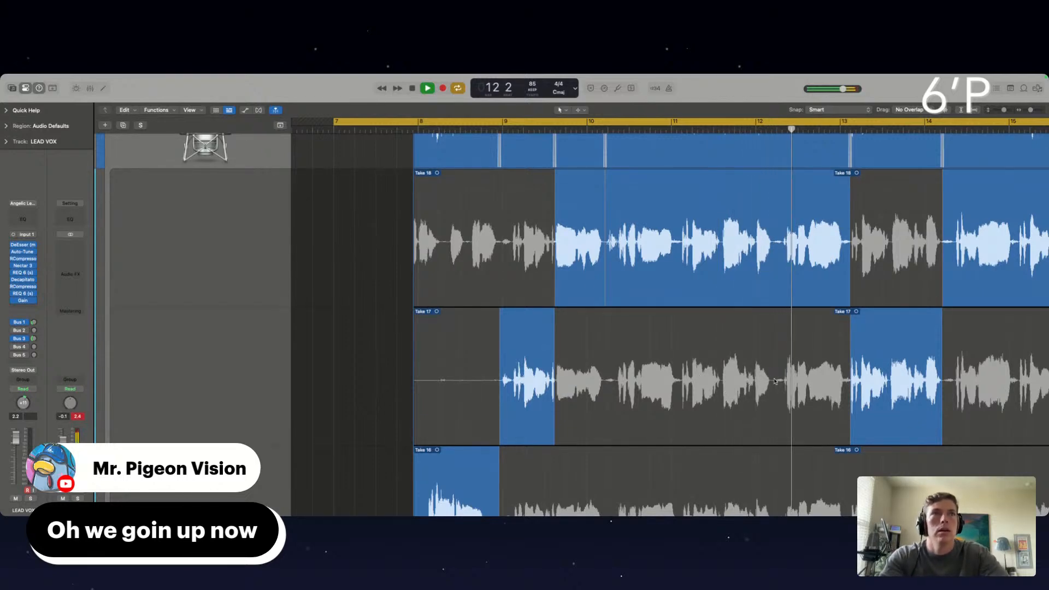
drag(755, 383, 784, 387)
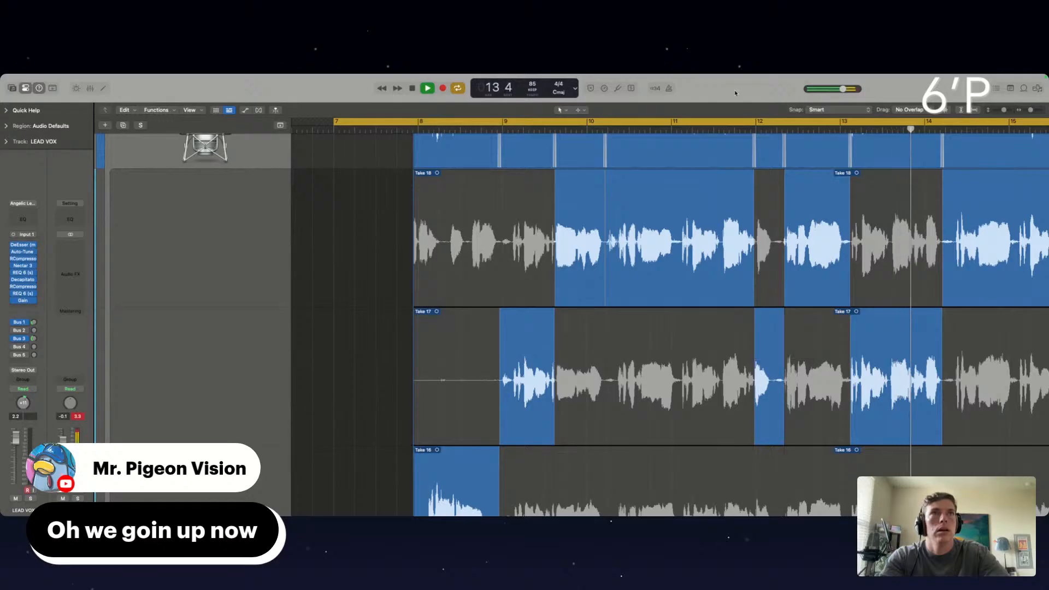
Switch the comp section from just after bar 13 to just after bar 14 to Take 16
scroll(843, 316, right, 3)
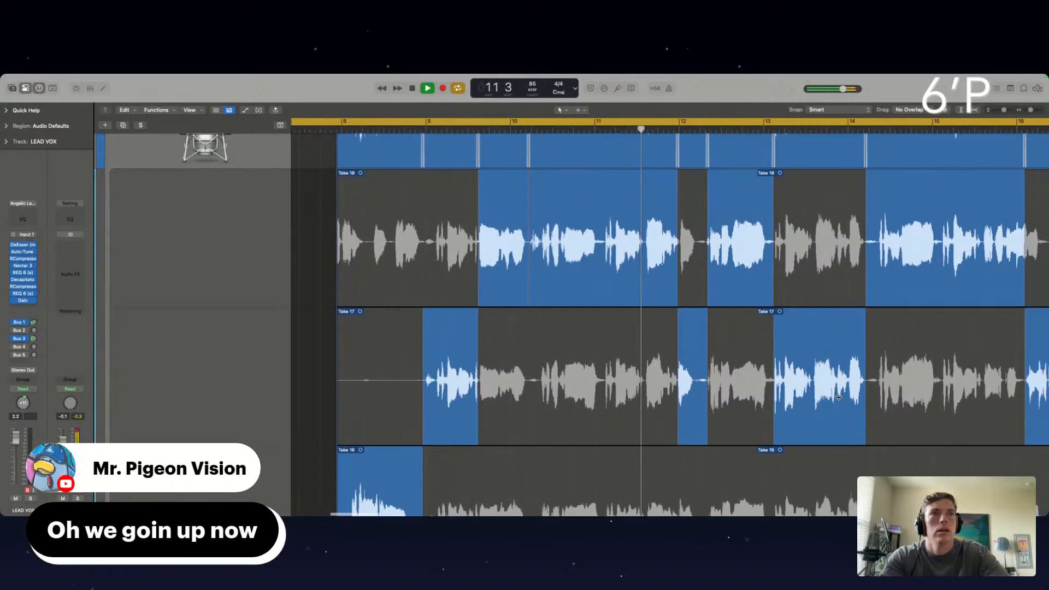
scroll(843, 316, down, 2)
click(806, 469)
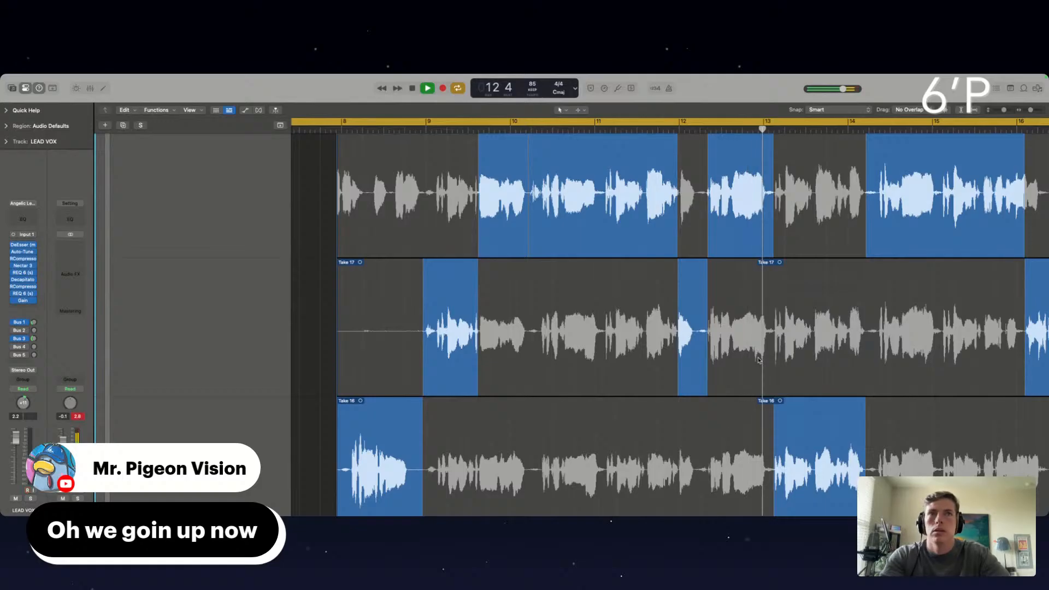
Comp the ending of the bar 13 phrase, up to just after bar 14, from Take 15
scroll(720, 446, down, 2)
scroll(885, 358, right, 1)
scroll(886, 359, right, 1)
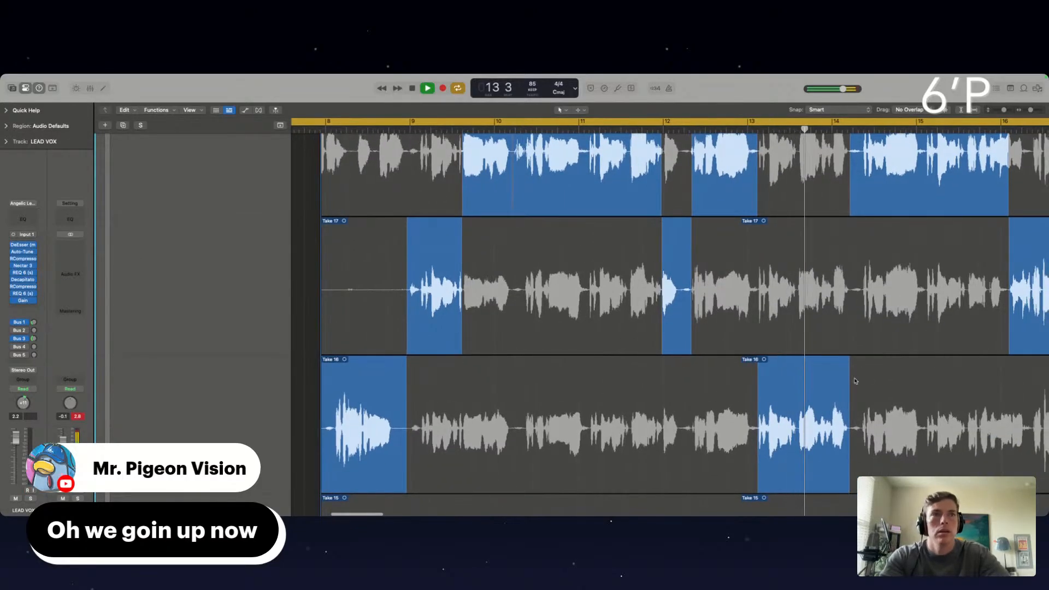
scroll(853, 379, down, 5)
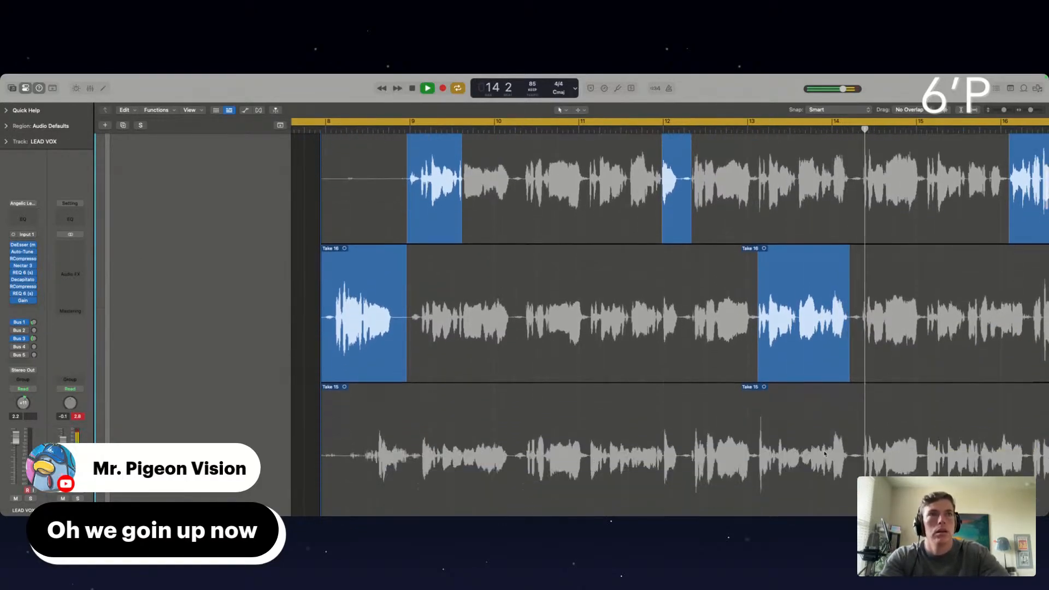
drag(811, 455, 850, 437)
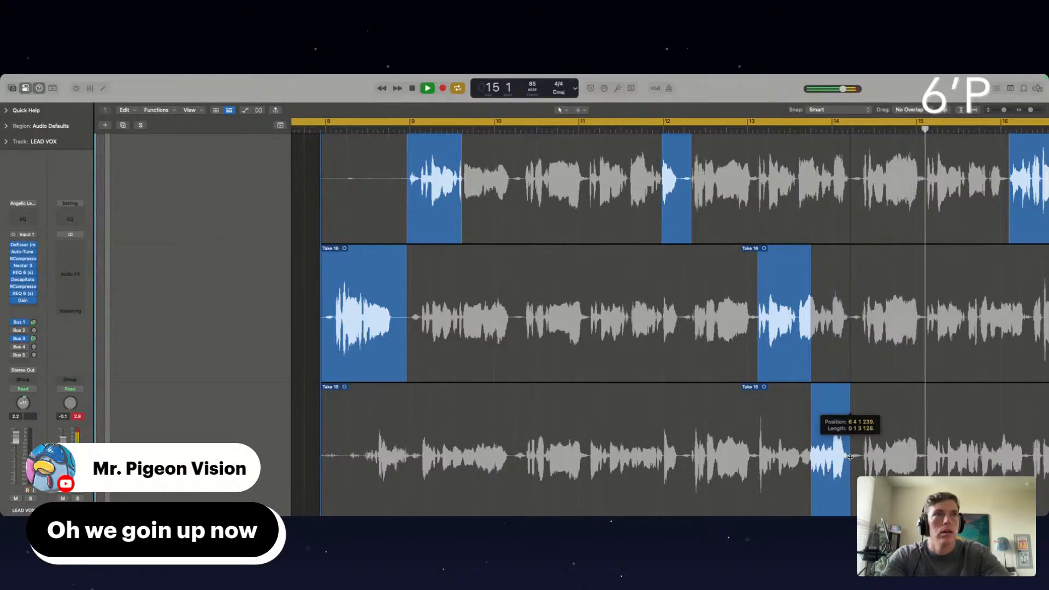
Try Take 14 for the ending of the bar 13 phrase
scroll(823, 295, down, 3)
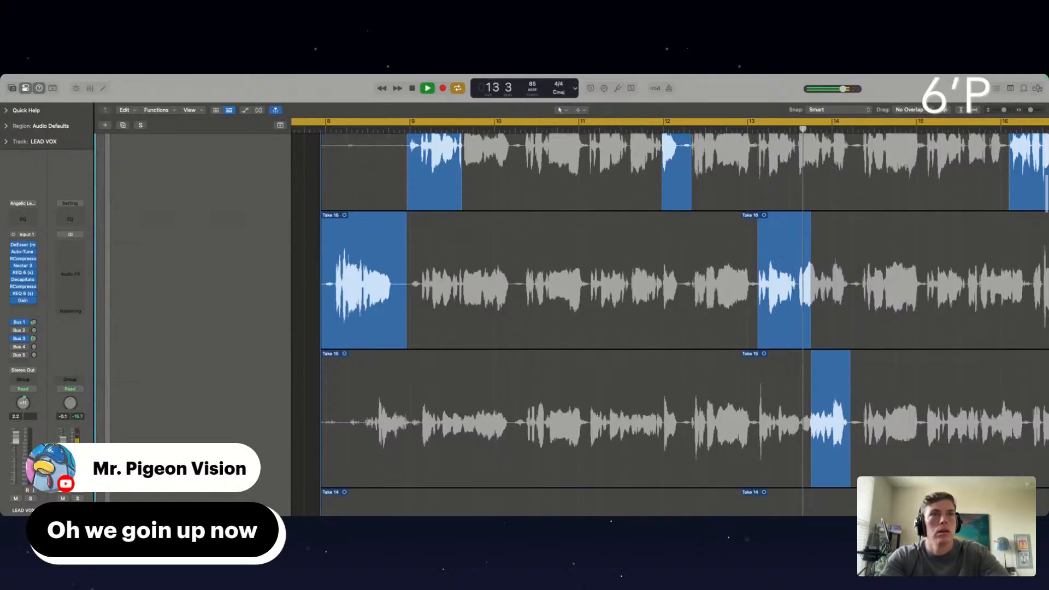
scroll(840, 401, down, 5)
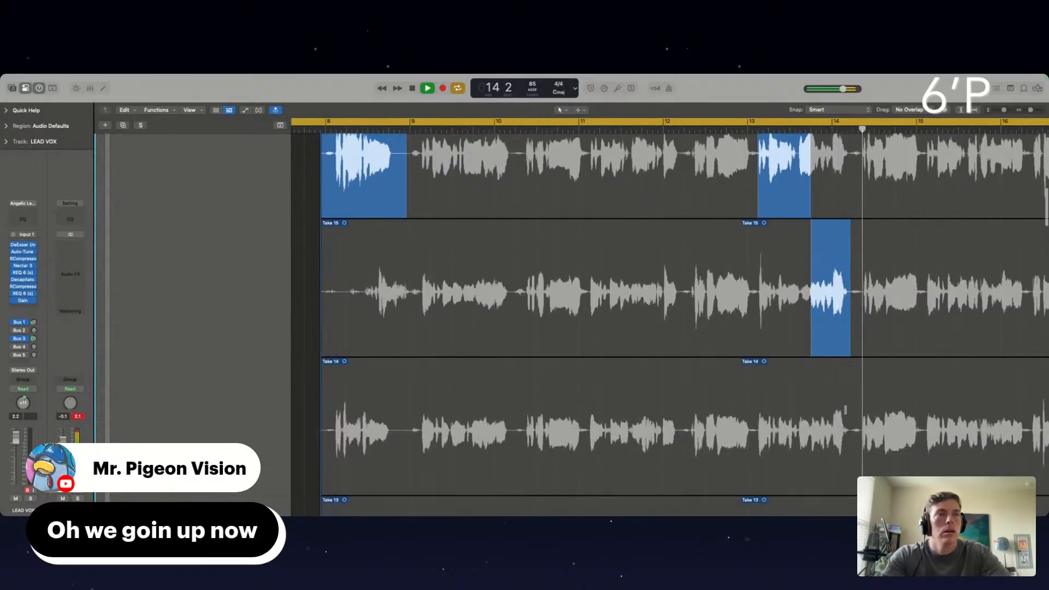
click(827, 426)
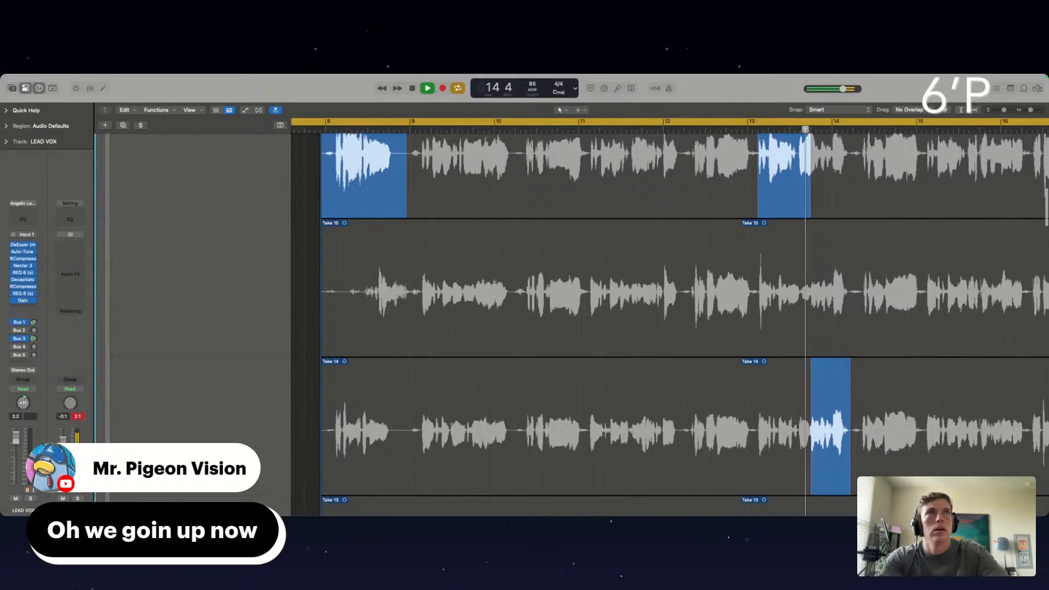
Audition Take 17 and Take 18 as alternatives for the ending of the bar 13 phrase
scroll(807, 387, up, 6)
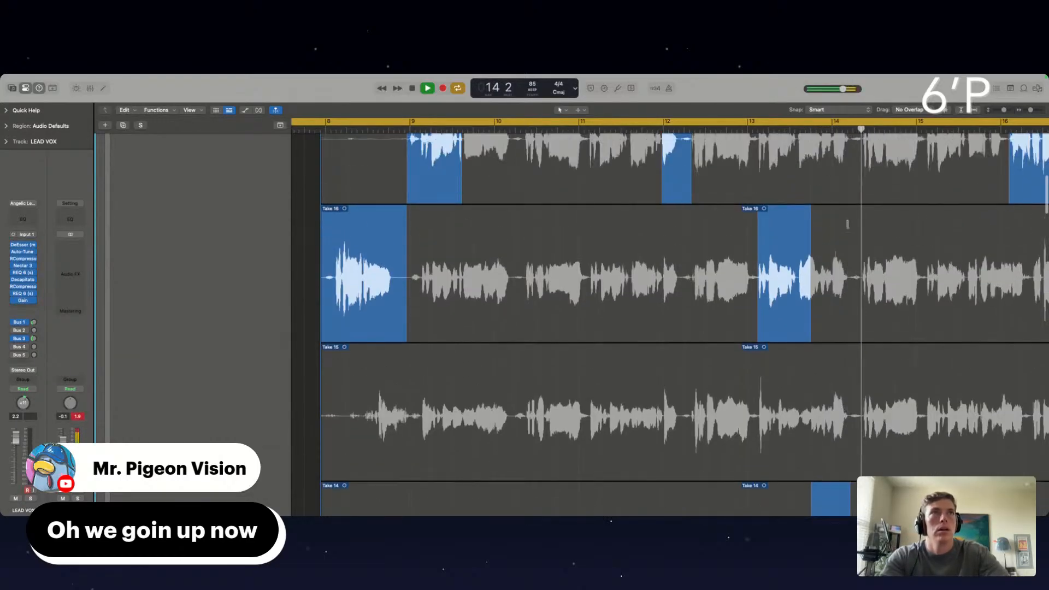
scroll(810, 260, up, 3)
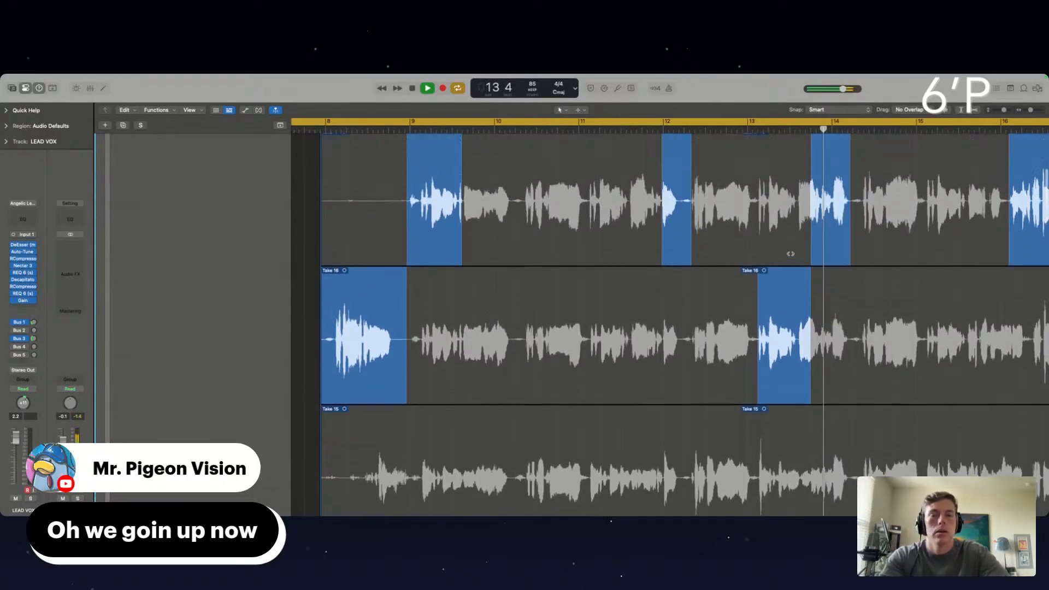
scroll(841, 381, up, 3)
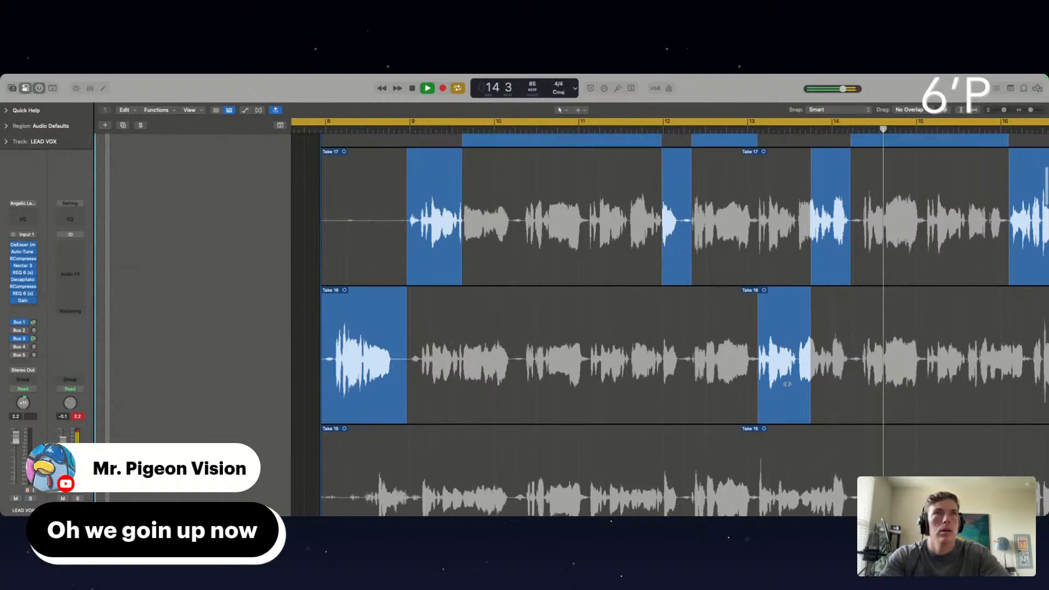
click(802, 223)
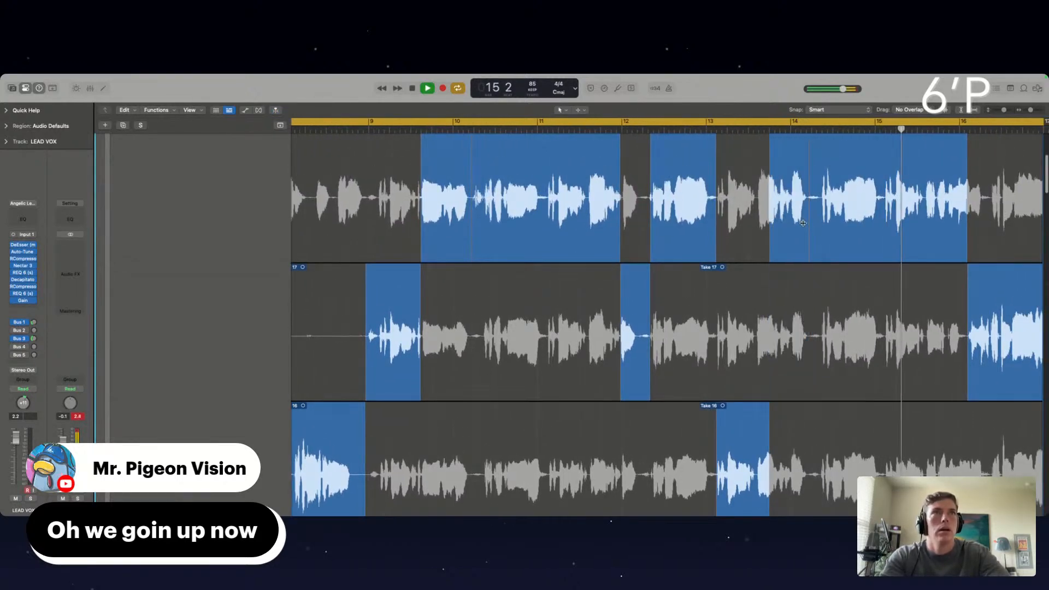
Switch both the ending of the bar 13 phrase and the phrases following bar 14 to Take 17
scroll(881, 298, right, 2)
click(881, 298)
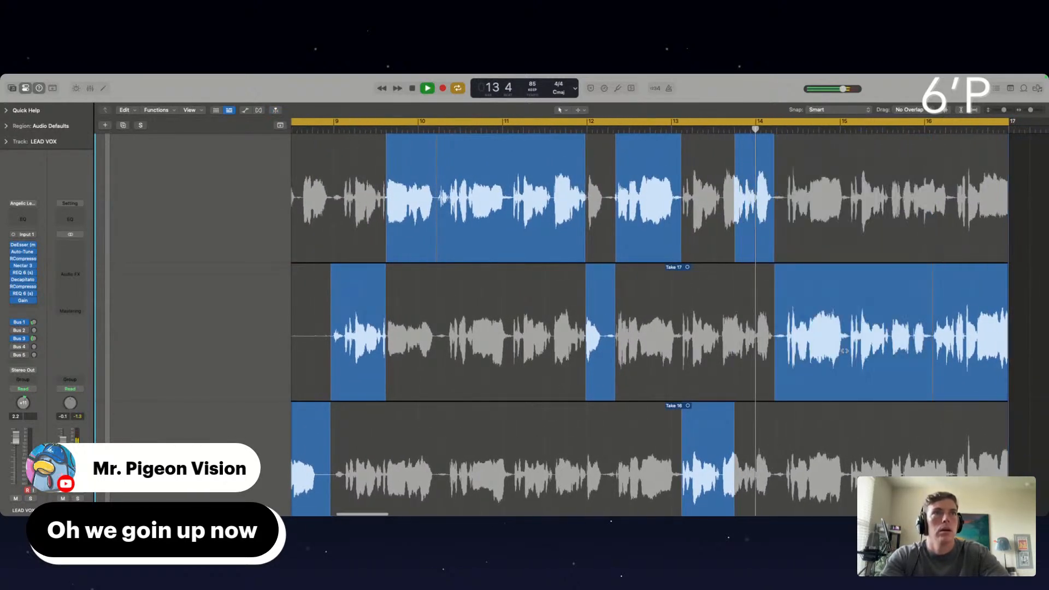
click(751, 325)
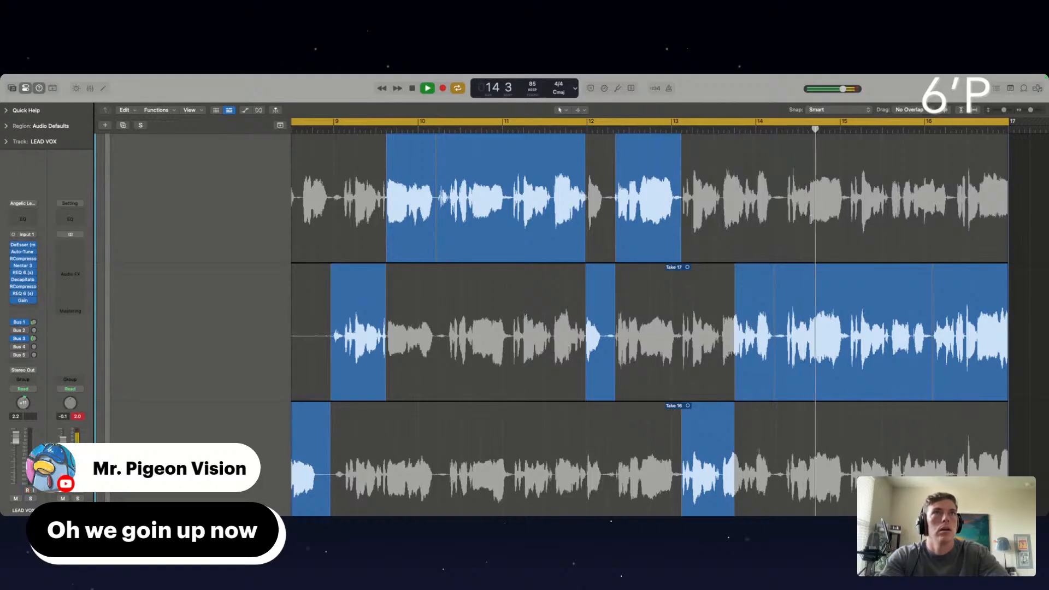
Comp the bar 15 phrase from Take 18, keeping the phrase between bars 14 and 15 on Take 17
click(816, 223)
drag(850, 337, 773, 337)
scroll(885, 354, down, 1)
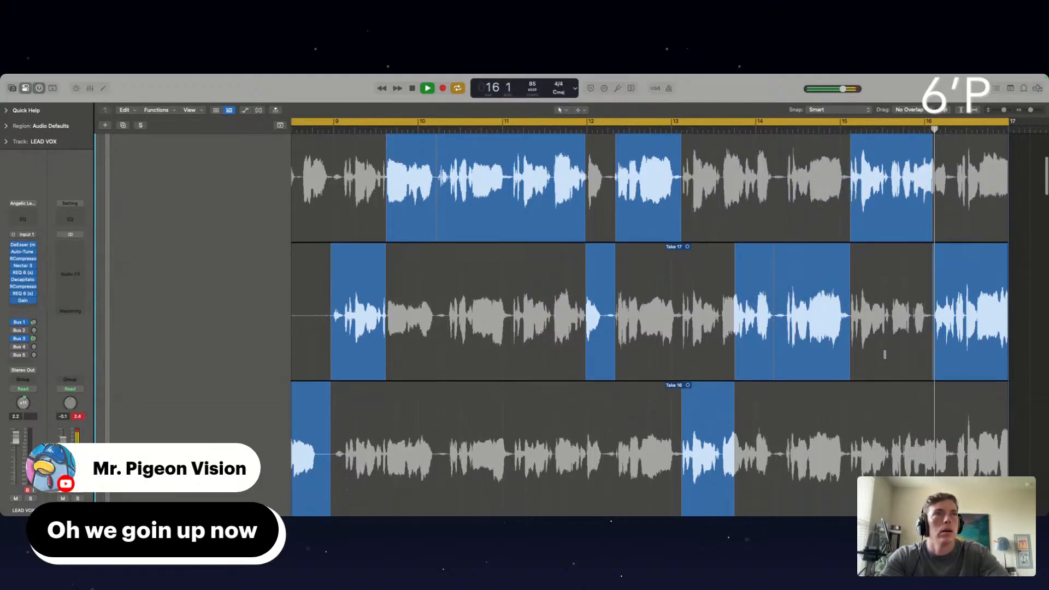
Extend the bar 15 Take 18 section by about one beat past bar 16
scroll(885, 354, right, 1)
drag(931, 207, 954, 207)
scroll(515, 178, left, 2)
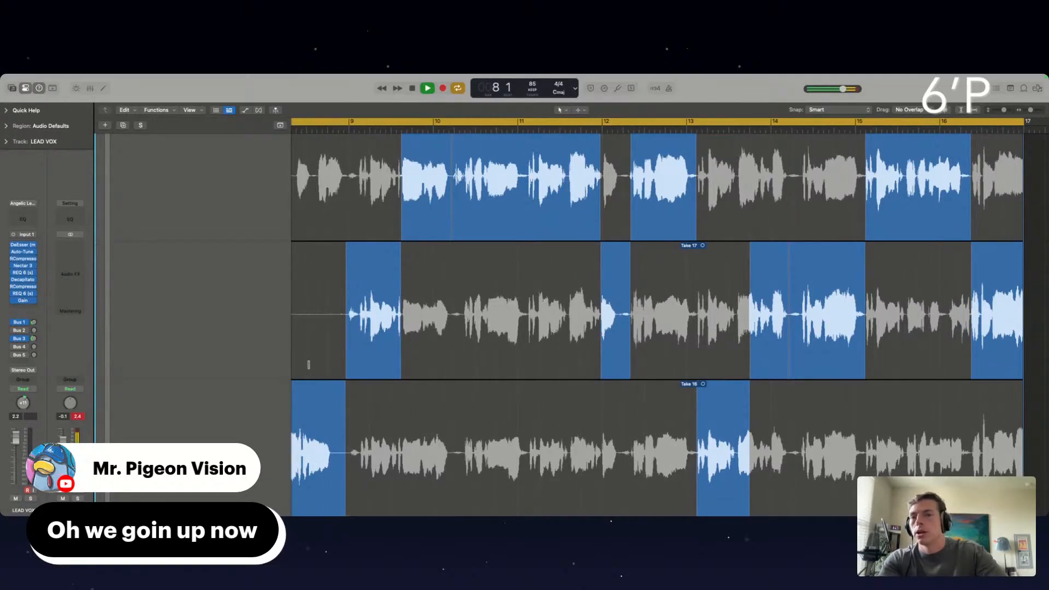
scroll(665, 317, left, 3)
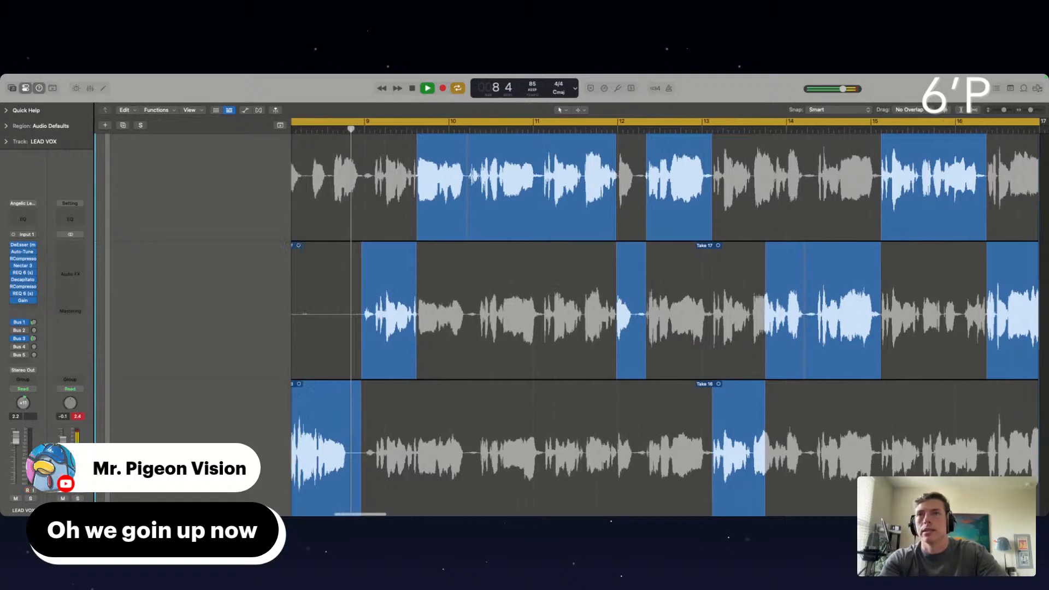
Try an earlier comp boundary between Take 17 and Take 18 in the bar 9 phrase, and undo the last take change
scroll(415, 340, up, 5)
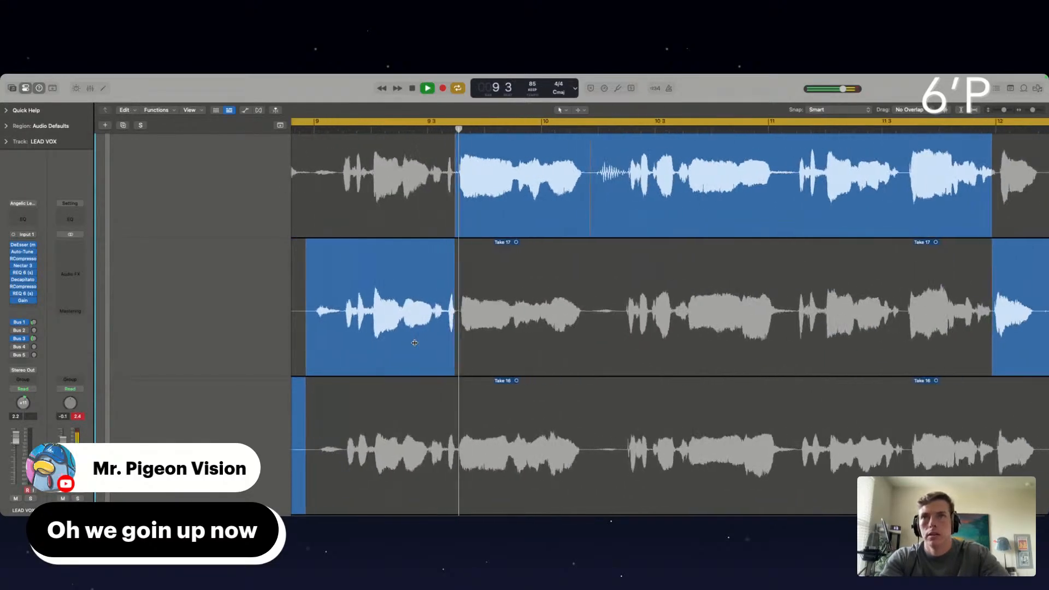
drag(455, 344, 447, 315)
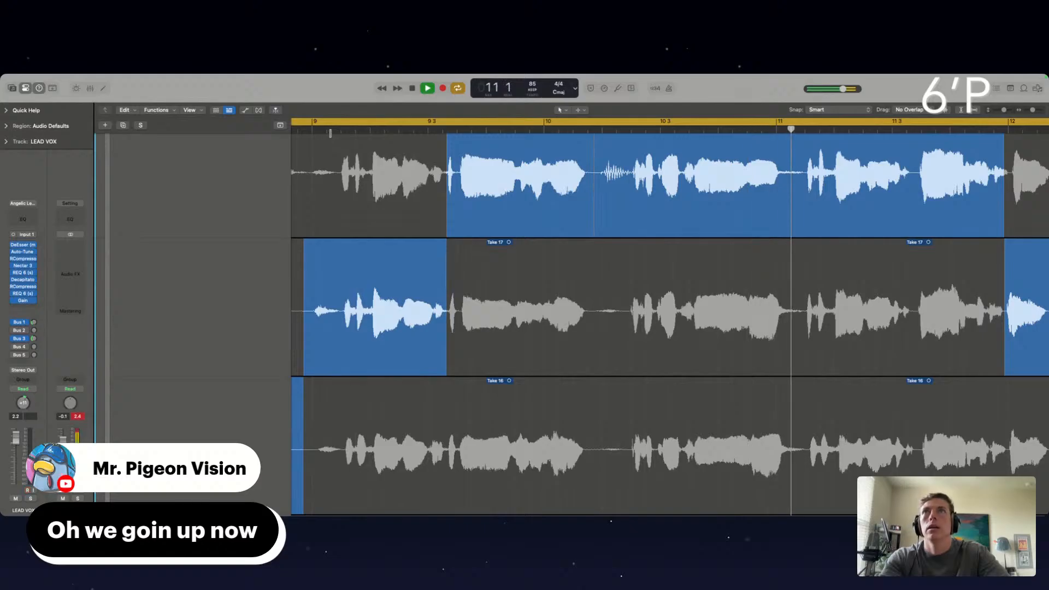
click(401, 203)
key(super+z)
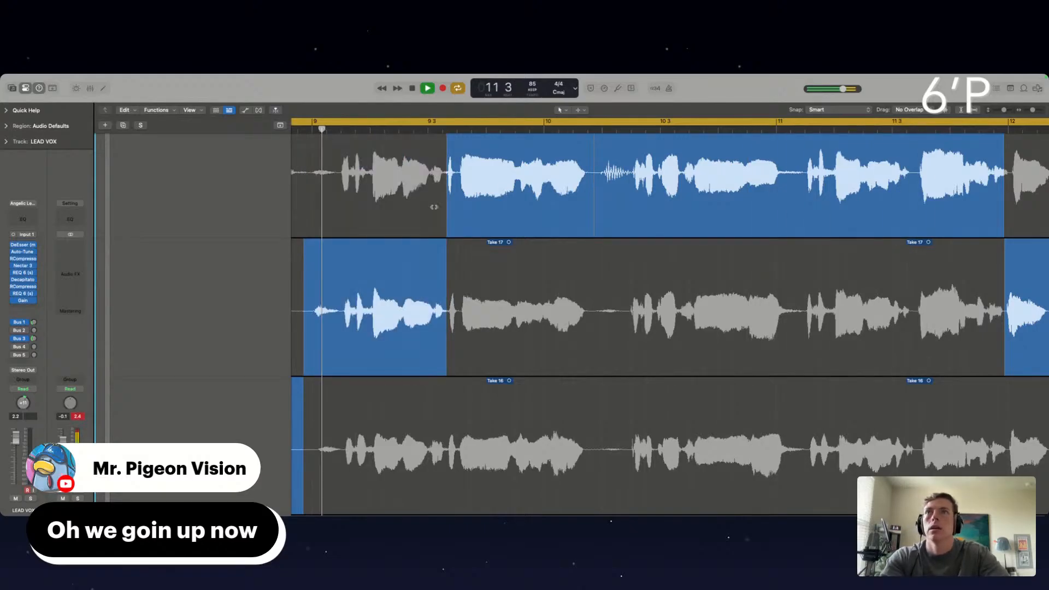
Extend the bar 9 Take 17 section slightly later, up to the start of the following word, and replay that transition
scroll(485, 257, right, 1)
scroll(485, 257, down, 1)
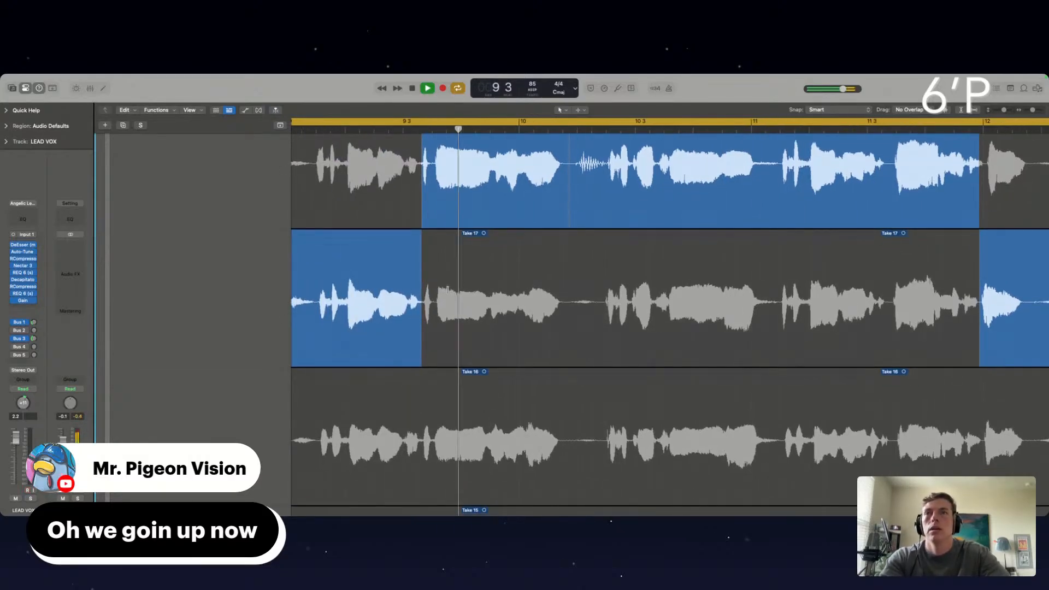
drag(421, 309, 437, 309)
click(382, 131)
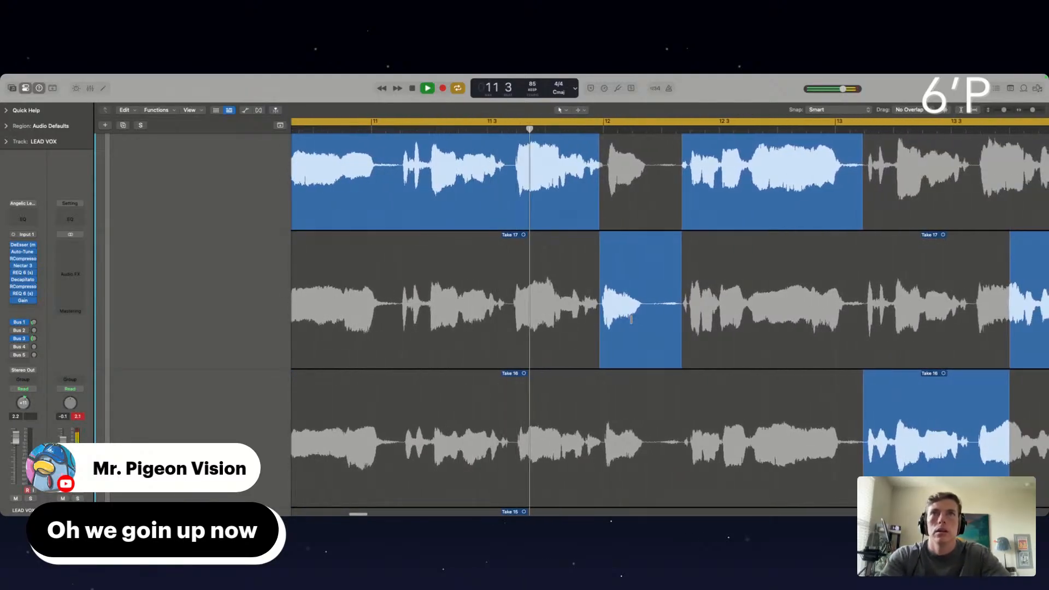
Fine-tune the comp boundary at bar 12, starting the Take 17 section slightly earlier
drag(600, 182, 602, 182)
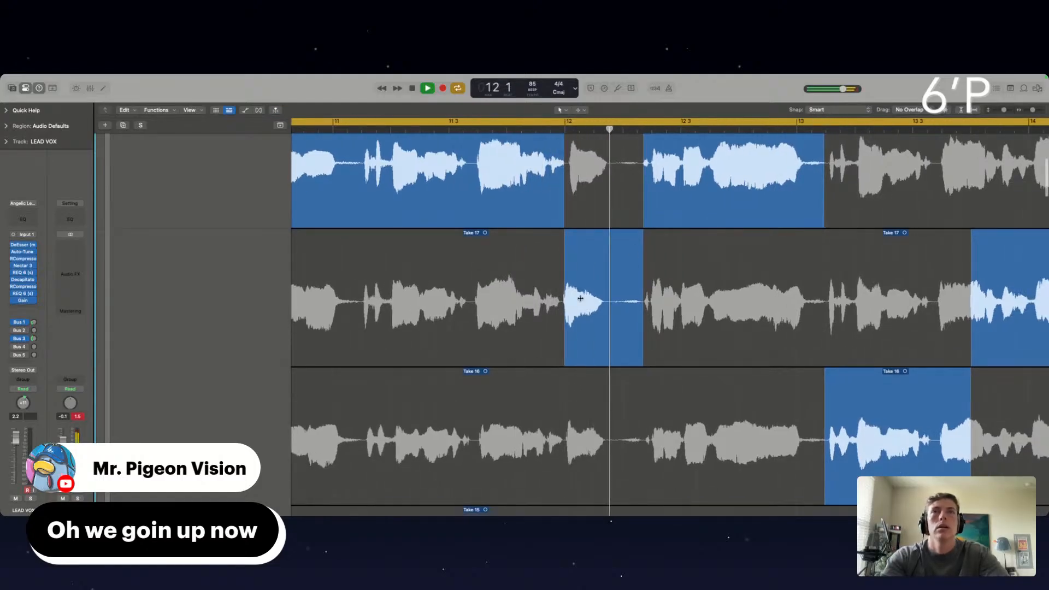
drag(564, 304, 544, 281)
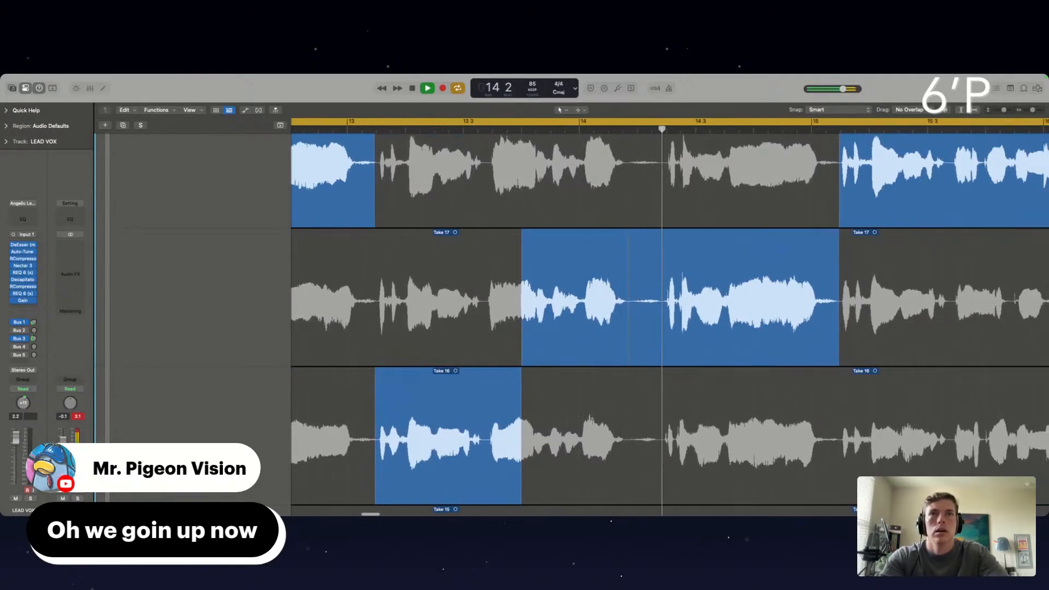
Isolate the short word at bar 14 with Take 16, switch it to Take 15, and replay the transition
drag(578, 437, 630, 437)
scroll(637, 453, down, 3)
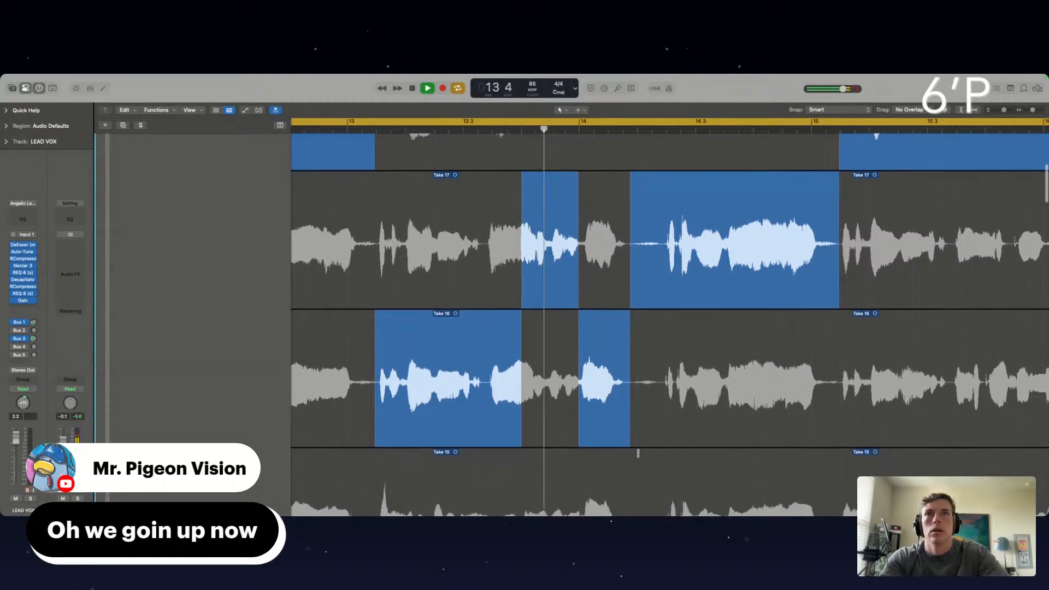
scroll(599, 393, down, 2)
click(617, 460)
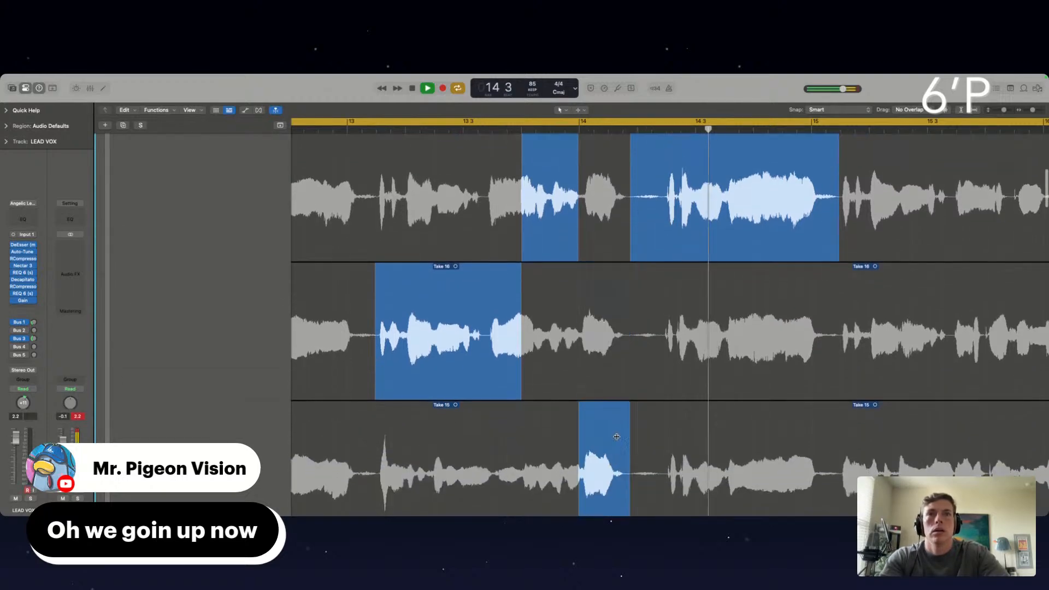
click(546, 130)
scroll(614, 302, up, 1)
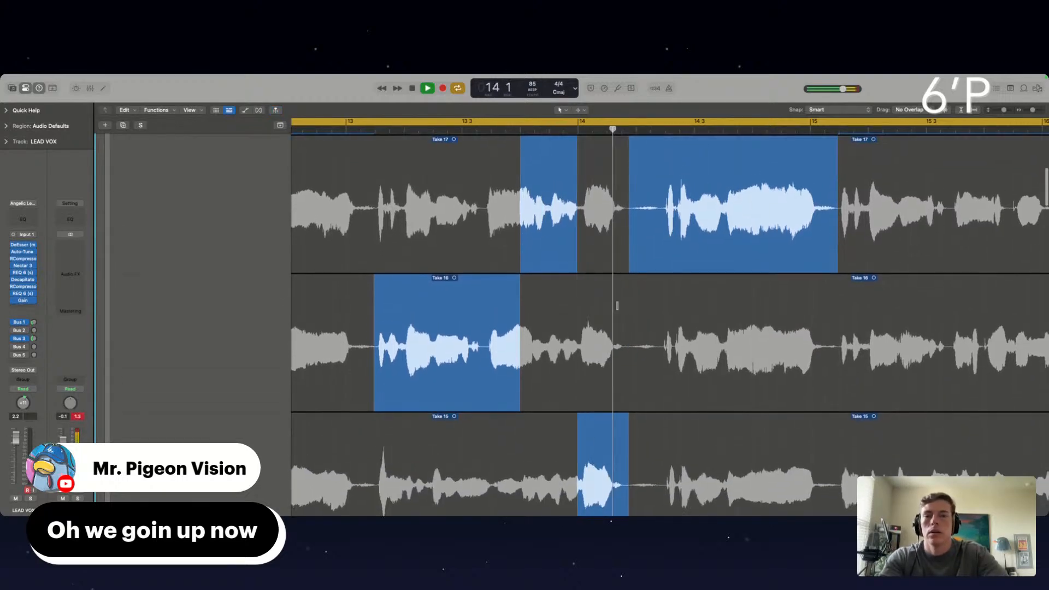
Switch the closing phrase from late bar 16 to bar 17 to Take 18 and replay the ending
scroll(560, 454, right, 3)
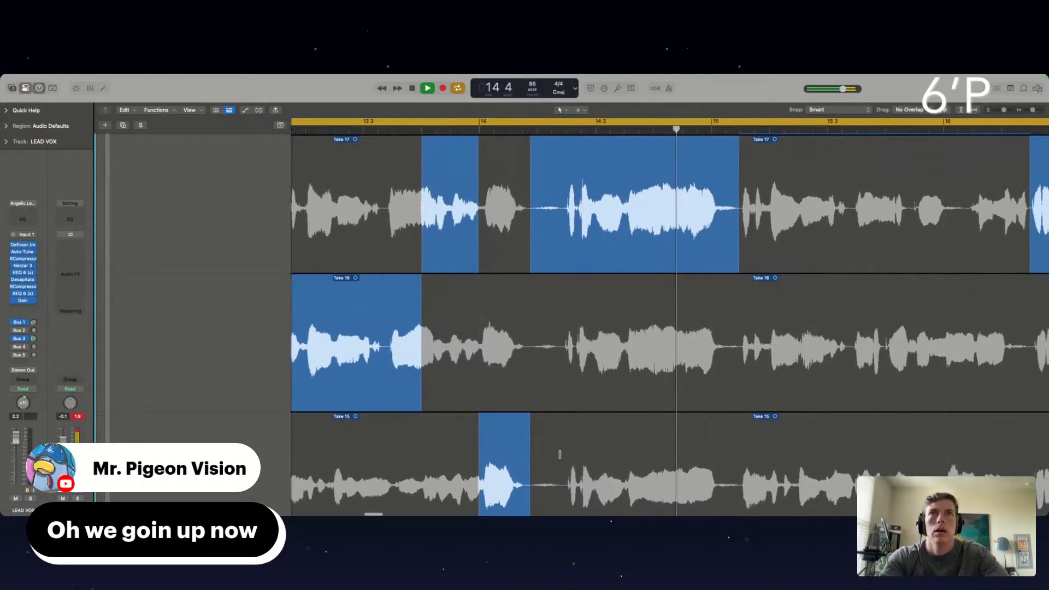
scroll(561, 454, right, 5)
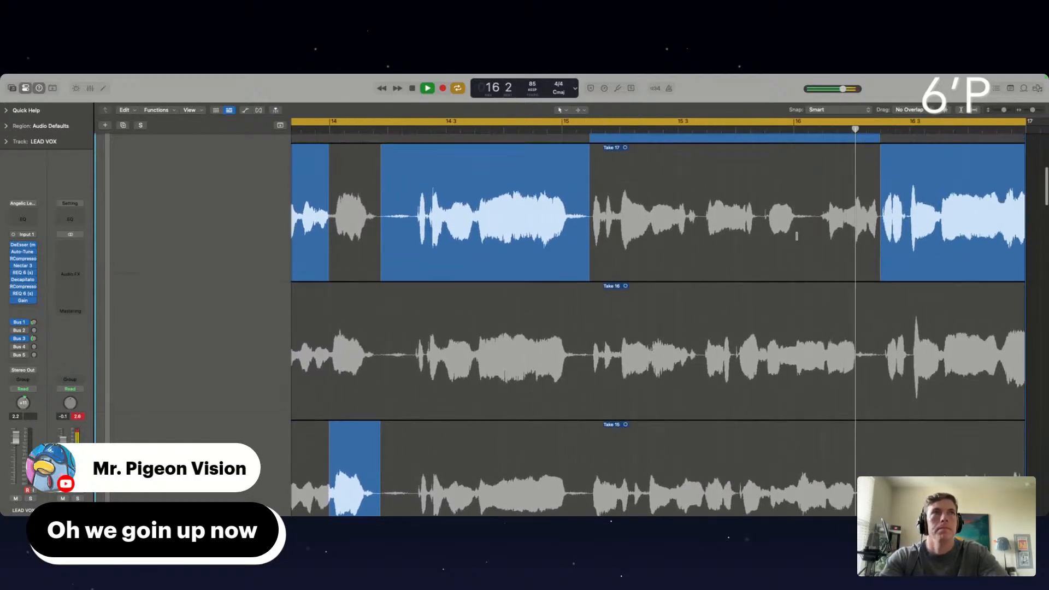
scroll(796, 238, up, 8)
scroll(833, 316, down, 5)
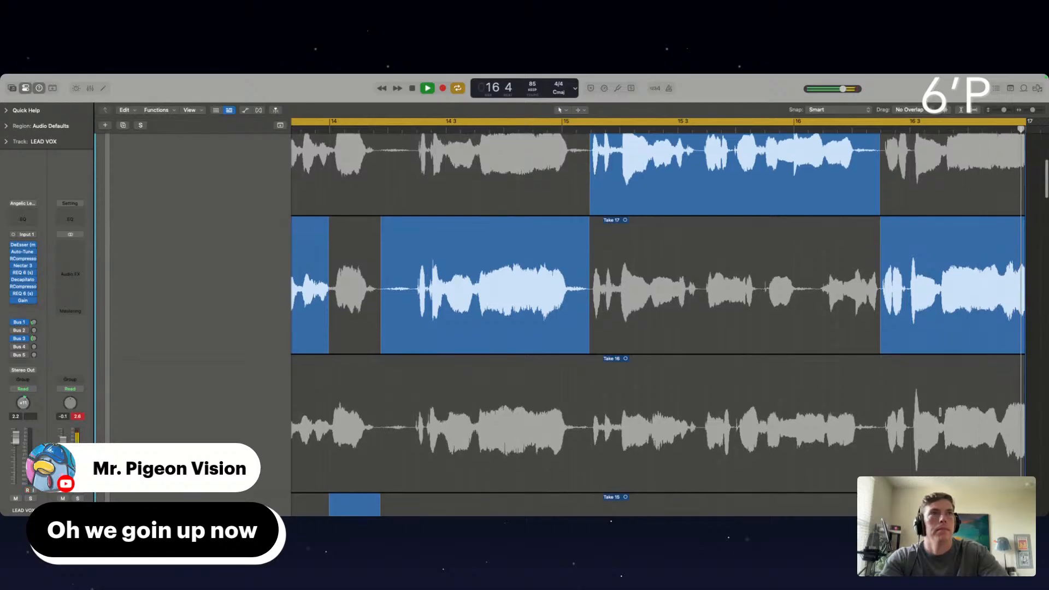
click(924, 385)
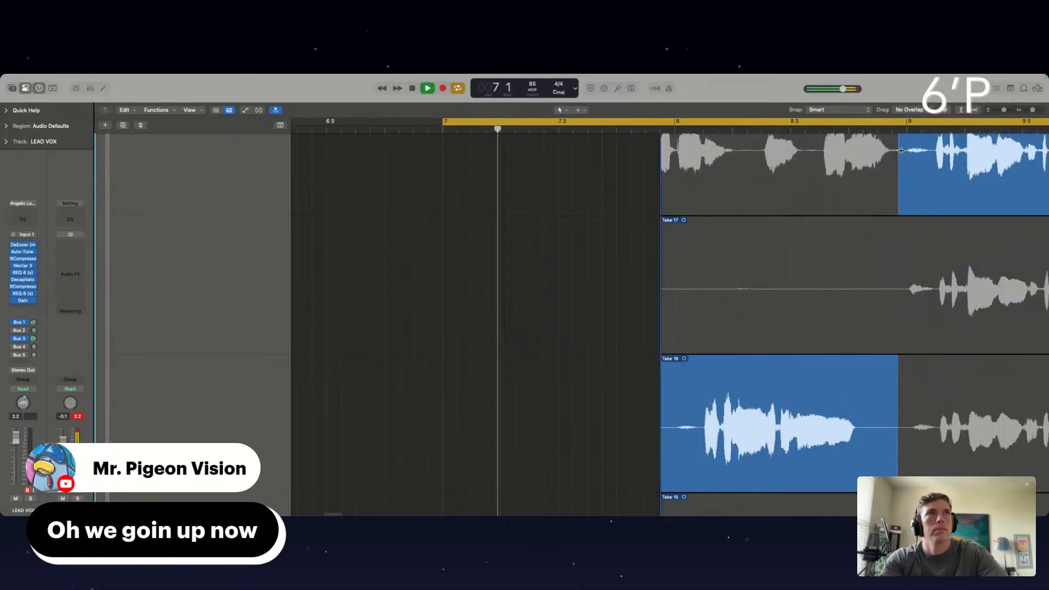
scroll(901, 151, right, 8)
scroll(901, 151, right, 20)
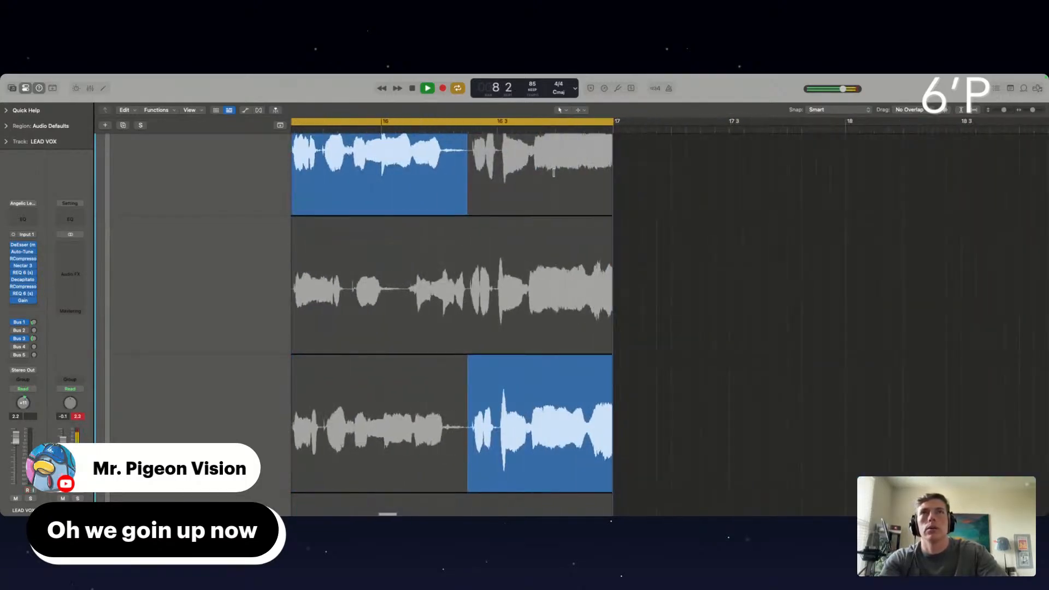
click(466, 133)
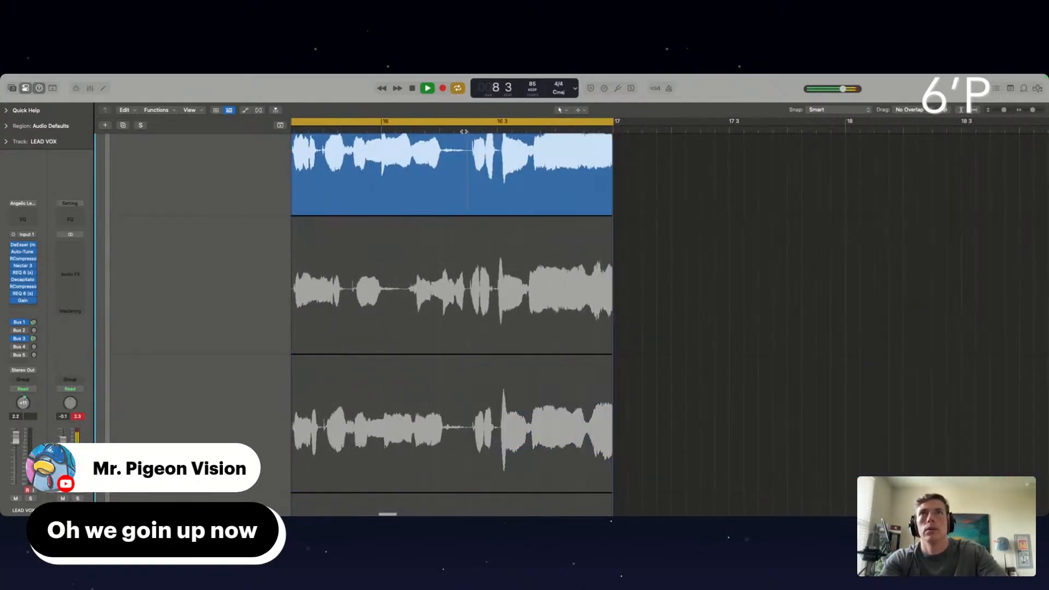
scroll(482, 153, up, 3)
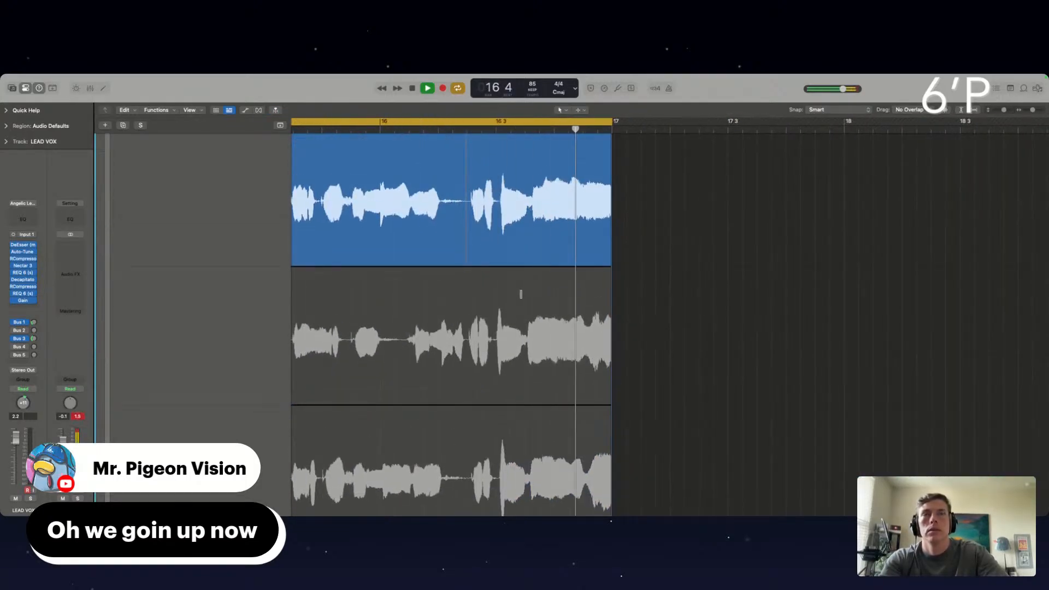
Collapse the lead vocal take folder spanning bars 8 to 17 in the full arrangement
scroll(522, 238, down, 10)
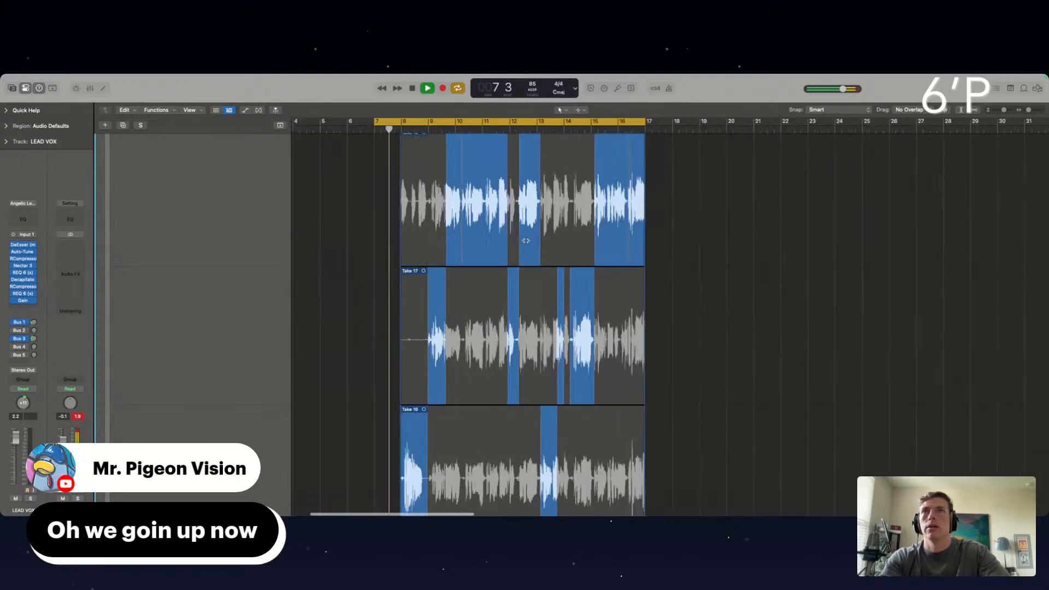
scroll(526, 241, up, 10)
click(404, 160)
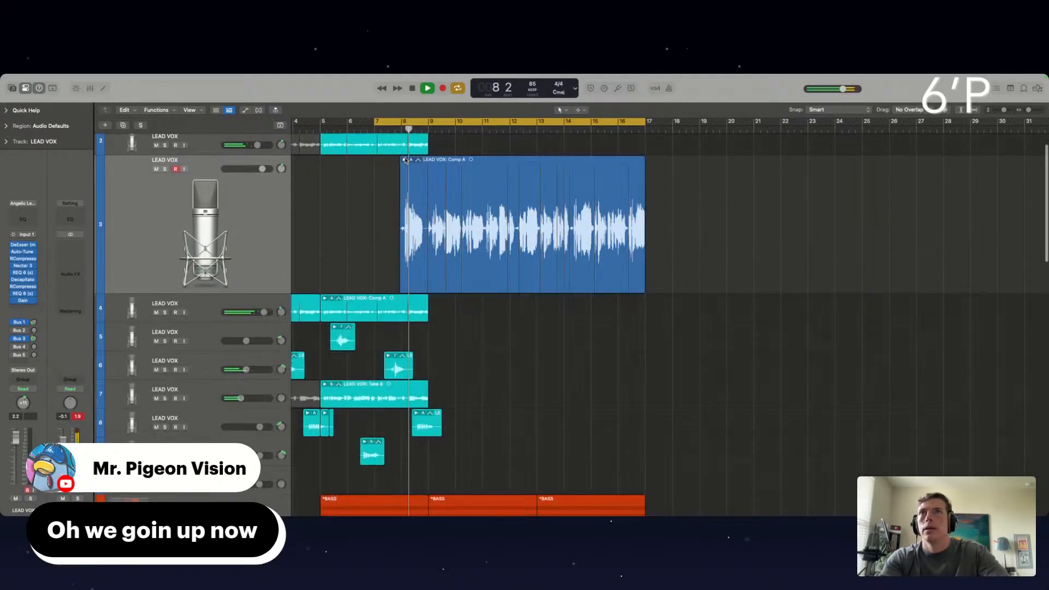
scroll(305, 313, left, 3)
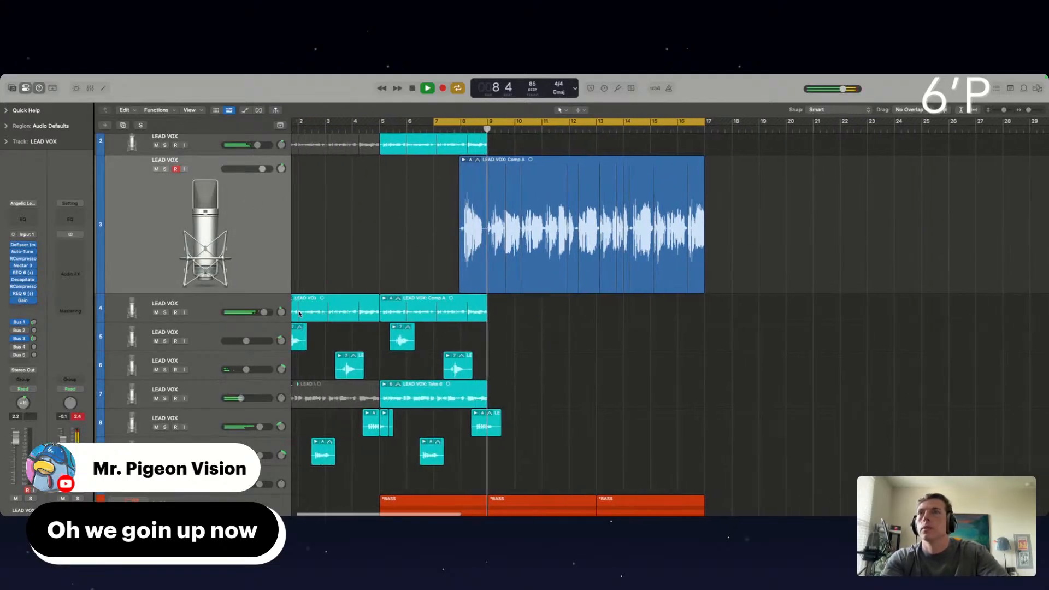
Restart playback and briefly solo LEAD VOX track 4, followed by track 7, to audition the existing vocal layers
click(165, 312)
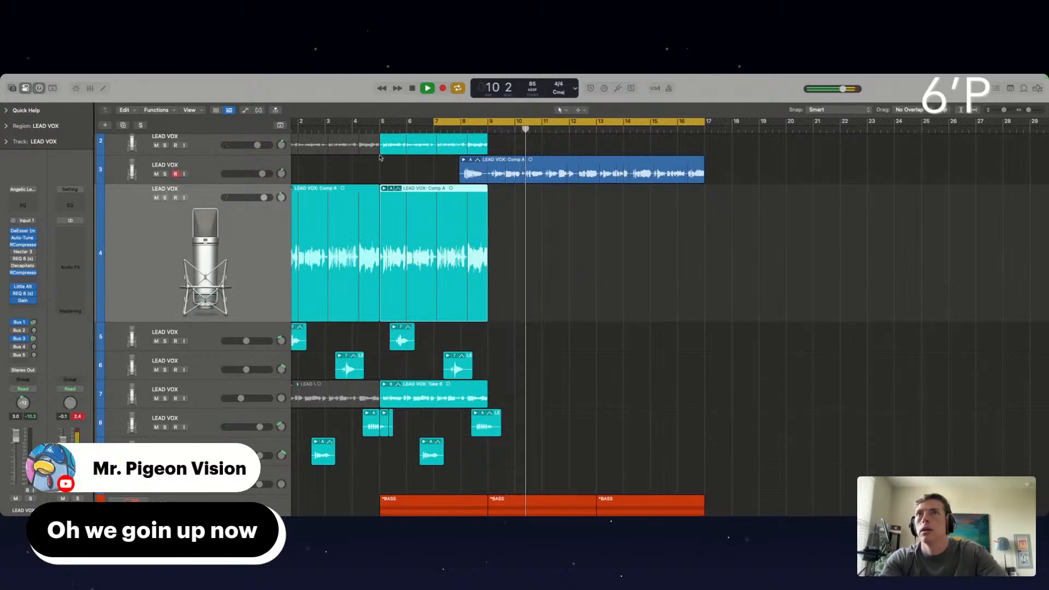
key(space)
key(space)
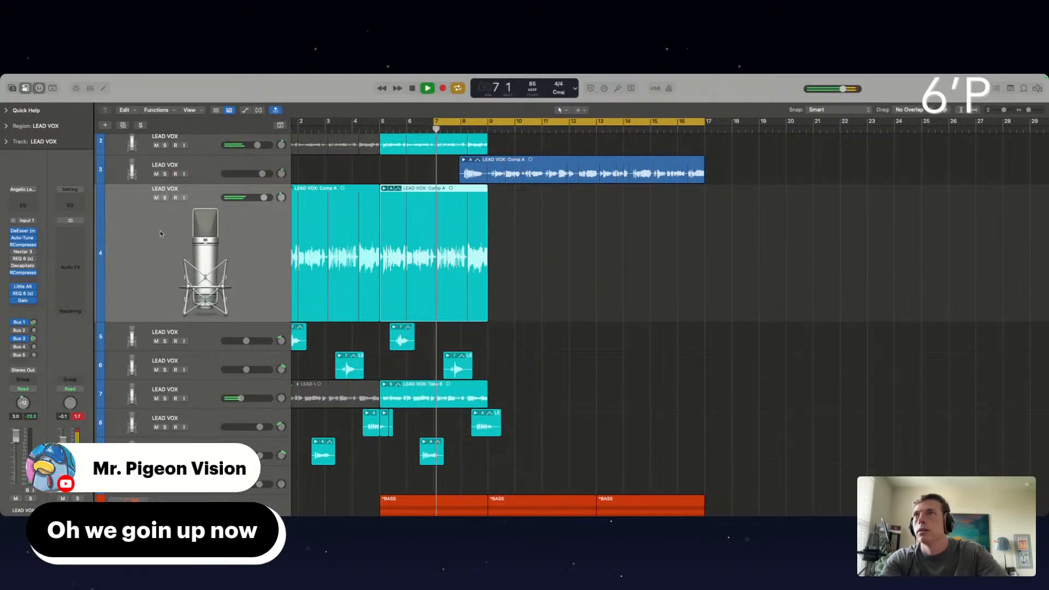
click(166, 198)
click(165, 197)
scroll(239, 251, down, 3)
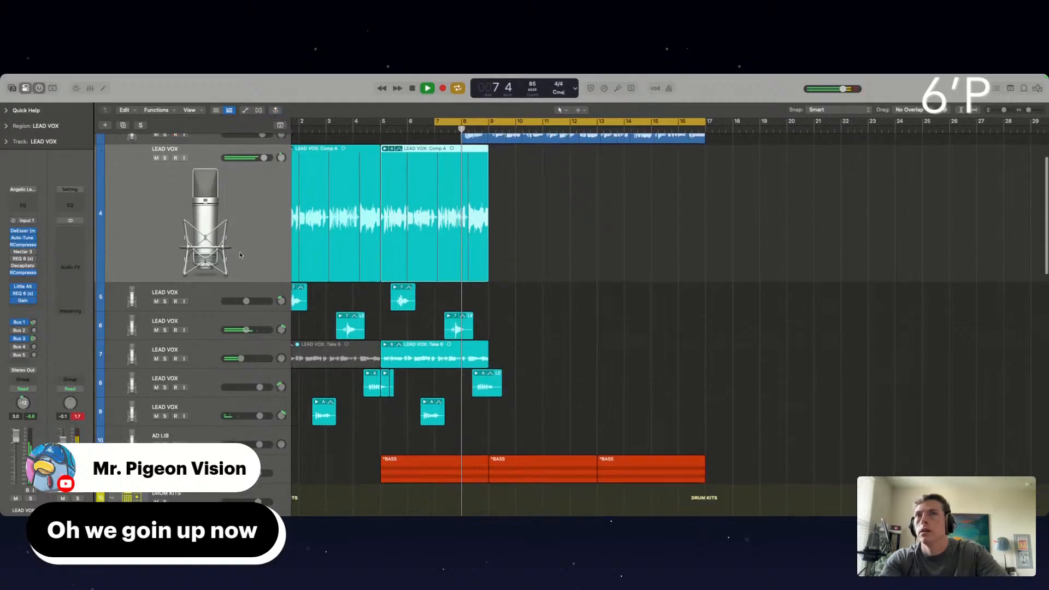
click(164, 358)
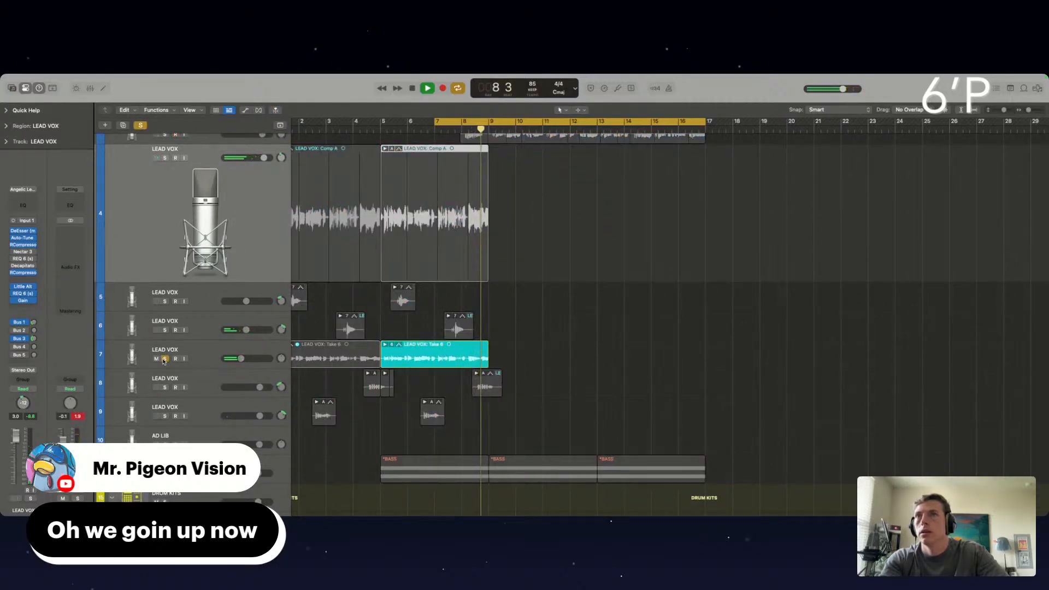
click(165, 359)
Create a new LEAD VOX track below track 8 with duplicated settings and pan it to the center
click(196, 363)
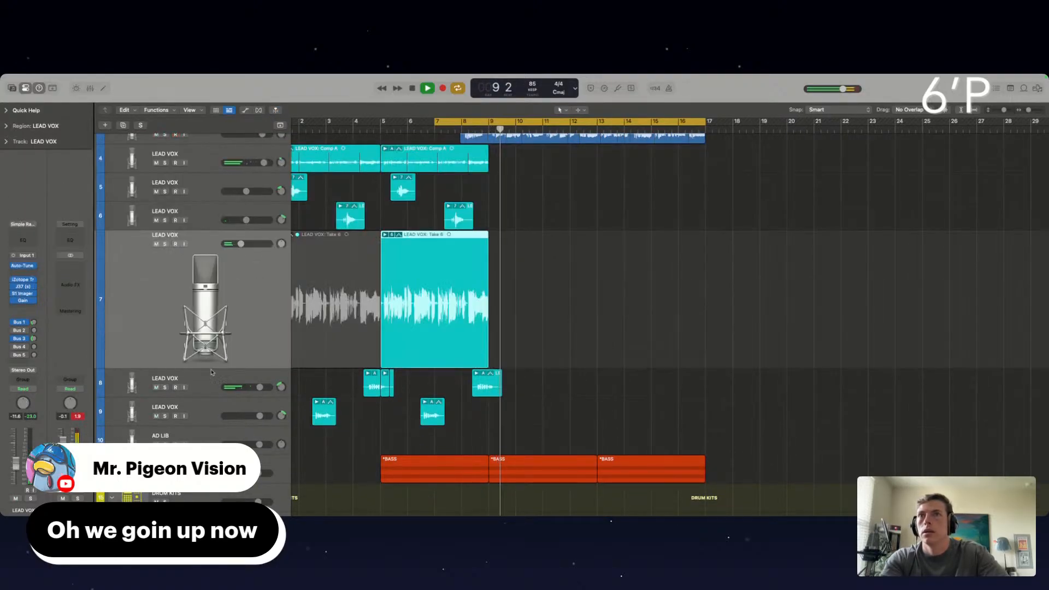
click(245, 383)
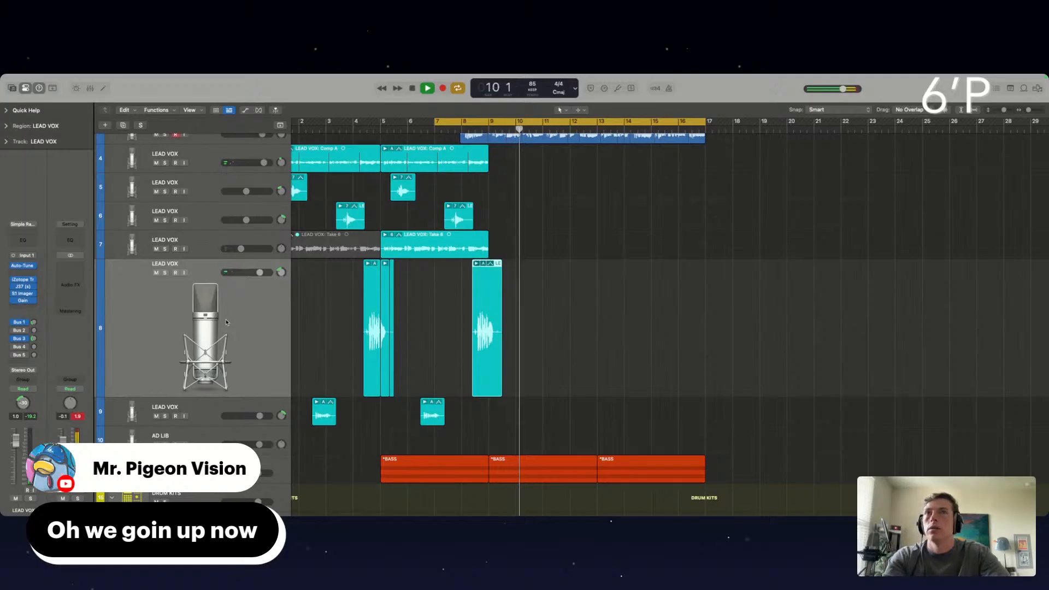
key(super+d)
drag(281, 301, 281, 294)
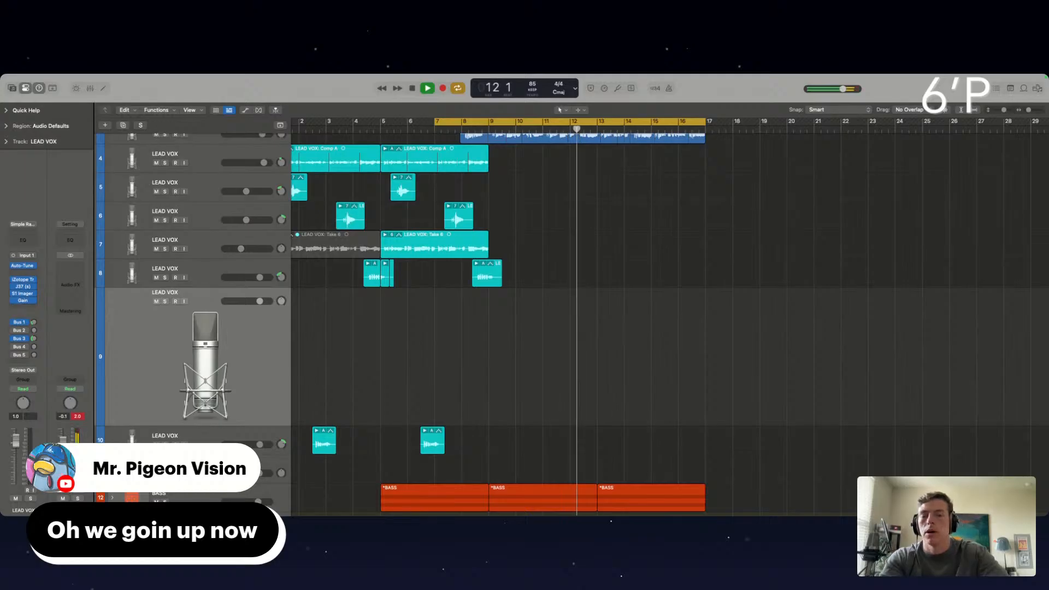
Turn on input monitoring for the new LEAD VOX track and enable Low Latency Mode
click(183, 301)
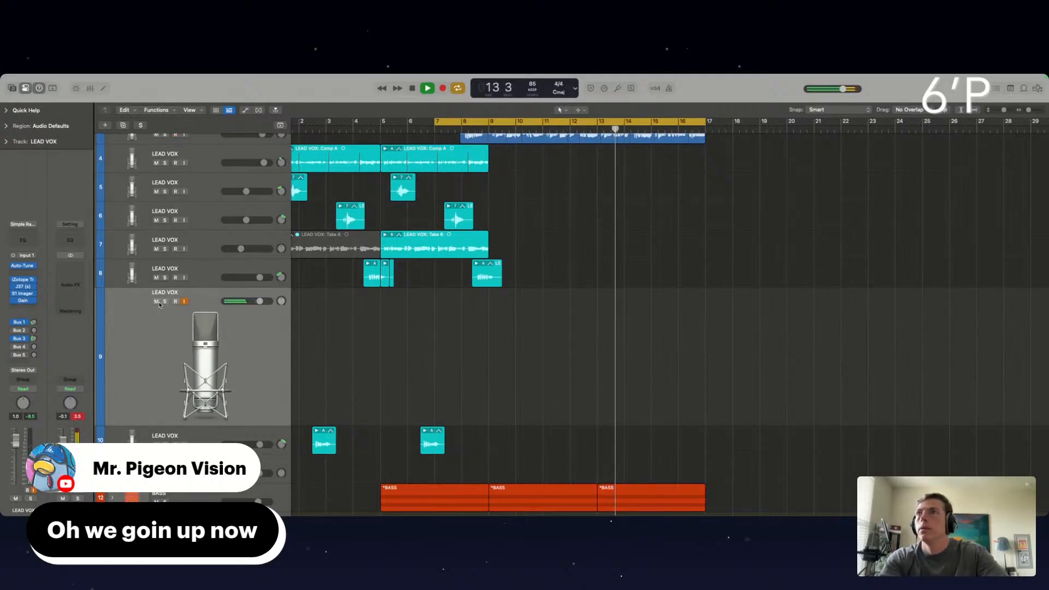
click(604, 88)
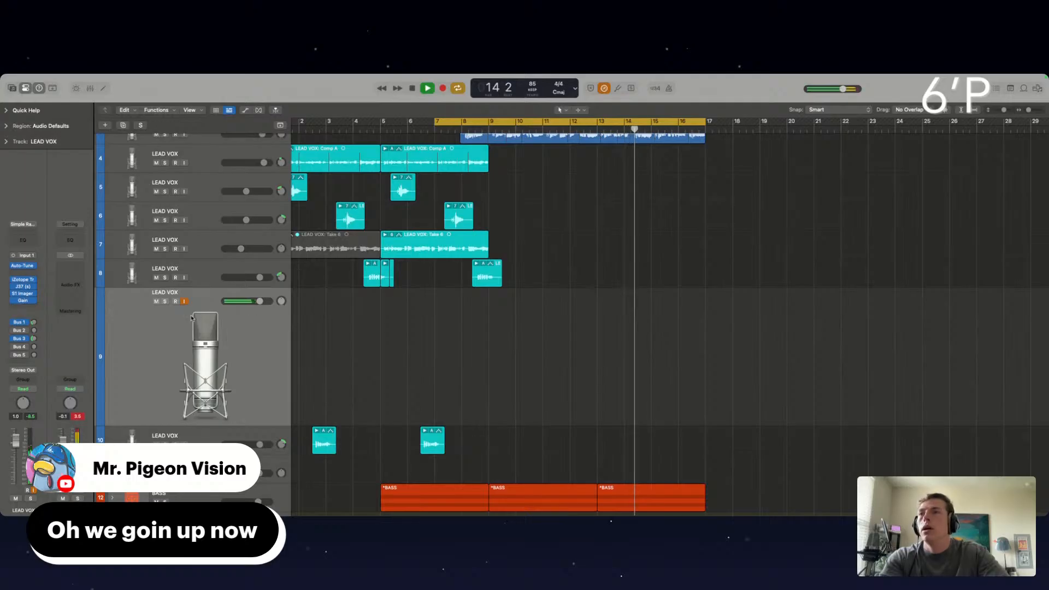
Stop playback, move record arming from track 3 to the new track 9, and start recording from bar 7
scroll(504, 313, up, 5)
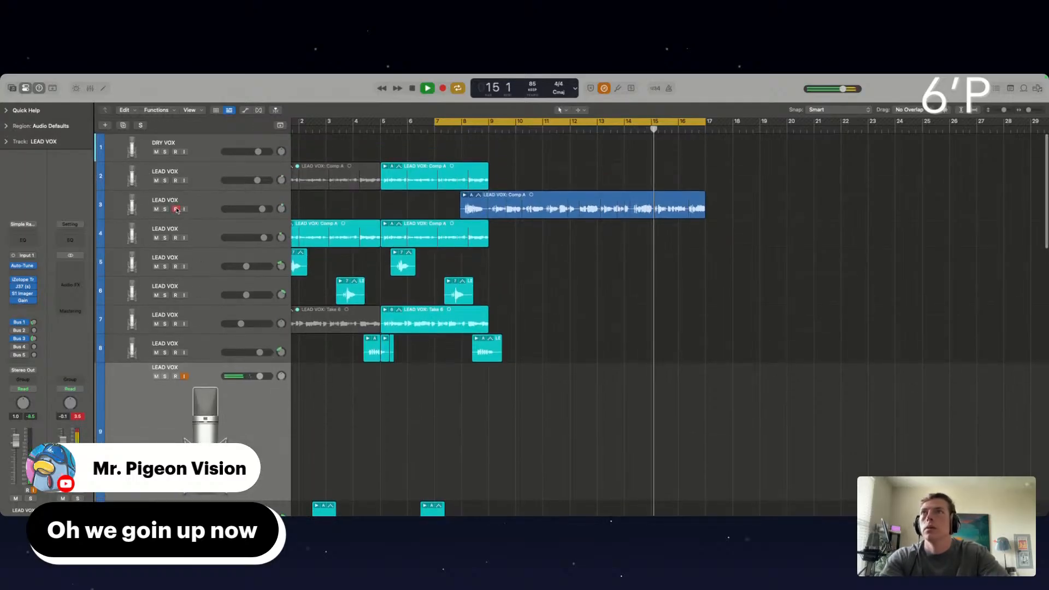
key(space)
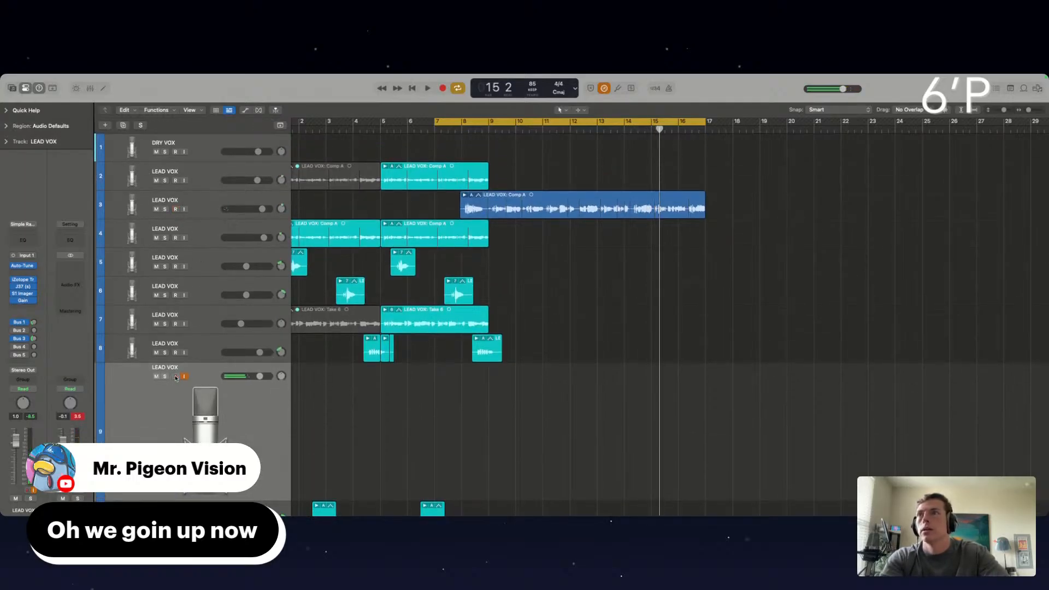
scroll(470, 418, down, 2)
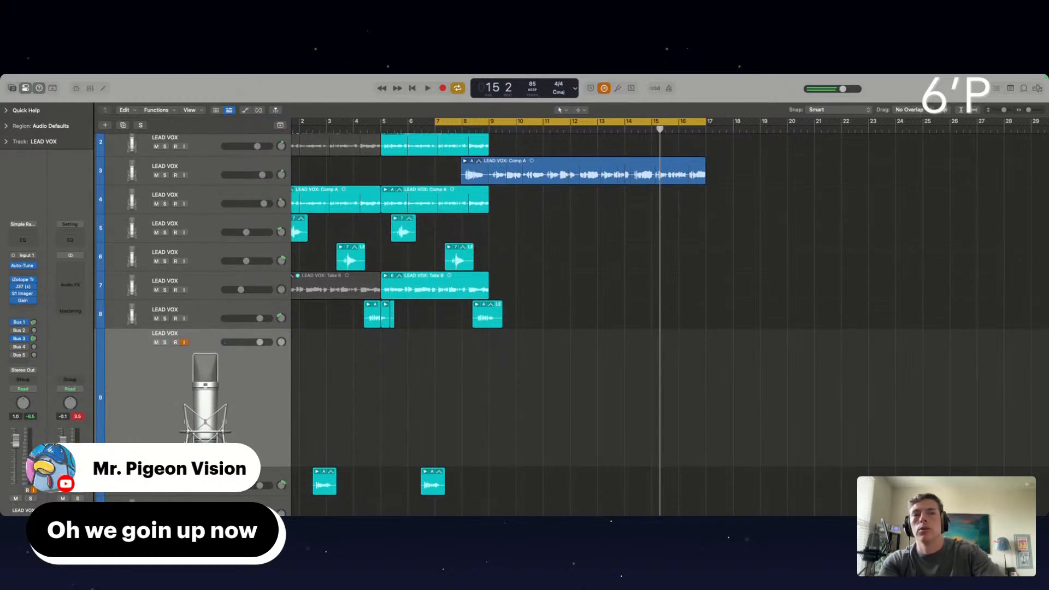
scroll(536, 334, down, 1)
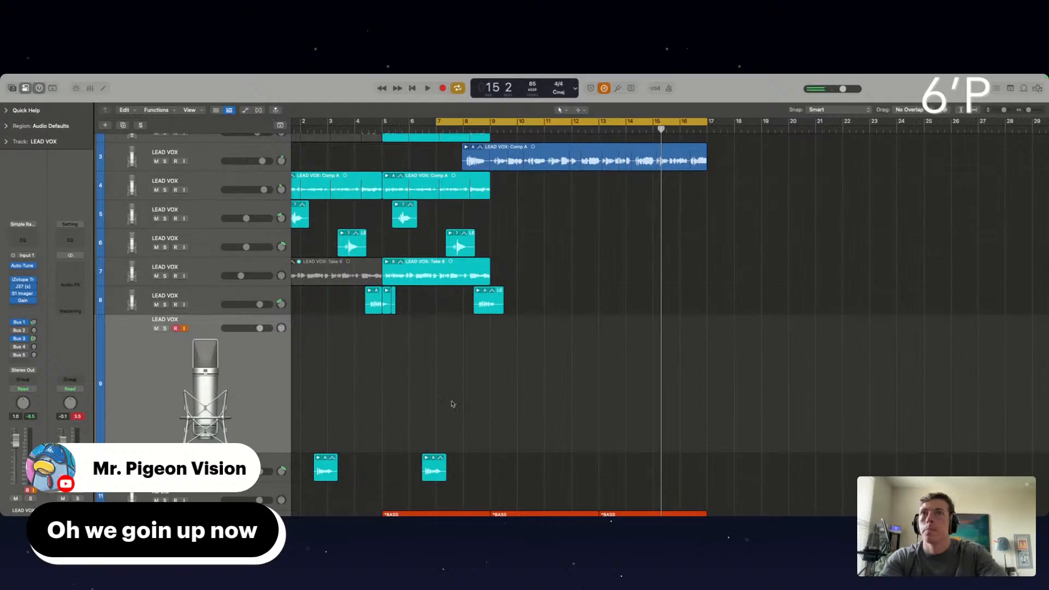
key(r)
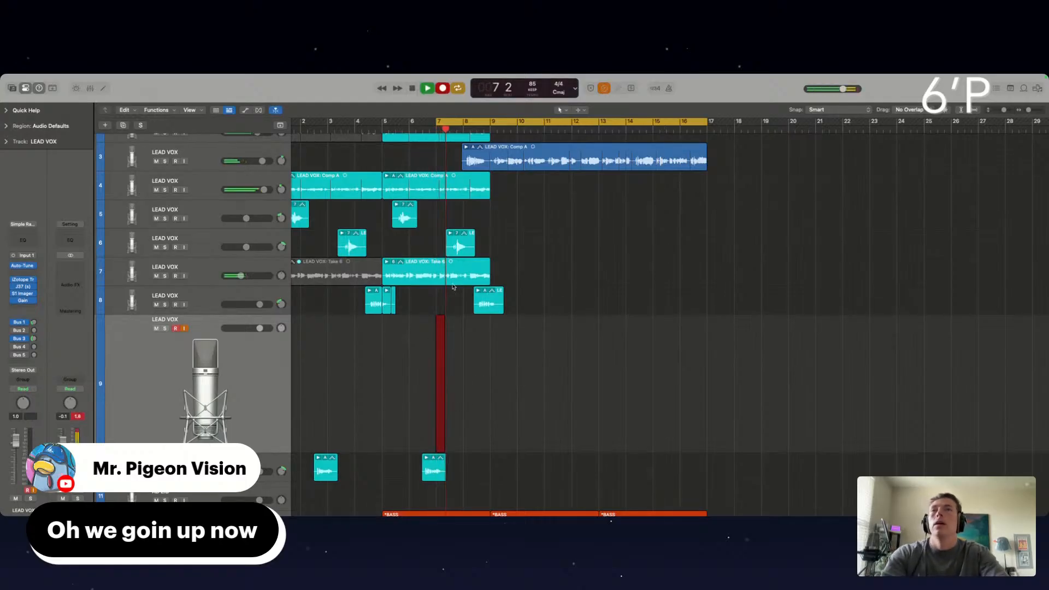
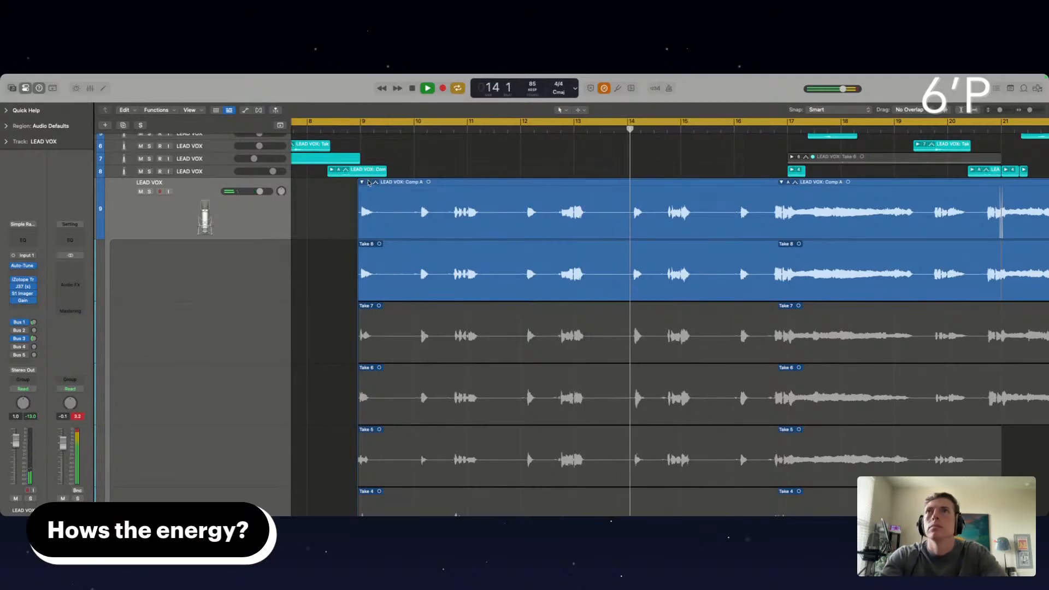
Collapse the take folder on LEAD VOX track 9 and create a new LEAD VOX track below it with duplicated settings
click(362, 182)
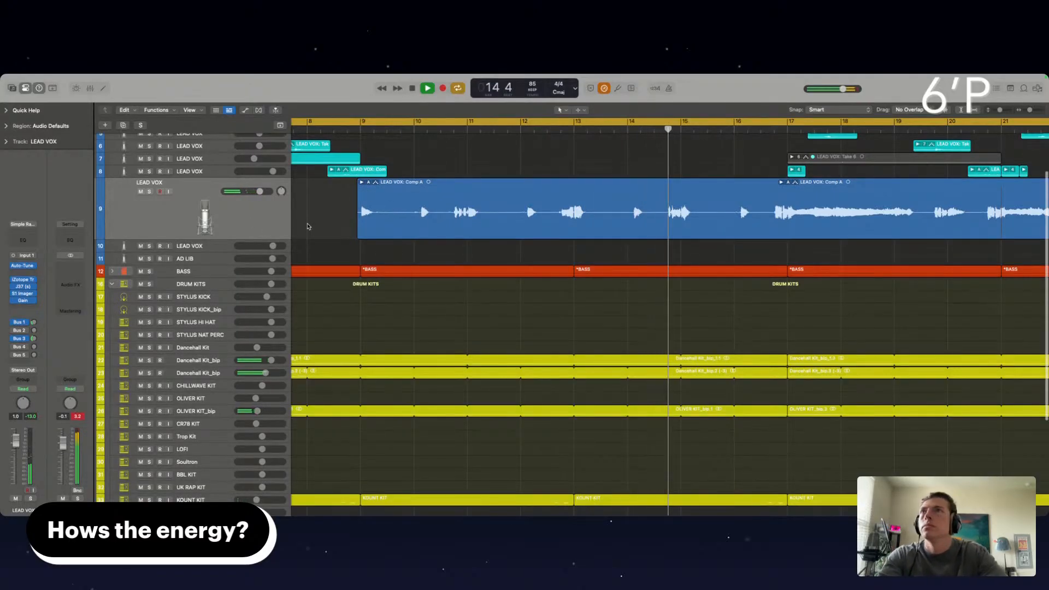
key(super+d)
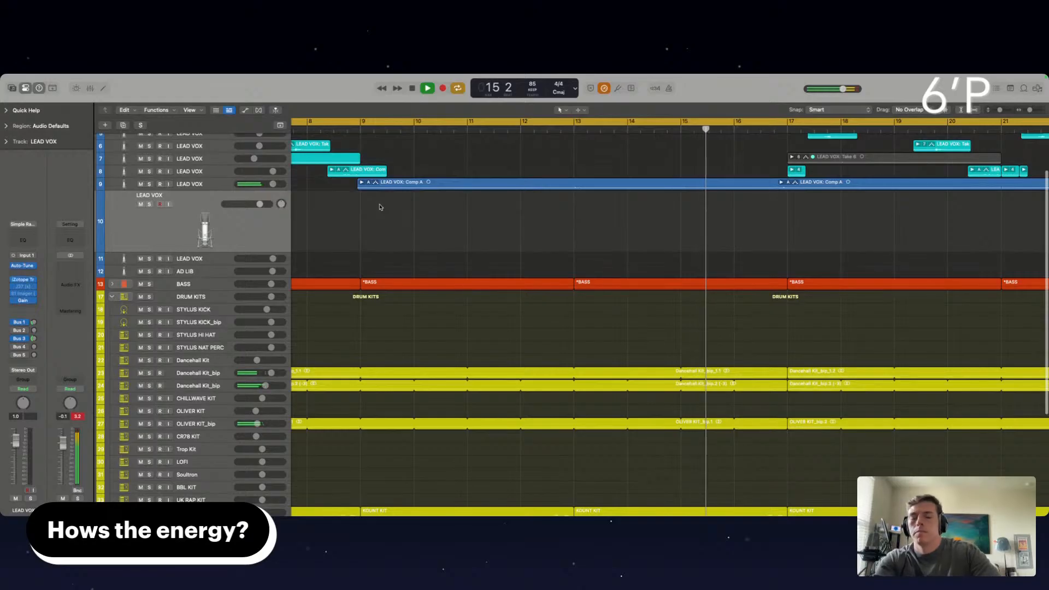
Split out the vocal phrases around bars 10, 12, 14 and 16 on track 9 and move them down to LEAD VOX track 10
key(super+Down)
key(super+Down)
key(super+Down)
key(super+Down)
key(super+Down)
key(super+Down)
key(super+Down)
scroll(380, 207, up, 2)
mouse_move(400, 233)
mouse_down()
mouse_move(444, 234)
mouse_move(444, 306)
mouse_up()
mouse_move(503, 233)
mouse_down()
mouse_move(553, 234)
mouse_move(513, 358)
mouse_up()
mouse_move(615, 232)
mouse_down()
mouse_move(661, 232)
mouse_move(632, 294)
mouse_up()
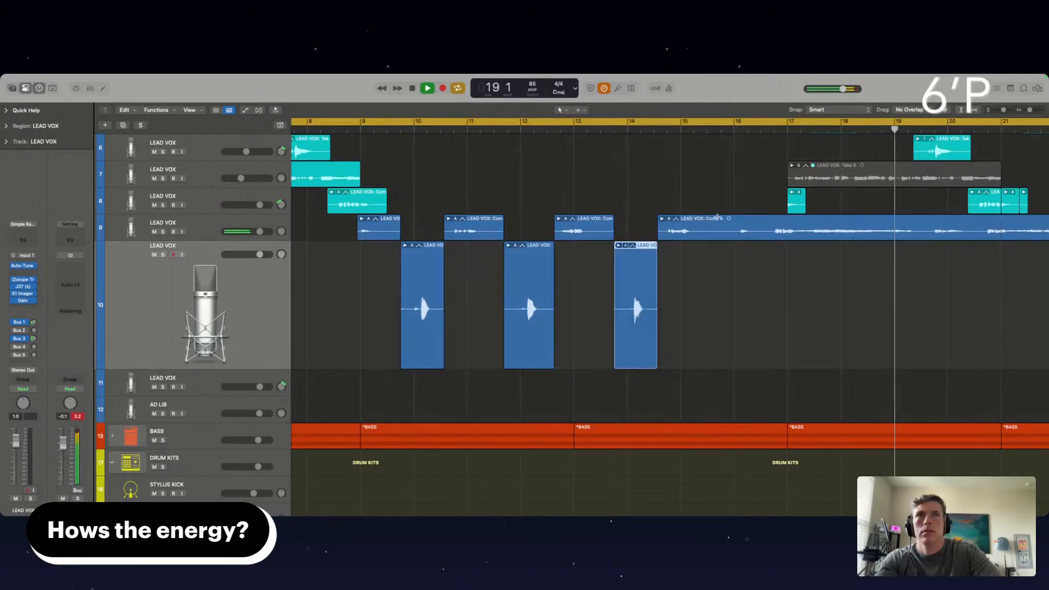
mouse_move(722, 233)
mouse_down()
mouse_move(763, 232)
mouse_move(750, 273)
mouse_up()
Pan LEAD VOX track 10 to +21 and move the phrases near bars 20 and 24 from track 9 onto it
drag(280, 254, 281, 236)
scroll(808, 256, right, 5)
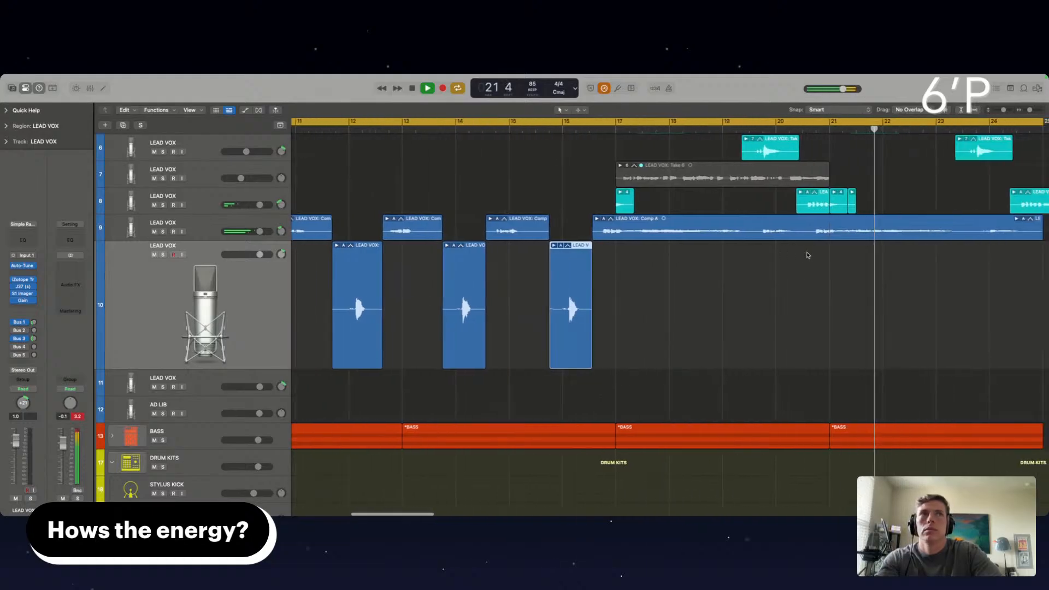
scroll(753, 232, right, 3)
drag(663, 233, 692, 259)
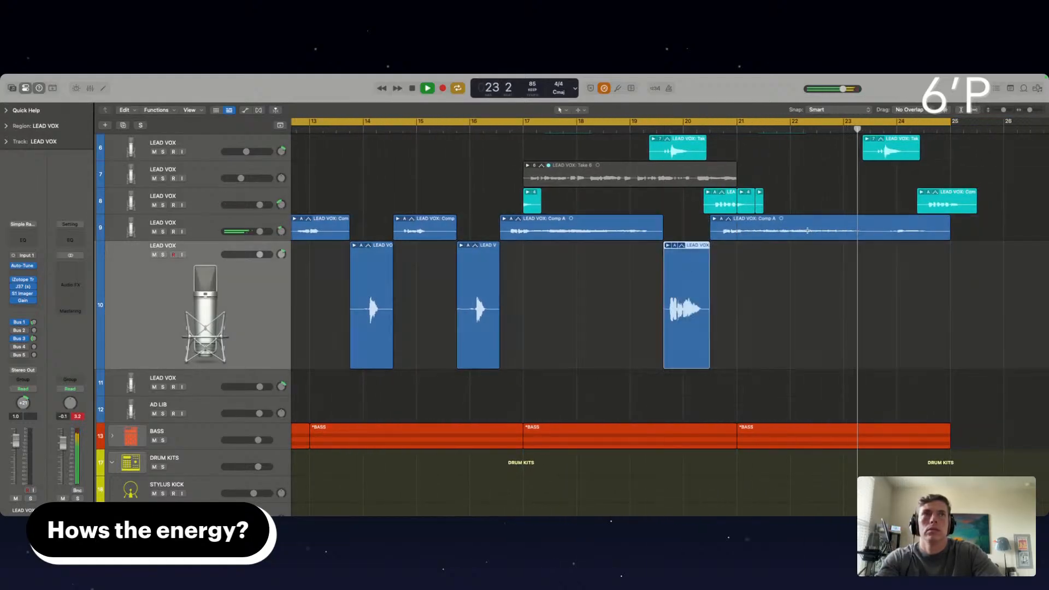
double_click(876, 232)
drag(909, 231, 909, 261)
click(740, 284)
scroll(740, 284, down, 5)
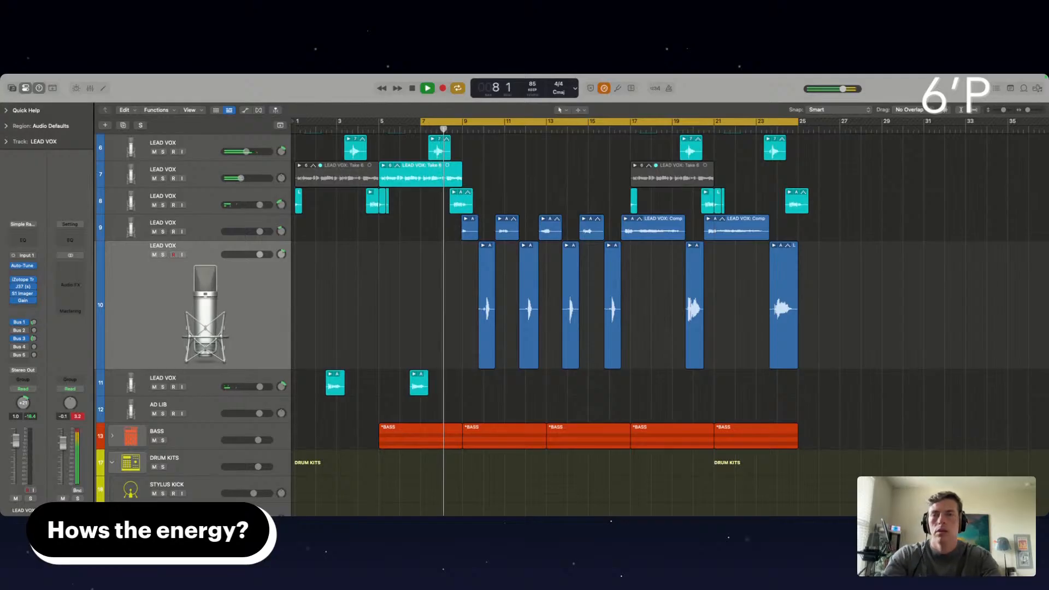
Review the arrangement from the lead vocal layers down to the drum and loop tracks during playback
scroll(220, 224, up, 5)
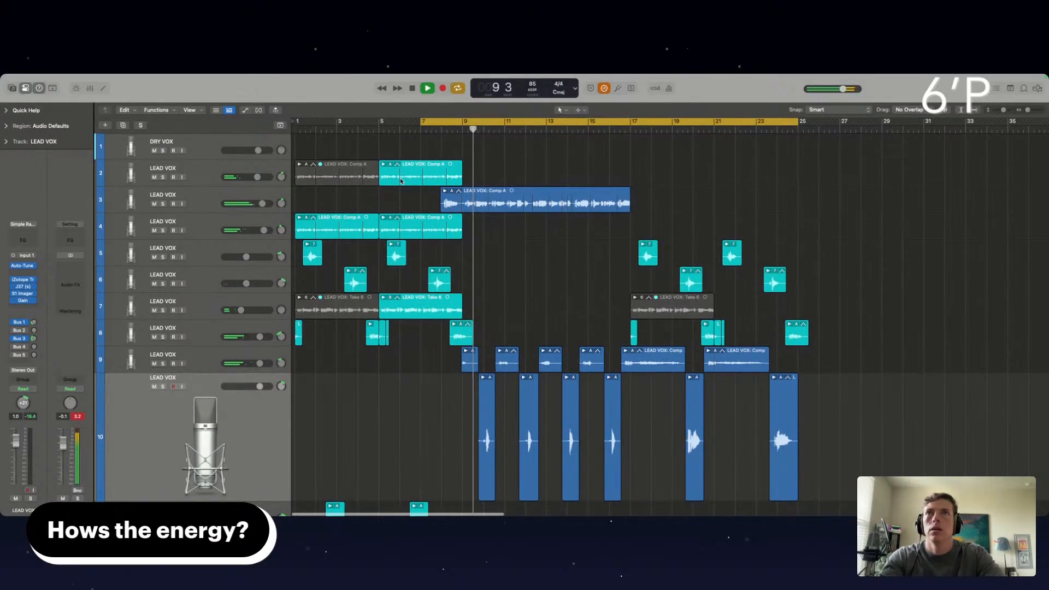
scroll(444, 346, down, 2)
scroll(444, 347, up, 5)
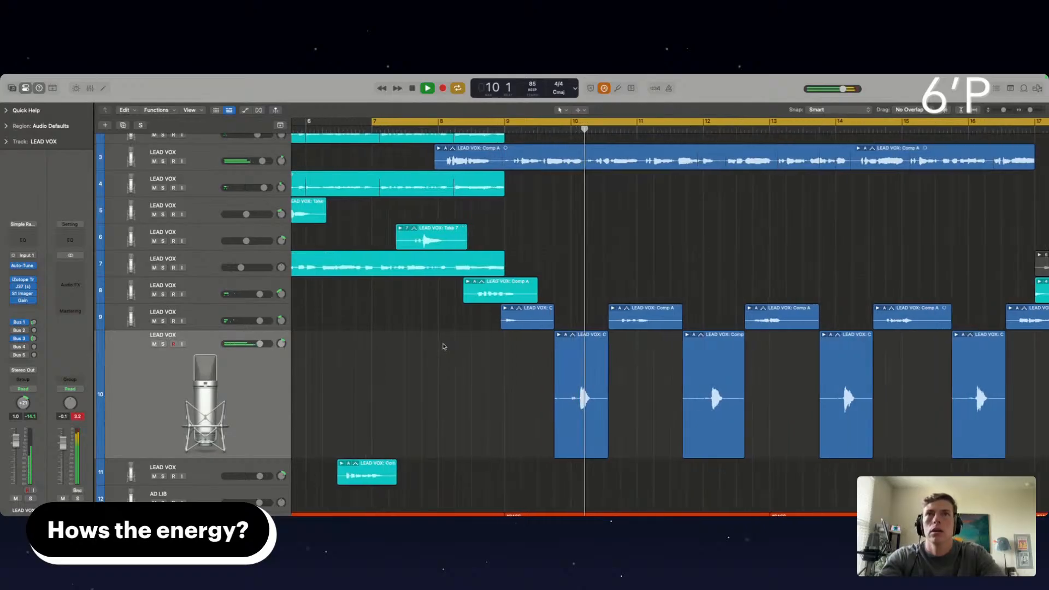
scroll(541, 344, down, 6)
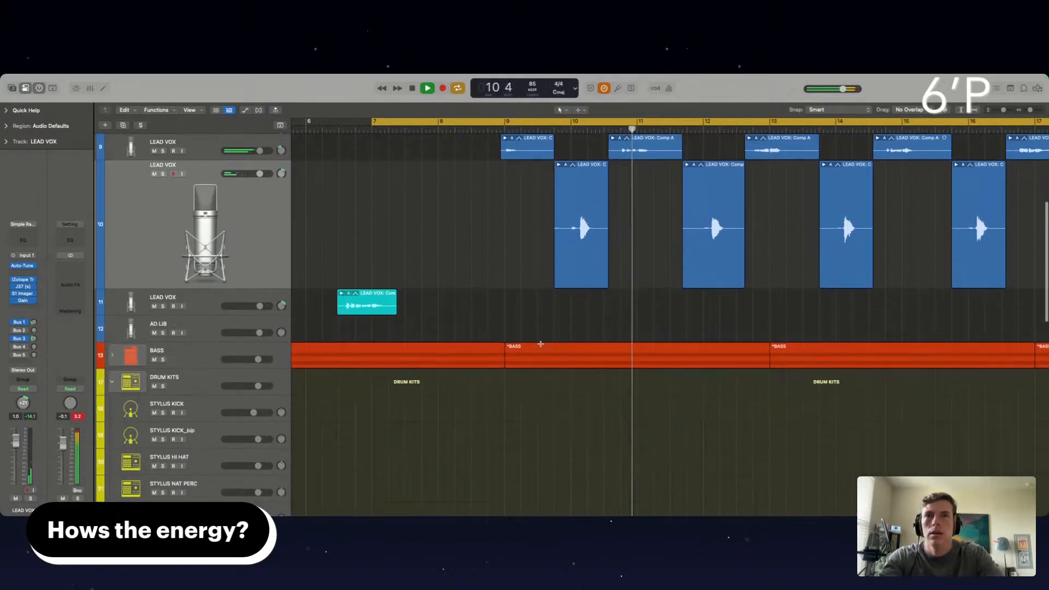
scroll(540, 344, down, 8)
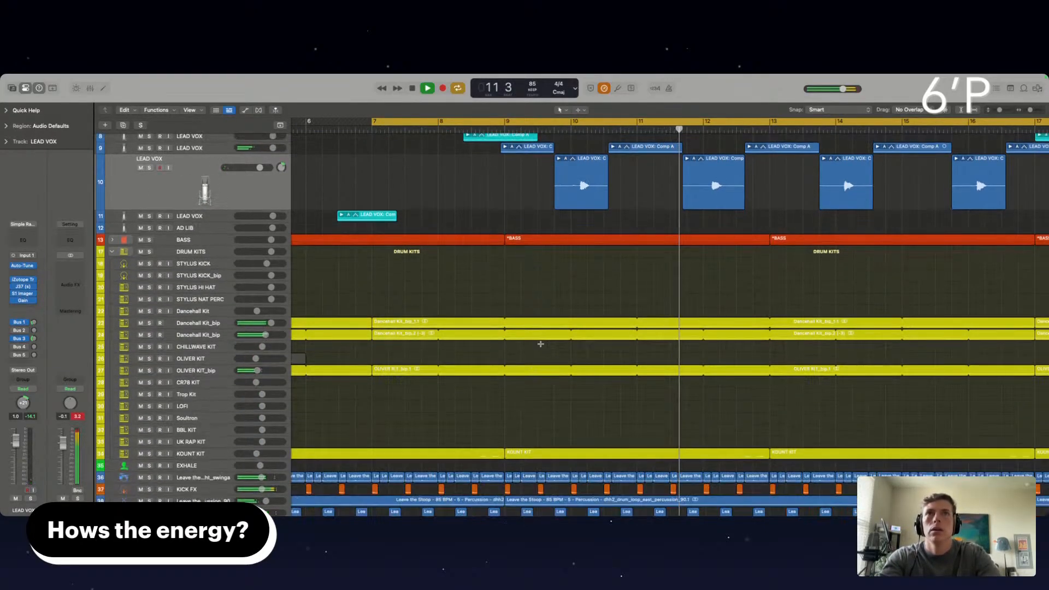
scroll(541, 344, up, 3)
scroll(541, 344, down, 8)
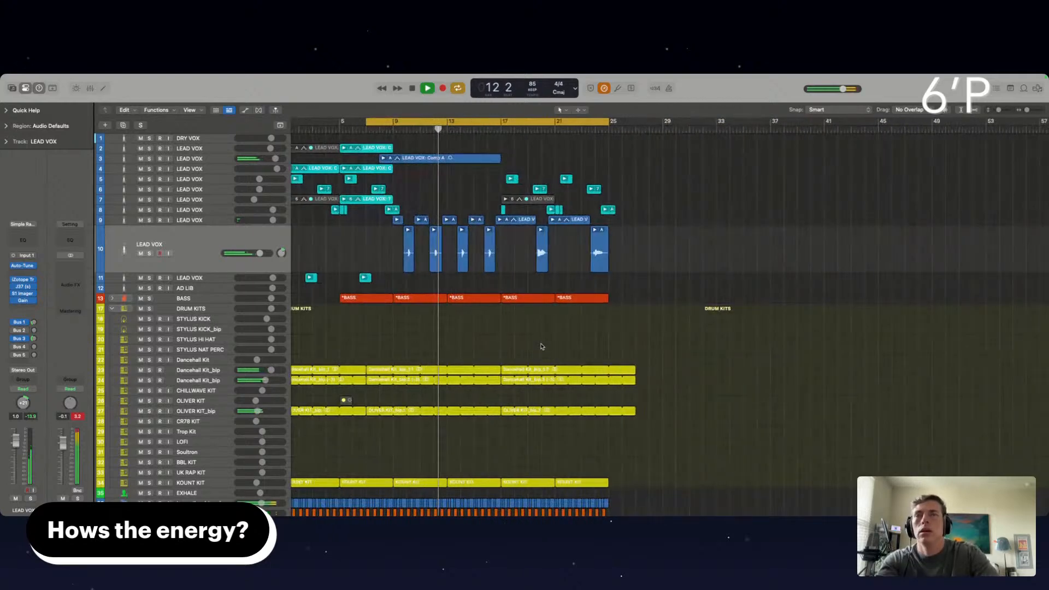
scroll(540, 344, up, 6)
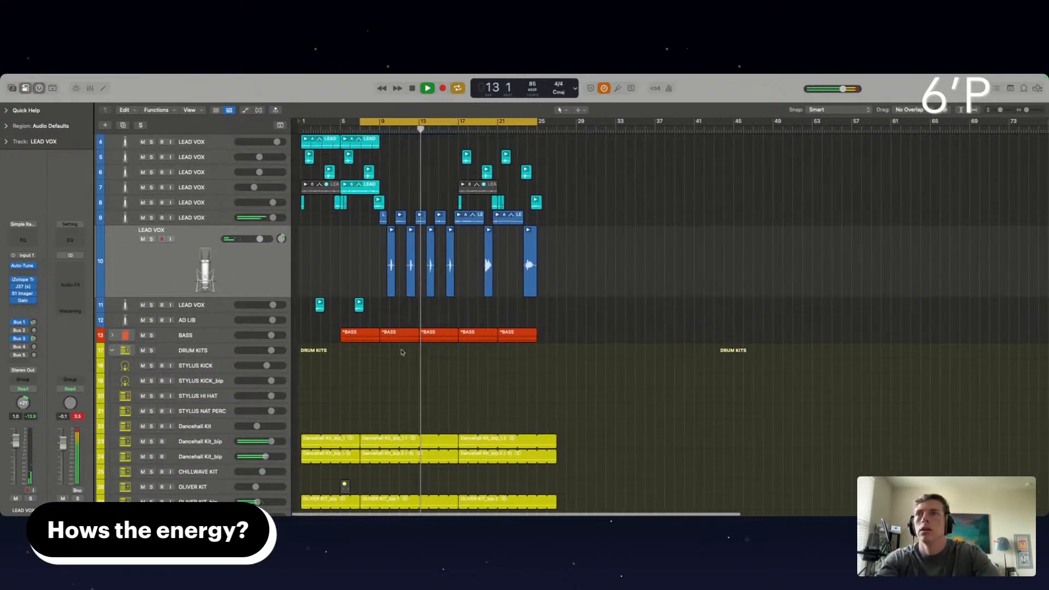
Delete the tracks from STYLUS KICK through Dancehall Kit, plus CHILLWAVE KIT and OLIVER KIT, including their regions
click(225, 367)
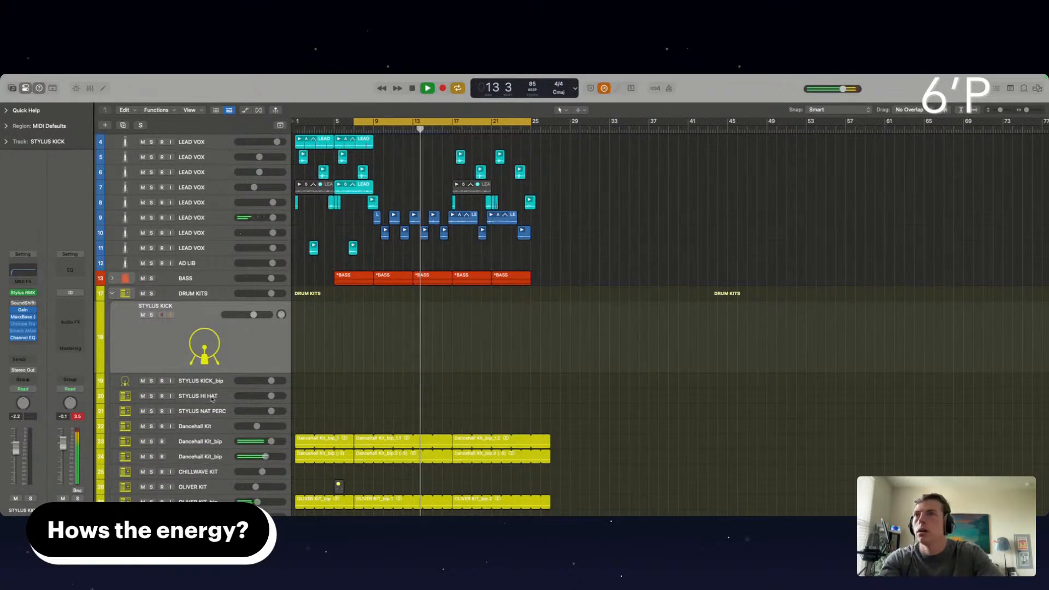
click(210, 429)
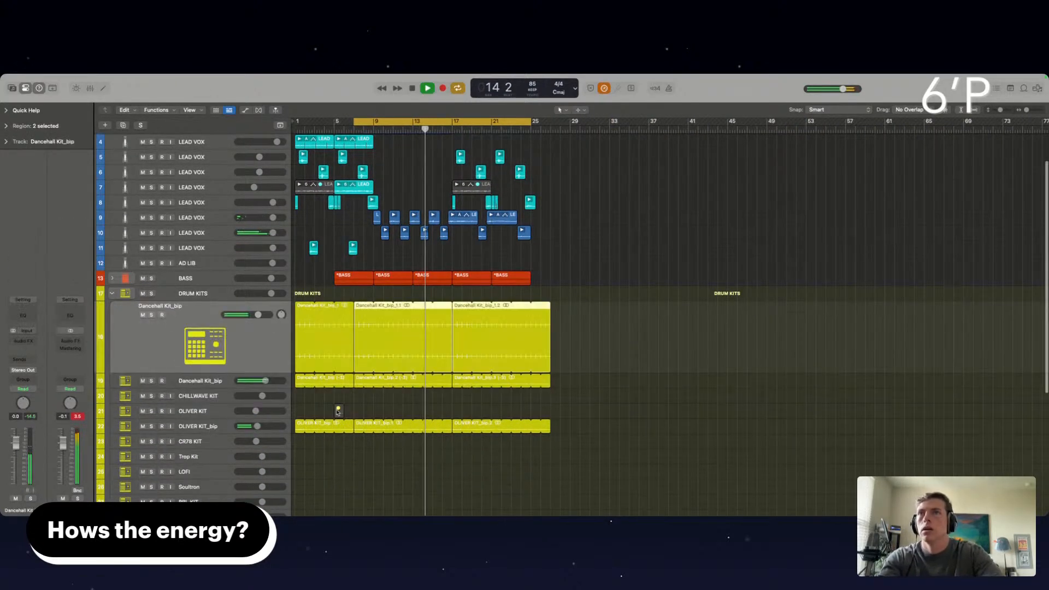
click(227, 397)
key(super+BackSpace)
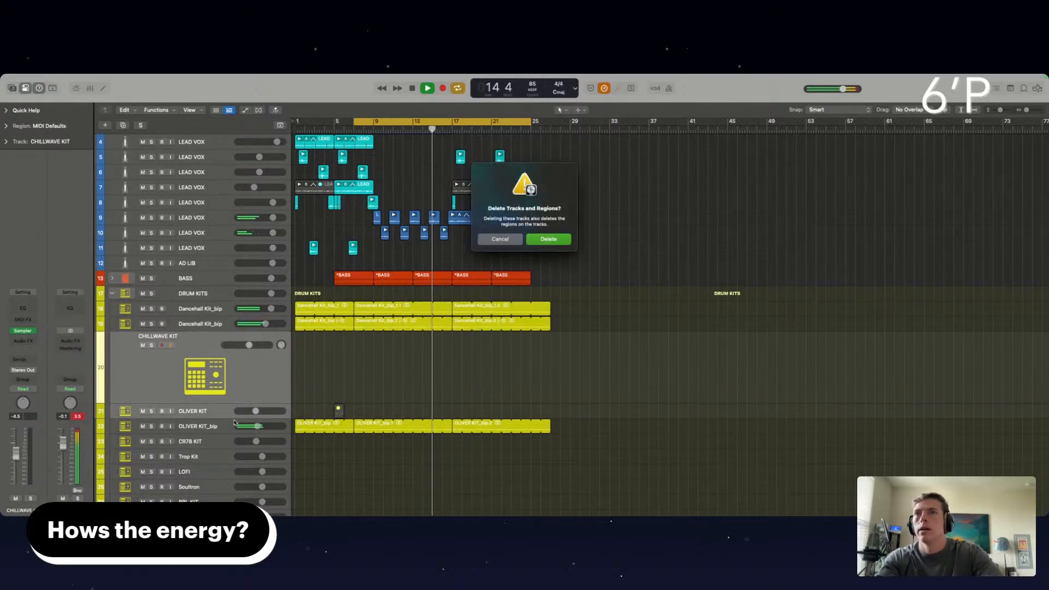
click(548, 240)
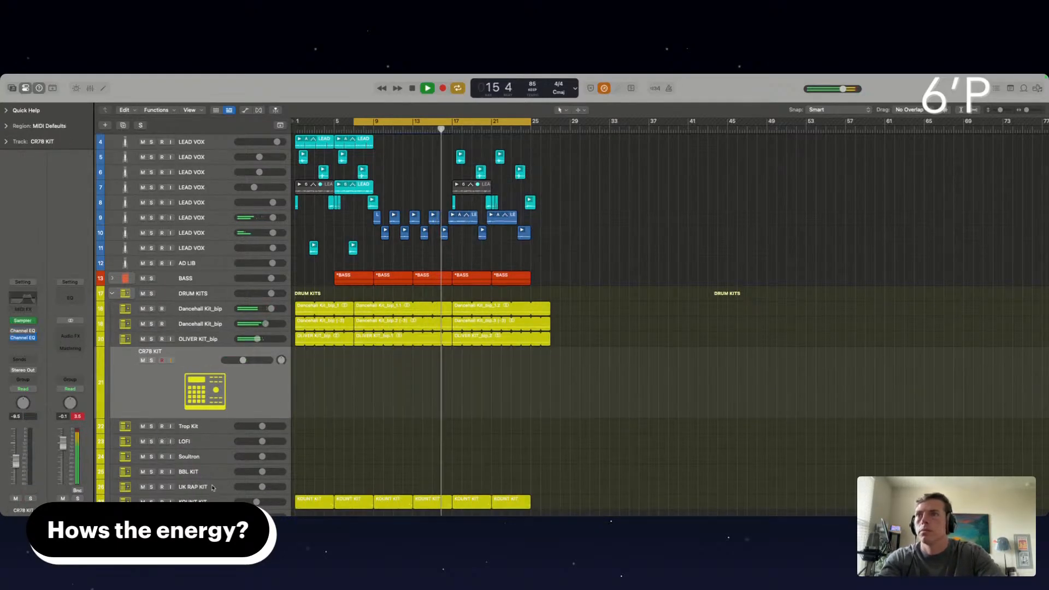
Delete the empty drum tracks from CR78 KIT through UK RAP KIT, and the empty EXHALE track
key(super+BackSpace)
scroll(401, 411, down, 3)
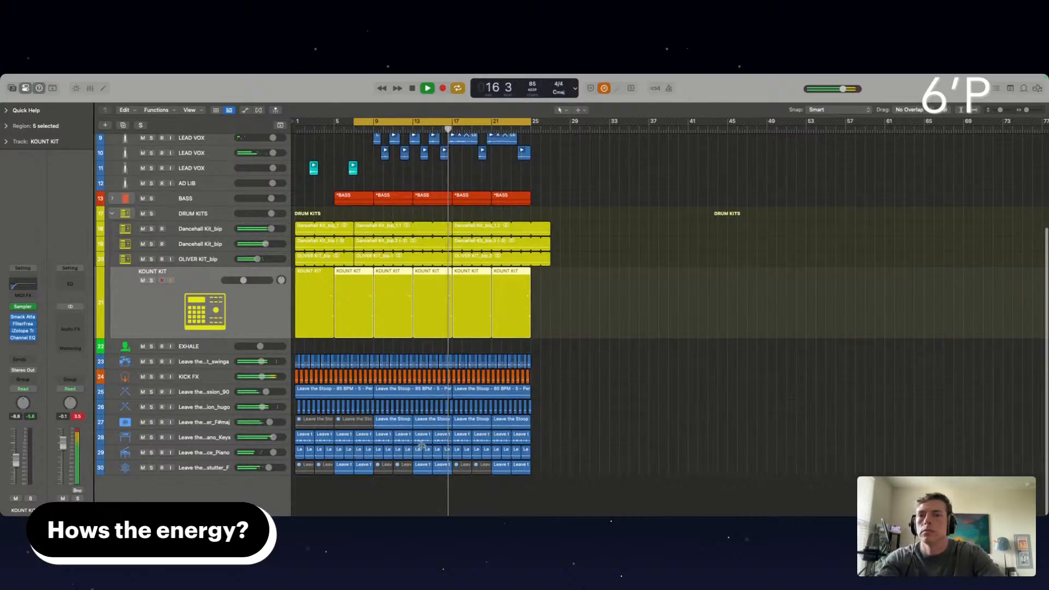
click(216, 347)
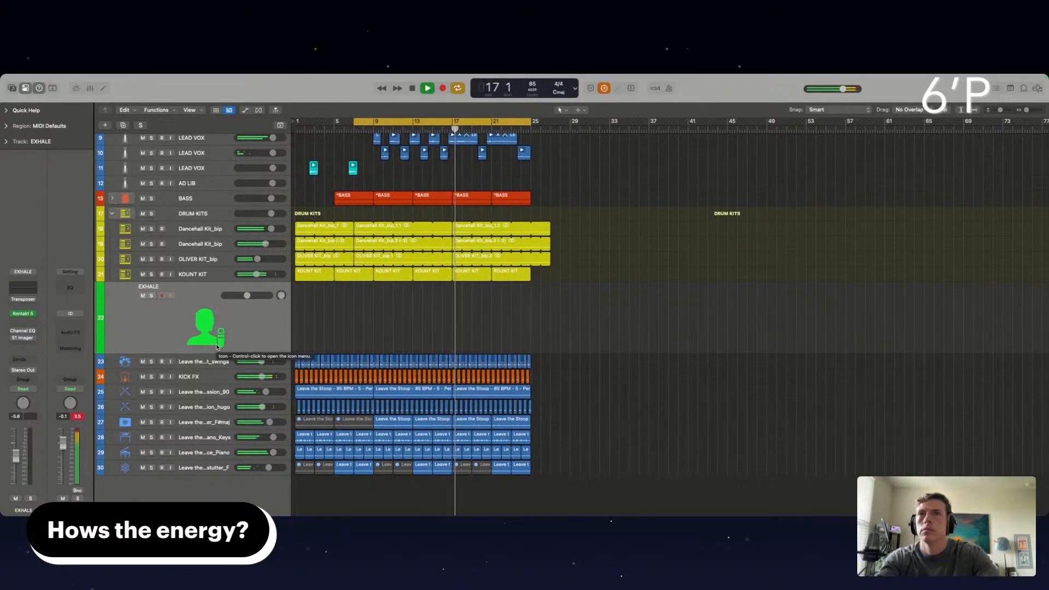
key(super+BackSpace)
Audition the mix with loop track 26 briefly muted, followed by keys track 27 briefly muted
scroll(491, 443, up, 2)
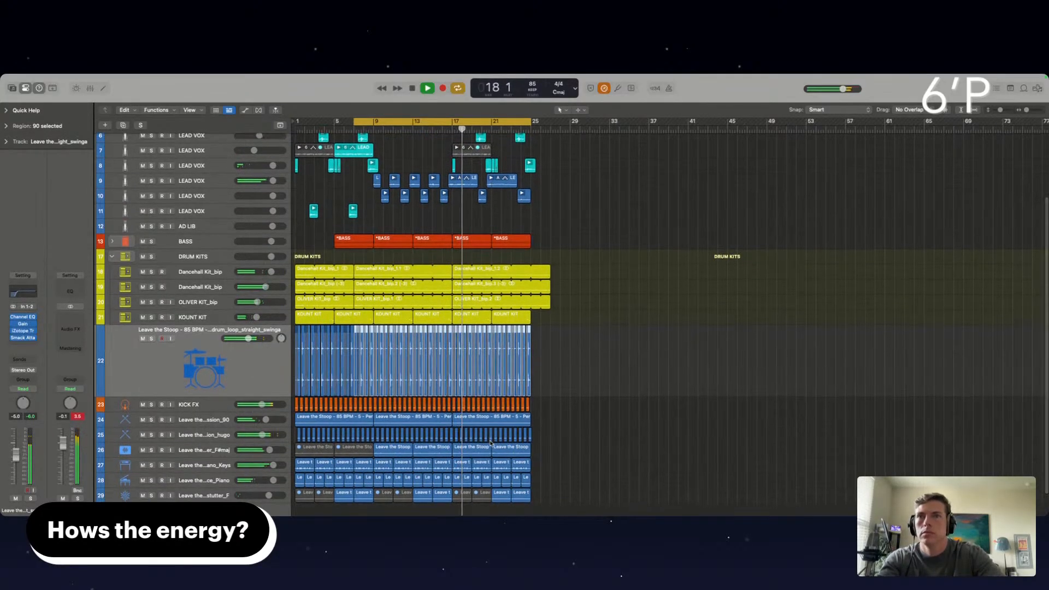
scroll(490, 443, down, 2)
click(143, 422)
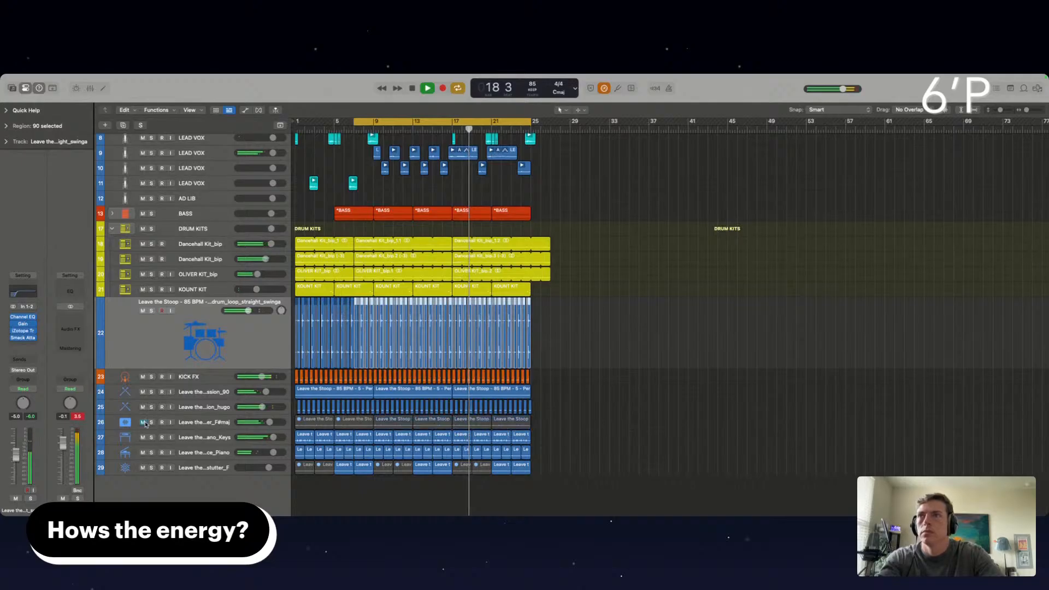
click(144, 424)
scroll(475, 410, up, 5)
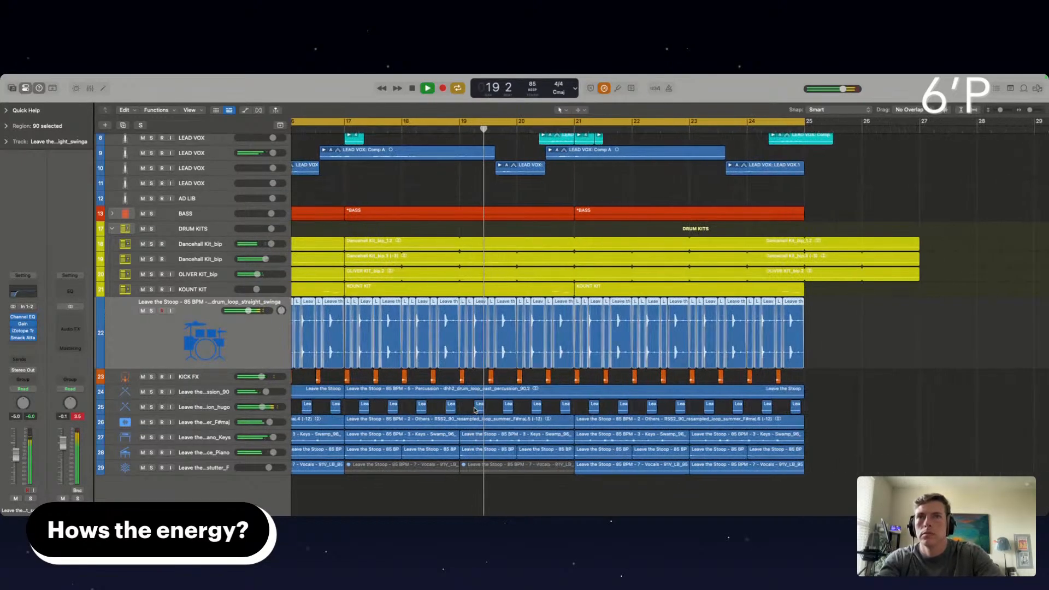
click(143, 437)
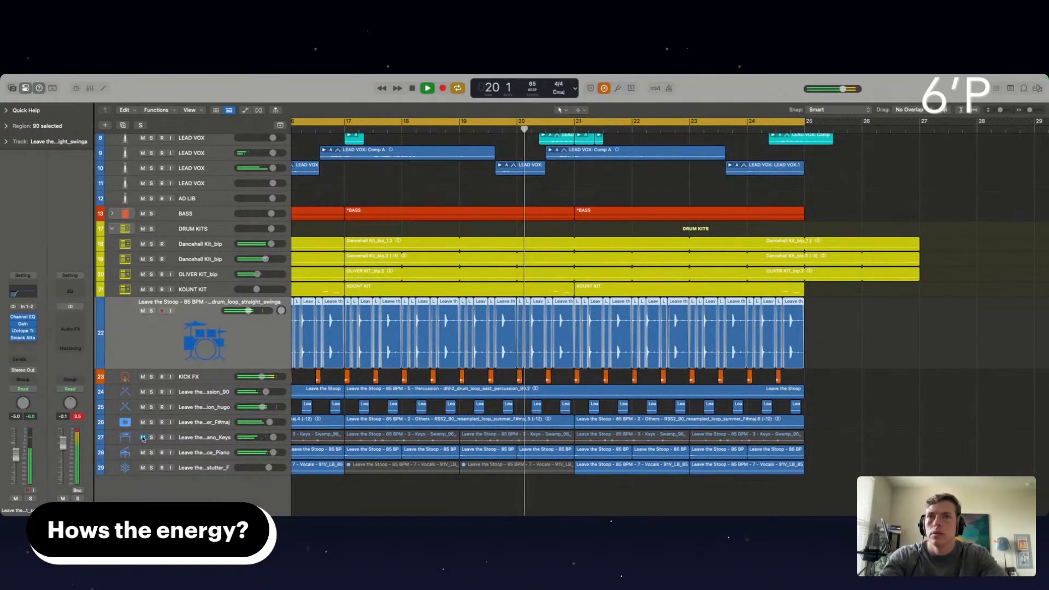
click(143, 437)
Trim the Dancehall Kit_bip and OLIVER KIT_bip regions to end at bar 25
scroll(382, 244, left, 3)
click(350, 198)
scroll(351, 198, left, 10)
scroll(351, 197, down, 5)
scroll(350, 197, left, 5)
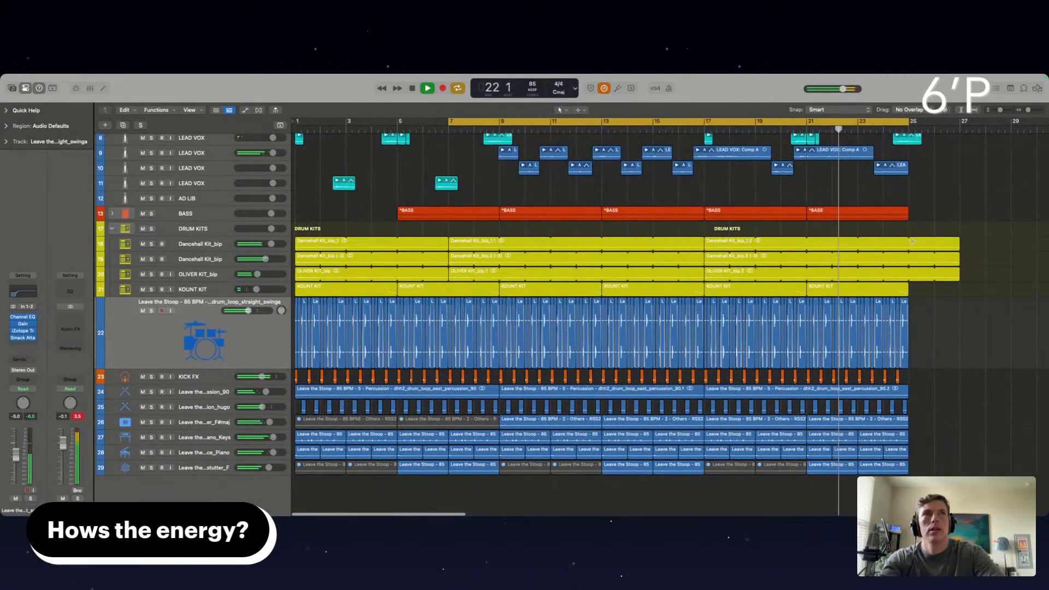
scroll(860, 275, up, 4)
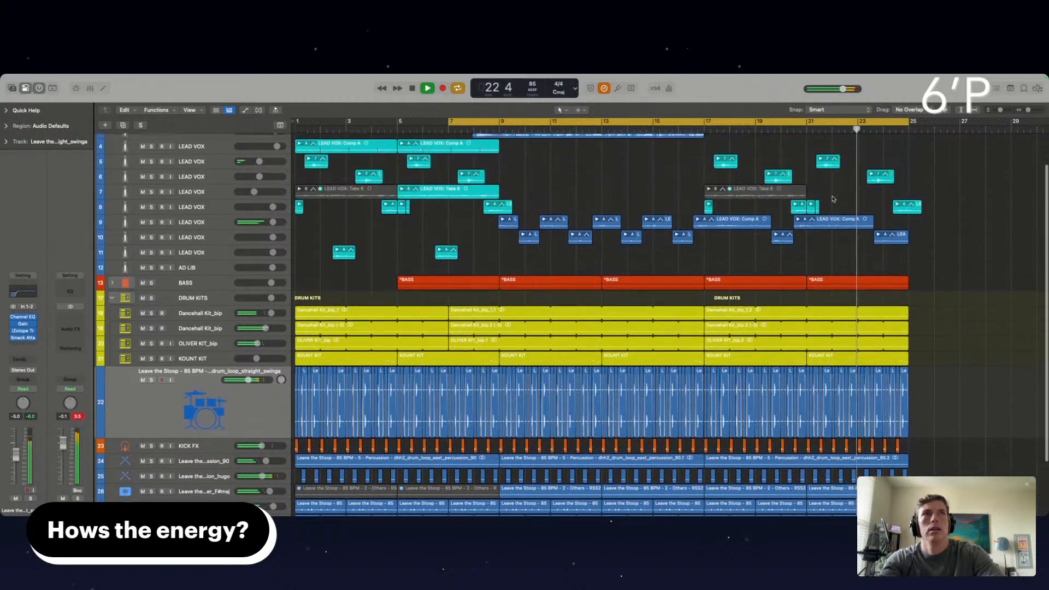
Split the BASS region at bar 23, mute its last two bars, and extend the cycle range back to bar 1
click(858, 280)
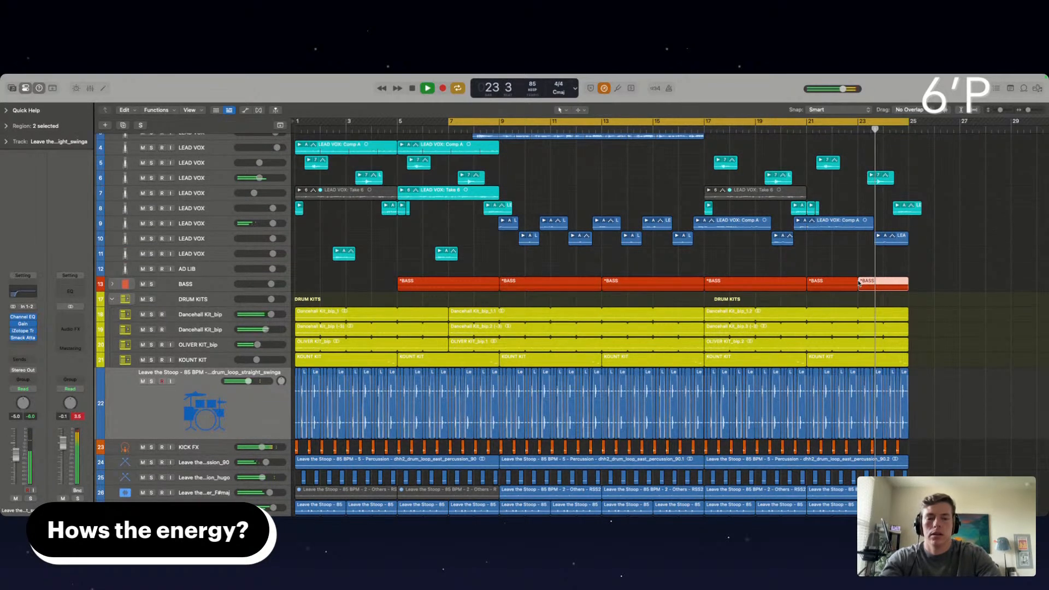
drag(447, 120, 298, 121)
scroll(396, 228, up, 3)
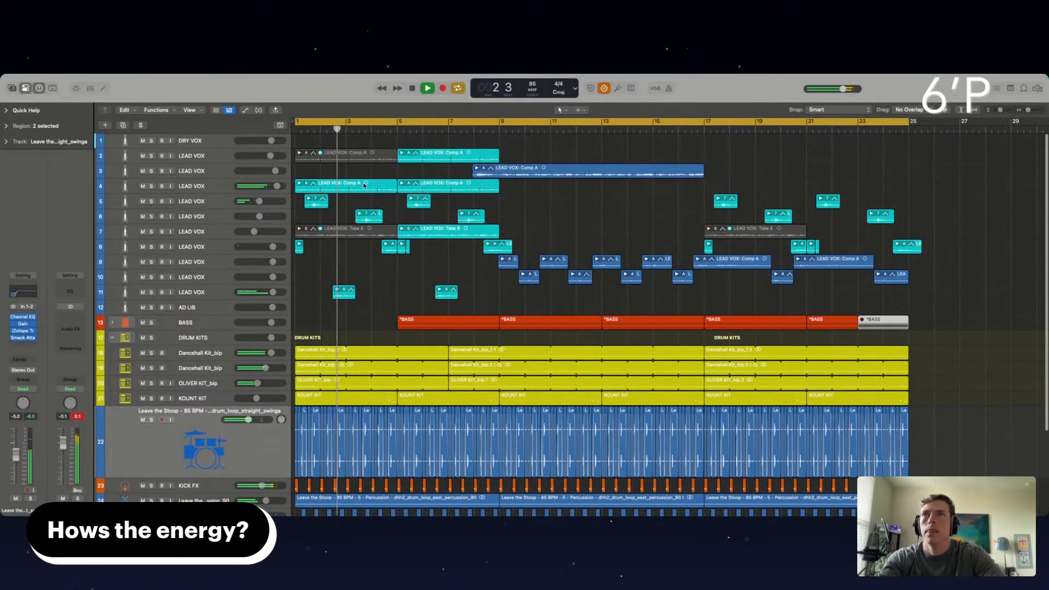
Open the second RCompressor on LEAD VOX track 4 to check its compression settings, and close it
click(222, 191)
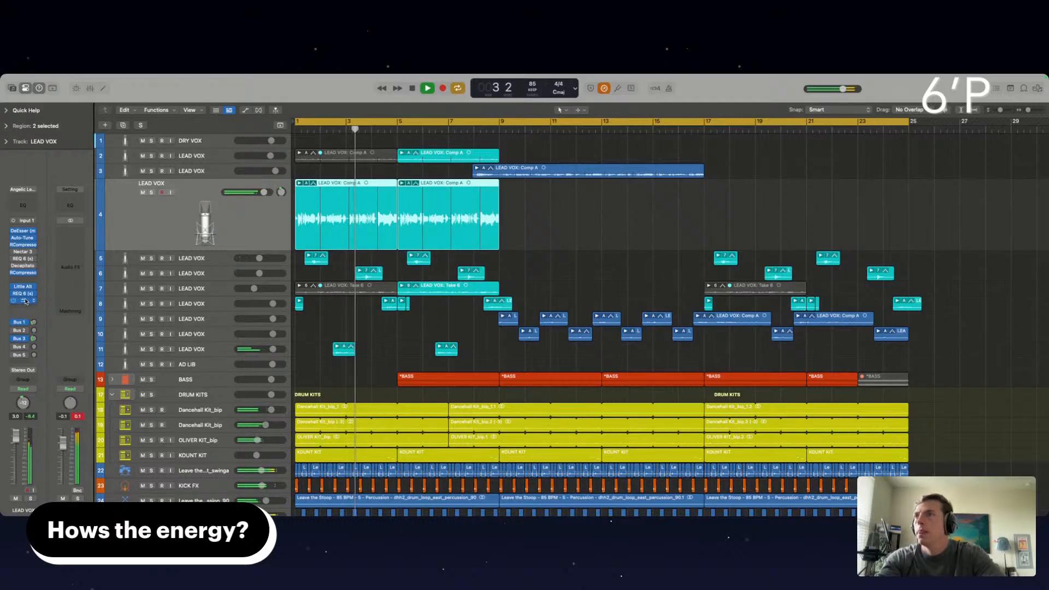
click(23, 273)
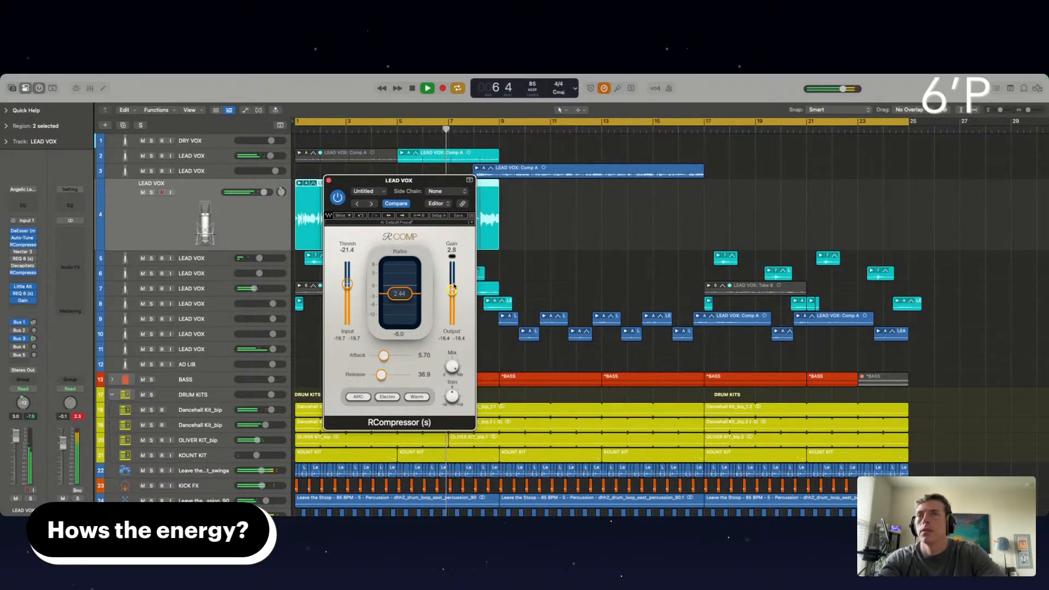
click(329, 181)
click(529, 268)
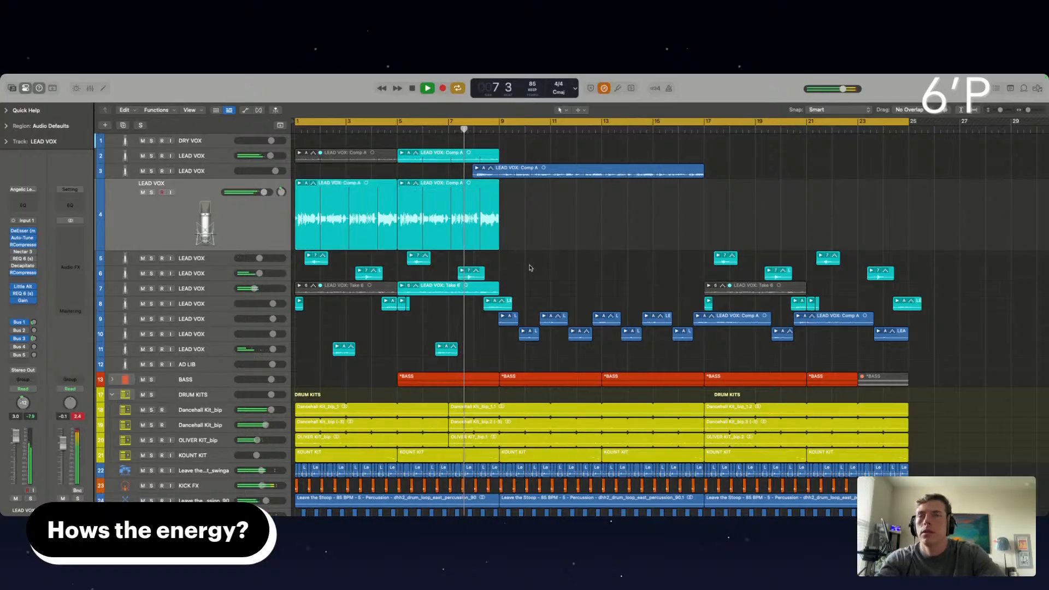
Expand the BASS track stack and restart playback from just after bar 7.3
scroll(473, 363, up, 1)
scroll(473, 363, down, 2)
scroll(473, 363, up, 5)
scroll(473, 363, up, 3)
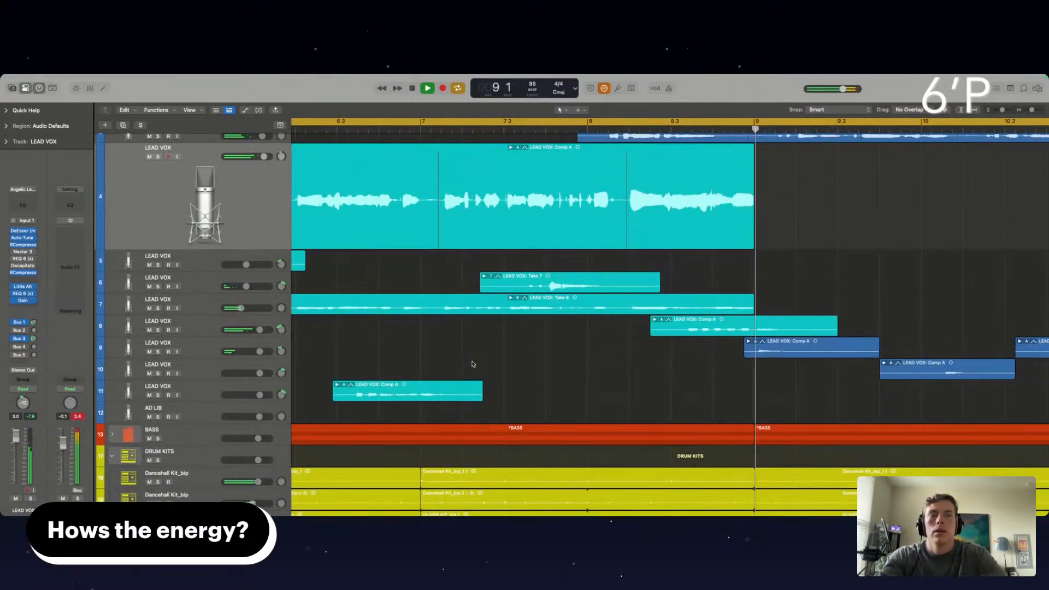
scroll(663, 352, down, 5)
scroll(663, 353, right, 2)
scroll(668, 364, right, 3)
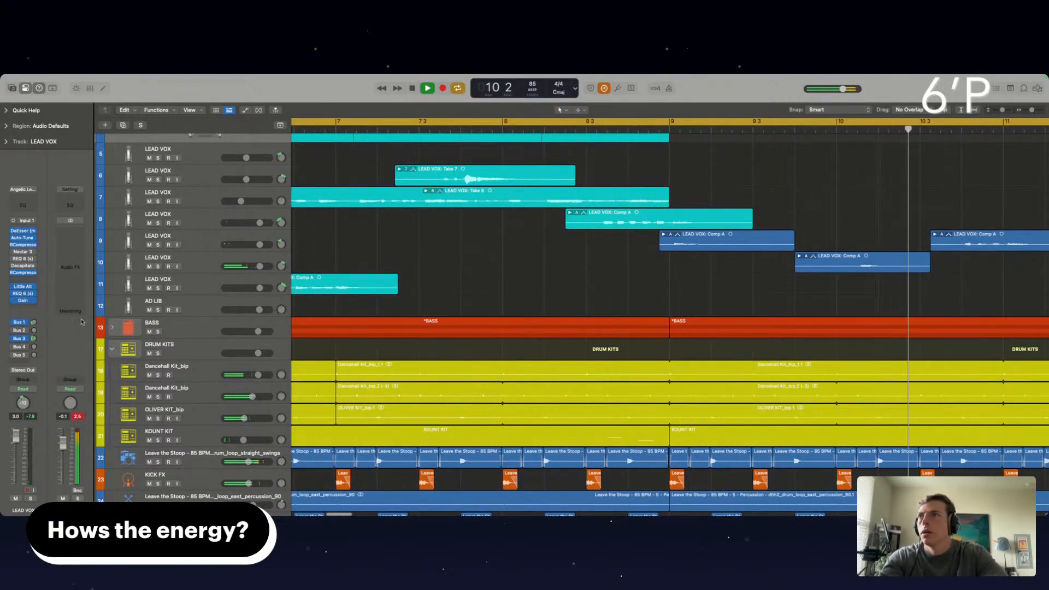
click(112, 327)
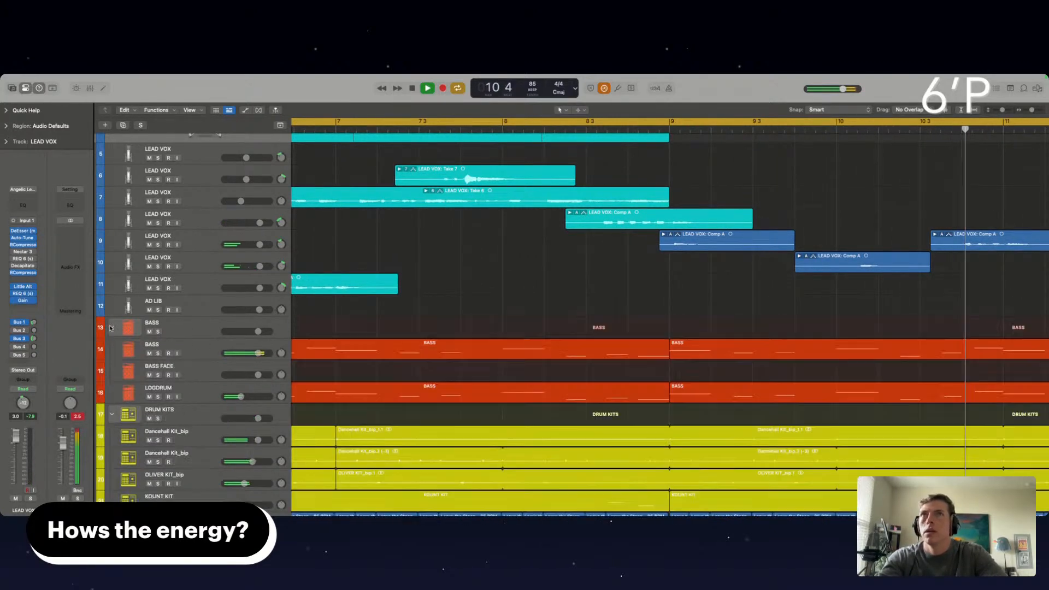
click(453, 128)
Split and mute the BASS, LOGDRUM and four drum kit regions from bar 8 to just after bar 8.3
scroll(509, 327, down, 3)
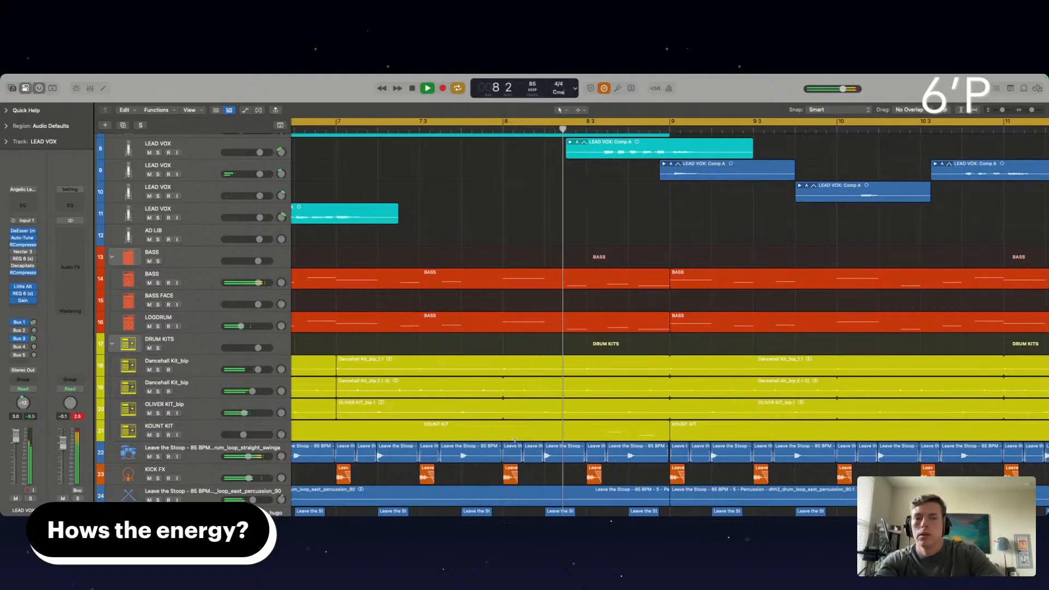
drag(516, 427, 598, 282)
click(598, 283)
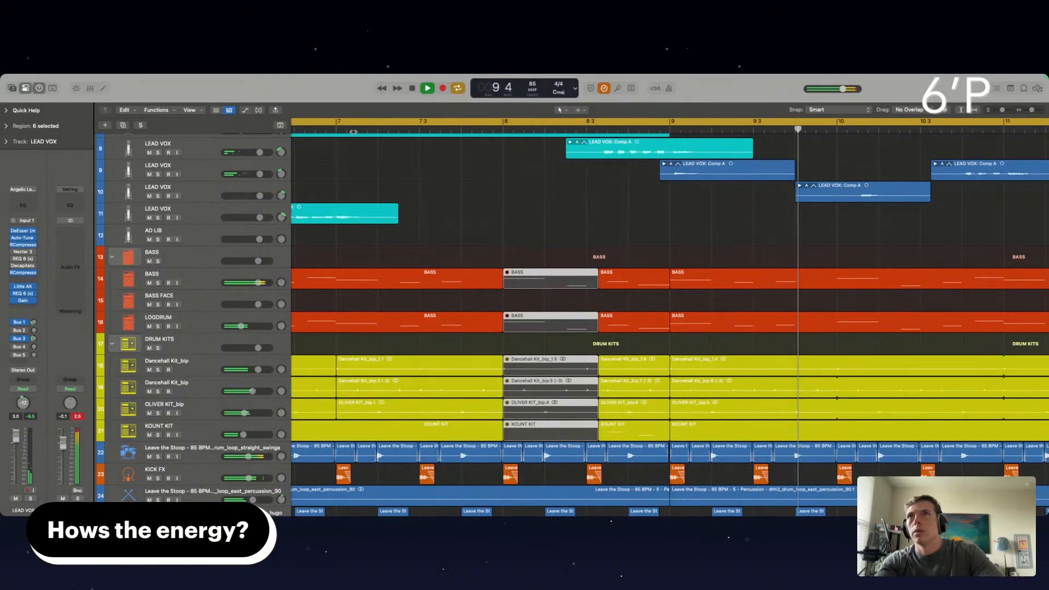
scroll(556, 243, left, 2)
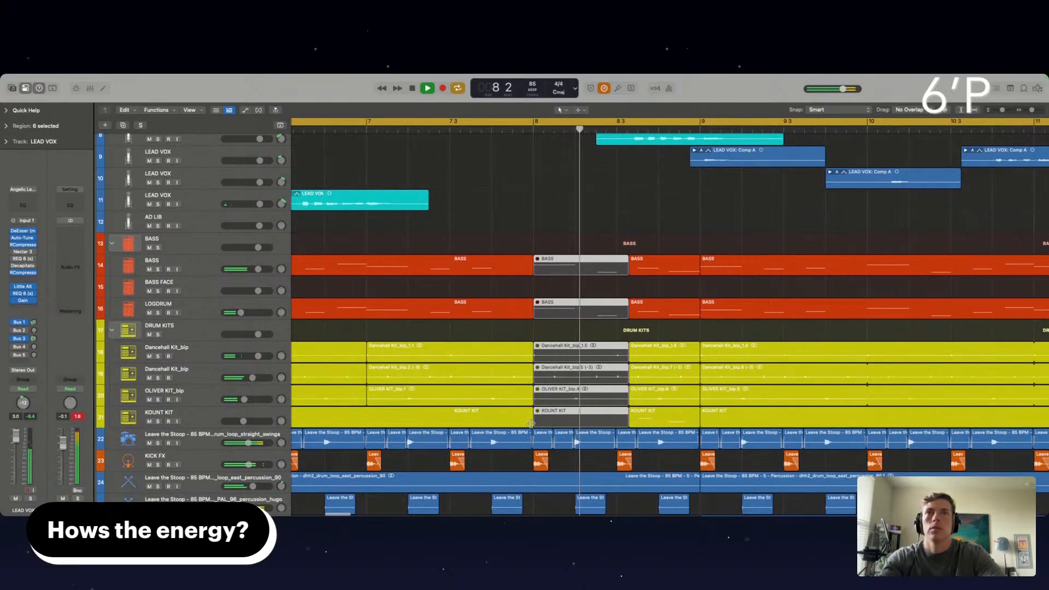
Mute the two KICK FX regions in bar 8 and restart playback from just after bar 7
click(538, 466)
shift+click(623, 464)
key(ctrl+m)
click(384, 130)
scroll(612, 311, down, 3)
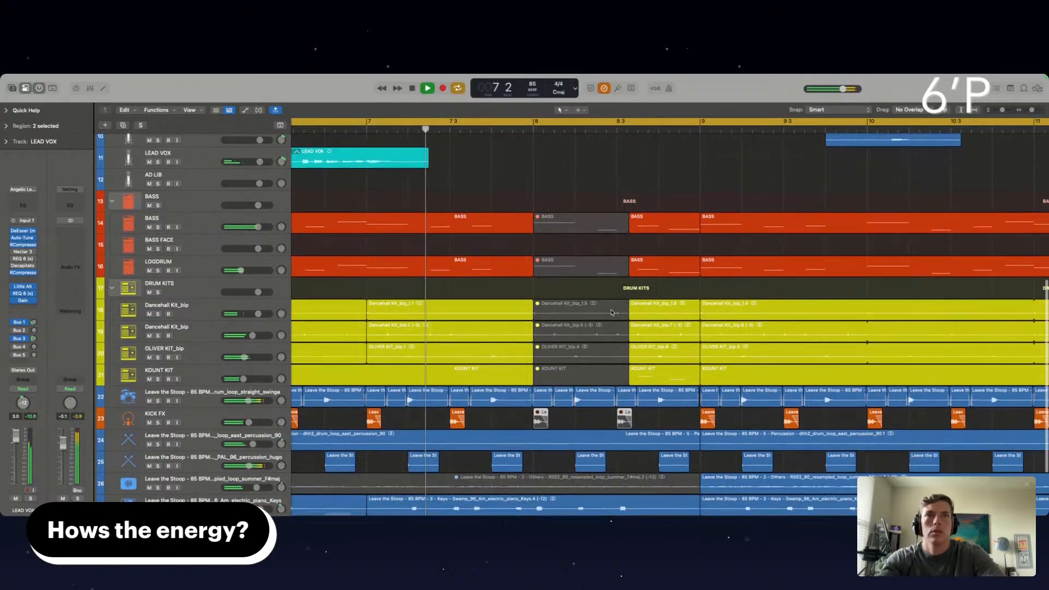
Mute the LEAD VOX Comp A region on track 8 that starts around bar 8.3
scroll(612, 313, up, 5)
scroll(612, 313, up, 2)
click(668, 282)
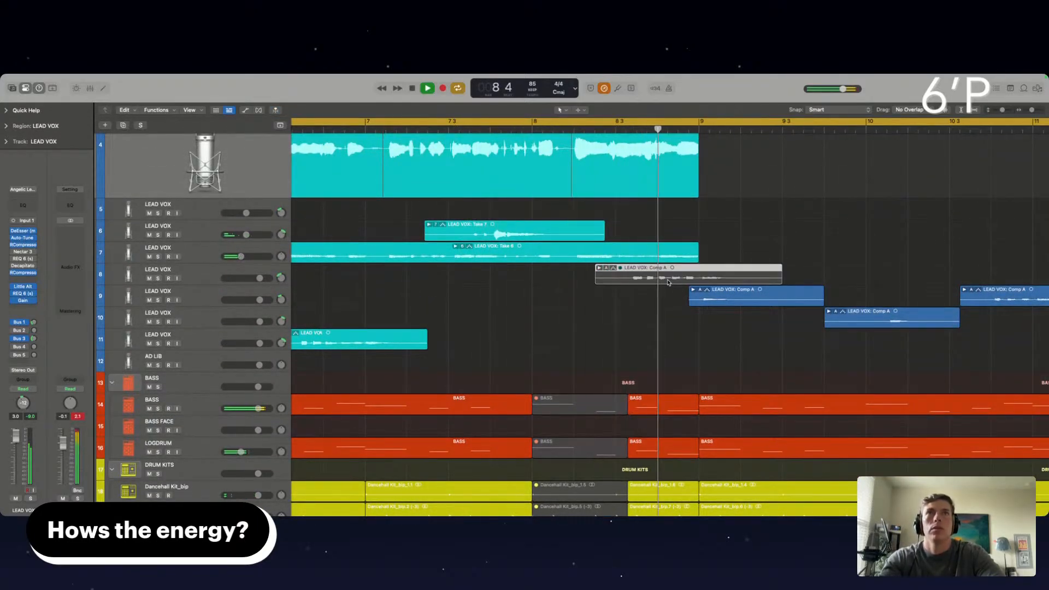
scroll(668, 281, up, 2)
scroll(547, 273, down, 5)
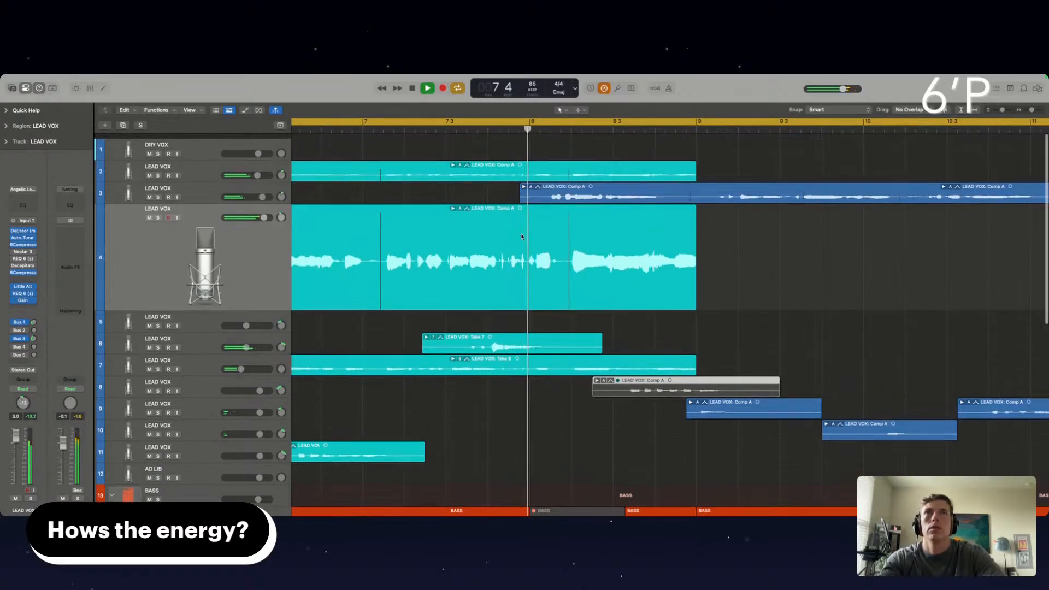
Mute the BASS, LOGDRUM, both Dancehall Kit and OLIVER KIT regions from just after bar 8.3 to bar 9
drag(661, 295, 662, 379)
key(ctrl+m)
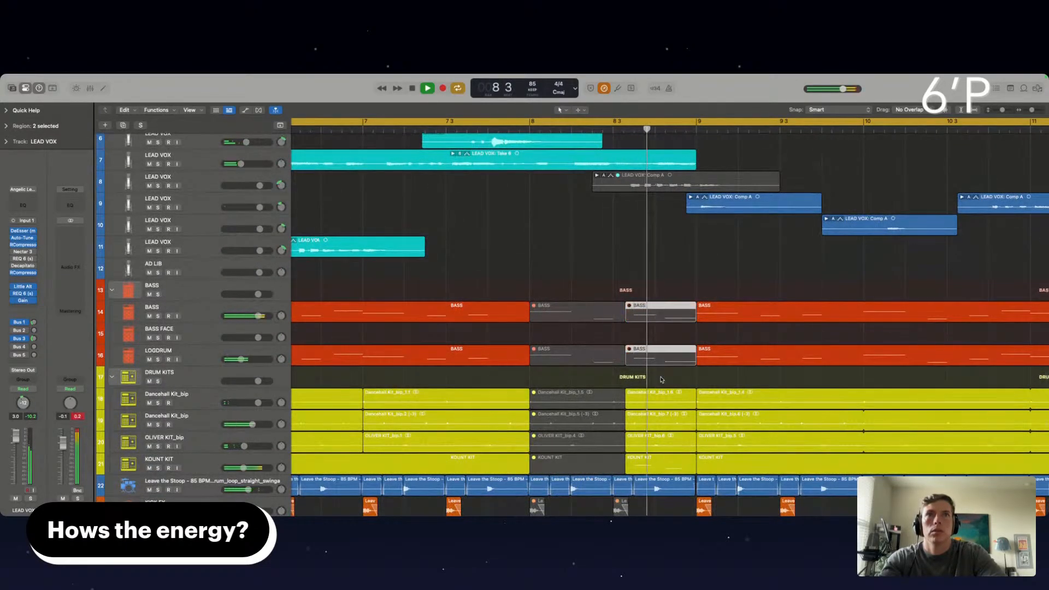
scroll(640, 423, down, 4)
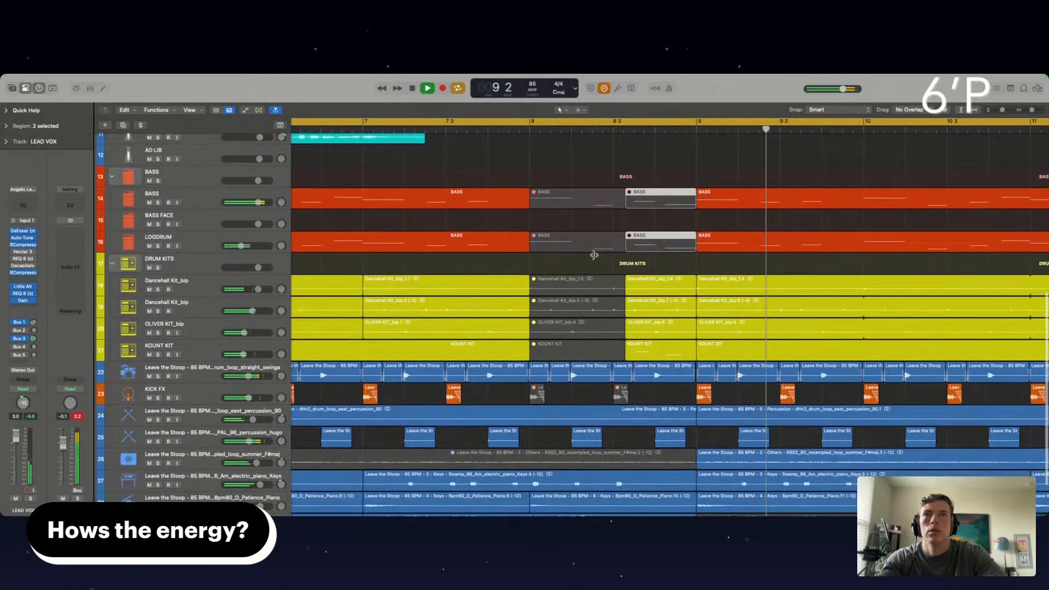
drag(667, 264, 656, 352)
drag(651, 270, 648, 329)
key(ctrl+m)
scroll(569, 375, down, 1)
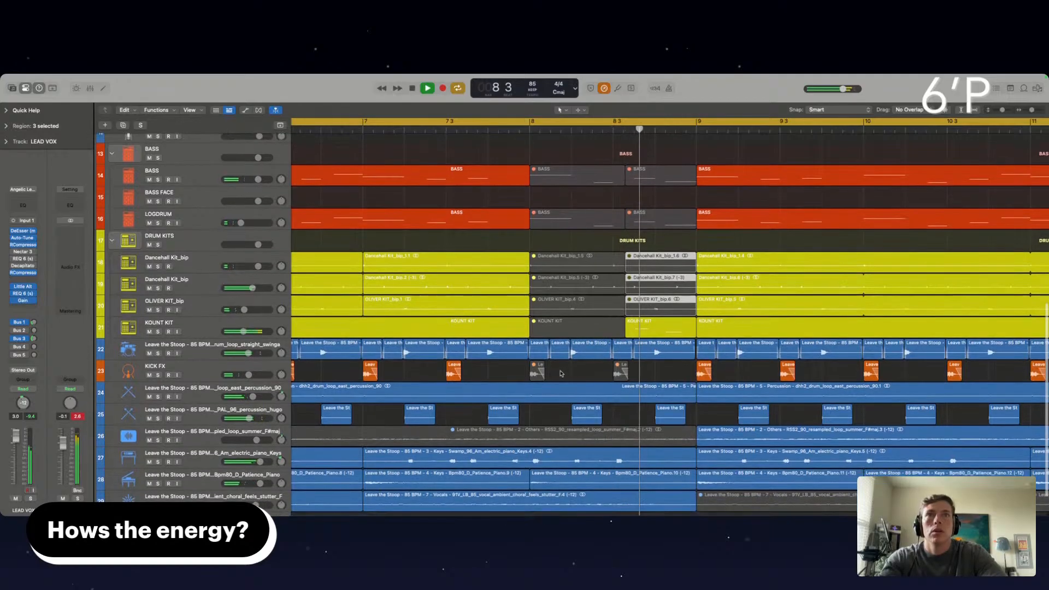
Mute the track 22 drum loop regions across bar 8, and split the electric piano region just after bar 8 and mute its tail
drag(693, 380, 539, 352)
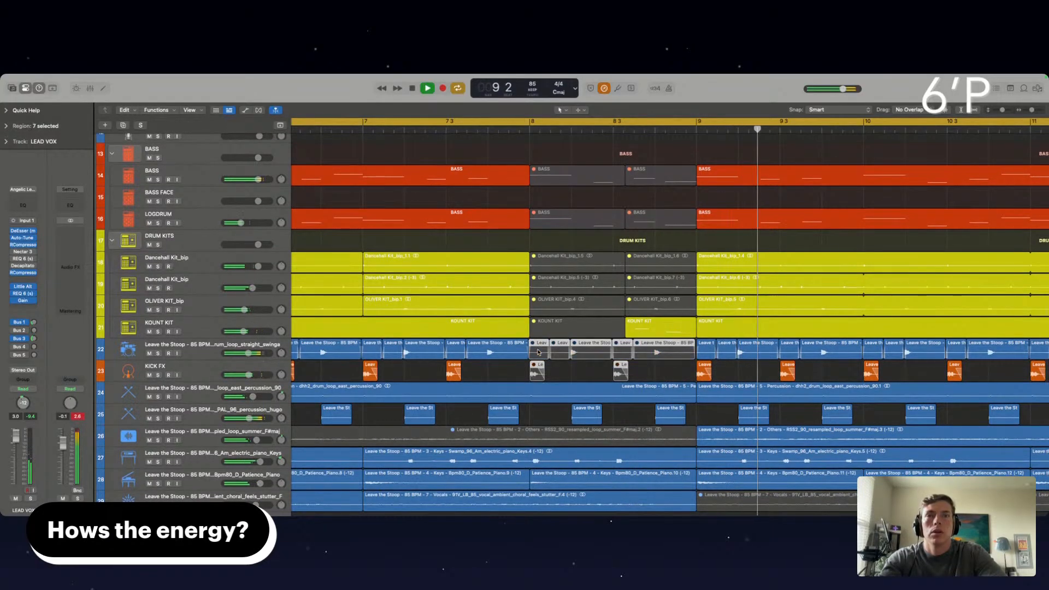
scroll(535, 440, down, 2)
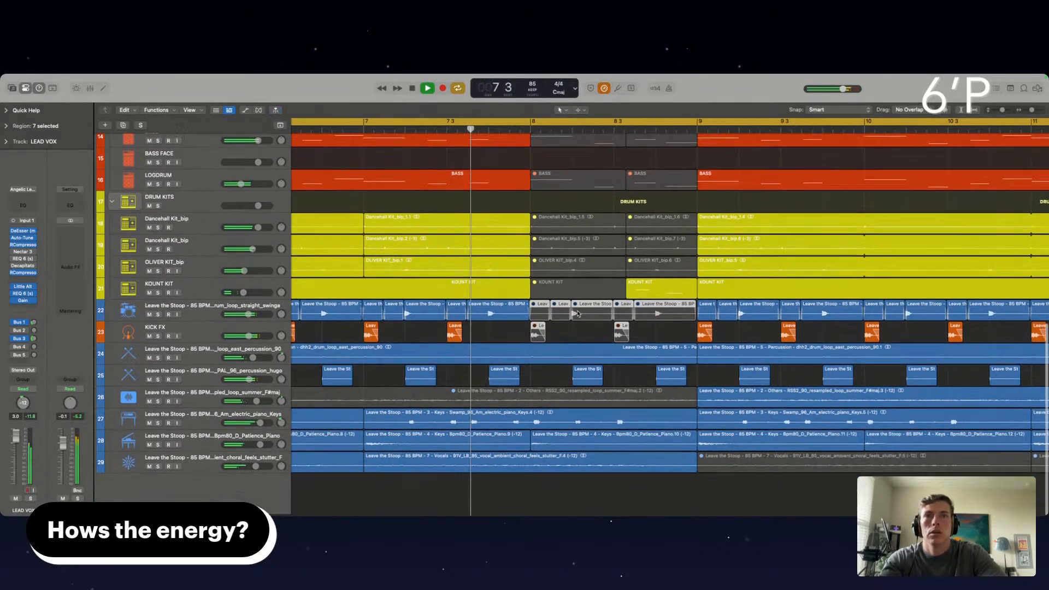
double_click(563, 429)
key(ctrl+m)
Mute the last two track 25 percussion regions in bar 8, and split the track 24 percussion loop at bar 8 and mute it to bar 9
click(600, 374)
shift+click(669, 377)
key(ctrl+m)
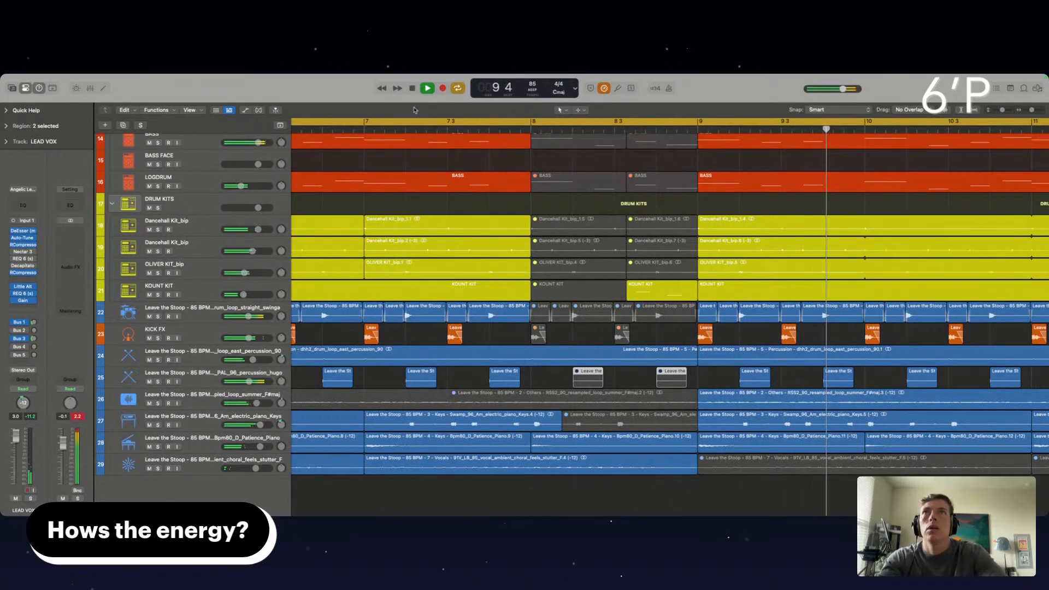
click(406, 133)
double_click(531, 354)
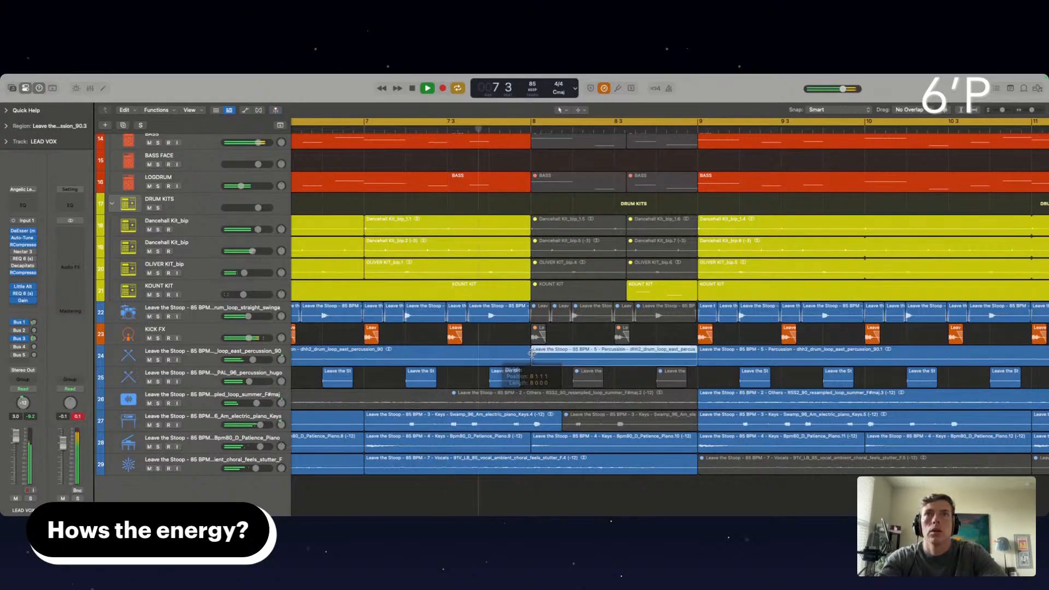
key(ctrl+m)
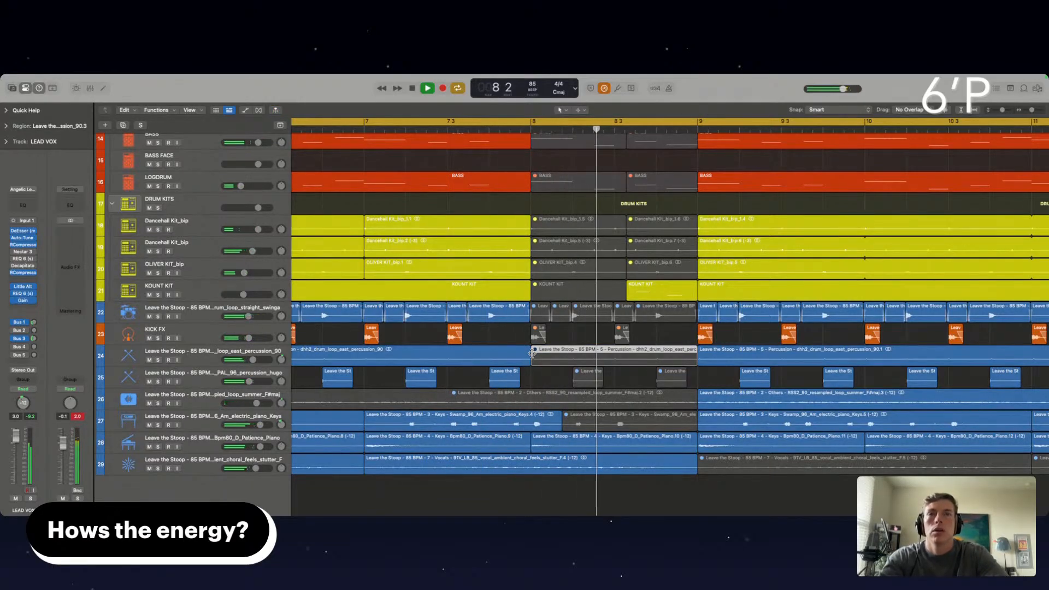
Unmute both Dancehall Kit regions, the OLIVER KIT region and the last track 22 loop region in the second half of bar 8
click(661, 291)
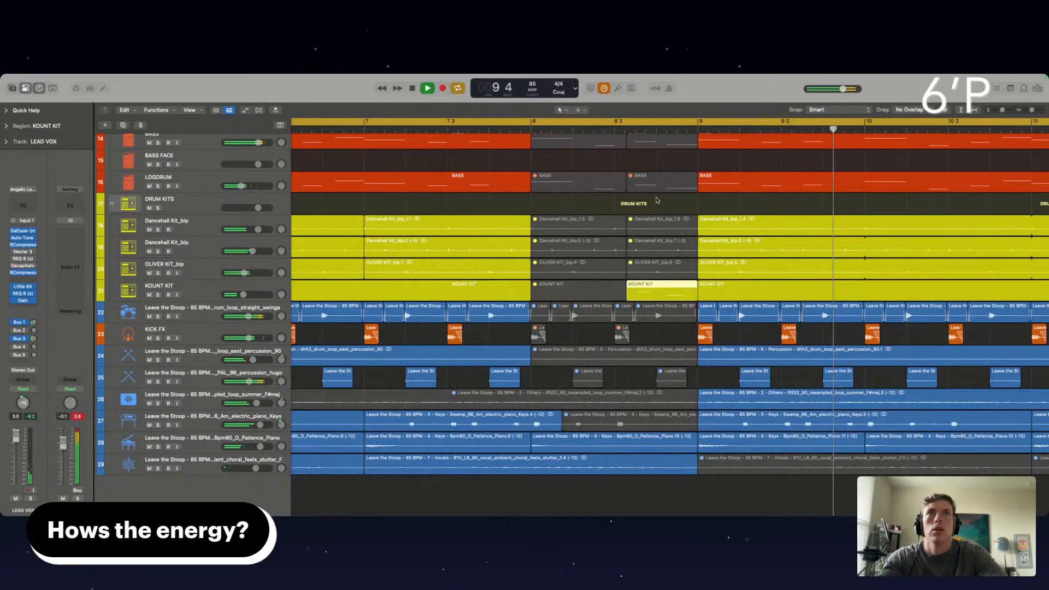
drag(658, 215, 636, 320)
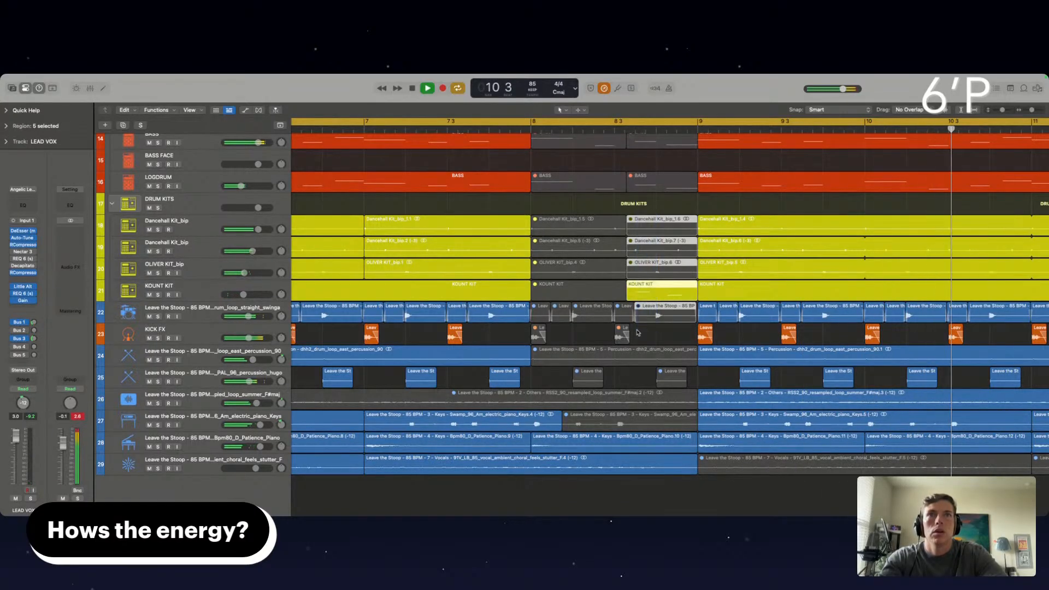
key(ctrl+m)
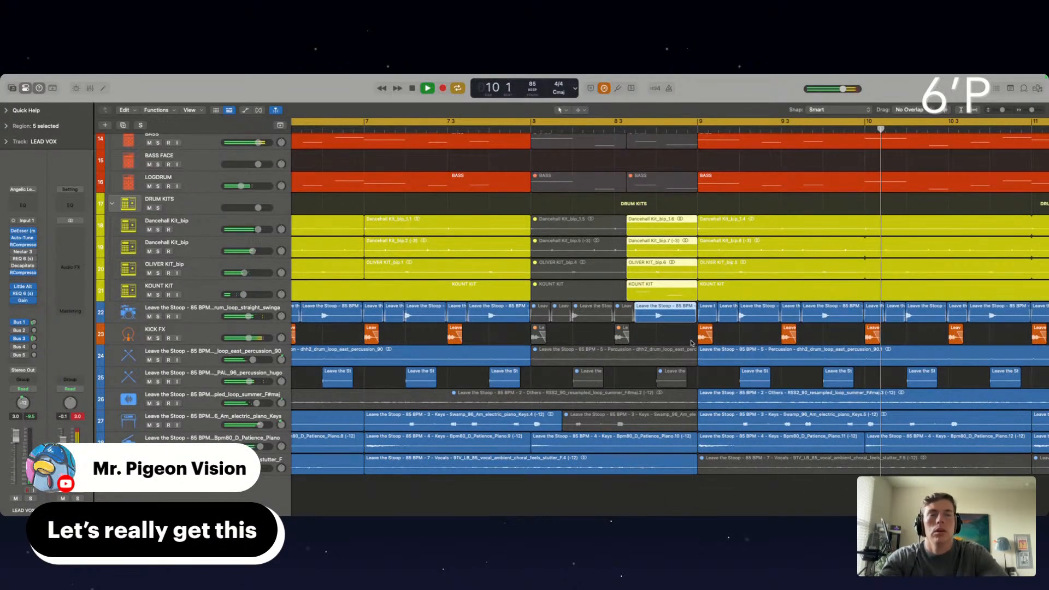
Audition the arrangement from around bar 4 and again from bar 1, examining the regions leading into the bar 8 dropout
scroll(691, 343, left, 5)
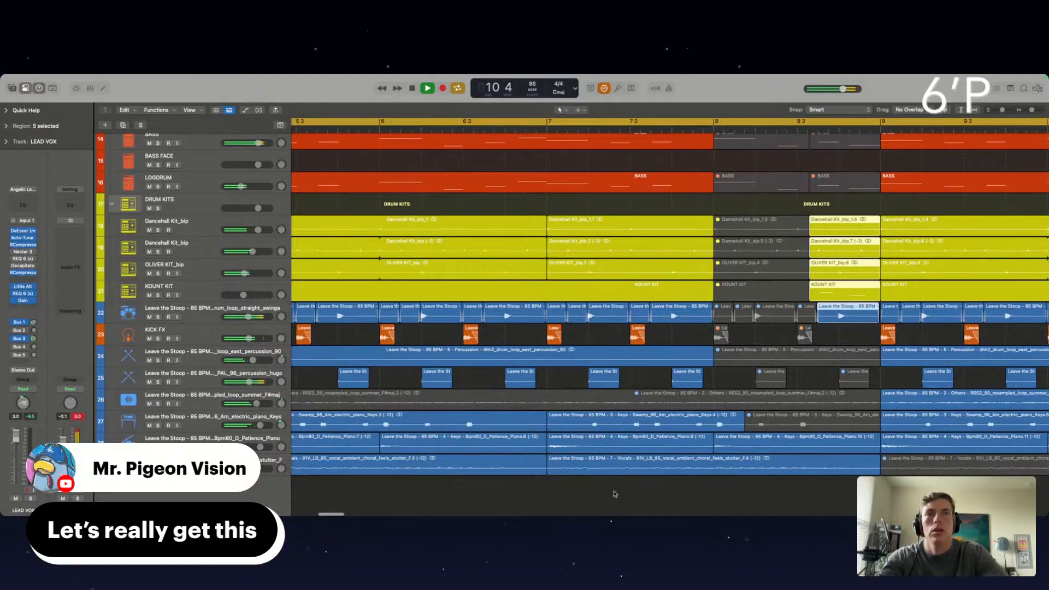
click(611, 501)
scroll(612, 501, down, 8)
scroll(612, 501, up, 4)
scroll(612, 501, left, 1)
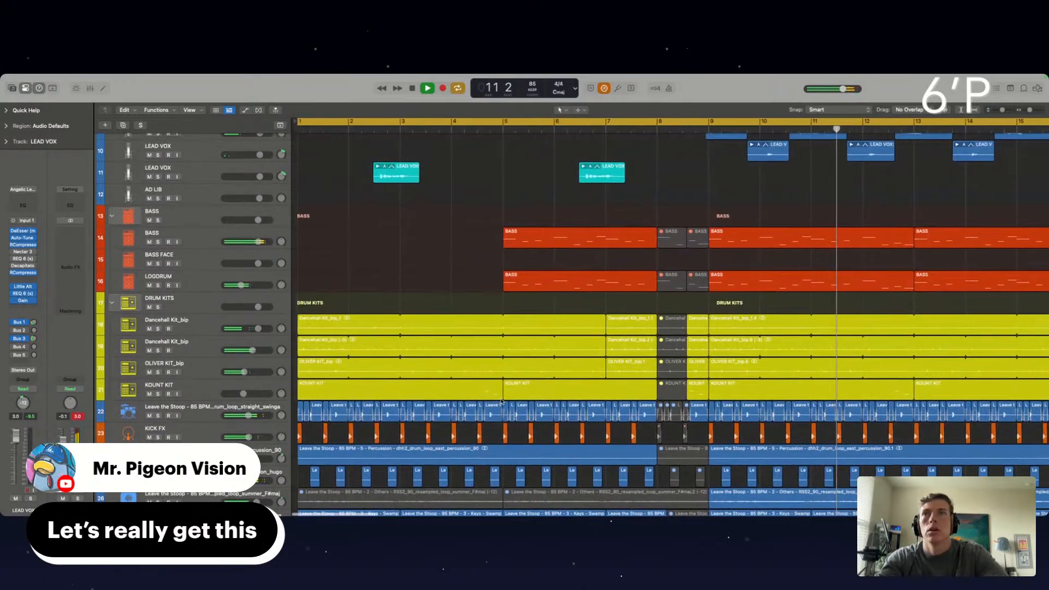
scroll(502, 402, down, 3)
click(465, 129)
scroll(481, 207, down, 2)
scroll(481, 207, up, 5)
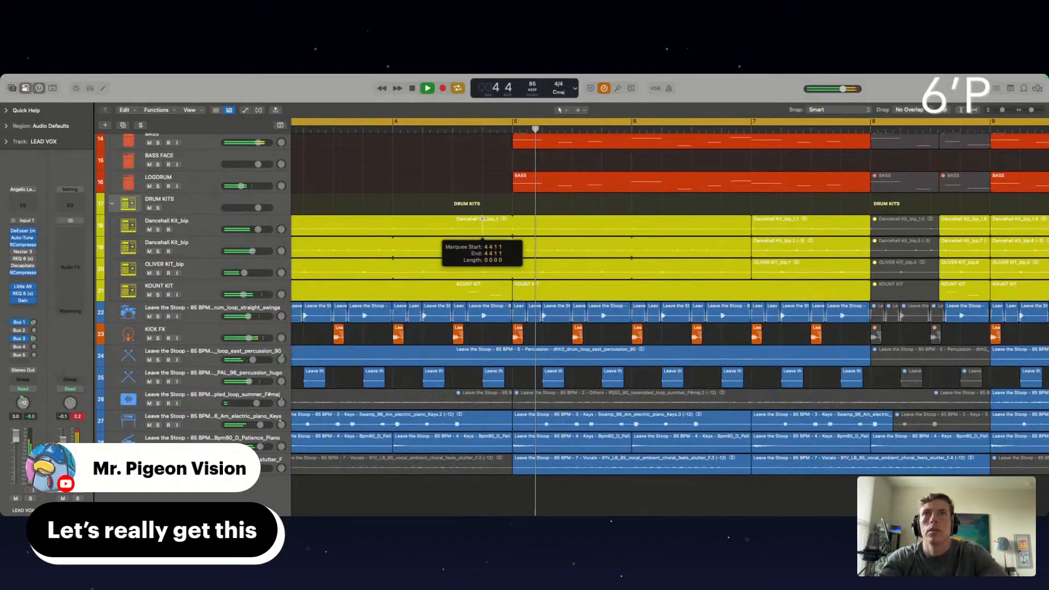
scroll(483, 210, left, 5)
scroll(484, 208, left, 3)
key(Return)
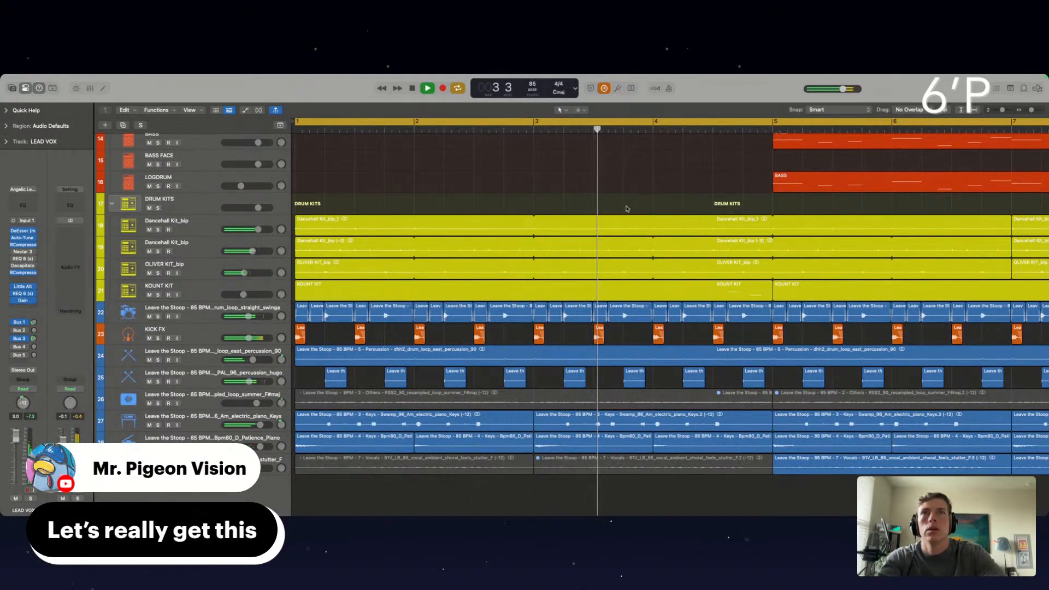
key(super+Left)
key(super+Left)
scroll(627, 209, right, 1)
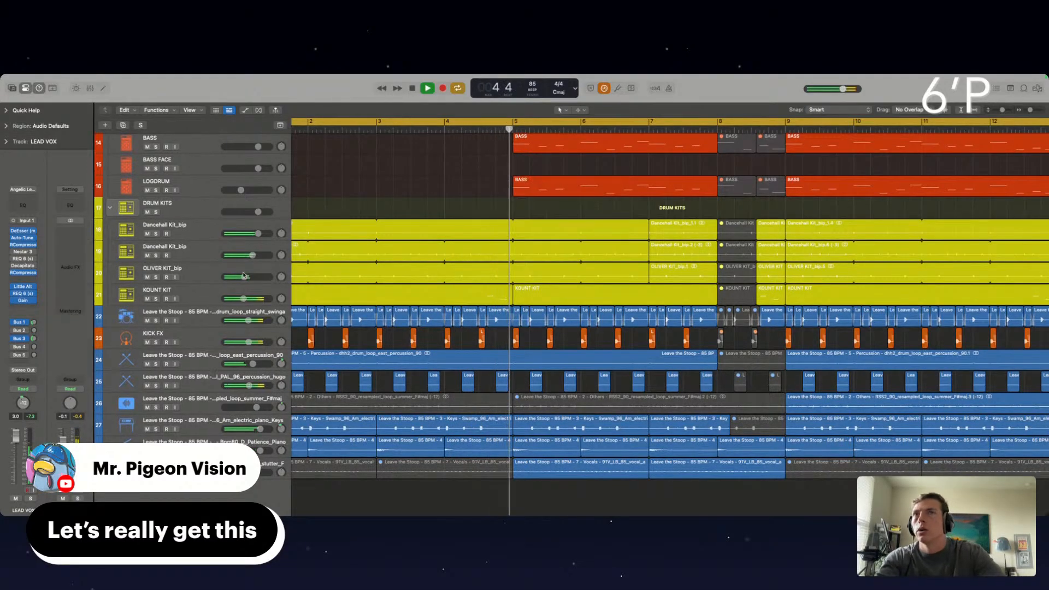
scroll(319, 268, right, 1)
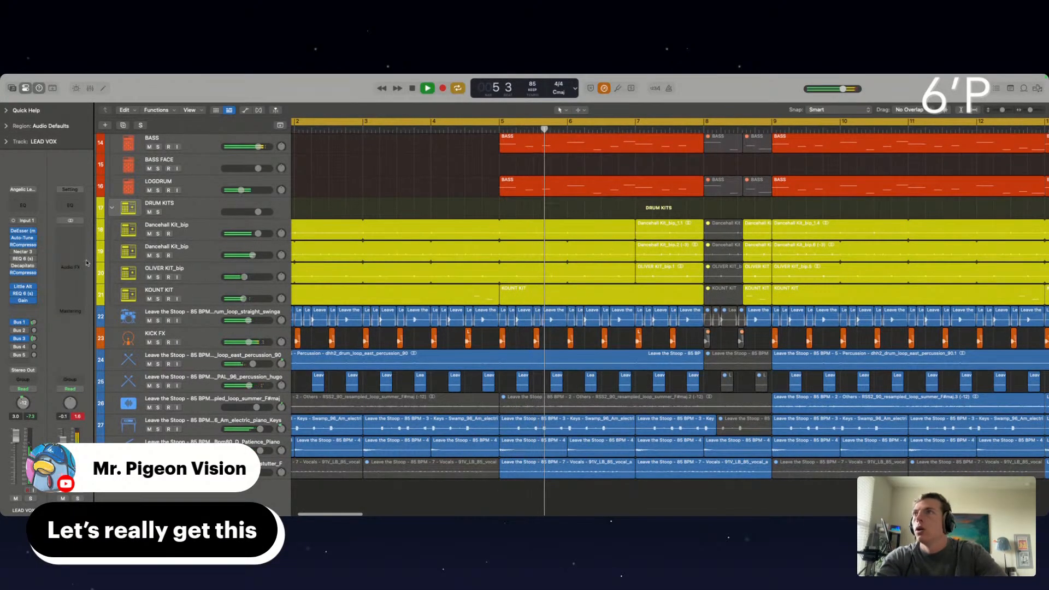
Select the KICK FX track and insert iZotope Ozone 8 on the Stereo Out channel
click(200, 230)
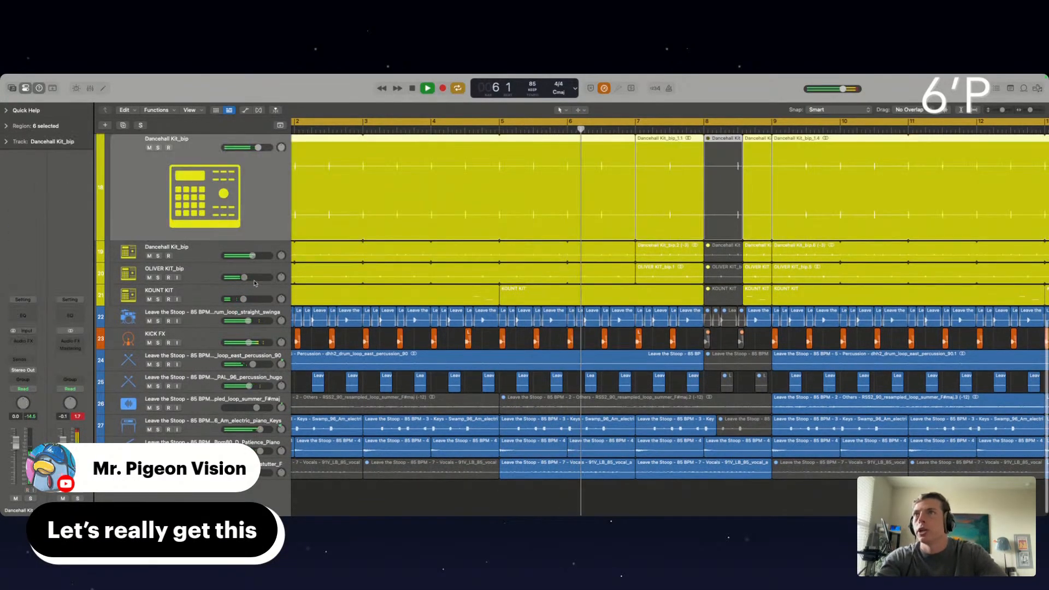
click(207, 340)
click(23, 330)
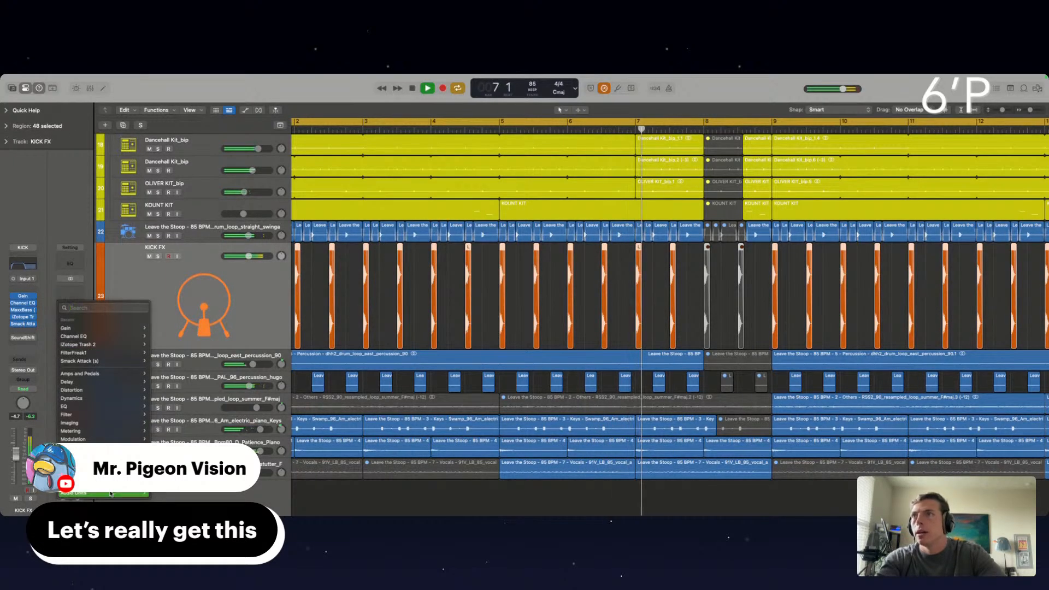
mouse_move(109, 495)
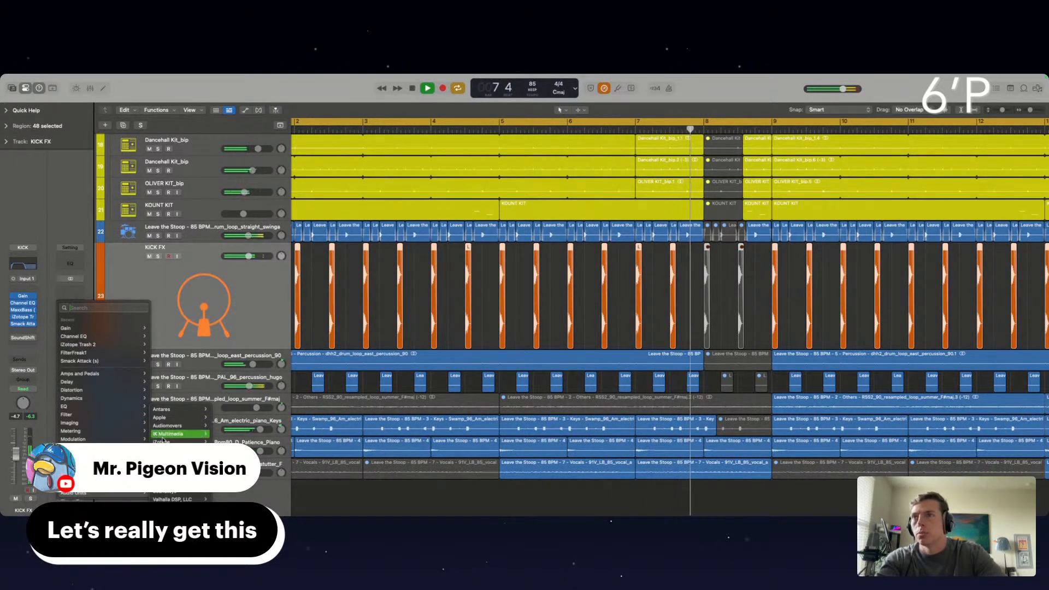
mouse_move(163, 440)
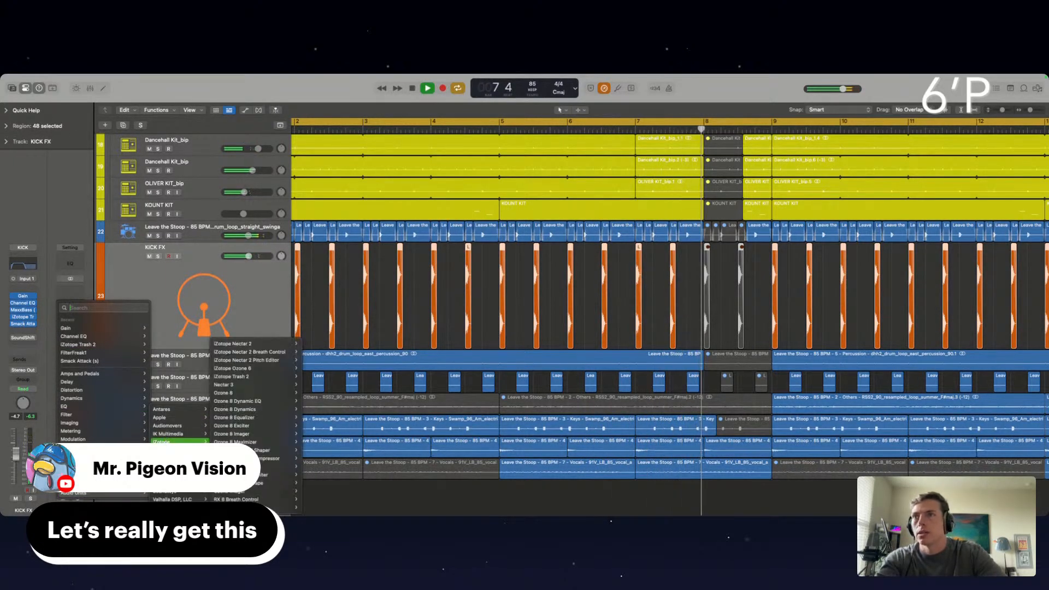
click(234, 394)
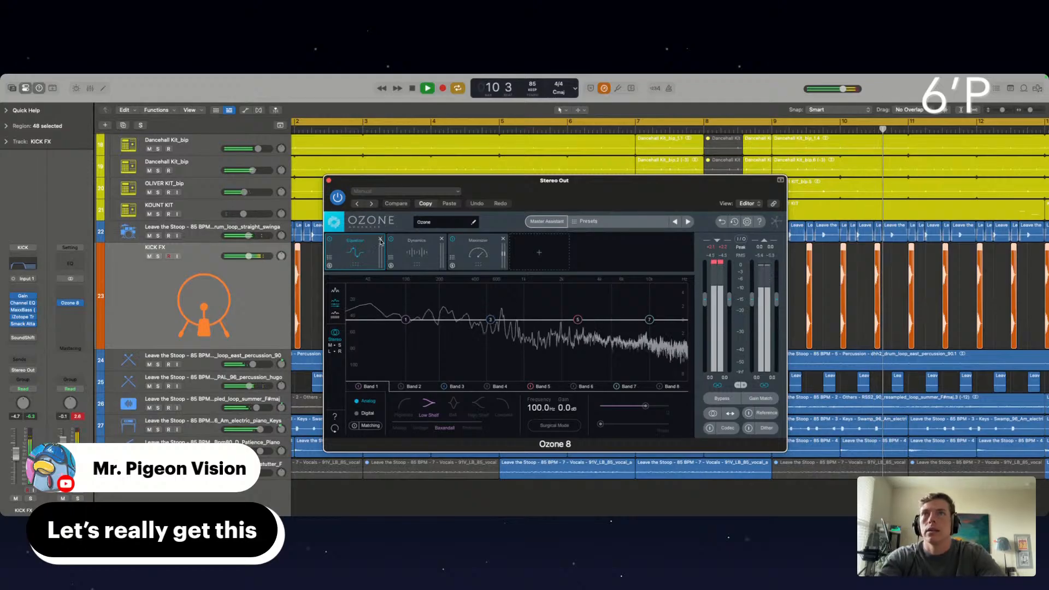
Replace Ozone's Equalizer with an Imager before the Maximizer, and set Dynamics band 3 to a -16.4 dB compressor threshold and 1.5 dB gain
click(381, 240)
click(479, 257)
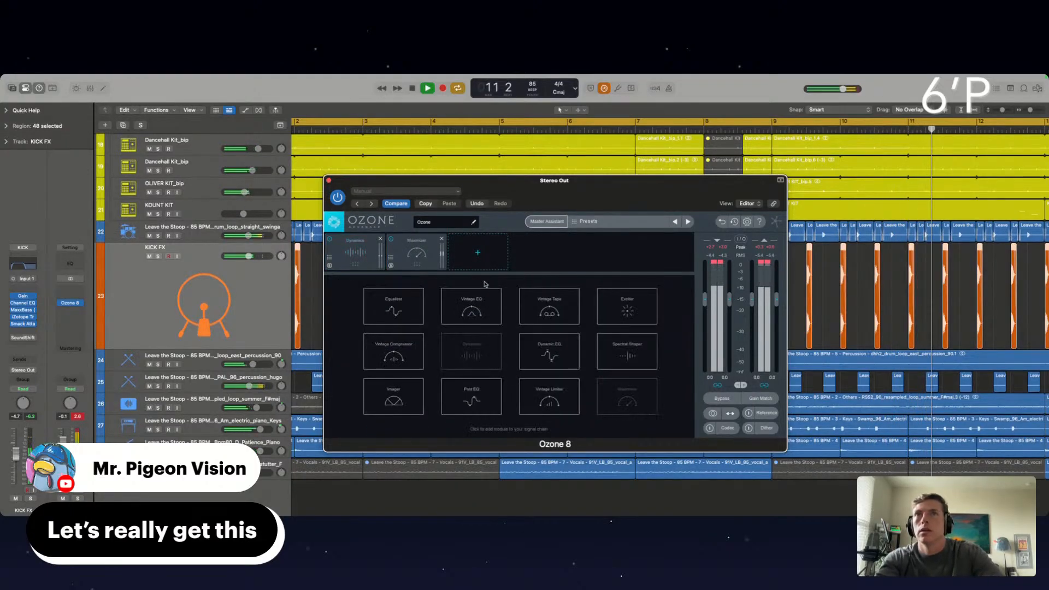
click(393, 398)
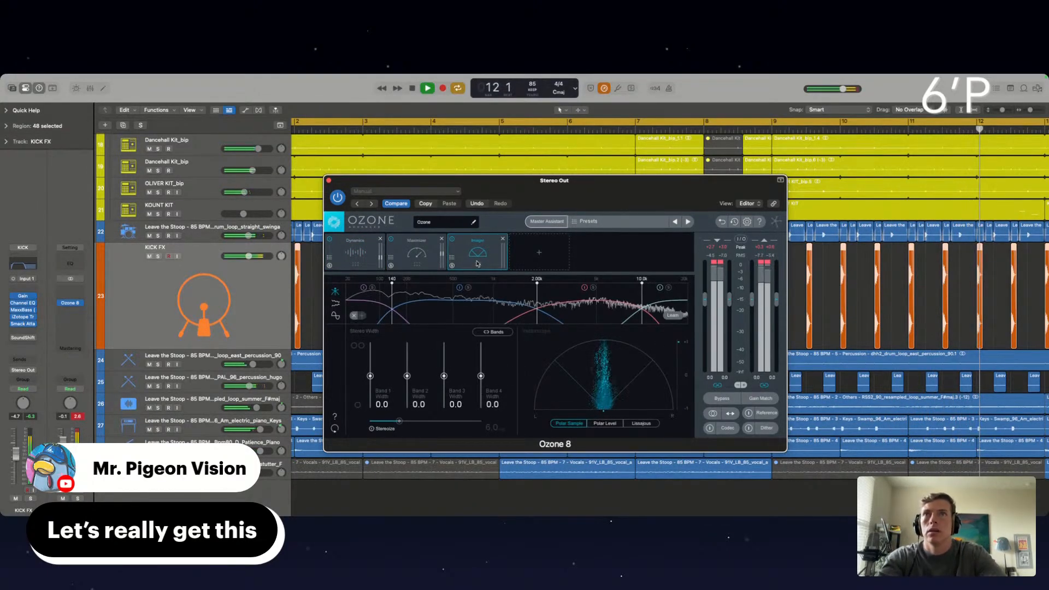
click(356, 258)
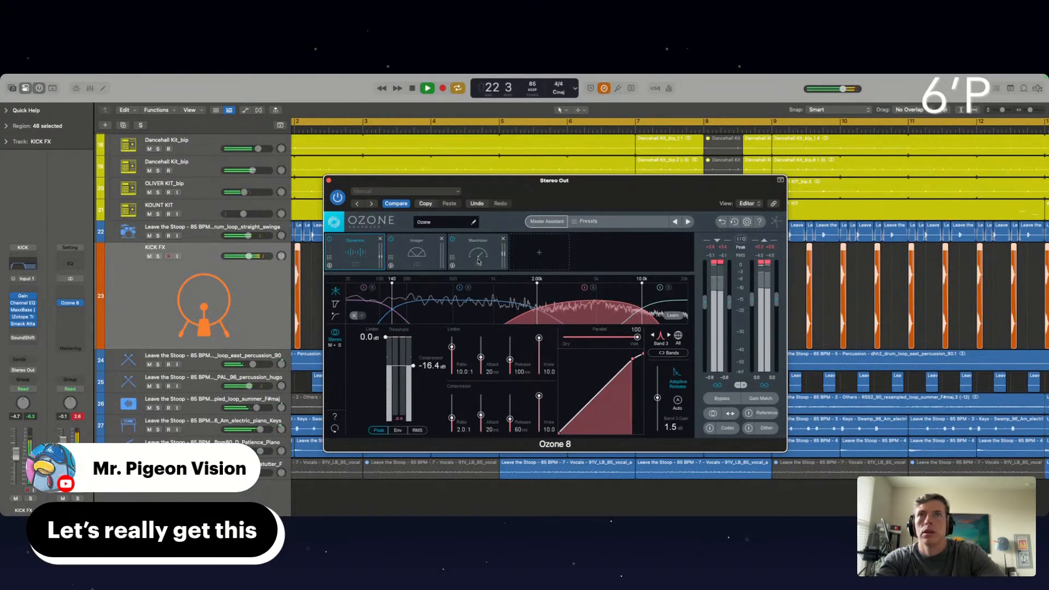
Set the Imager's band widths to -73.4, -36.7, 8.9 and 44.3, and close Ozone 8
click(406, 250)
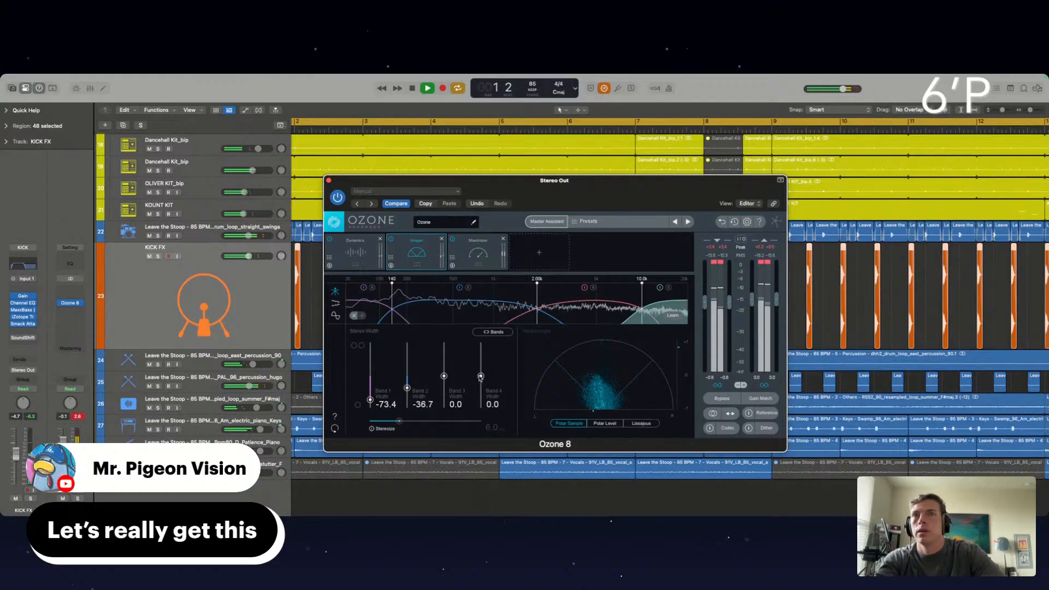
drag(445, 376, 446, 369)
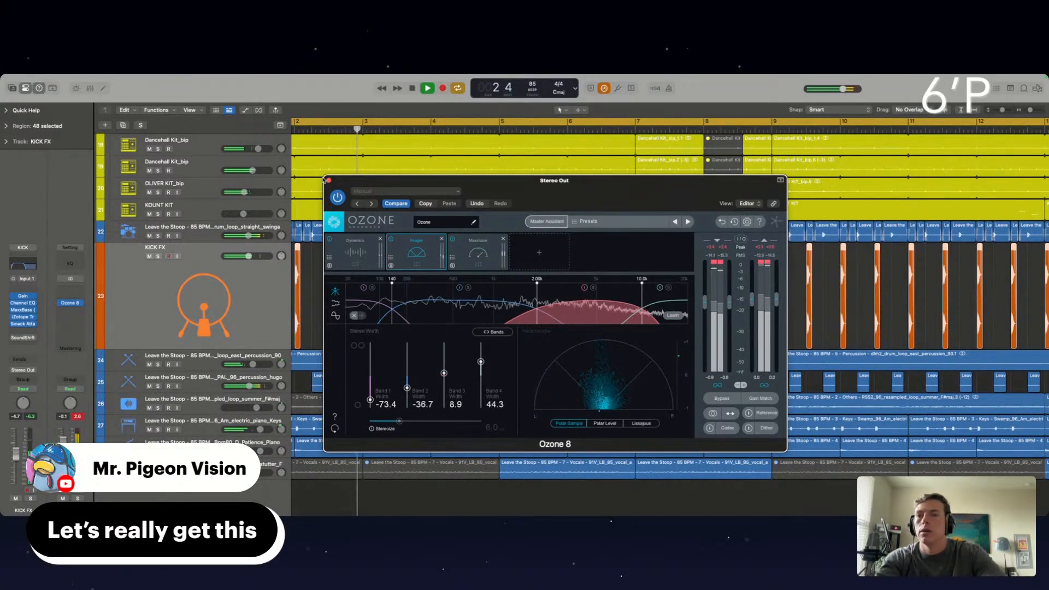
click(328, 180)
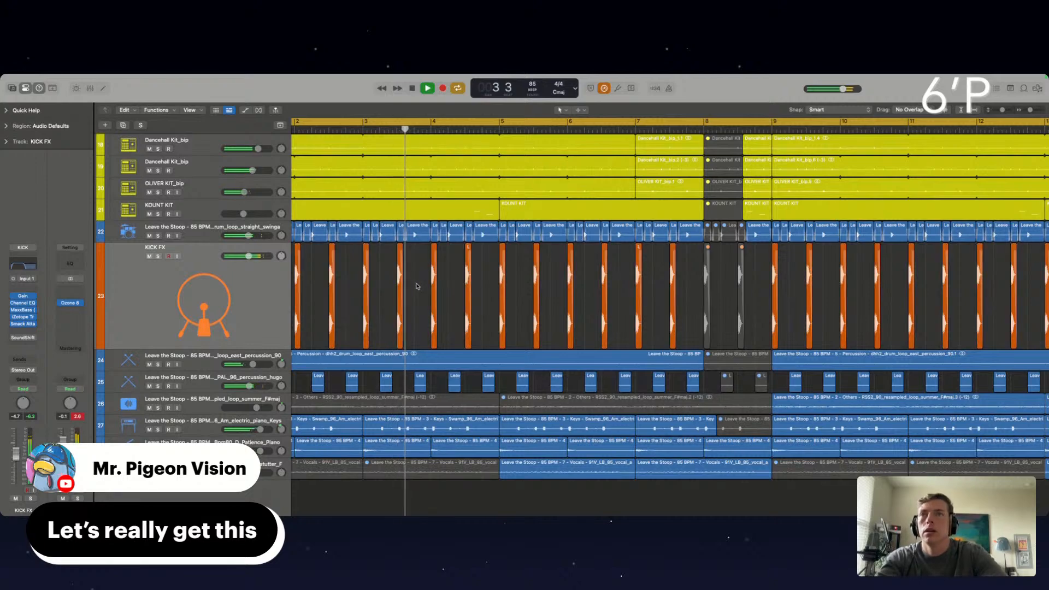
Bypass the first RCompressor on LEAD VOX track 4 with its window open, and replay the song from bar 1
click(416, 286)
scroll(417, 286, down, 6)
scroll(416, 287, up, 10)
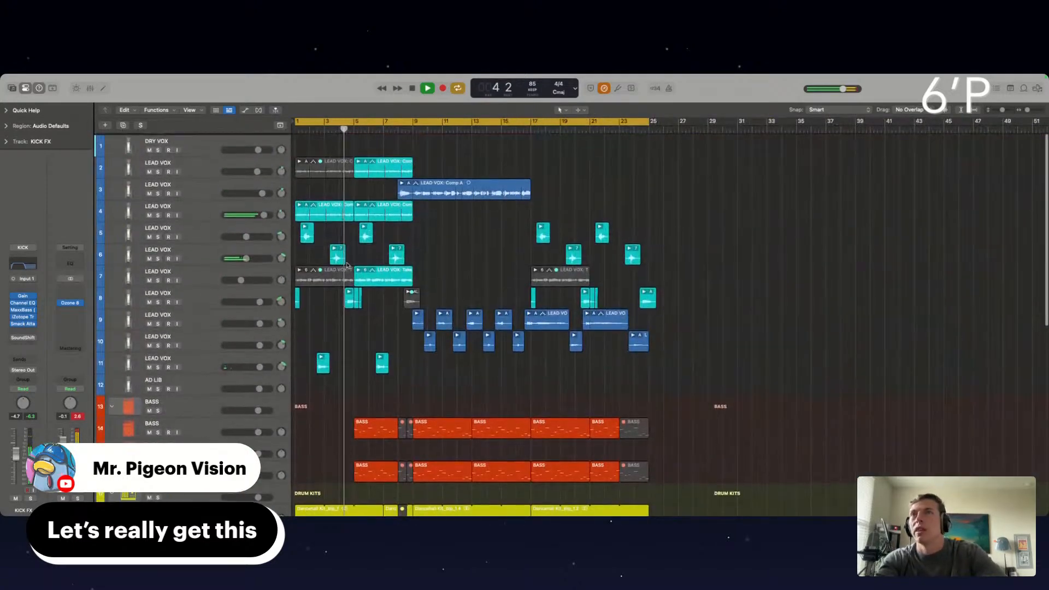
click(198, 208)
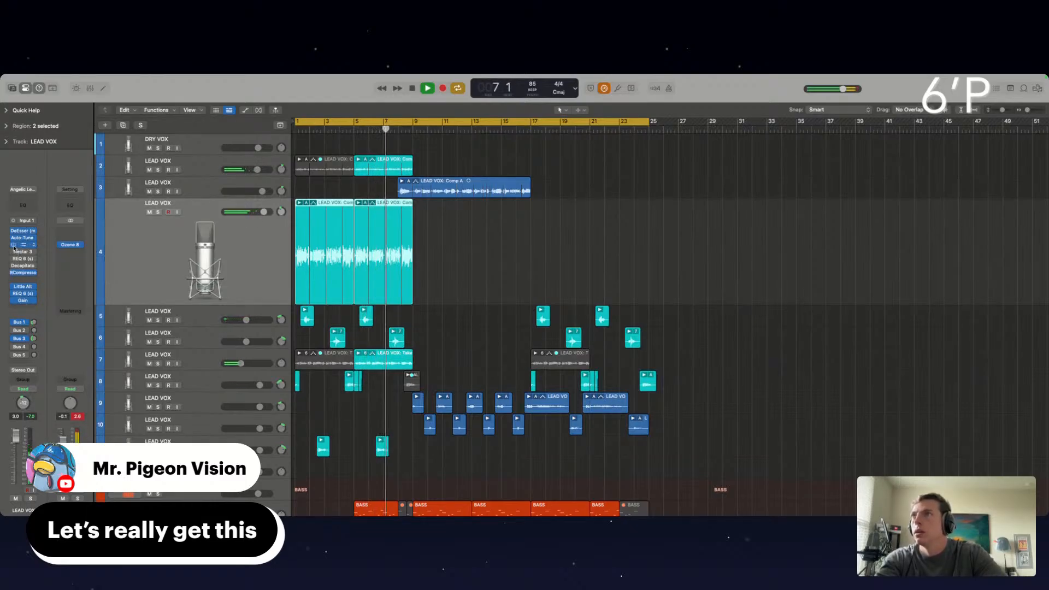
click(16, 245)
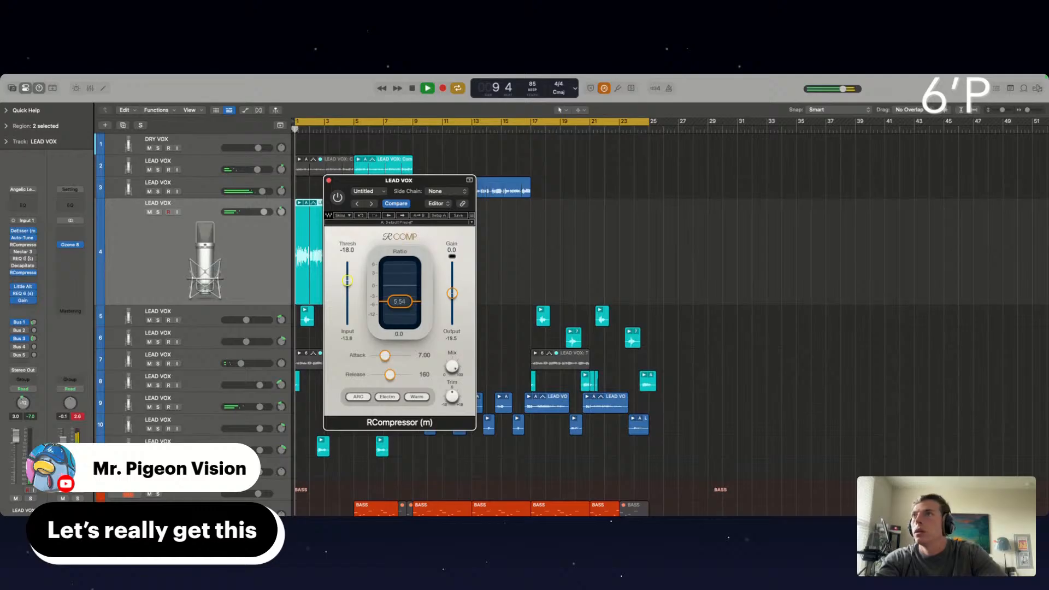
key(Return)
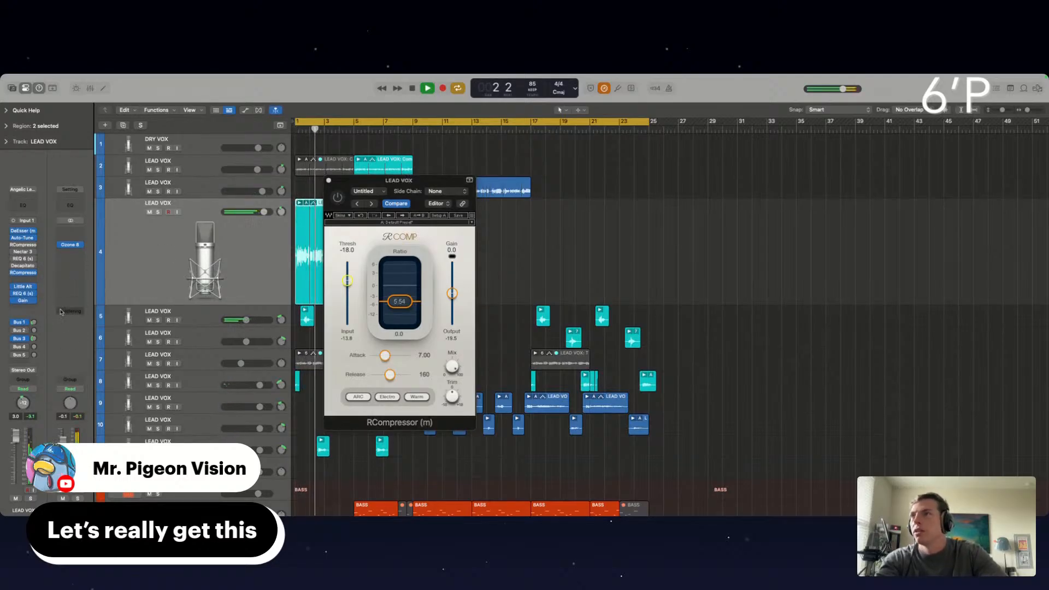
Check the Gain plug-in on LEAD VOX track 4, and close both the Gain and RCompressor windows
click(25, 302)
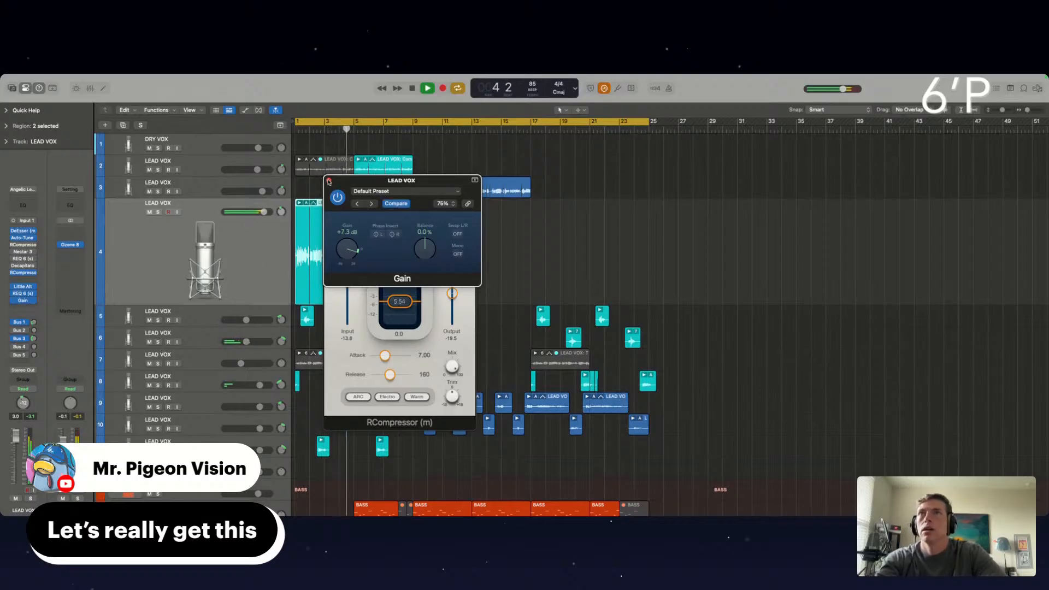
click(328, 181)
click(329, 181)
click(413, 237)
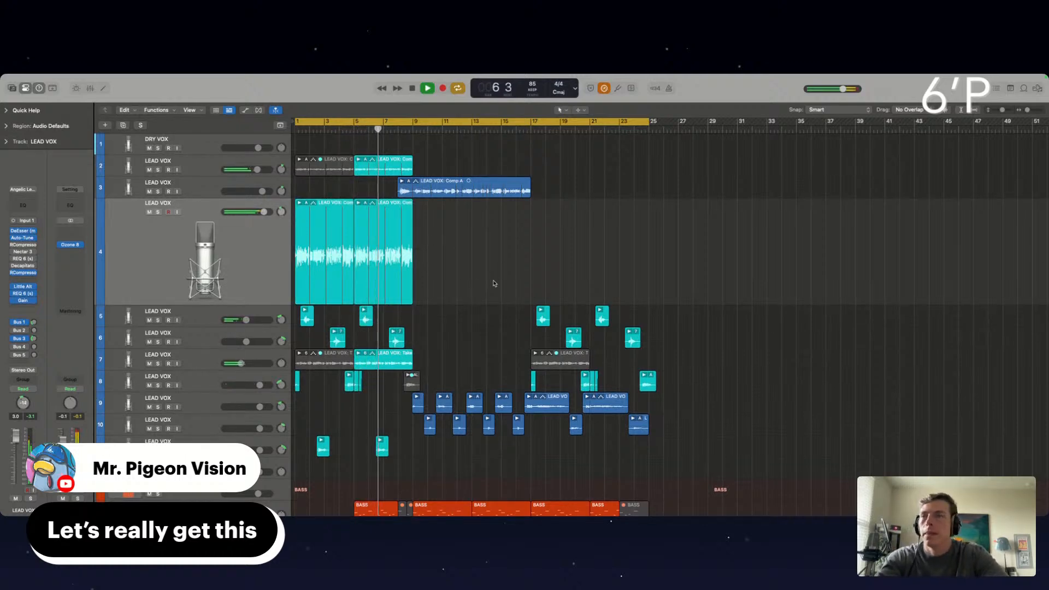
Mute the remaining track 22 drum loop, KOUNT KIT, OLIVER KIT and both Dancehall Kit regions in the last part of bar 8
scroll(494, 283, down, 2)
scroll(310, 331, down, 1)
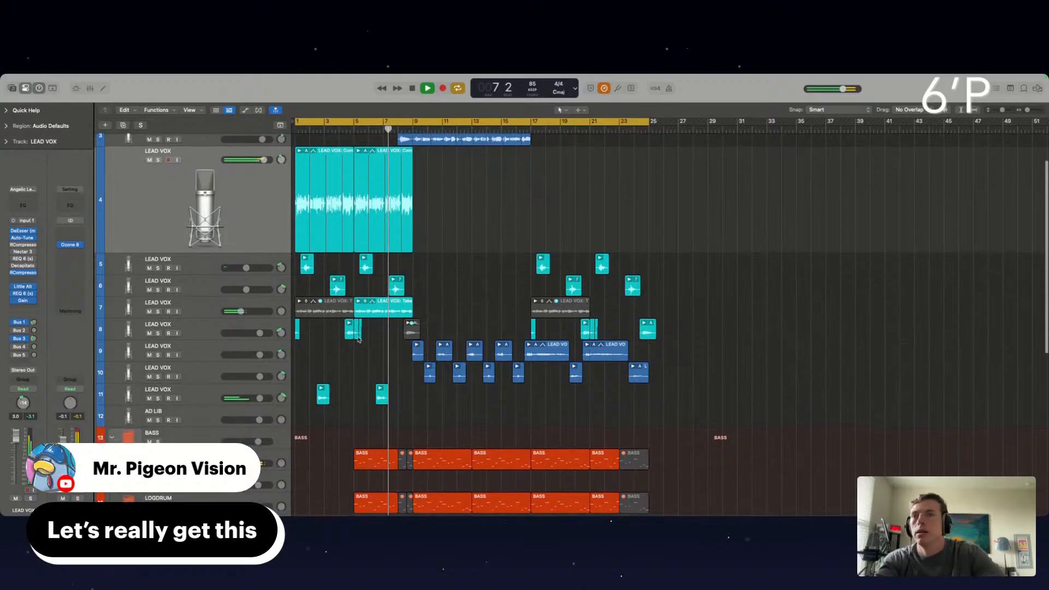
scroll(395, 422, up, 5)
scroll(395, 422, down, 8)
scroll(396, 422, down, 8)
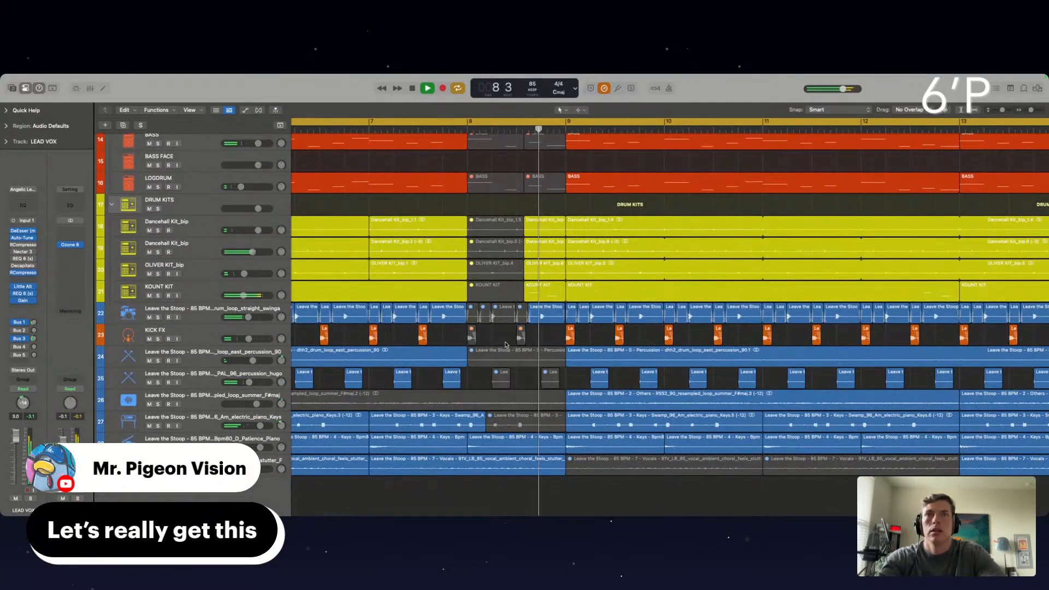
click(540, 311)
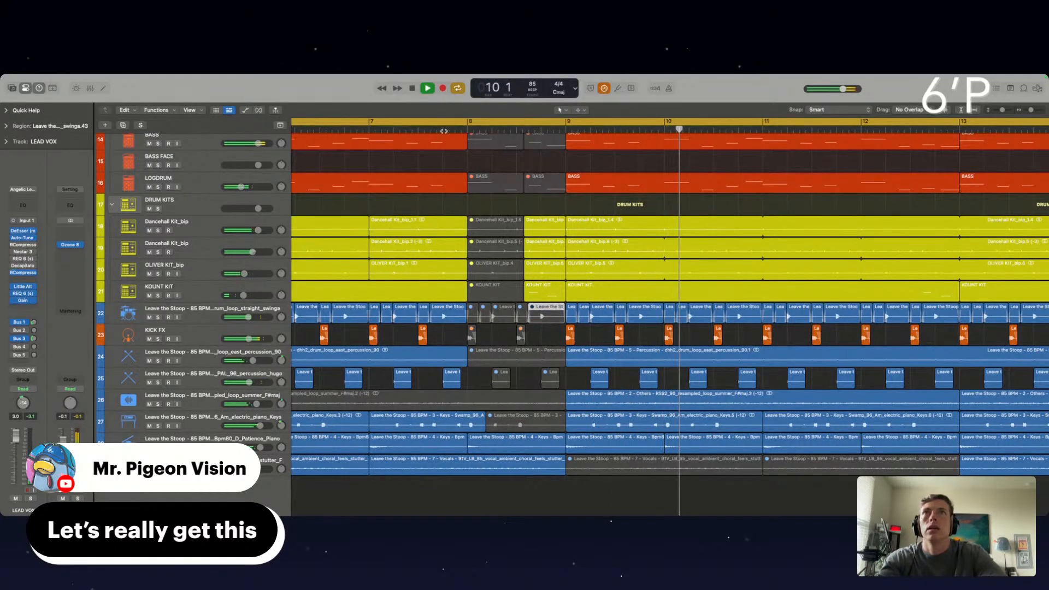
click(529, 291)
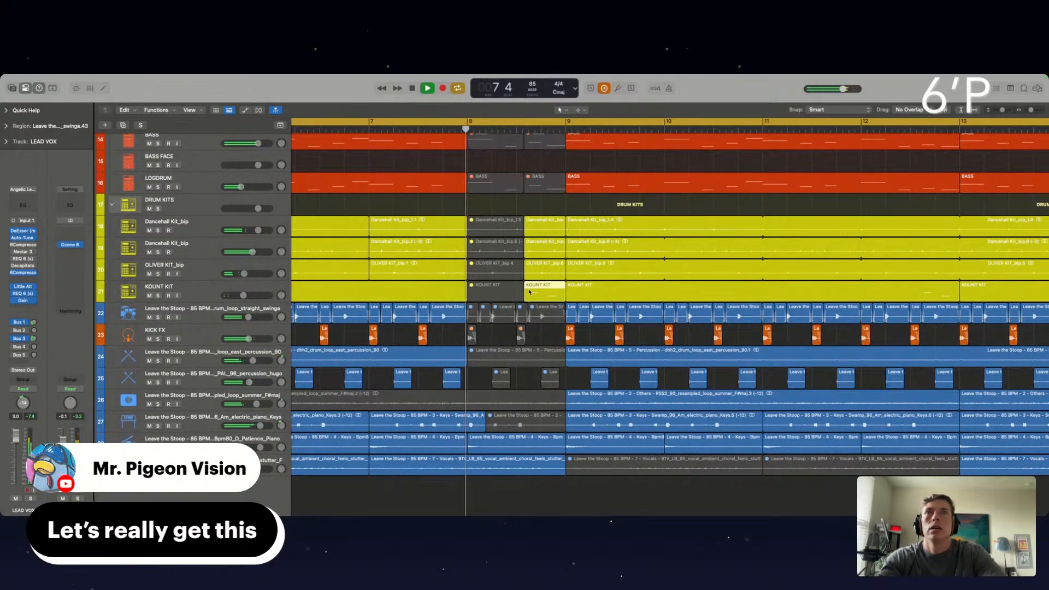
click(535, 339)
drag(541, 207, 548, 267)
key(ctrl+m)
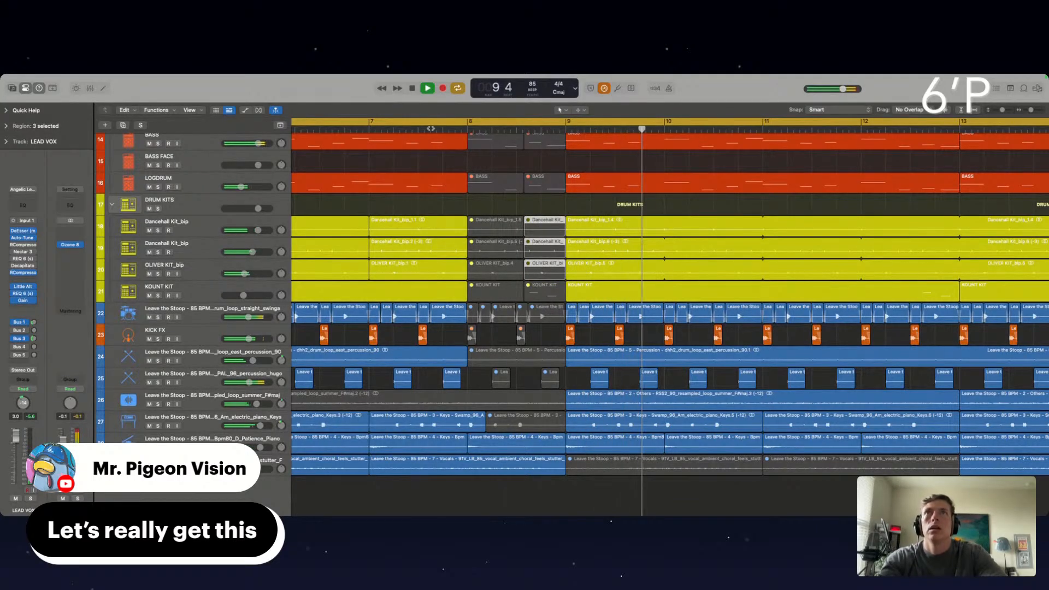
Unmute the LEAD VOX track 8 region that crosses into bar 9, split it at bar 9 and mute the part after the split
scroll(508, 246, up, 10)
click(545, 288)
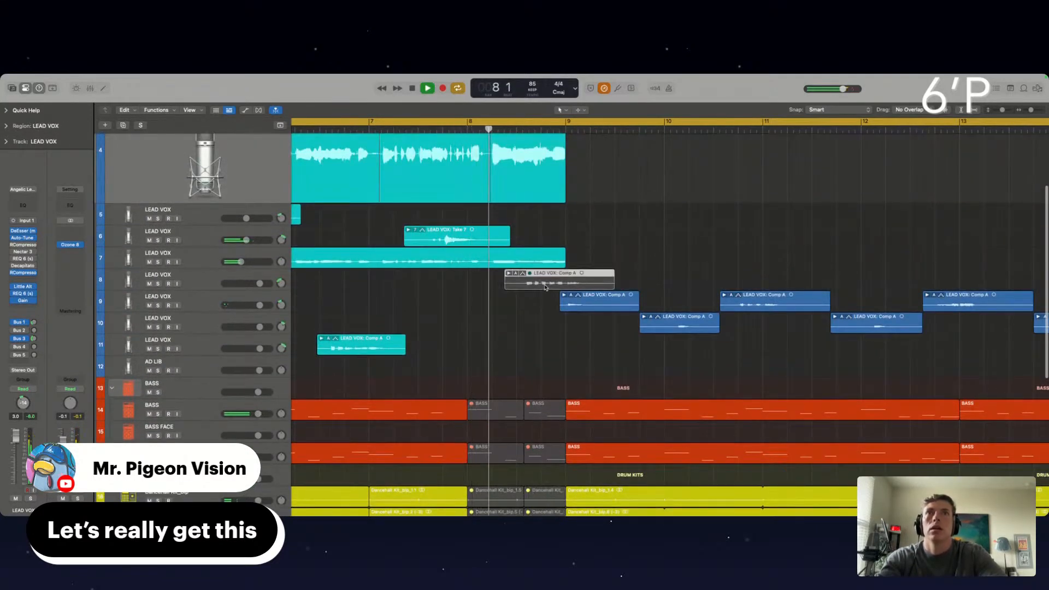
key(ctrl+m)
drag(562, 306, 520, 306)
key(super+z)
super+click(567, 282)
super+double_click(567, 282)
key(ctrl+m)
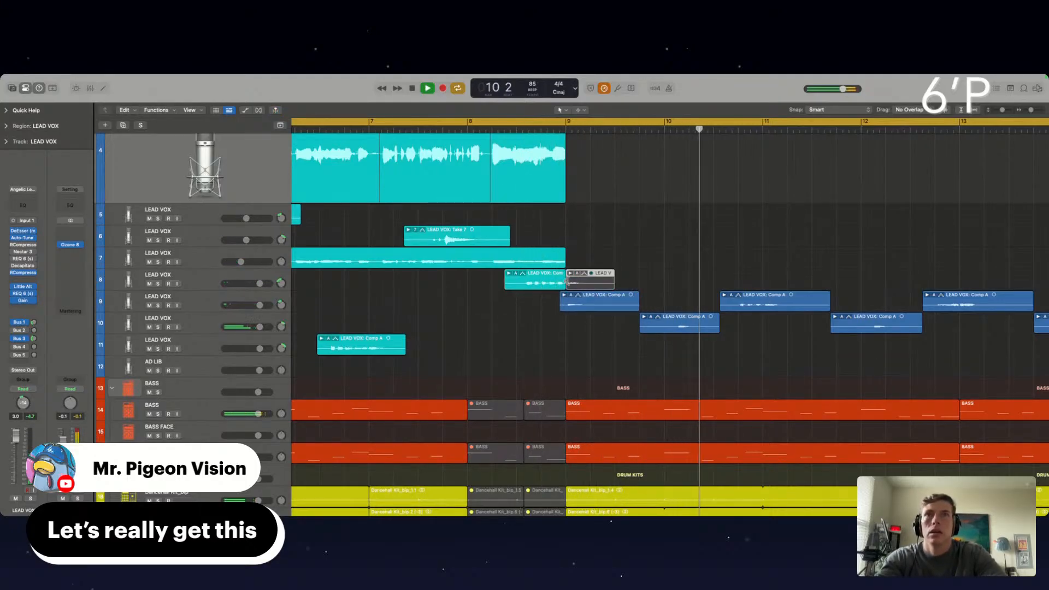
Replay the transition from bar 8 into bar 9 and review the vocal, bass and drum regions through bar 12
click(498, 129)
scroll(614, 241, down, 5)
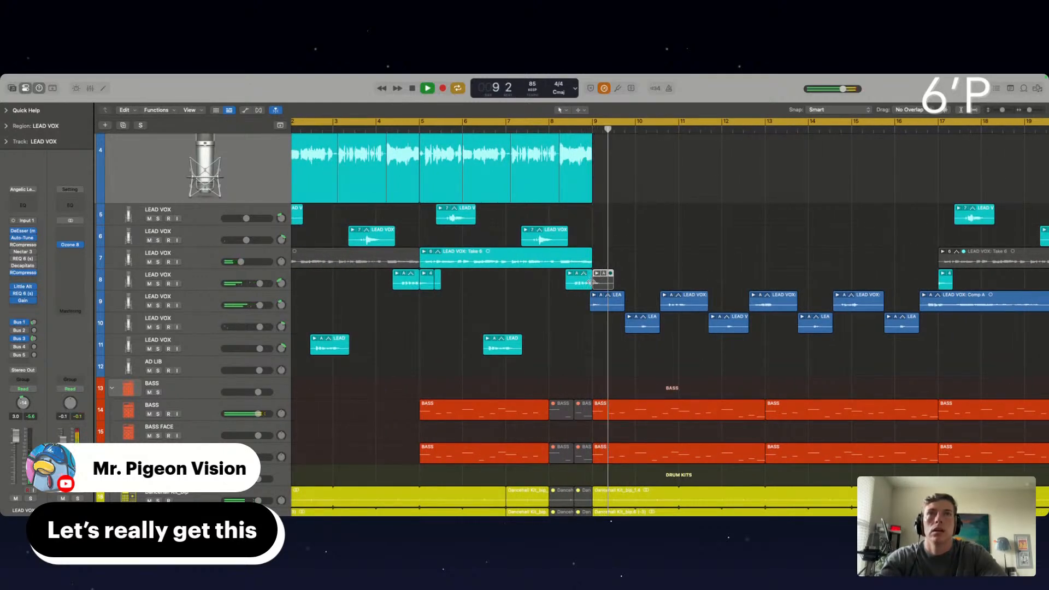
click(541, 128)
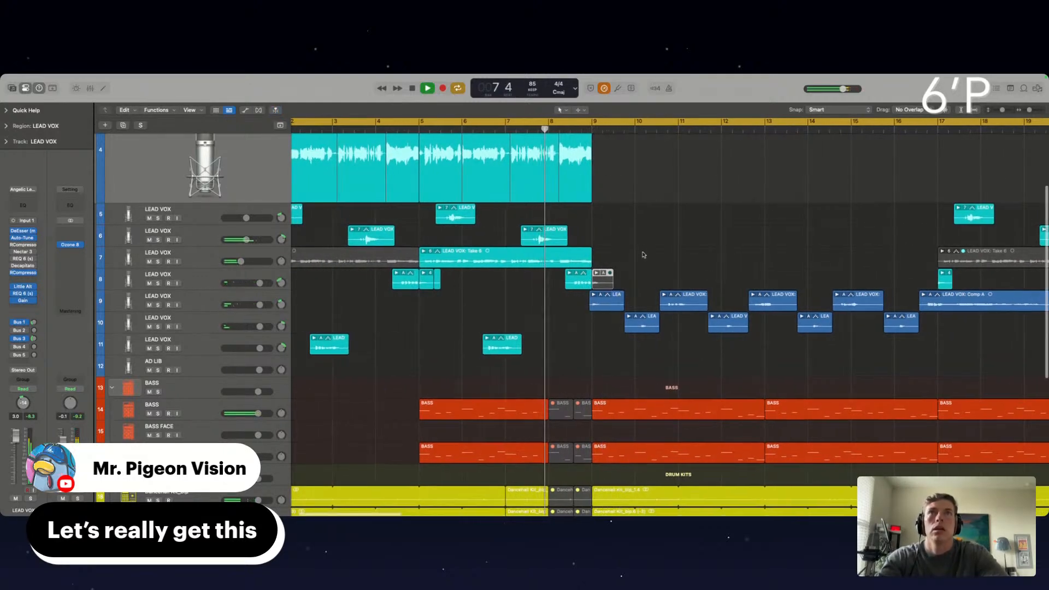
scroll(642, 254, right, 3)
scroll(642, 253, up, 3)
scroll(644, 254, up, 2)
scroll(524, 311, up, 6)
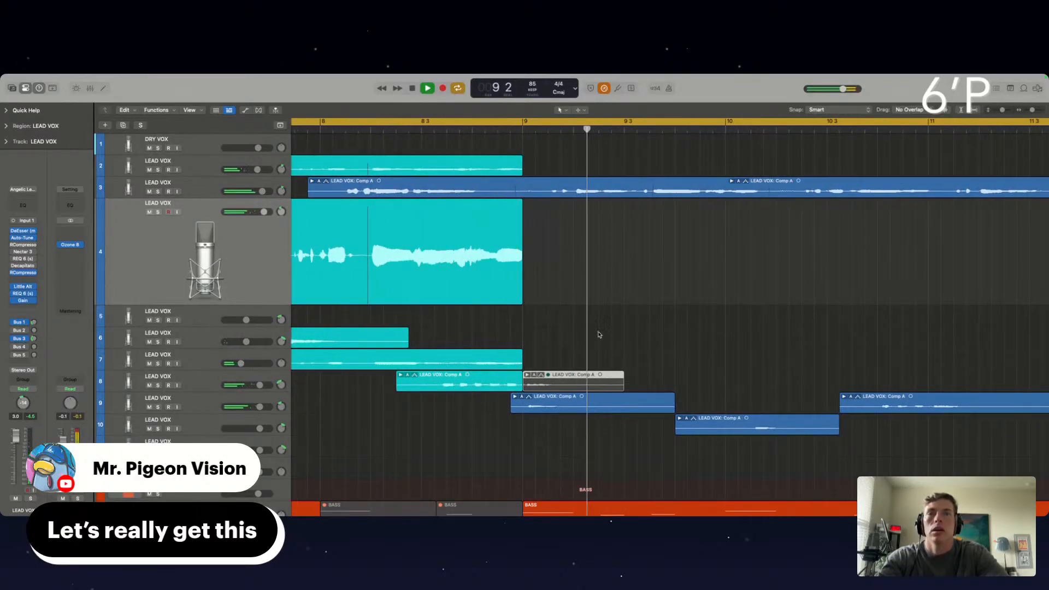
scroll(615, 334, down, 5)
scroll(687, 345, down, 5)
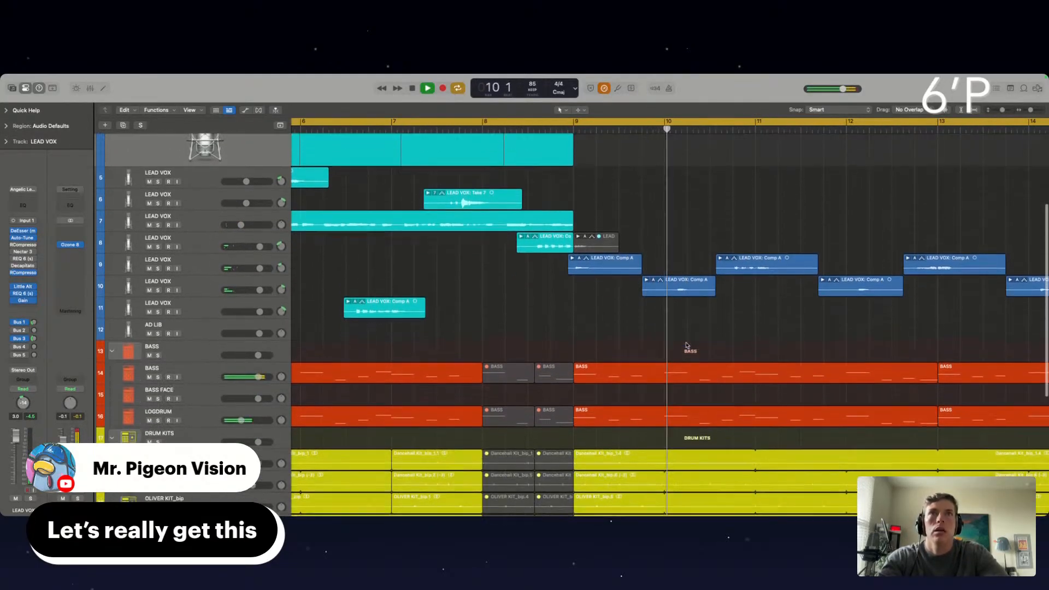
scroll(687, 346, down, 2)
scroll(687, 346, right, 3)
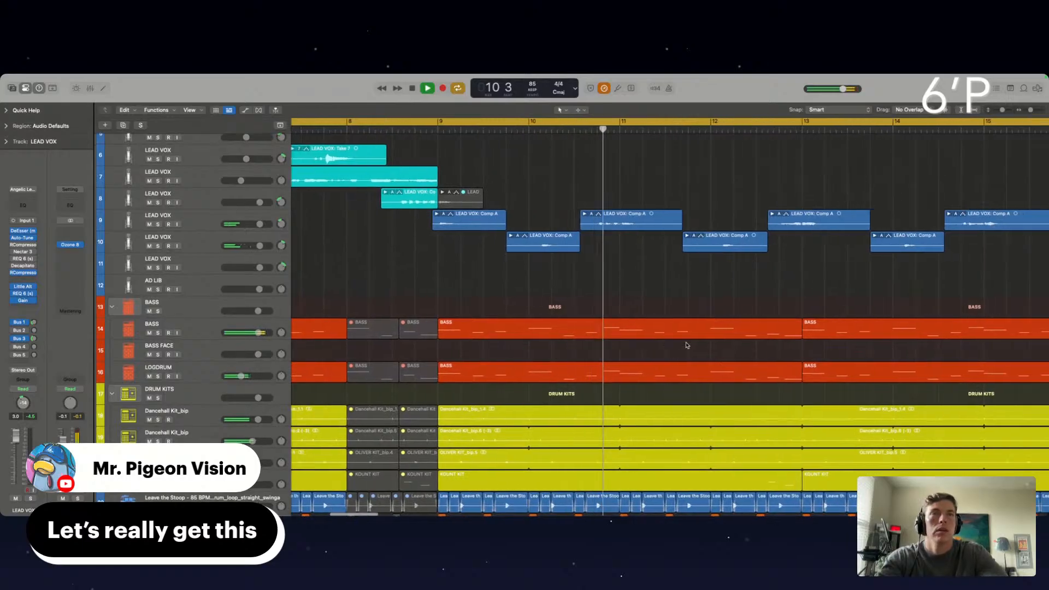
scroll(687, 345, down, 1)
scroll(687, 346, right, 2)
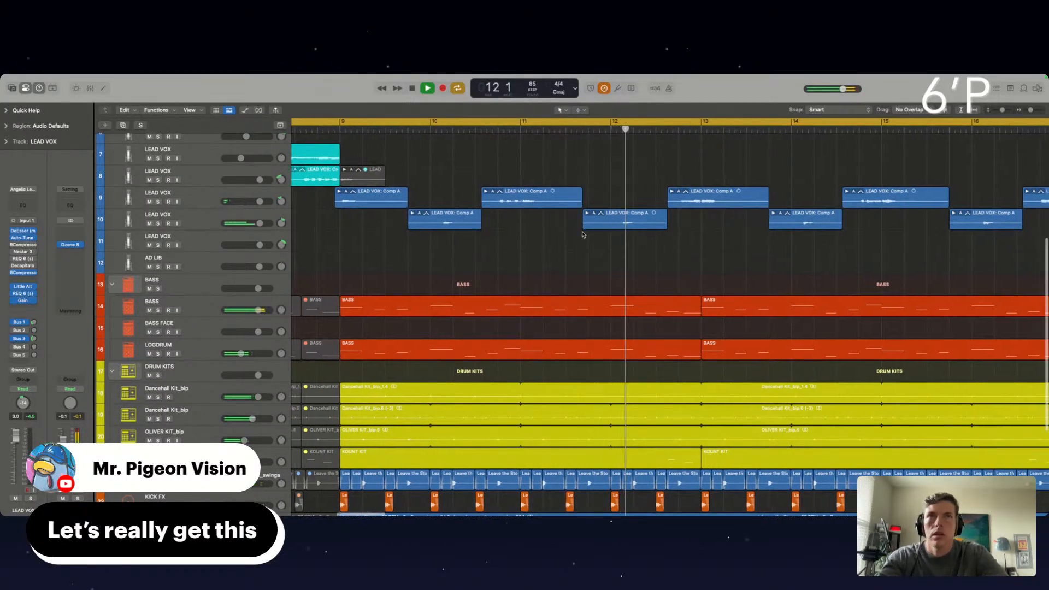
scroll(583, 230, down, 3)
Set the Maximizer threshold to -2.8 dB in Ozone 8 on the Stereo Out, and close the plug-in
click(70, 245)
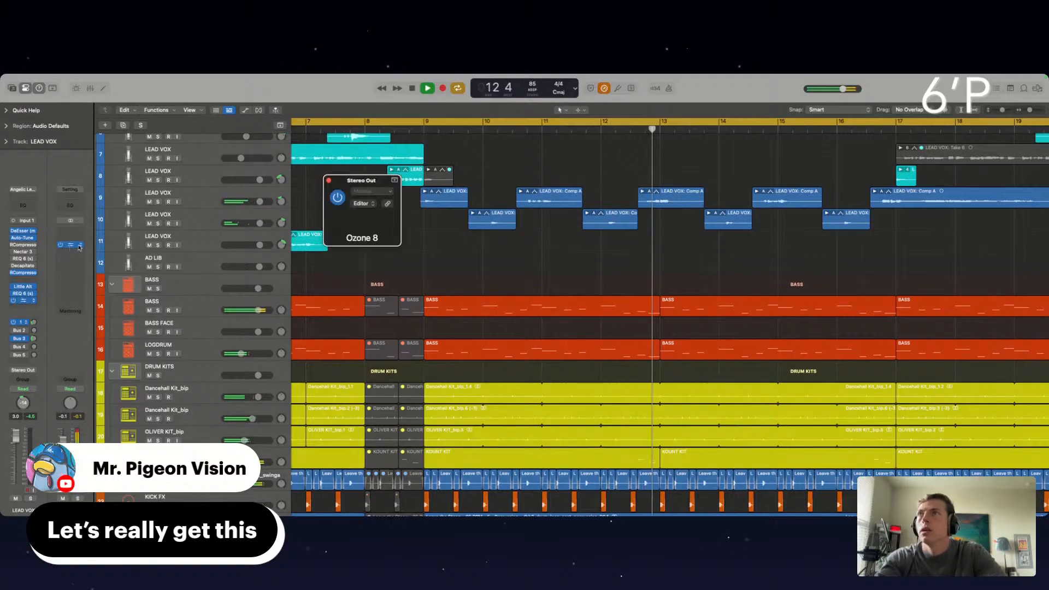
click(479, 254)
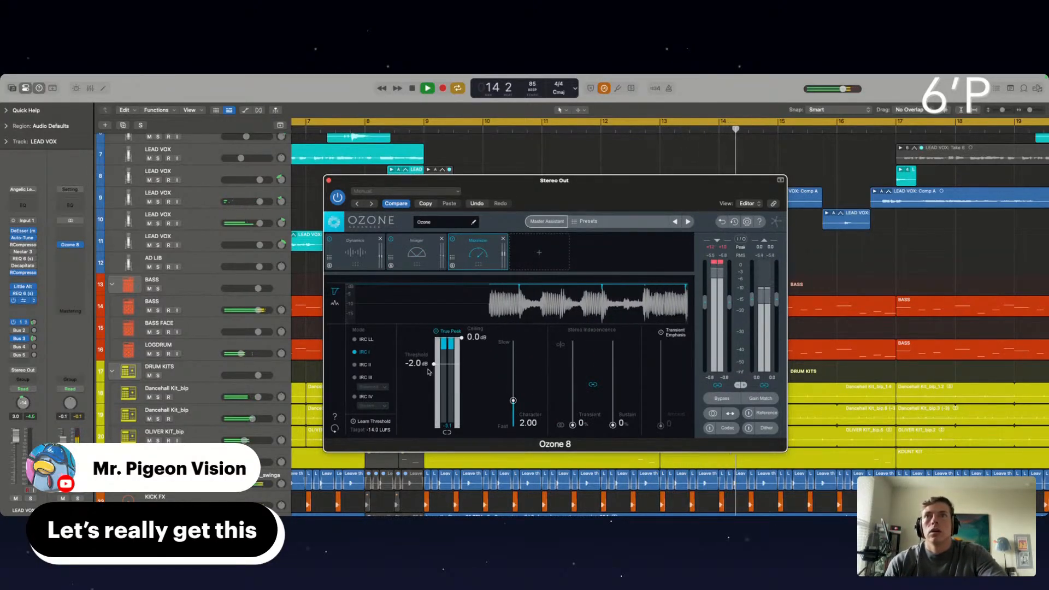
drag(433, 374, 433, 375)
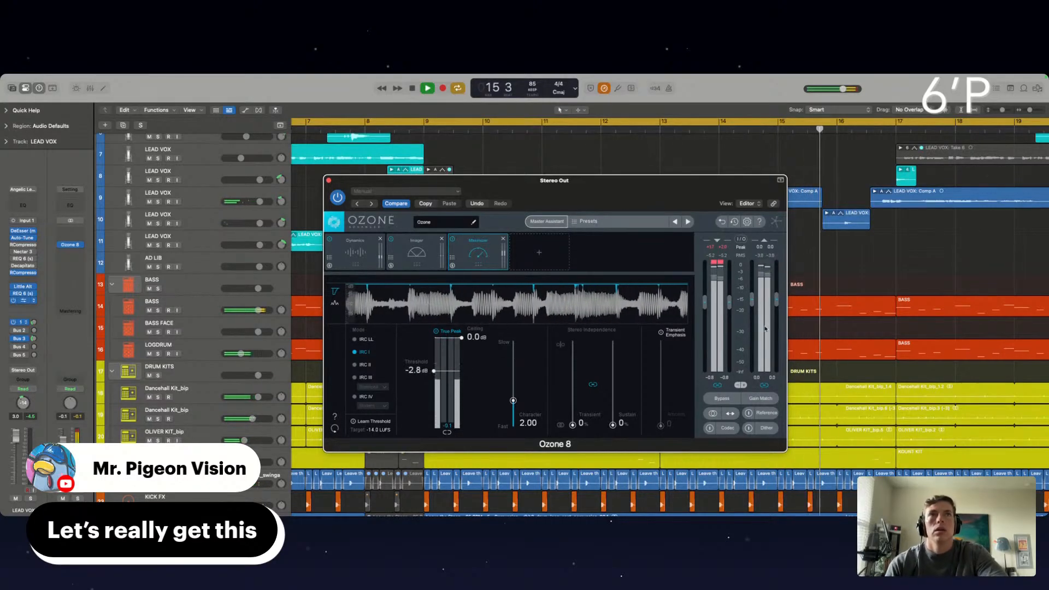
click(328, 180)
Cut and mute the Dancehall Kit, OLIVER KIT and KOUNT KIT parts in the second half of bar 16
scroll(806, 252, down, 4)
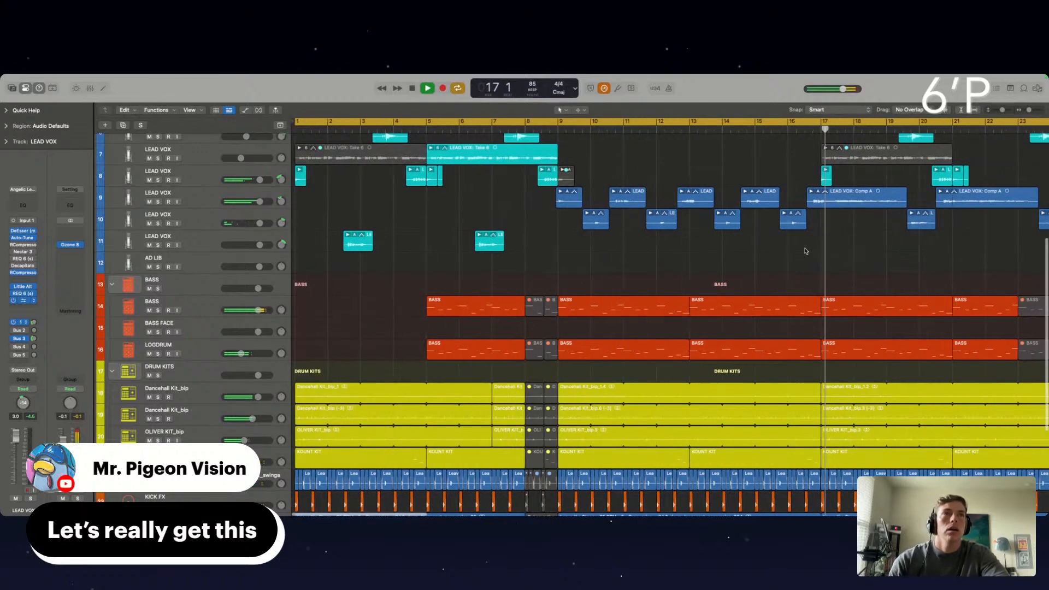
scroll(806, 251, right, 4)
scroll(650, 179, down, 3)
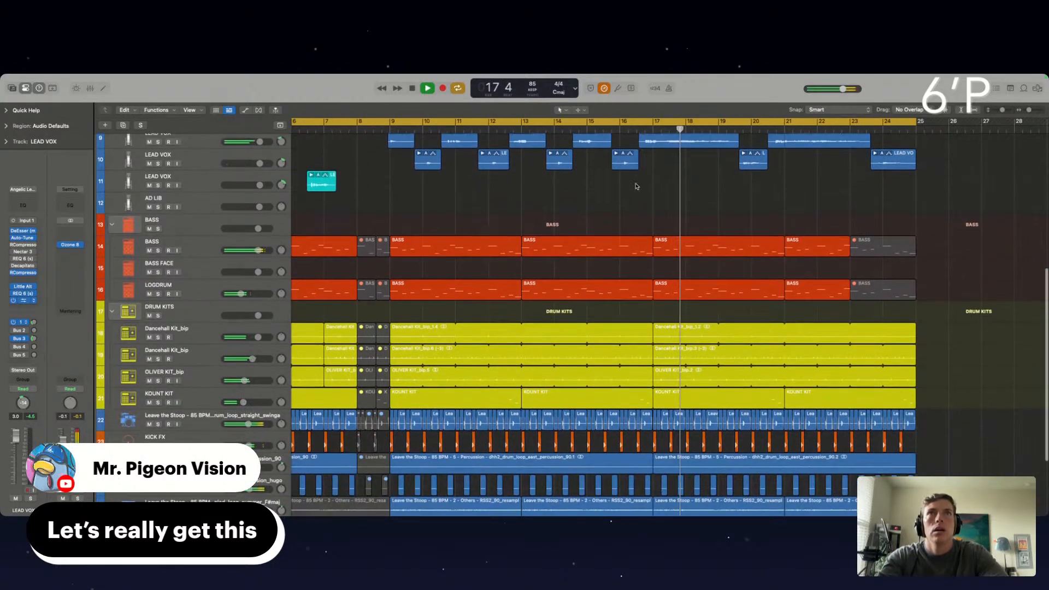
click(620, 131)
scroll(651, 246, down, 2)
scroll(650, 246, up, 5)
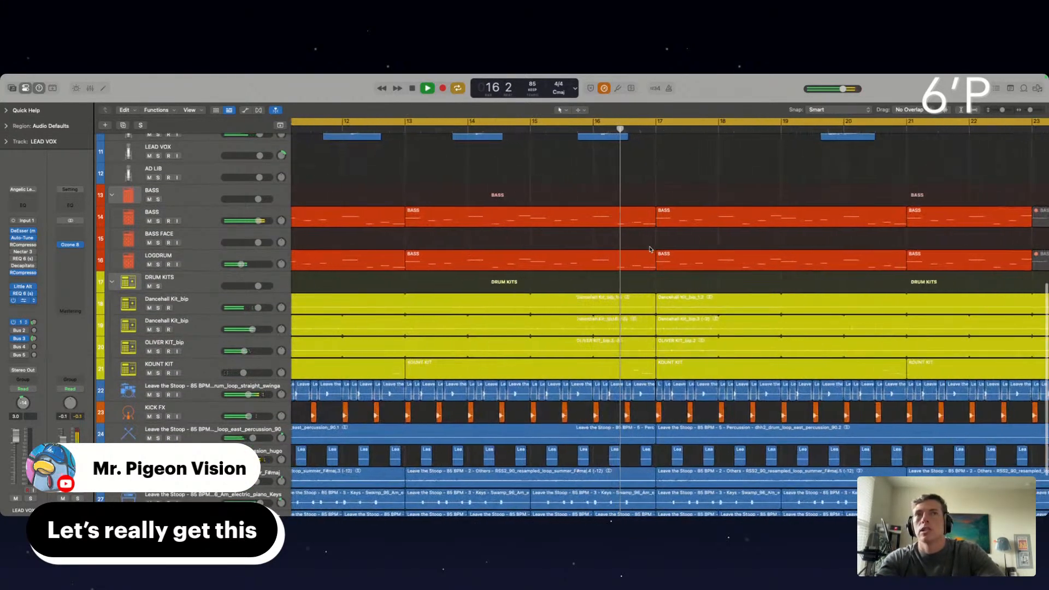
drag(613, 290, 659, 364)
key(ctrl+m)
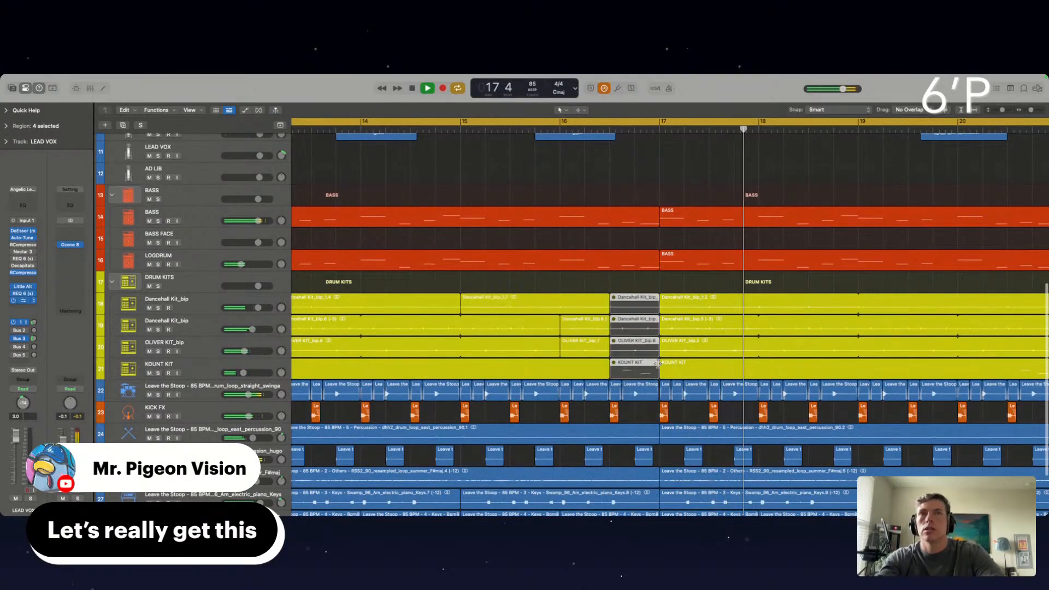
Turn off cycle mode, mute the last track 22 drum loop region before bar 17, and replay from bar 16
click(532, 131)
scroll(638, 261, down, 3)
key(c)
click(642, 348)
click(640, 323)
key(ctrl+m)
click(584, 126)
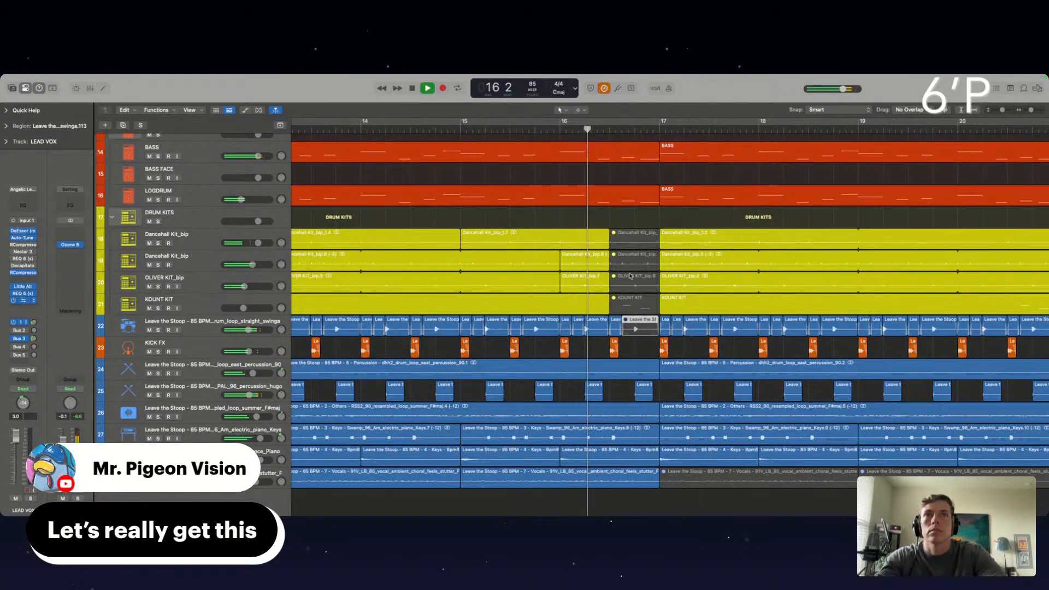
Mute the KICK FX region and the short drum loop slice at the middle of bar 16, and replay from bar 15
drag(625, 349, 615, 330)
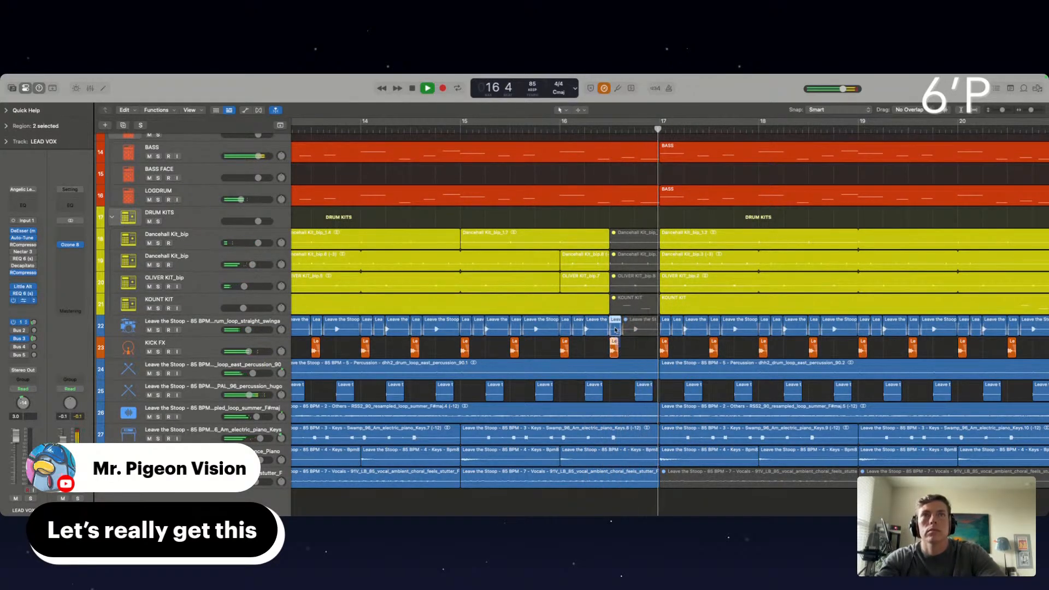
key(ctrl+m)
click(504, 129)
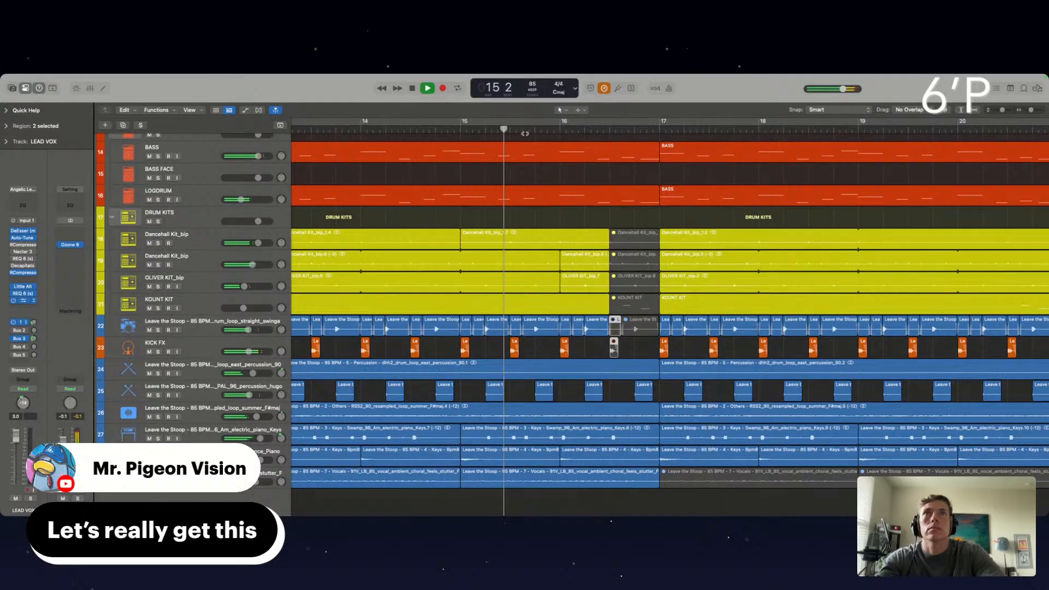
Split the BASS and LOGDRUM track regions at the middle of bar 16 and mute the pieces up to bar 17
drag(614, 152, 659, 211)
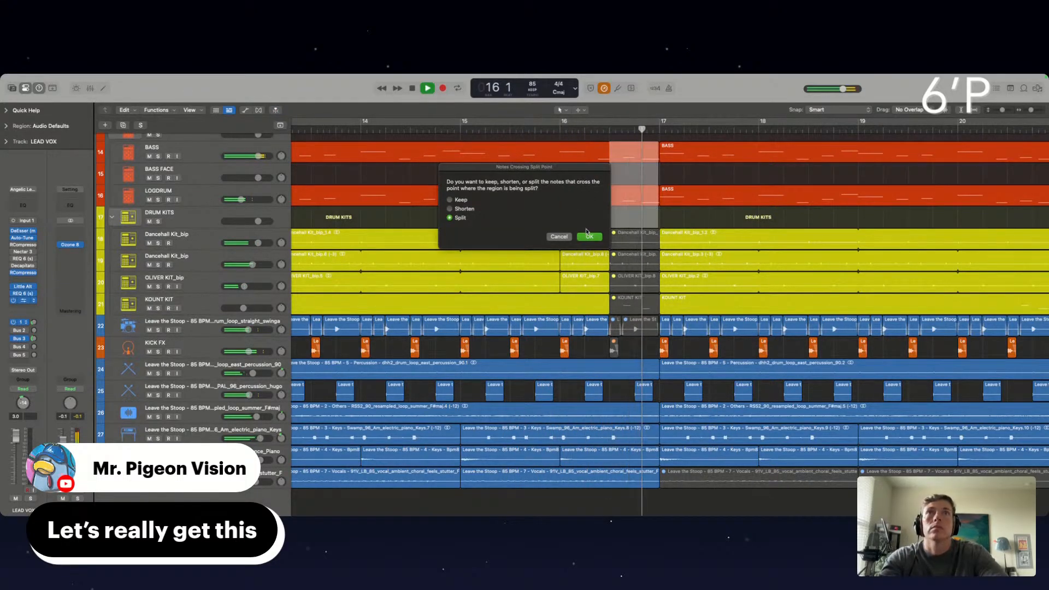
key(Return)
key(super+z)
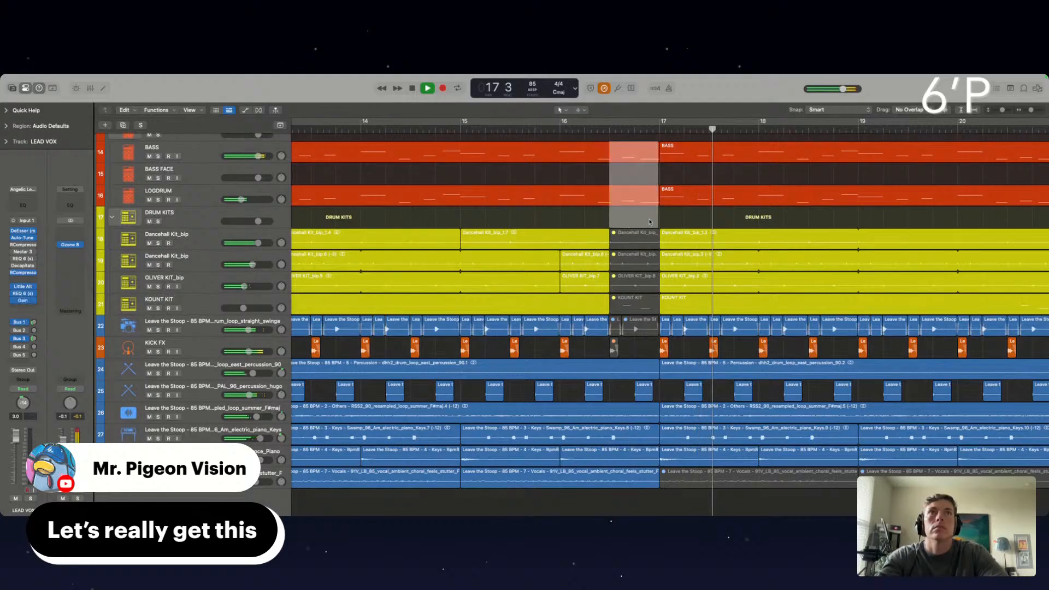
click(632, 192)
click(560, 237)
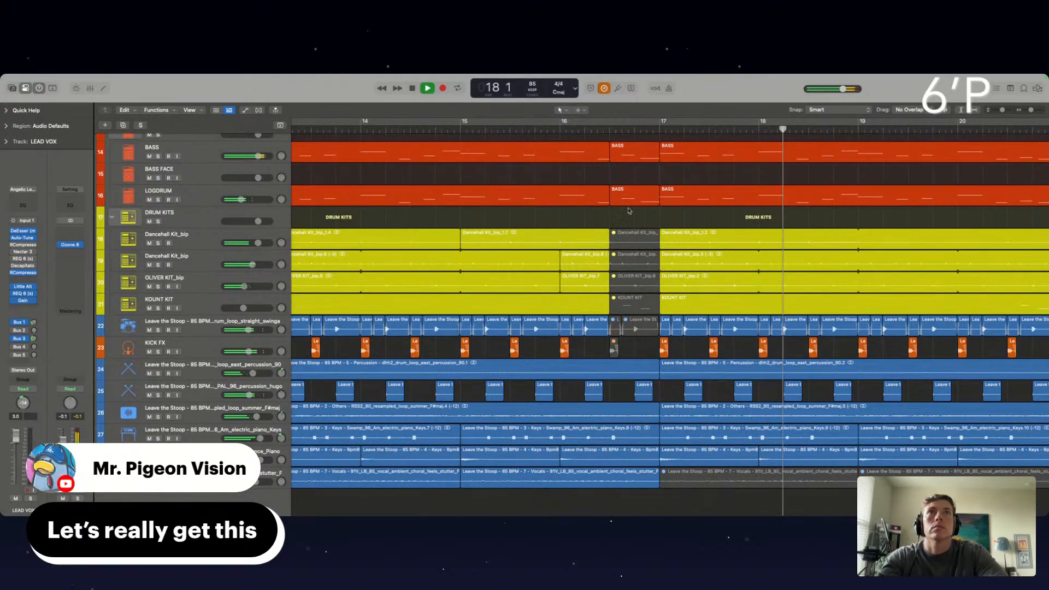
drag(626, 218, 625, 157)
key(ctrl+m)
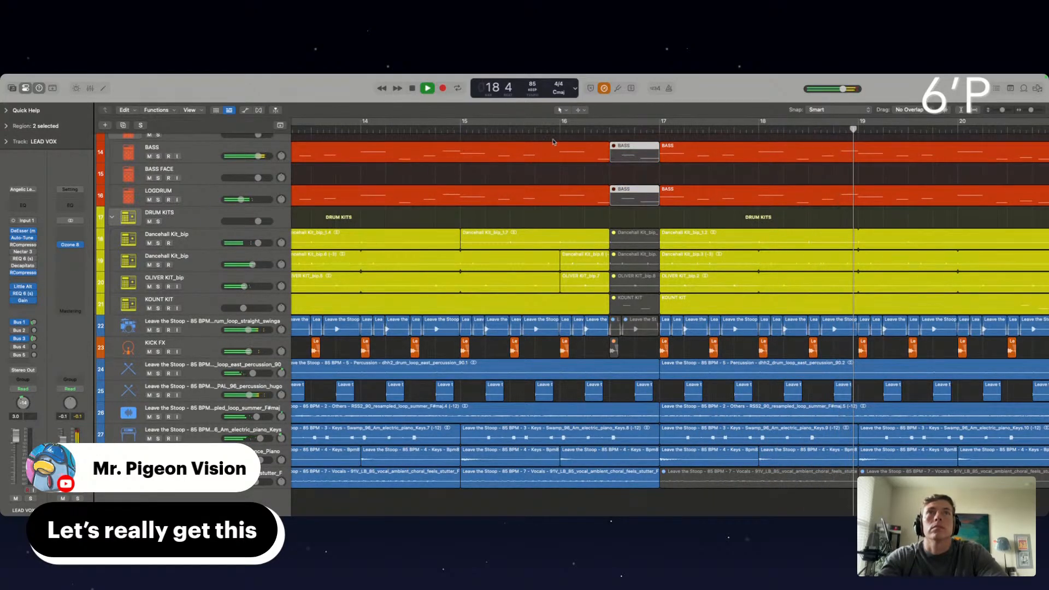
Cut and mute a short slice of the BASS and LOGDRUM parts just before the bar 16 dropout, and replay from bar 16
click(550, 130)
drag(591, 143, 608, 201)
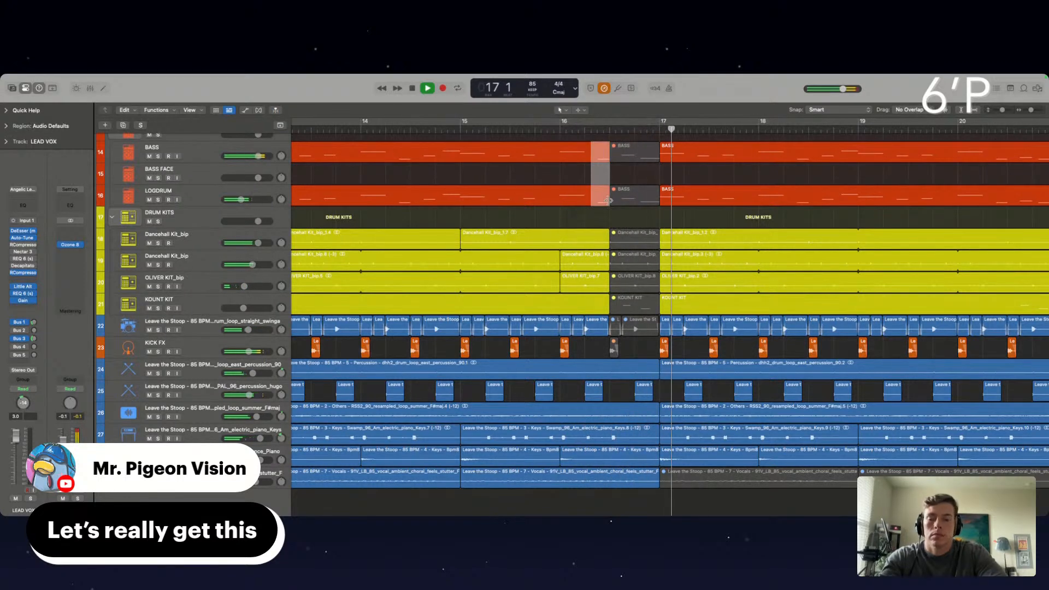
click(608, 201)
click(550, 129)
Mute the track 24 east percussion loop in the second half of bar 16 and the last track 25 percussion region before bar 17
scroll(601, 235, down, 1)
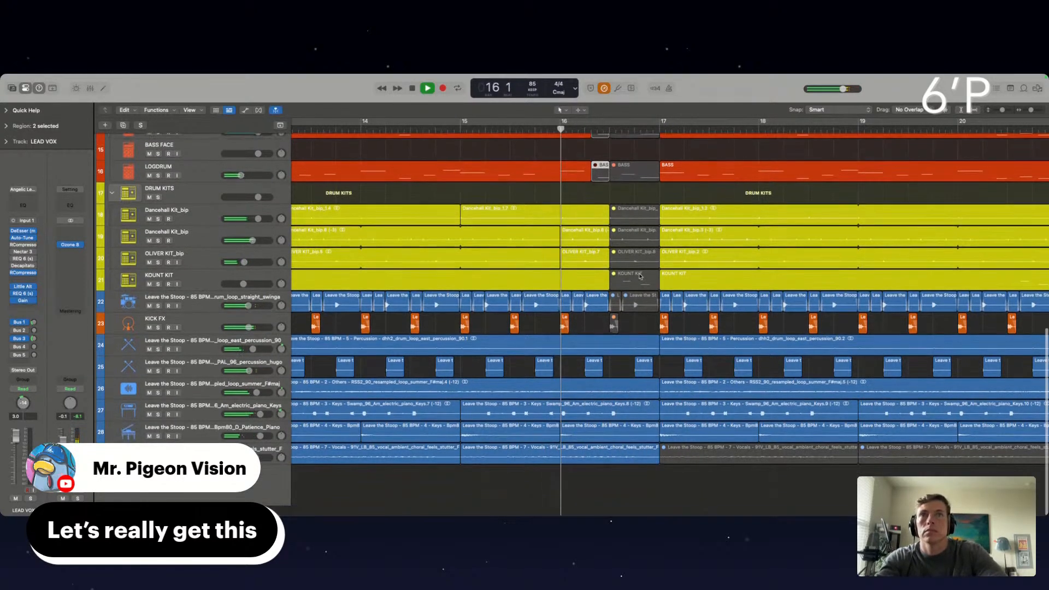
drag(613, 356, 661, 358)
click(661, 358)
click(570, 127)
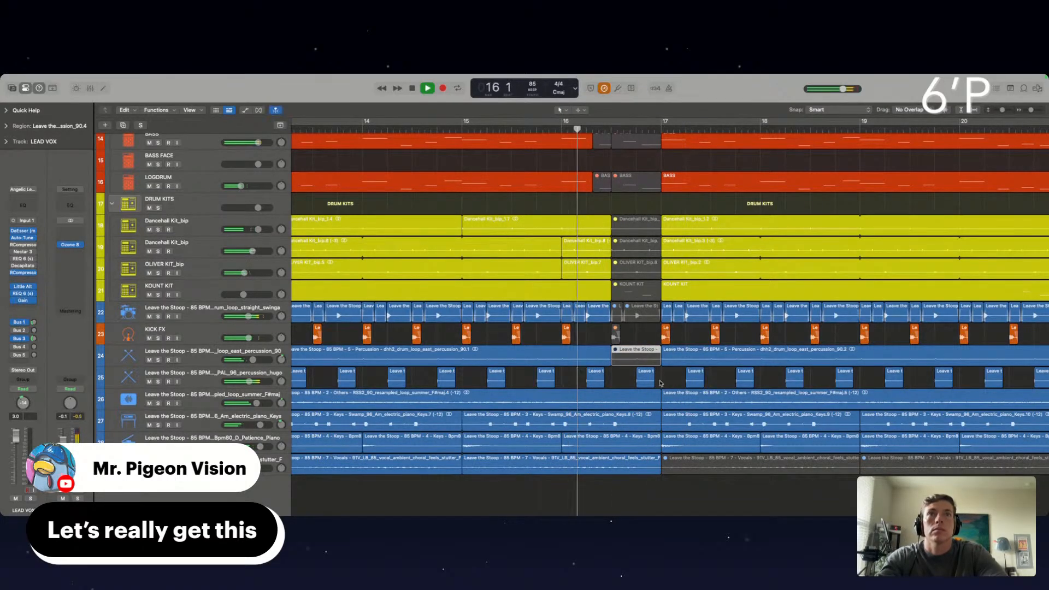
click(646, 379)
key(ctrl+m)
click(676, 382)
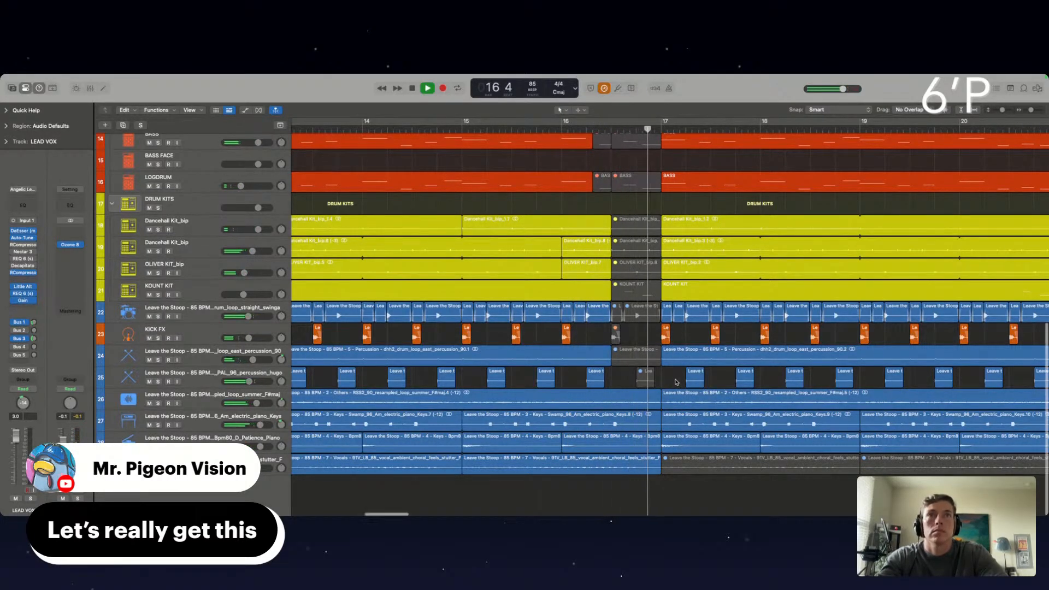
Cut the drum kit, drum loop, KICK FX and percussion parts at bar 24 and mute them up to bar 25
key(super+Left)
scroll(708, 260, right, 3)
scroll(710, 259, right, 5)
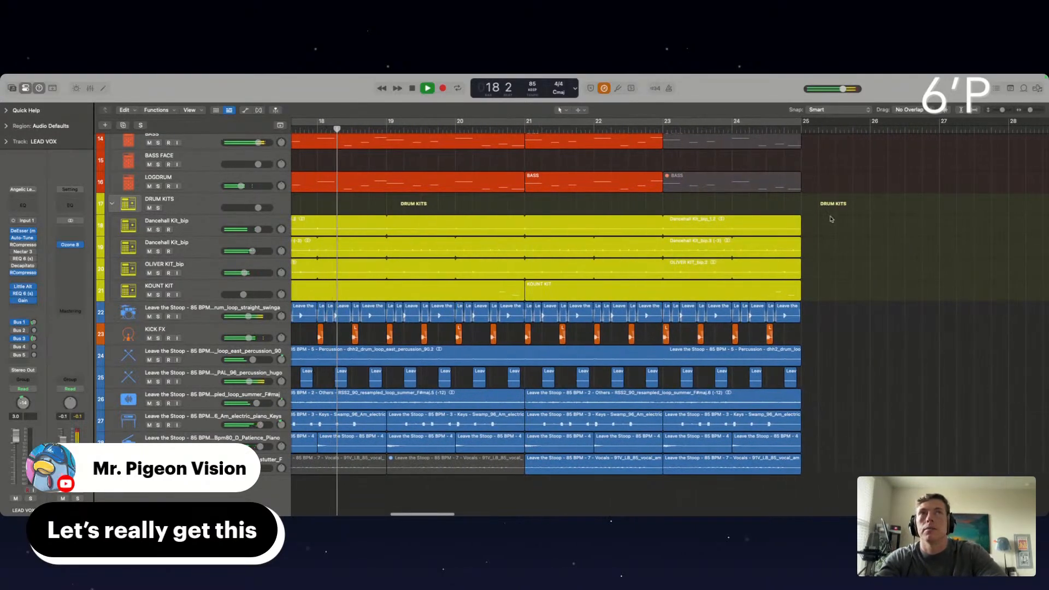
scroll(748, 475, up, 1)
scroll(747, 475, right, 1)
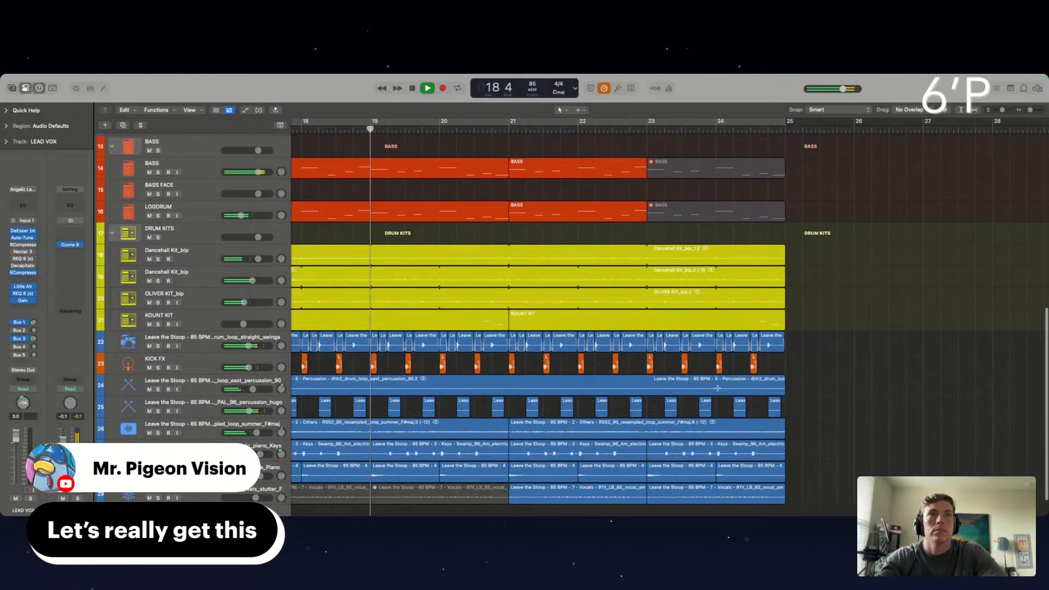
drag(716, 382, 786, 406)
click(718, 377)
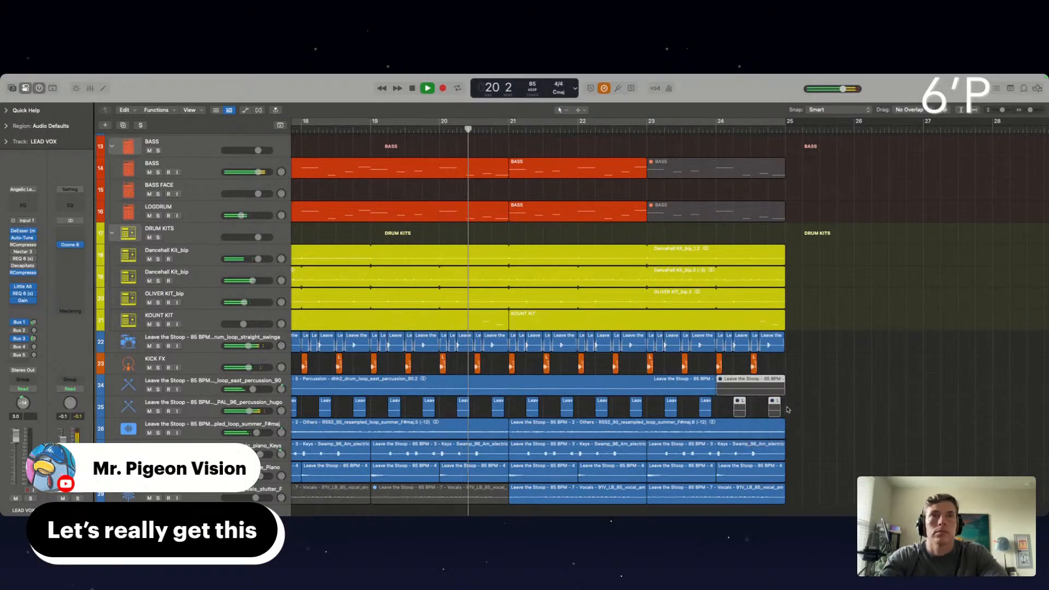
drag(717, 368, 839, 247)
key(ctrl+m)
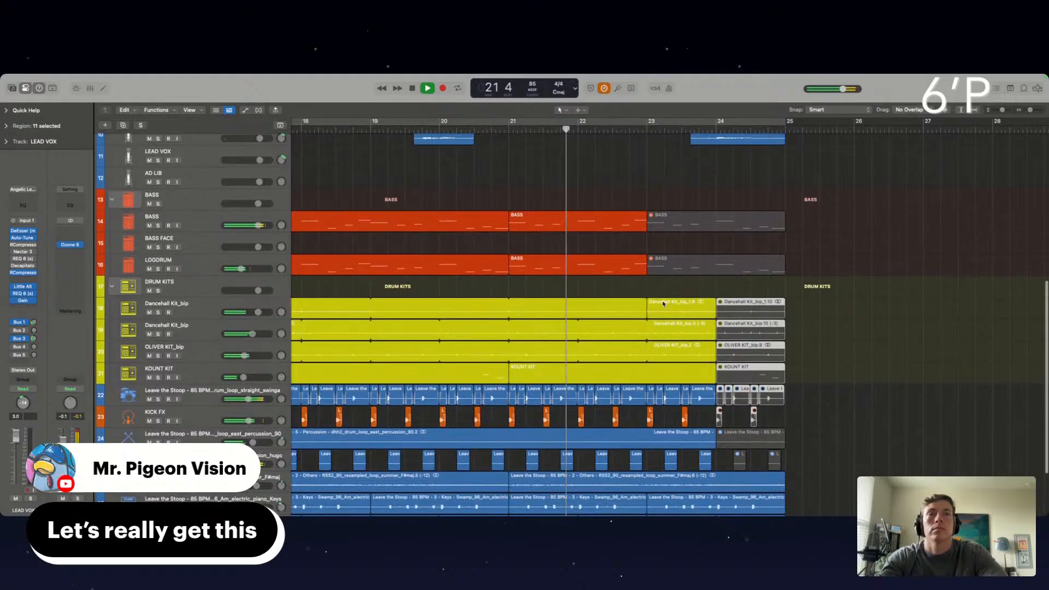
Mute the track 8 LEAD VOX Comp A region after bar 24 and replay from just before bar 24
scroll(663, 305, up, 5)
scroll(663, 304, up, 4)
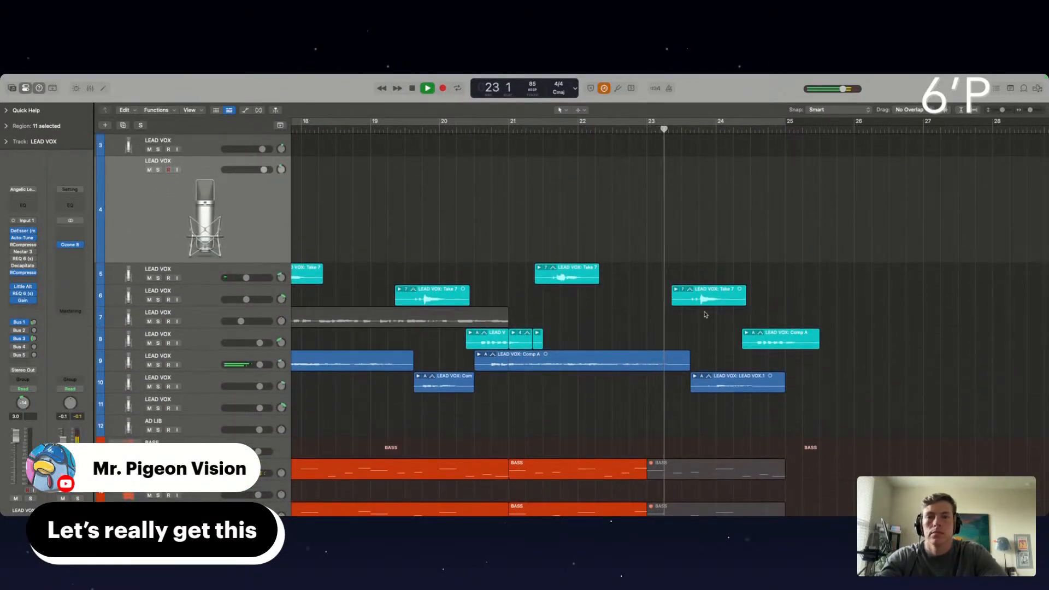
click(772, 342)
key(ctrl+m)
click(702, 129)
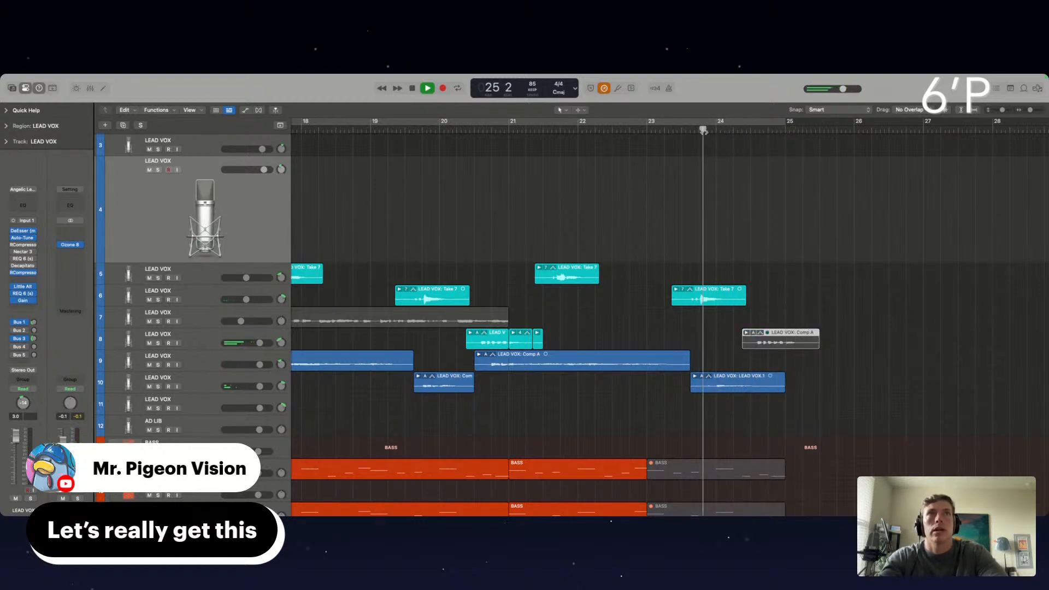
Open the track 9 LEAD VOX take folder around bar 21 and comp in Take 7 for the short phrase just before bar 22
scroll(688, 333, down, 5)
scroll(689, 333, down, 3)
click(569, 129)
click(550, 272)
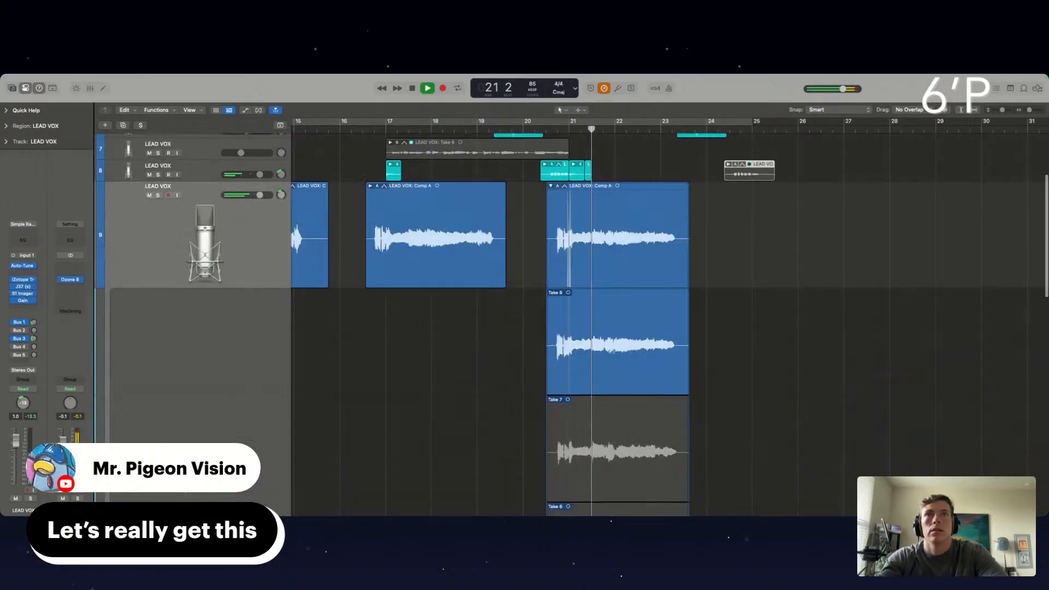
scroll(611, 352, down, 3)
scroll(611, 357, up, 5)
drag(594, 376, 619, 376)
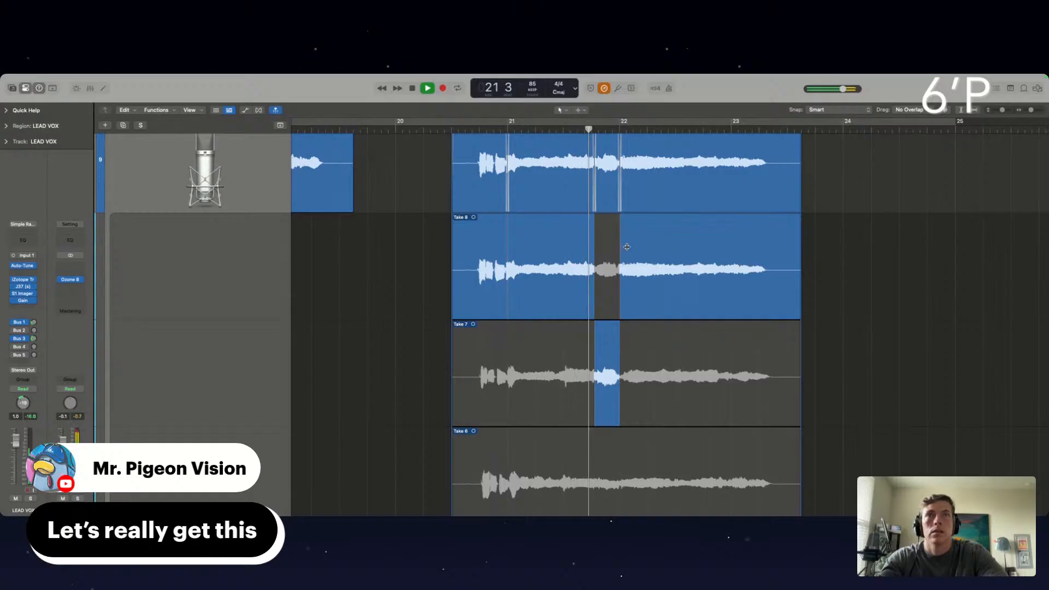
Try Take 6 for the short comp section just before bar 22 and replay from the middle of bar 21
click(600, 460)
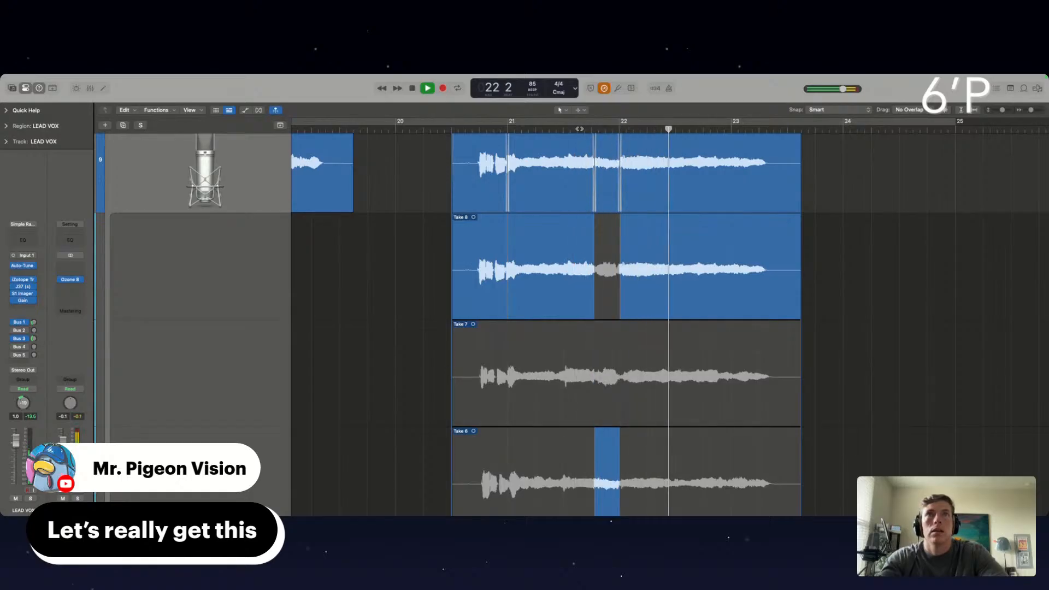
scroll(599, 139, down, 2)
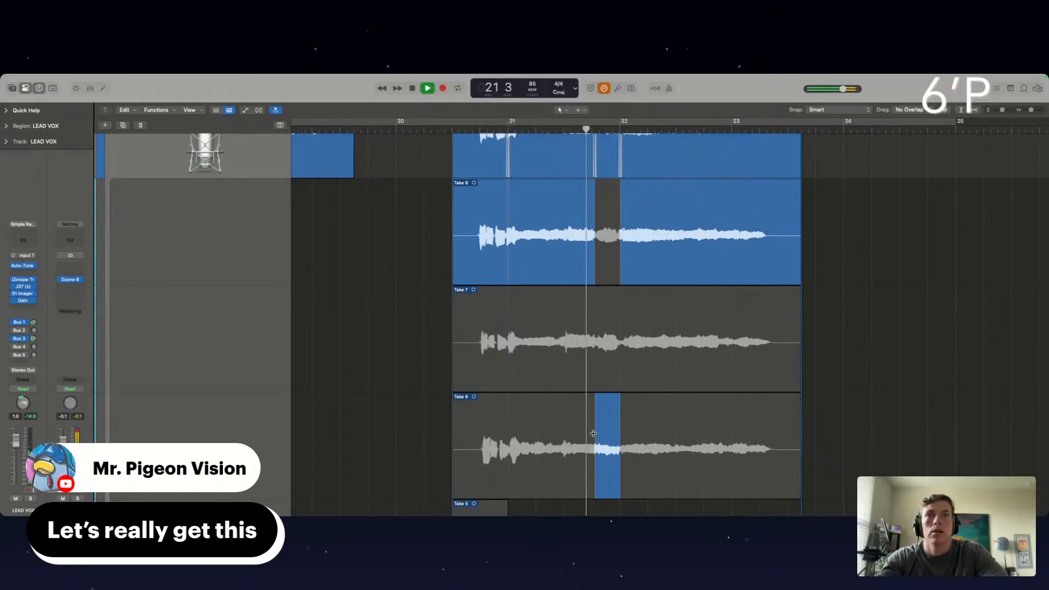
scroll(586, 403, down, 8)
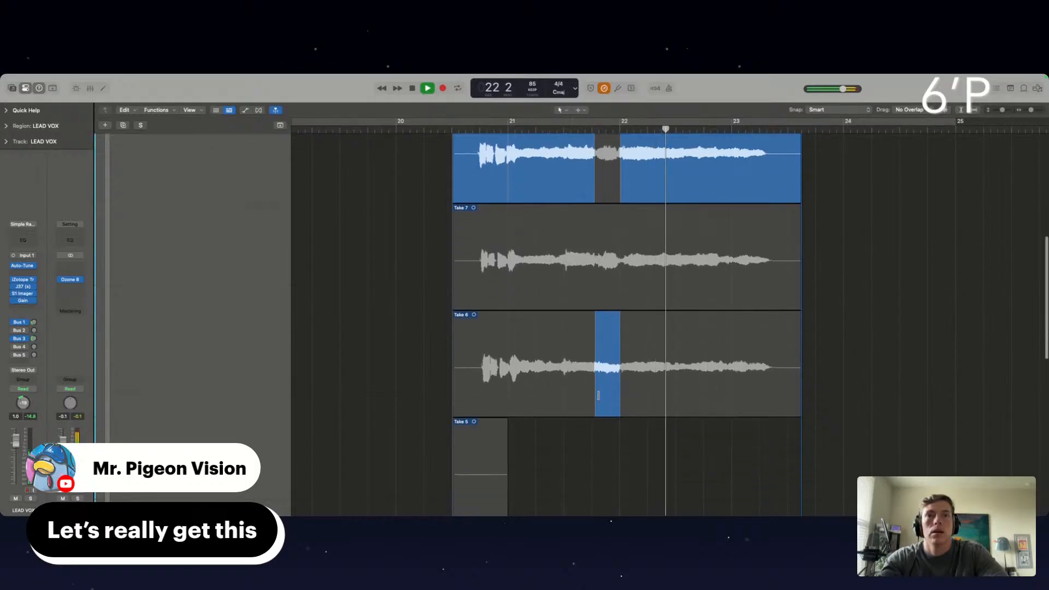
scroll(616, 348, up, 12)
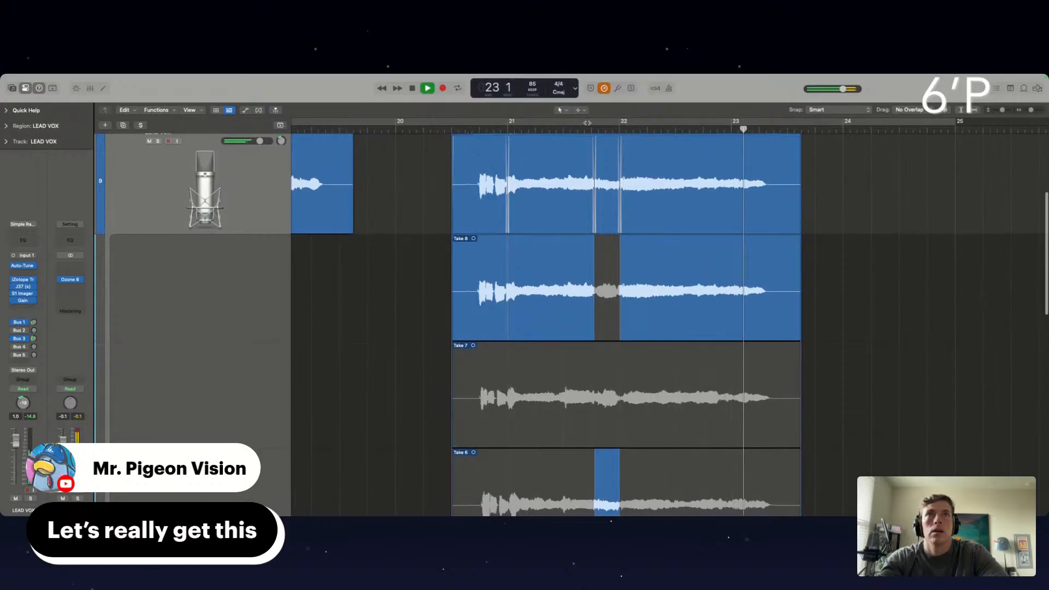
click(578, 130)
Choose Take 7 for the section before bar 22, start it slightly earlier, and close the track 9 take folder
click(605, 398)
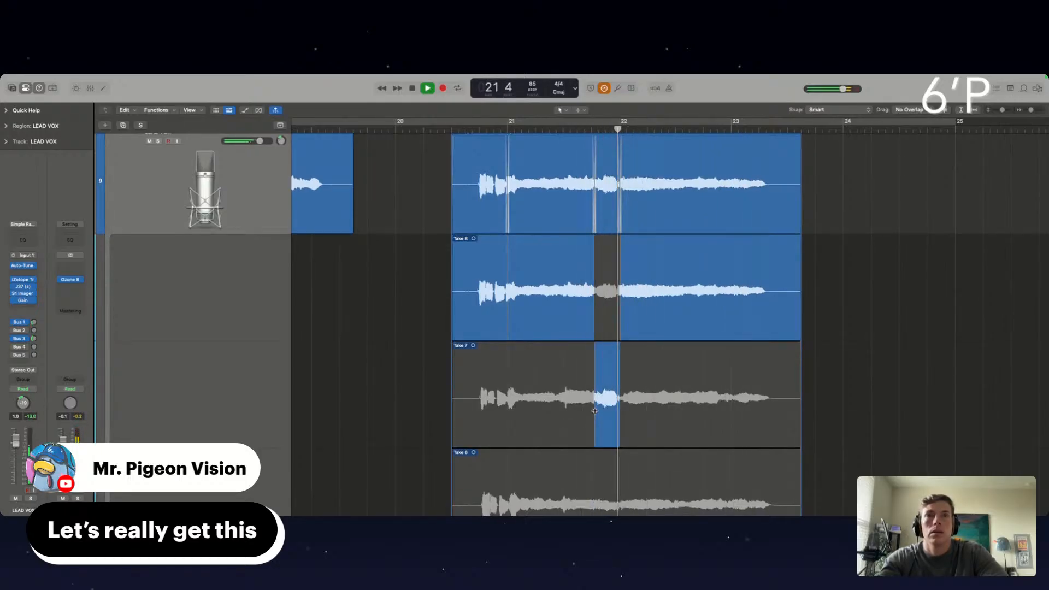
drag(596, 411, 595, 411)
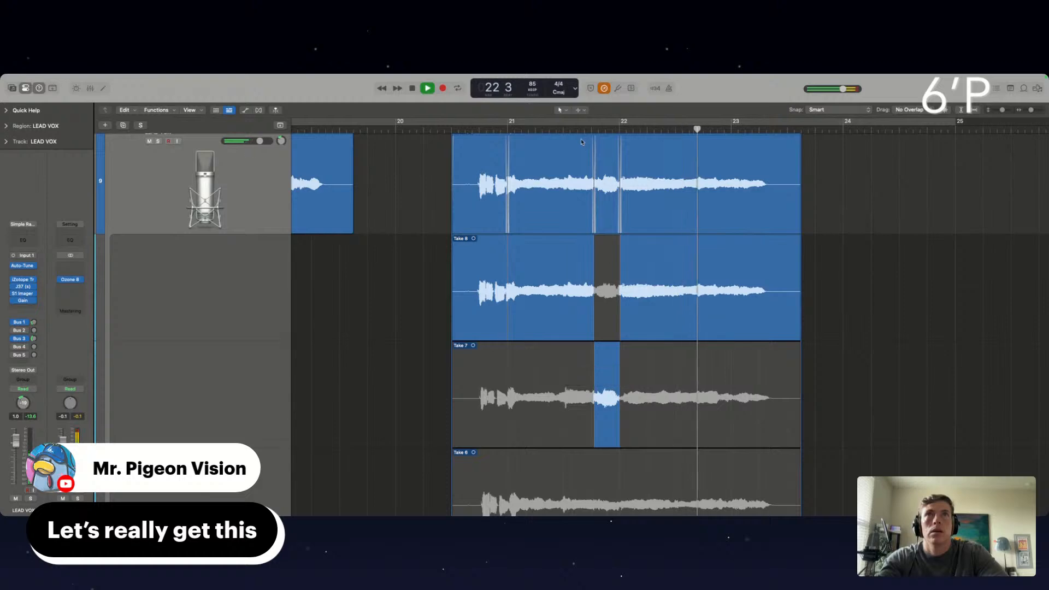
scroll(540, 298, up, 5)
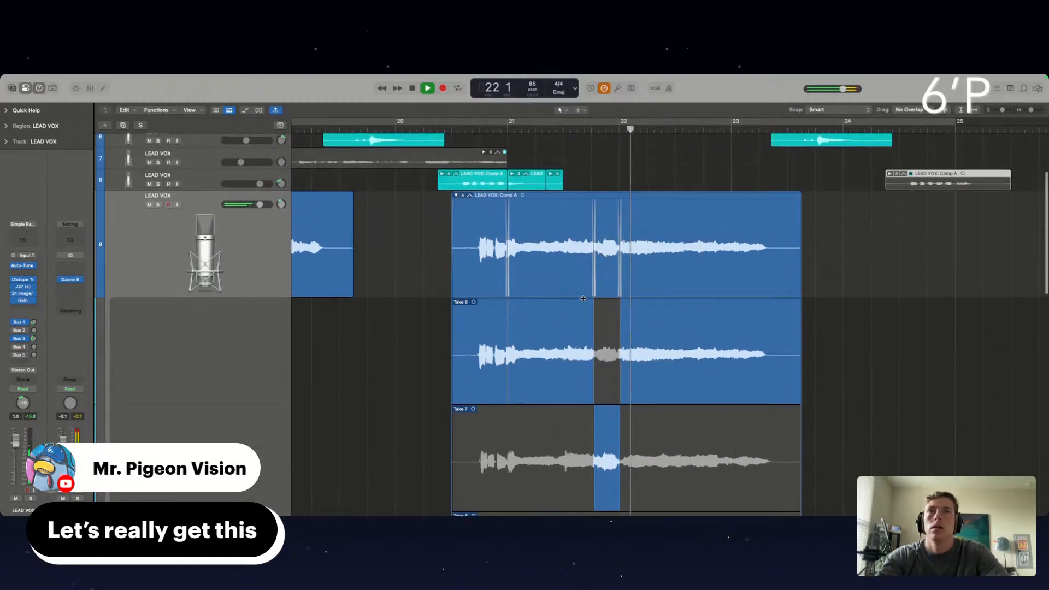
double_click(541, 298)
scroll(550, 292, up, 5)
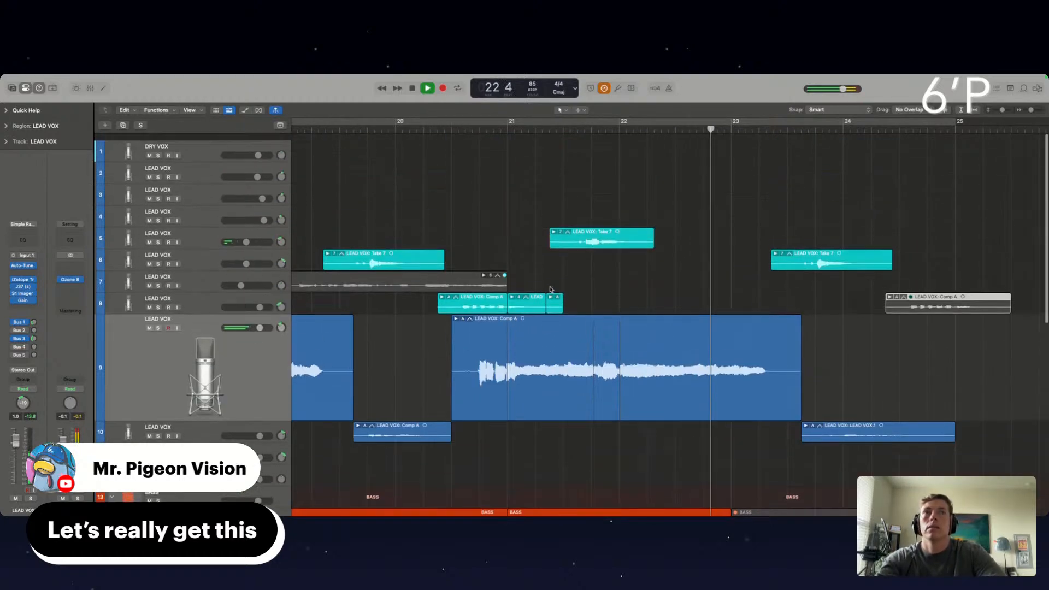
Stop playback, extend the end of the cycle range to bar 27, and play the full song from bar 1
scroll(551, 291, down, 5)
scroll(552, 291, down, 5)
click(633, 272)
scroll(634, 272, down, 6)
scroll(635, 272, up, 5)
scroll(635, 272, down, 5)
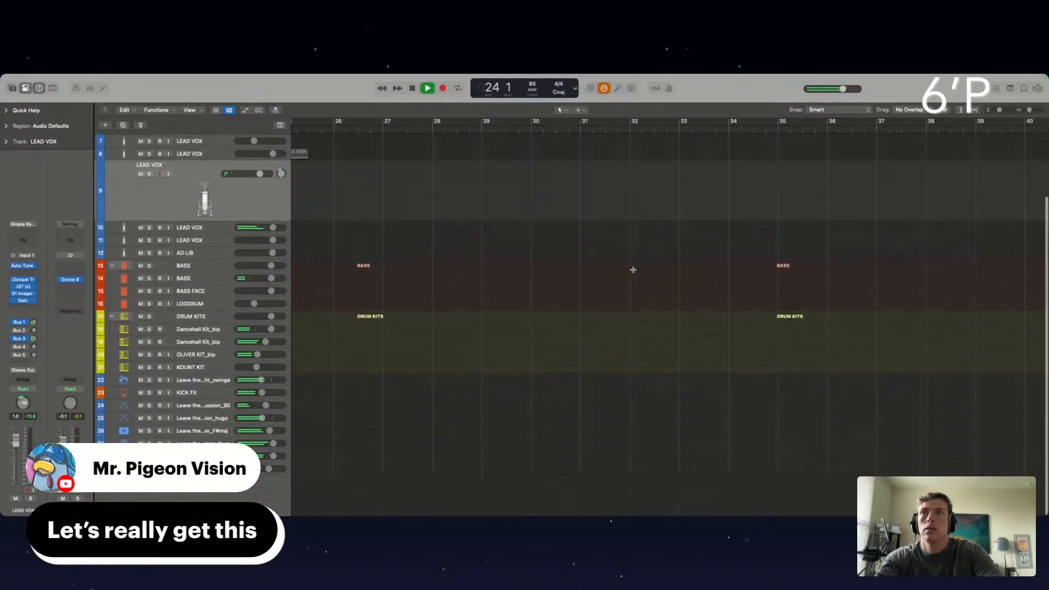
scroll(466, 262, left, 10)
scroll(466, 261, up, 2)
scroll(465, 261, down, 5)
key(space)
scroll(466, 261, down, 1)
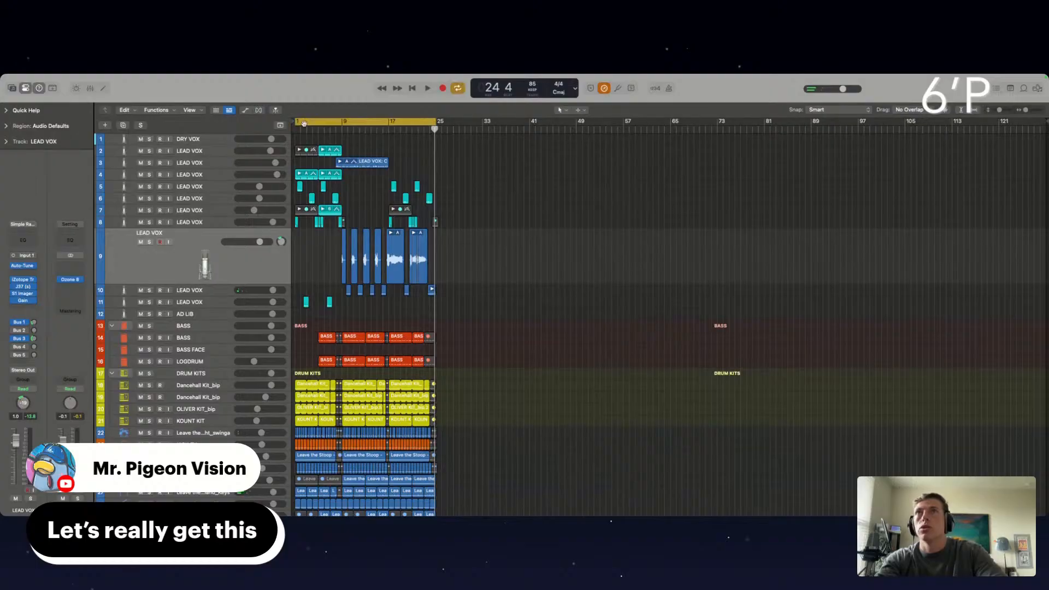
drag(435, 122, 447, 123)
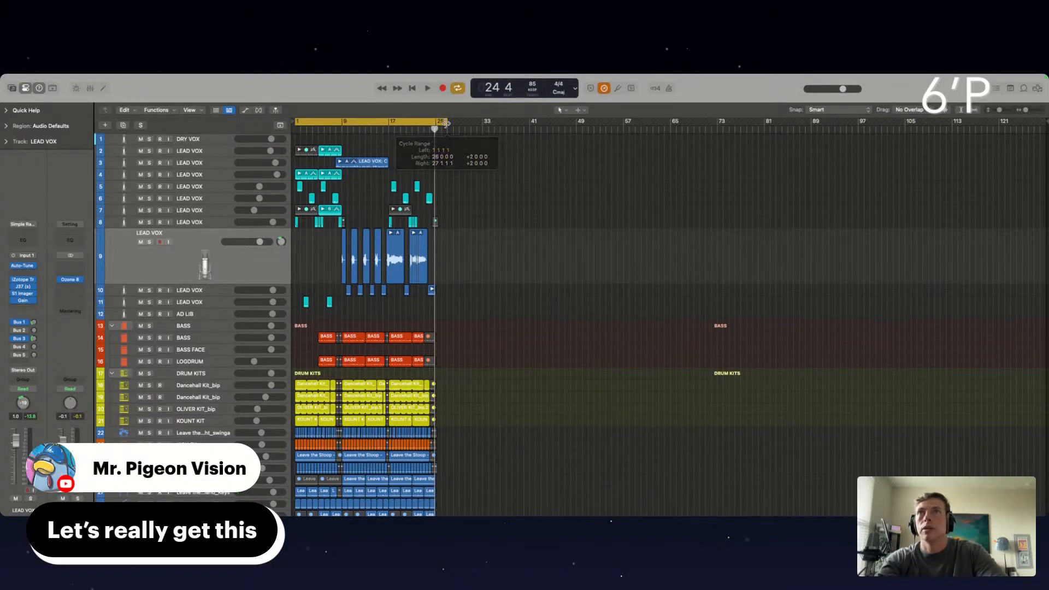
scroll(399, 131, up, 6)
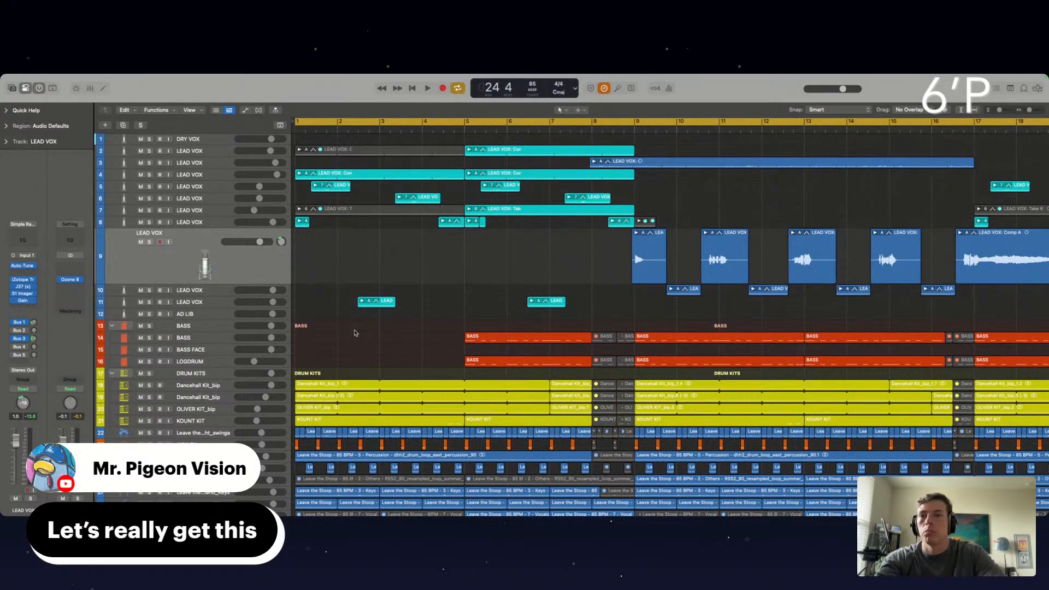
key(space)
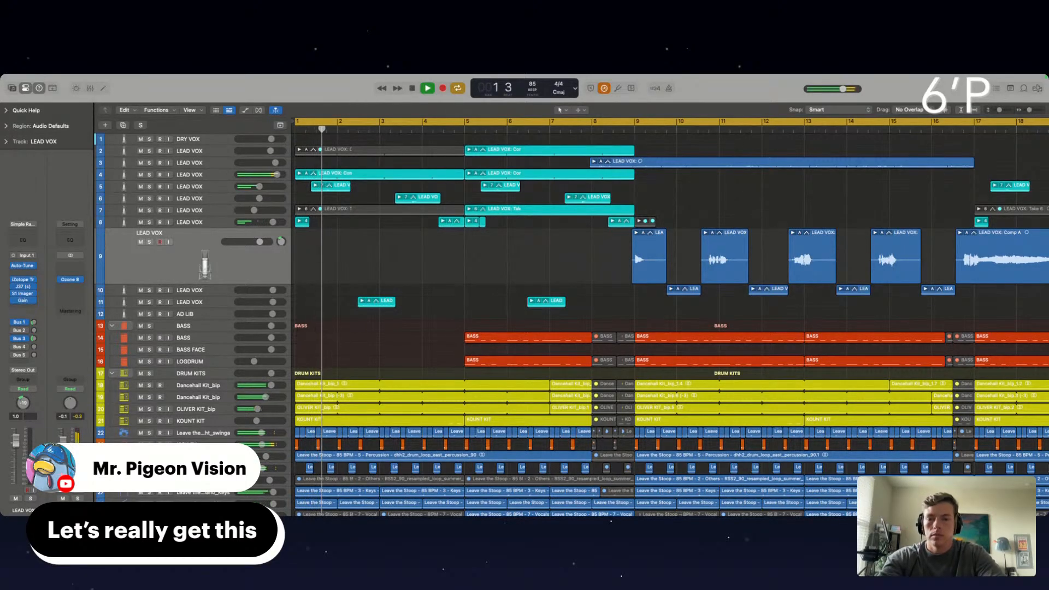